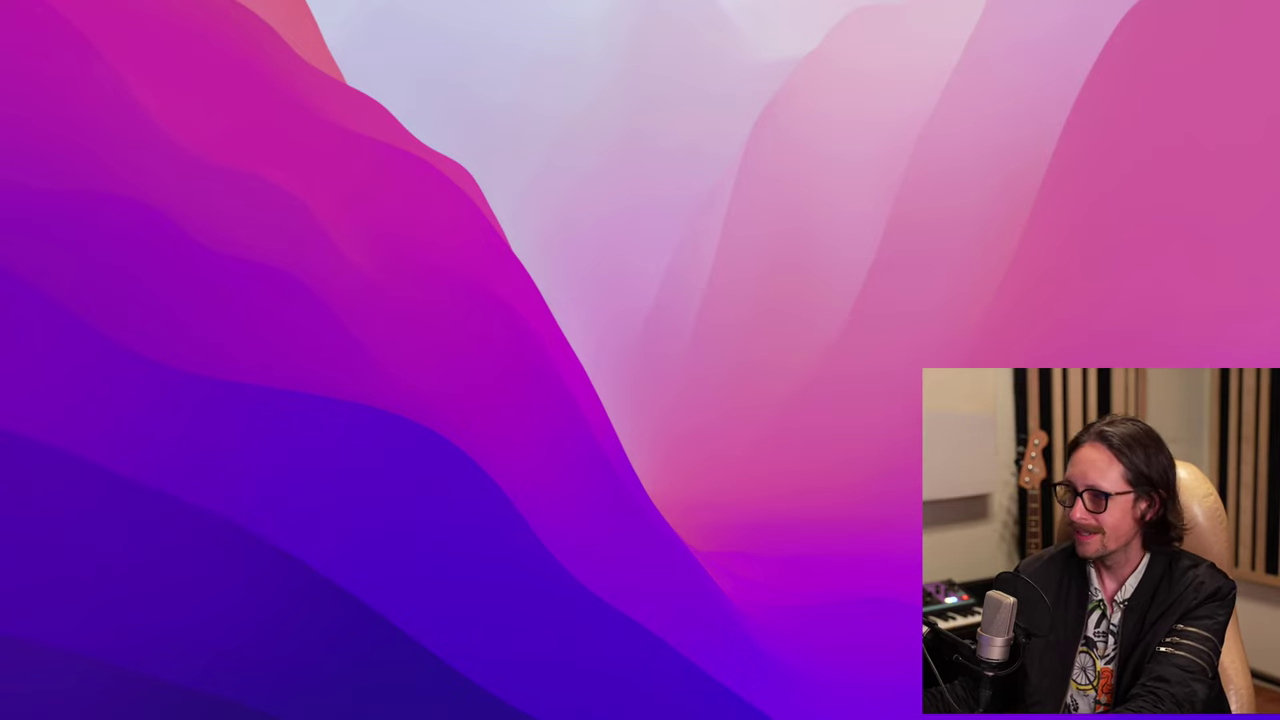
# Open the recent session for "The Key" dated 05072023, dismissing the Echorec licence prompt and declining the detailed report
pyautogui.click(88, 8)
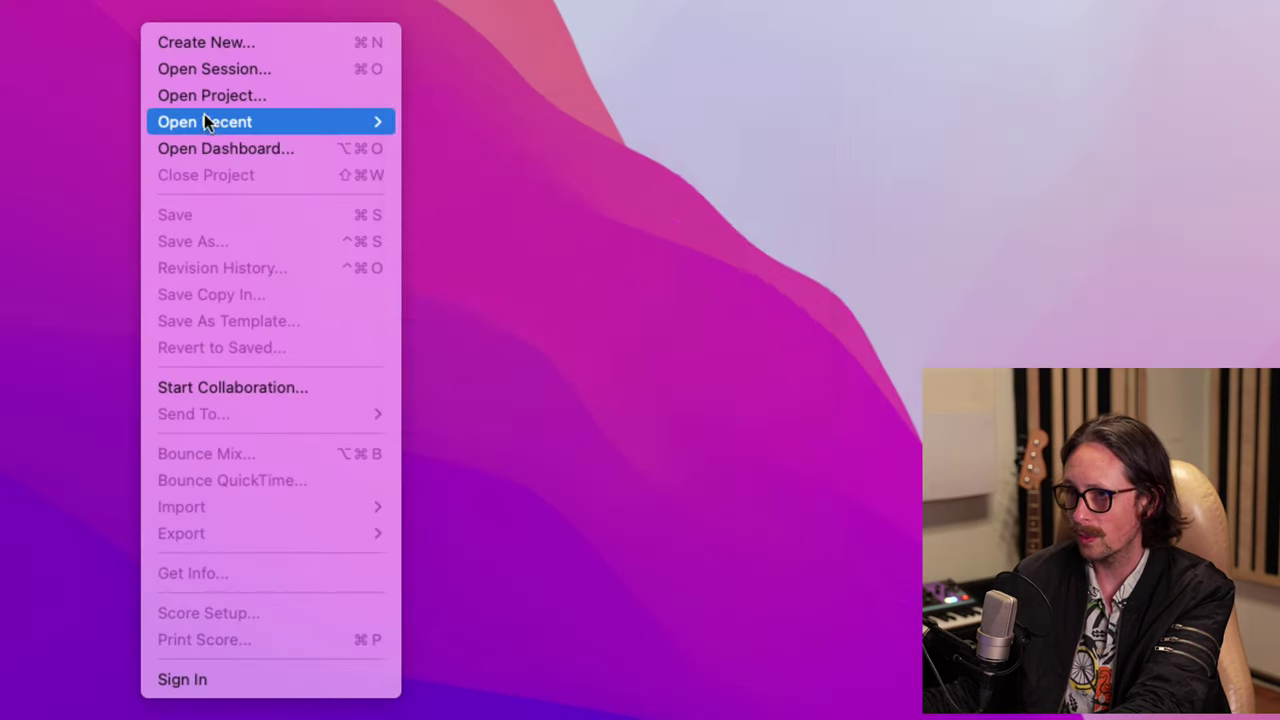
pyautogui.moveTo(232, 122)
pyautogui.click(499, 122)
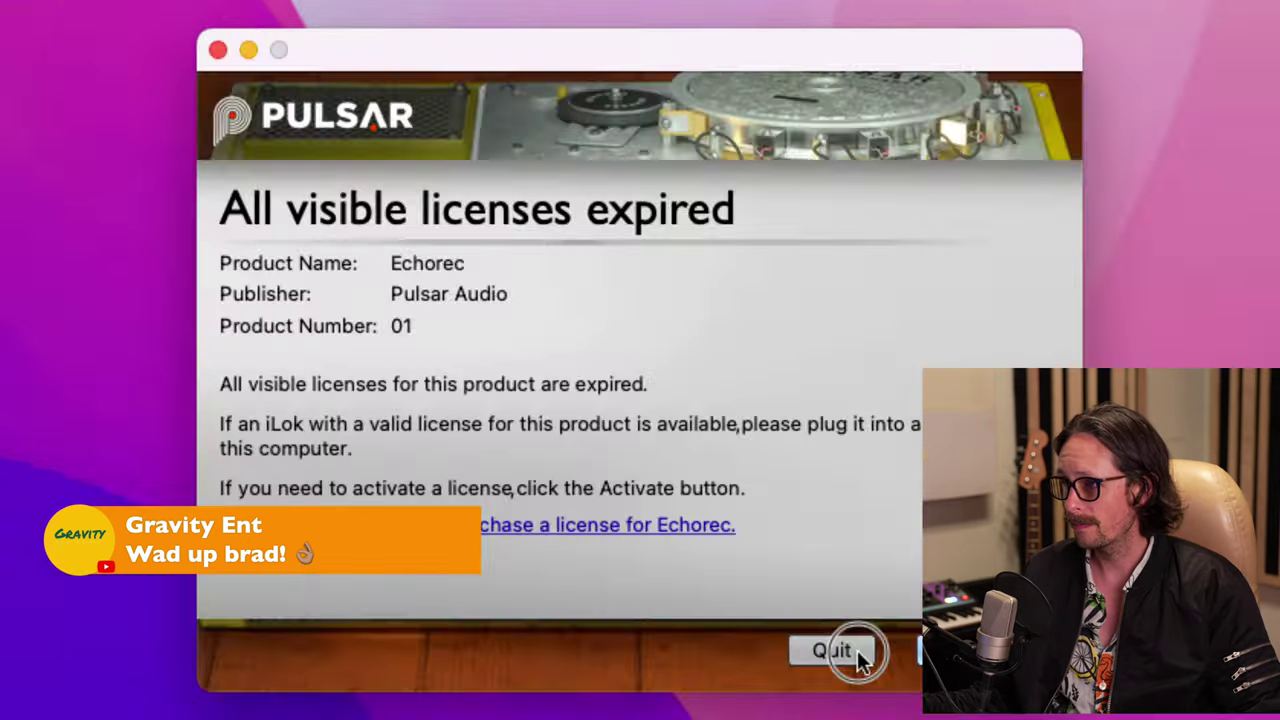
pyautogui.click(829, 648)
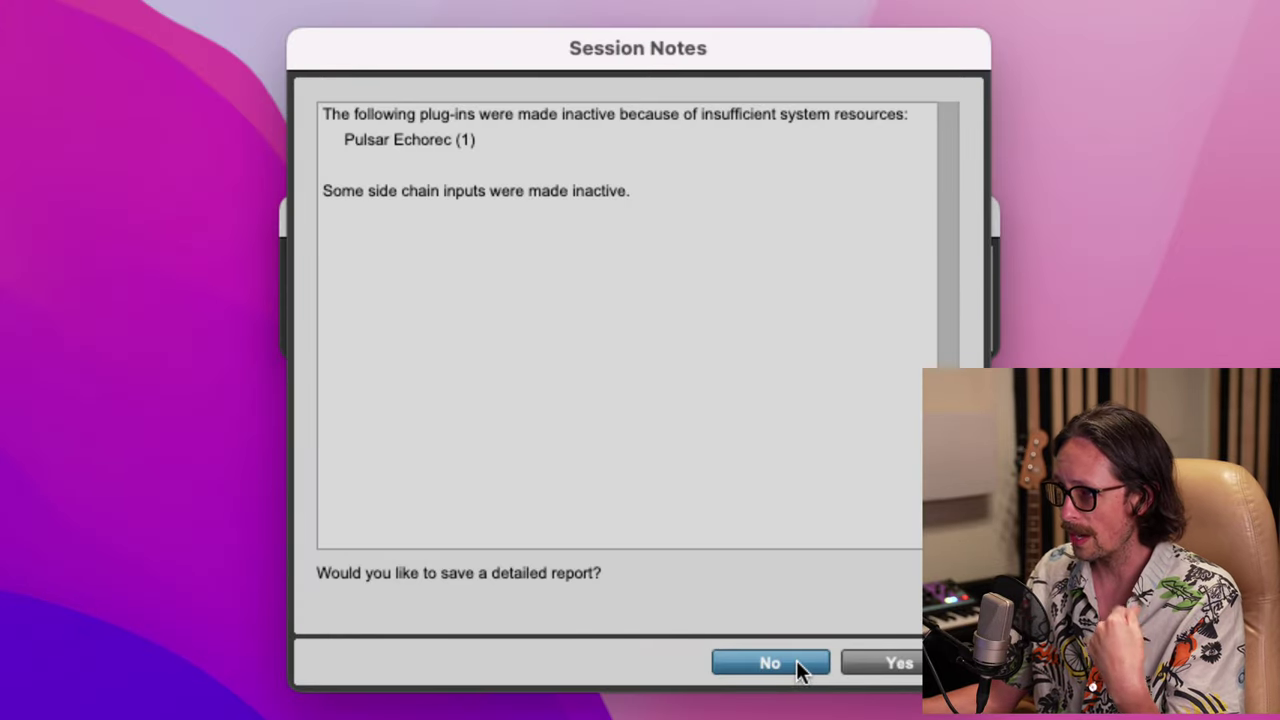
pyautogui.click(795, 663)
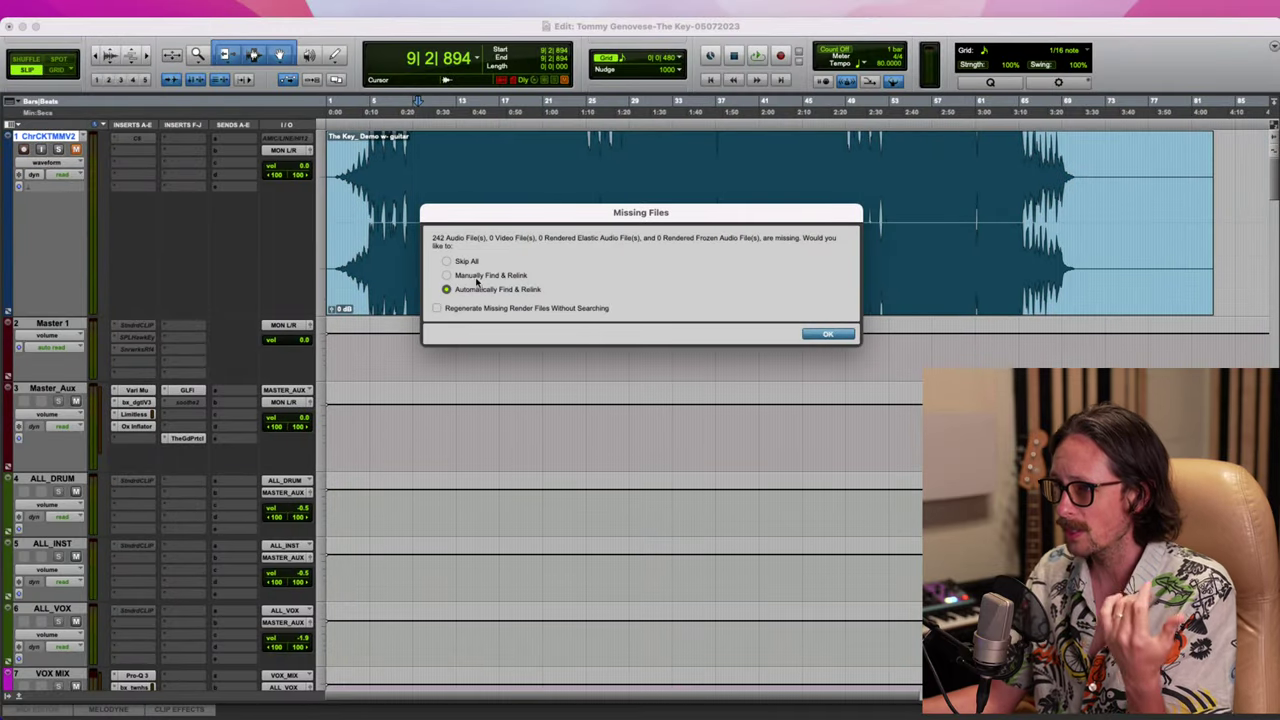
# Skip all missing audio files so the session finishes loading
pyautogui.click(446, 261)
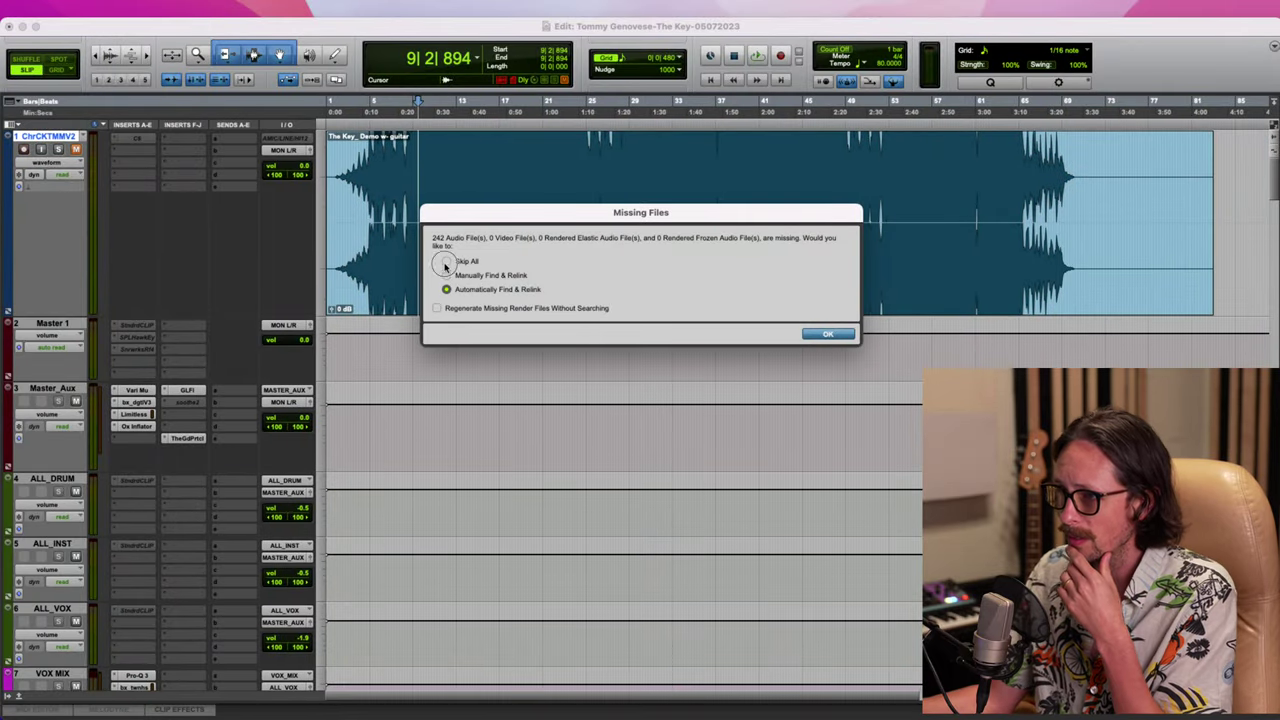
pyautogui.click(436, 308)
pyautogui.click(815, 335)
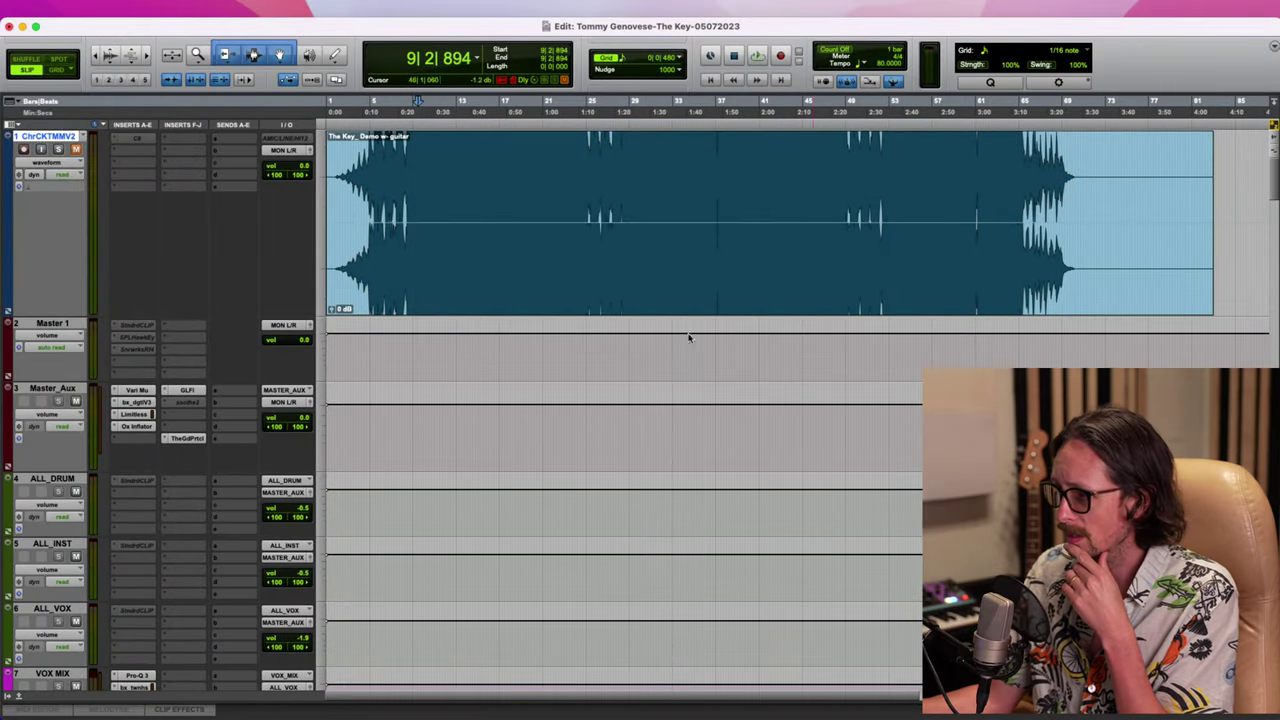
# Look over the session's tracks, and solo and unmute the demo reference track at the start of the session
pyautogui.scroll(-20, 535, 326)
pyautogui.scroll(20, 535, 326)
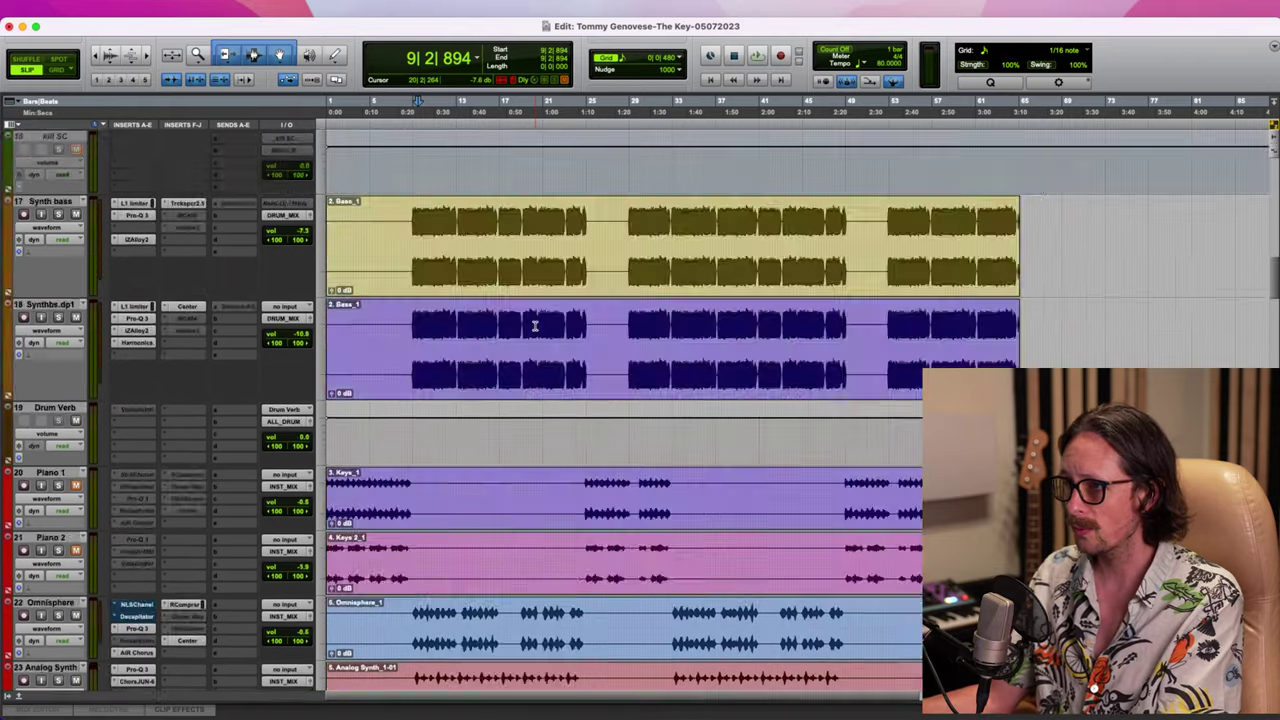
pyautogui.click(57, 149)
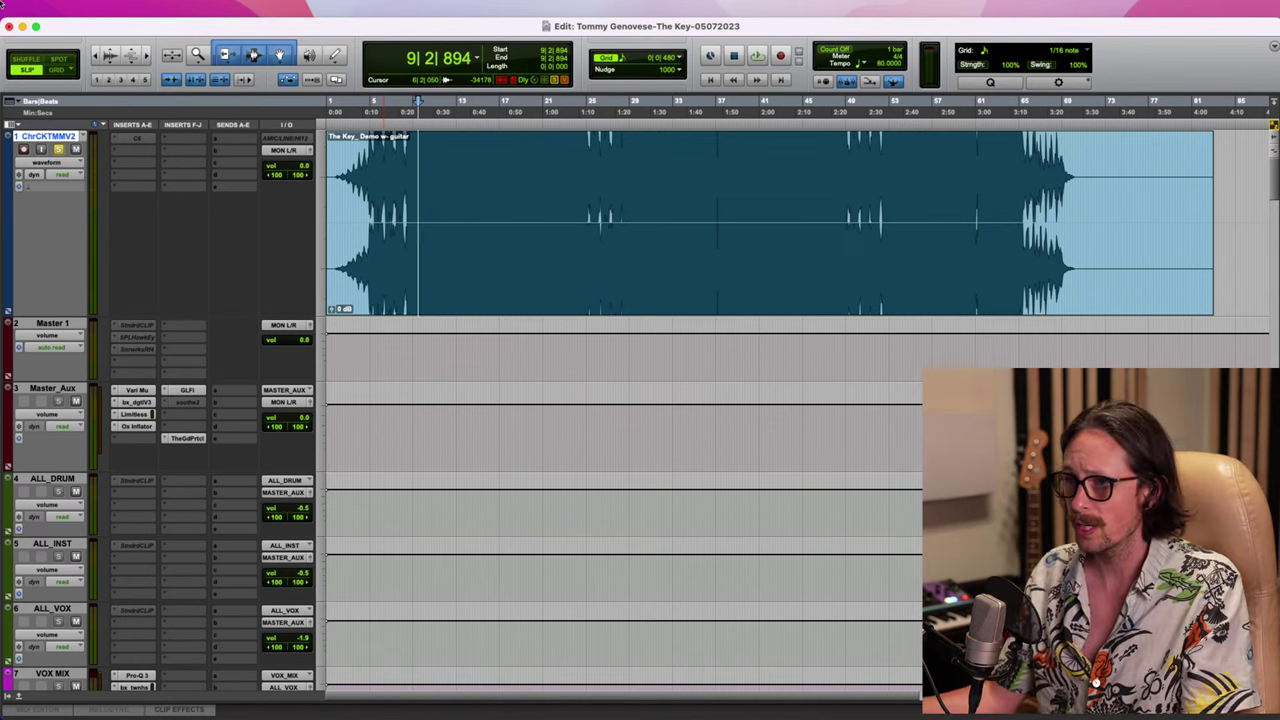
# Save the session as a new version, keeping the artist prefix and ending the file name with "The Key-V1-05092023"
pyautogui.click(86, 8)
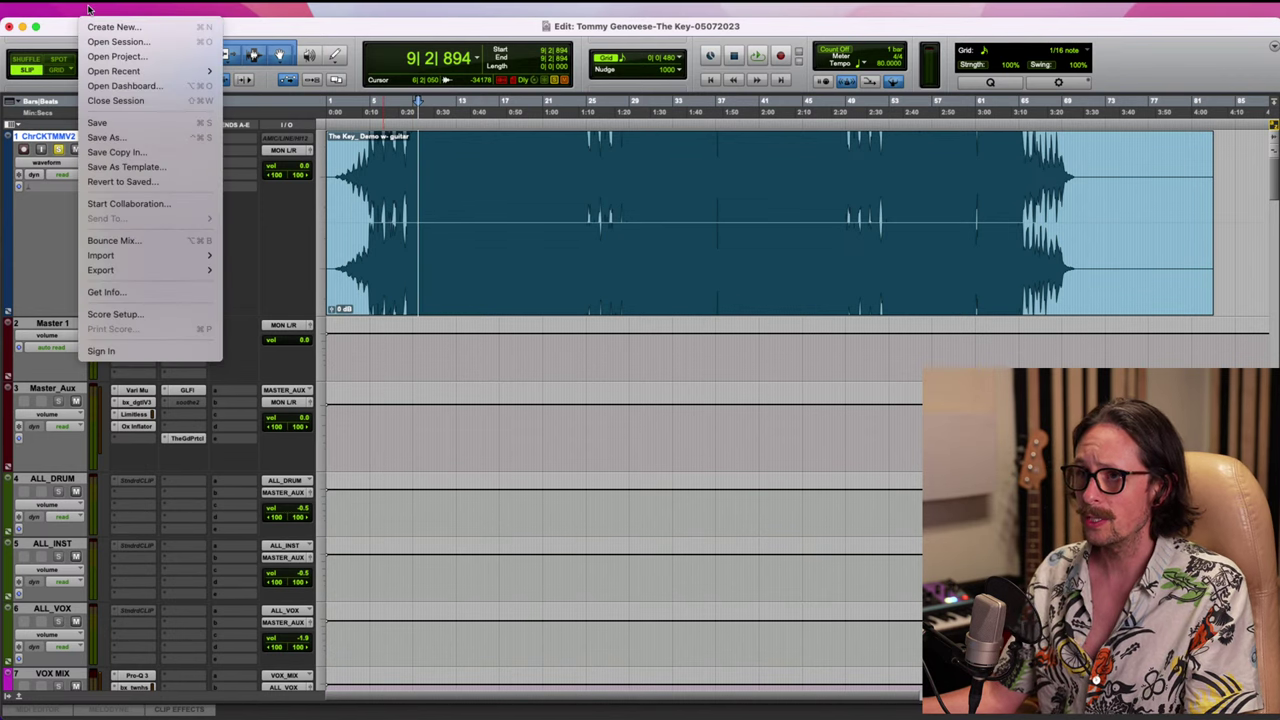
pyautogui.click(109, 138)
pyautogui.press('Right')
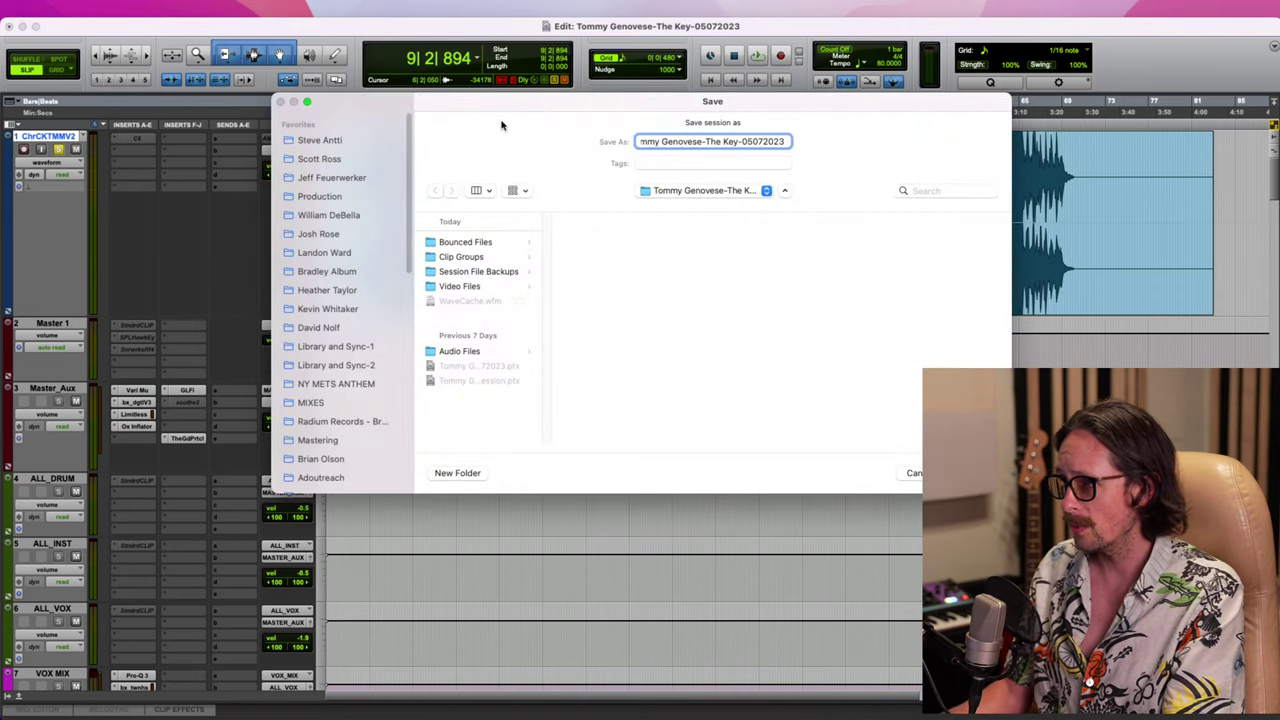
pyautogui.hotkey('alt', 'shift', 'Left')
pyautogui.write('05')
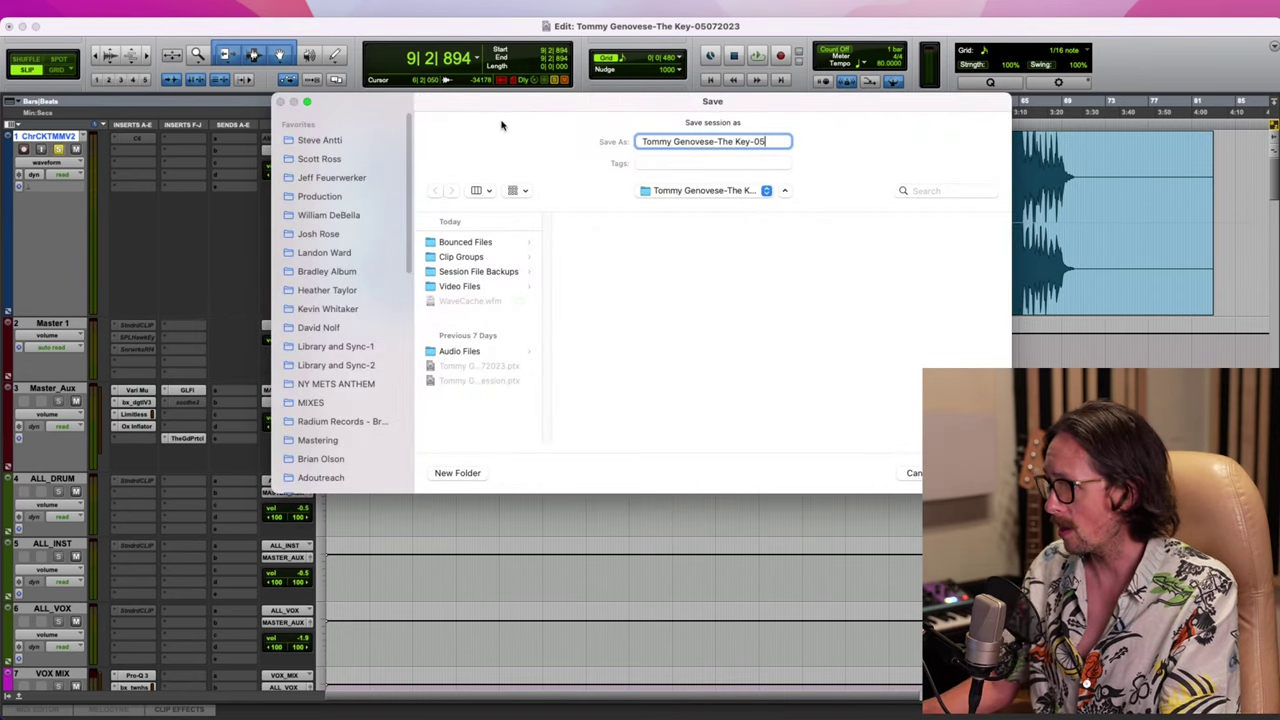
pyautogui.write('092023')
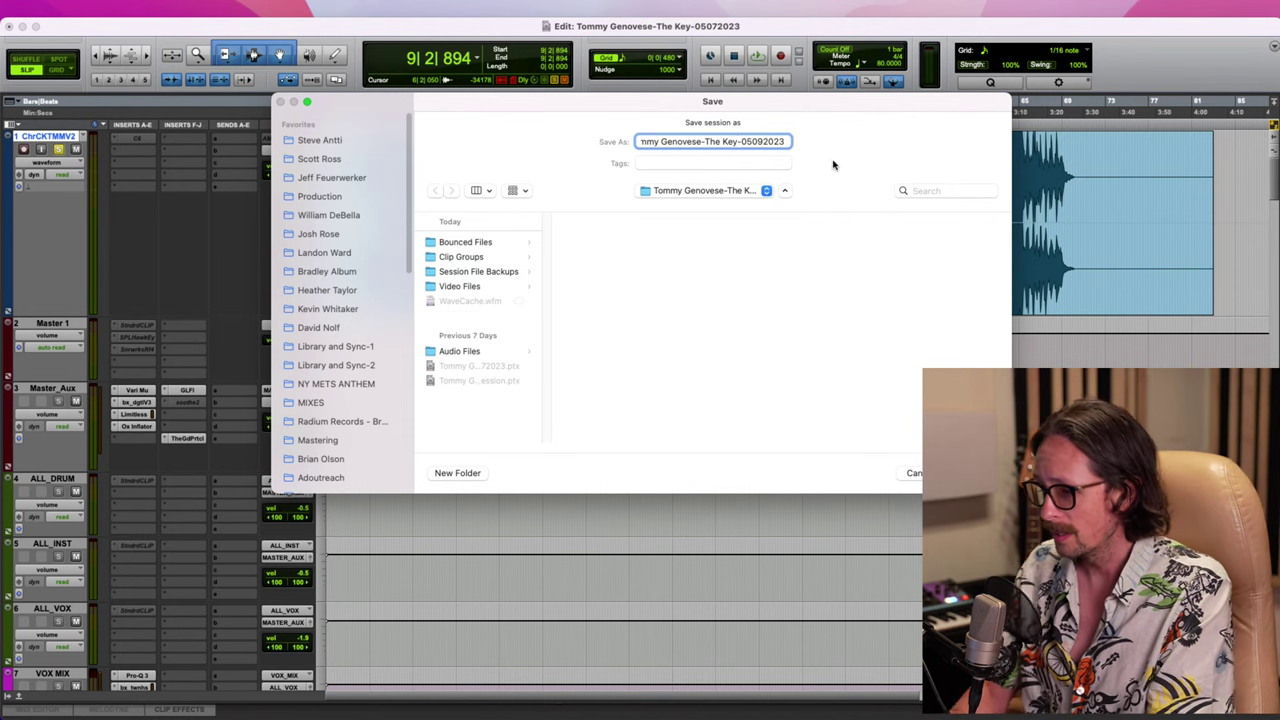
pyautogui.write('-V1-')
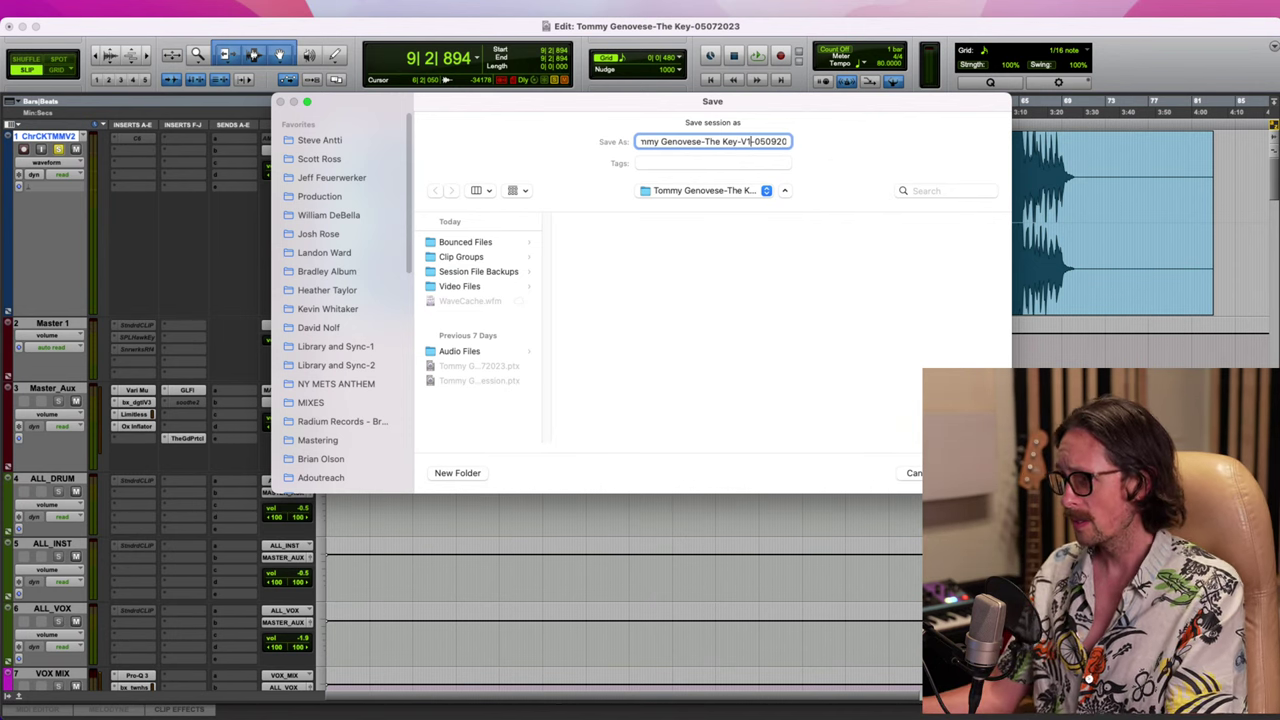
pyautogui.press('Return')
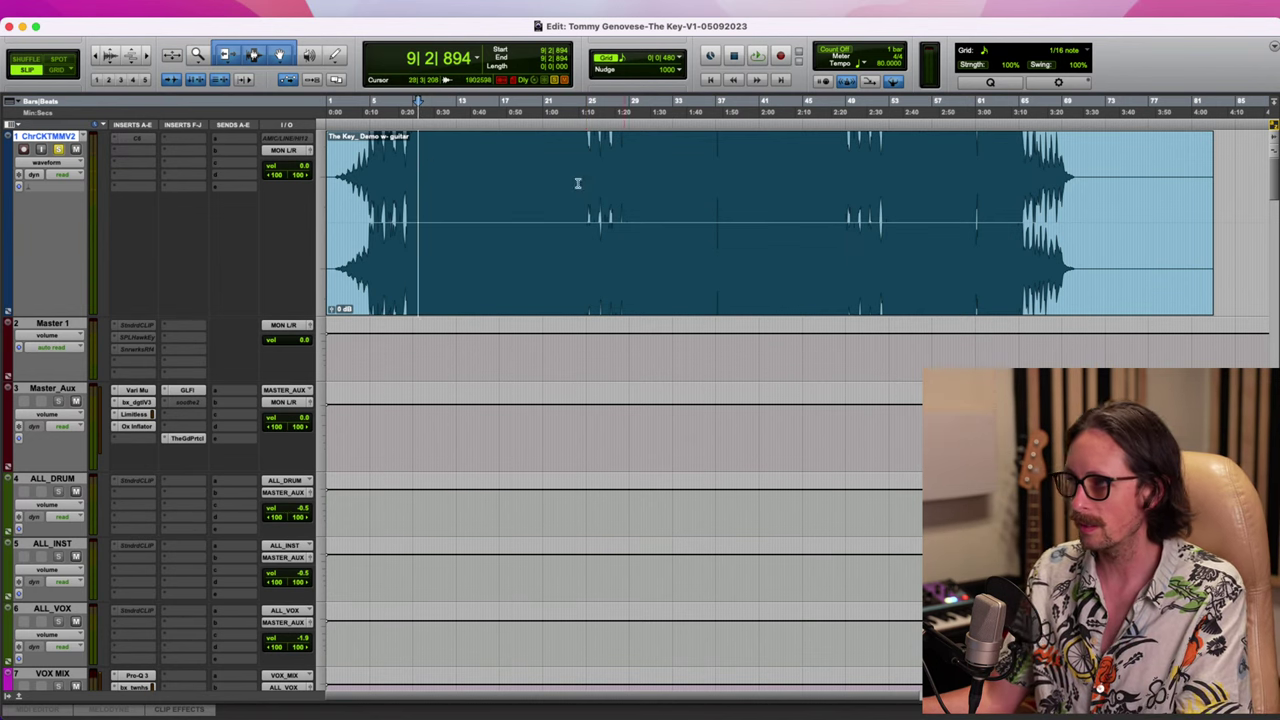
# Set the Playback Engine's H/W buffer size to 1024 samples
pyautogui.click(100, 8)
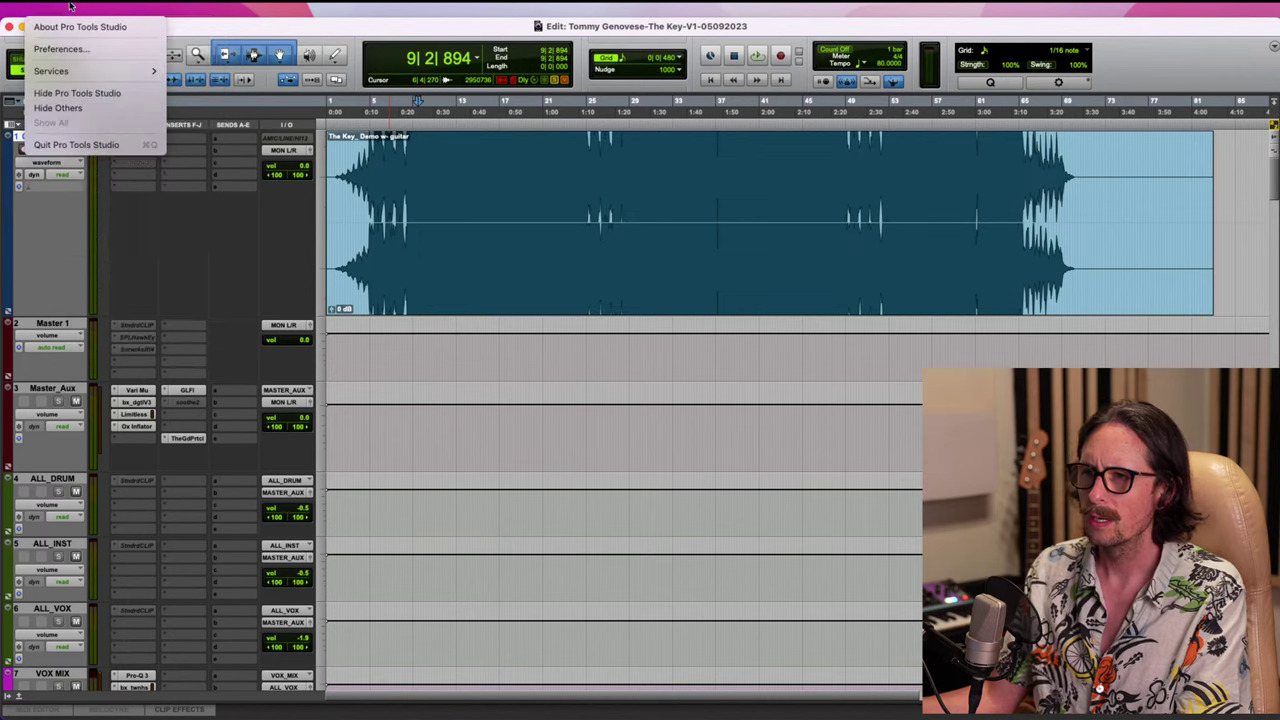
pyautogui.moveTo(81, 8)
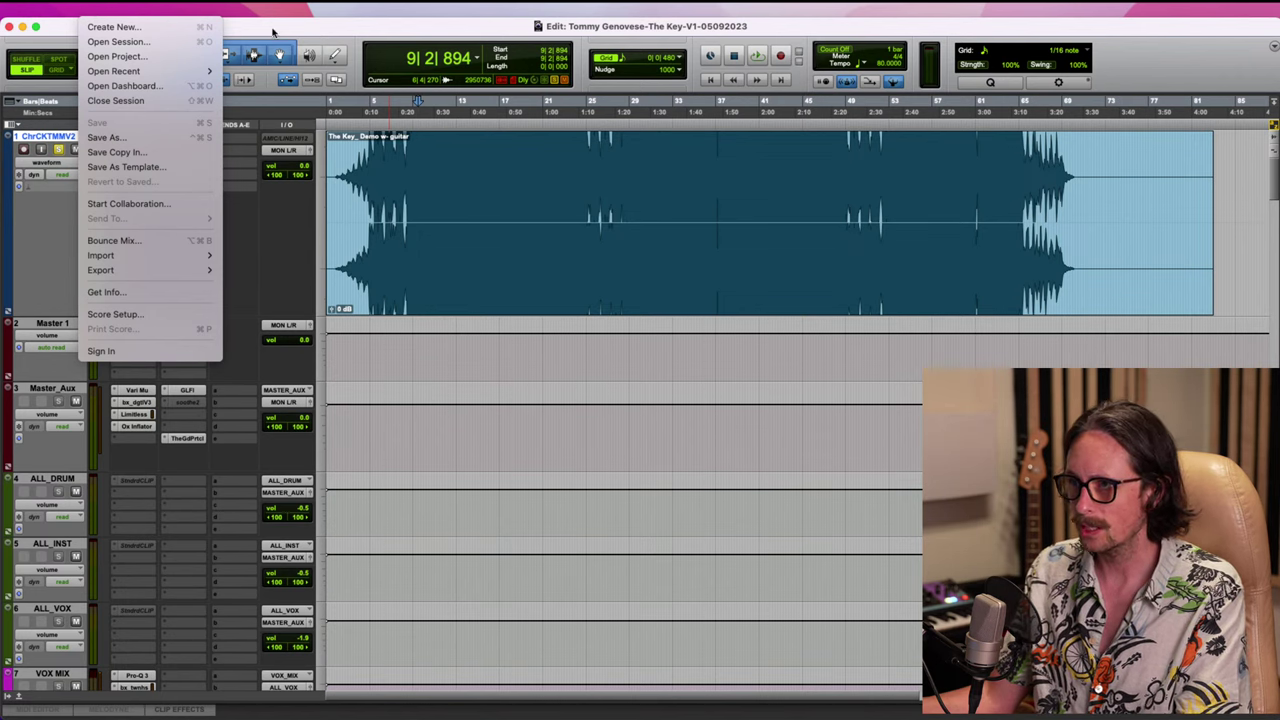
pyautogui.moveTo(403, 12)
pyautogui.click(400, 42)
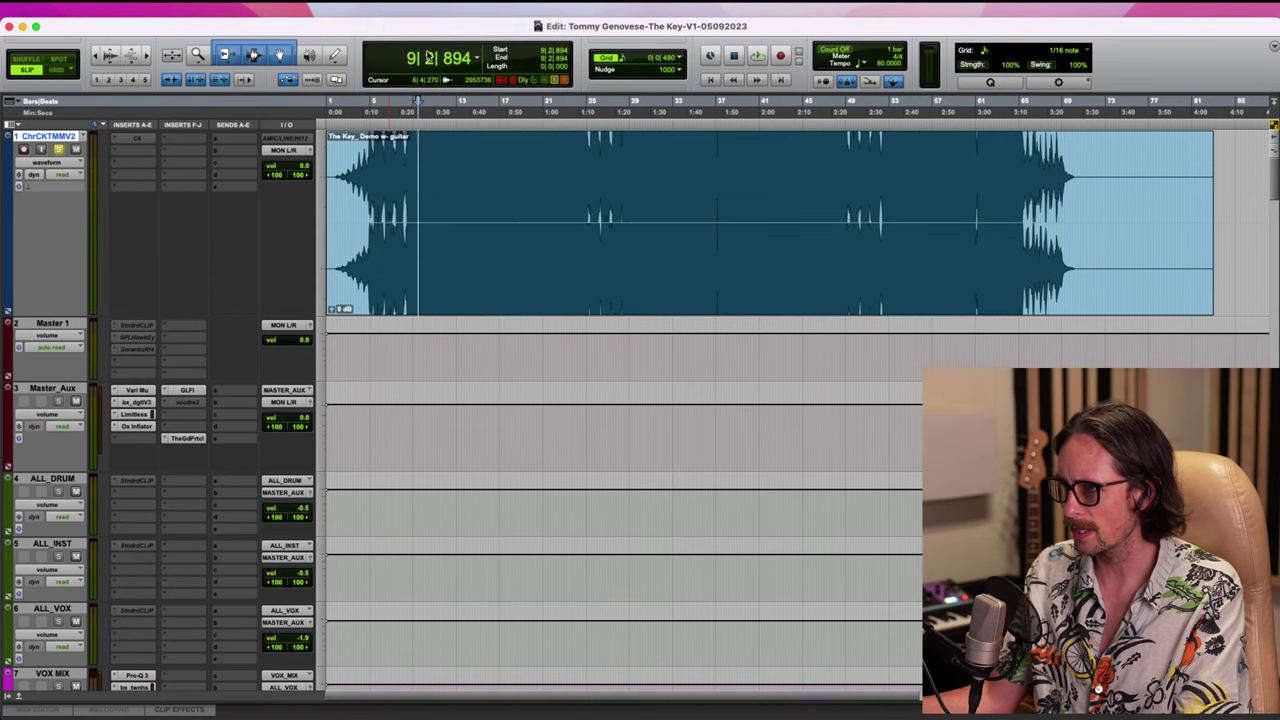
pyautogui.click(631, 229)
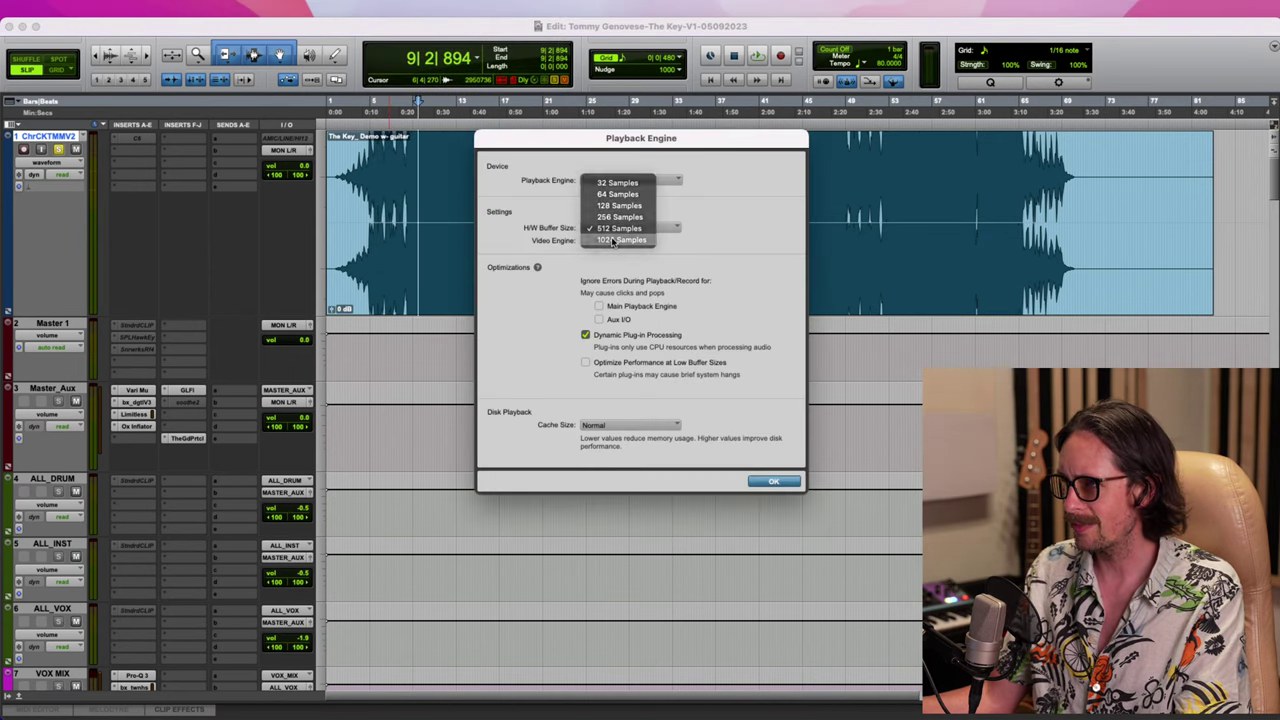
pyautogui.click(615, 241)
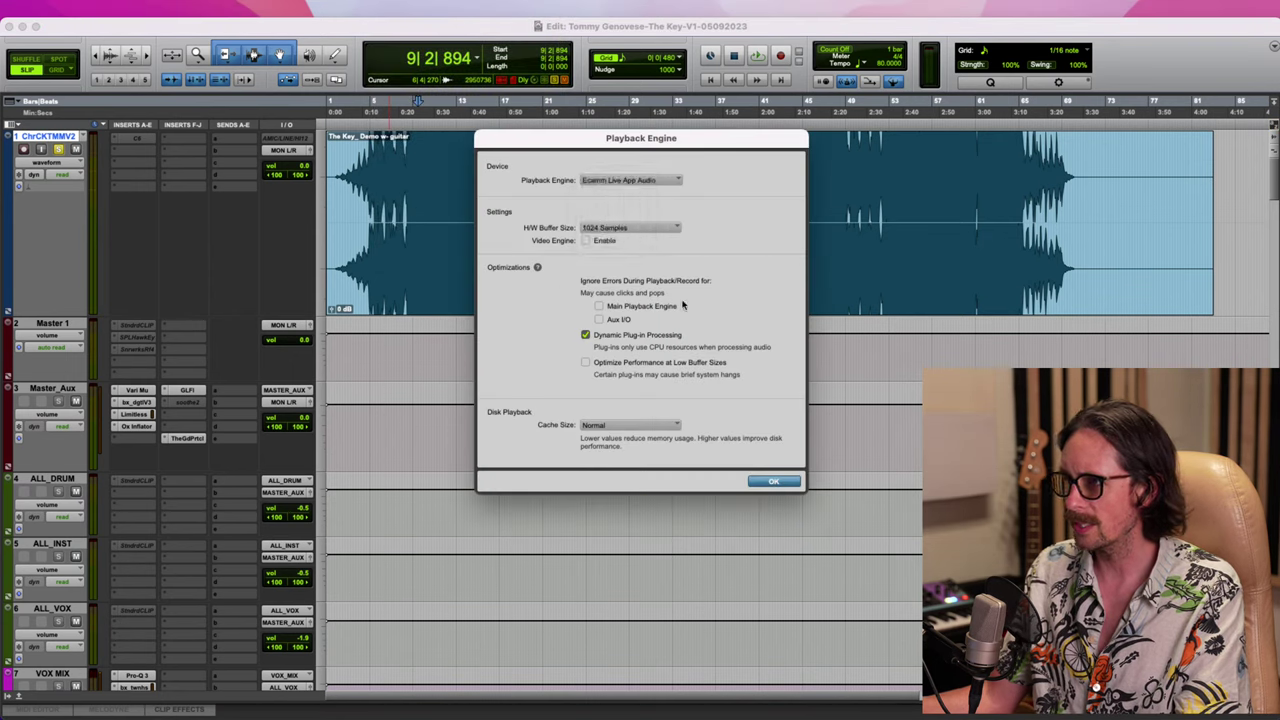
pyautogui.click(767, 484)
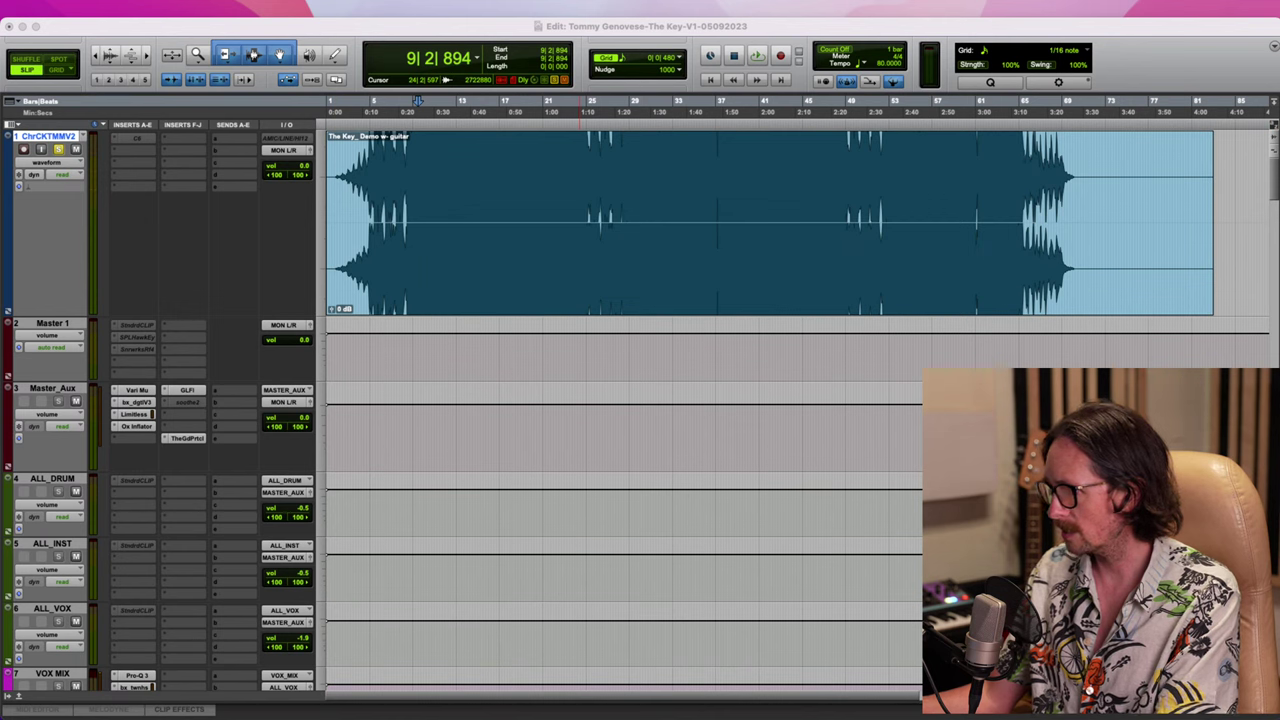
# Play back the soloed demo reference track to listen to it, and stop playback
pyautogui.click(1008, 27)
pyautogui.press('space')
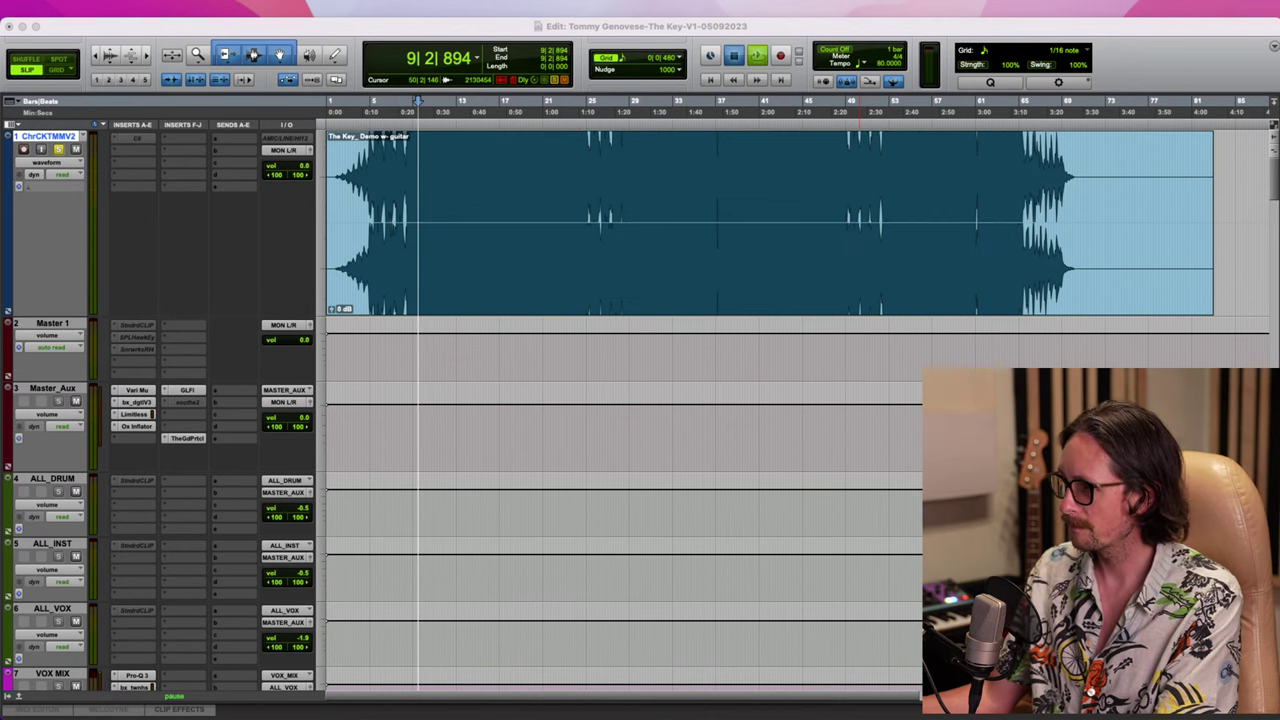
pyautogui.click(751, 148)
pyautogui.press('space')
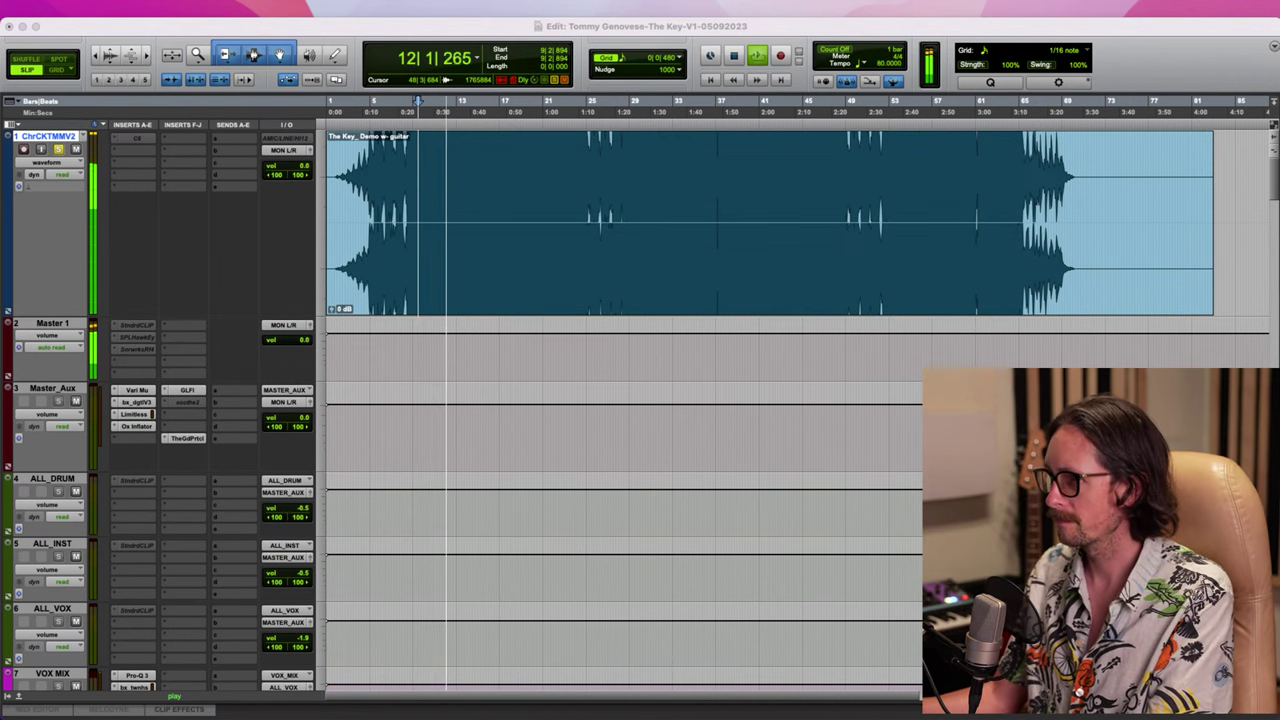
pyautogui.click(719, 30)
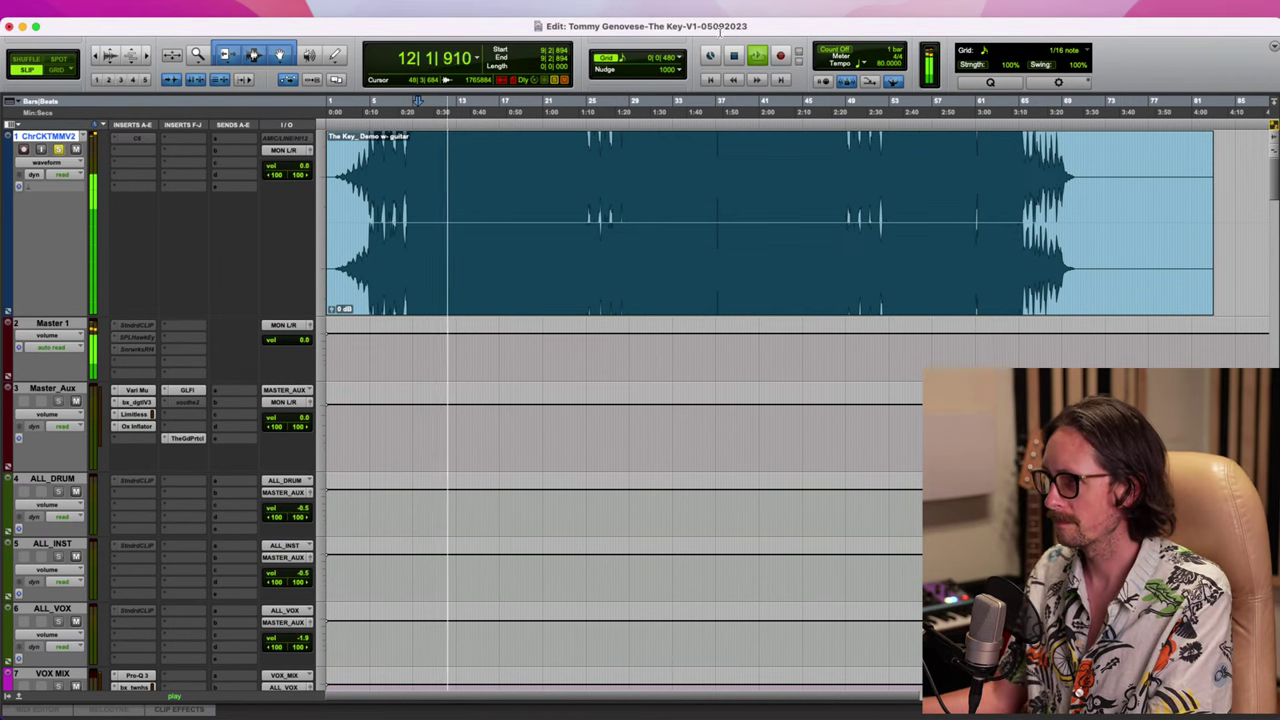
pyautogui.press('space')
# Unsolo and mute the demo reference track, and play the full mix
pyautogui.click(60, 151)
pyautogui.click(76, 150)
pyautogui.press('space')
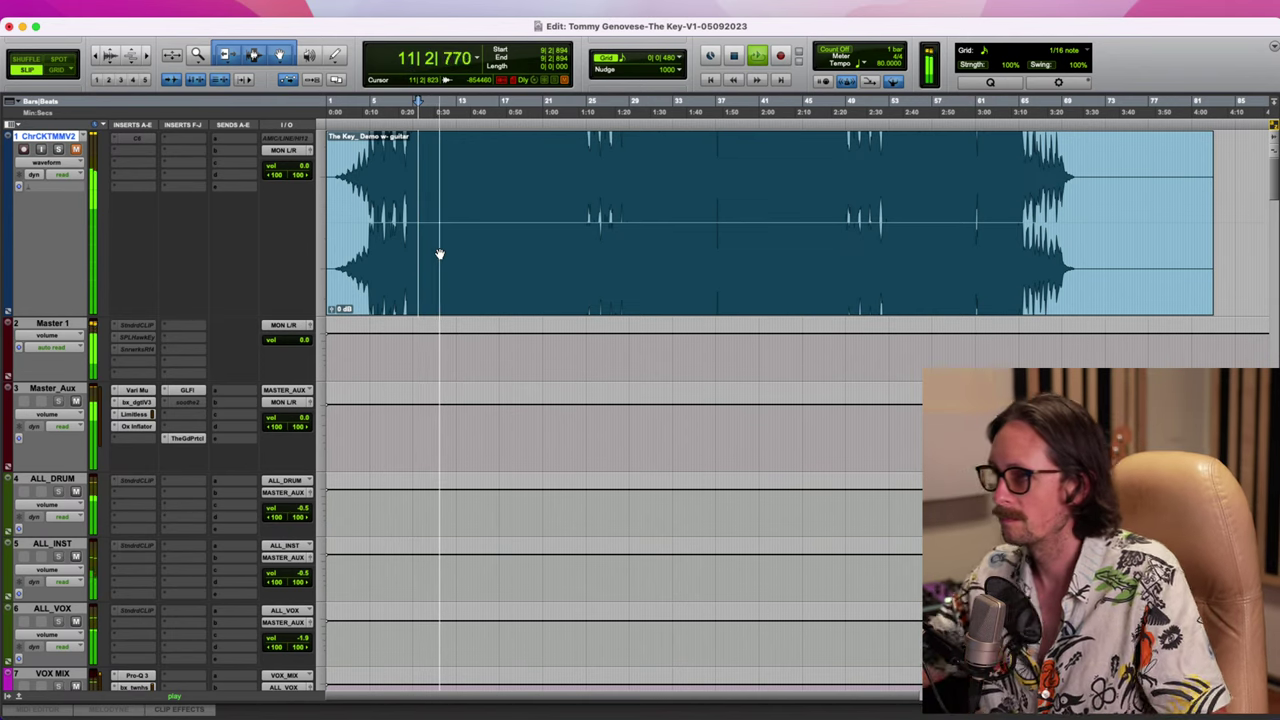
# Solo and unmute the demo reference track during playback and restart it to compare with the mix
pyautogui.click(58, 151)
pyautogui.click(76, 150)
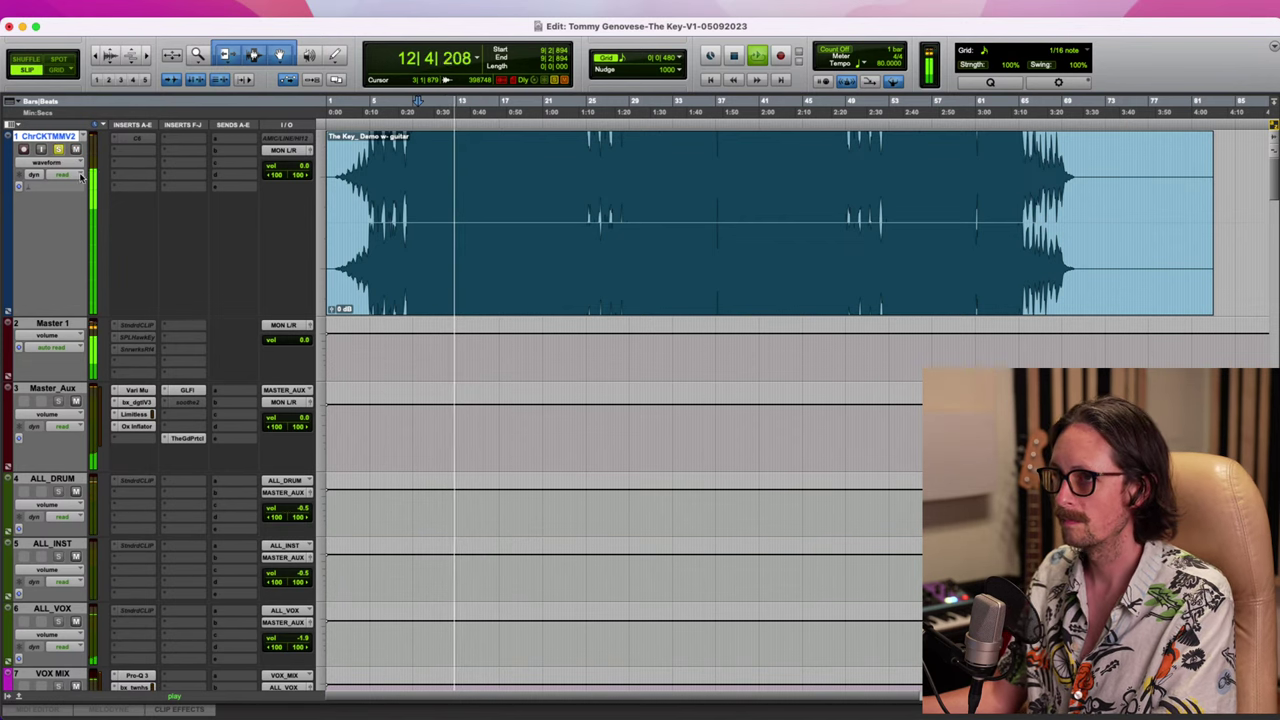
pyautogui.press('space')
pyautogui.press('space')
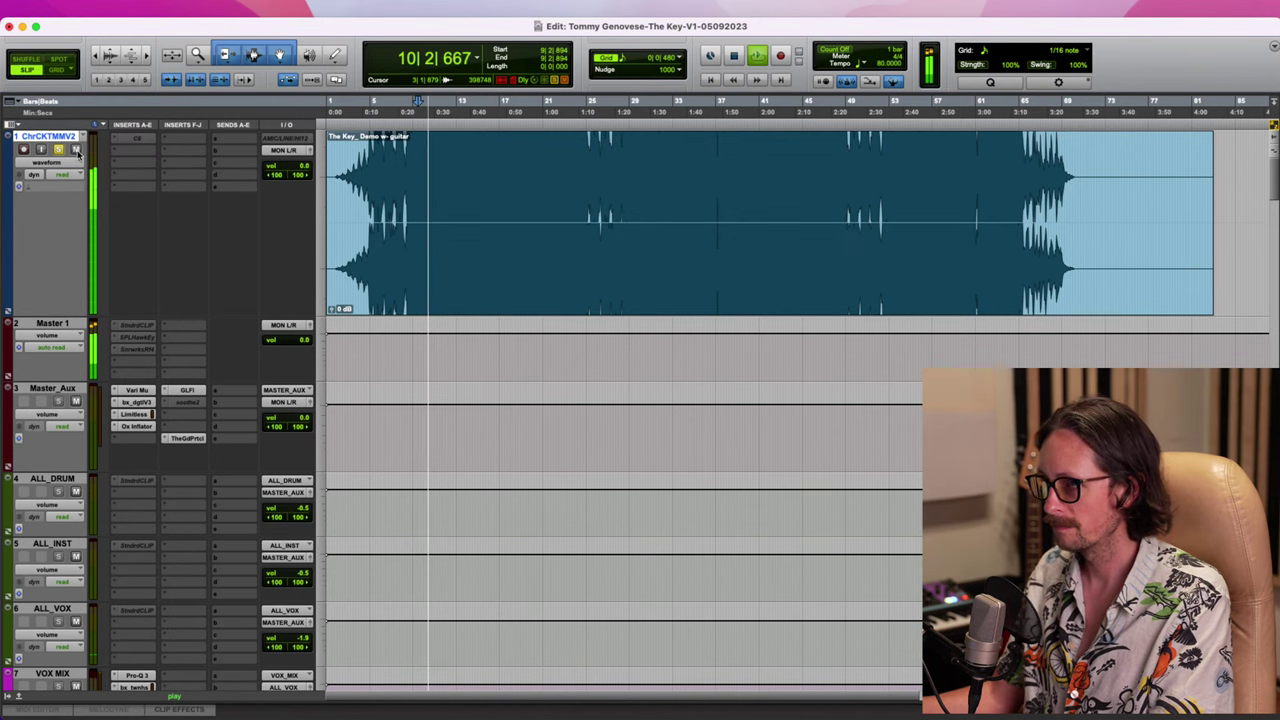
# Return to the mix by muting and unsoloing the demo reference track, play it, and stop
pyautogui.press('space')
pyautogui.click(77, 151)
pyautogui.click(59, 151)
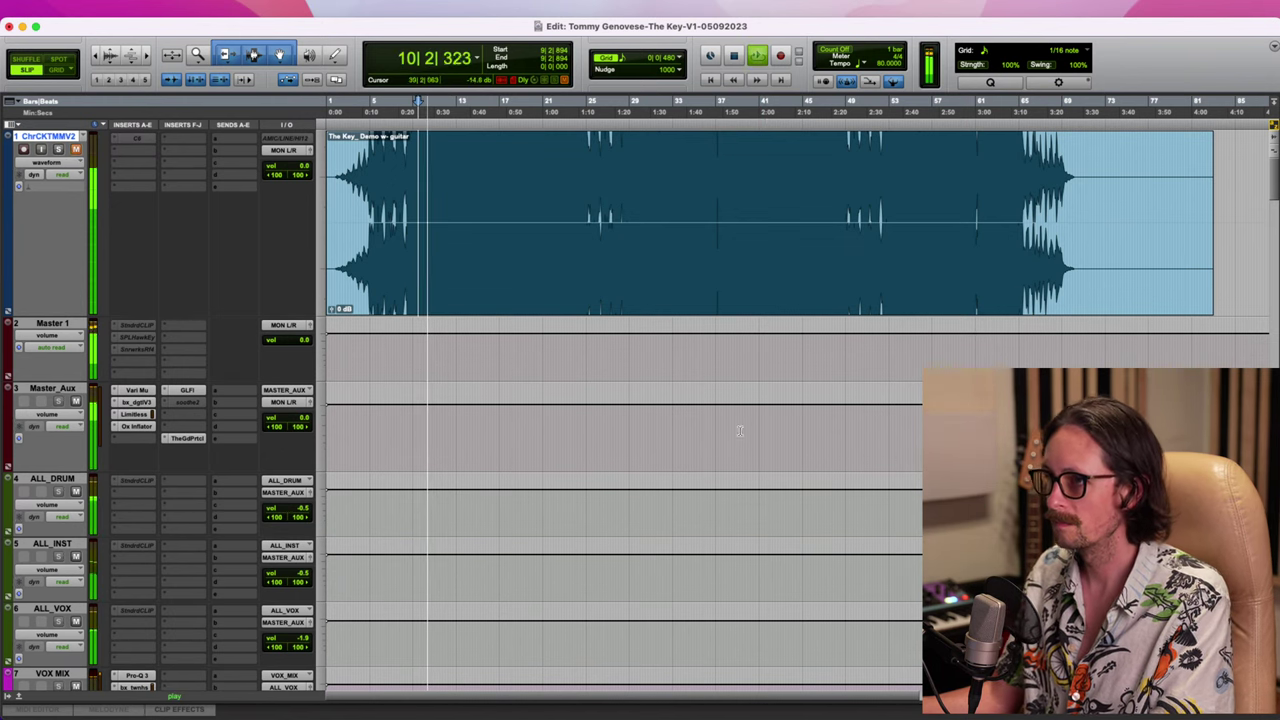
pyautogui.press('space')
# Find the Lead RapVox track among the vocal tracks and select it
pyautogui.press('super+Tab')
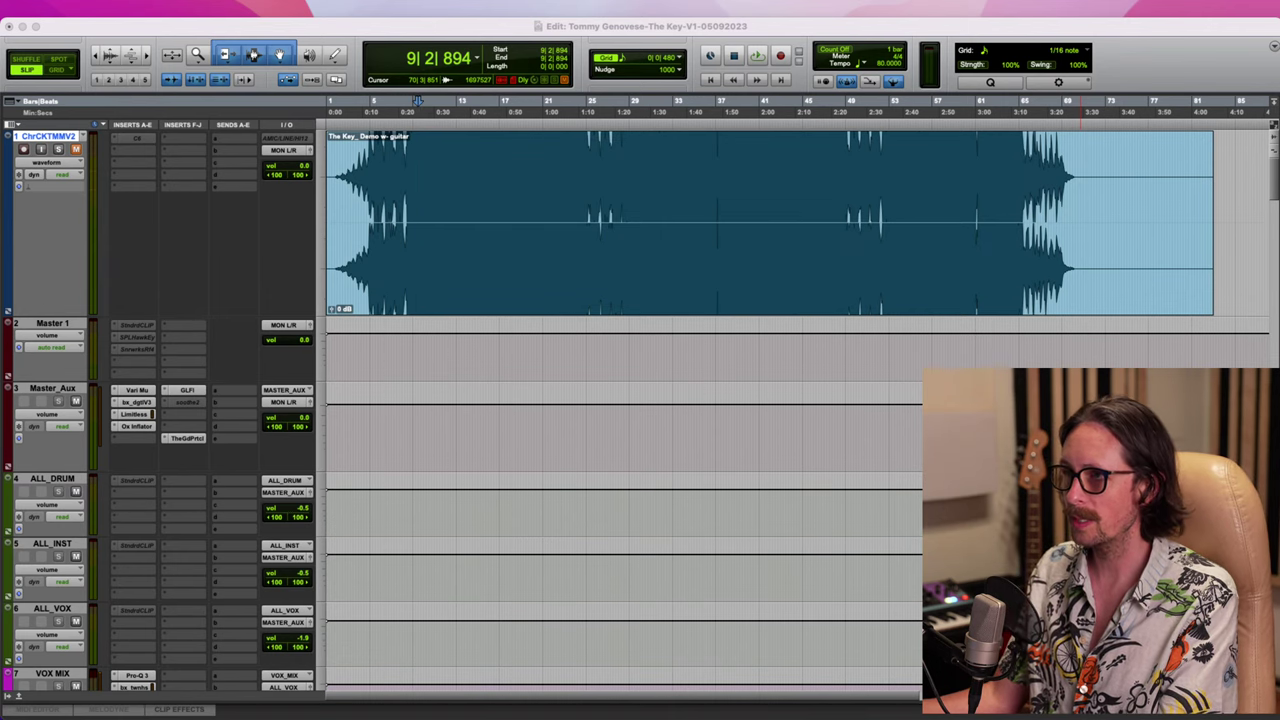
pyautogui.click(351, 411)
pyautogui.scroll(-15, 457, 440)
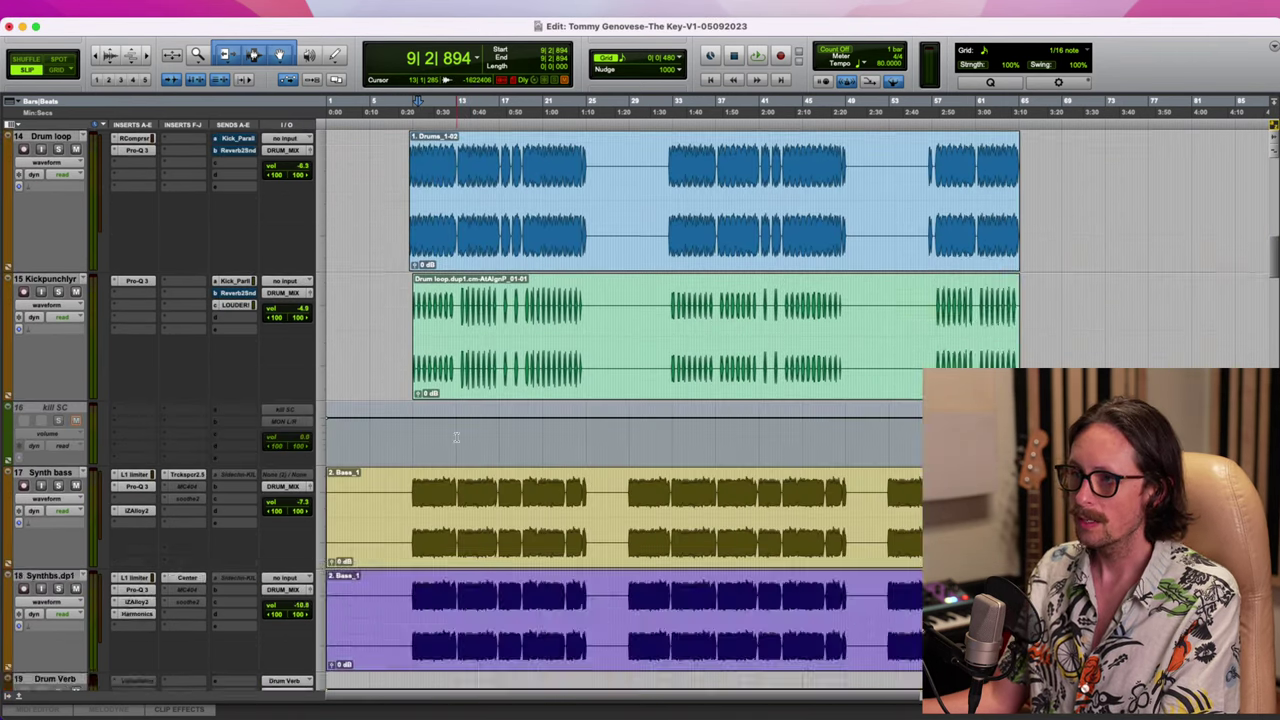
pyautogui.scroll(-12, 569, 437)
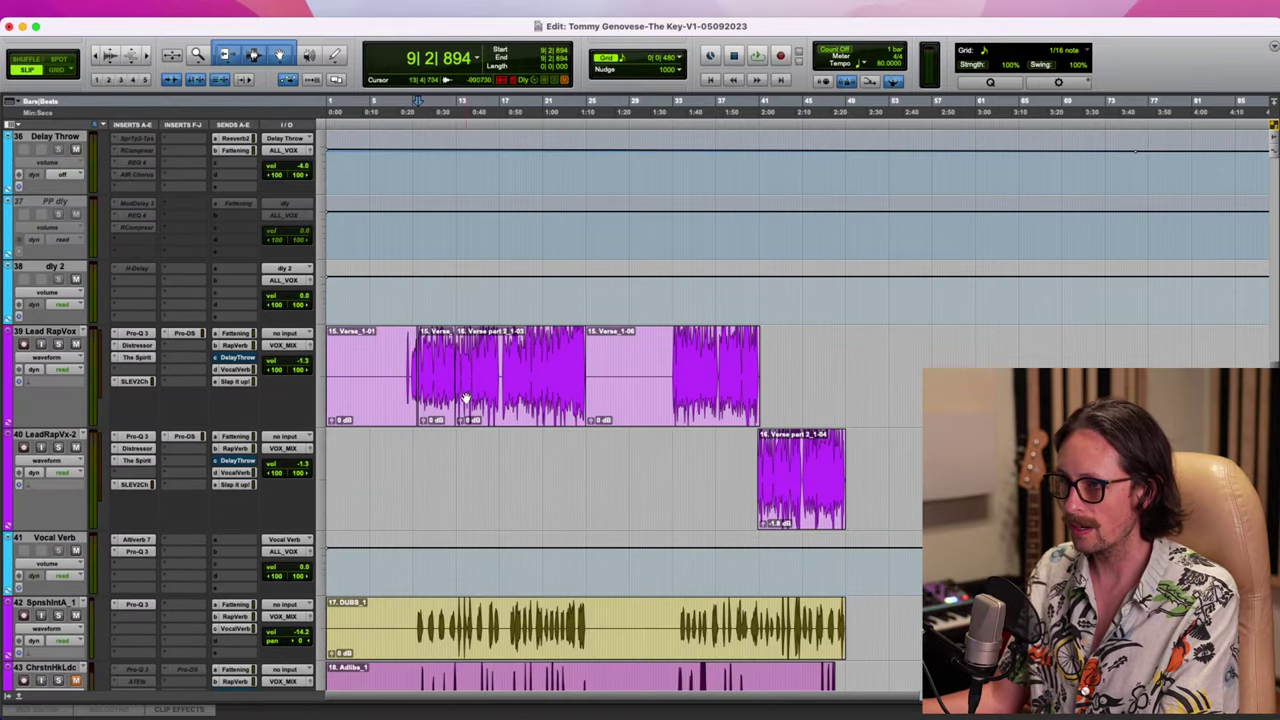
pyautogui.click(41, 333)
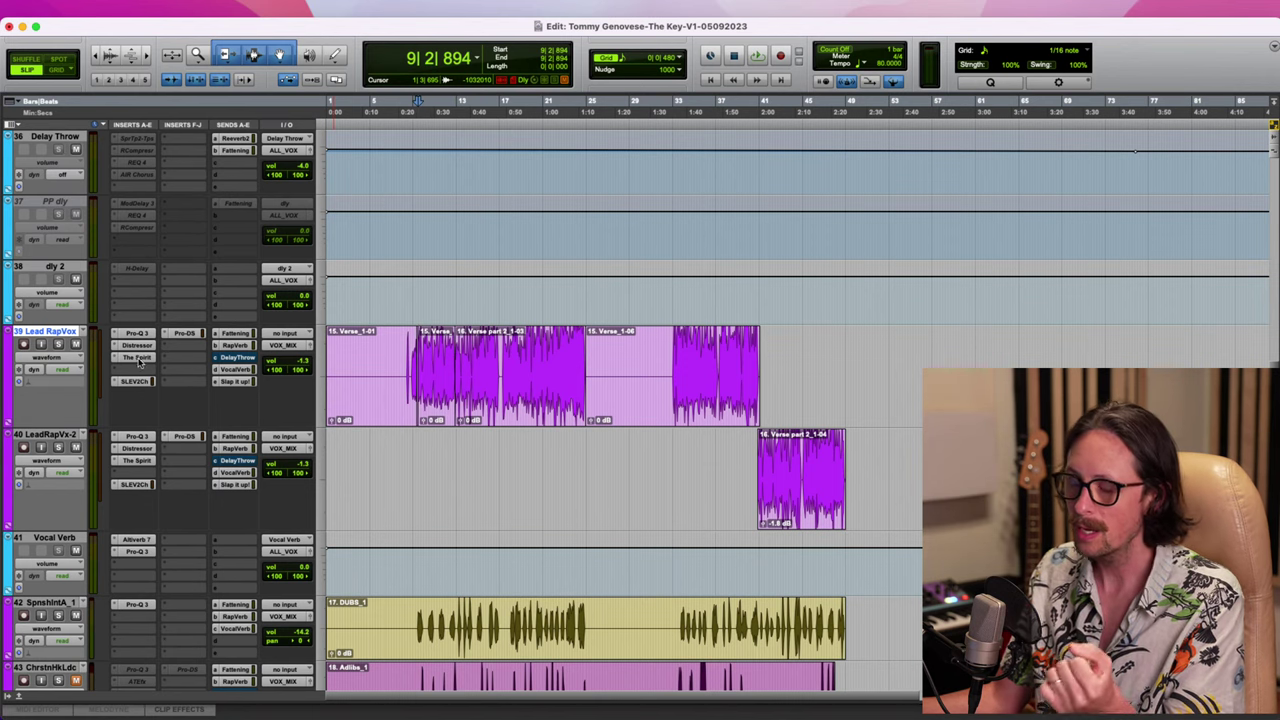
# Slightly lower the gain of the 1494.5 Hz bell band in Lead RapVox's Pro-Q 3 equalizer and close the plug-in
pyautogui.click(137, 333)
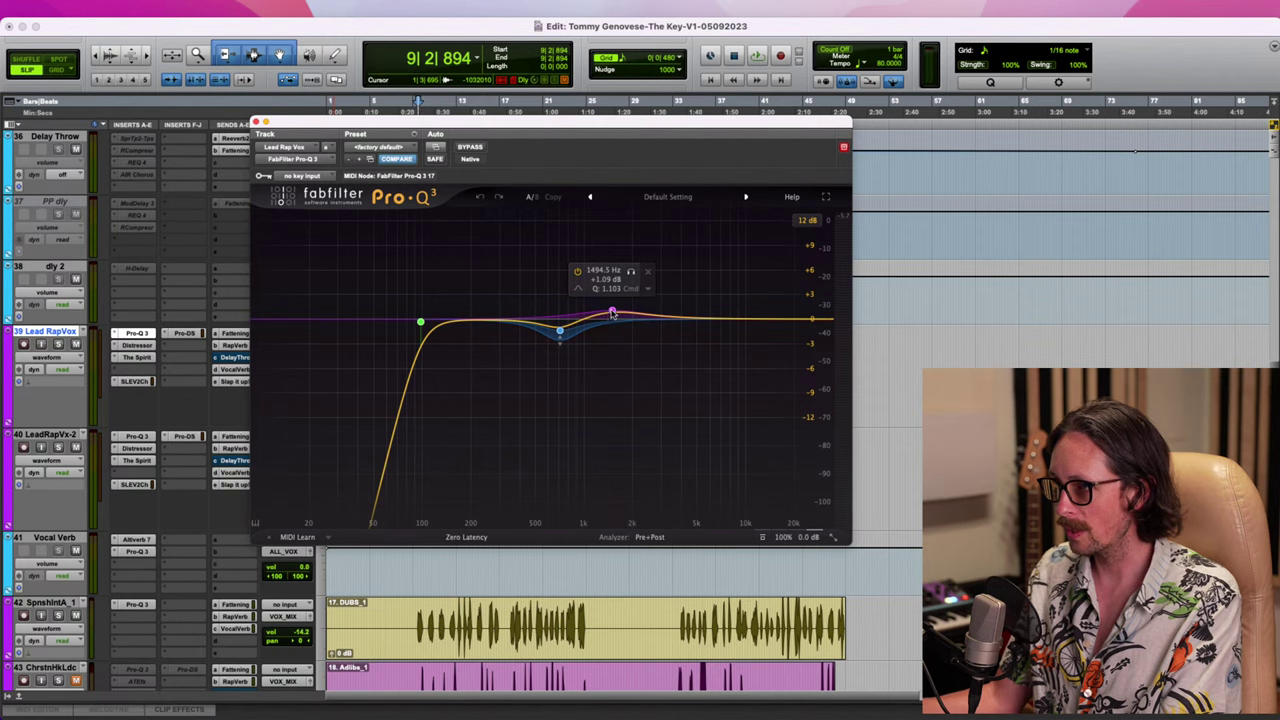
pyautogui.click(612, 313)
pyautogui.moveTo(612, 313); pyautogui.dragTo(613, 319)
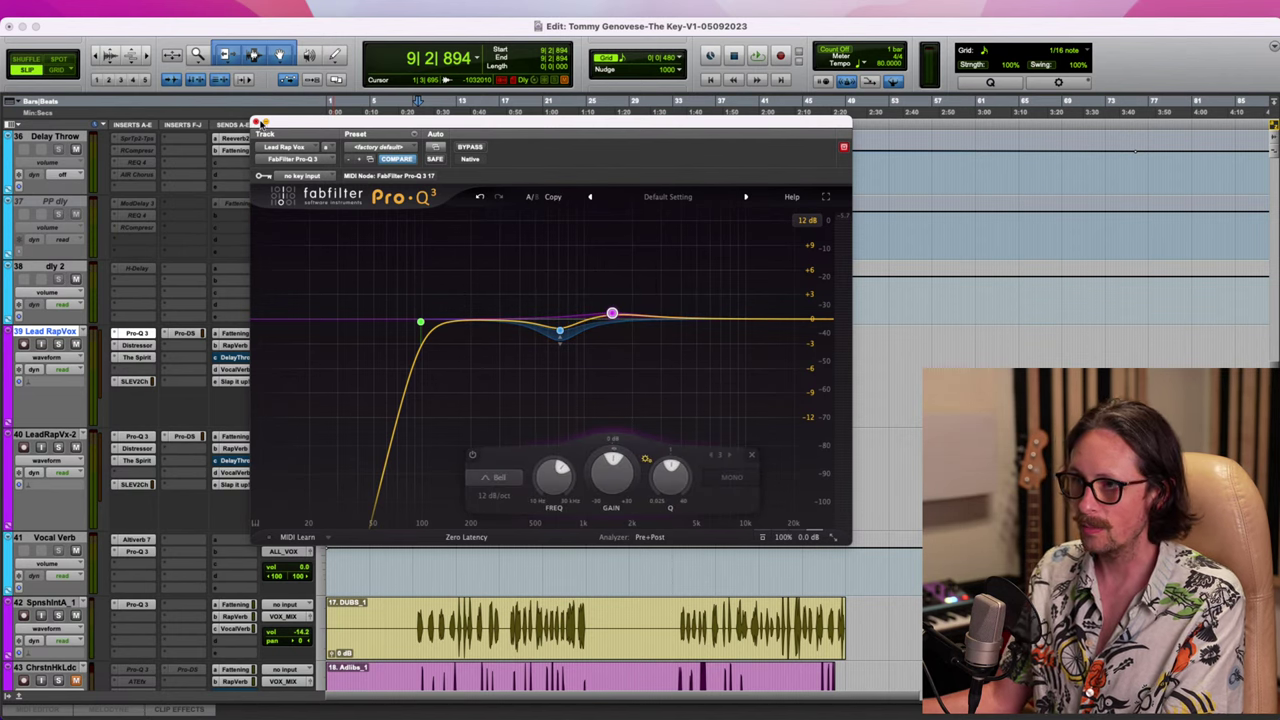
pyautogui.click(256, 121)
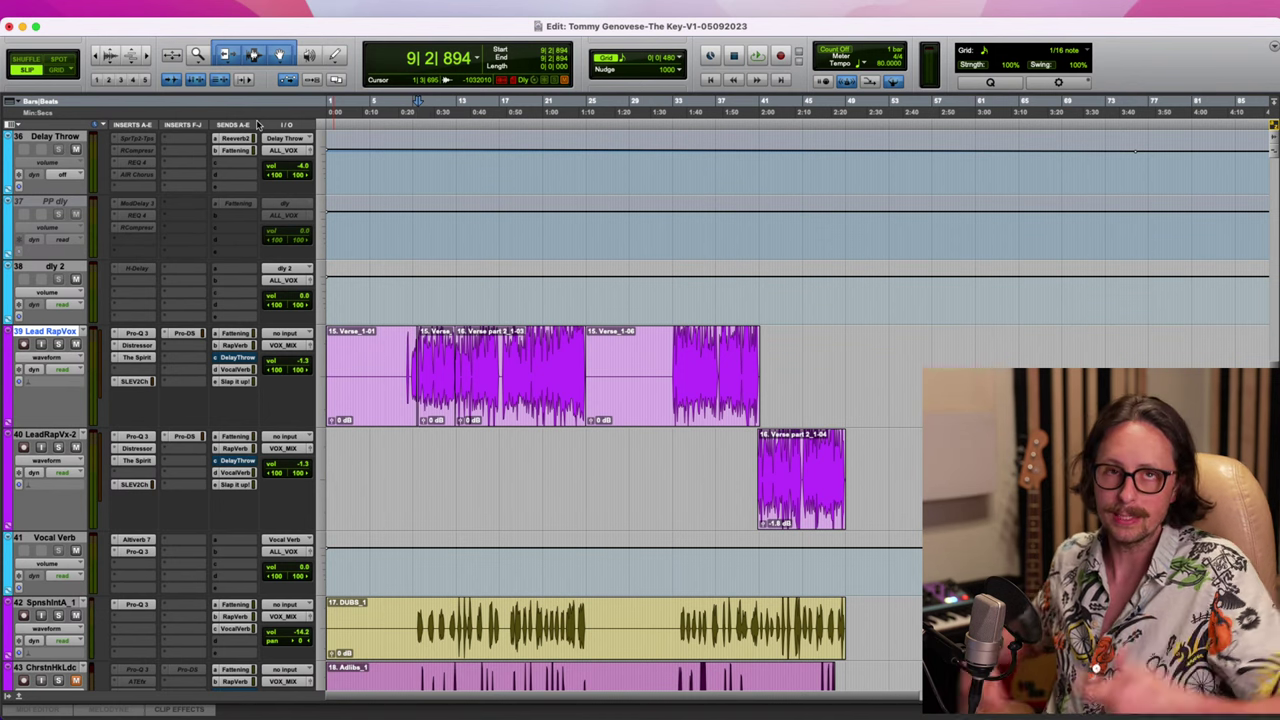
# Slightly adjust the LMF gain in Lead RapVox's SSL EV2 Channel and close the plug-in
pyautogui.click(131, 383)
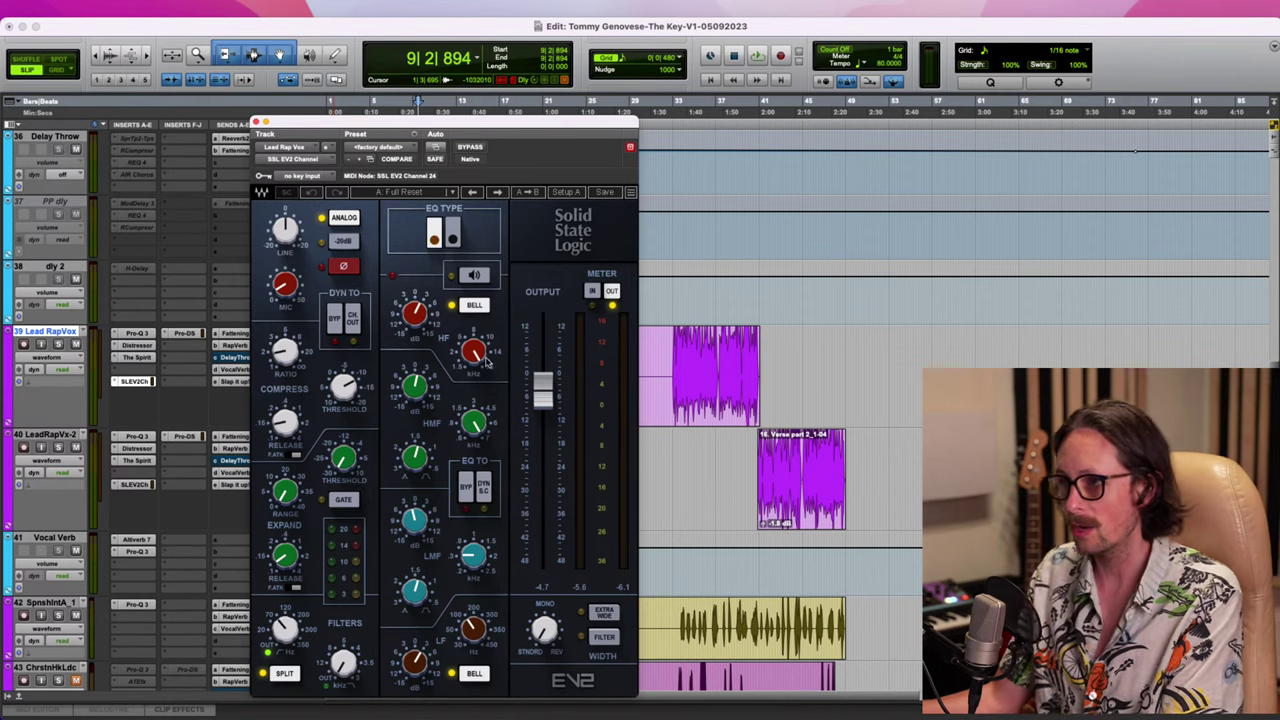
pyautogui.moveTo(419, 316); pyautogui.dragTo(418, 317)
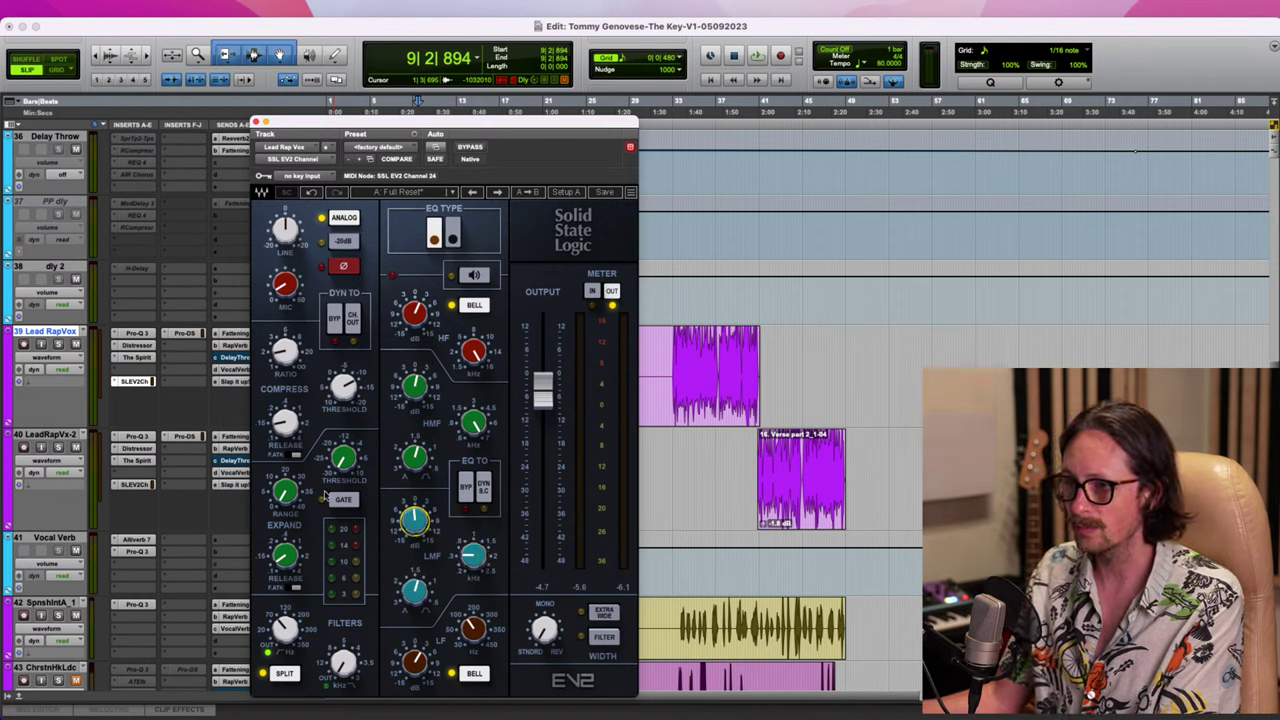
pyautogui.click(257, 121)
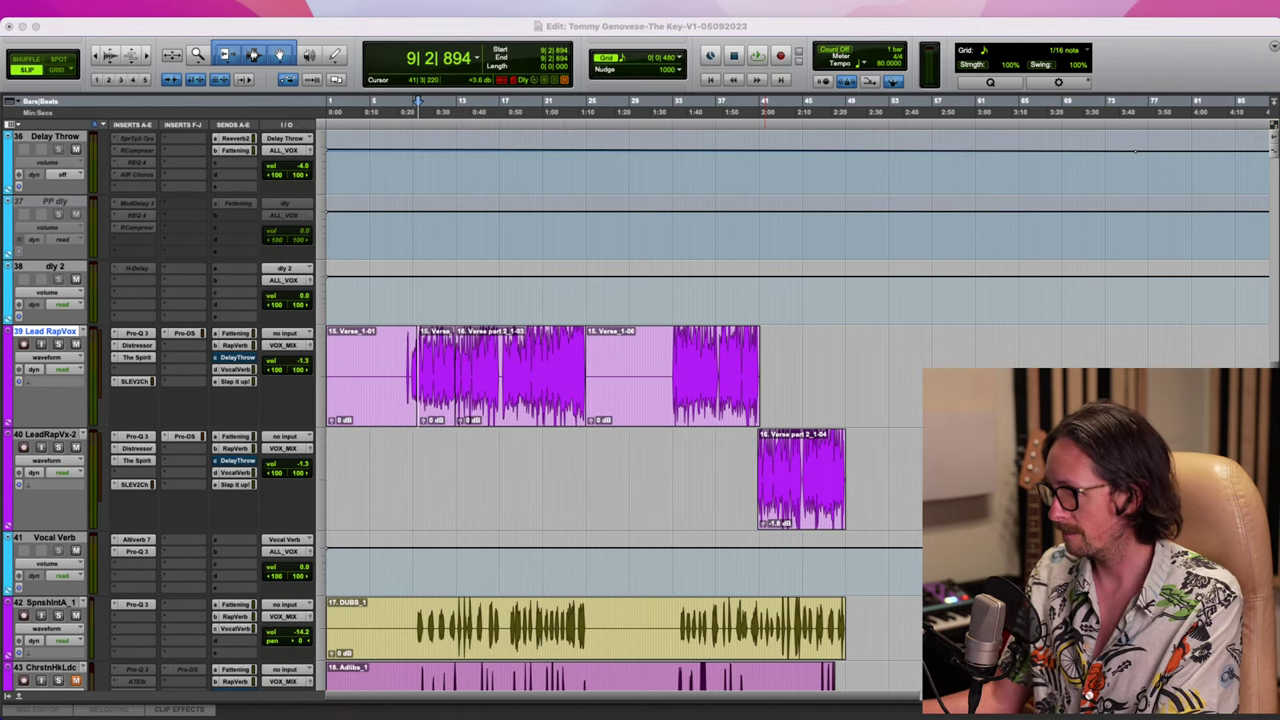
# Play the verse and finely adjust the input and output levels of Lead RapVox's Distressor
pyautogui.press('space')
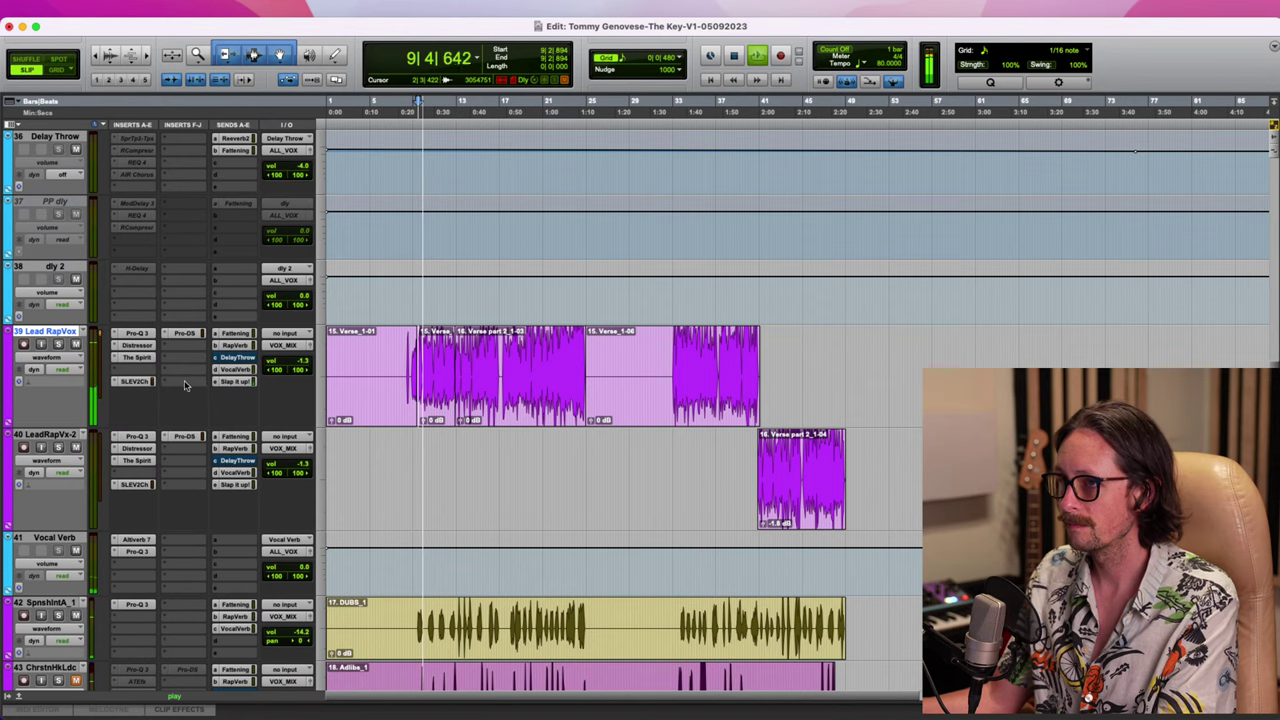
pyautogui.click(137, 344)
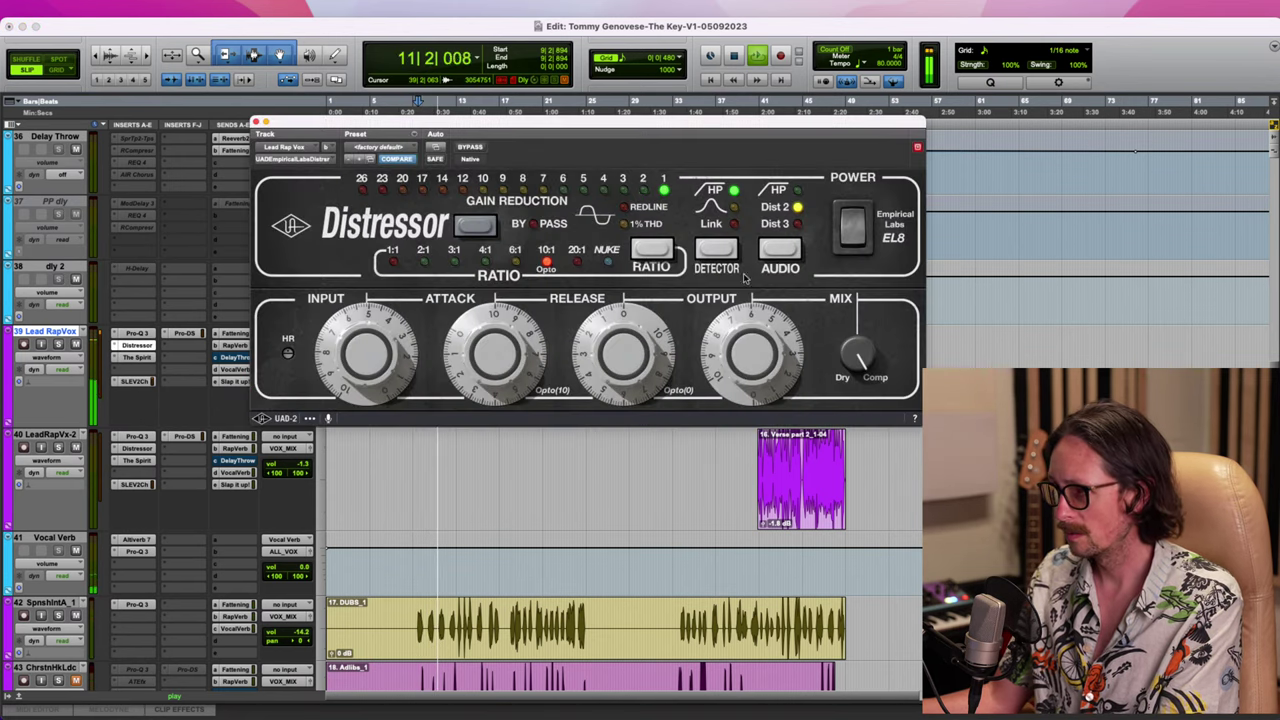
pyautogui.moveTo(368, 339); pyautogui.dragTo(364, 337)
pyautogui.moveTo(731, 345); pyautogui.dragTo(731, 346)
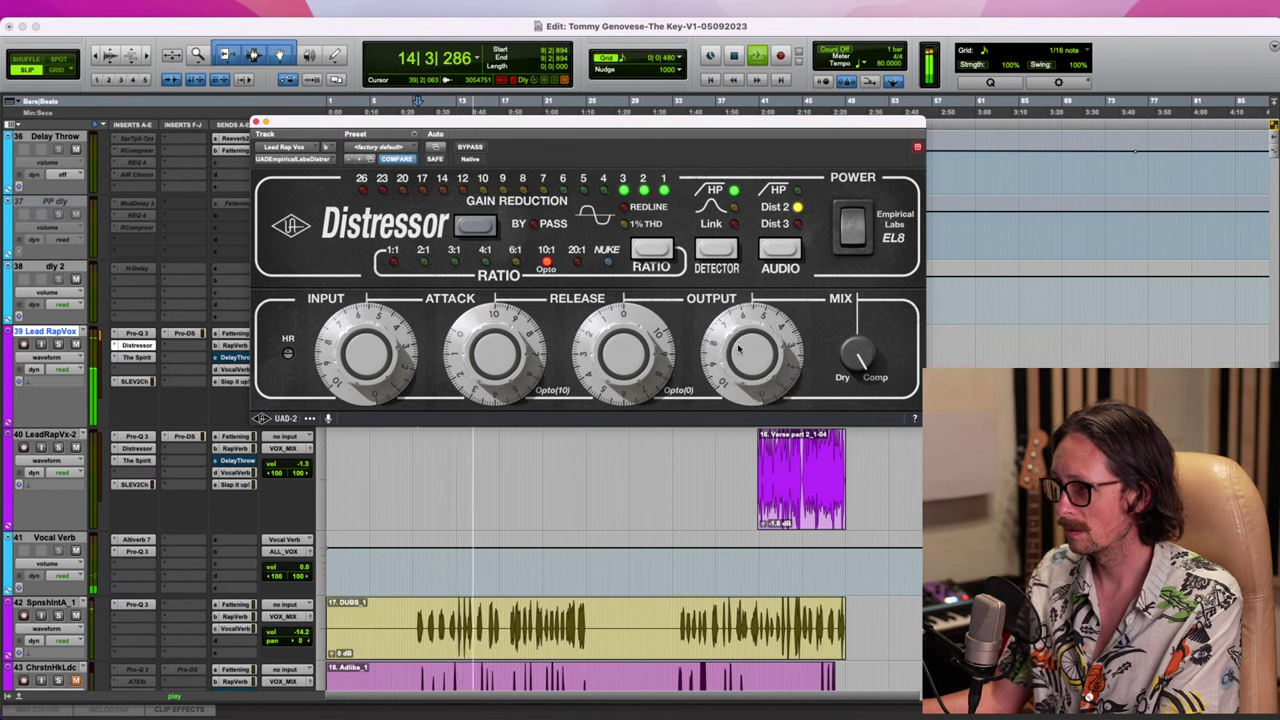
# Back off the Distressor's mix to just past halfway, replay the verse to check the blend, and close the plug-in
pyautogui.moveTo(857, 352); pyautogui.dragTo(851, 400)
pyautogui.click(862, 353)
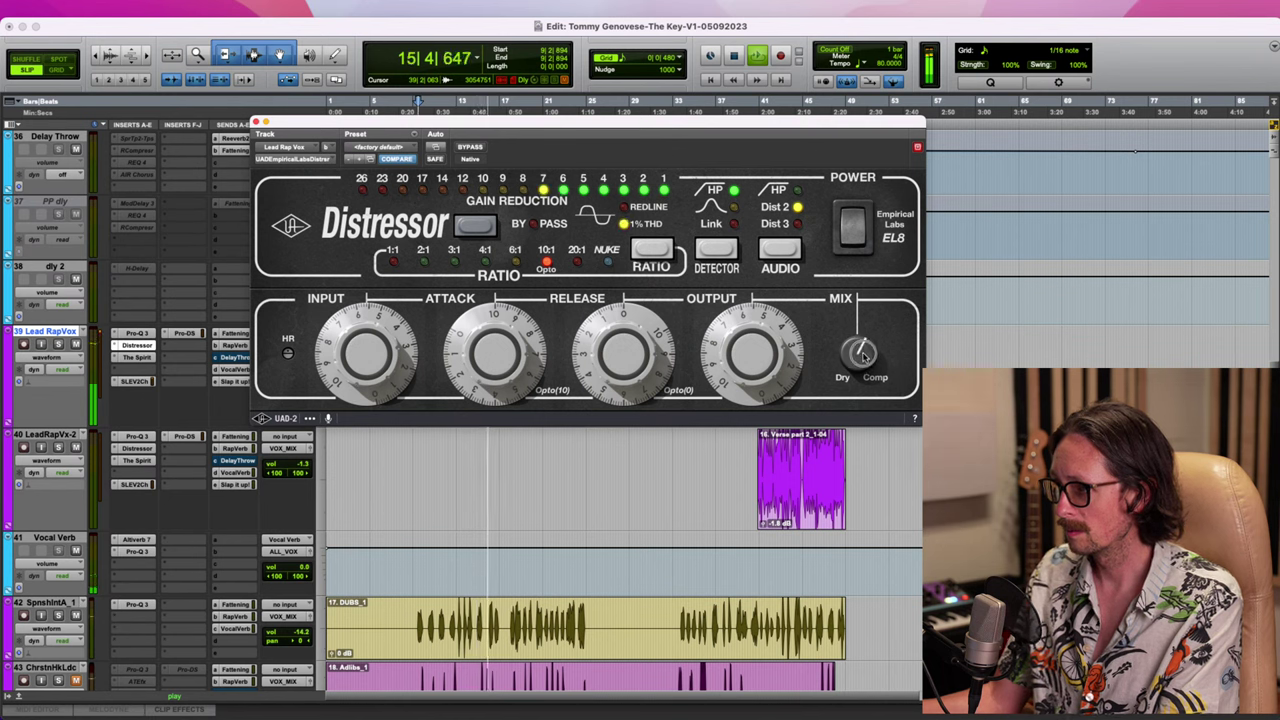
pyautogui.moveTo(862, 352); pyautogui.dragTo(862, 354)
pyautogui.press('space')
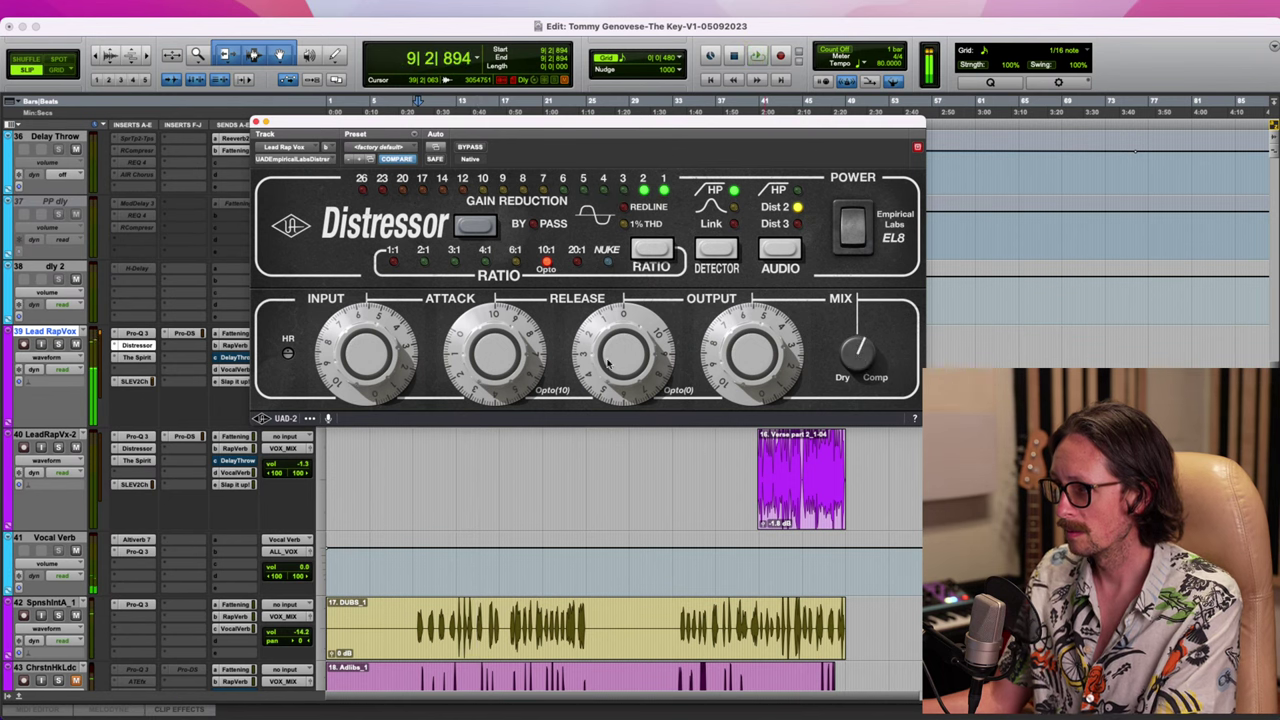
pyautogui.press('space')
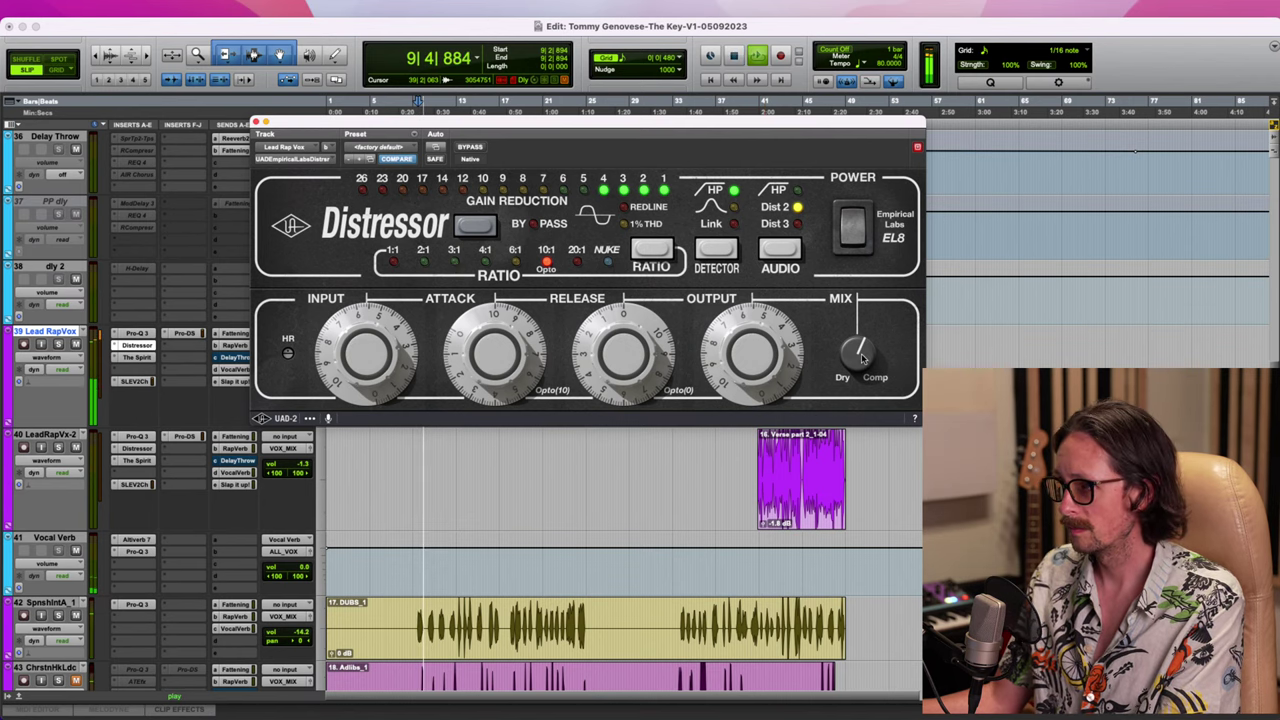
pyautogui.click(256, 122)
# Solo and unmute the demo reference track, play its verse briefly for comparison, and stop
pyautogui.scroll(15, 475, 352)
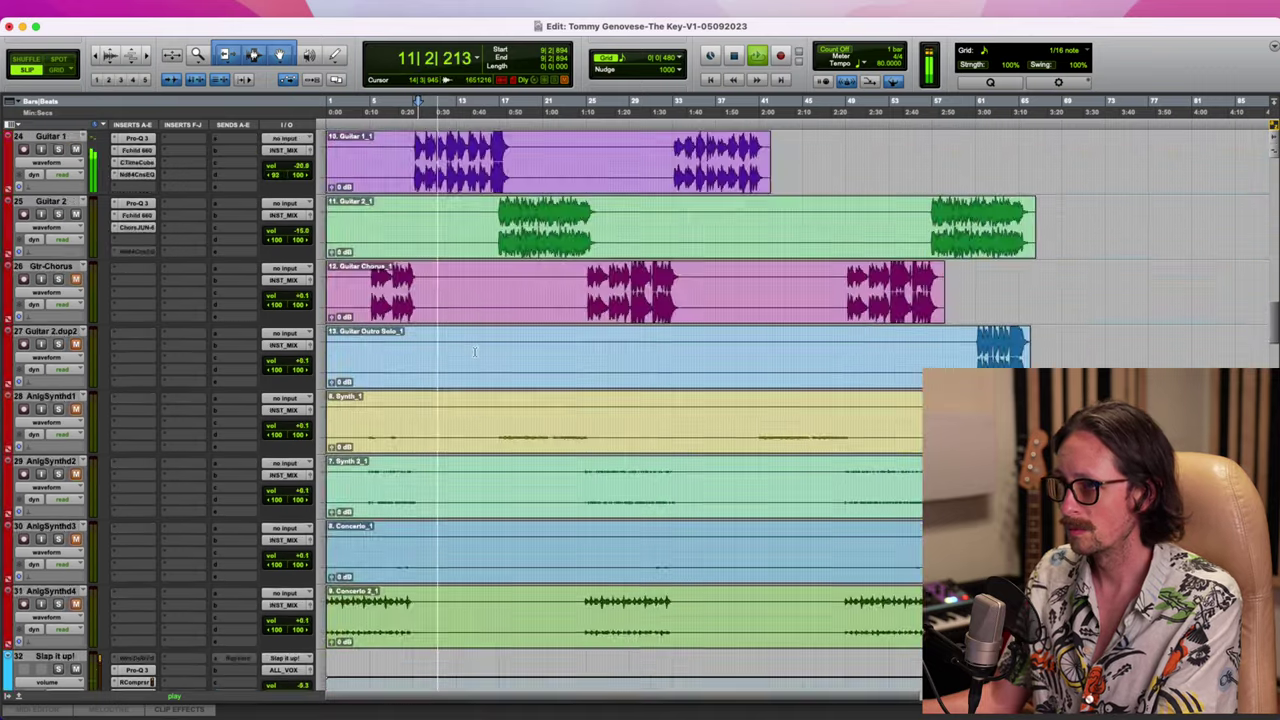
pyautogui.press('space')
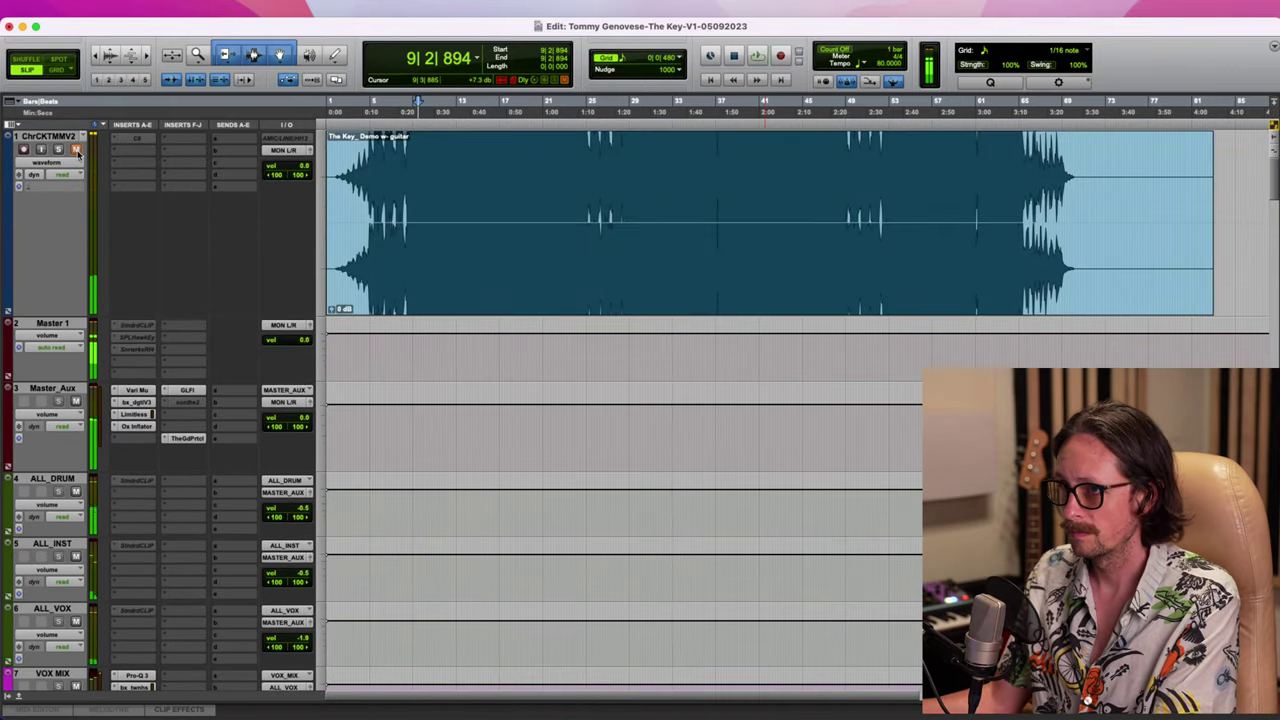
pyautogui.click(58, 149)
pyautogui.press('space')
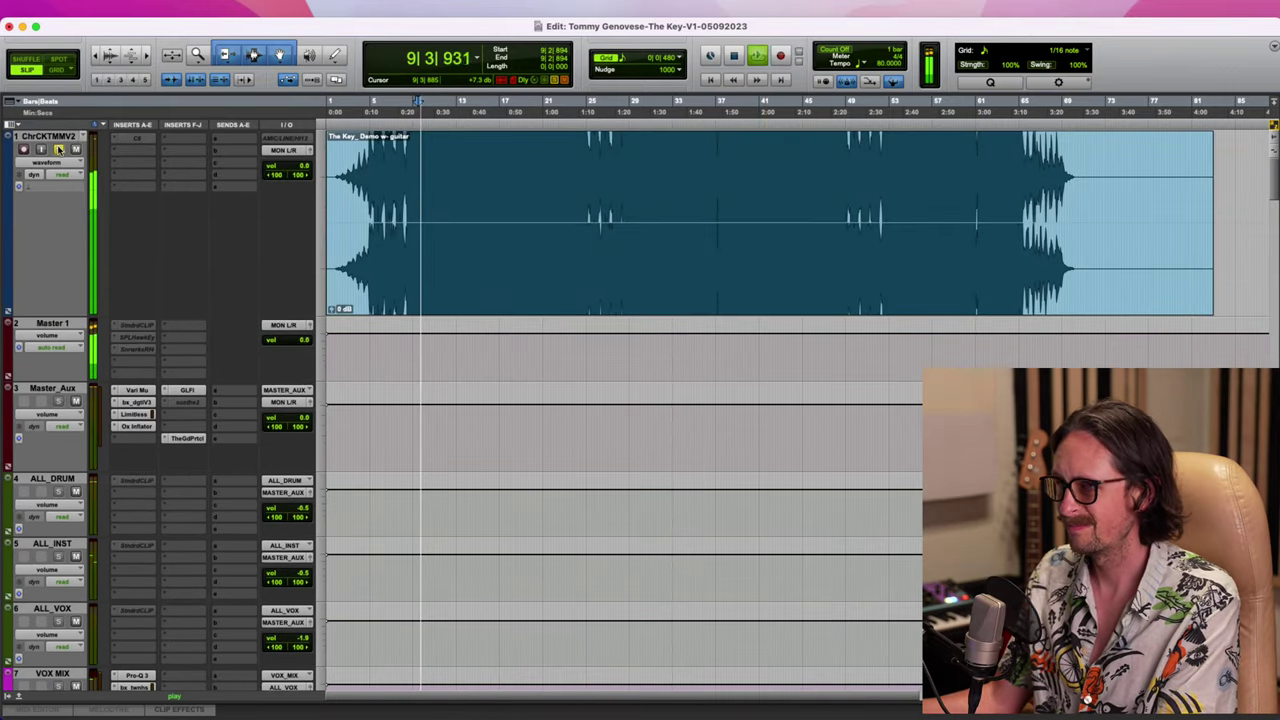
pyautogui.press('space')
# Mute and unsolo the demo reference track and play the same verse from the mix
pyautogui.click(76, 150)
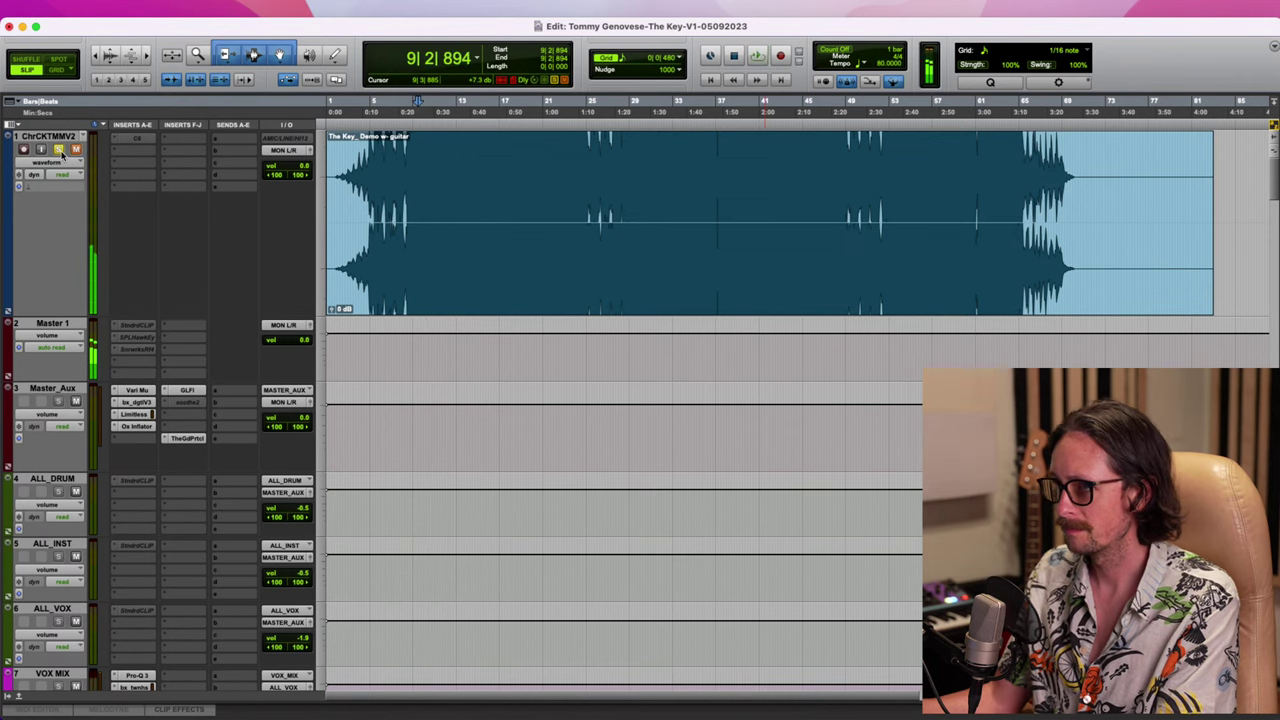
pyautogui.click(59, 149)
pyautogui.press('space')
# Examine the buses and the drum, bass, synth and guitar tracks while the mix plays, and stop playback
pyautogui.scroll(-10, 520, 446)
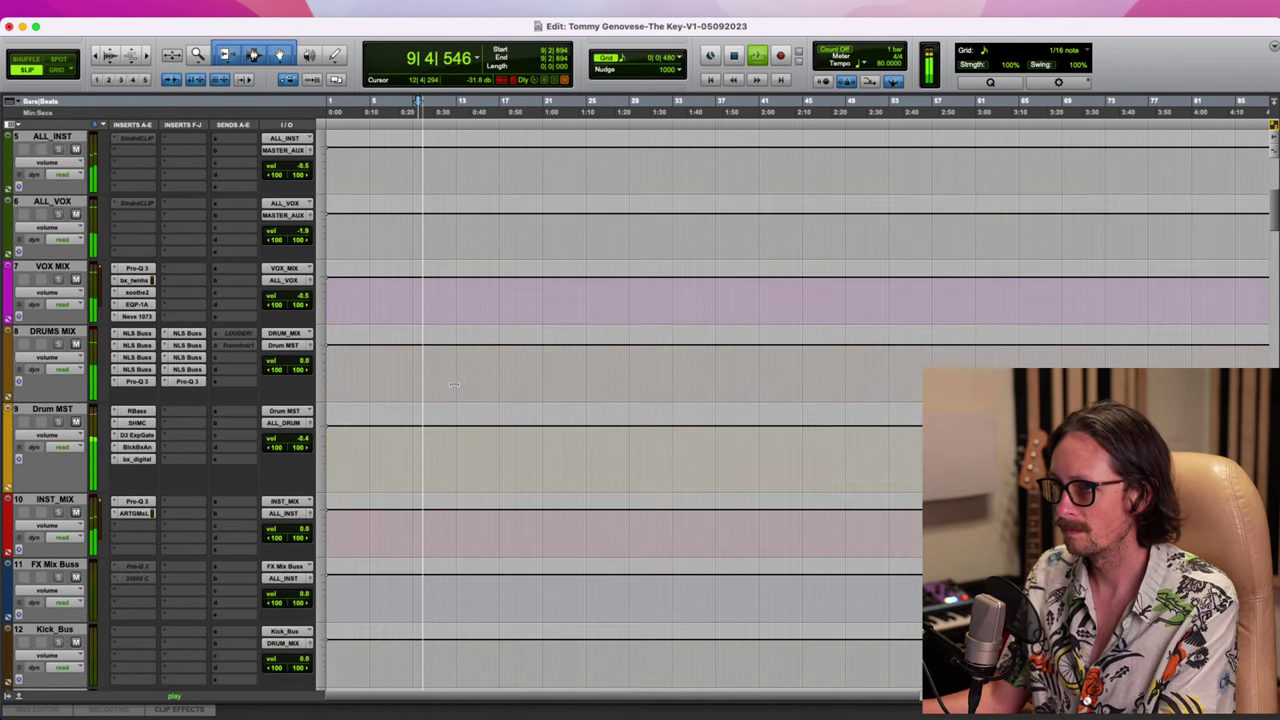
pyautogui.scroll(-10, 520, 446)
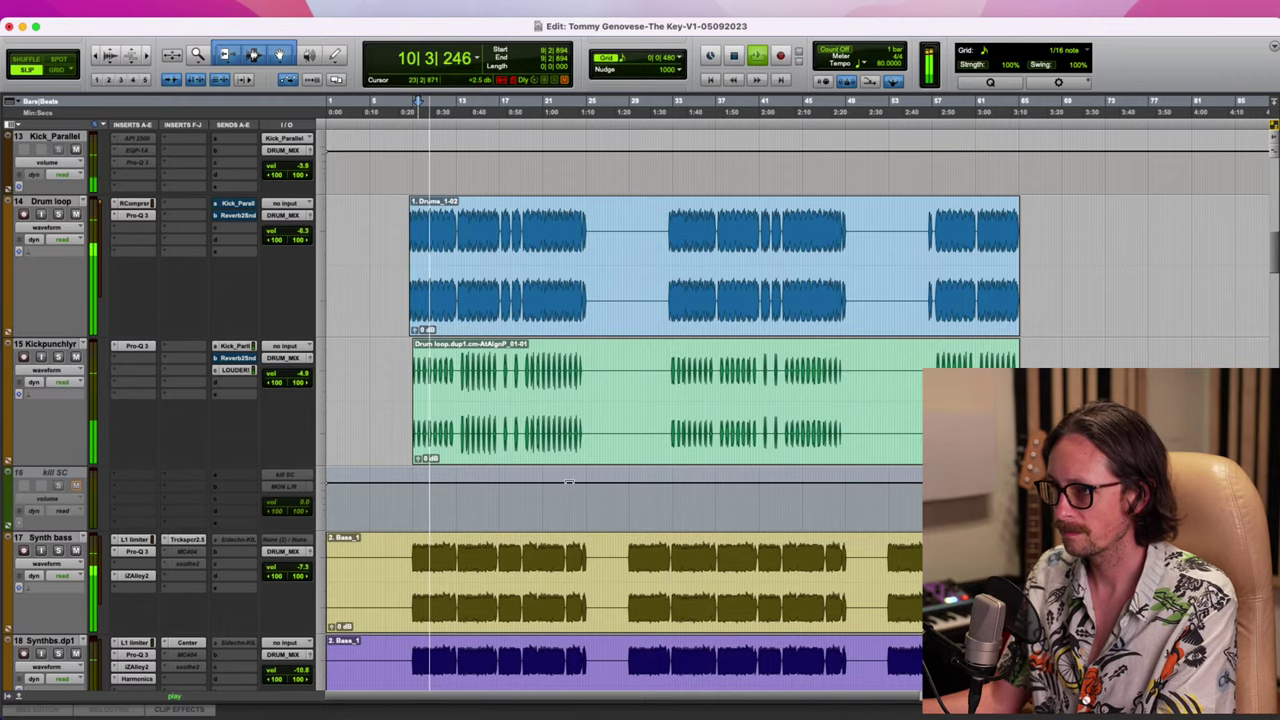
pyautogui.scroll(-10, 568, 481)
pyautogui.scroll(10, 568, 481)
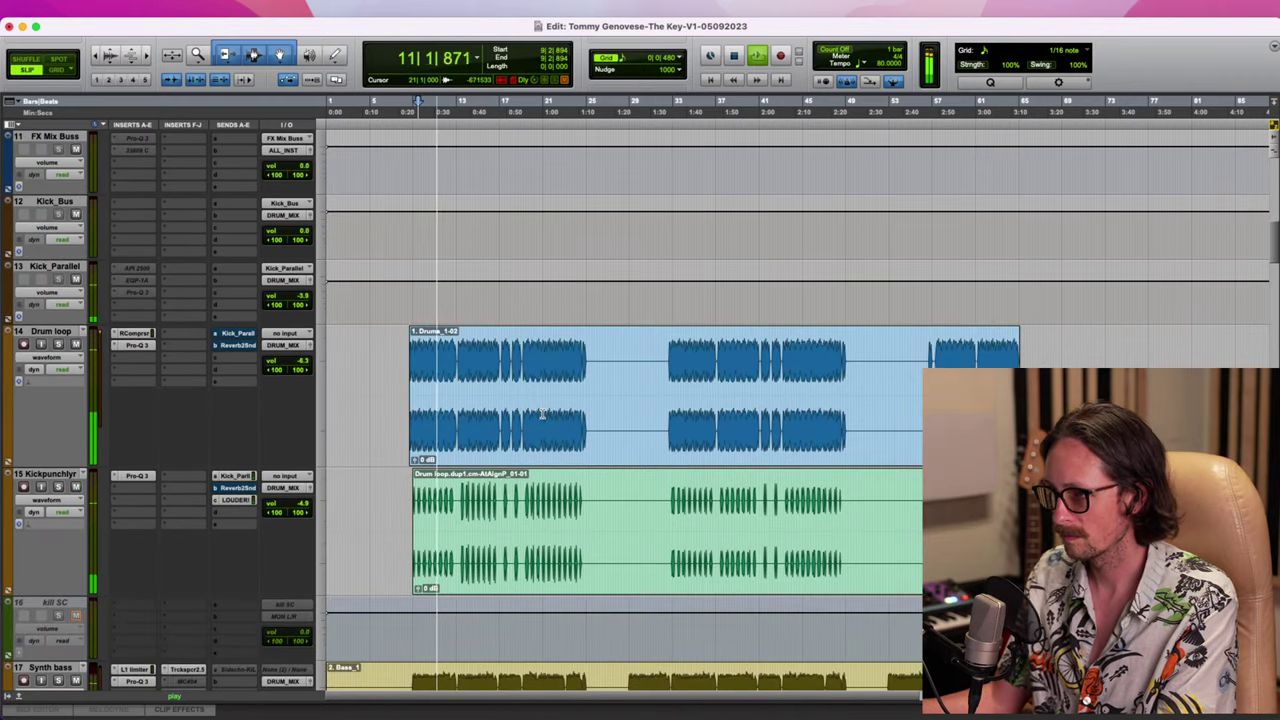
pyautogui.scroll(-10, 540, 413)
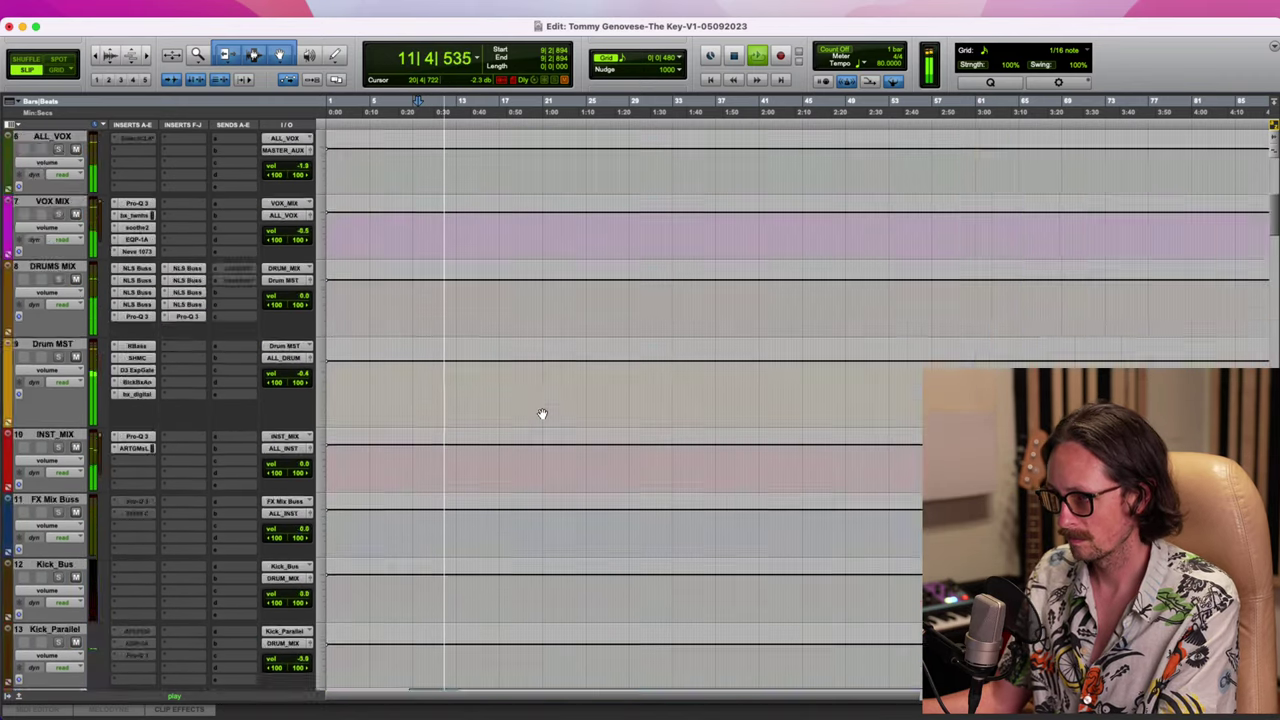
pyautogui.scroll(-3, 541, 410)
pyautogui.scroll(5, 541, 410)
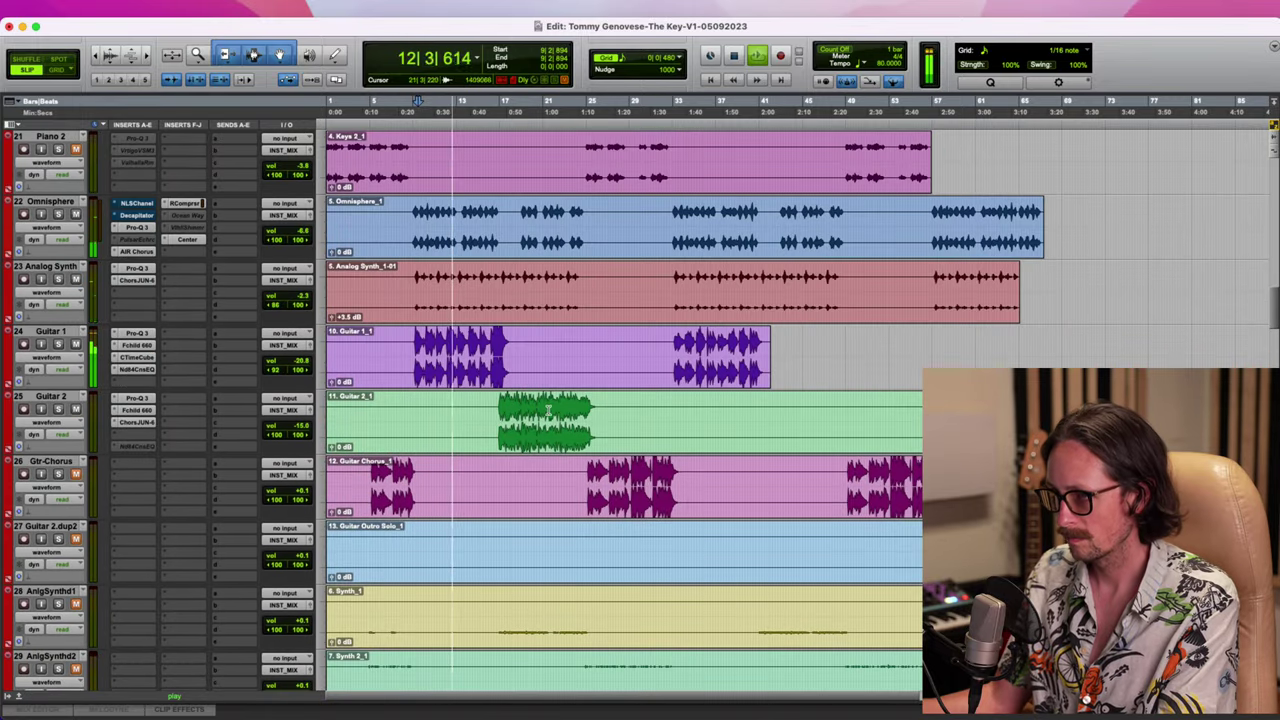
pyautogui.press('space')
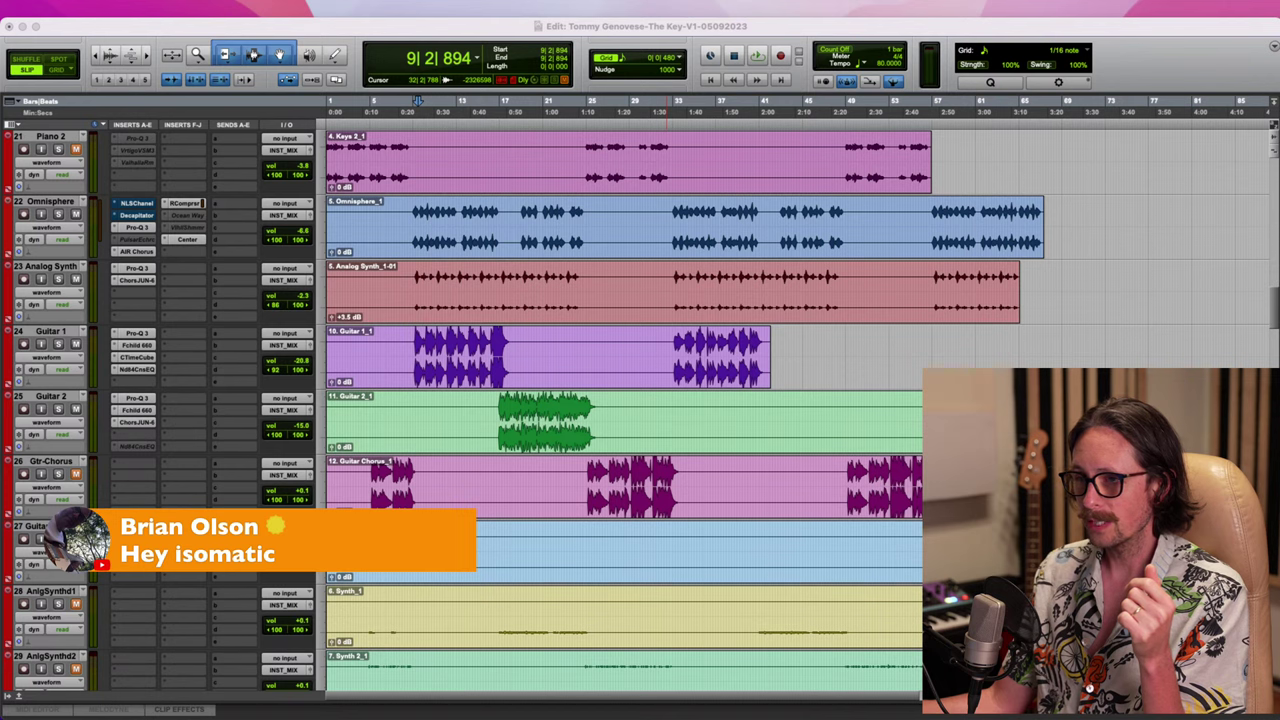
# Select the Synth bass track at the start of its bar 9 section, play from there, and solo it
pyautogui.click(361, 31)
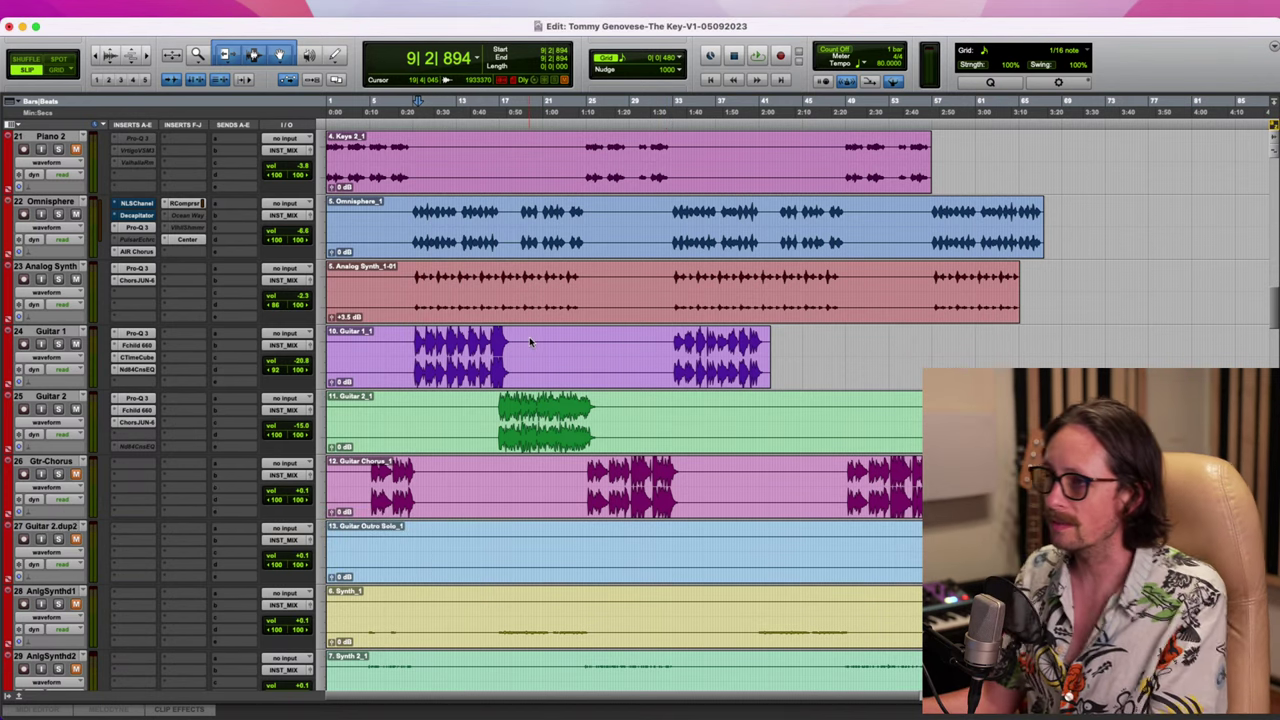
pyautogui.scroll(10, 505, 320)
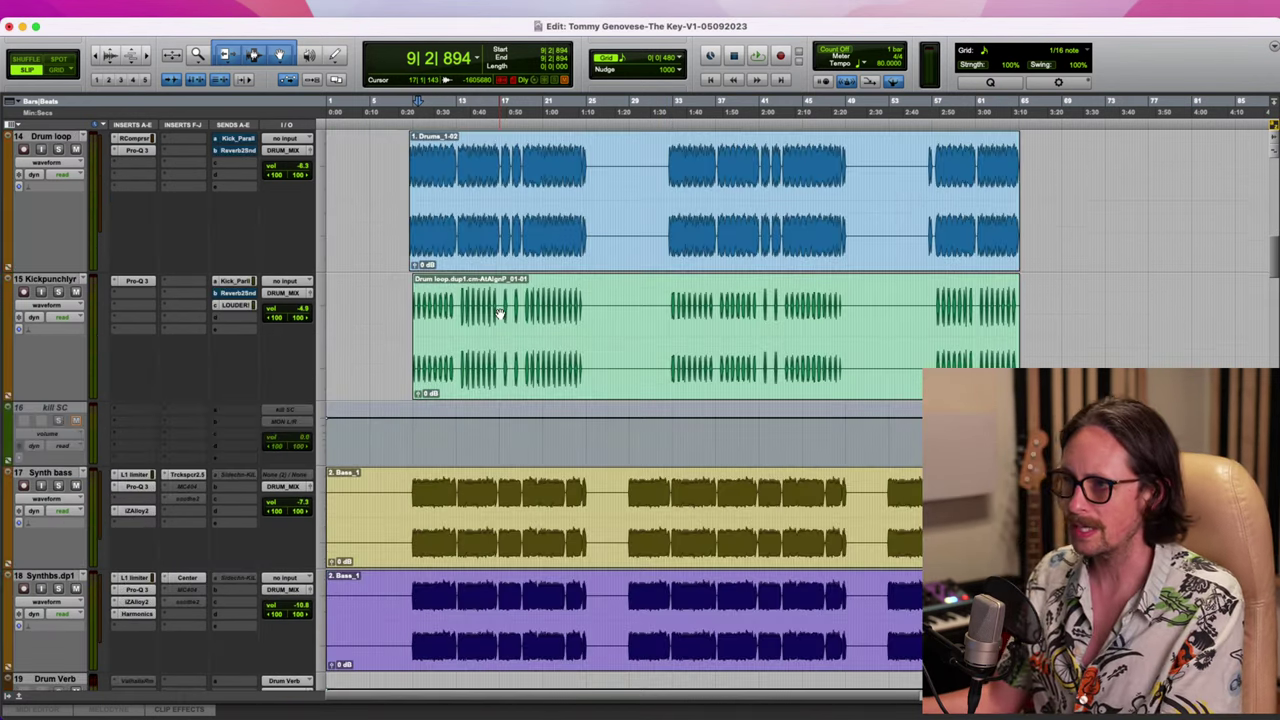
pyautogui.scroll(2, 466, 312)
pyautogui.scroll(5, 460, 320)
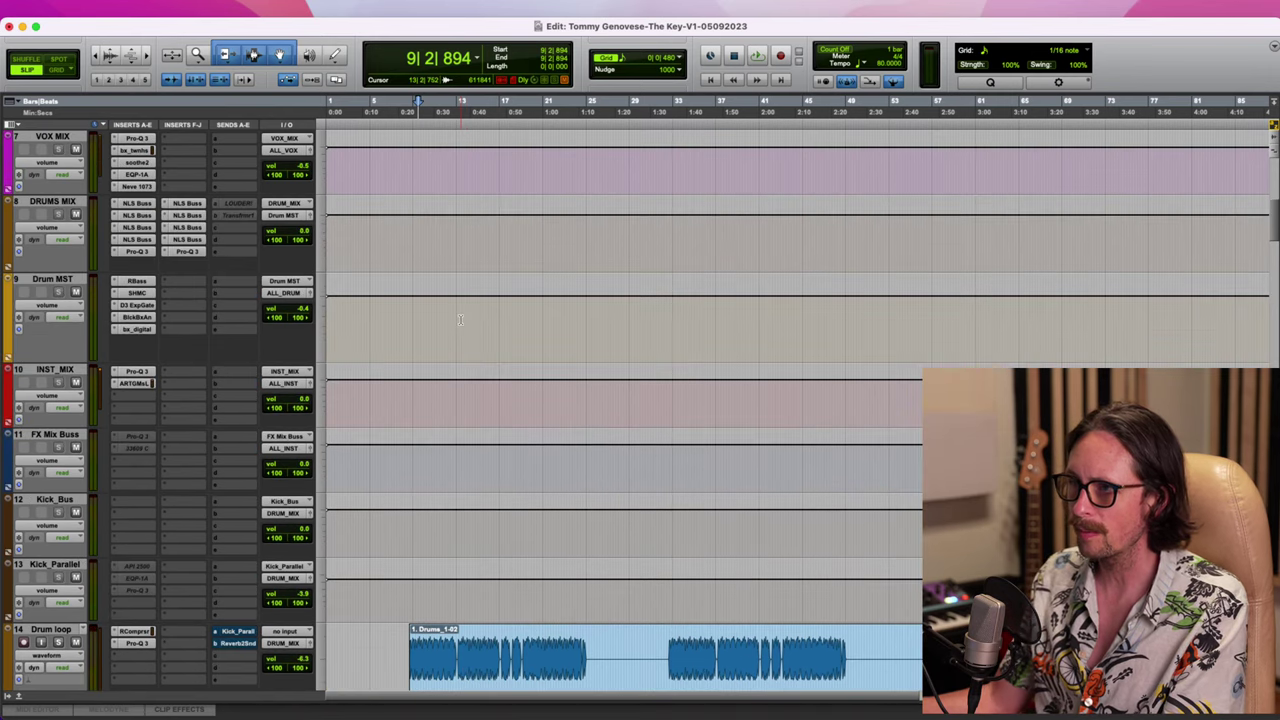
pyautogui.scroll(-8, 460, 320)
pyautogui.scroll(3, 460, 320)
pyautogui.scroll(-1, 460, 320)
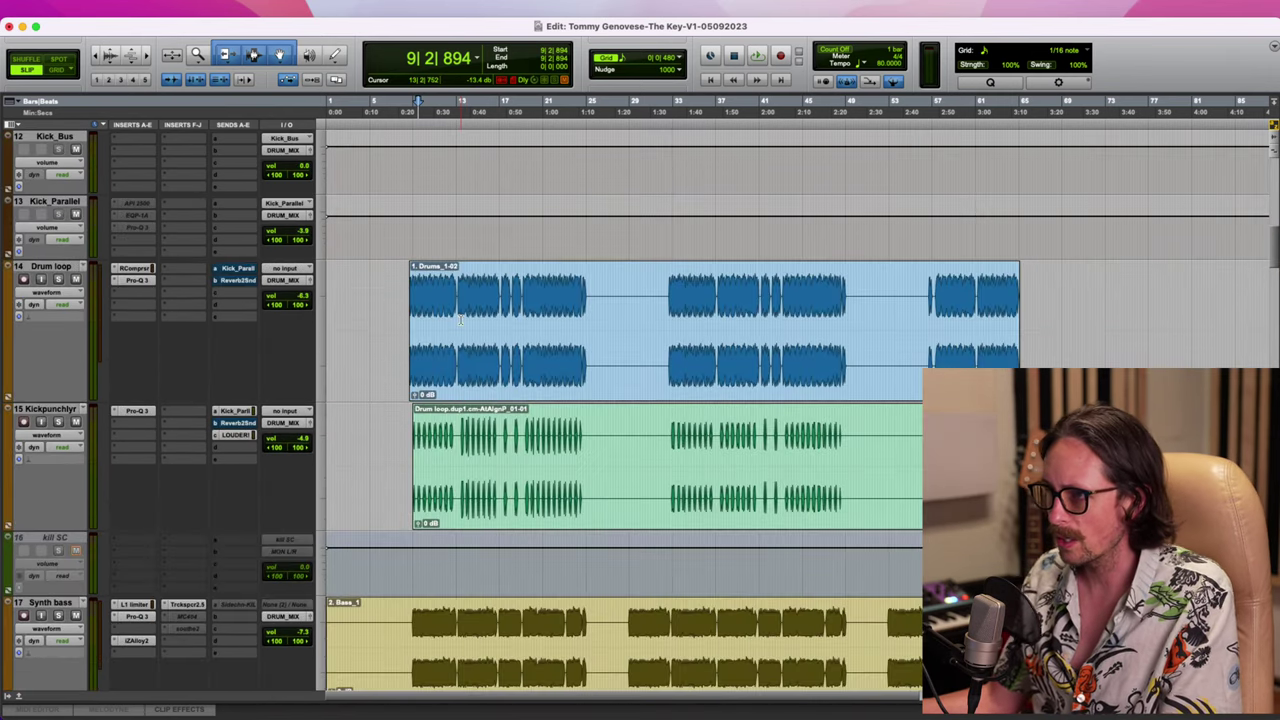
pyautogui.scroll(-2, 440, 455)
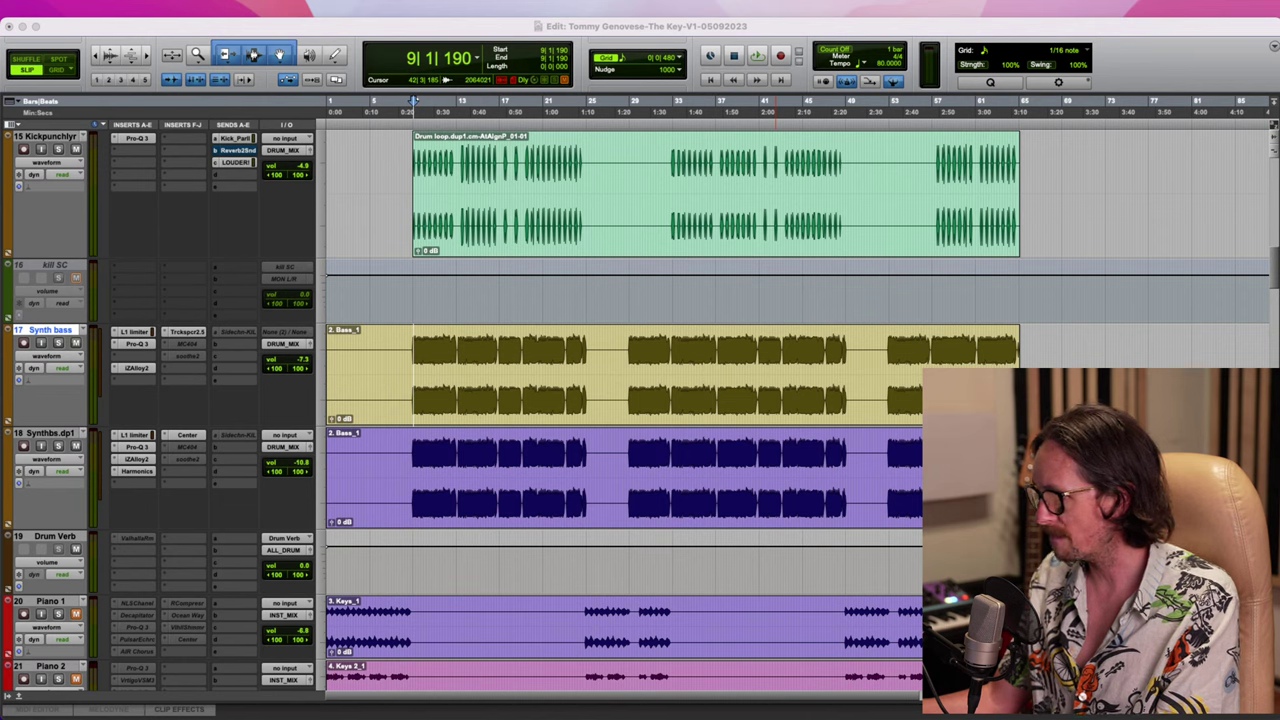
pyautogui.click(975, 29)
pyautogui.press('space')
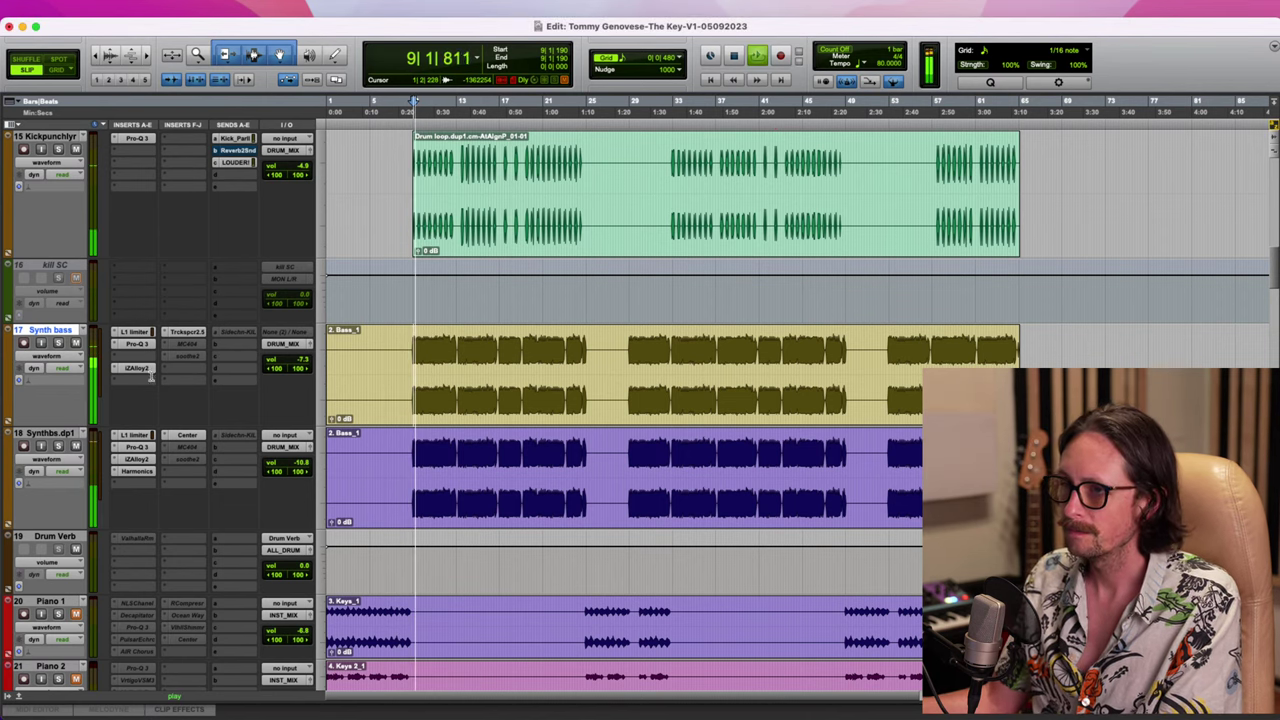
pyautogui.click(58, 343)
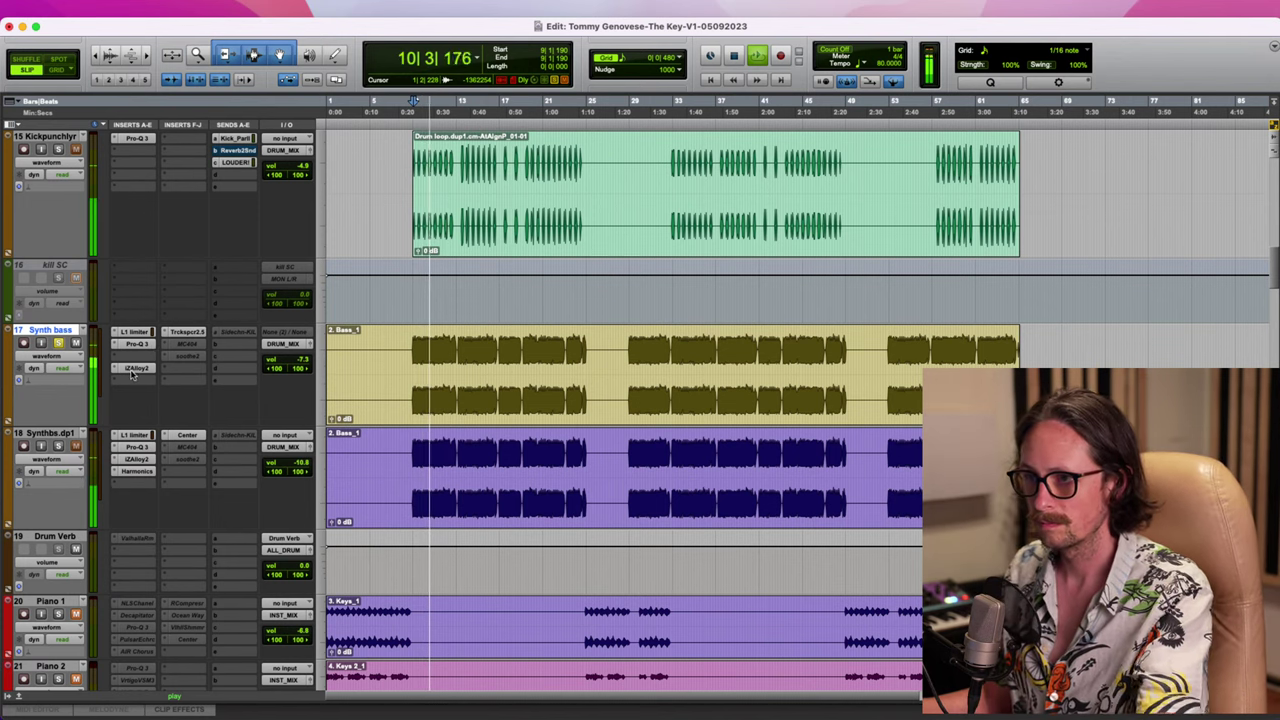
# In Synth bass's Pro-Q 3, set the 75.88 Hz bell to -2.42 dB, the low cut to 15.681 Hz, raise the lowest bell, and unsolo the track
pyautogui.click(137, 368)
pyautogui.click(137, 343)
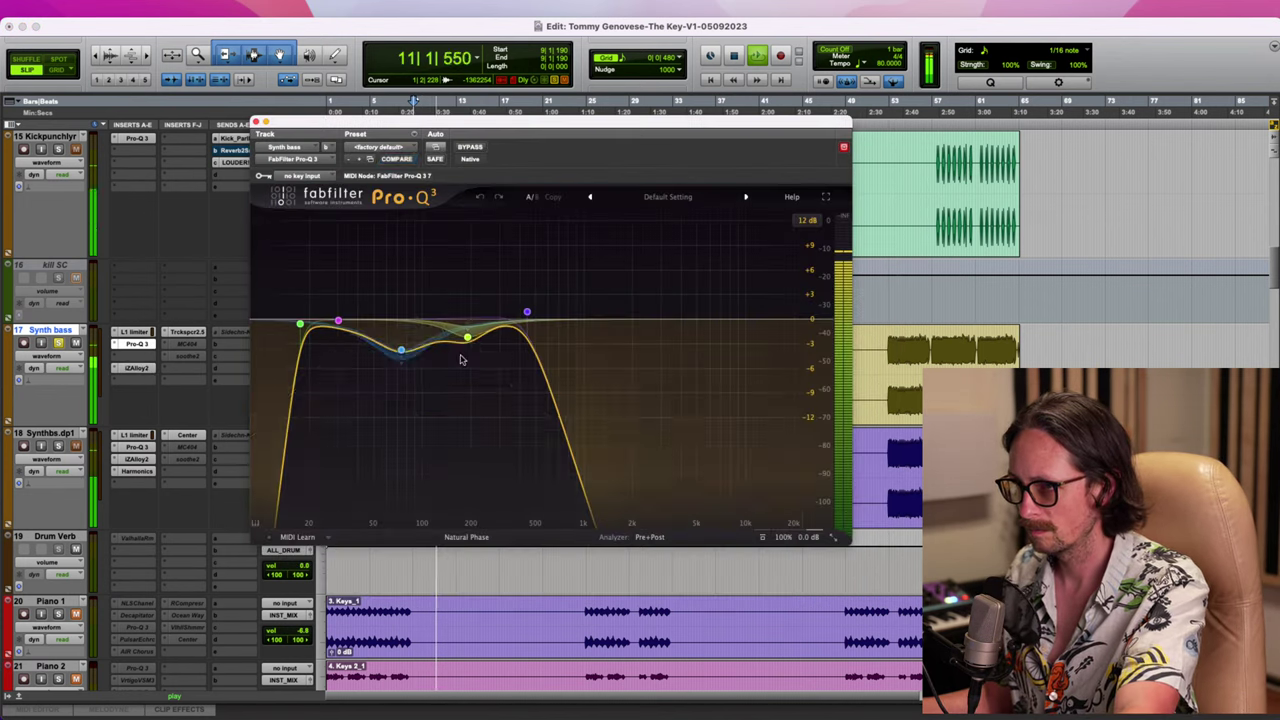
pyautogui.moveTo(402, 351); pyautogui.dragTo(403, 339)
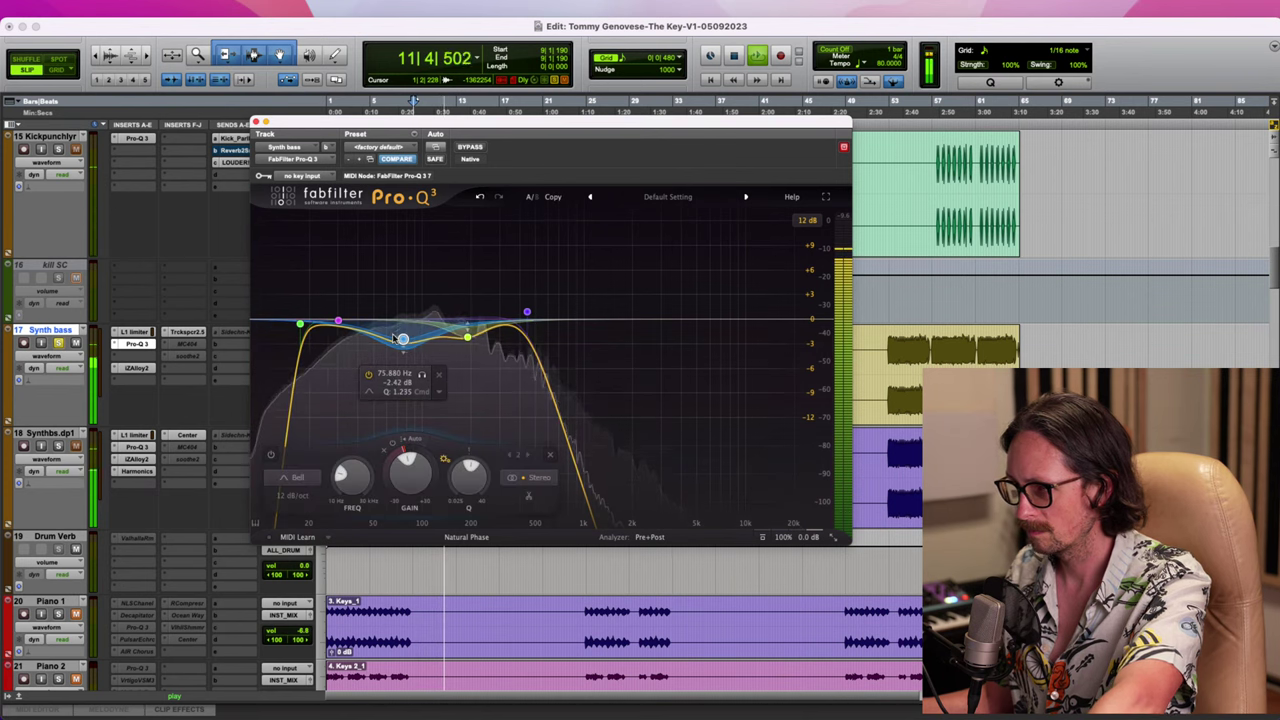
pyautogui.moveTo(301, 325); pyautogui.dragTo(342, 310)
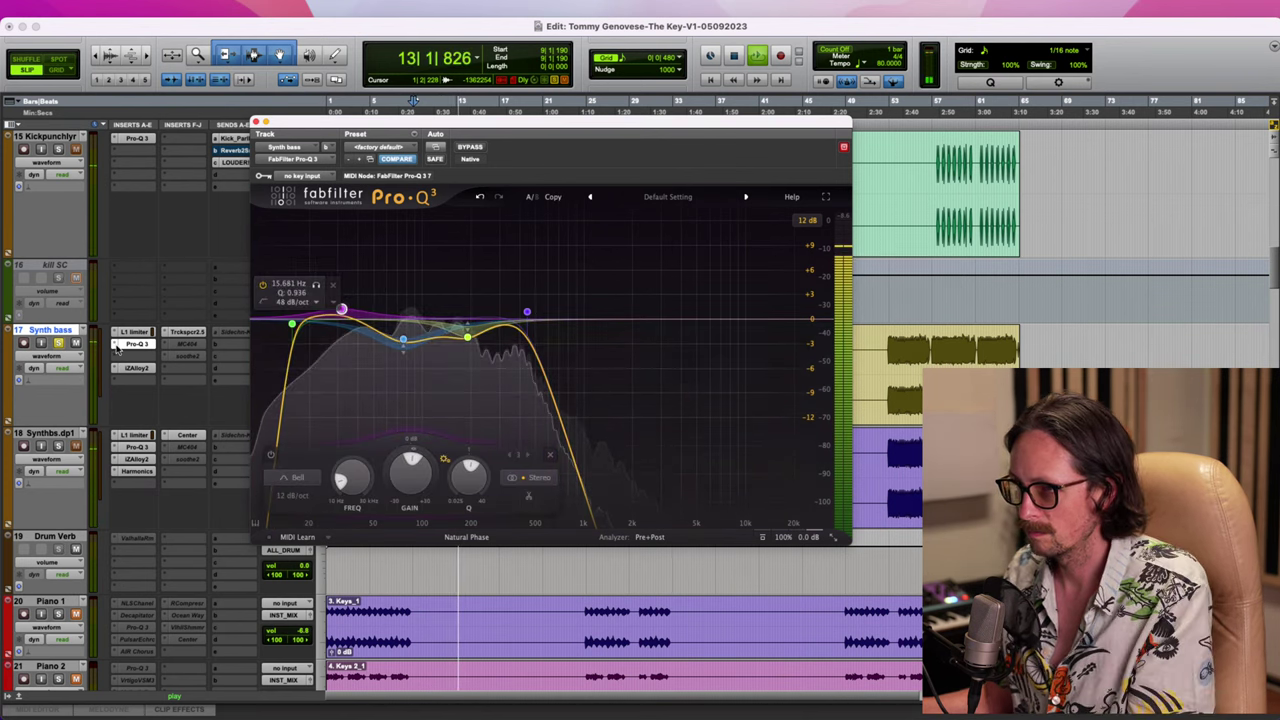
pyautogui.click(59, 343)
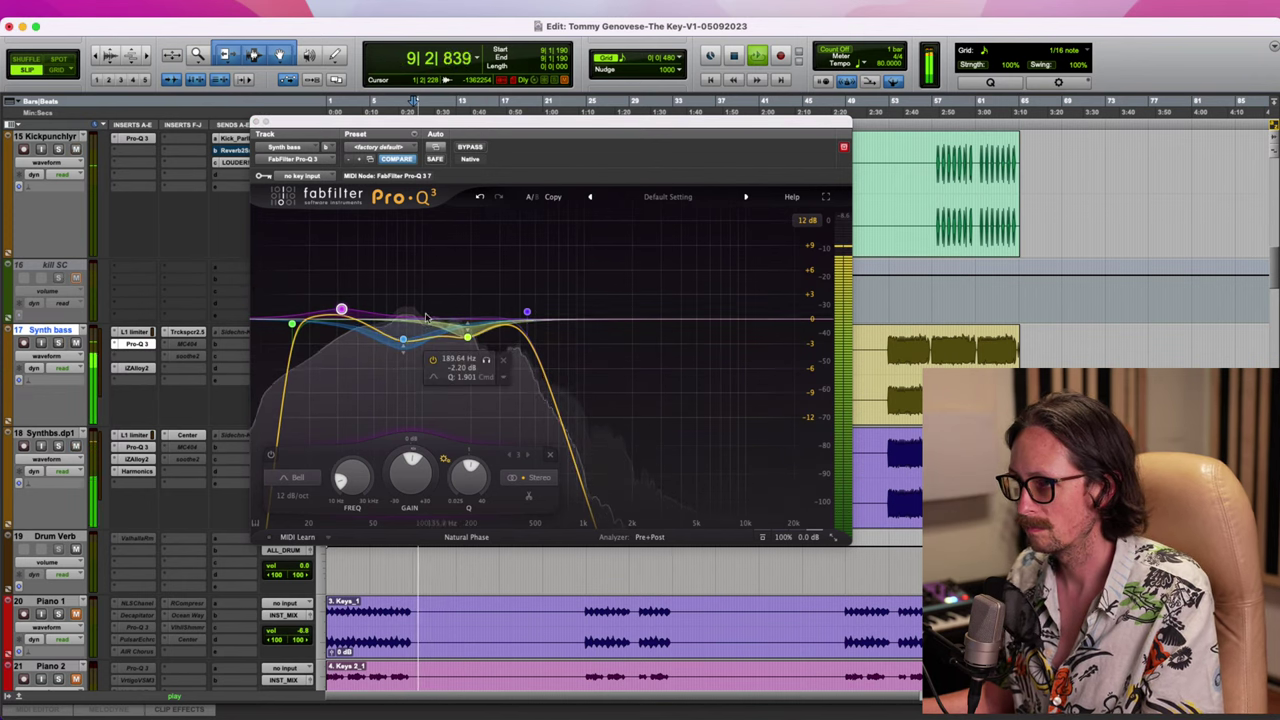
# Narrow the Q of Synth bass's low-frequency dip slightly, set the next bell to 190.34 Hz at -2.30 dB, and close the Pro-Q 3
pyautogui.click(404, 343)
pyautogui.moveTo(468, 478); pyautogui.dragTo(476, 466)
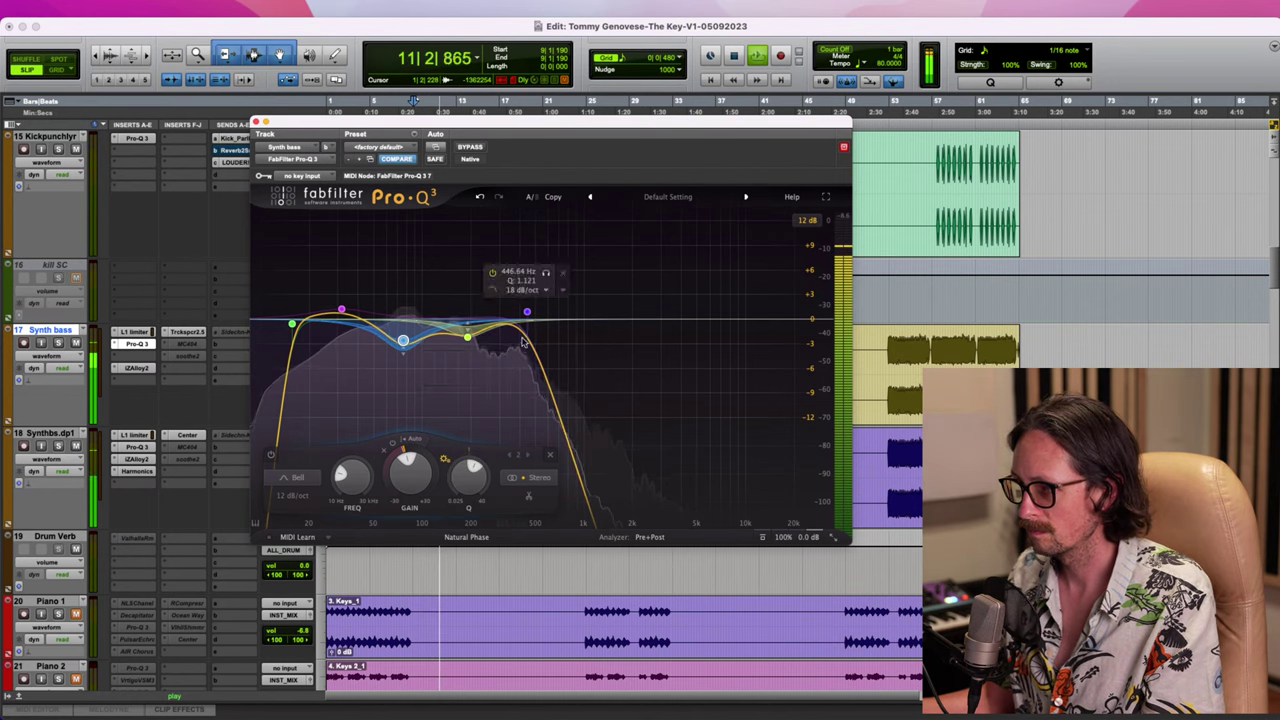
pyautogui.click(468, 340)
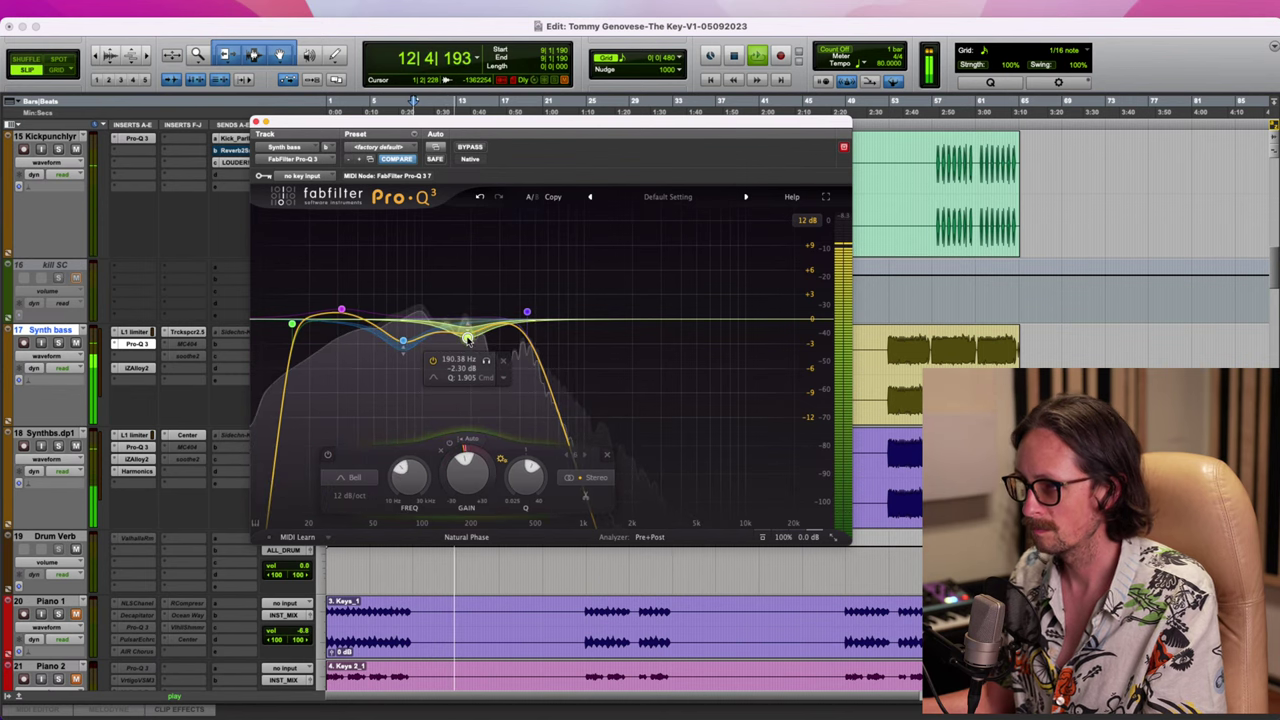
pyautogui.click(254, 121)
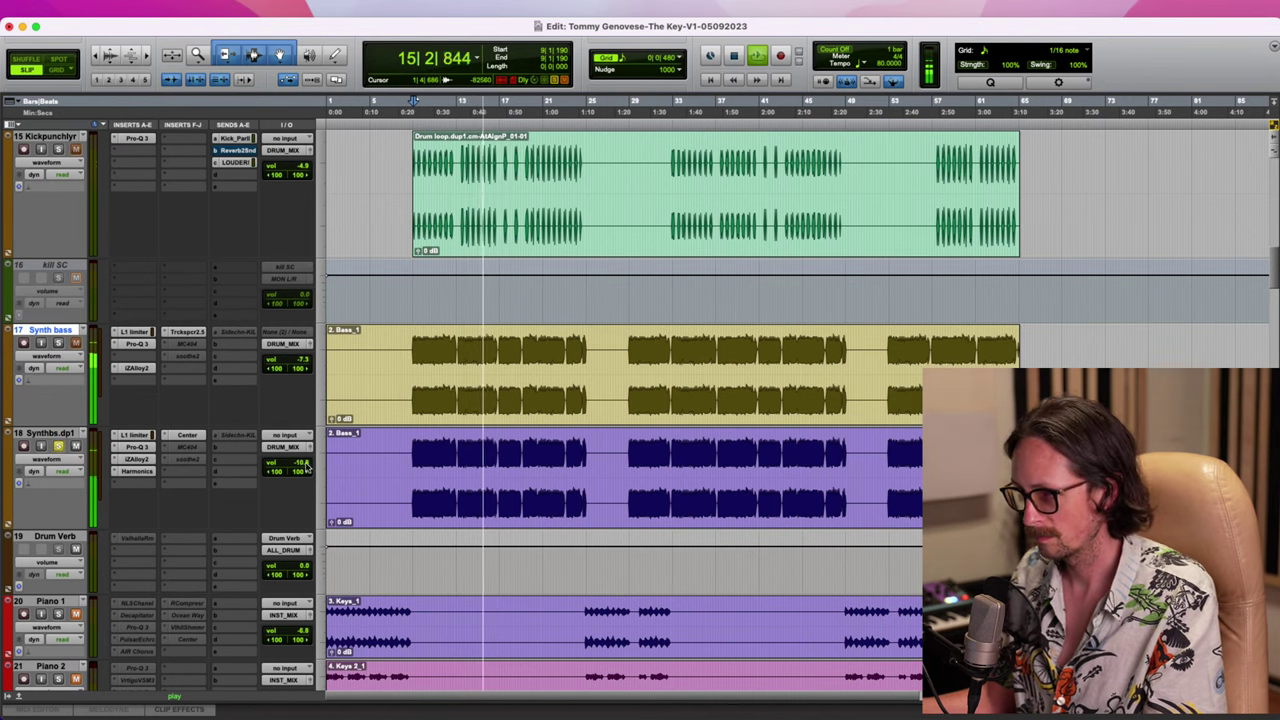
# Unsolo Synthbs.dp1 and trim the volumes of Synthbs.dp1 and Synth bass during playback
pyautogui.click(59, 447)
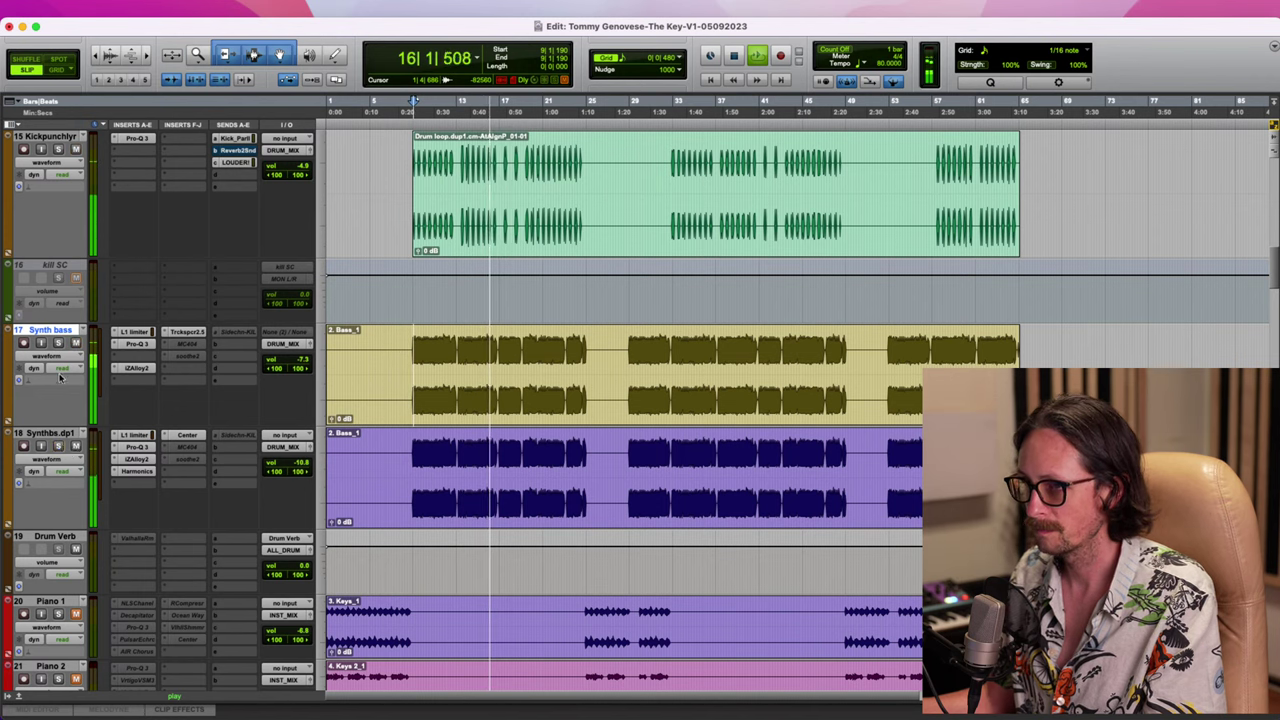
pyautogui.moveTo(298, 463); pyautogui.dragTo(299, 467)
pyautogui.moveTo(300, 362); pyautogui.dragTo(305, 361)
pyautogui.scroll(-10, 500, 445)
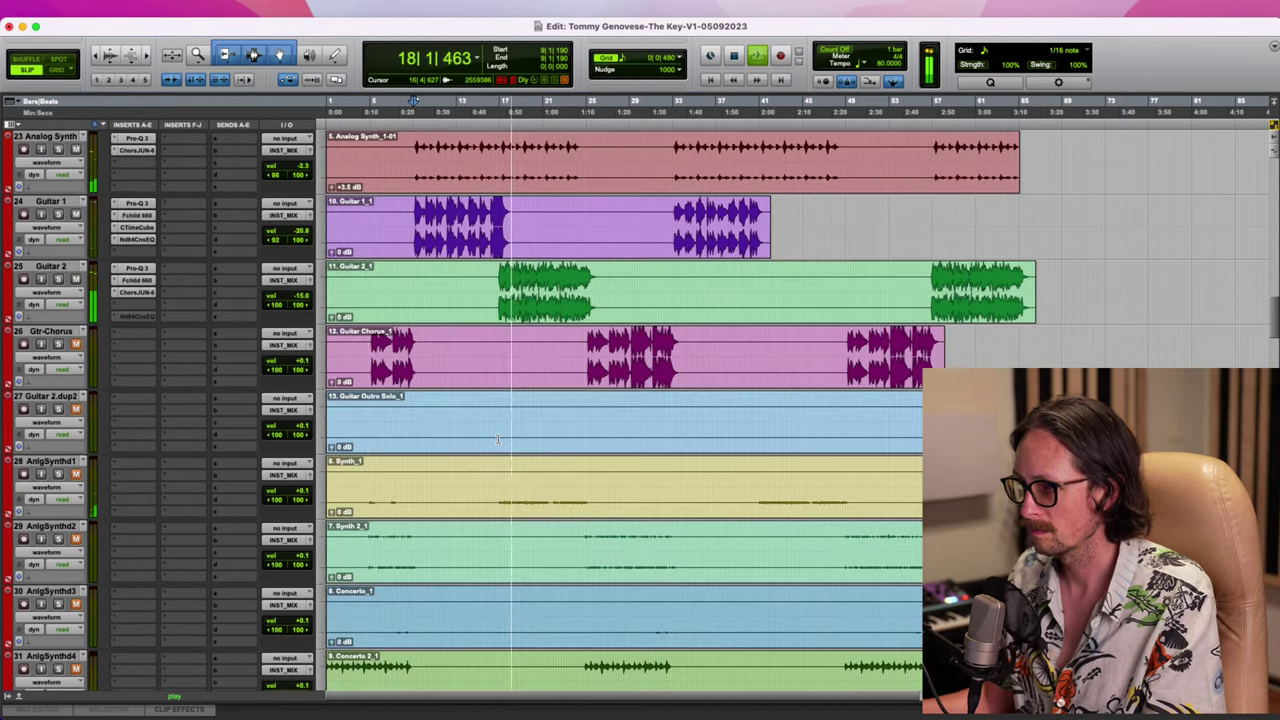
# Restart playback from bar 9, check Guitar 1 briefly in solo, and set its left pan to 95
pyautogui.scroll(6, 498, 440)
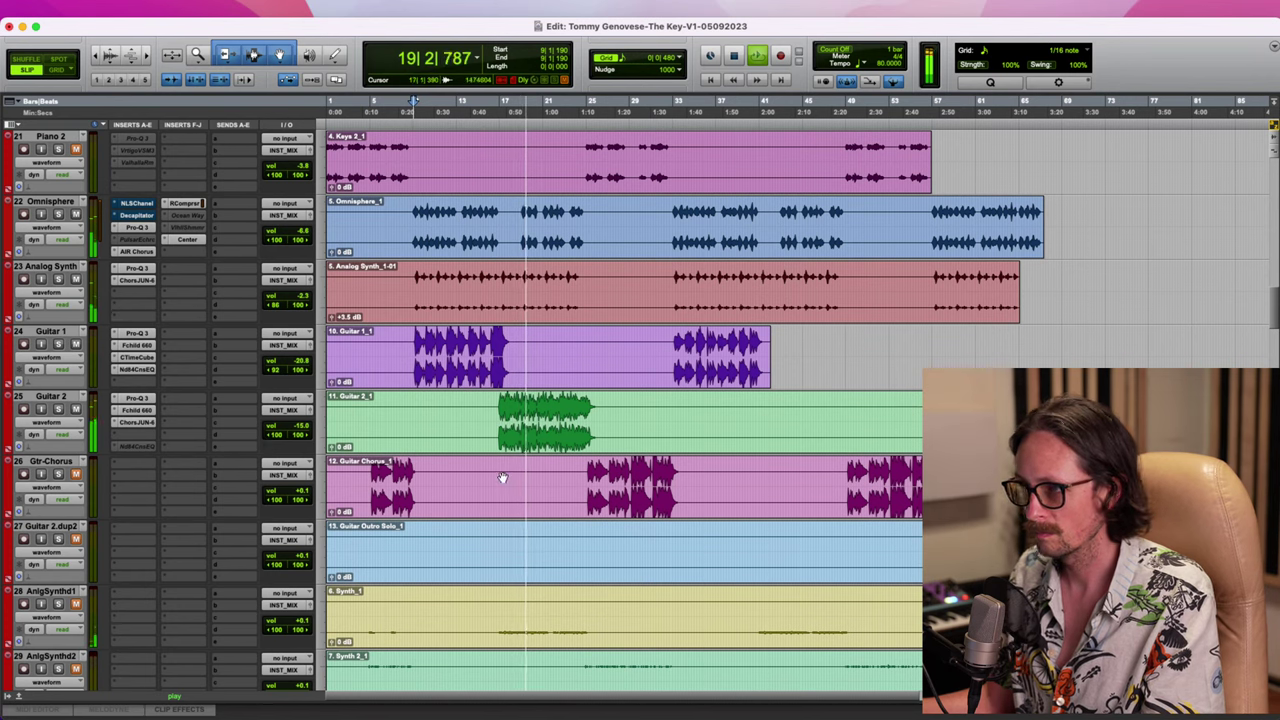
pyautogui.press('space')
pyautogui.press('space')
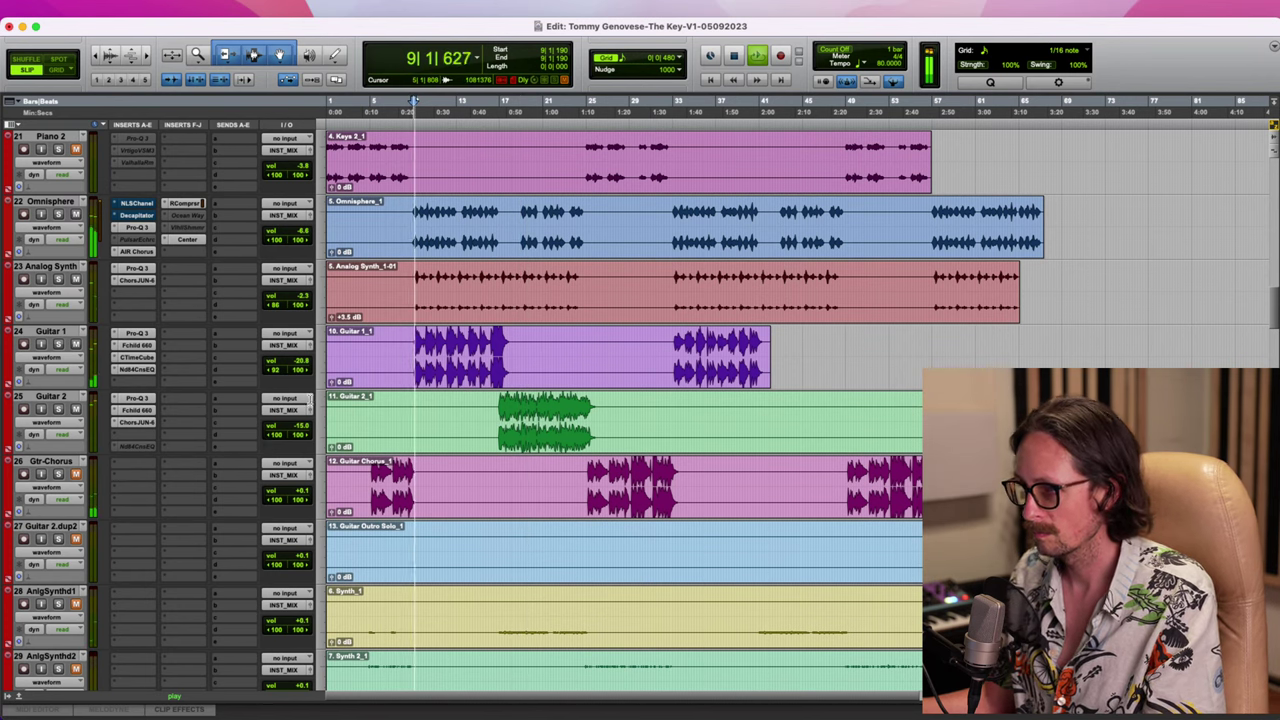
pyautogui.click(58, 344)
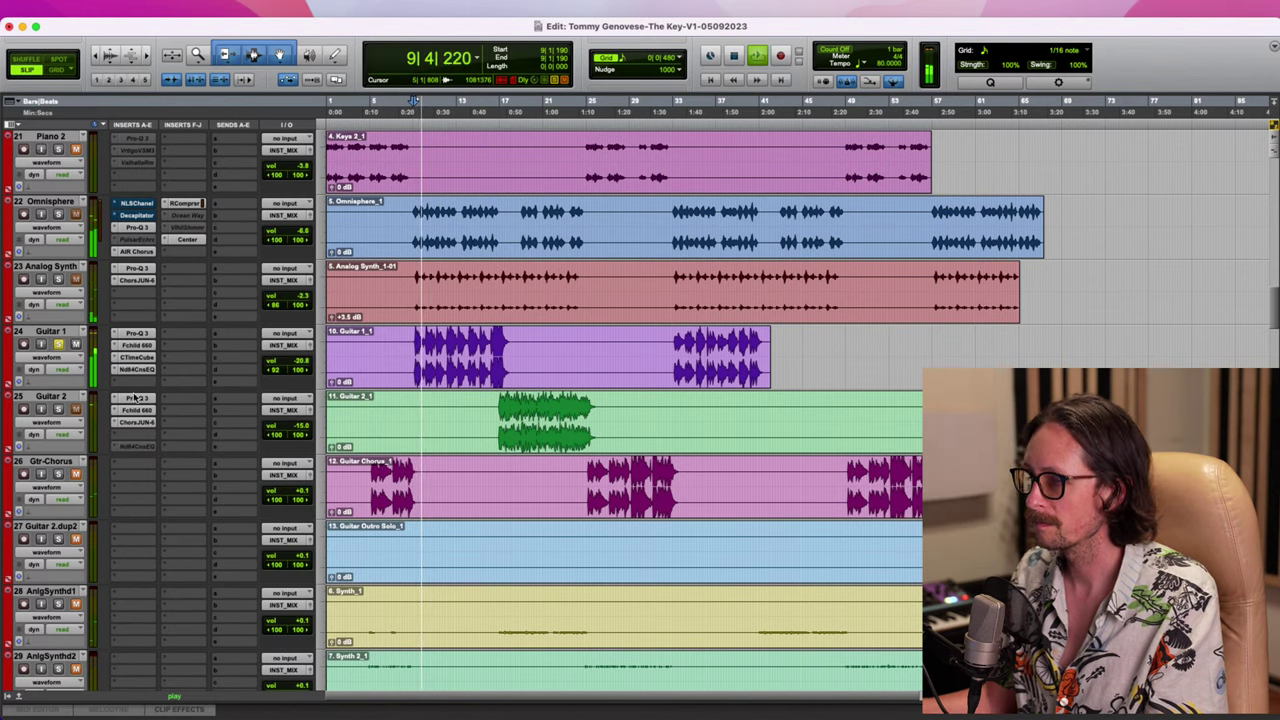
pyautogui.click(58, 344)
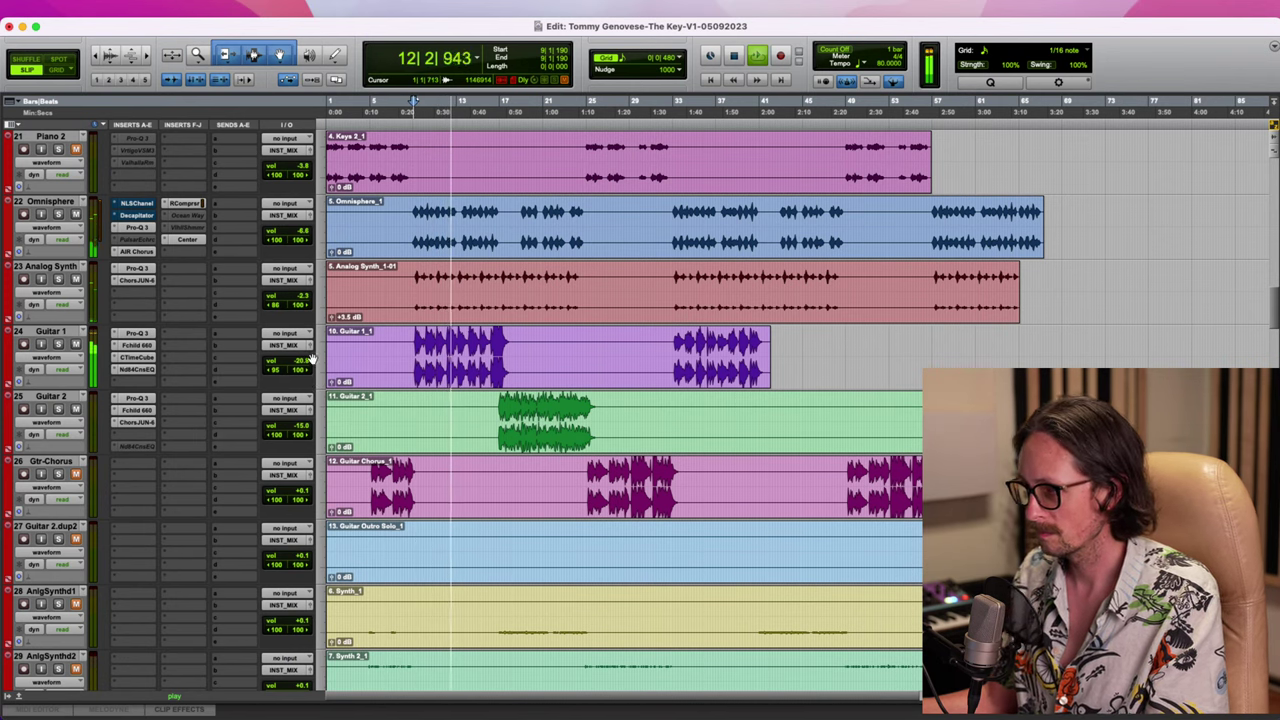
# Set the Omnisphere track's volume to -6.6 dB during playback, stop, and select the track
pyautogui.scroll(5, 128, 460)
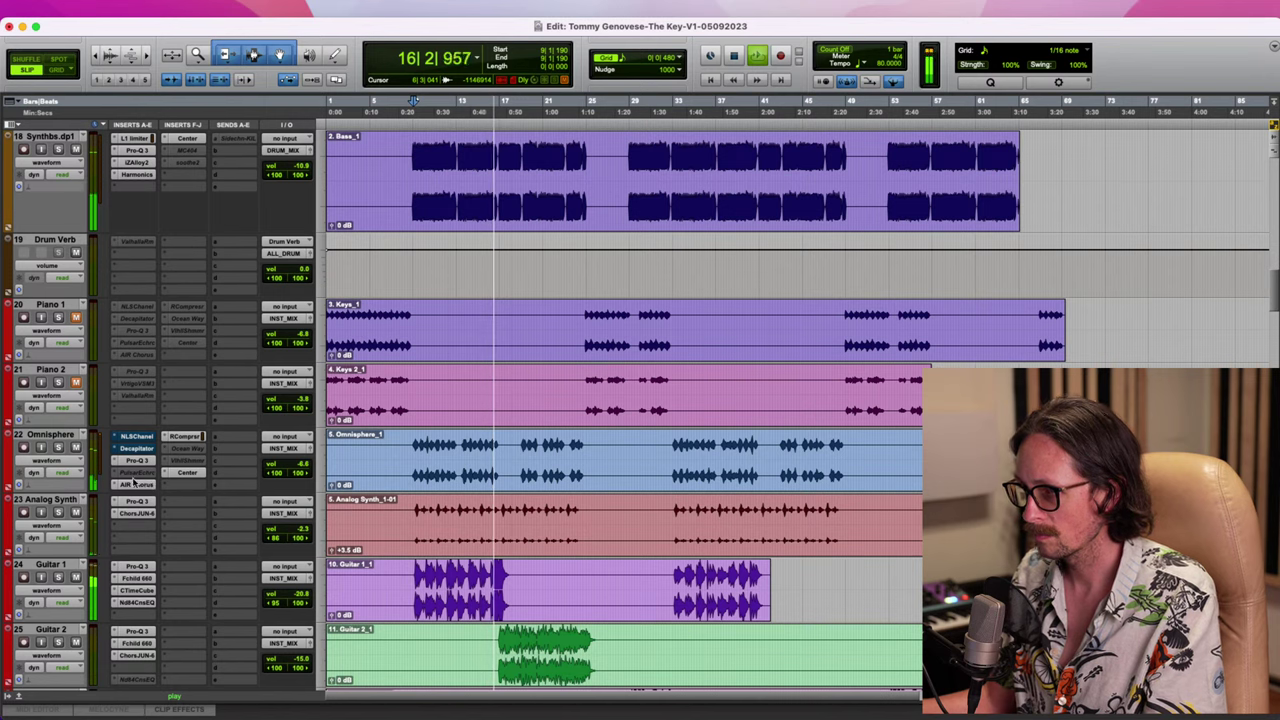
pyautogui.press('space')
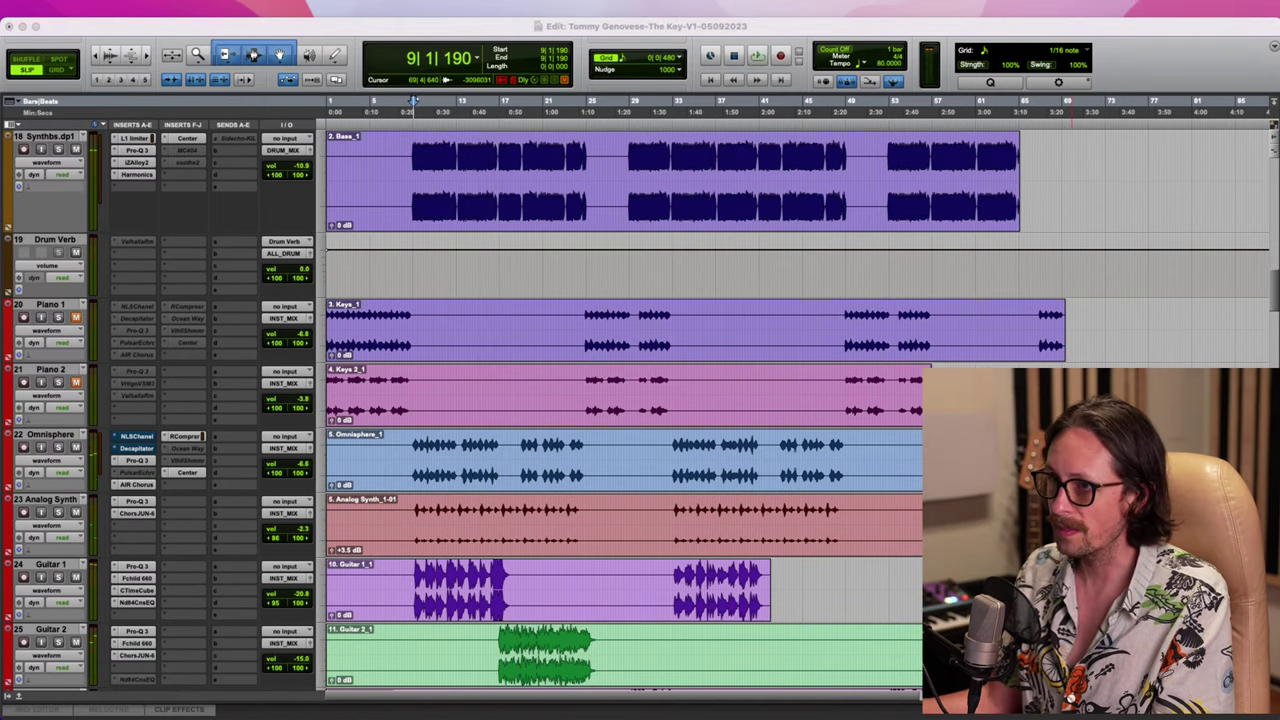
pyautogui.press('super+equal')
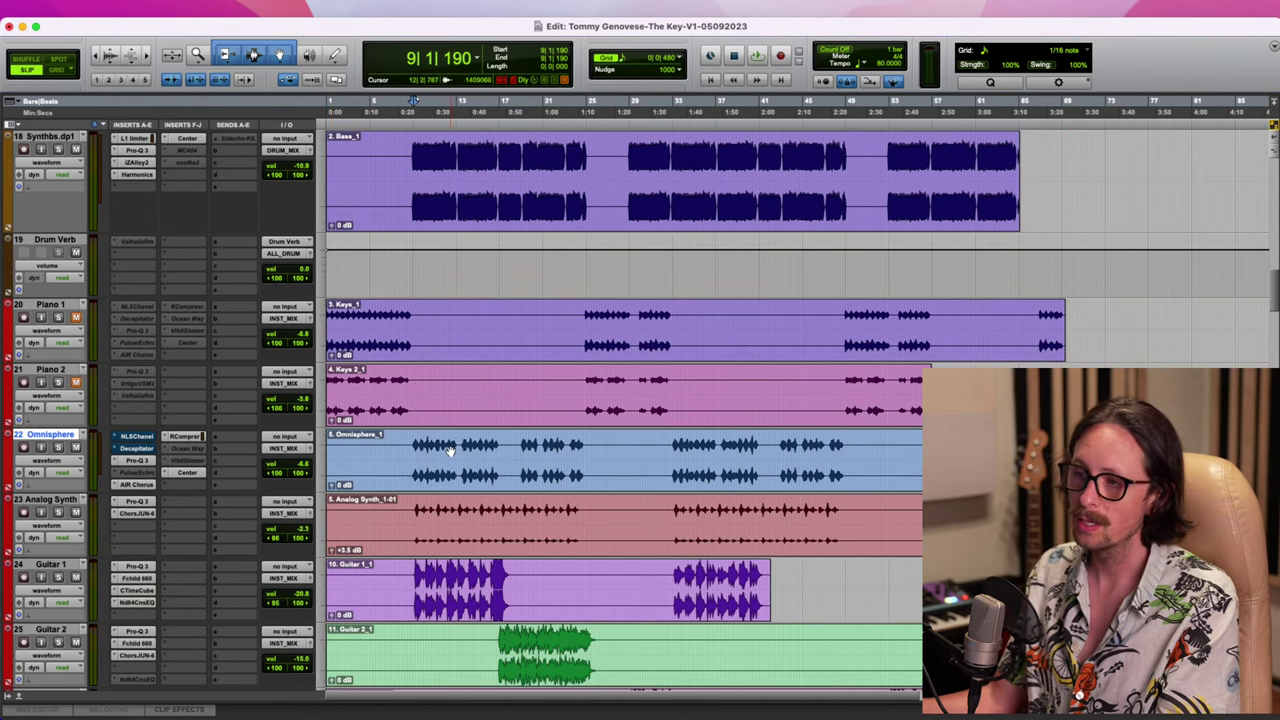
# In Omnisphere's Pro-Q 3, add a bell cut of about -1 dB near 200 Hz during playback, close the plug-in, and stop
pyautogui.click(139, 461)
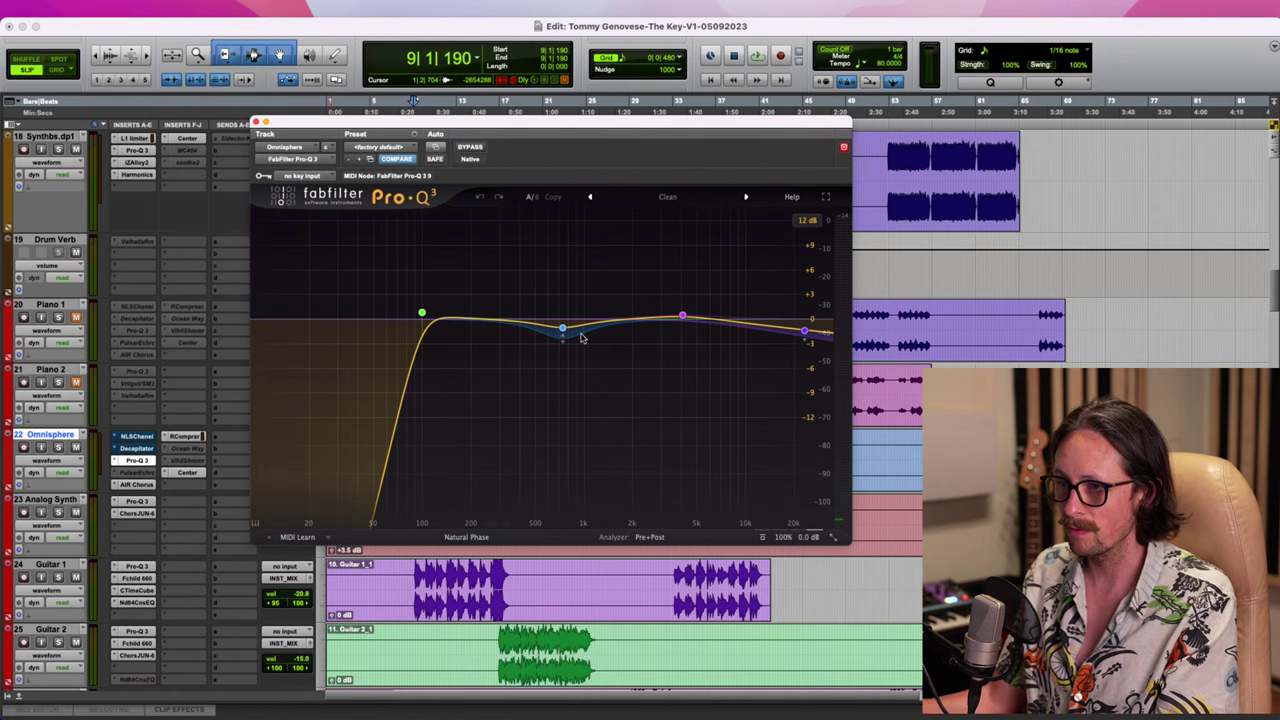
pyautogui.moveTo(587, 324); pyautogui.dragTo(641, 322)
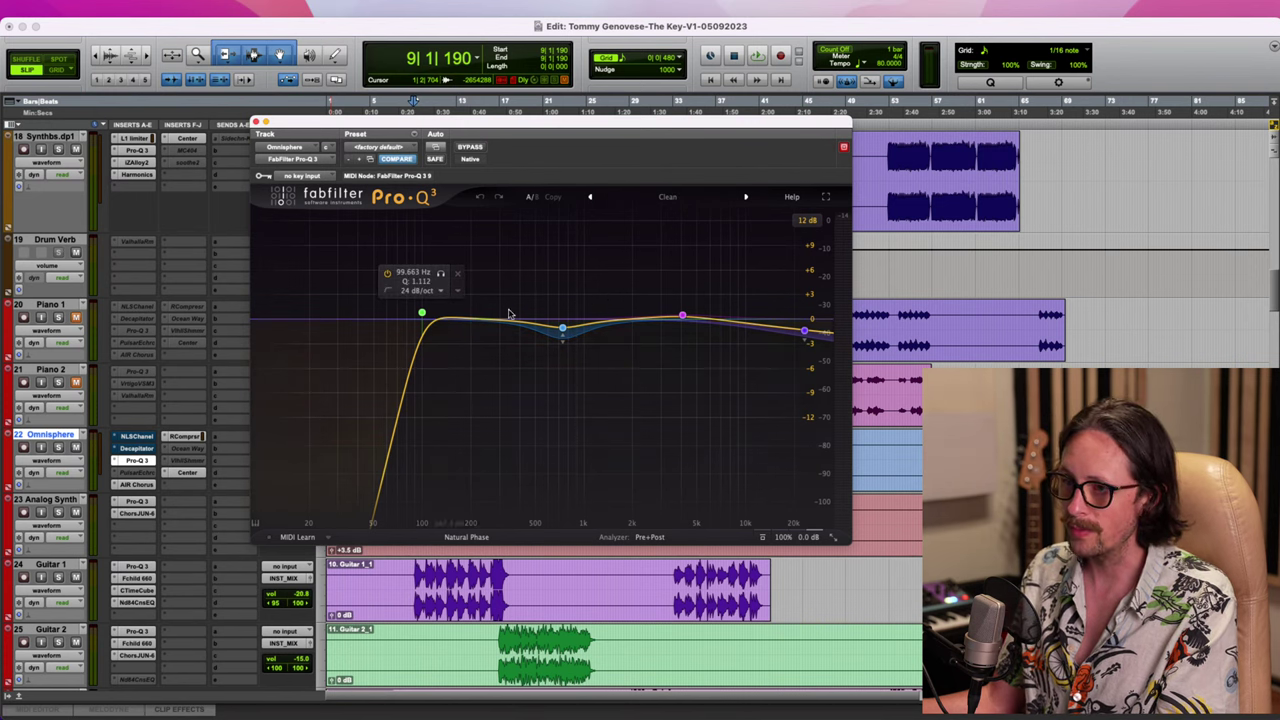
pyautogui.click(562, 328)
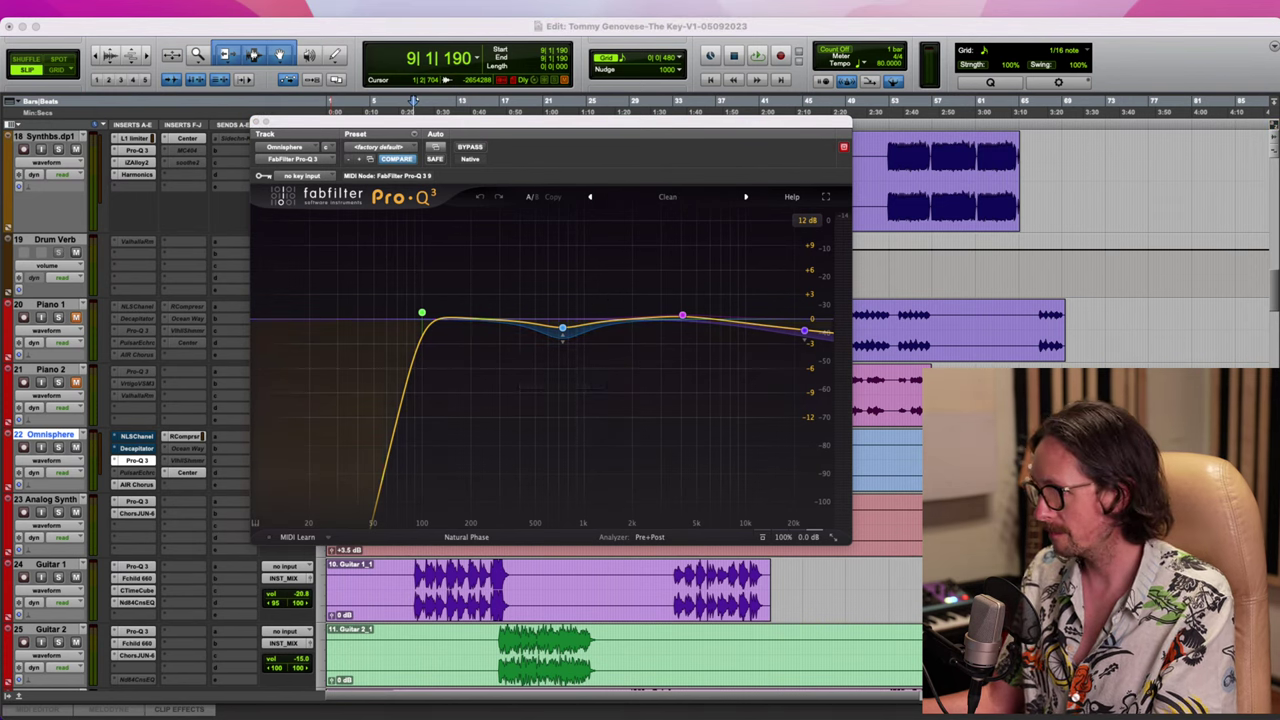
pyautogui.press('space')
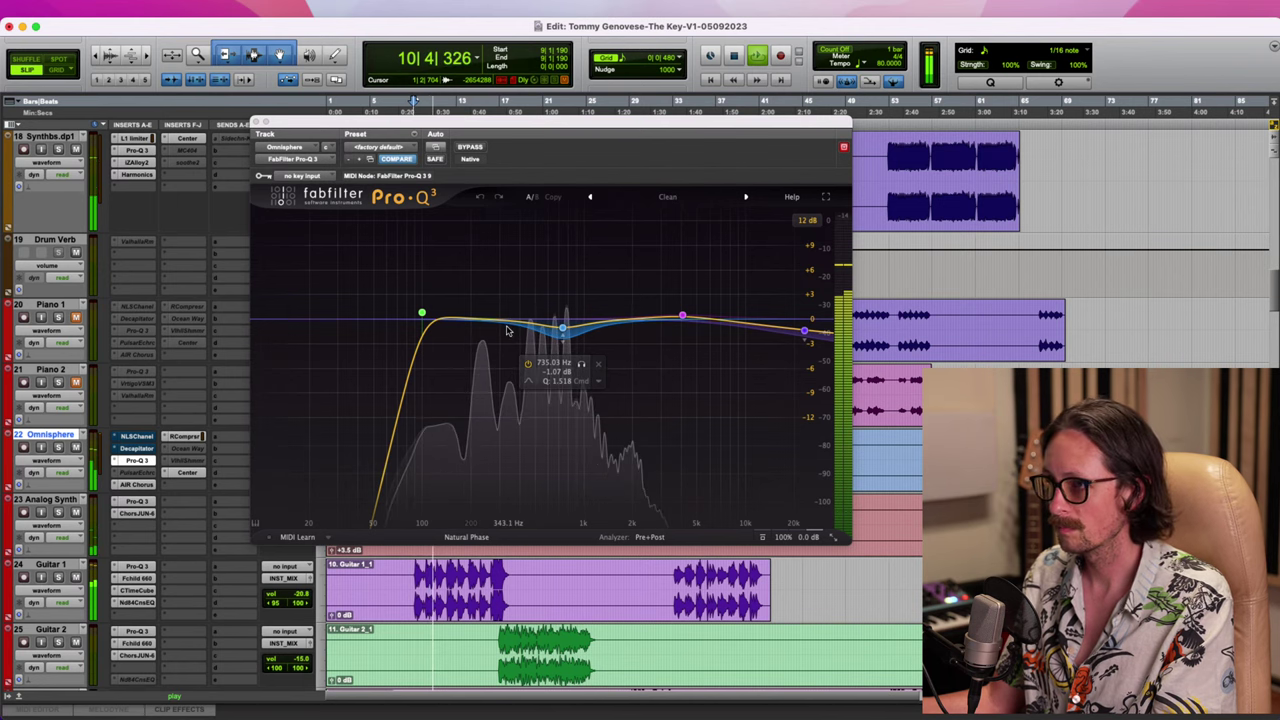
pyautogui.moveTo(495, 328)
pyautogui.mouseDown()
pyautogui.moveTo(486, 294)
pyautogui.moveTo(460, 291)
pyautogui.moveTo(497, 294)
pyautogui.moveTo(474, 327)
pyautogui.mouseUp()
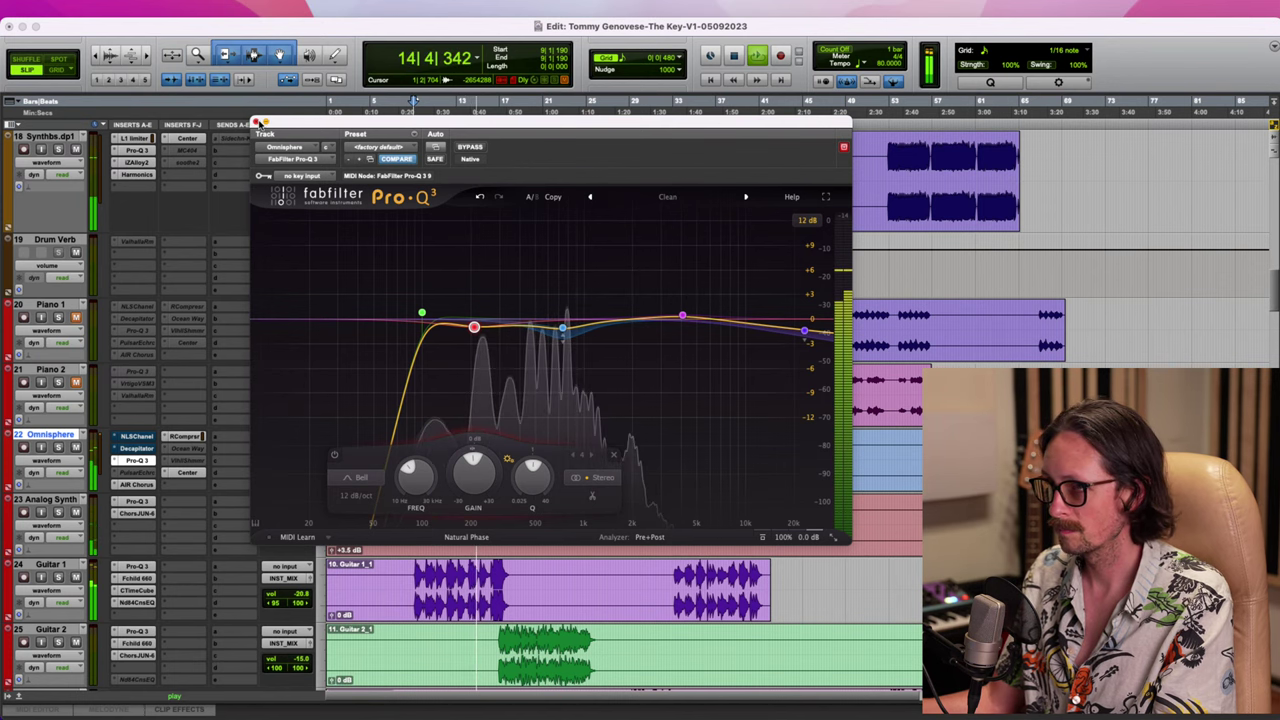
pyautogui.click(255, 121)
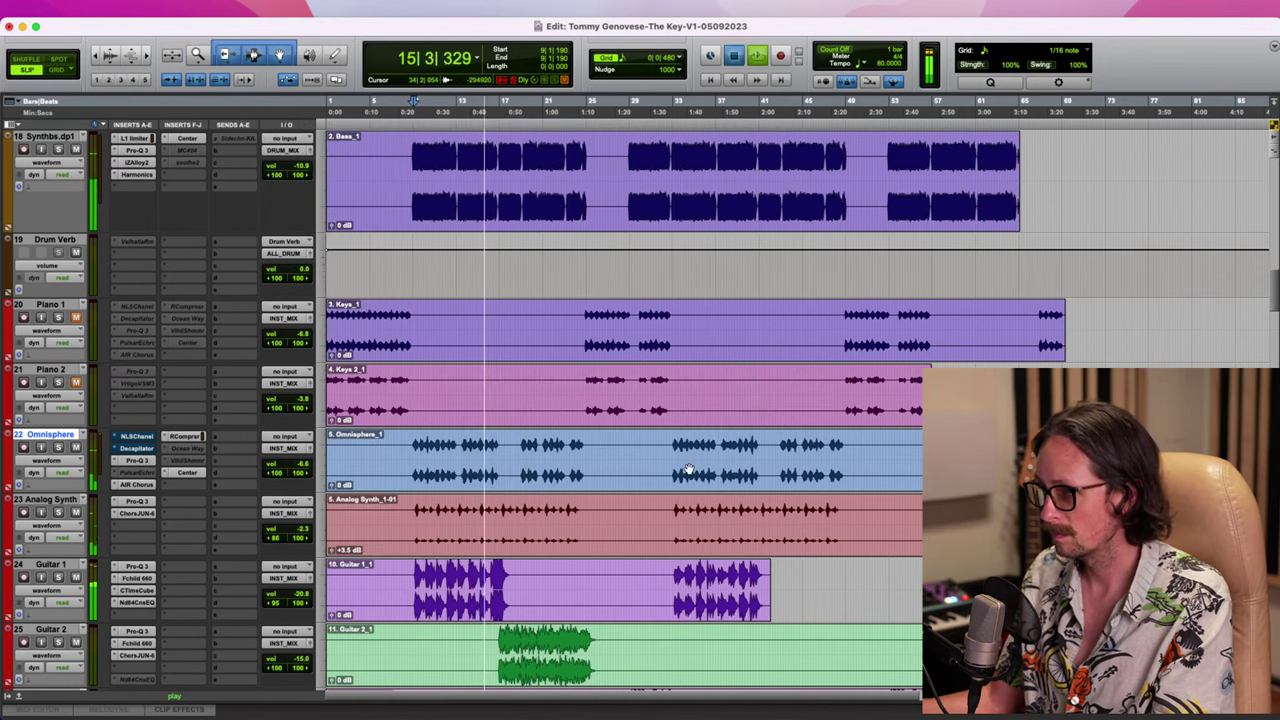
pyautogui.press('space')
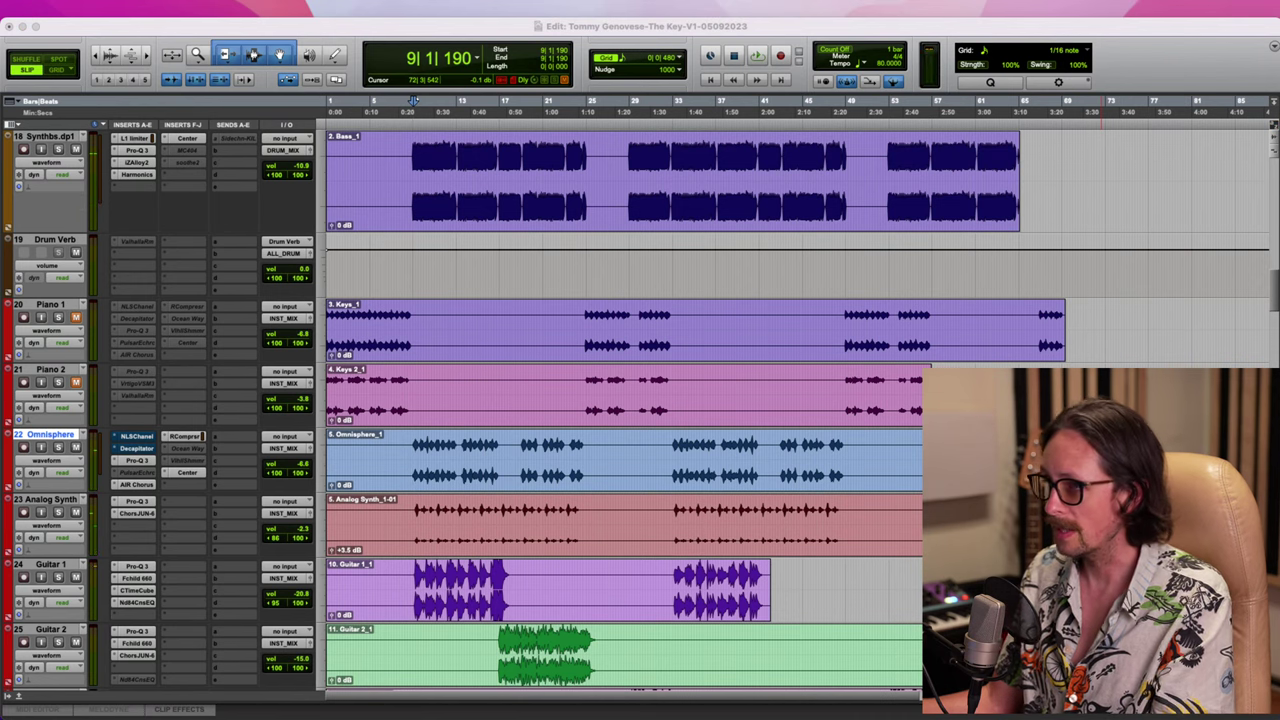
# Check Lead RapVox's existing send levels, including RapVerb and Slap it up!, and close the send fader window
pyautogui.click(451, 189)
pyautogui.scroll(8, 524, 441)
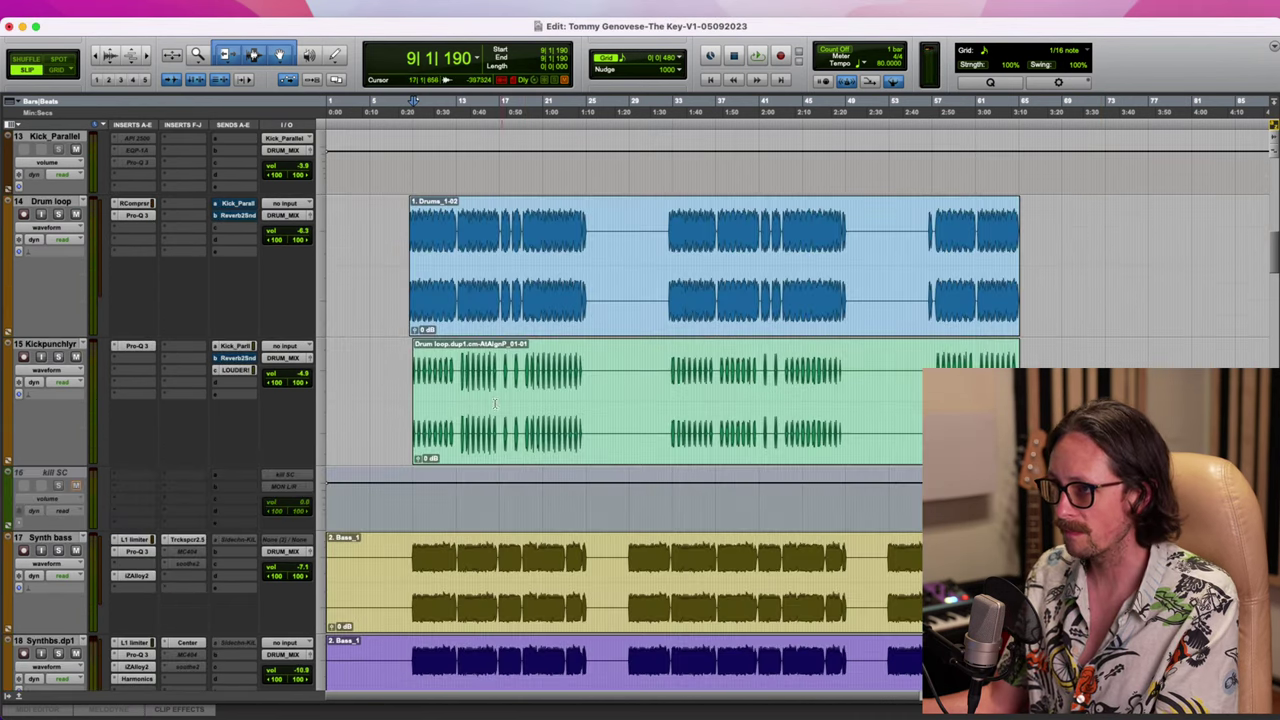
pyautogui.scroll(-5, 477, 368)
pyautogui.scroll(-2, 457, 370)
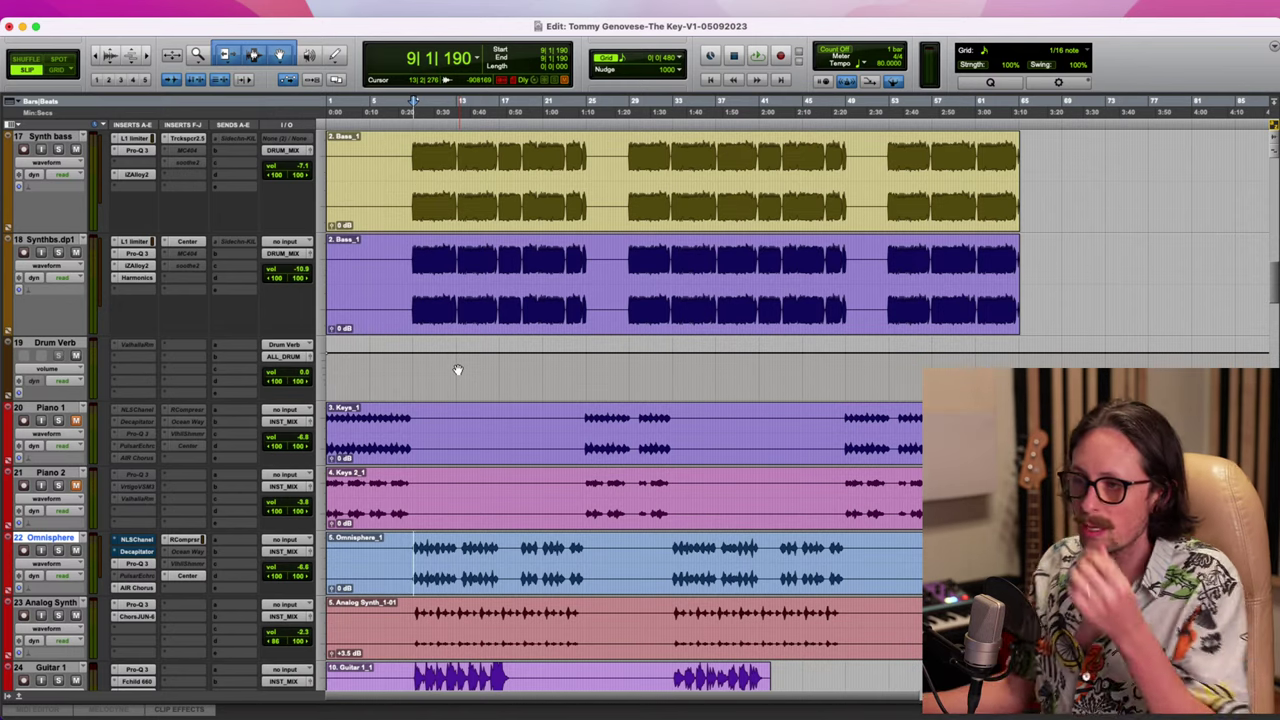
pyautogui.scroll(-15, 457, 370)
pyautogui.scroll(-5, 452, 354)
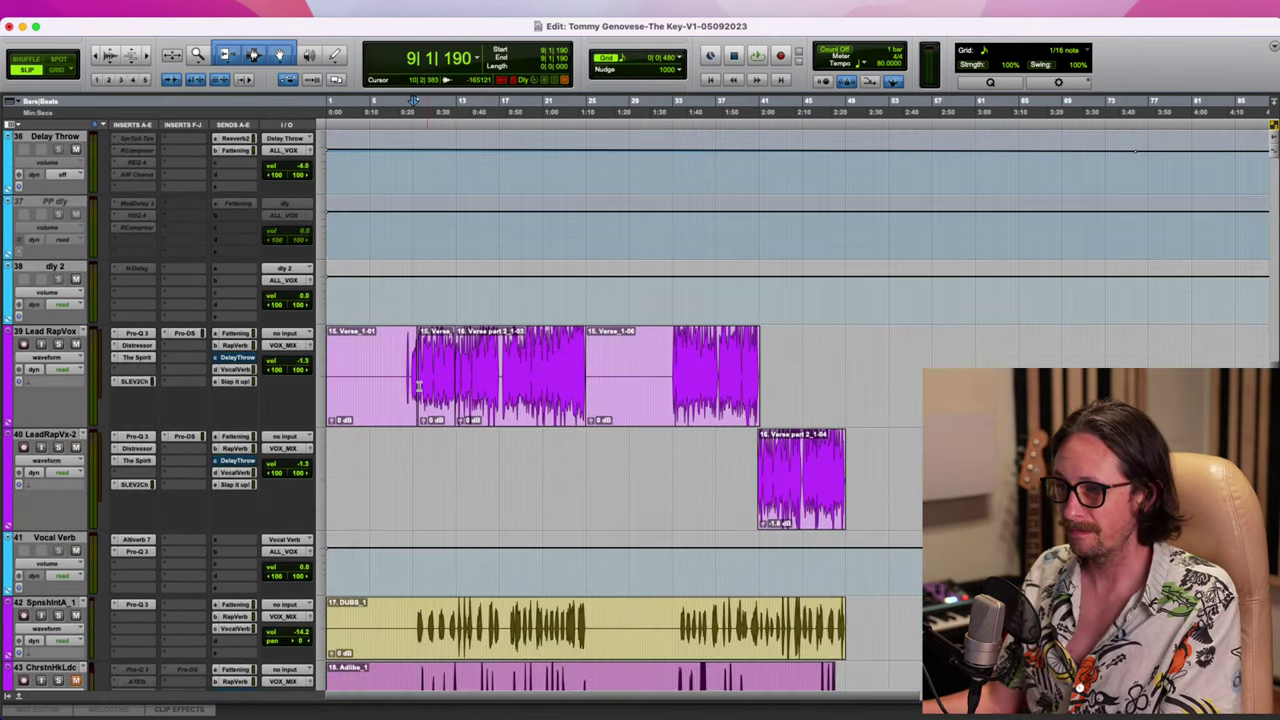
pyautogui.click(244, 334)
pyautogui.click(238, 346)
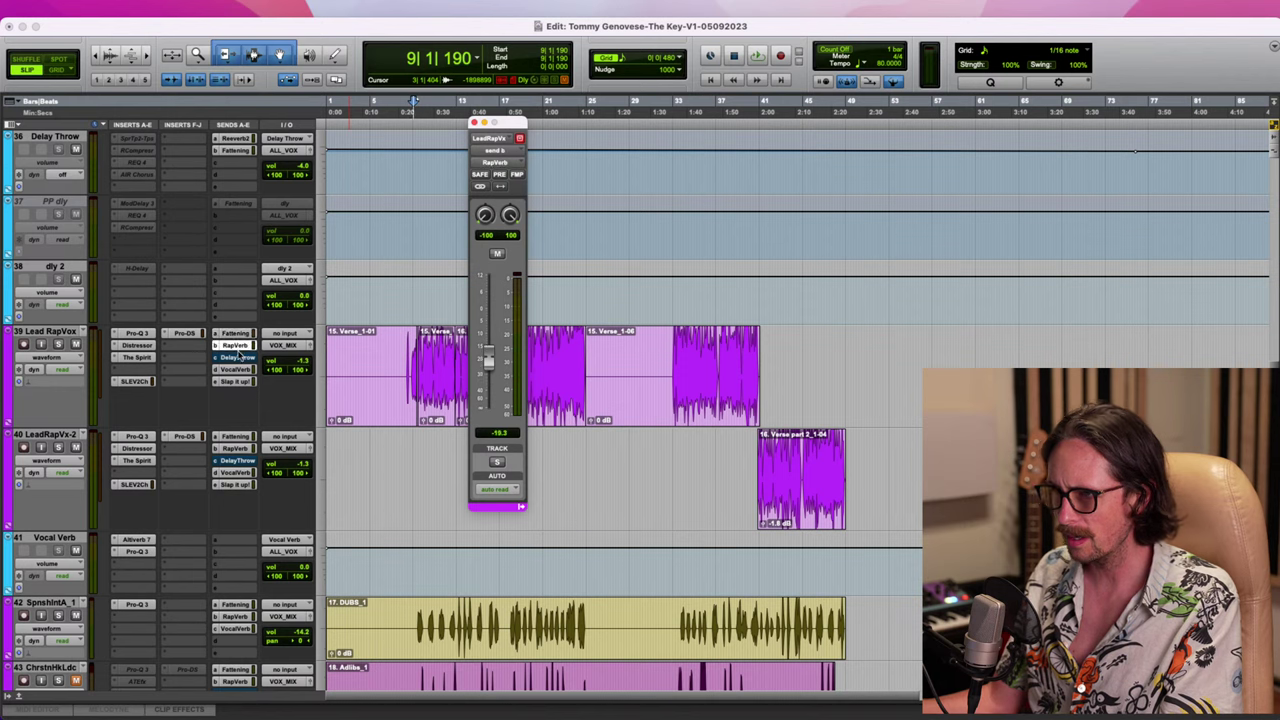
pyautogui.click(238, 370)
pyautogui.click(238, 382)
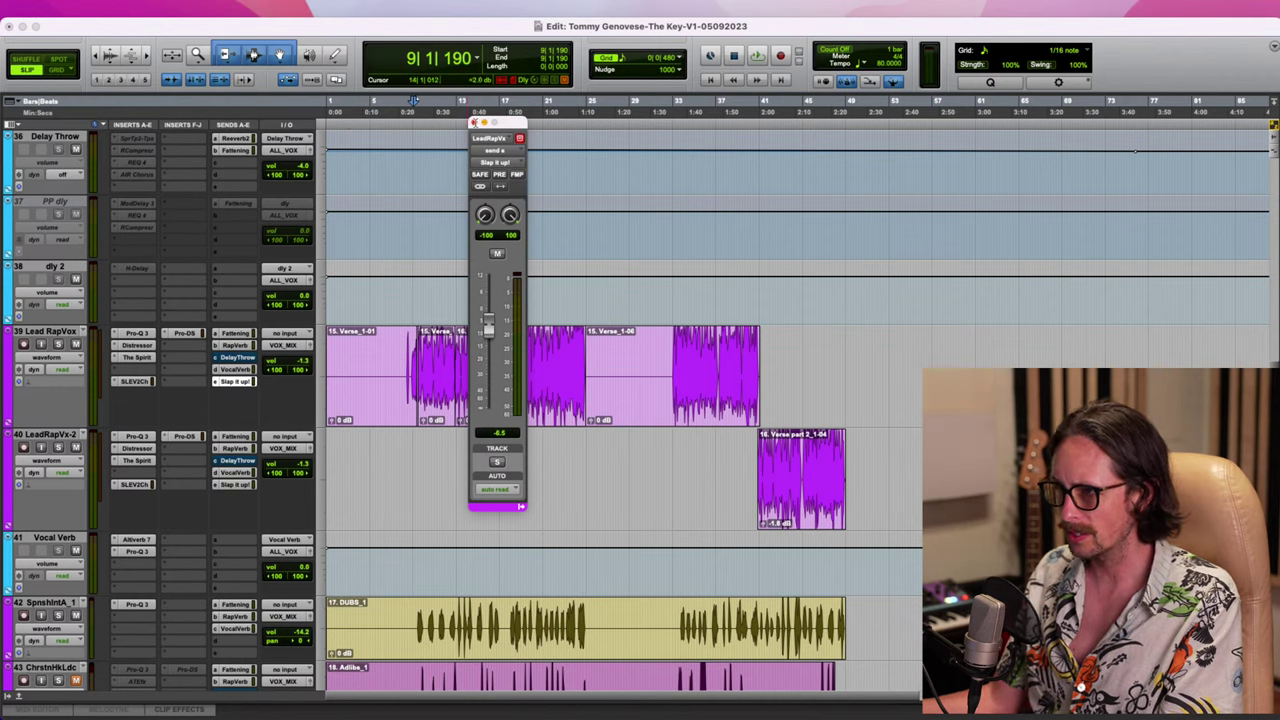
pyautogui.click(473, 122)
# Show the Sends F-J column for the tracks
pyautogui.click(234, 124)
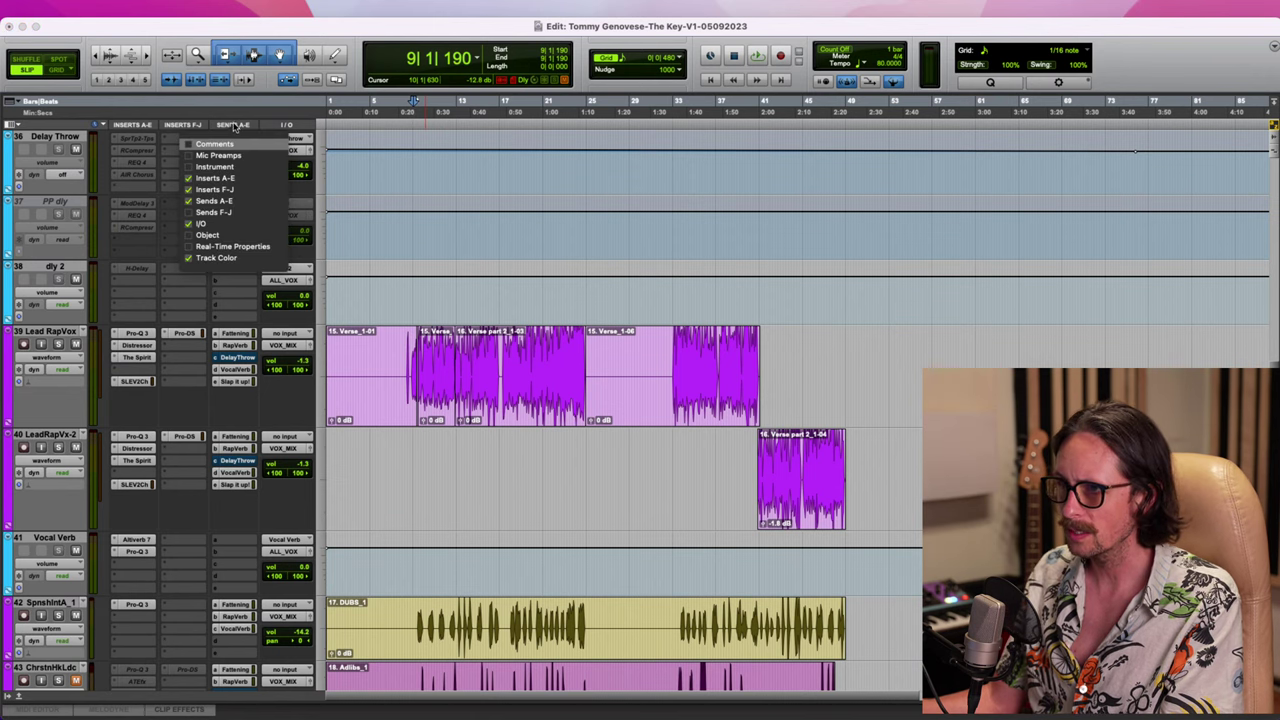
pyautogui.click(213, 212)
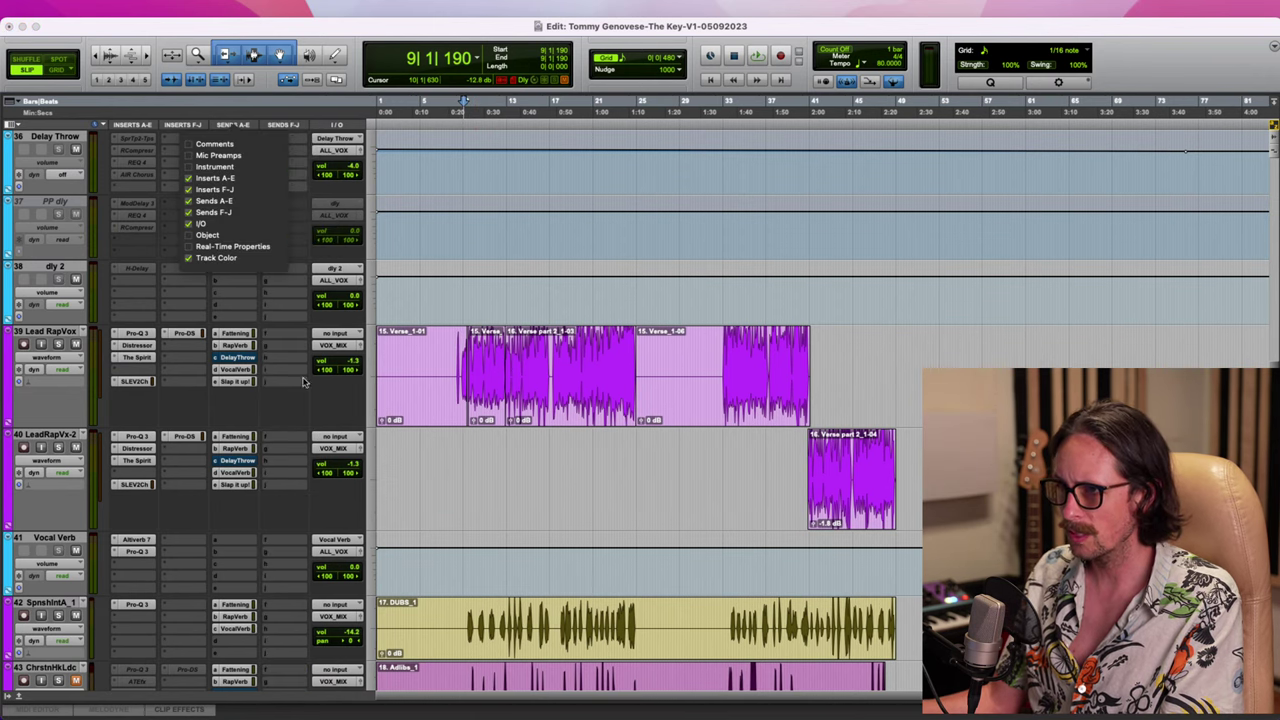
pyautogui.click(287, 338)
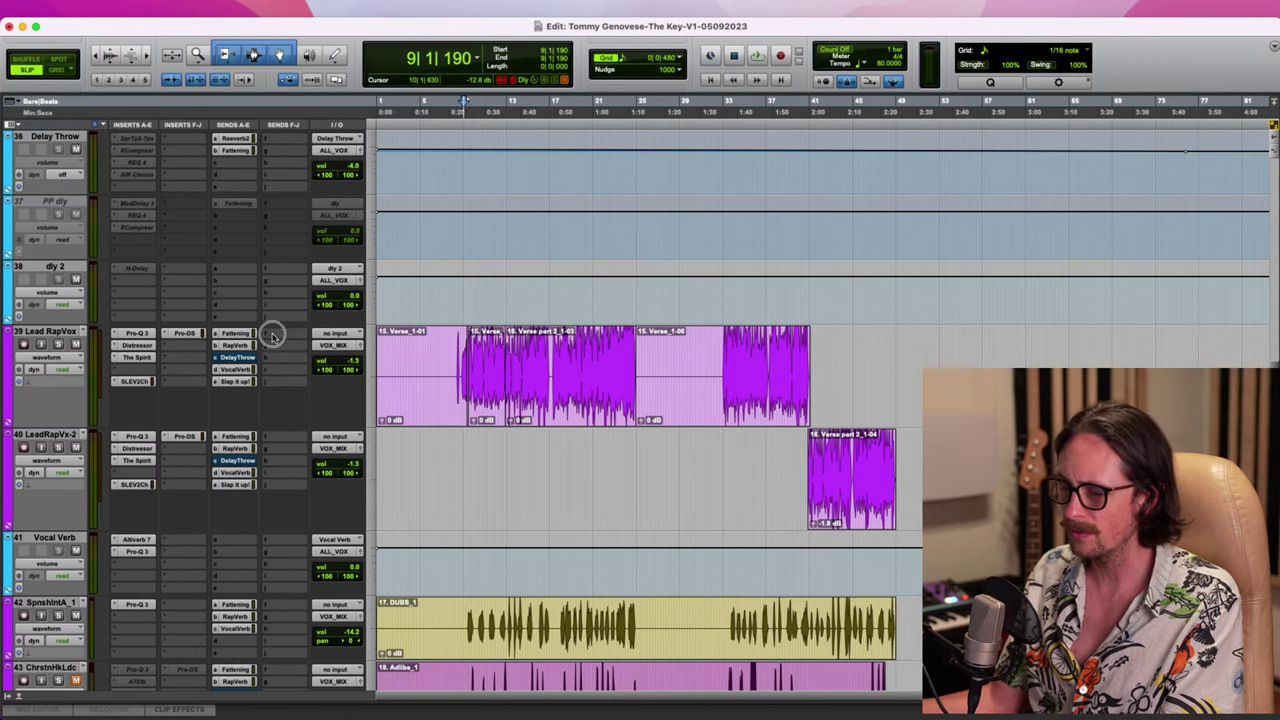
pyautogui.click(272, 335)
pyautogui.click(193, 420)
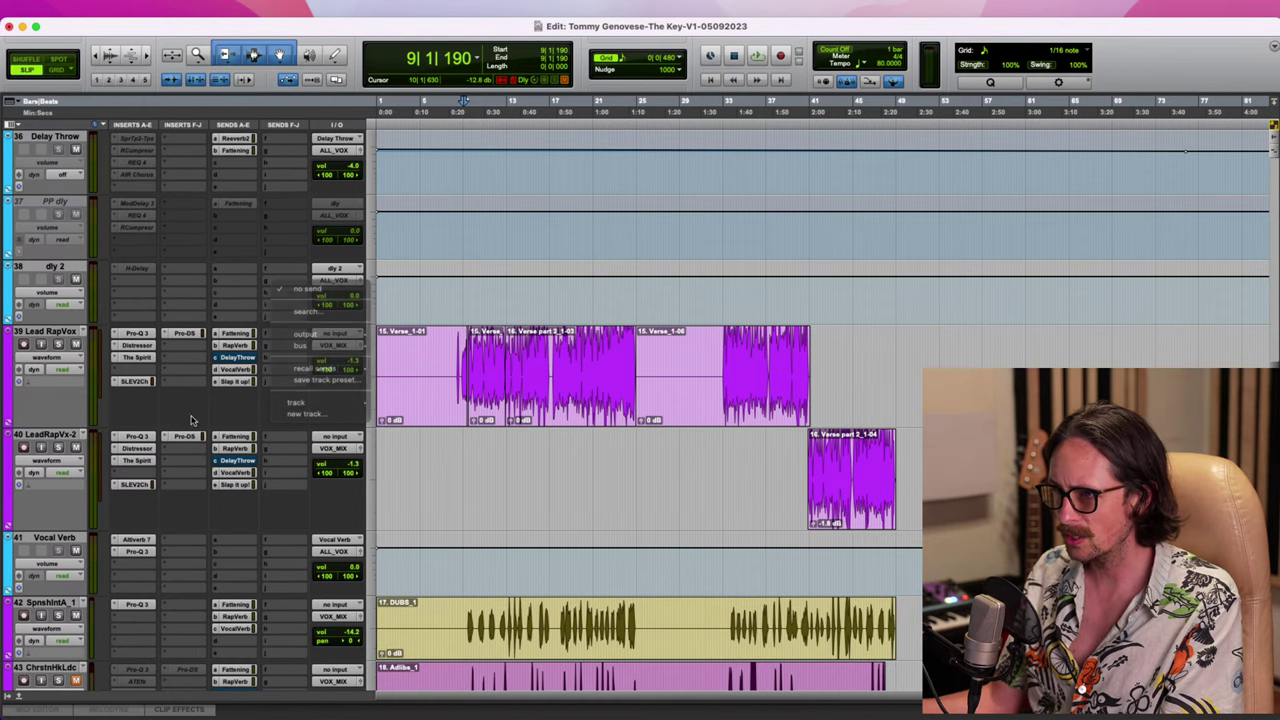
# Look through the vocal, bridge, instrument and effects return tracks, examining their inserts and sends
pyautogui.scroll(-5, 193, 420)
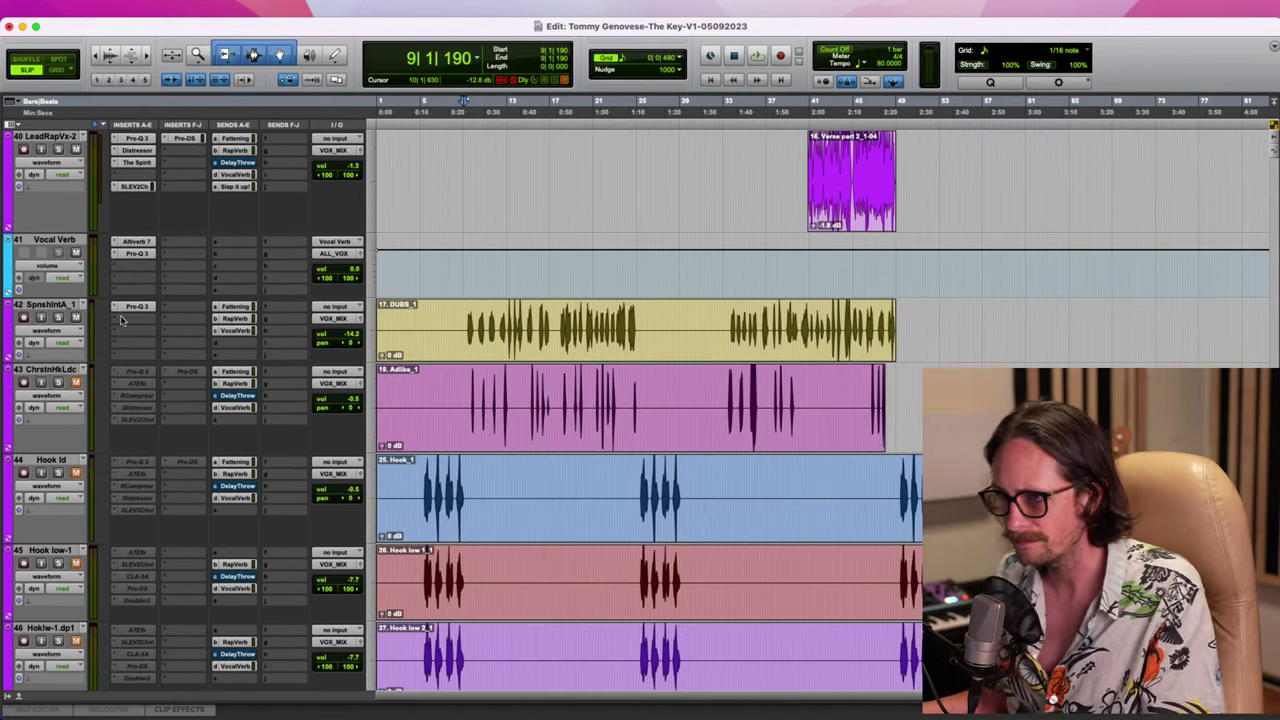
pyautogui.scroll(-5, 85, 480)
pyautogui.scroll(-20, 199, 405)
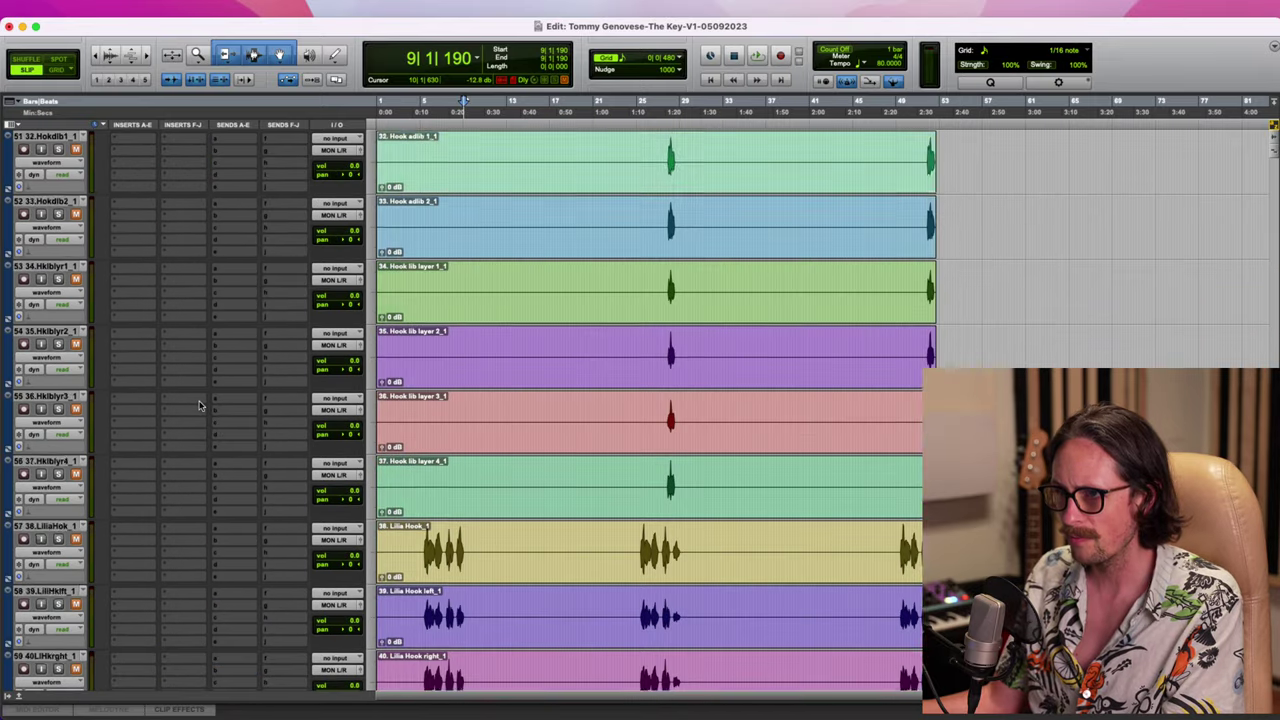
pyautogui.scroll(-3, 199, 405)
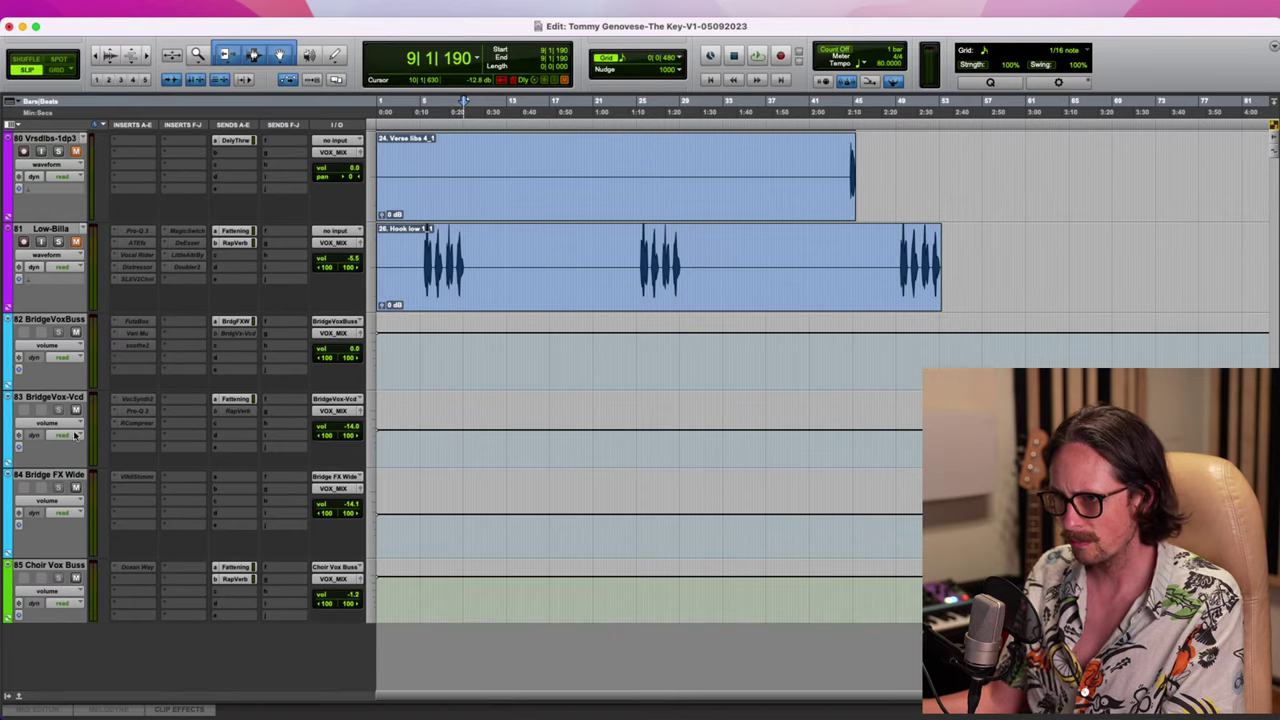
pyautogui.scroll(20, 265, 328)
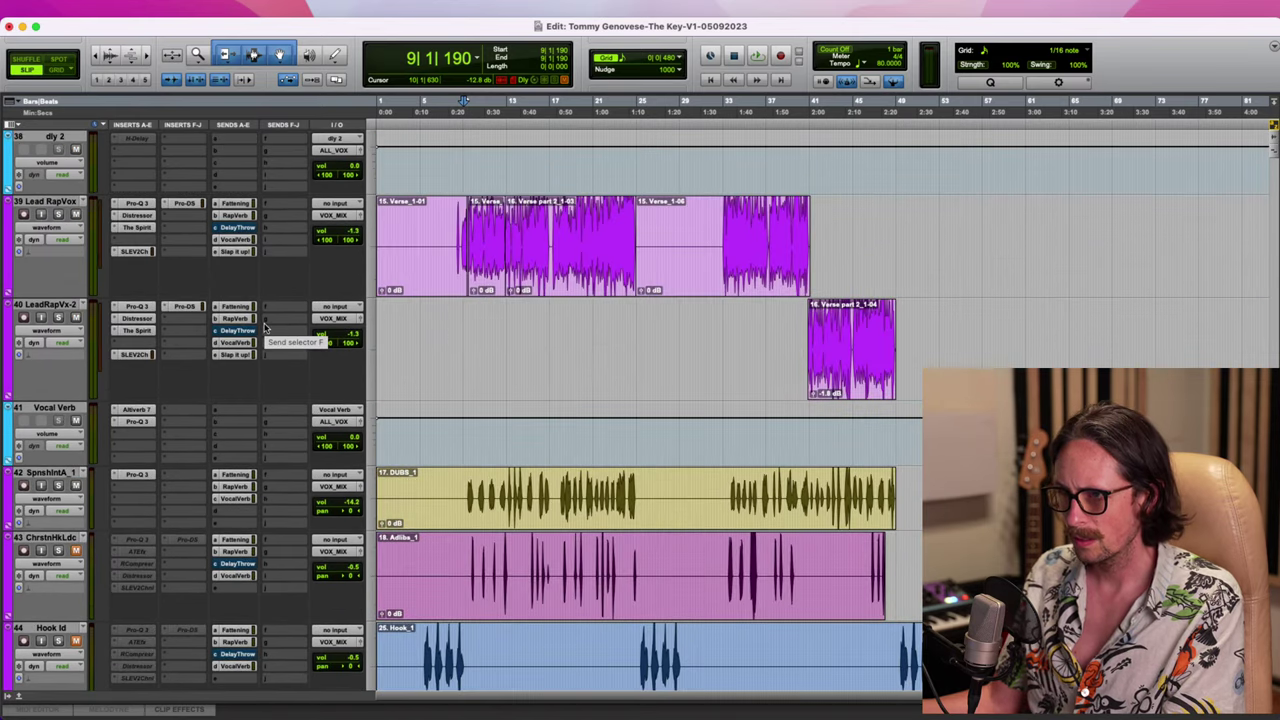
pyautogui.scroll(6, 240, 410)
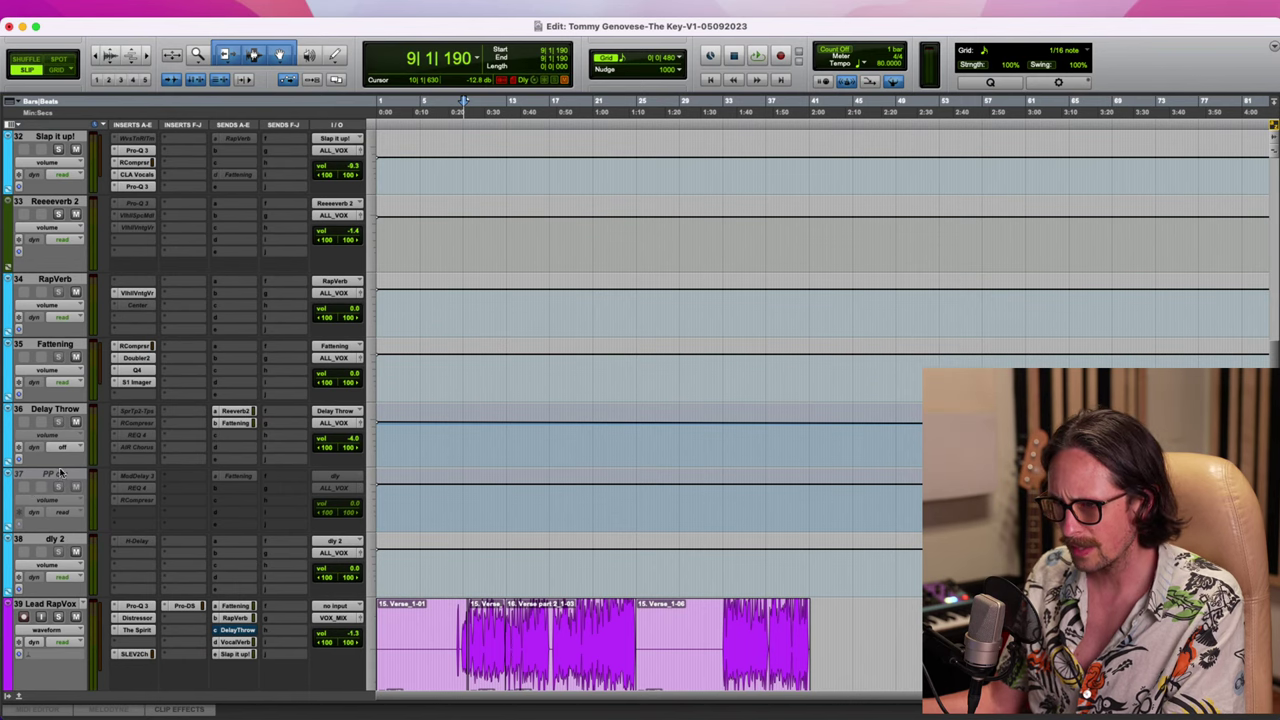
pyautogui.scroll(3, 67, 260)
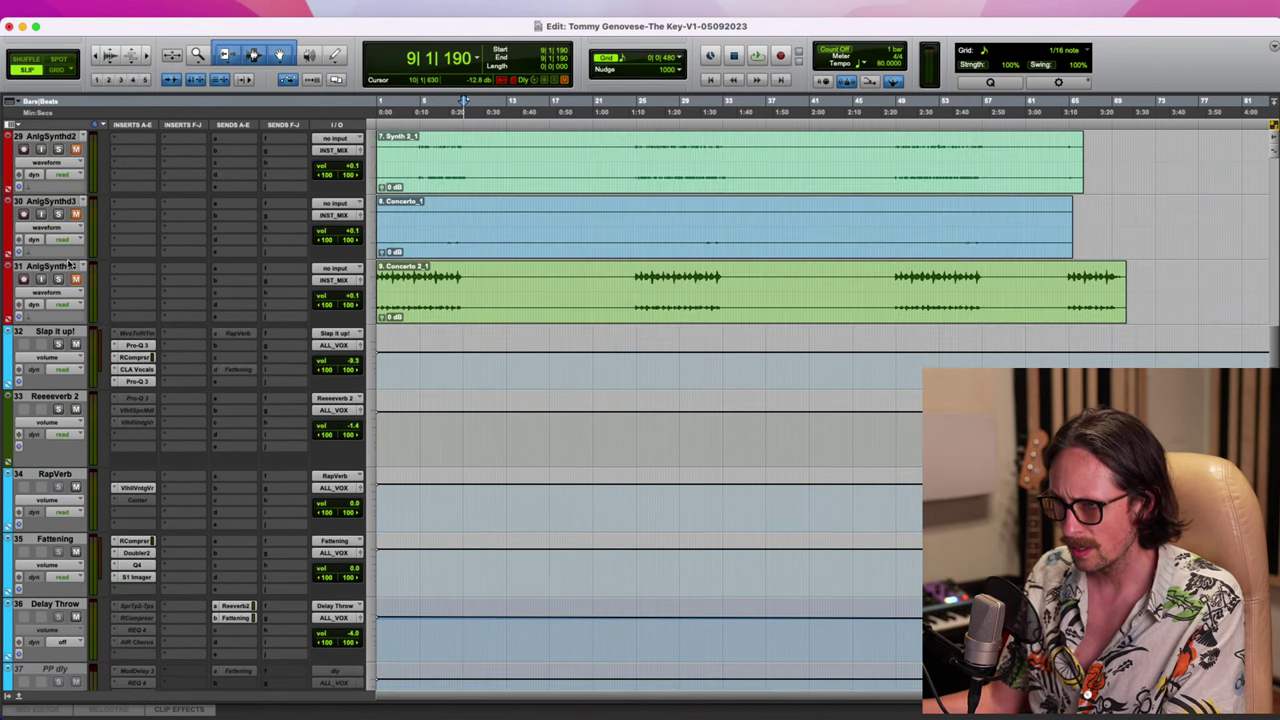
pyautogui.scroll(-3, 93, 326)
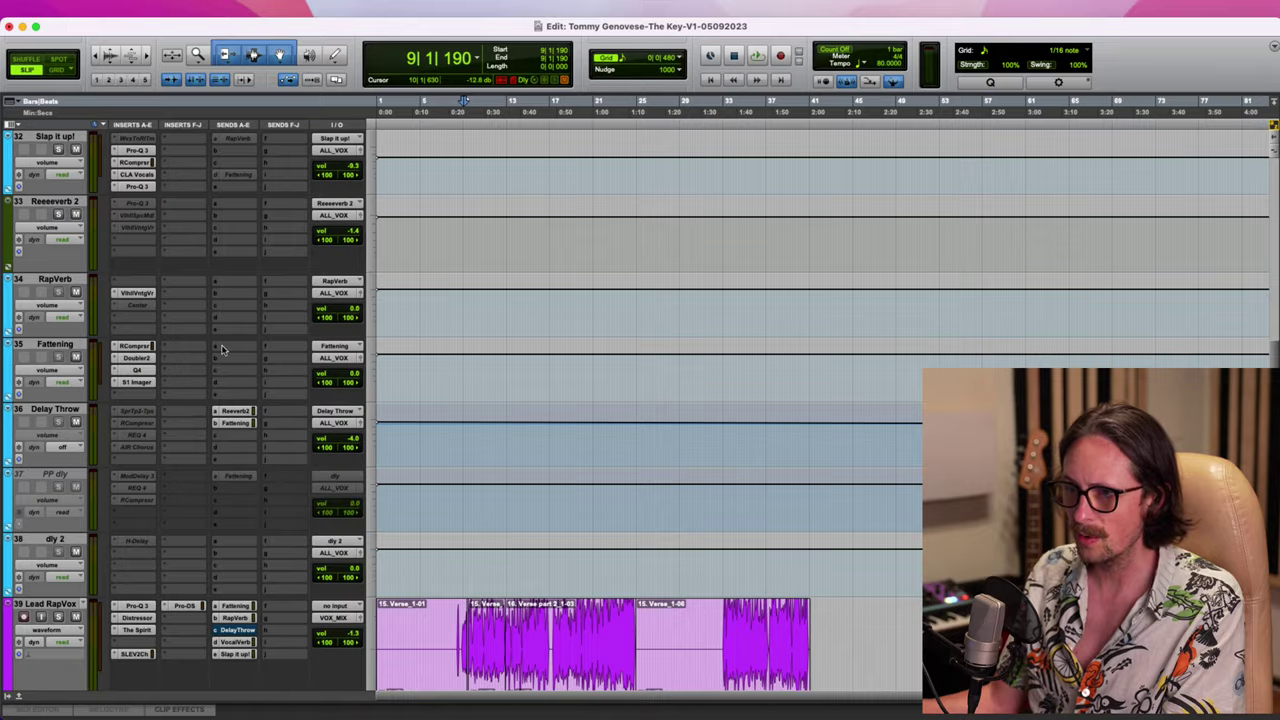
pyautogui.scroll(14, 210, 320)
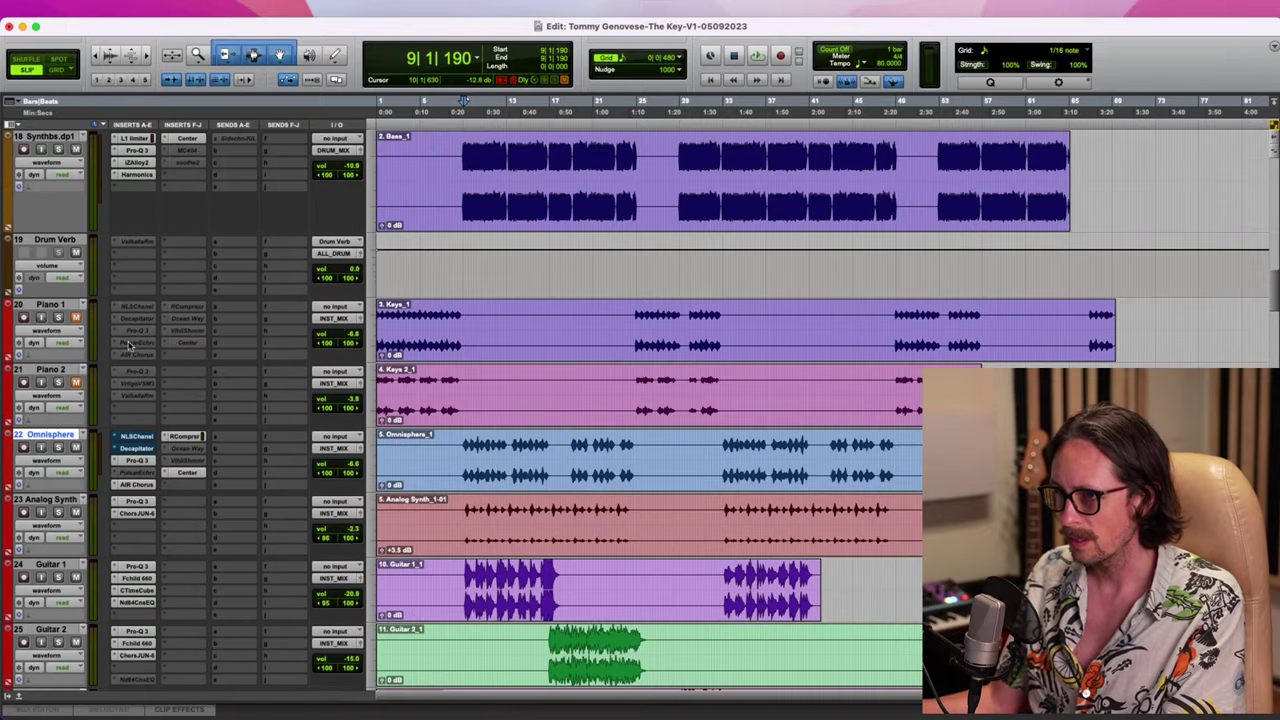
pyautogui.scroll(-20, 550, 441)
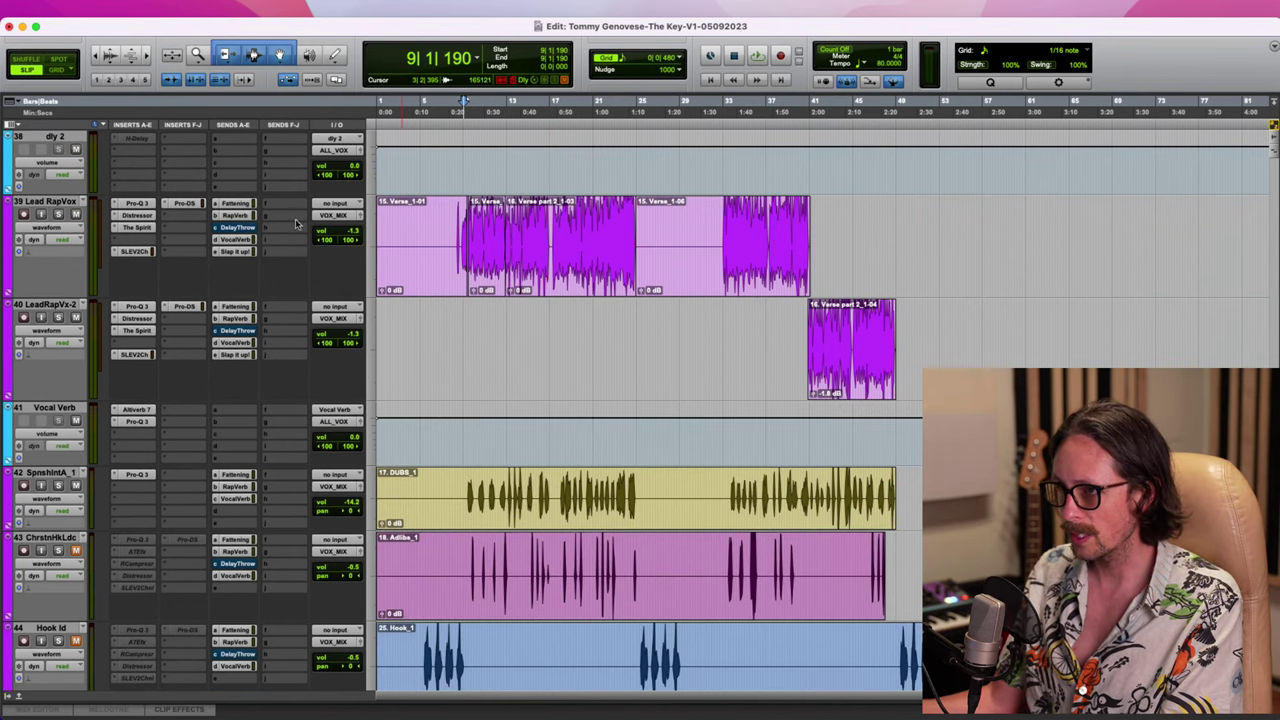
# Add send F on Lead RapVox to a new stereo Aux Input track named Vox P Comp, created next to the current track
pyautogui.click(283, 207)
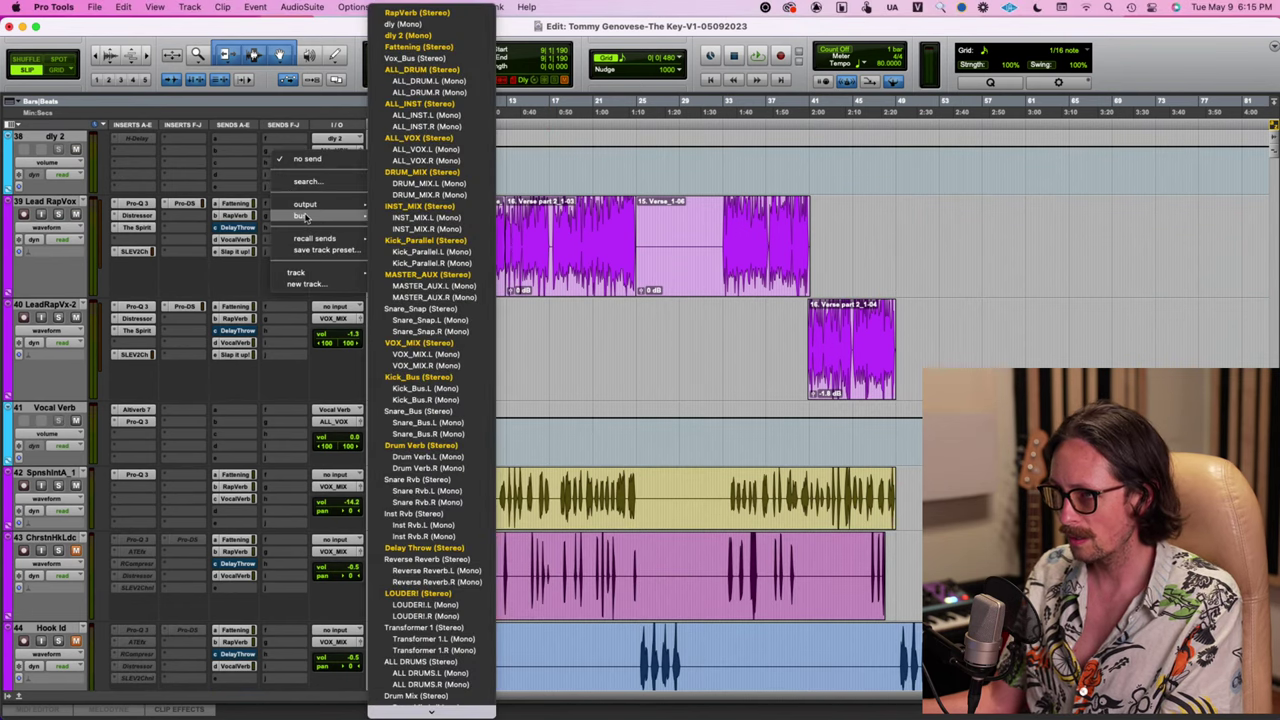
pyautogui.click(308, 284)
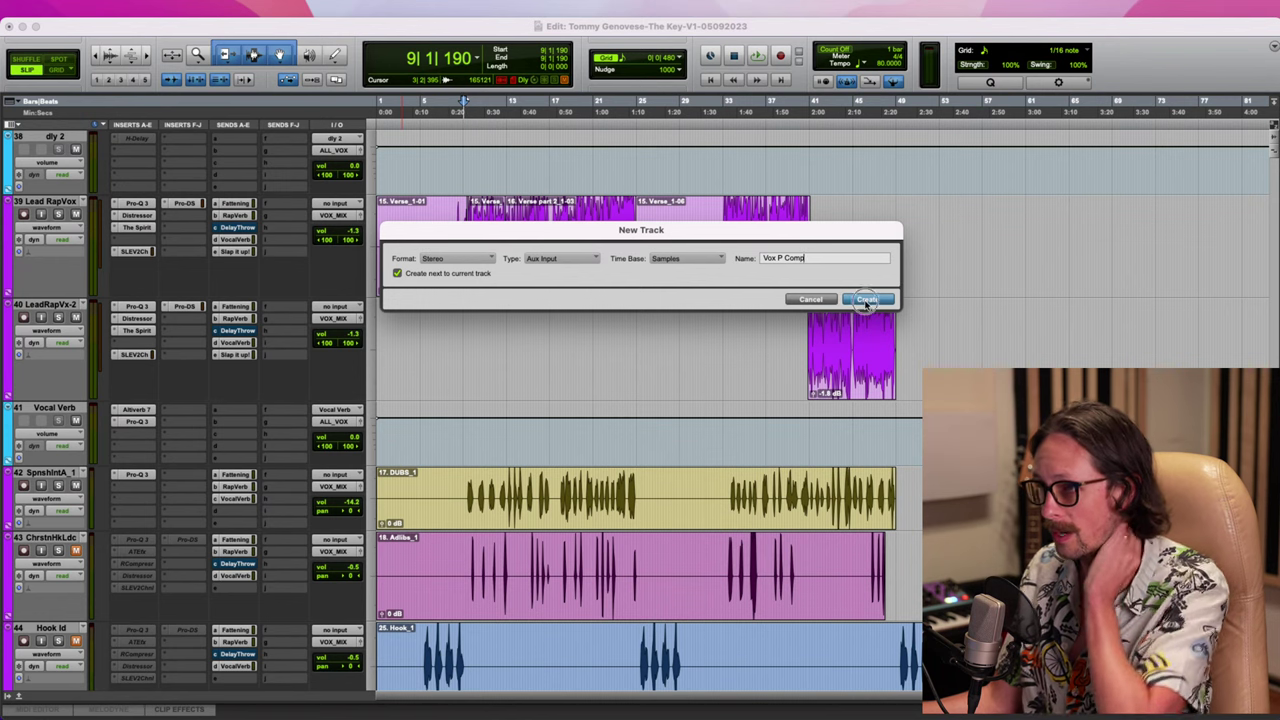
pyautogui.press('Return')
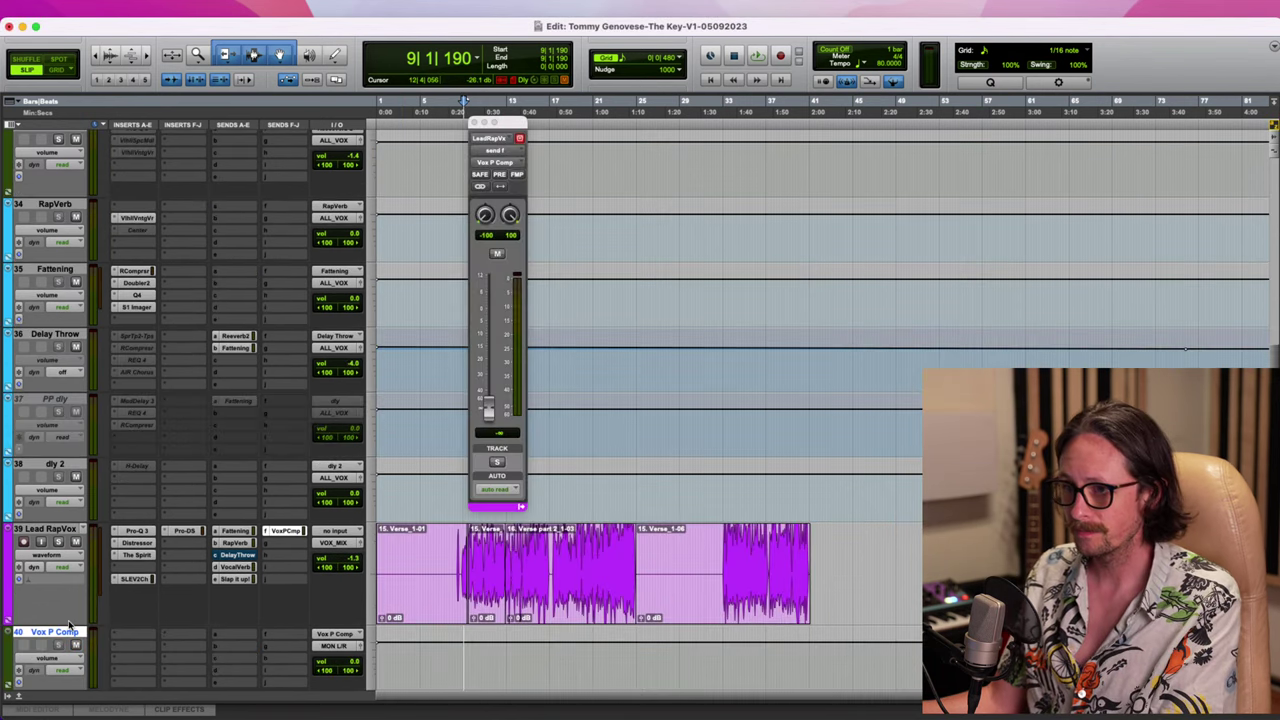
# Colour the Vox P Comp aux track light blue to match the effects returns and close the colour palette
pyautogui.moveTo(65, 636); pyautogui.dragTo(64, 471)
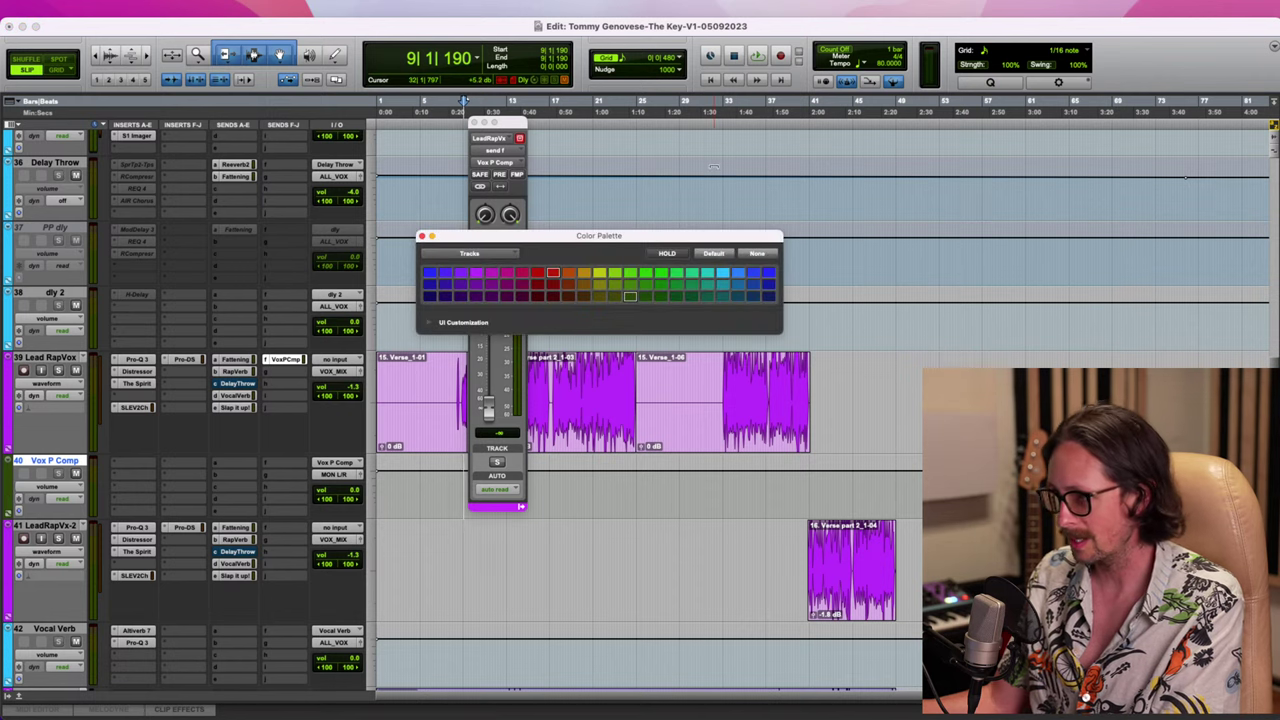
pyautogui.click(722, 272)
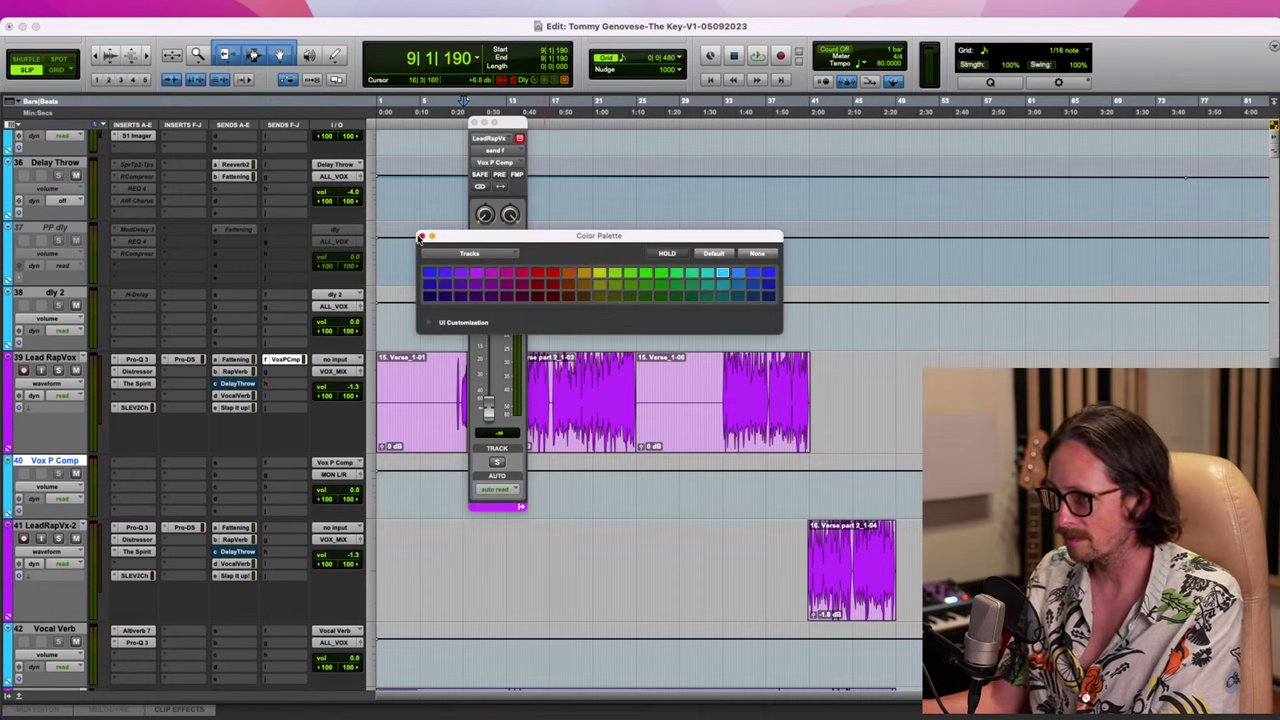
pyautogui.click(422, 237)
# Insert the stereo UAD API 2500 compressor as the first multichannel plug-in on the Vox P Comp track
pyautogui.click(122, 463)
pyautogui.moveTo(157, 463)
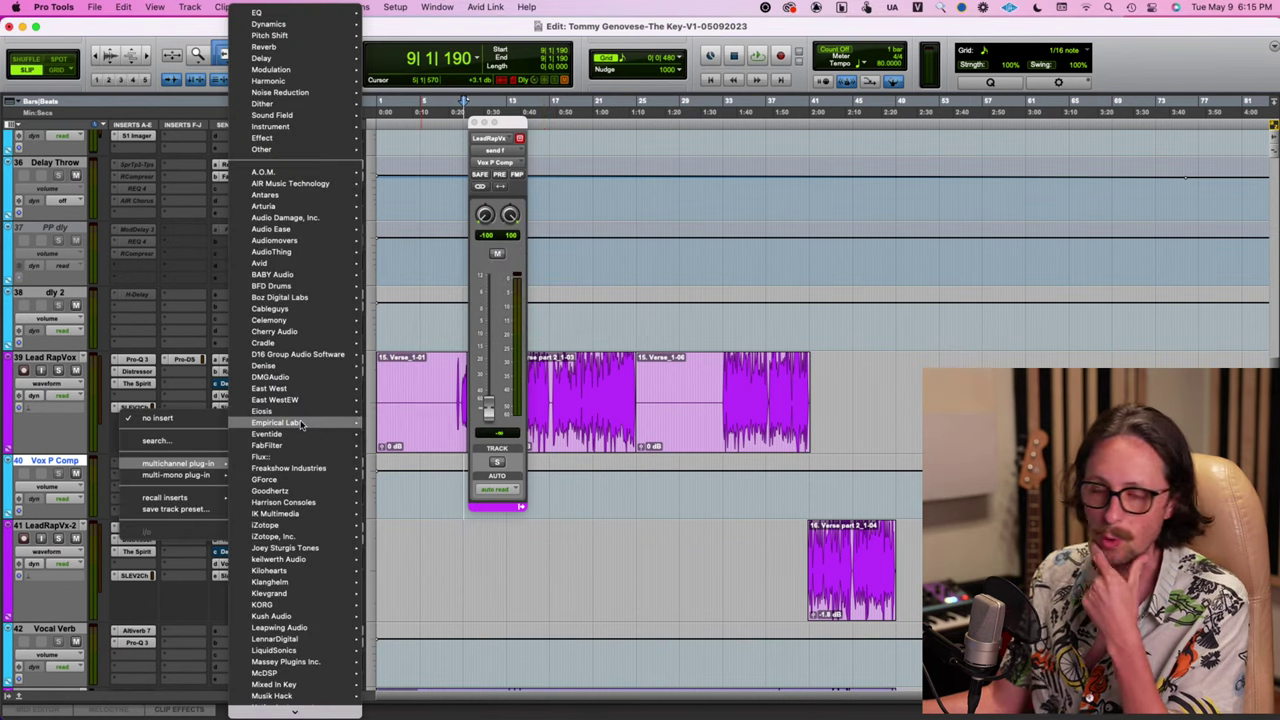
pyautogui.moveTo(301, 425)
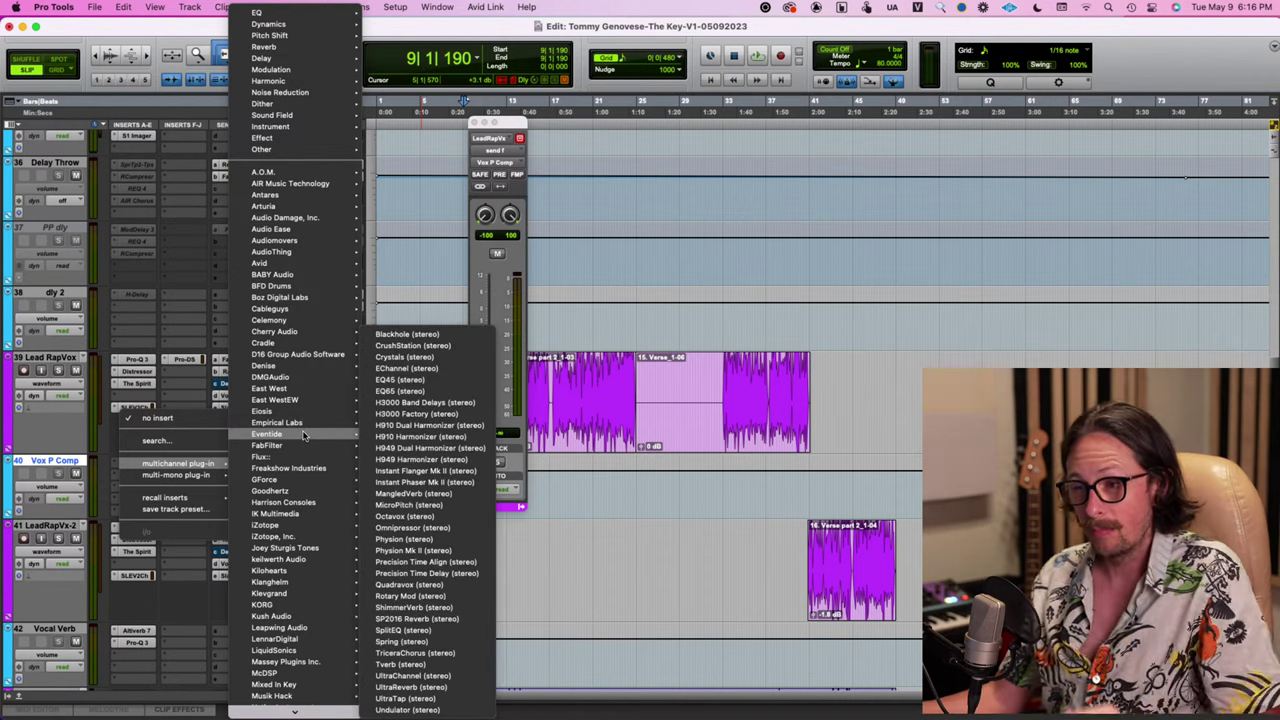
pyautogui.scroll(-5, 305, 470)
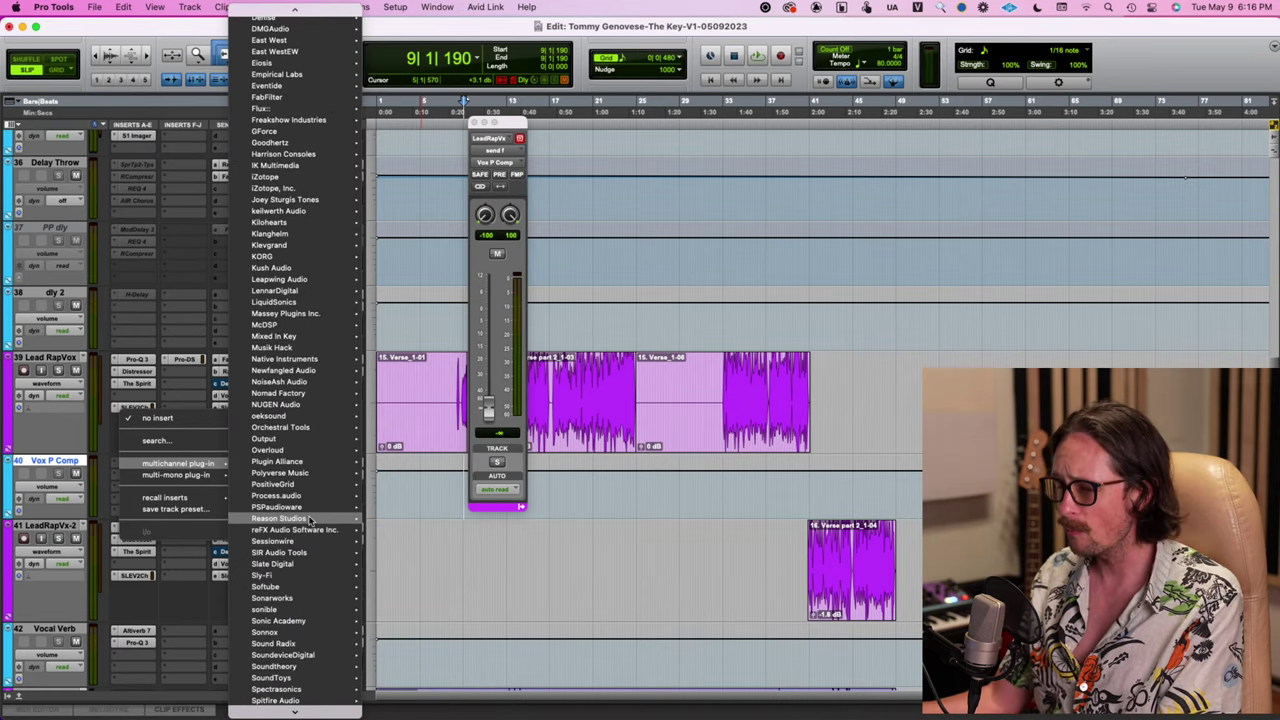
pyautogui.scroll(-3, 308, 530)
pyautogui.moveTo(308, 610)
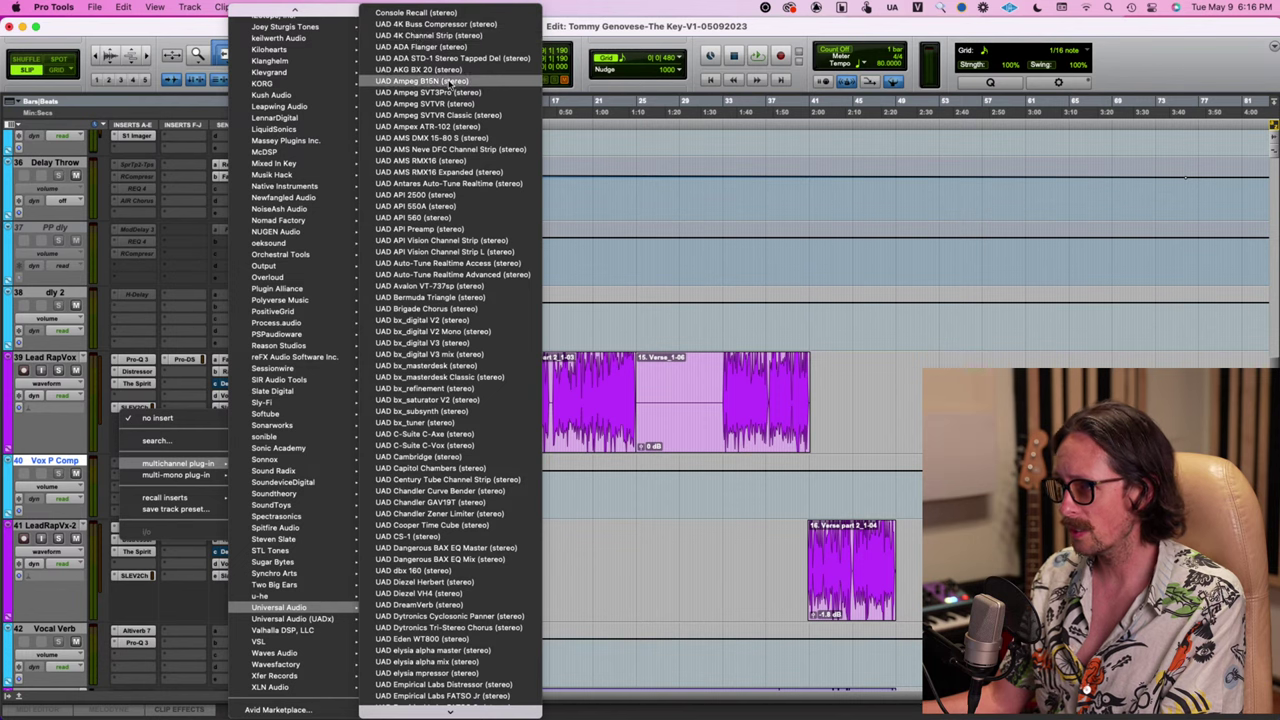
pyautogui.click(443, 197)
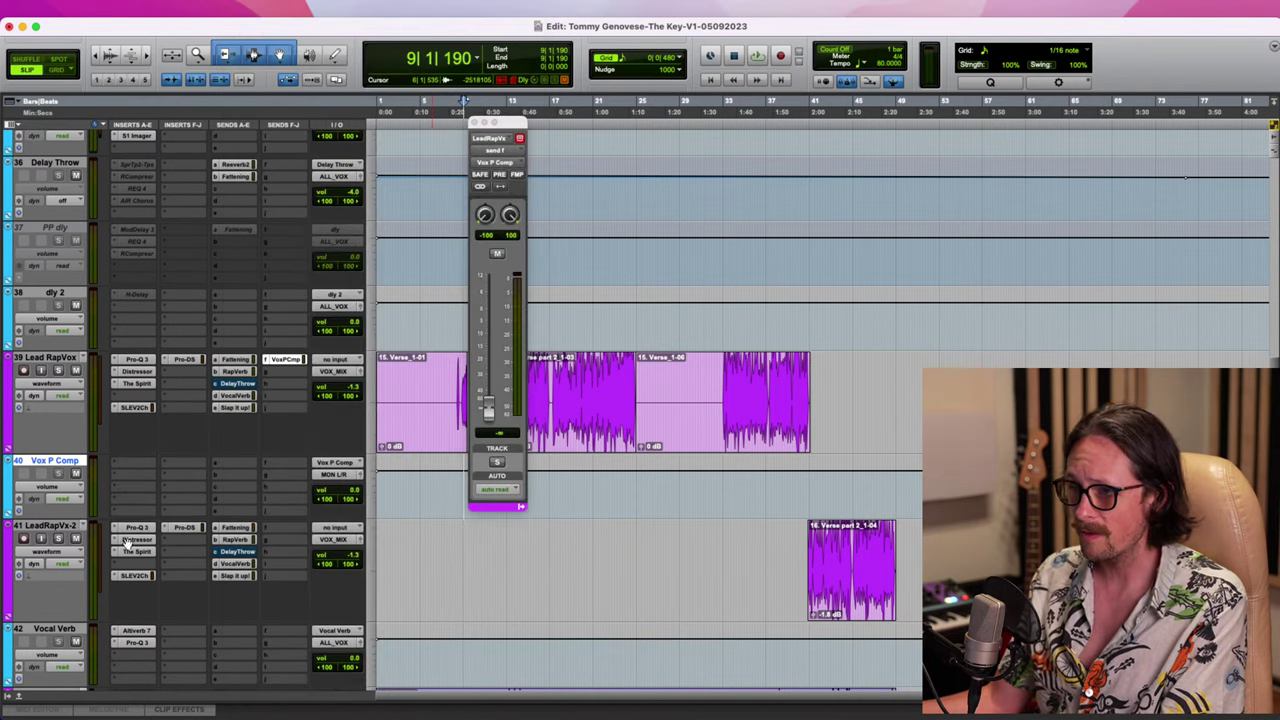
# Route the Vox P Comp track's output to the stereo ALL_VOX bus
pyautogui.click(348, 478)
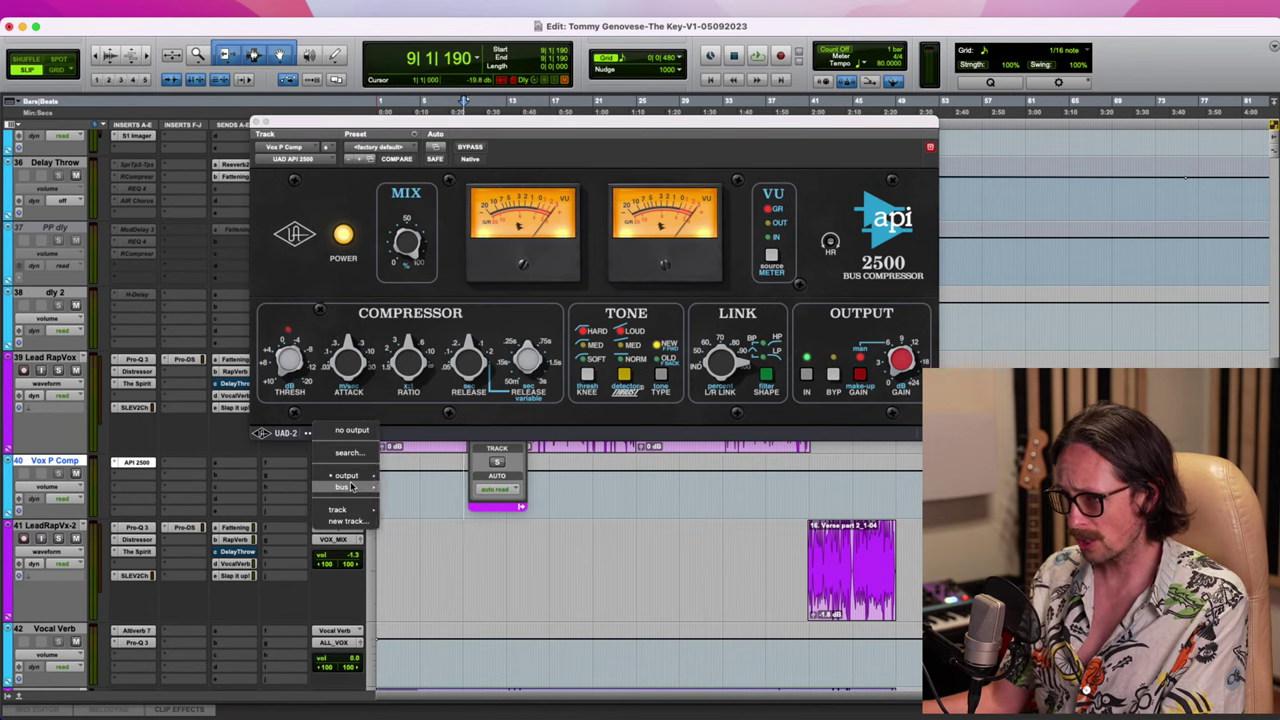
pyautogui.moveTo(342, 487)
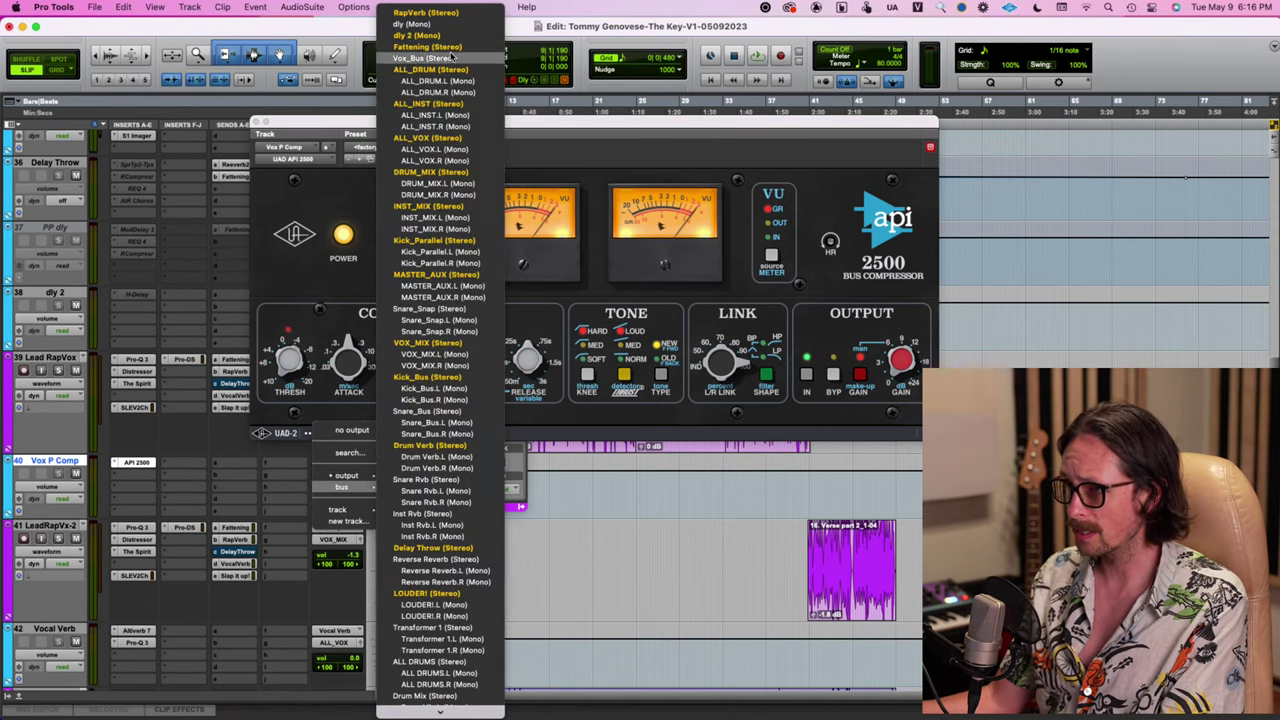
pyautogui.click(435, 138)
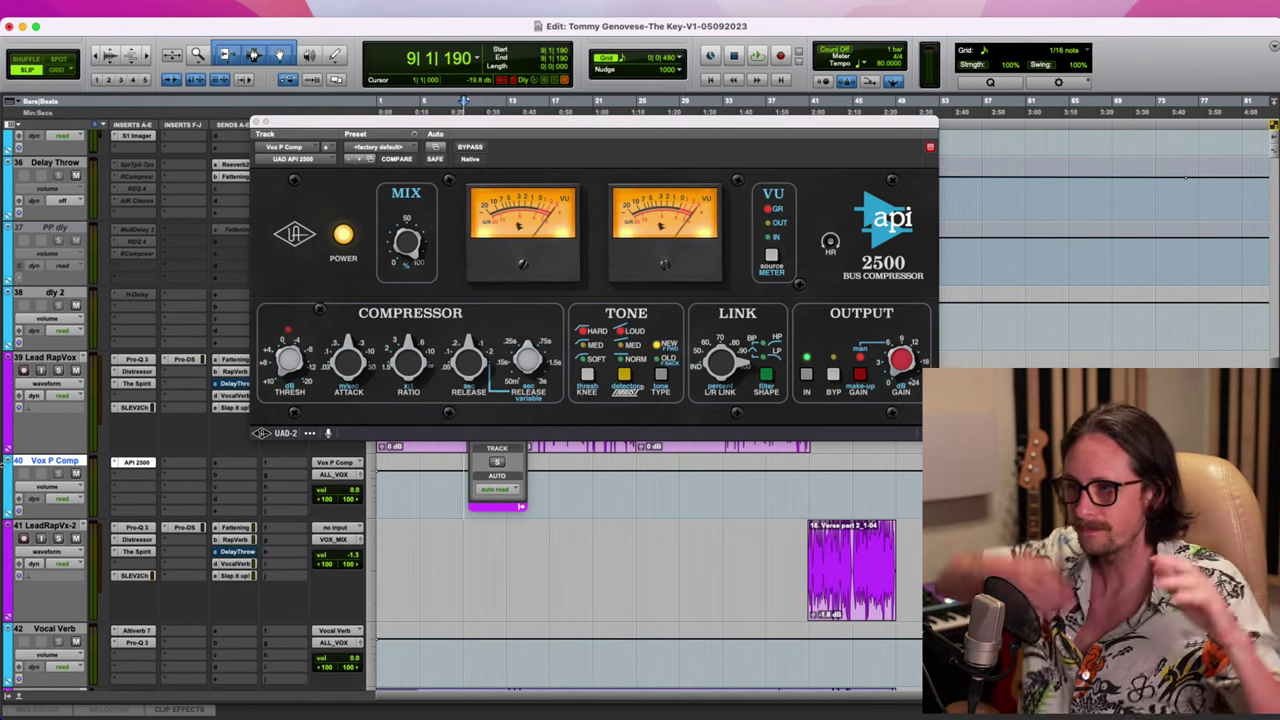
# Load the Vocal - Leveler preset in the API 2500 and set its mix to 100%
pyautogui.click(392, 149)
pyautogui.moveTo(416, 93)
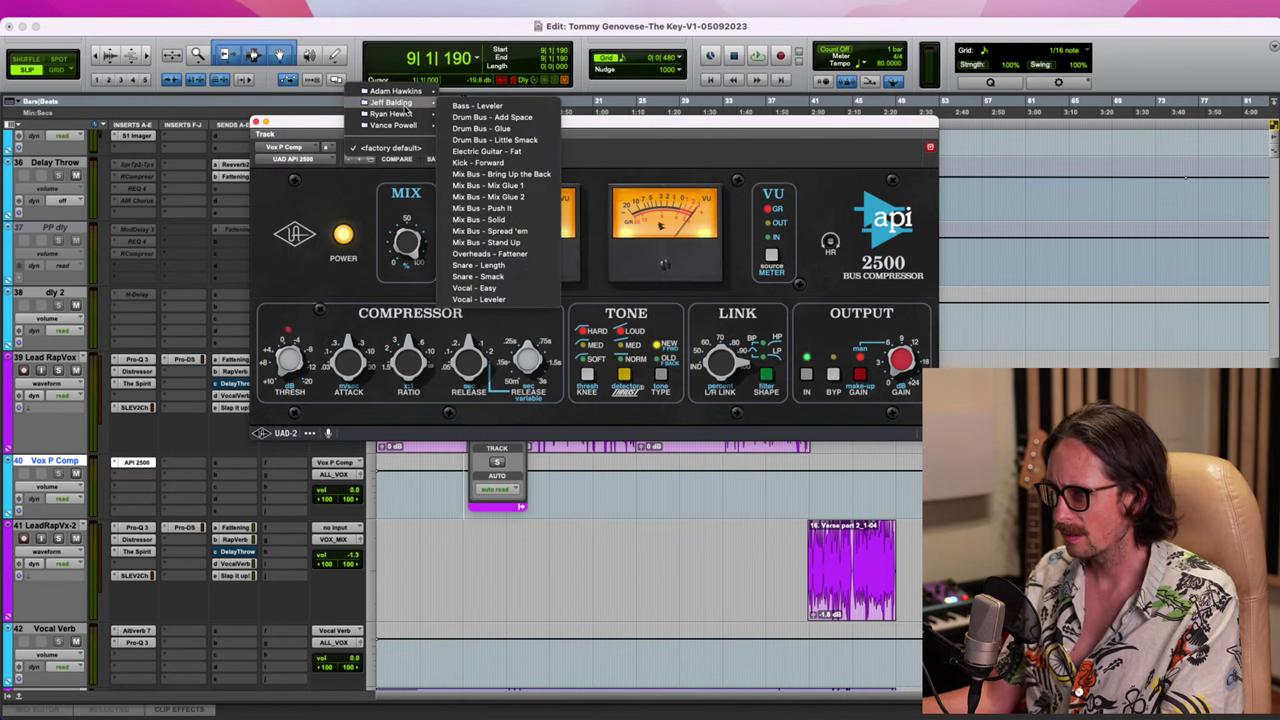
pyautogui.click(514, 300)
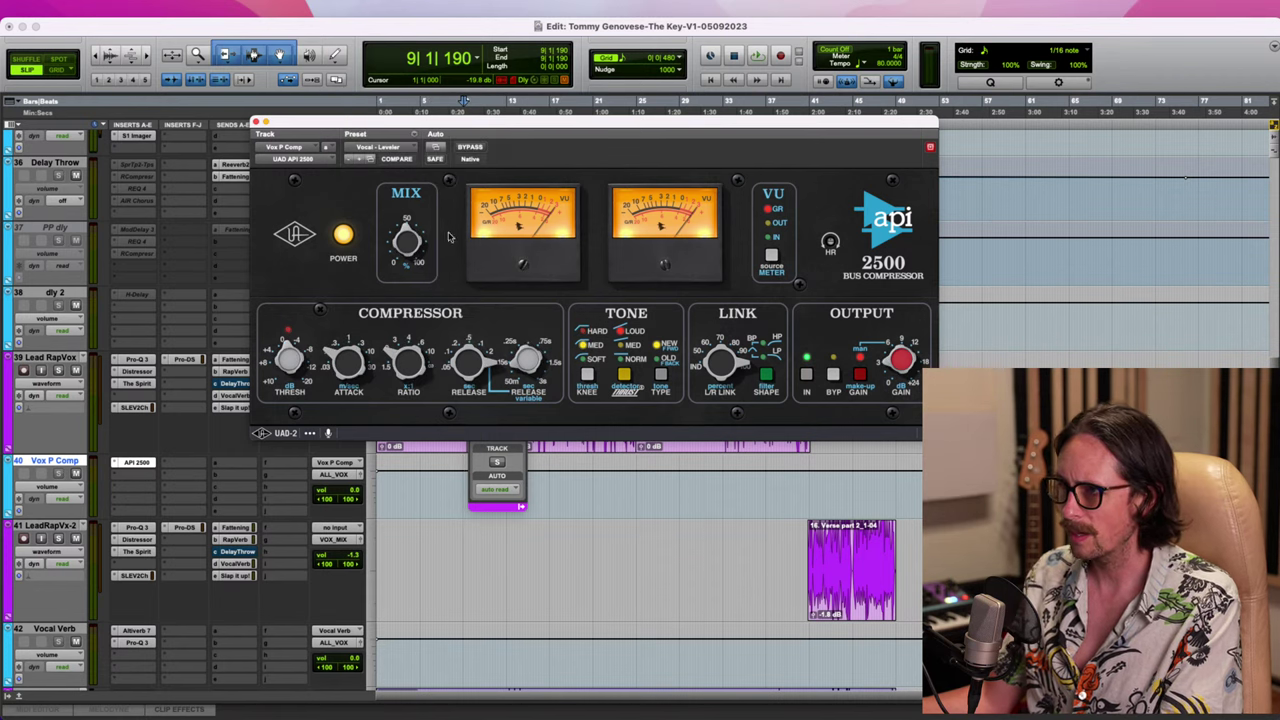
pyautogui.moveTo(407, 248); pyautogui.dragTo(392, 262)
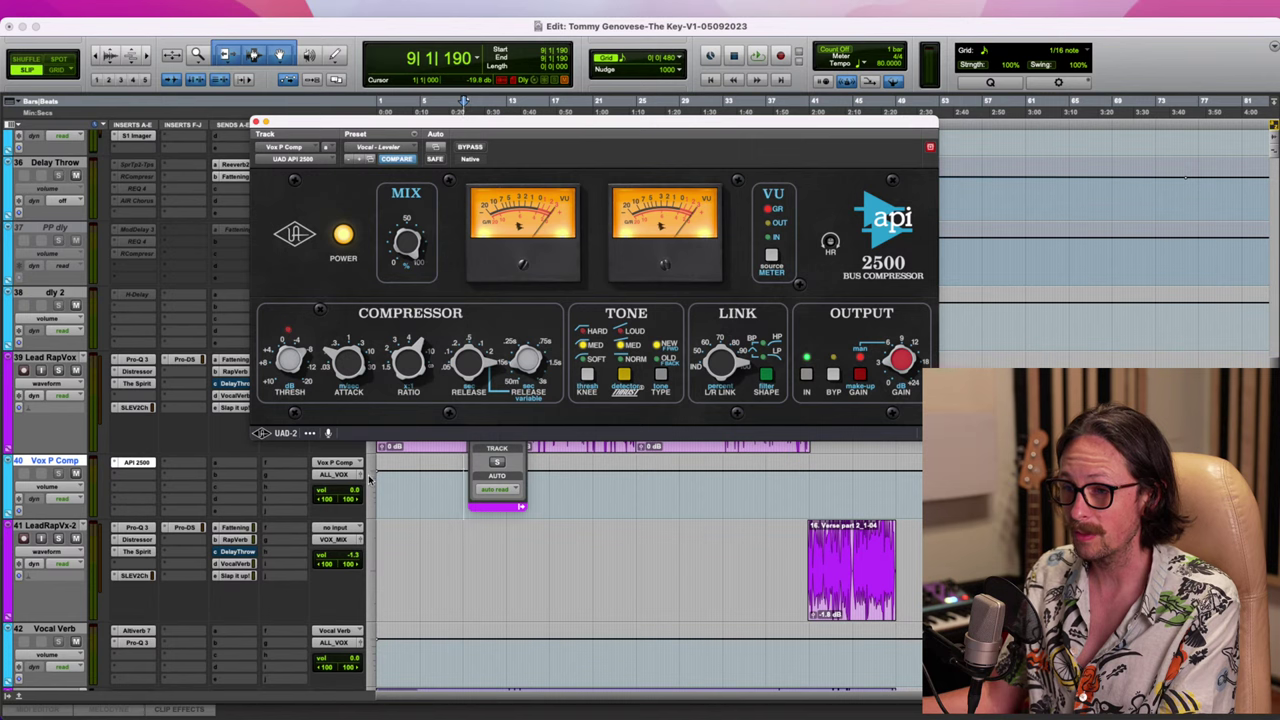
# Lower the Vox P Comp volume to -∞ and move its output fader window clear of the compressor
pyautogui.moveTo(350, 492); pyautogui.dragTo(352, 654)
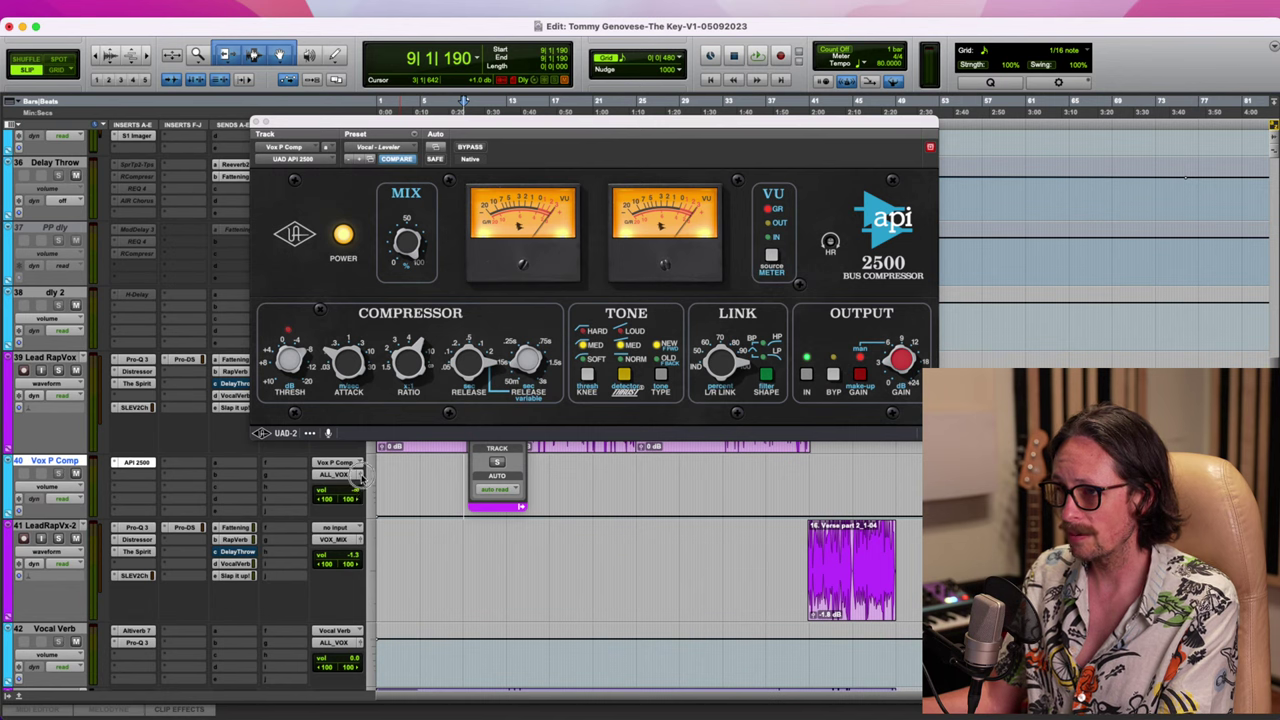
pyautogui.click(366, 474)
pyautogui.moveTo(510, 125); pyautogui.dragTo(1018, 179)
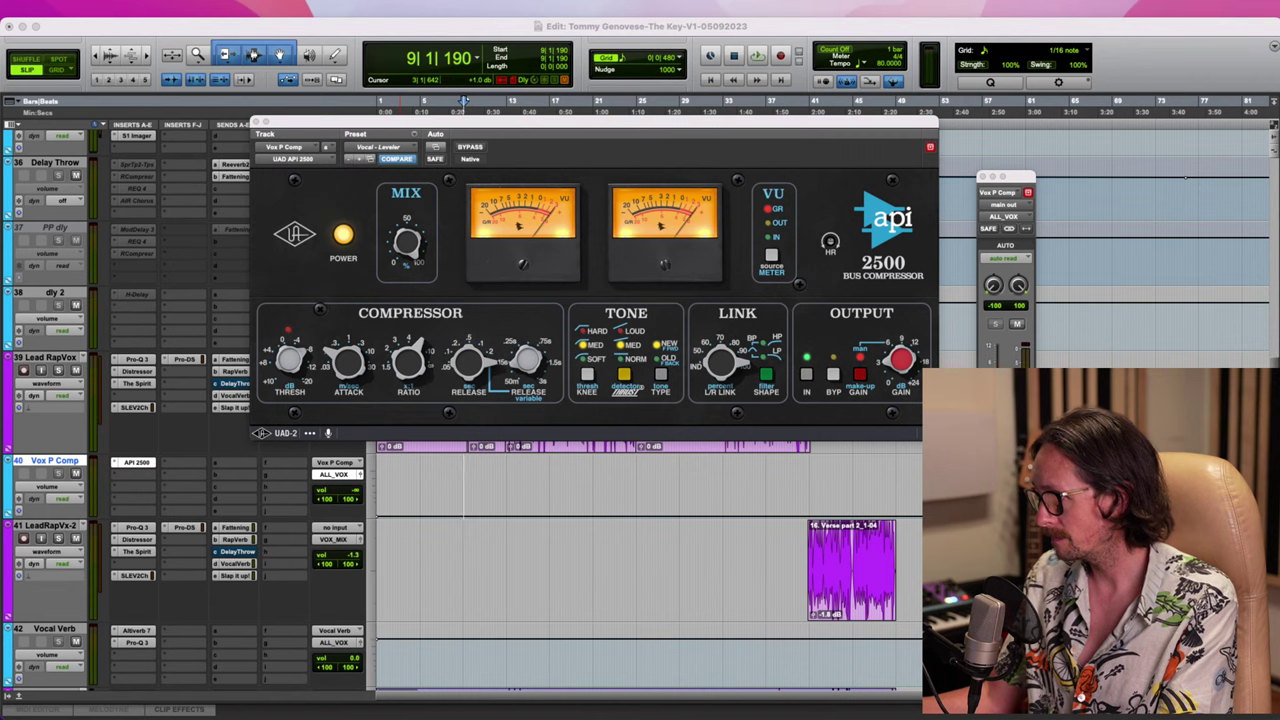
# Raise the Lead RapVox send F level so it feeds Vox P Comp and close the send fader window
pyautogui.press('space')
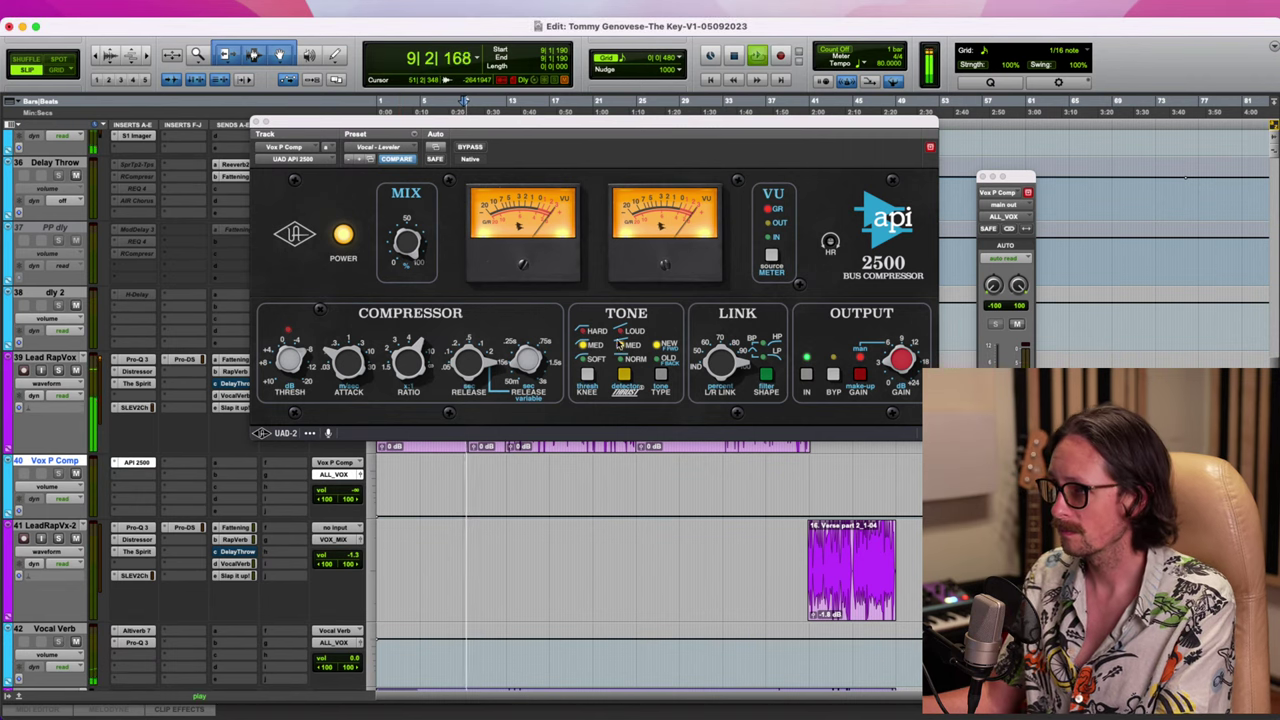
pyautogui.press('space')
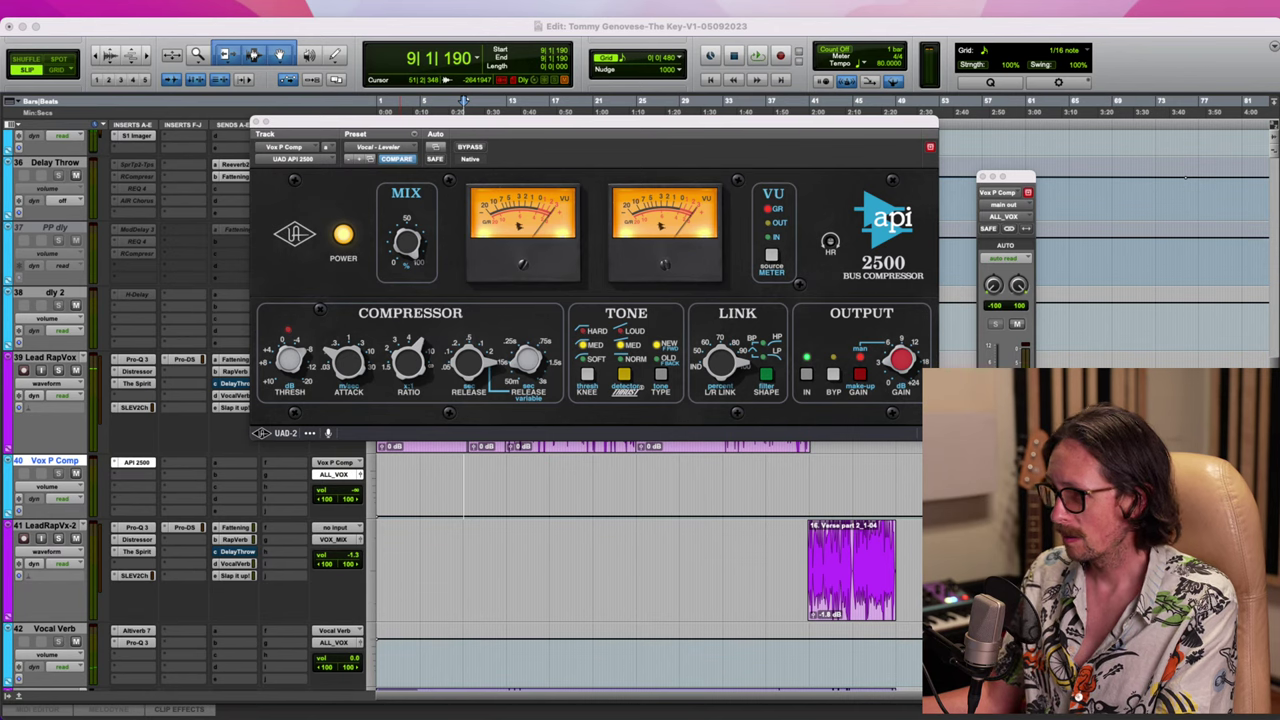
pyautogui.click(257, 27)
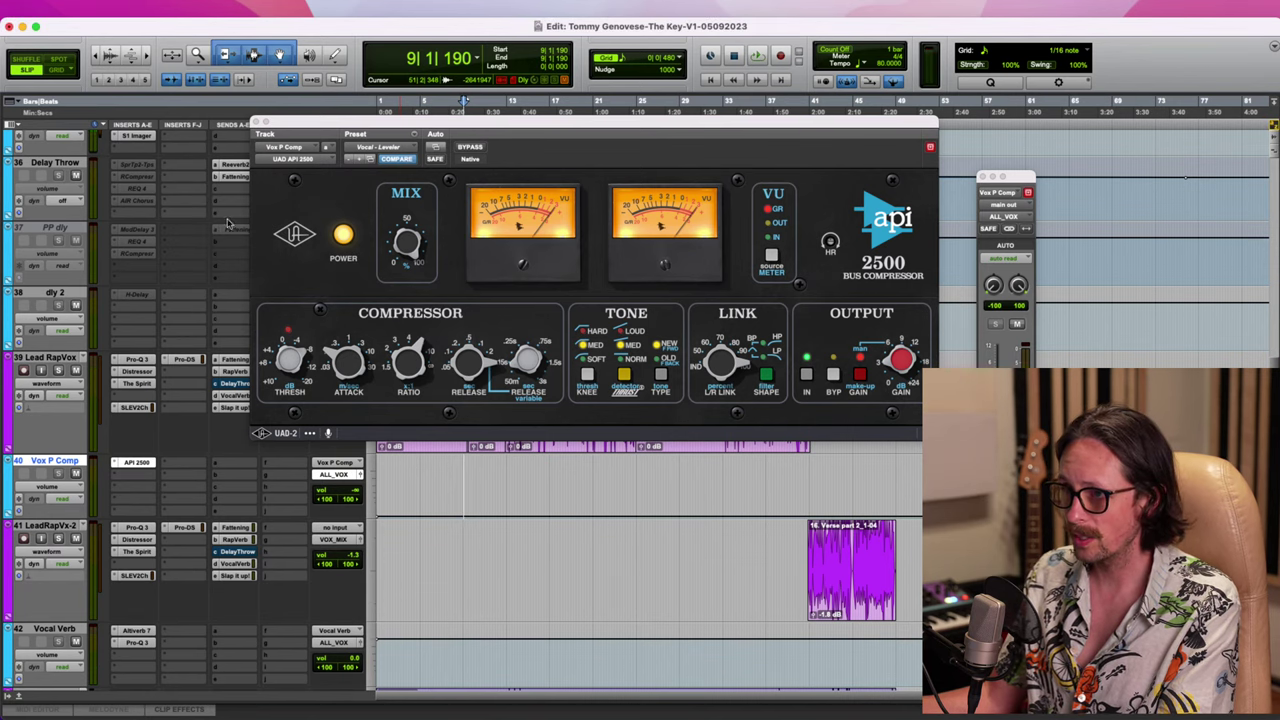
pyautogui.moveTo(308, 124); pyautogui.dragTo(576, 88)
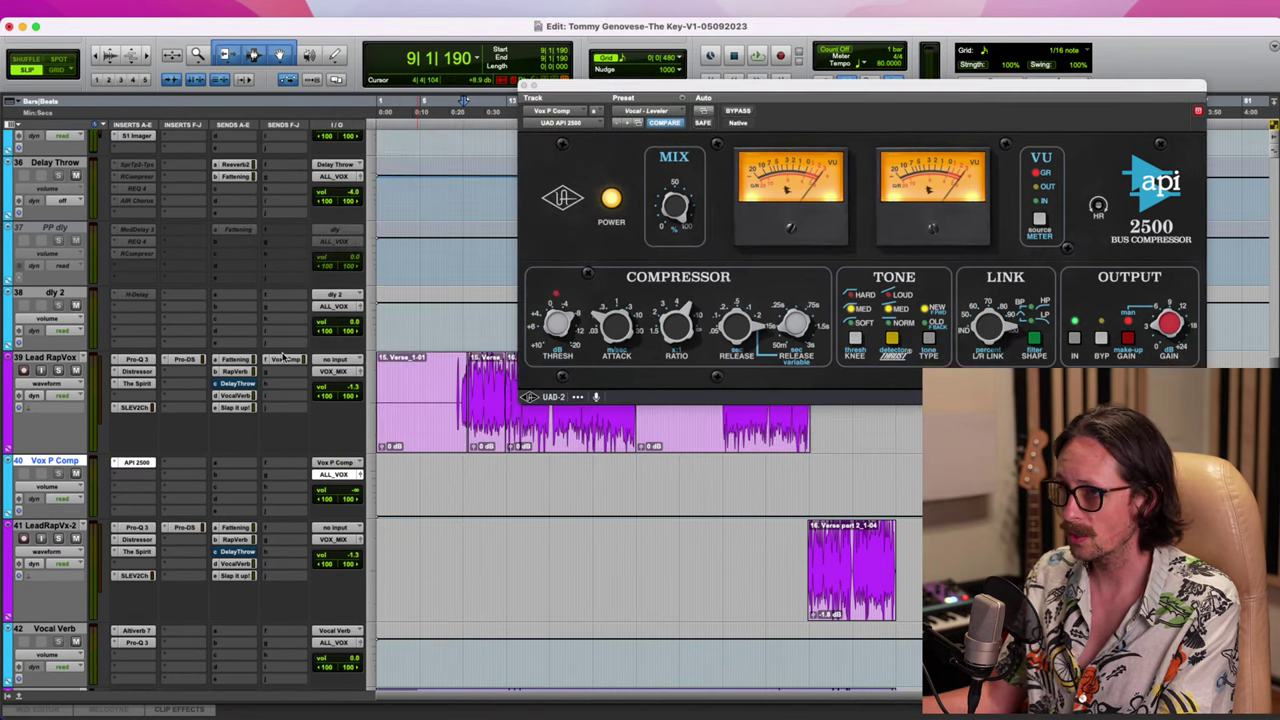
pyautogui.click(285, 358)
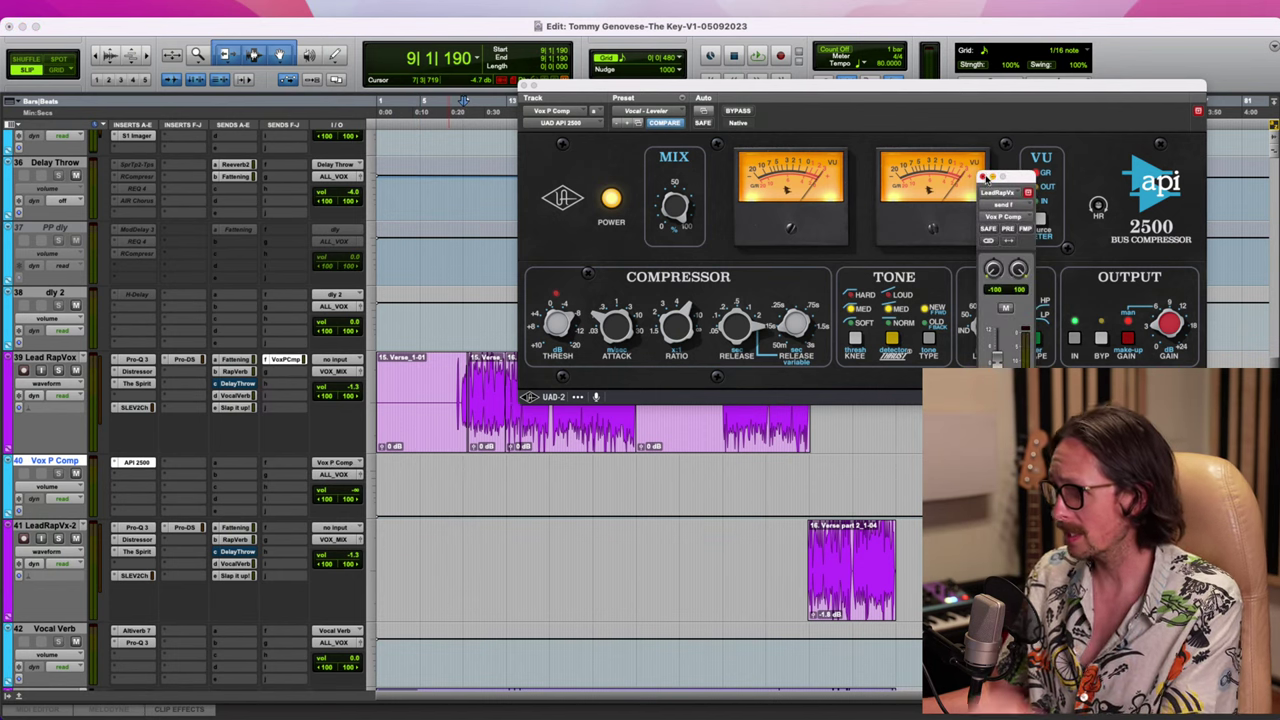
pyautogui.click(983, 177)
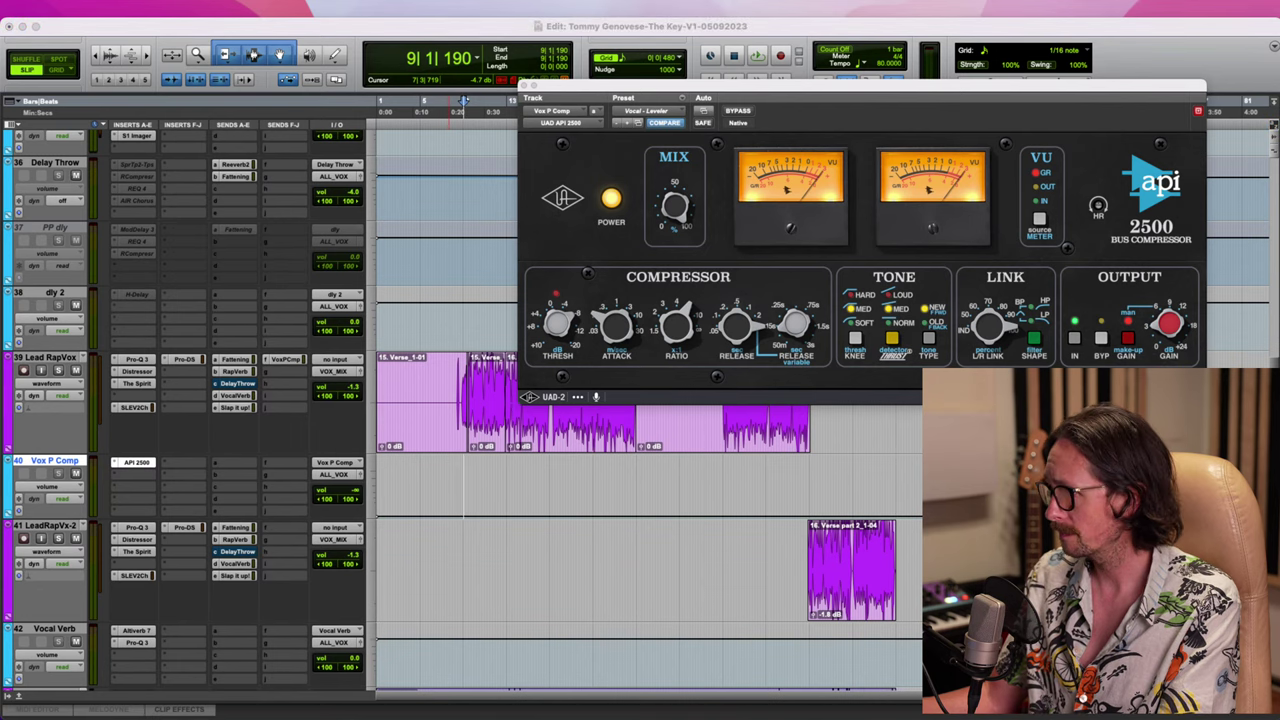
# Play the verse and raise the Vox P Comp volume to -4.6 dB to blend in the compressed vocal
pyautogui.click(963, 28)
pyautogui.press('space')
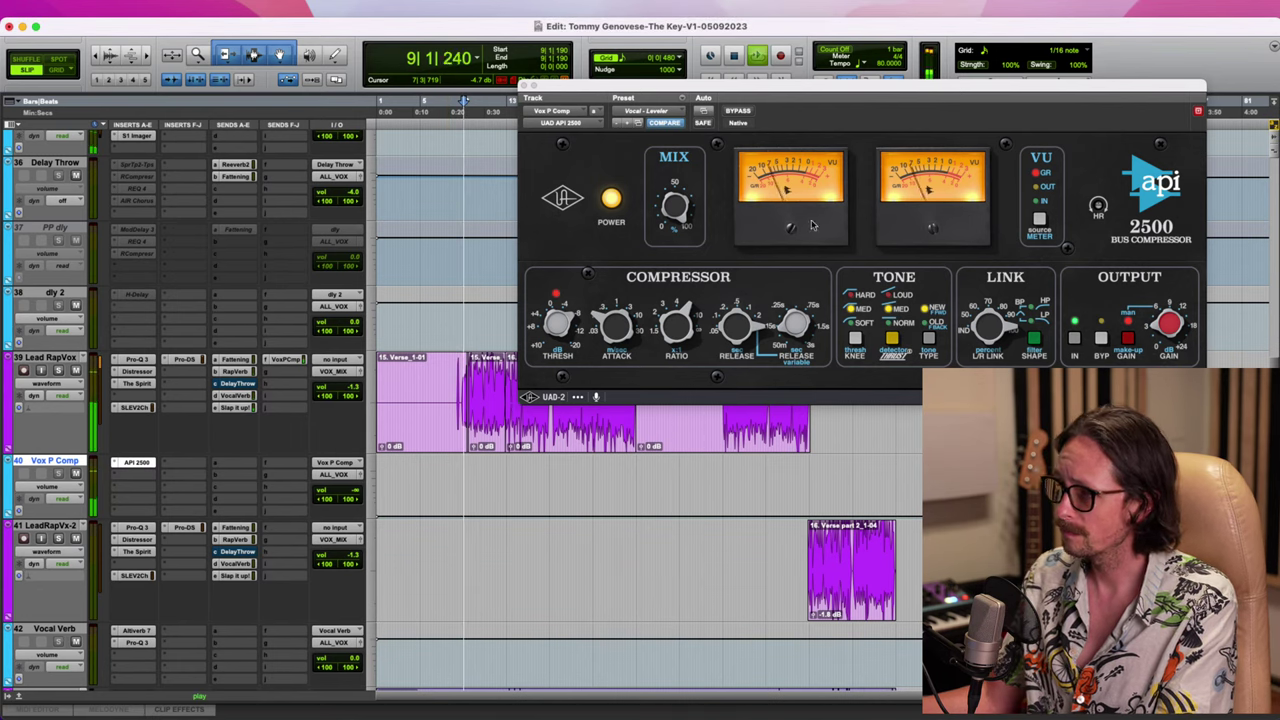
pyautogui.click(802, 94)
pyautogui.moveTo(802, 94); pyautogui.dragTo(629, 77)
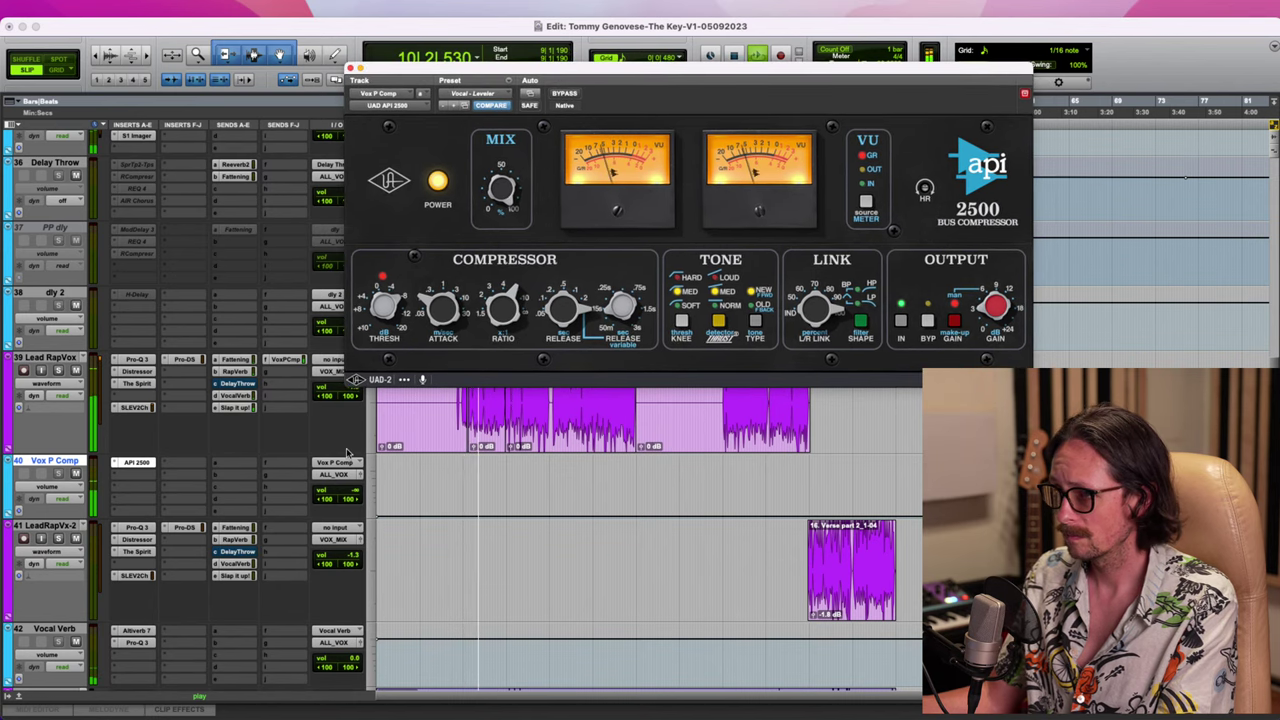
pyautogui.moveTo(350, 497); pyautogui.dragTo(353, 458)
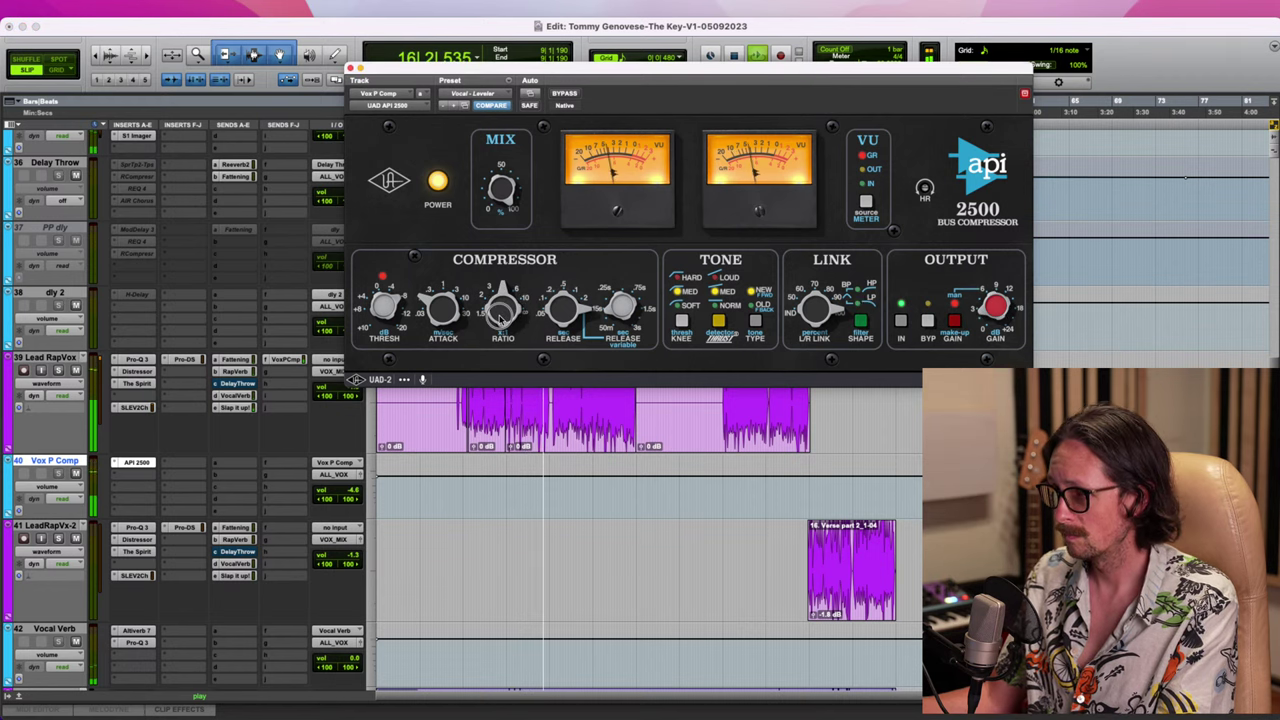
# Compare 4:1 and 6:1 ratios on the API 2500 and audition the verse with Vox P Comp muted and unmuted
pyautogui.moveTo(455, 312); pyautogui.dragTo(452, 357)
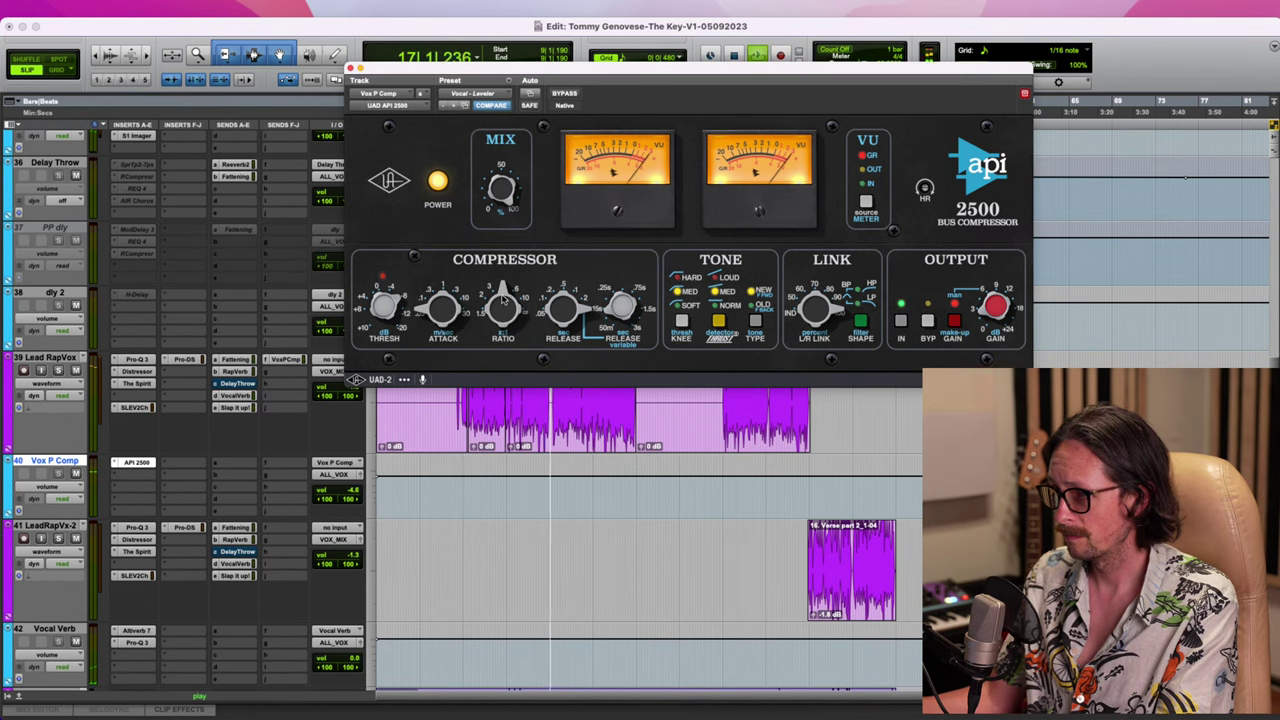
pyautogui.moveTo(503, 303); pyautogui.dragTo(505, 278)
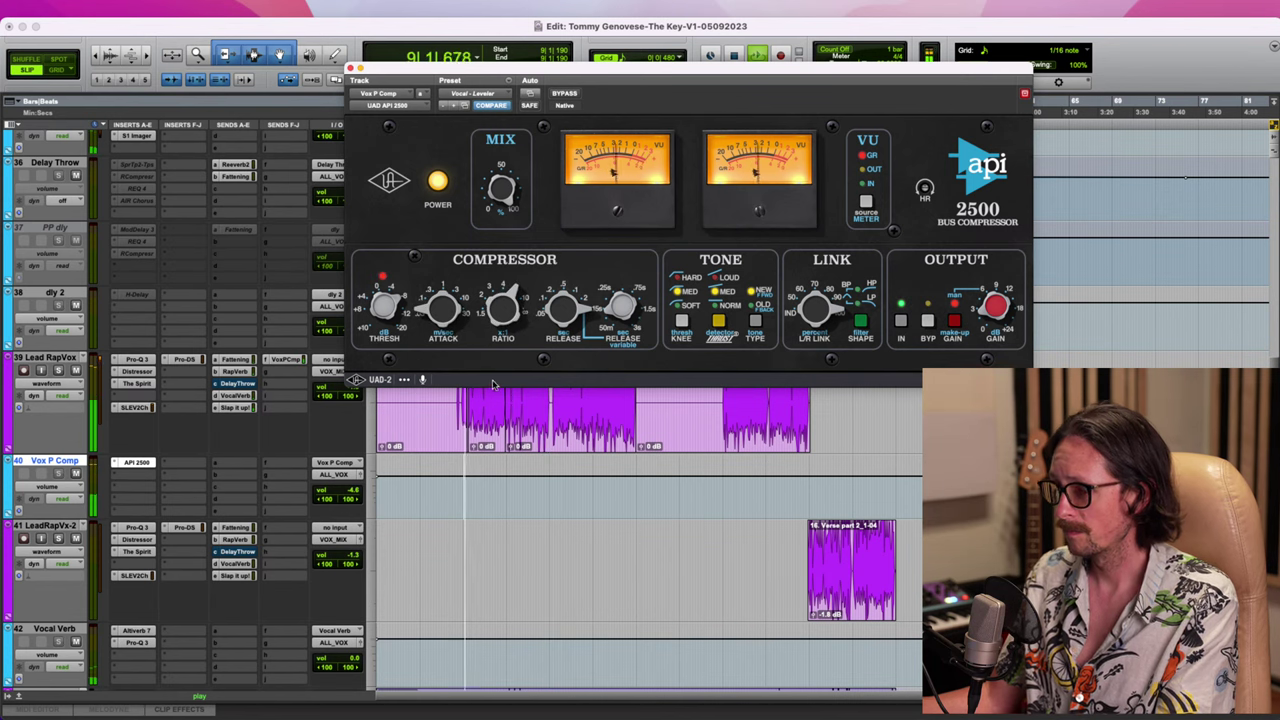
pyautogui.click(76, 473)
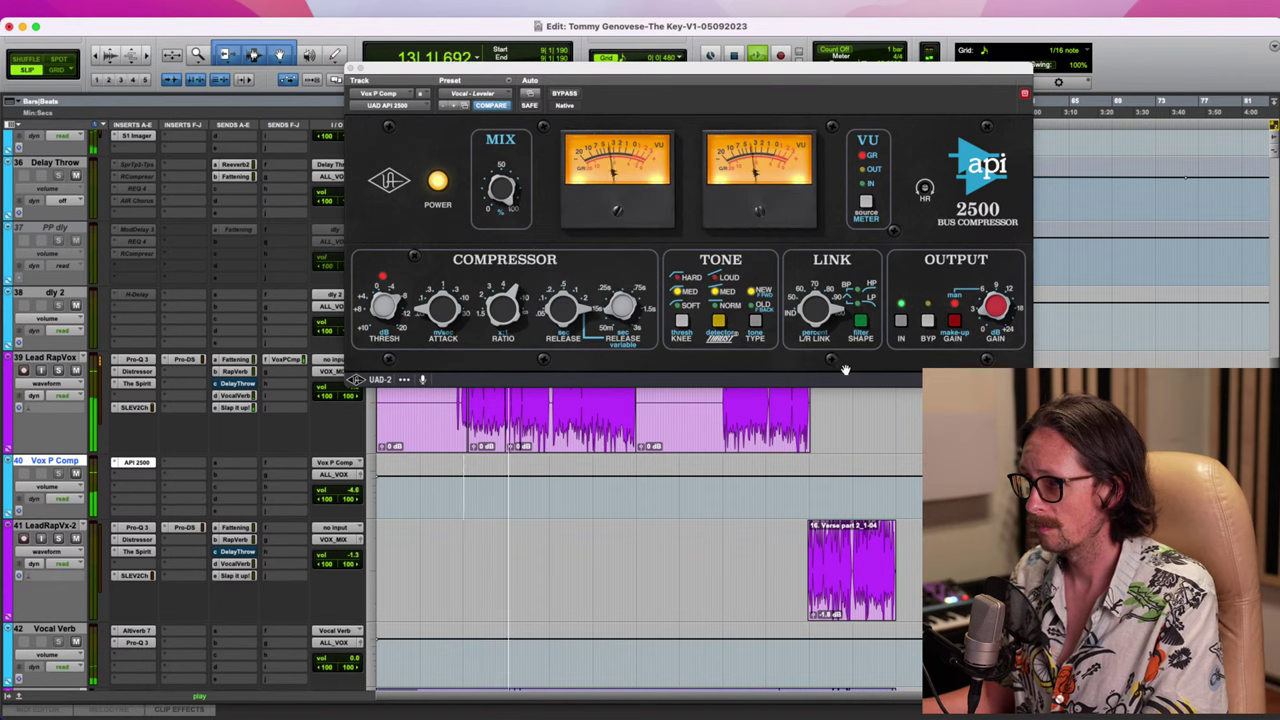
pyautogui.press('space')
# Set Lead RapVox's send F to Vox P Comp to pre-fader
pyautogui.press('super+Tab')
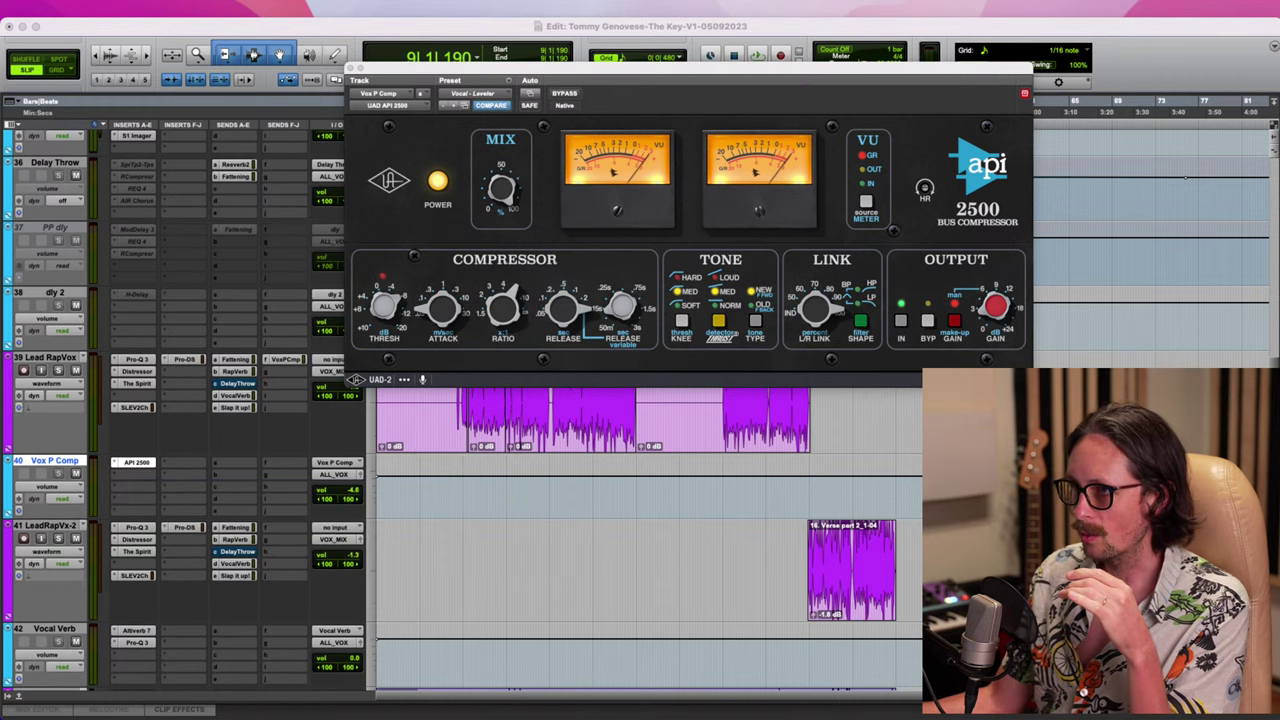
pyautogui.click(363, 25)
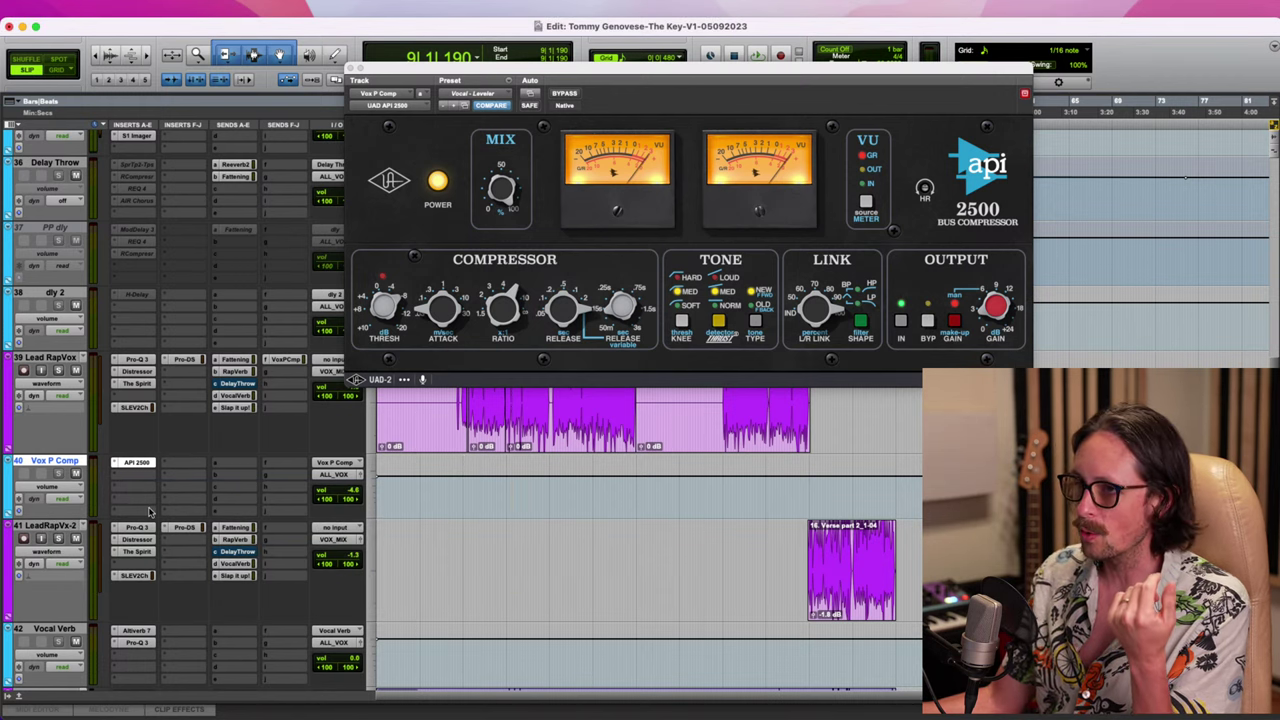
pyautogui.click(284, 360)
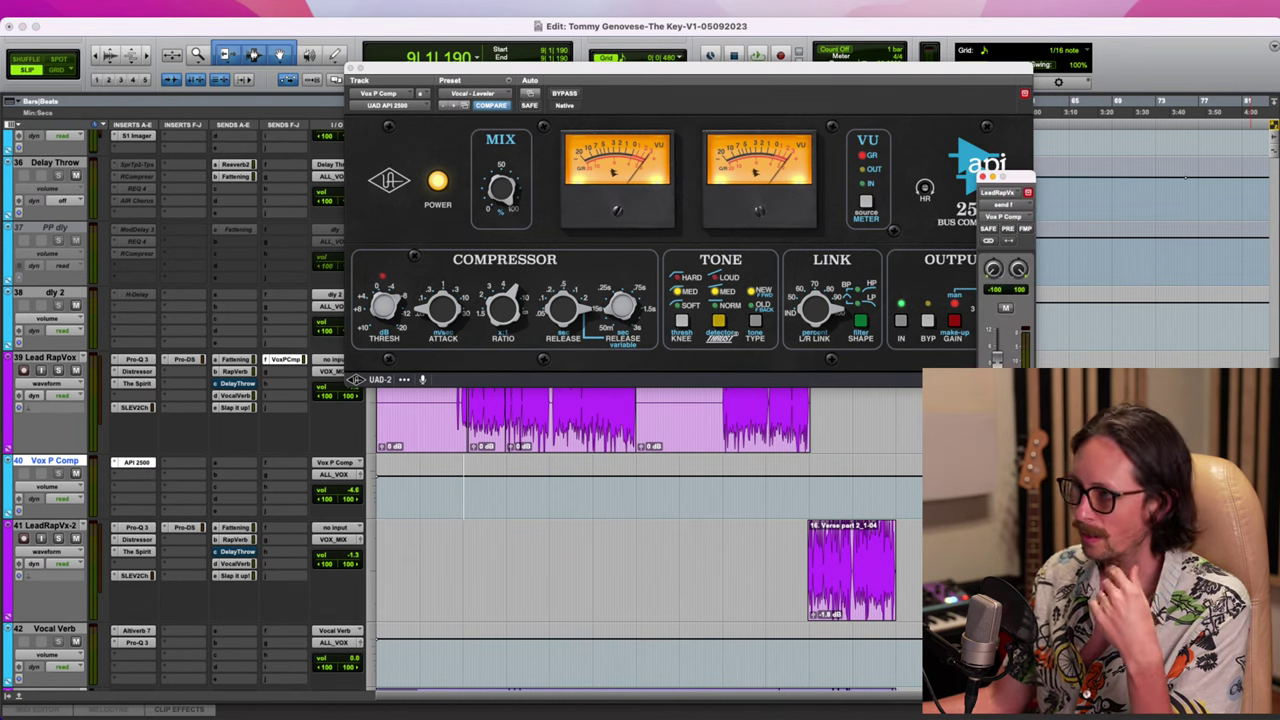
pyautogui.click(1008, 229)
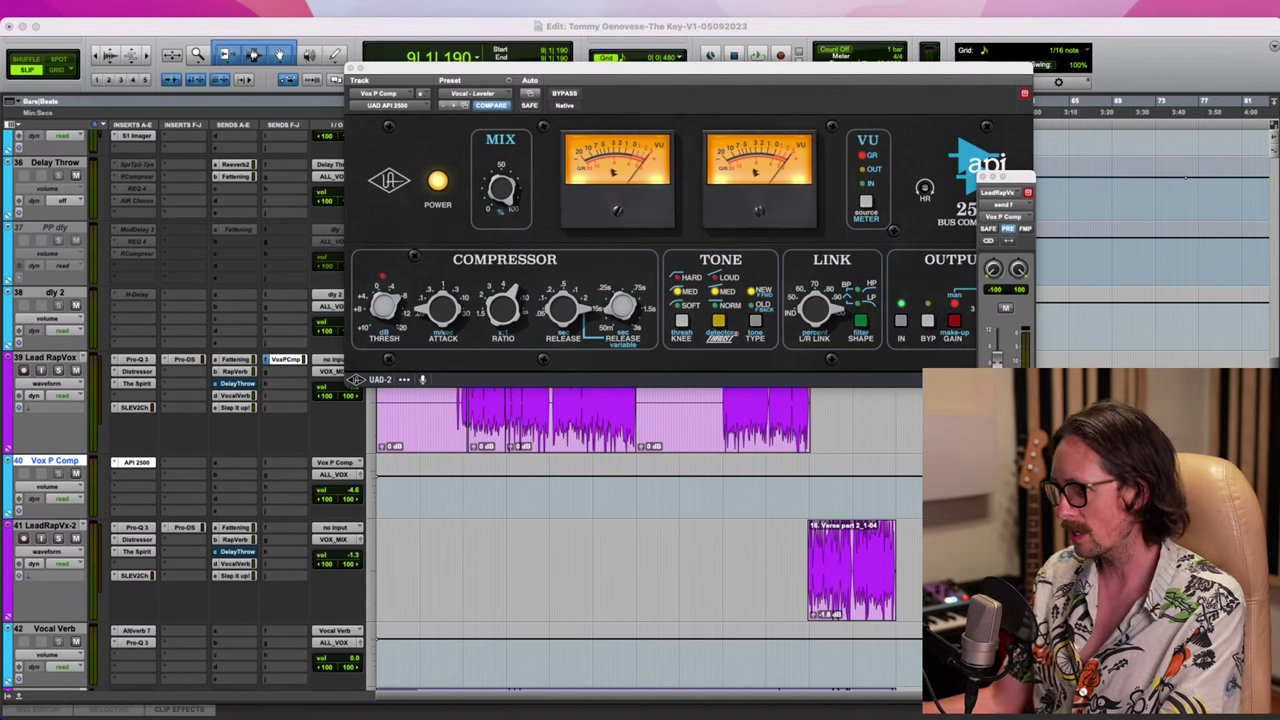
# Solo Vox P Comp during playback and set the API 2500's thrust detector to LOUD
pyautogui.click(463, 490)
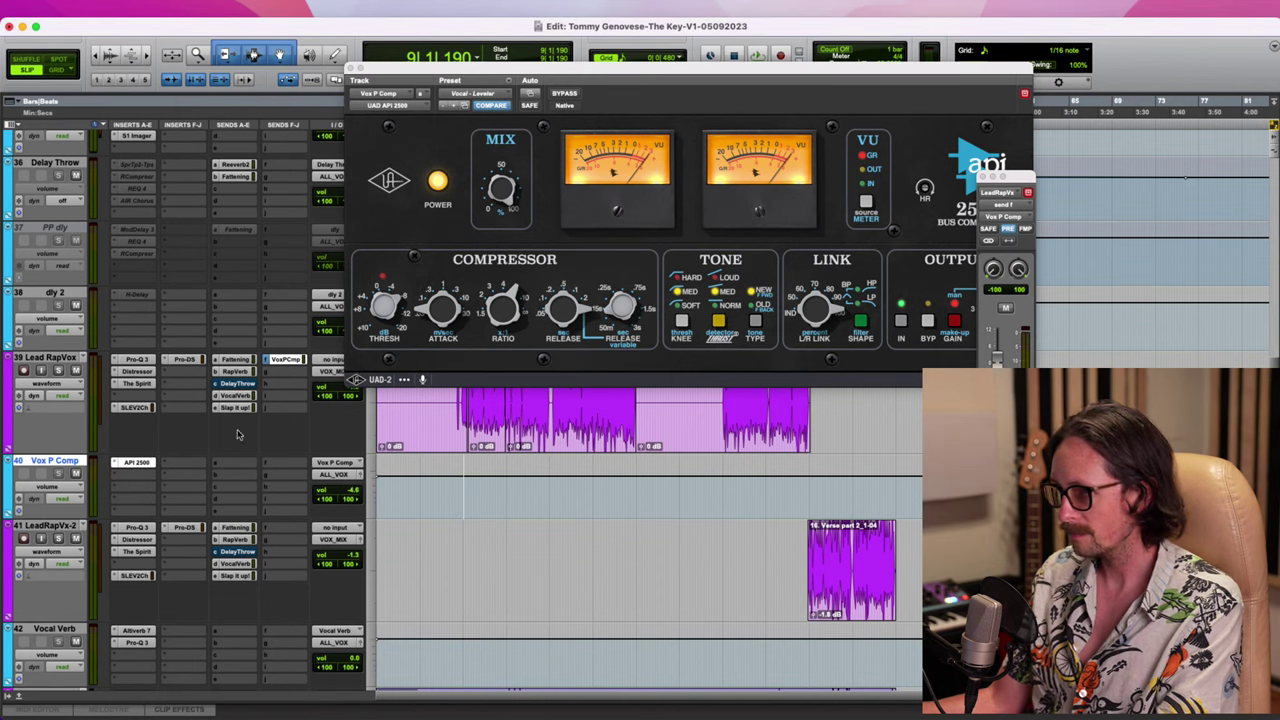
pyautogui.press('space')
pyautogui.click(58, 472)
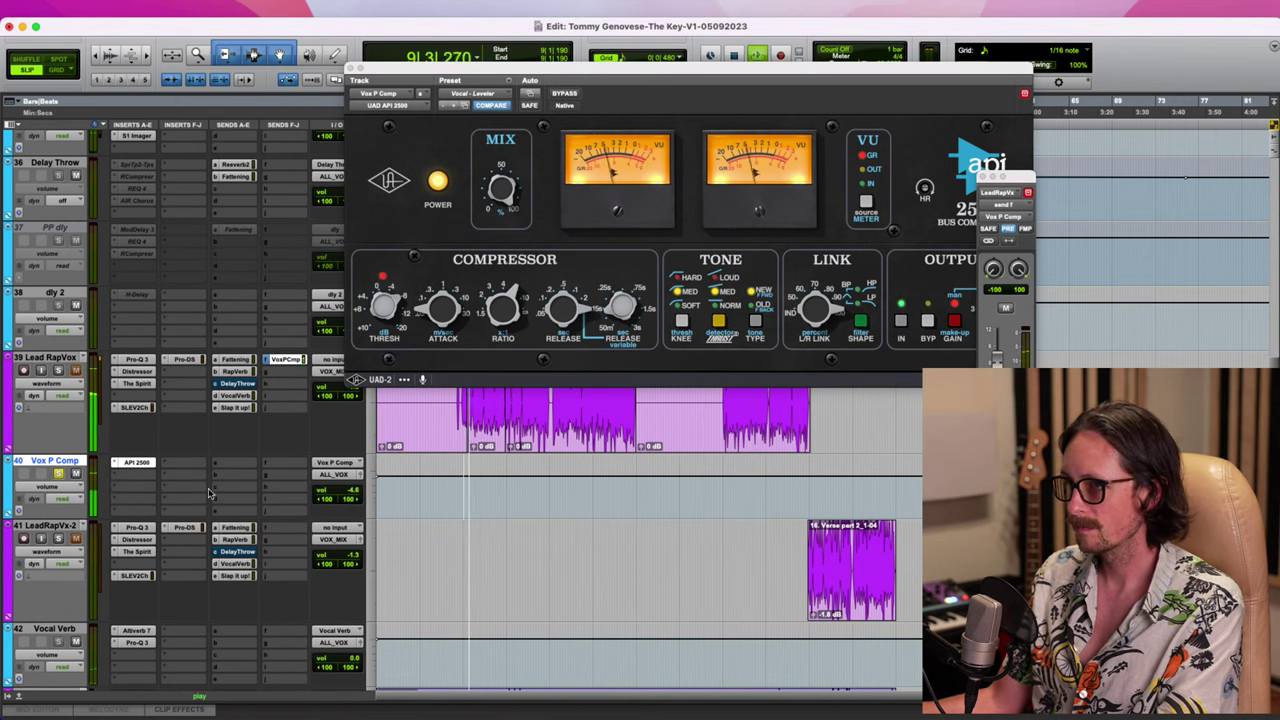
pyautogui.click(720, 323)
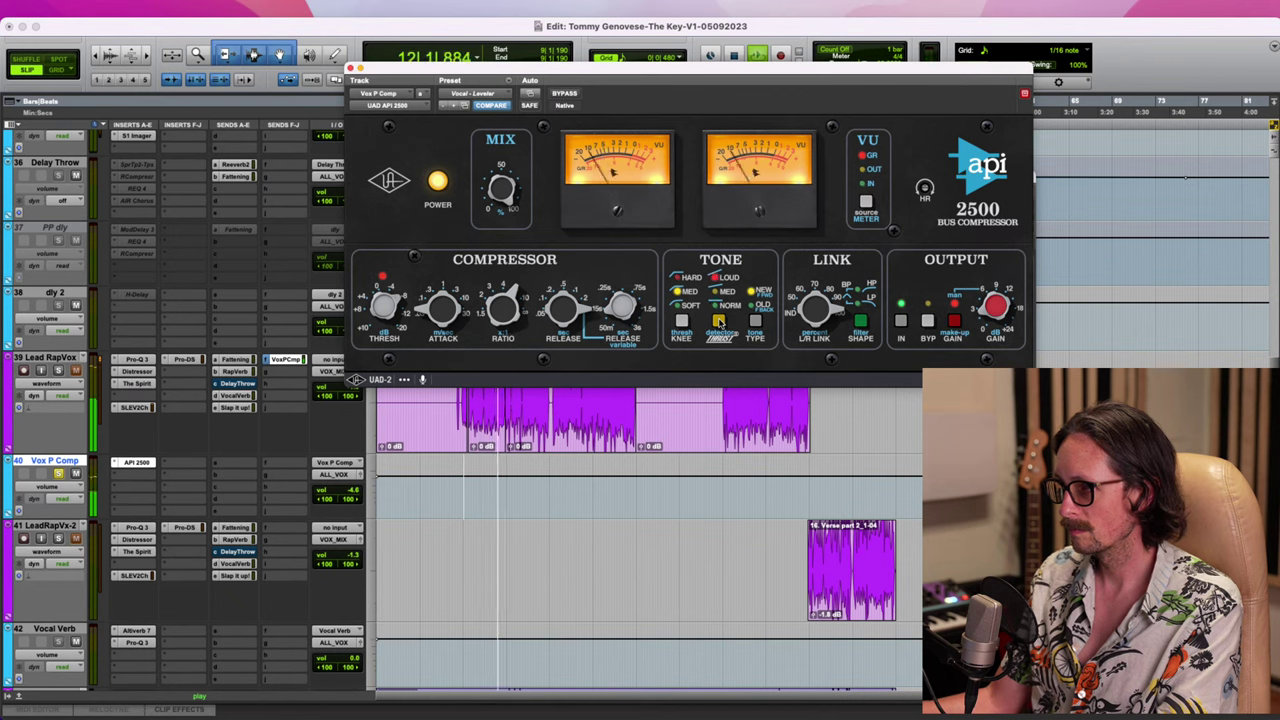
pyautogui.click(756, 320)
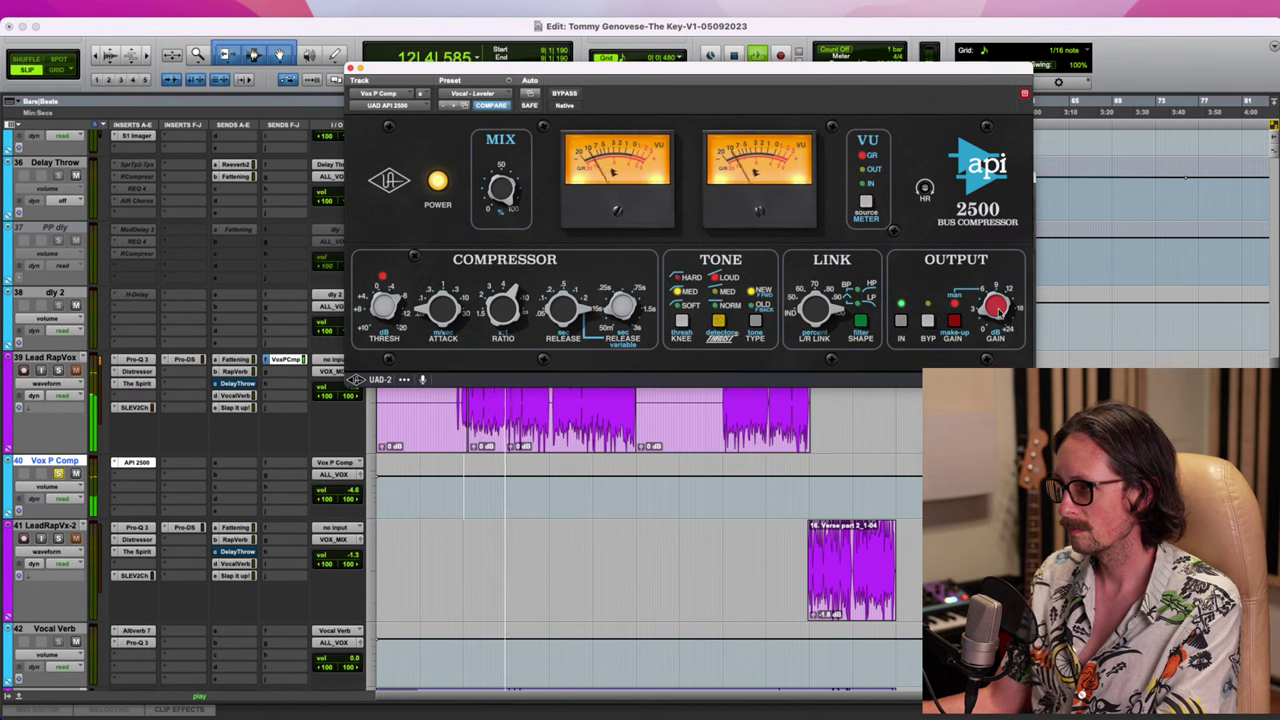
# Fine-tune the API 2500's output gain during playback and stop the transport
pyautogui.moveTo(994, 306); pyautogui.dragTo(993, 303)
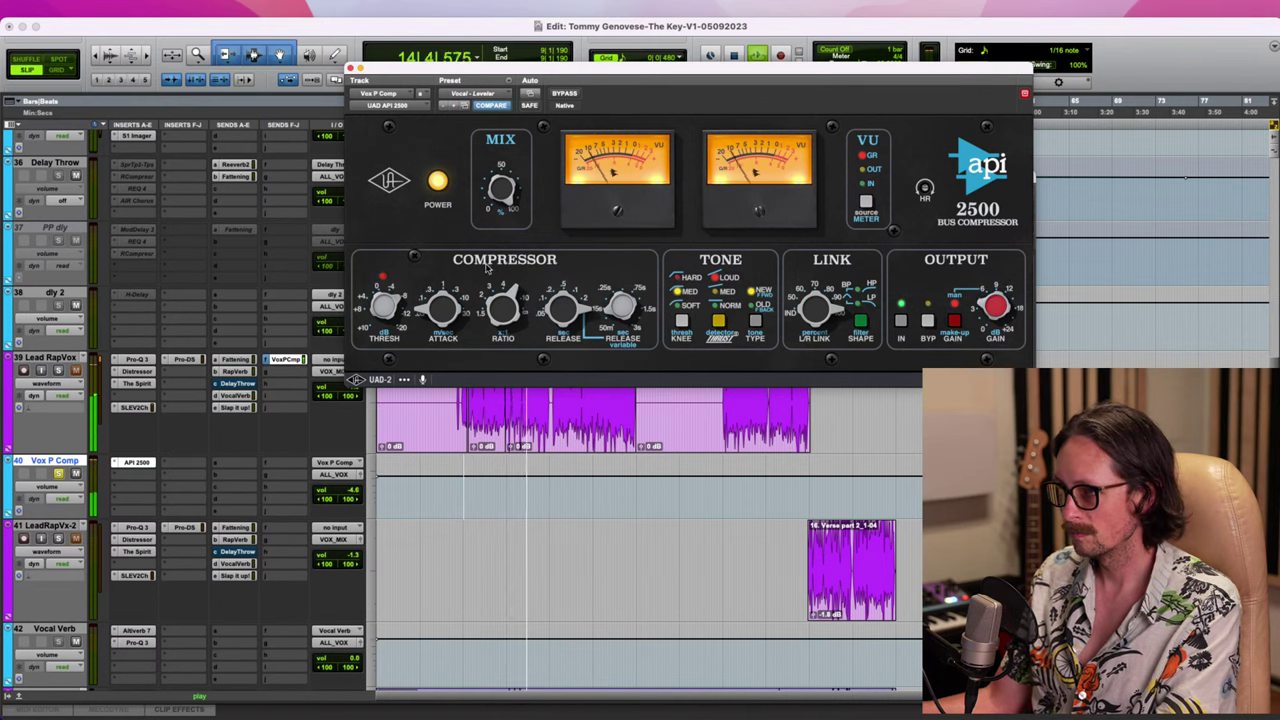
pyautogui.press('space')
pyautogui.press('super+Tab')
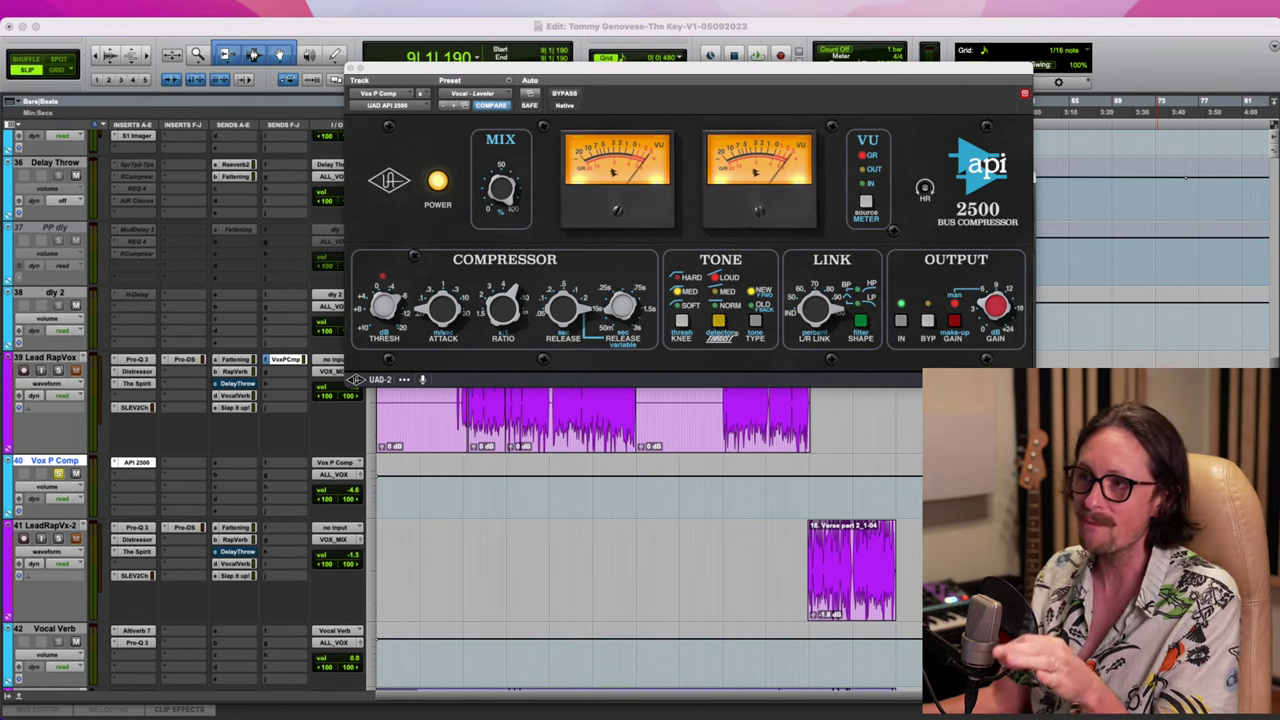
# Play the soloed Vox P Comp, audition neighbouring attack times on the API 2500, and settle on 1 ms
pyautogui.click(391, 32)
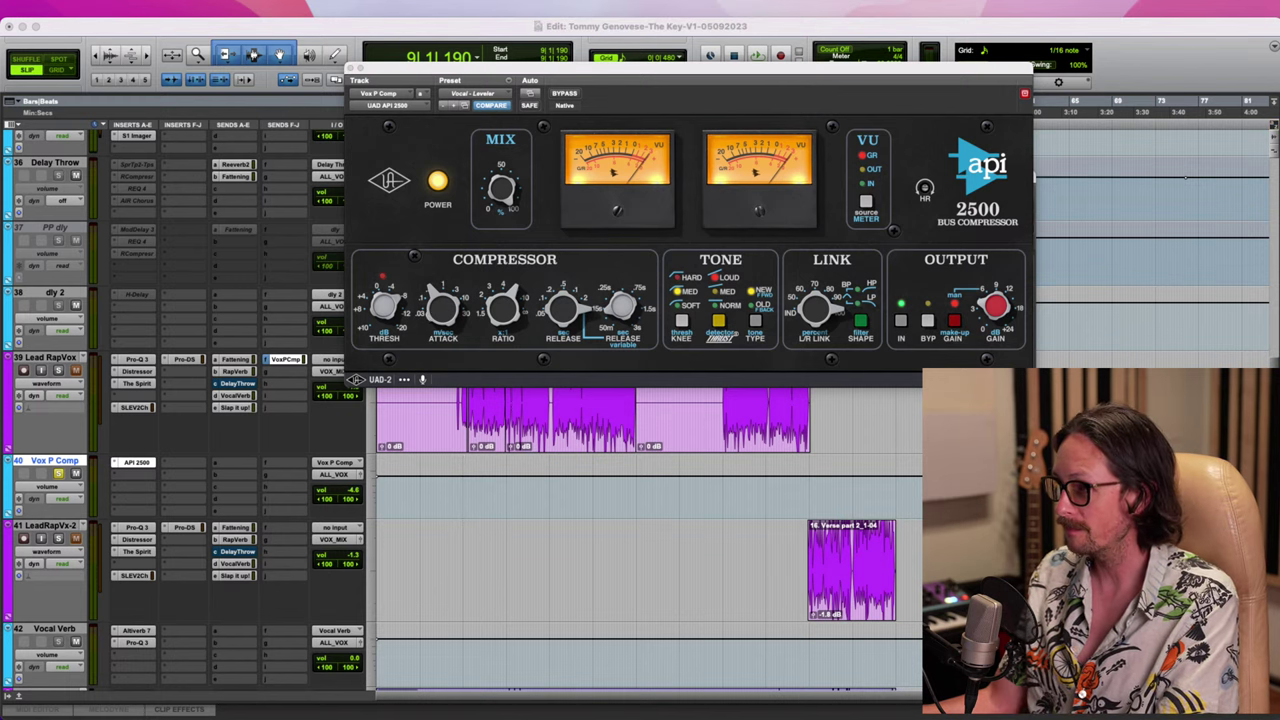
pyautogui.press('space')
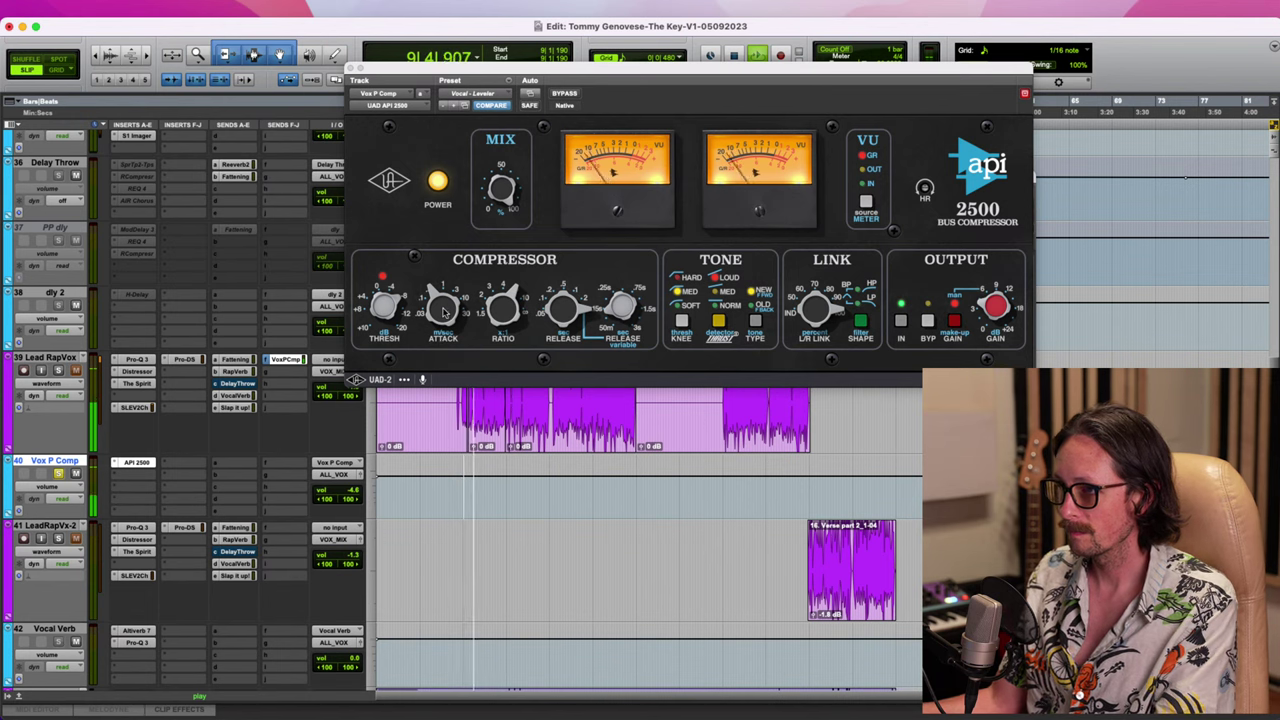
pyautogui.moveTo(445, 312); pyautogui.dragTo(446, 304)
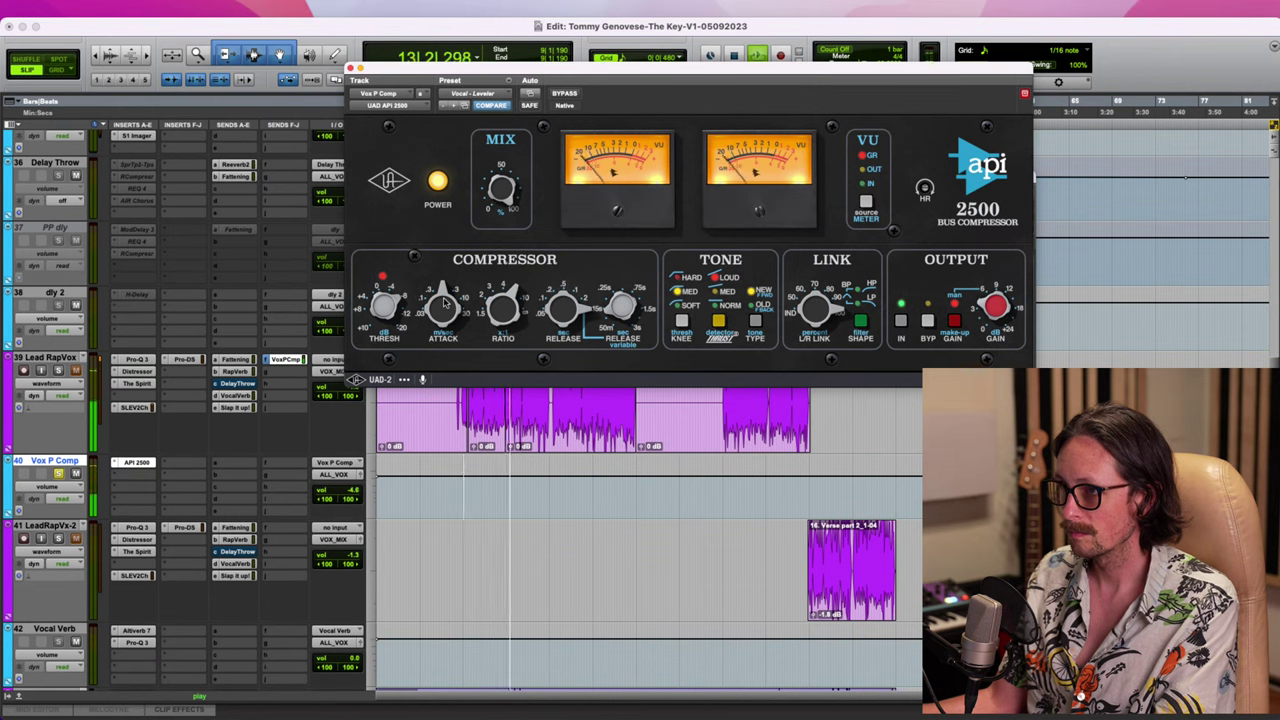
pyautogui.moveTo(442, 301); pyautogui.dragTo(449, 291)
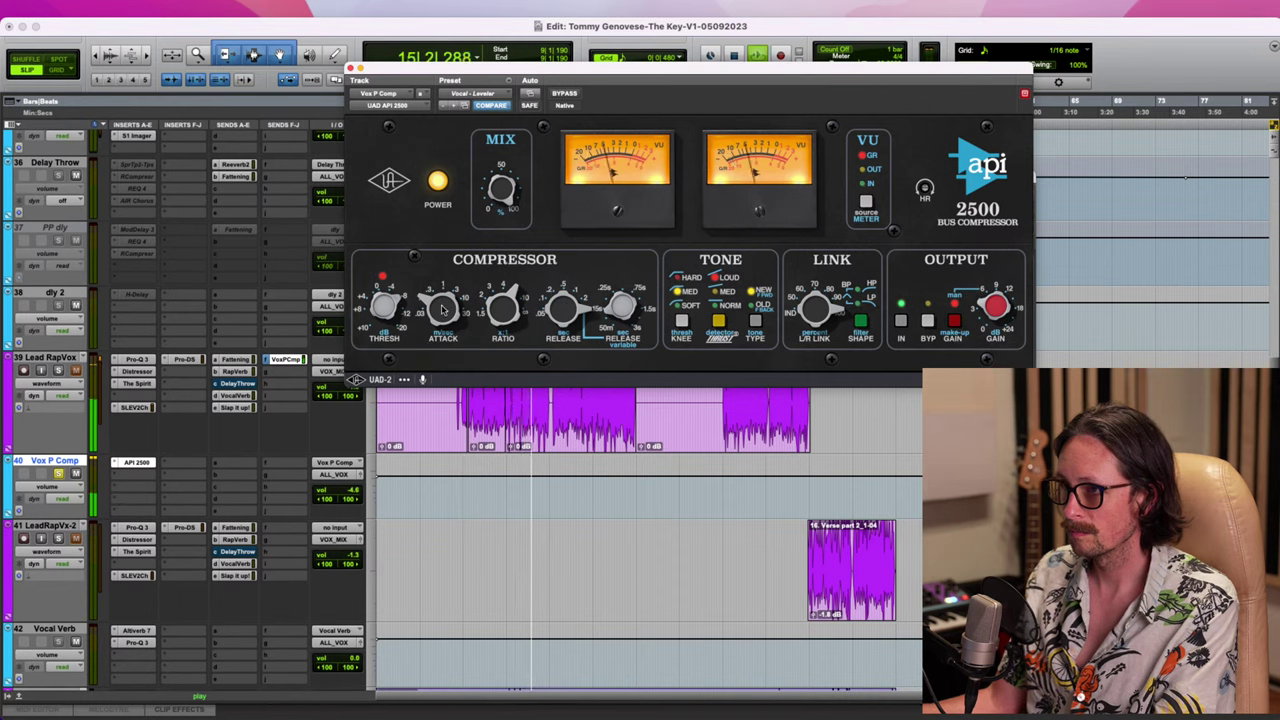
pyautogui.moveTo(443, 310); pyautogui.dragTo(442, 297)
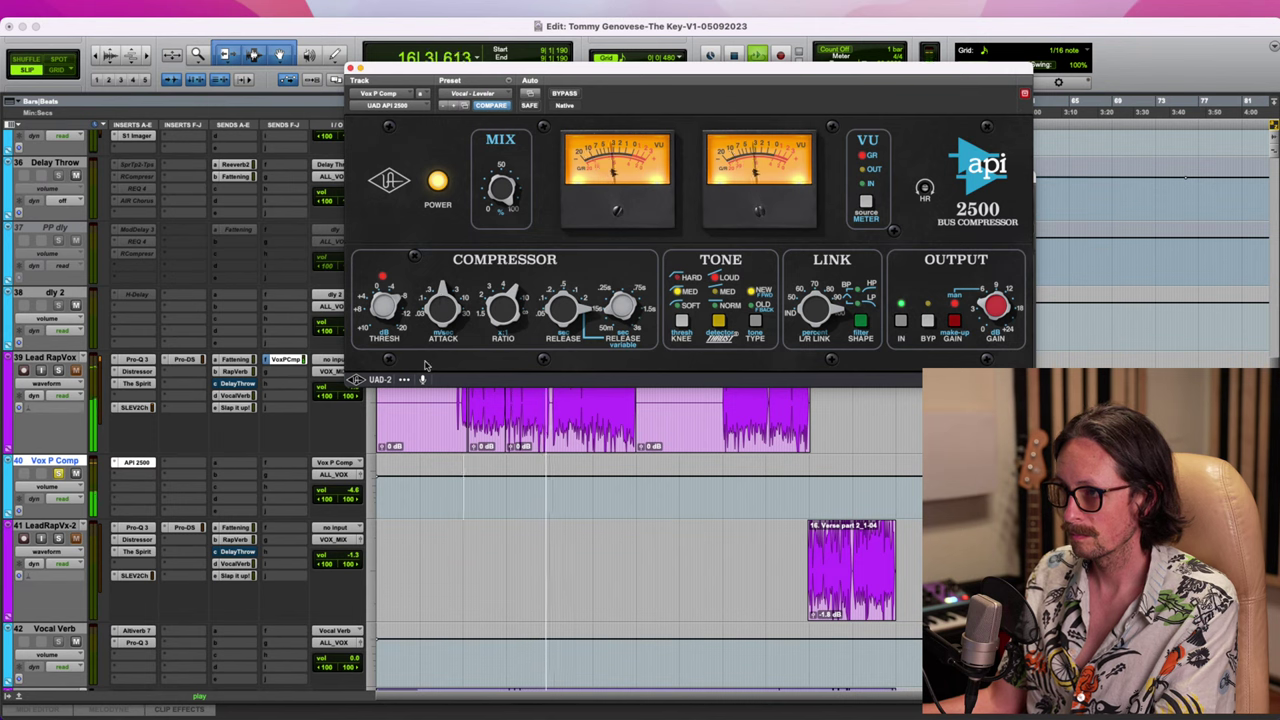
pyautogui.press('space')
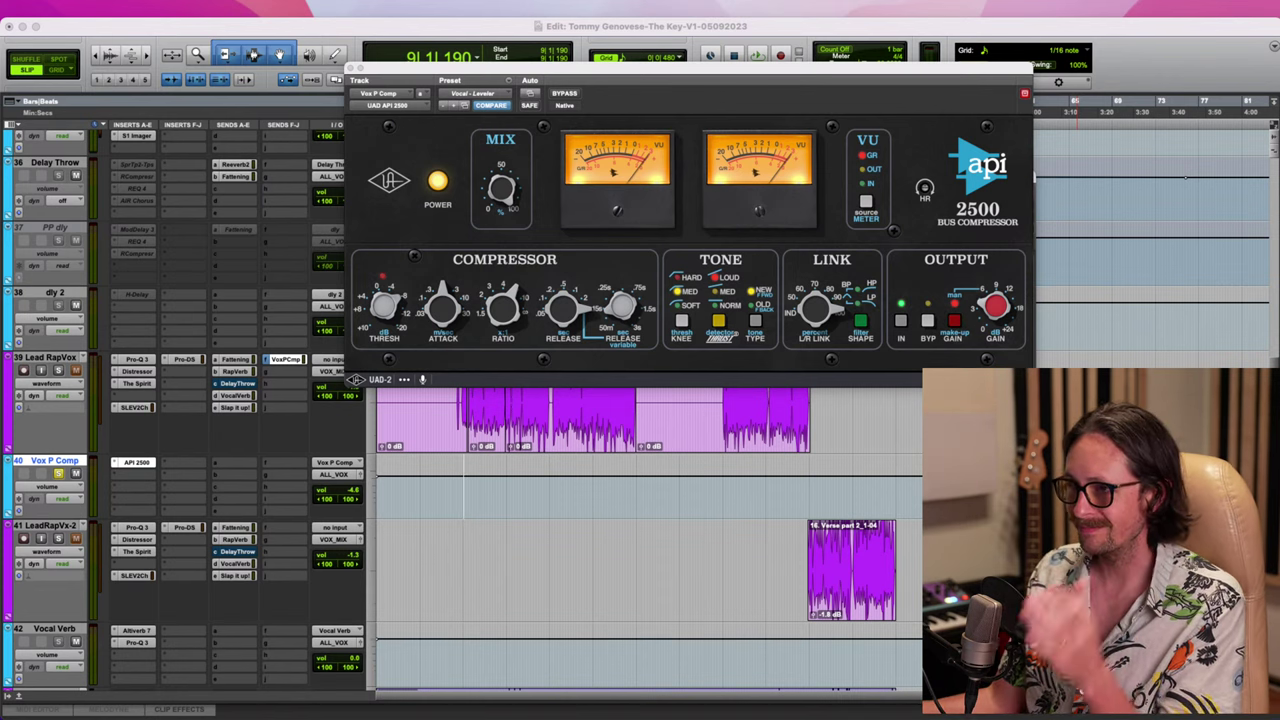
# Restart playback, set the API 2500's ratio to 4:1 and adjust its release time
pyautogui.click(466, 350)
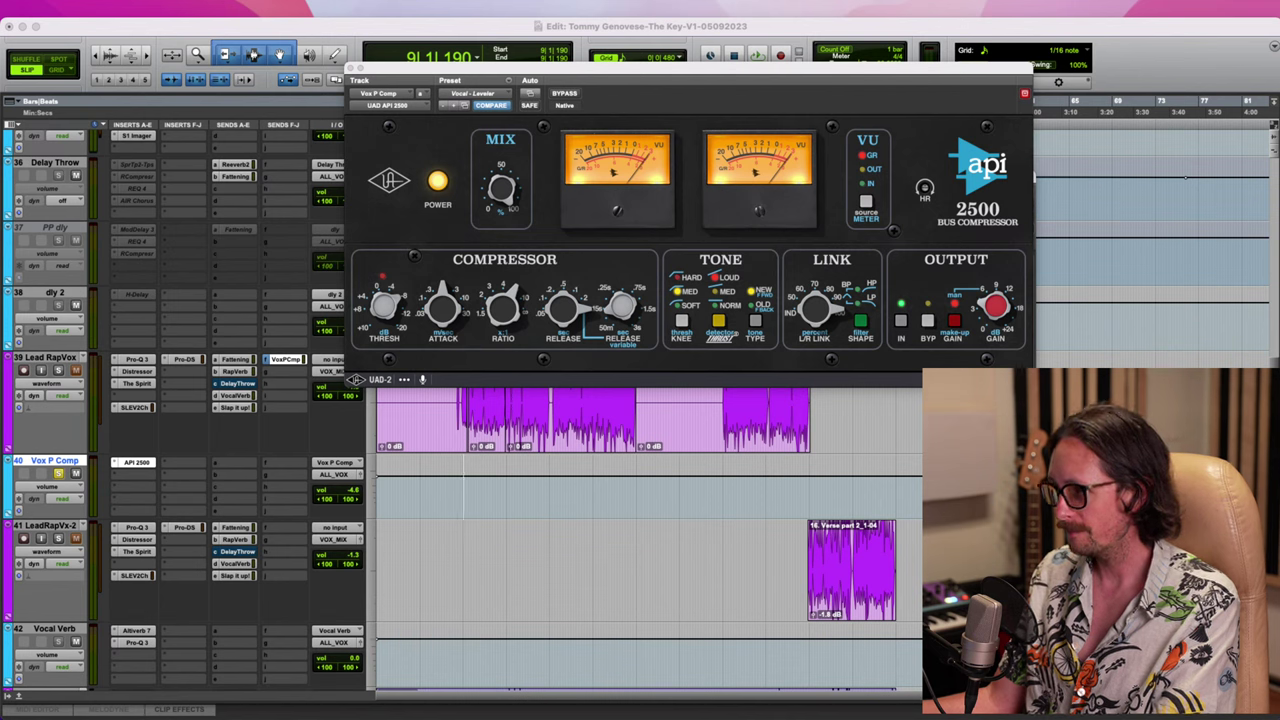
pyautogui.click(989, 24)
pyautogui.press('space')
pyautogui.click(504, 316)
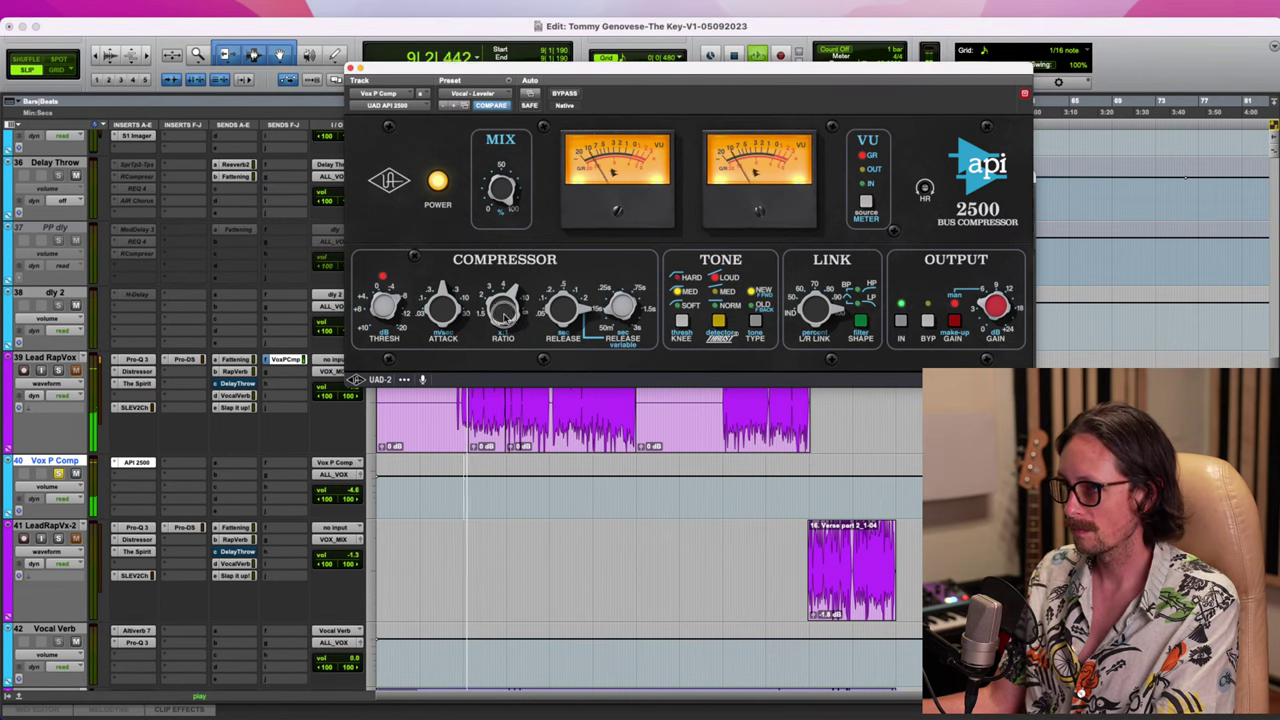
pyautogui.moveTo(504, 317); pyautogui.dragTo(505, 327)
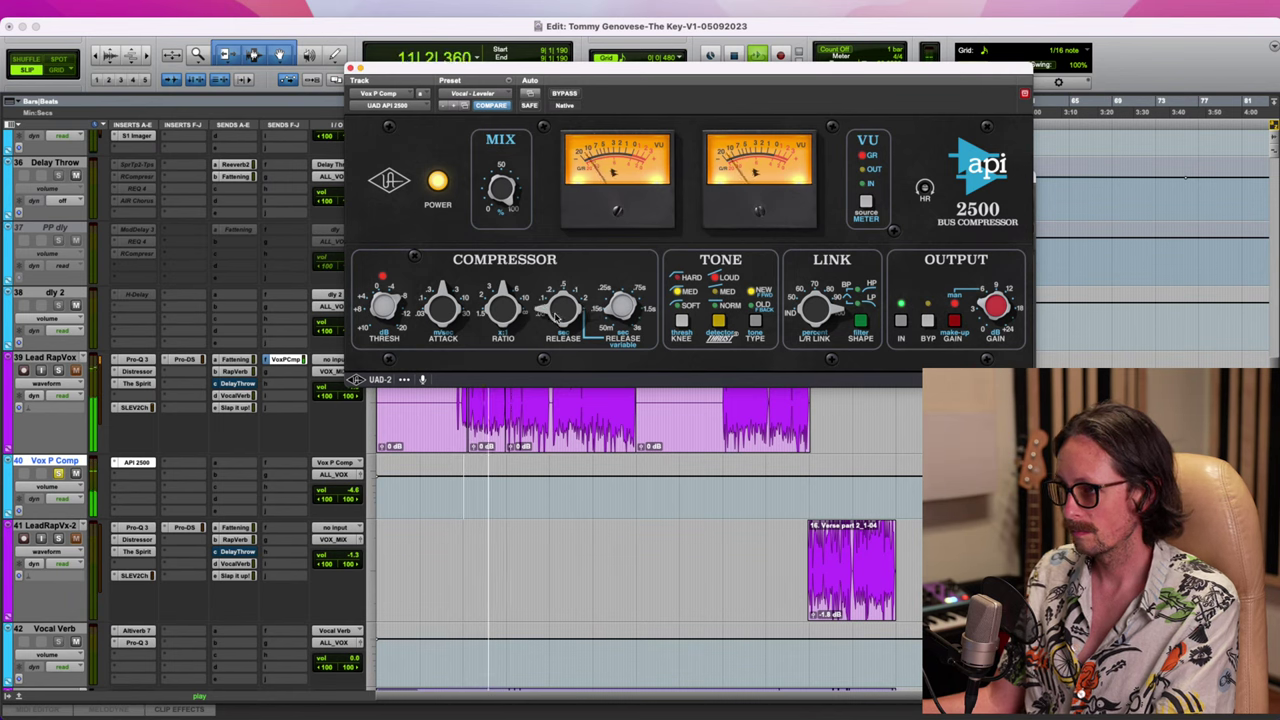
pyautogui.moveTo(556, 317); pyautogui.dragTo(565, 302)
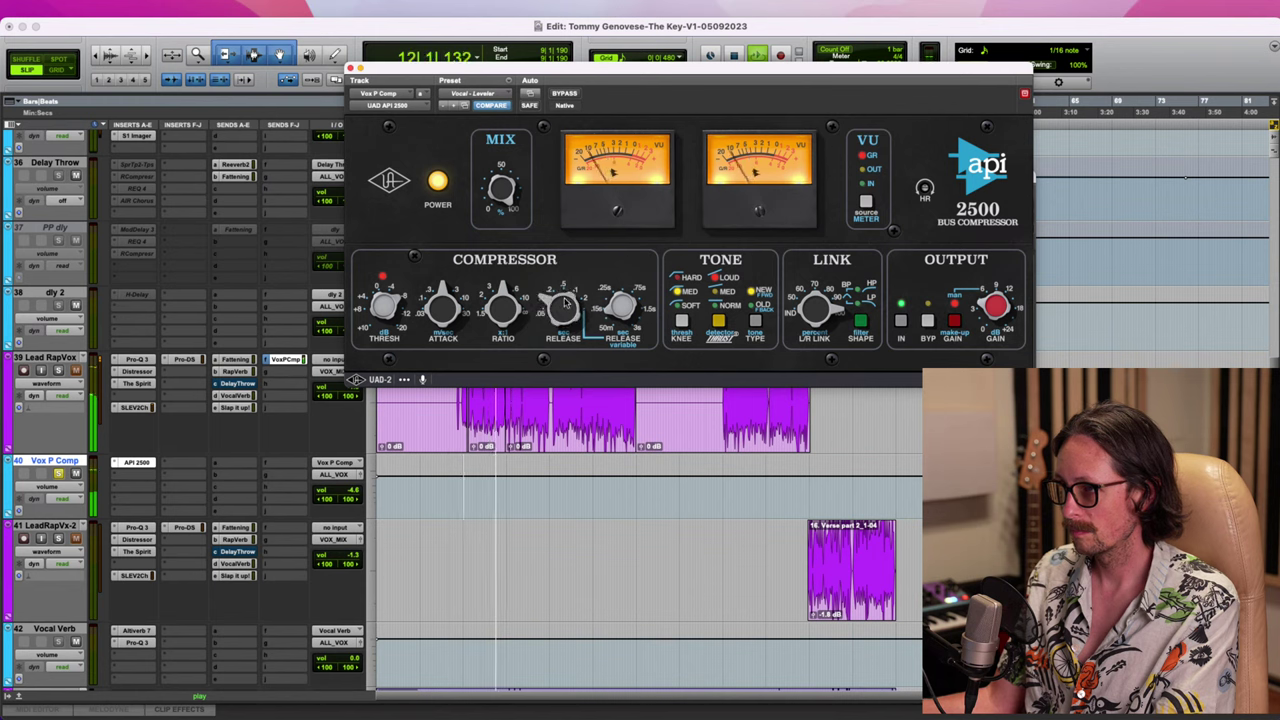
# Compare the API 2500's HARD and MED thresh knees, set the knee to SOFT, and stop playback
pyautogui.click(682, 322)
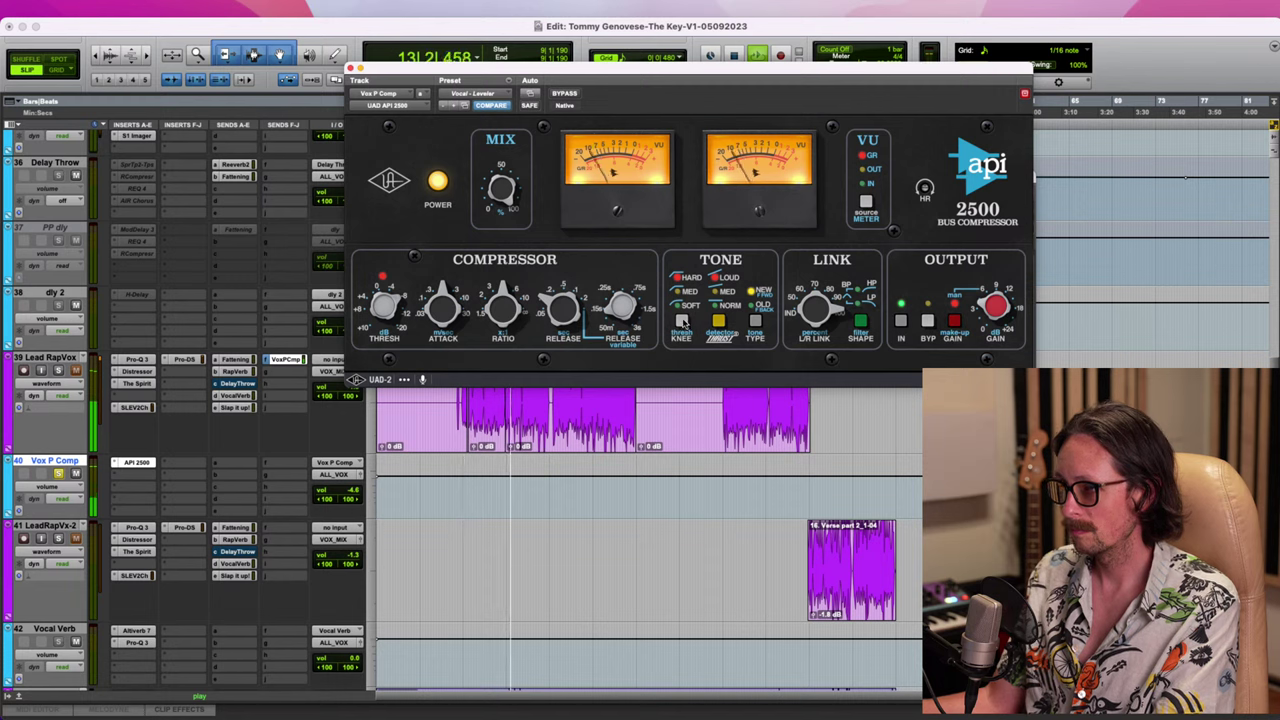
pyautogui.click(682, 322)
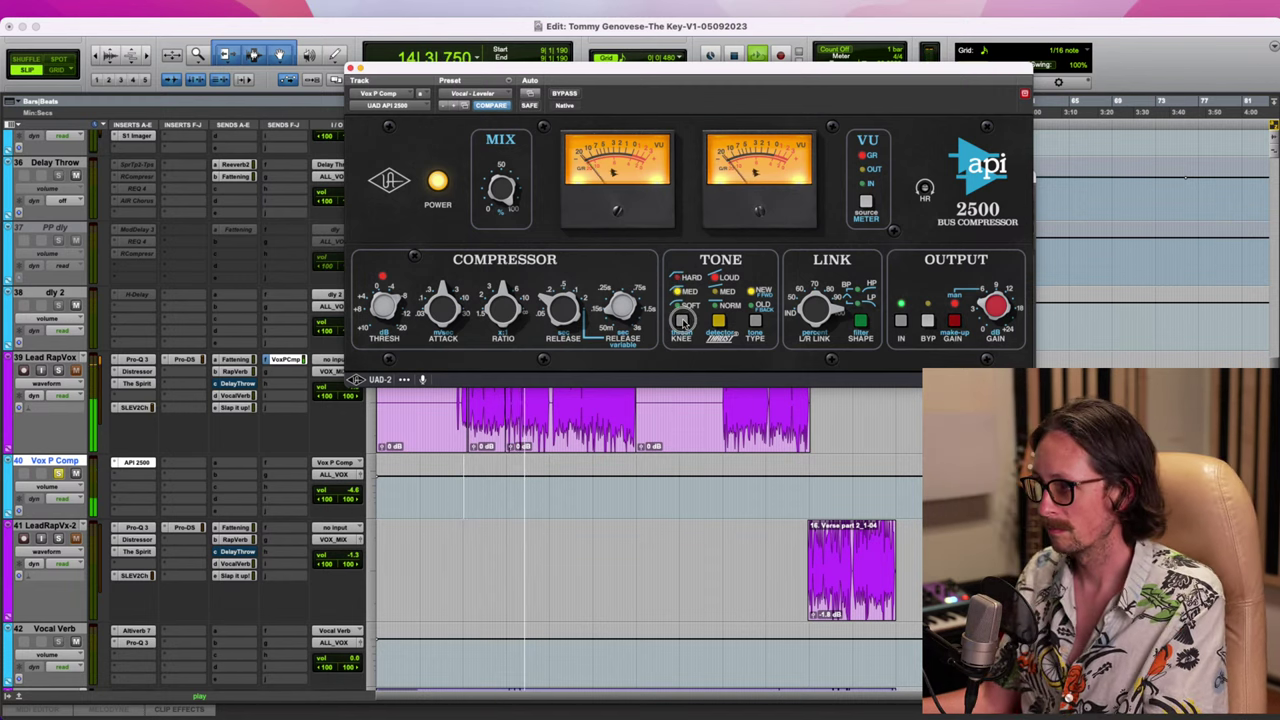
pyautogui.click(682, 322)
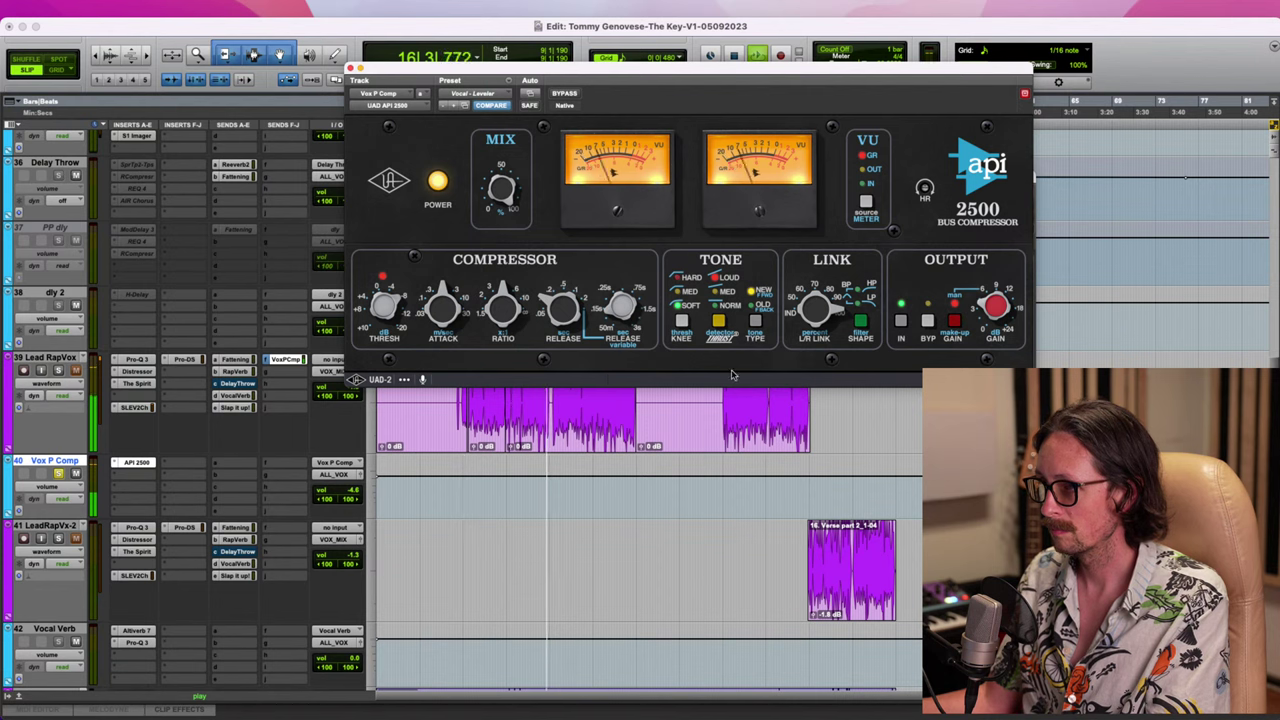
pyautogui.press('space')
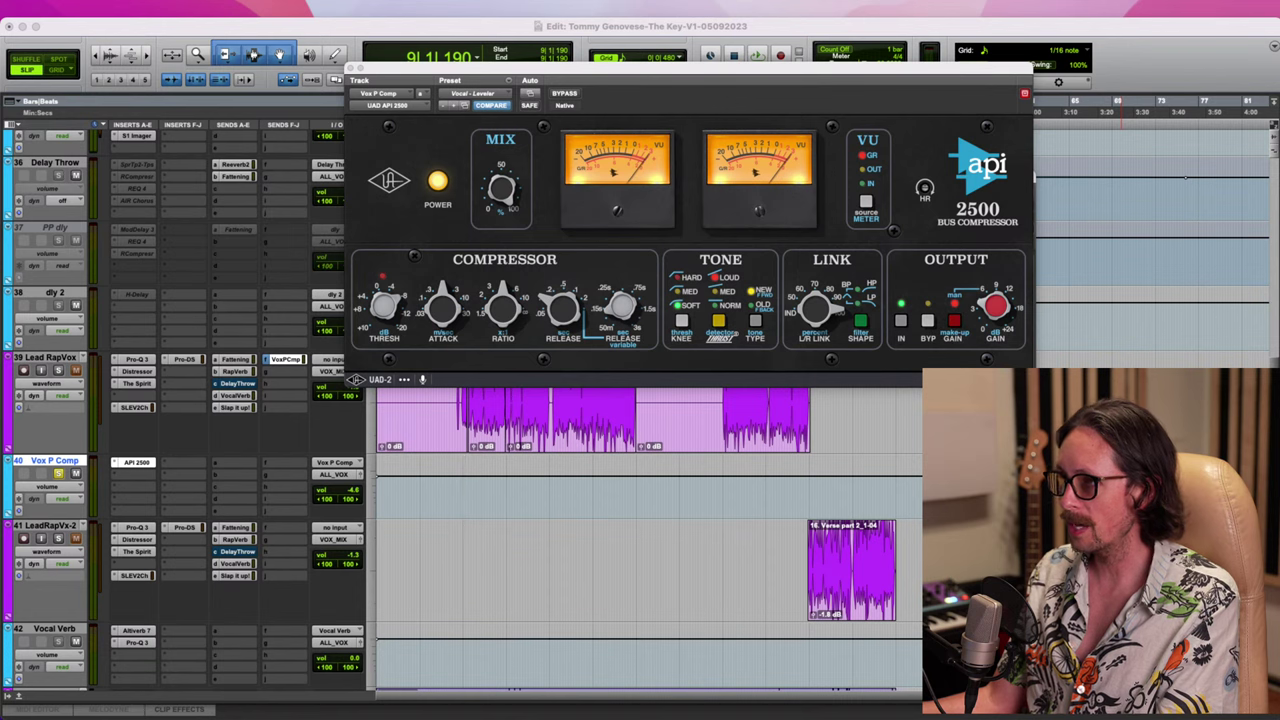
# Insert FabFilter Pro-DS (stereo) after the API 2500 on Vox P Comp and set its detection range to 2–3.454 kHz
pyautogui.click(444, 25)
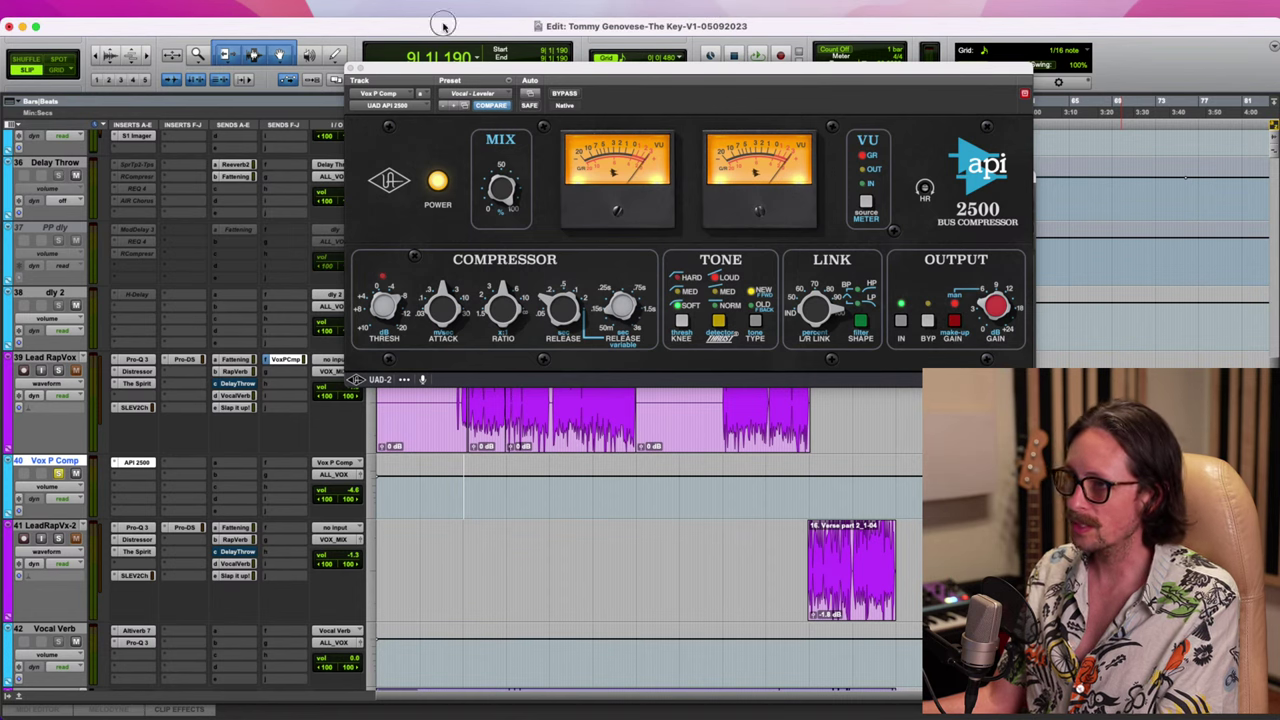
pyautogui.click(126, 479)
pyautogui.moveTo(193, 481)
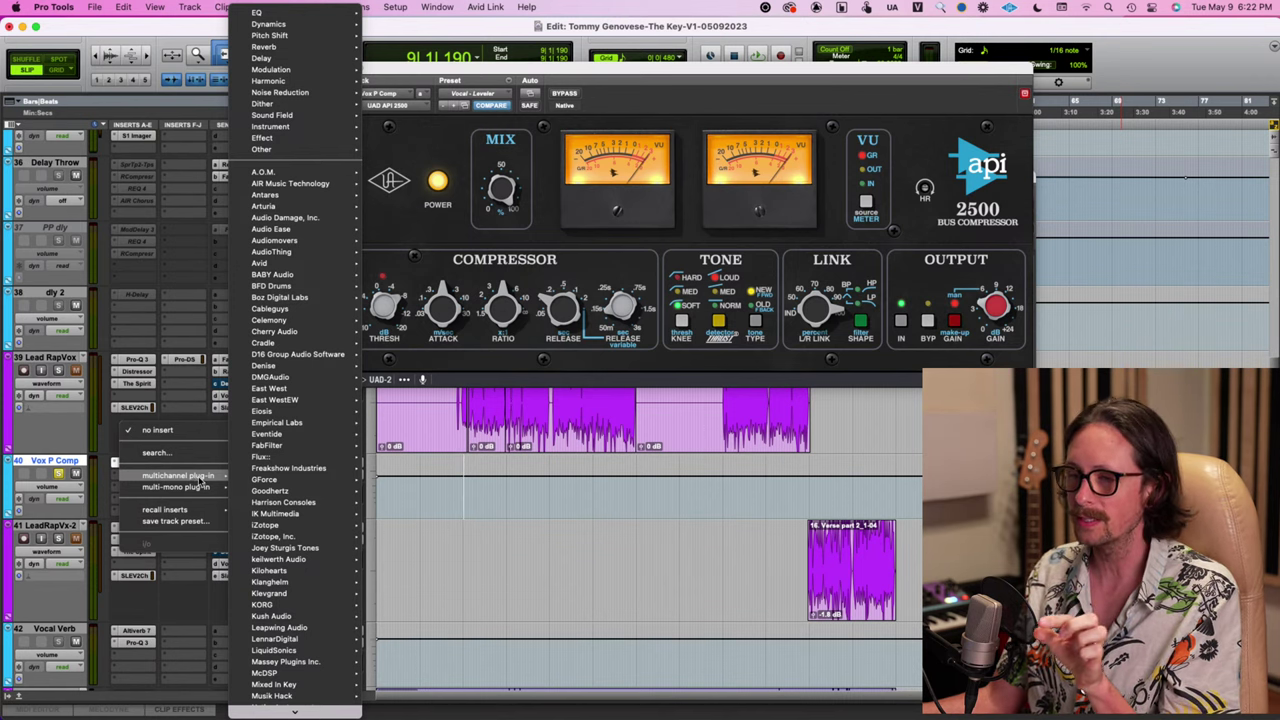
pyautogui.write('fab')
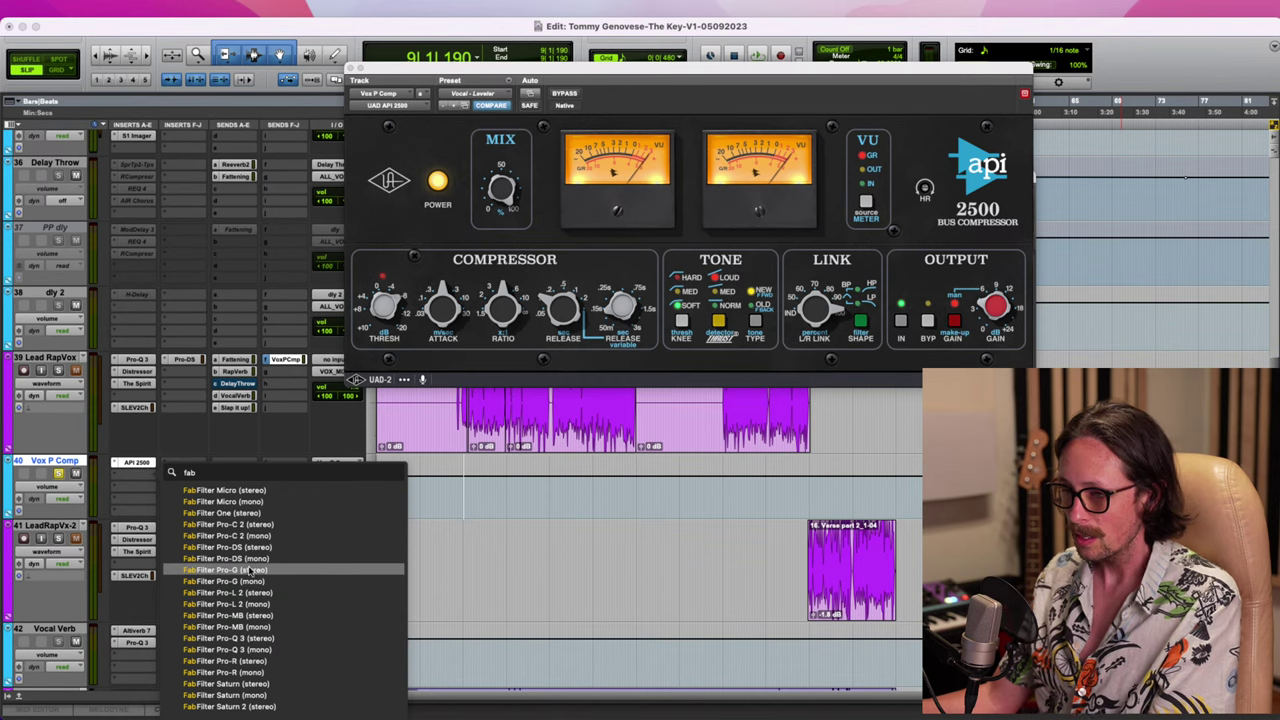
pyautogui.click(258, 549)
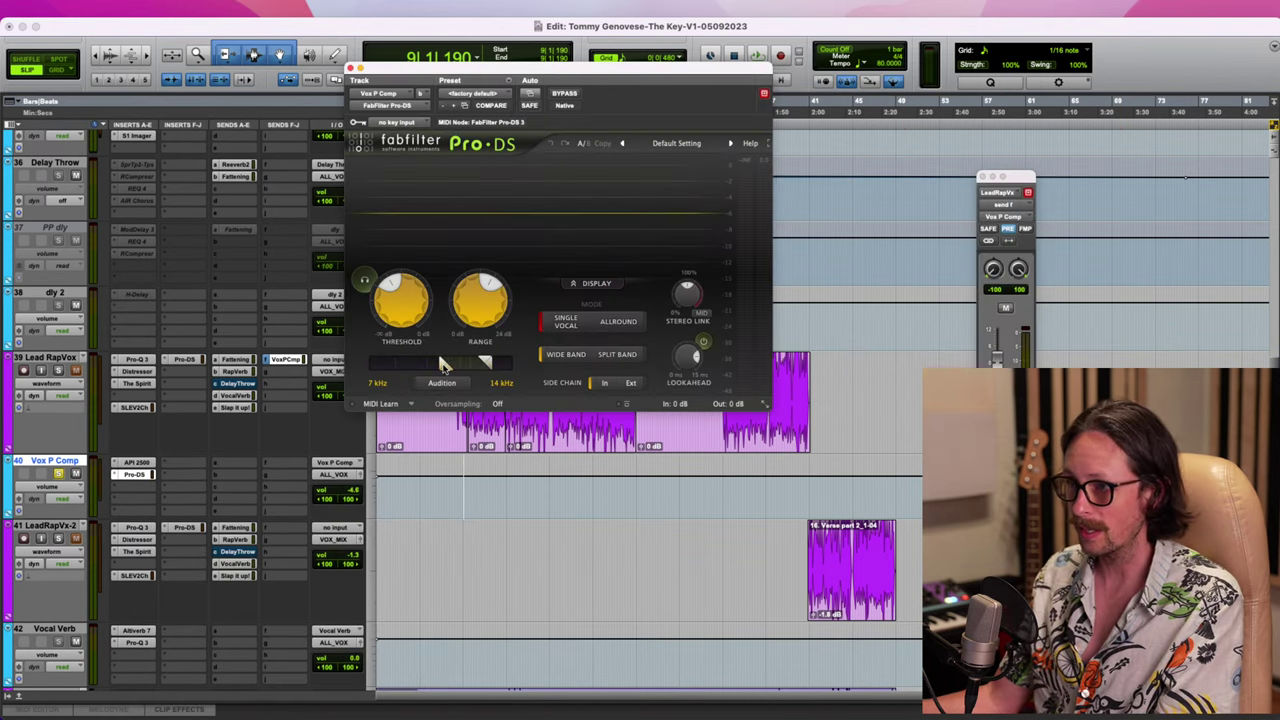
pyautogui.moveTo(443, 366); pyautogui.dragTo(382, 370)
pyautogui.moveTo(486, 363); pyautogui.dragTo(408, 369)
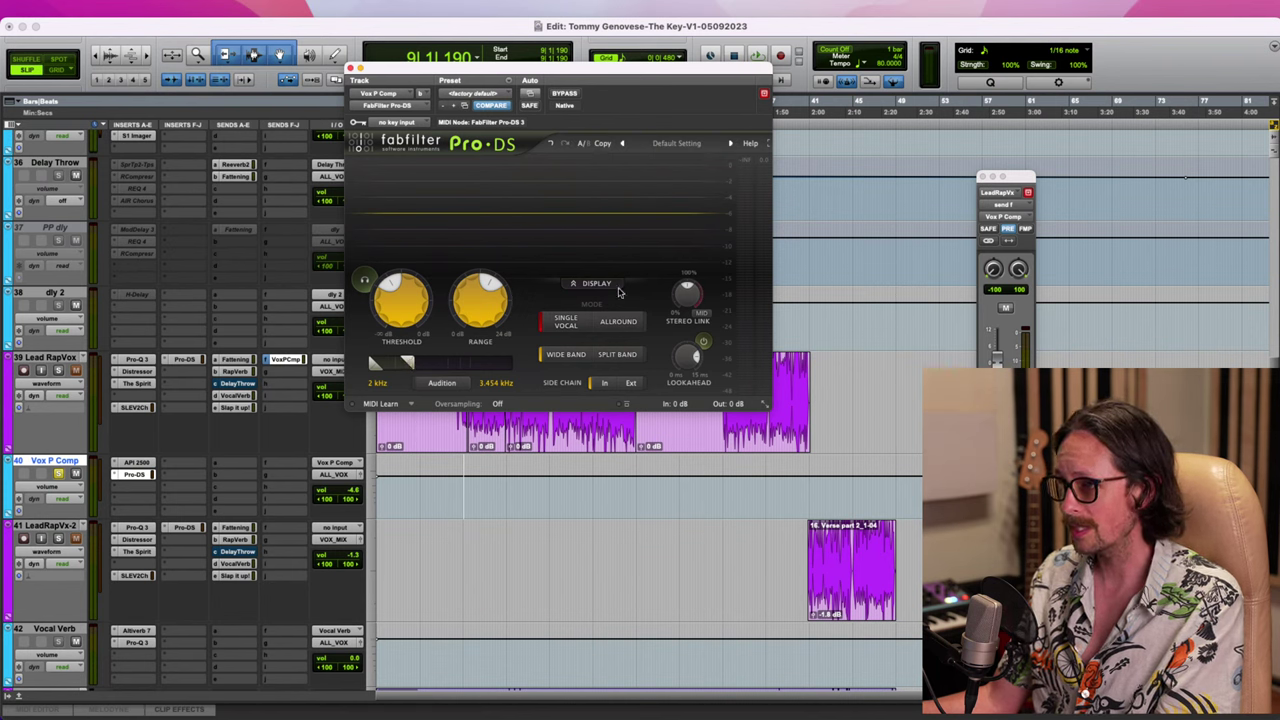
# During playback, set Pro-DS to Allround, lower its threshold, extend the detection range to 4.464 kHz, and compare Split Band with Wide Band
pyautogui.click(1119, 3)
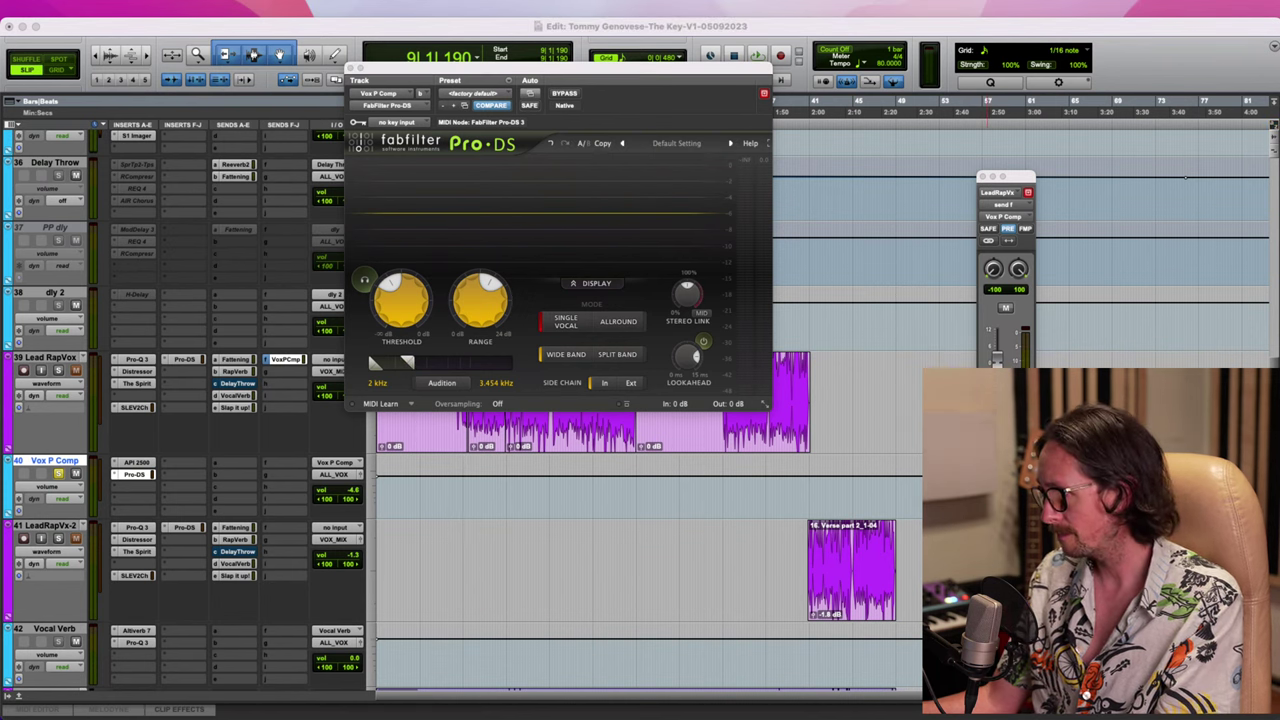
pyautogui.click(418, 357)
pyautogui.press('space')
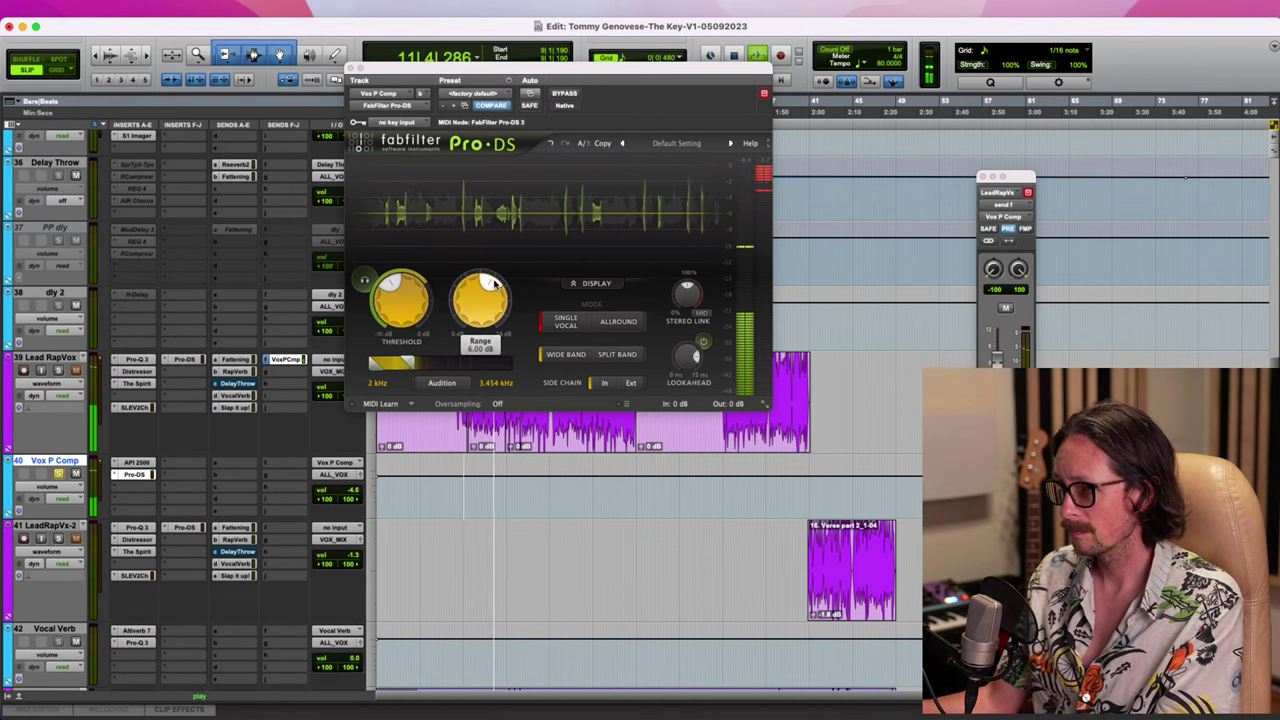
pyautogui.click(618, 321)
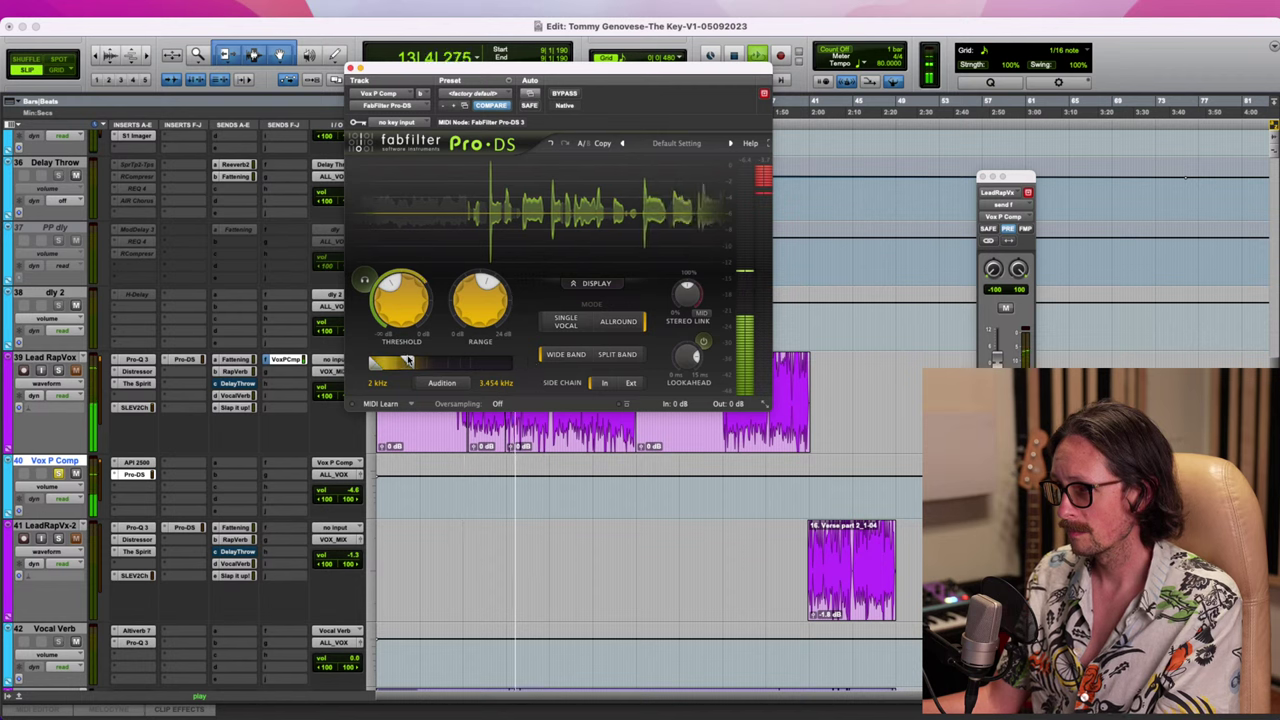
pyautogui.moveTo(408, 363); pyautogui.dragTo(424, 360)
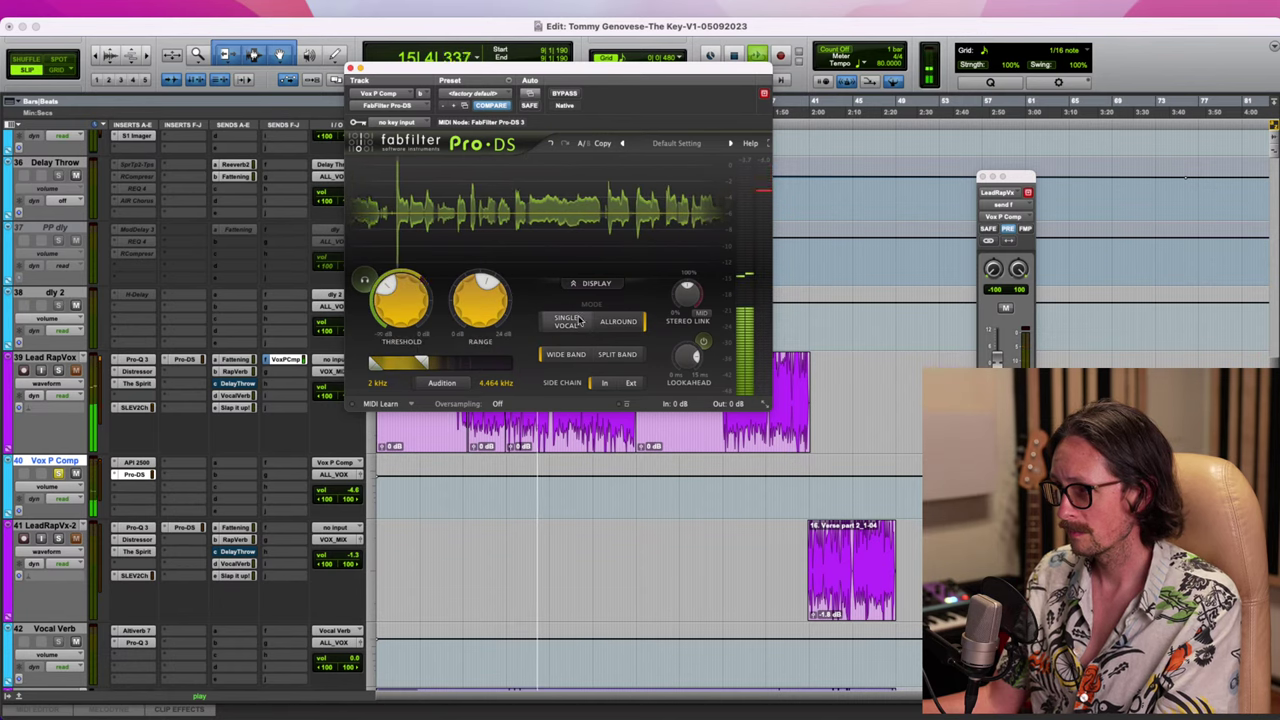
pyautogui.click(616, 357)
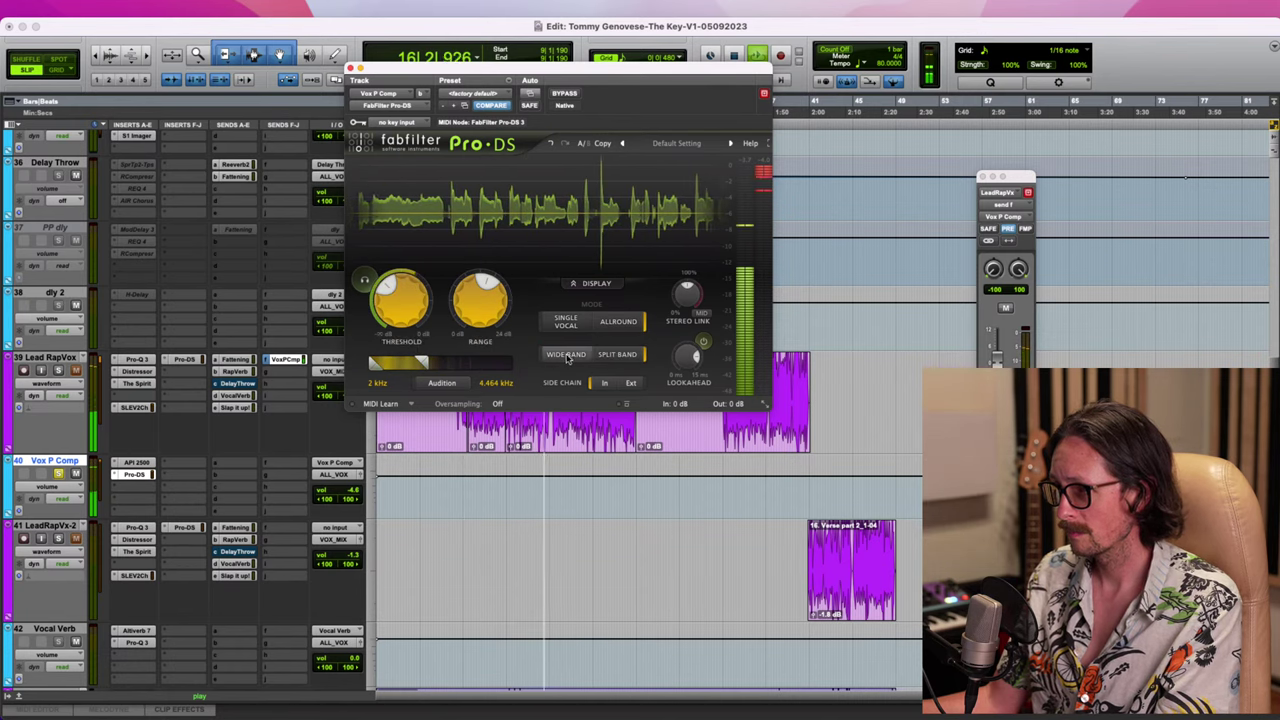
pyautogui.click(568, 357)
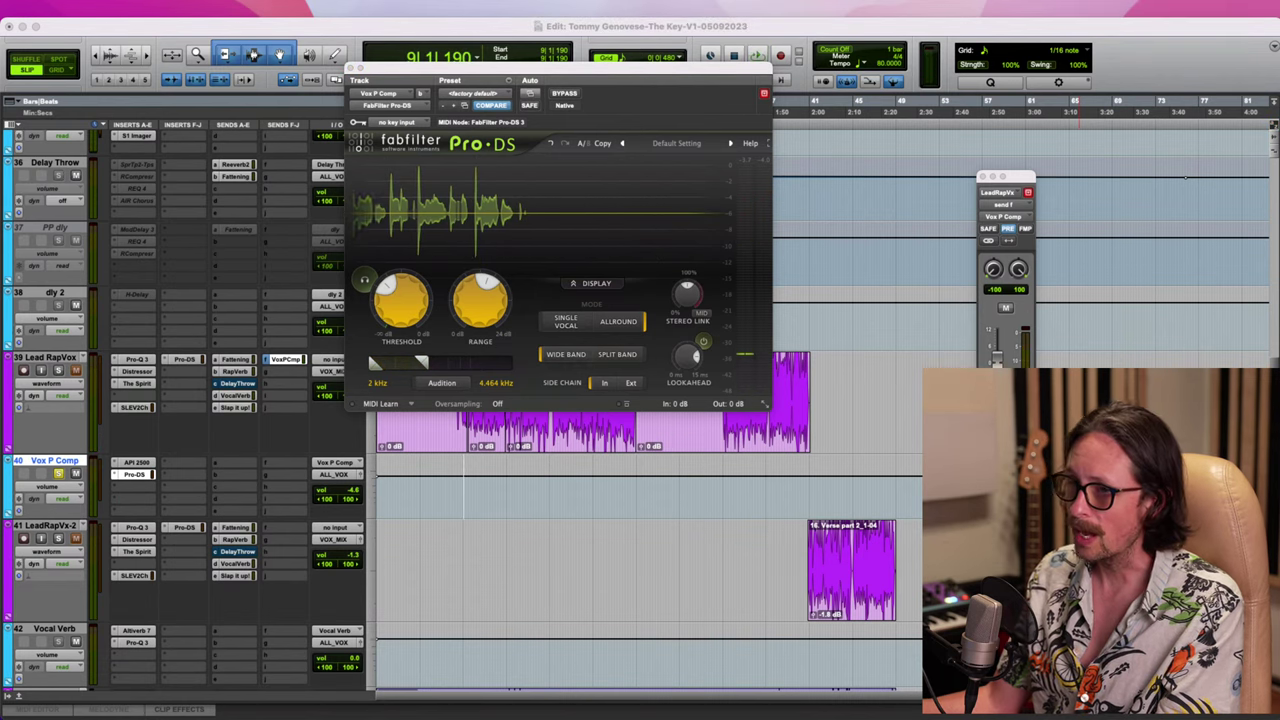
# Replace Pro-DS on Vox P Comp with FabFilter Pro-Q 3 (stereo)
pyautogui.click(273, 28)
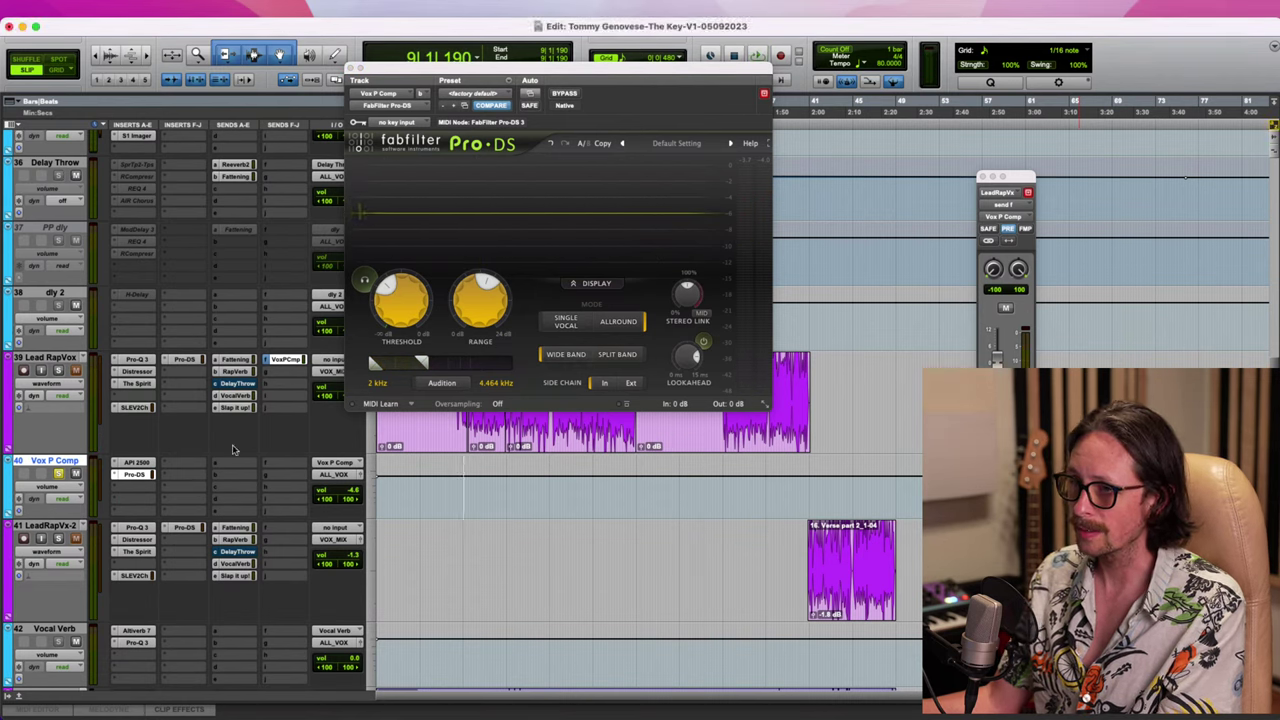
pyautogui.click(125, 475)
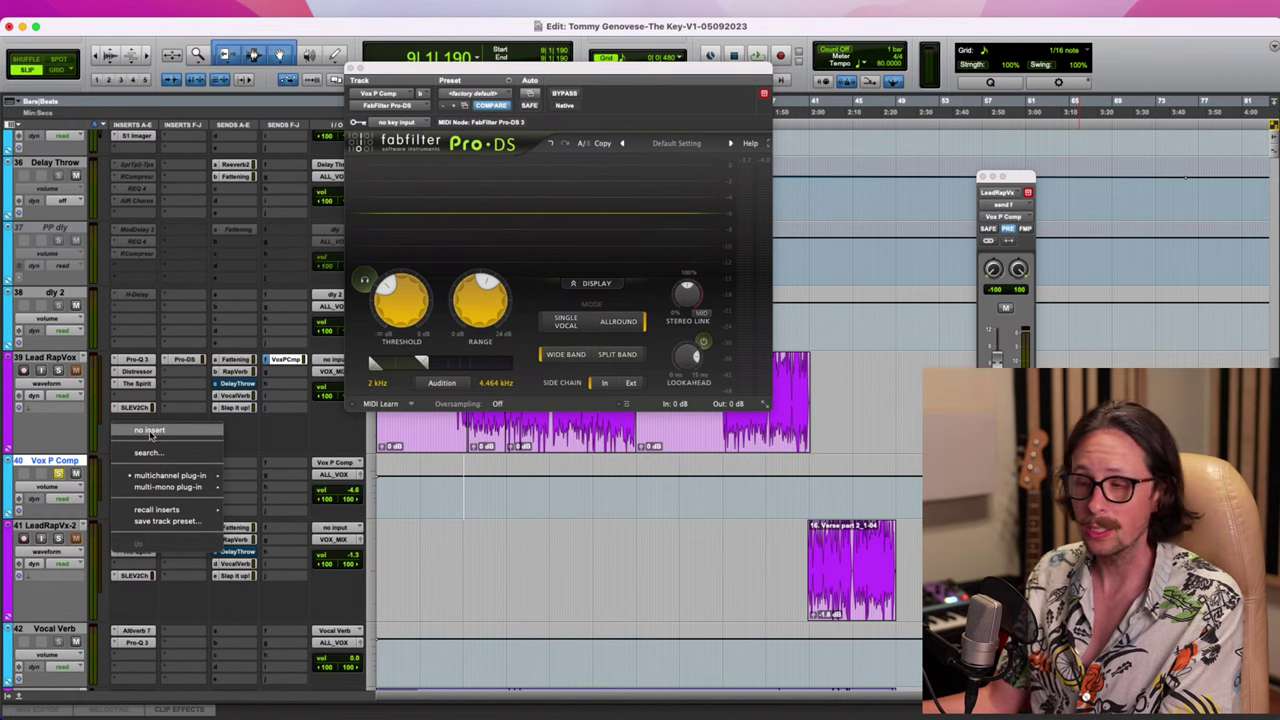
pyautogui.moveTo(176, 477)
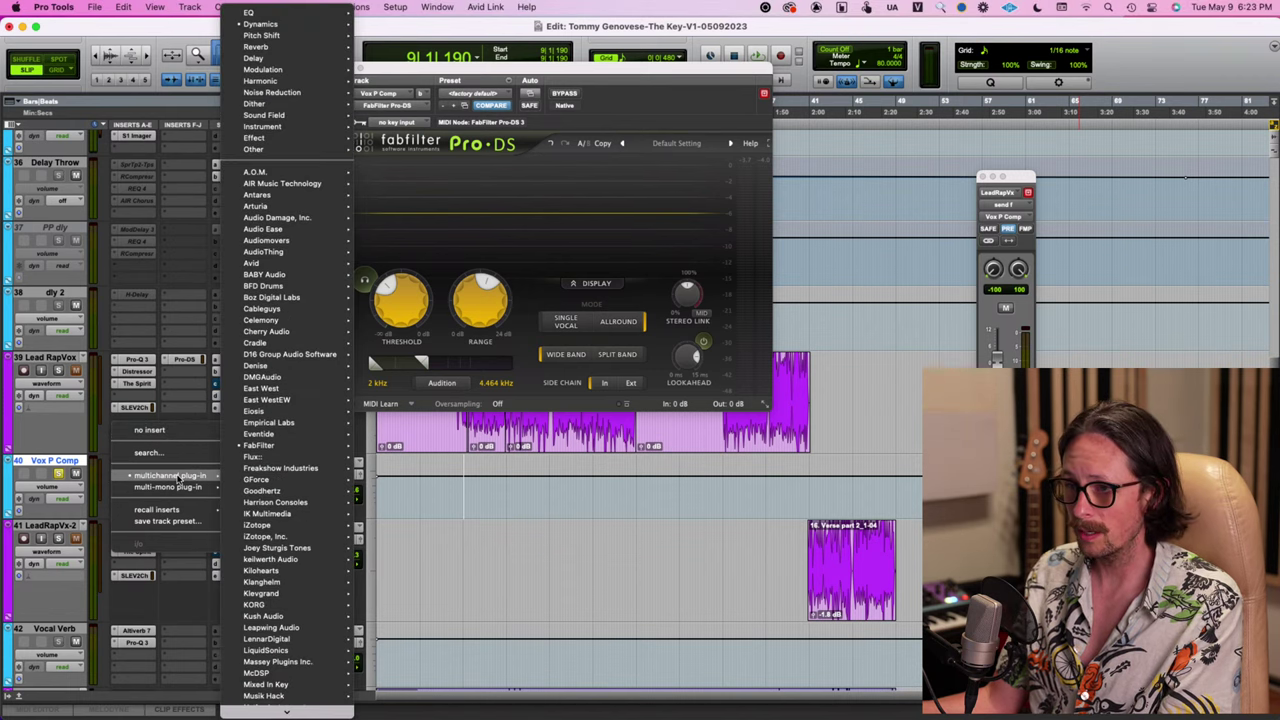
pyautogui.press('Up')
pyautogui.press('Return')
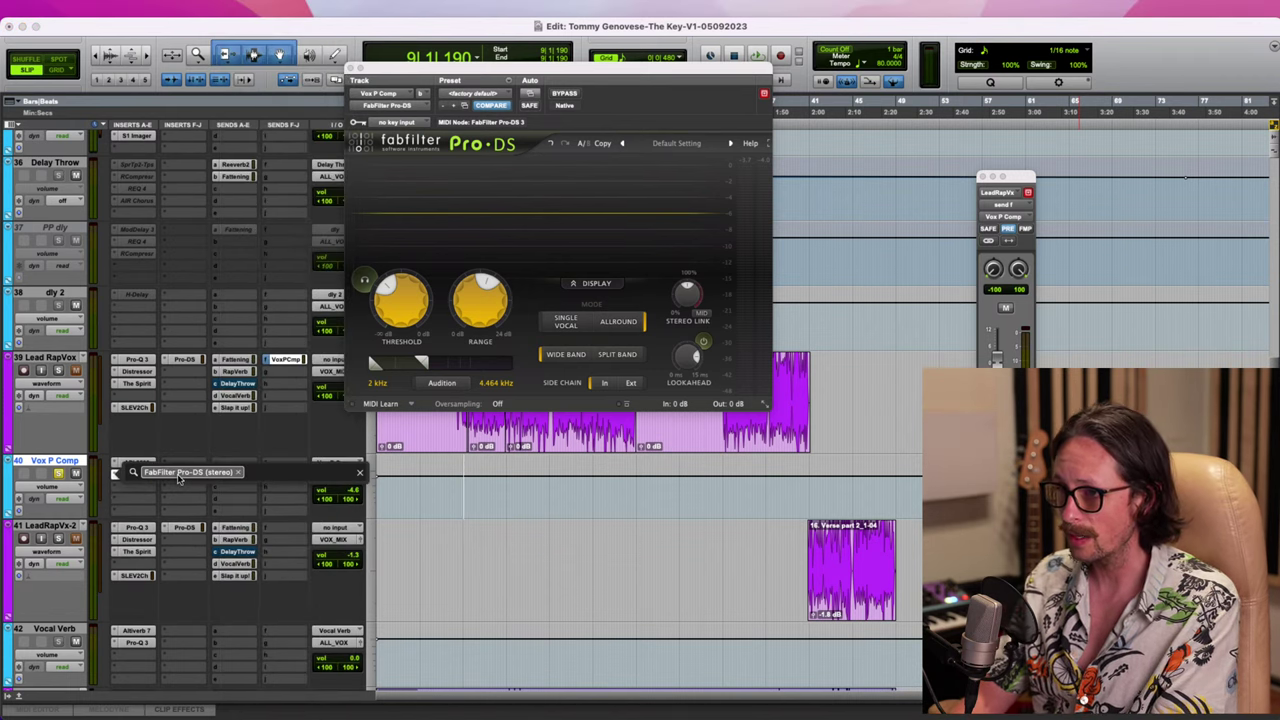
pyautogui.press('BackSpace')
pyautogui.write('fa')
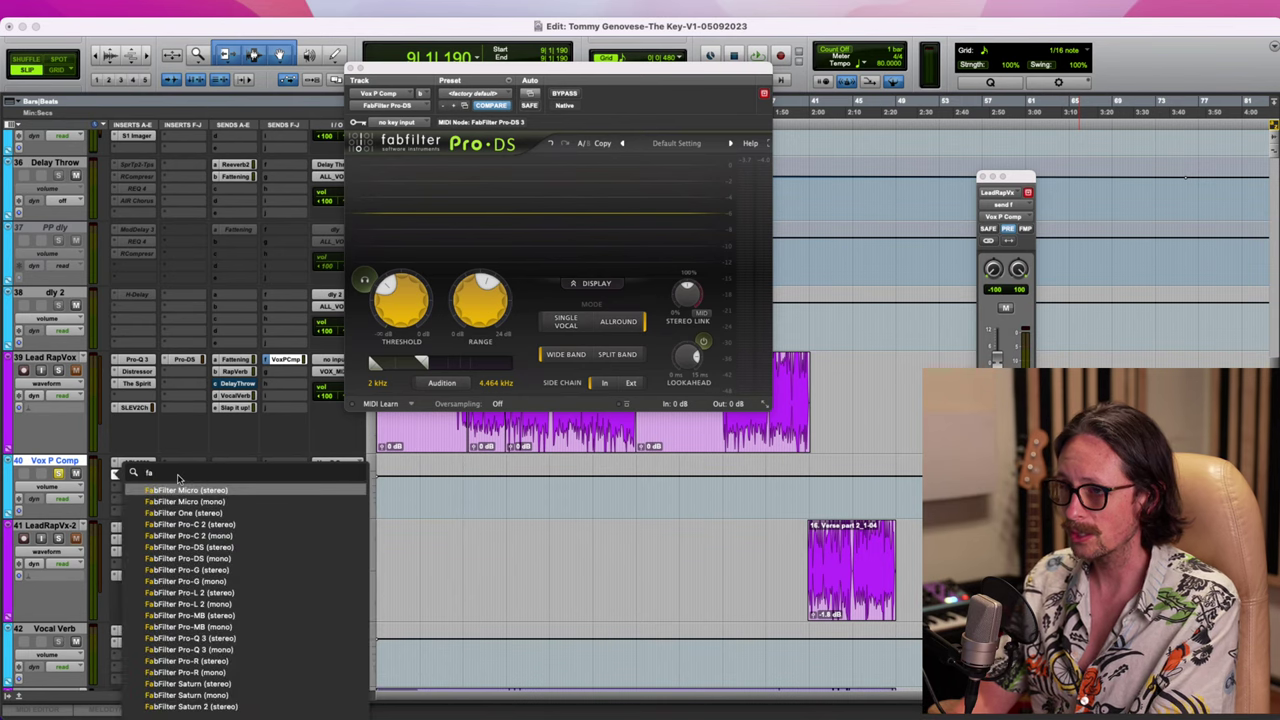
pyautogui.click(190, 638)
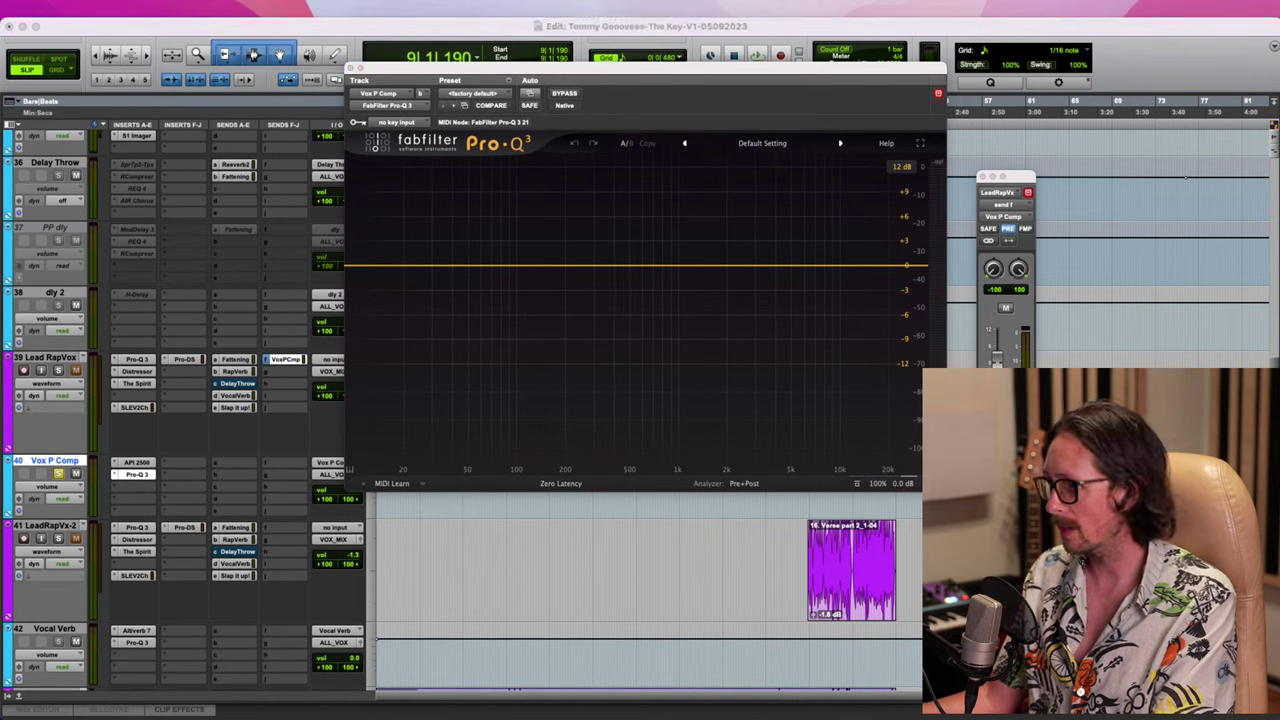
pyautogui.click(614, 272)
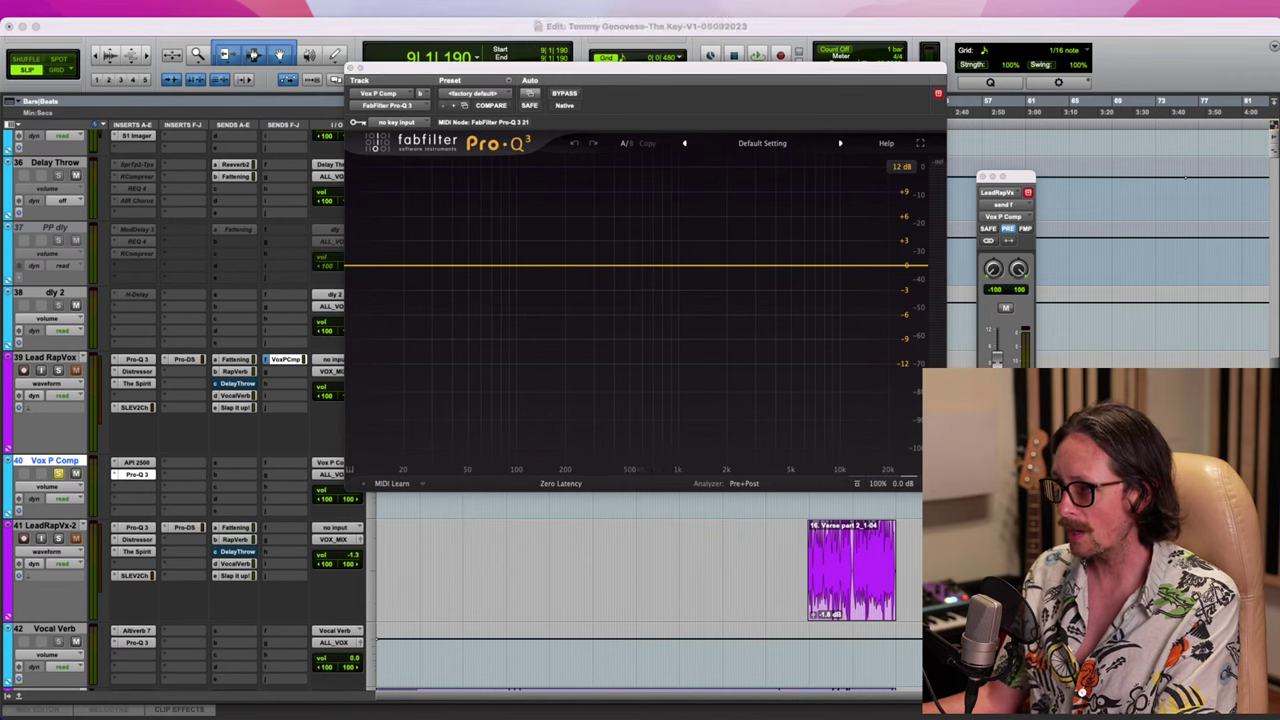
pyautogui.click(500, 374)
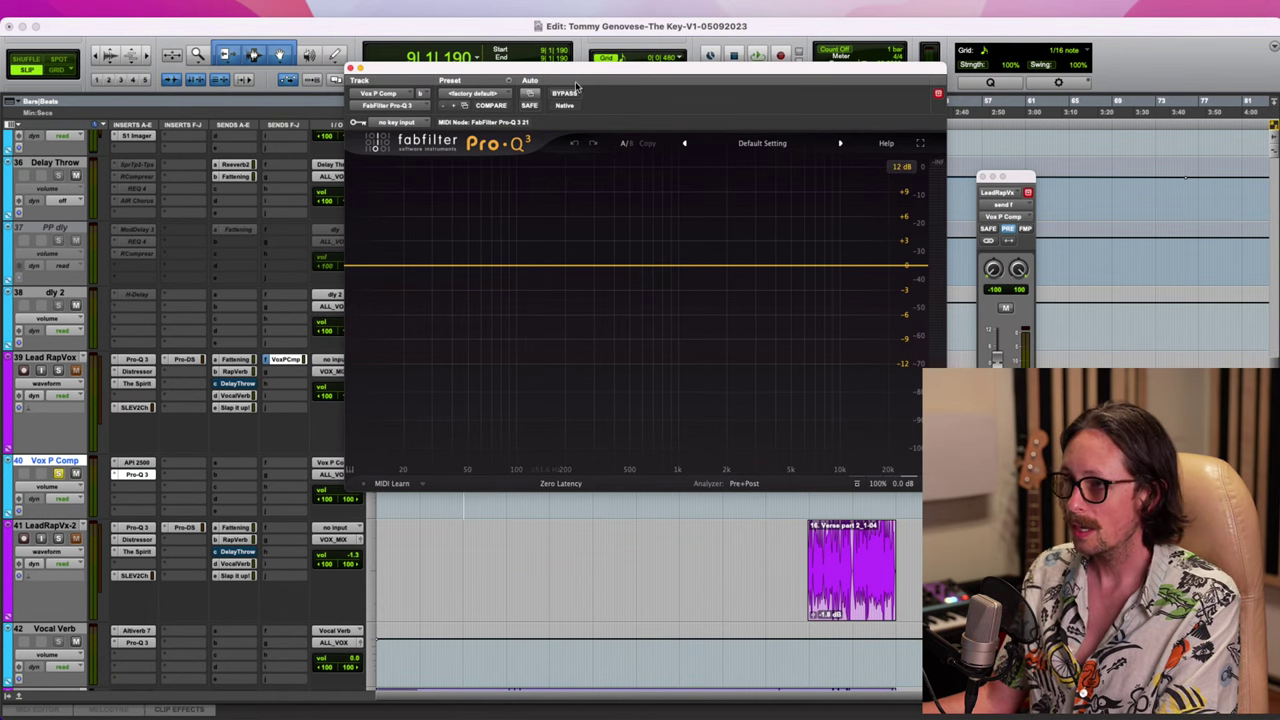
# Start playback of the Lead RapVox verse from 13|4|734 with the Pro-Q 3 window in full view
pyautogui.moveTo(580, 76); pyautogui.dragTo(550, 498)
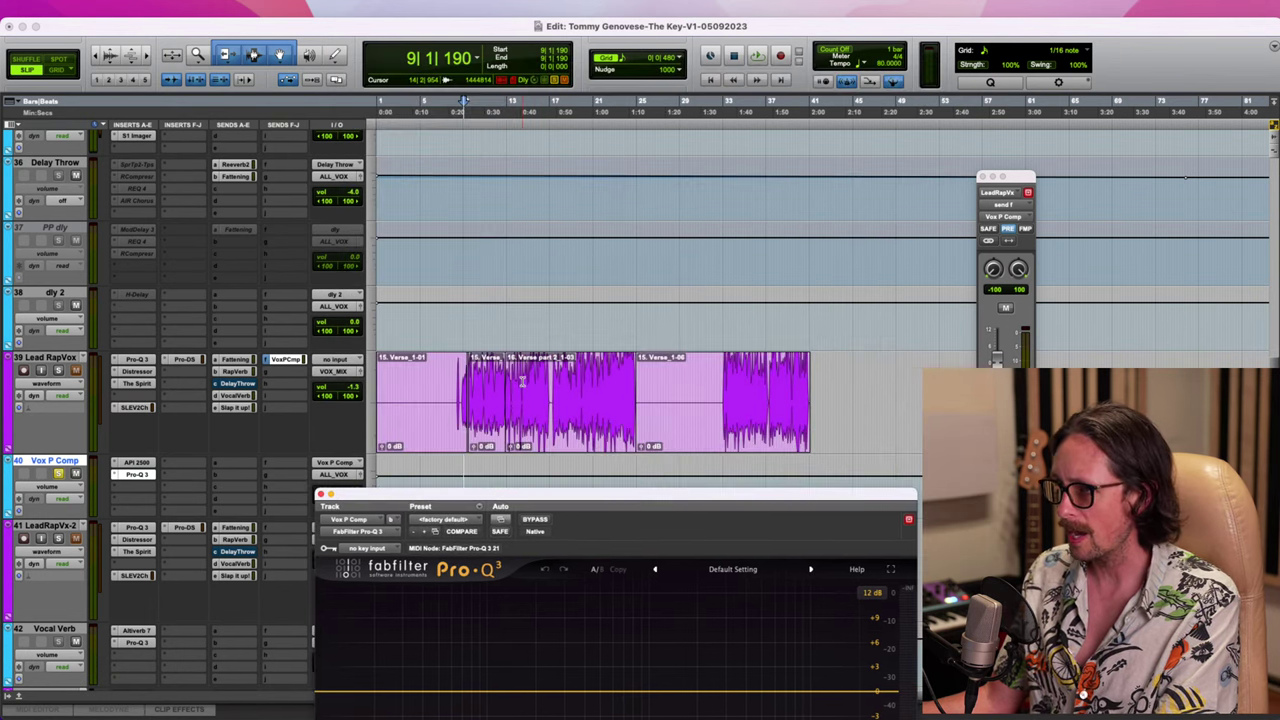
pyautogui.click(516, 387)
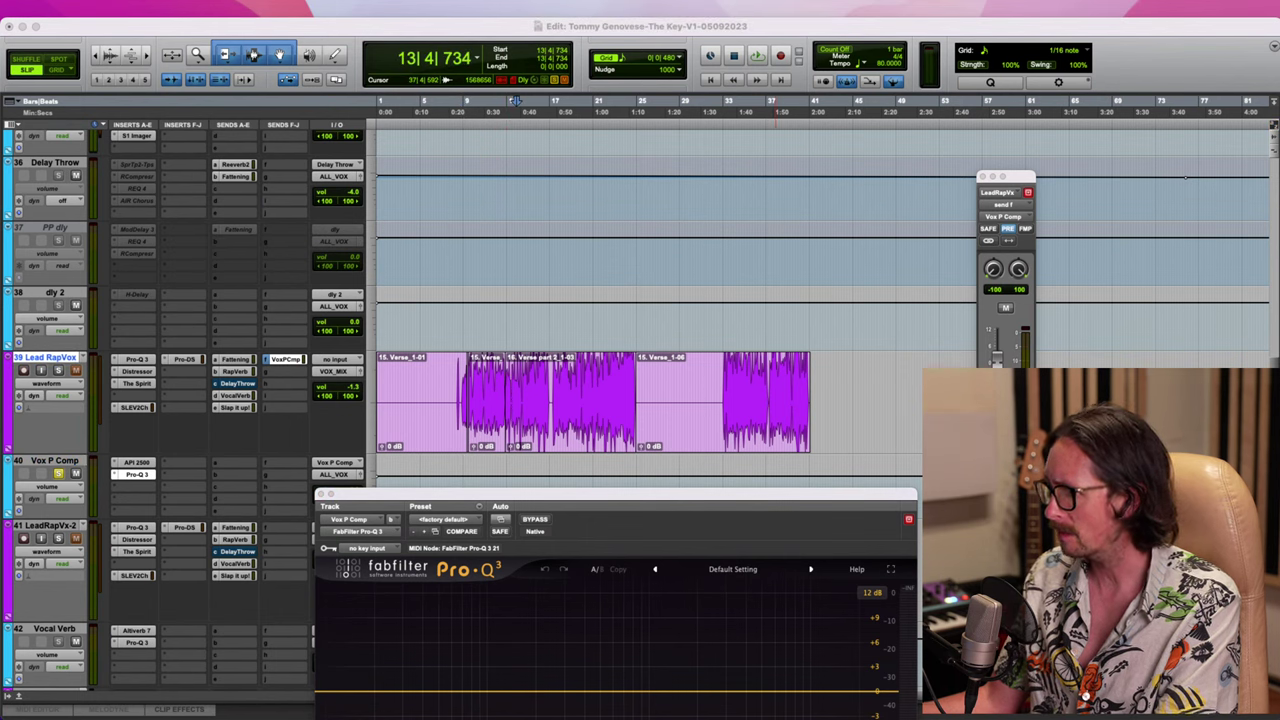
pyautogui.click(671, 495)
pyautogui.press('space')
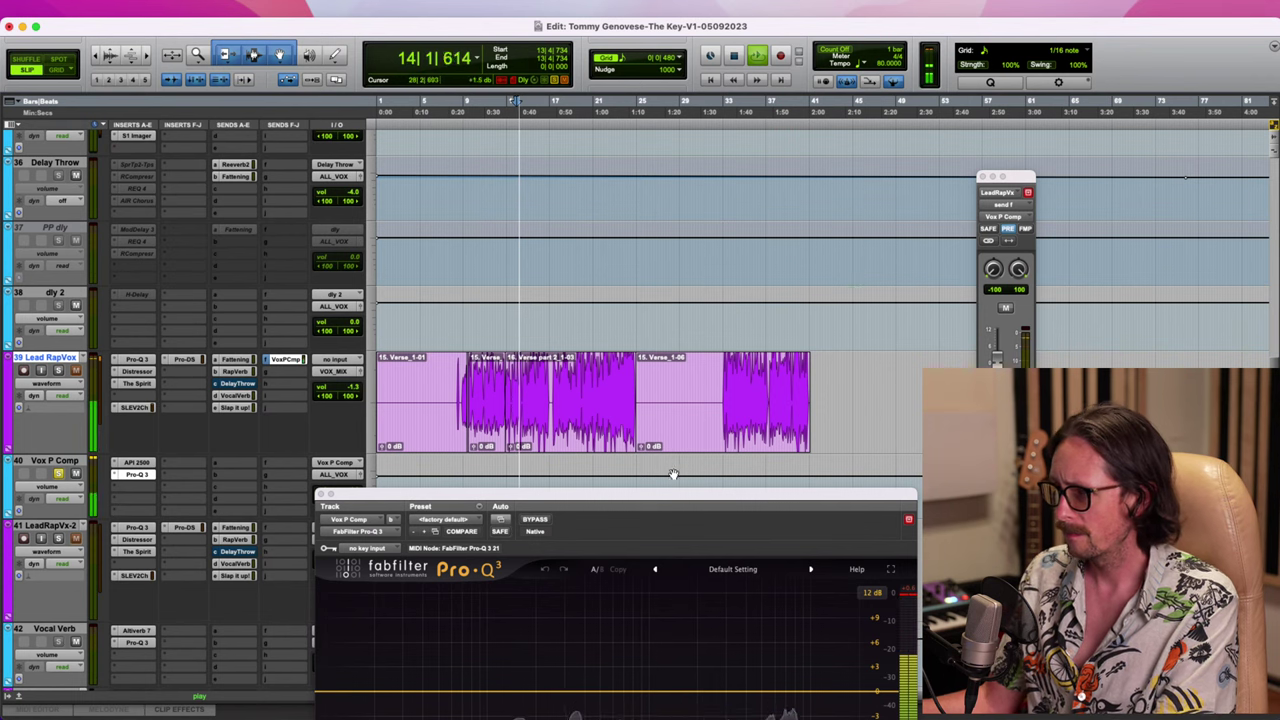
pyautogui.moveTo(671, 495); pyautogui.dragTo(626, 121)
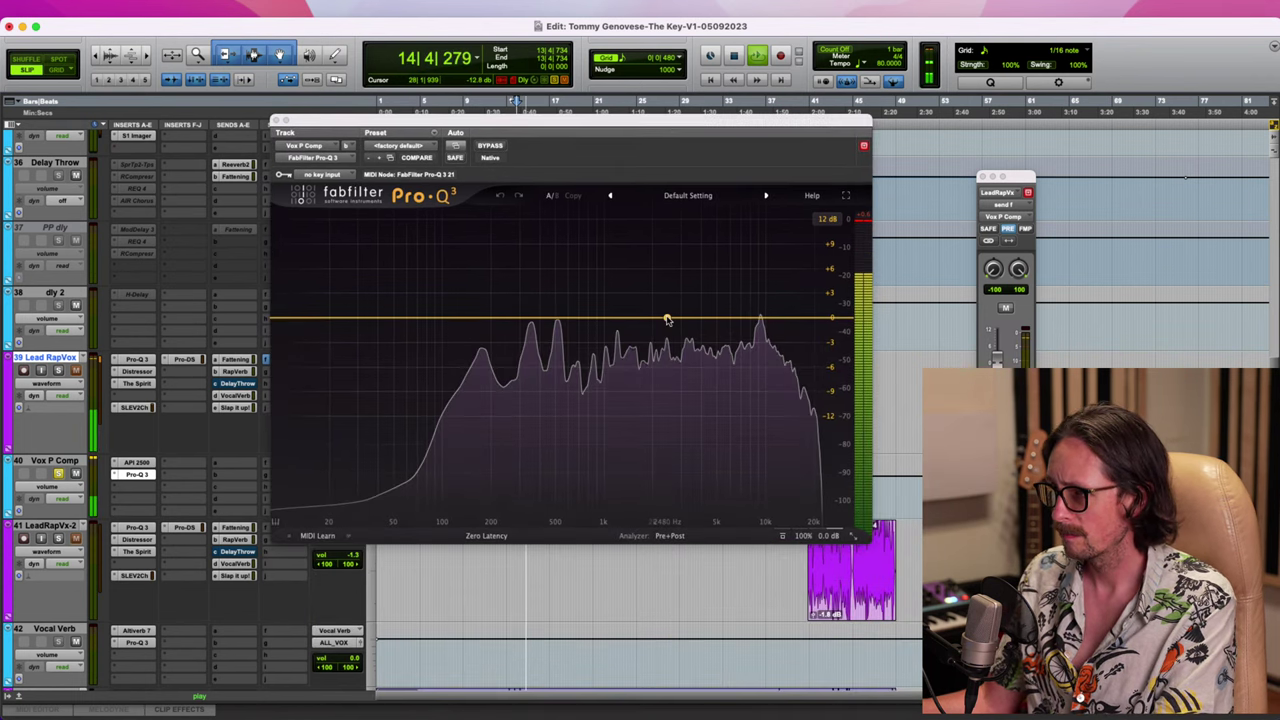
pyautogui.press('space')
pyautogui.press('space')
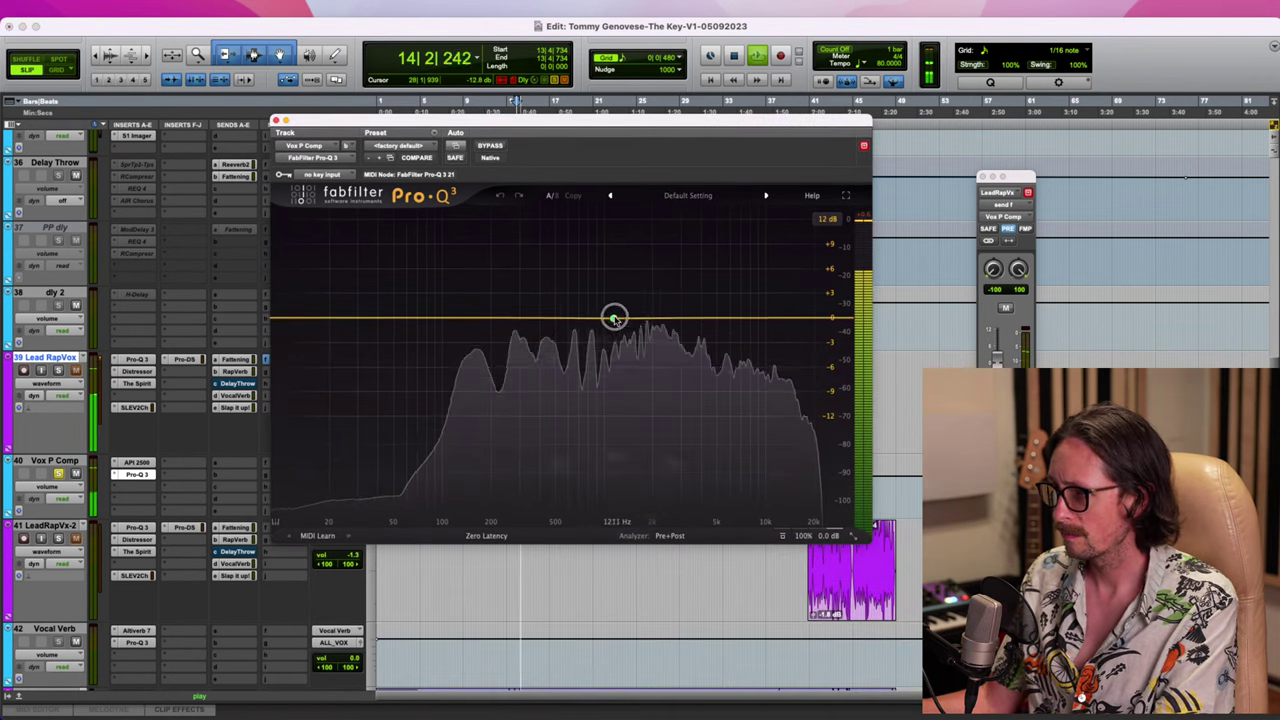
# Add a bell cut of about 4.35 dB at about 970 Hz in Pro-Q 3 and make the band dynamic
pyautogui.moveTo(611, 318); pyautogui.dragTo(603, 355)
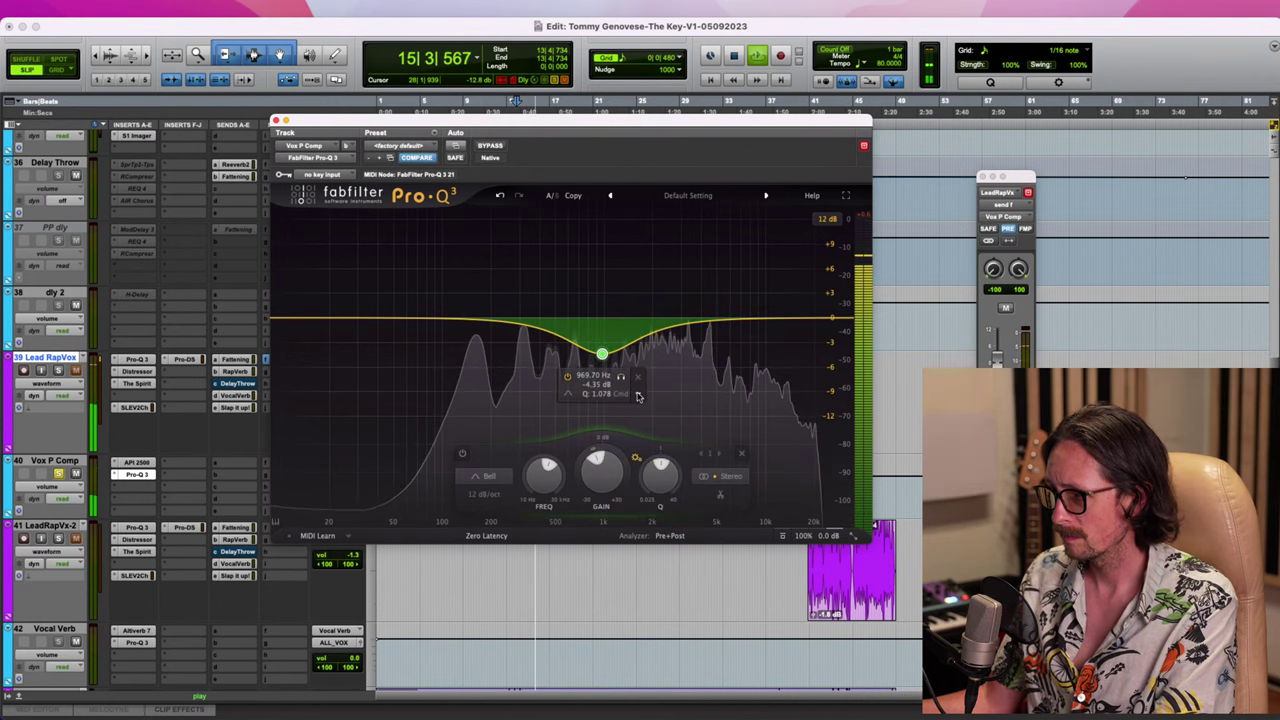
pyautogui.click(638, 394)
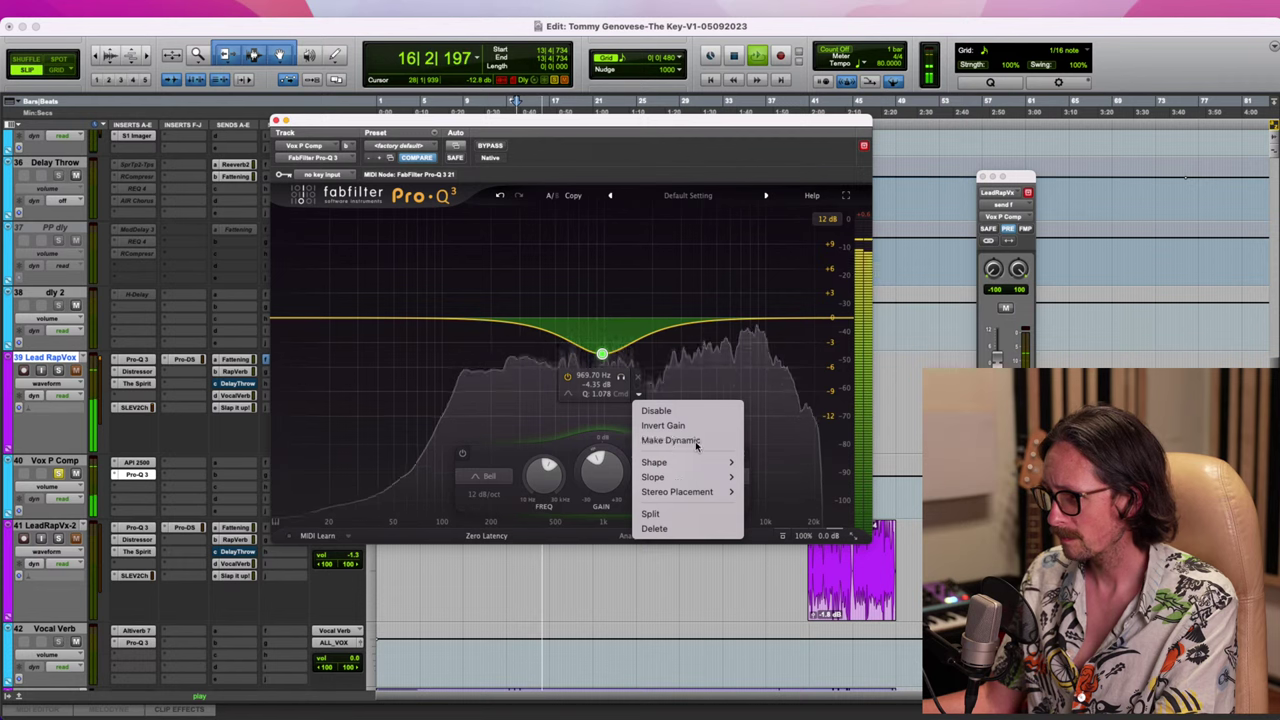
pyautogui.click(668, 440)
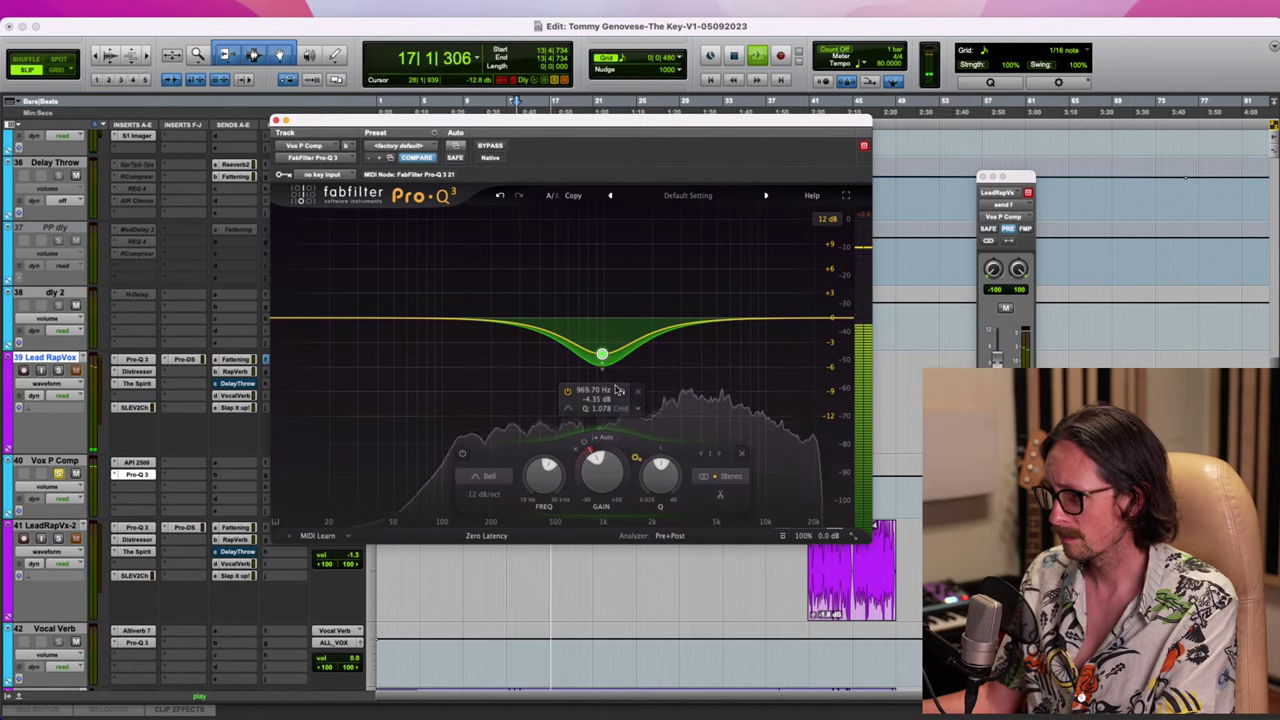
# While playing the verse, tune the dynamic band to 1146.4 Hz, -0.54 dB and Q 1.715, deepen its dynamic range, and stop playback
pyautogui.press('space')
pyautogui.press('space')
pyautogui.moveTo(620, 394); pyautogui.dragTo(666, 396)
pyautogui.press('space')
pyautogui.press('space')
pyautogui.press('space')
pyautogui.press('space')
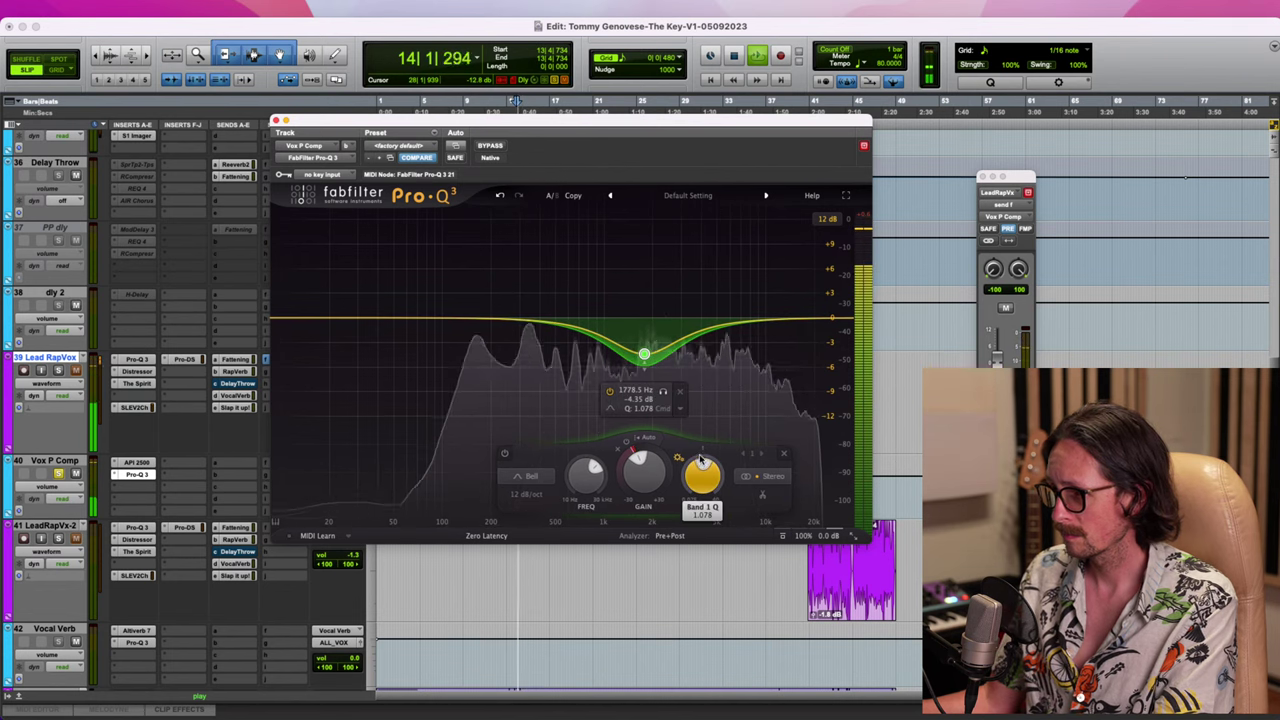
pyautogui.moveTo(704, 464); pyautogui.dragTo(704, 450)
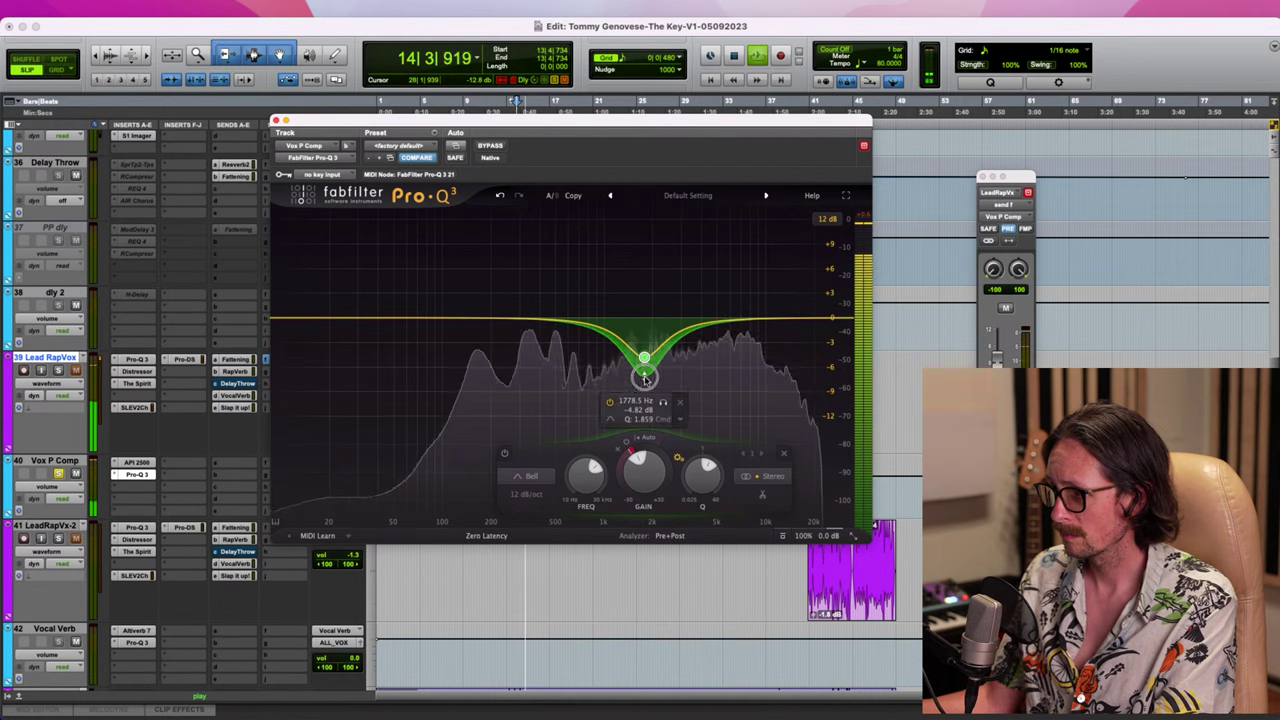
pyautogui.moveTo(644, 356)
pyautogui.mouseDown()
pyautogui.moveTo(644, 321)
pyautogui.moveTo(645, 370)
pyautogui.mouseUp()
pyautogui.moveTo(644, 322); pyautogui.dragTo(612, 322)
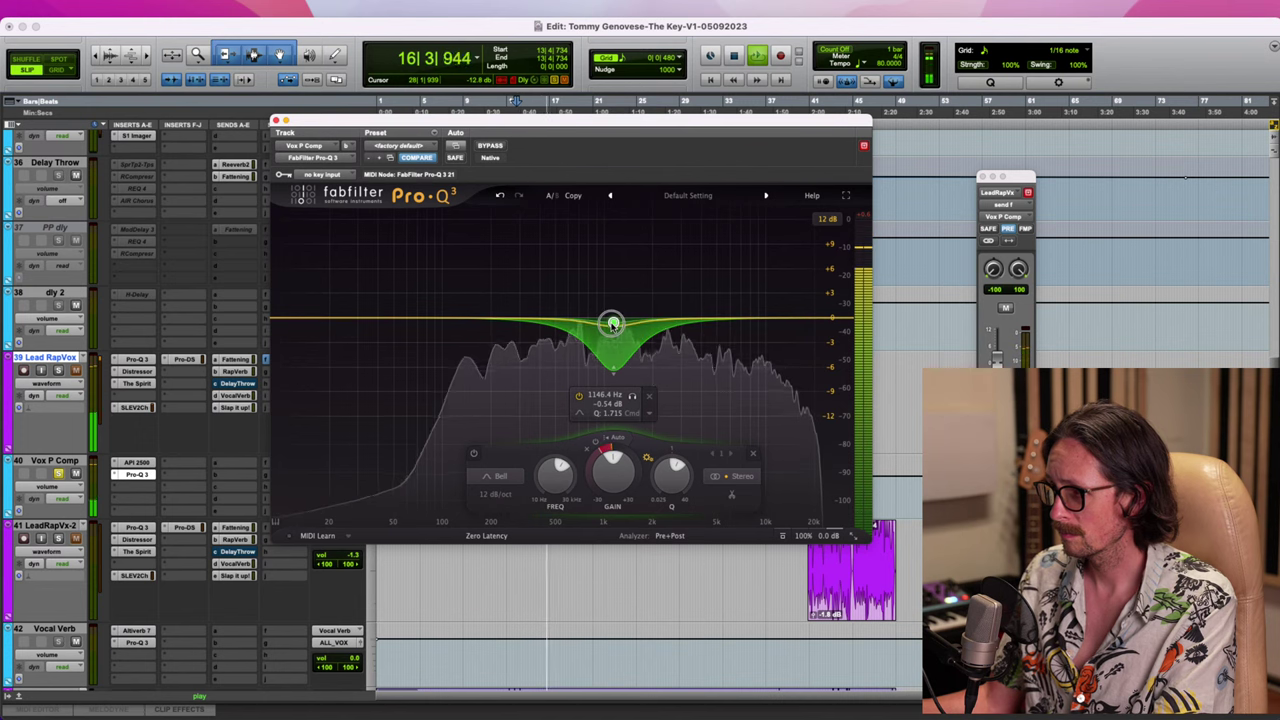
pyautogui.press('space')
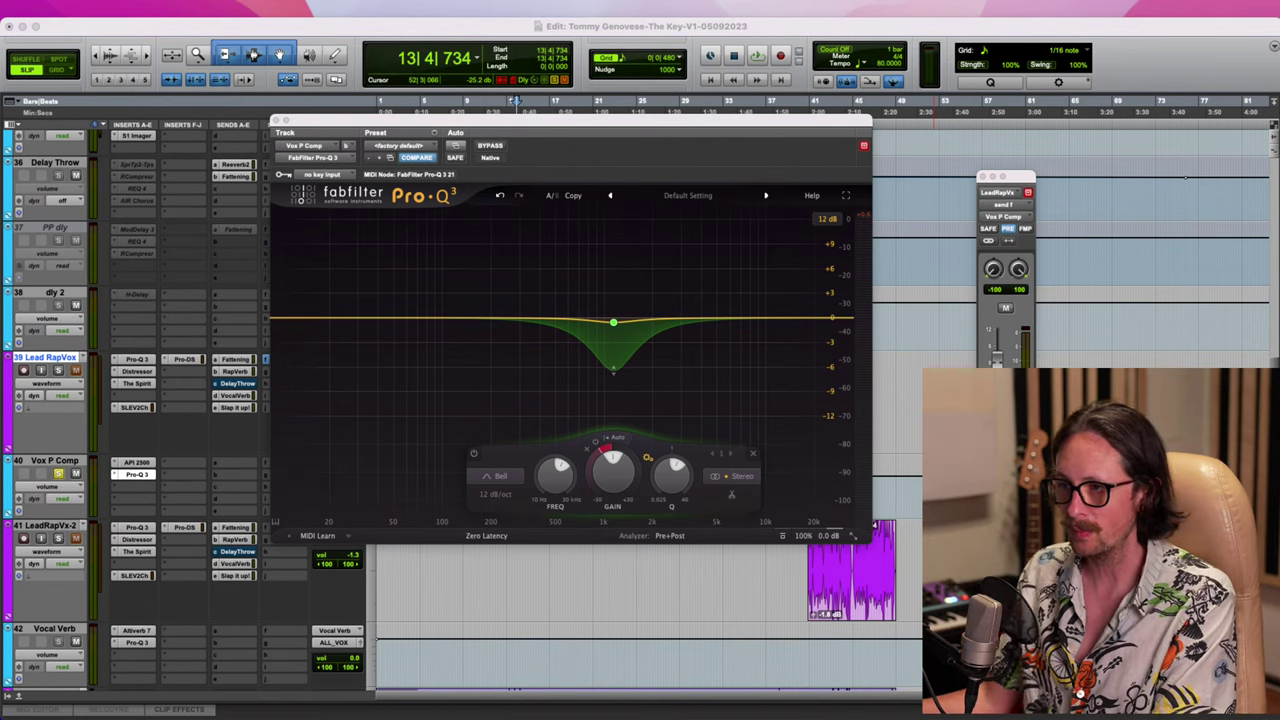
# Add a 30 dB/oct low cut just above 100 Hz and a bell boost of about 2 dB just above 200 Hz
pyautogui.click(407, 318)
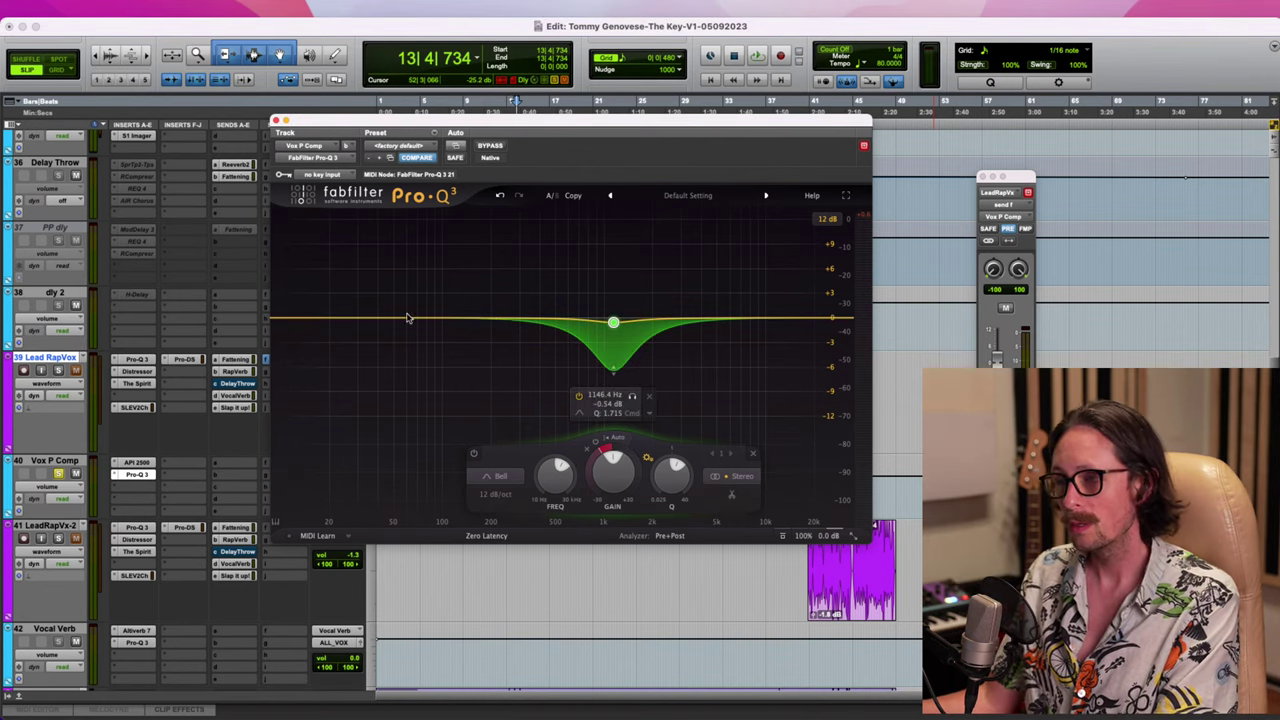
pyautogui.doubleClick(311, 320)
pyautogui.click(315, 297)
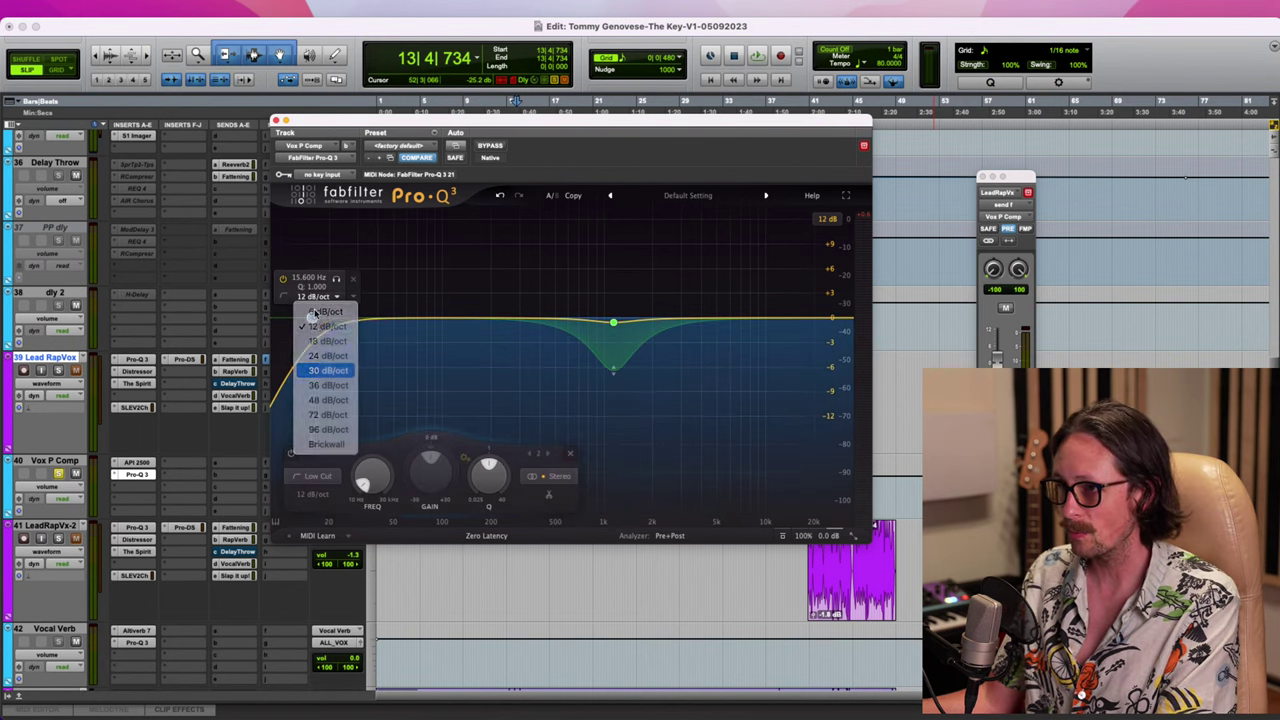
pyautogui.click(328, 370)
pyautogui.moveTo(312, 319); pyautogui.dragTo(420, 322)
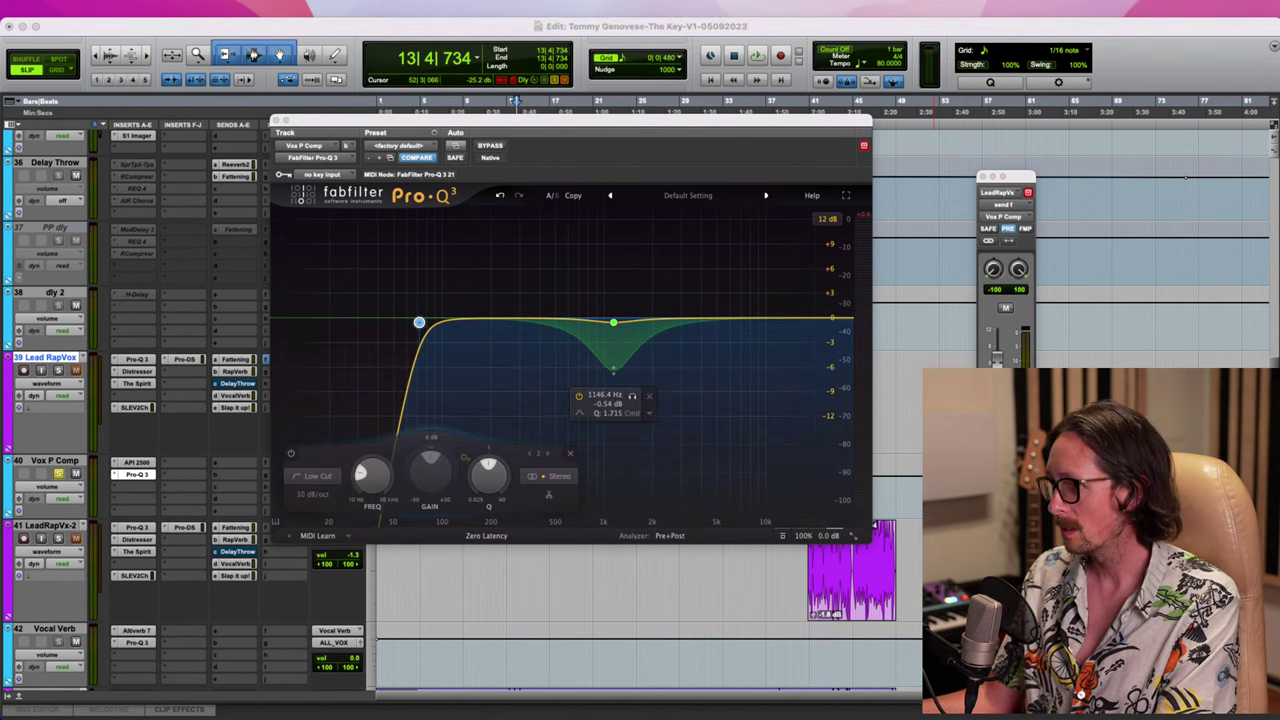
pyautogui.press('space')
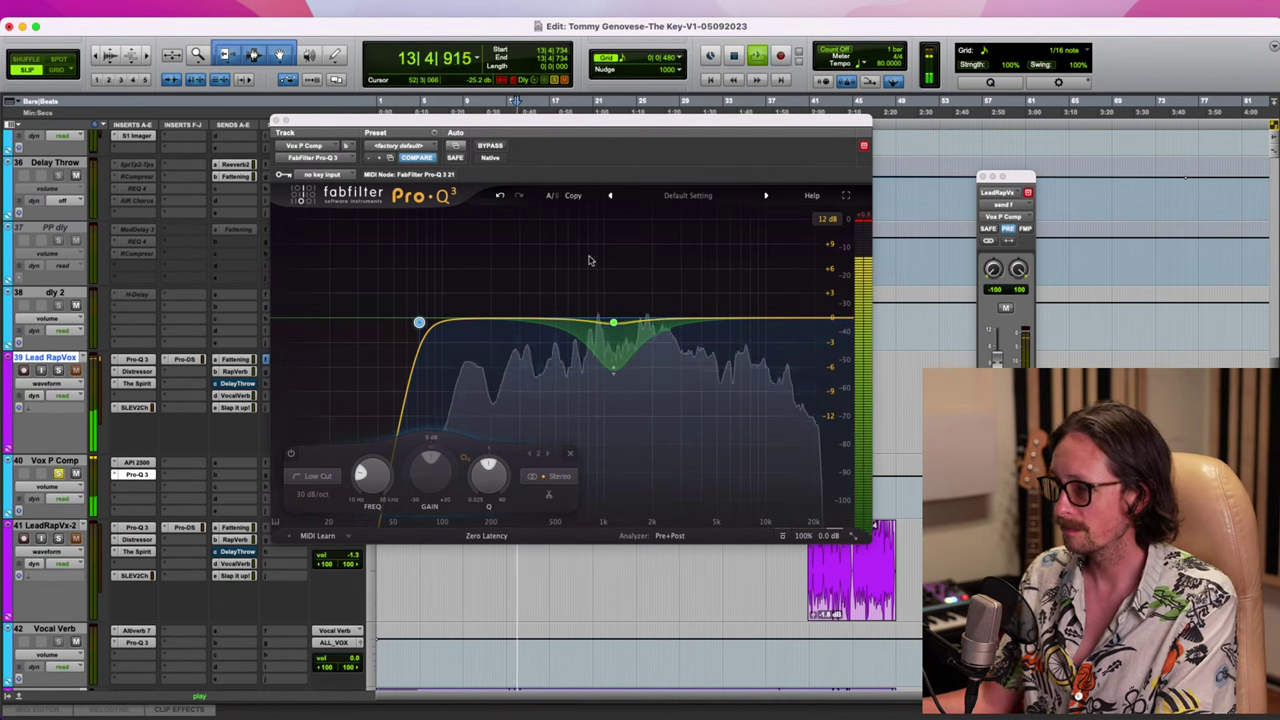
pyautogui.moveTo(420, 323); pyautogui.dragTo(497, 302)
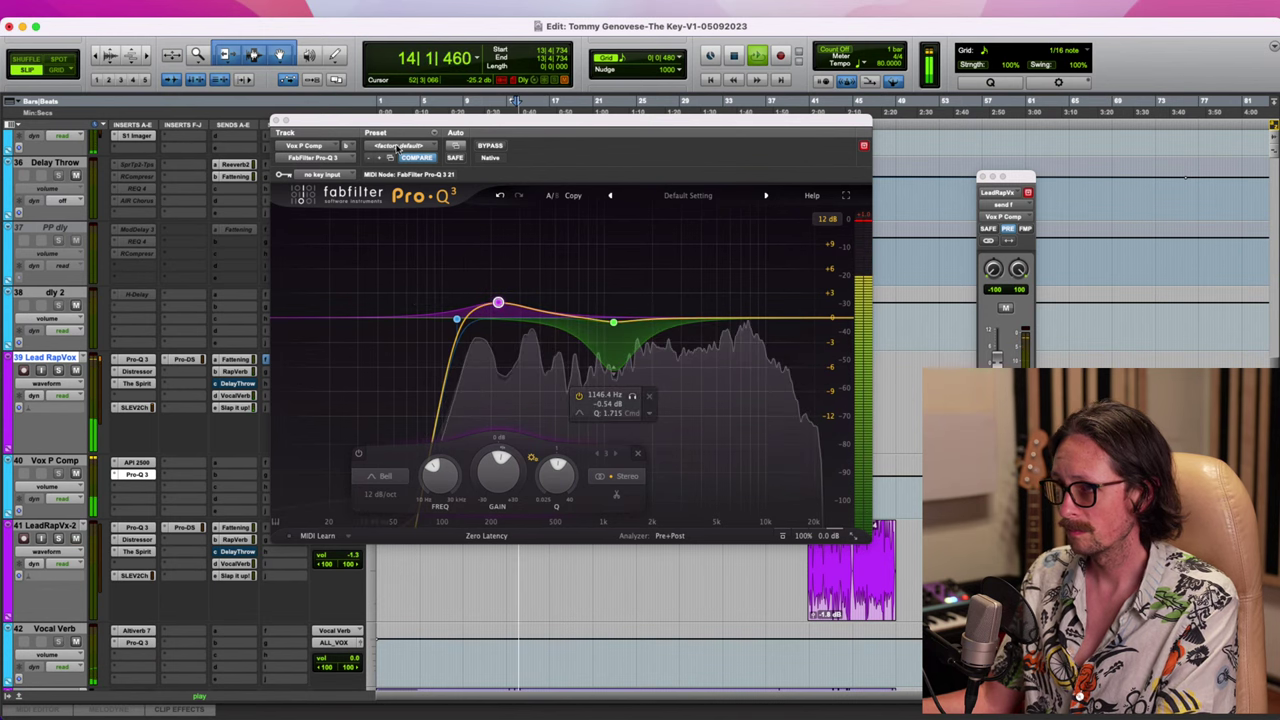
# Close the Lead RapVox VoxPCmp send window and add a 12 dB/oct high cut at about 4.54 kHz in Pro-Q 3
pyautogui.moveTo(338, 117); pyautogui.dragTo(488, 110)
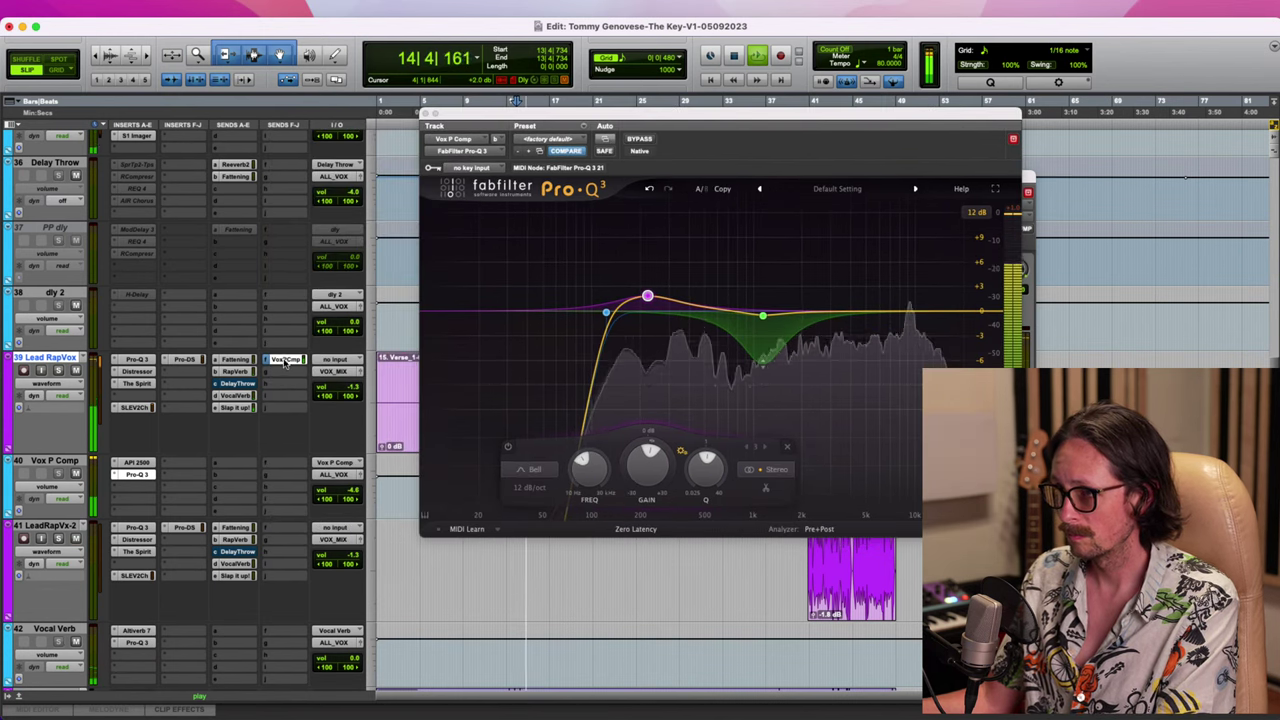
pyautogui.rightClick(285, 363)
pyautogui.click(297, 374)
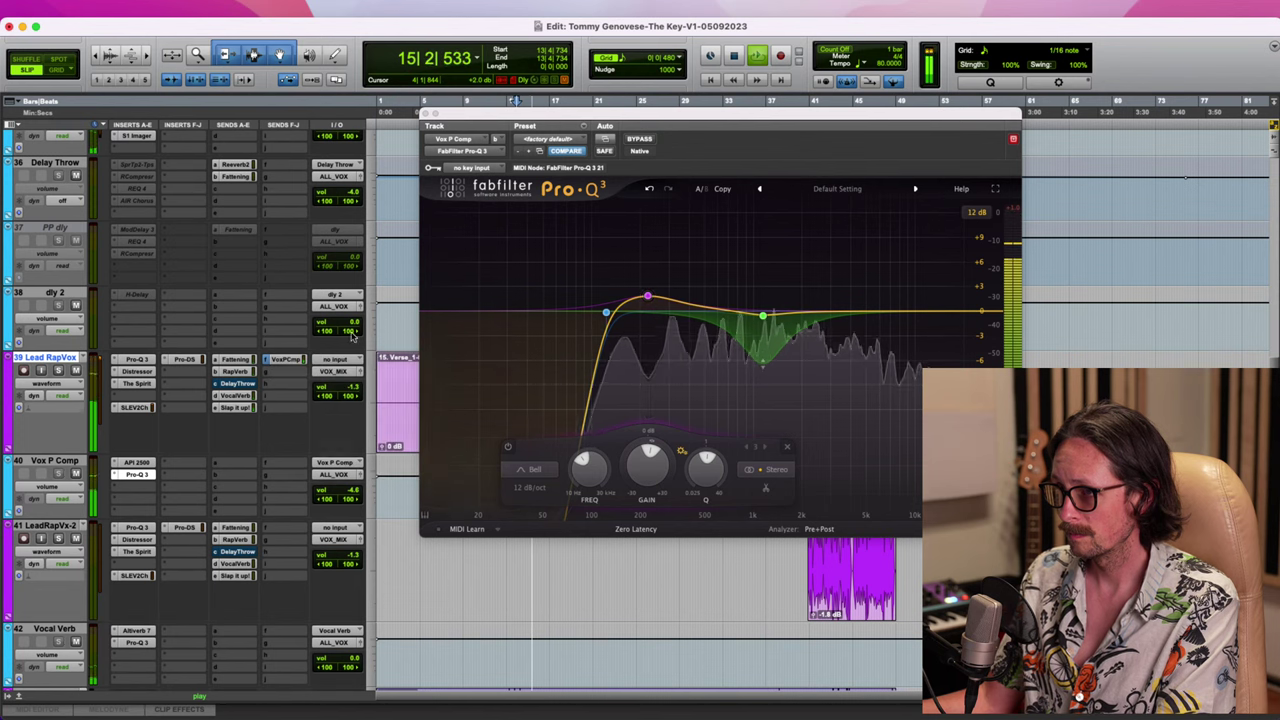
pyautogui.moveTo(630, 140); pyautogui.dragTo(506, 125)
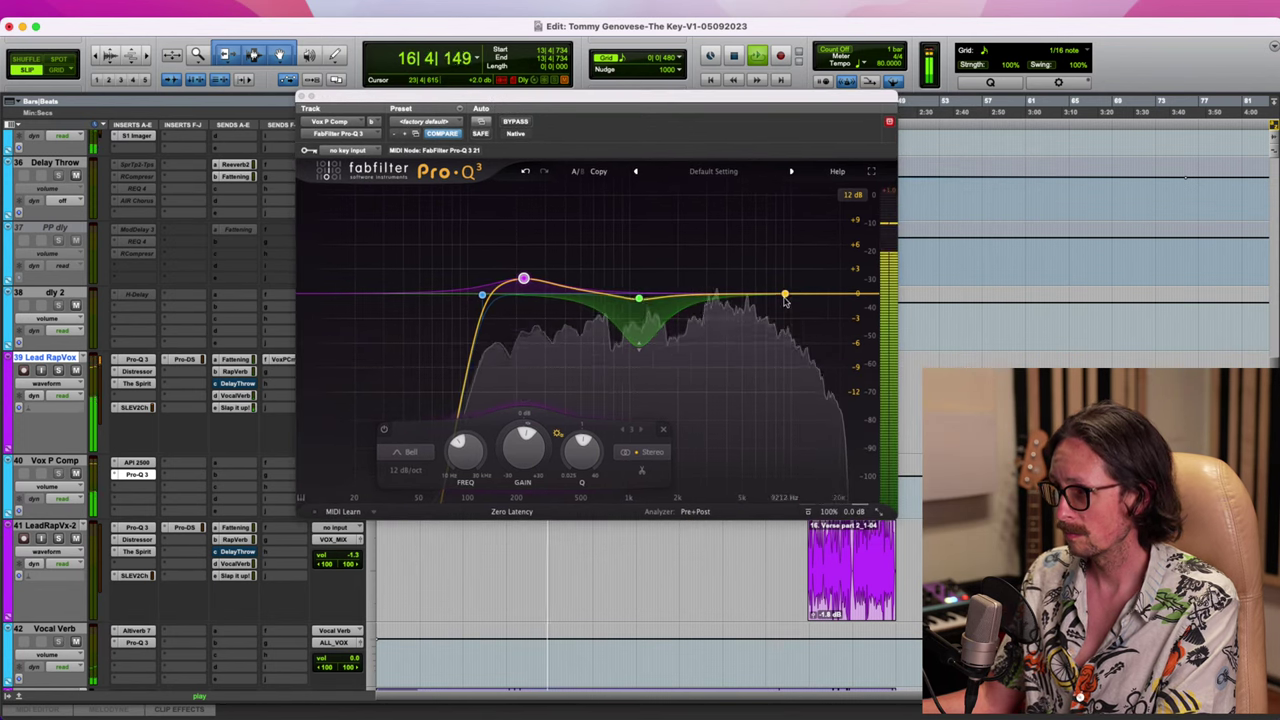
pyautogui.moveTo(785, 298); pyautogui.dragTo(737, 292)
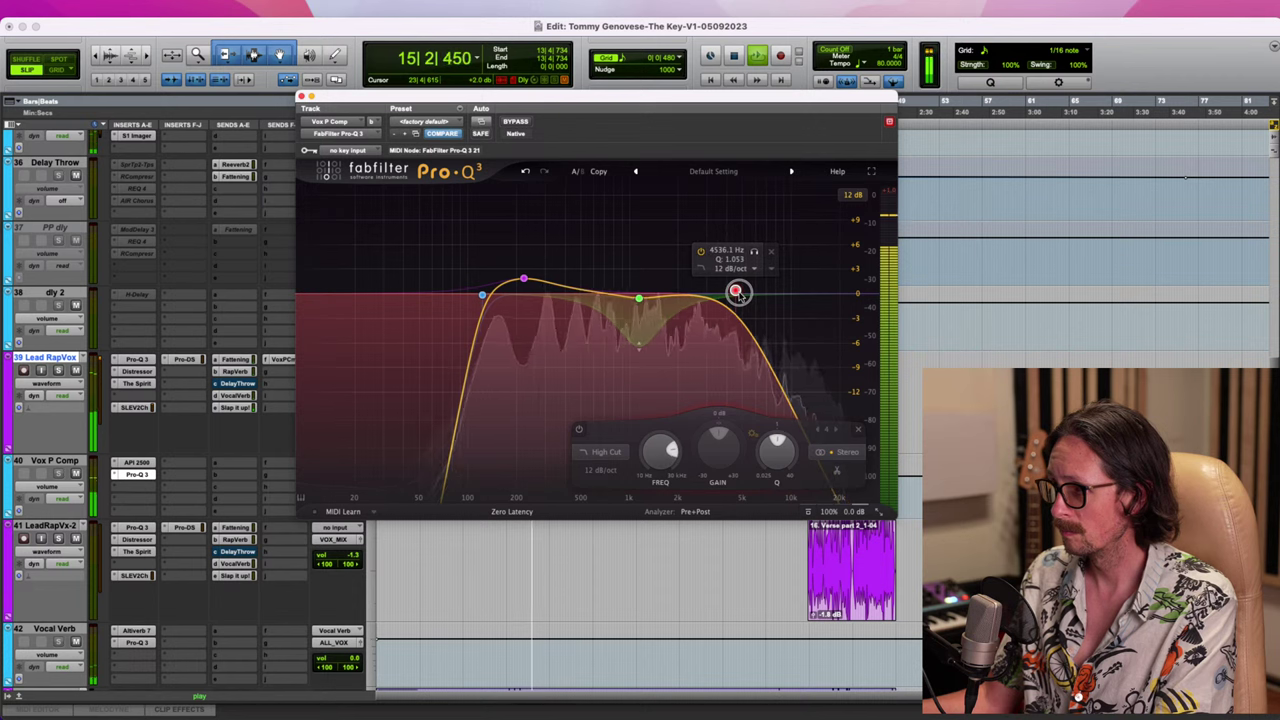
# Reduce the dynamic range of the 1146.4 Hz band, lower the low-mid boost to about 1 dB, and restart playback
pyautogui.click(634, 333)
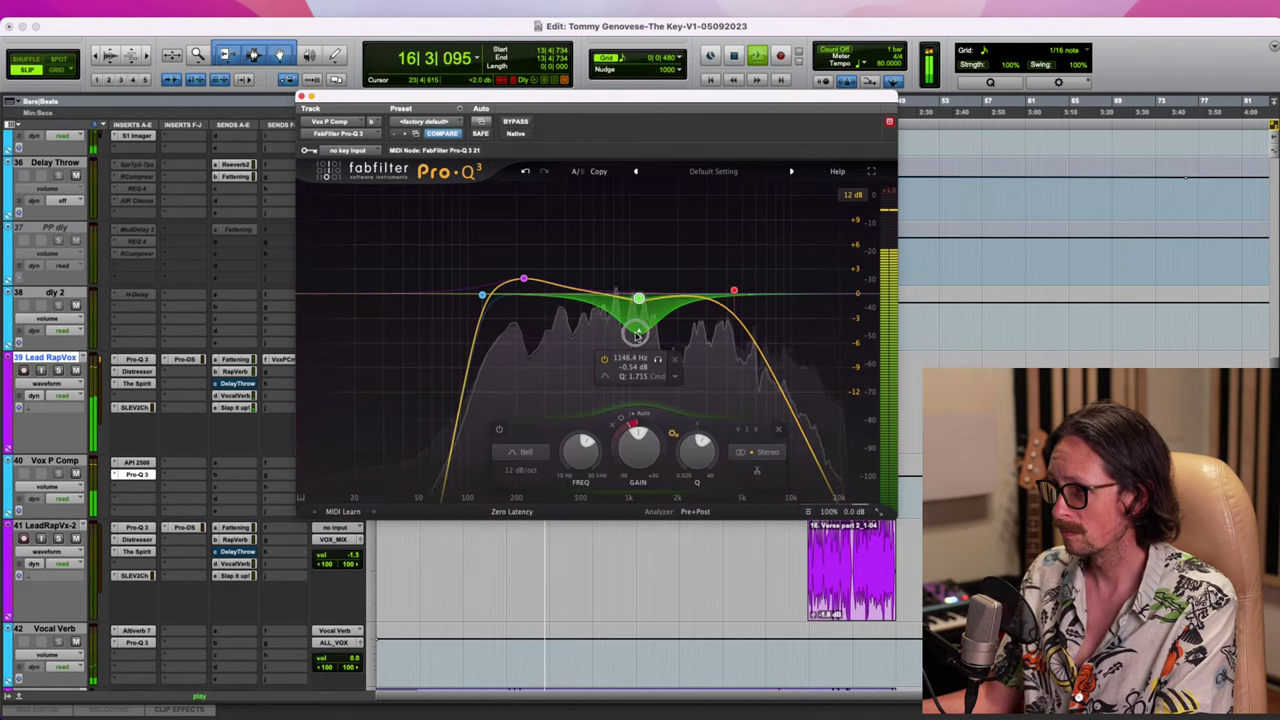
pyautogui.click(523, 285)
pyautogui.press('space')
pyautogui.press('space')
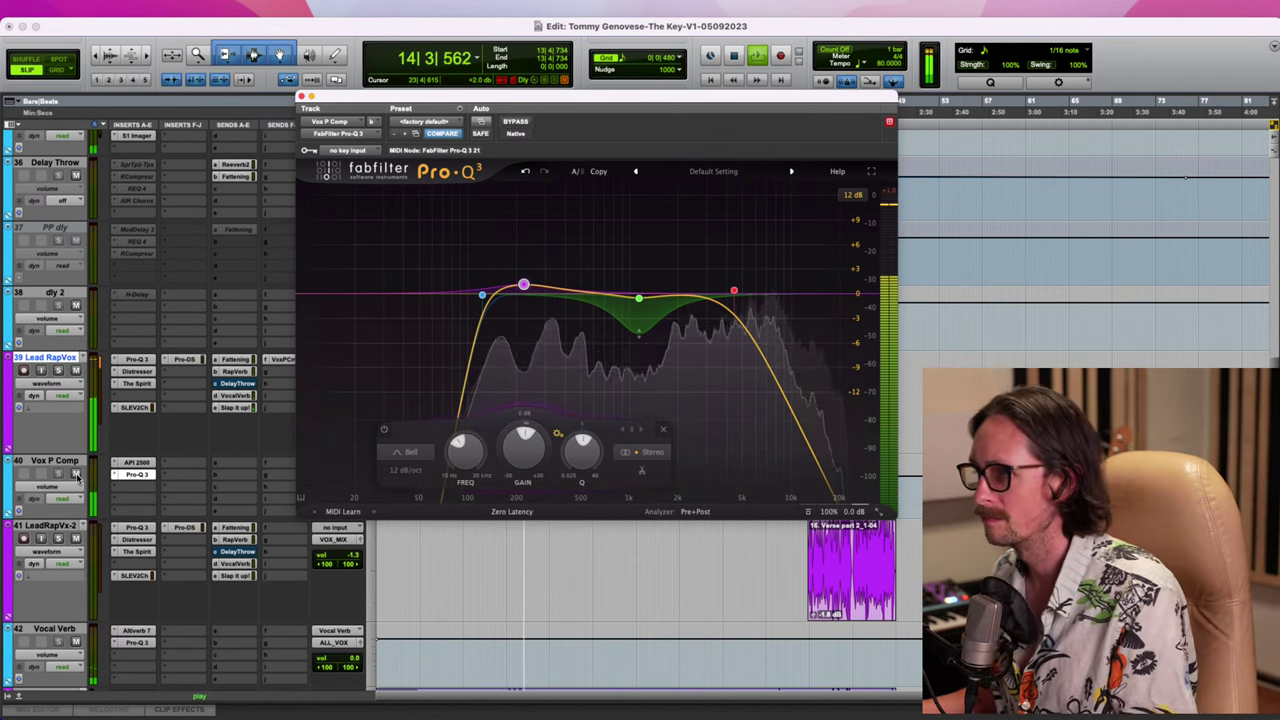
# Check the mix with Vox P Comp muted and unmuted, close the Pro-Q 3 window, and stop playback
pyautogui.click(77, 476)
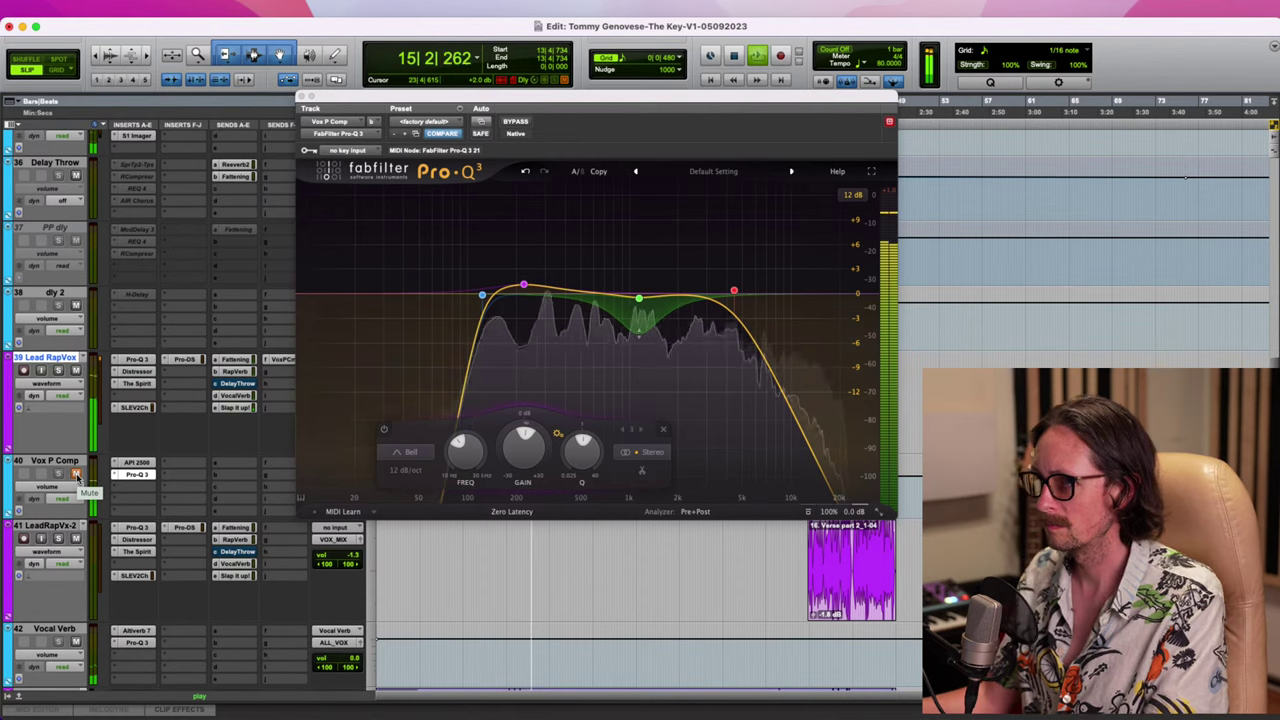
pyautogui.click(77, 476)
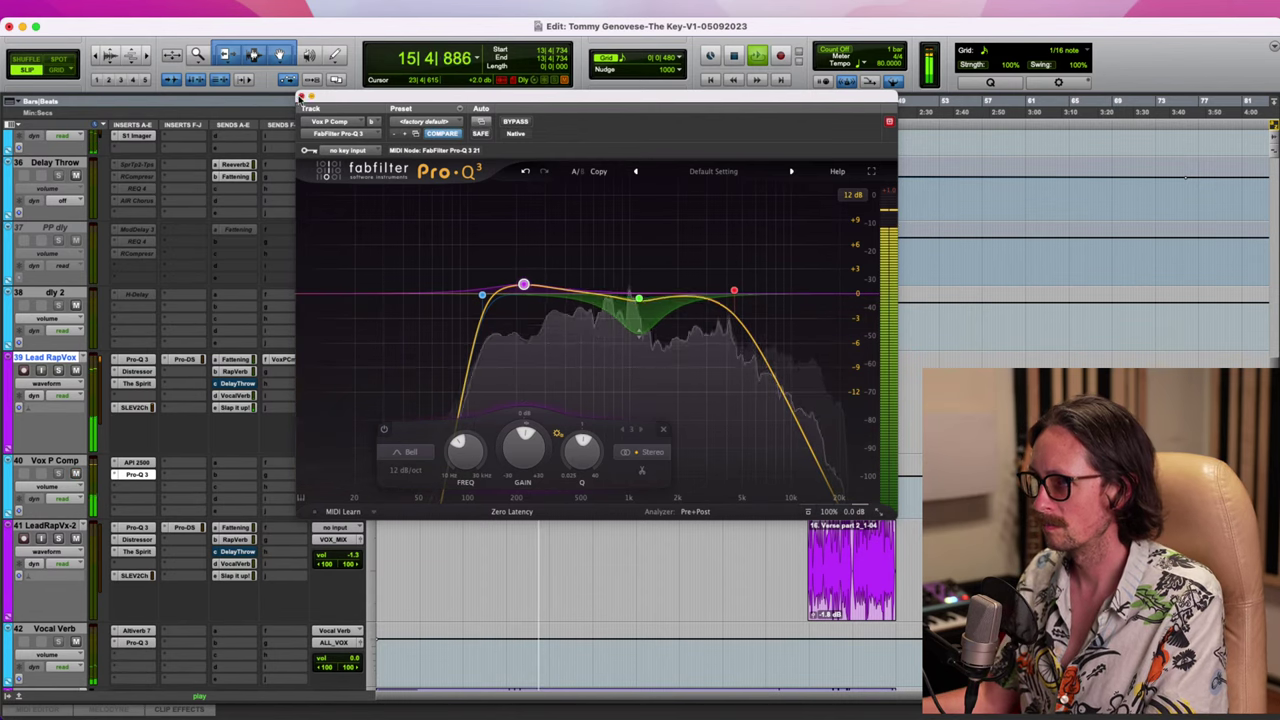
pyautogui.click(137, 474)
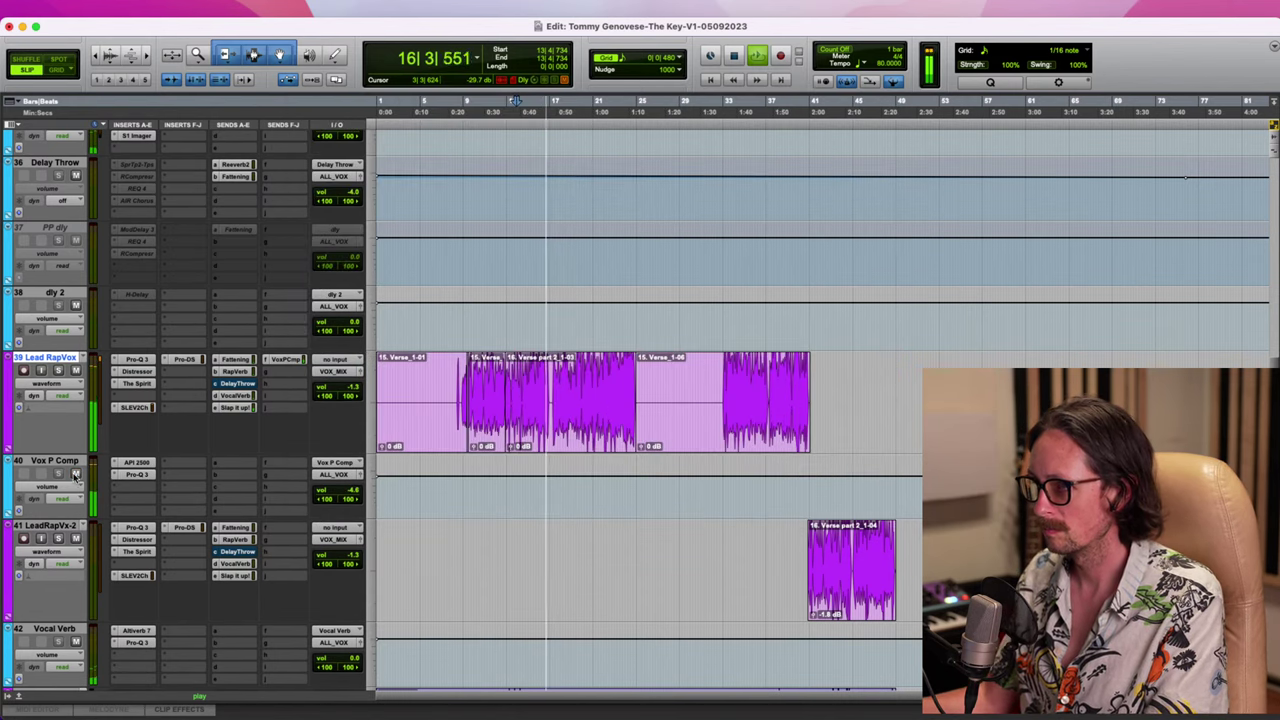
pyautogui.press('space')
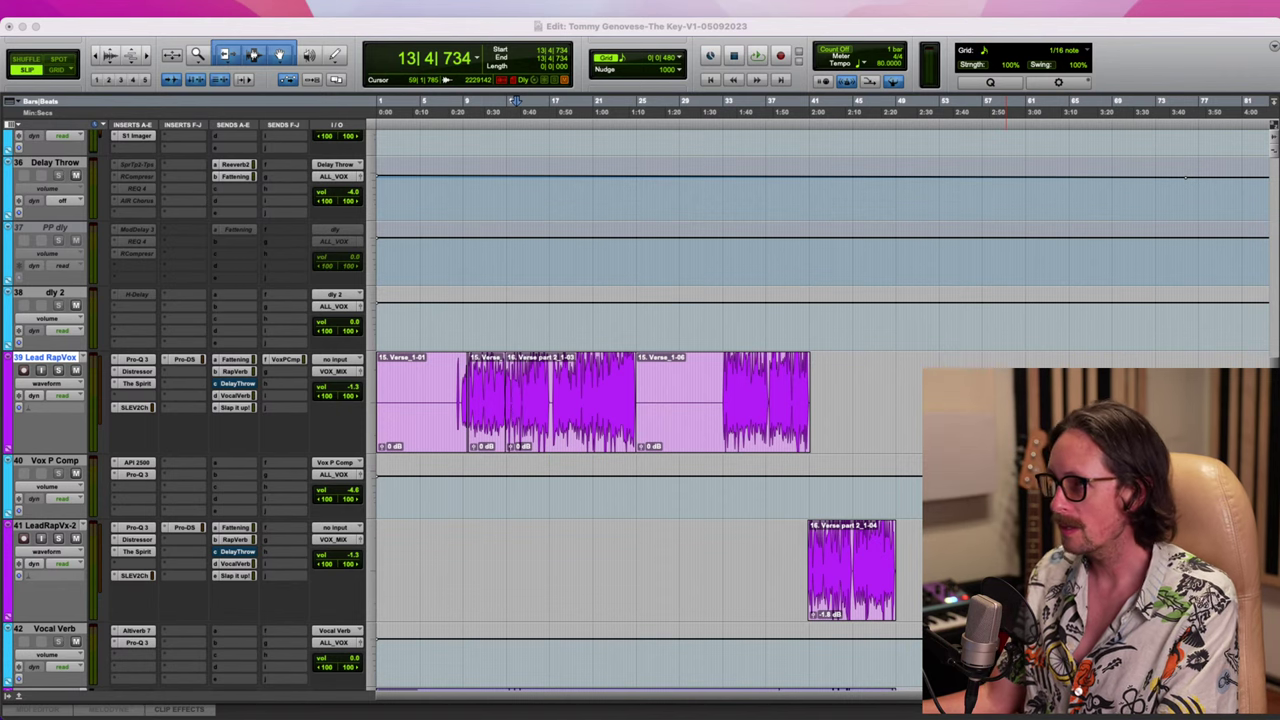
# Play the verse from bar 13 and compare the mix with Vox P Comp muted and unmuted
pyautogui.click(312, 31)
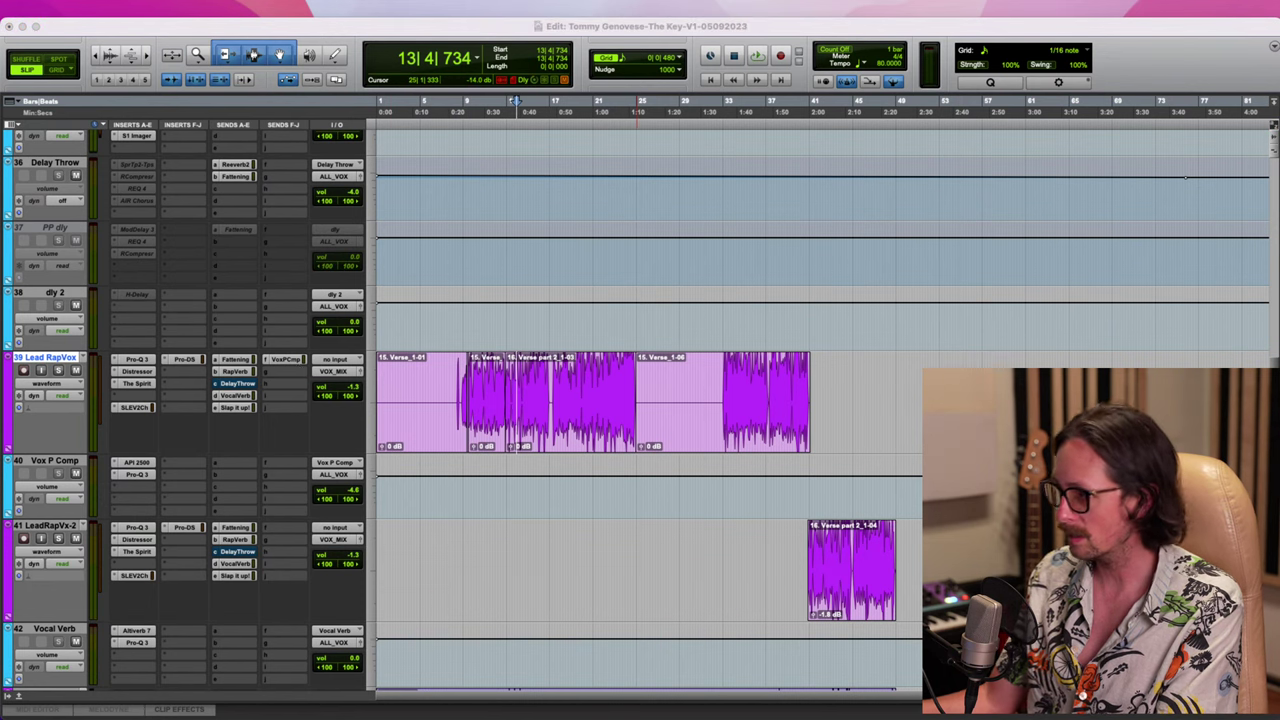
pyautogui.click(1051, 29)
pyautogui.press('space')
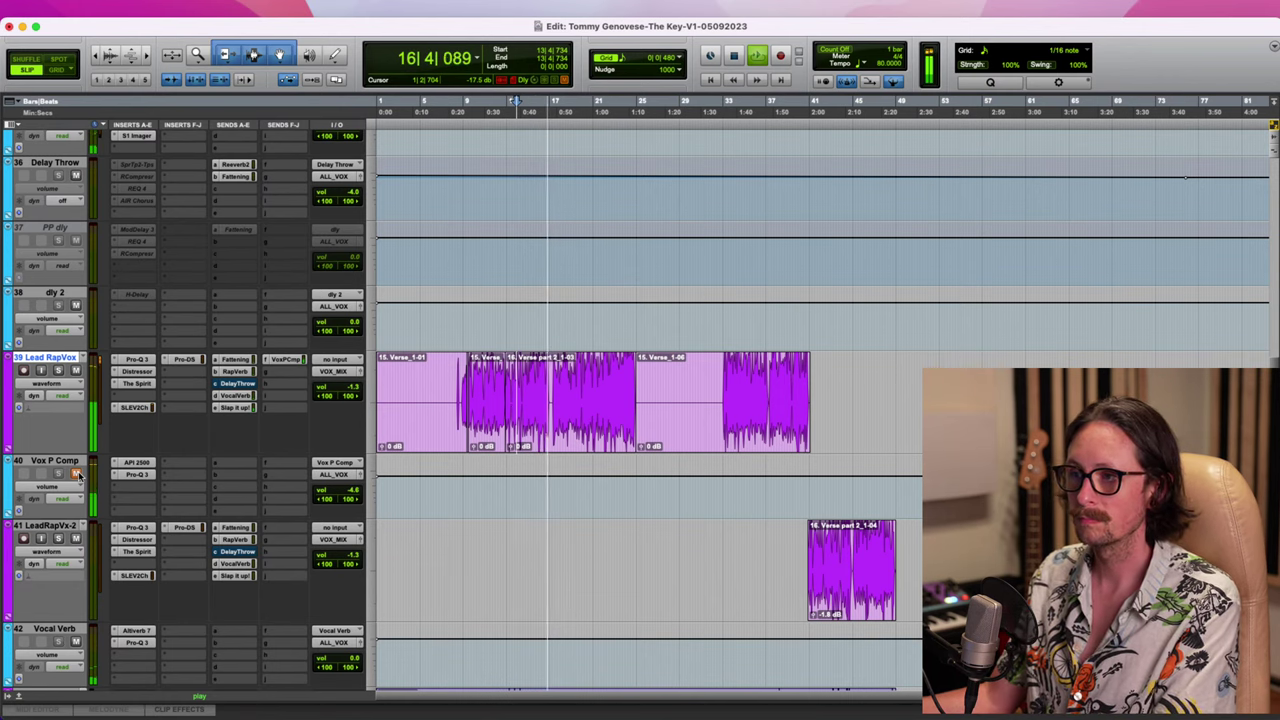
pyautogui.press('space')
pyautogui.press('space')
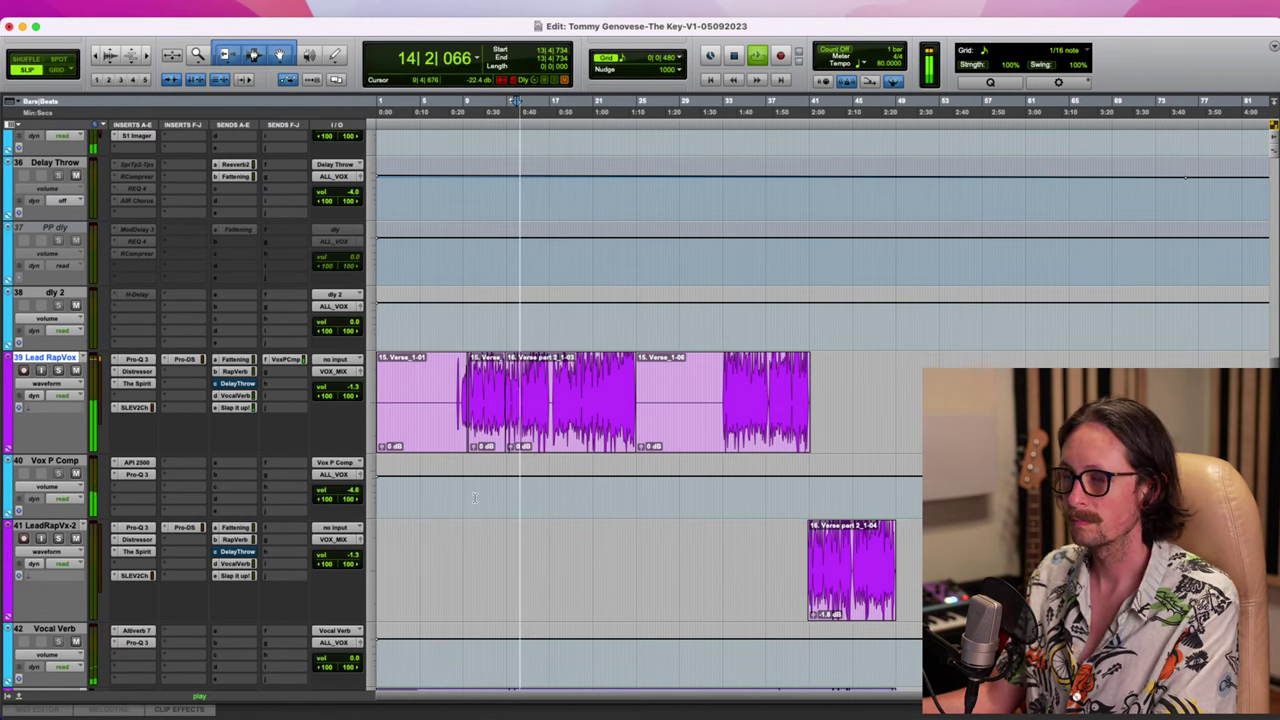
pyautogui.click(76, 474)
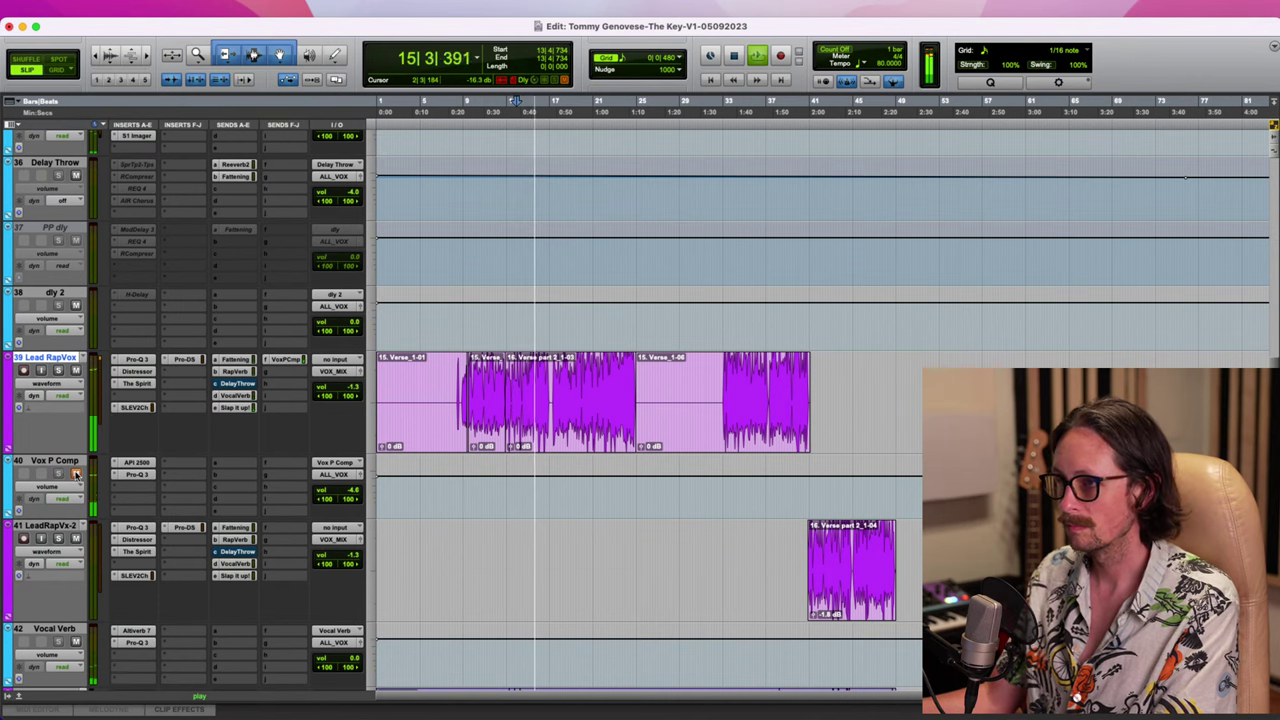
pyautogui.click(76, 474)
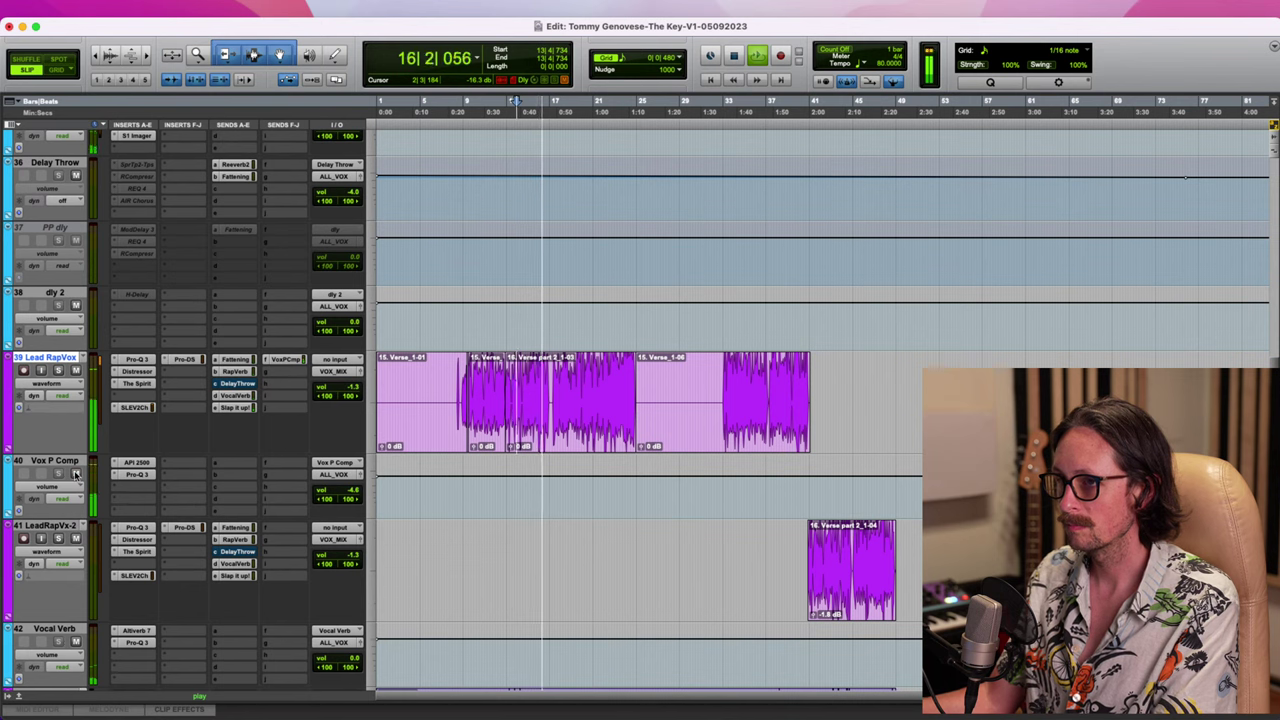
pyautogui.click(76, 474)
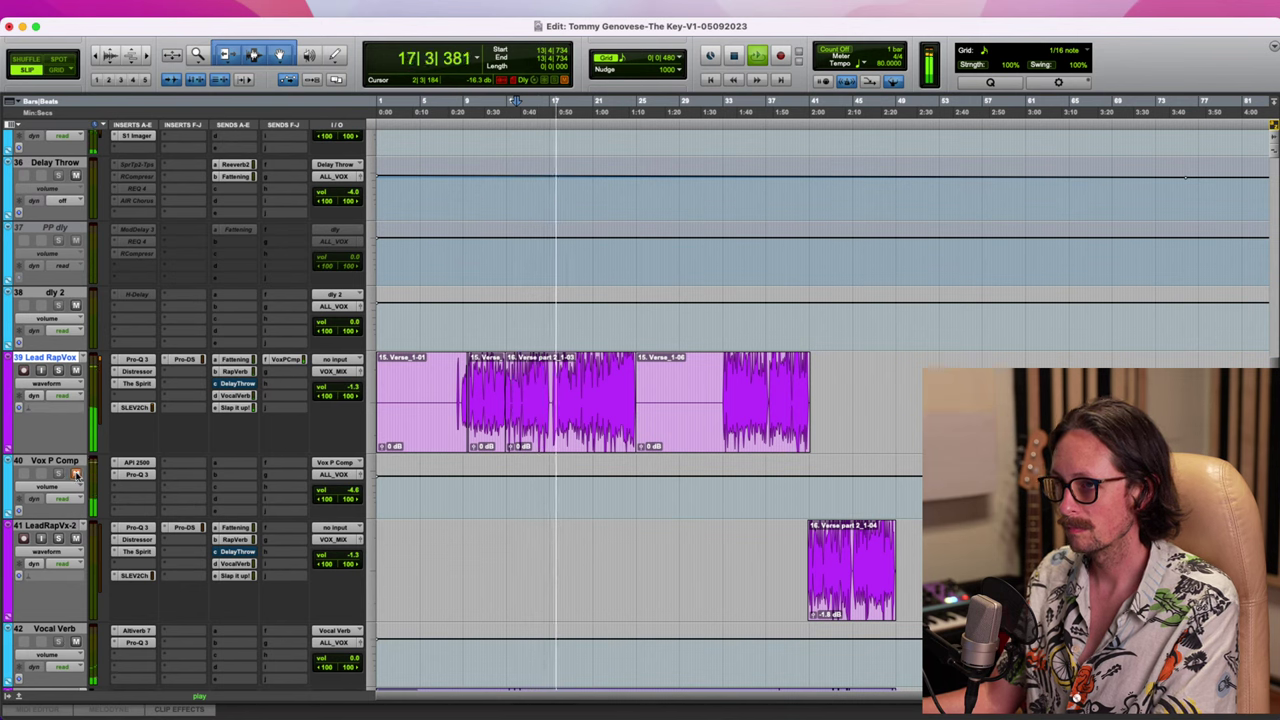
pyautogui.click(76, 474)
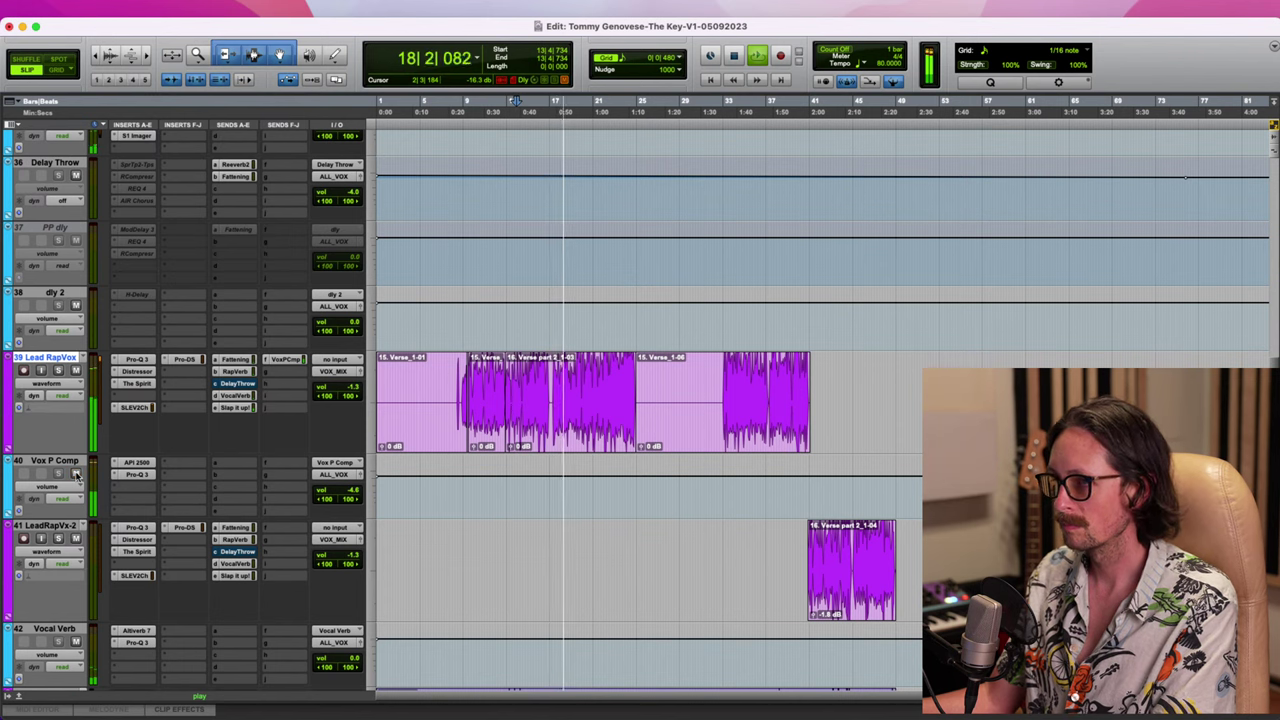
pyautogui.click(76, 474)
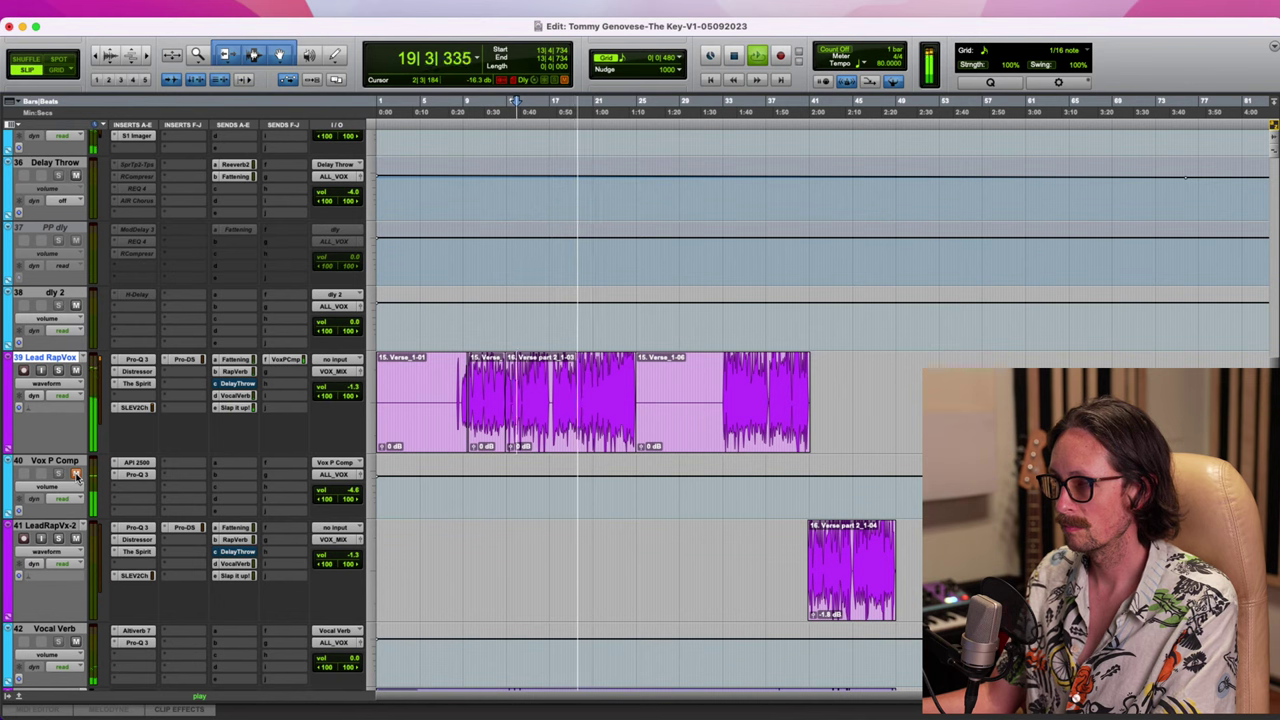
pyautogui.click(77, 475)
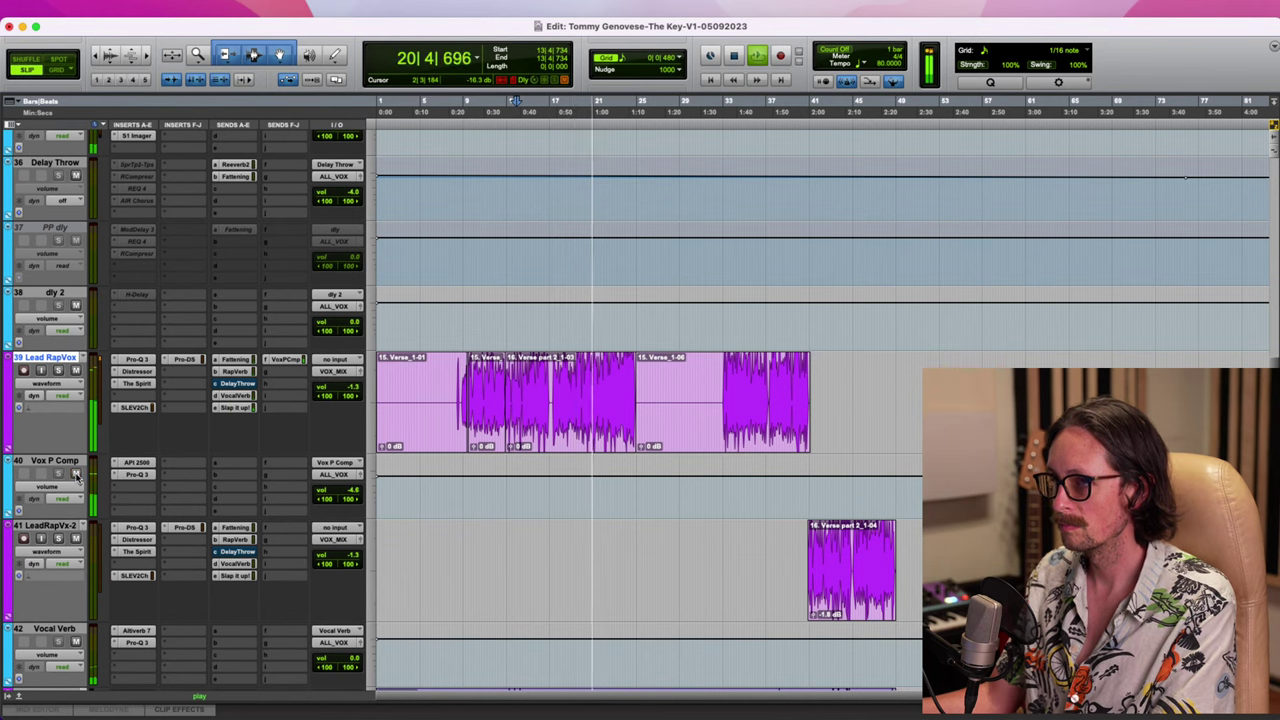
pyautogui.press('space')
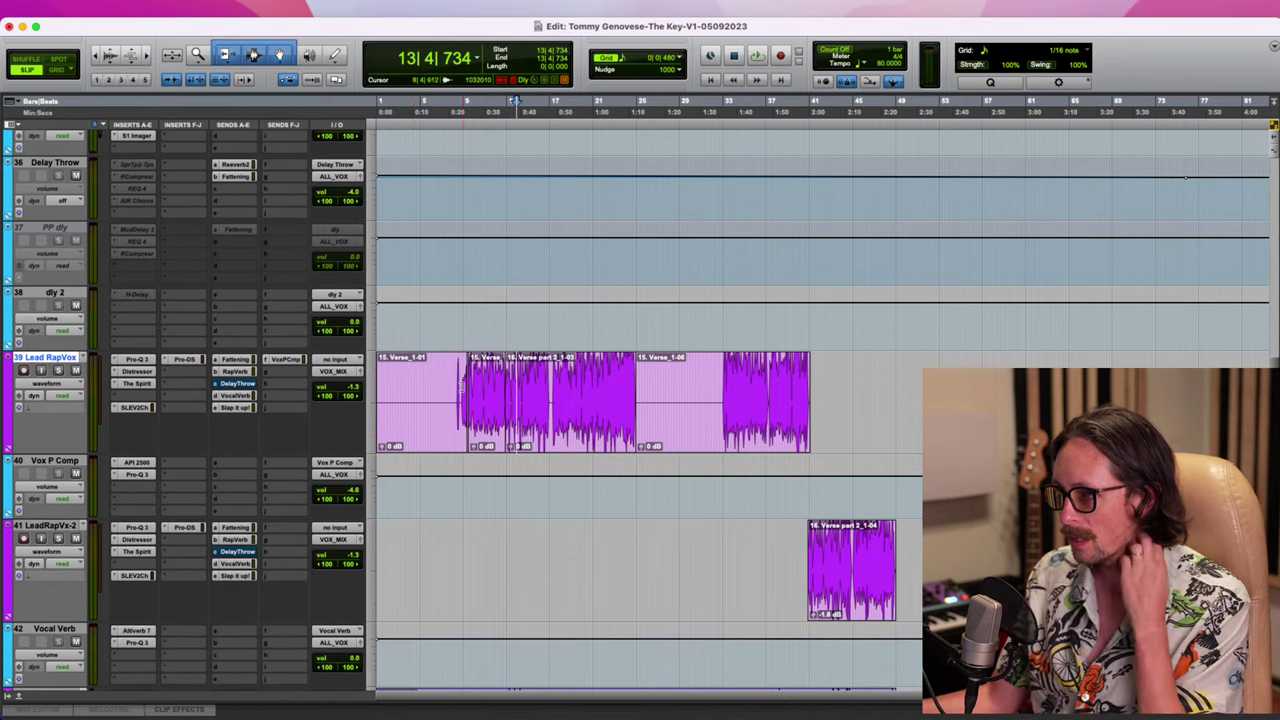
# Look through the session's vocal, effects, instrument, bass and drum tracks to review which parts are muted
pyautogui.scroll(-8, 462, 387)
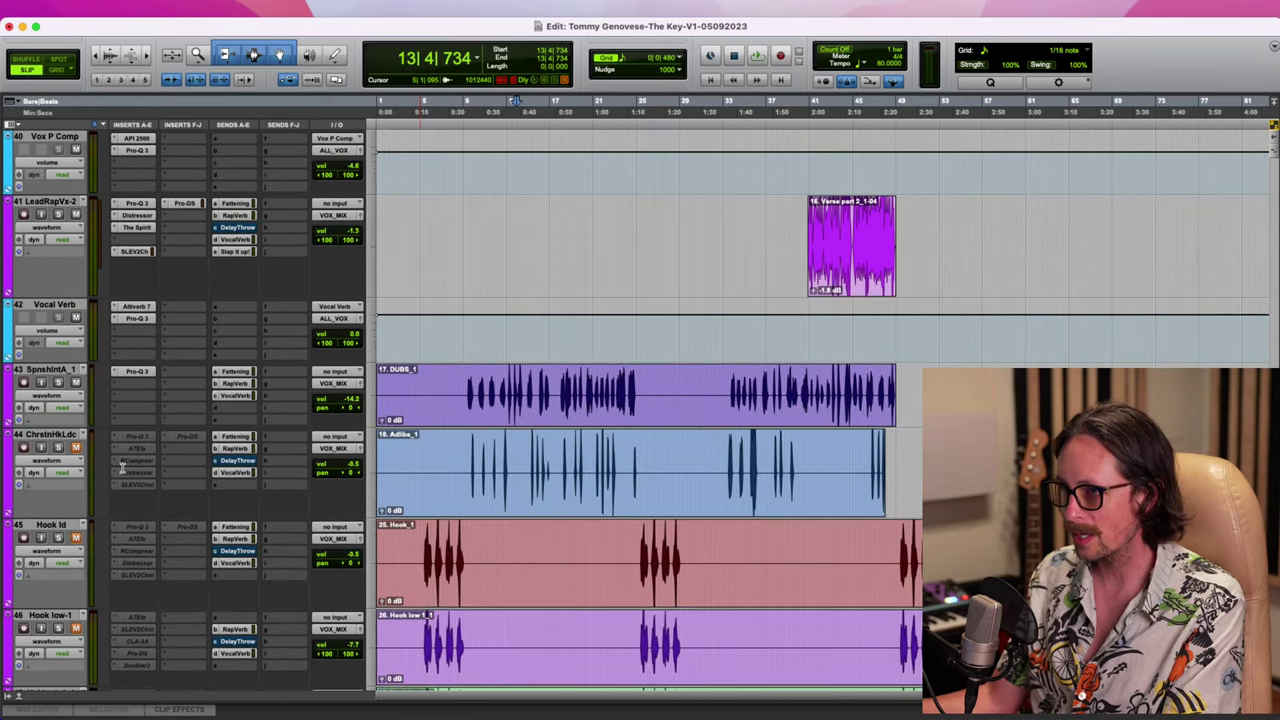
pyautogui.scroll(-10, 486, 429)
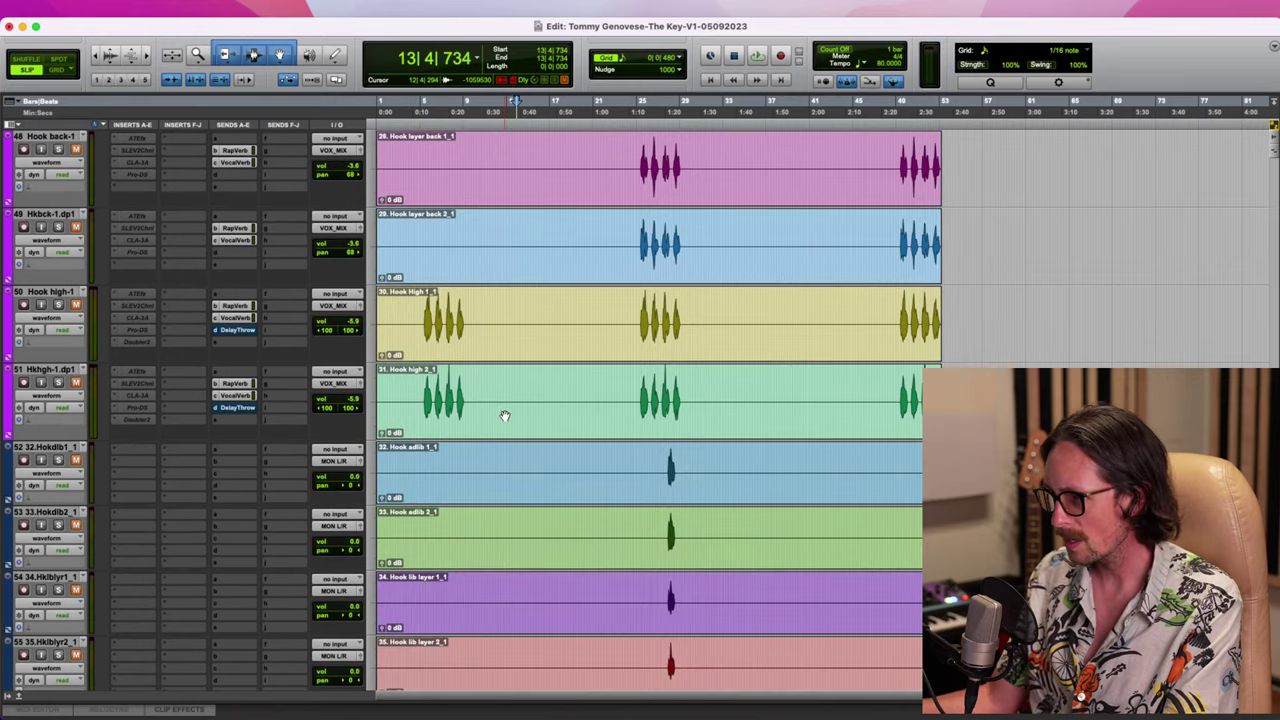
pyautogui.scroll(-20, 505, 416)
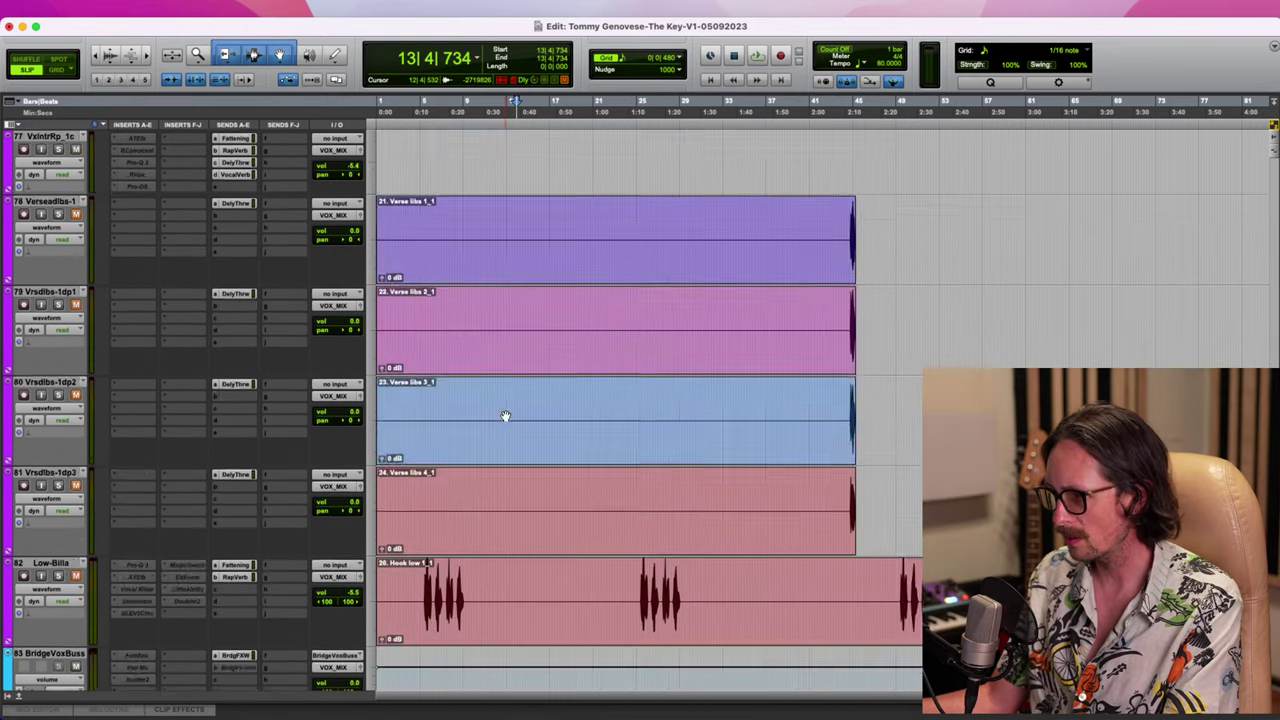
pyautogui.scroll(-3, 505, 416)
pyautogui.scroll(20, 505, 416)
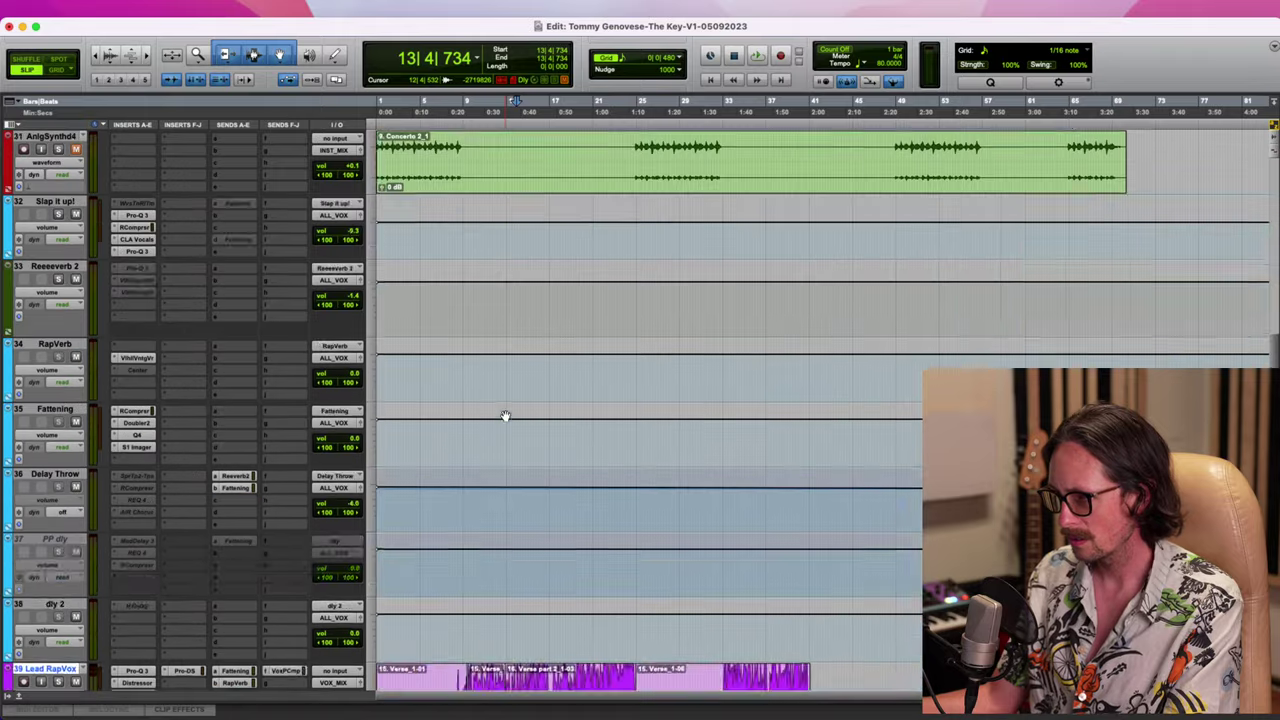
pyautogui.scroll(10, 505, 416)
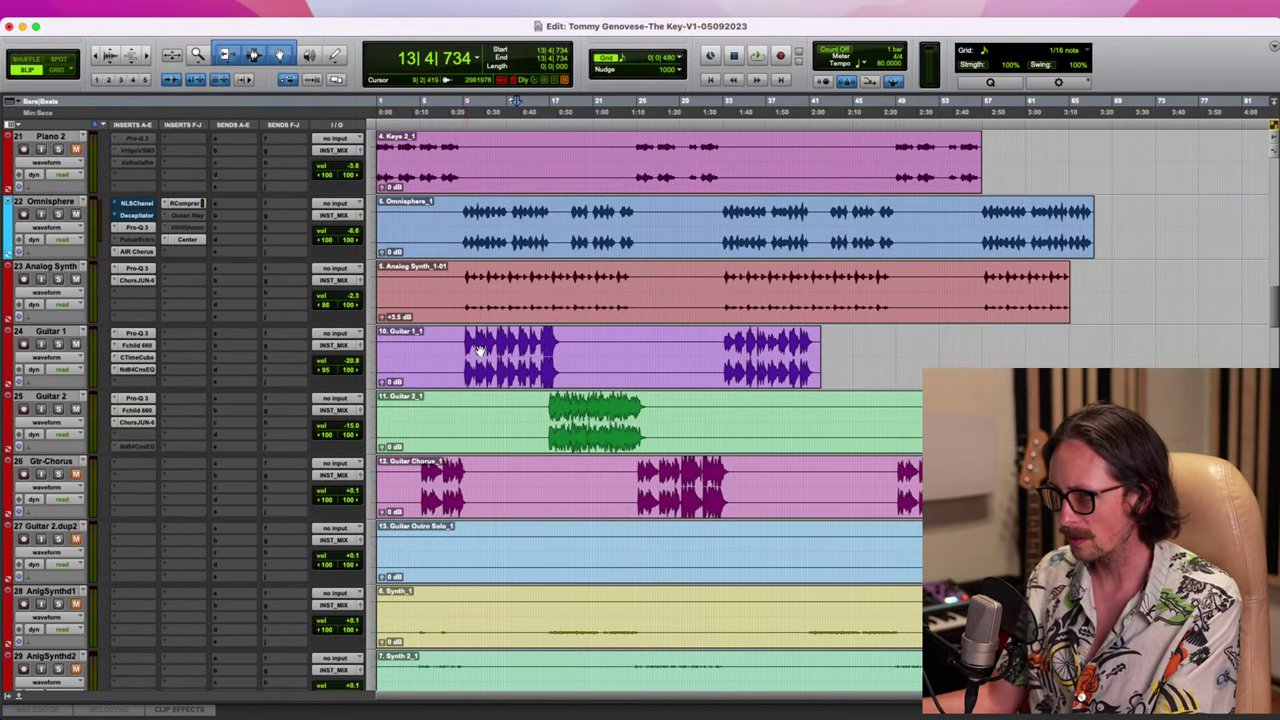
pyautogui.scroll(4, 563, 444)
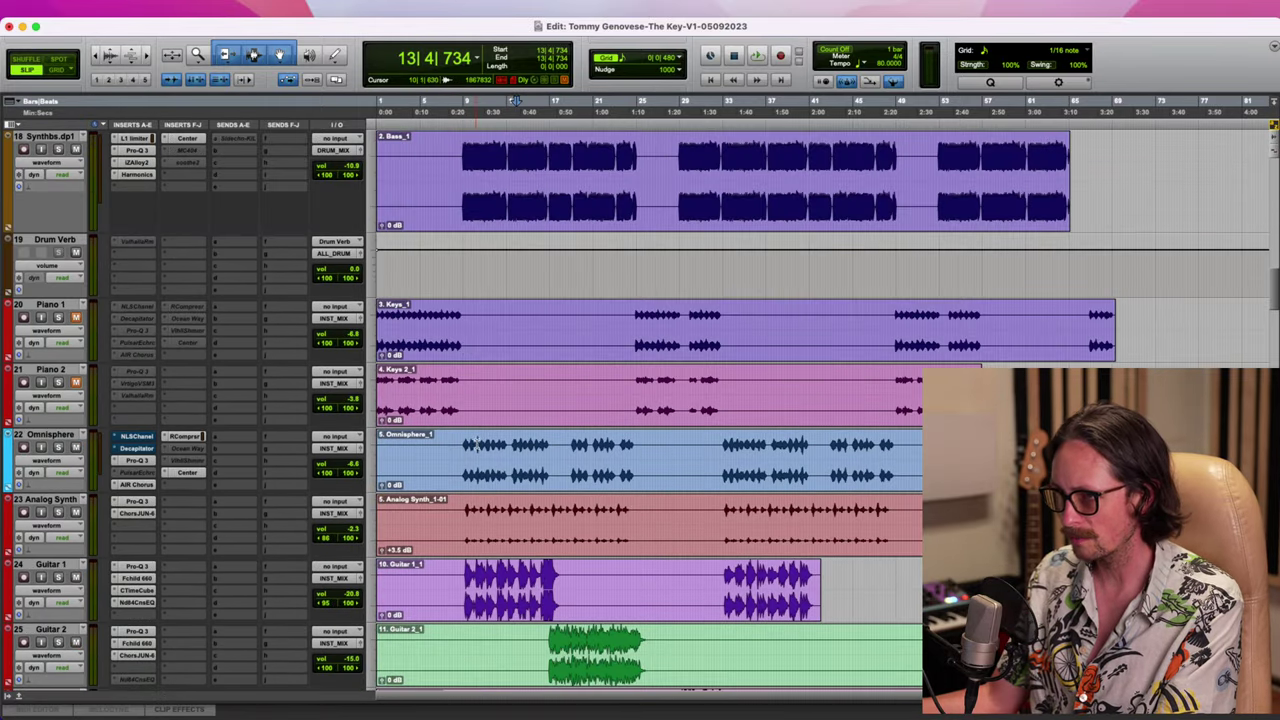
pyautogui.scroll(4, 463, 444)
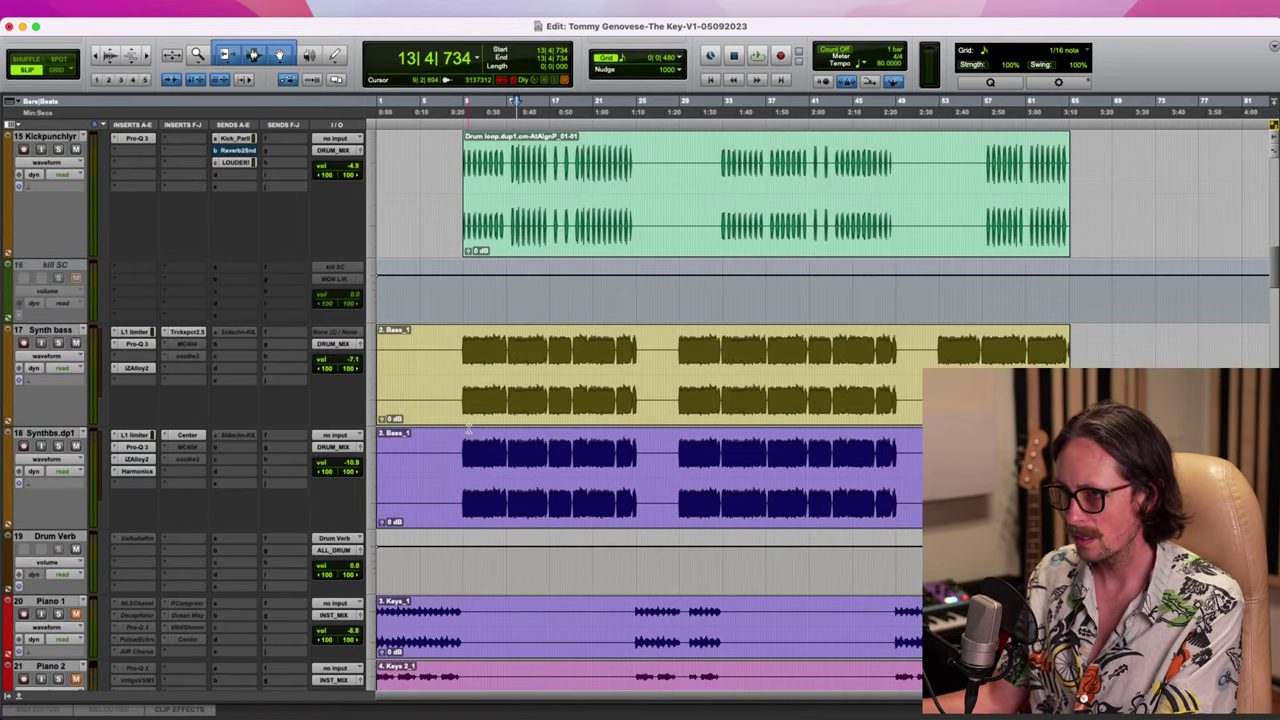
pyautogui.scroll(-4, 462, 500)
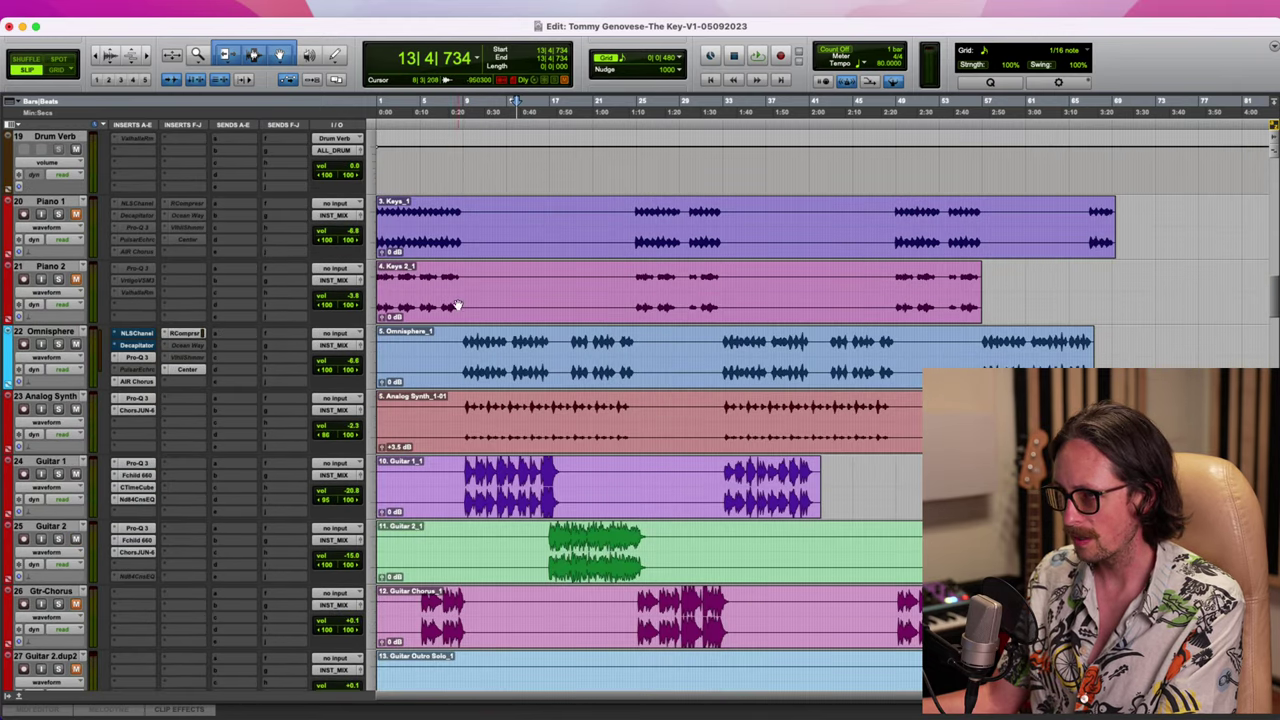
pyautogui.scroll(-8, 508, 463)
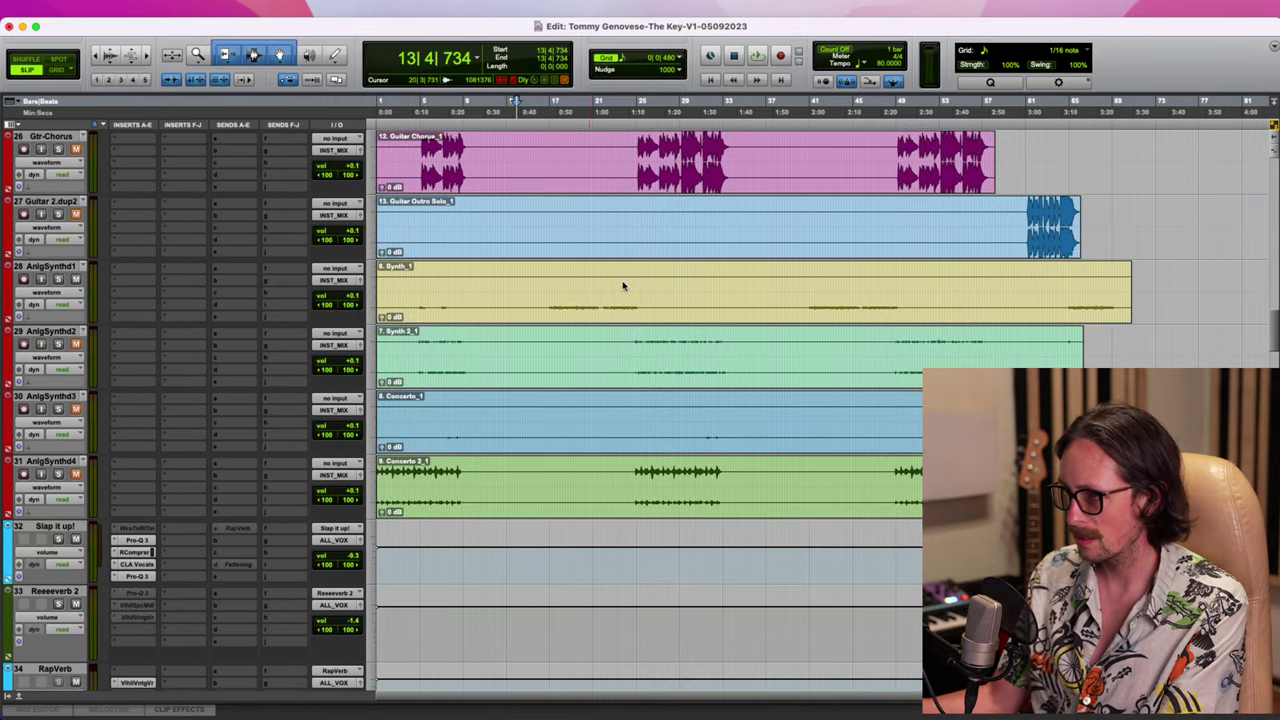
# Play from just before bar 17, unmute AnlgSynthd1, check it in solo, and lower its volume to about -3 dB
pyautogui.click(548, 285)
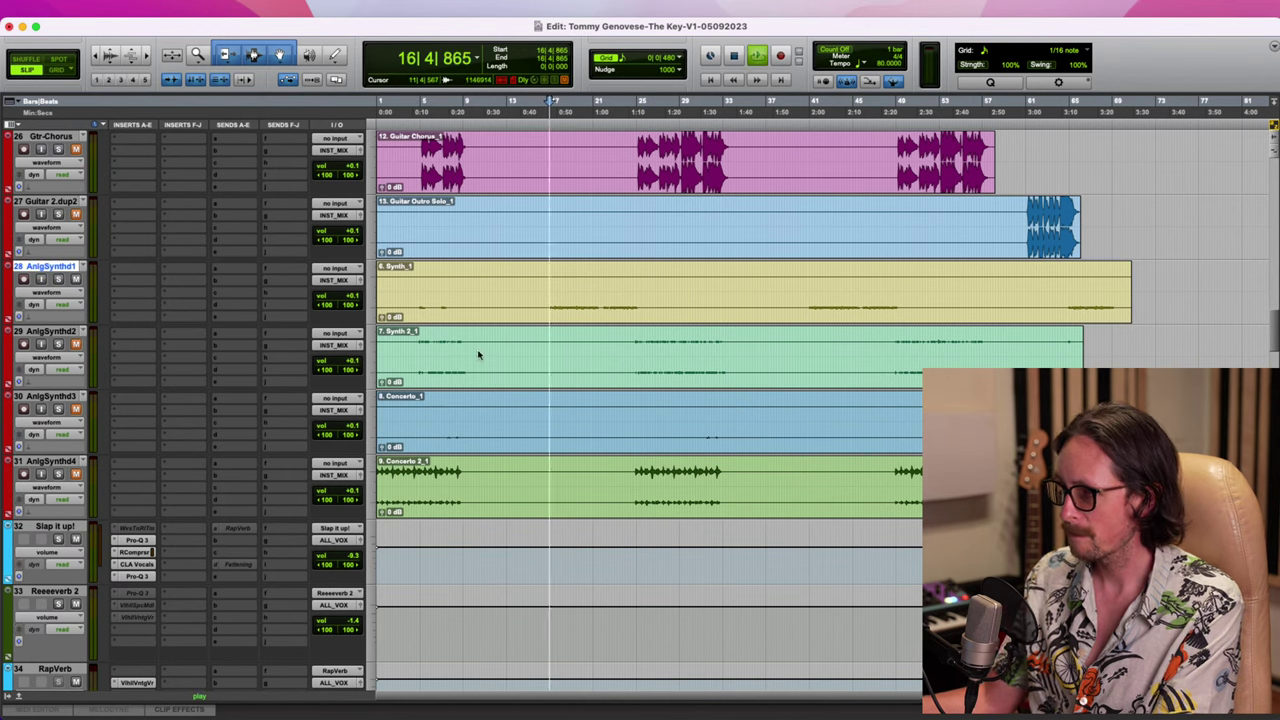
pyautogui.press('space')
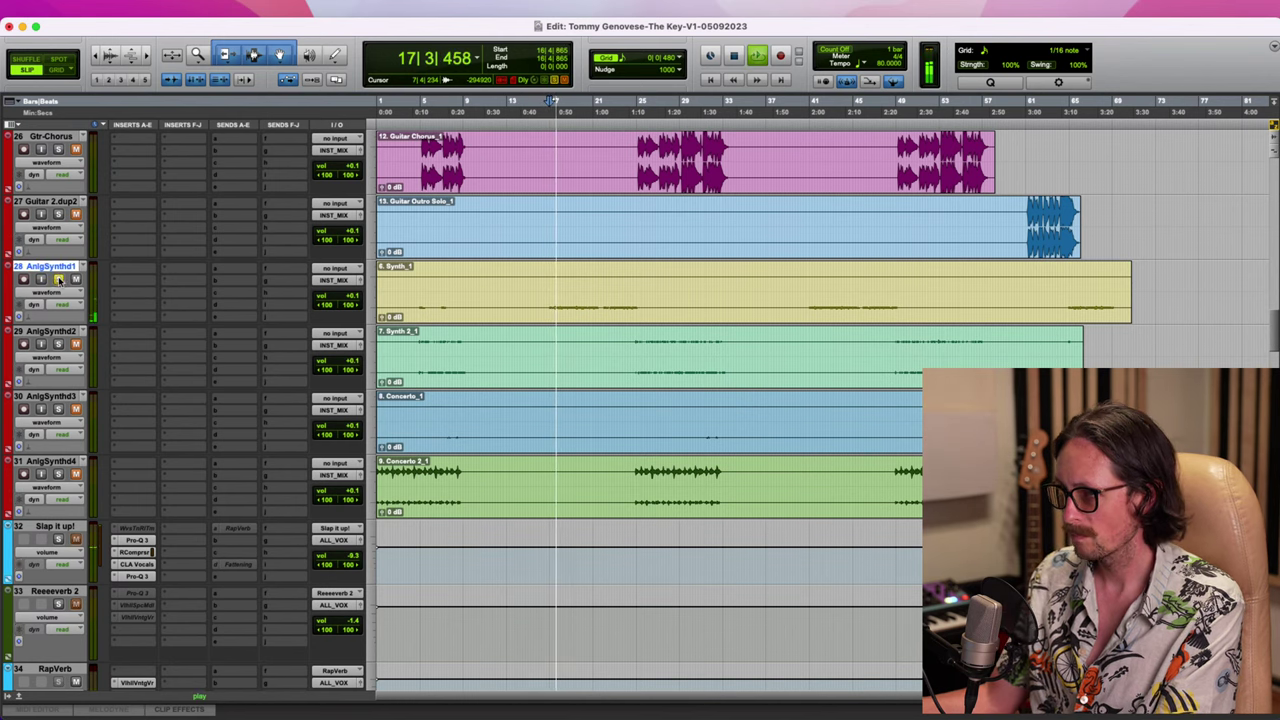
pyautogui.click(353, 300)
pyautogui.moveTo(353, 301); pyautogui.dragTo(354, 298)
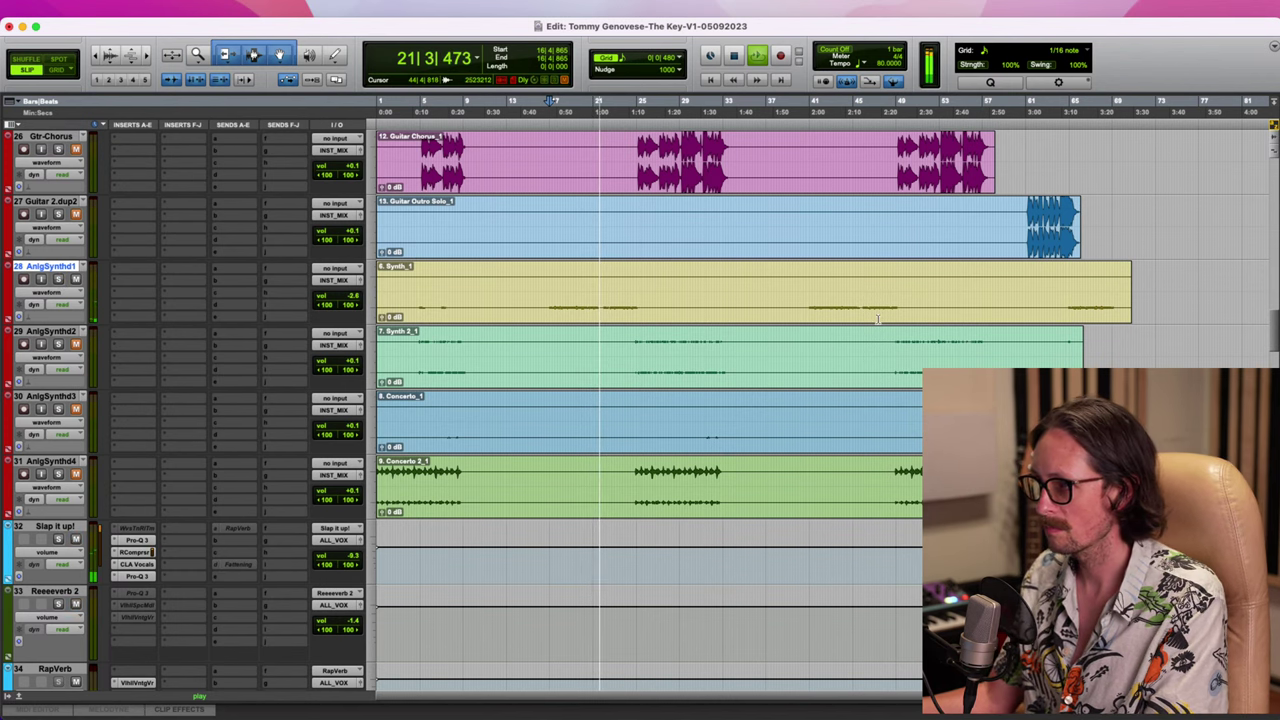
pyautogui.press('space')
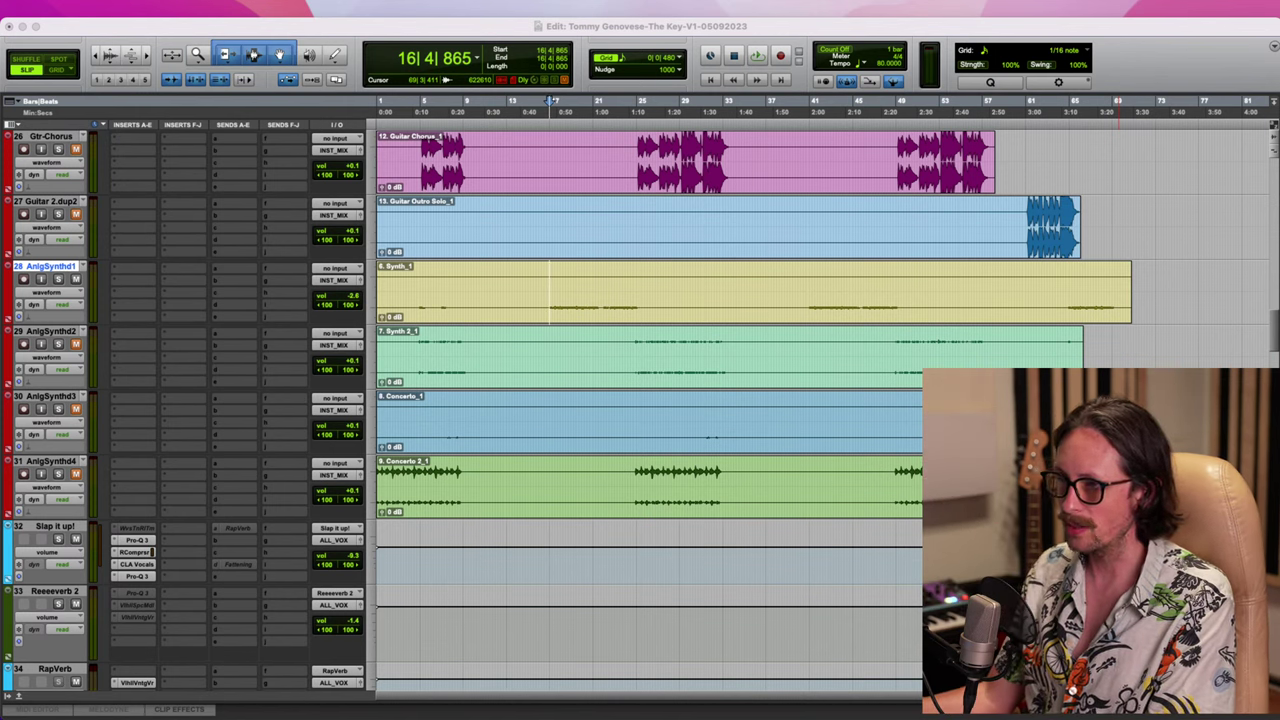
pyautogui.click(379, 26)
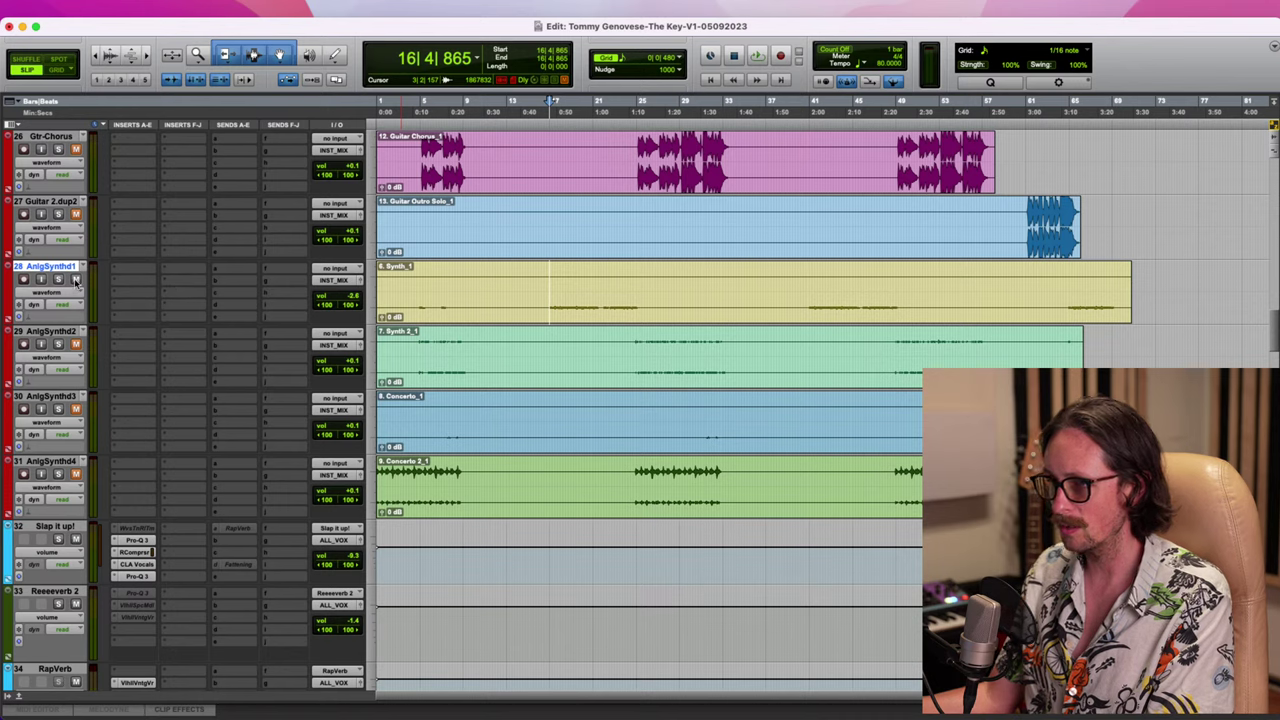
pyautogui.click(130, 224)
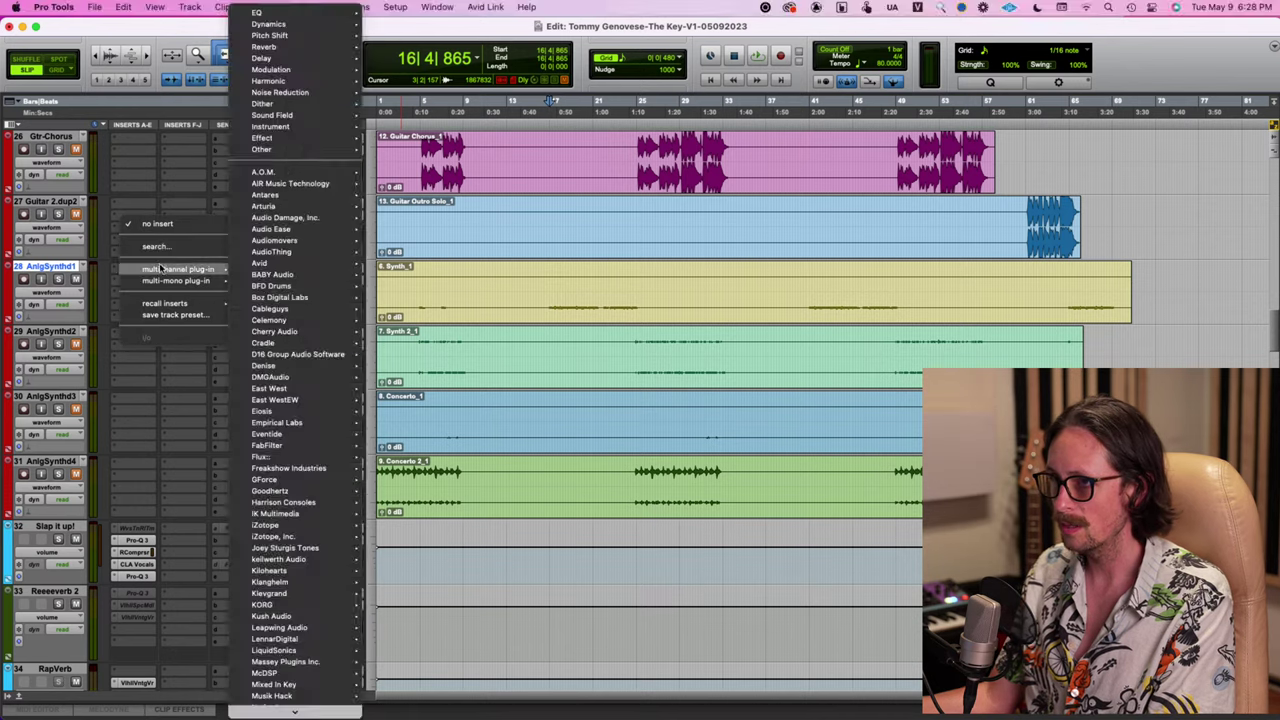
pyautogui.click(121, 183)
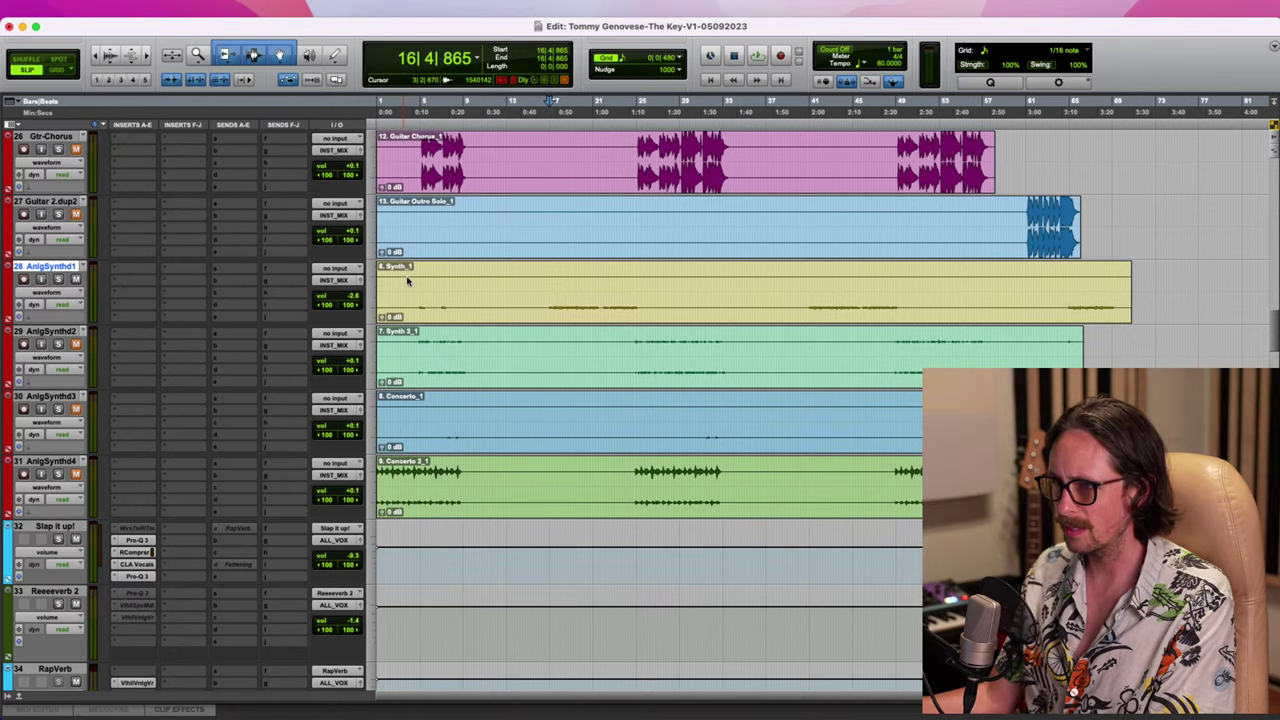
pyautogui.press('super+Tab')
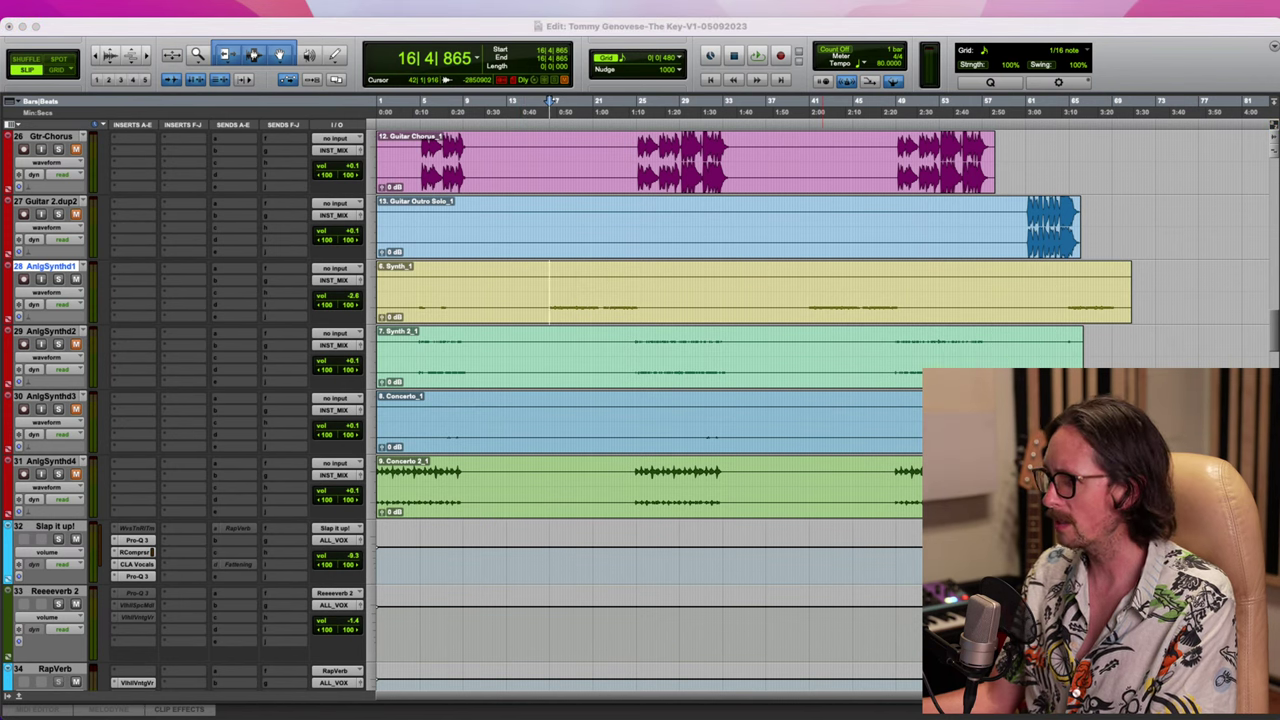
pyautogui.press('super+Tab')
# Replay the section from just before bar 17 and lower the AnlgSynthd1 volume to about -6 dB
pyautogui.press('space')
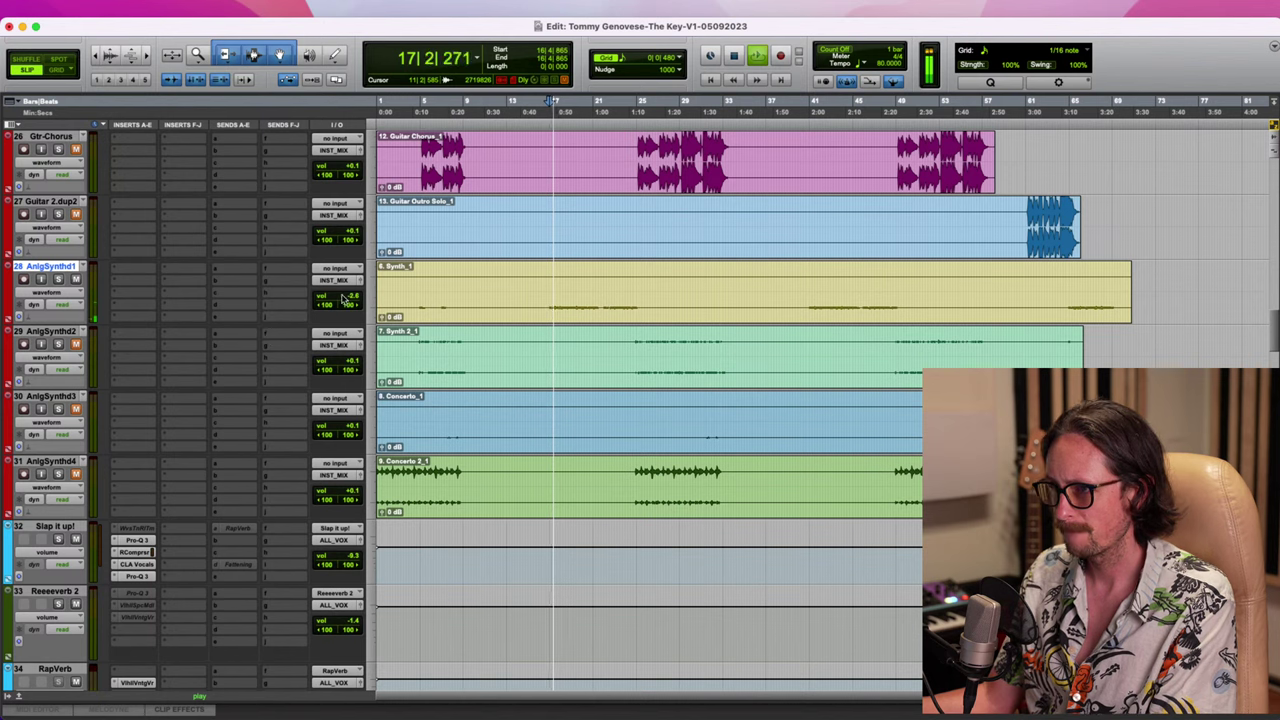
pyautogui.moveTo(343, 298); pyautogui.dragTo(343, 304)
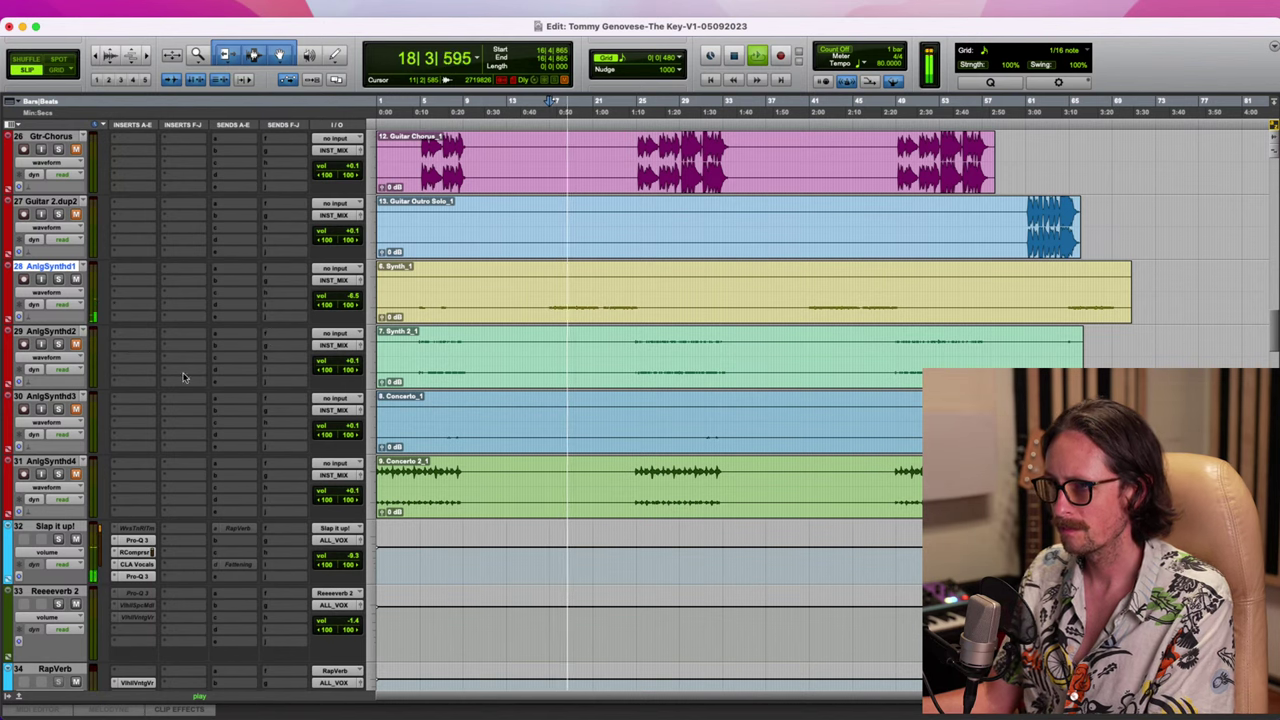
# Audition the SpnshIntA_1 doubles within the mix, replaying the verse around bar 17, and stop playback
pyautogui.scroll(-10, 600, 515)
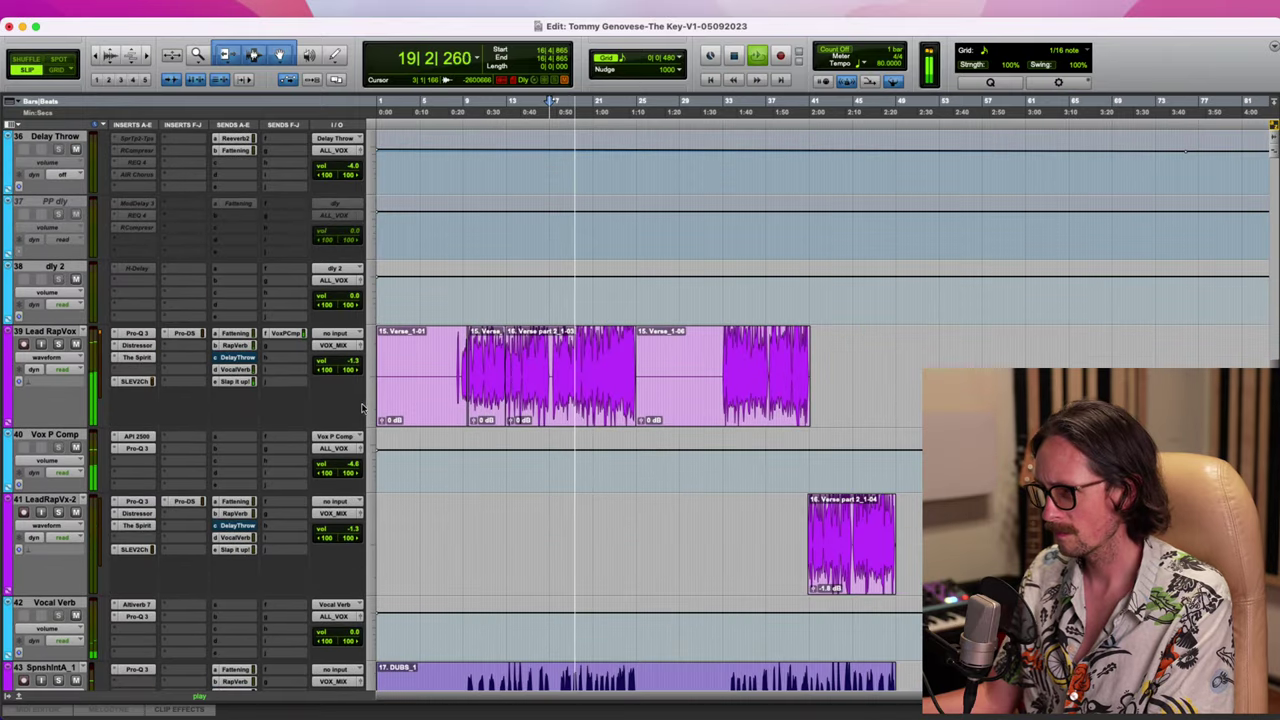
pyautogui.scroll(-8, 640, 444)
pyautogui.scroll(5, 566, 380)
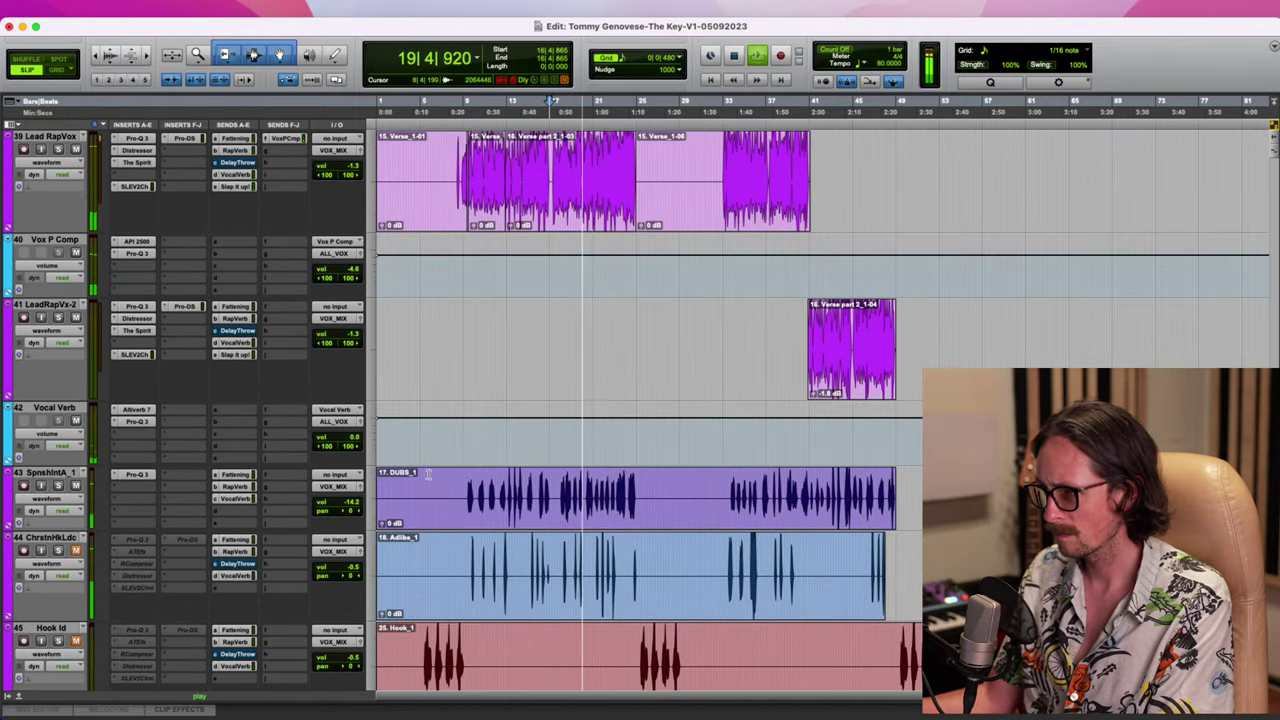
pyautogui.click(59, 486)
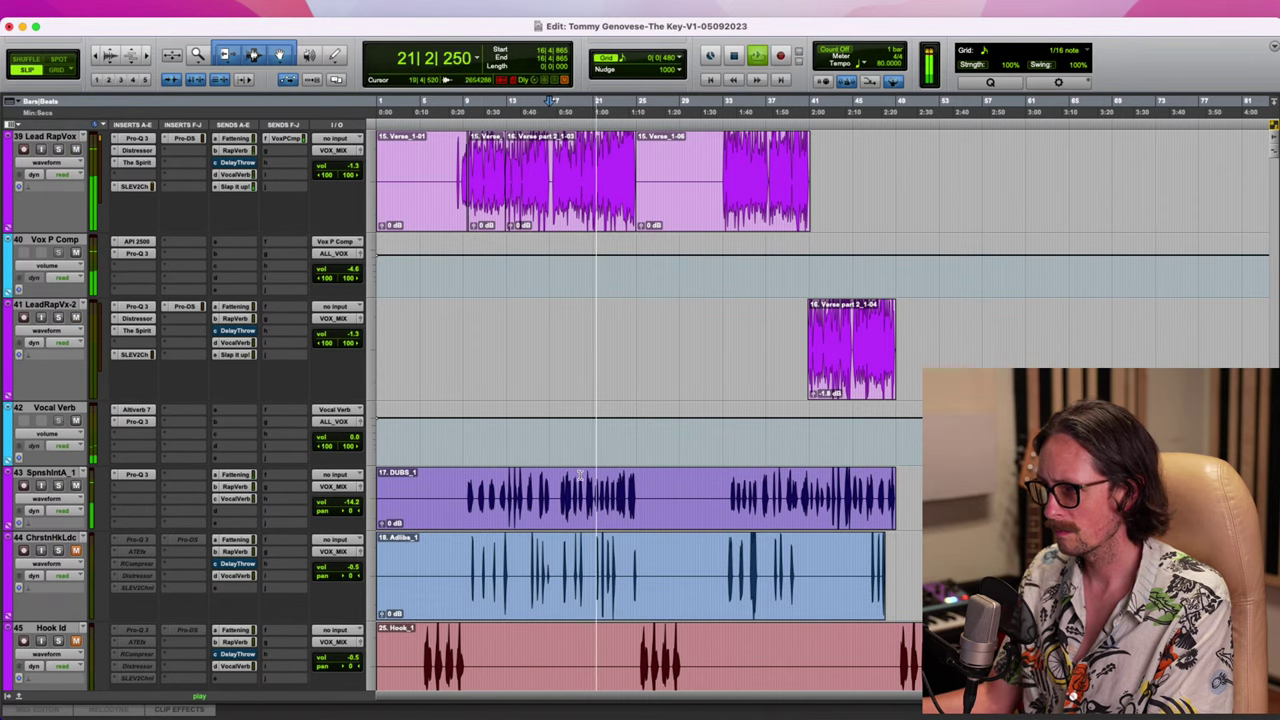
pyautogui.press('space')
pyautogui.press('space')
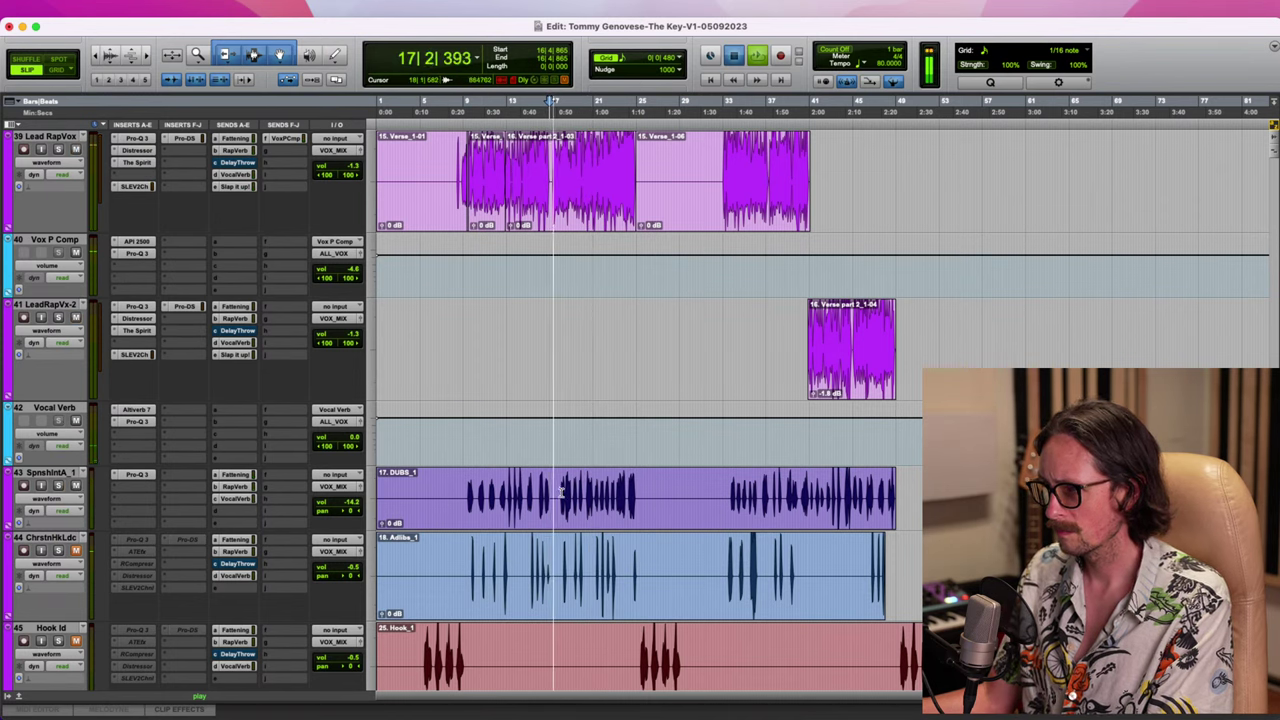
pyautogui.press('space')
pyautogui.click(562, 490)
pyautogui.press('space')
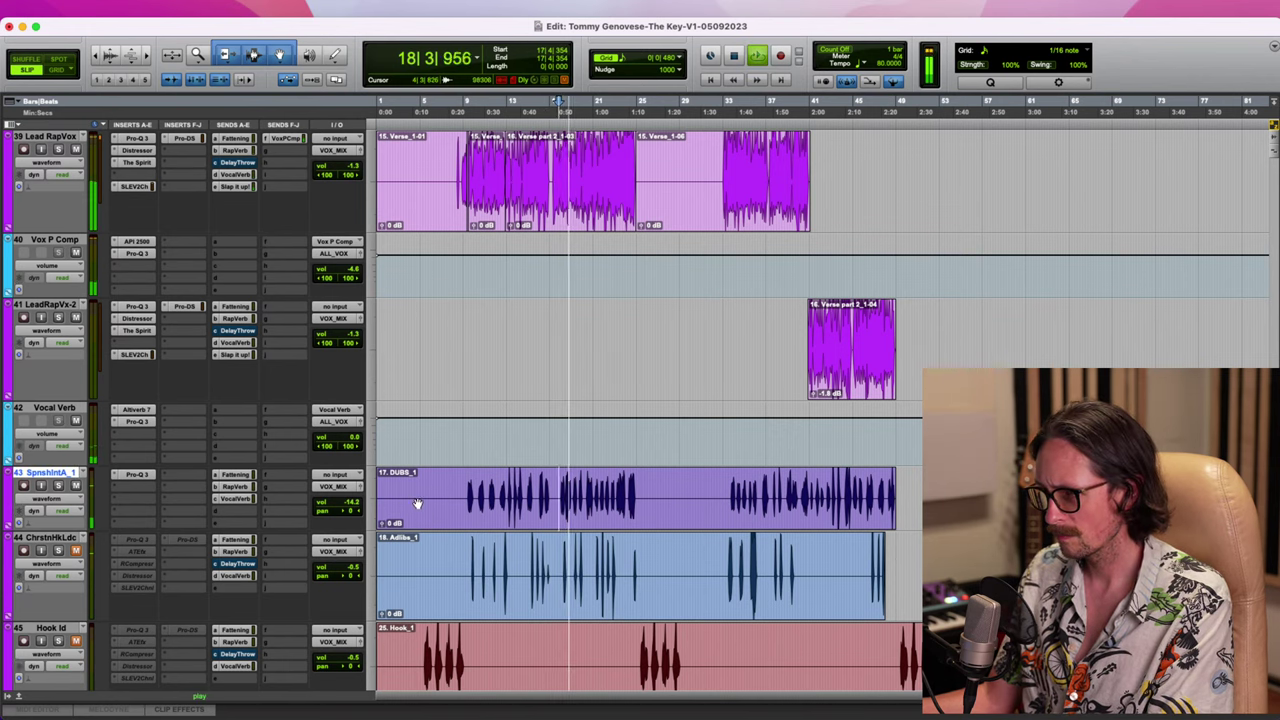
pyautogui.press('space')
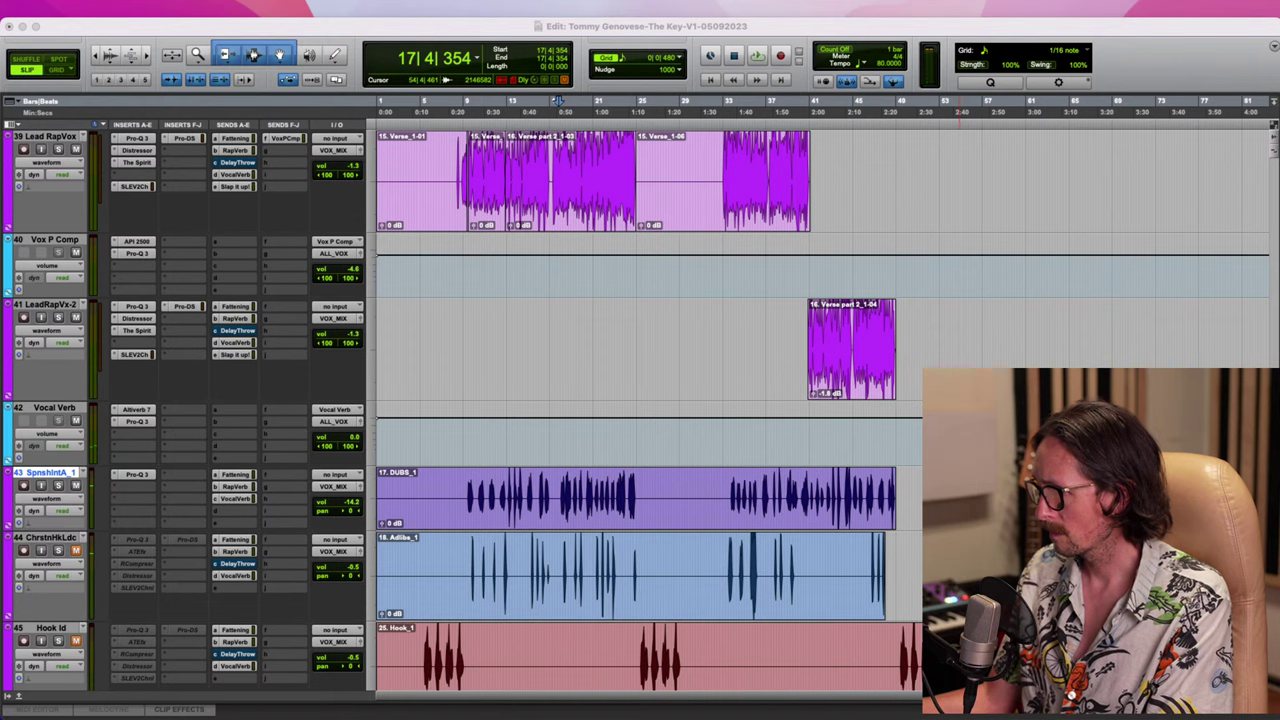
# Solo the demo reference track, listen to it from just before bar 17, stop playback, and take it out of solo
pyautogui.scroll(20, 503, 268)
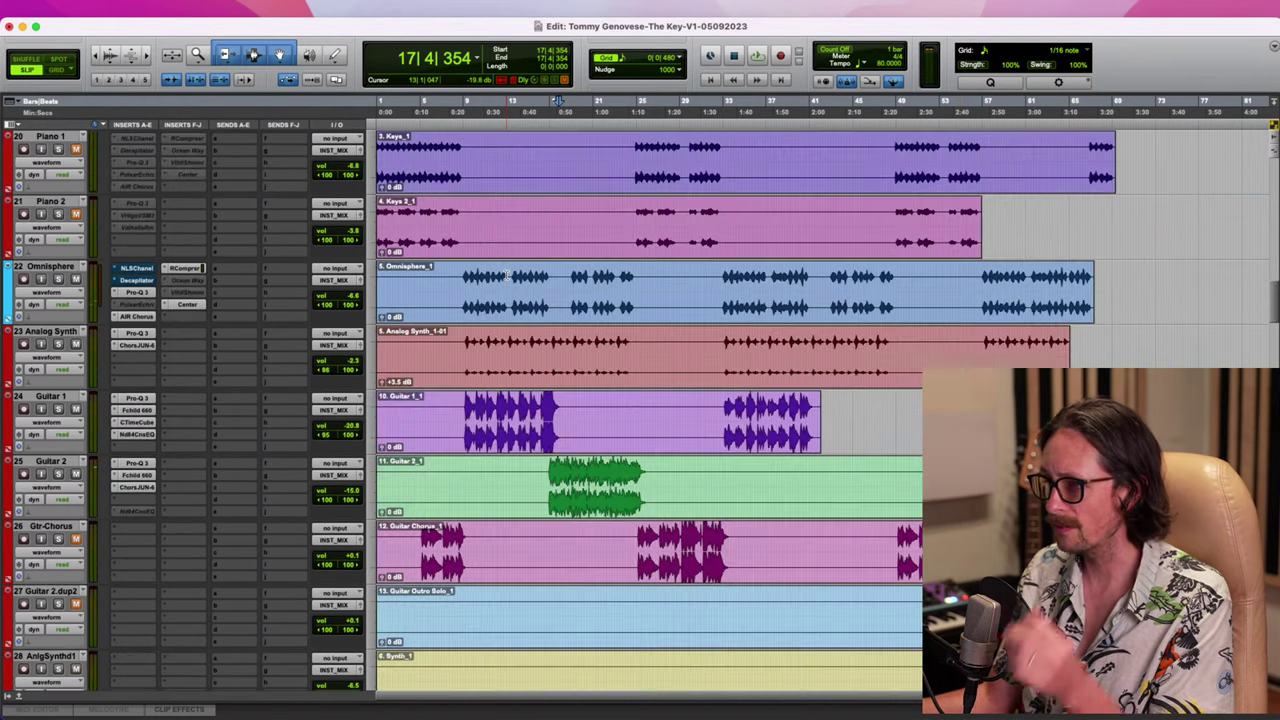
pyautogui.scroll(3, 503, 268)
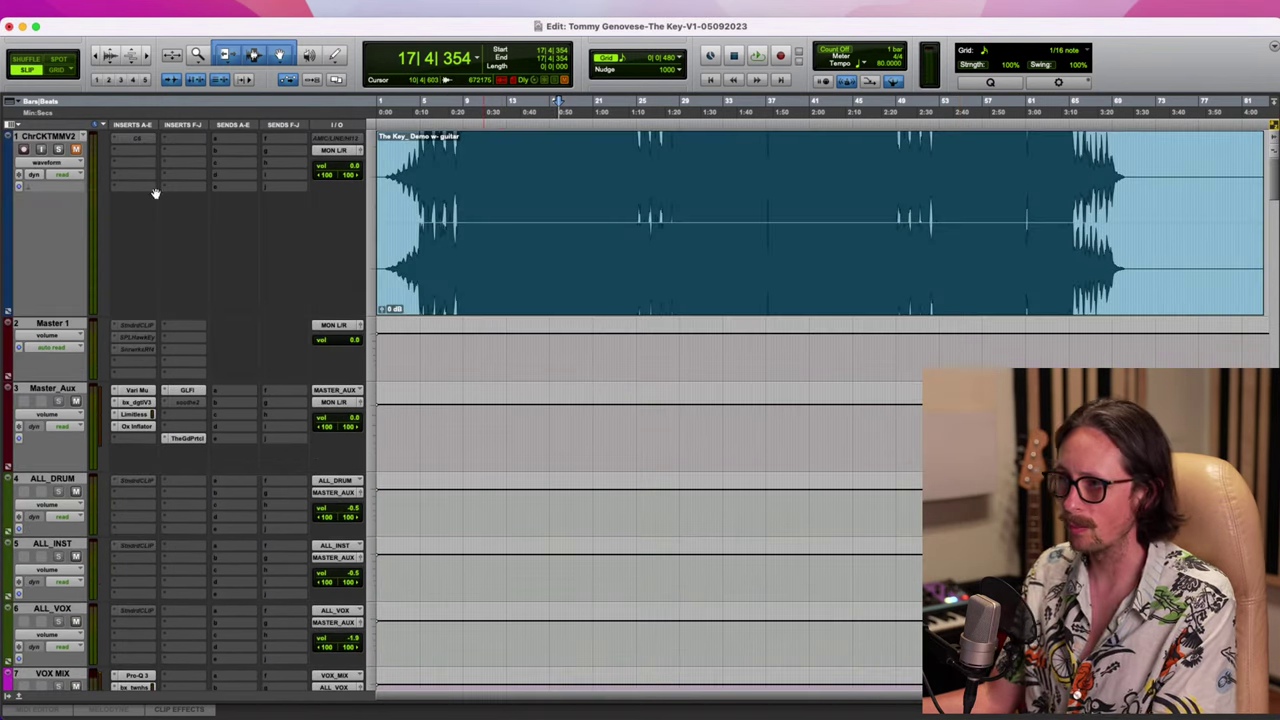
pyautogui.click(61, 150)
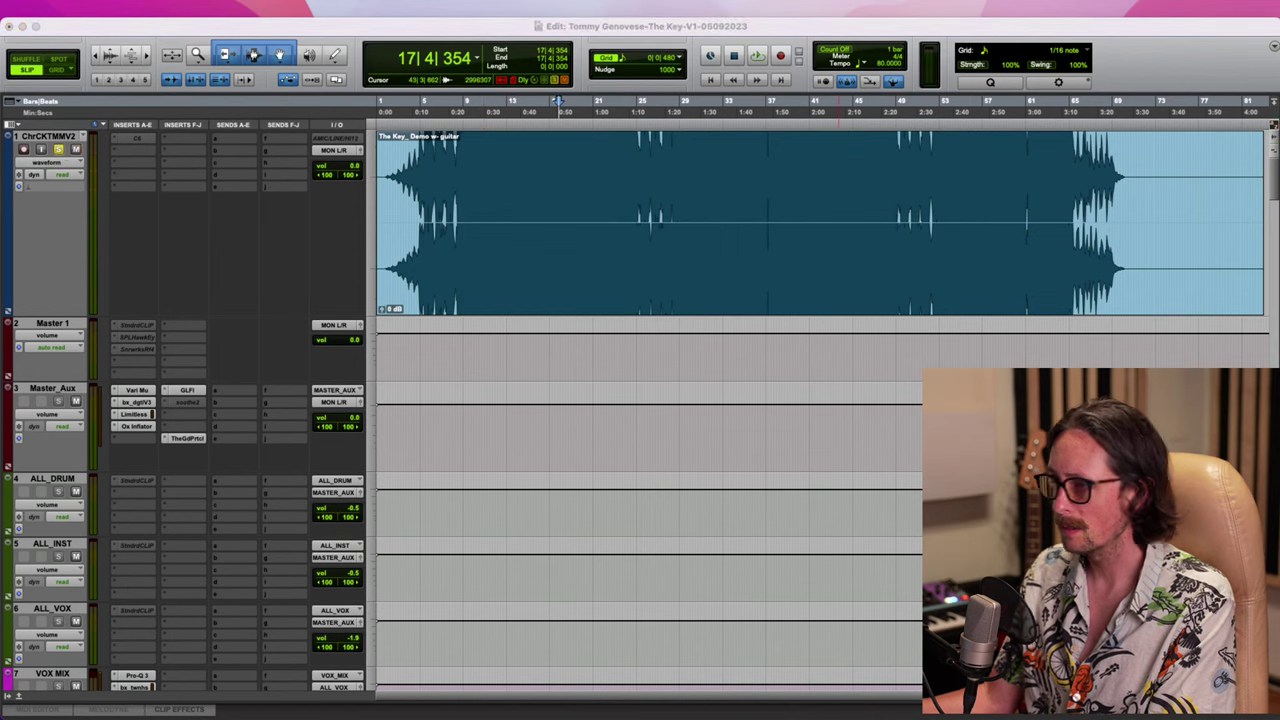
pyautogui.click(557, 102)
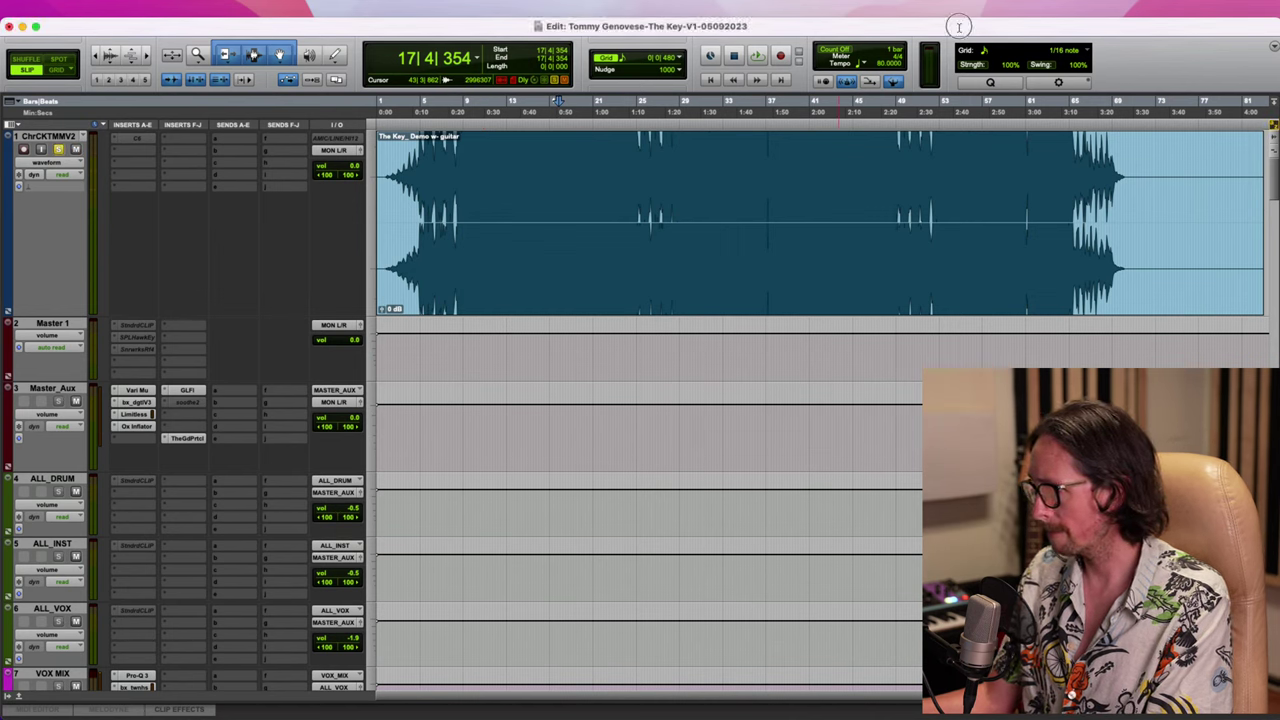
pyautogui.press('space')
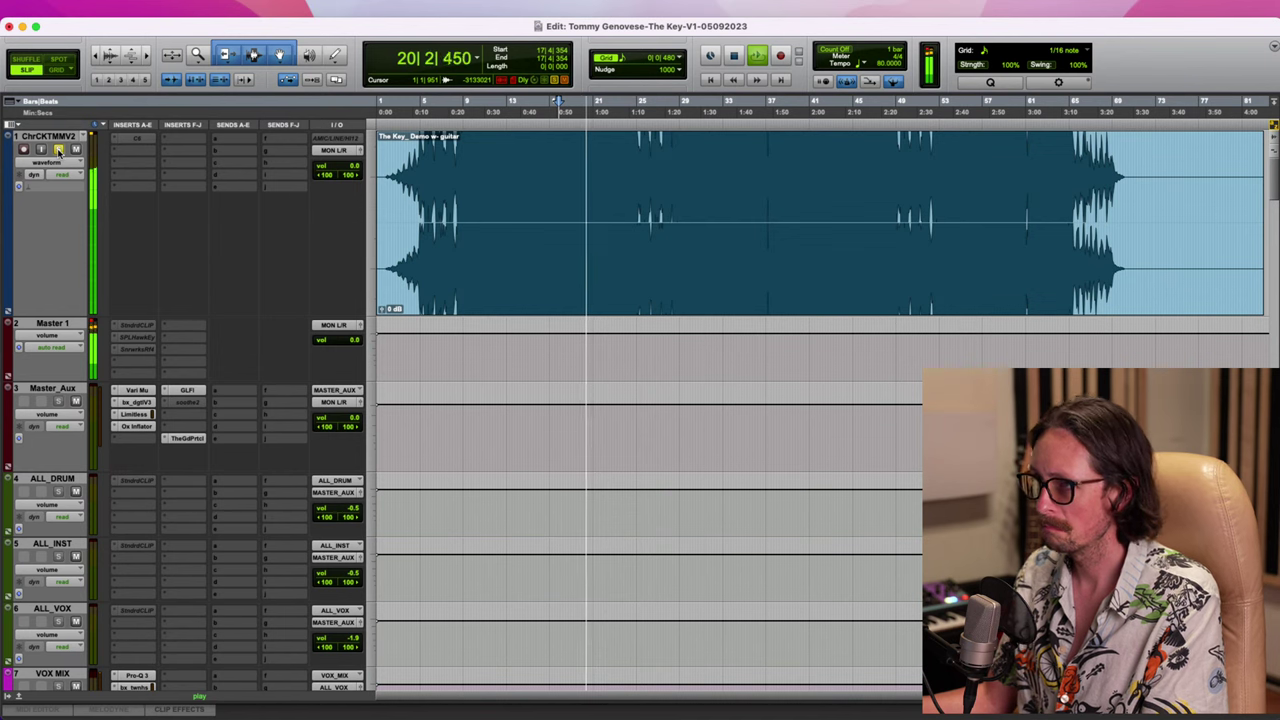
pyautogui.press('space')
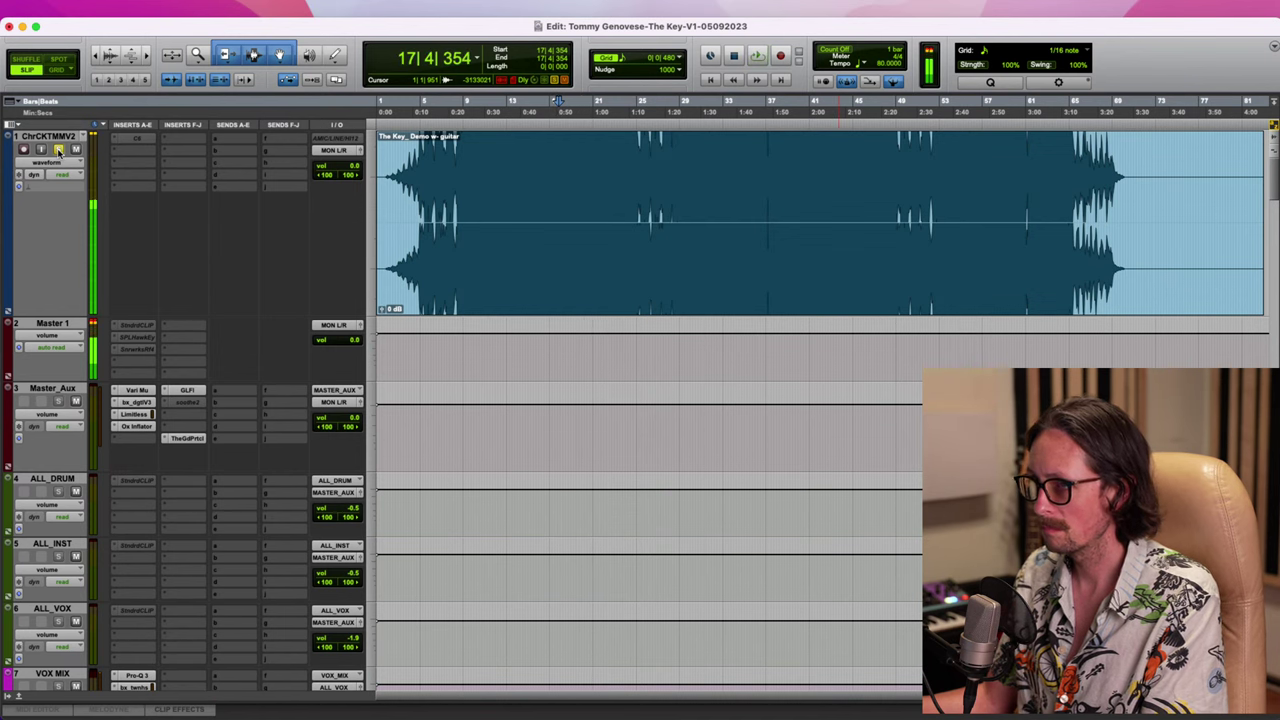
pyautogui.press('super+Tab')
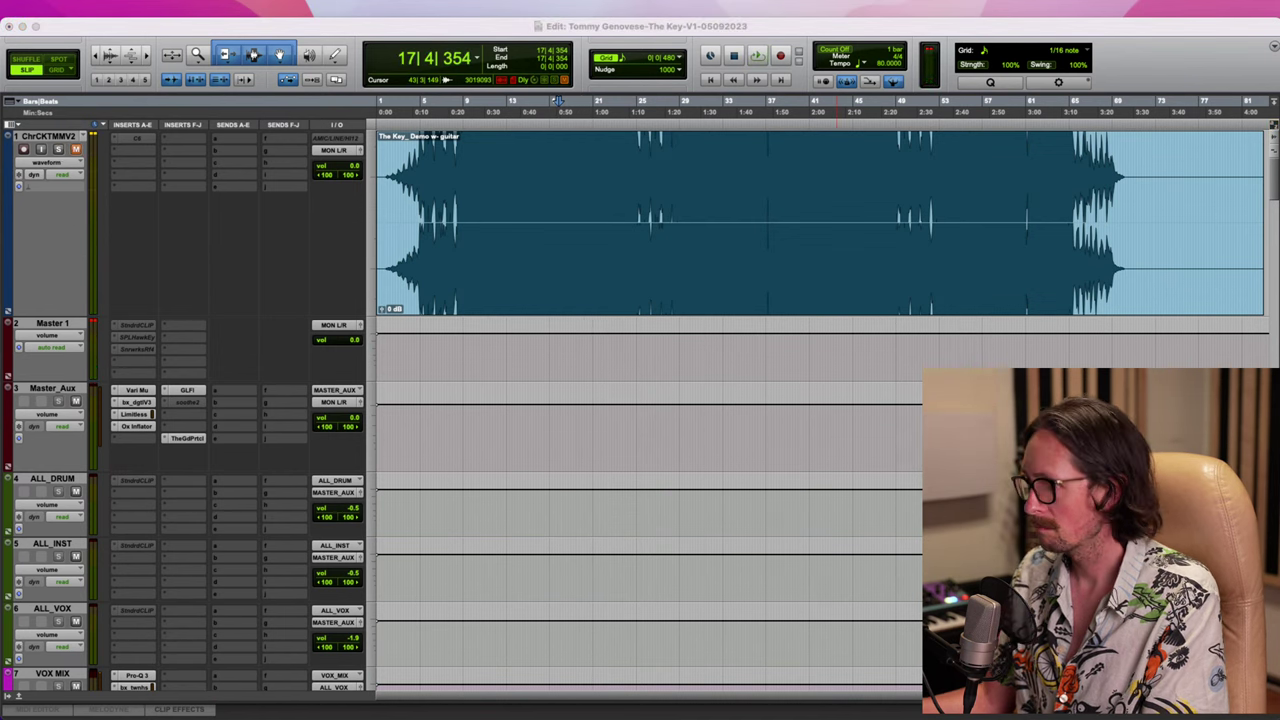
pyautogui.press('super+Tab')
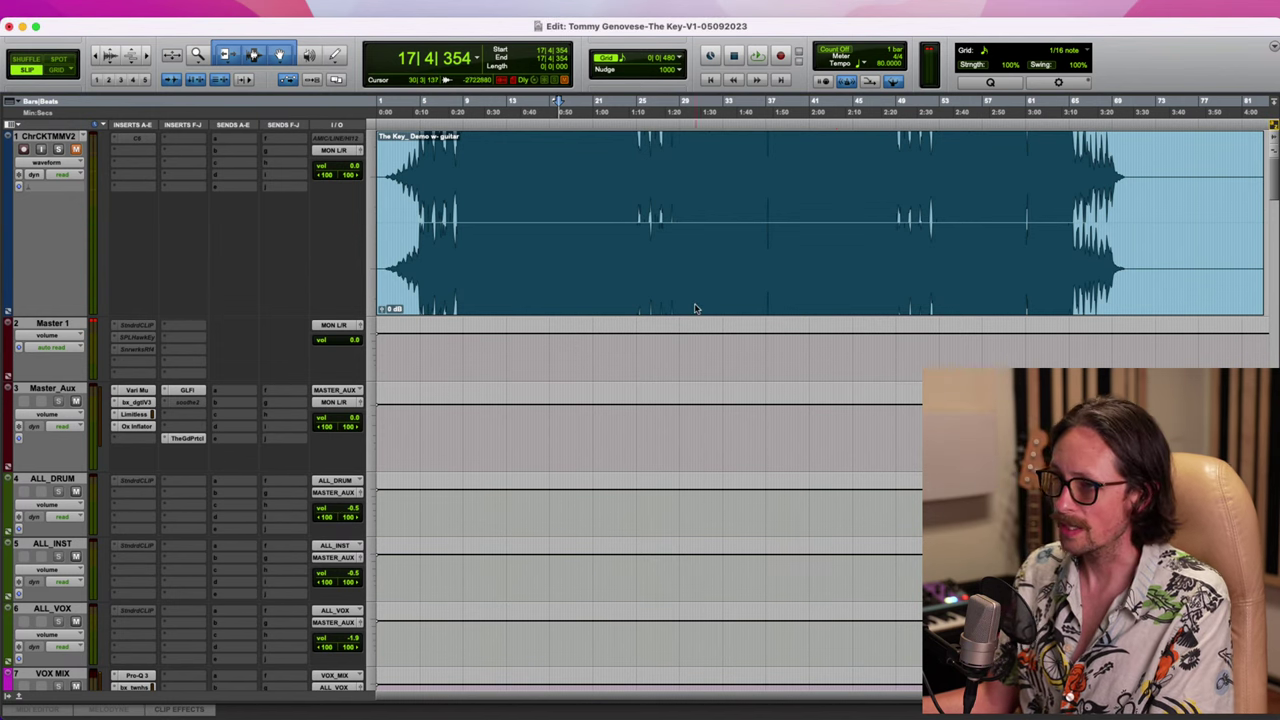
# Play the vocals from just before bar 17 and raise the SpnshIntA_1 doubles' volume to about -9 dB
pyautogui.scroll(-15, 607, 390)
pyautogui.scroll(-20, 605, 398)
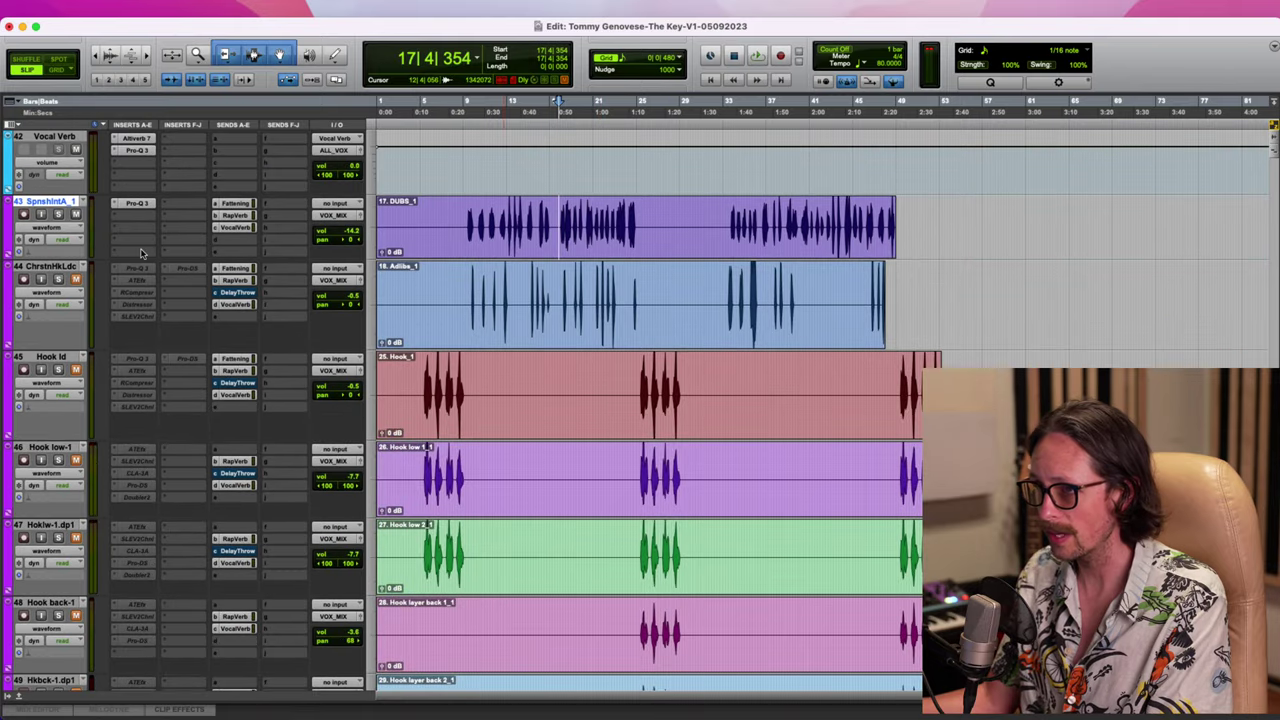
pyautogui.press('super+Tab')
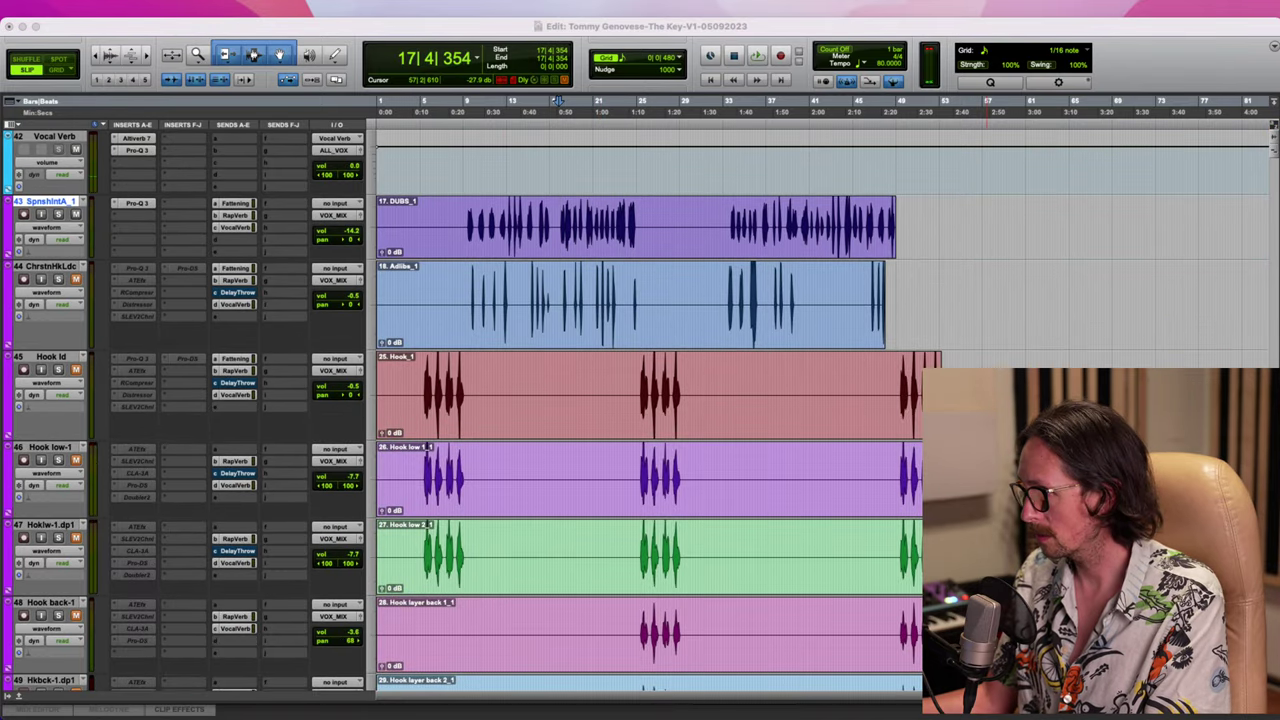
pyautogui.click(910, 30)
pyautogui.press('space')
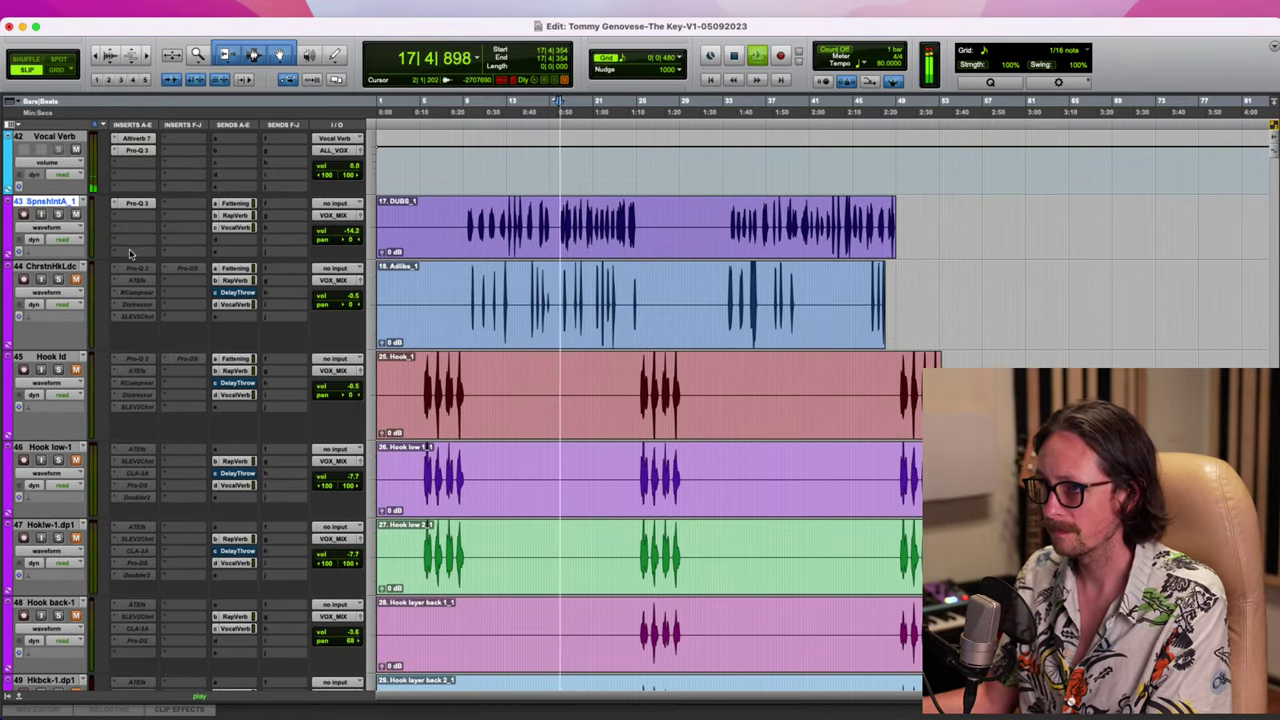
pyautogui.moveTo(350, 232); pyautogui.dragTo(355, 243)
# Soften the SpnshIntA_1 Pro-Q 3 curve: widen the low and high cuts, ease the dip to -1.78 dB near 697 Hz, and reduce the upper boost
pyautogui.click(137, 204)
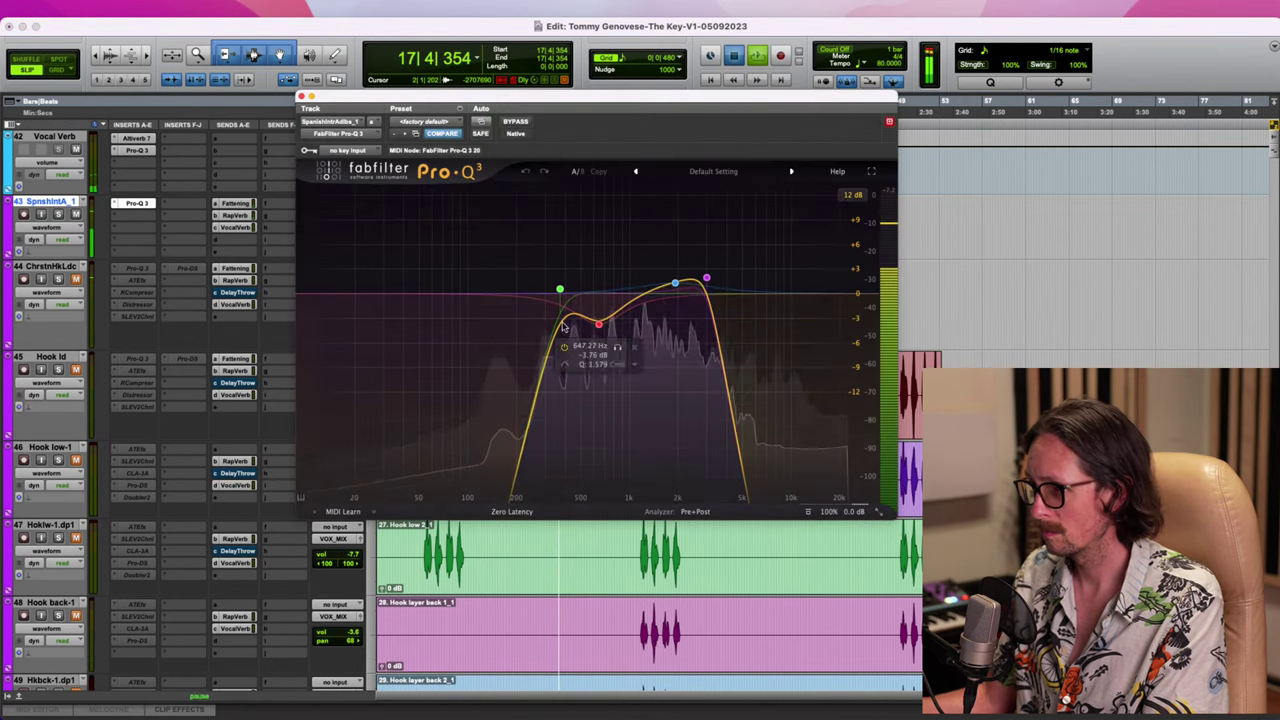
pyautogui.moveTo(557, 289); pyautogui.dragTo(495, 291)
pyautogui.moveTo(598, 324)
pyautogui.mouseDown()
pyautogui.moveTo(594, 297)
pyautogui.moveTo(604, 306)
pyautogui.mouseUp()
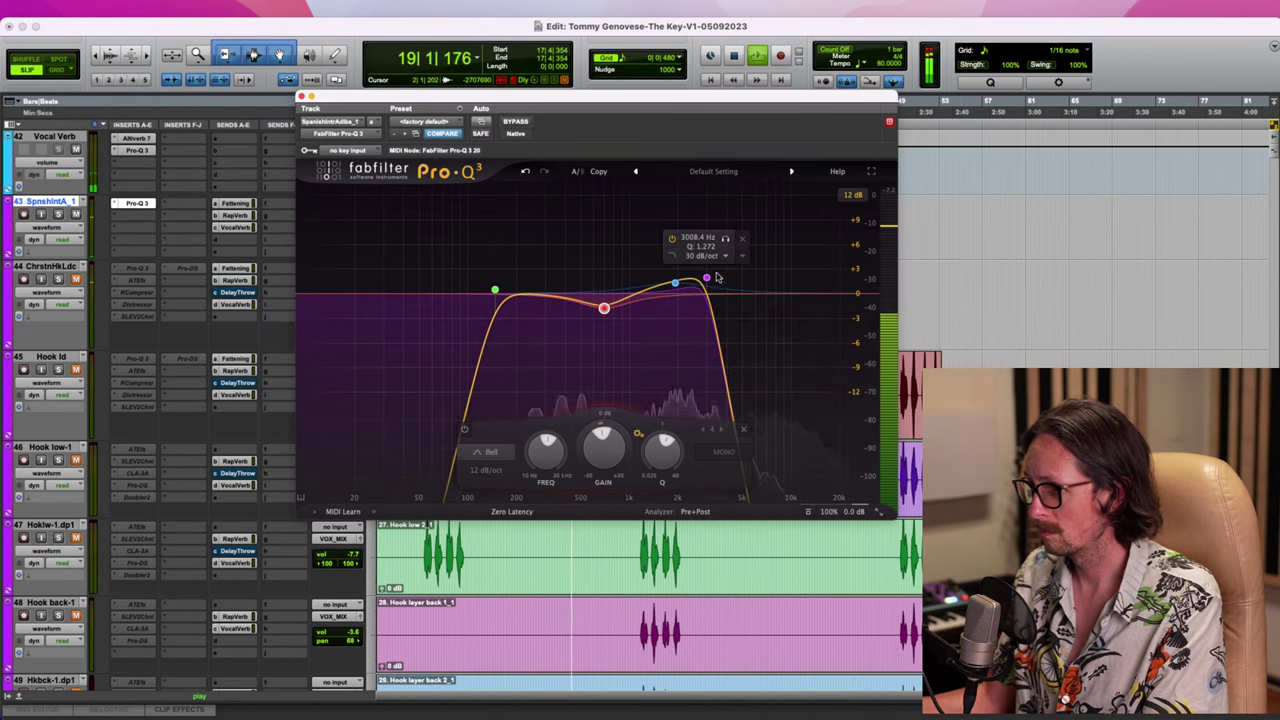
pyautogui.moveTo(706, 278); pyautogui.dragTo(675, 289)
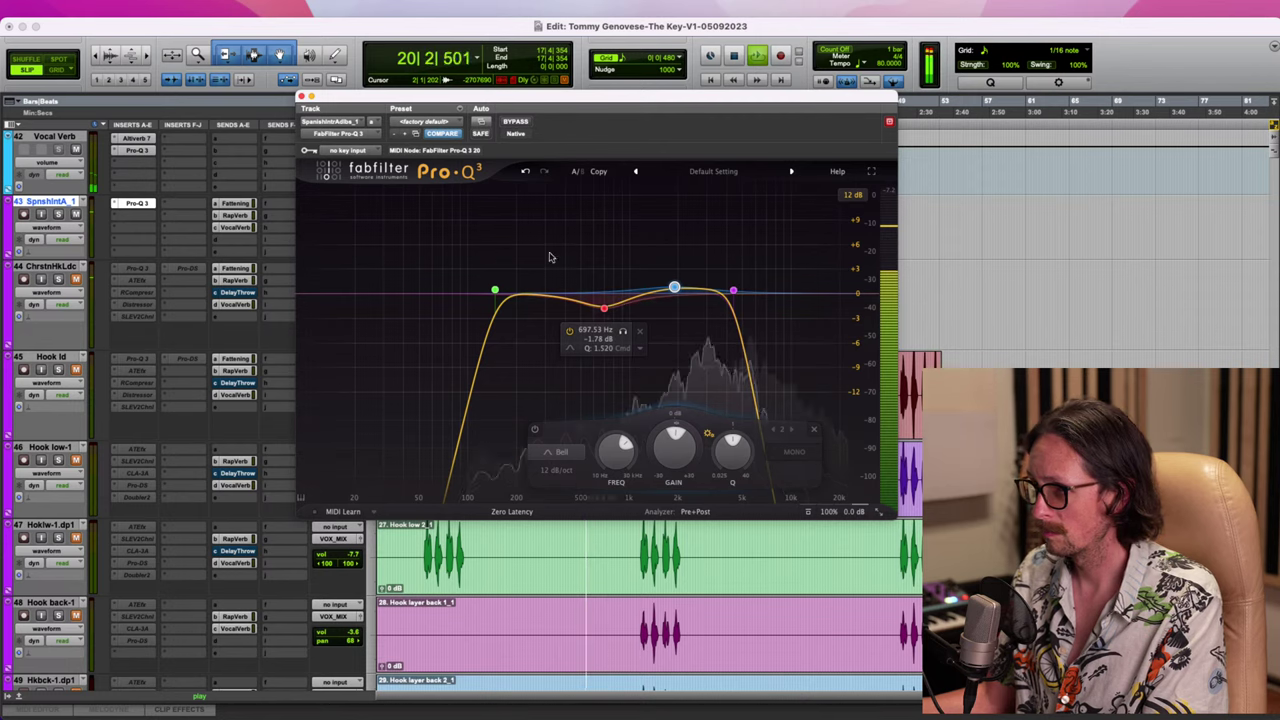
pyautogui.press('space')
pyautogui.press('space')
pyautogui.click(301, 97)
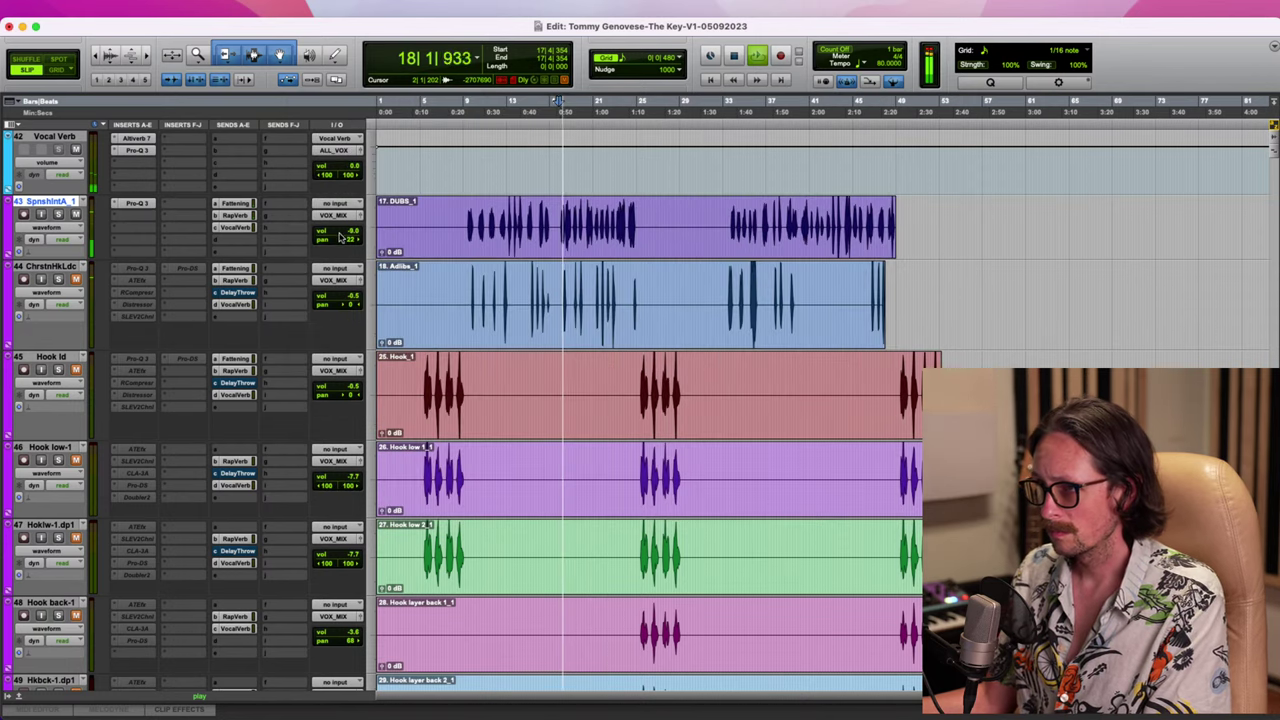
# Replay from just before bar 17, pan SpnshIntA_1 to 35 left and ChrstnHkLdc to 38 right, and stop playback
pyautogui.moveTo(356, 241); pyautogui.dragTo(361, 242)
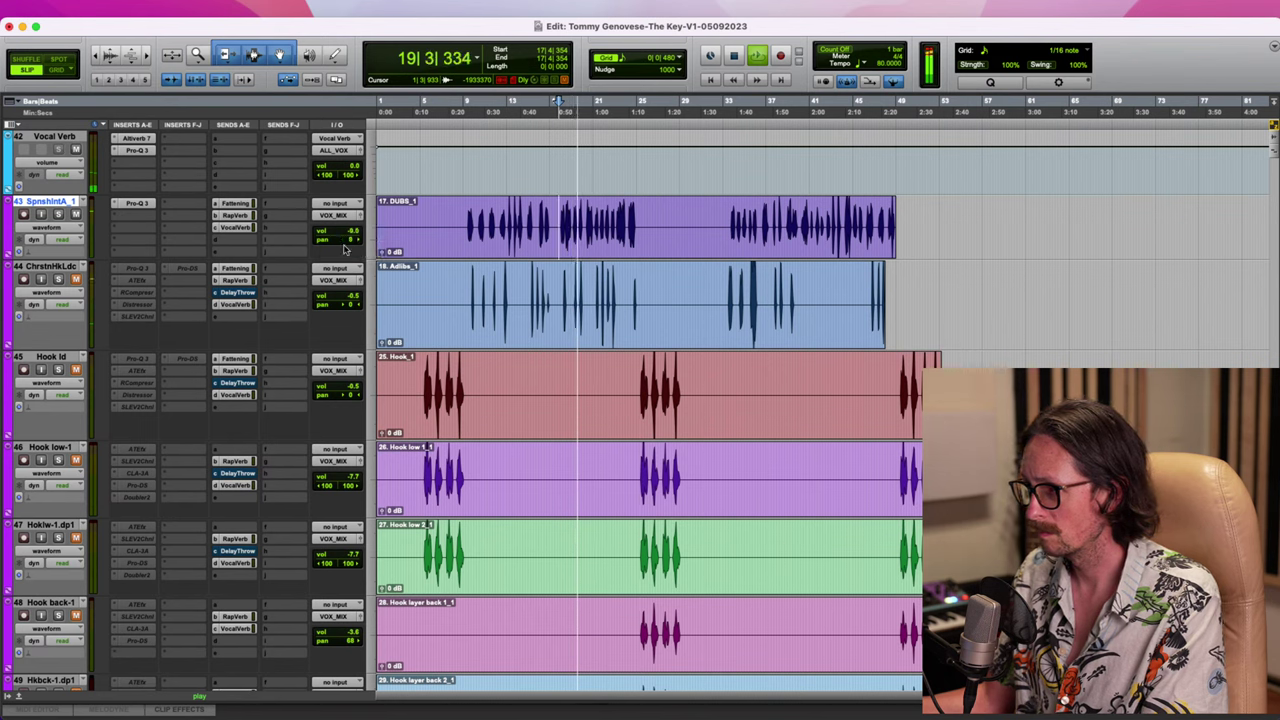
pyautogui.press('space')
pyautogui.press('space')
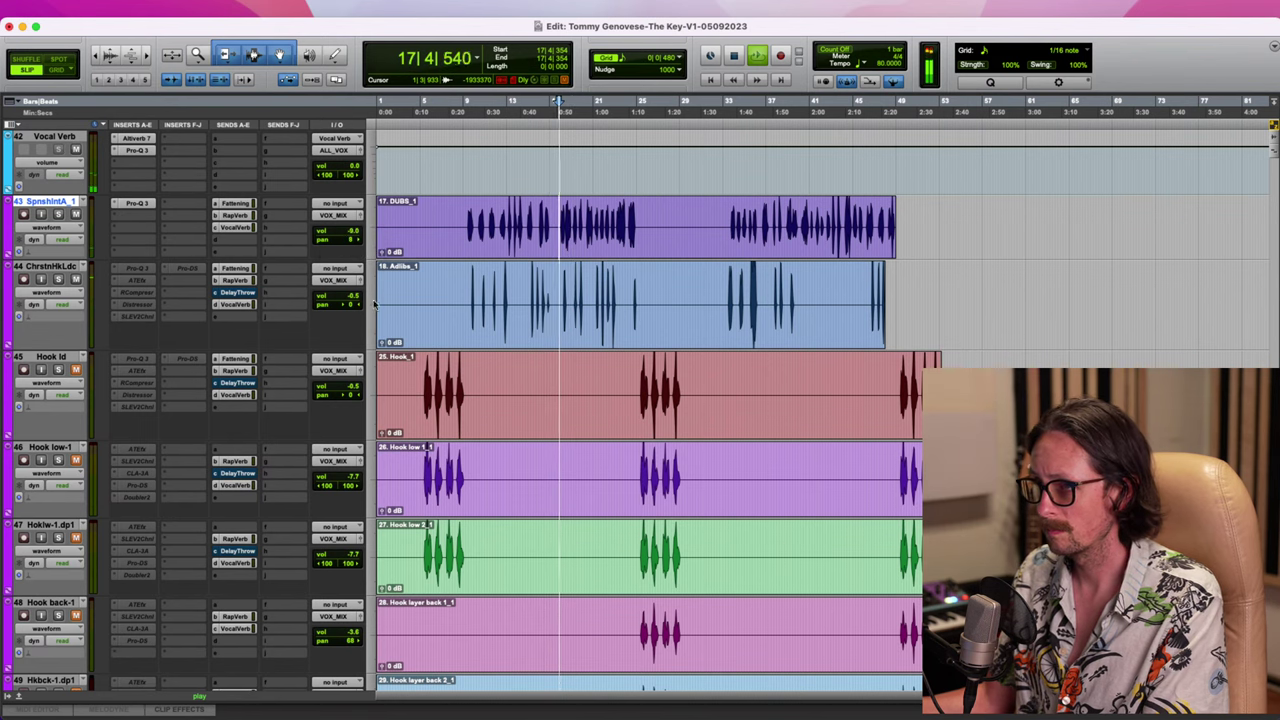
pyautogui.moveTo(354, 306); pyautogui.dragTo(343, 308)
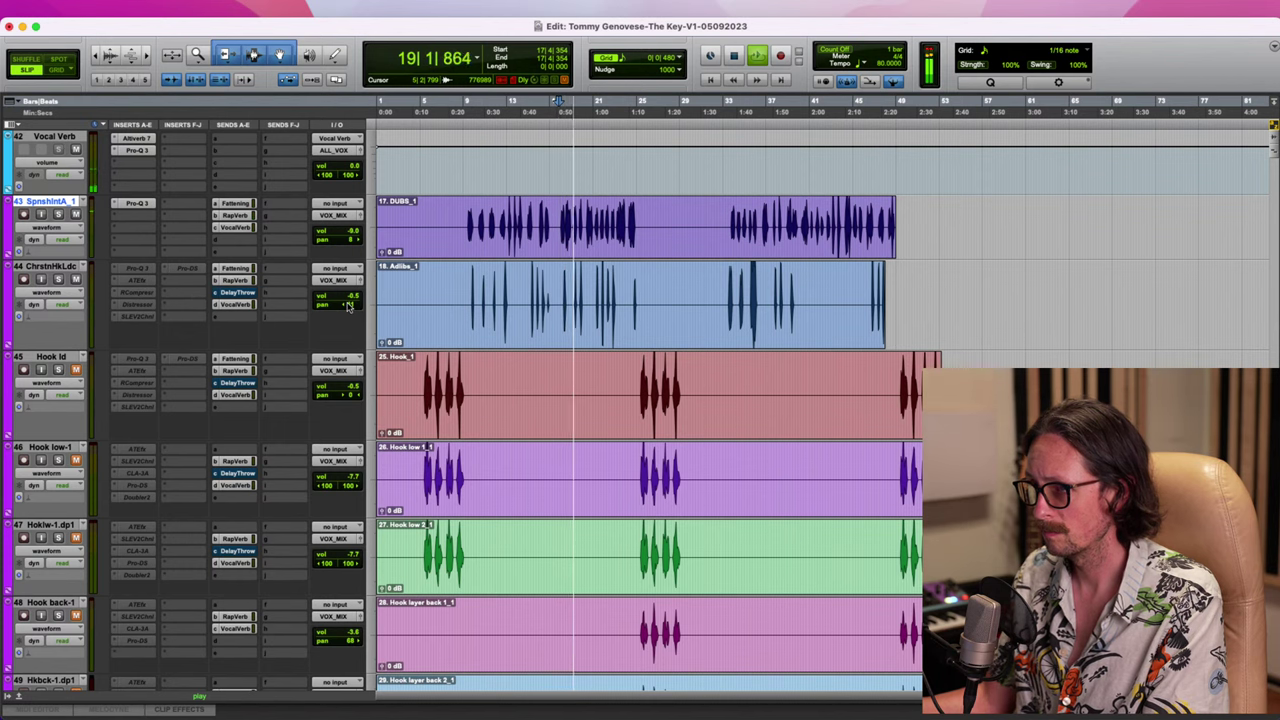
pyautogui.moveTo(345, 302); pyautogui.dragTo(354, 308)
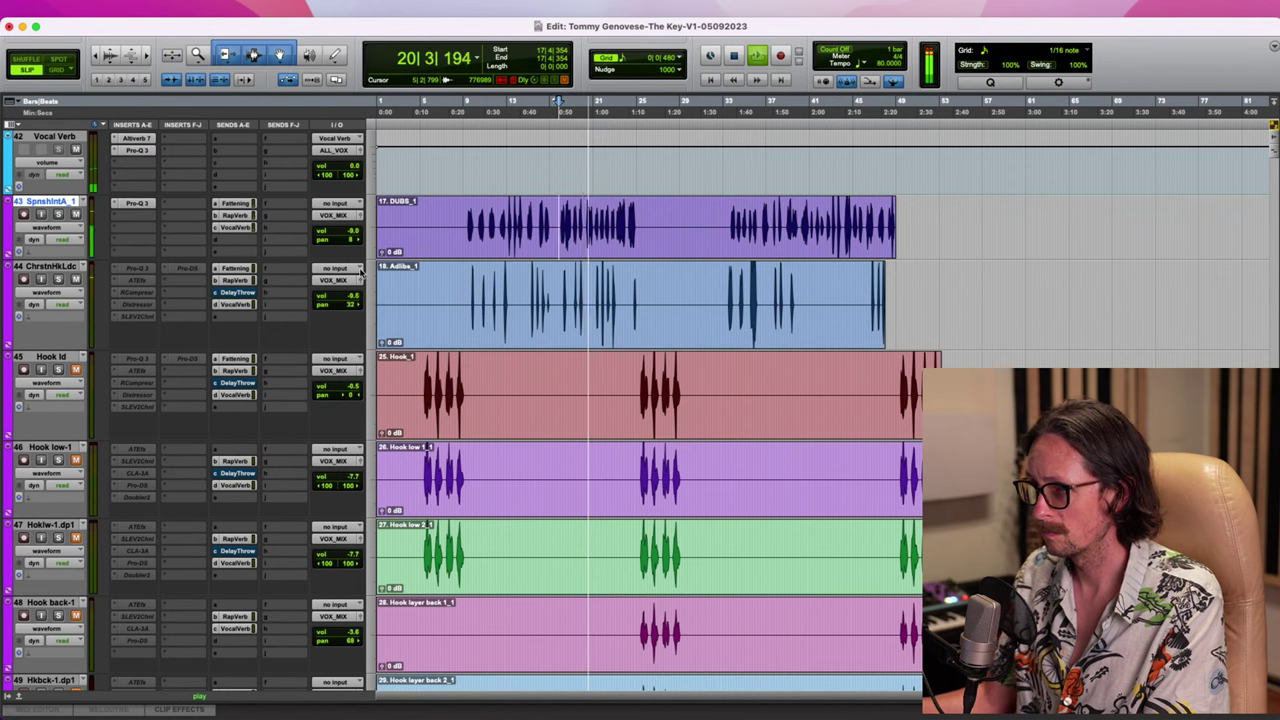
pyautogui.moveTo(352, 240); pyautogui.dragTo(353, 244)
pyautogui.press('space')
pyautogui.press('space')
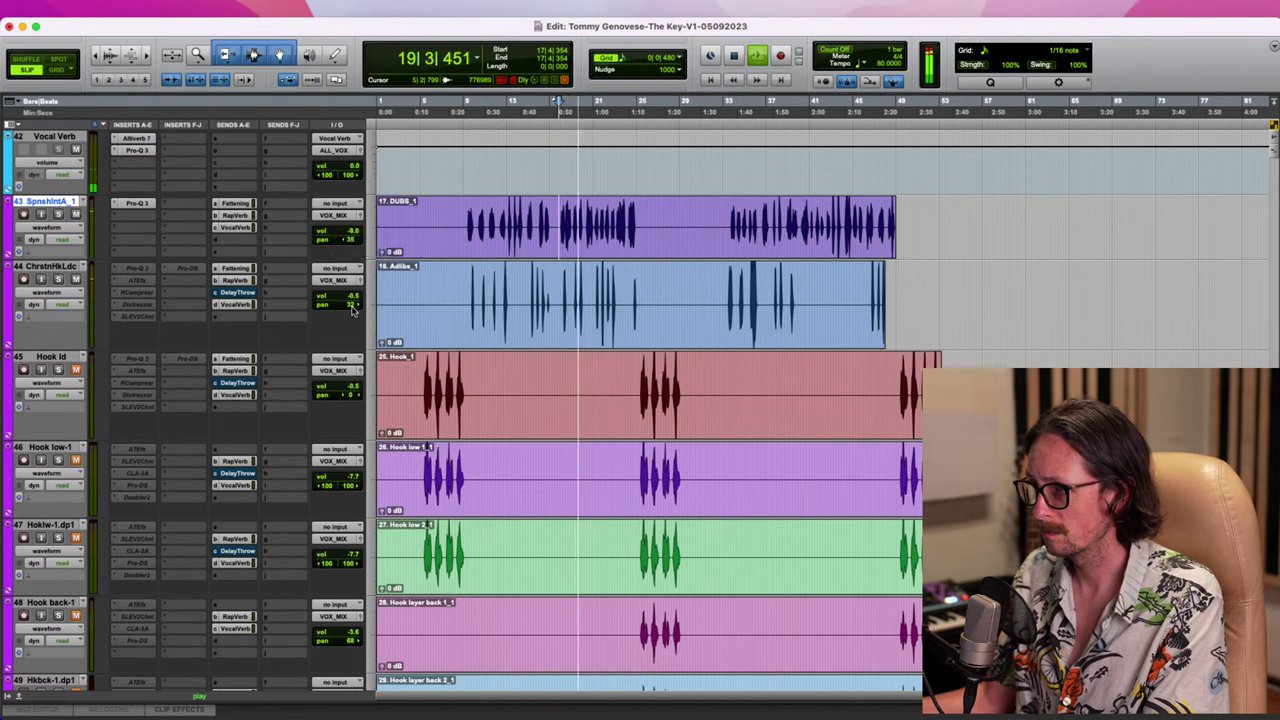
pyautogui.moveTo(353, 305); pyautogui.dragTo(357, 307)
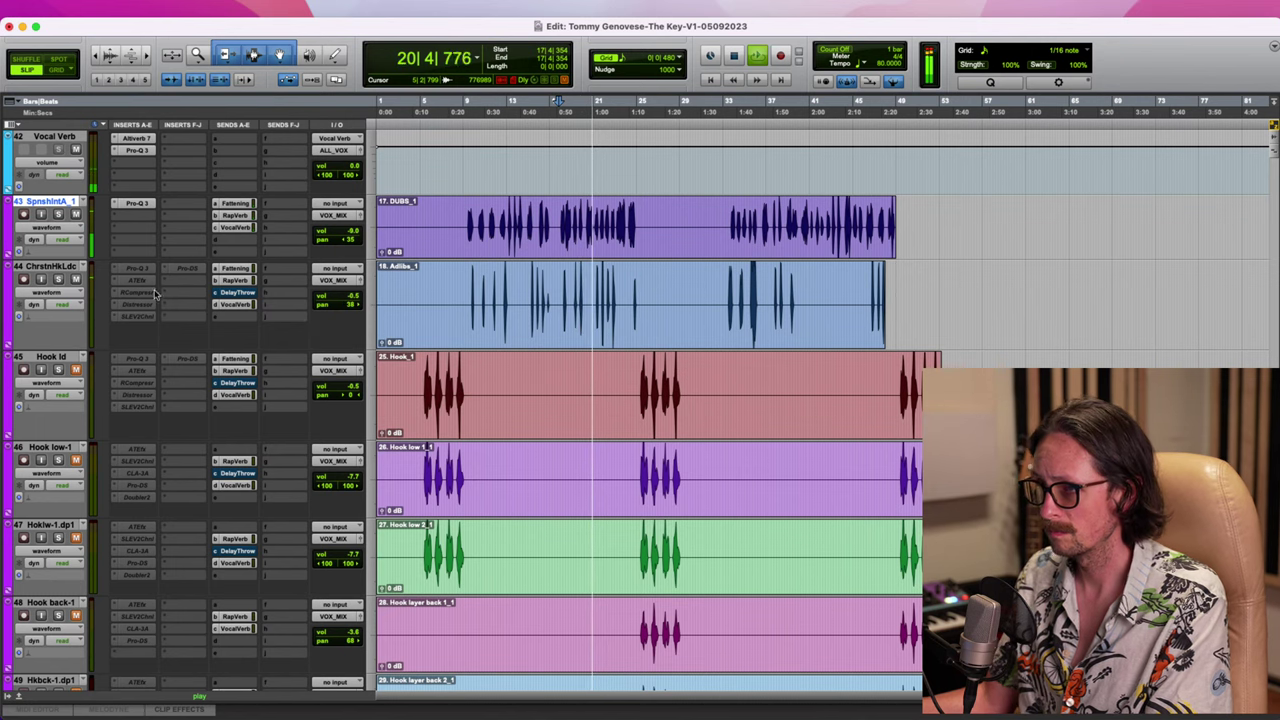
pyautogui.press('space')
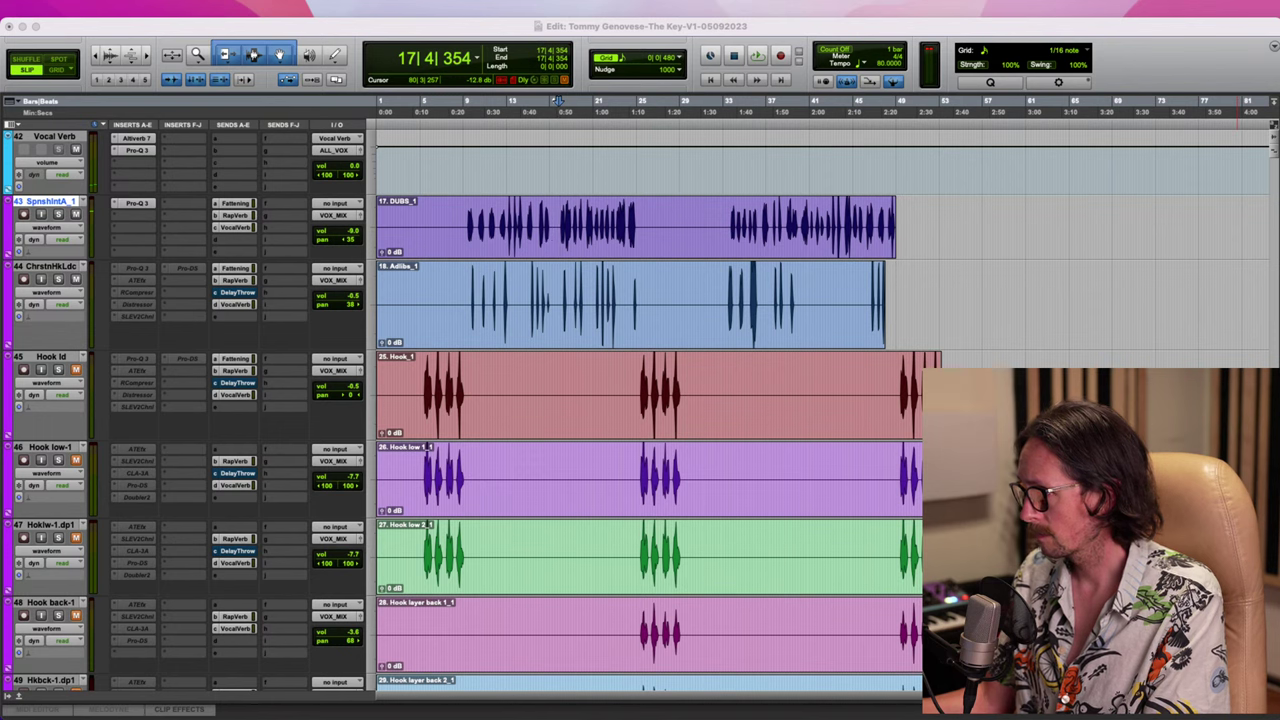
pyautogui.press('super+Tab')
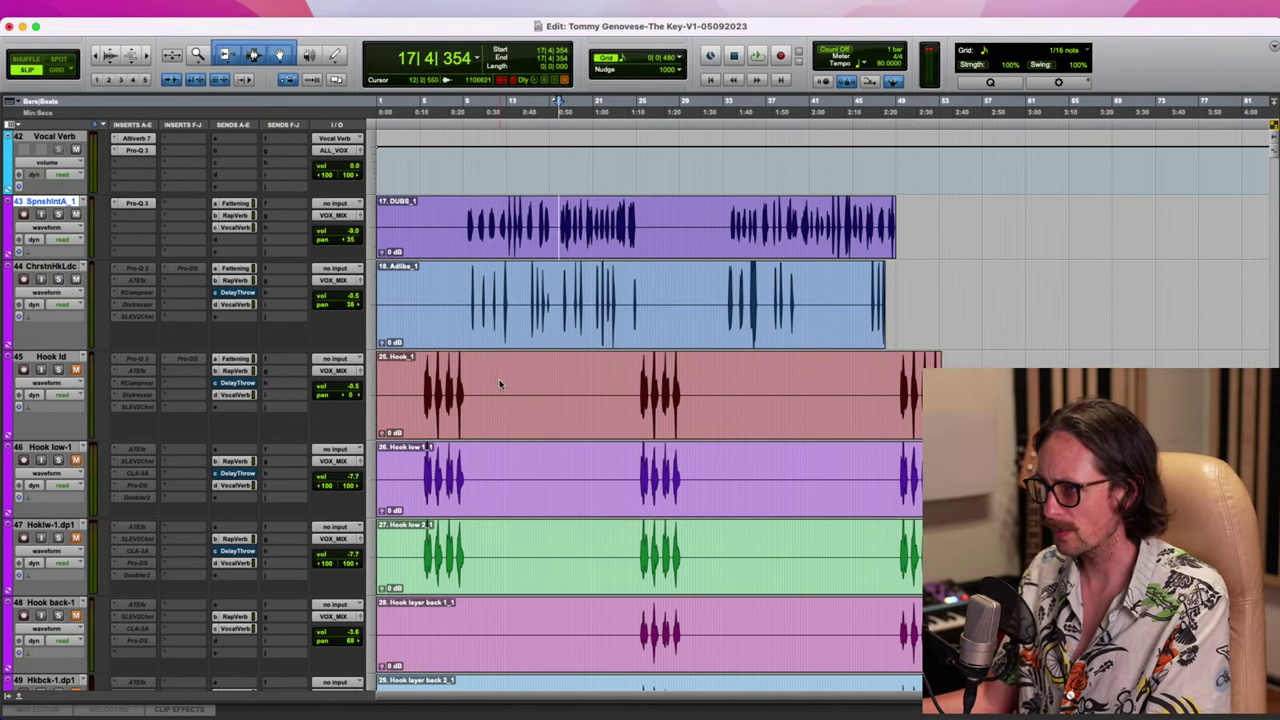
# Copy the Distressor and SLEV2Ch inserts from Lead RapVox to the SpnshIntA_1 track below its Pro-Q 3
pyautogui.scroll(-20, 502, 385)
pyautogui.scroll(20, 504, 393)
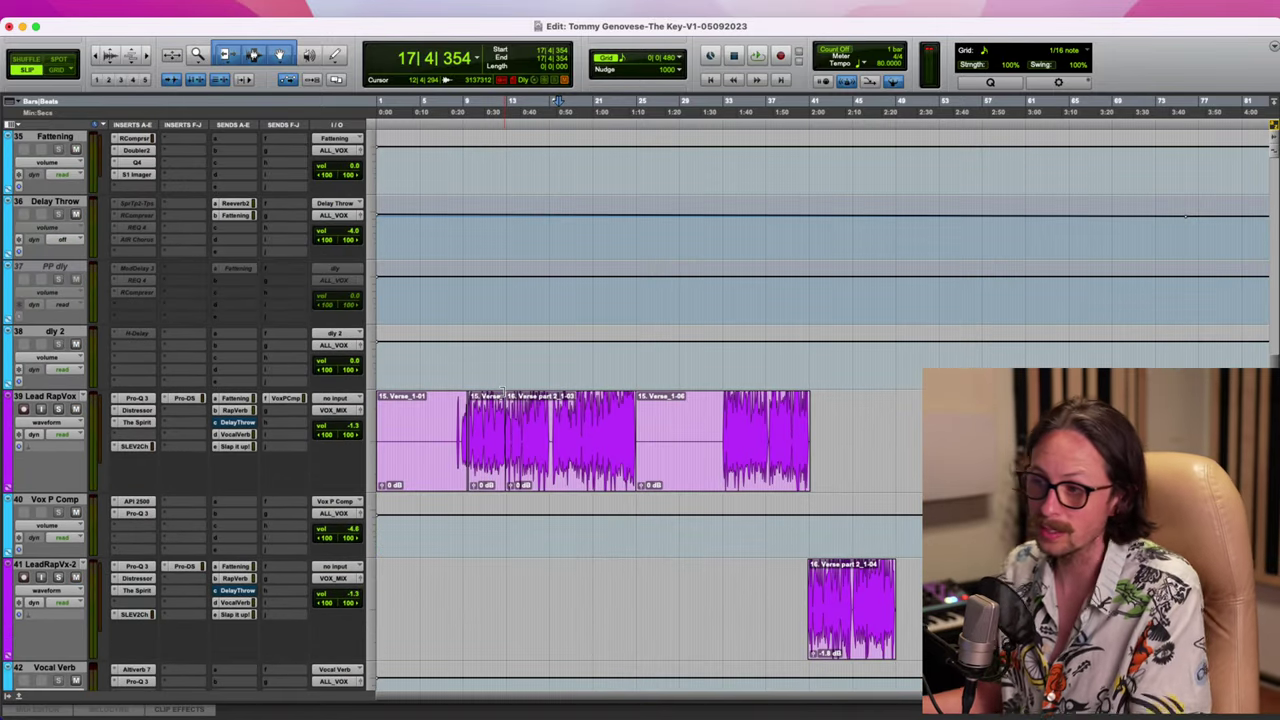
pyautogui.scroll(-7, 520, 385)
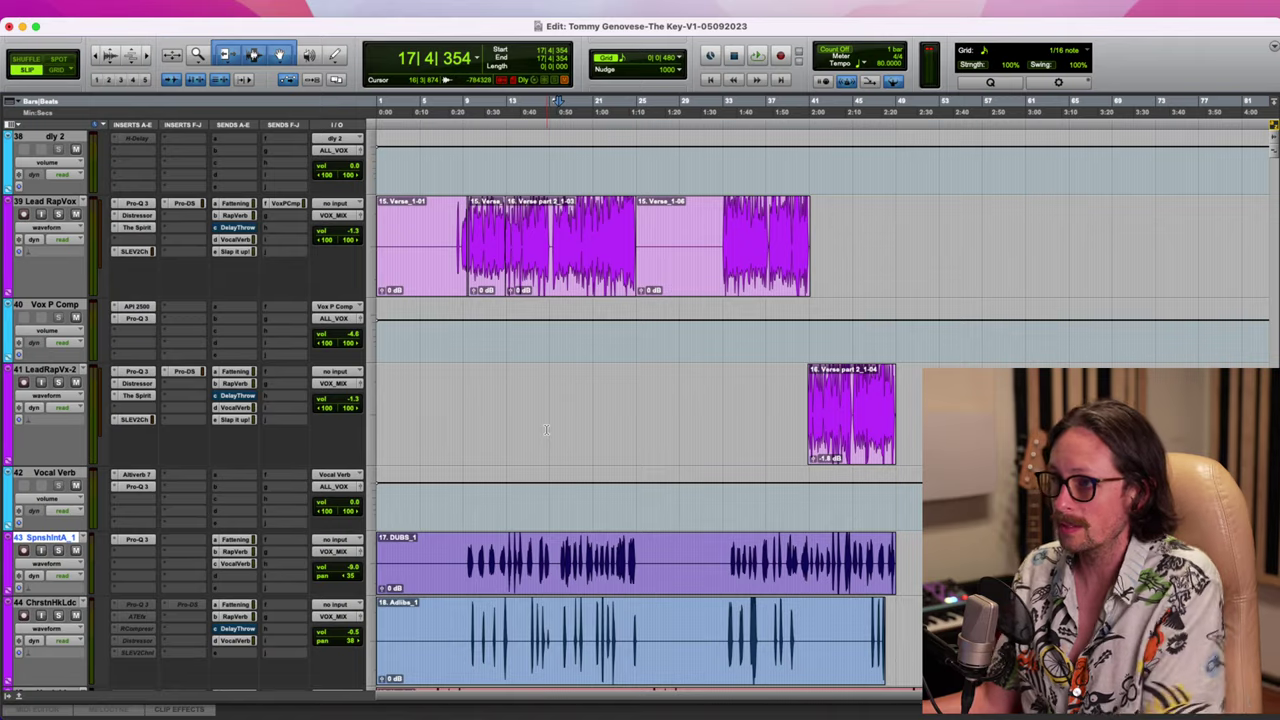
pyautogui.scroll(3, 520, 353)
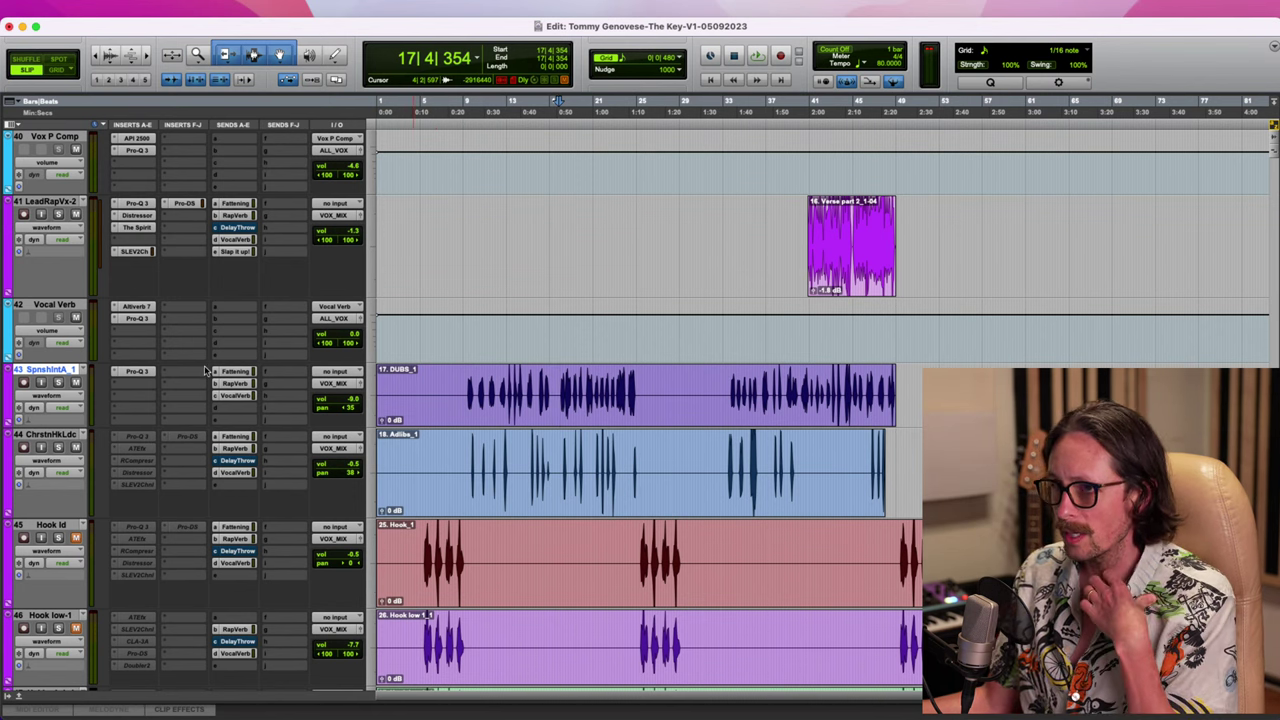
pyautogui.scroll(3, 493, 390)
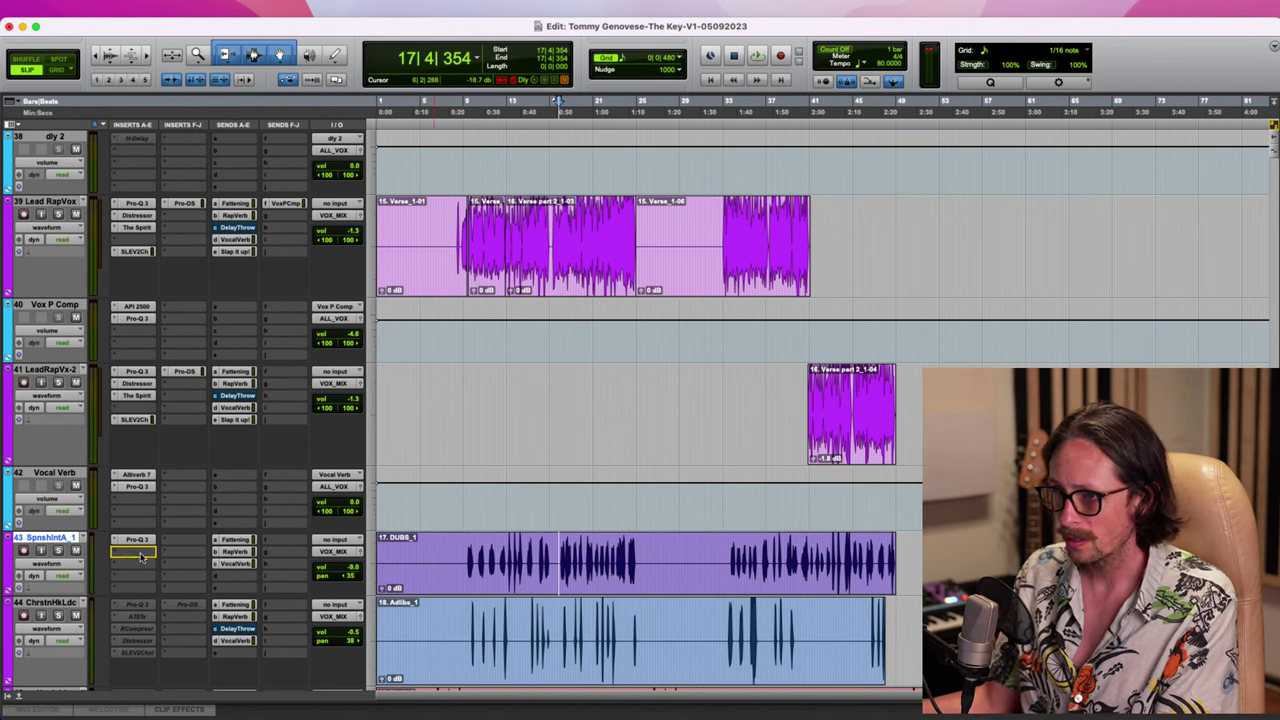
pyautogui.moveTo(141, 557); pyautogui.dragTo(141, 563)
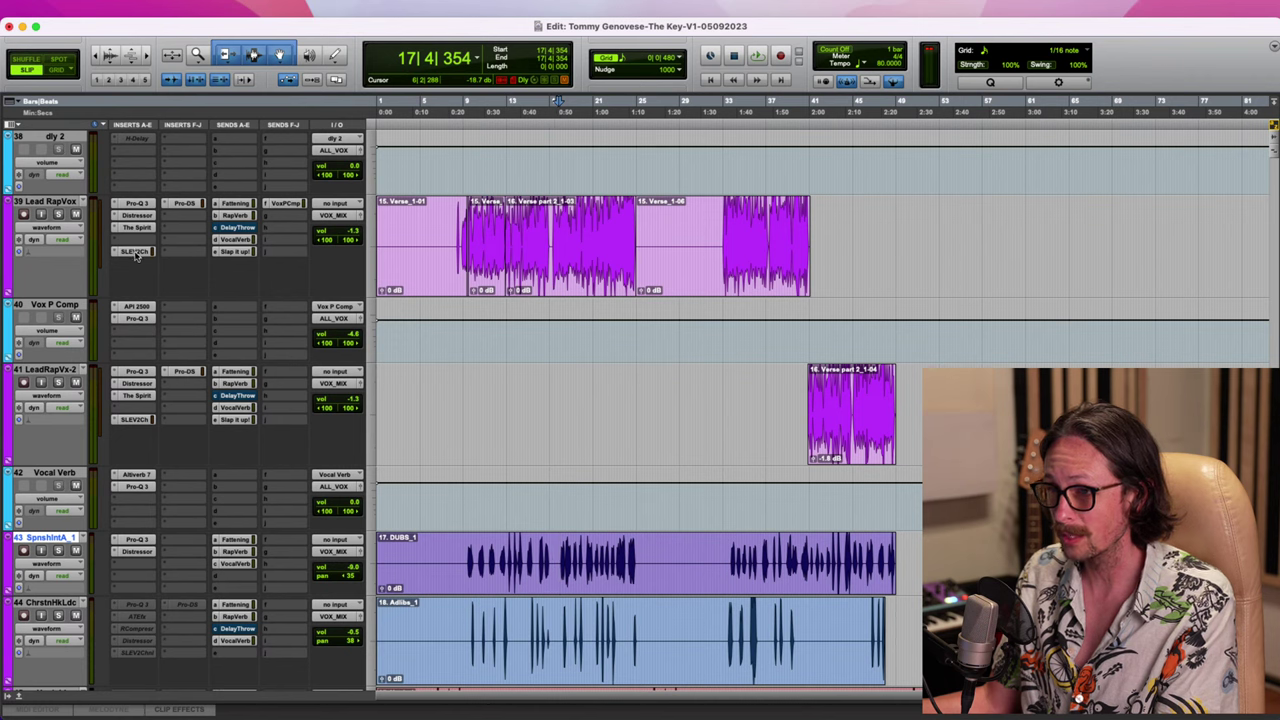
pyautogui.moveTo(138, 255); pyautogui.dragTo(139, 562)
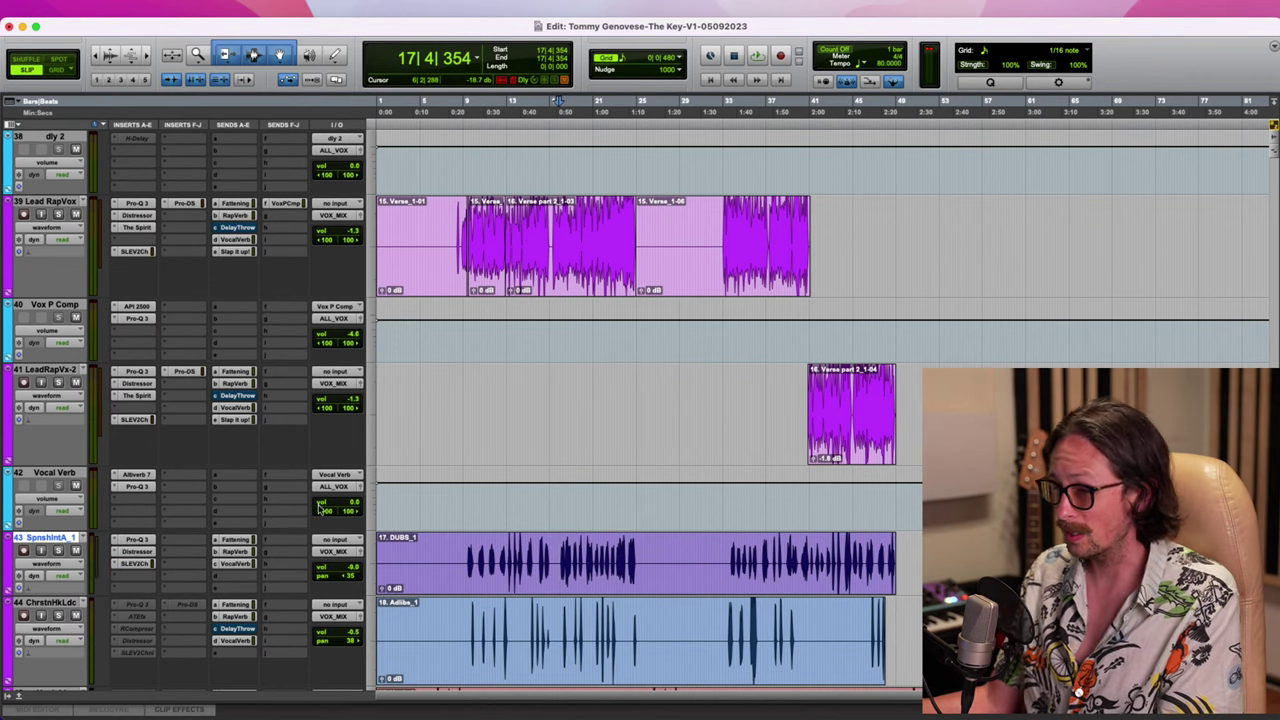
# Replace the inactive Pro-Q 3 and ATEN inserts on ChrstnHkLdc with copies of SpnshIntA_1's Pro-Q 3 and Distressor
pyautogui.scroll(-5, 476, 426)
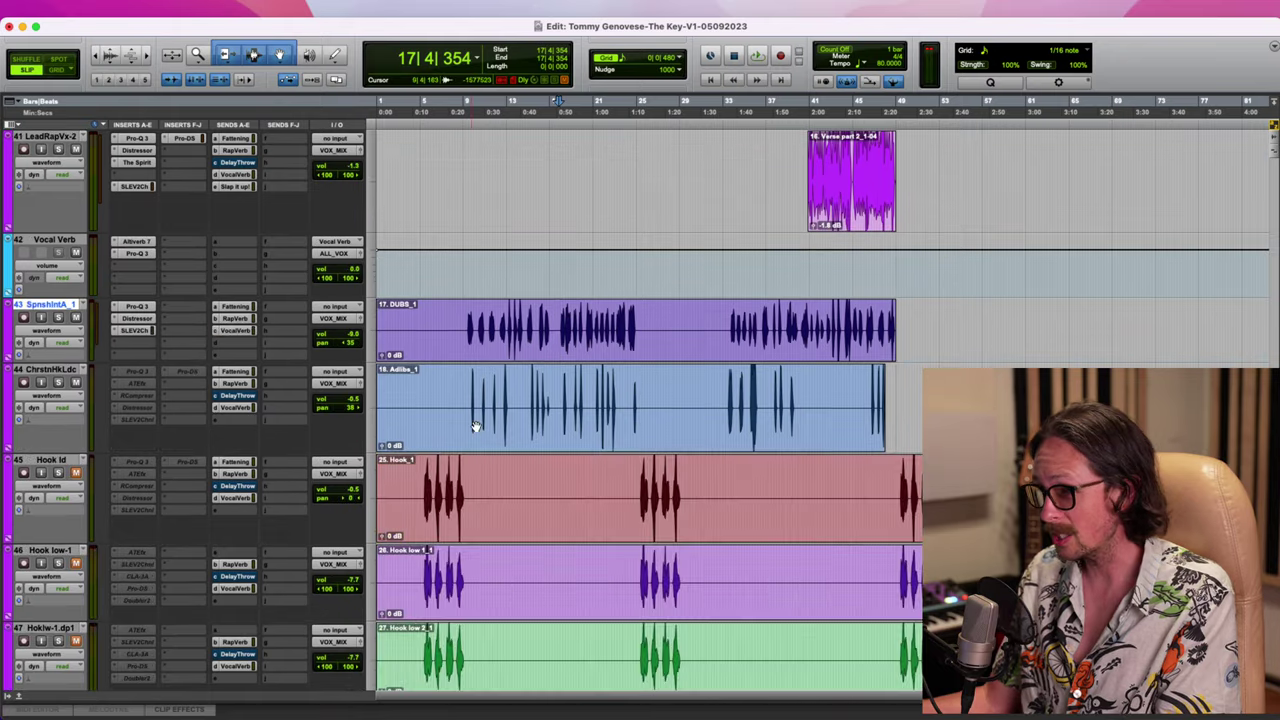
pyautogui.click(117, 373)
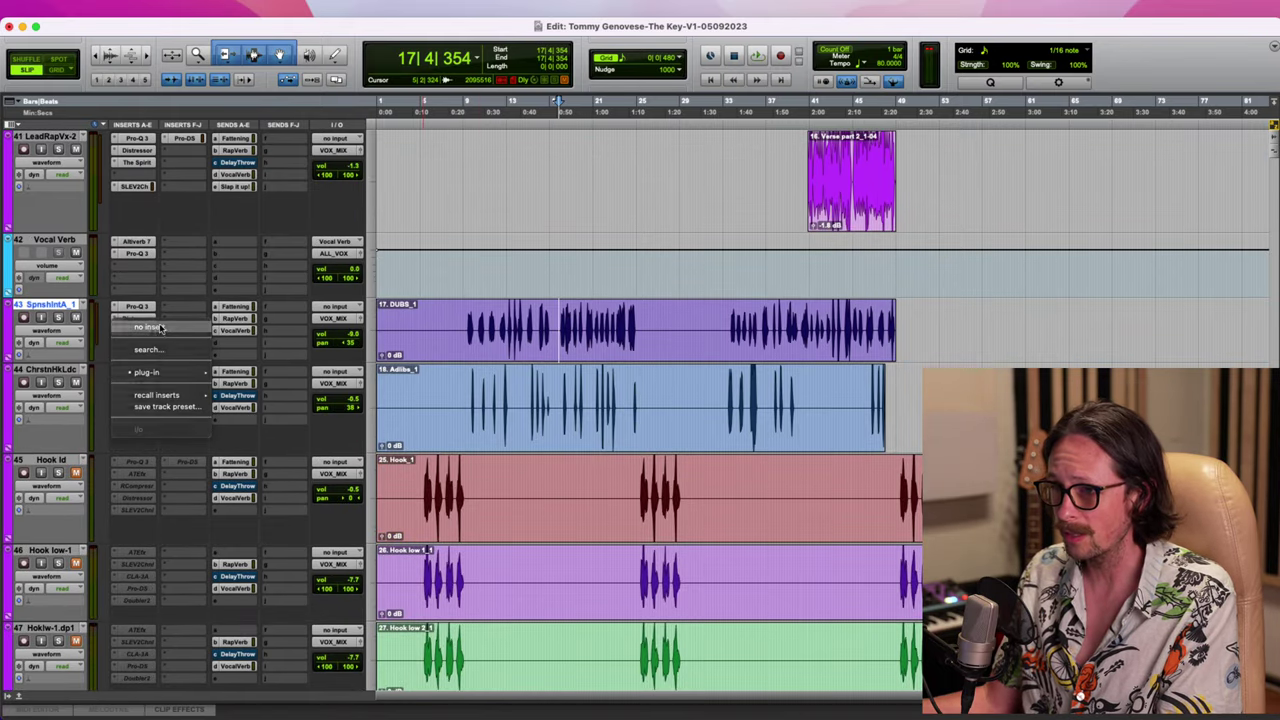
pyautogui.click(135, 320)
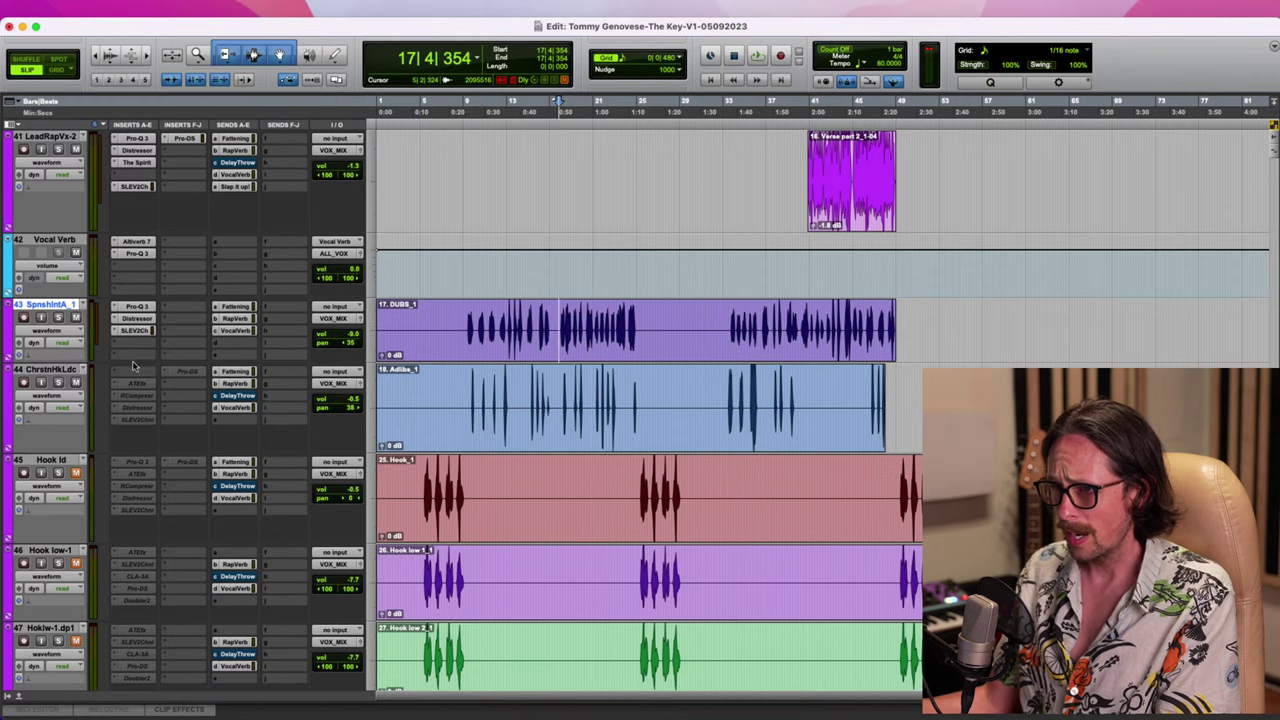
pyautogui.moveTo(140, 308); pyautogui.dragTo(137, 373)
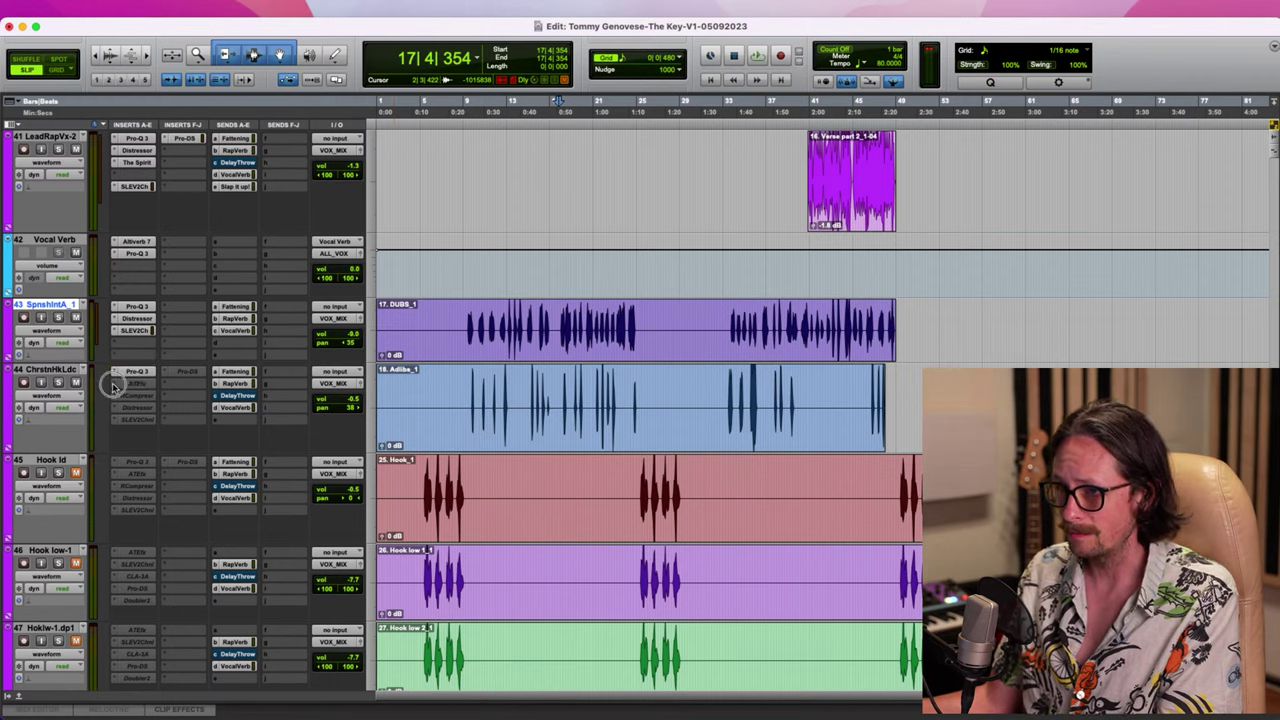
pyautogui.click(142, 343)
pyautogui.click(143, 344)
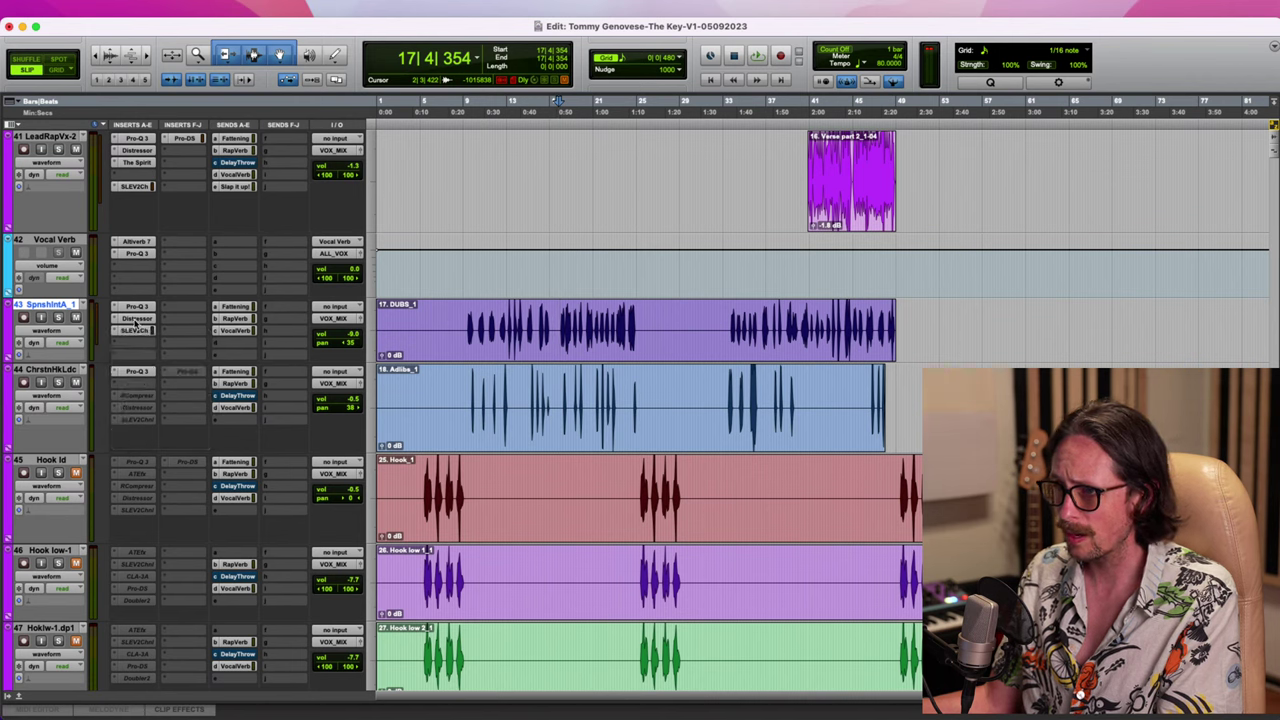
pyautogui.moveTo(137, 319); pyautogui.dragTo(137, 383)
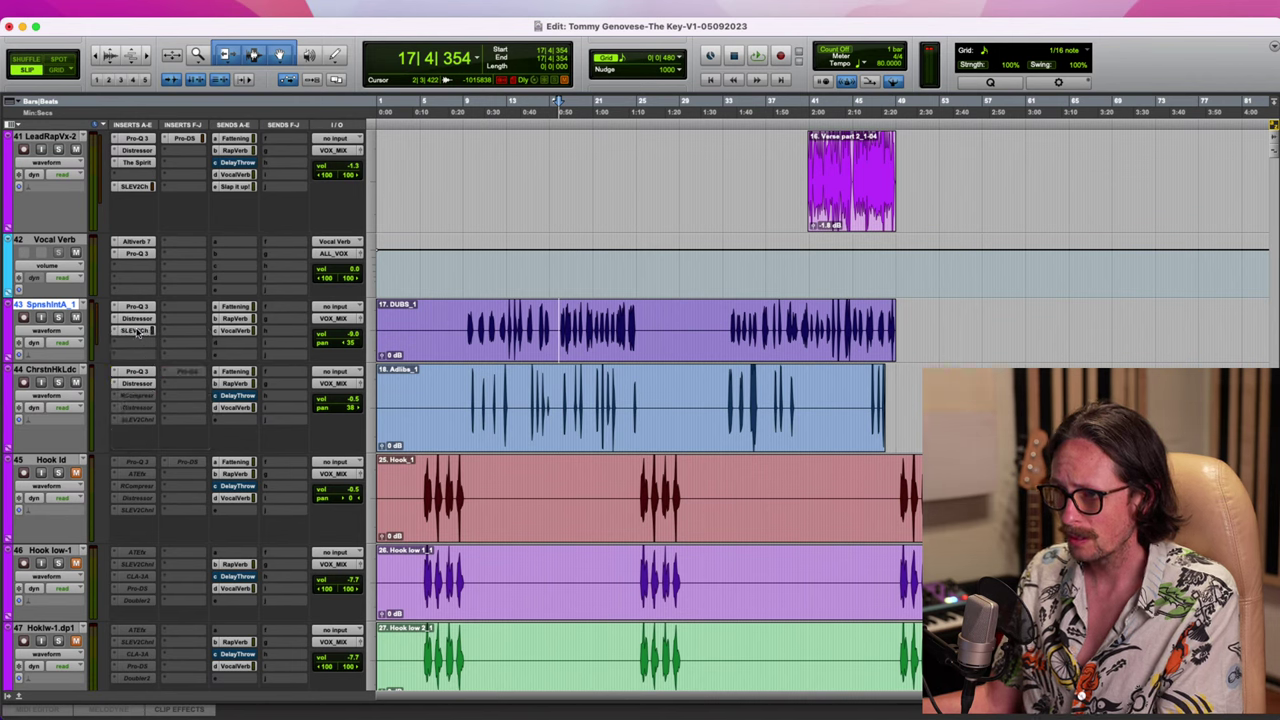
# Replace ChrstnHkLdc's inactive RCompressor with a copy of SpnshIntA_1's SLEV2Ch, and shift its Pro-Q 3 high cut slightly higher
pyautogui.moveTo(137, 336); pyautogui.dragTo(137, 398)
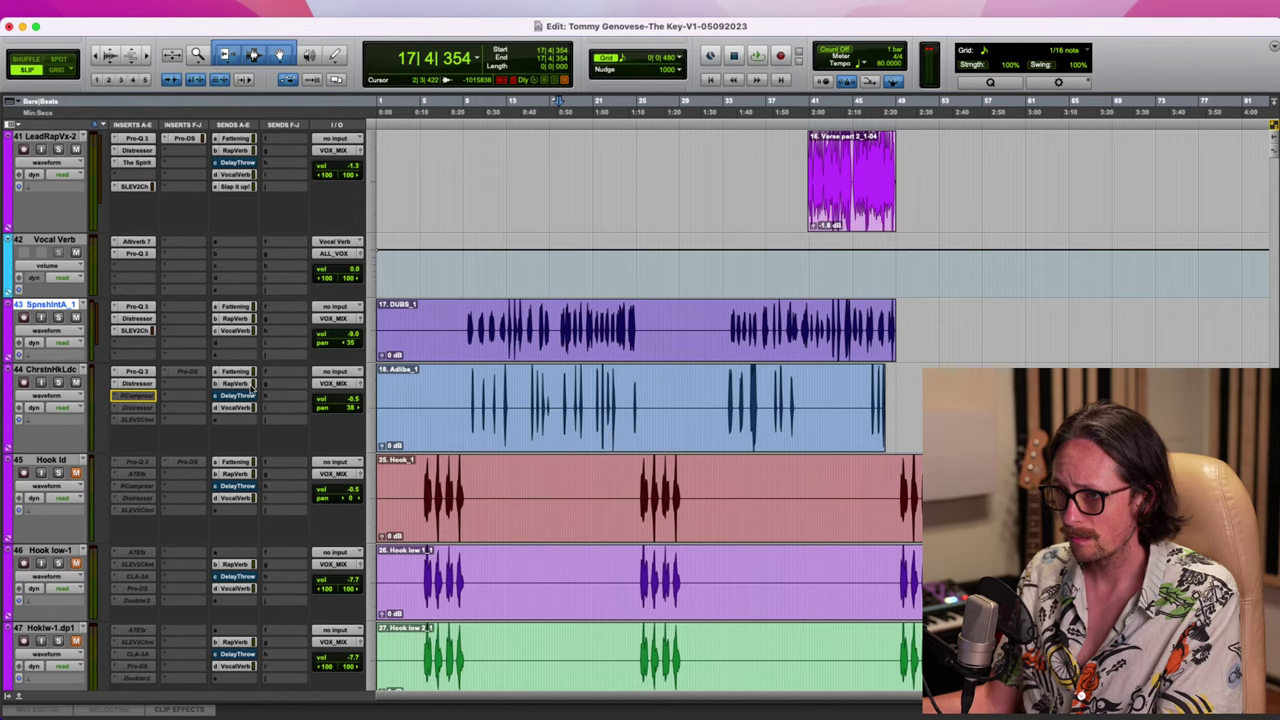
pyautogui.click(137, 371)
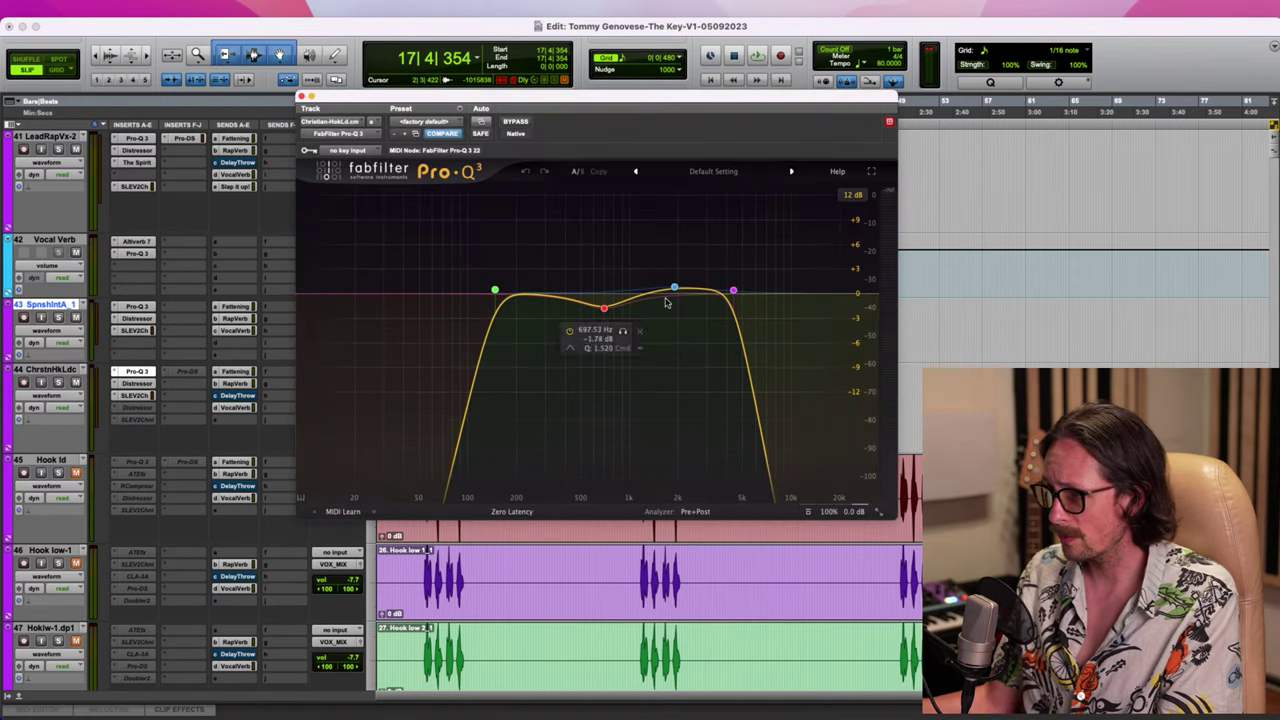
pyautogui.moveTo(734, 290)
pyautogui.mouseDown()
pyautogui.moveTo(754, 290)
pyautogui.moveTo(745, 295)
pyautogui.mouseUp()
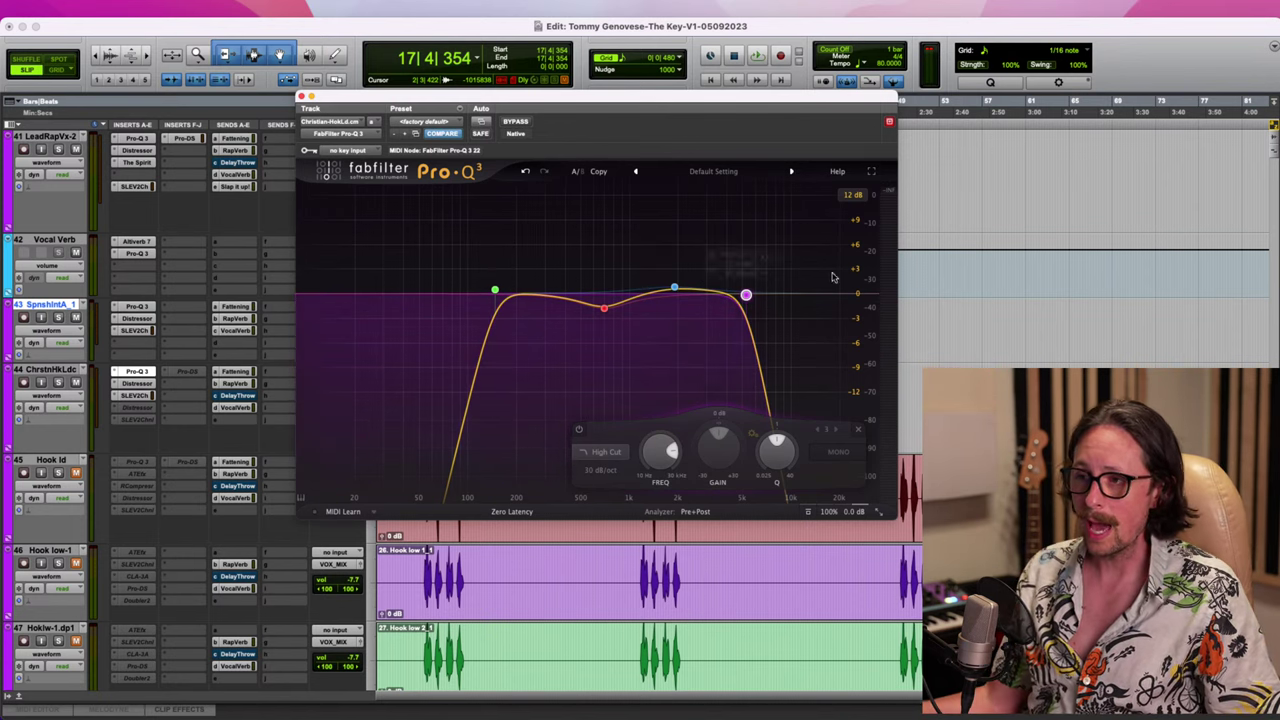
pyautogui.moveTo(746, 296); pyautogui.dragTo(739, 296)
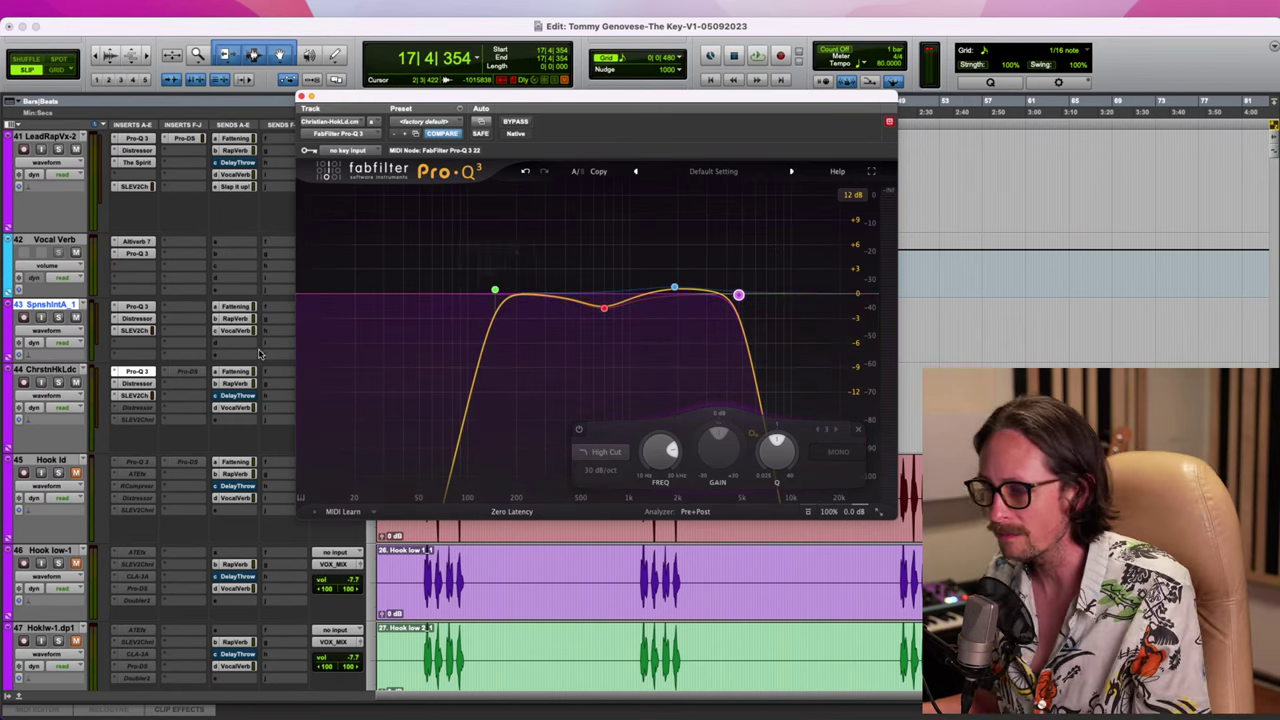
# Reset the HF, HMF, LMF and LF gains to 0 in ChrstnHkLdc's SLEV2Ch and copy it over SpnshIntA_1's SLEV2Ch
pyautogui.click(137, 383)
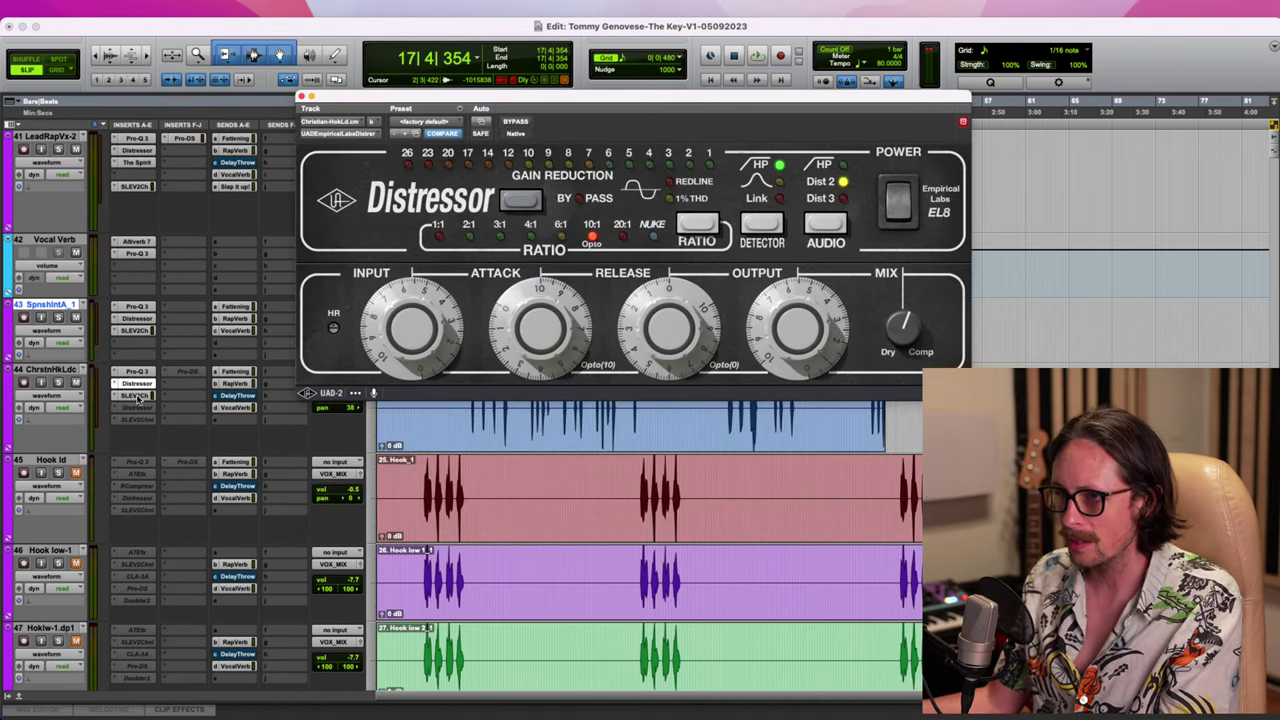
pyautogui.click(137, 395)
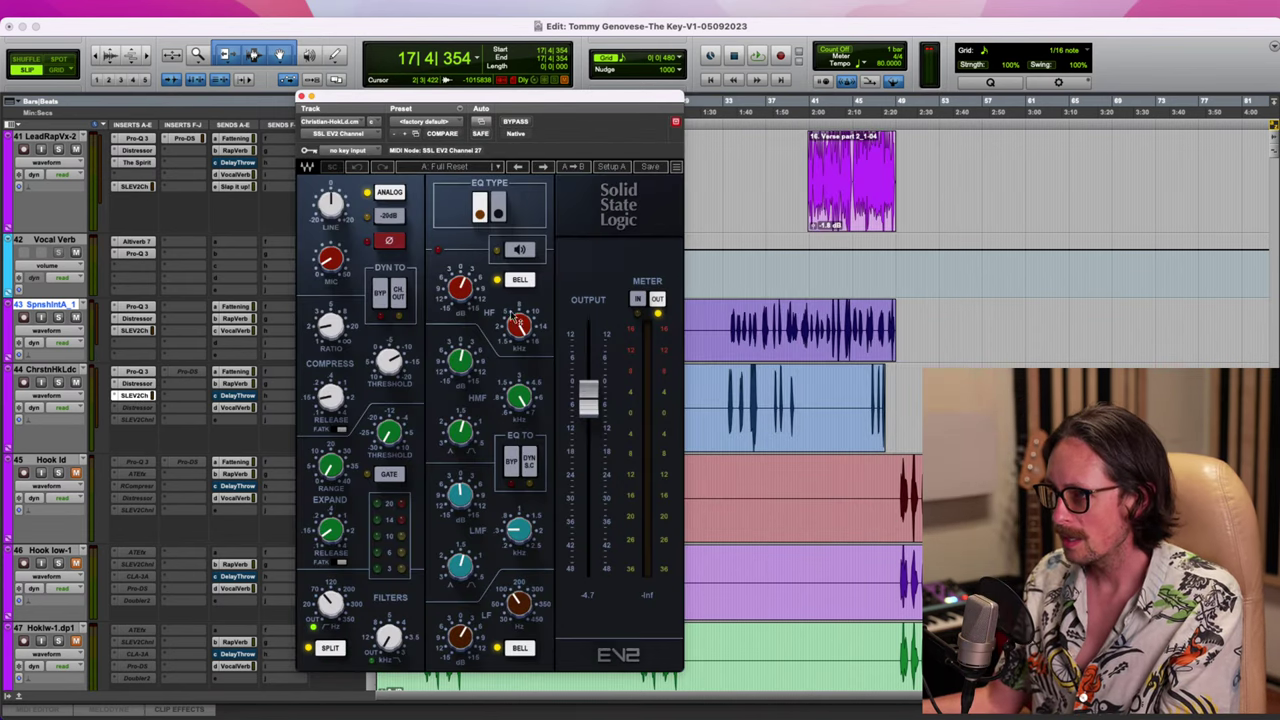
pyautogui.moveTo(465, 280); pyautogui.dragTo(462, 322)
pyautogui.keyDown('alt'); pyautogui.click(467, 287); pyautogui.keyUp('alt')
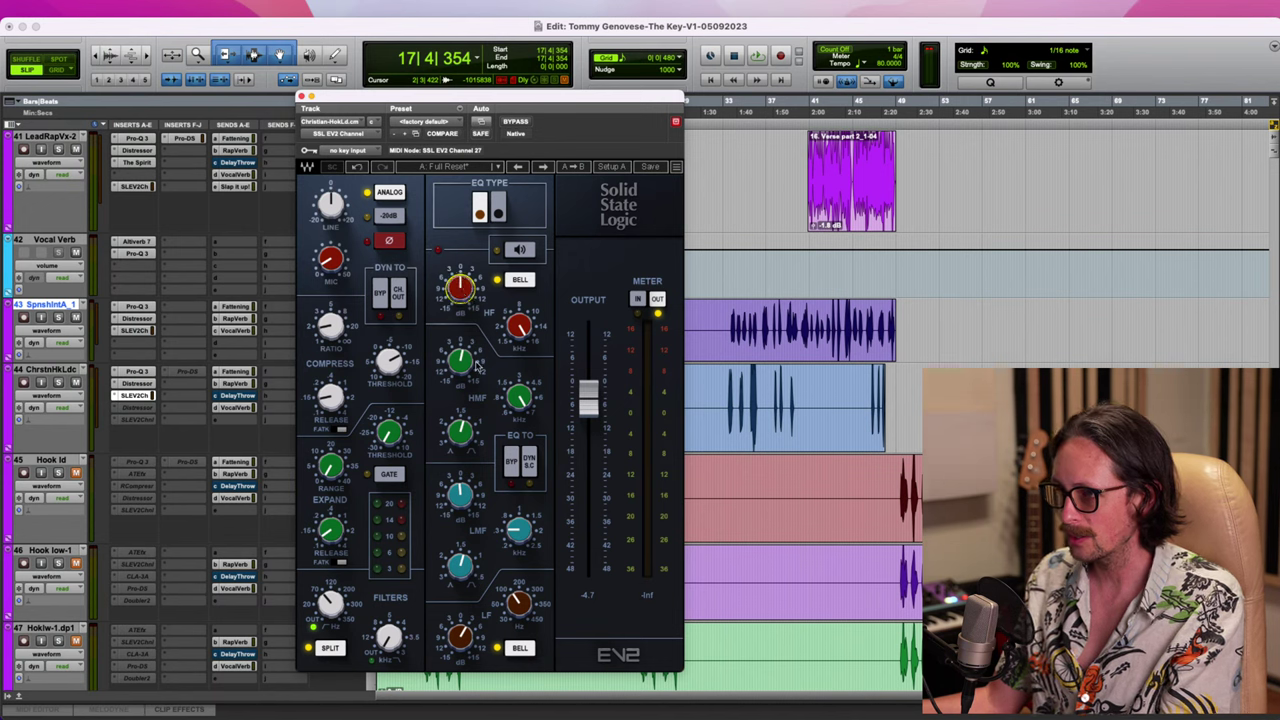
pyautogui.click(522, 397)
pyautogui.click(468, 364)
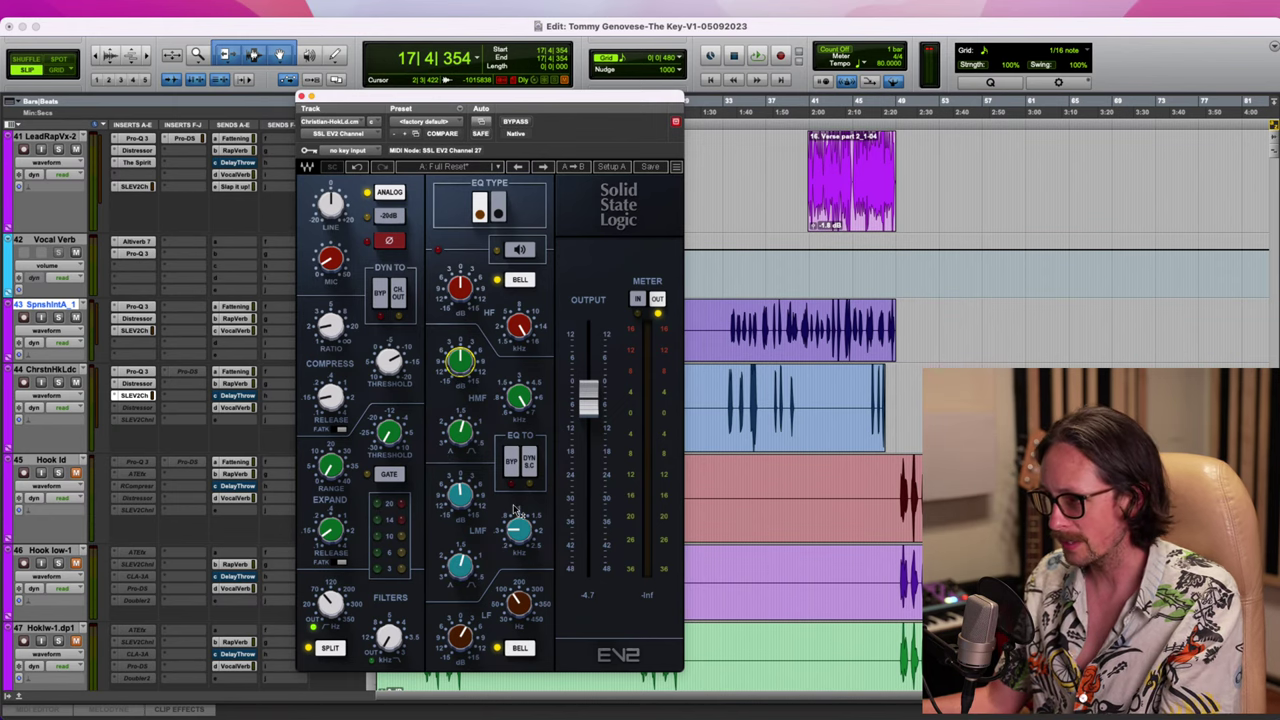
pyautogui.click(464, 494)
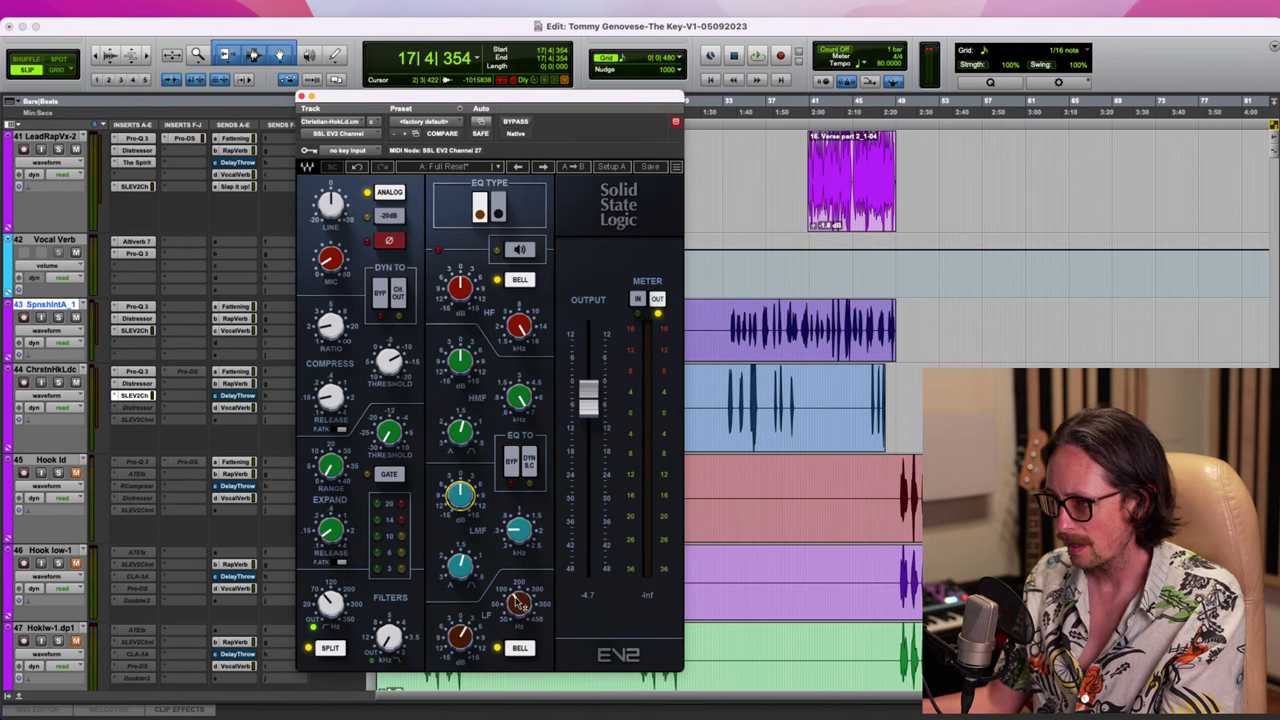
pyautogui.click(463, 636)
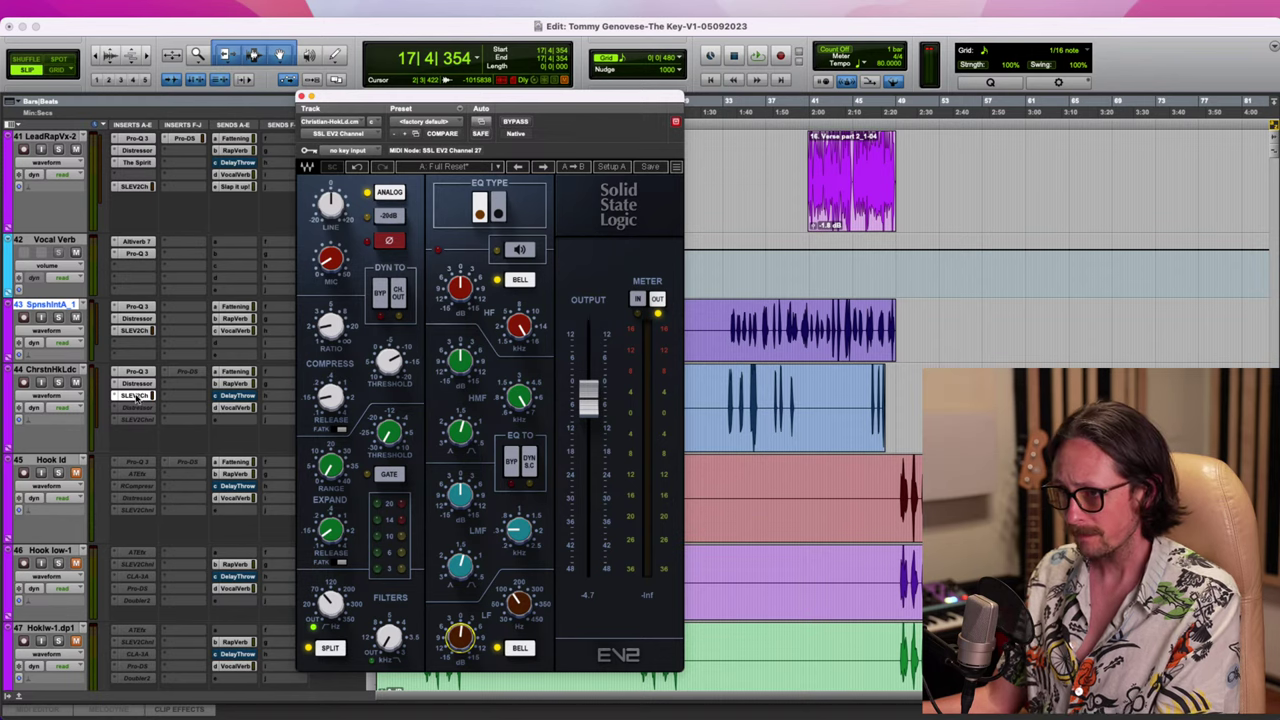
pyautogui.moveTo(135, 398); pyautogui.dragTo(142, 337)
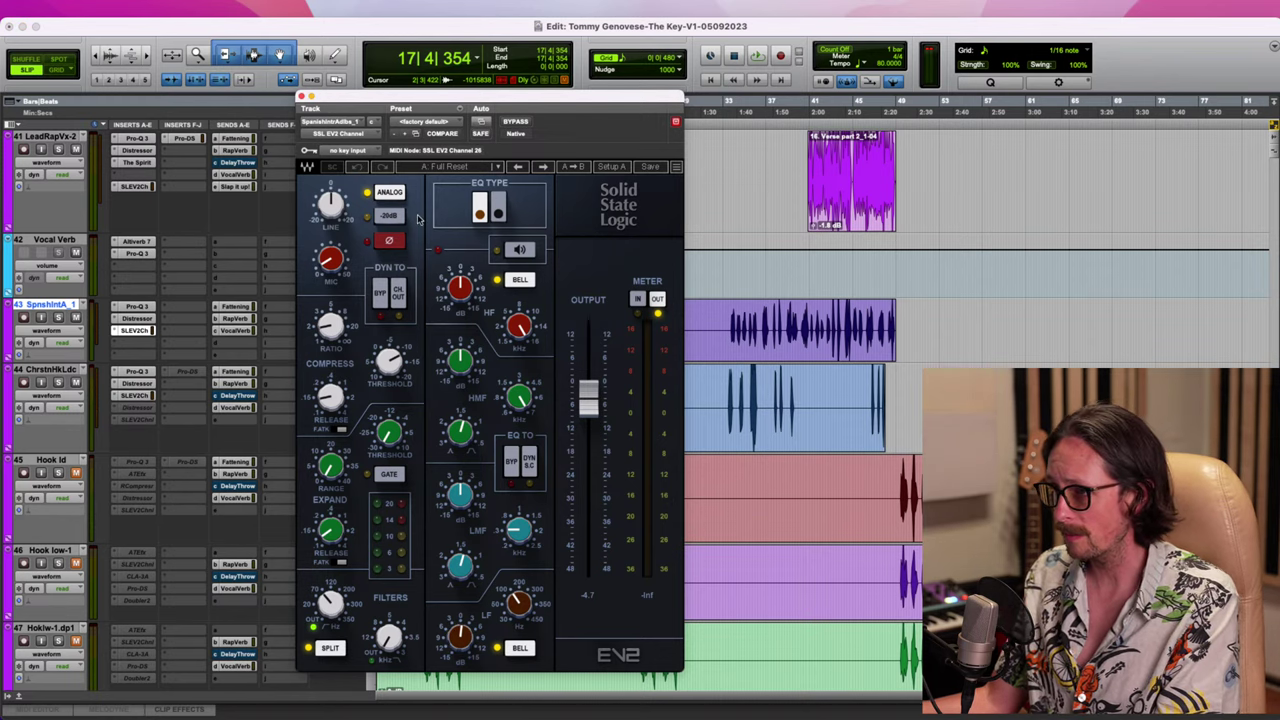
pyautogui.click(302, 97)
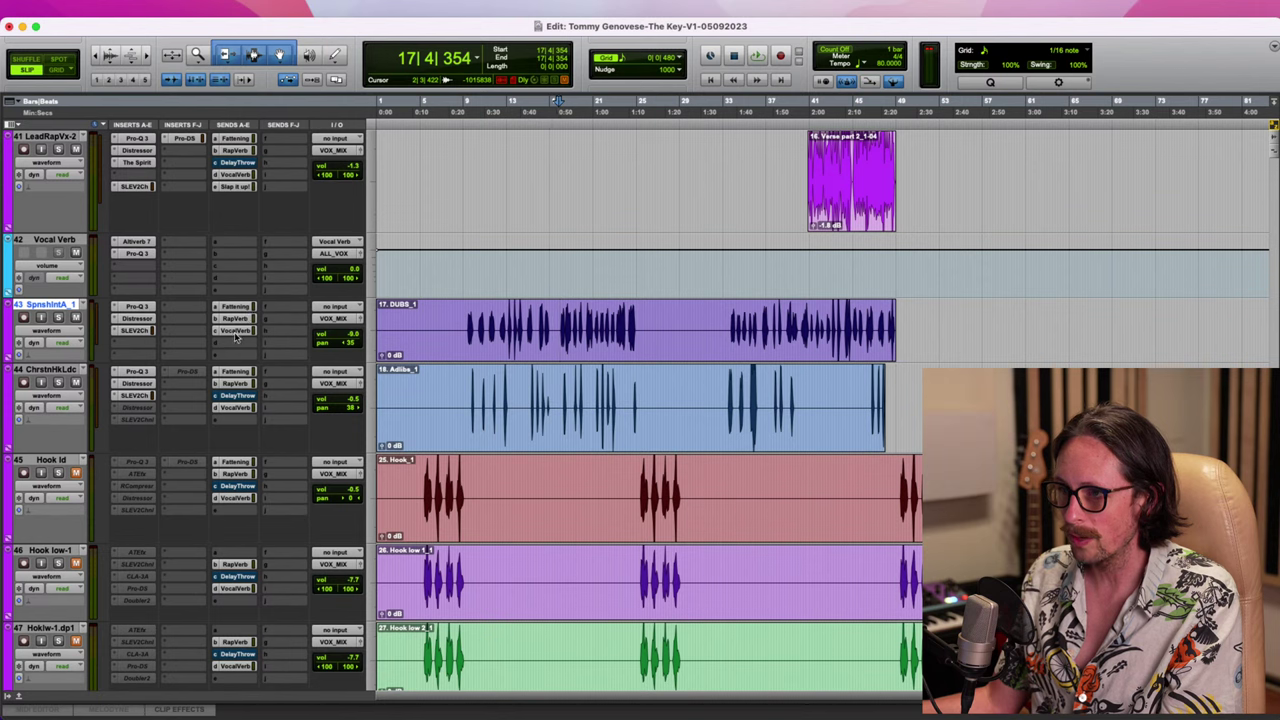
# Make SpnshIntA_1's RapVerb send follow the main pan, and pan the track to 21 left
pyautogui.click(241, 386)
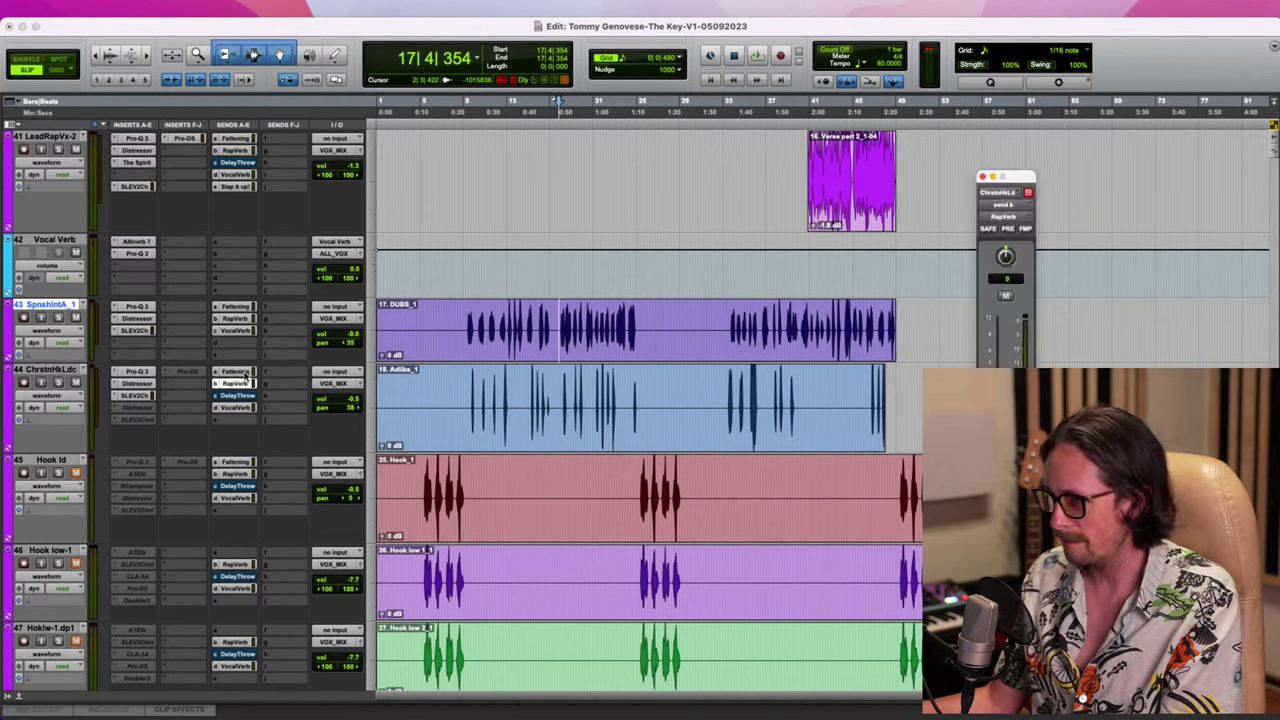
pyautogui.click(232, 372)
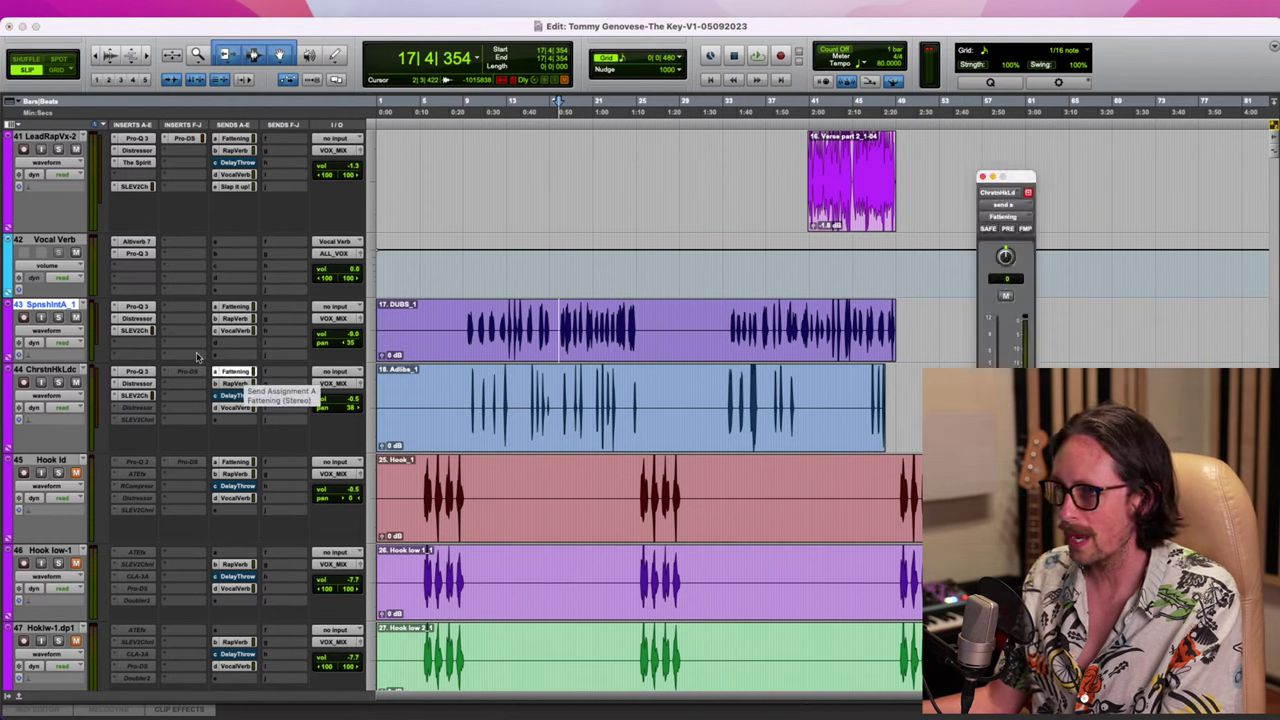
pyautogui.click(235, 306)
pyautogui.click(237, 318)
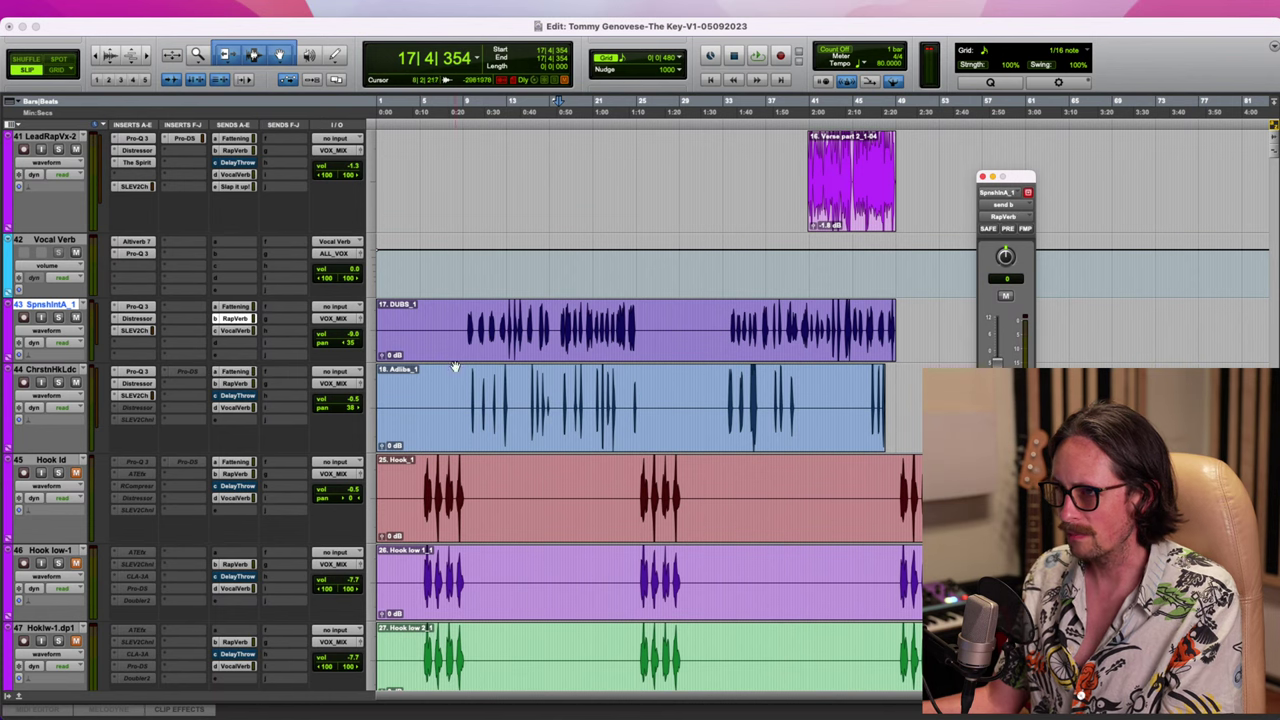
pyautogui.click(1025, 229)
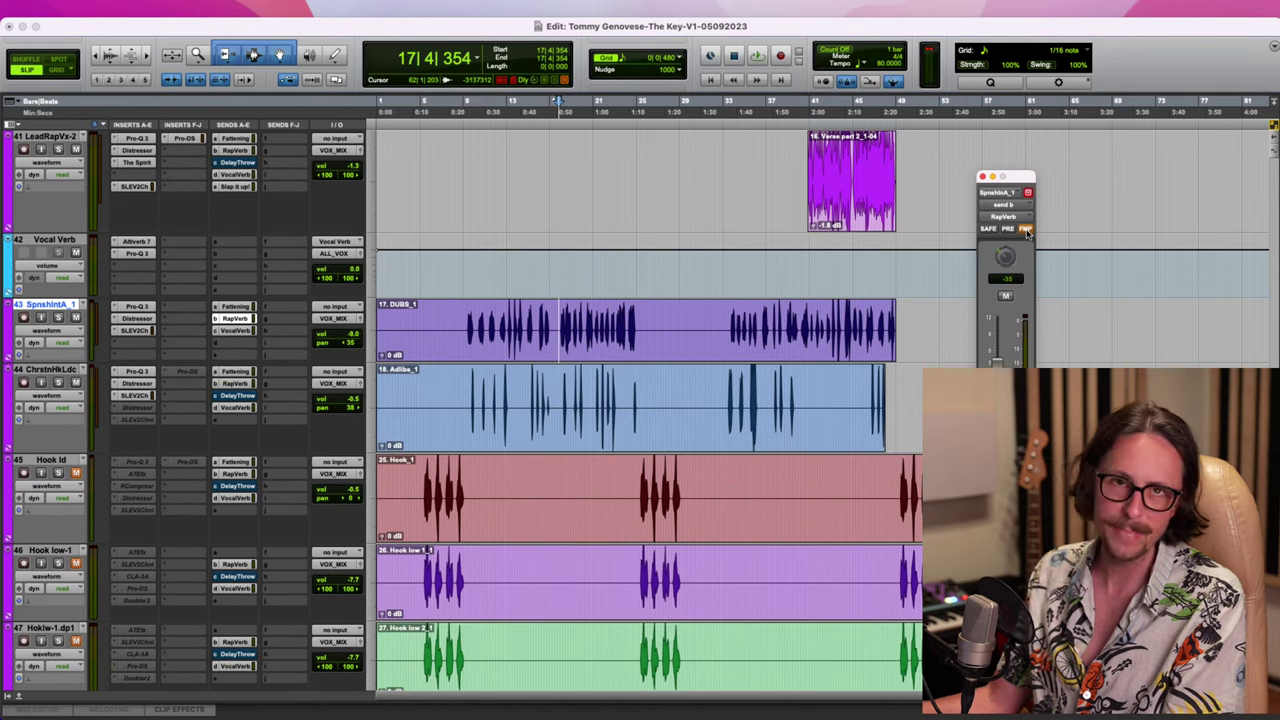
pyautogui.moveTo(1024, 180); pyautogui.dragTo(904, 143)
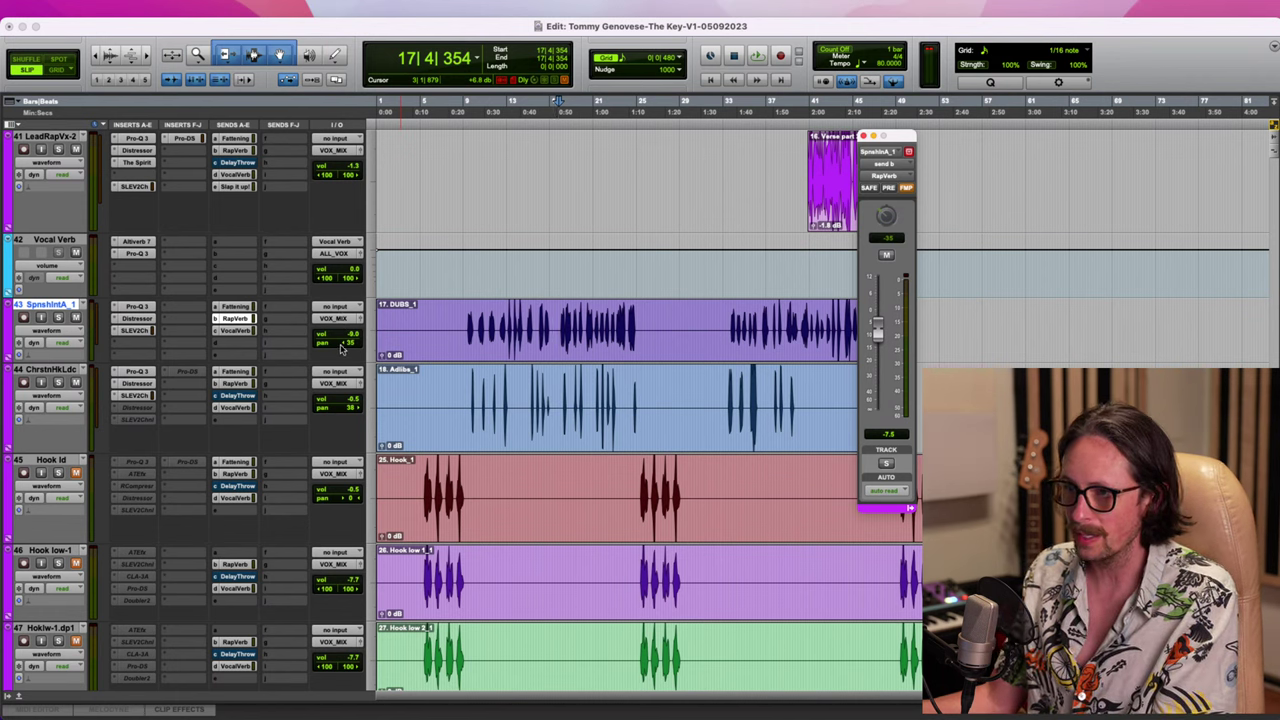
pyautogui.moveTo(347, 345)
pyautogui.mouseDown()
pyautogui.moveTo(365, 346)
pyautogui.moveTo(338, 344)
pyautogui.mouseUp()
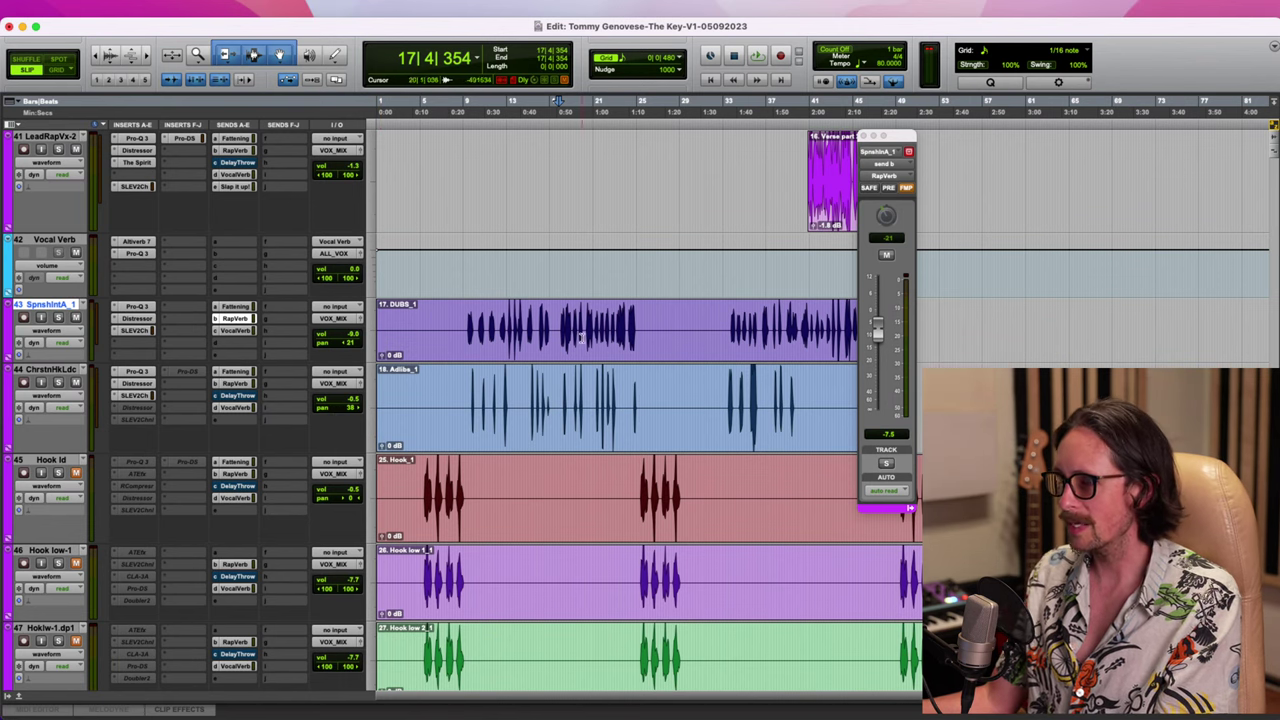
# Check the Vocal Verb send on SpnshIntA_1 and the Fattening and RapVerb sends on ChrstnHkLdc
pyautogui.click(234, 331)
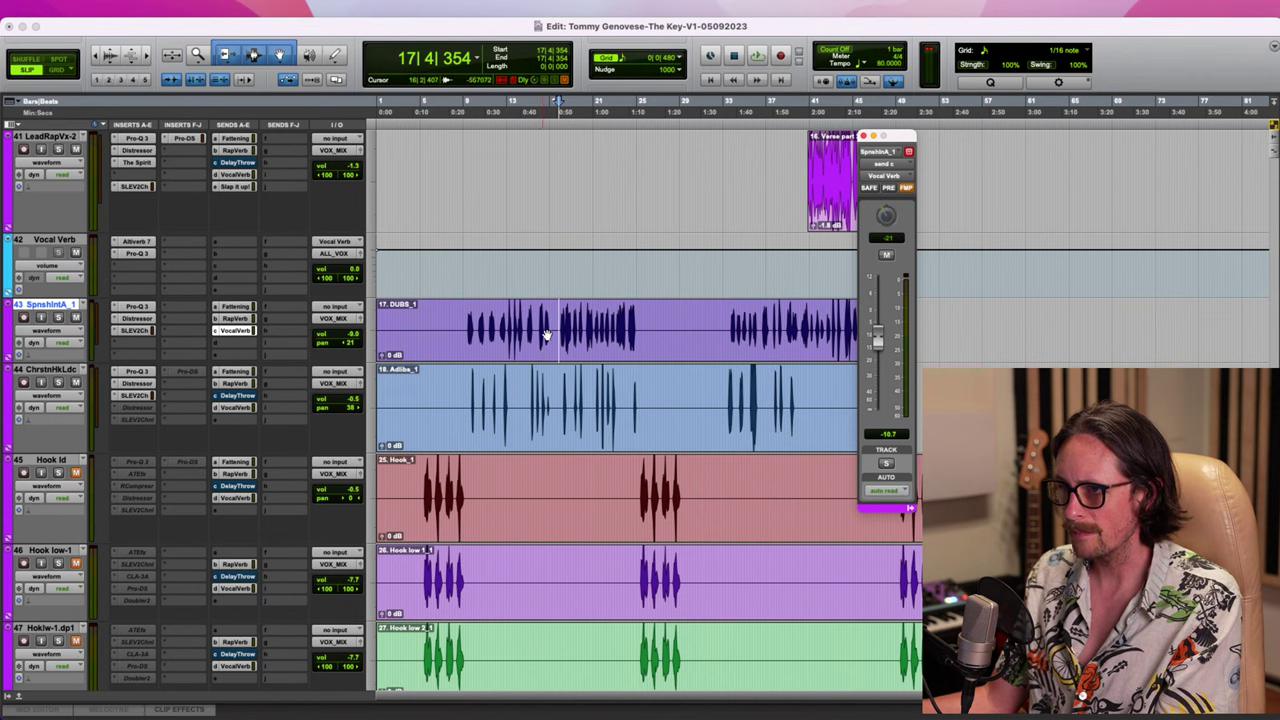
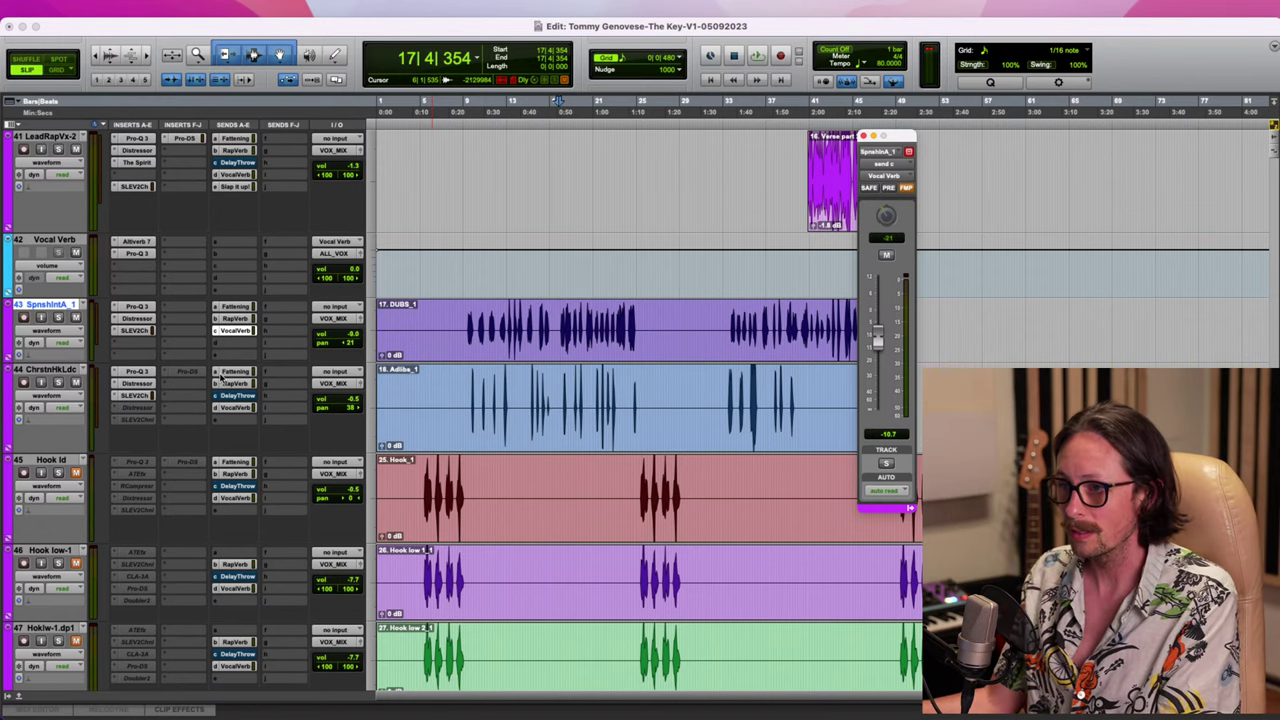
pyautogui.click(230, 372)
pyautogui.click(232, 384)
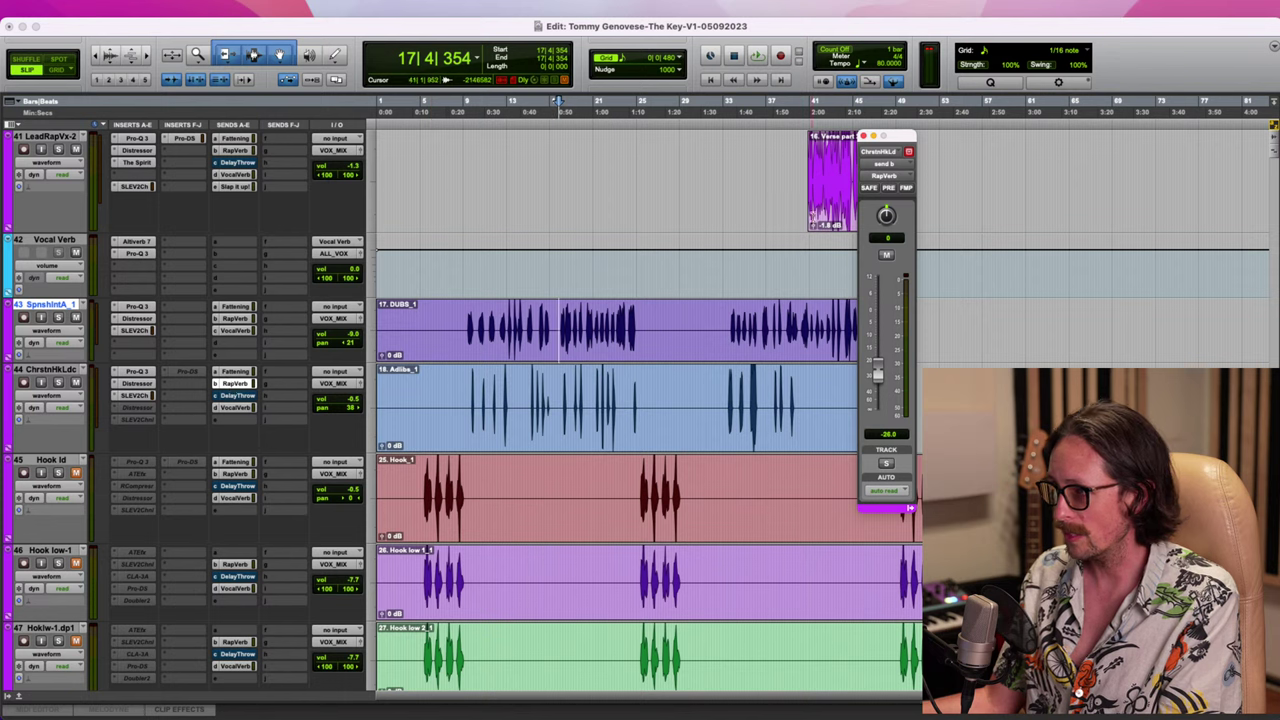
# Make track 44's RapVerb send follow the main pan and deactivate the Fattening sends on tracks 44 and 43
pyautogui.click(905, 188)
pyautogui.click(233, 372)
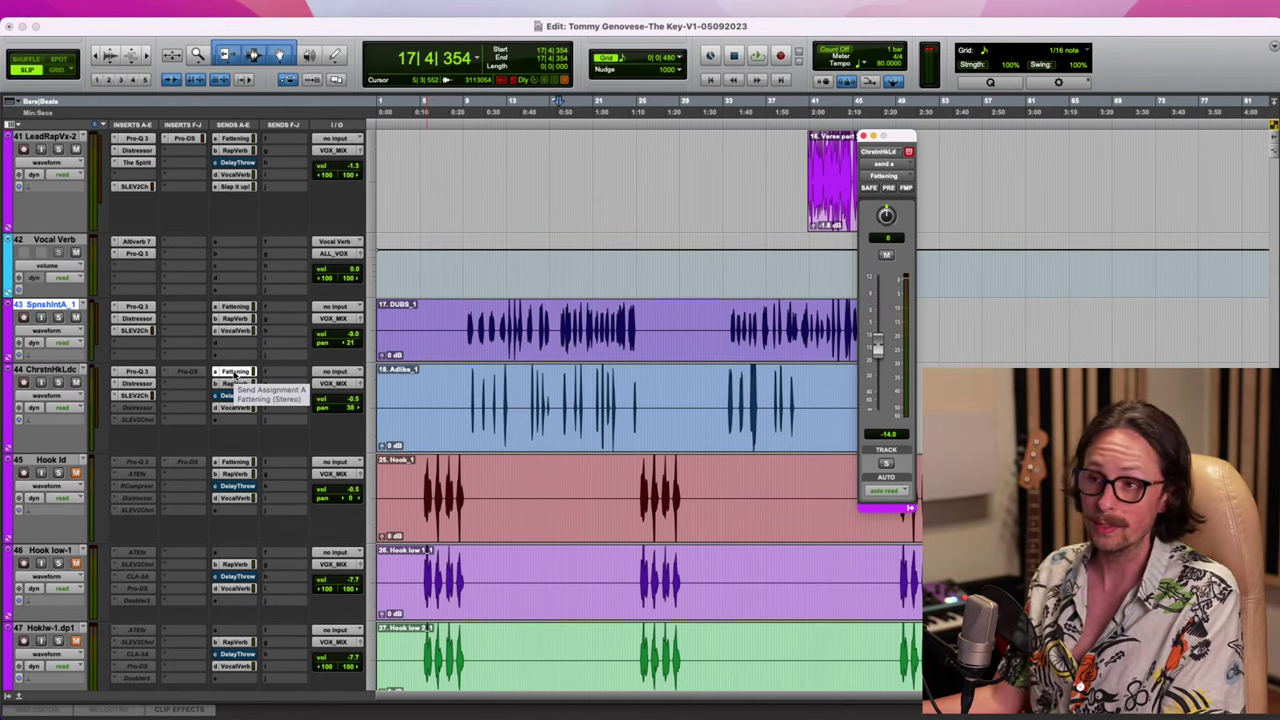
pyautogui.keyDown('ctrl'); pyautogui.keyDown('super'); pyautogui.click(235, 373); pyautogui.keyUp('super'); pyautogui.keyUp('ctrl')
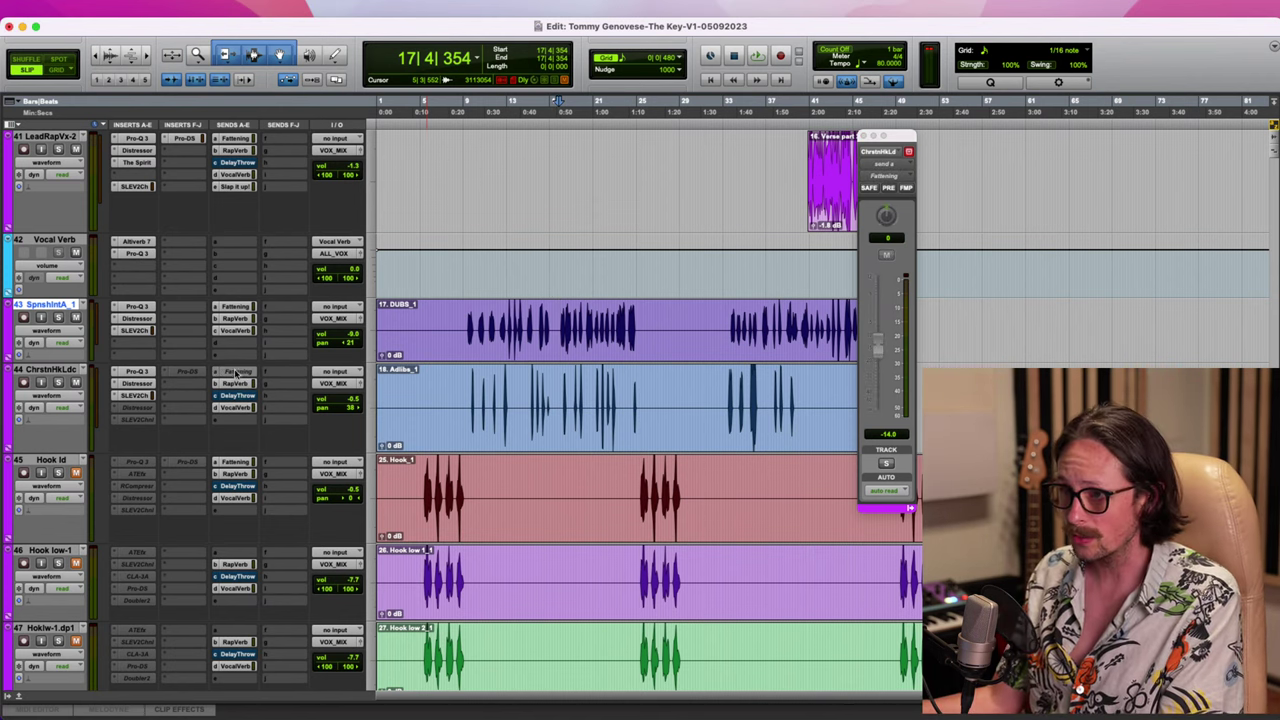
pyautogui.keyDown('ctrl'); pyautogui.keyDown('super'); pyautogui.click(258, 305); pyautogui.keyUp('super'); pyautogui.keyUp('ctrl')
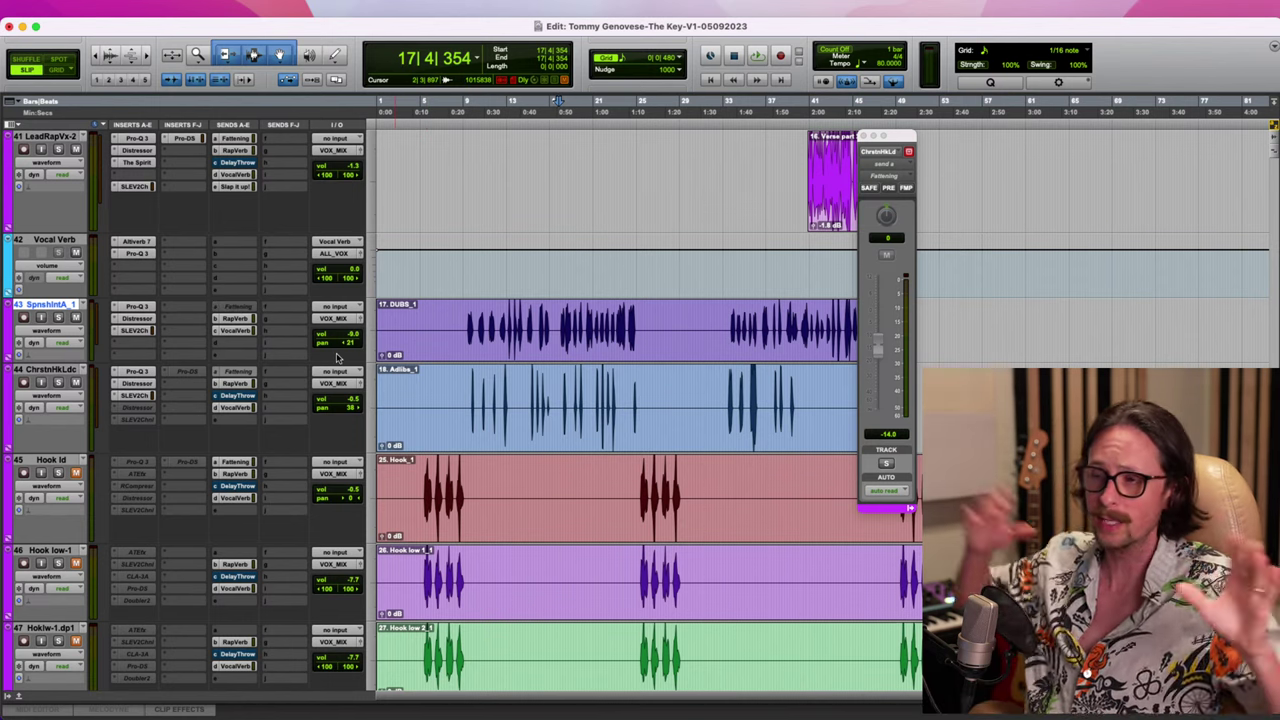
pyautogui.scroll(-10, 457, 373)
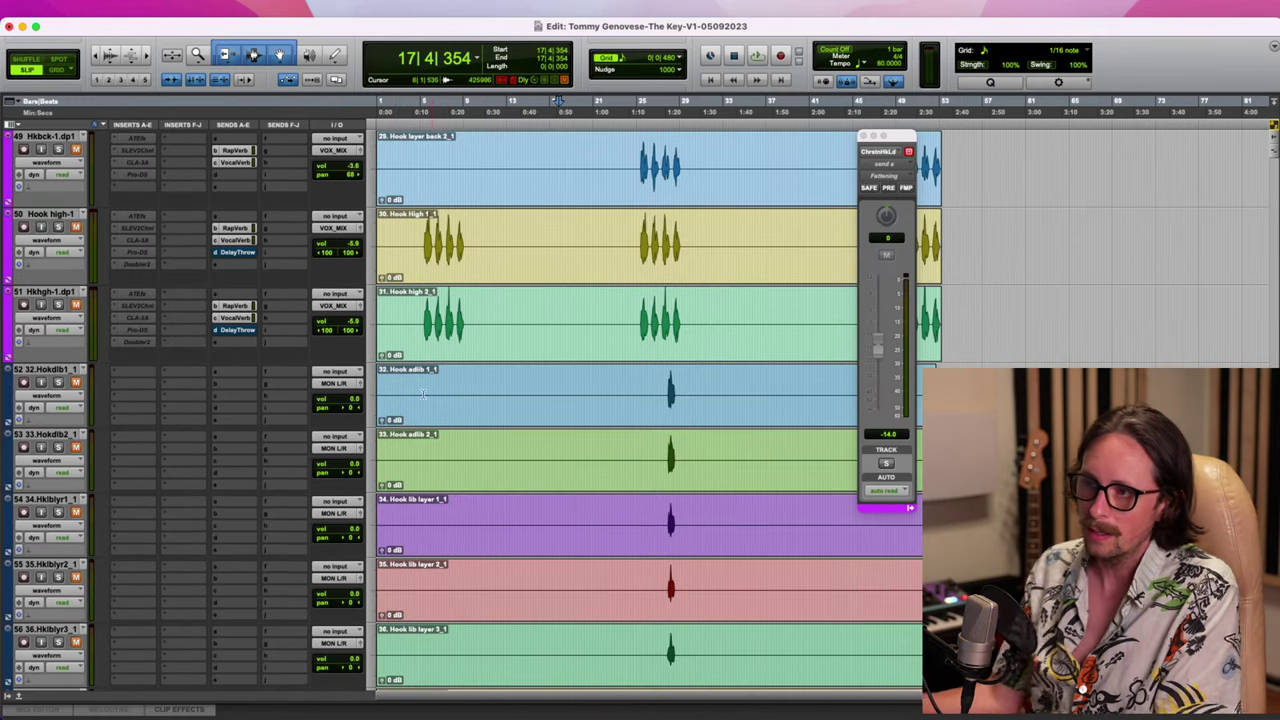
pyautogui.scroll(-1, 400, 470)
pyautogui.scroll(5, 432, 443)
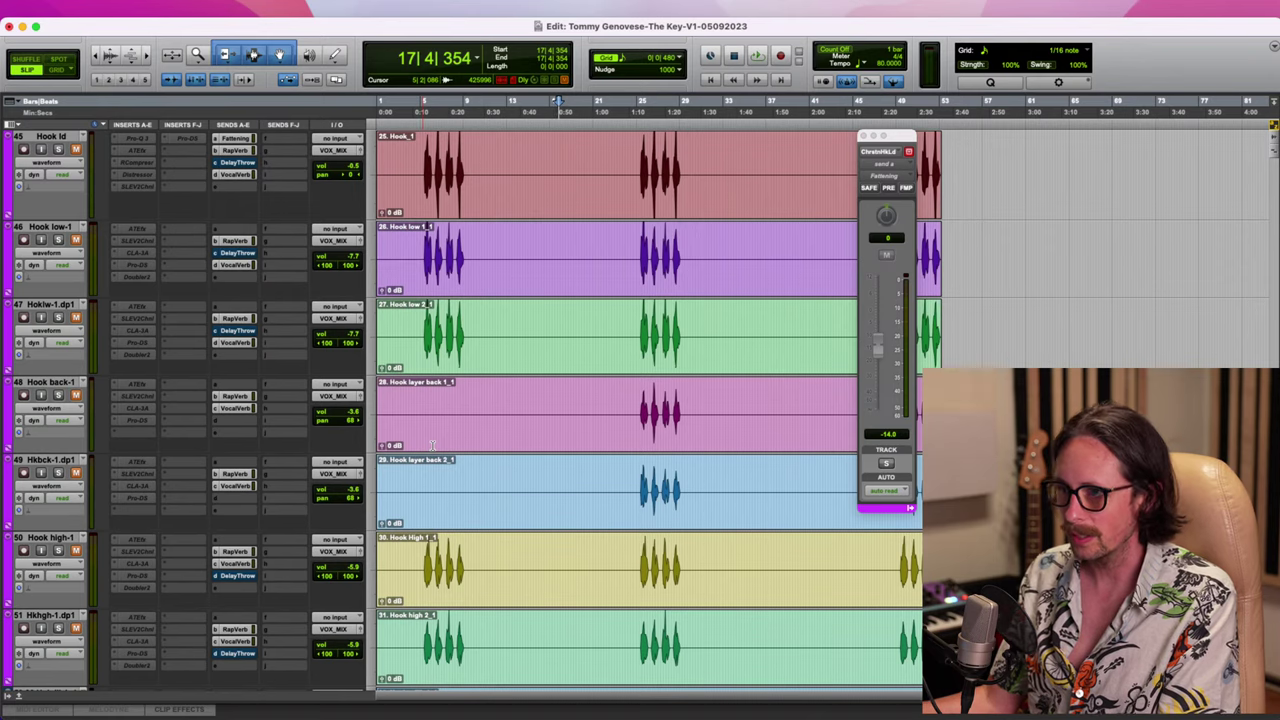
pyautogui.scroll(4, 546, 406)
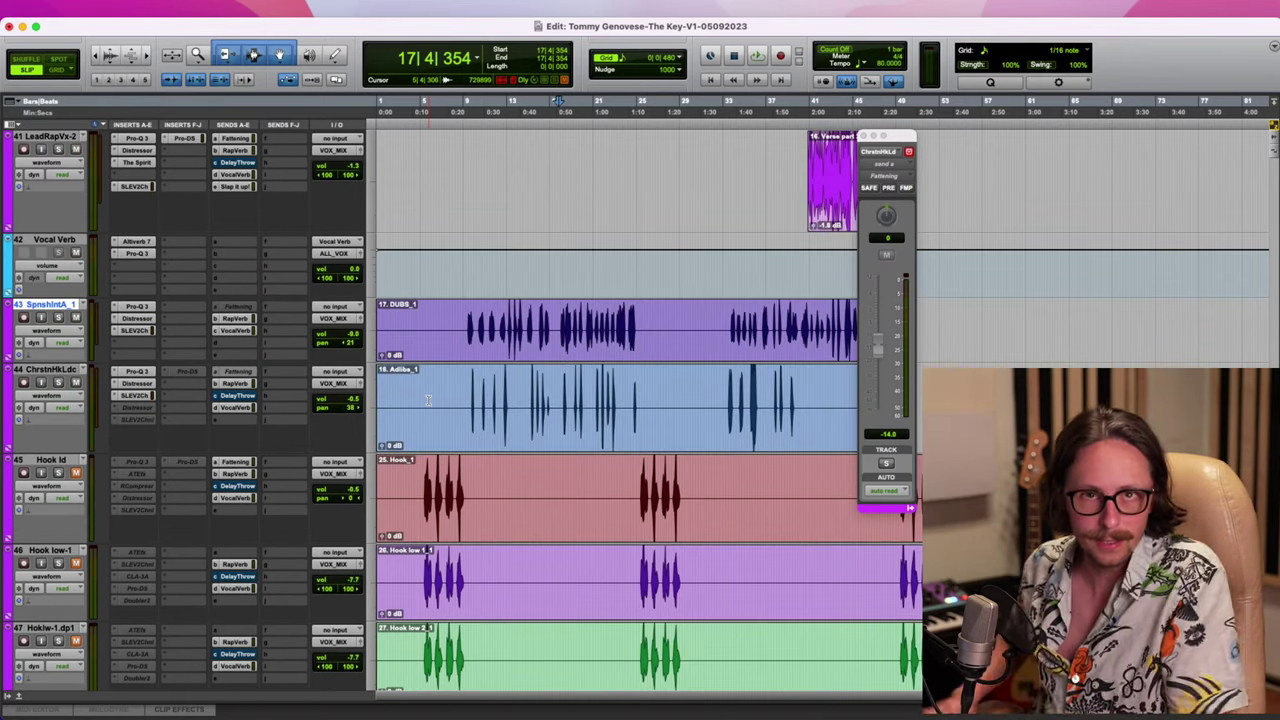
# Make track 44's VocalVerb send follow the main pan, and reopen its RapVerb send
pyautogui.click(238, 408)
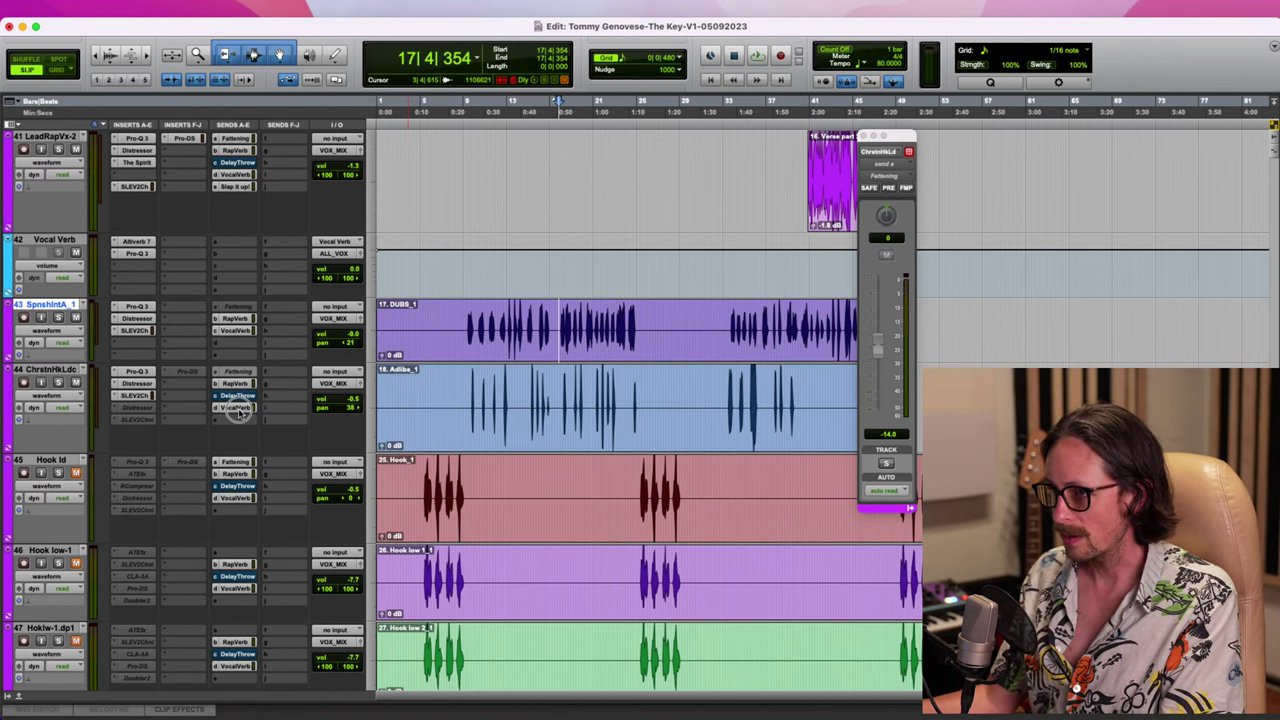
pyautogui.click(906, 188)
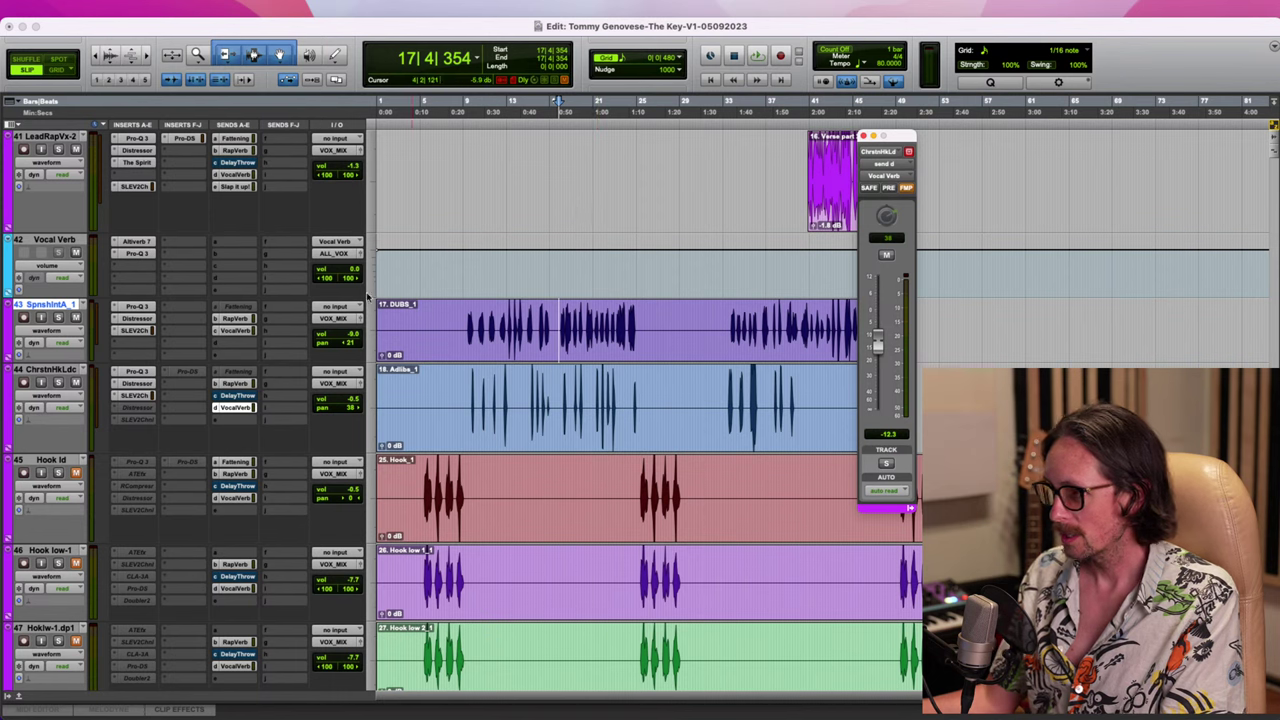
pyautogui.click(232, 384)
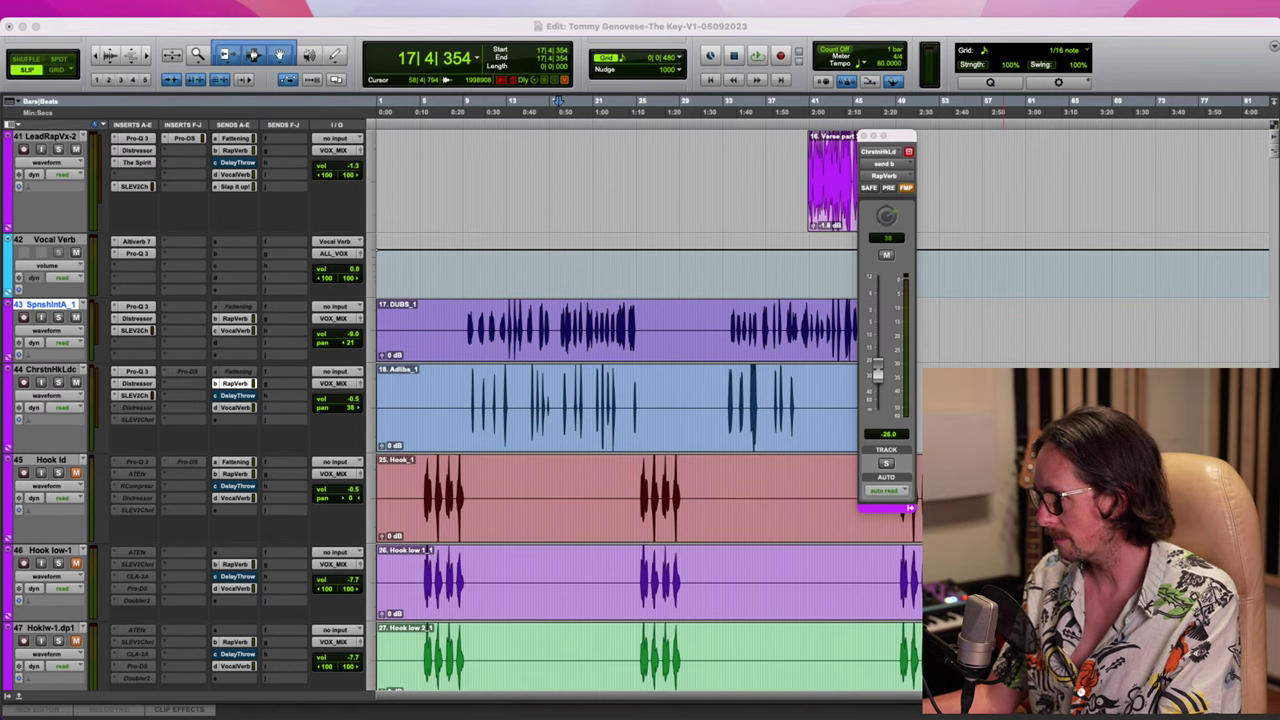
# Solo track 43 (SpnshIntA_1), replay the section, and raise the track's volume to about -7.1 dB
pyautogui.press('space')
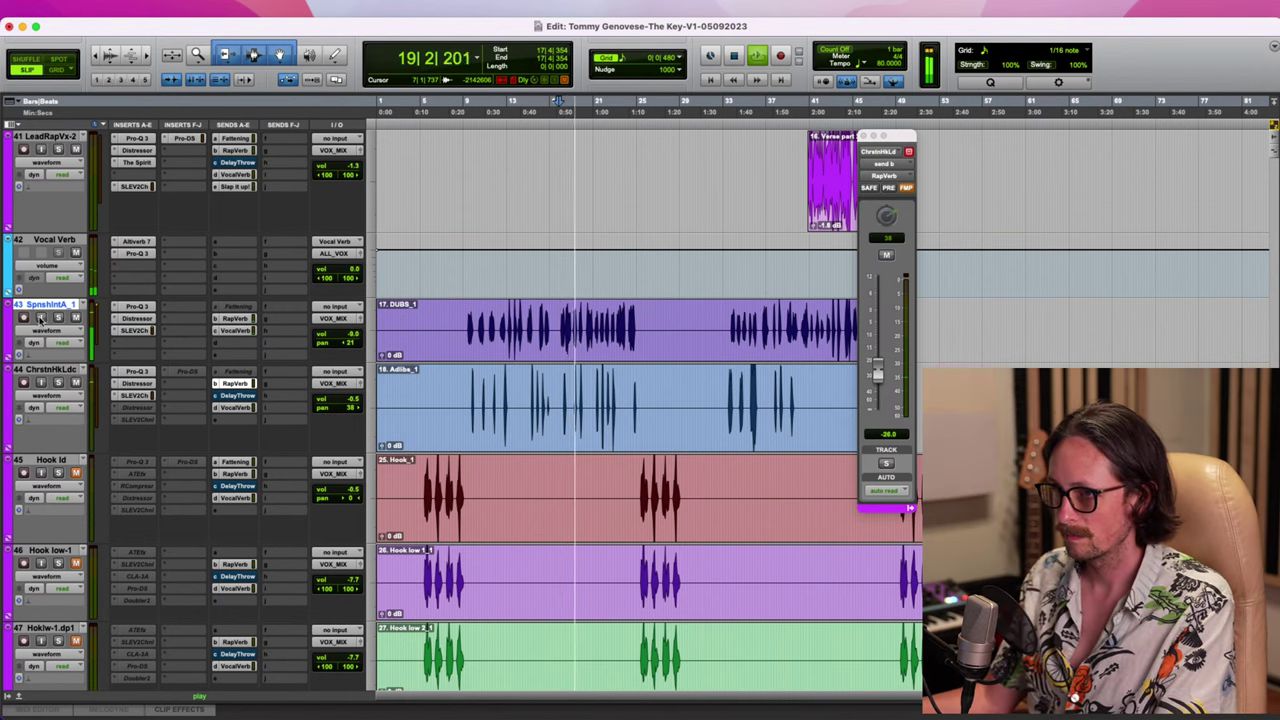
pyautogui.hotkey('shift', 's')
pyautogui.press('space')
pyautogui.press('space')
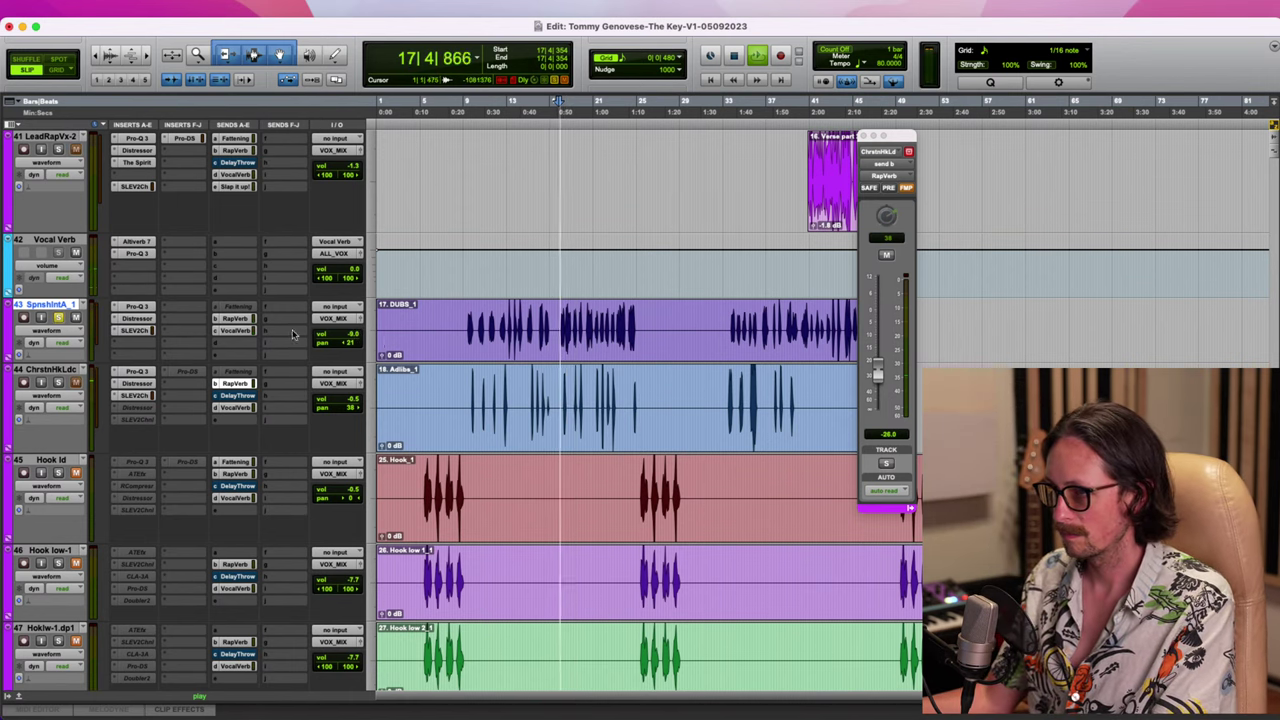
pyautogui.moveTo(351, 336); pyautogui.dragTo(352, 334)
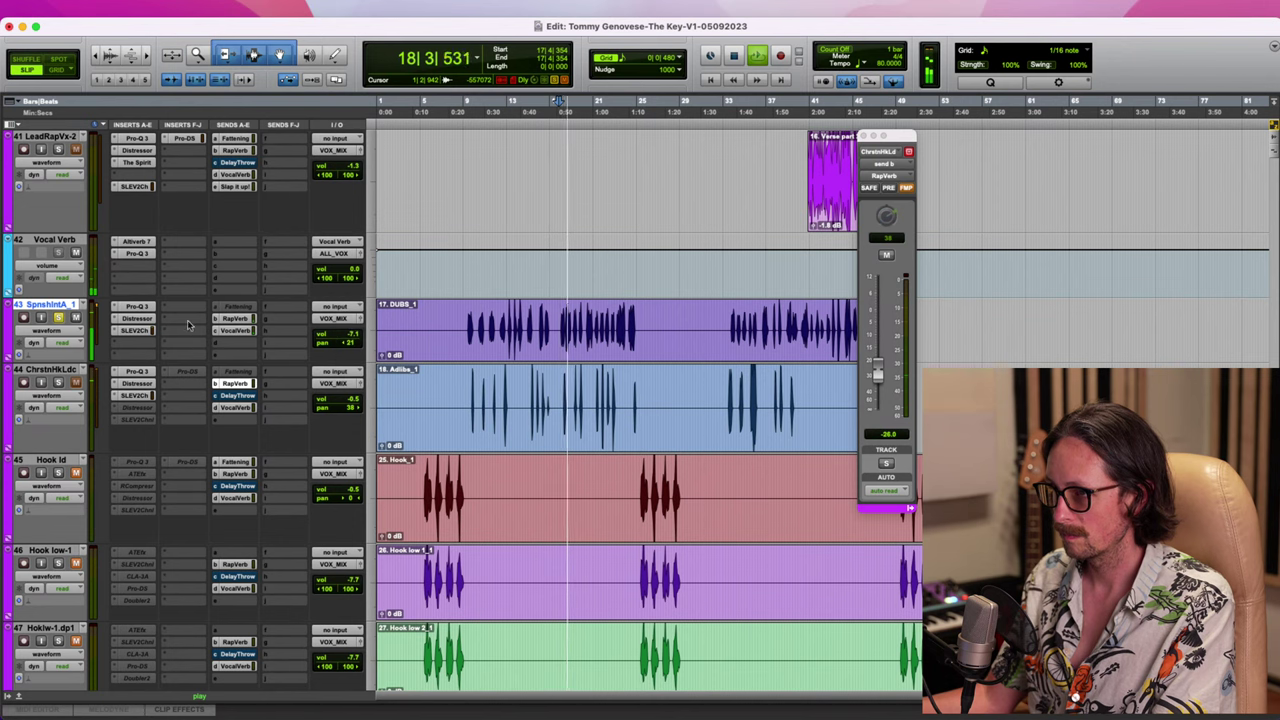
# In track 43's Pro-Q 3, move the 697 Hz cut to just below 500 Hz and deepen it to about -2.5 dB
pyautogui.click(141, 309)
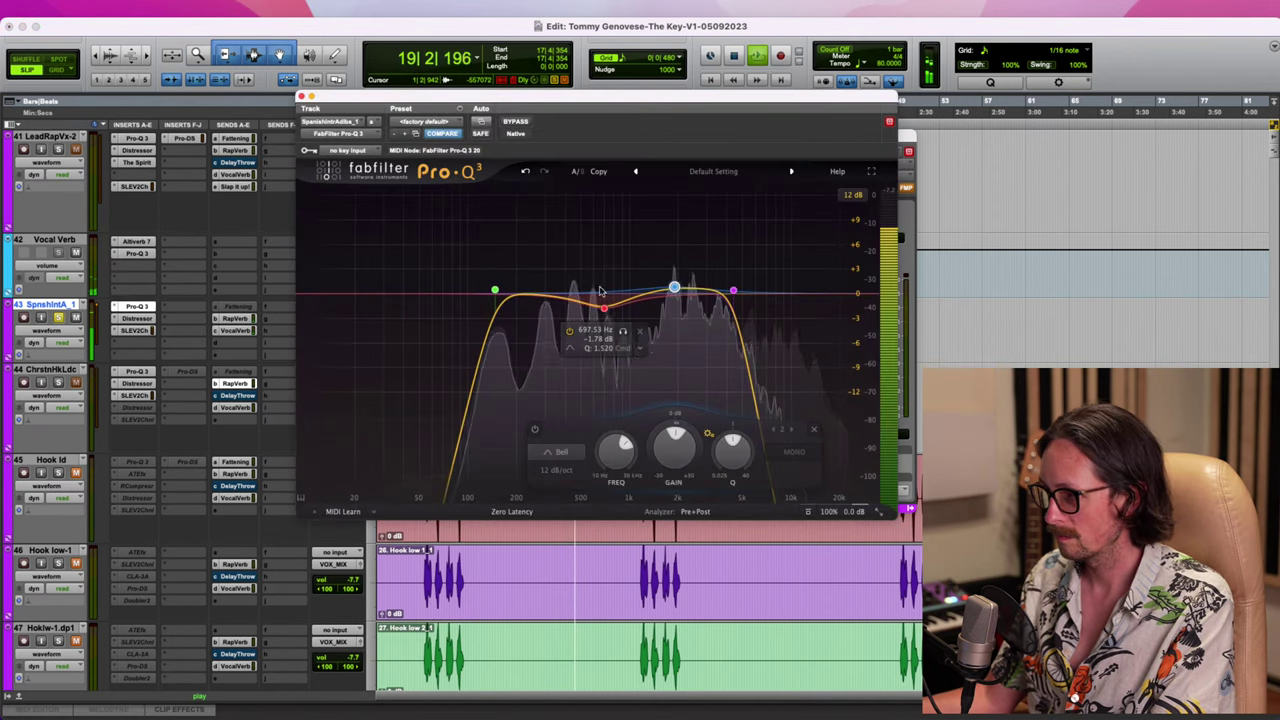
pyautogui.moveTo(604, 307); pyautogui.dragTo(575, 315)
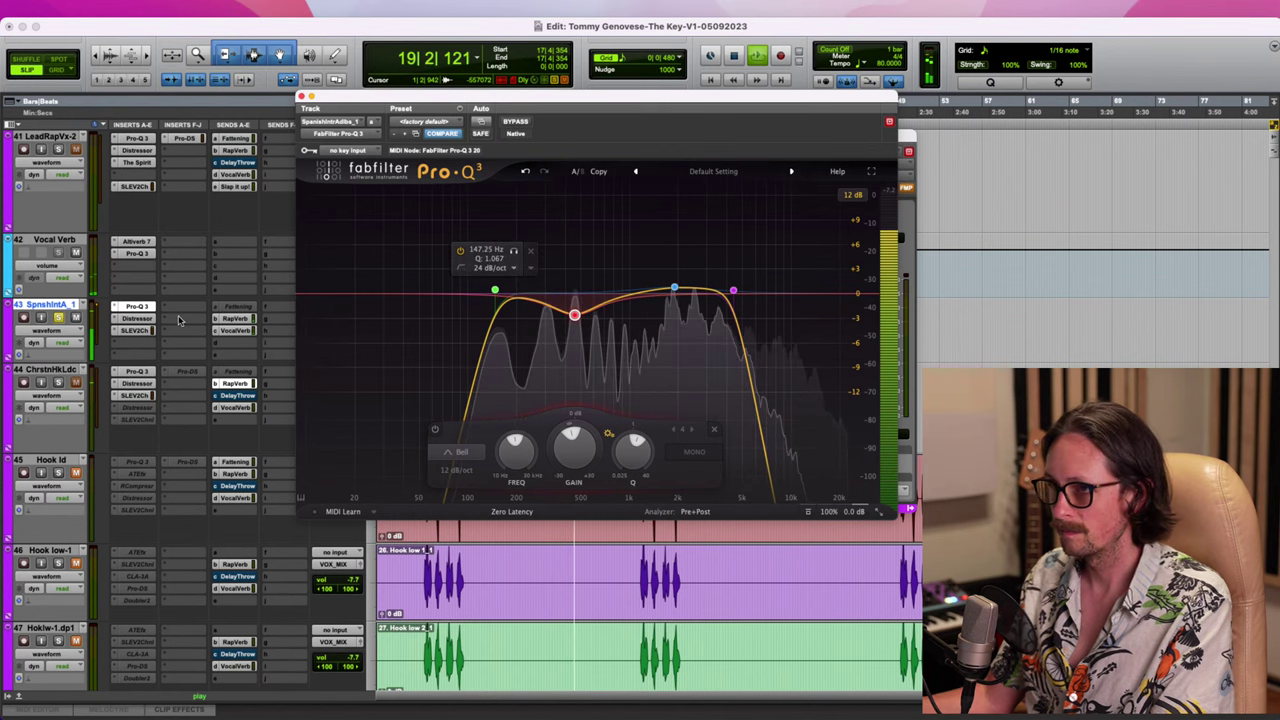
# Lower track 43's RapVerb send to about -19.3 dB and its VocalVerb send to about -21.4 dB
pyautogui.click(238, 318)
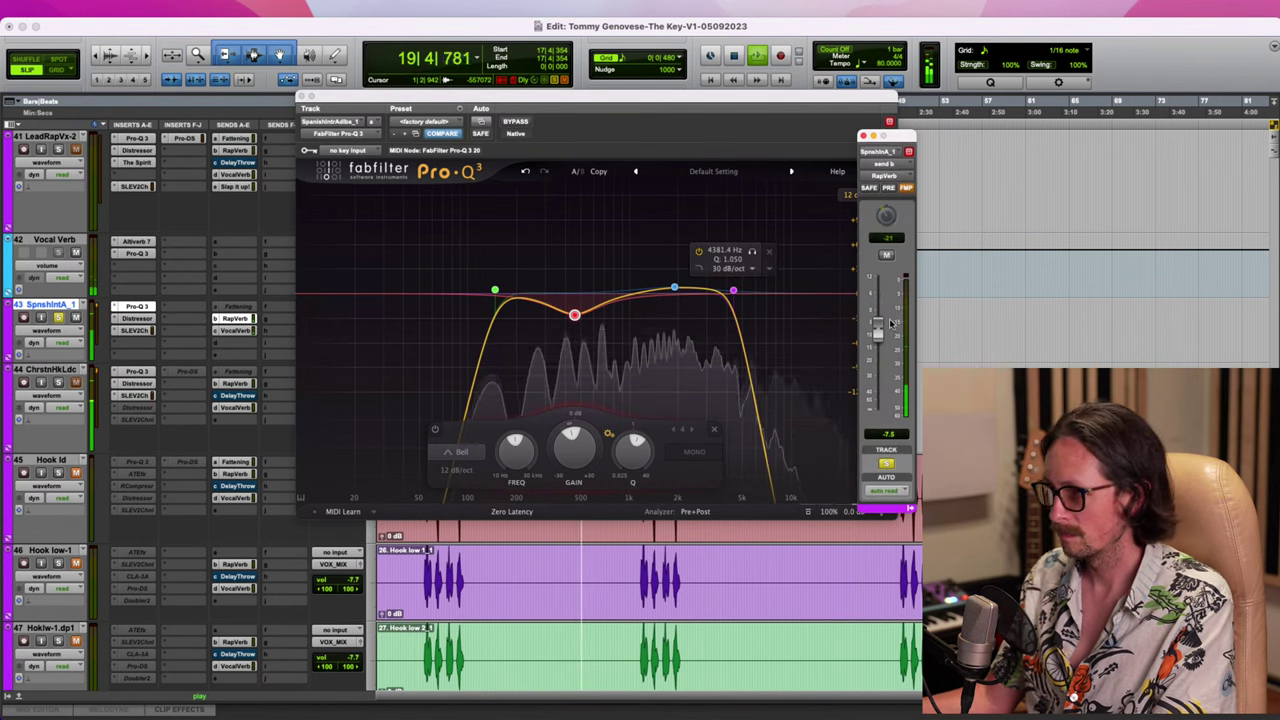
pyautogui.moveTo(877, 334); pyautogui.dragTo(876, 347)
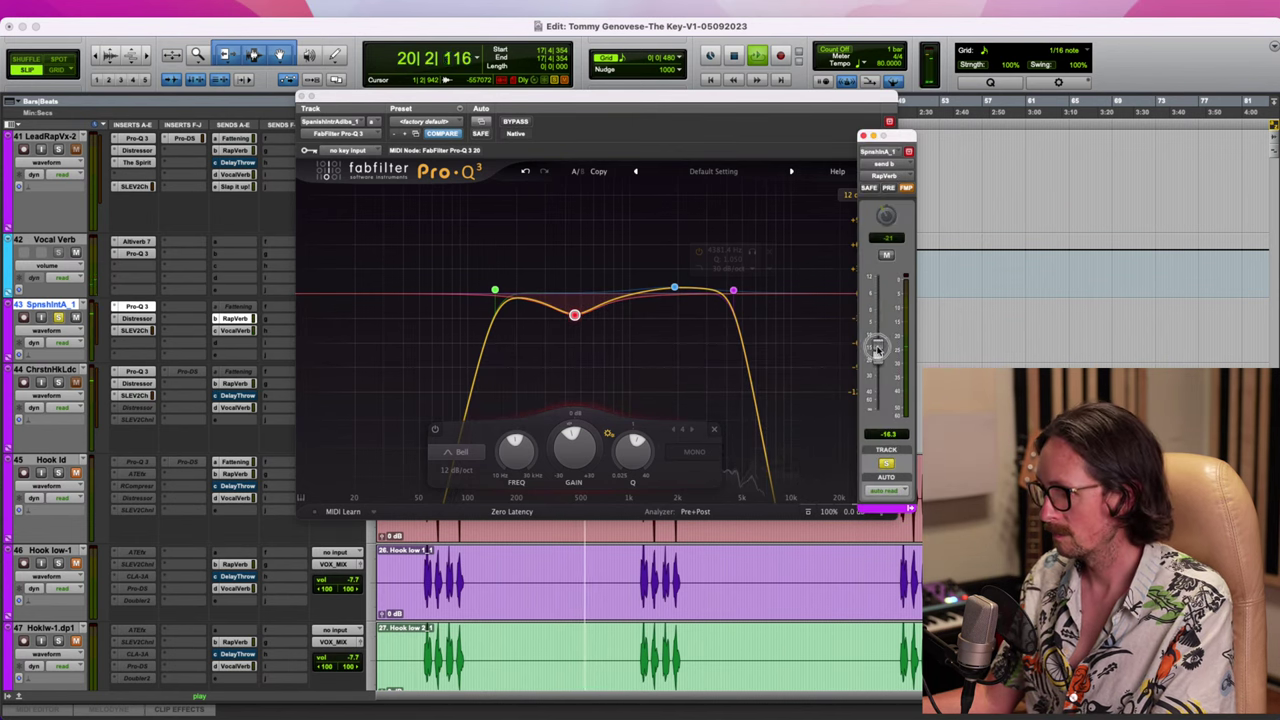
pyautogui.click(236, 330)
pyautogui.moveTo(878, 341); pyautogui.dragTo(878, 368)
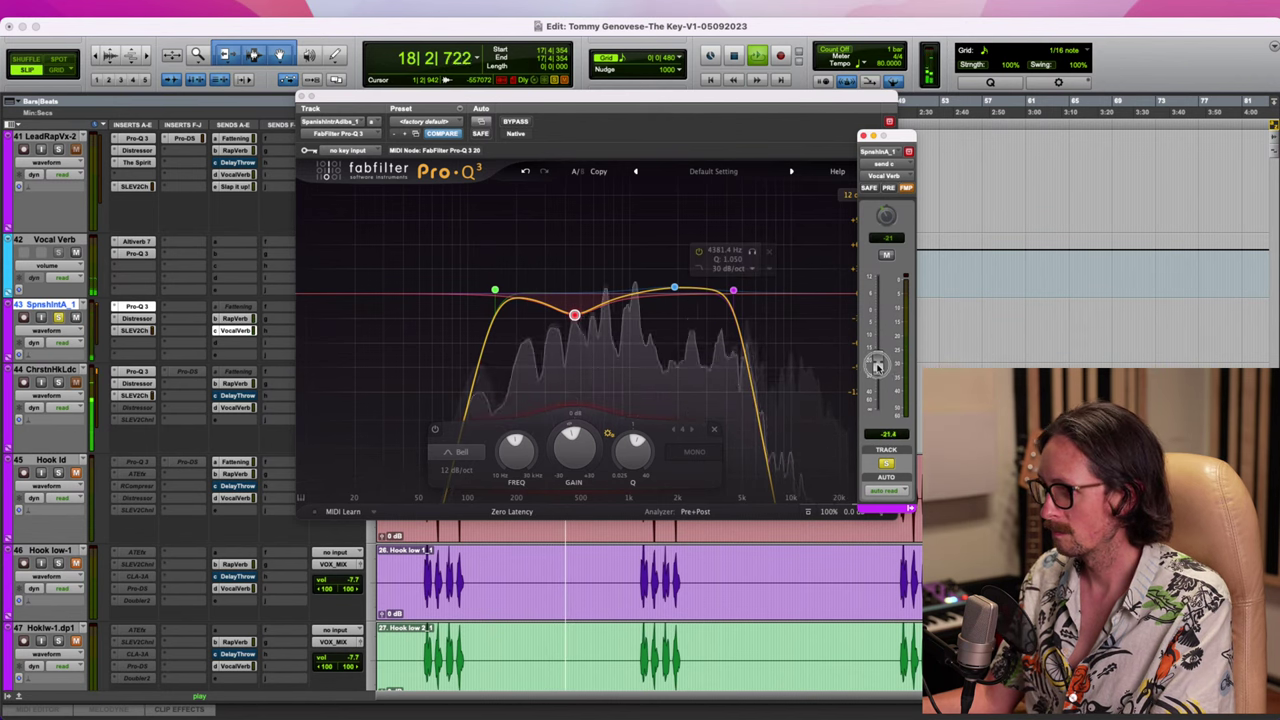
pyautogui.click(236, 318)
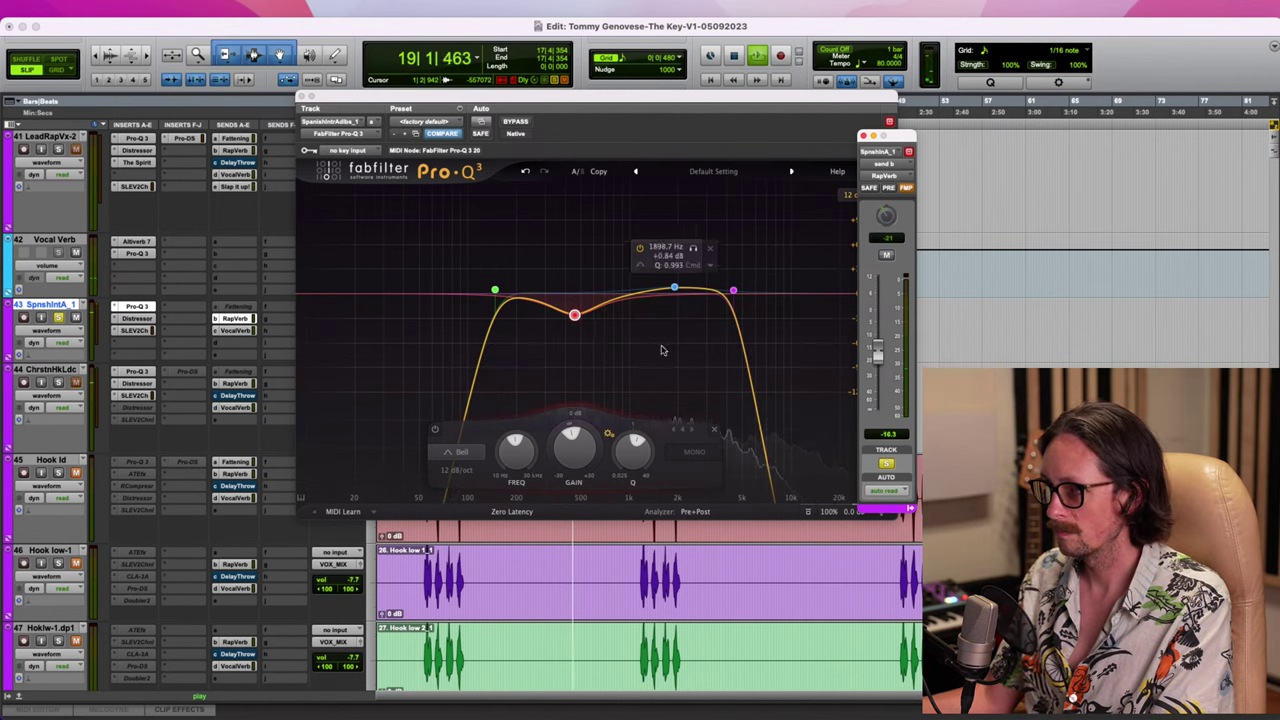
pyautogui.moveTo(875, 354); pyautogui.dragTo(876, 366)
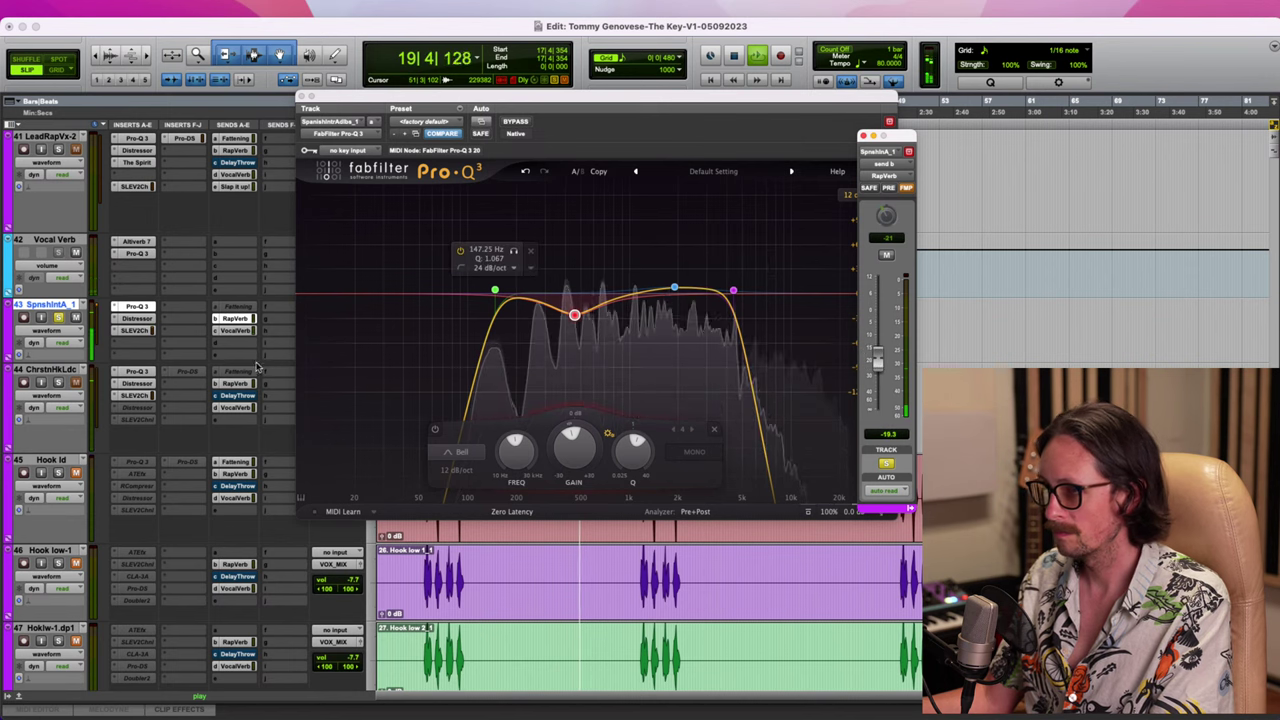
# Unsolo track 43, replay the section with the full mix, and lower track 44's VocalVerb send to about -18.2 dB
pyautogui.click(58, 318)
pyautogui.press('space')
pyautogui.press('space')
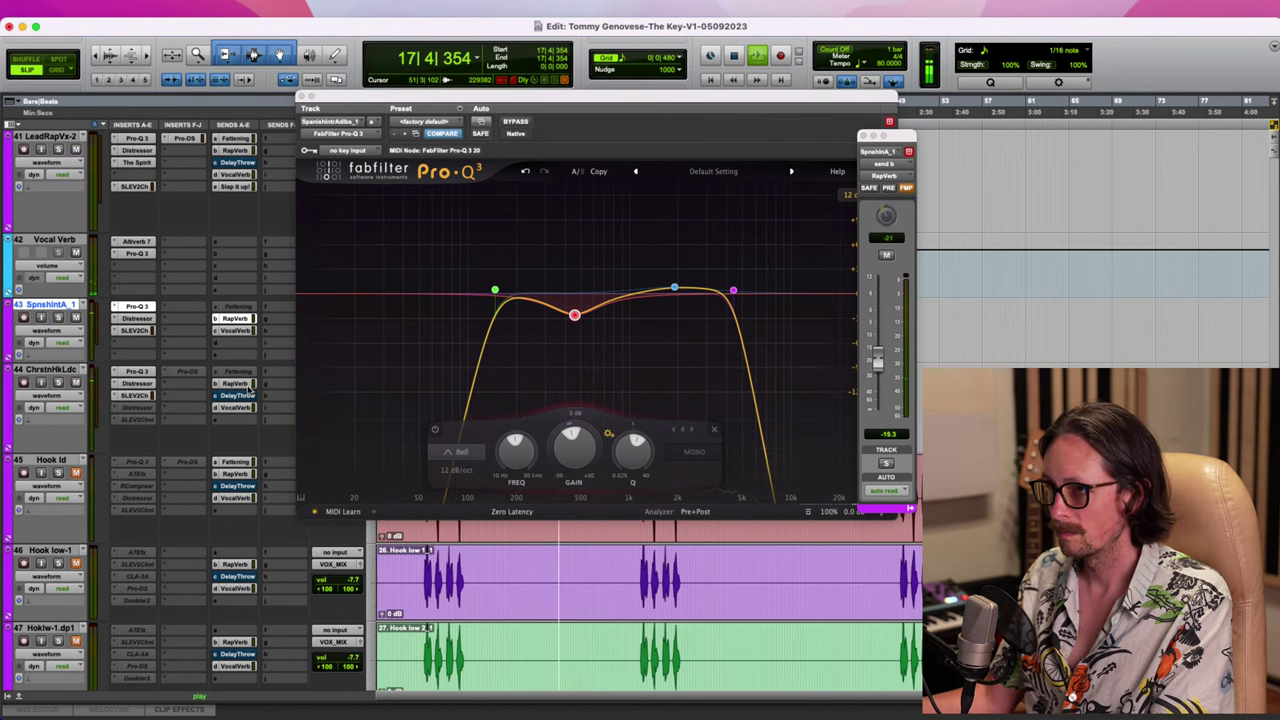
pyautogui.click(240, 383)
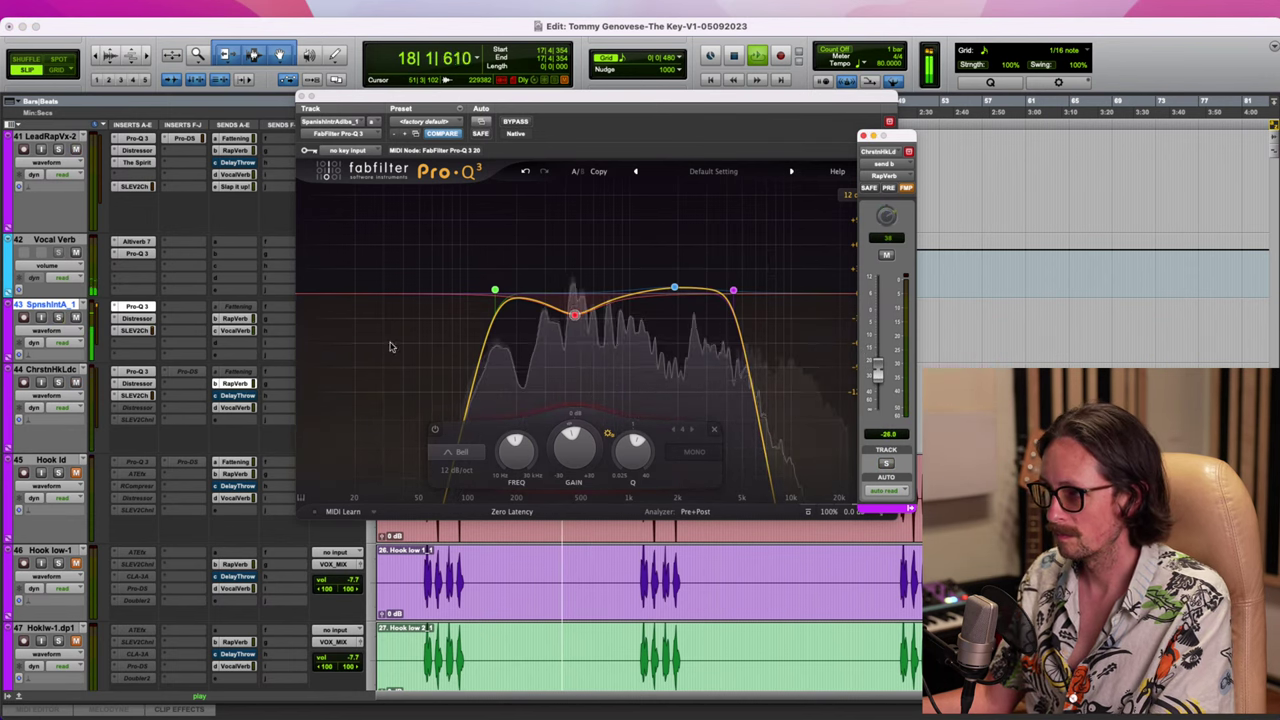
pyautogui.click(236, 407)
pyautogui.moveTo(876, 341); pyautogui.dragTo(874, 358)
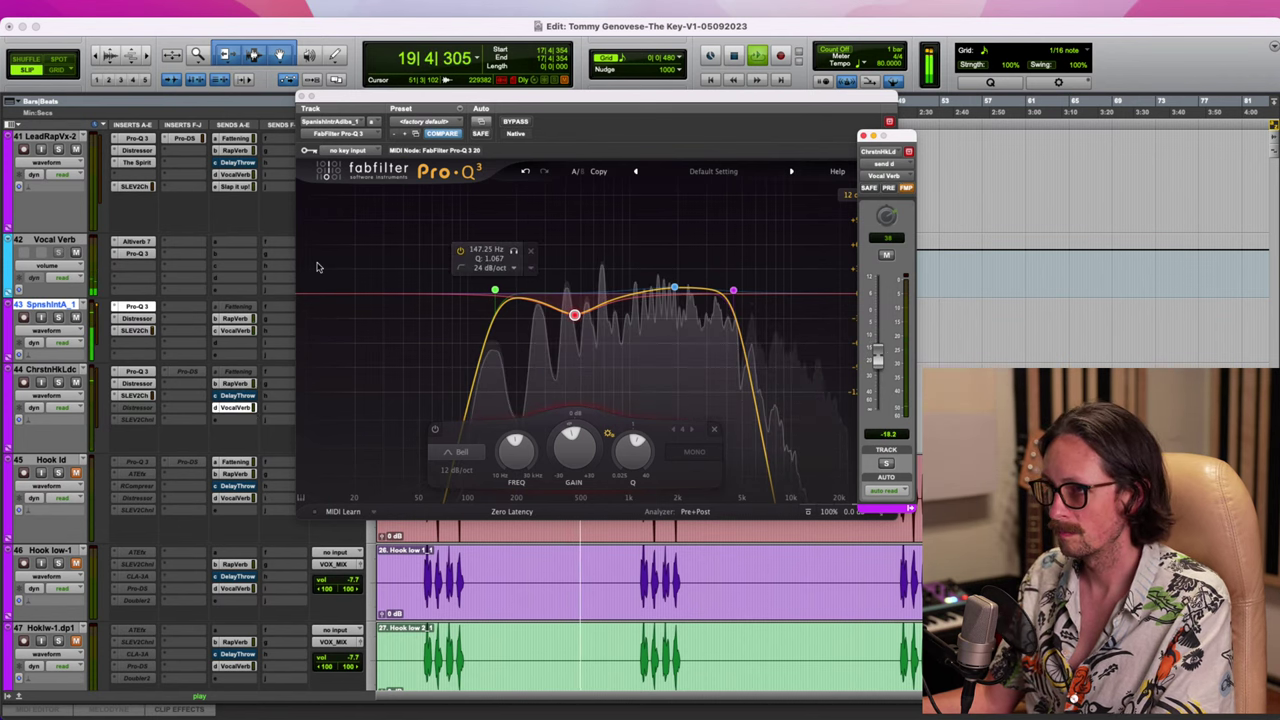
pyautogui.click(304, 97)
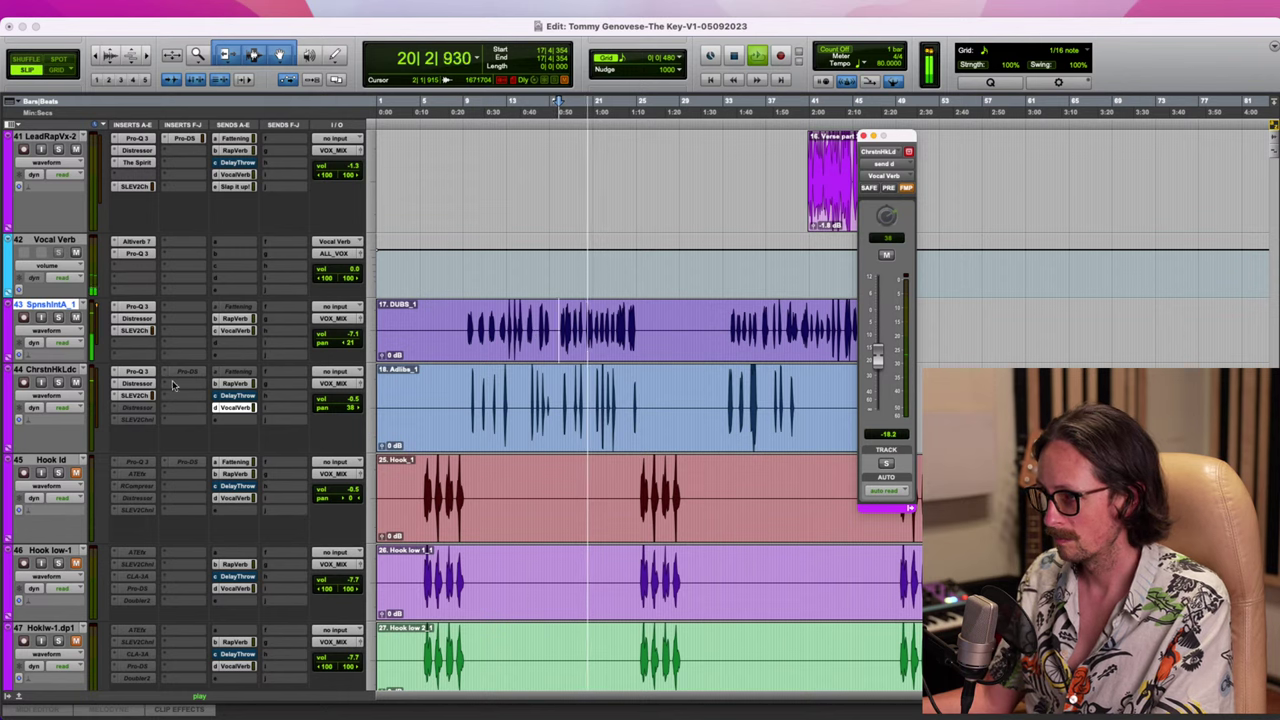
# Set track 44's volume to about -2.7 dB and its pan to 43 right, then stop playback
pyautogui.moveTo(350, 400)
pyautogui.mouseDown()
pyautogui.moveTo(344, 420)
pyautogui.moveTo(360, 410)
pyautogui.mouseUp()
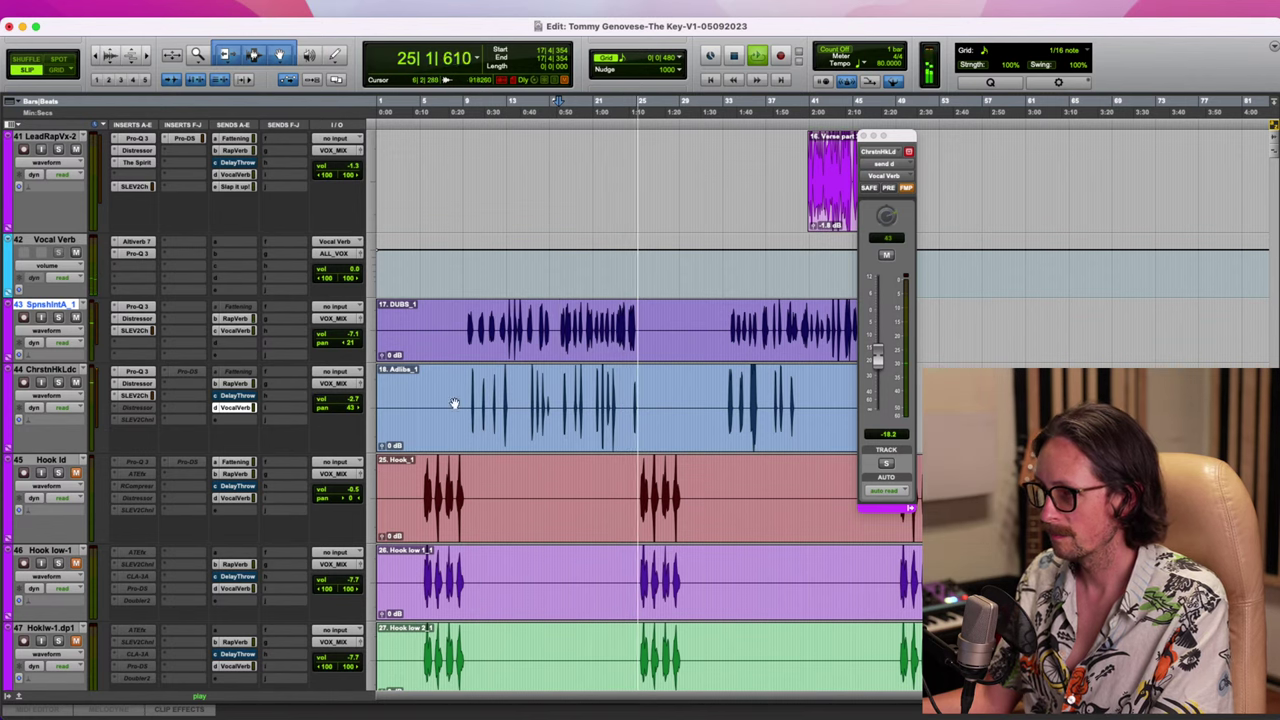
pyautogui.press('space')
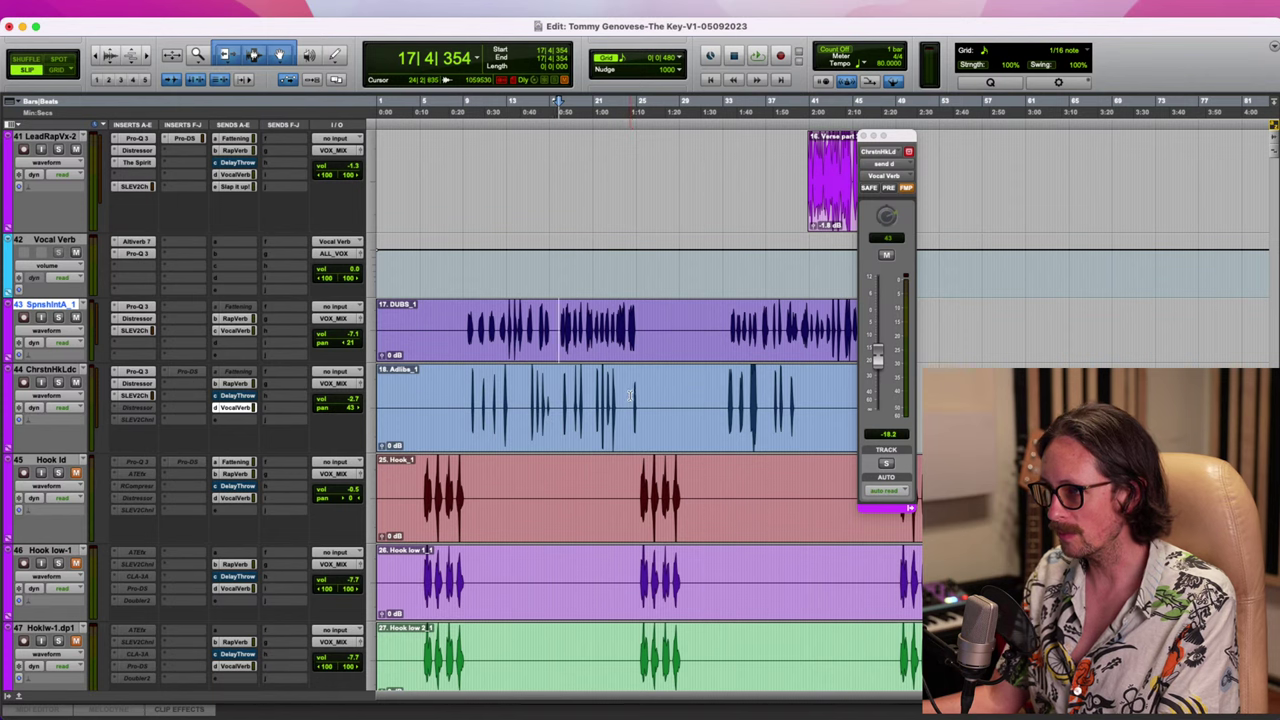
pyautogui.click(593, 403)
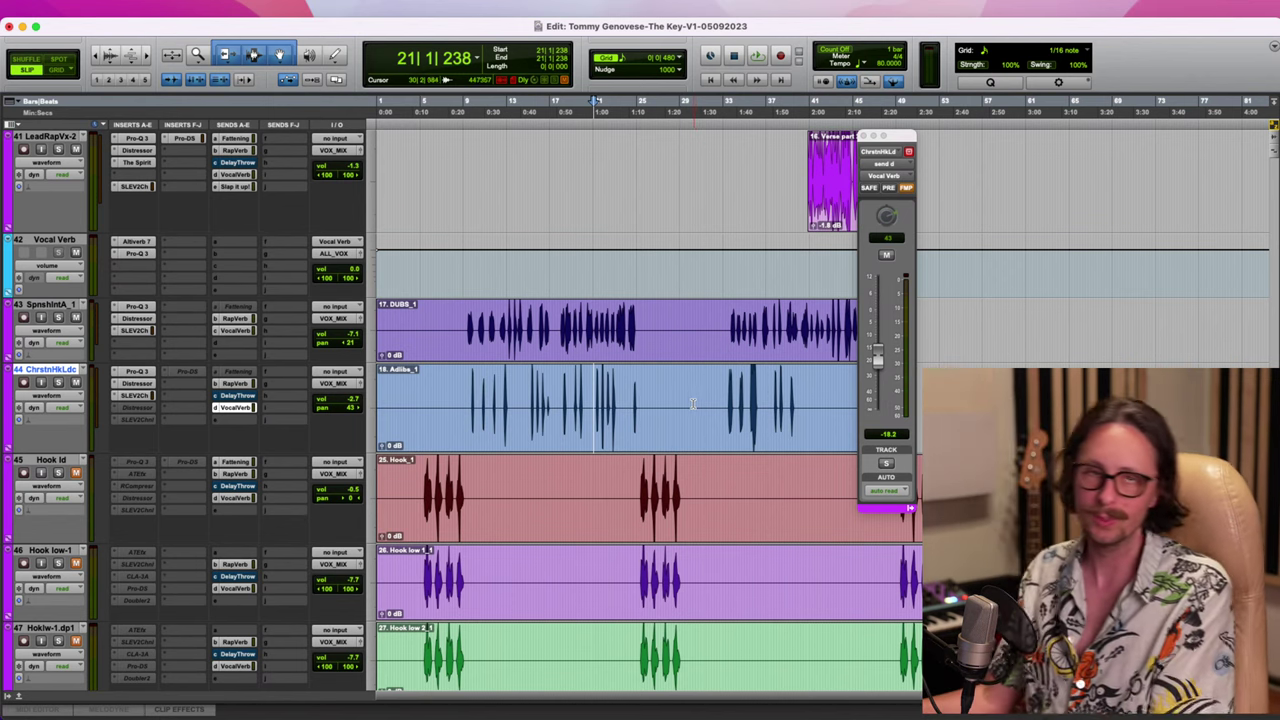
# Pan track 43 to 37 left and raise its volume to about -2.6 dB while playing from around bar 9
pyautogui.click(349, 344)
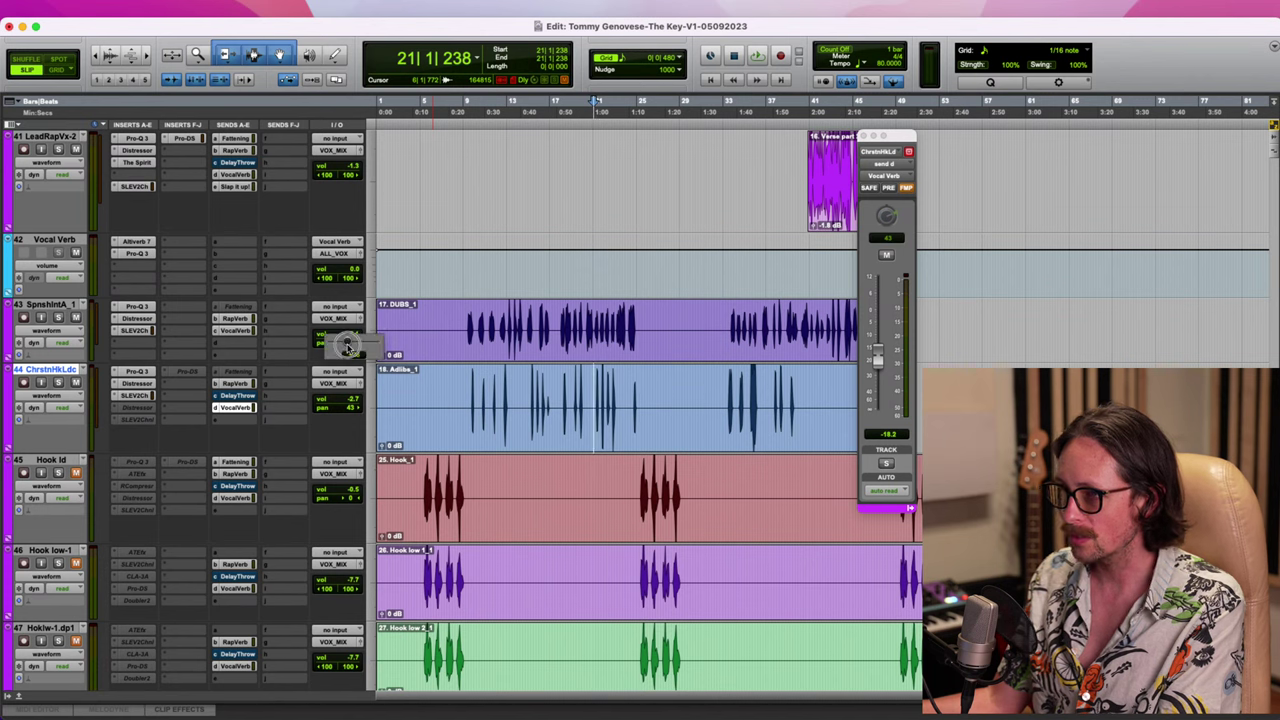
pyautogui.click(466, 325)
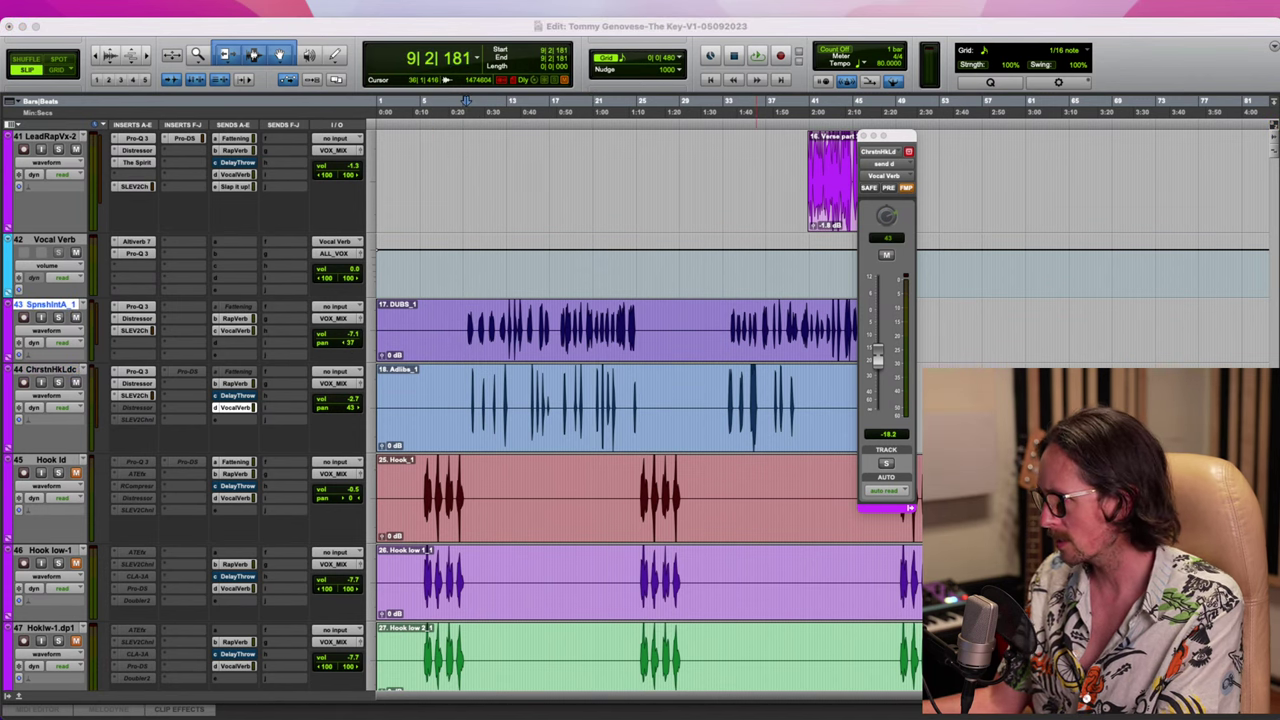
pyautogui.press('space')
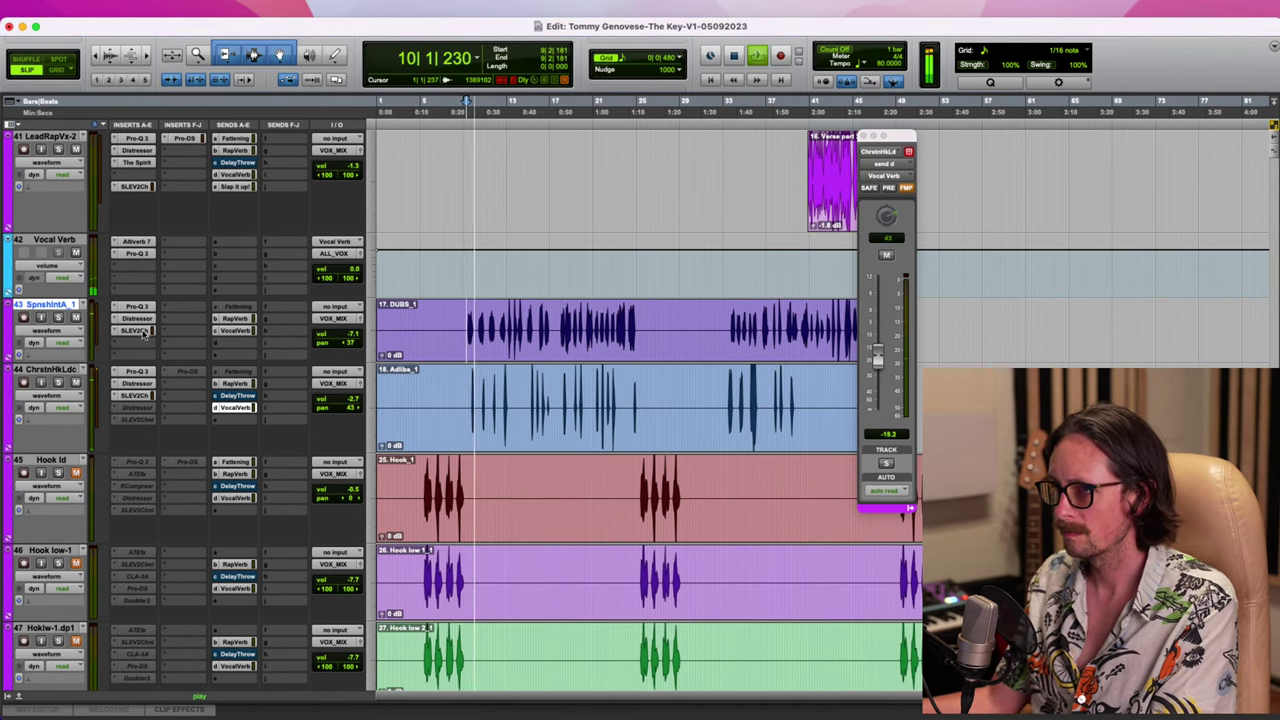
pyautogui.moveTo(349, 336); pyautogui.dragTo(348, 333)
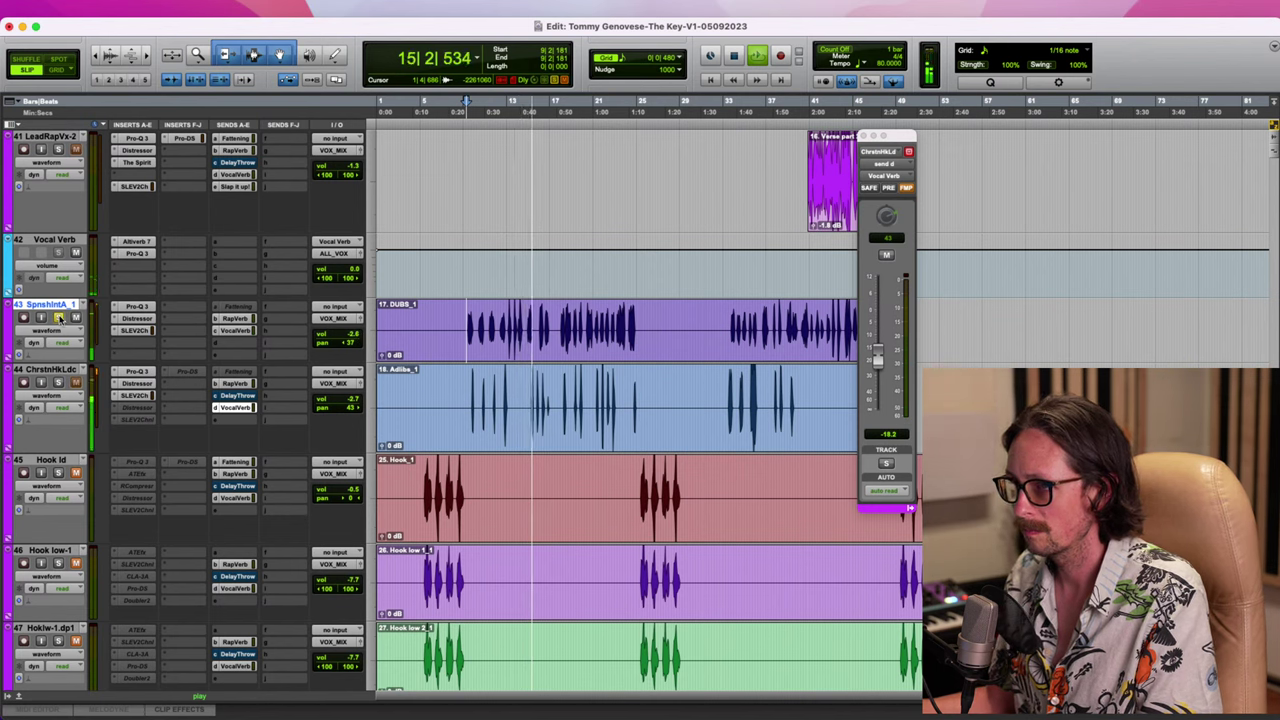
# In track 43's Pro-Q 3, raise the high cut to about 11 kHz and add a -1.86 dB dip near 5.6 kHz, with the track soloed
pyautogui.click(136, 305)
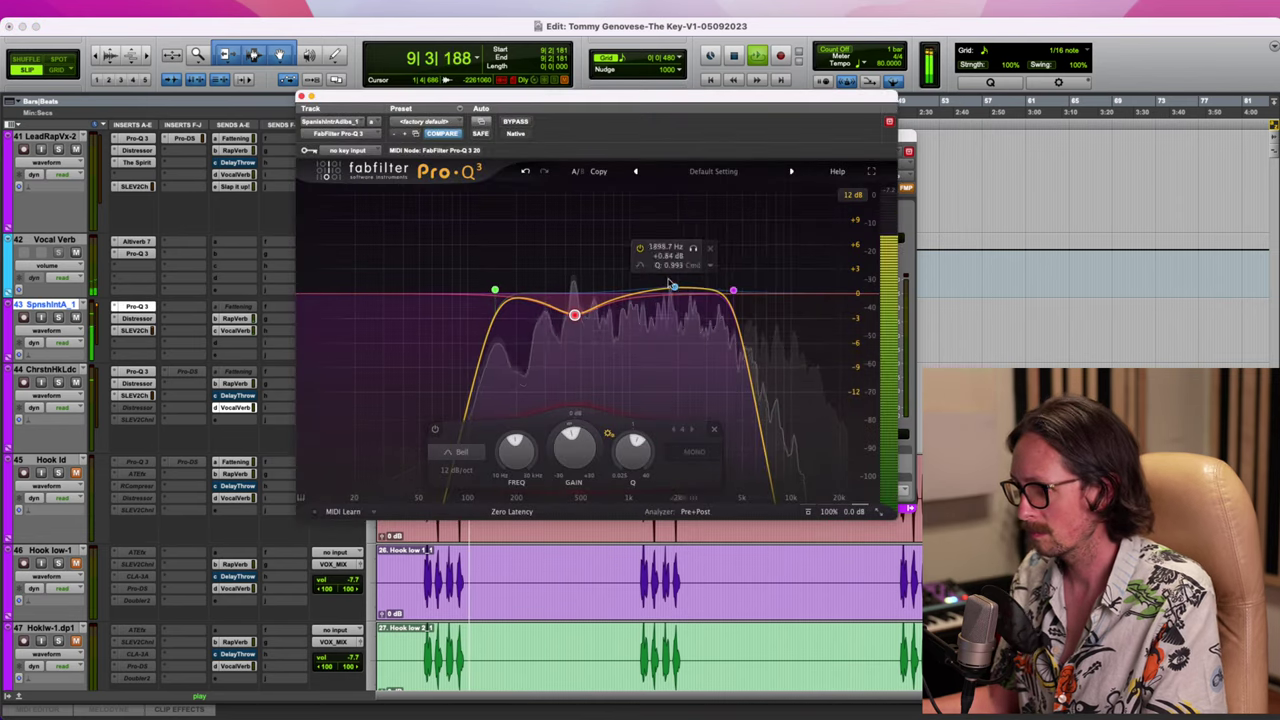
pyautogui.moveTo(733, 290); pyautogui.dragTo(799, 290)
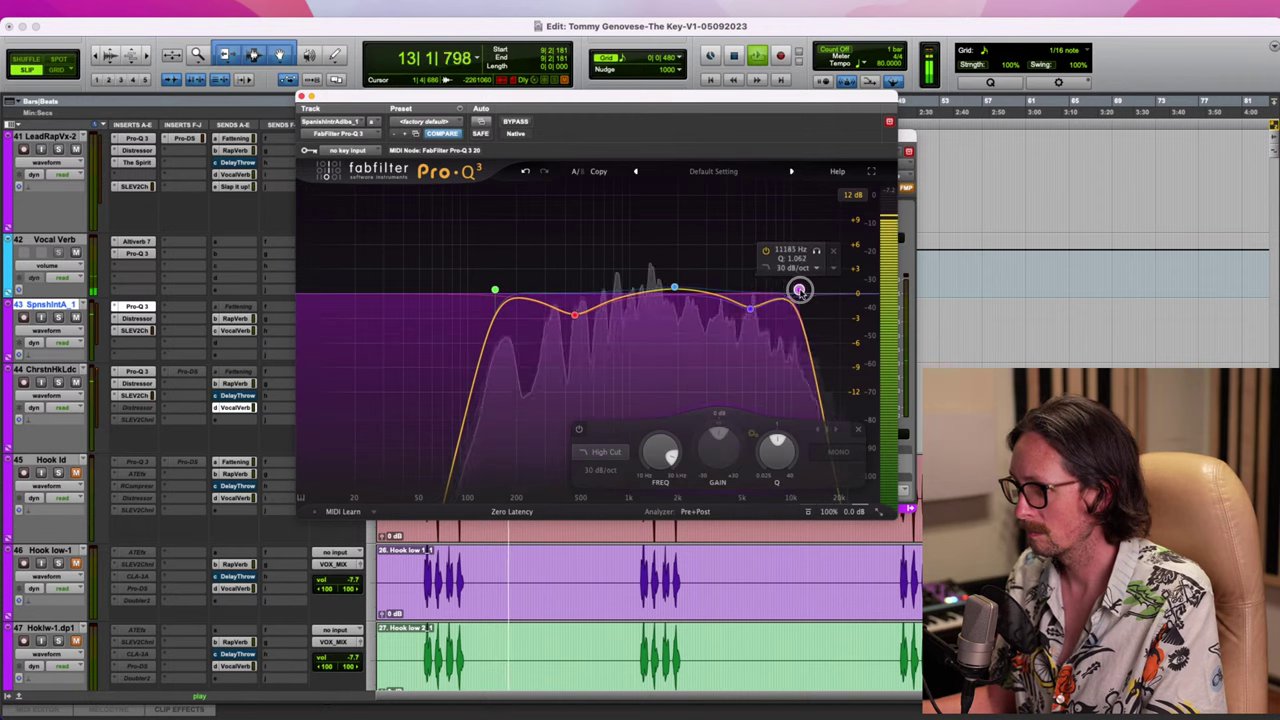
pyautogui.click(58, 316)
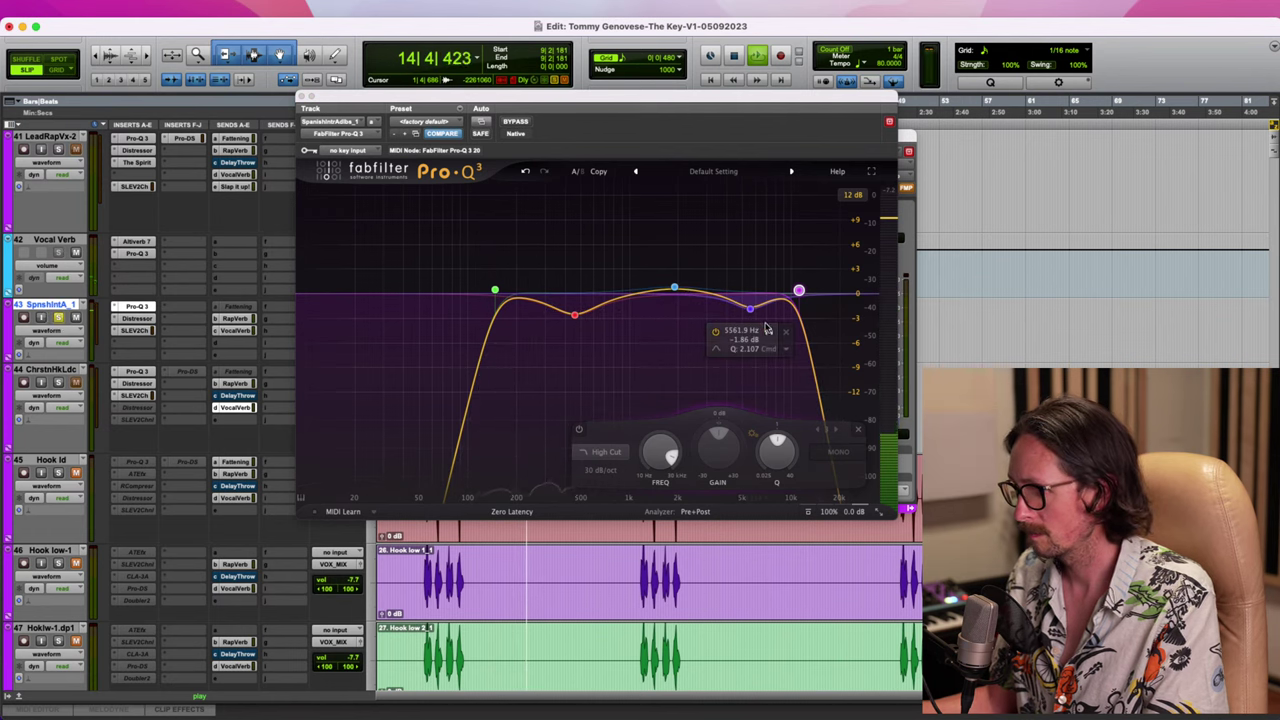
# Refine track 43's EQ by moving the upper dip to about 7 kHz and deeper, and shifting the low cut slightly lower
pyautogui.moveTo(767, 329); pyautogui.dragTo(803, 286)
pyautogui.press('space')
pyautogui.press('space')
pyautogui.click(770, 333)
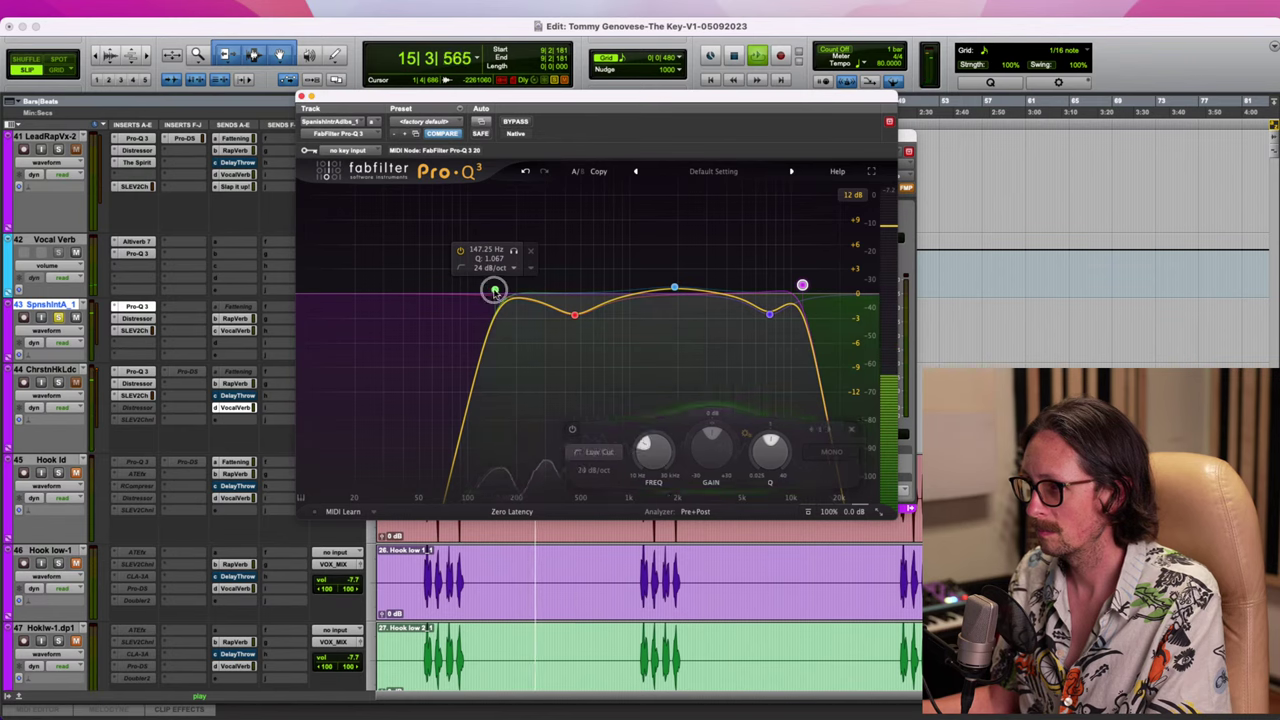
pyautogui.moveTo(494, 290); pyautogui.dragTo(487, 293)
pyautogui.click(302, 97)
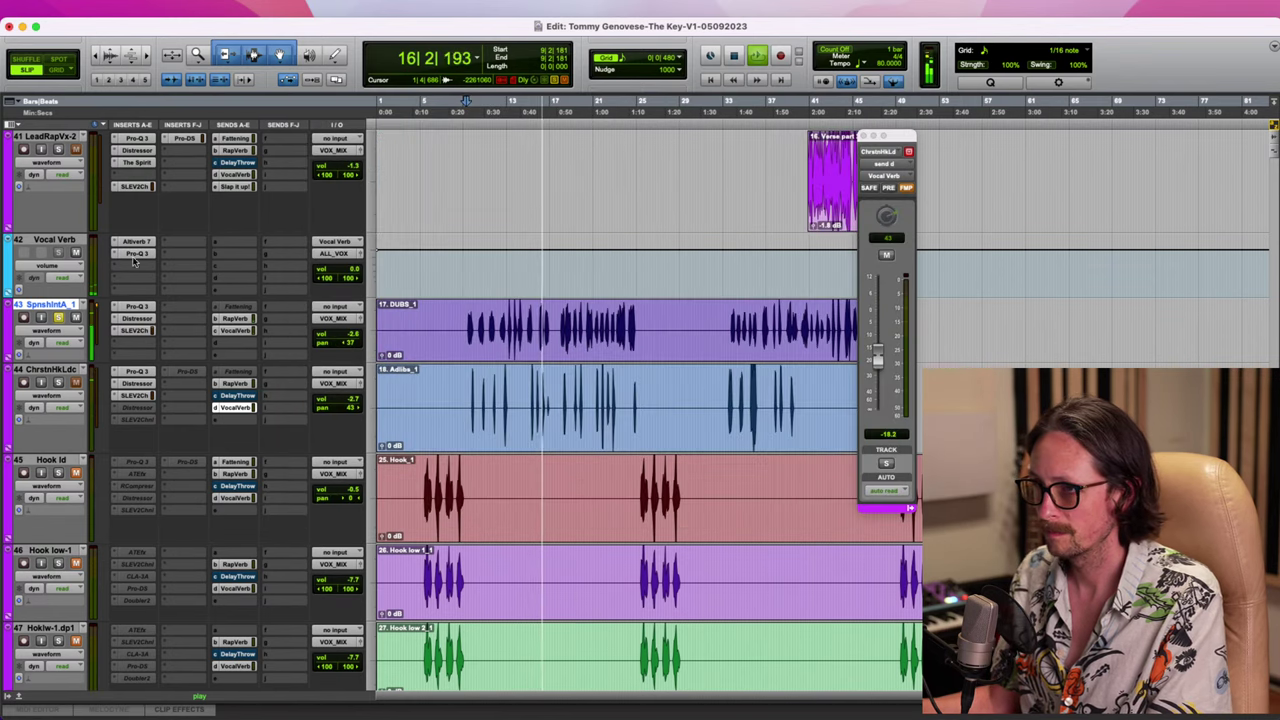
# Adjust the input of track 43's Distressor compressor while replaying the soloed passage
pyautogui.click(148, 318)
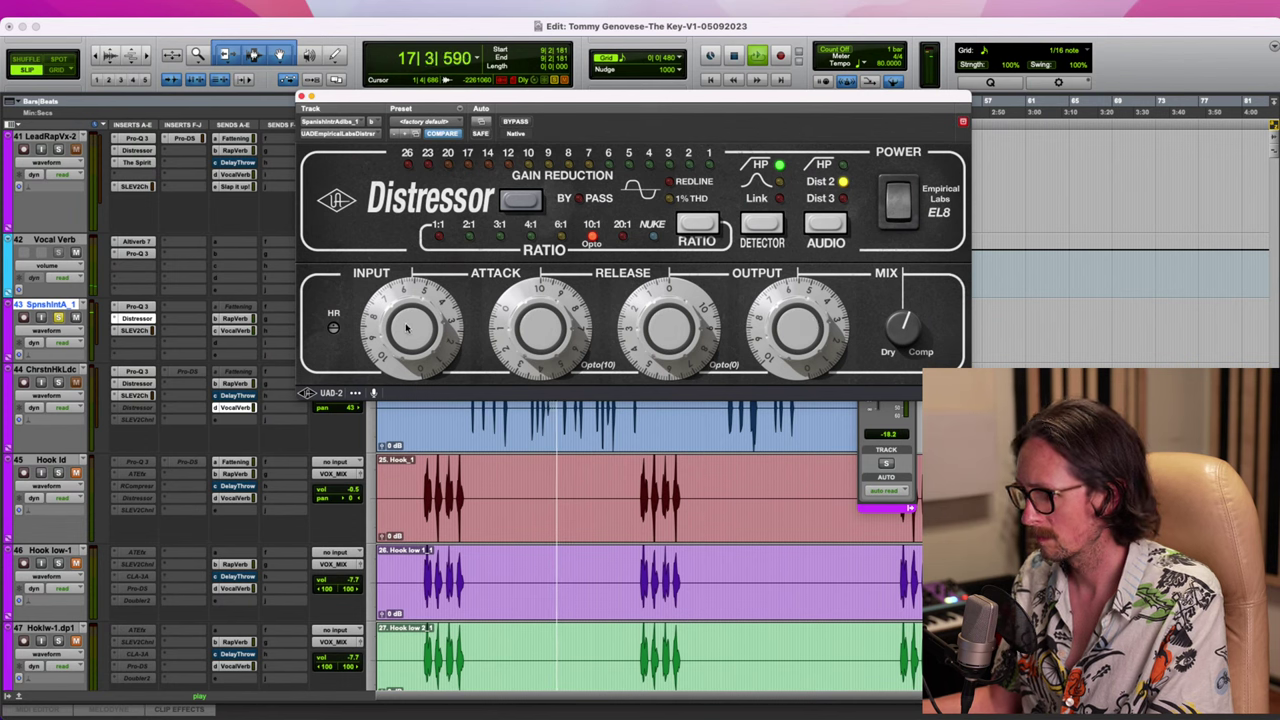
pyautogui.press('space')
pyautogui.press('space')
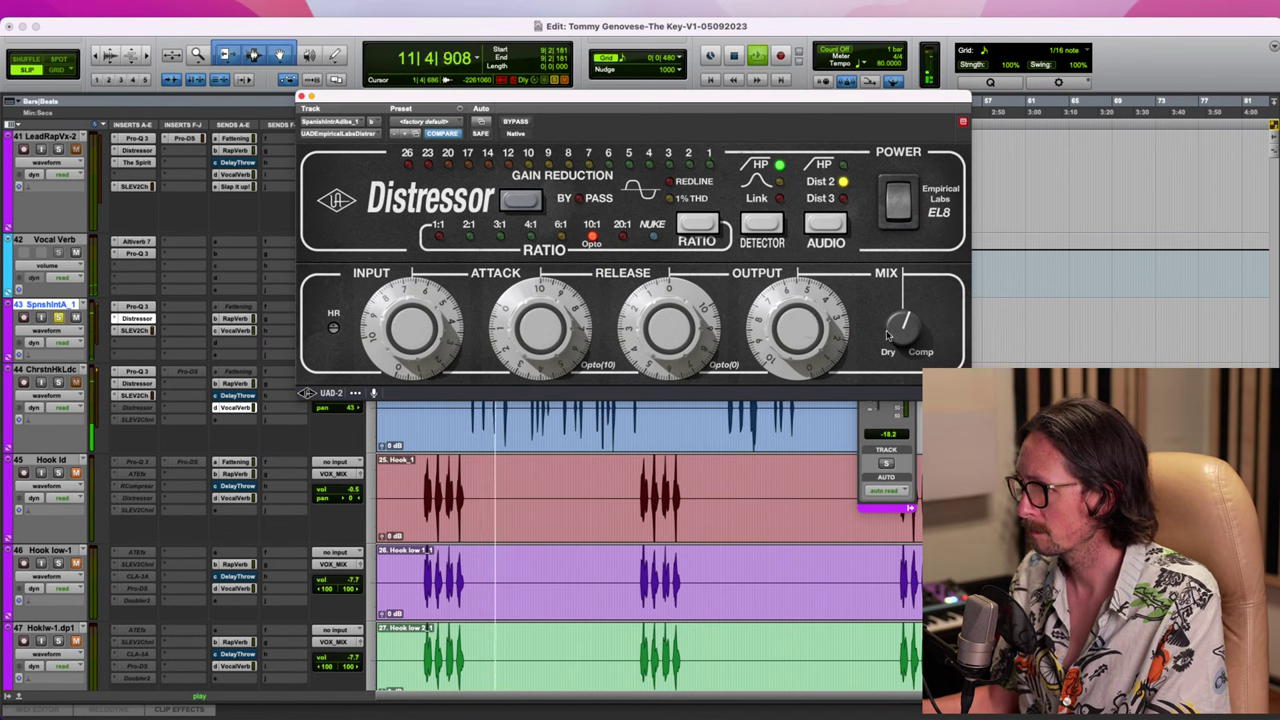
# Lower track 44's Vocal Verb send to -21.8 dB during playback and open track 43's Vocal Verb send for comparison
pyautogui.click(234, 383)
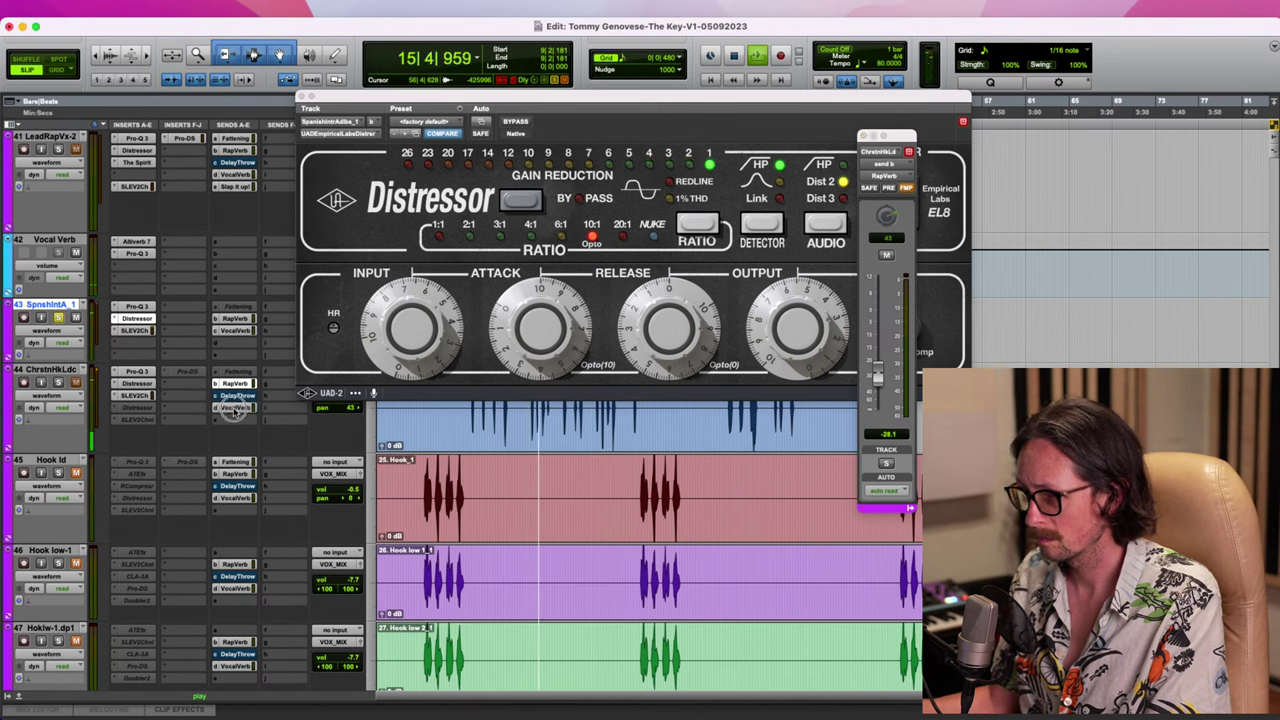
pyautogui.click(236, 407)
pyautogui.moveTo(878, 362); pyautogui.dragTo(878, 370)
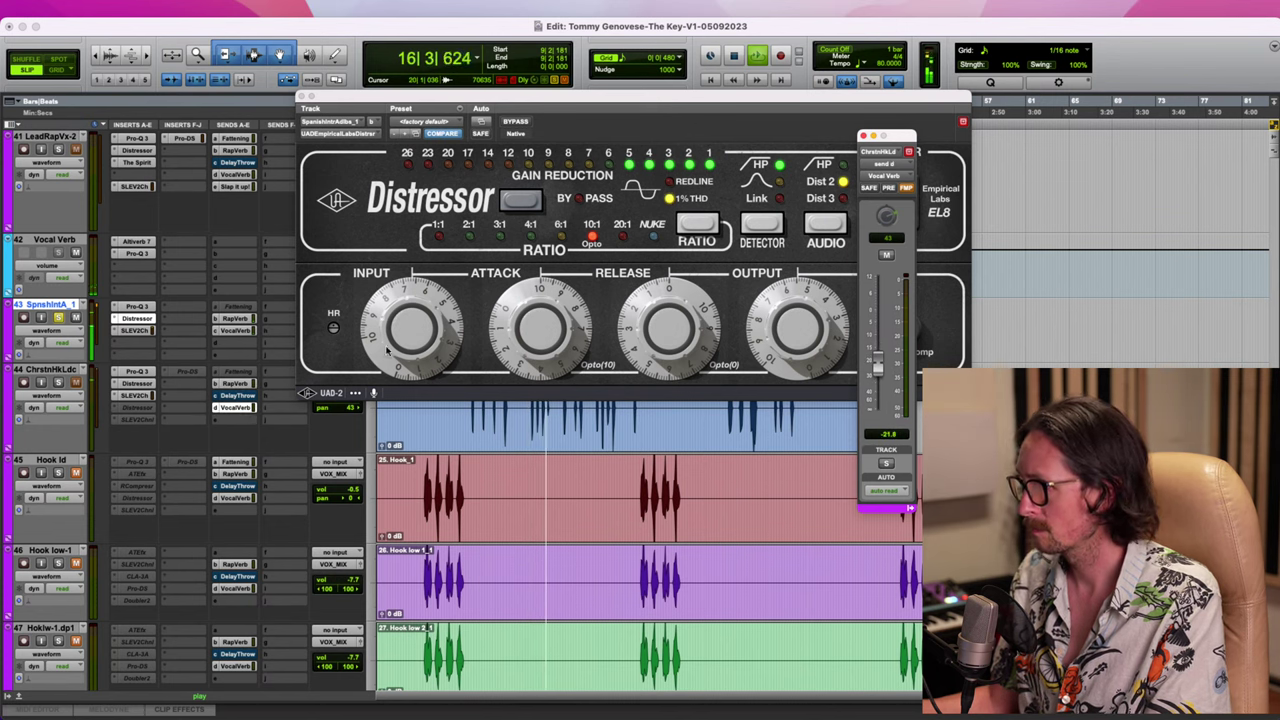
pyautogui.press('space')
pyautogui.press('space')
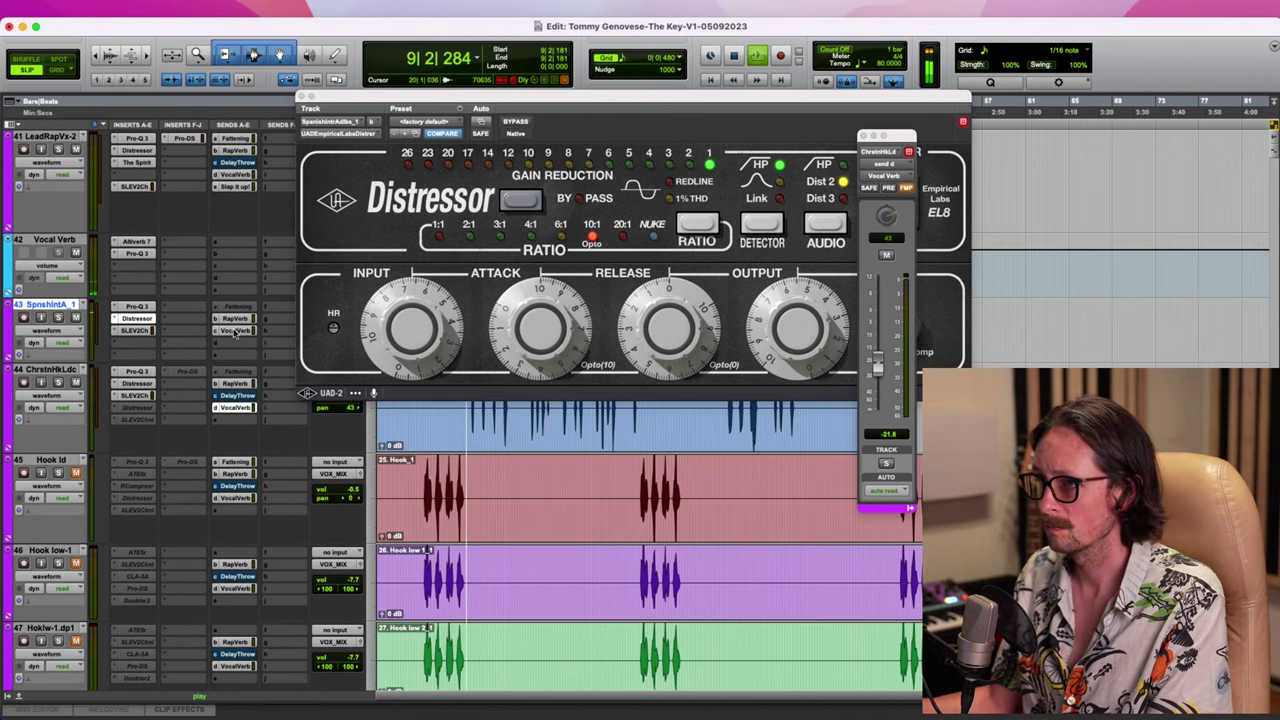
pyautogui.click(234, 330)
# Solo track 44, replay from around bar 9 and unmute its Delay Throw send
pyautogui.click(59, 383)
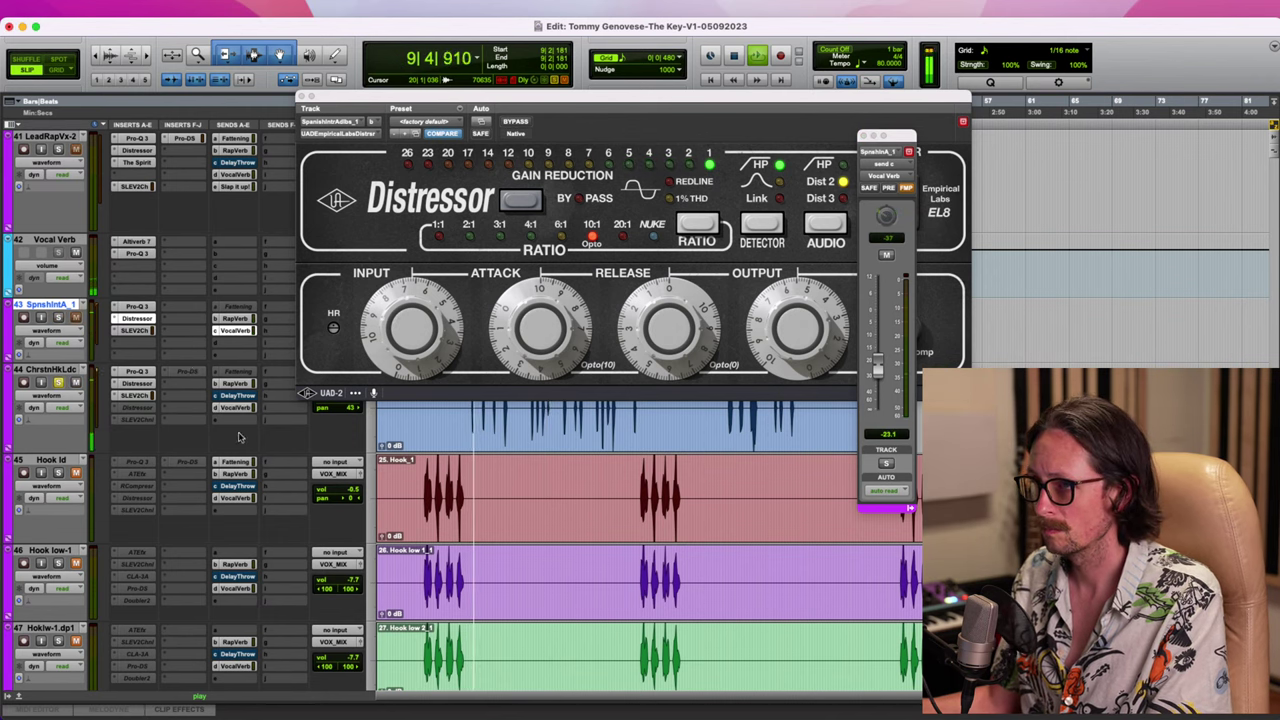
pyautogui.press('space')
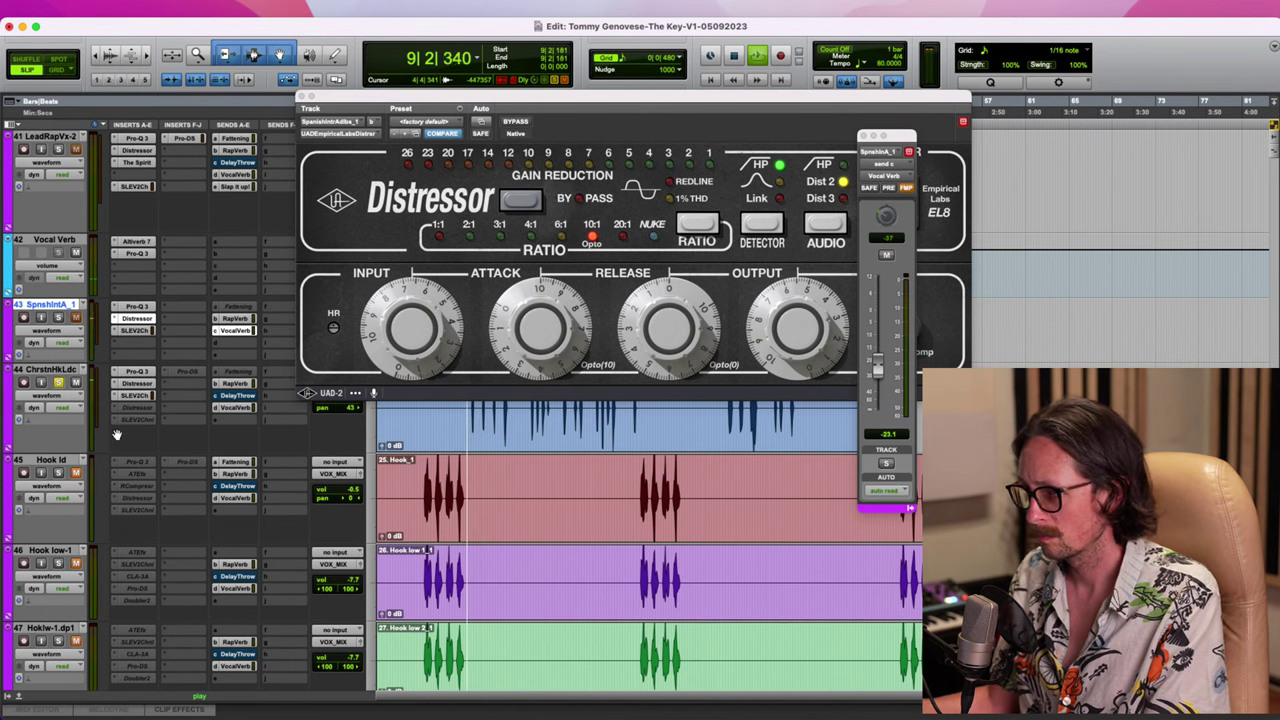
pyautogui.click(234, 408)
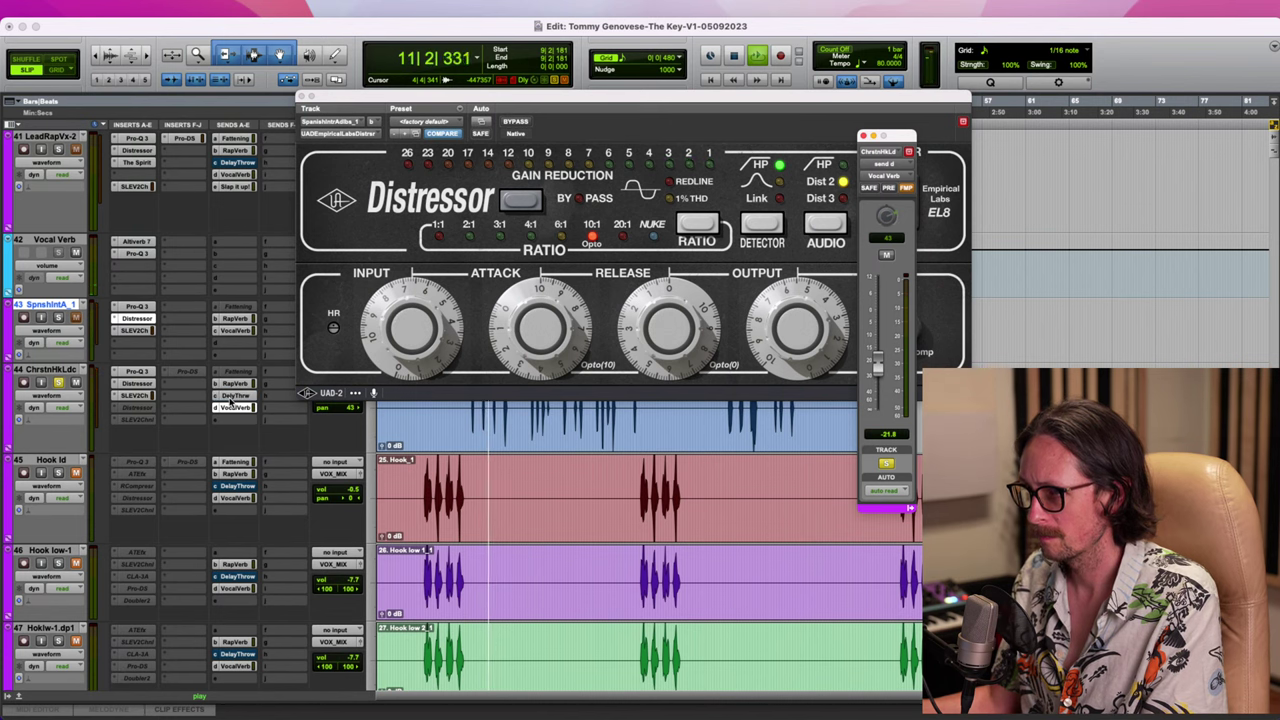
pyautogui.click(234, 395)
# Close the Distressor window and lower the Delay Throw aux track's volume to -4.7 dB
pyautogui.scroll(-10, 112, 474)
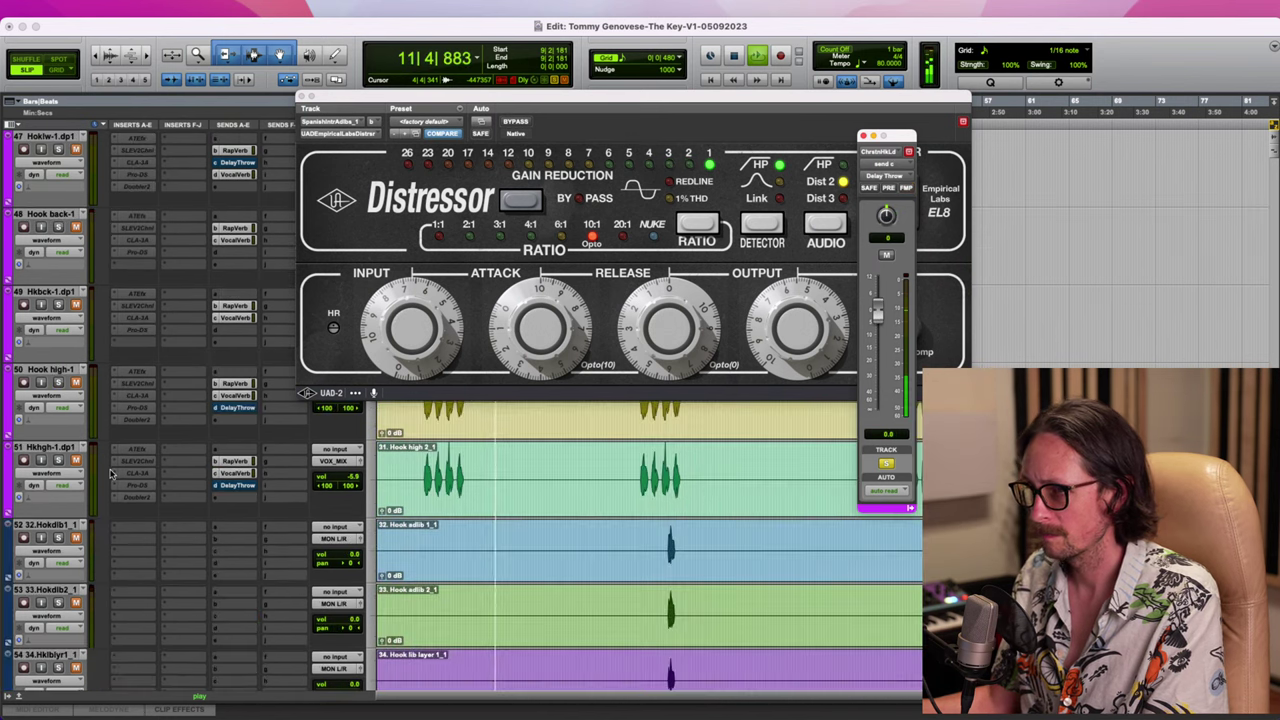
pyautogui.scroll(-20, 112, 474)
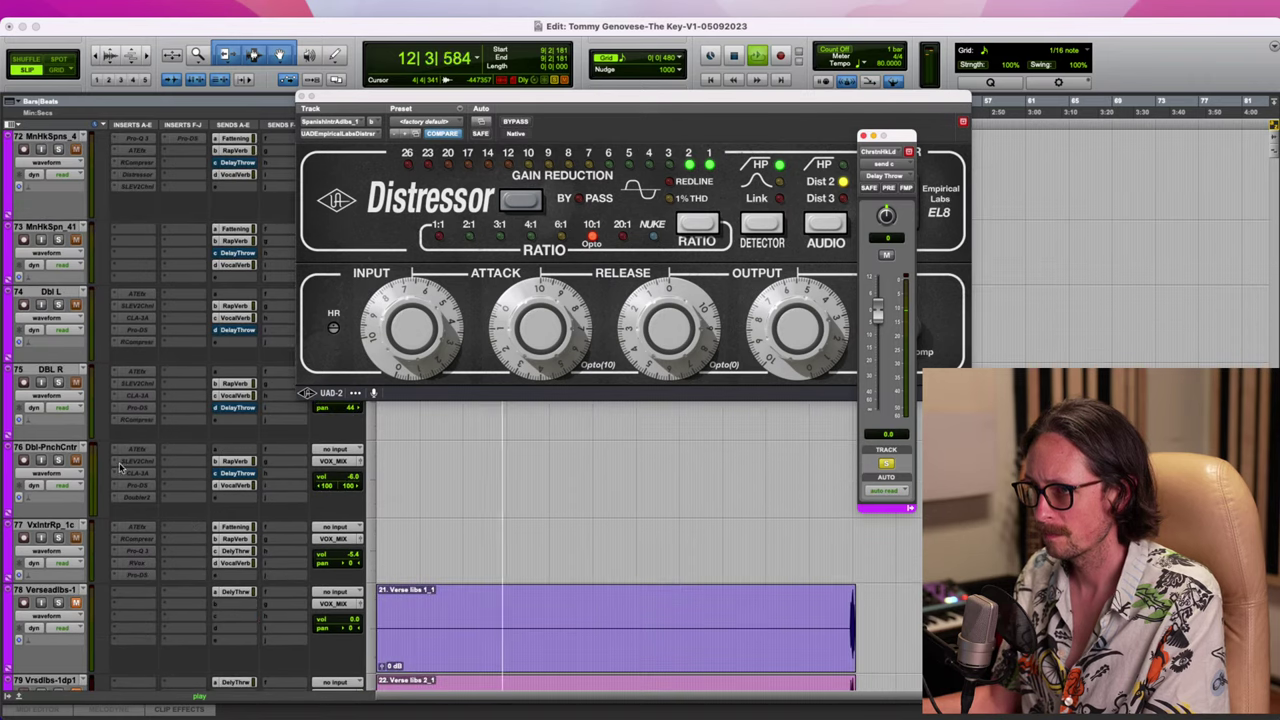
pyautogui.scroll(3, 120, 467)
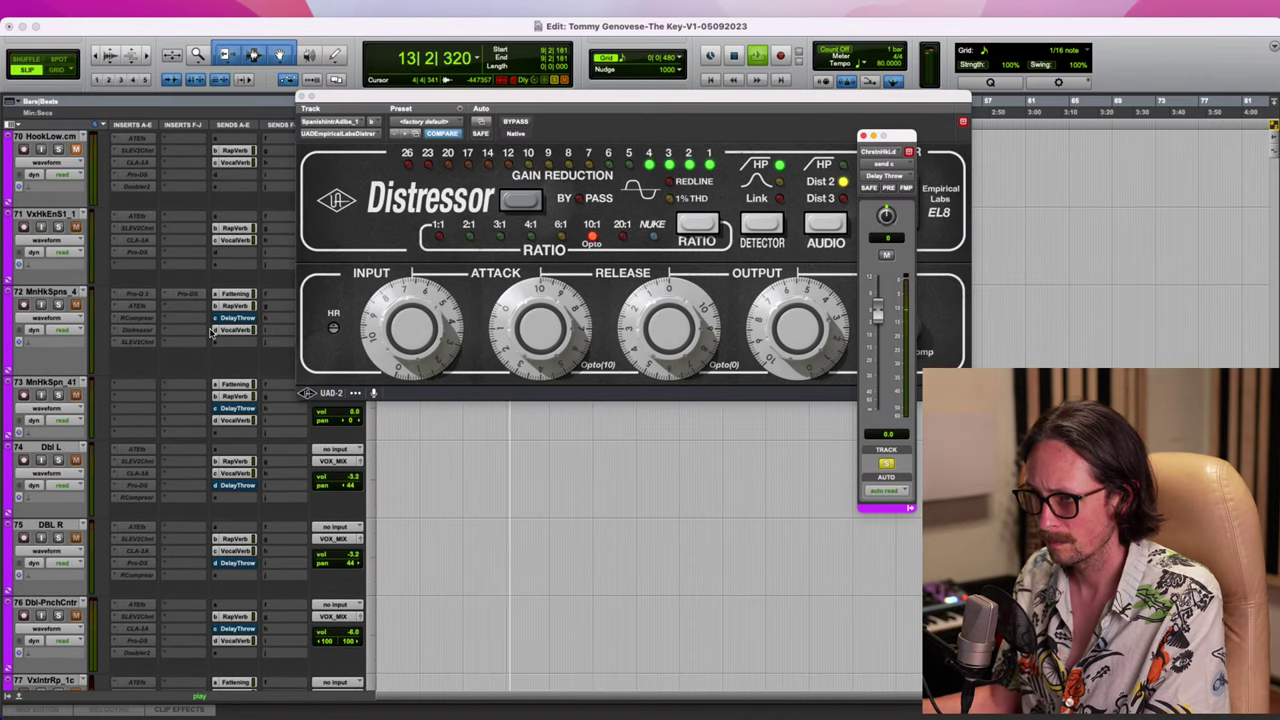
pyautogui.click(302, 97)
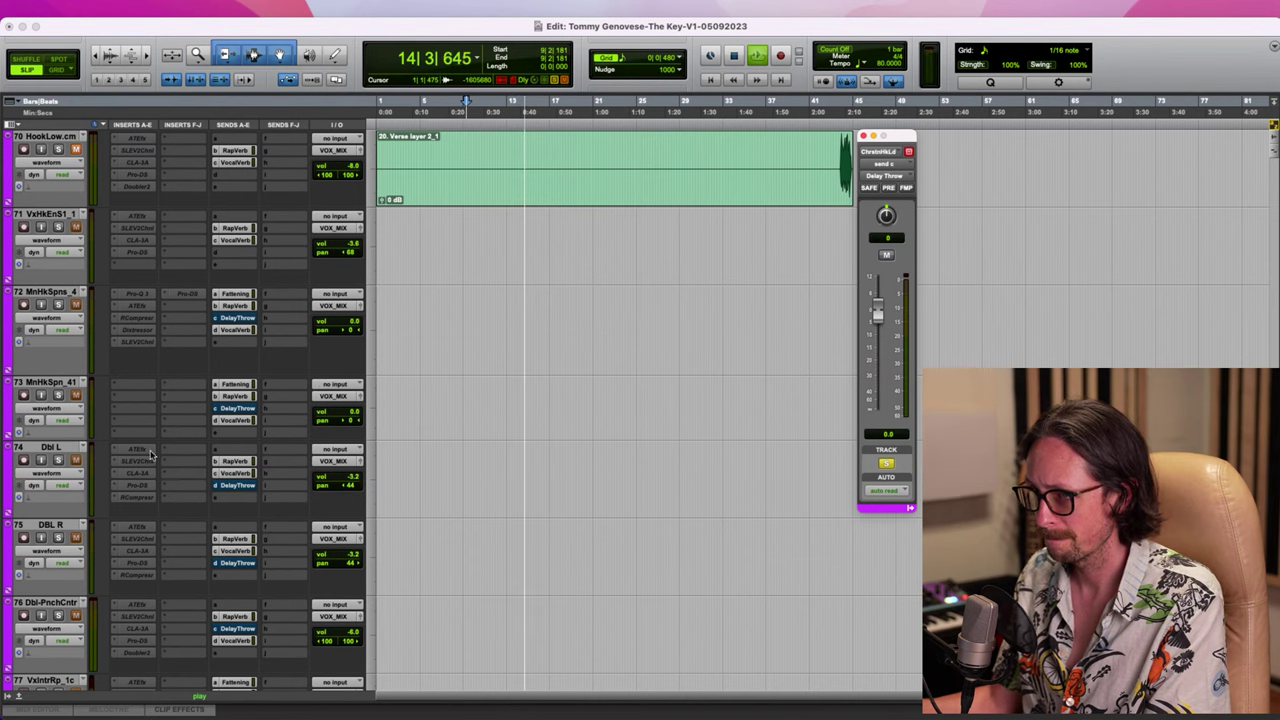
pyautogui.scroll(-10, 150, 456)
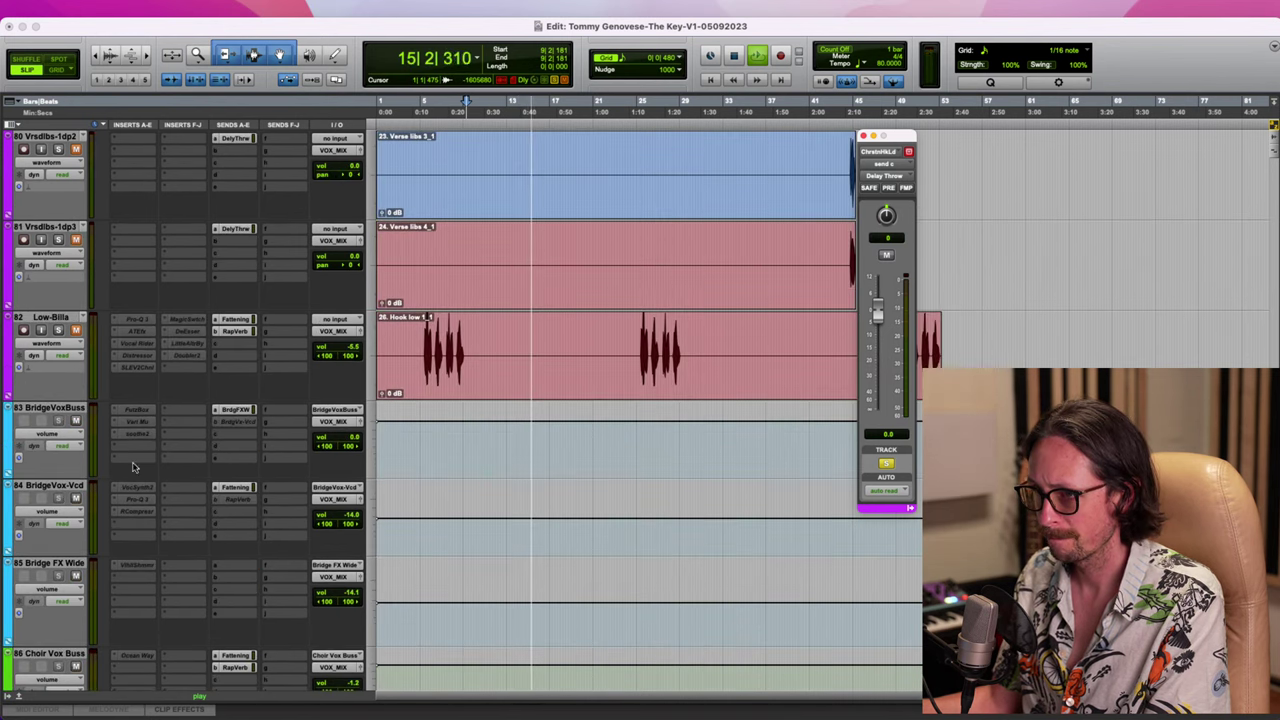
pyautogui.scroll(20, 138, 469)
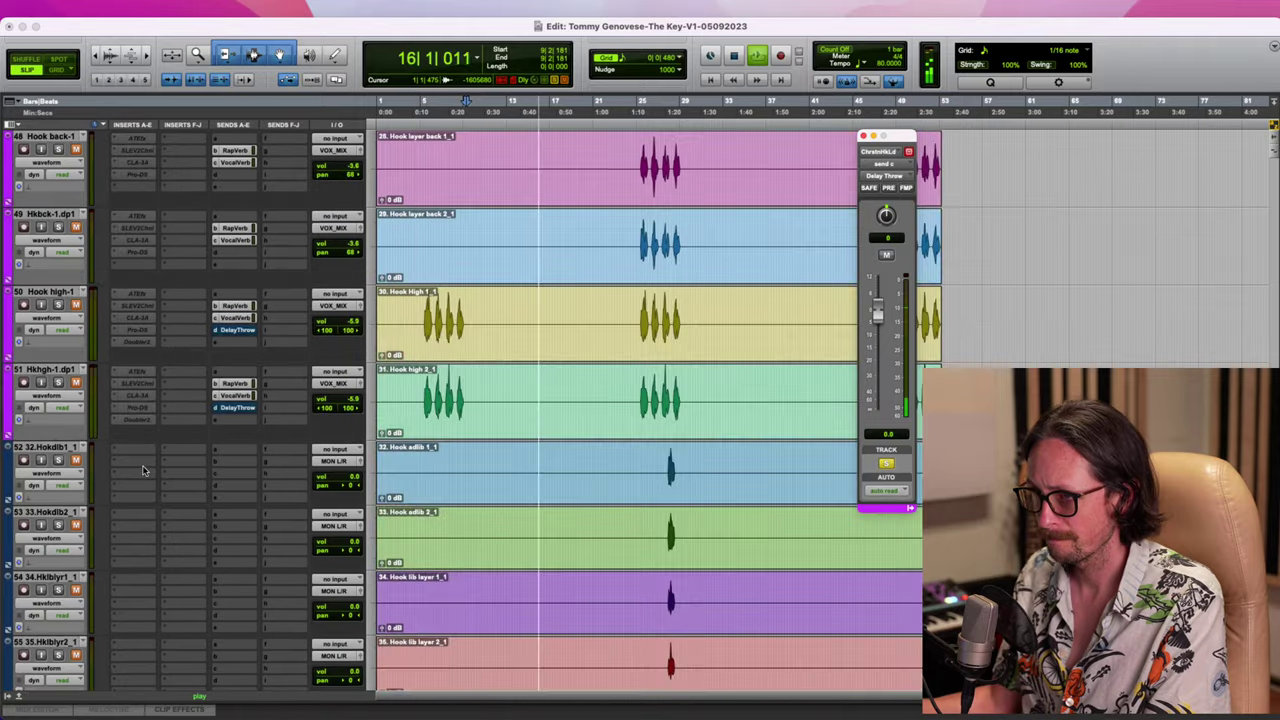
pyautogui.scroll(10, 143, 470)
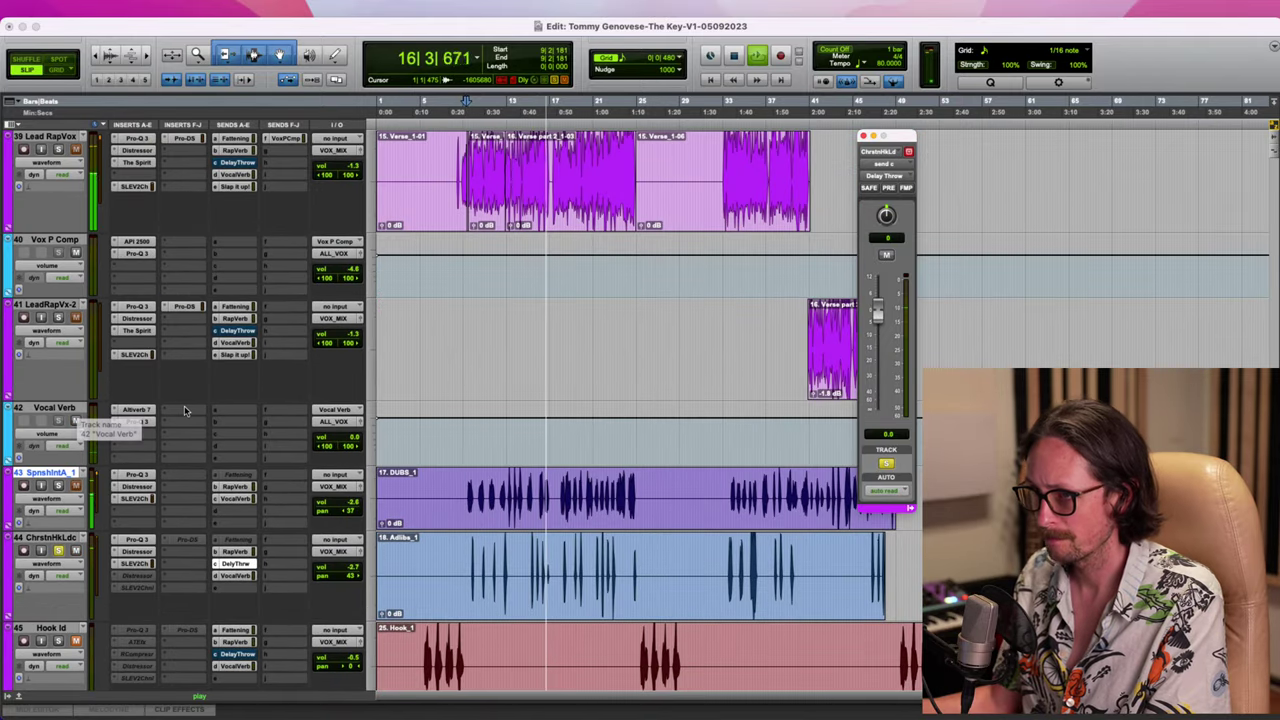
pyautogui.scroll(5, 184, 410)
pyautogui.scroll(4, 45, 337)
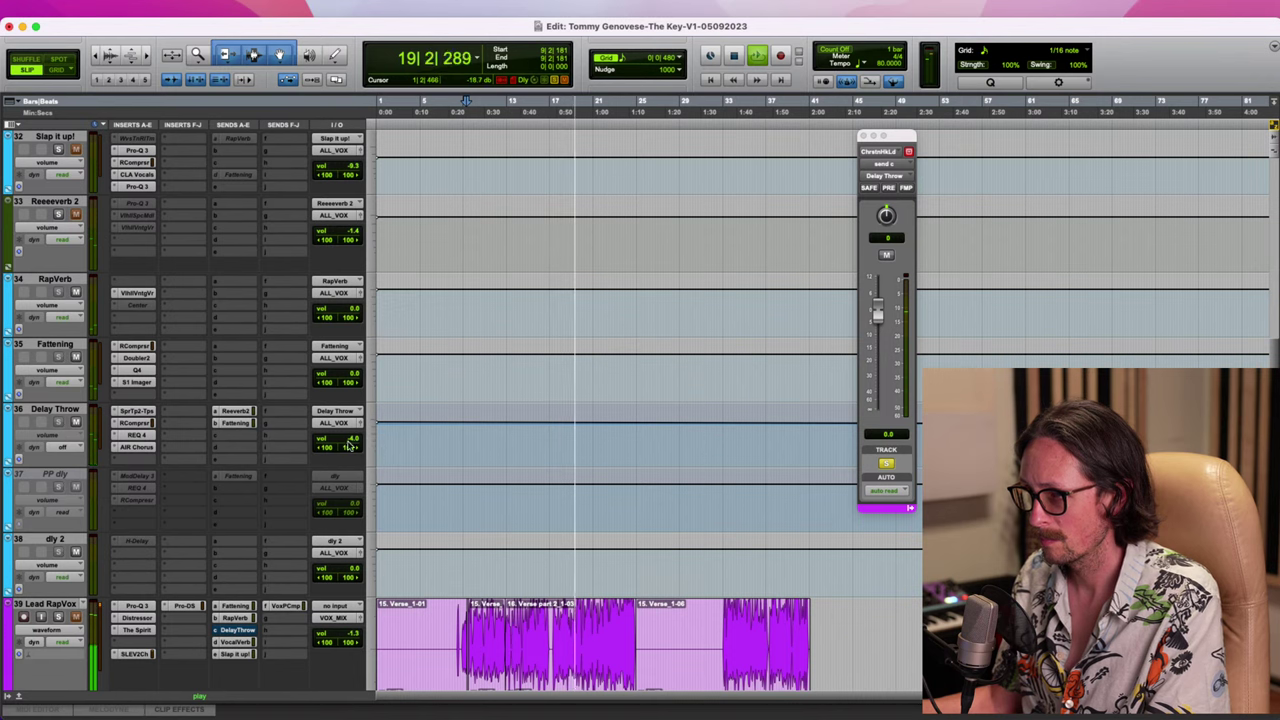
pyautogui.moveTo(351, 440); pyautogui.dragTo(351, 443)
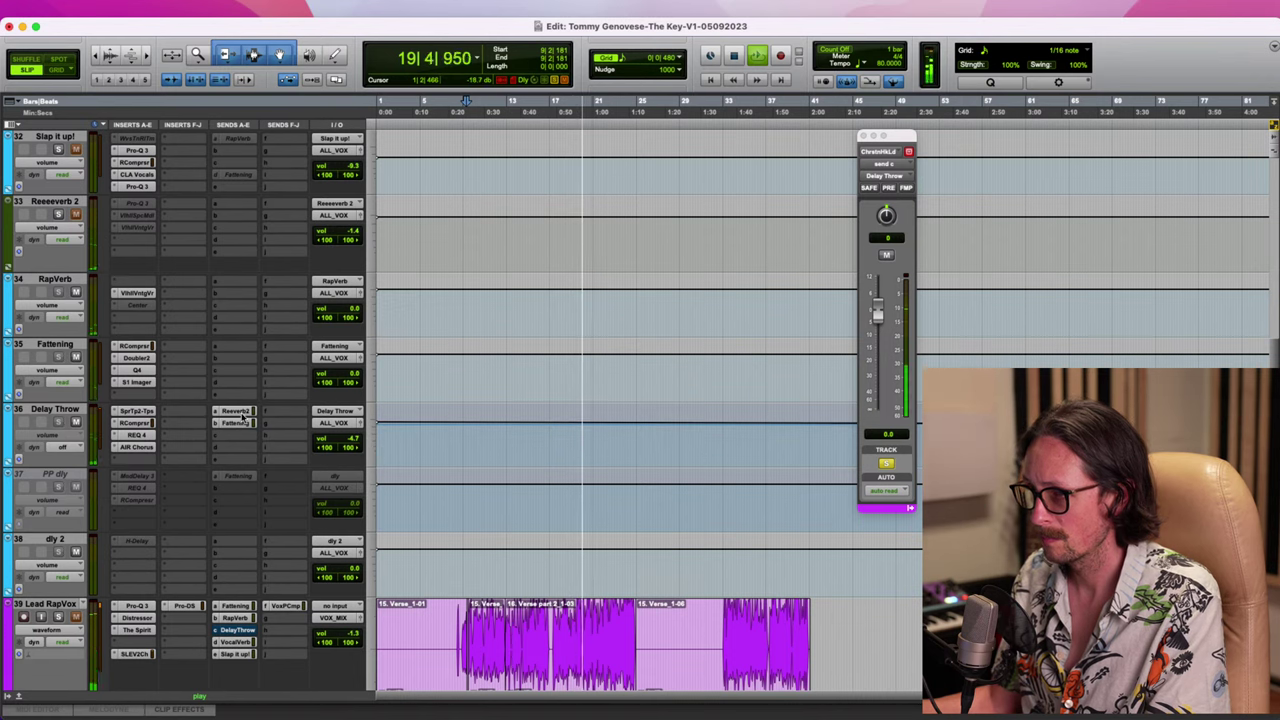
# Open Delay Throw's Fattening send and move band 6 of its REQ 4 to about 1580 Hz
pyautogui.click(231, 422)
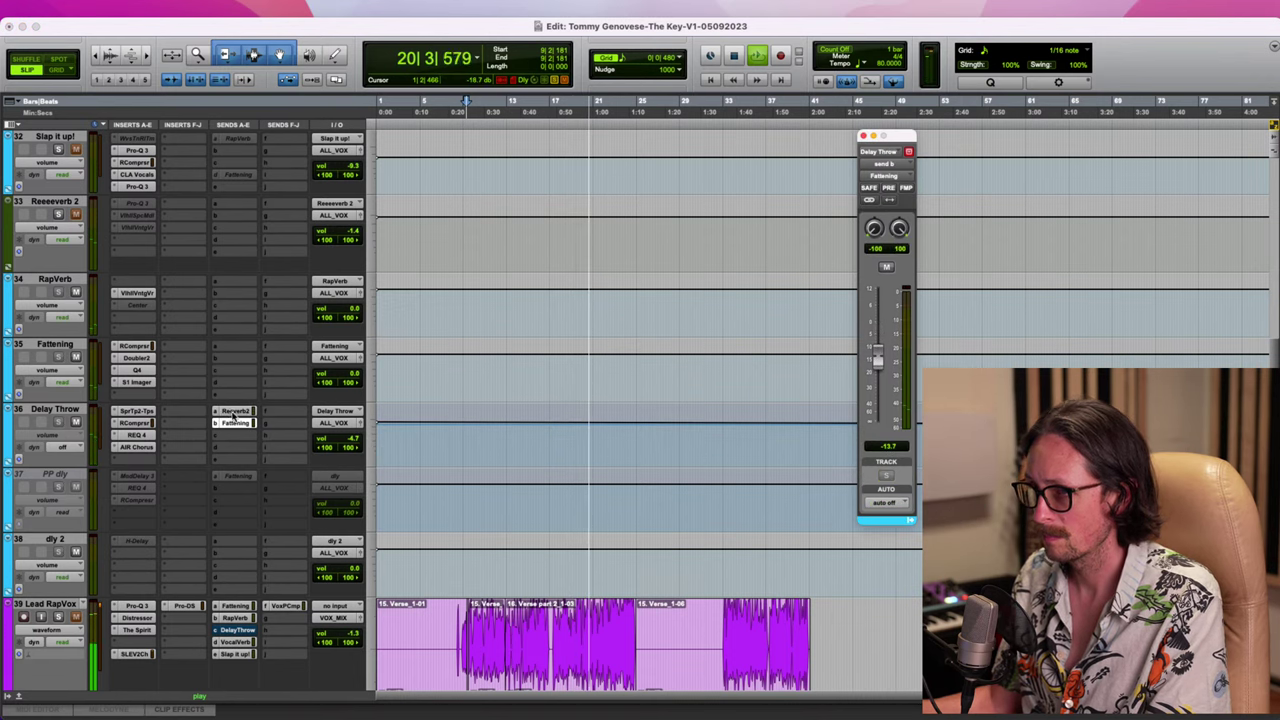
pyautogui.click(131, 436)
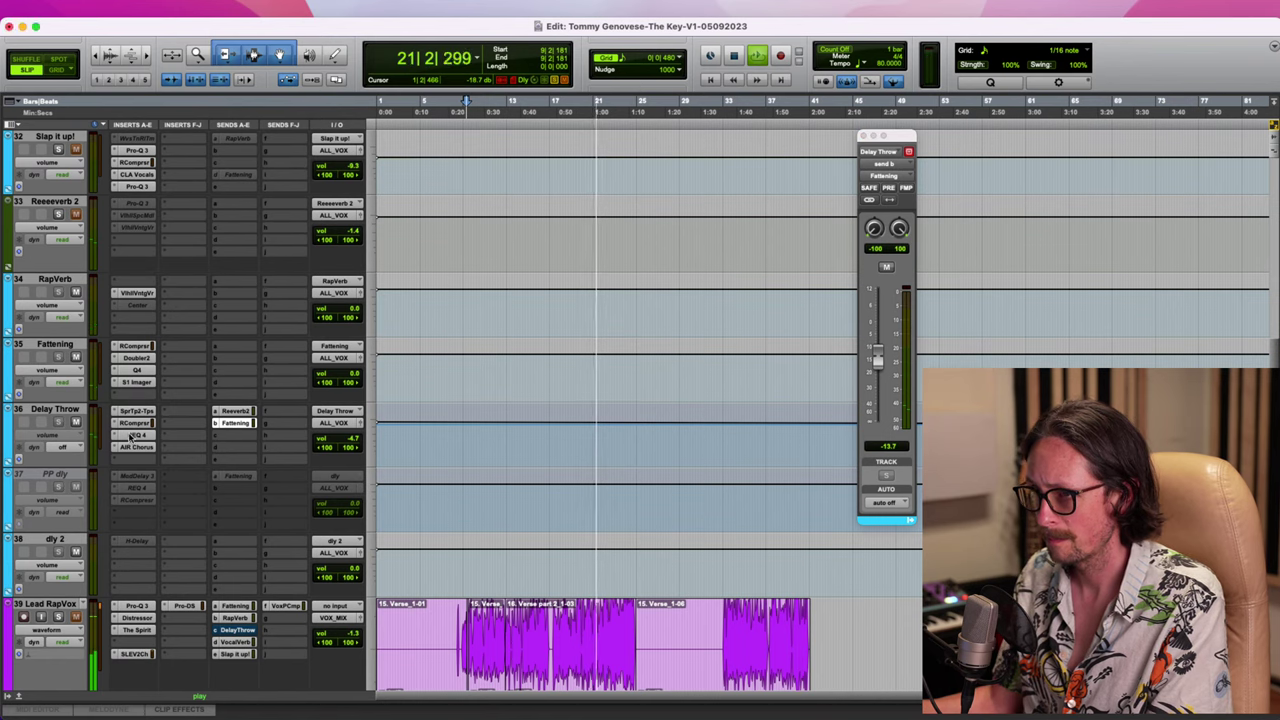
pyautogui.click(131, 436)
pyautogui.moveTo(449, 280); pyautogui.dragTo(524, 272)
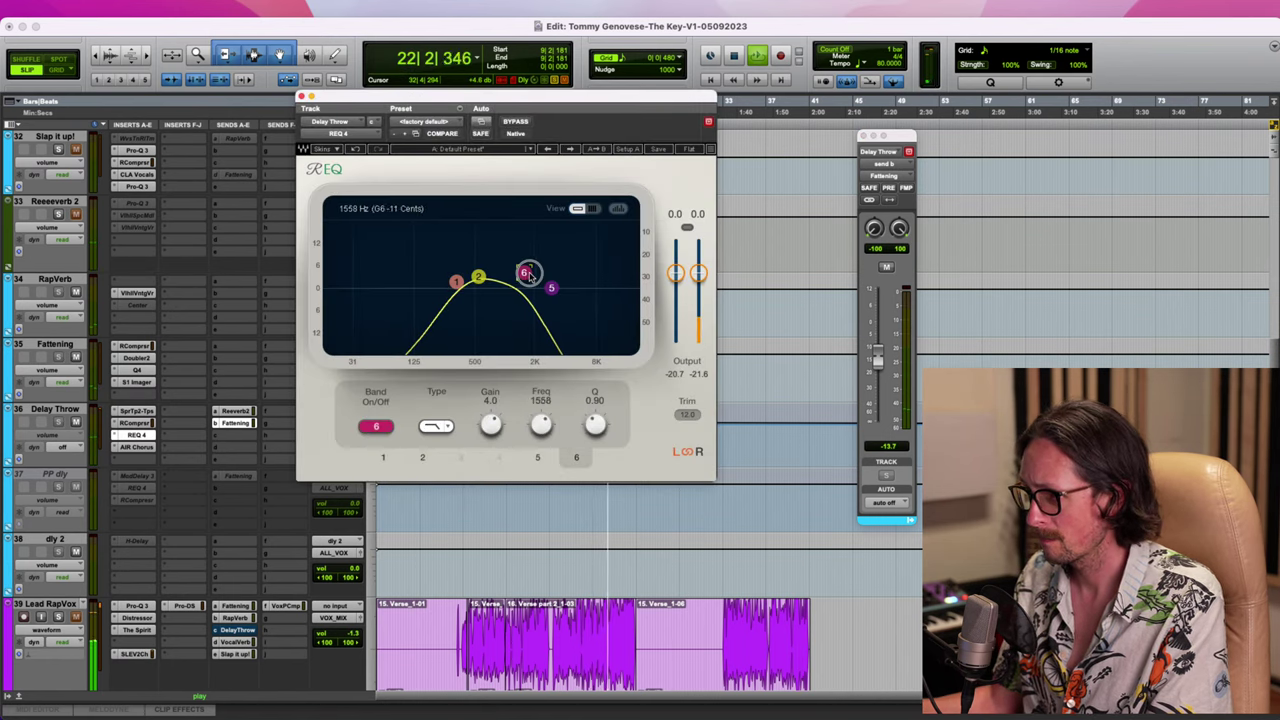
# Stop playback and review Delay Throw's SuperTap 2-Taps, RCompressor, REQ 4 and AIR Chorus settings in turn
pyautogui.click(136, 410)
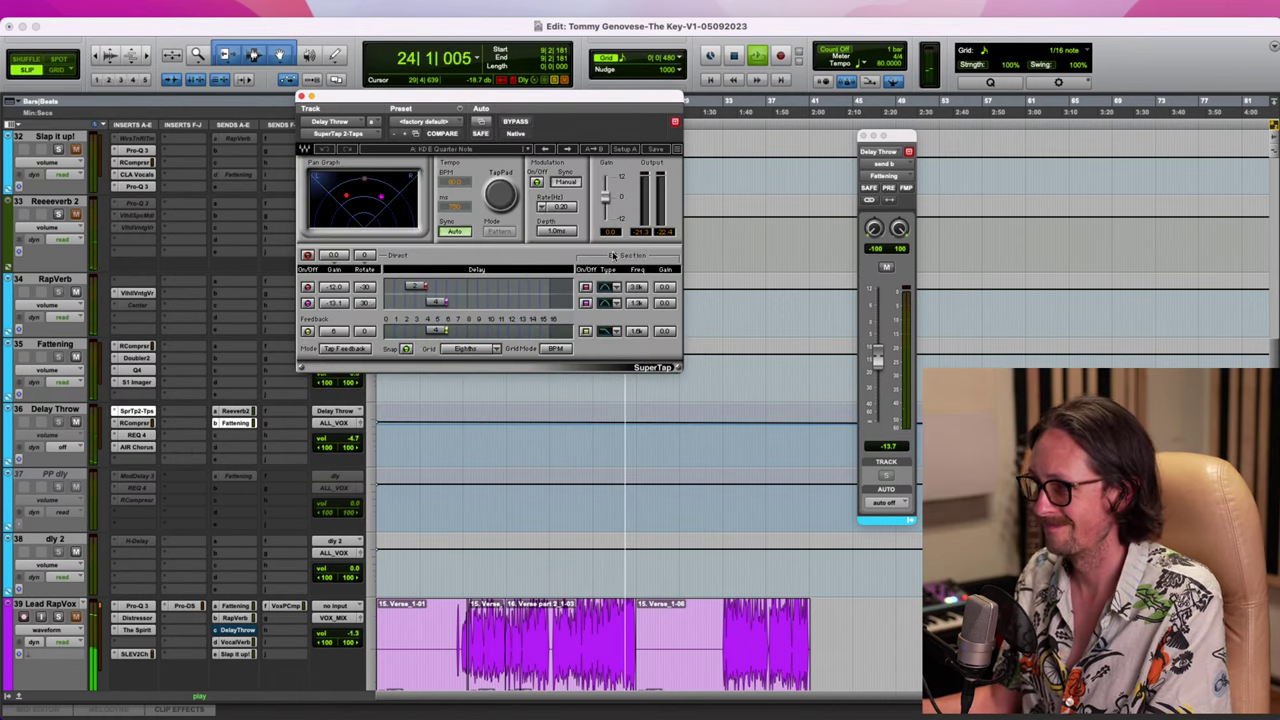
pyautogui.press('space')
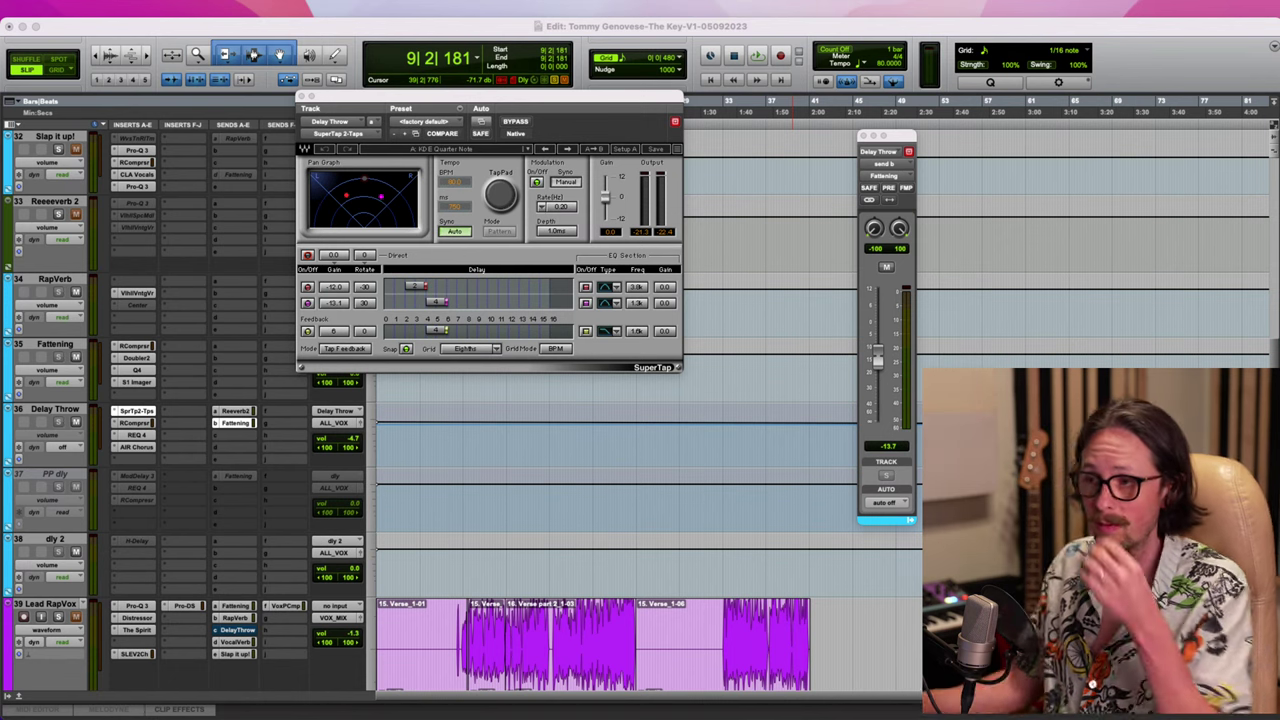
pyautogui.click(221, 190)
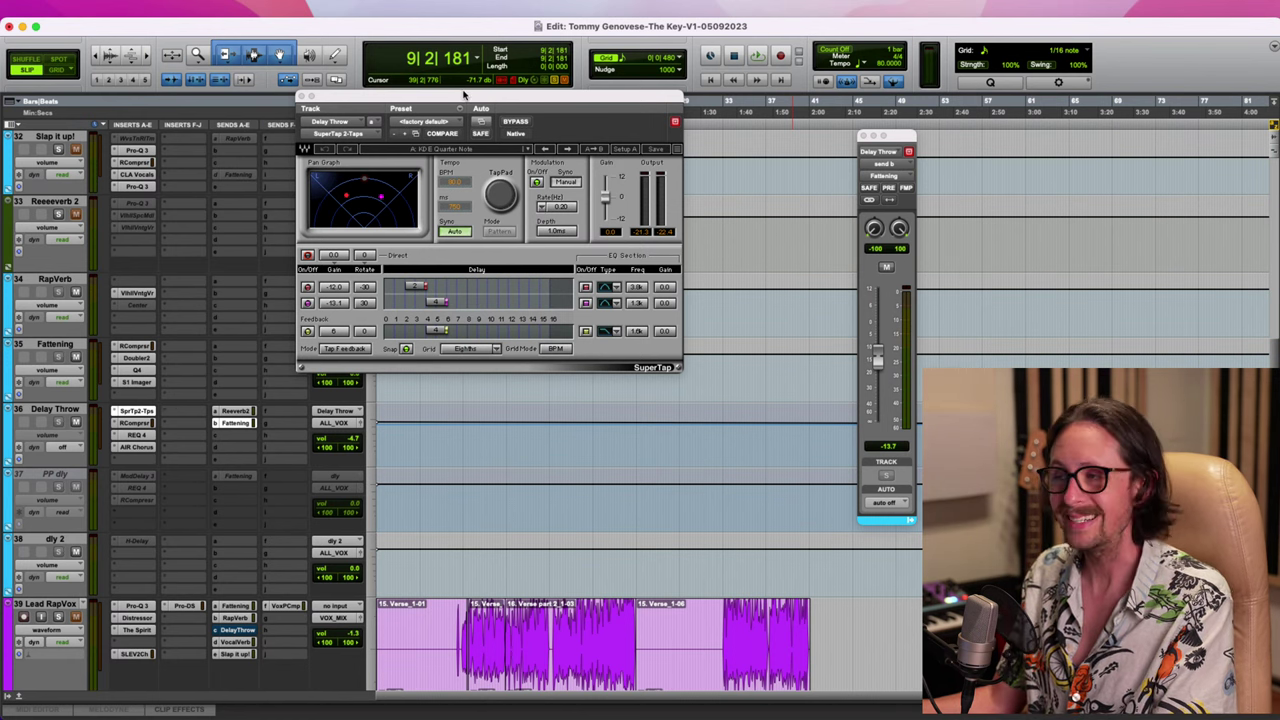
pyautogui.moveTo(464, 94); pyautogui.dragTo(375, 68)
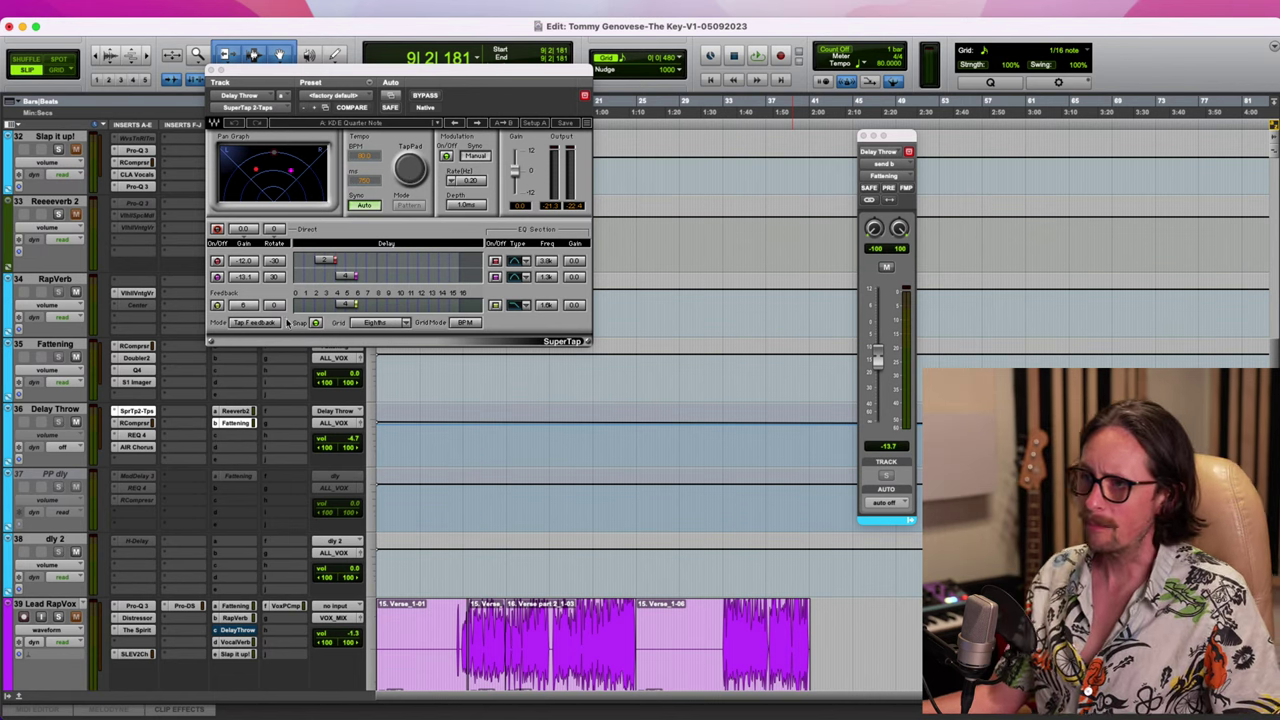
pyautogui.click(134, 423)
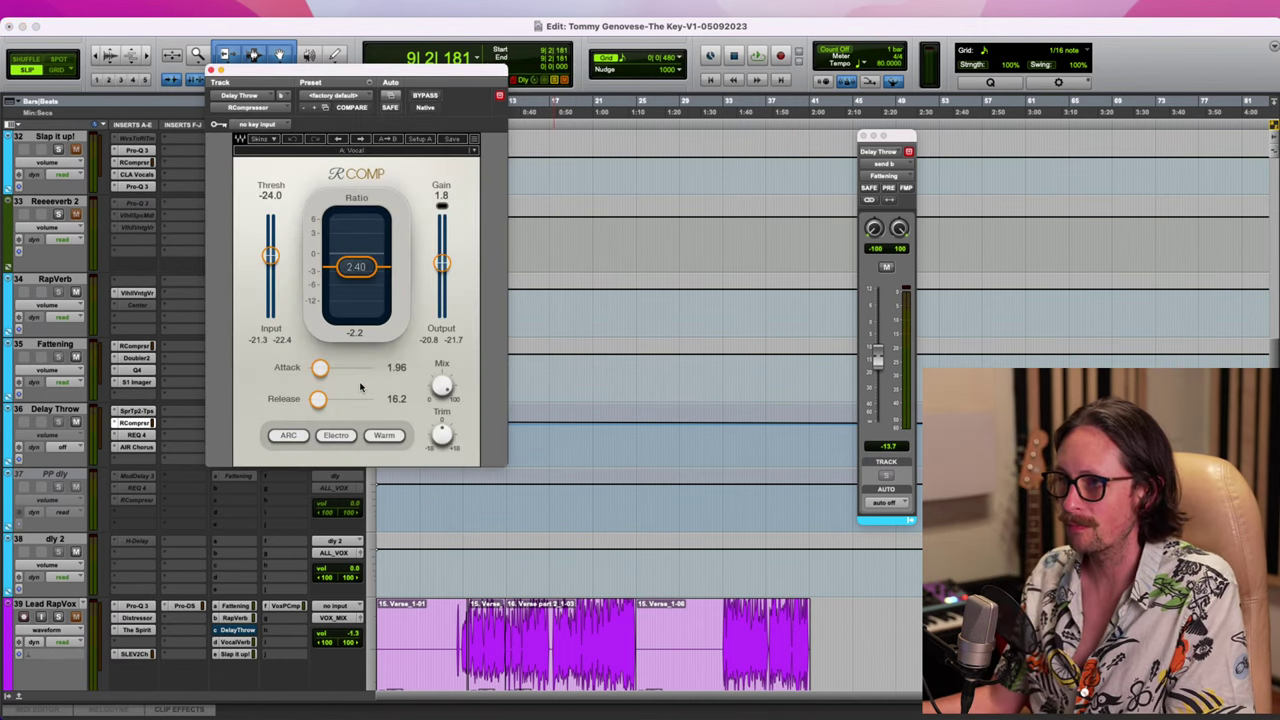
pyautogui.click(133, 435)
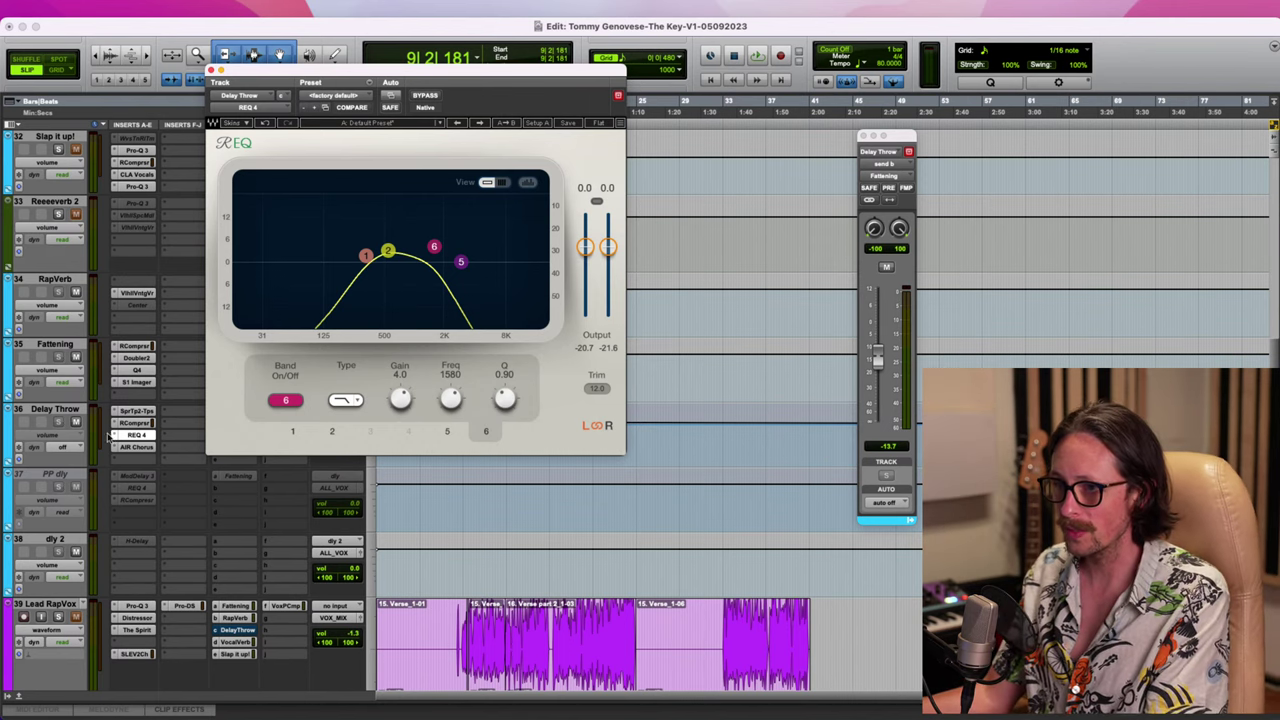
pyautogui.click(137, 448)
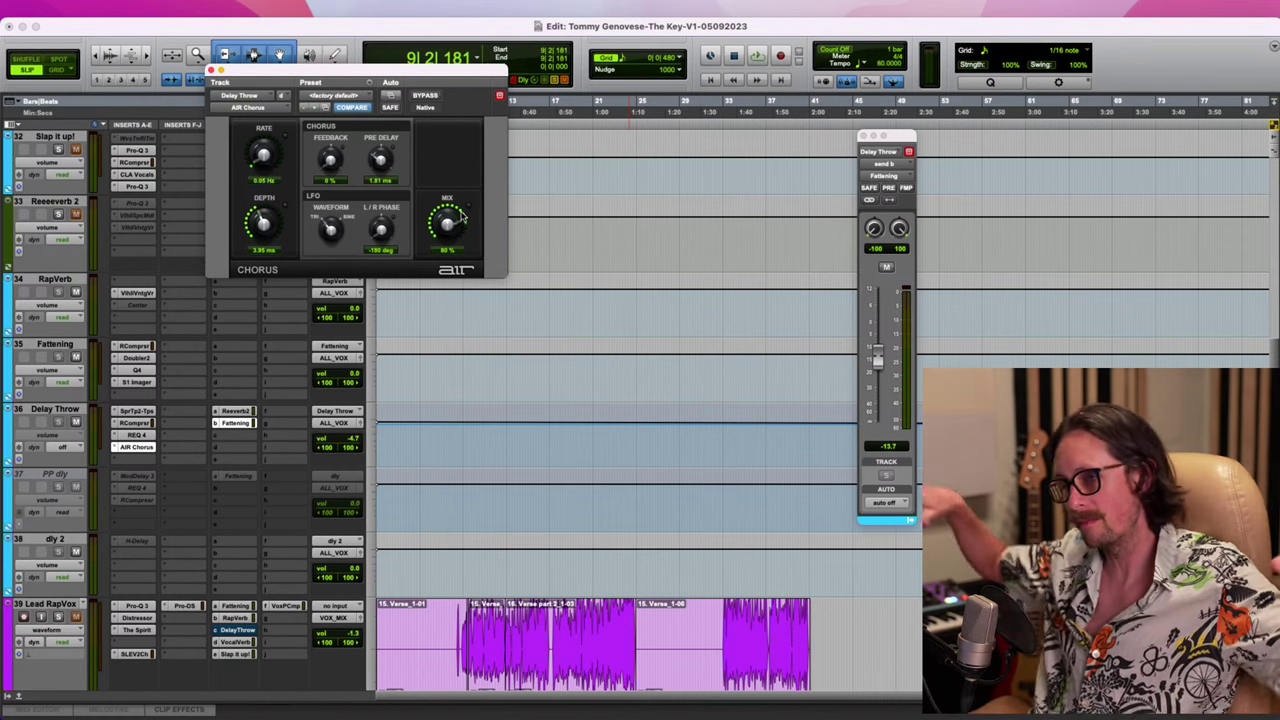
# Inspect the levels of Delay Throw's Reeeverb 2 and Fattening sends
pyautogui.click(243, 411)
pyautogui.click(240, 424)
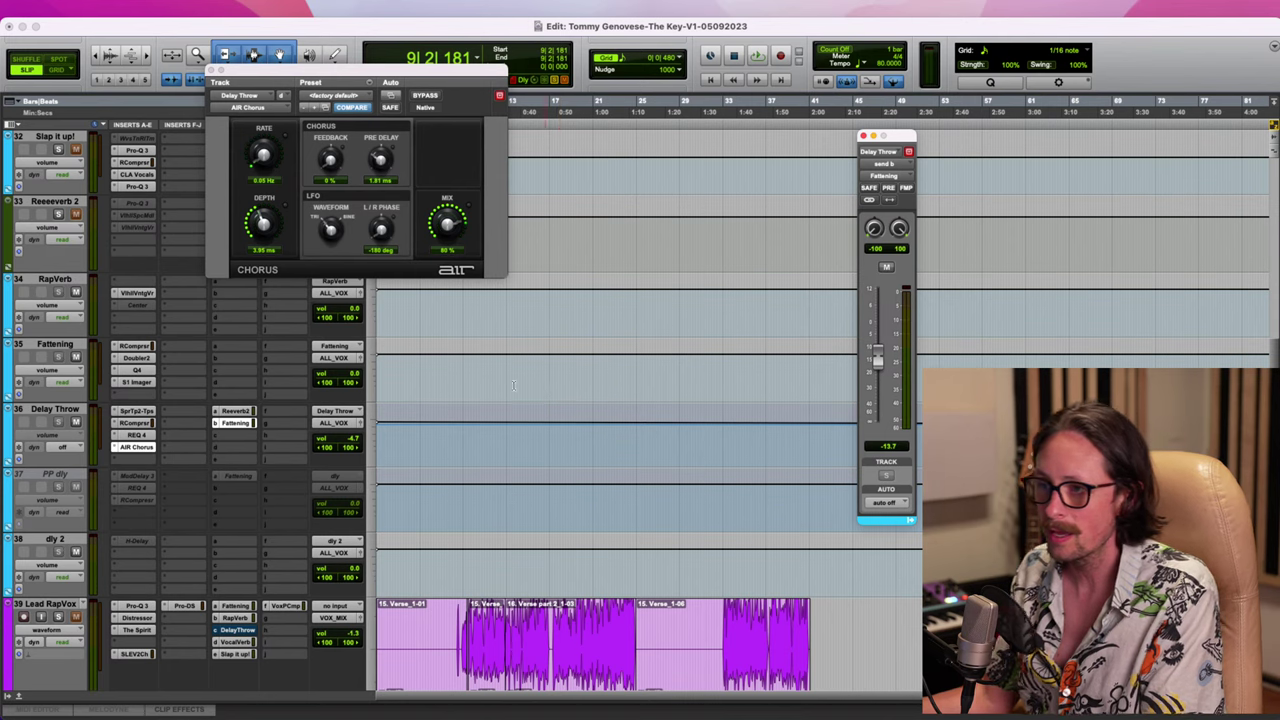
pyautogui.click(245, 411)
# Locate the Reeeverb 2 aux track, select it and unmute it
pyautogui.scroll(-4, 245, 513)
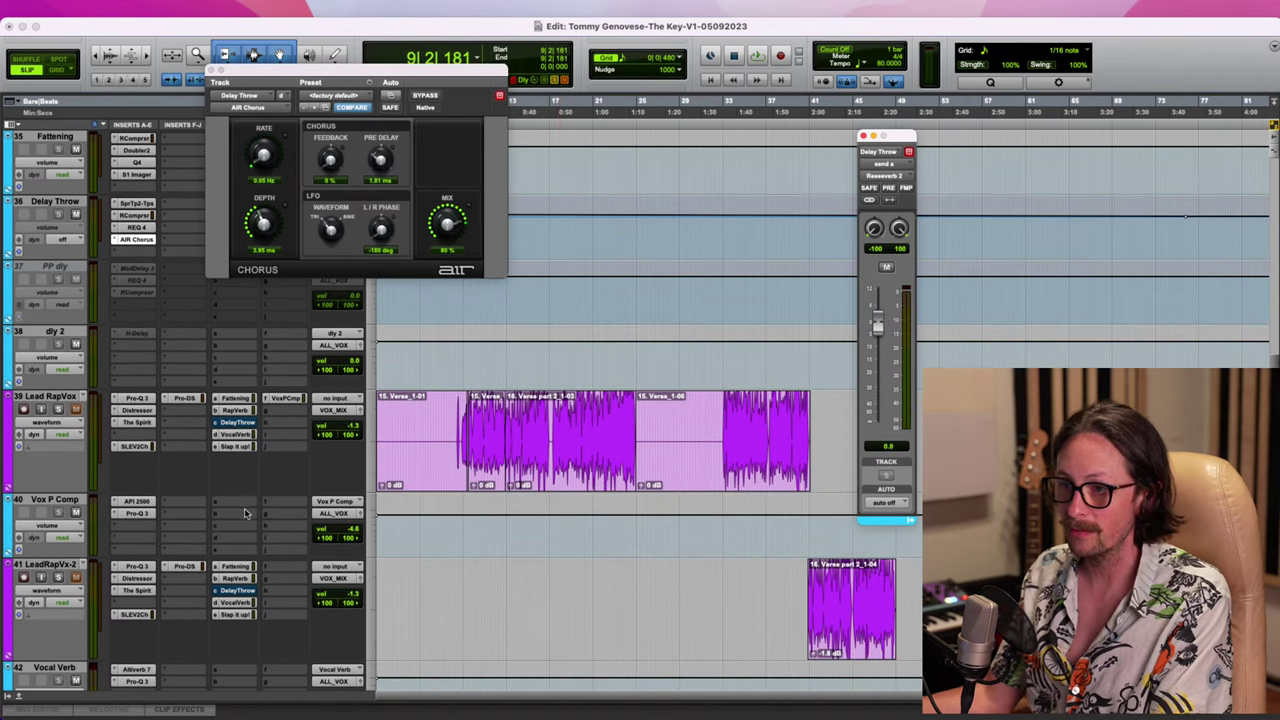
pyautogui.scroll(-3, 198, 520)
pyautogui.scroll(6, 40, 543)
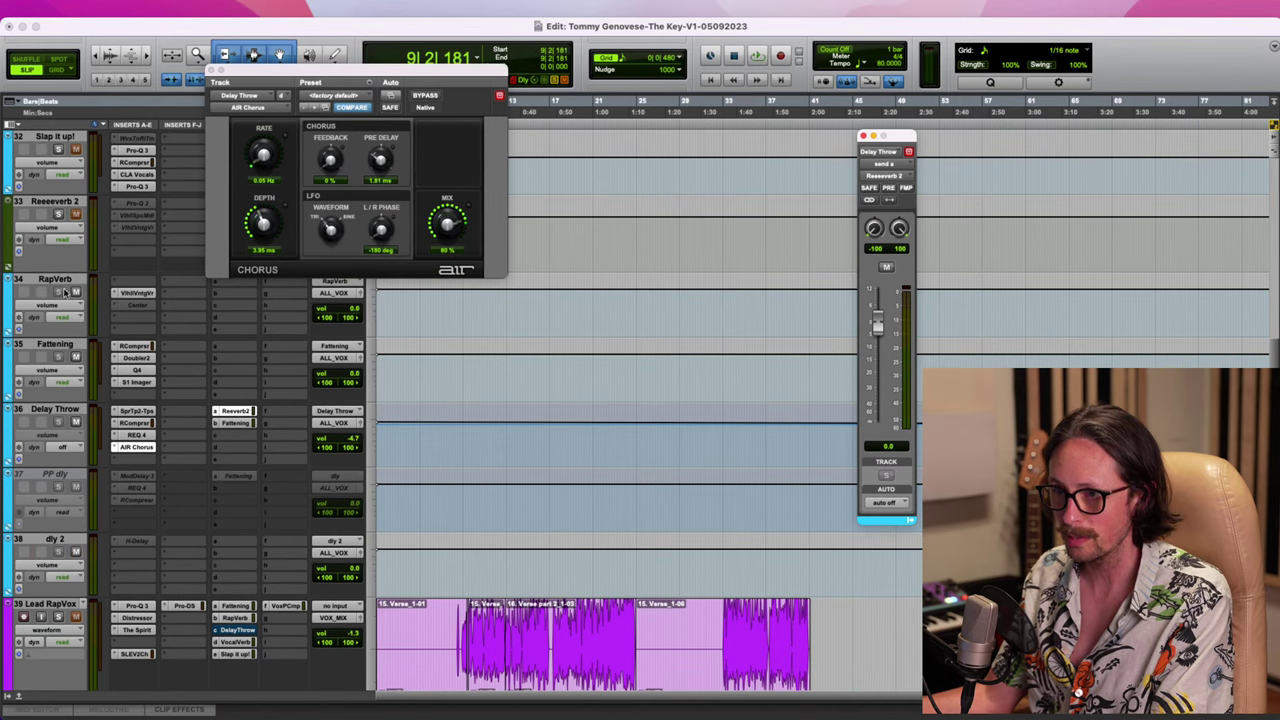
pyautogui.scroll(3, 228, 374)
pyautogui.click(53, 338)
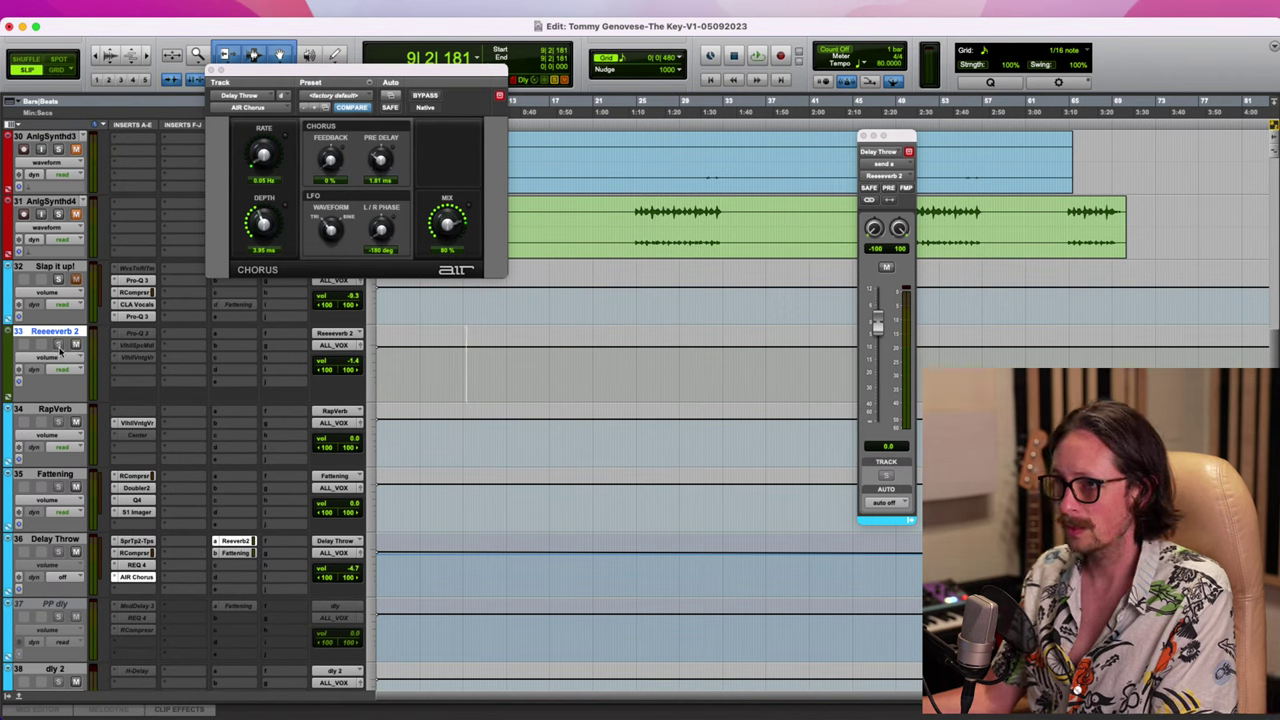
# Reactivate Reeeverb 2's Pro-Q 3, ValhallaSpaceModulator and ValhallaVintageVerb inserts, check their settings and close the plug-in window
pyautogui.click(137, 333)
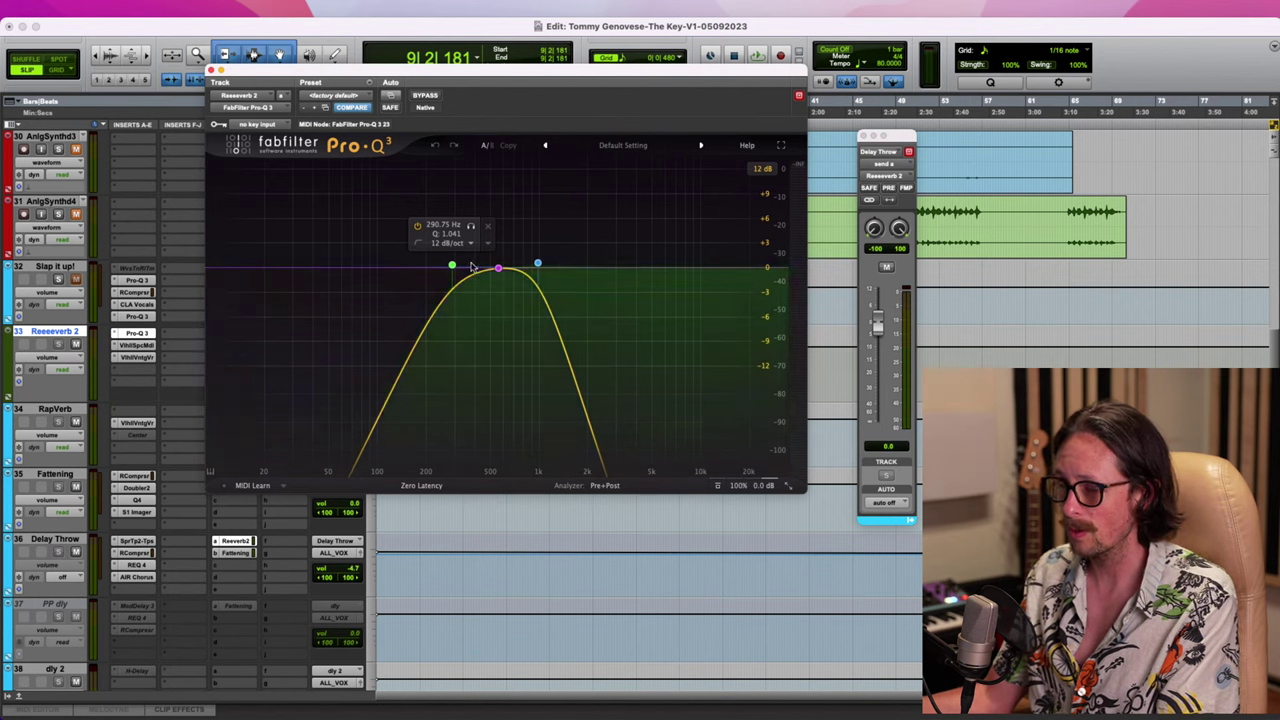
pyautogui.click(126, 345)
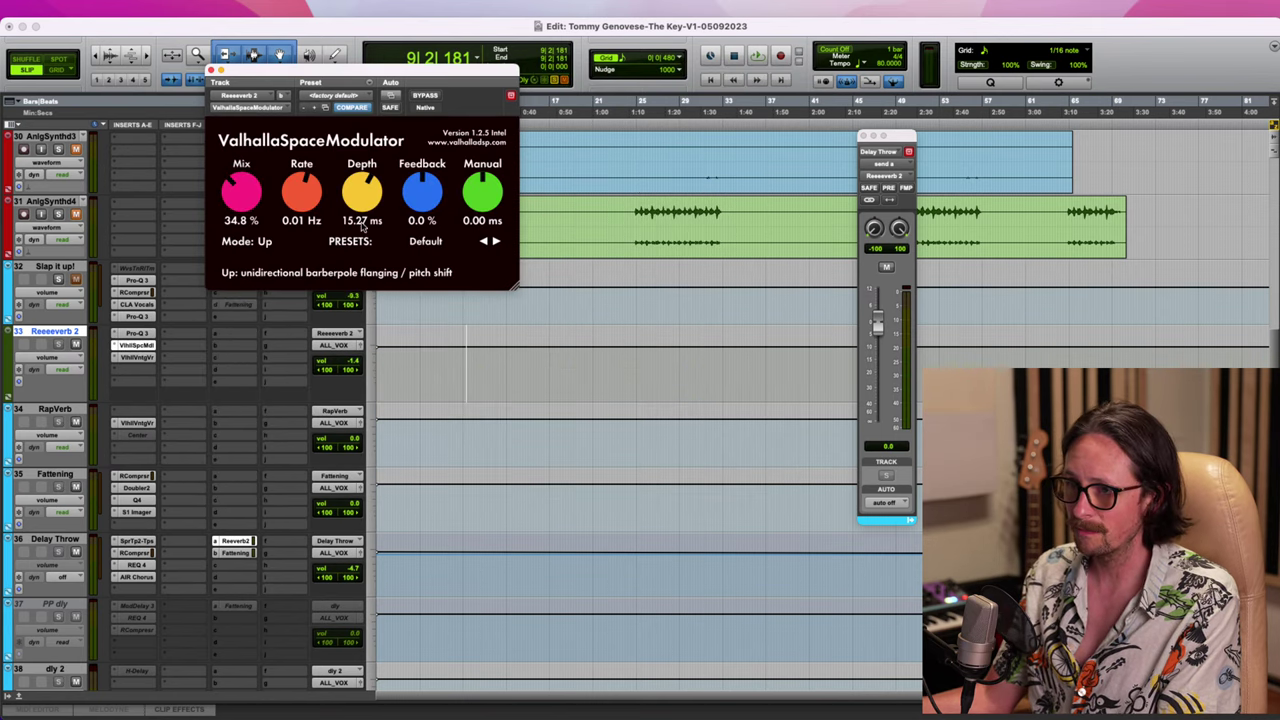
pyautogui.click(136, 358)
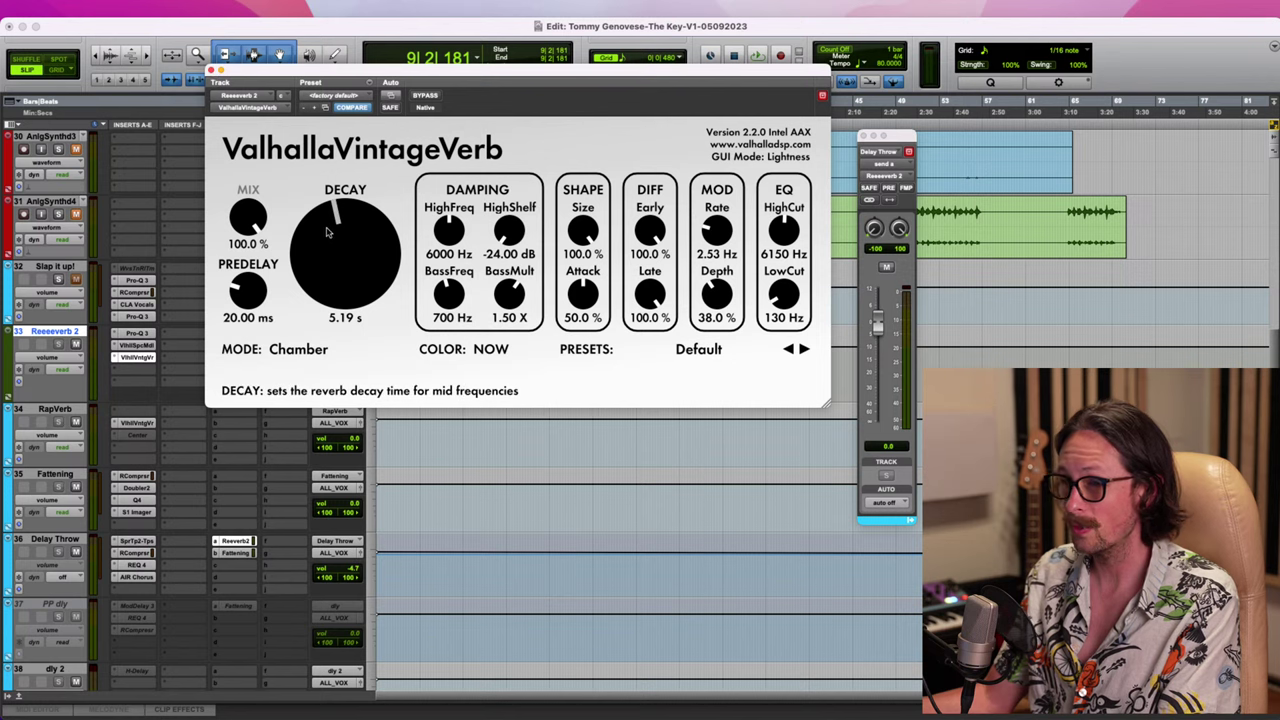
pyautogui.click(213, 72)
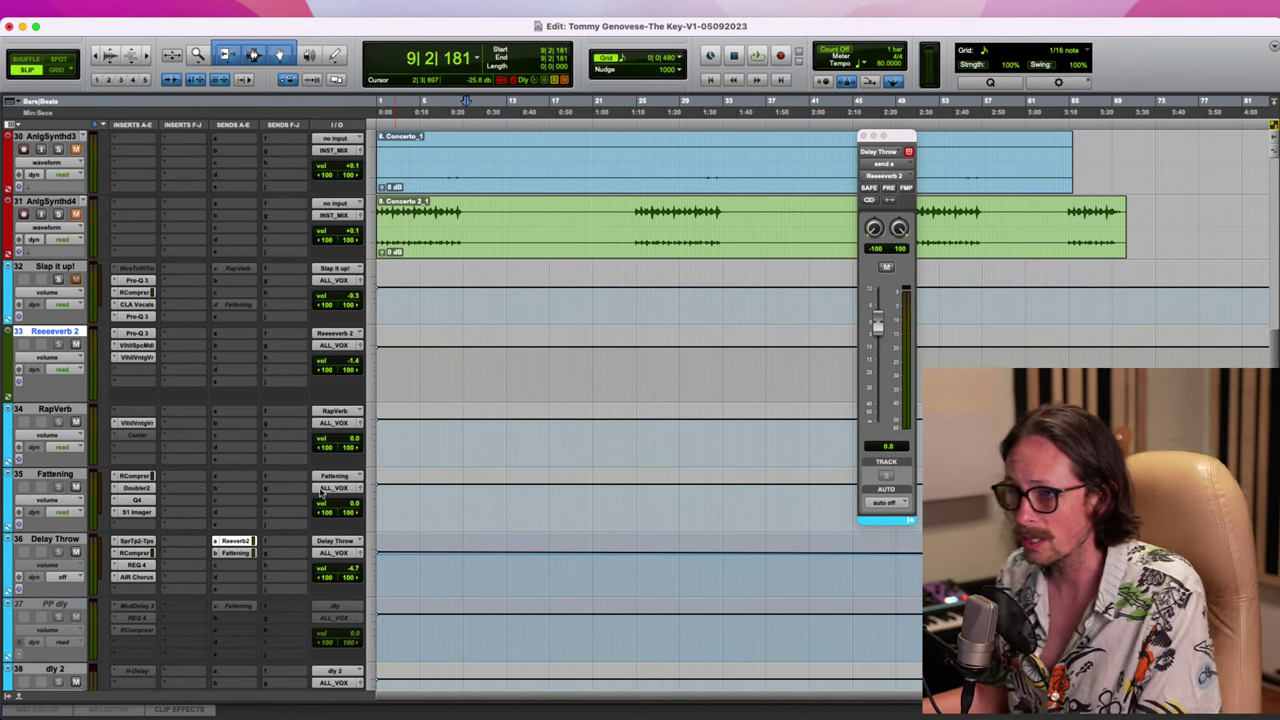
# Play the soloed adlibs from bar 9 and monitor the level of Delay Throw's Reeeverb 2 send
pyautogui.scroll(-3, 155, 420)
pyautogui.press('super+equal')
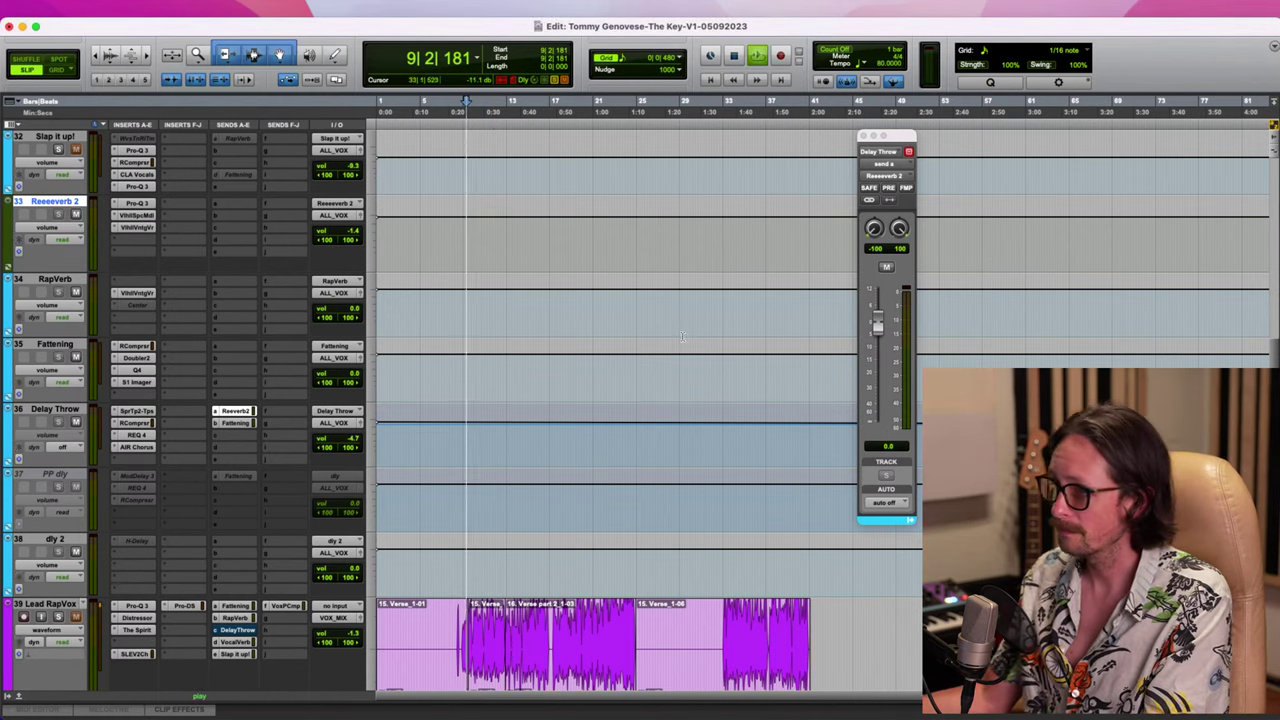
pyautogui.press('space')
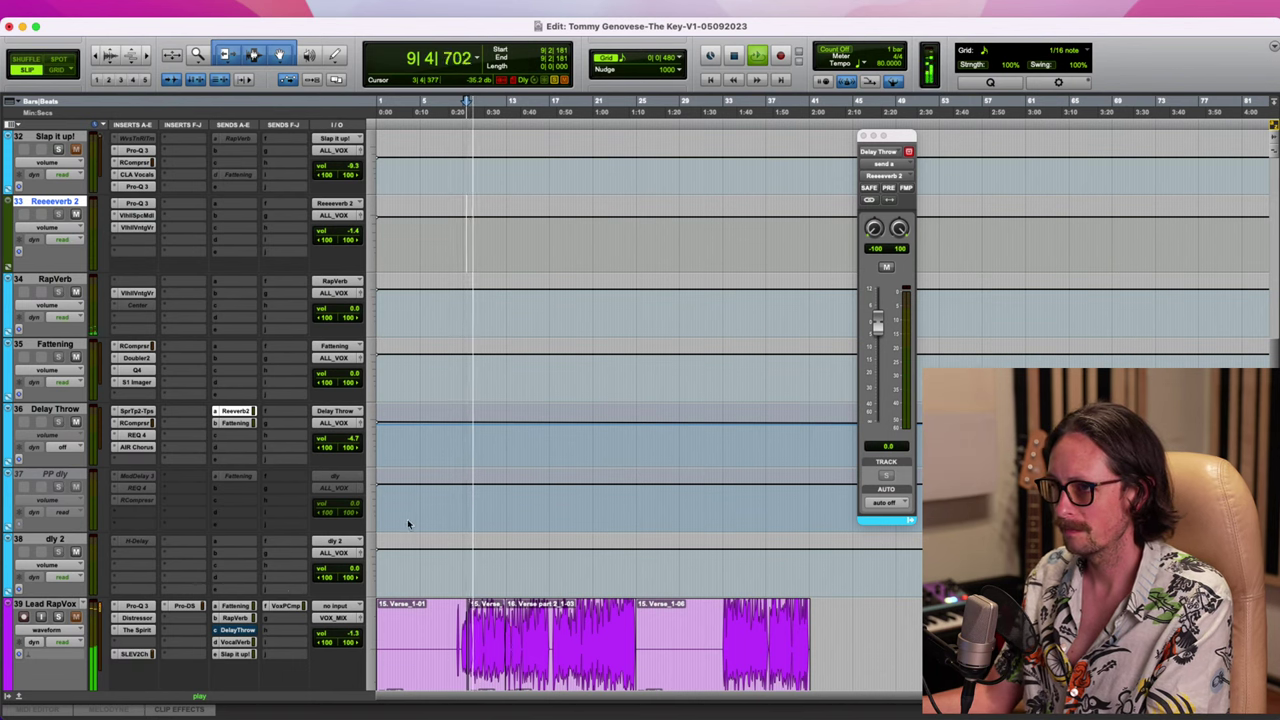
pyautogui.click(248, 413)
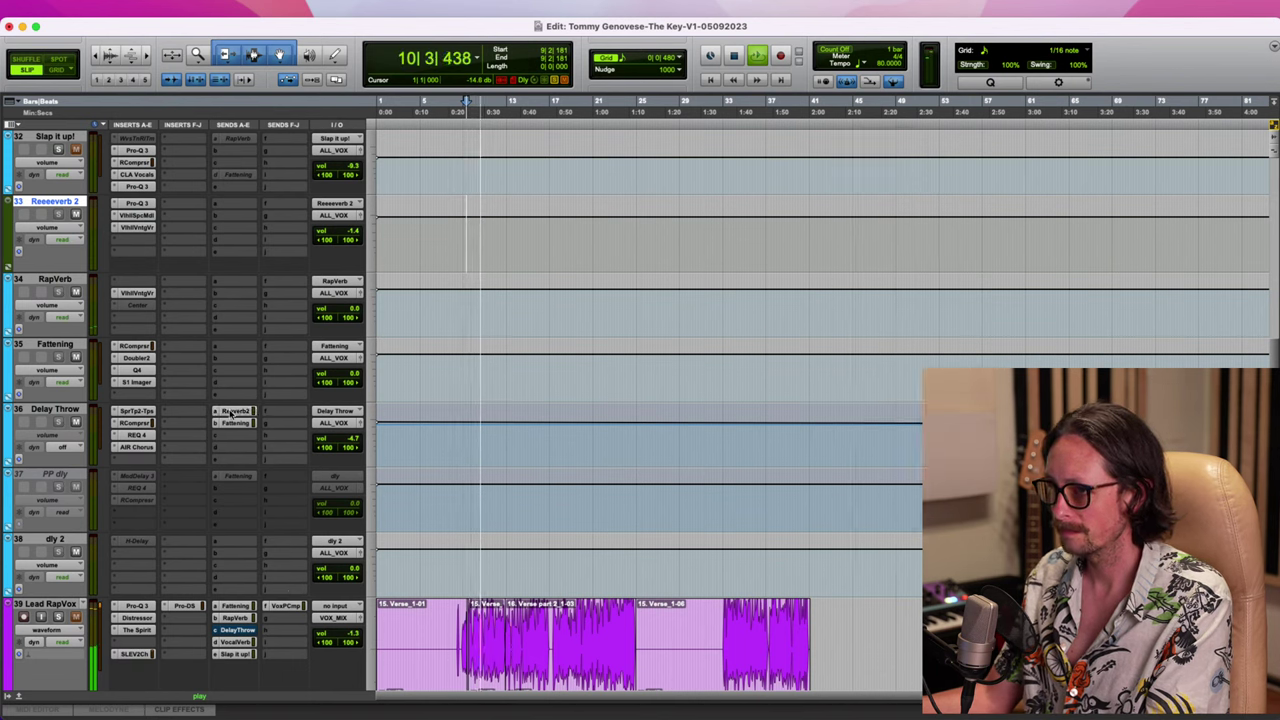
pyautogui.click(248, 413)
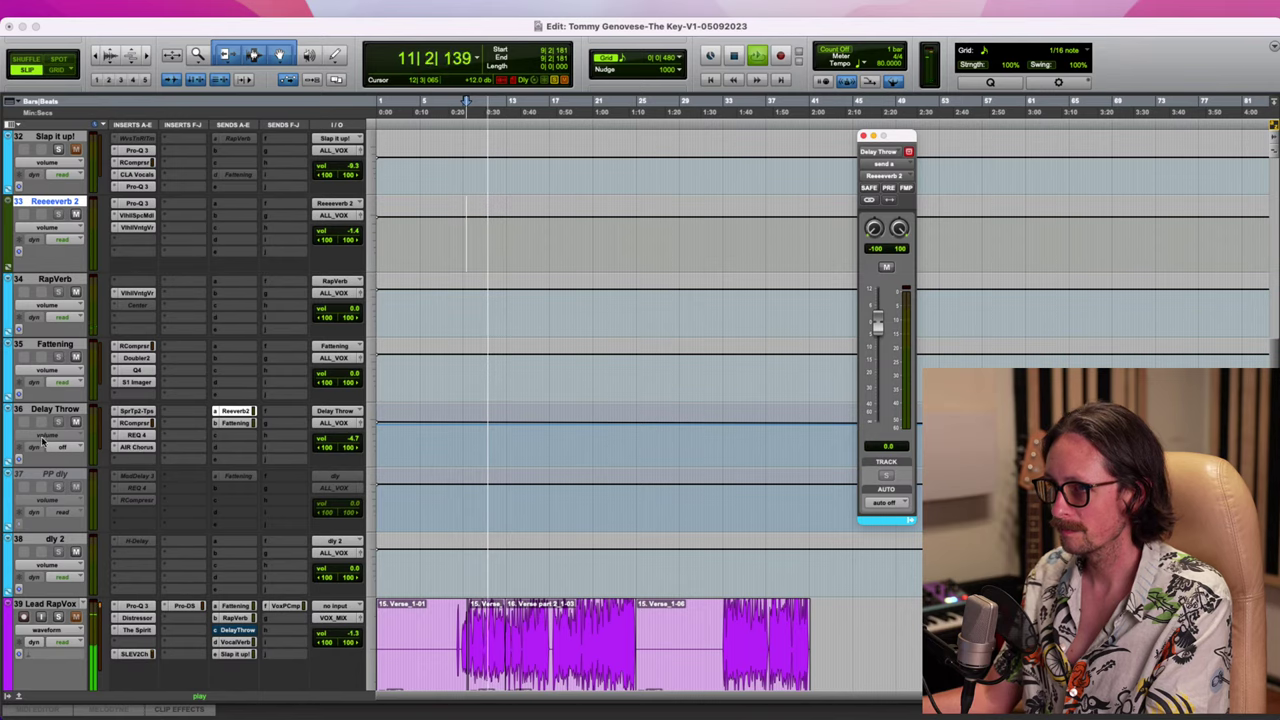
pyautogui.scroll(-5, 210, 440)
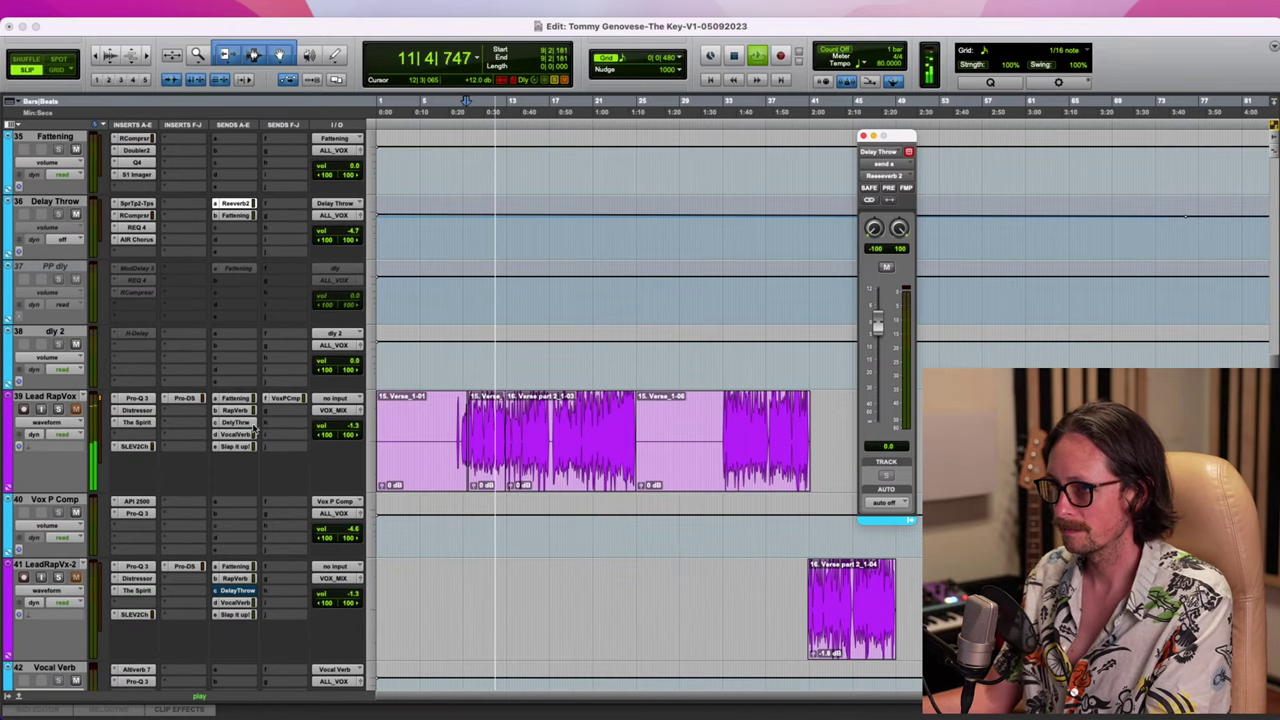
pyautogui.scroll(5, 470, 410)
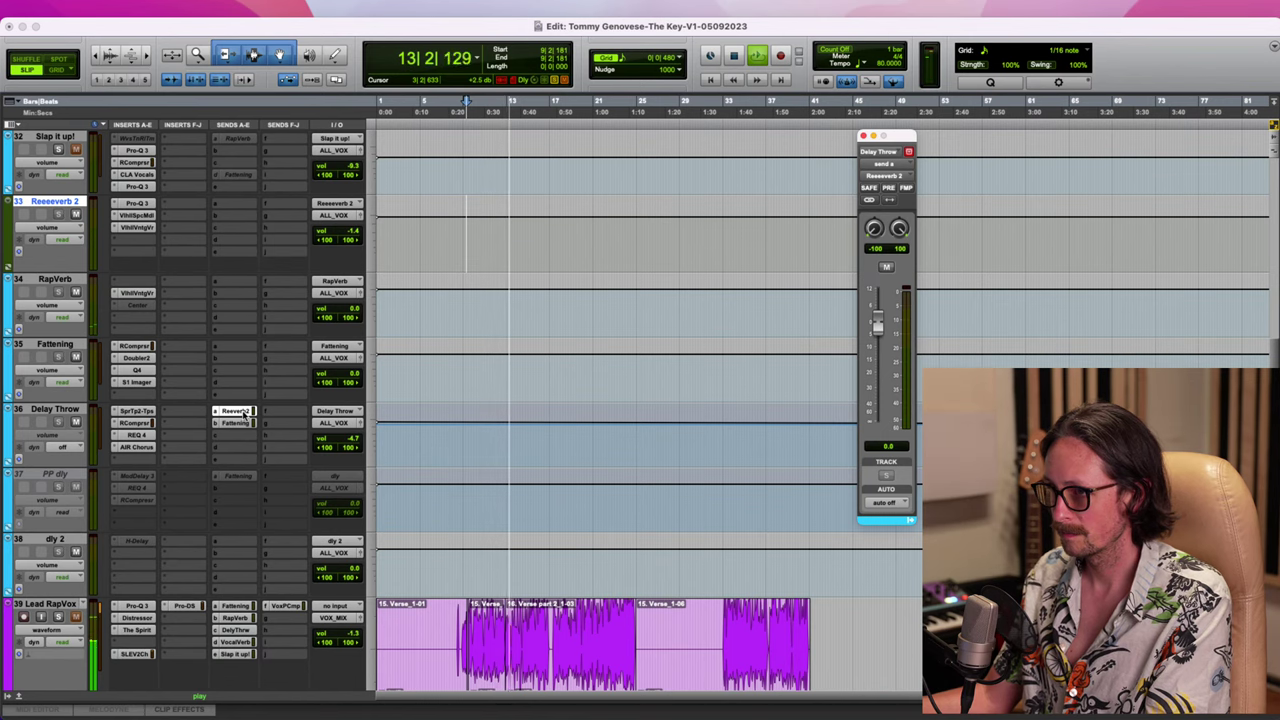
pyautogui.click(254, 415)
# Examine the meters of the vocal tracks and the reverb and delay aux tracks while the verse plays
pyautogui.scroll(-3, 253, 412)
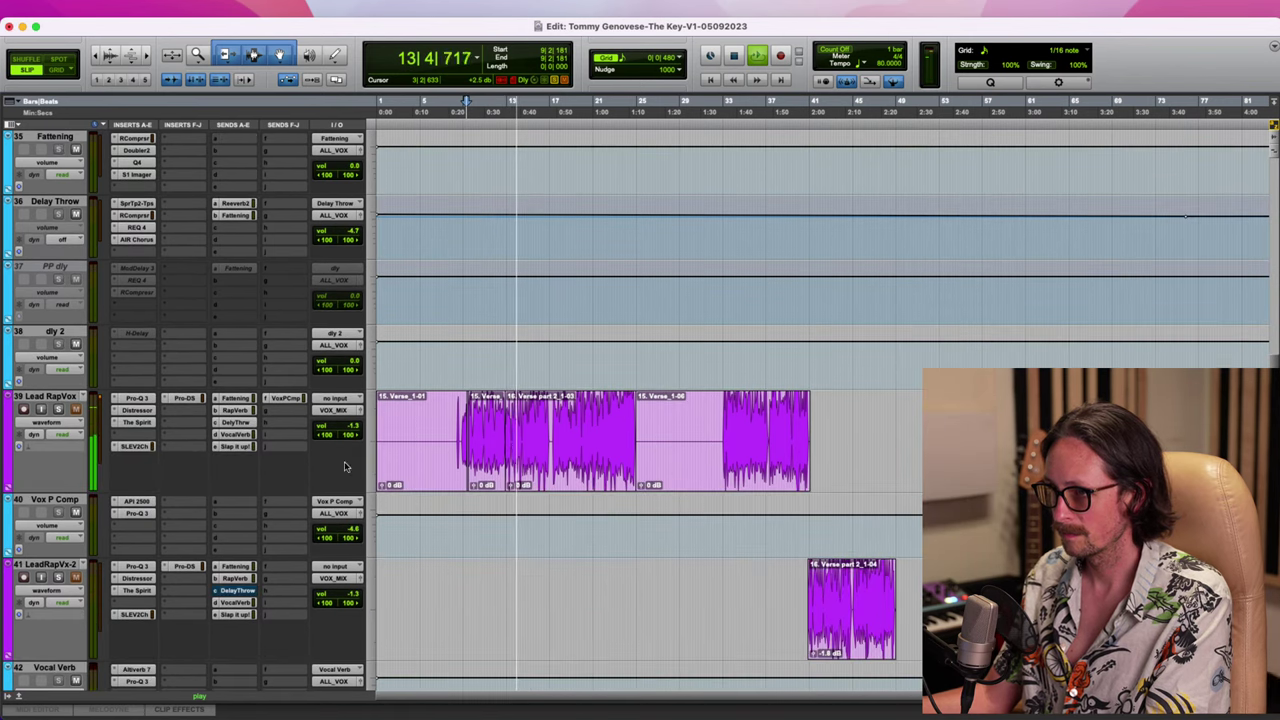
pyautogui.scroll(-4, 430, 488)
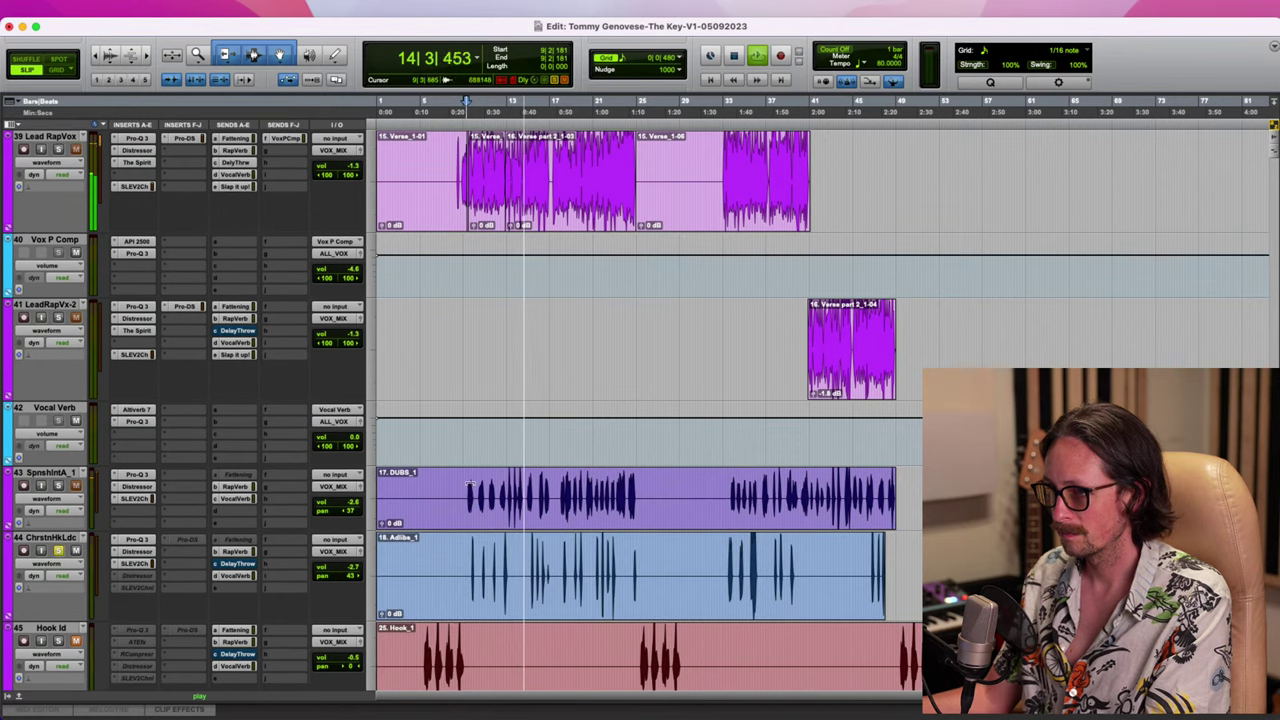
pyautogui.scroll(-3, 378, 508)
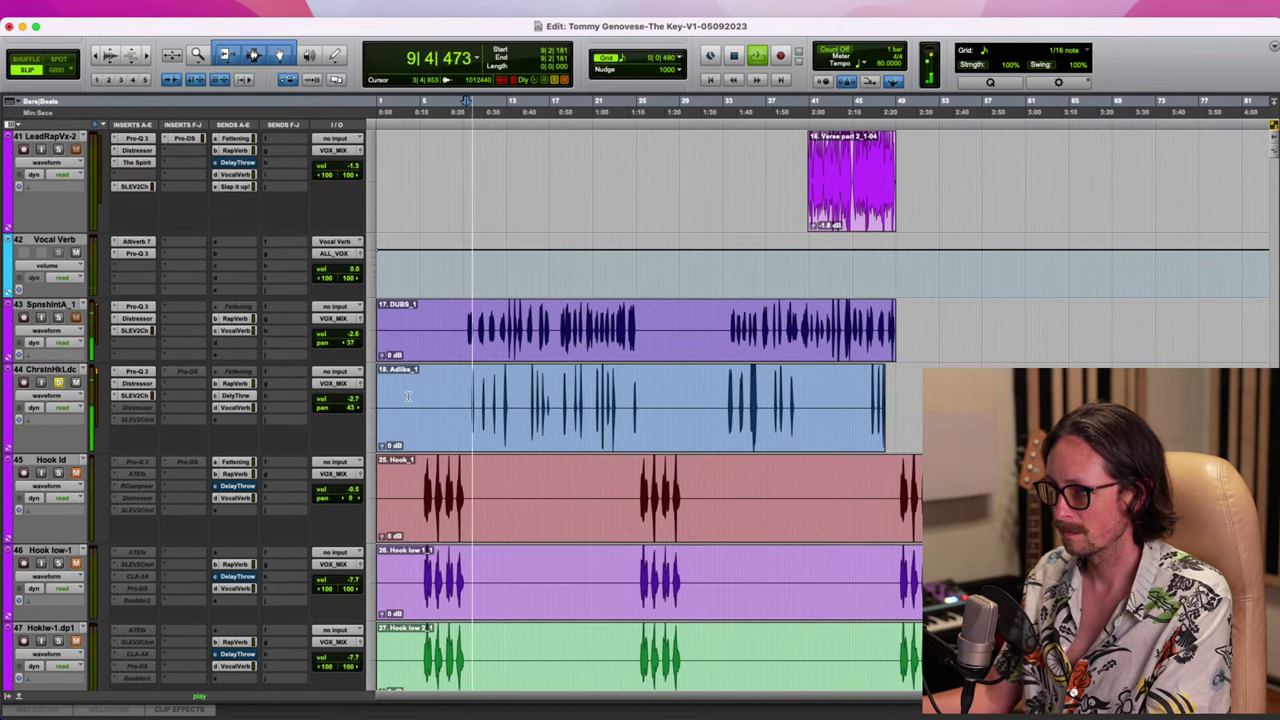
pyautogui.scroll(10, 408, 396)
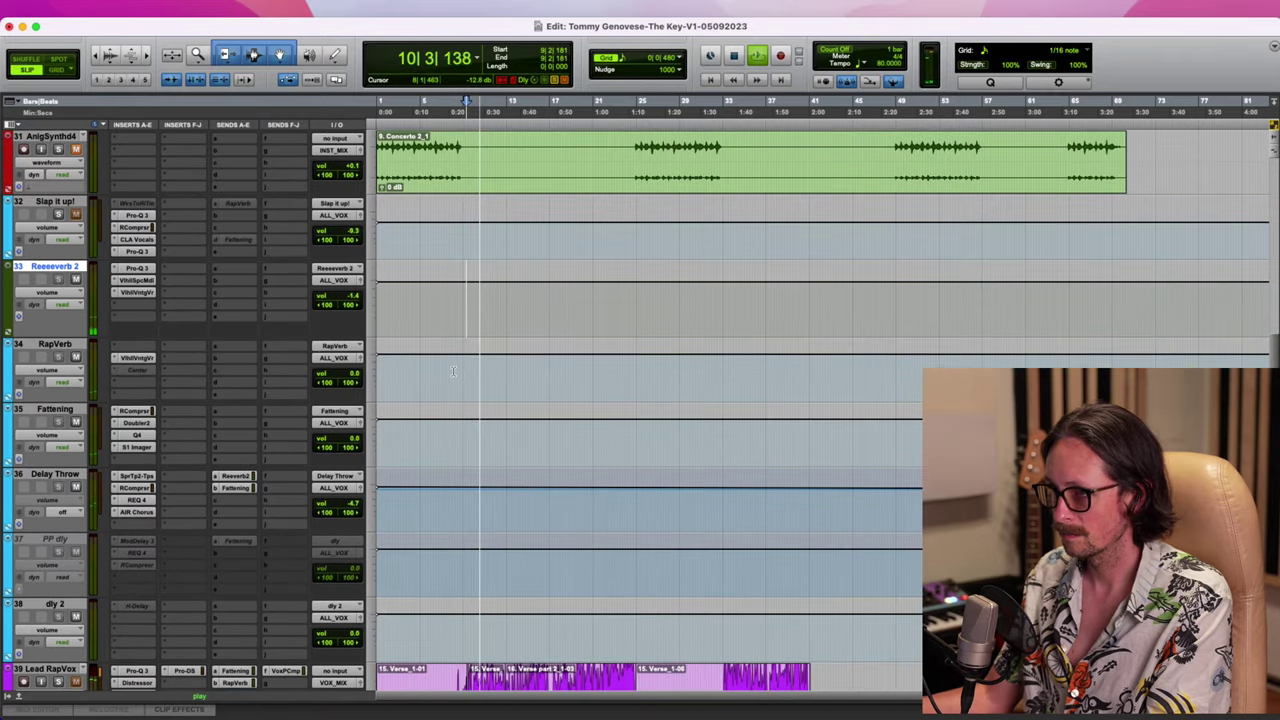
pyautogui.scroll(4, 453, 371)
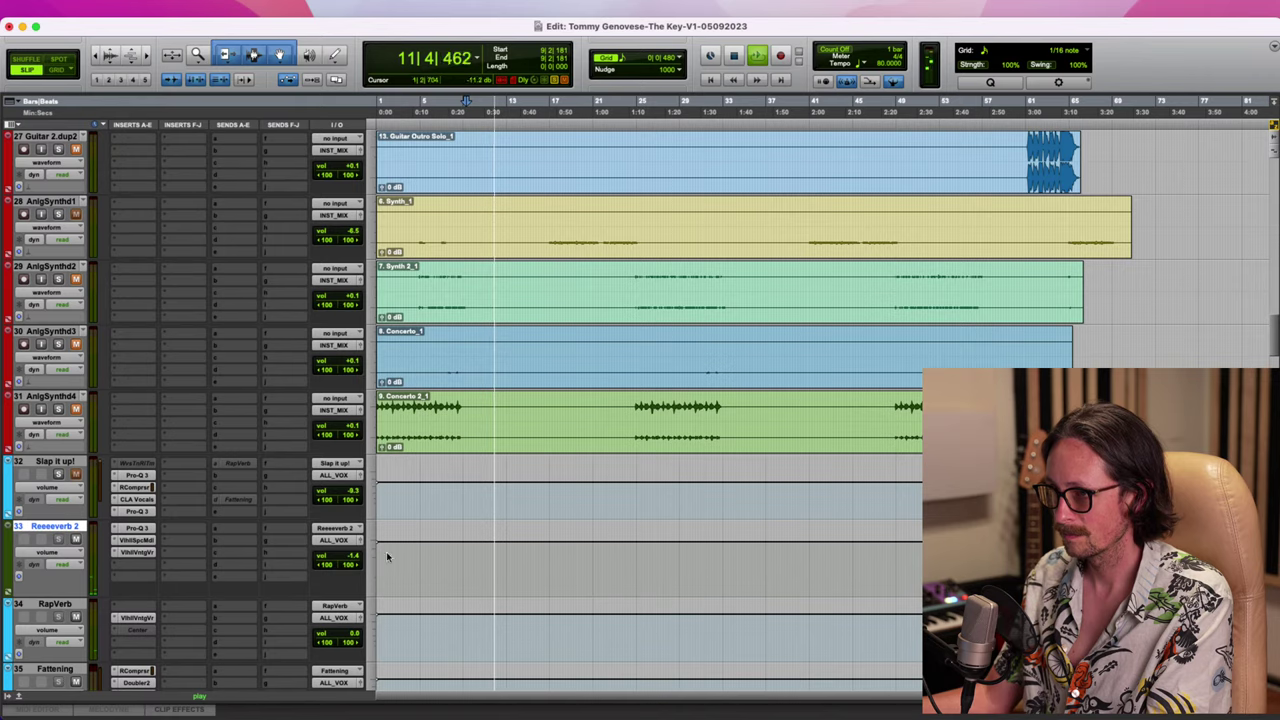
pyautogui.scroll(-8, 510, 535)
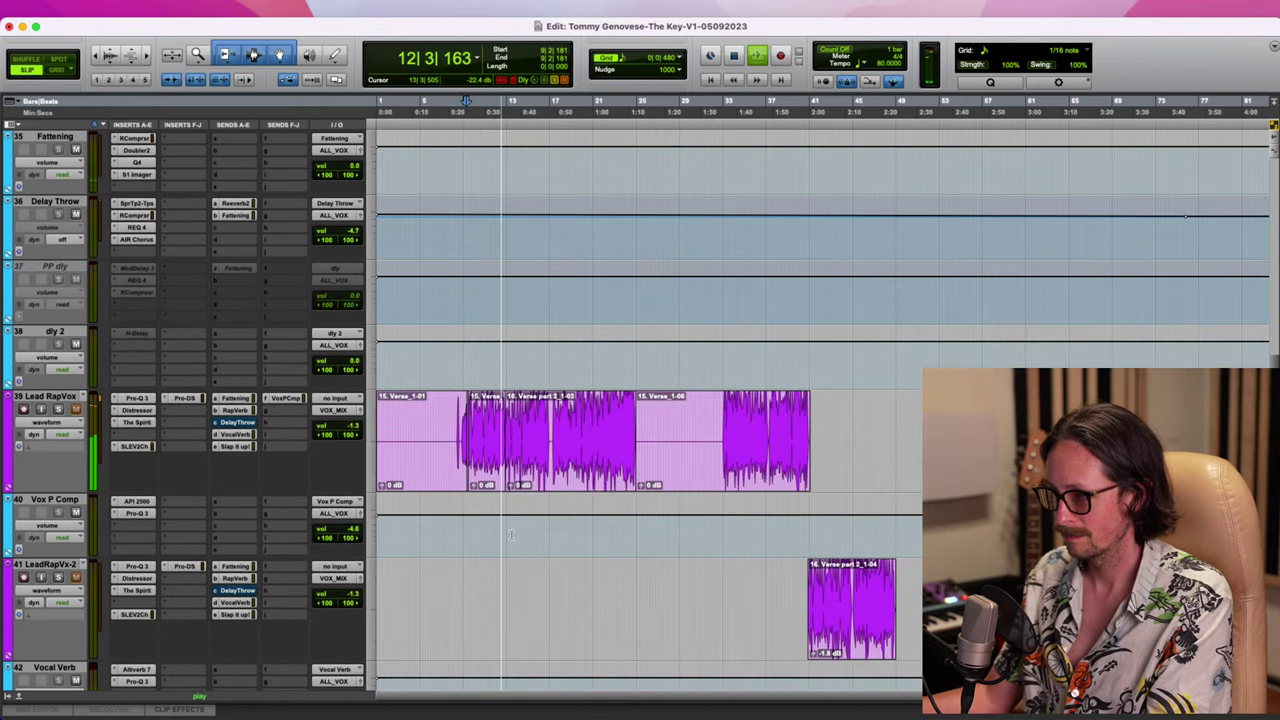
pyautogui.scroll(-4, 424, 474)
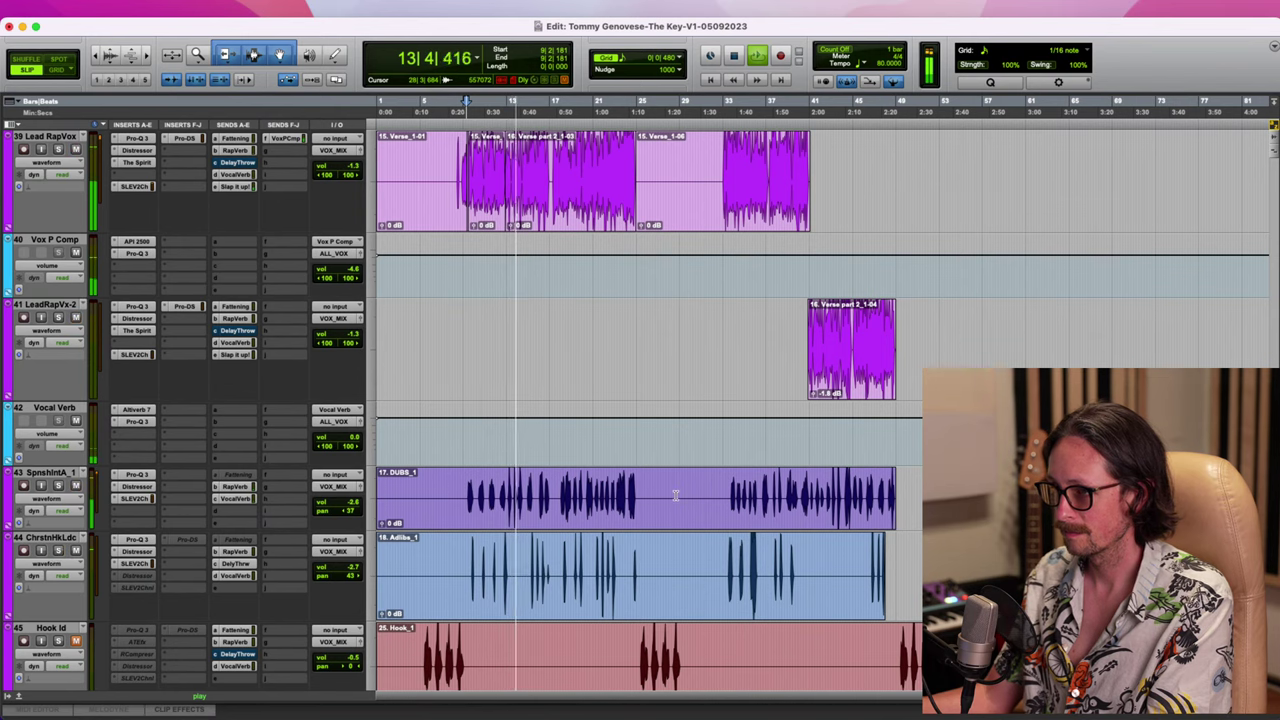
pyautogui.scroll(-5, 531, 531)
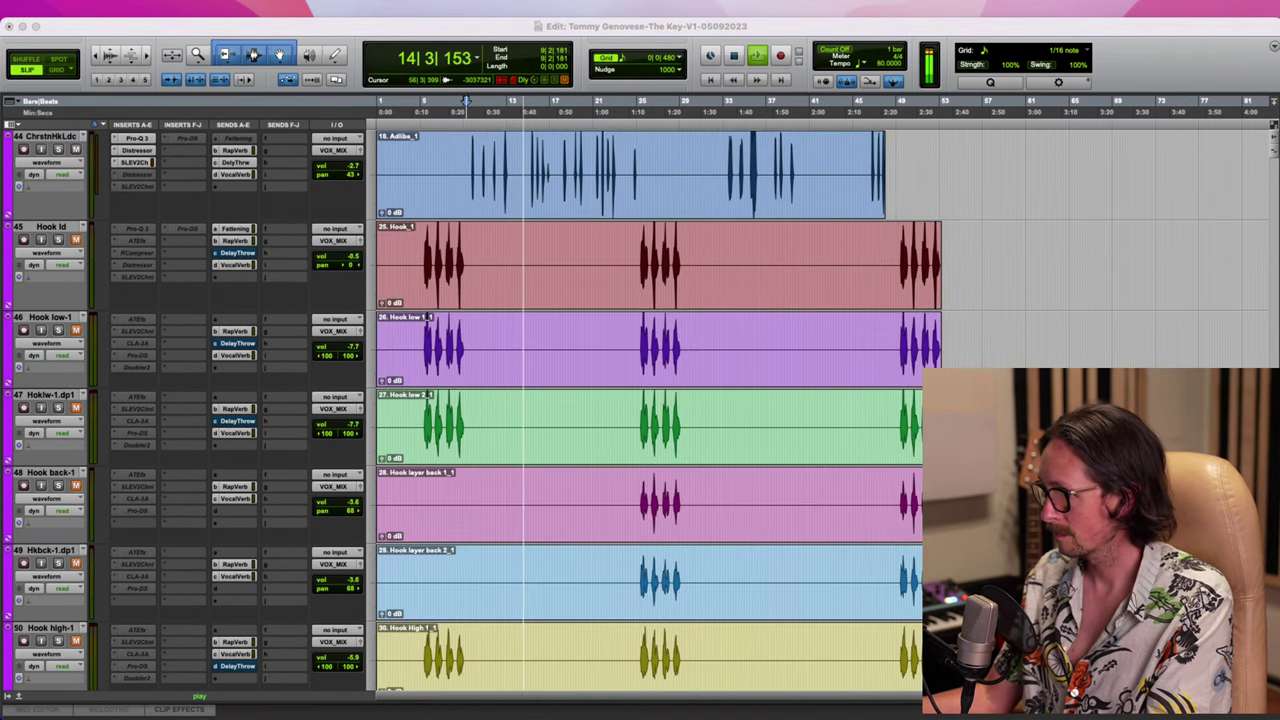
pyautogui.scroll(4, 405, 457)
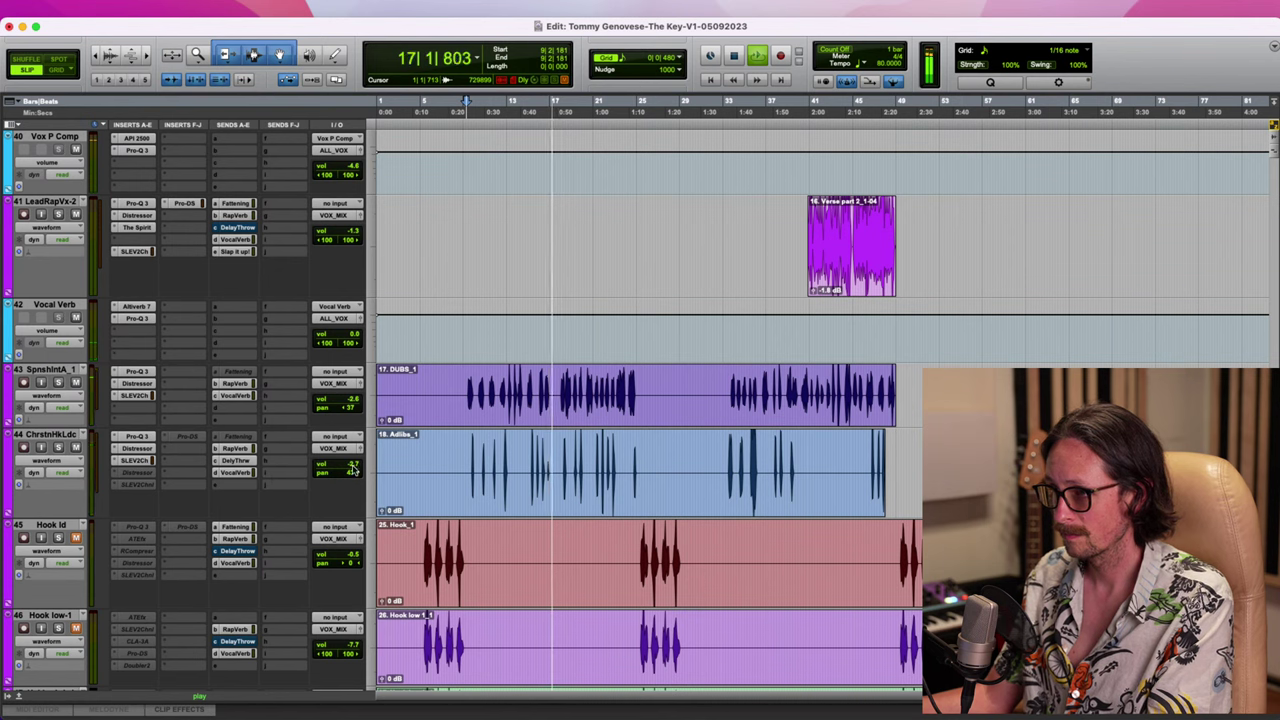
# Set the adlib track's volume to -1.3 dB and show its Delay Throw send mute automation
pyautogui.moveTo(353, 467); pyautogui.dragTo(353, 462)
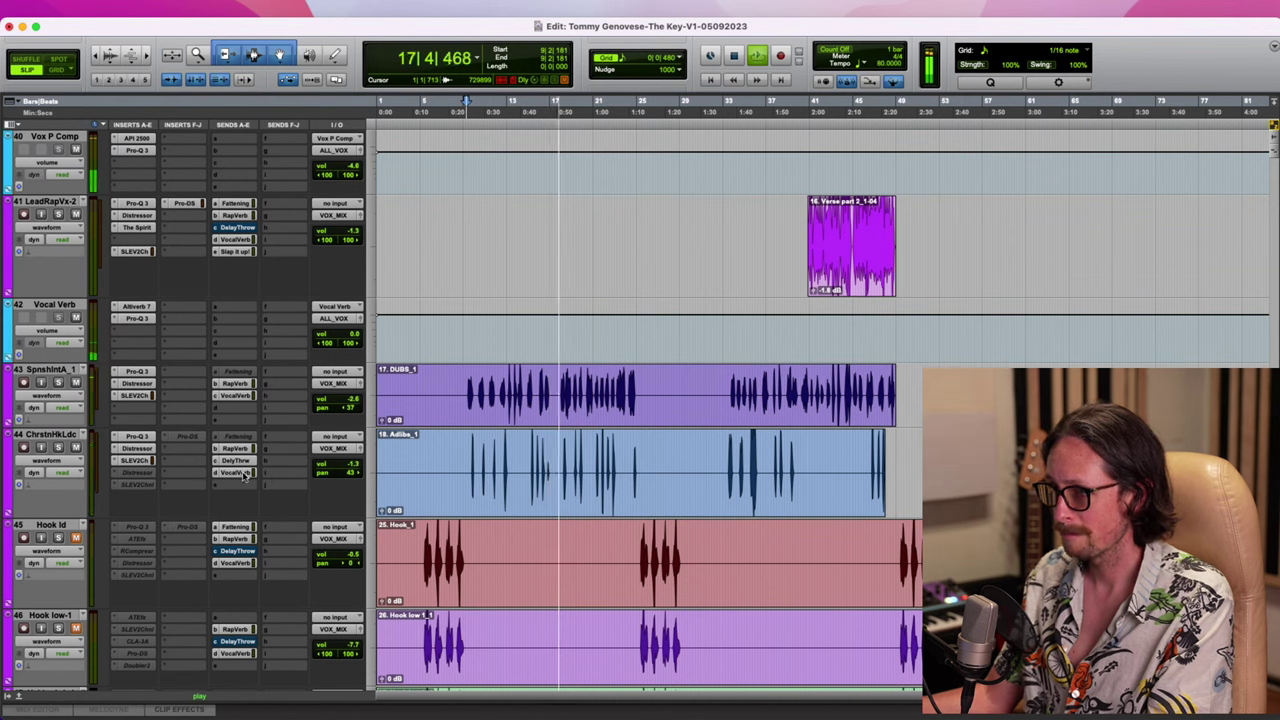
pyautogui.click(50, 472)
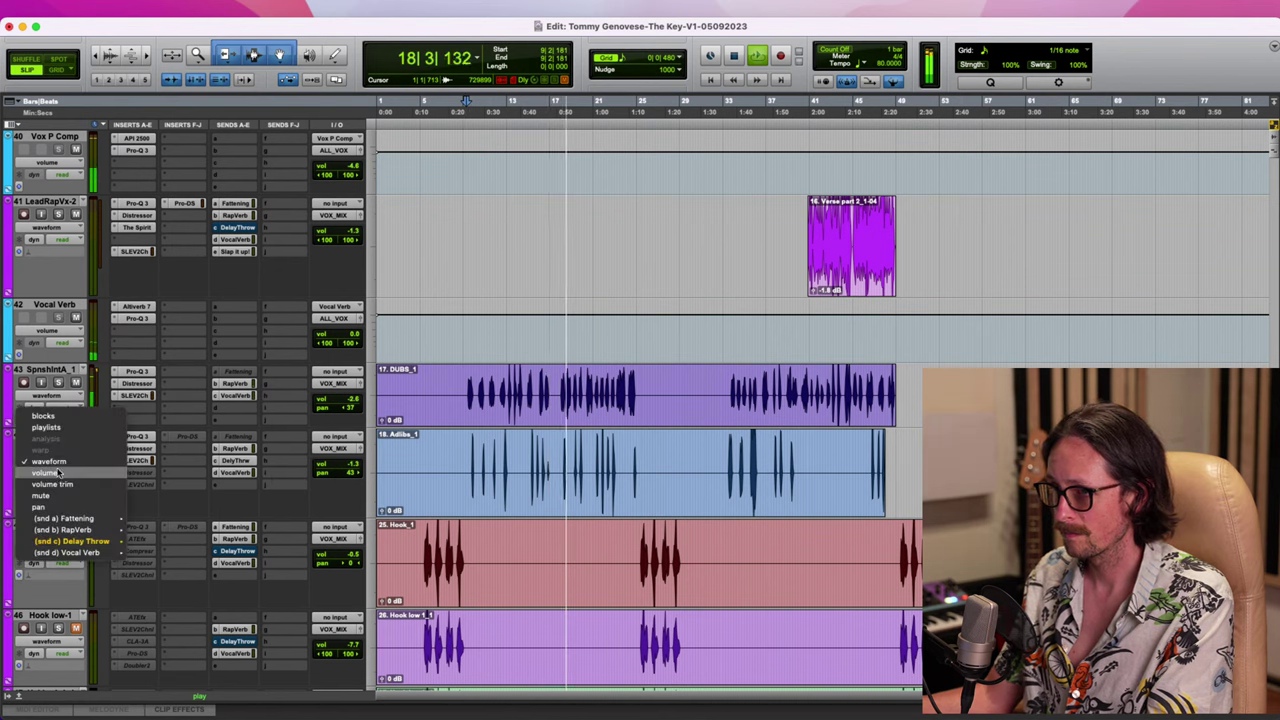
pyautogui.moveTo(78, 542)
pyautogui.click(150, 566)
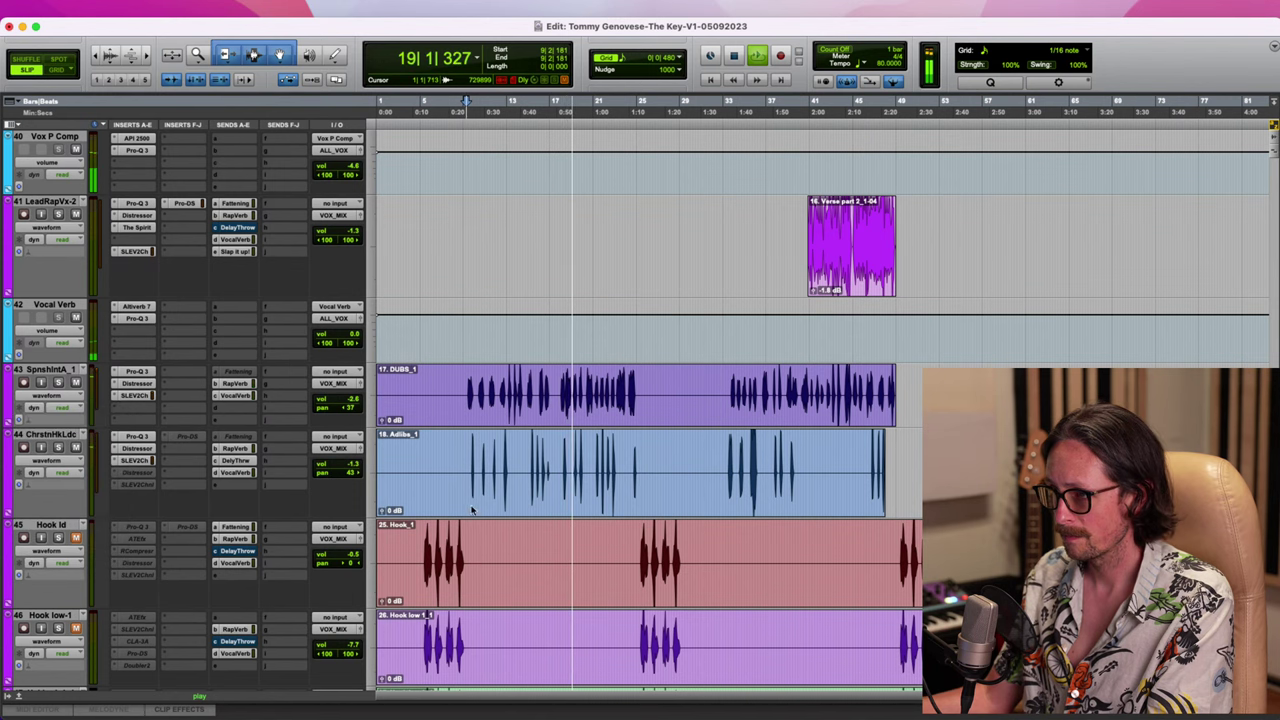
# Unmute the adlib track's Delay Throw send from about bar 8 to the clip's end, open that send's fader and stop playback
pyautogui.click(546, 488)
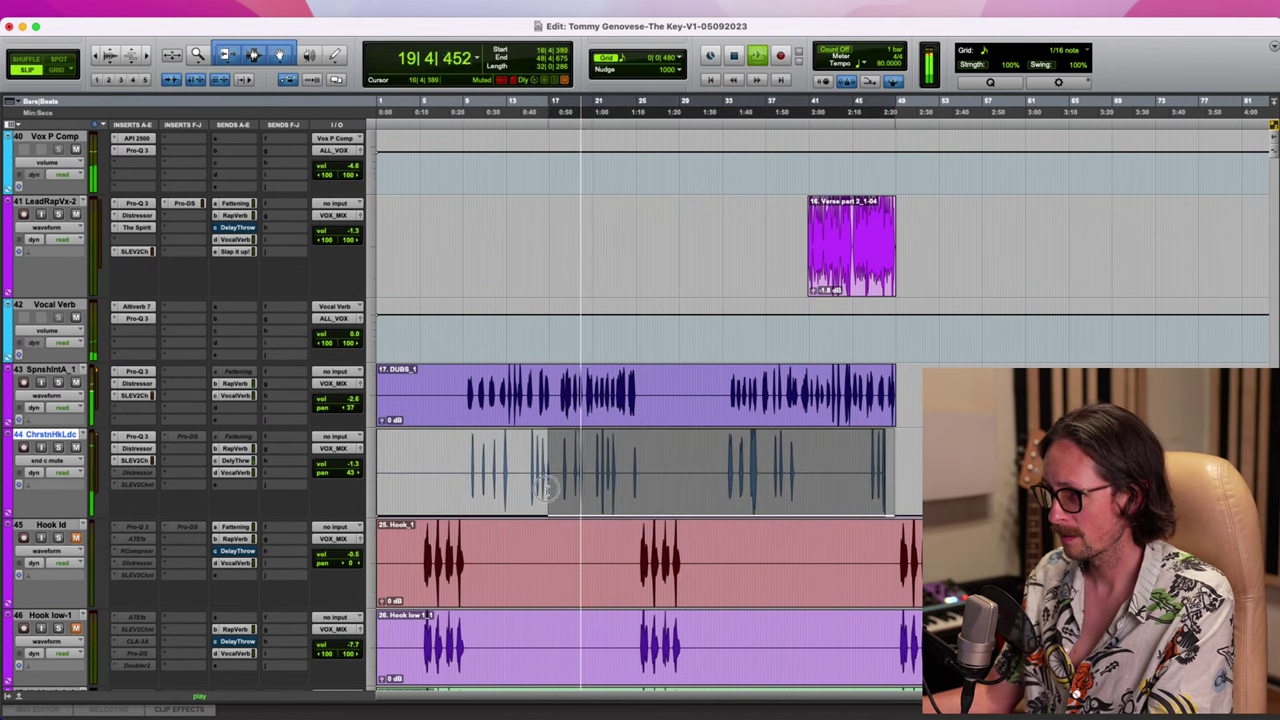
pyautogui.moveTo(546, 488); pyautogui.dragTo(458, 489)
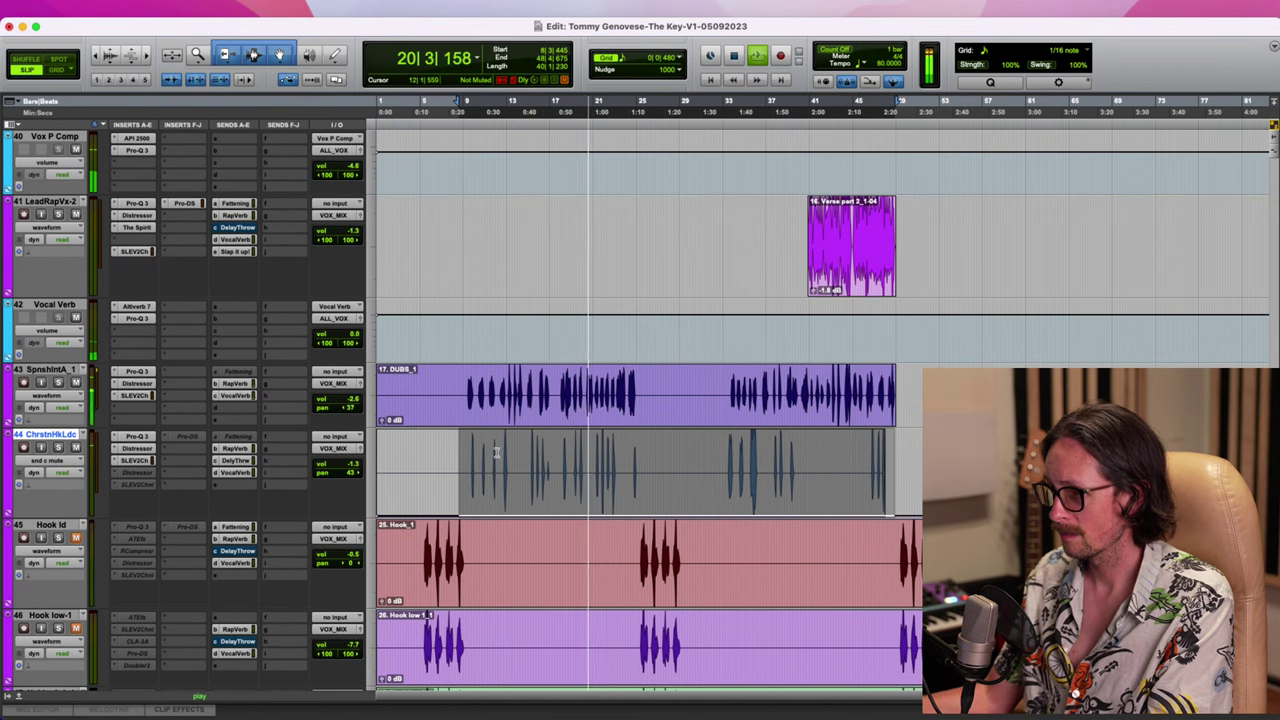
pyautogui.moveTo(503, 441); pyautogui.dragTo(505, 385)
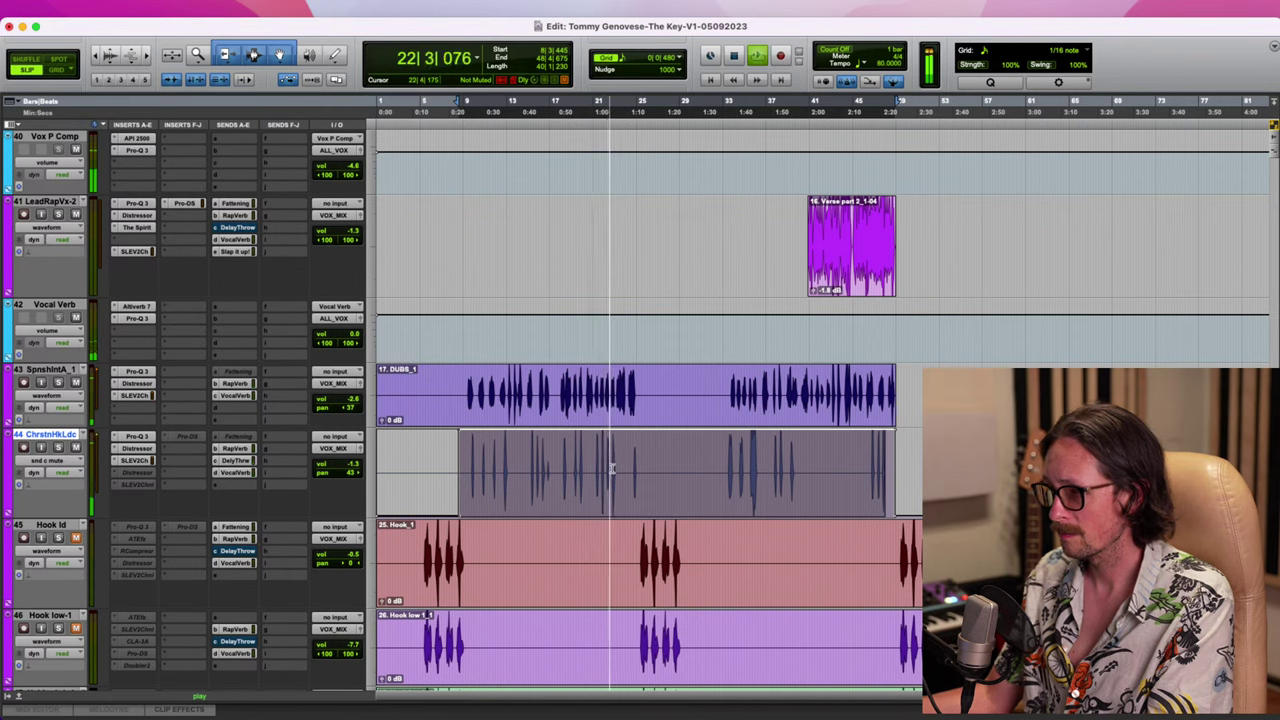
pyautogui.click(237, 460)
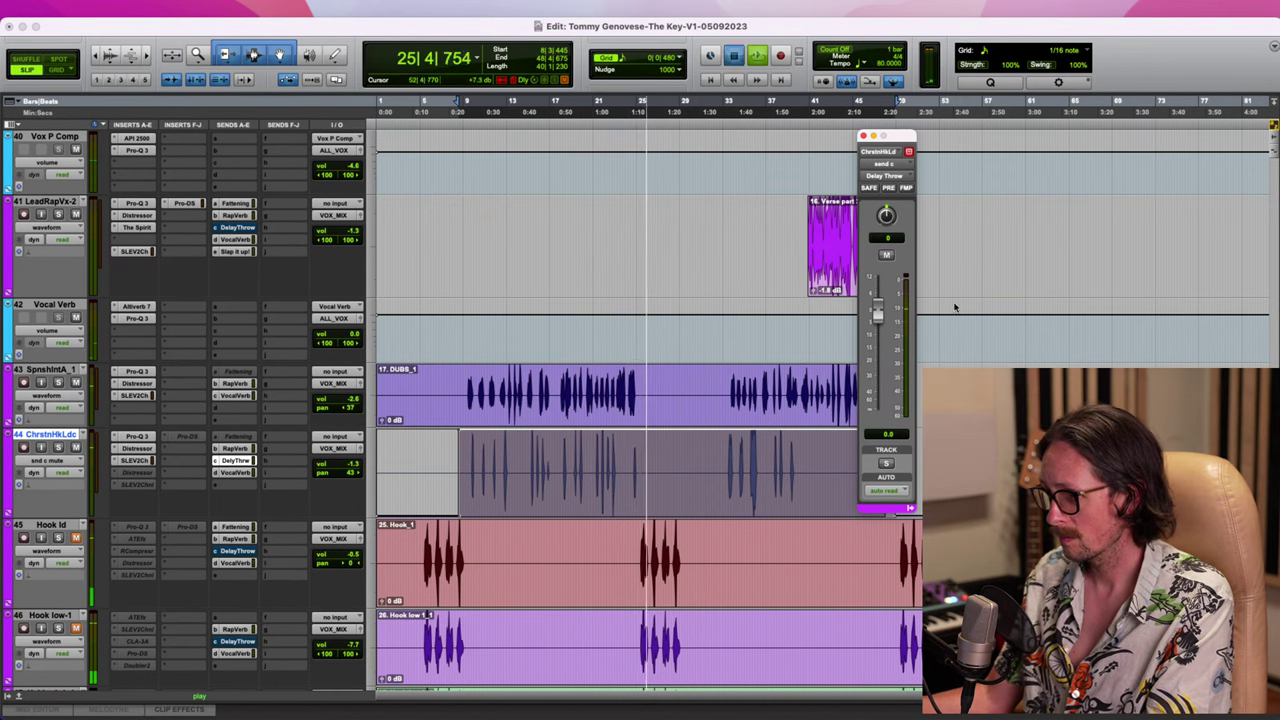
pyautogui.press('space')
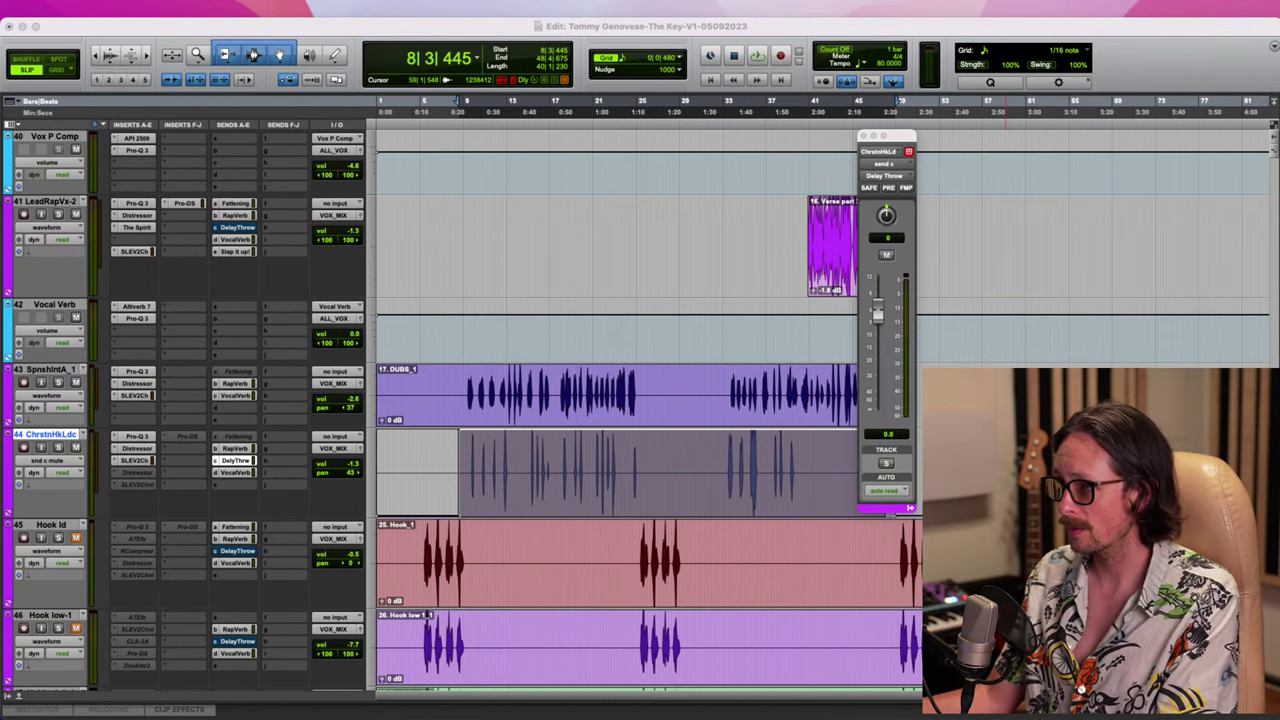
# Zoom in on the first verse adlibs and audition them with the delay throw from about bar 9
pyautogui.click(491, 321)
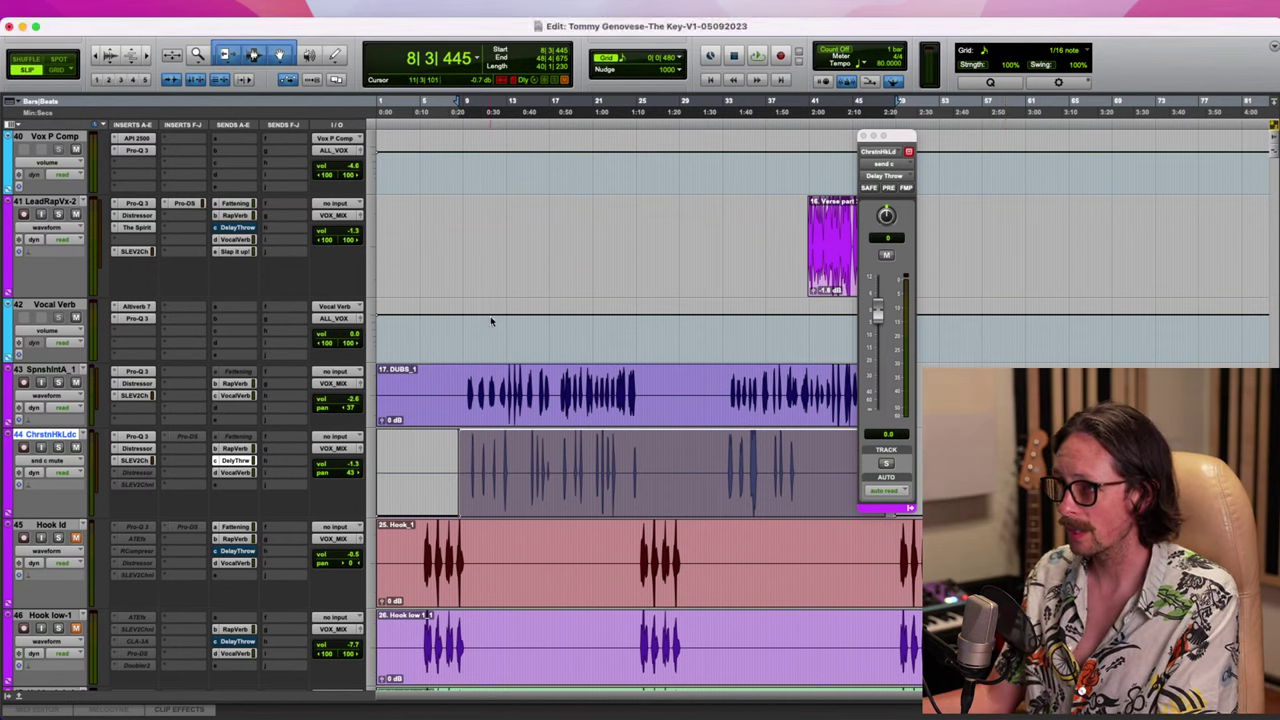
pyautogui.click(600, 457)
pyautogui.hscroll(5, 640, 470)
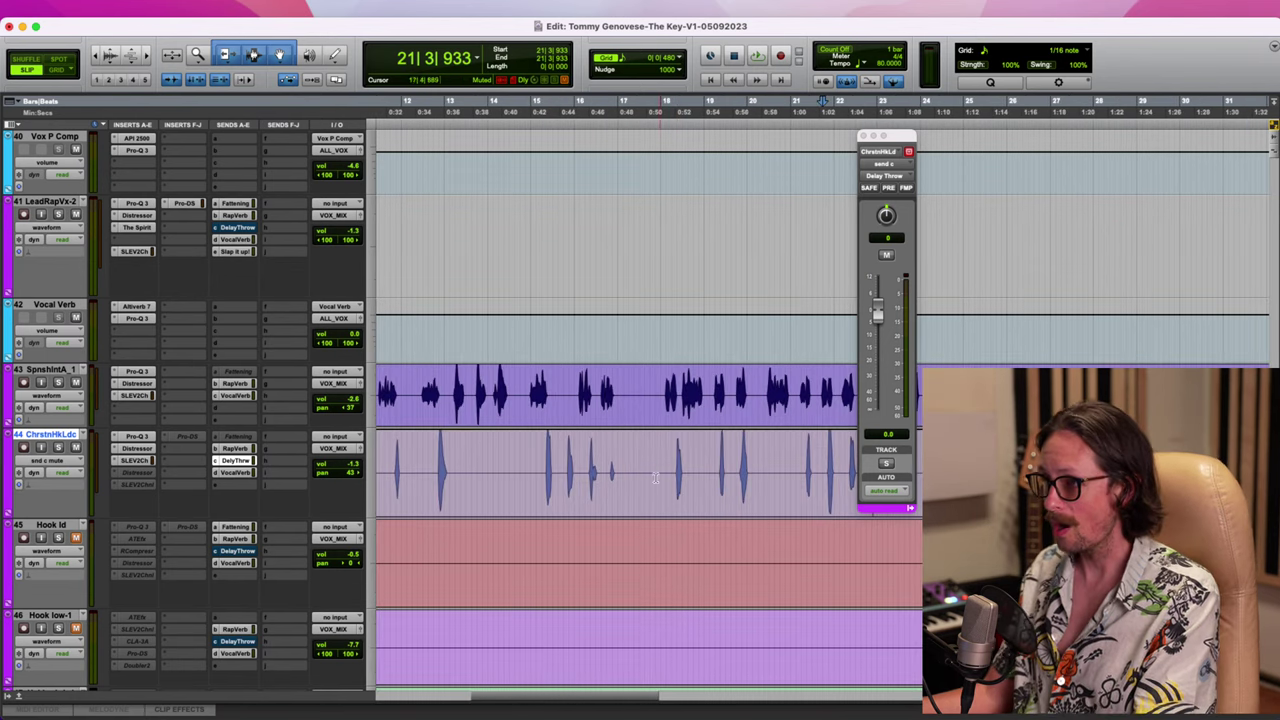
pyautogui.hscroll(-3, 606, 462)
pyautogui.click(489, 457)
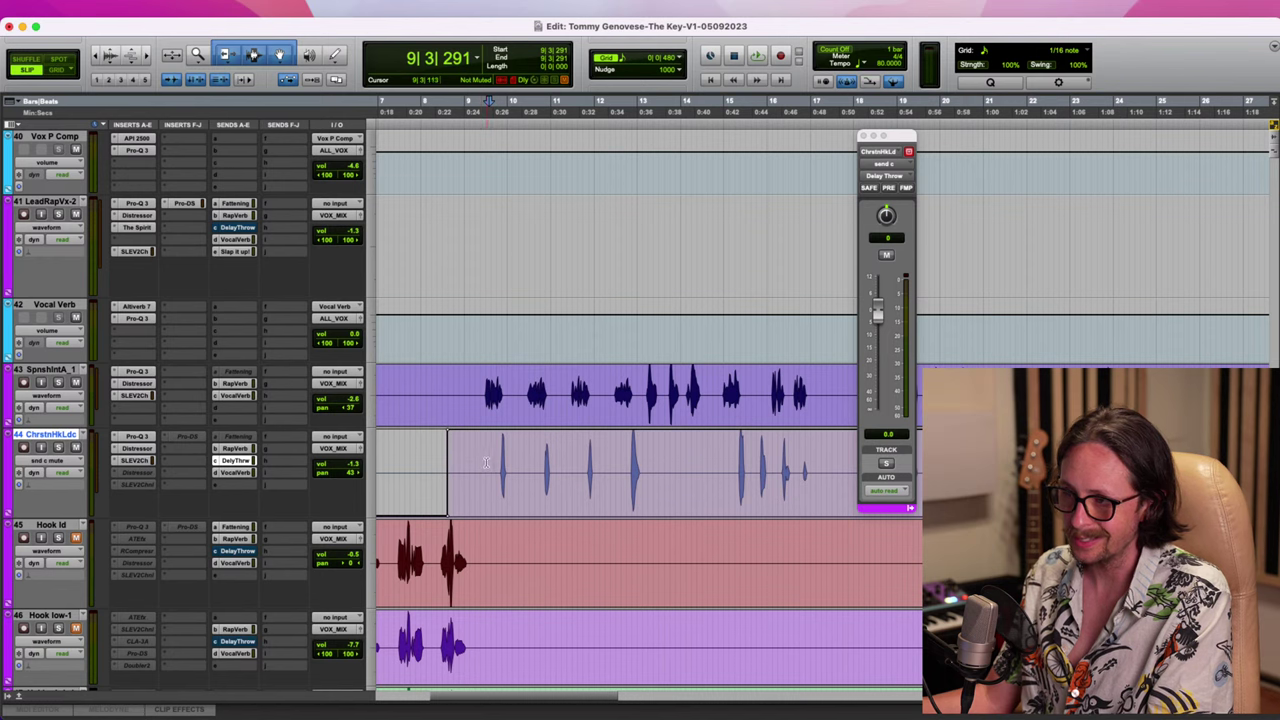
pyautogui.click(485, 462)
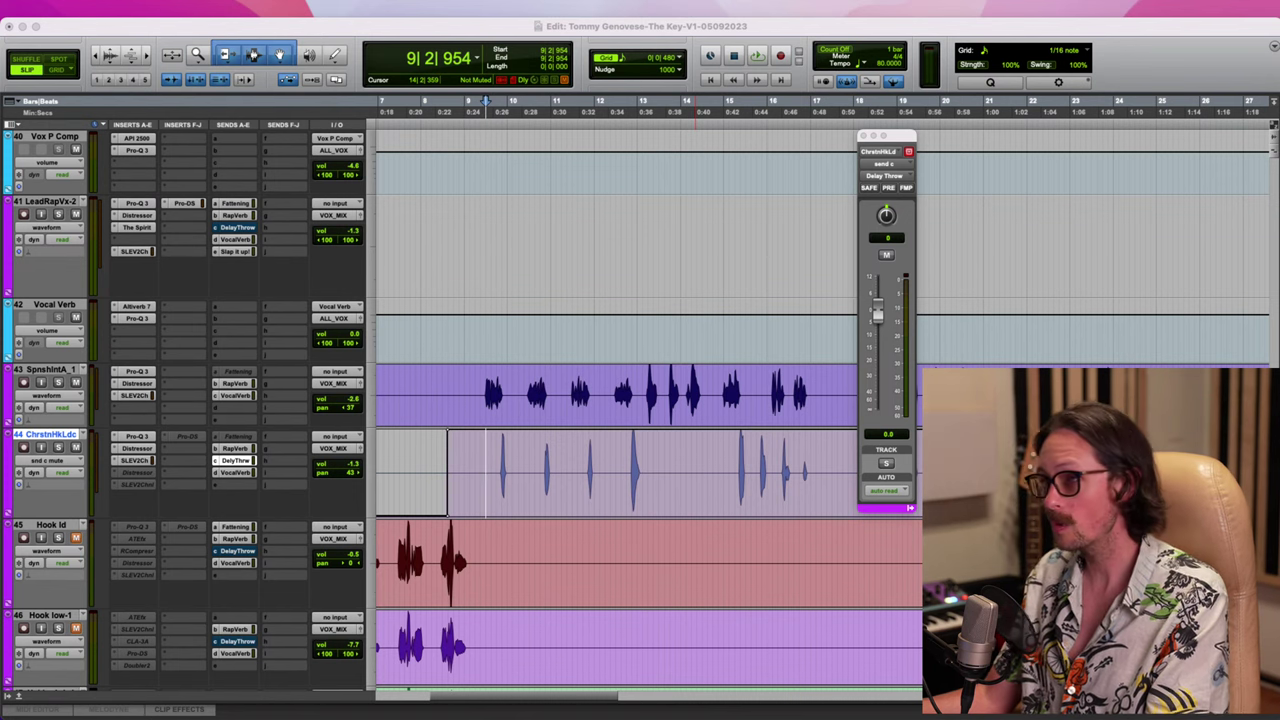
pyautogui.press('space')
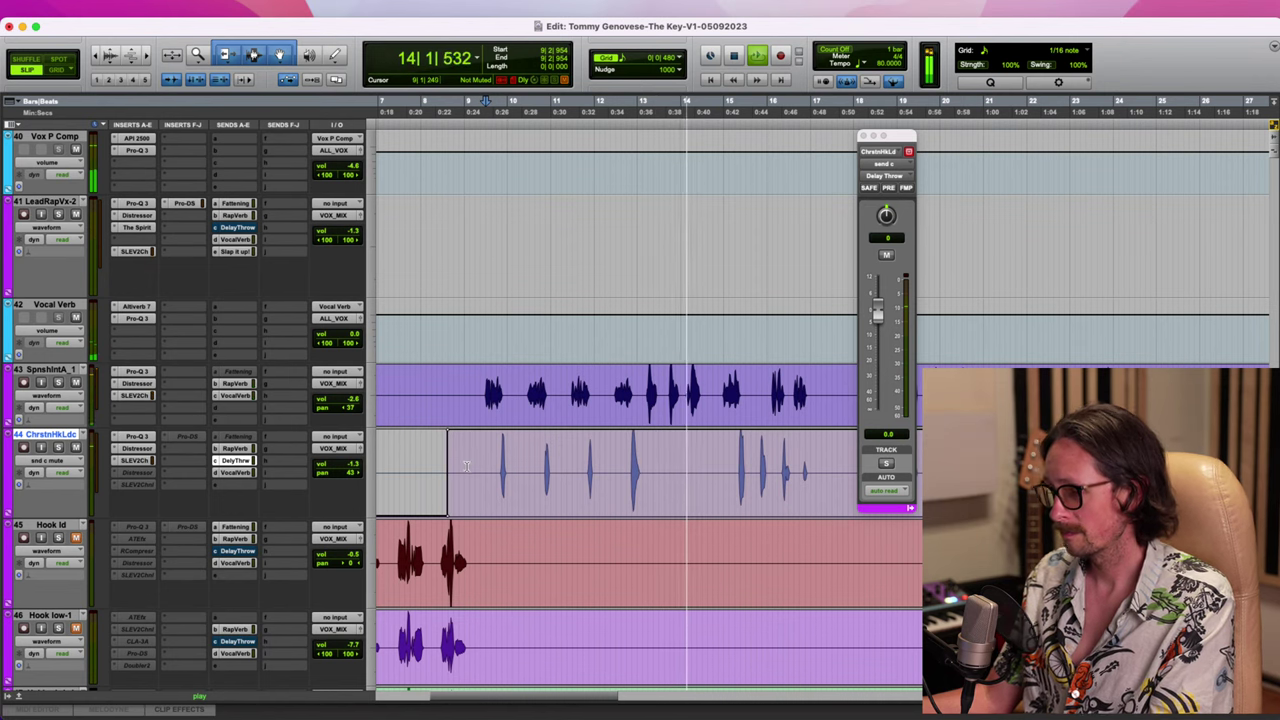
# Mute the adlib Delay Throw send from about bar 9 to 11 and from bar 15 to late bar 16
pyautogui.moveTo(480, 470); pyautogui.dragTo(575, 470)
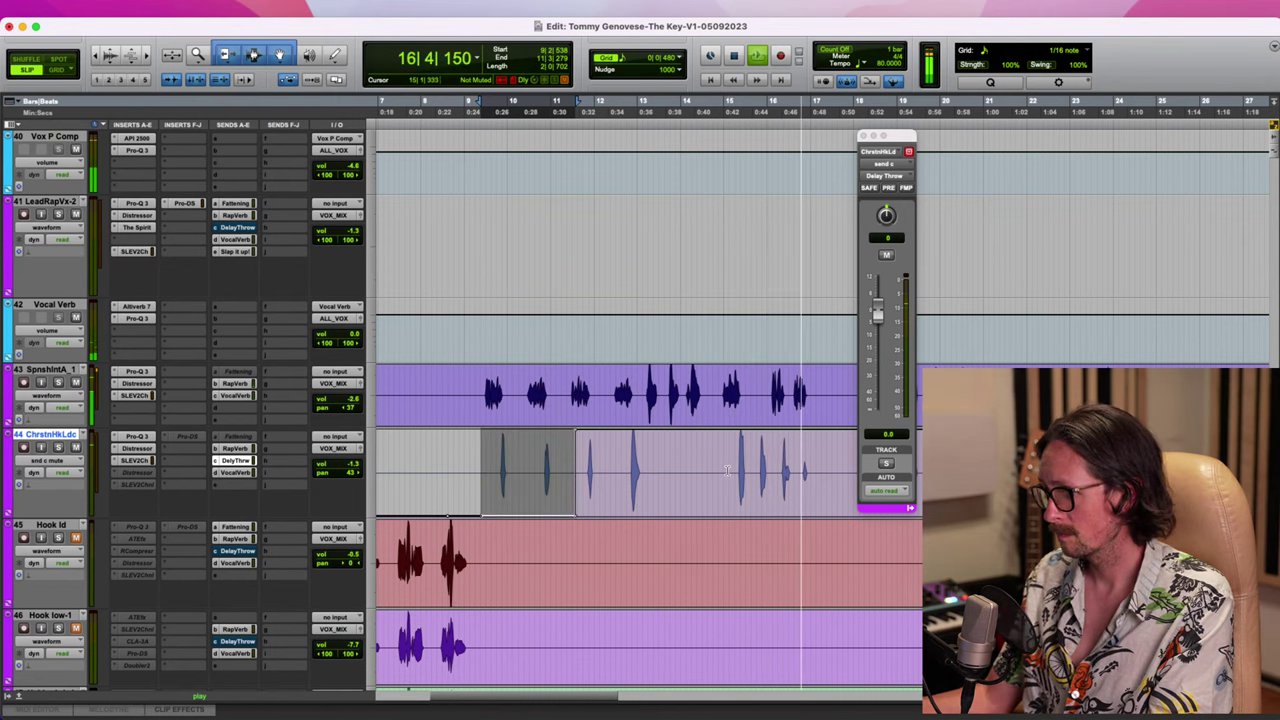
pyautogui.moveTo(727, 470); pyautogui.dragTo(796, 466)
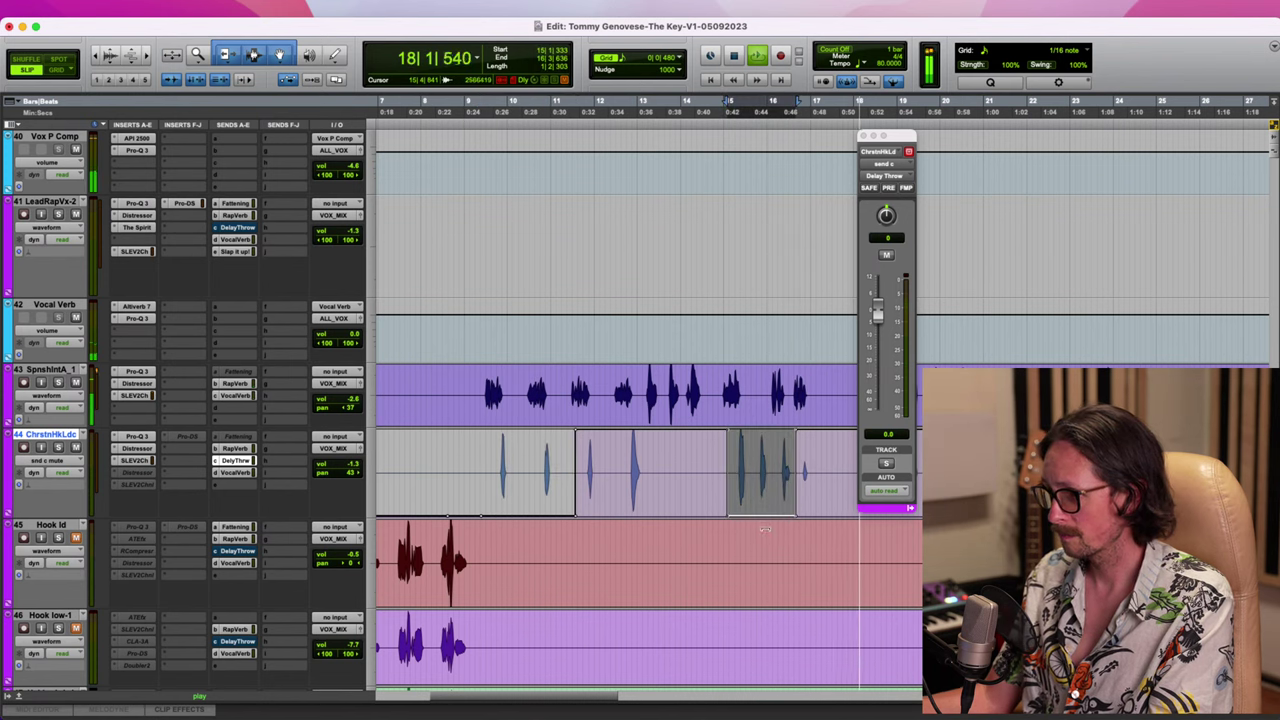
pyautogui.press('space')
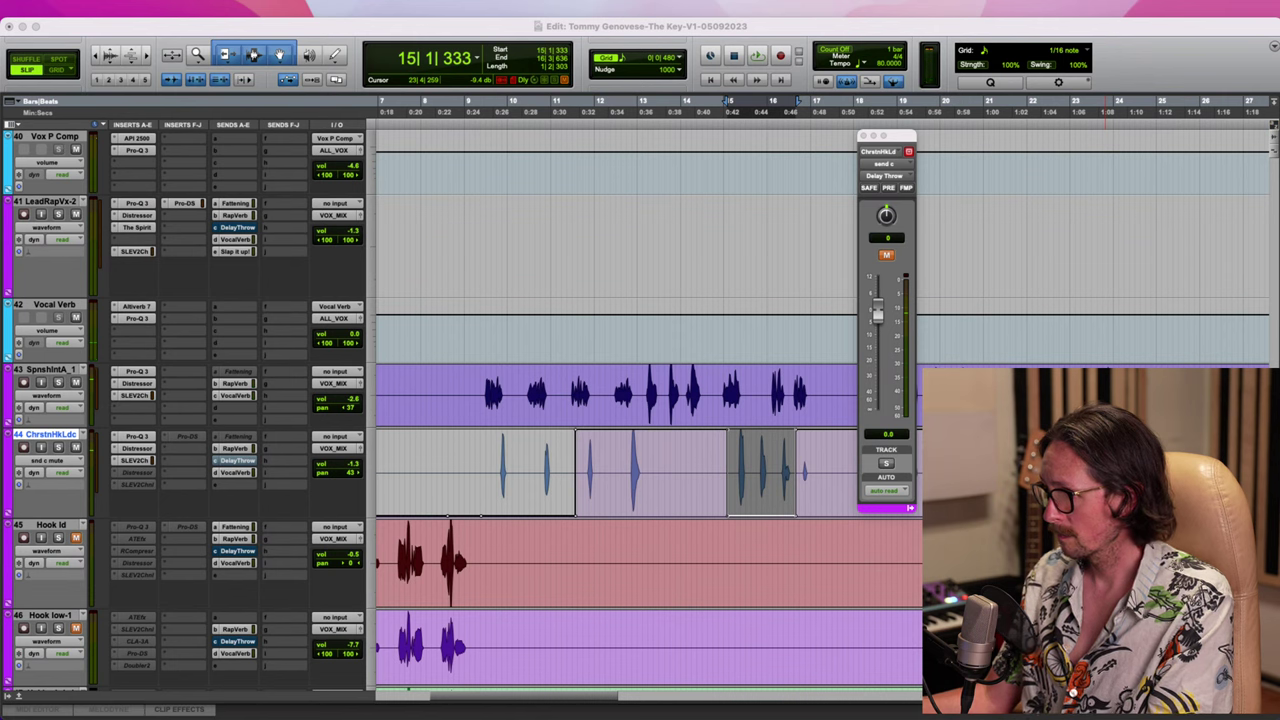
pyautogui.click(801, 476)
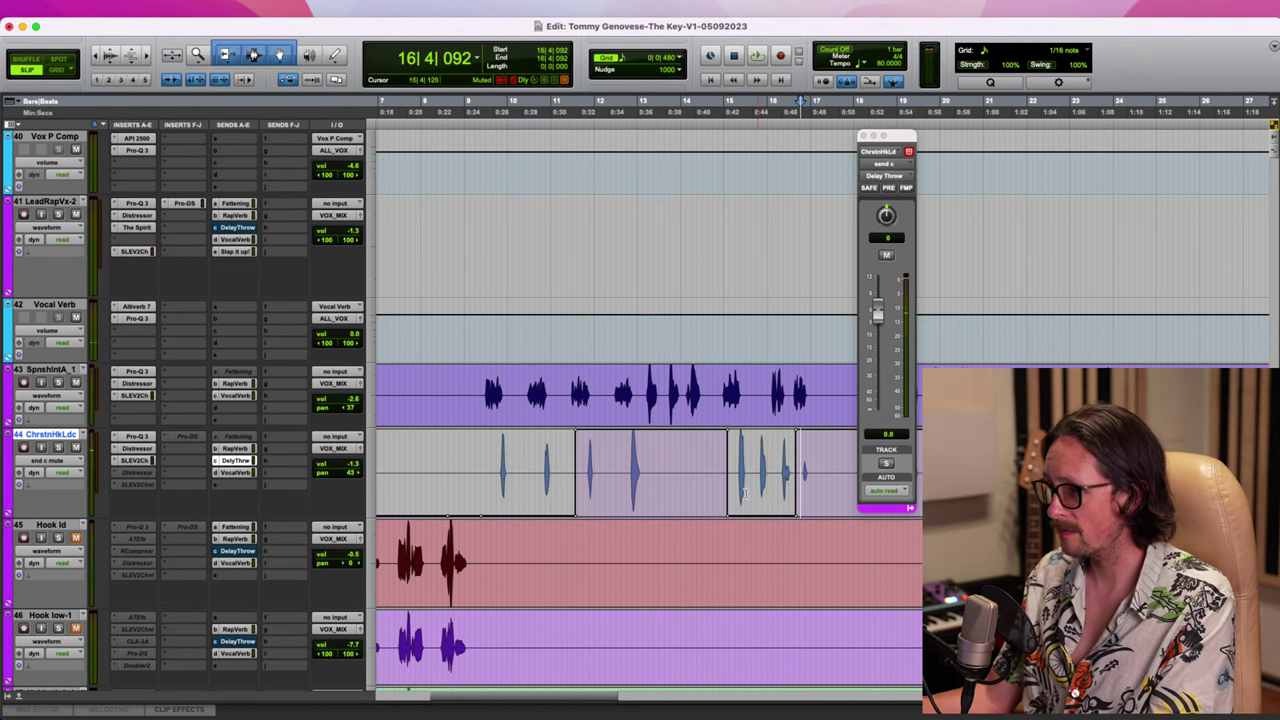
# Switch the adlib track to waveform view and separate the quiet adlib from about bar 16 beat 3 to bar 17 into its own clip
pyautogui.click(38, 462)
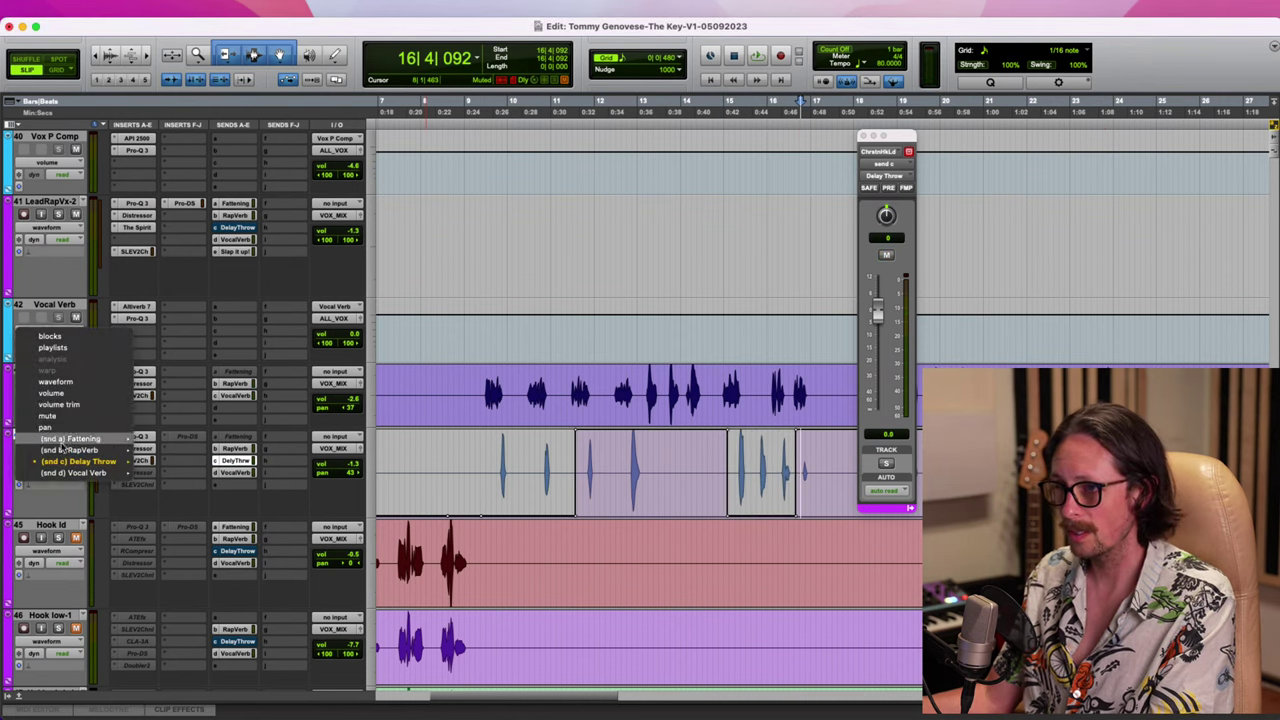
pyautogui.click(72, 382)
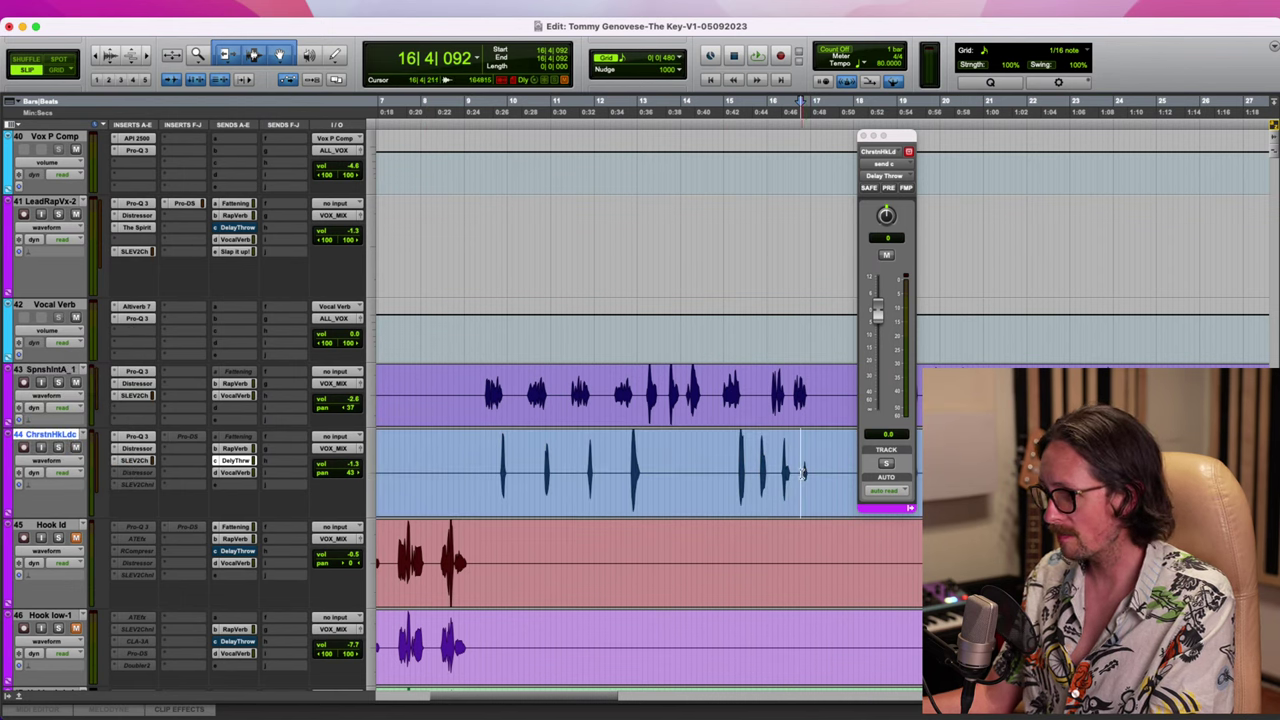
pyautogui.moveTo(815, 473); pyautogui.dragTo(798, 480)
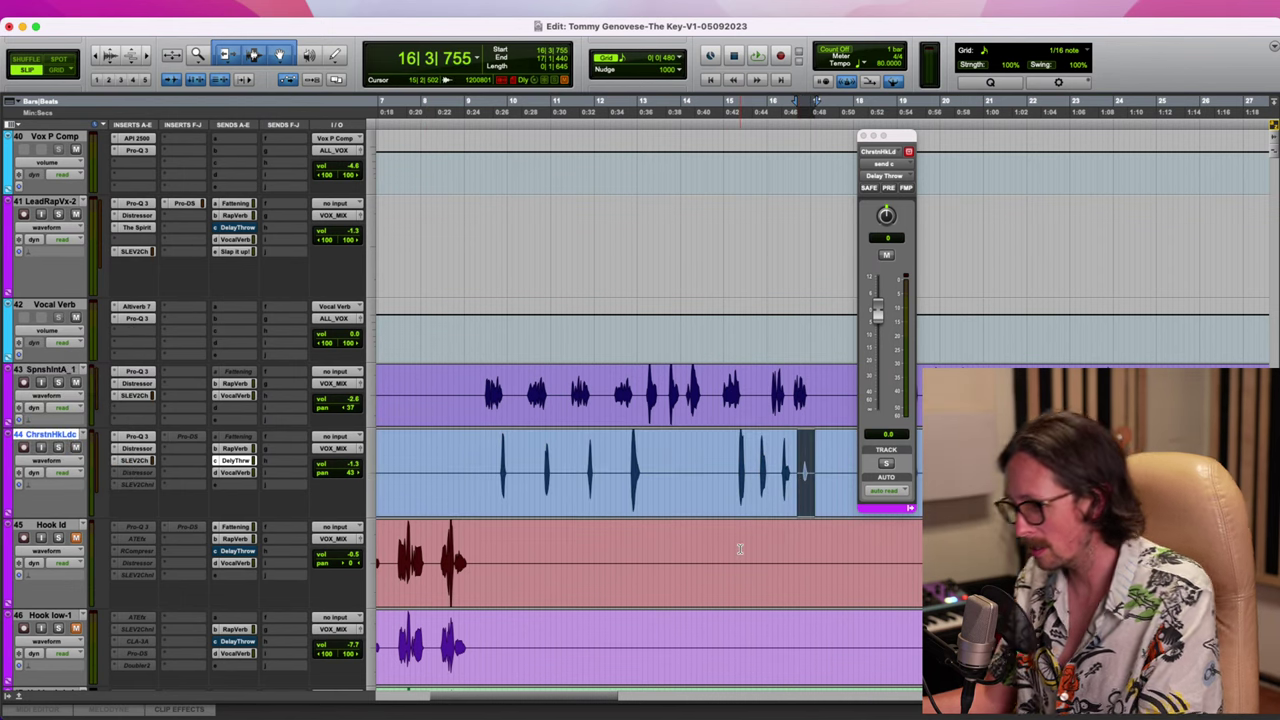
pyautogui.press('b')
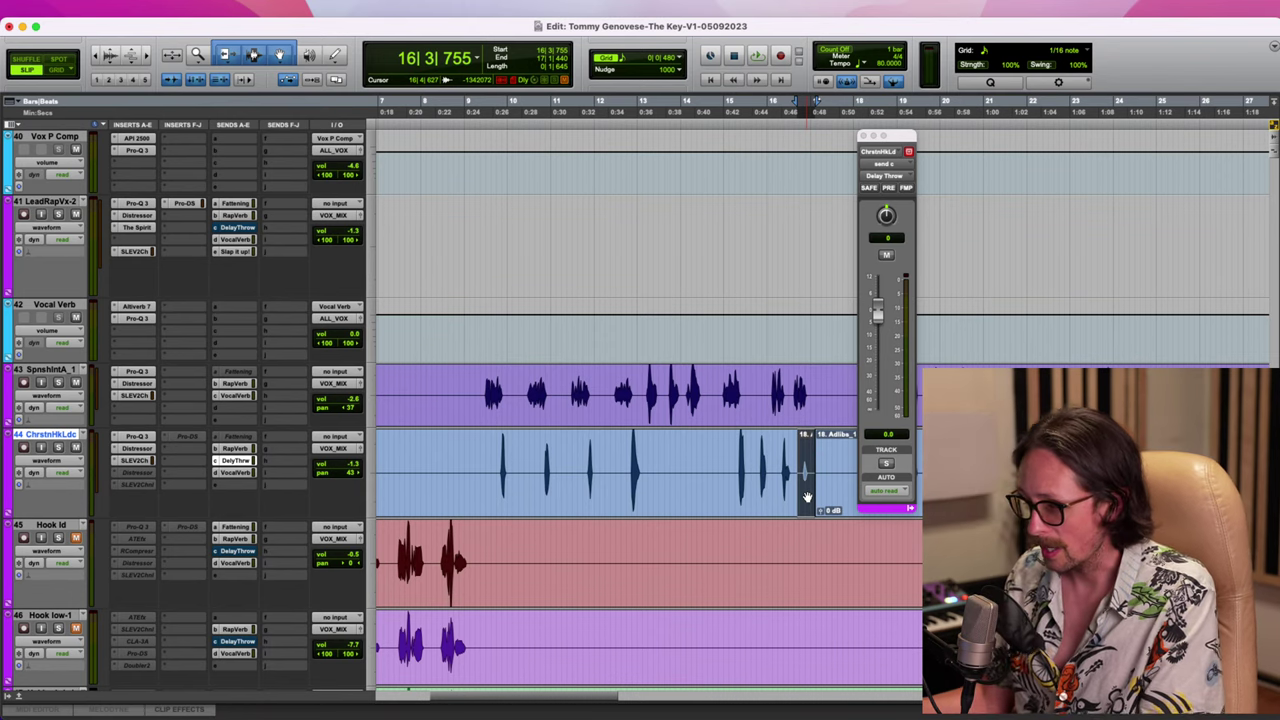
# Raise the separated adlib's clip gain to +7.8 dB and close the Delay Throw send window
pyautogui.press('t')
pyautogui.press('t')
pyautogui.press('t')
pyautogui.moveTo(828, 511); pyautogui.dragTo(828, 510)
pyautogui.click(863, 137)
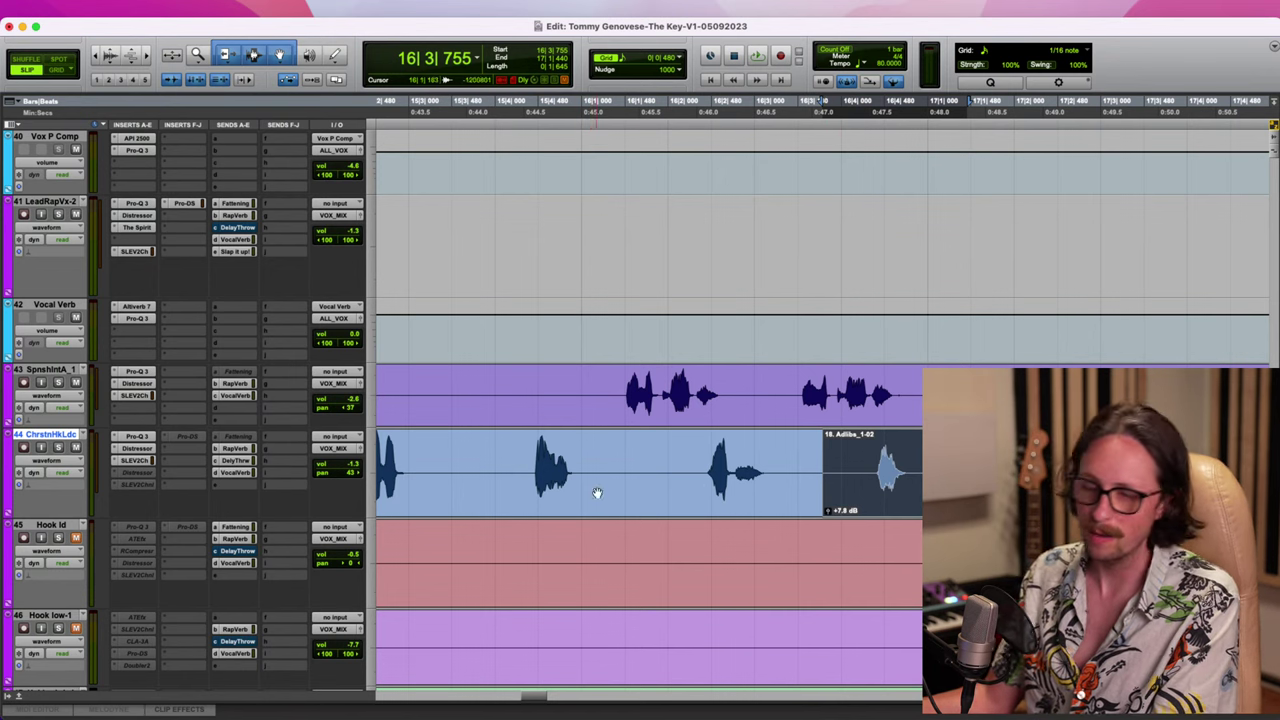
# Show the adlib track's Delay Throw send mute automation around bars 12 to 21
pyautogui.click(47, 461)
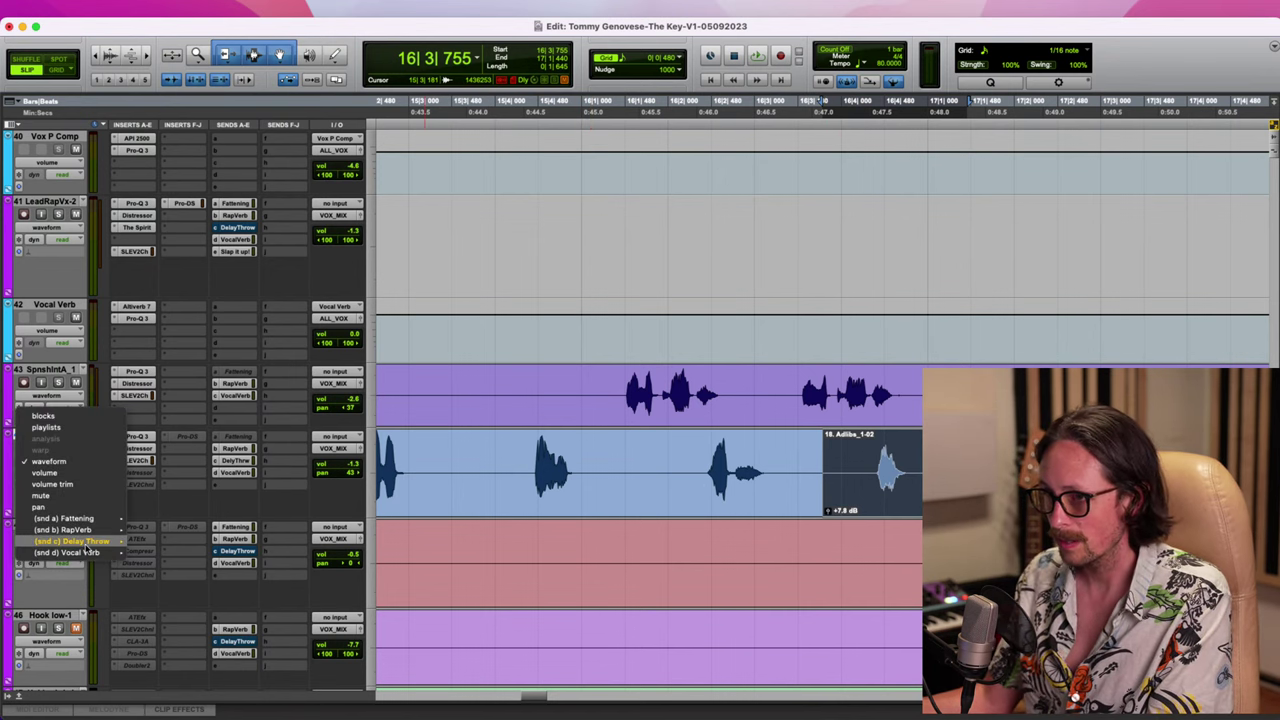
pyautogui.moveTo(100, 541)
pyautogui.click(148, 568)
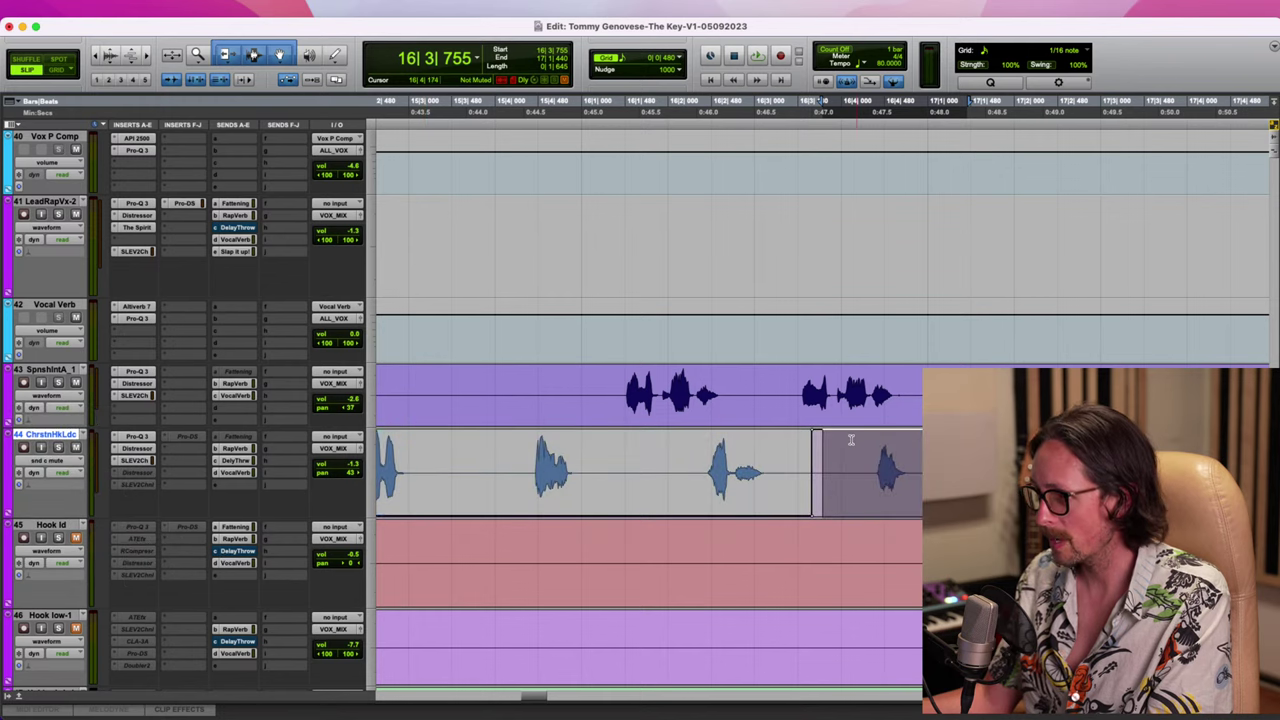
pyautogui.press('r')
pyautogui.press('r')
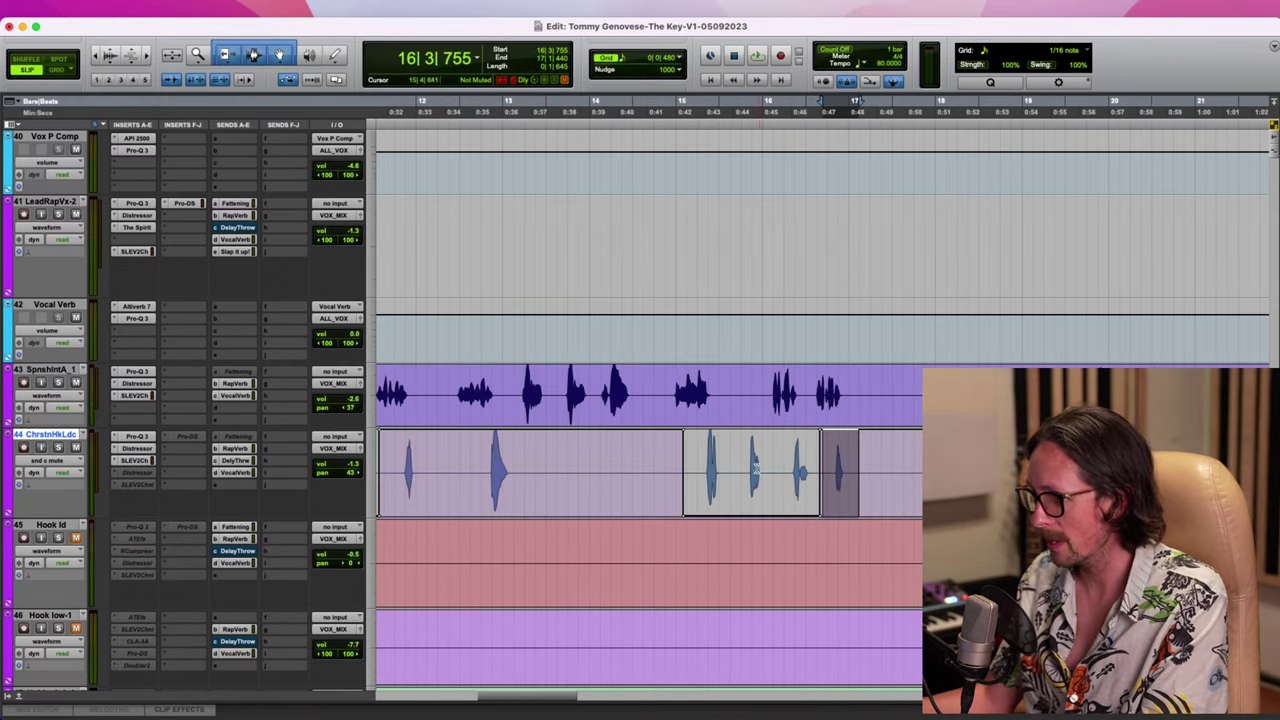
# Audition the adlibs with the delay throw from about bar 15 beat 4 onward
pyautogui.click(751, 467)
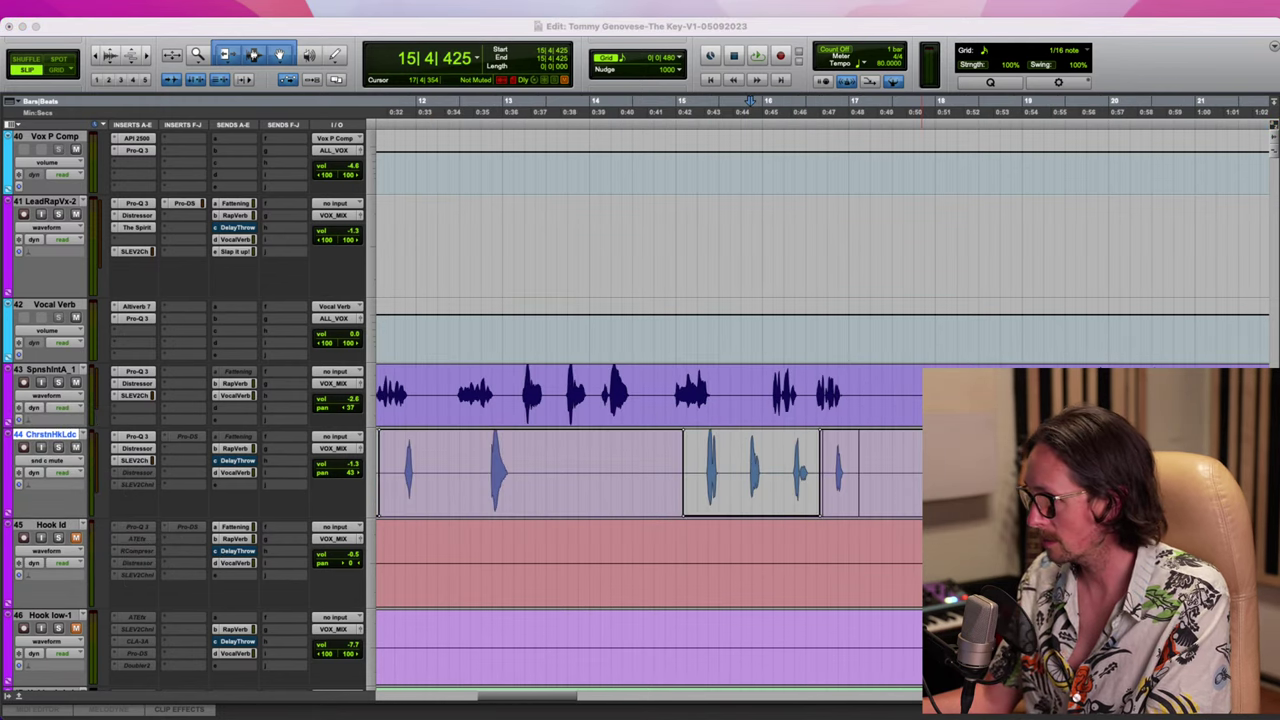
pyautogui.click(922, 362)
pyautogui.press('space')
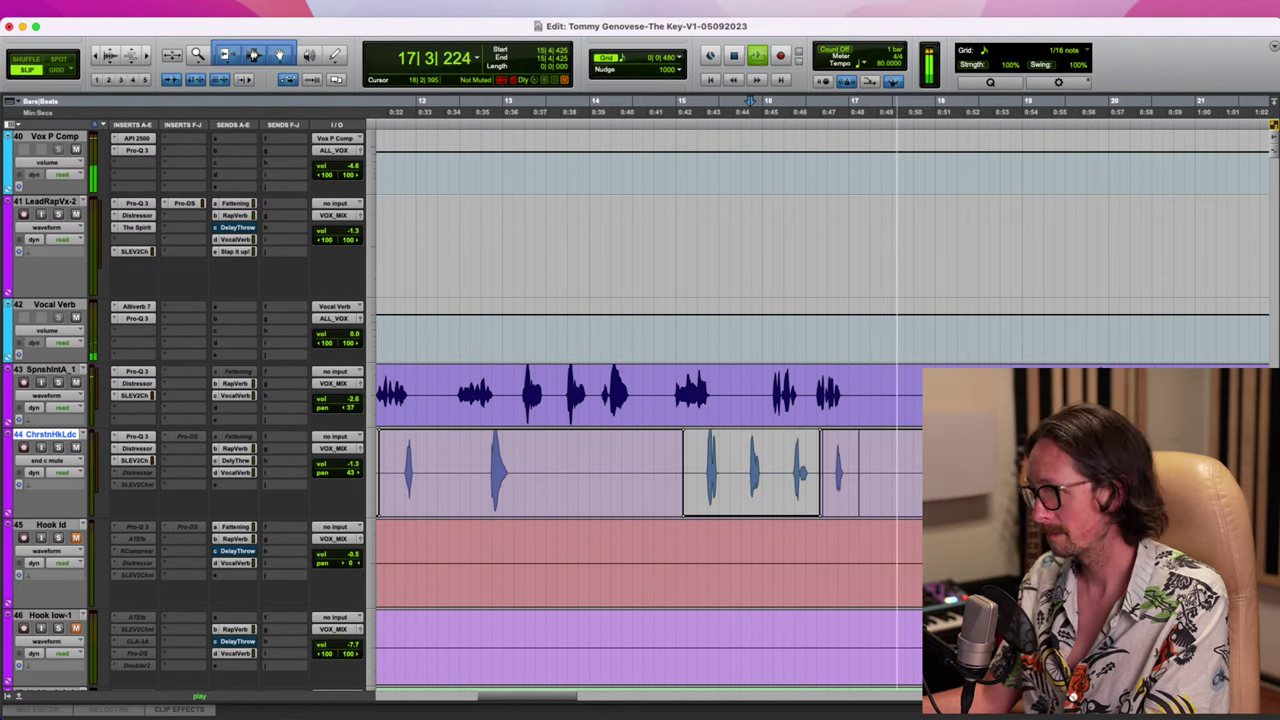
pyautogui.press('r')
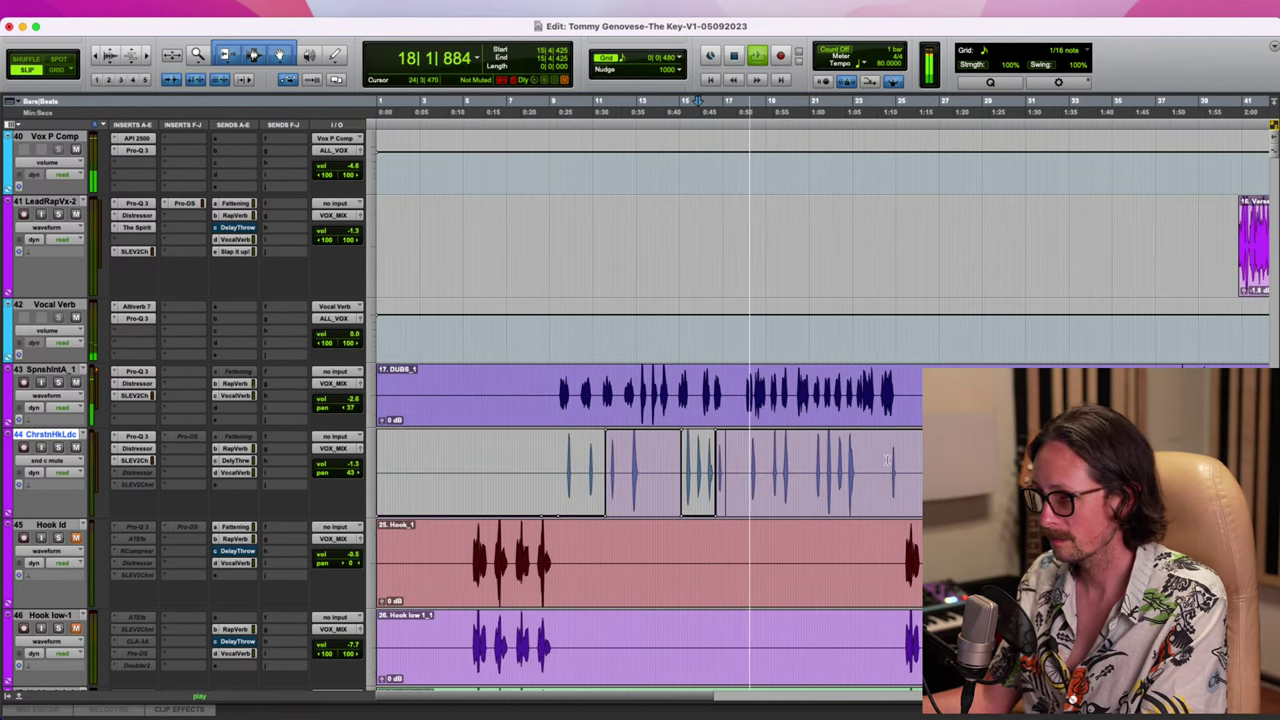
pyautogui.press('r')
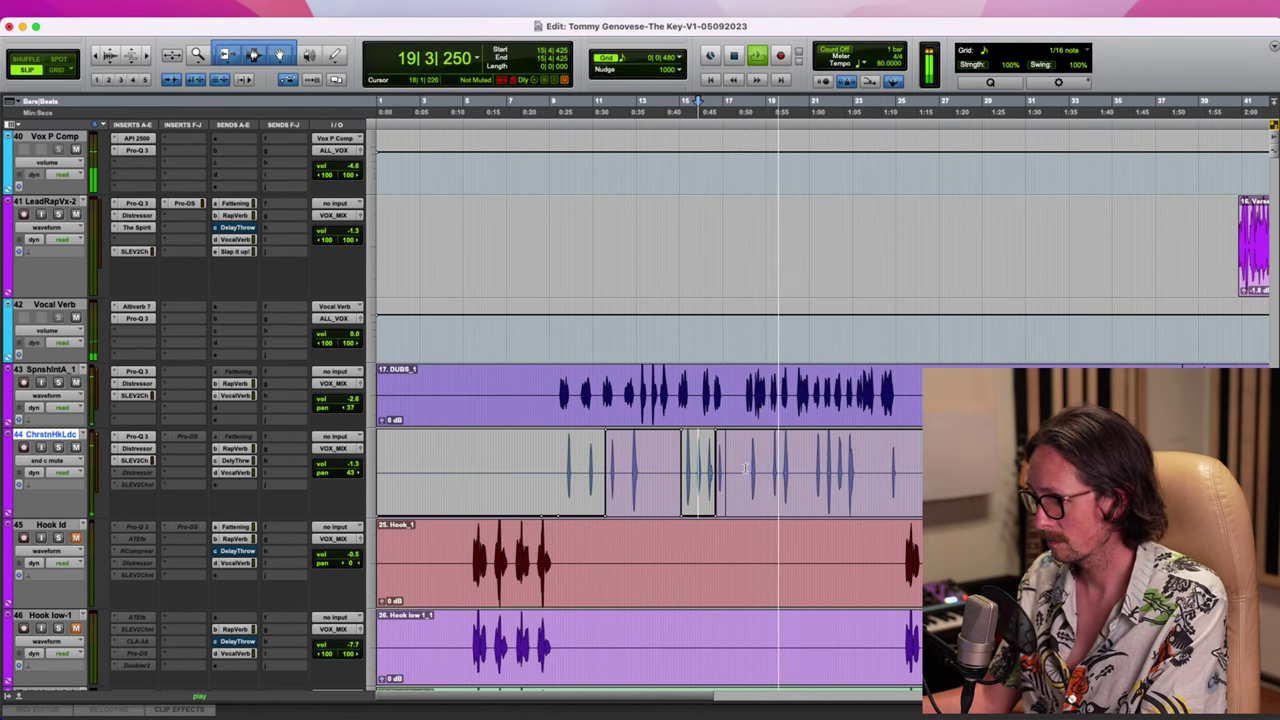
# Mute the adlib Delay Throw send from about bar 18 to late bar 20 and on to late bar 22, and stop playback
pyautogui.moveTo(745, 468); pyautogui.dragTo(800, 468)
pyautogui.press('b')
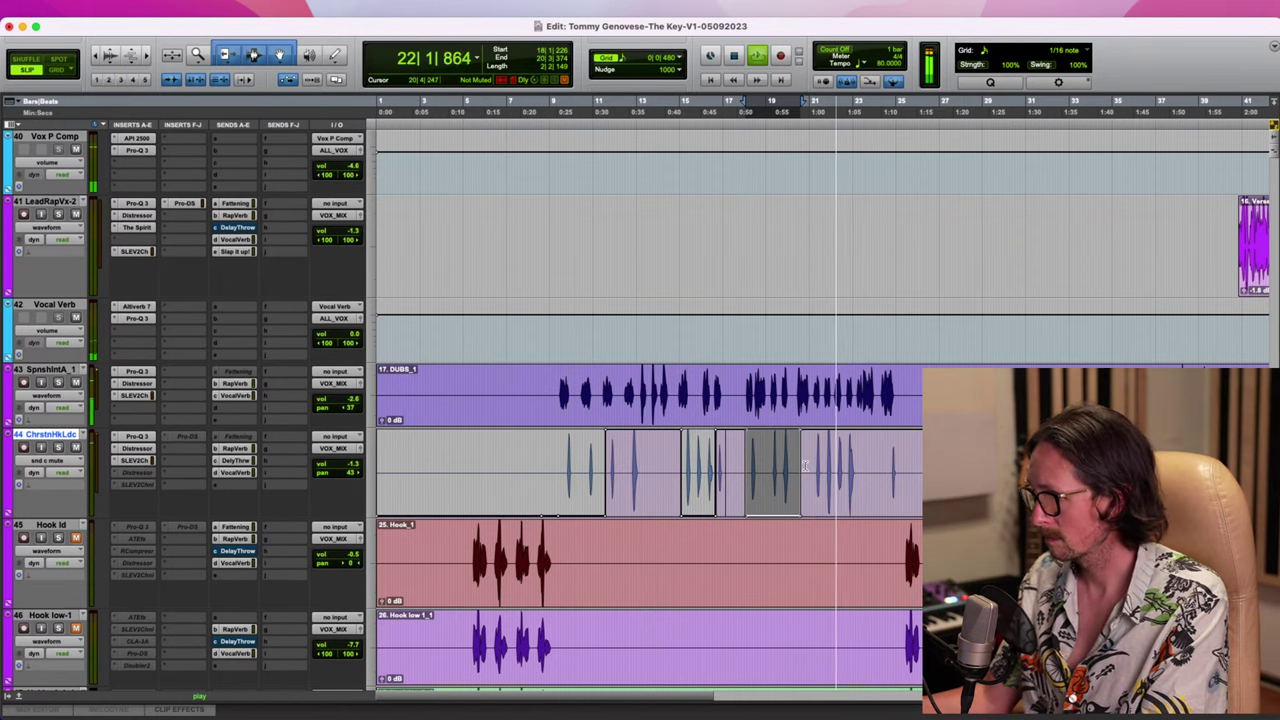
pyautogui.press('super+bracketright')
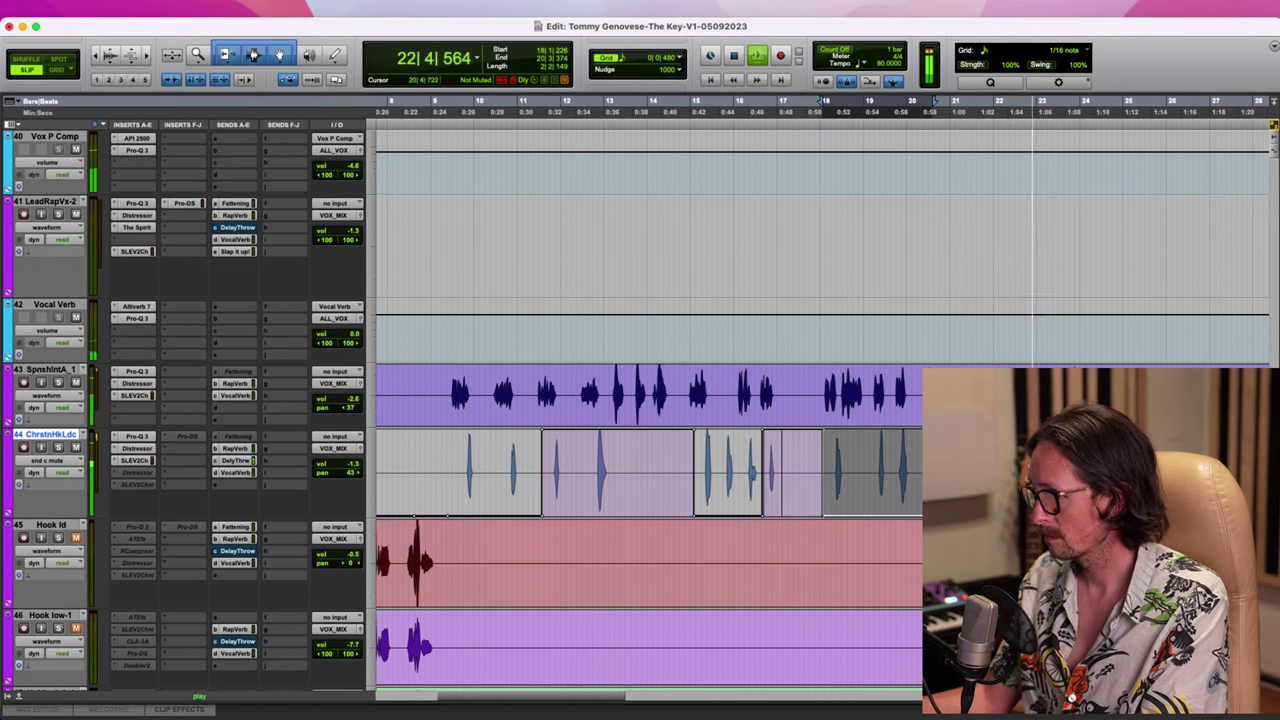
pyautogui.moveTo(1023, 472); pyautogui.dragTo(926, 472)
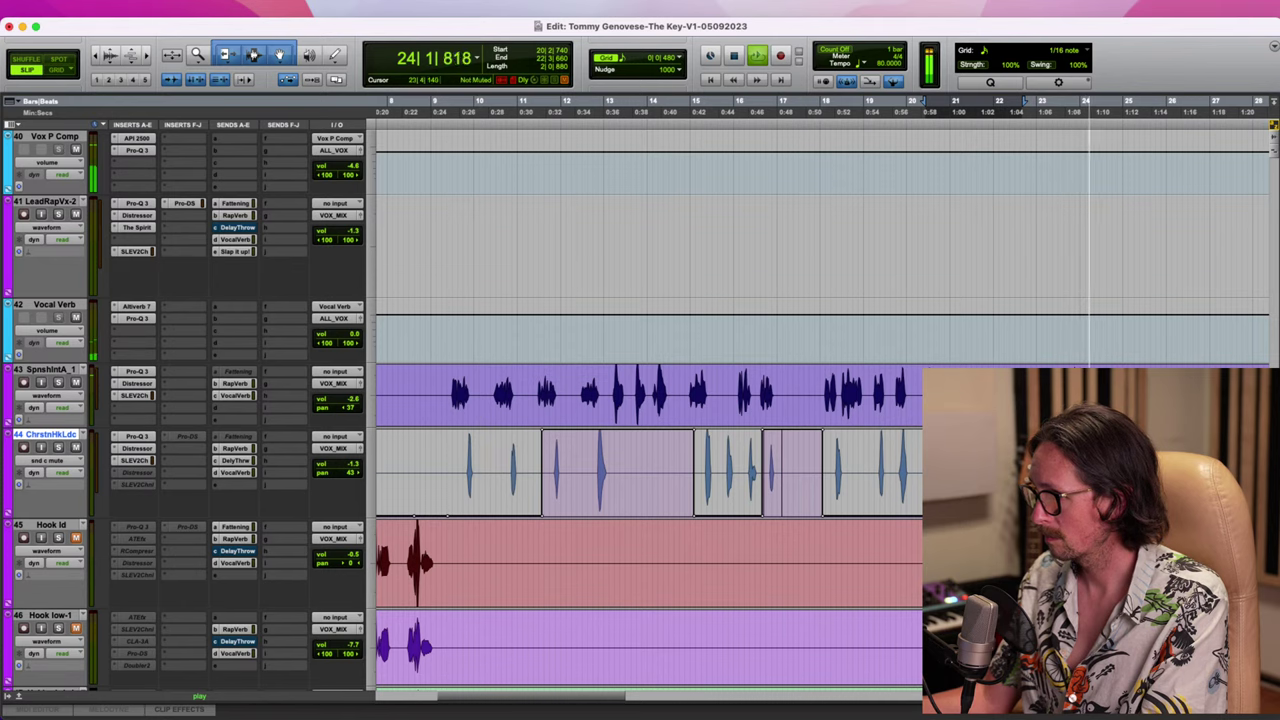
pyautogui.press('super+bracketleft')
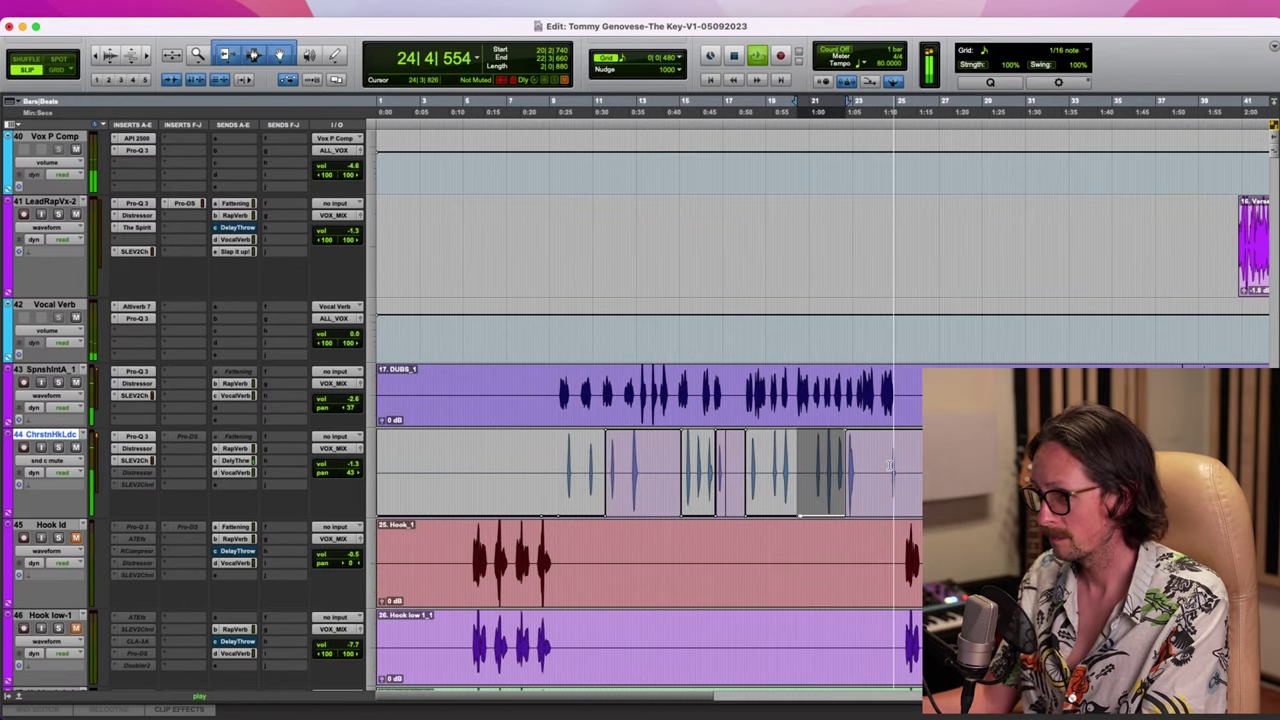
pyautogui.press('space')
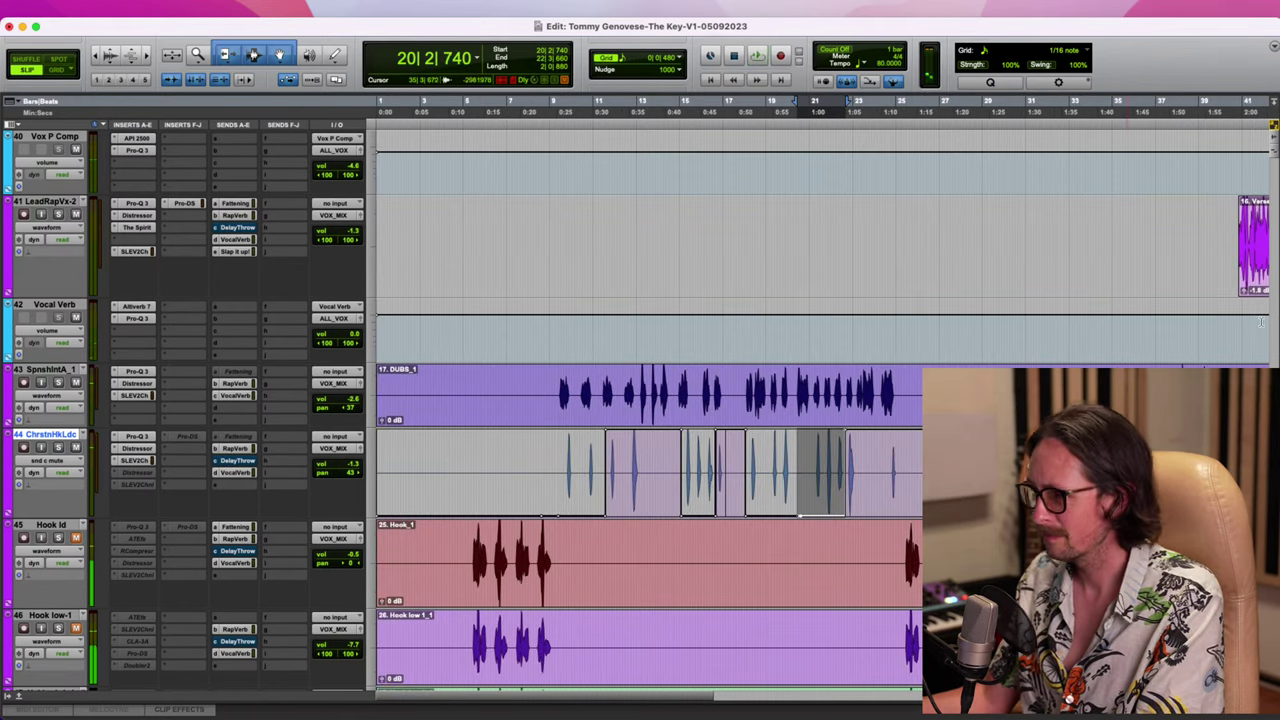
pyautogui.click(1279, 322)
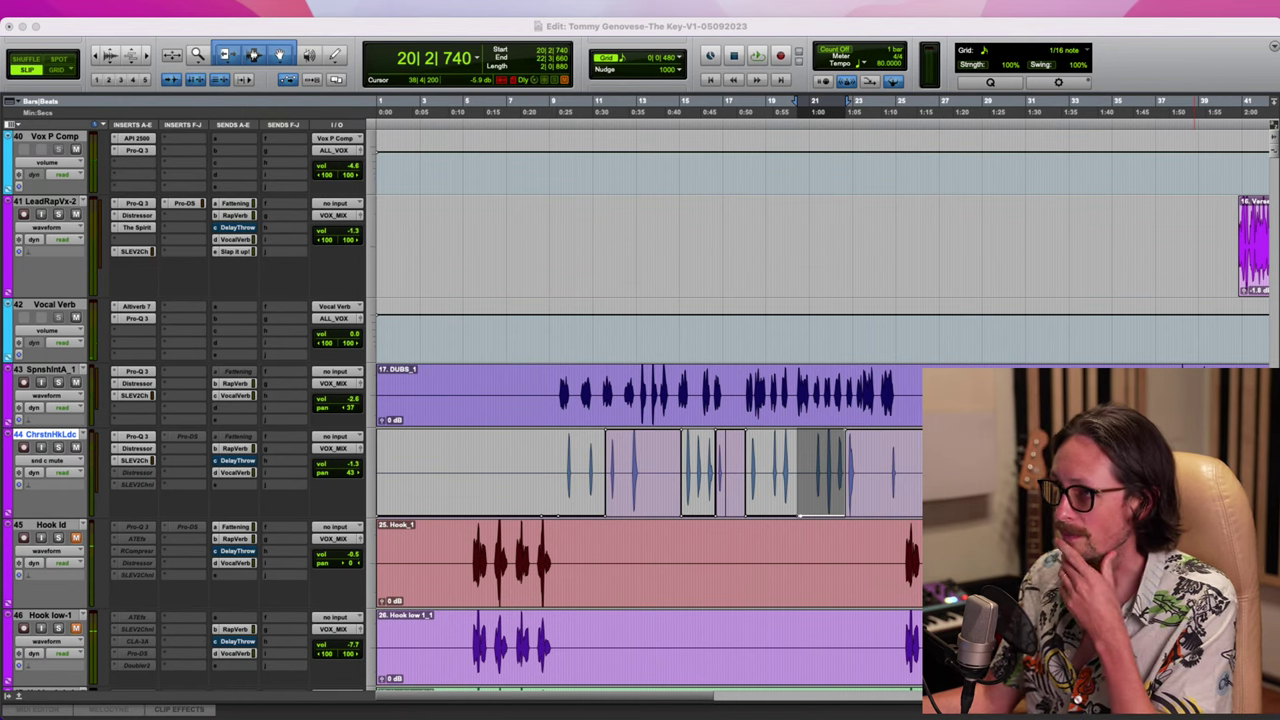
pyautogui.click(744, 258)
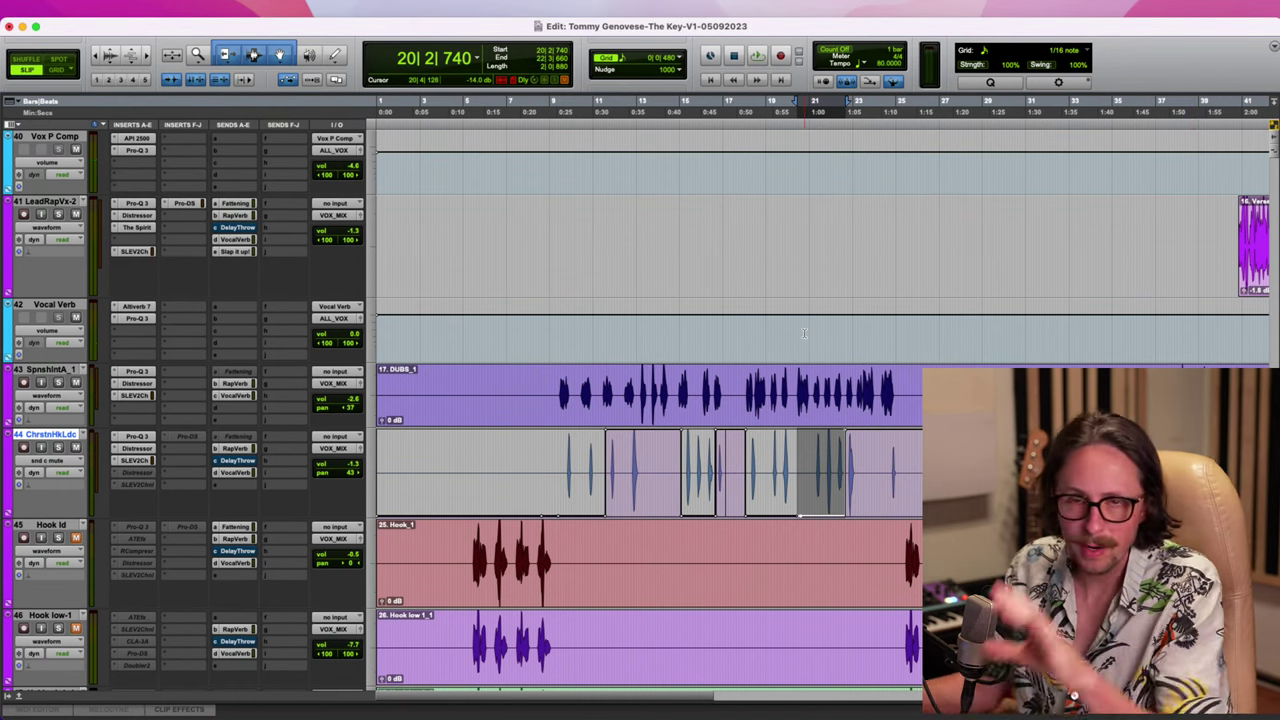
pyautogui.hscroll(6, 773, 455)
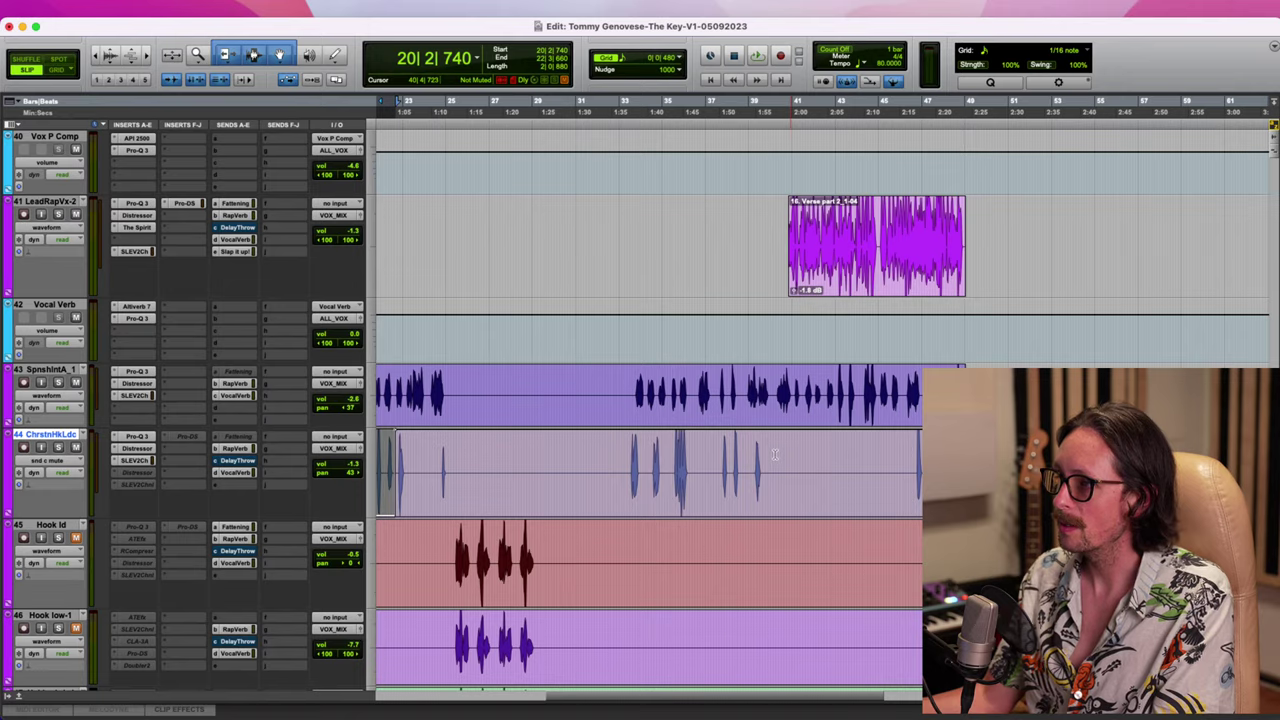
pyautogui.hscroll(-6, 773, 453)
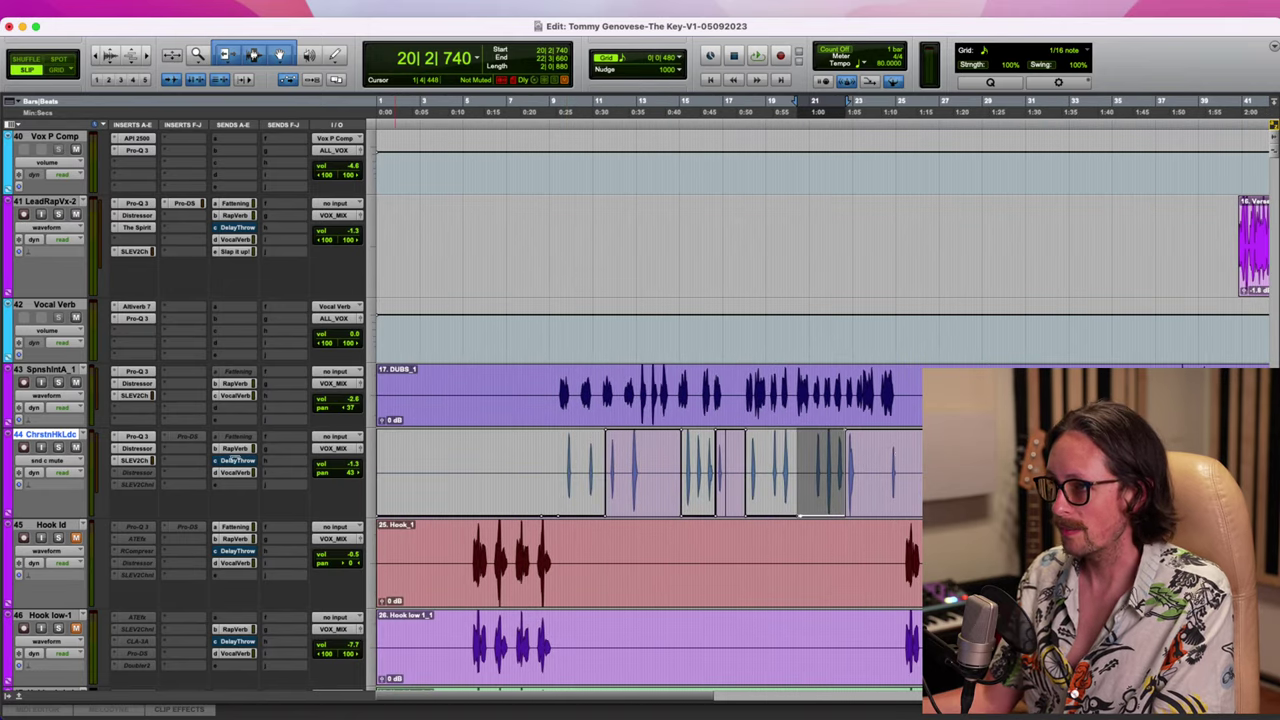
pyautogui.click(67, 466)
pyautogui.moveTo(78, 447)
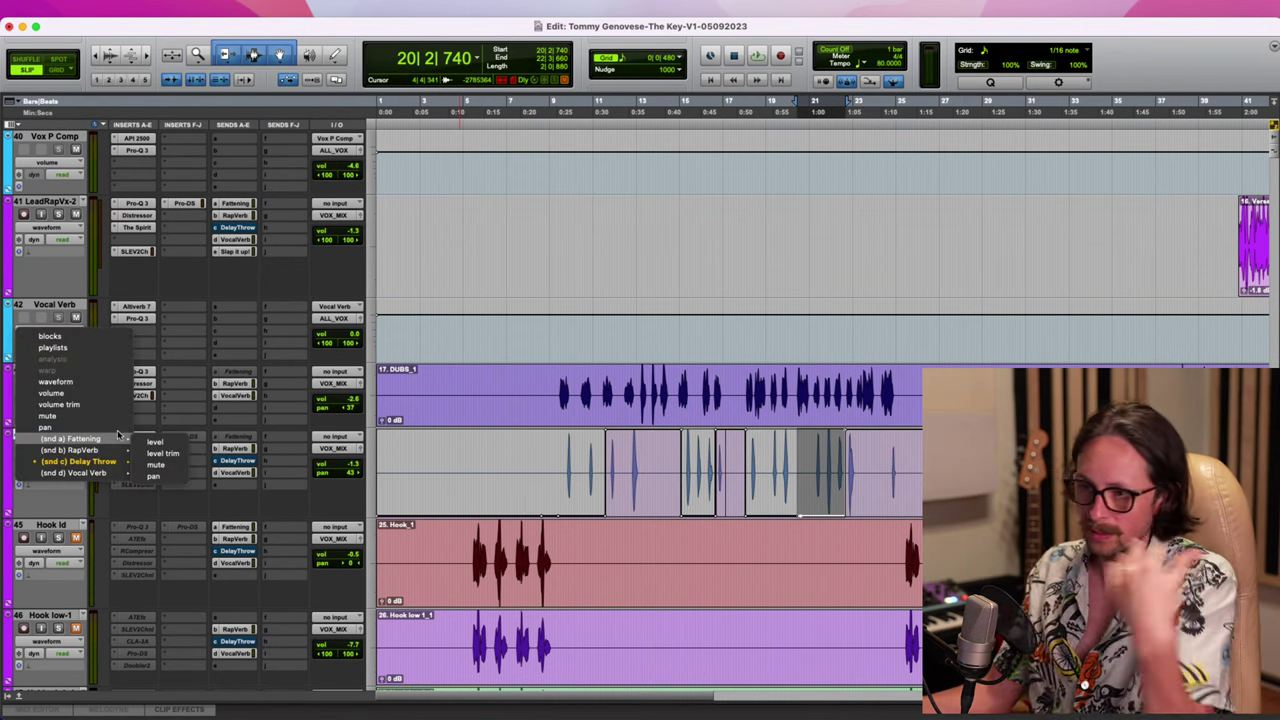
pyautogui.click(588, 398)
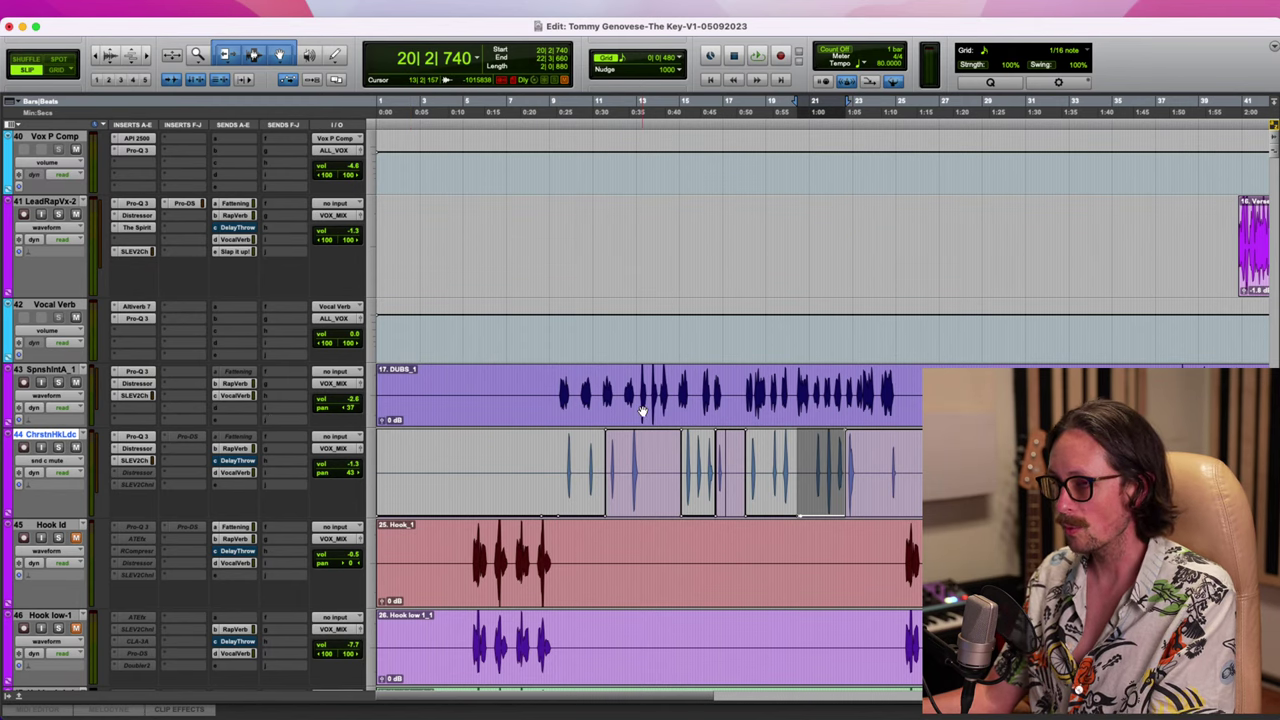
# Show the Delay Throw send's mute automation on the Lead RapVox track
pyautogui.scroll(4, 643, 410)
pyautogui.click(533, 357)
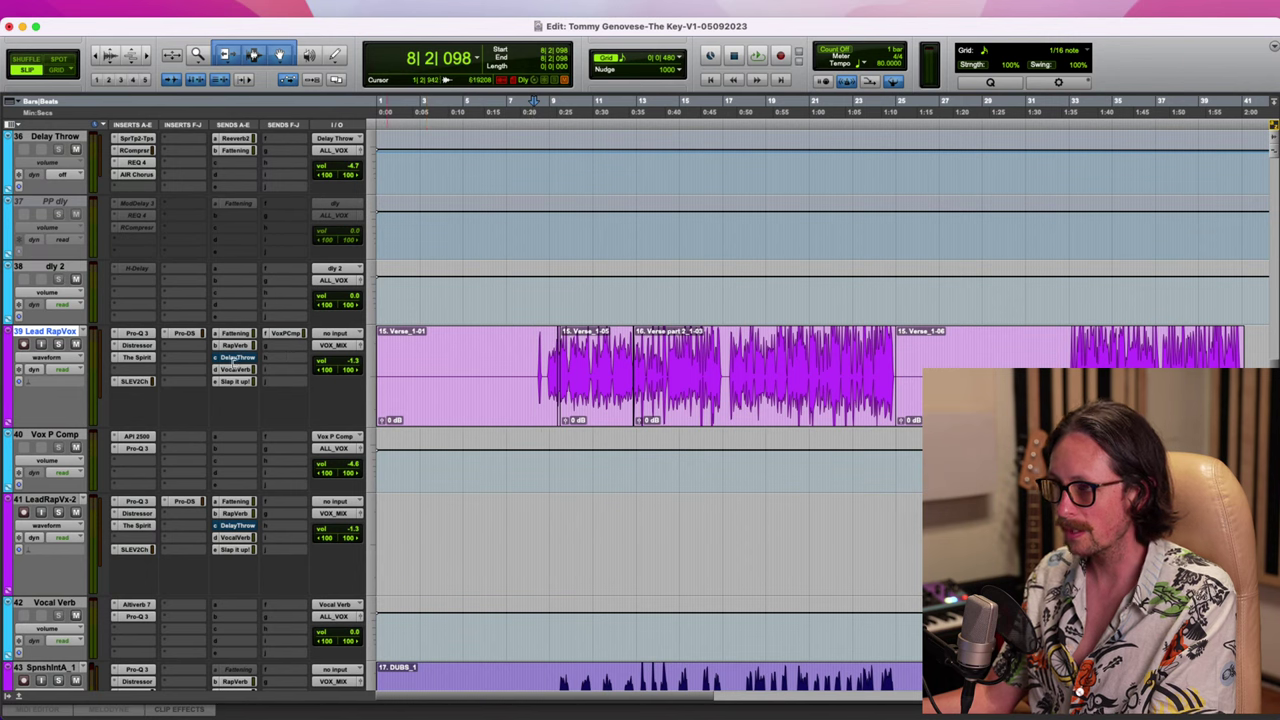
pyautogui.click(72, 360)
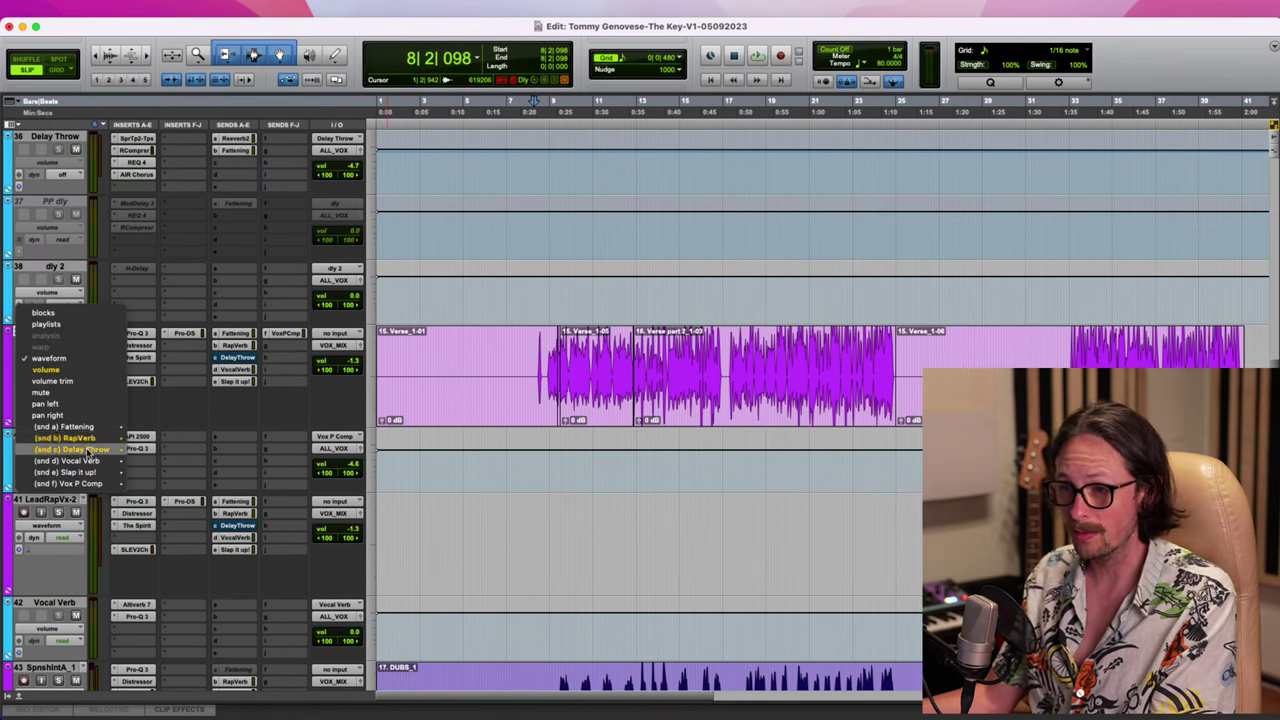
pyautogui.moveTo(75, 449)
pyautogui.click(150, 476)
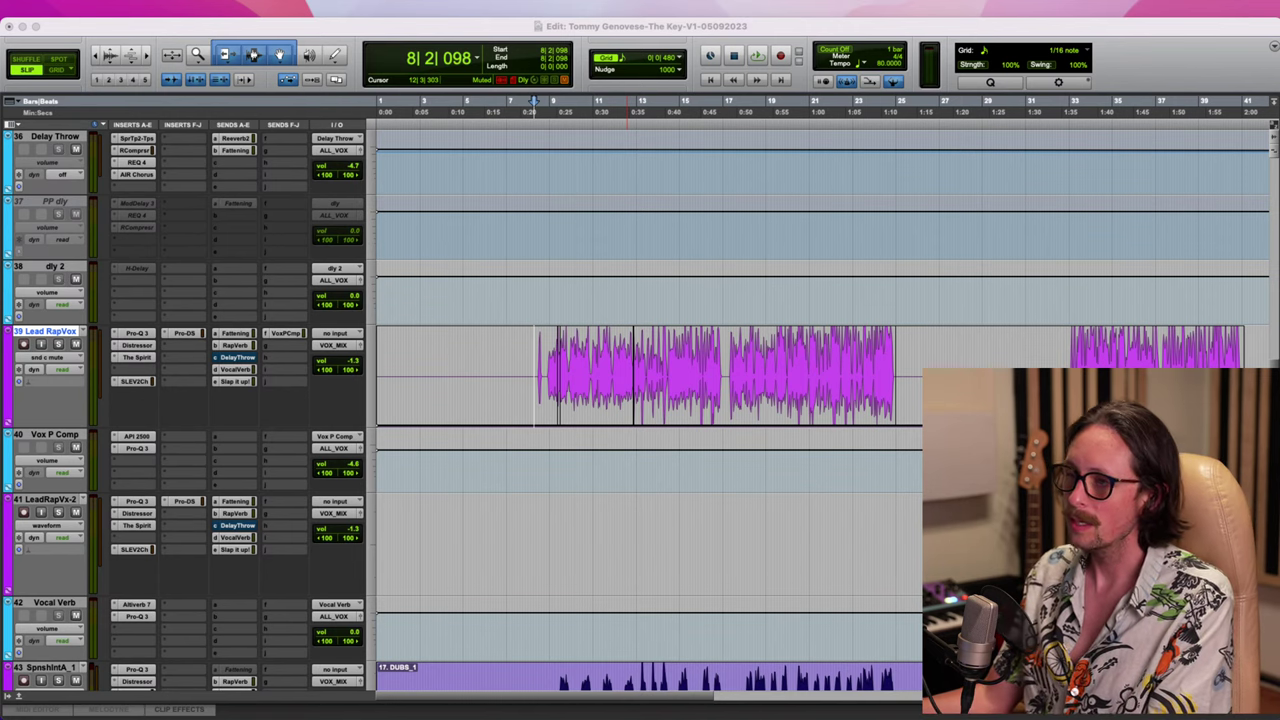
# Audition the lead rap vocal around bar 16 beat 4 to locate the start of the phrase's last word
pyautogui.click(562, 357)
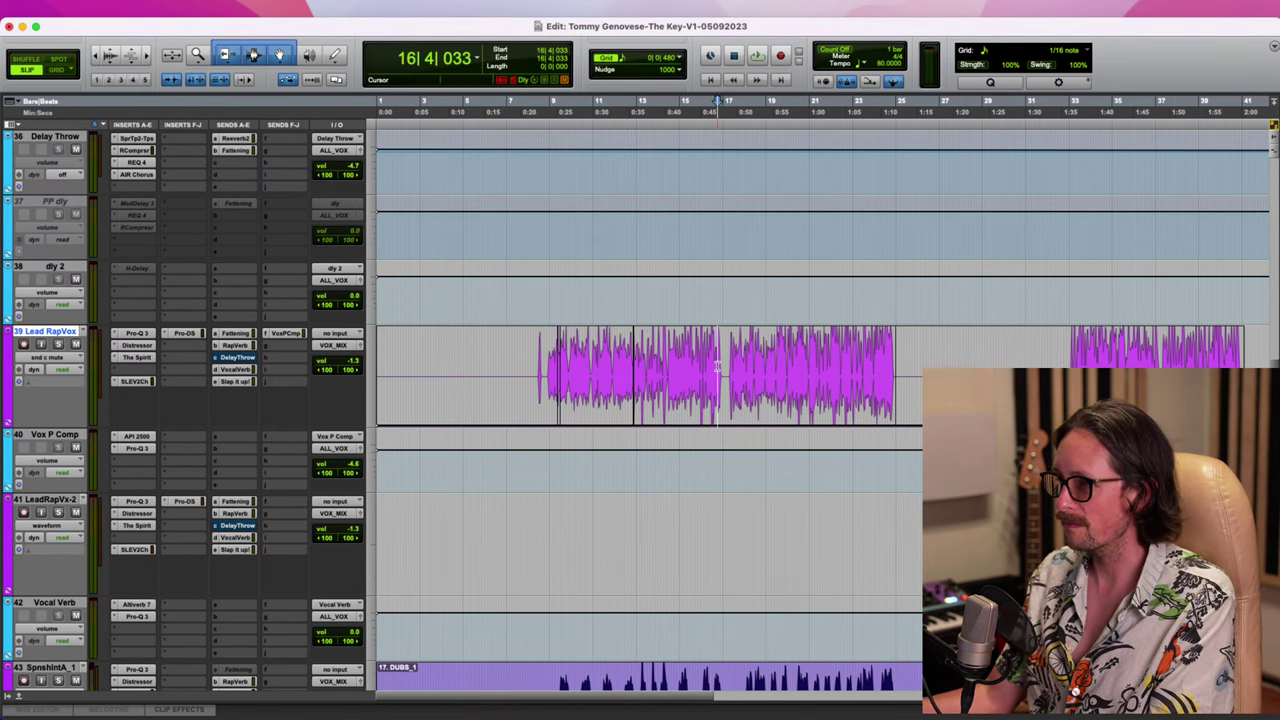
pyautogui.scroll(5, 717, 367)
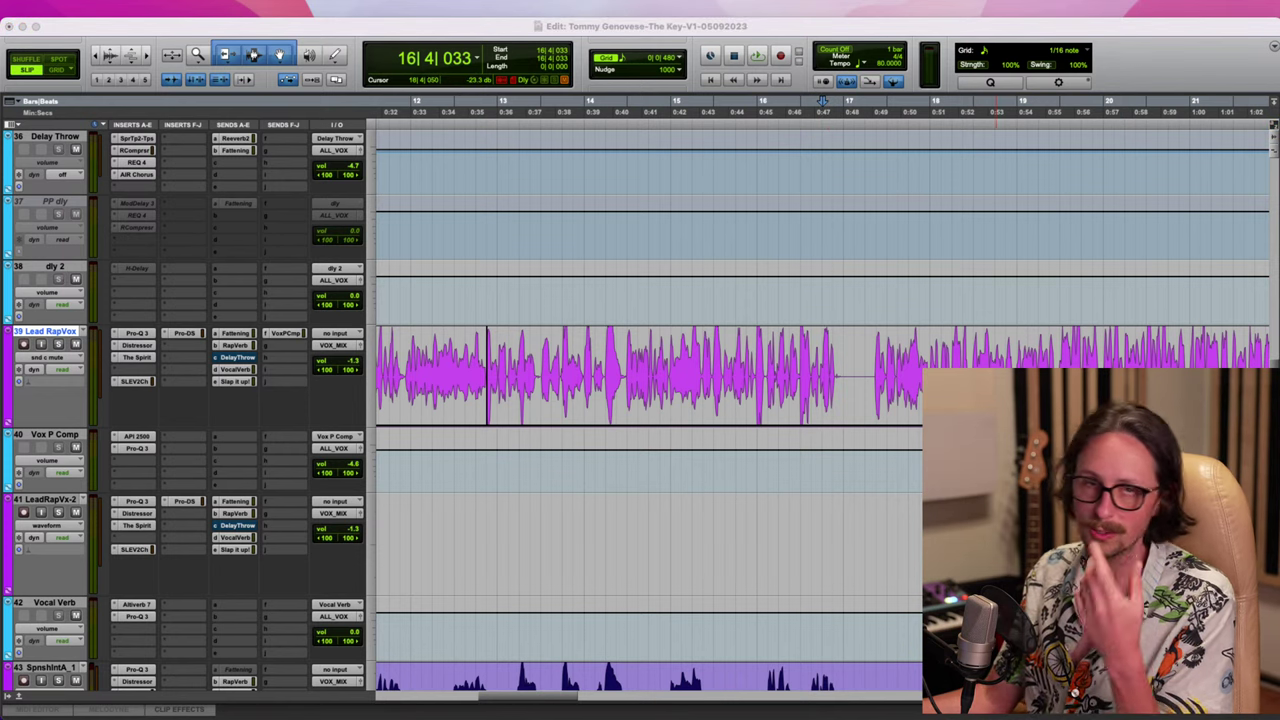
pyautogui.click(989, 24)
pyautogui.press('space')
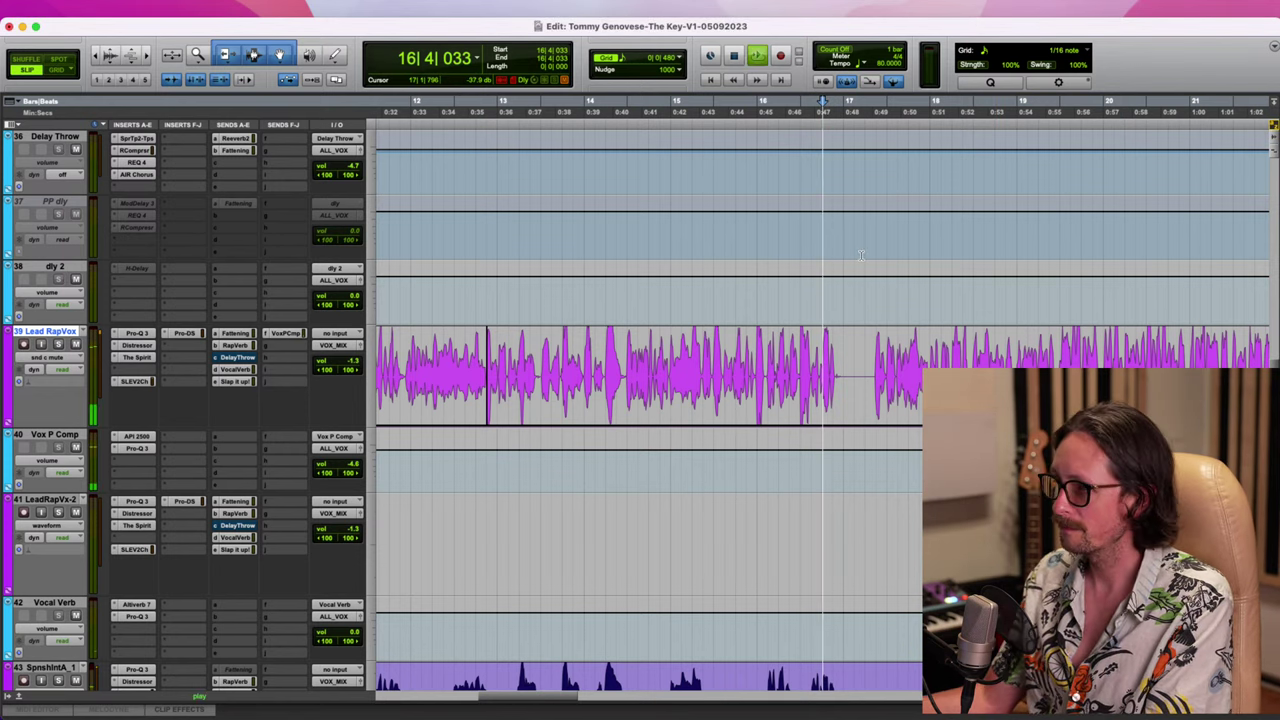
pyautogui.press('t')
pyautogui.press('t')
pyautogui.press('space')
pyautogui.press('space')
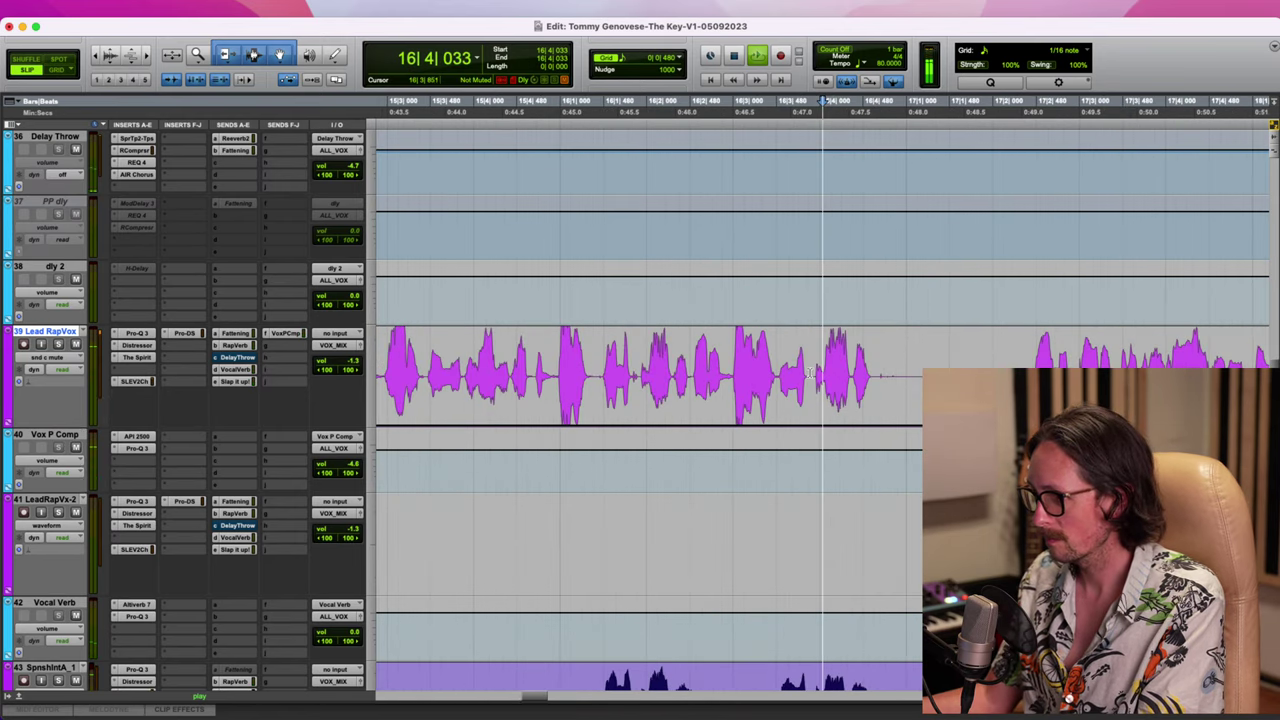
pyautogui.press('space')
pyautogui.click(812, 375)
pyautogui.press('space')
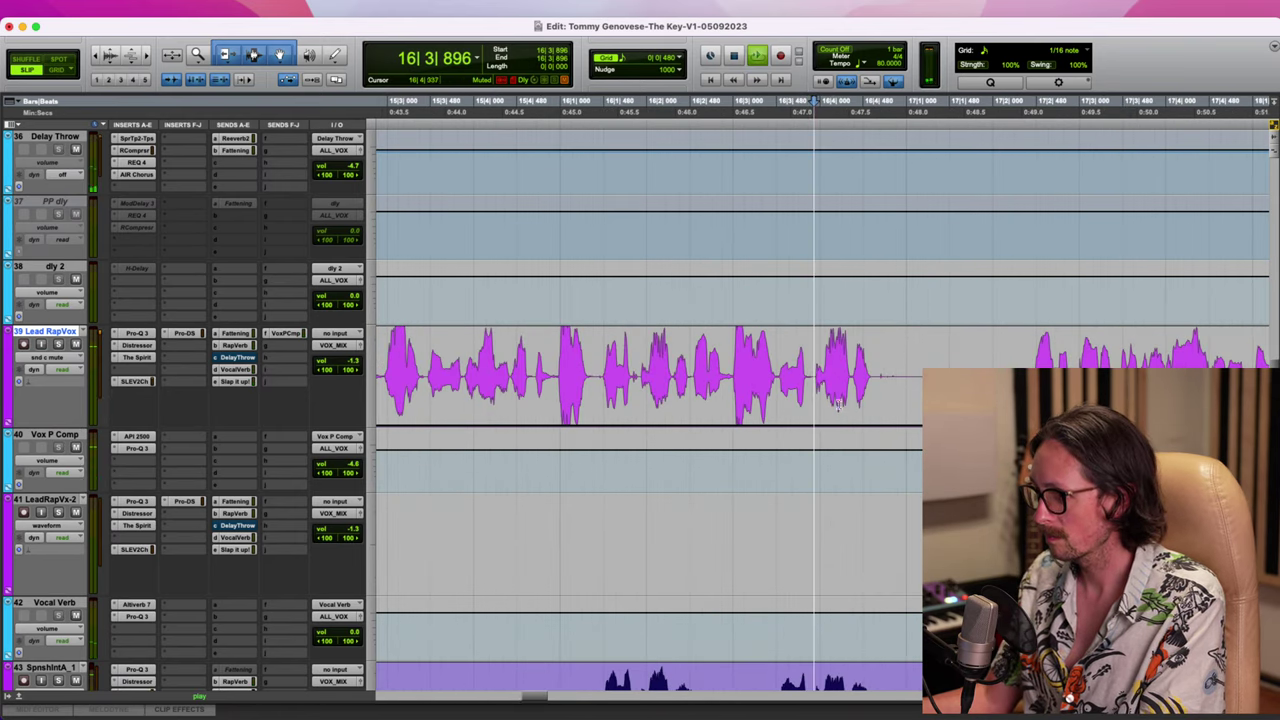
pyautogui.press('space')
# Unmute the lead vocal's Delay Throw send from about bar 16 beat 4 to bar 17 and audition the throw
pyautogui.moveTo(814, 378); pyautogui.dragTo(909, 384)
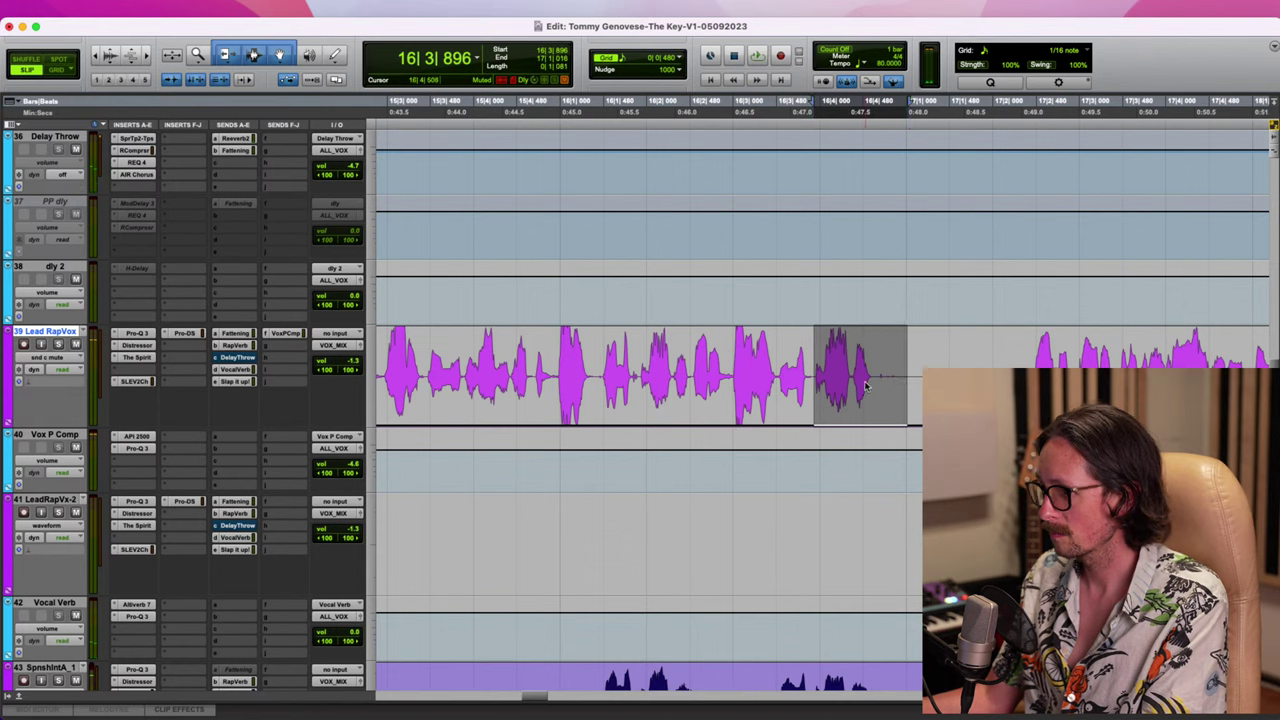
pyautogui.press('space')
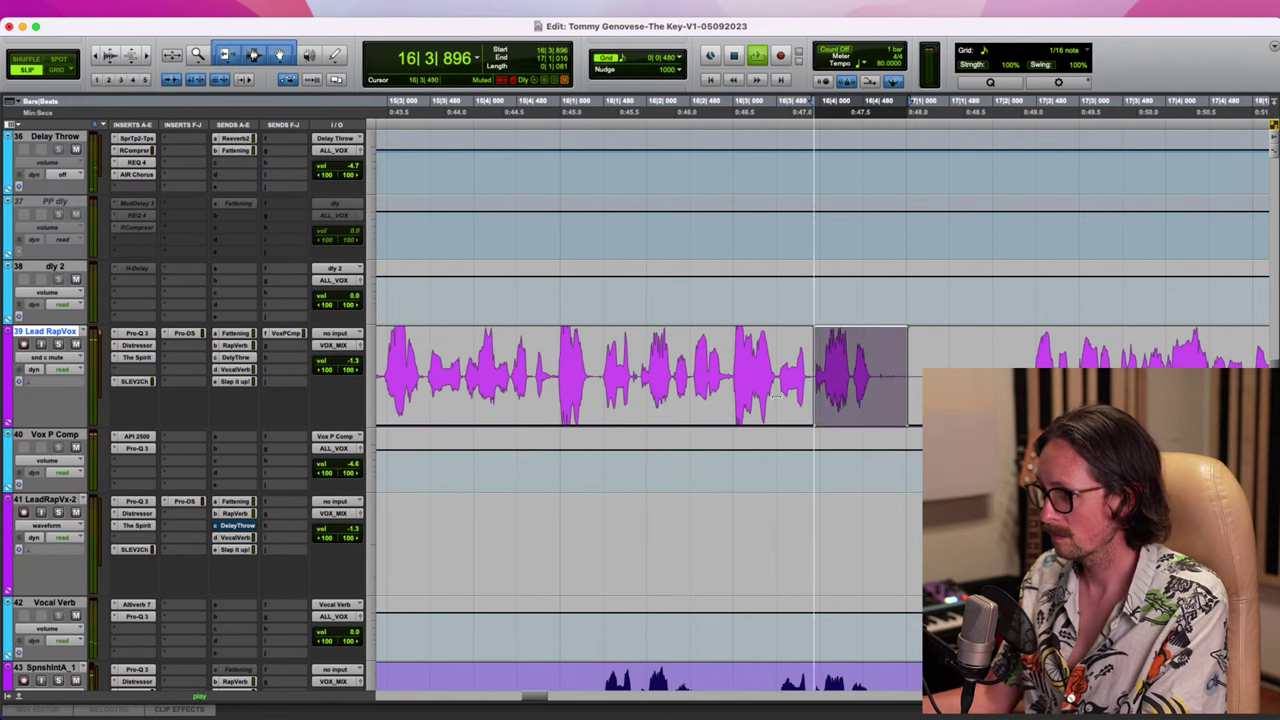
pyautogui.press('space')
pyautogui.click(781, 370)
pyautogui.press('space')
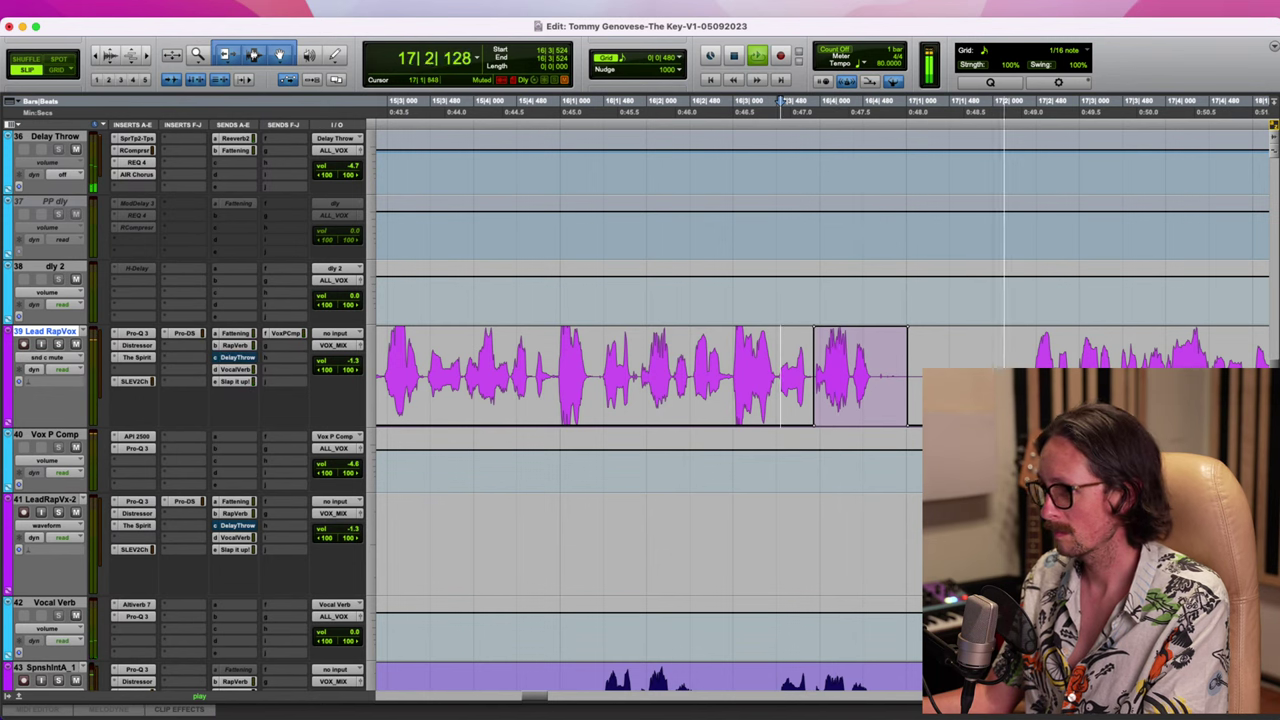
pyautogui.press('space')
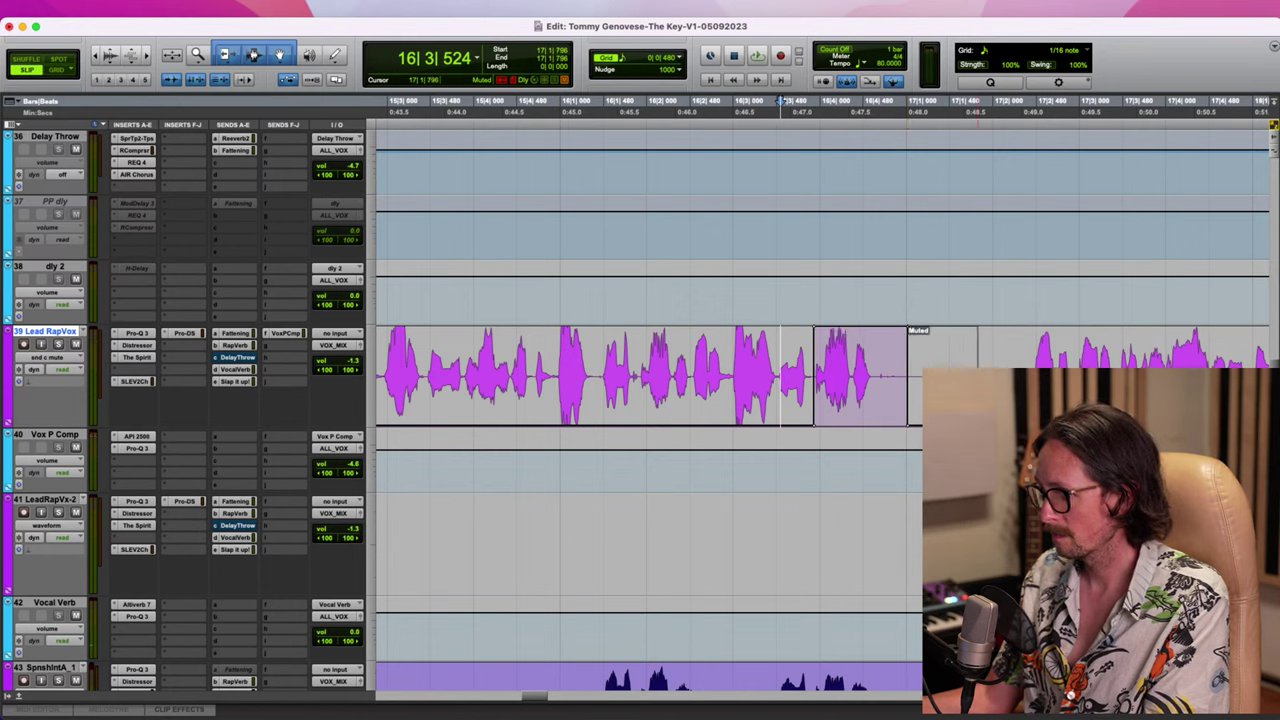
# Extend the unmuted stretch of the lead vocal's Delay Throw send to late beat 1 of bar 17 and audition it
pyautogui.moveTo(991, 400); pyautogui.dragTo(987, 362)
pyautogui.press('space')
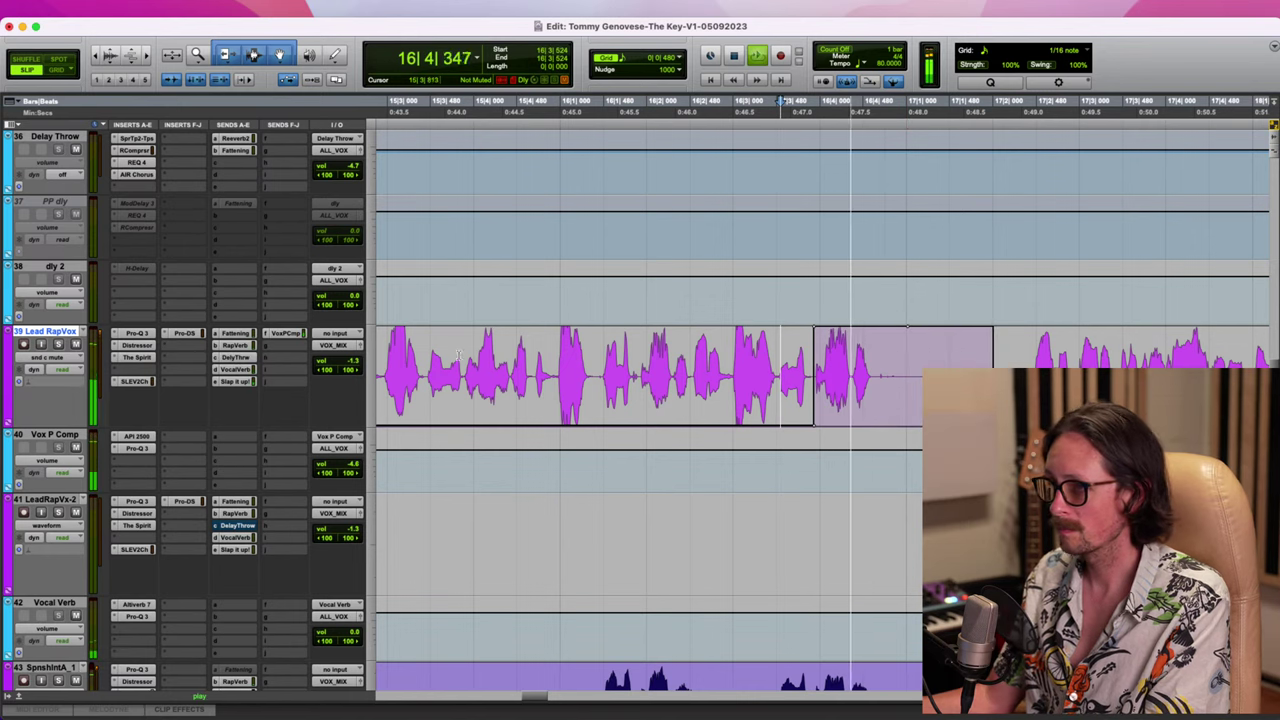
pyautogui.press('space')
pyautogui.press('space')
# Open the lead vocal's Delay Throw send controls and audition the throw from bar 16 beat 3
pyautogui.click(236, 358)
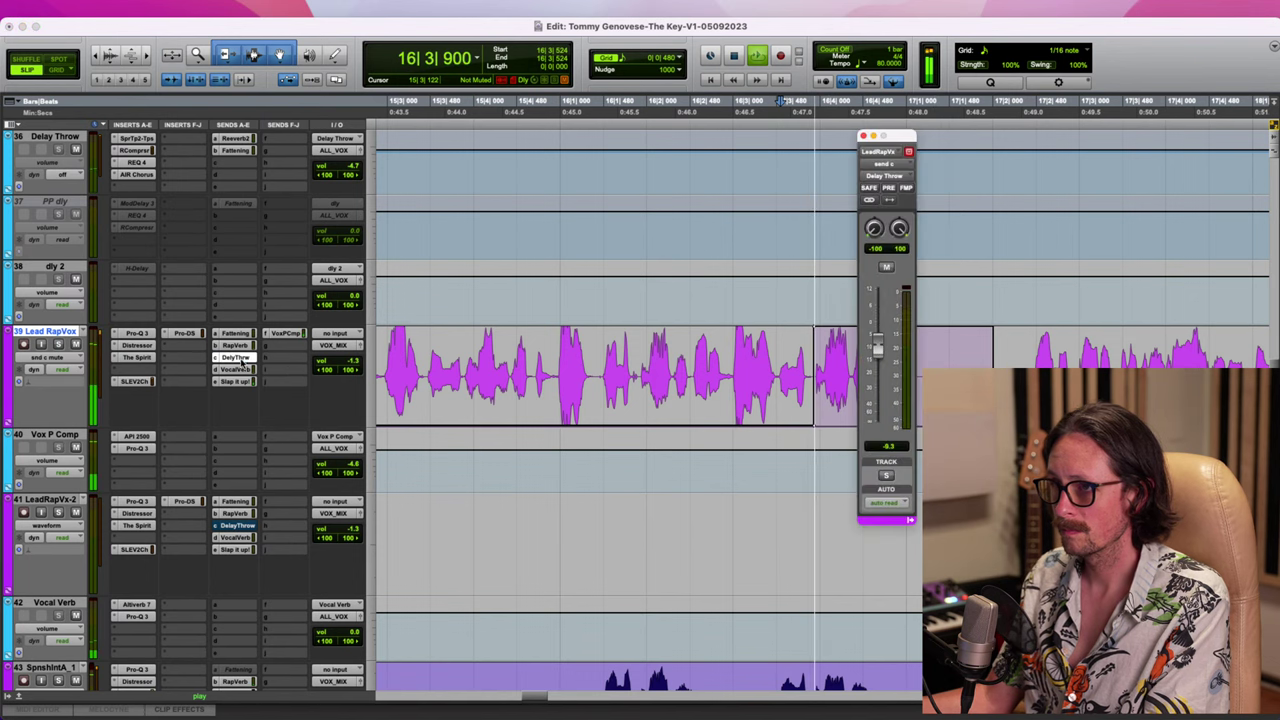
pyautogui.press('space')
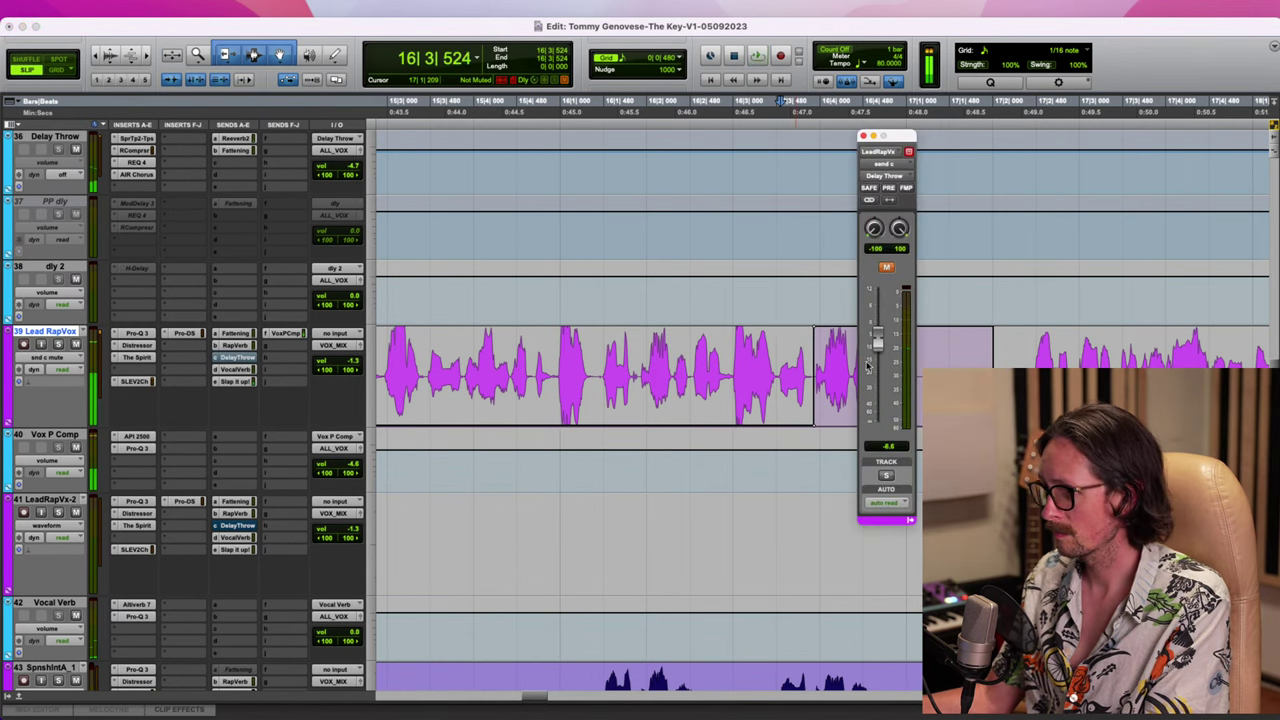
pyautogui.press('space')
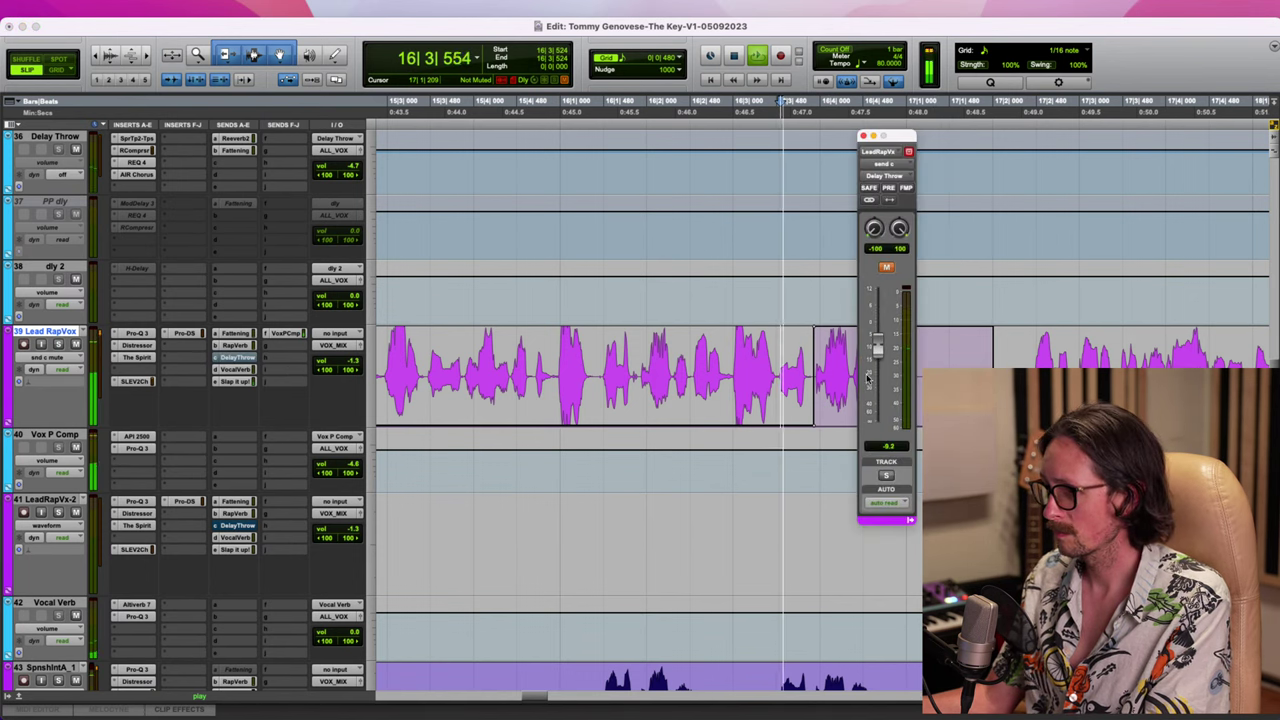
pyautogui.press('space')
# Show the Delay Throw send's level automation on the Lead RapVox track
pyautogui.click(48, 357)
pyautogui.moveTo(62, 372)
pyautogui.moveTo(100, 358)
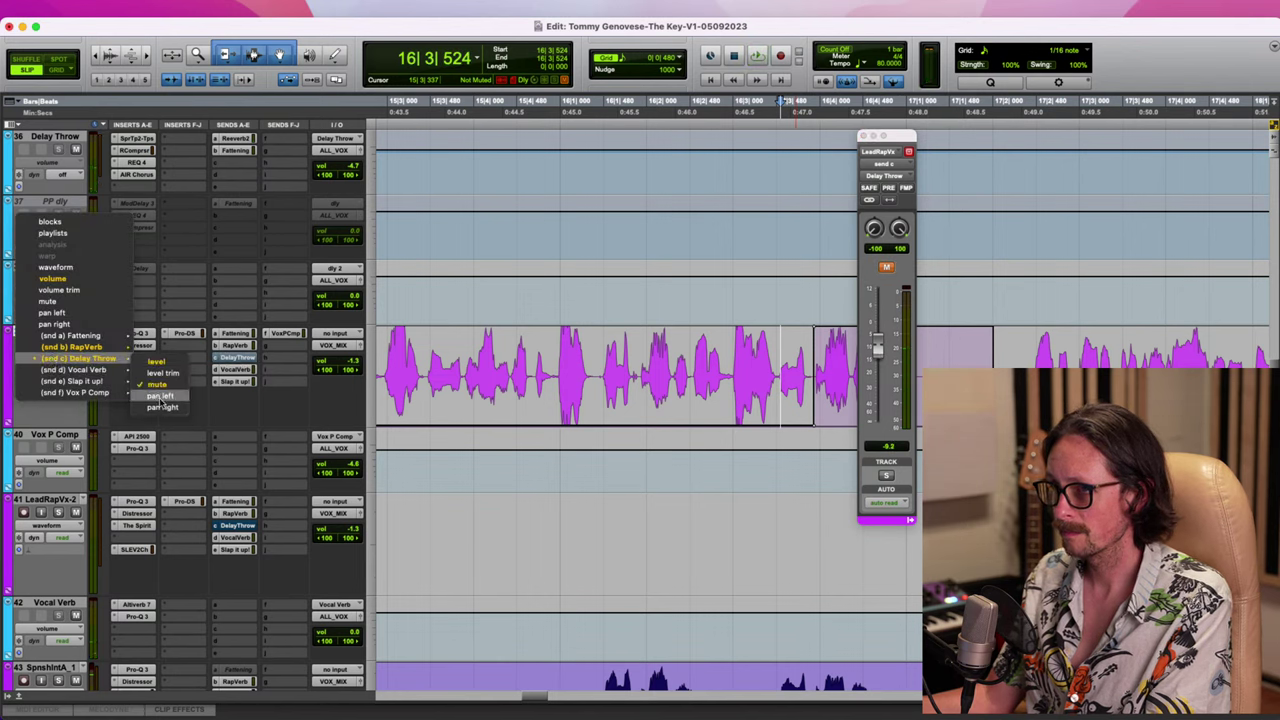
pyautogui.click(163, 373)
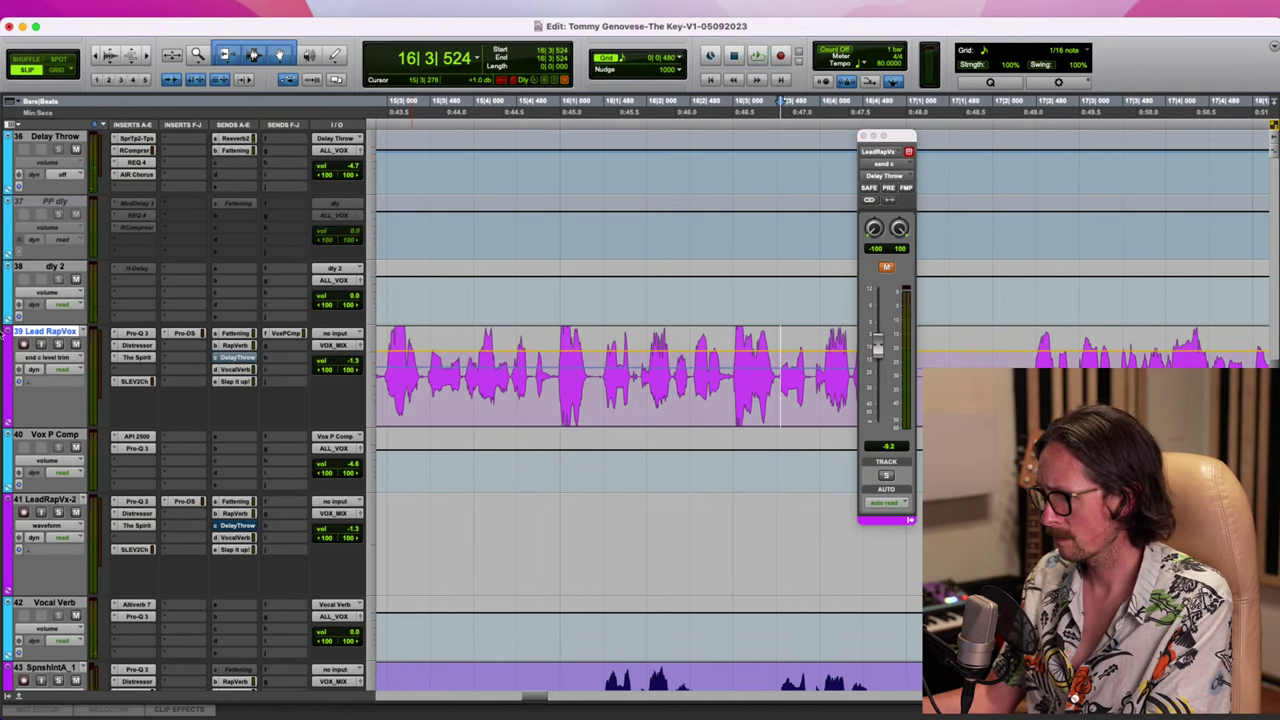
pyautogui.click(66, 362)
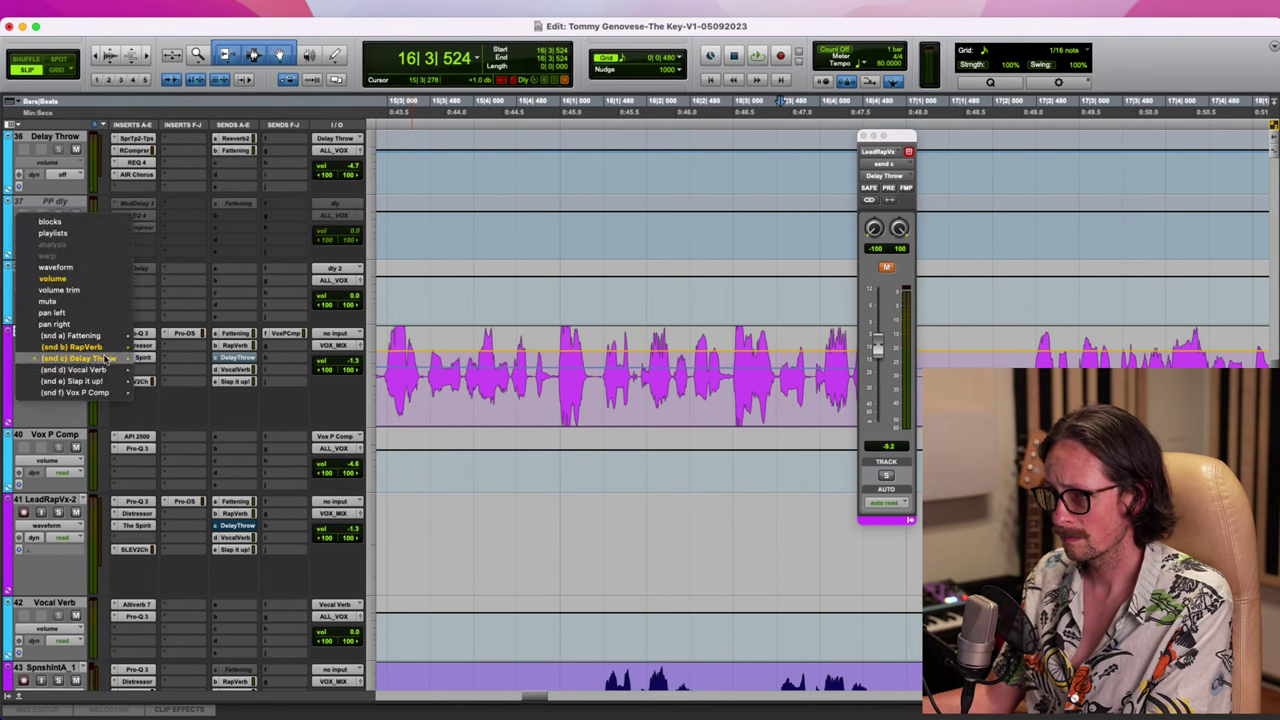
pyautogui.moveTo(100, 358)
pyautogui.click(174, 363)
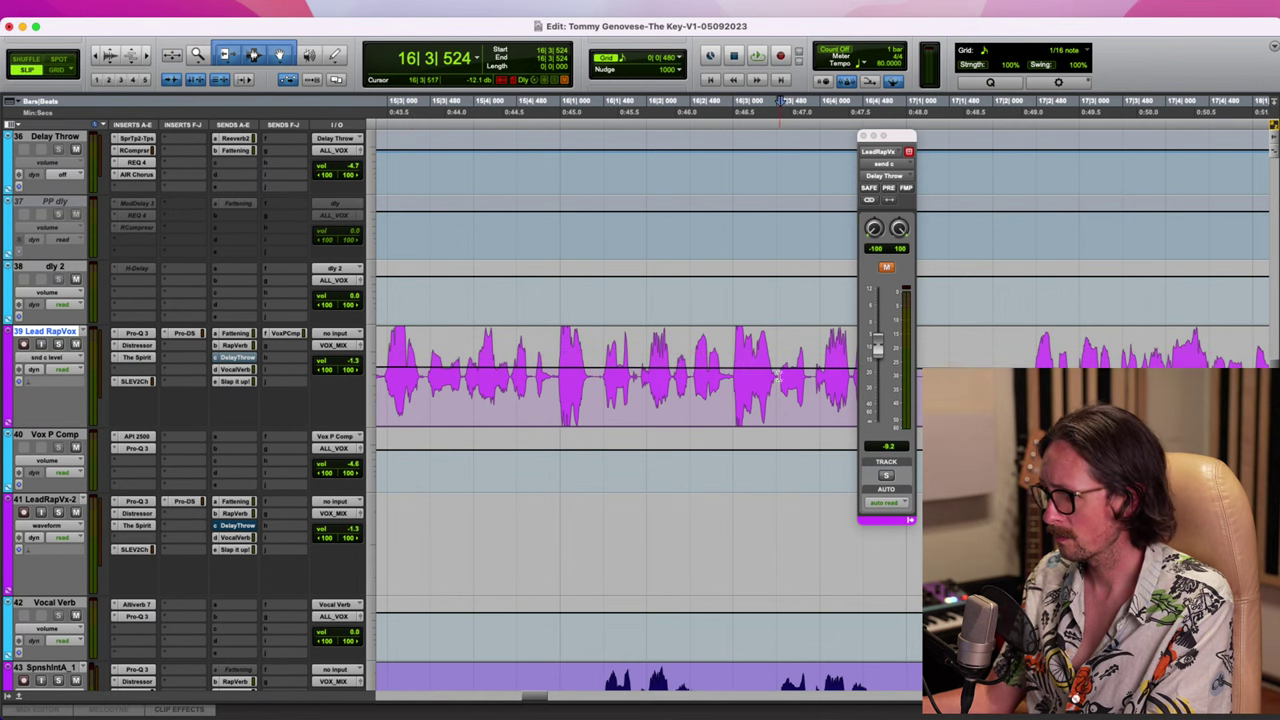
# Raise the lead vocal's Delay Throw send level to about -1 dB from mid-beat 3 of bar 16 into bar 17, audition it and close the send controls
pyautogui.moveTo(779, 375); pyautogui.dragTo(938, 364)
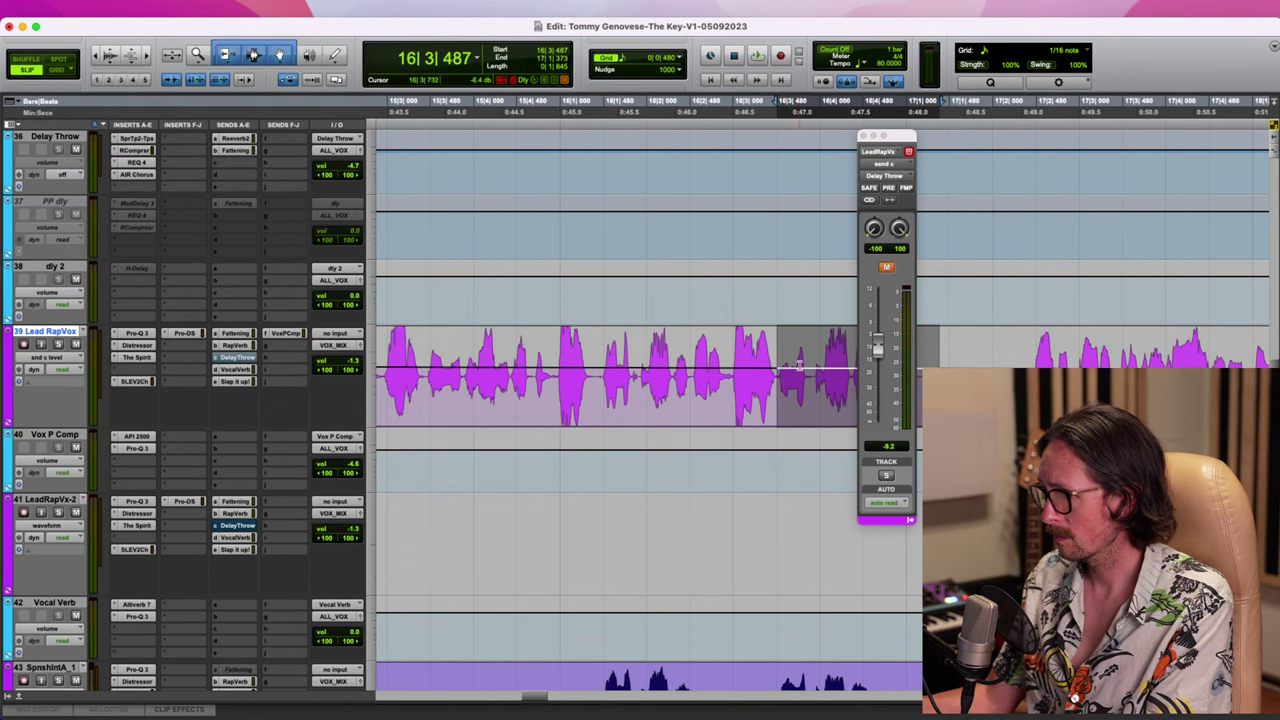
pyautogui.moveTo(817, 348)
pyautogui.mouseDown()
pyautogui.moveTo(817, 332)
pyautogui.moveTo(796, 358)
pyautogui.moveTo(815, 353)
pyautogui.mouseUp()
pyautogui.press('space')
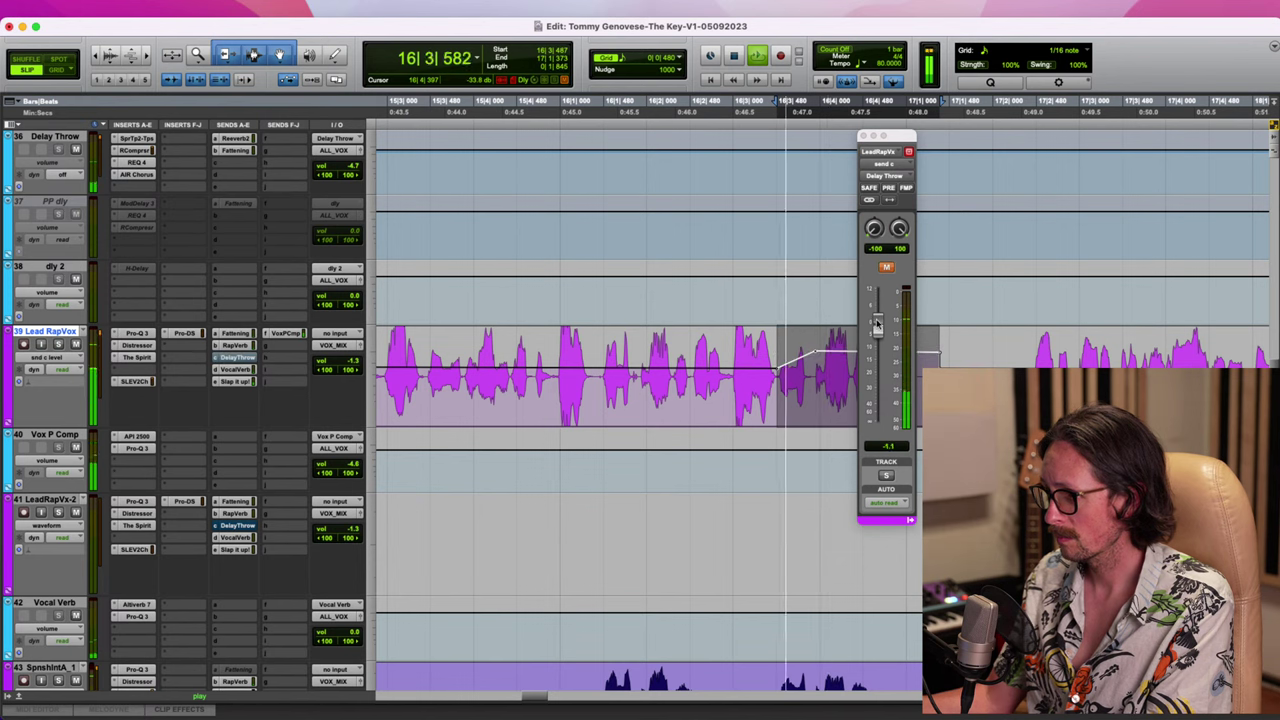
pyautogui.press('space')
pyautogui.click(864, 136)
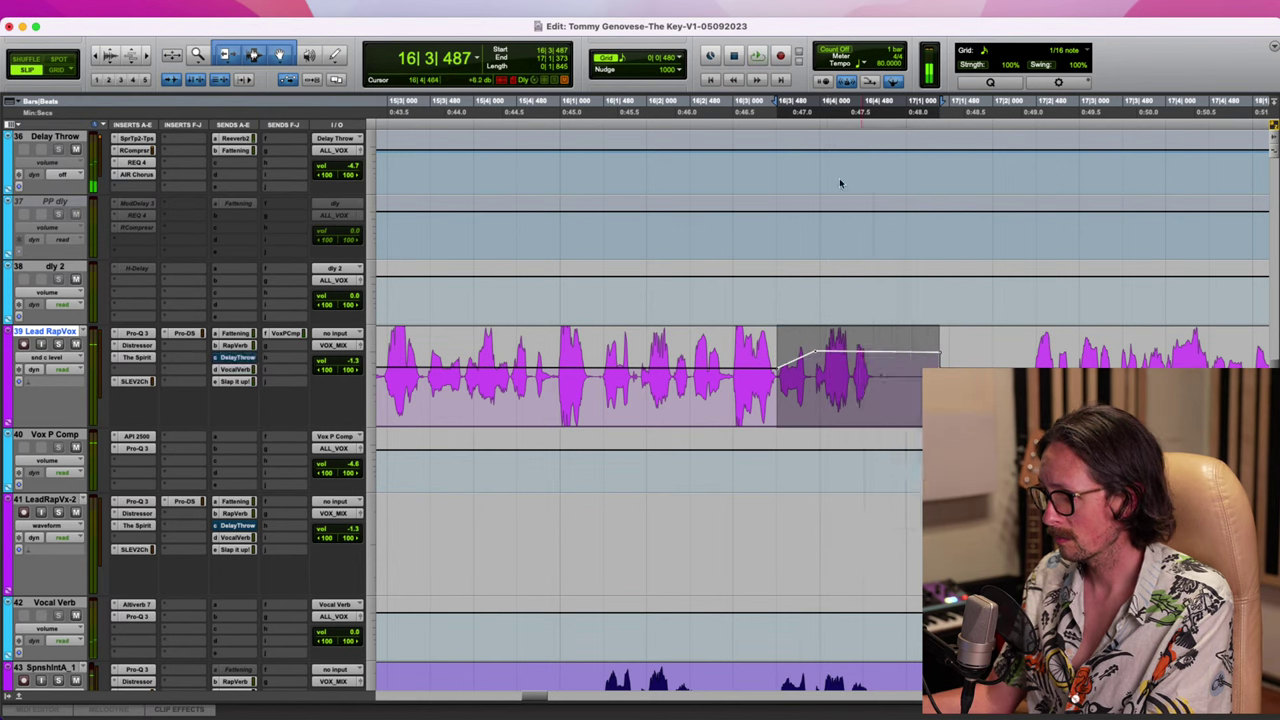
# Play the lead vocal from late bar 15 to bar 25 to check the louder throw and find the verse's last word
pyautogui.click(547, 368)
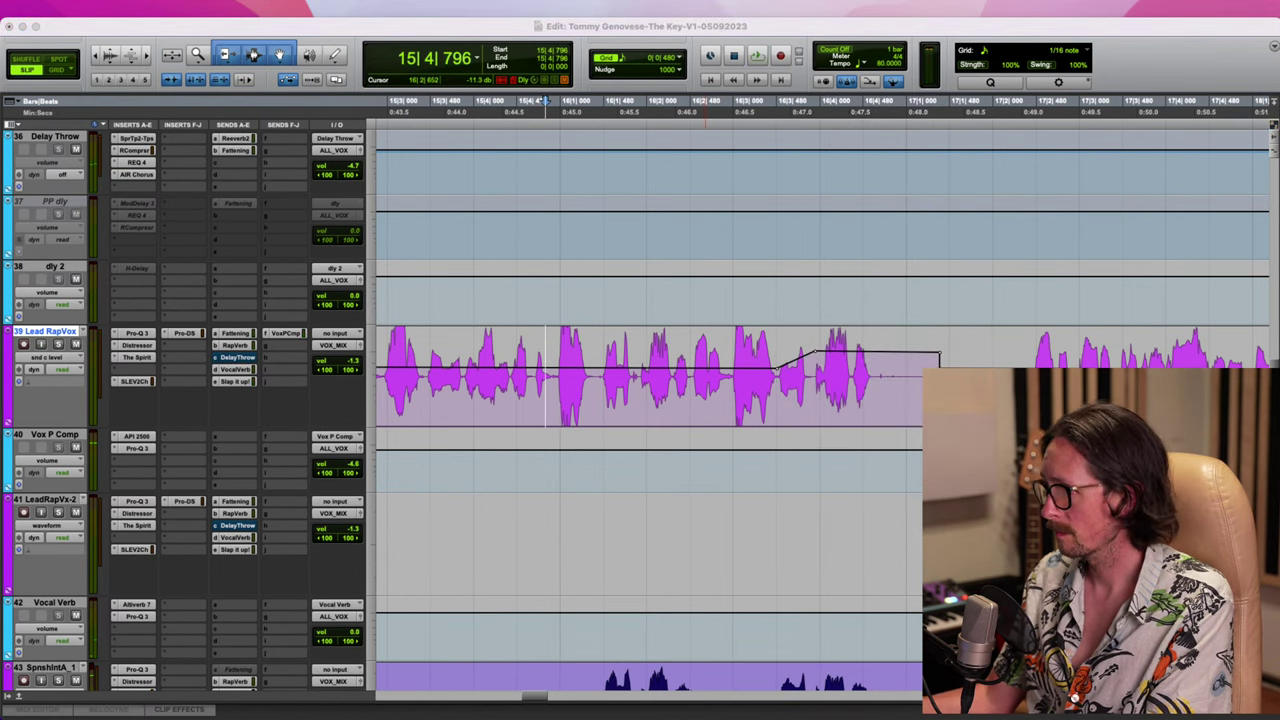
pyautogui.press('space')
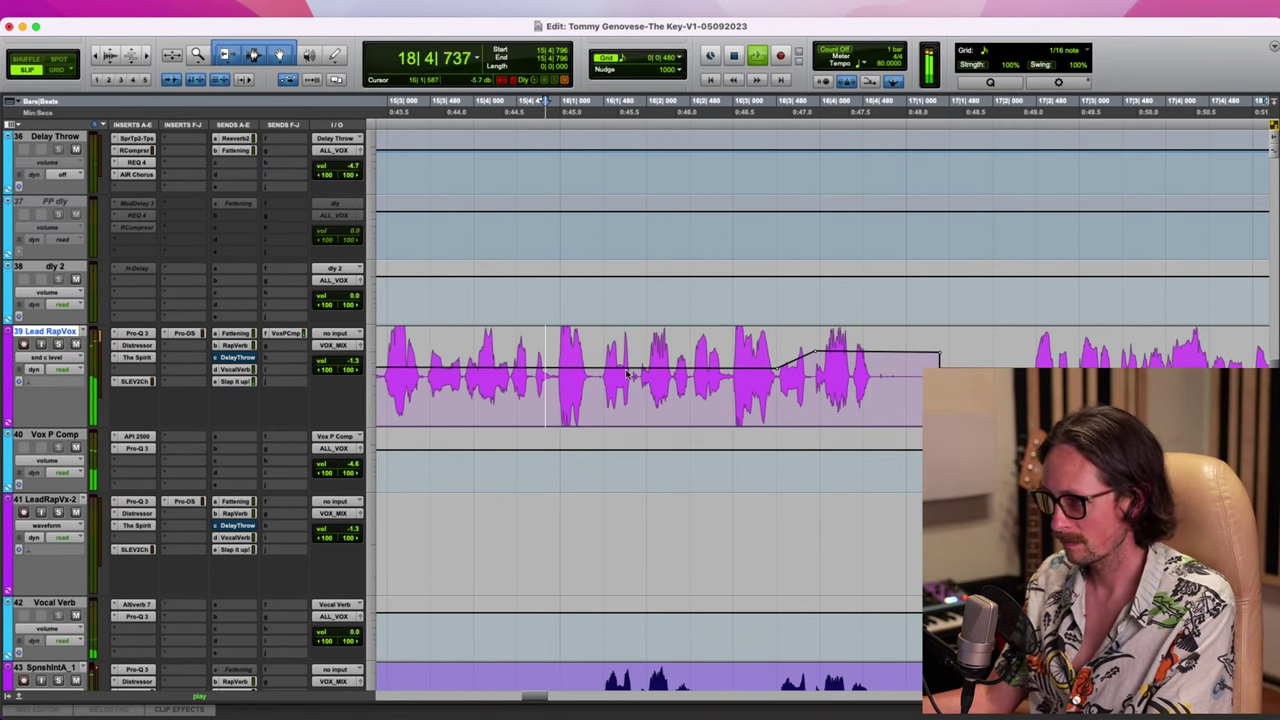
pyautogui.press('r')
pyautogui.press('r')
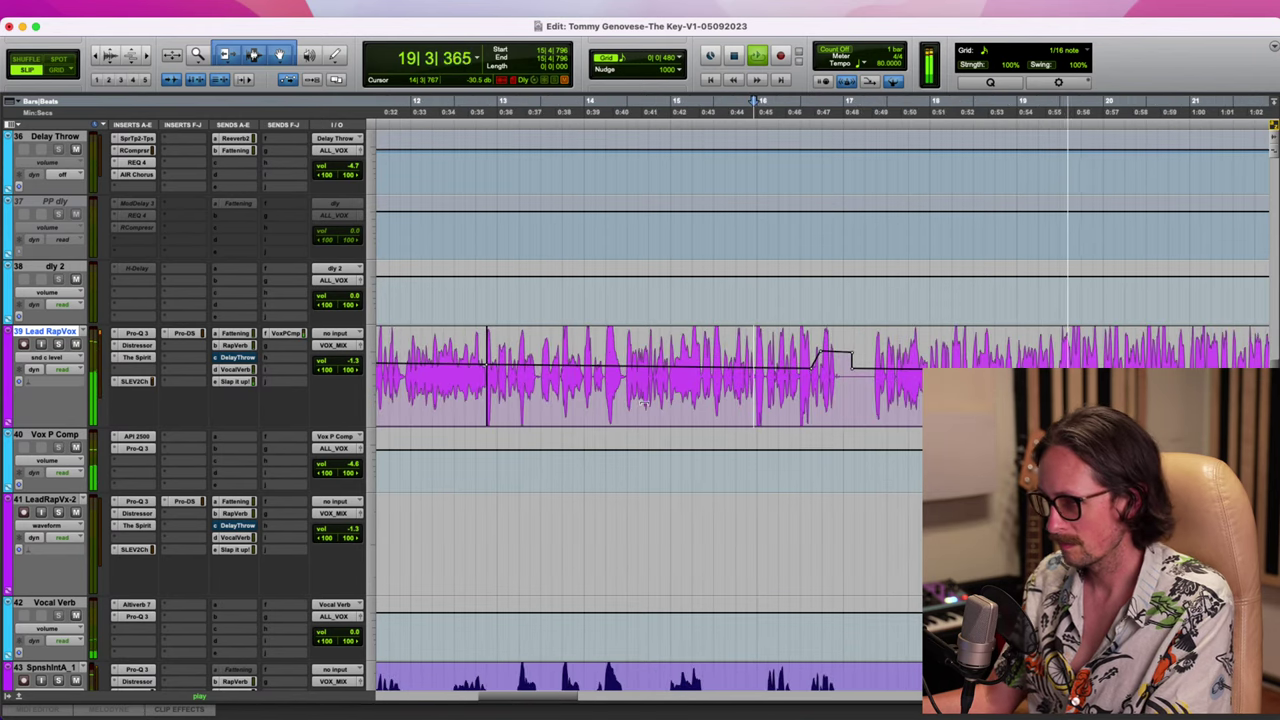
pyautogui.hscroll(5, 852, 362)
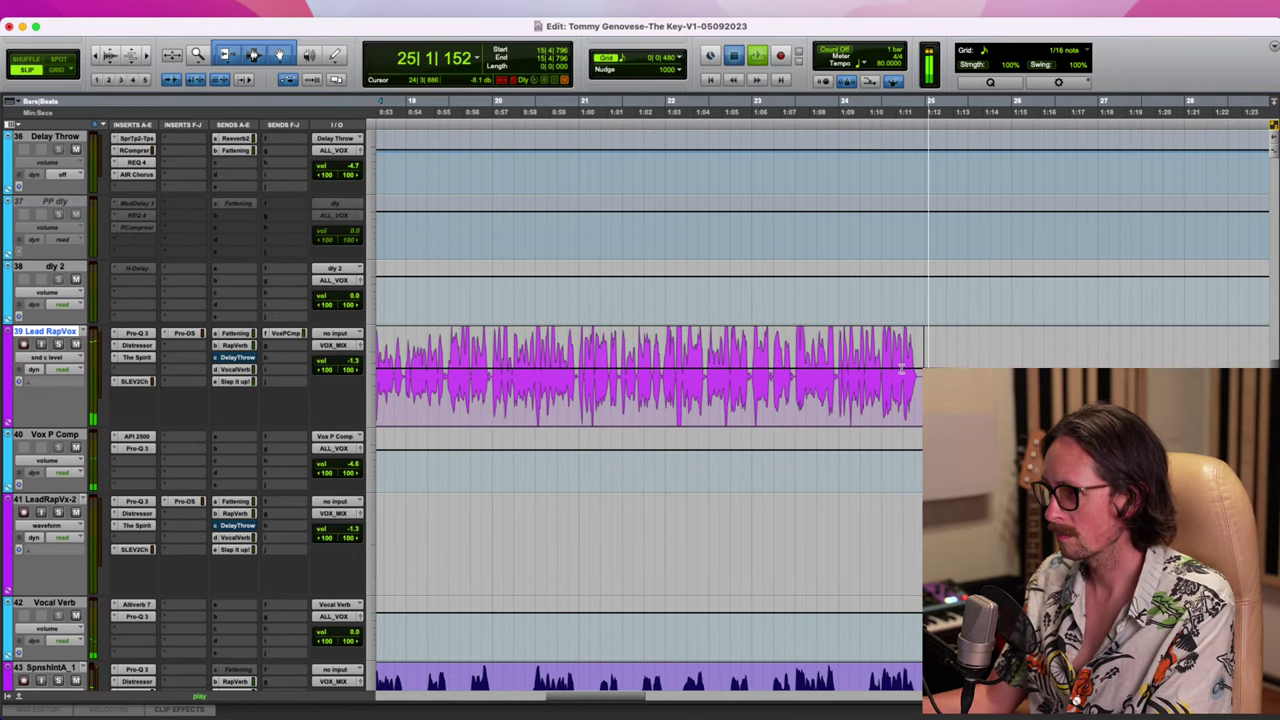
pyautogui.press('space')
# Unmute the lead vocal's Delay Throw send from about 24|3|945 to 24|4|910 and audition the throw
pyautogui.press('super+bracketright')
pyautogui.press('super+bracketright')
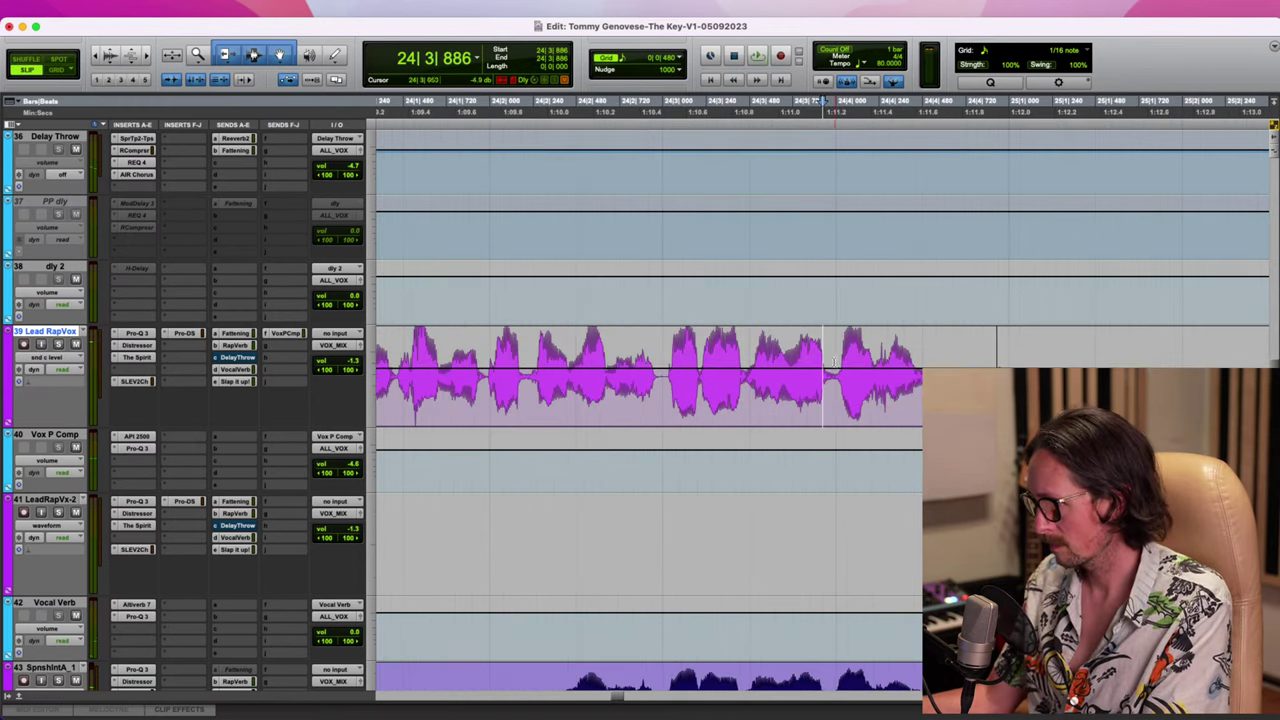
pyautogui.moveTo(835, 362); pyautogui.dragTo(994, 362)
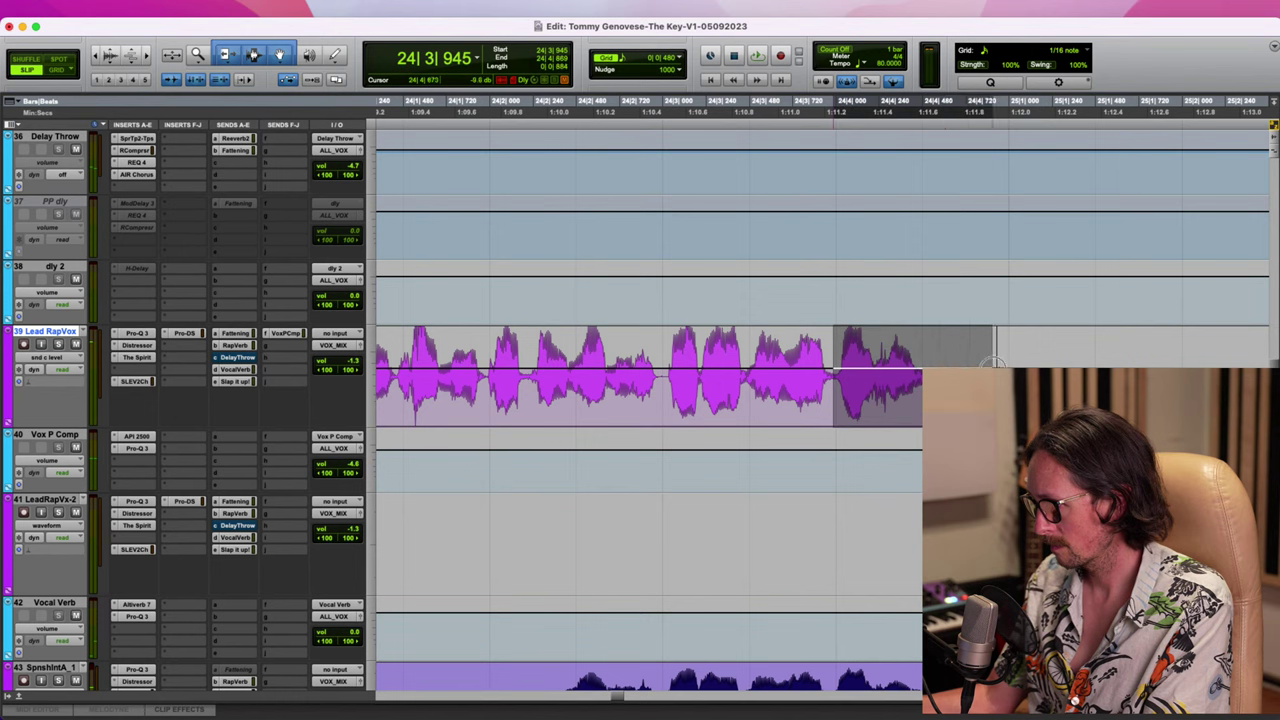
pyautogui.click(48, 360)
pyautogui.moveTo(85, 362)
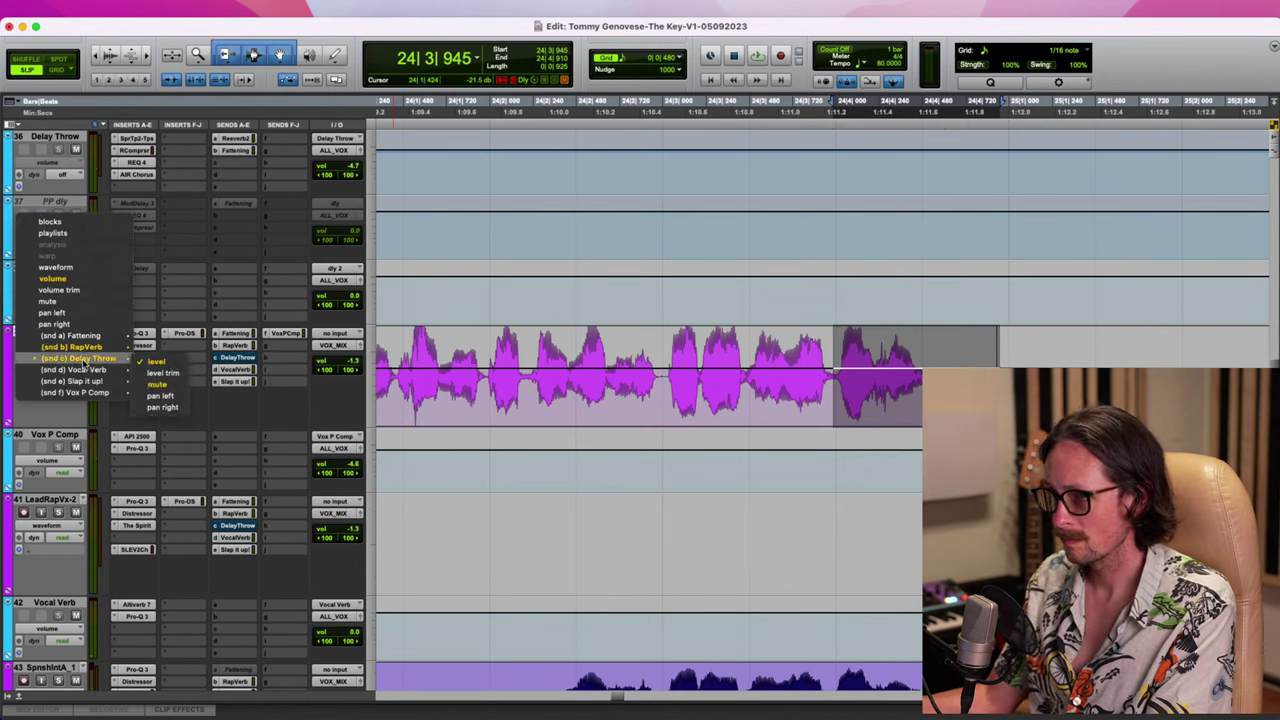
pyautogui.click(170, 386)
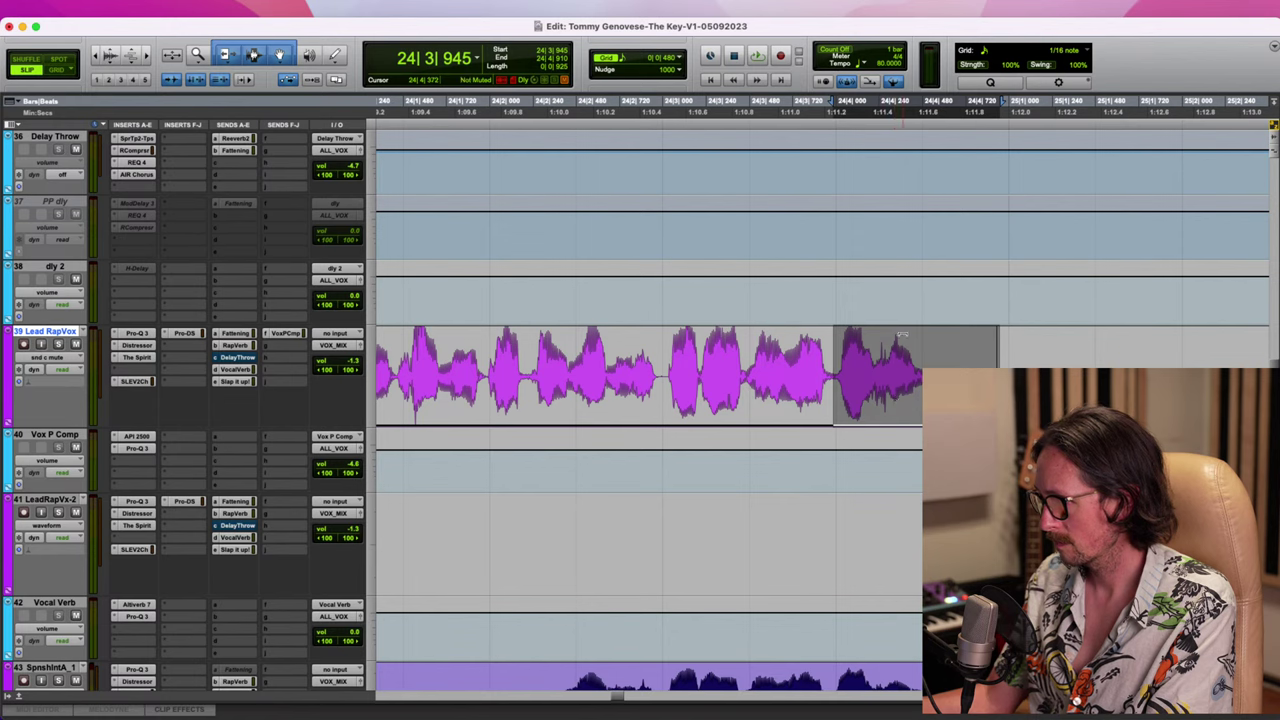
pyautogui.moveTo(903, 335); pyautogui.dragTo(915, 238)
pyautogui.click(613, 360)
pyautogui.press('space')
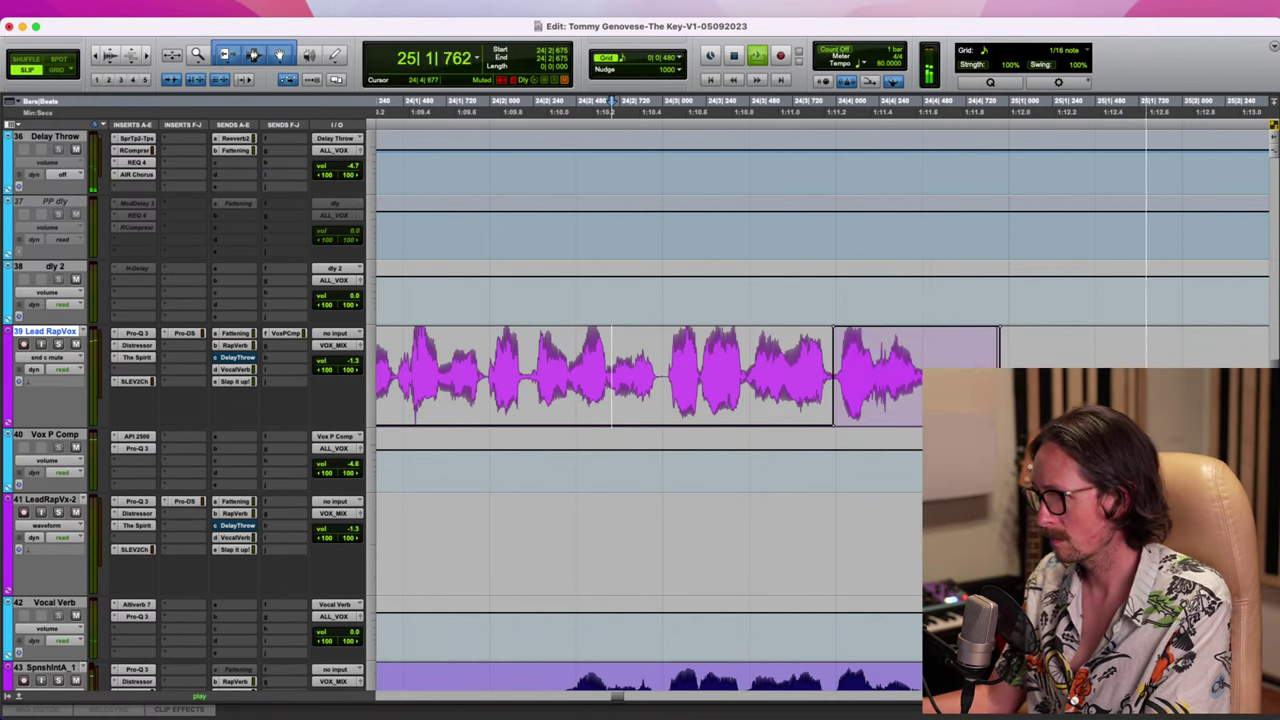
pyautogui.press('space')
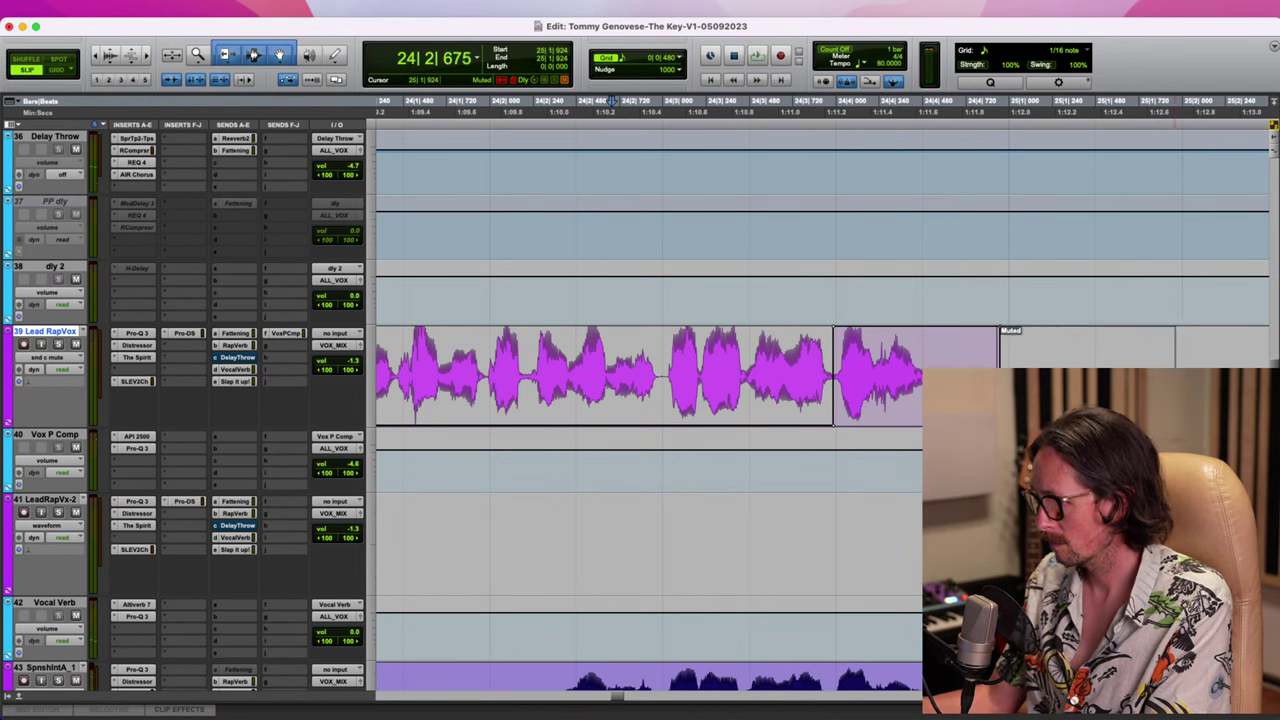
# Extend that unmuted stretch of the Delay Throw send to about beat 2 of bar 25 and audition the throw again
pyautogui.click(650, 400)
pyautogui.press('space')
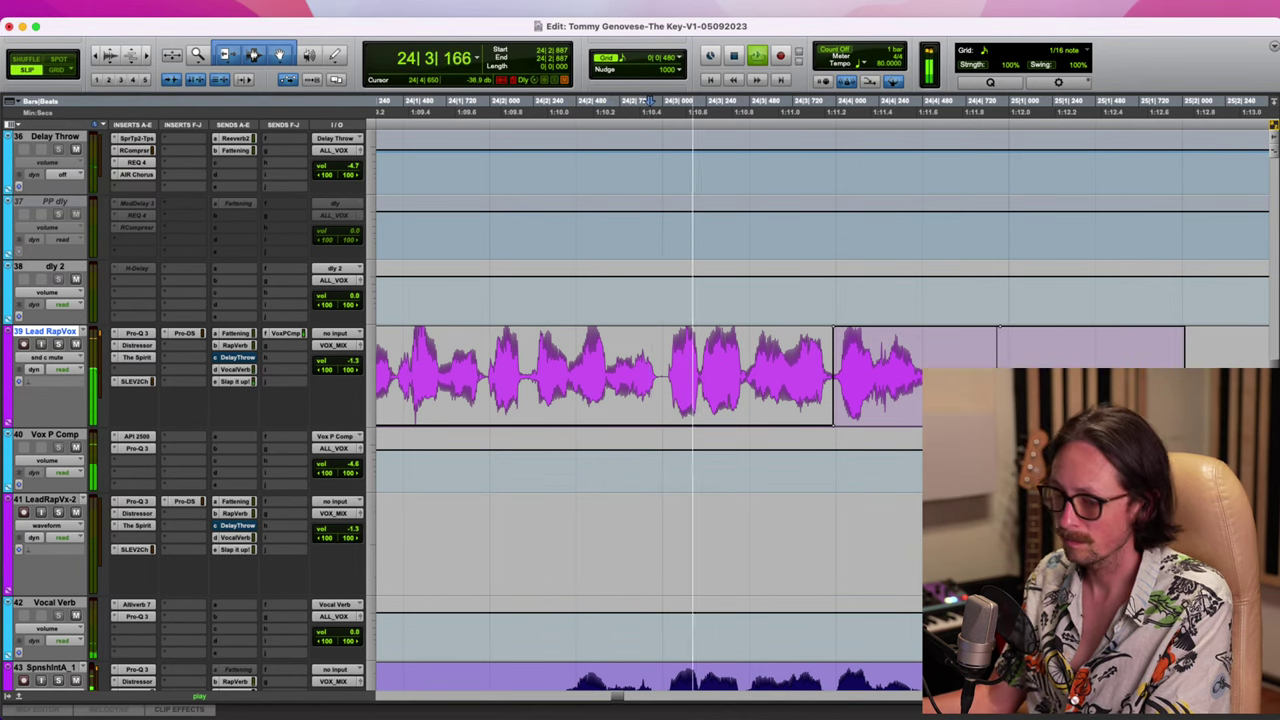
pyautogui.press('space')
pyautogui.click(750, 370)
pyautogui.press('space')
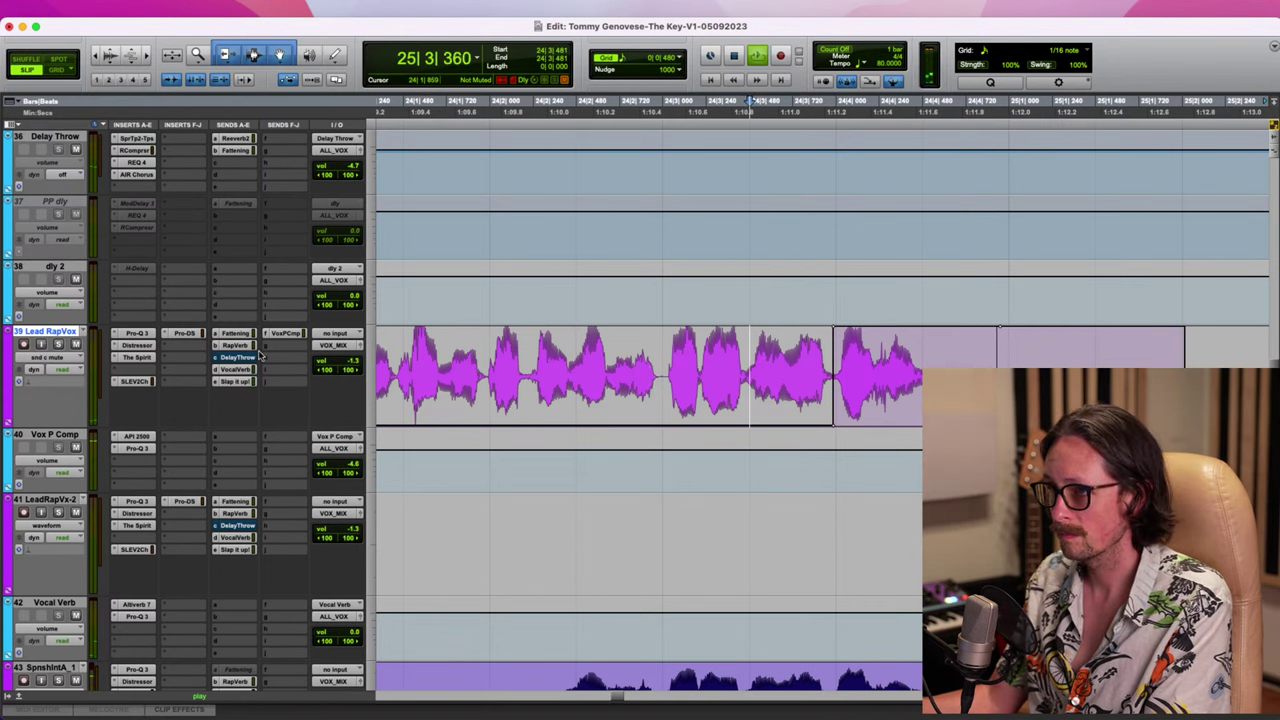
pyautogui.press('space')
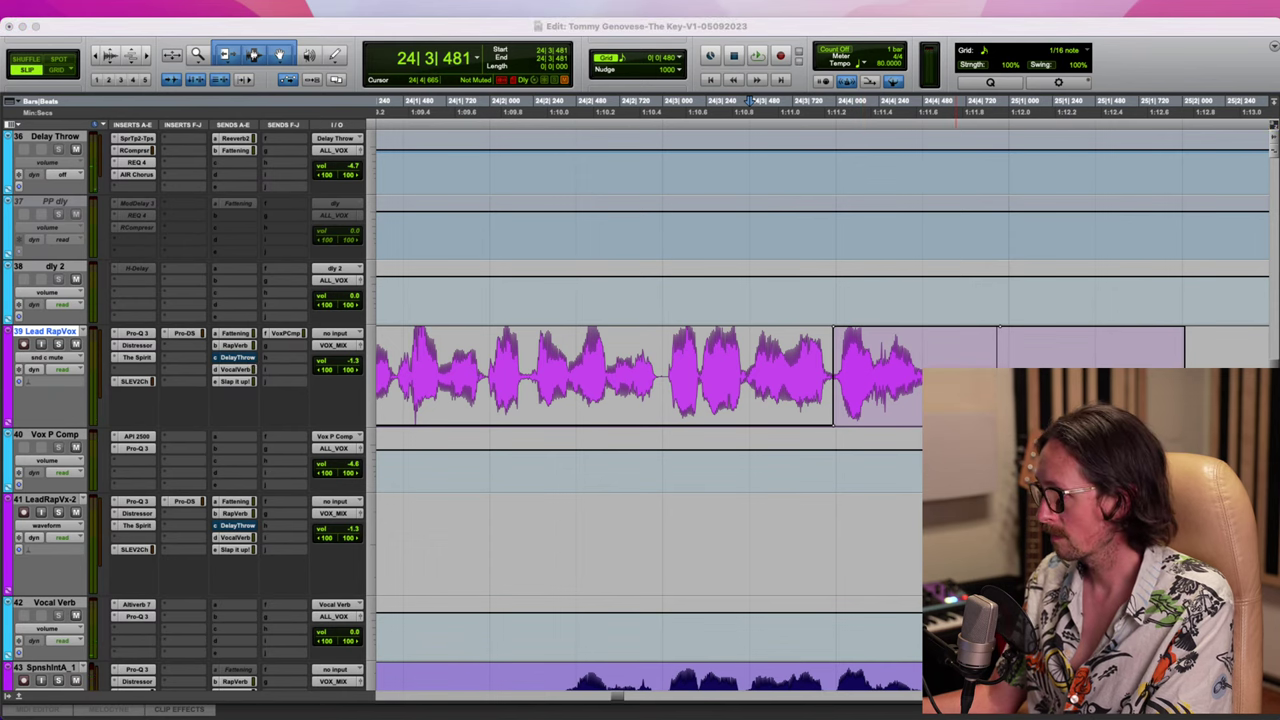
pyautogui.click(557, 237)
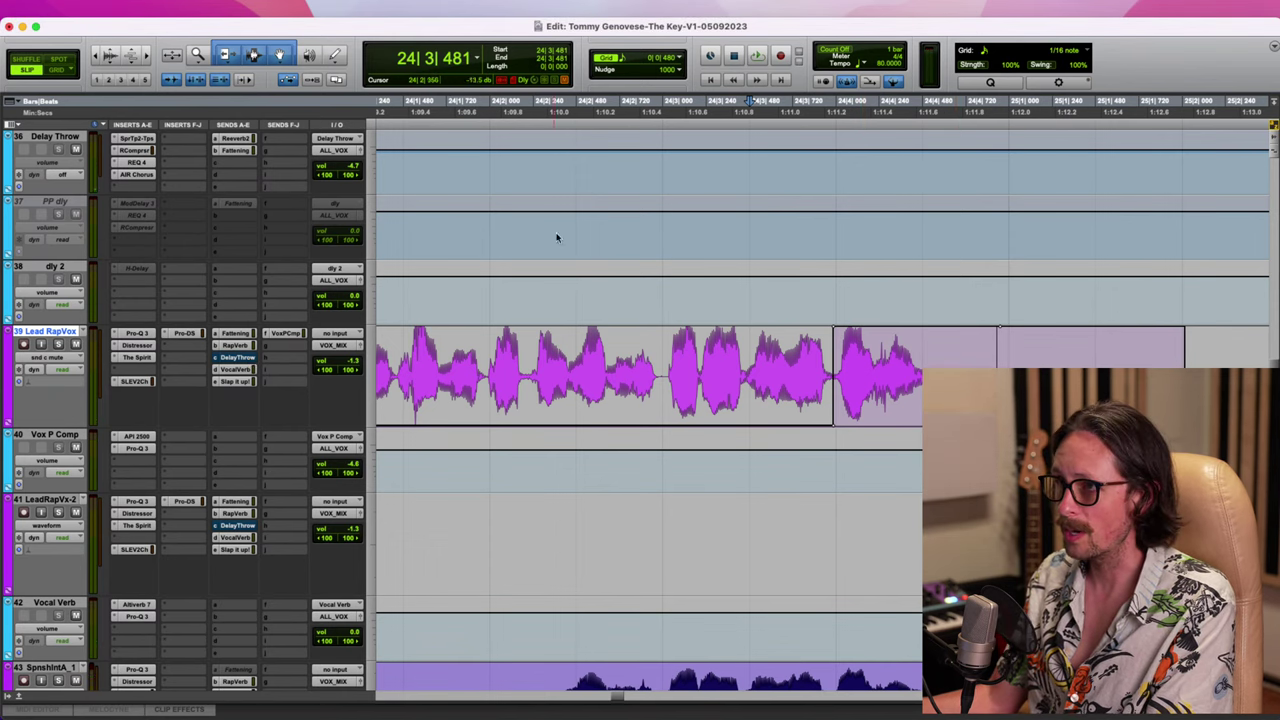
# Review the Delay Throw send's mute automation on the lead vocal across bars 13 to 25
pyautogui.press('r')
pyautogui.press('r')
pyautogui.press('t')
pyautogui.press('t')
pyautogui.press('t')
pyautogui.press('r')
pyautogui.press('r')
pyautogui.press('r')
pyautogui.press('r')
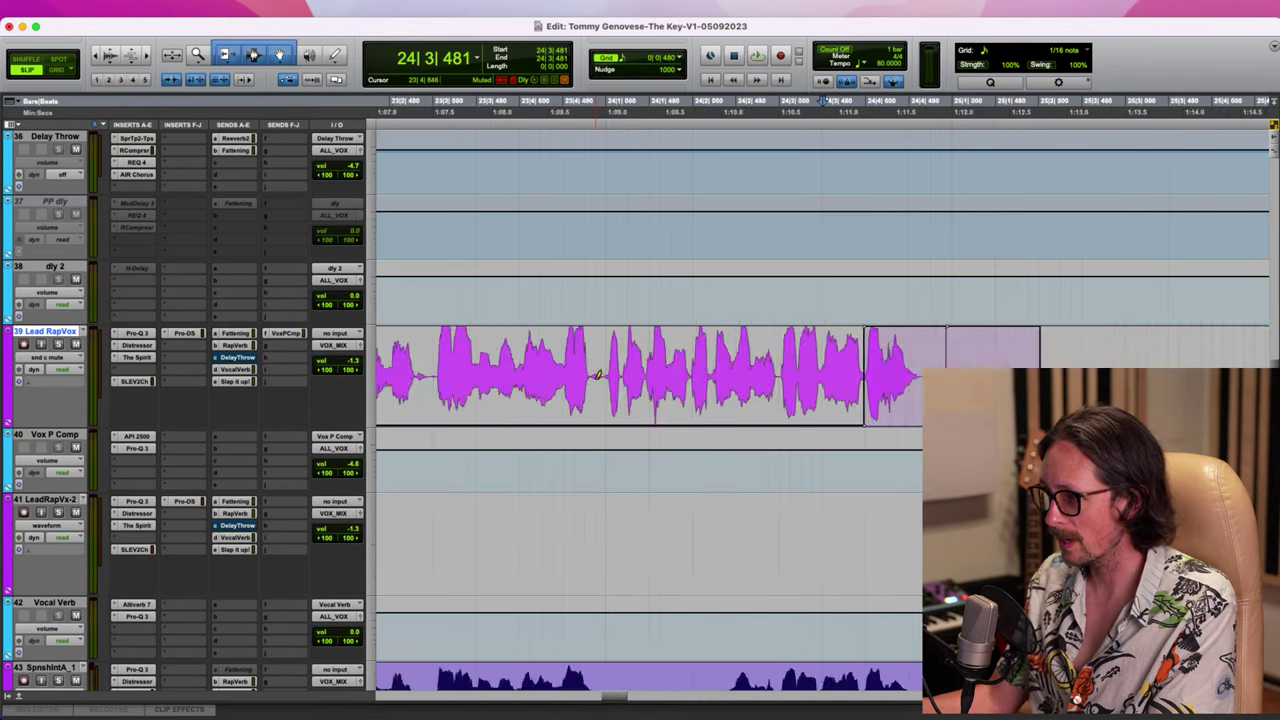
pyautogui.hscroll(-2, 604, 380)
pyautogui.press('r')
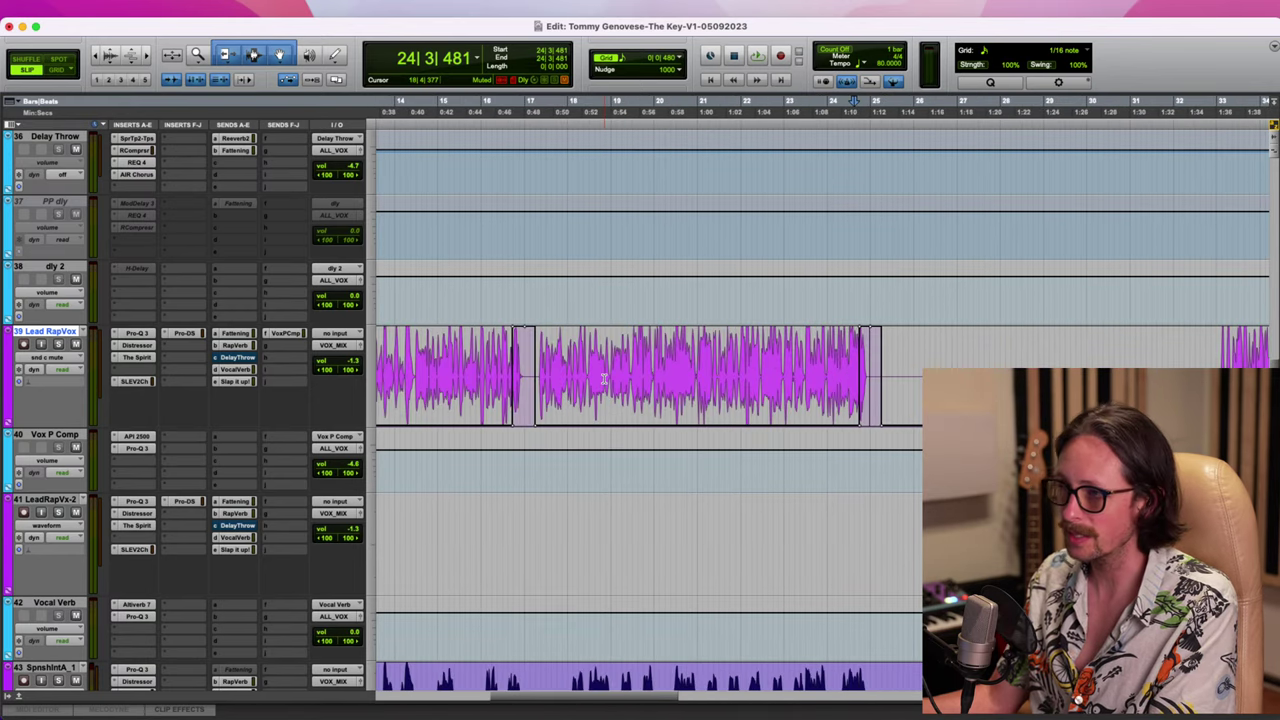
pyautogui.hscroll(-2, 606, 372)
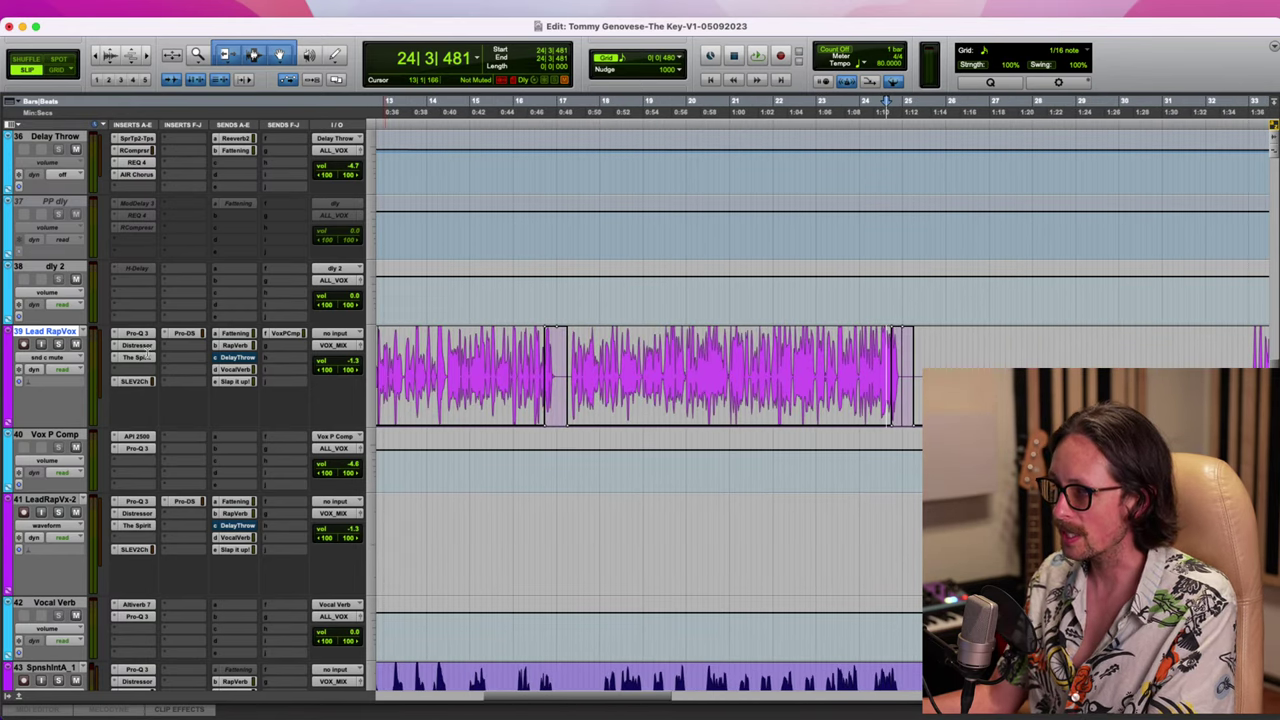
# Return the Lead RapVox track to its waveform view
pyautogui.click(65, 361)
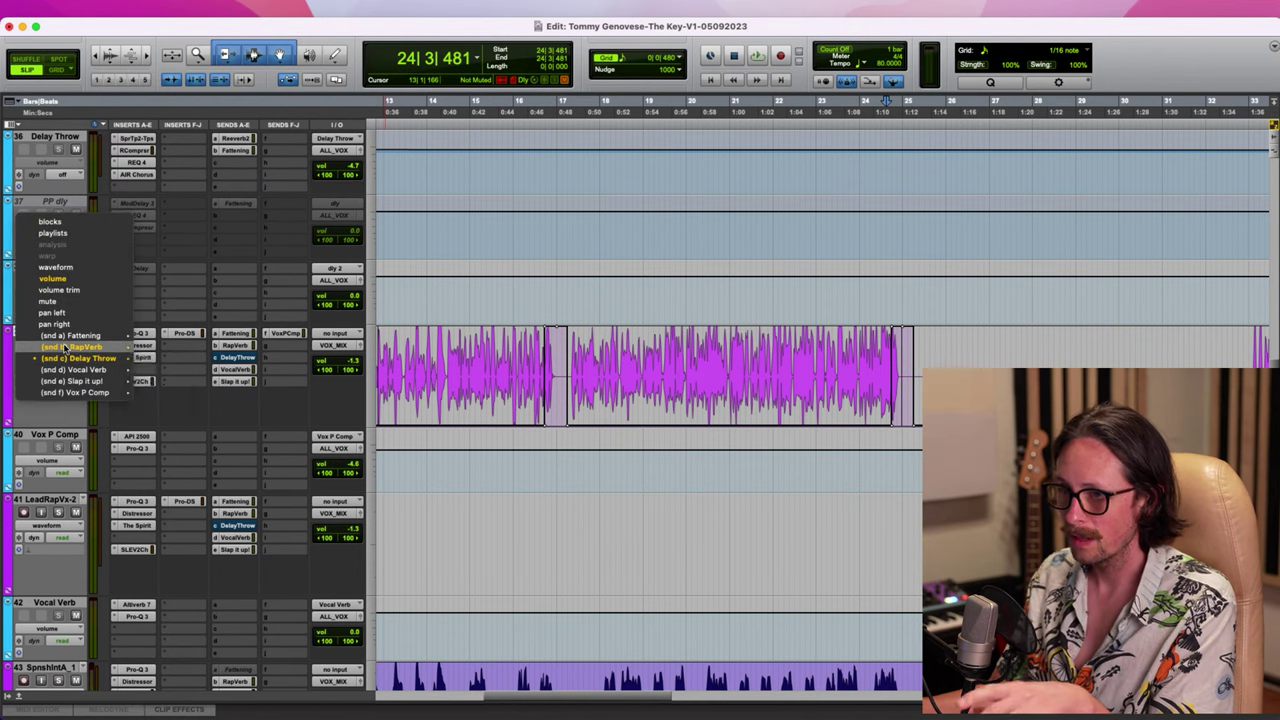
pyautogui.moveTo(88, 349)
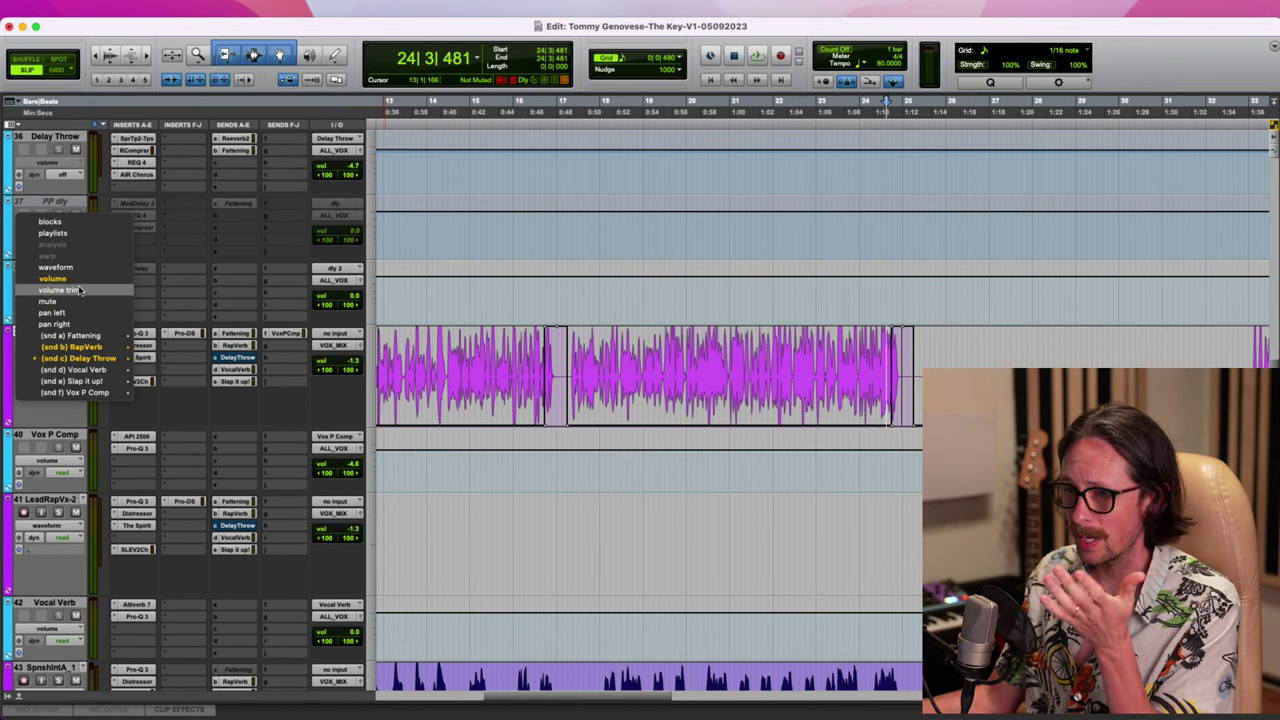
pyautogui.click(55, 267)
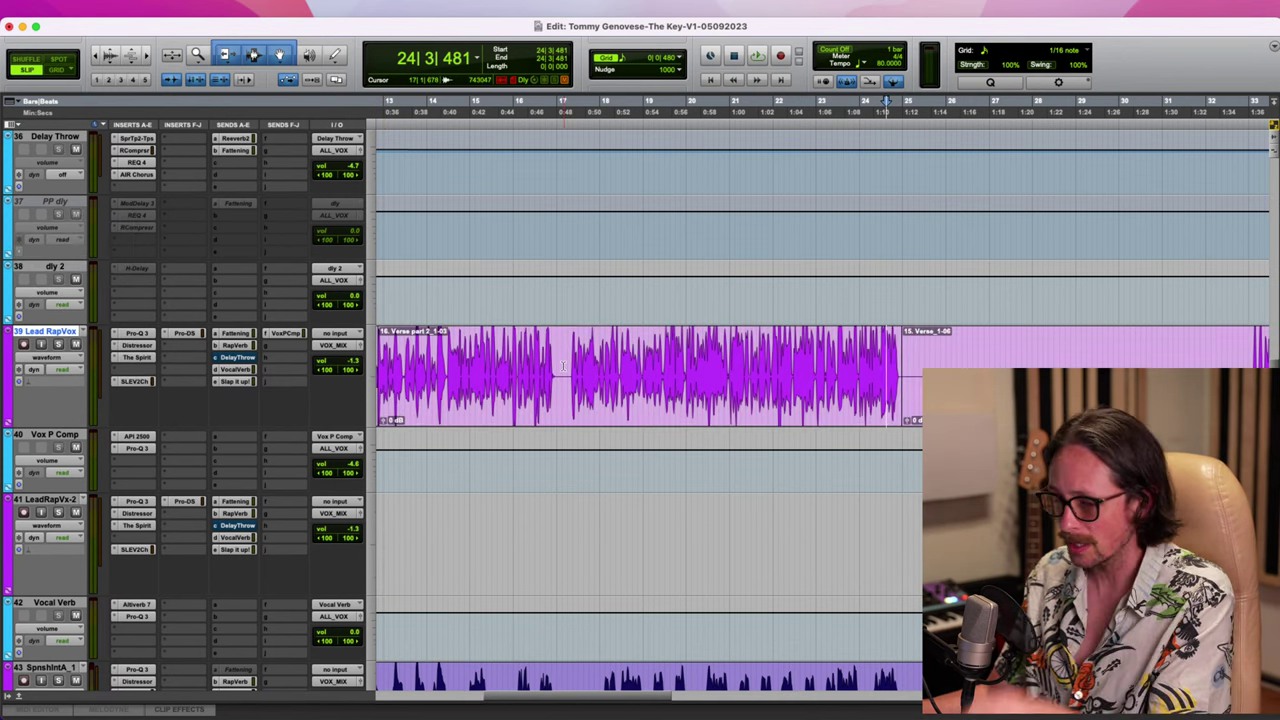
# Inspect the SuperTap 2-Taps delay settings on the Delay Throw track, close the plug-in and return to the vocal tracks
pyautogui.press('r')
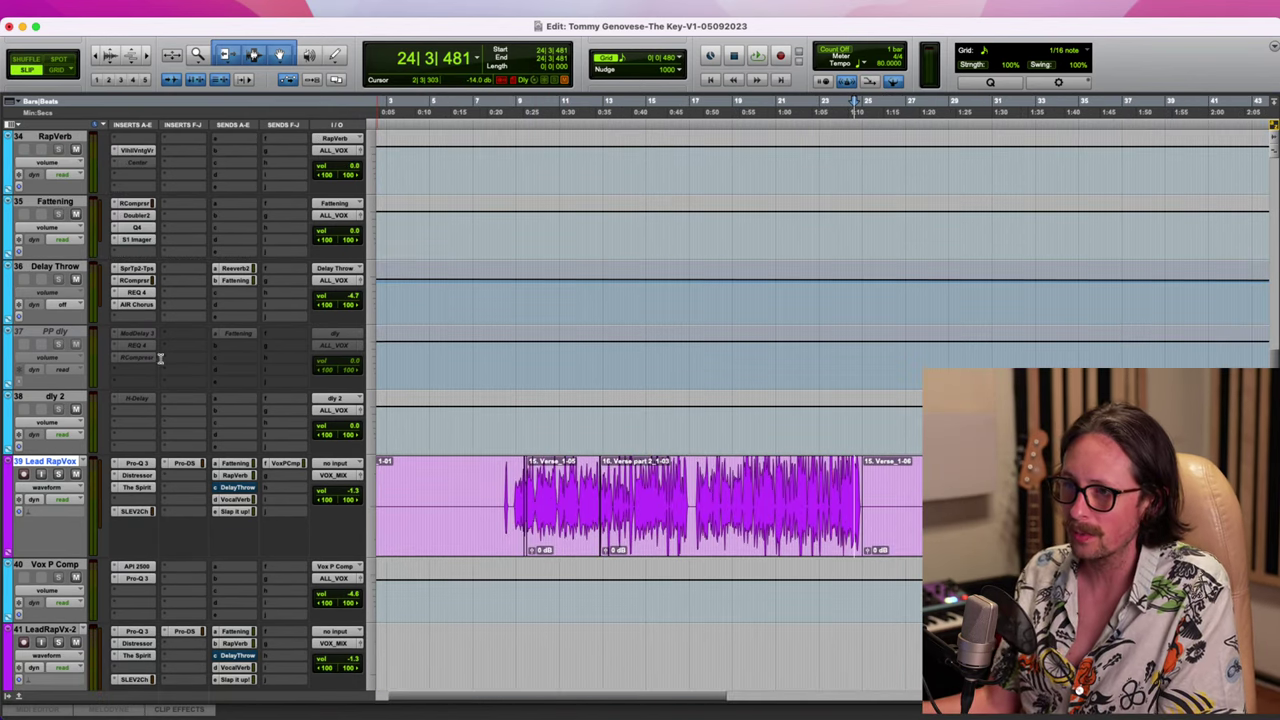
pyautogui.click(50, 268)
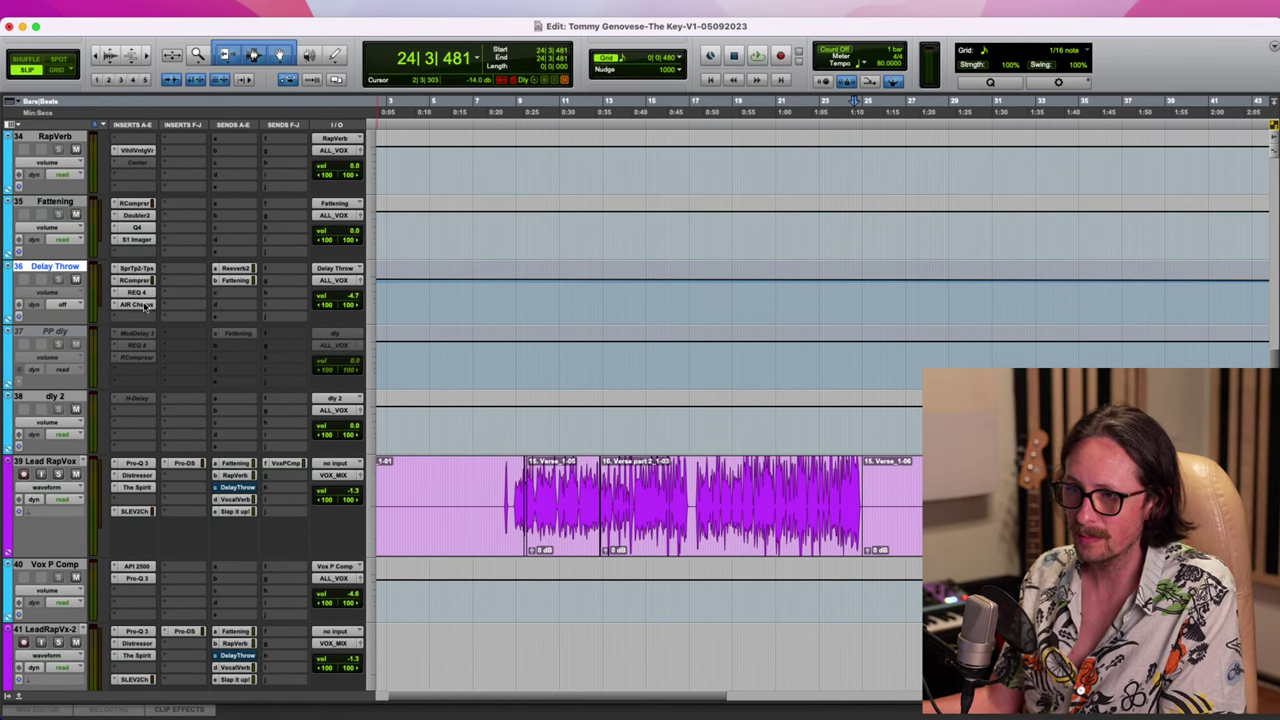
pyautogui.click(136, 268)
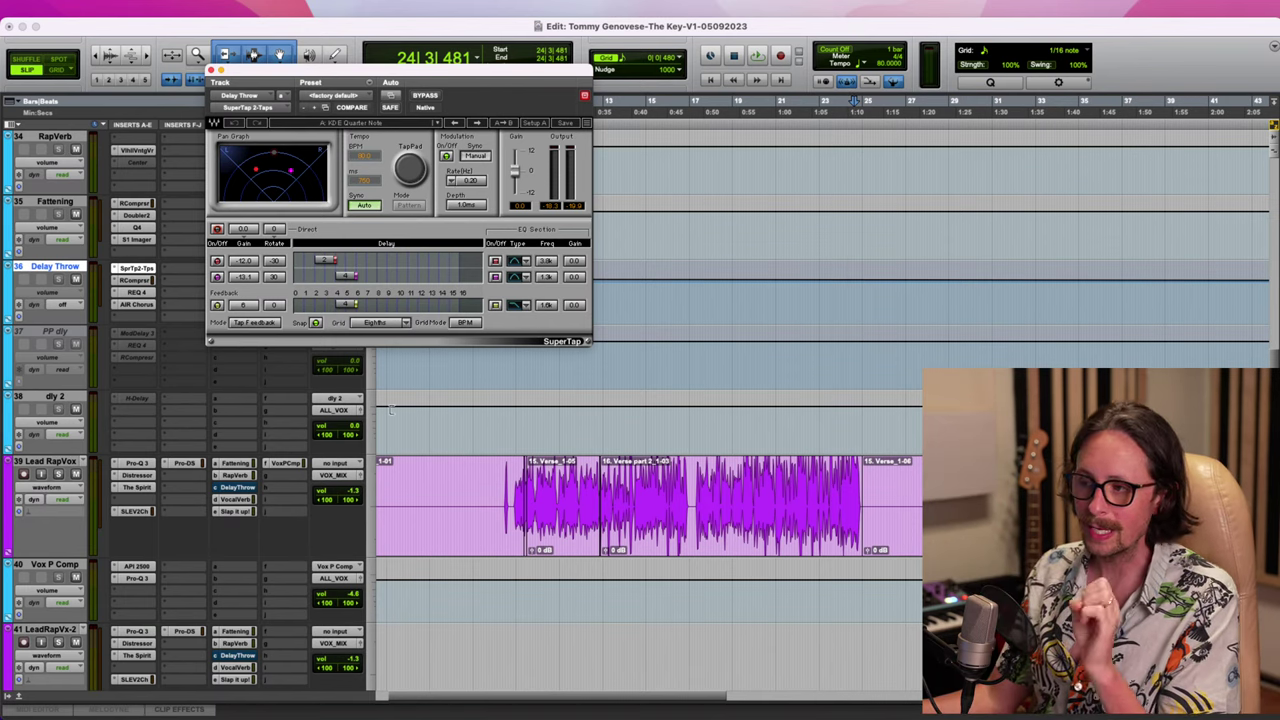
pyautogui.click(212, 70)
pyautogui.scroll(-5, 563, 428)
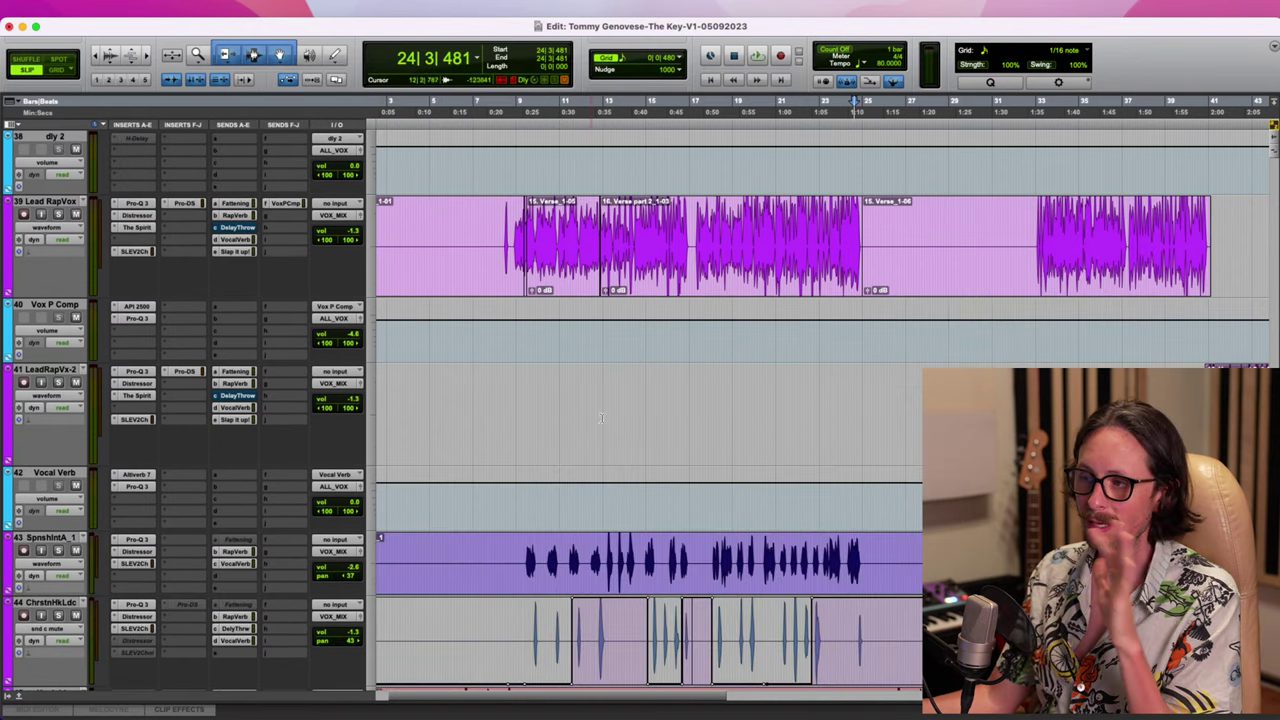
# Look through the hook vocal, adlib and layer tracks, followed by the guitar, synth and bass tracks
pyautogui.scroll(-6, 606, 420)
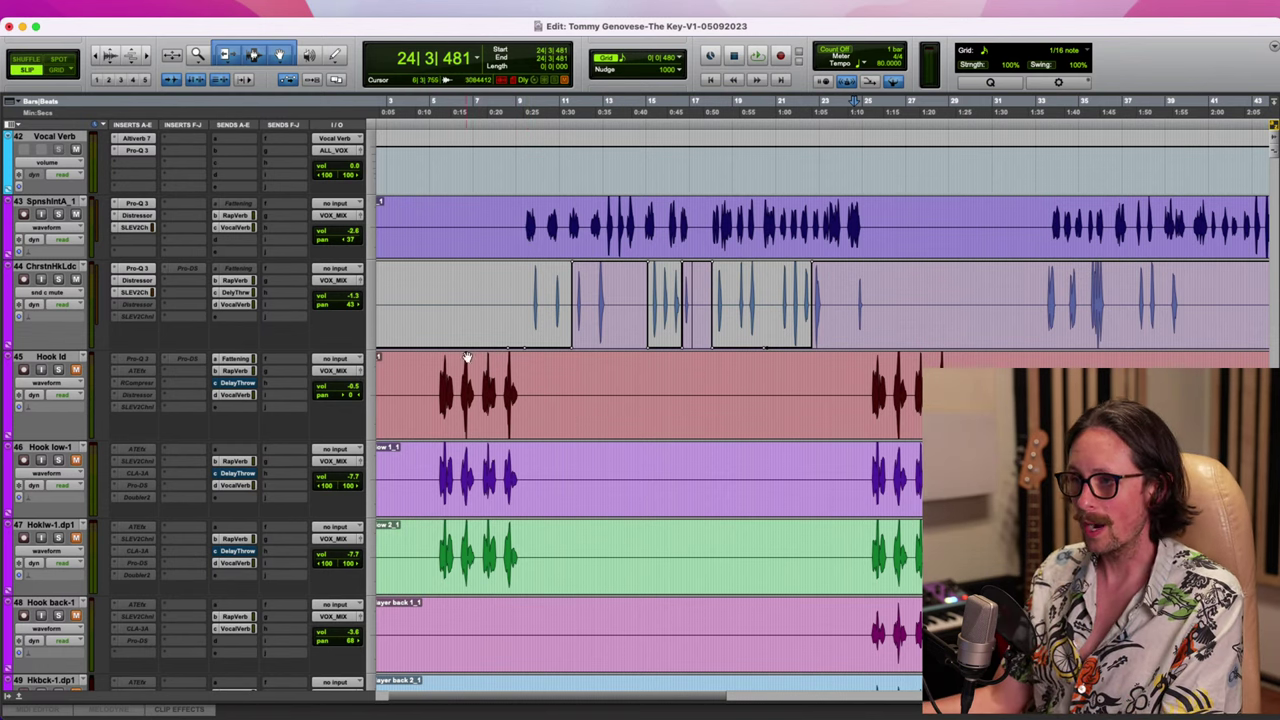
pyautogui.scroll(-10, 470, 355)
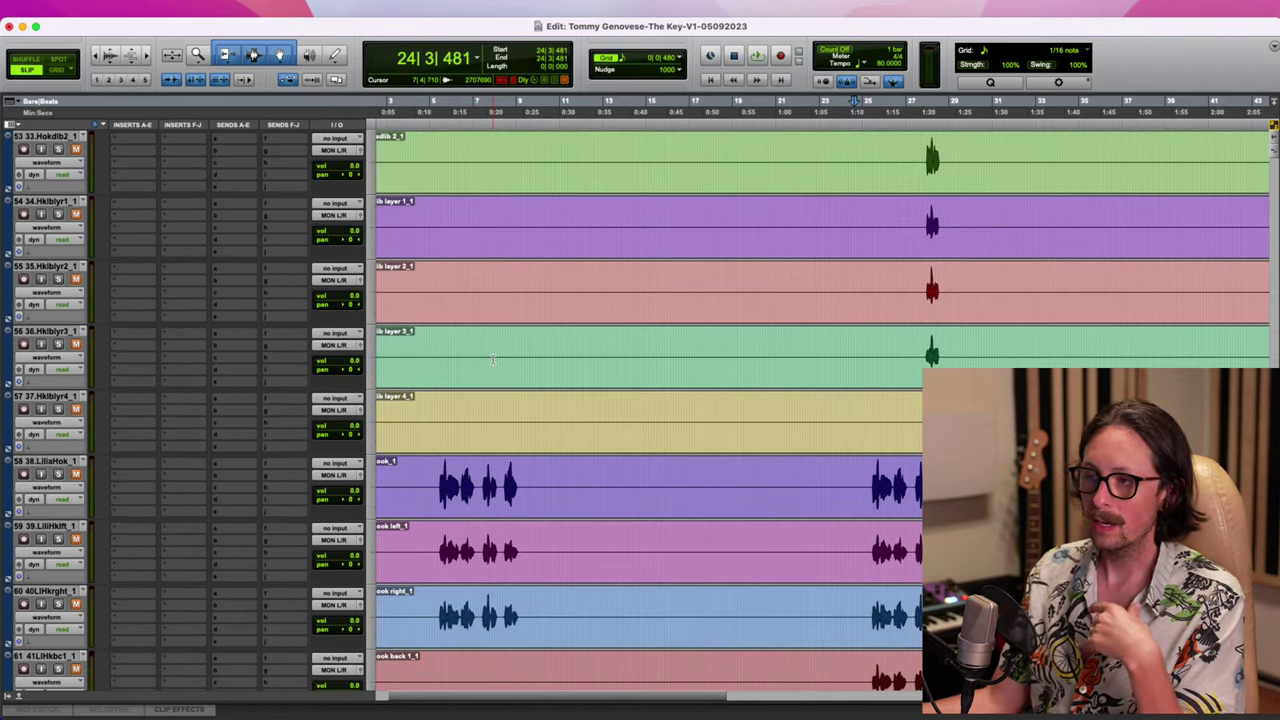
pyautogui.scroll(6, 490, 357)
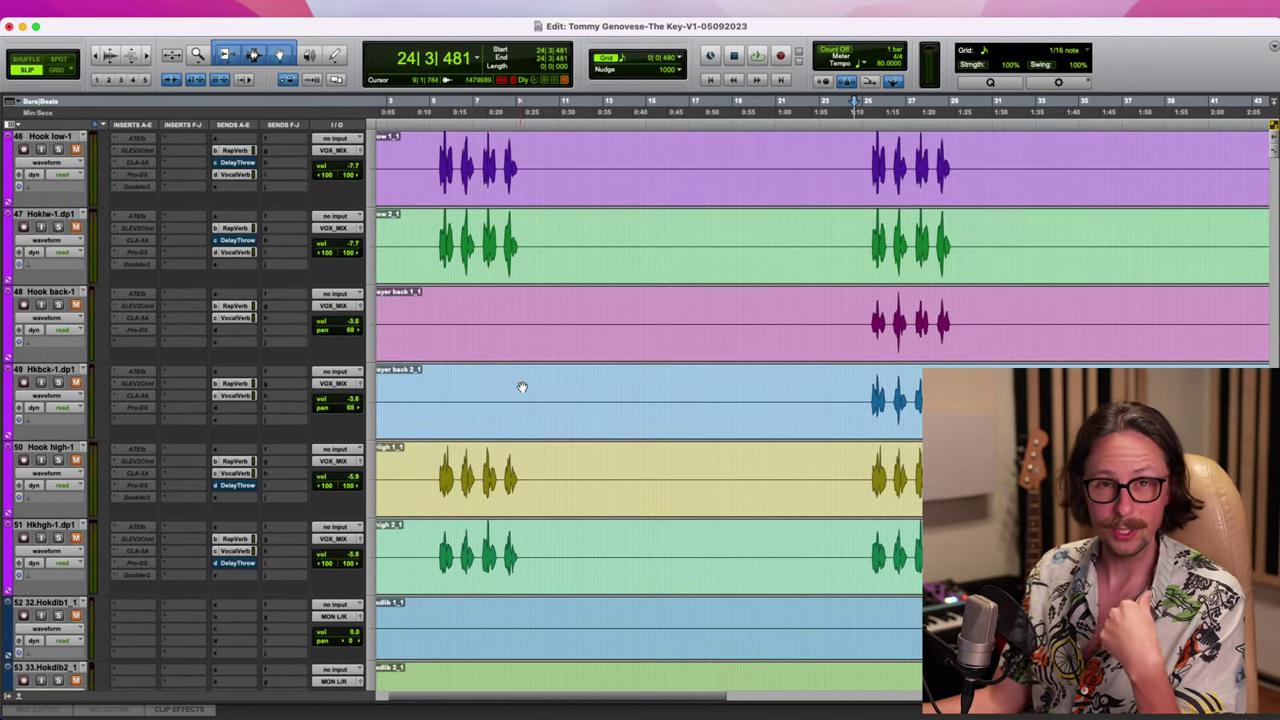
pyautogui.scroll(-14, 525, 385)
pyautogui.scroll(-5, 529, 387)
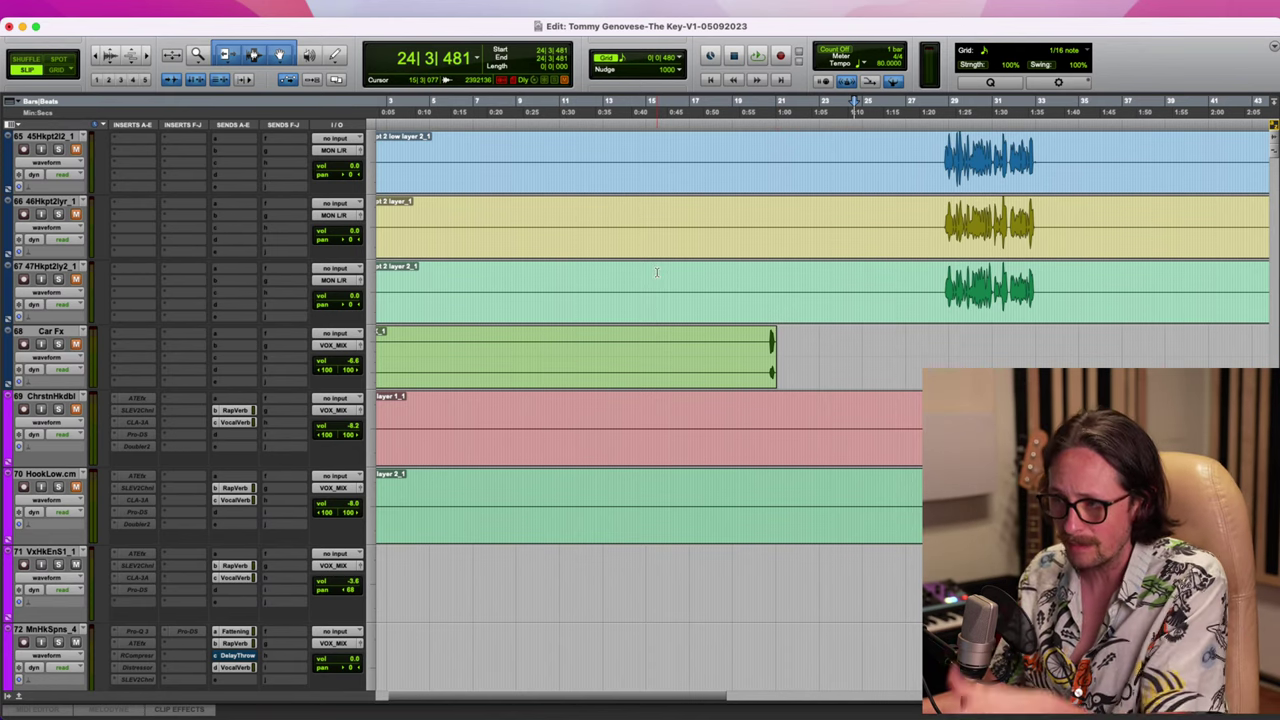
pyautogui.scroll(15, 566, 370)
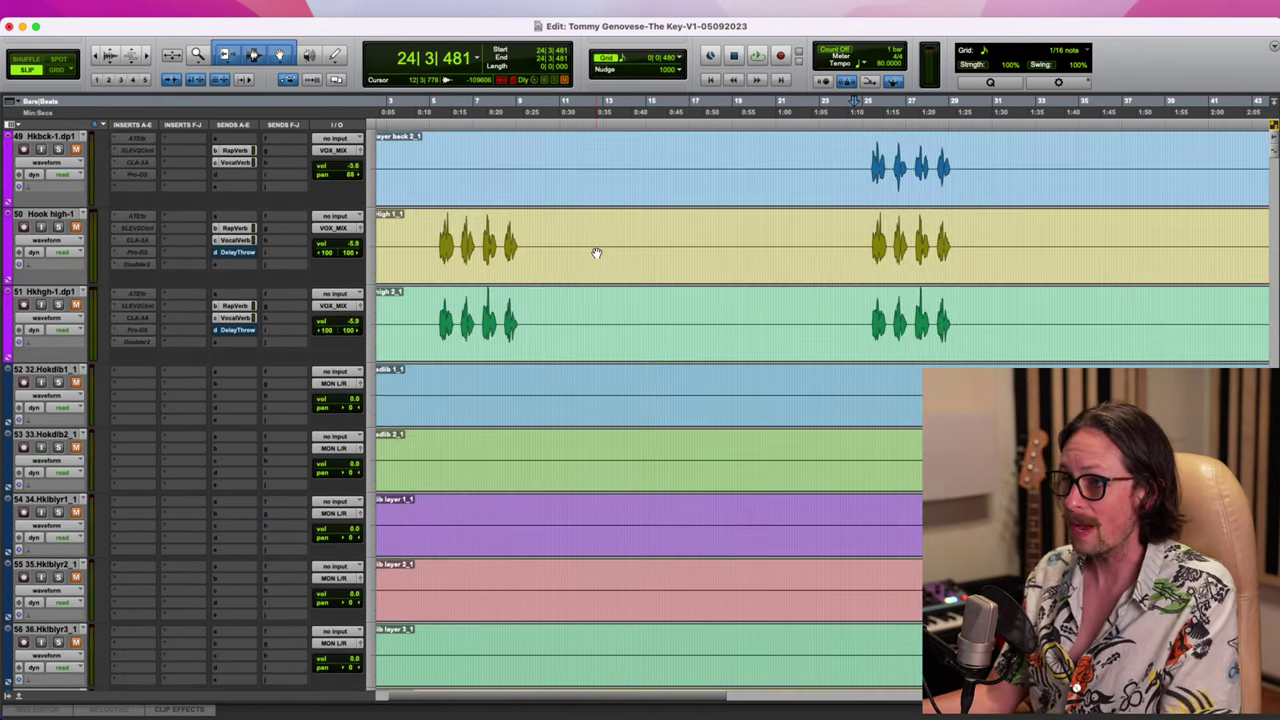
pyautogui.scroll(12, 594, 251)
pyautogui.scroll(12, 485, 328)
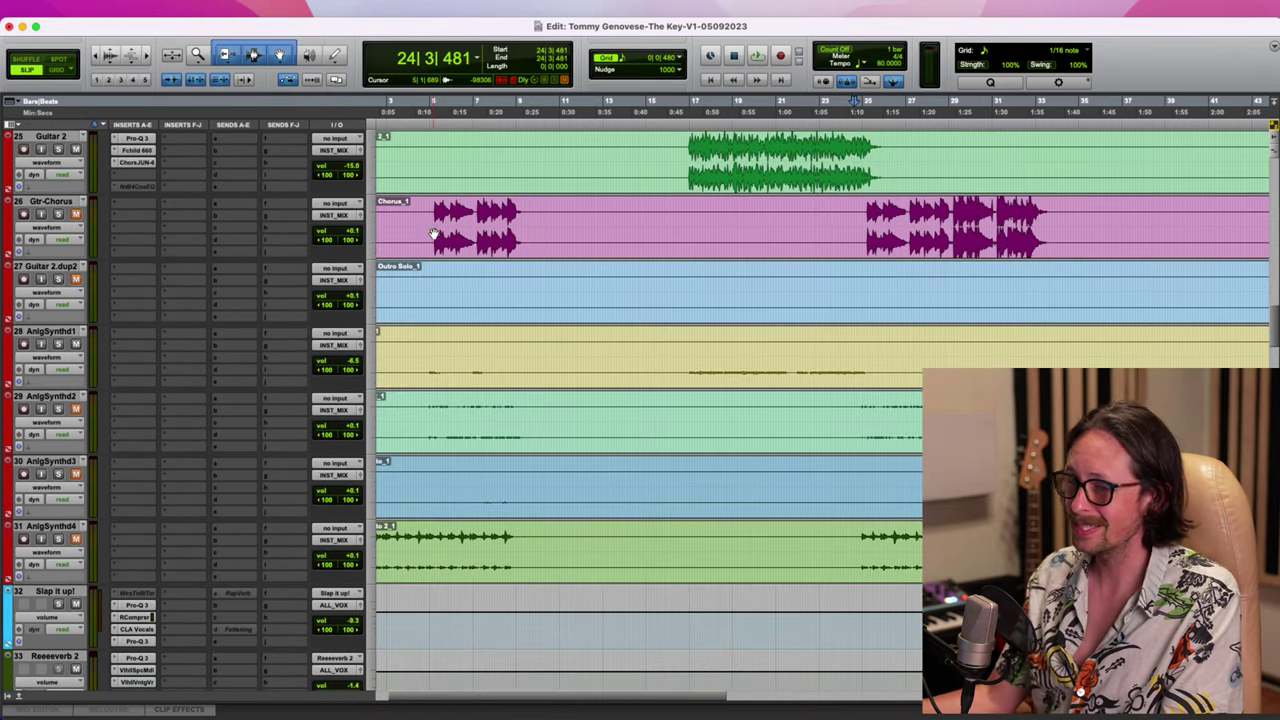
pyautogui.scroll(12, 434, 234)
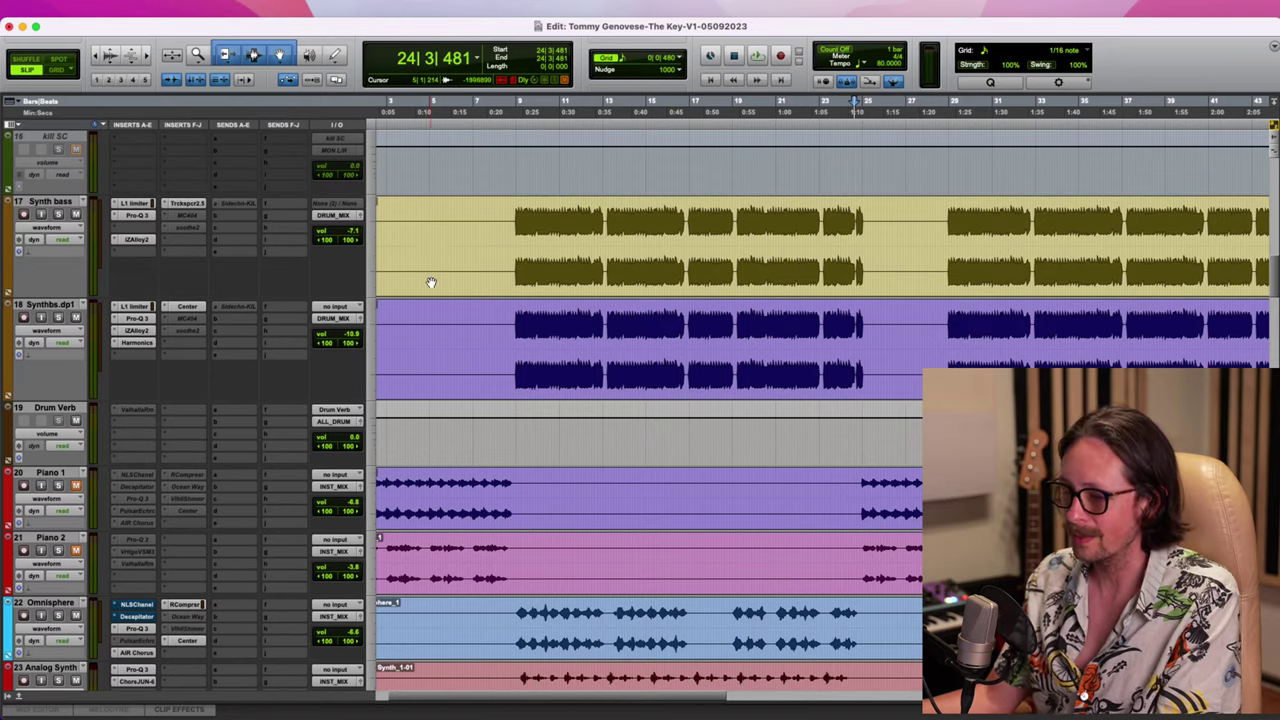
# Show the whole song's timeline and examine how the drums, bass, keys, guitars and synths are arranged across it
pyautogui.press('r')
pyautogui.press('r')
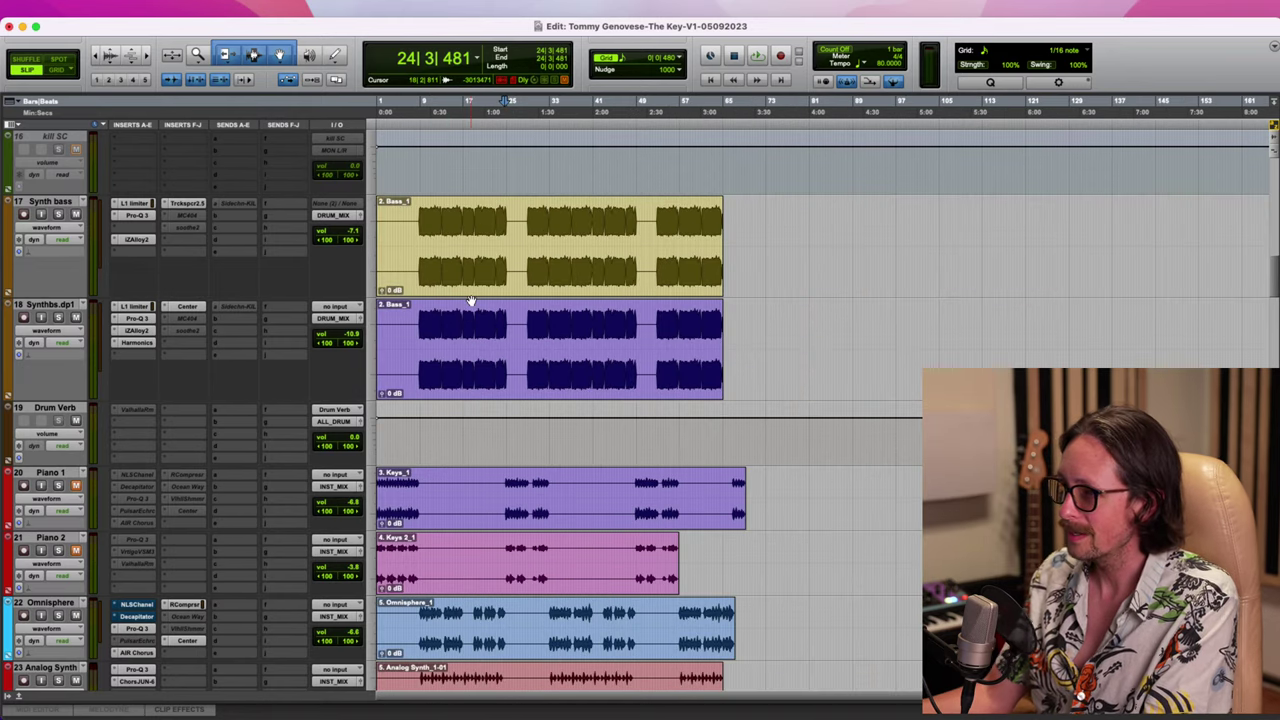
pyautogui.click(526, 221)
pyautogui.scroll(-5, 537, 362)
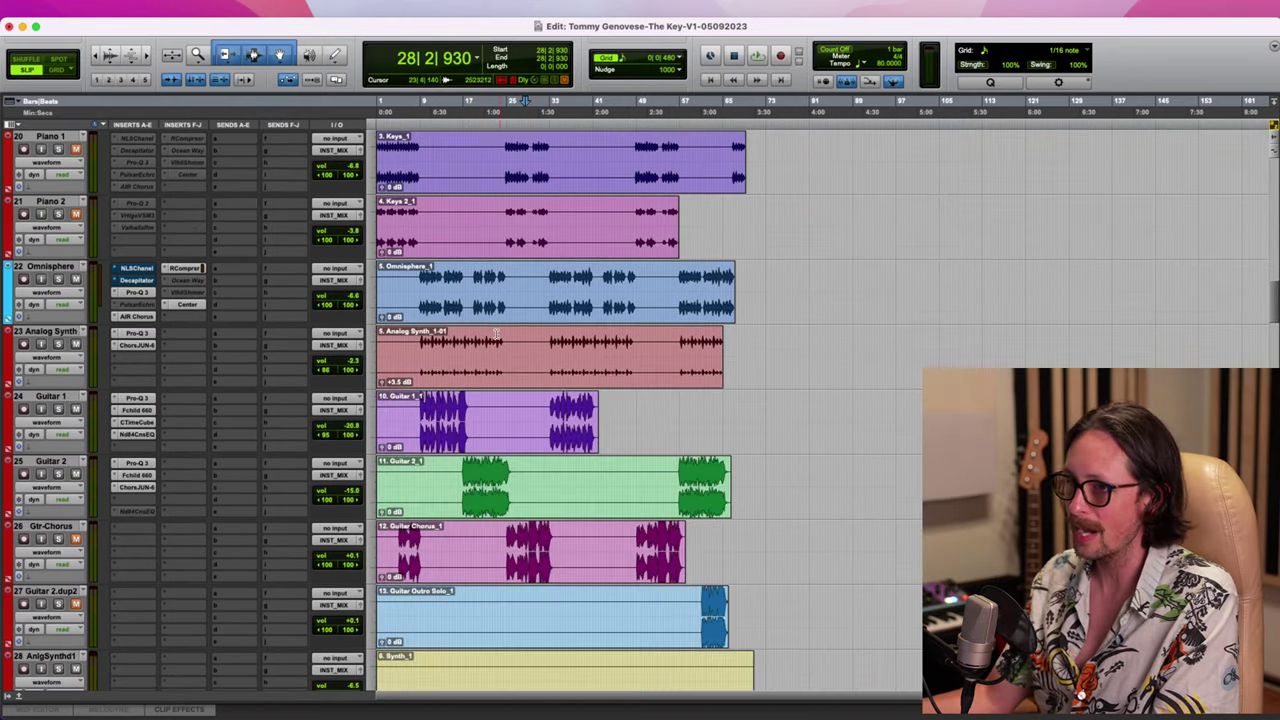
pyautogui.scroll(-4, 497, 338)
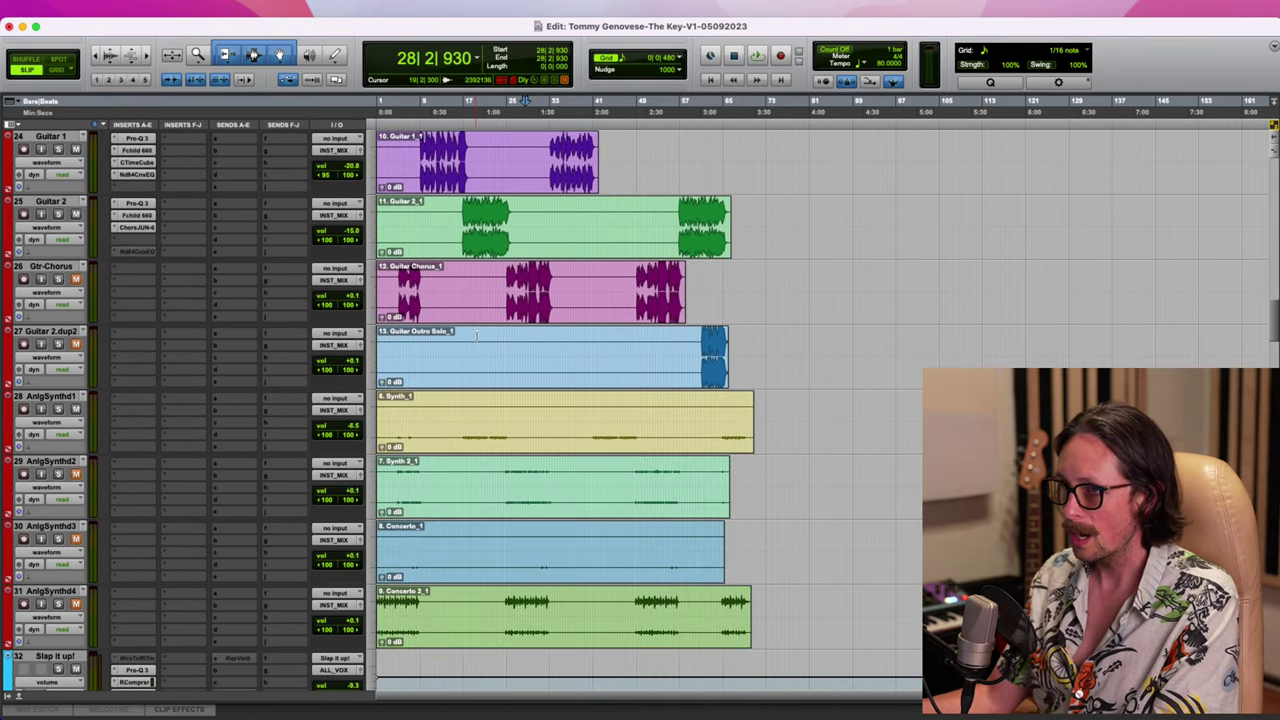
pyautogui.scroll(10, 476, 336)
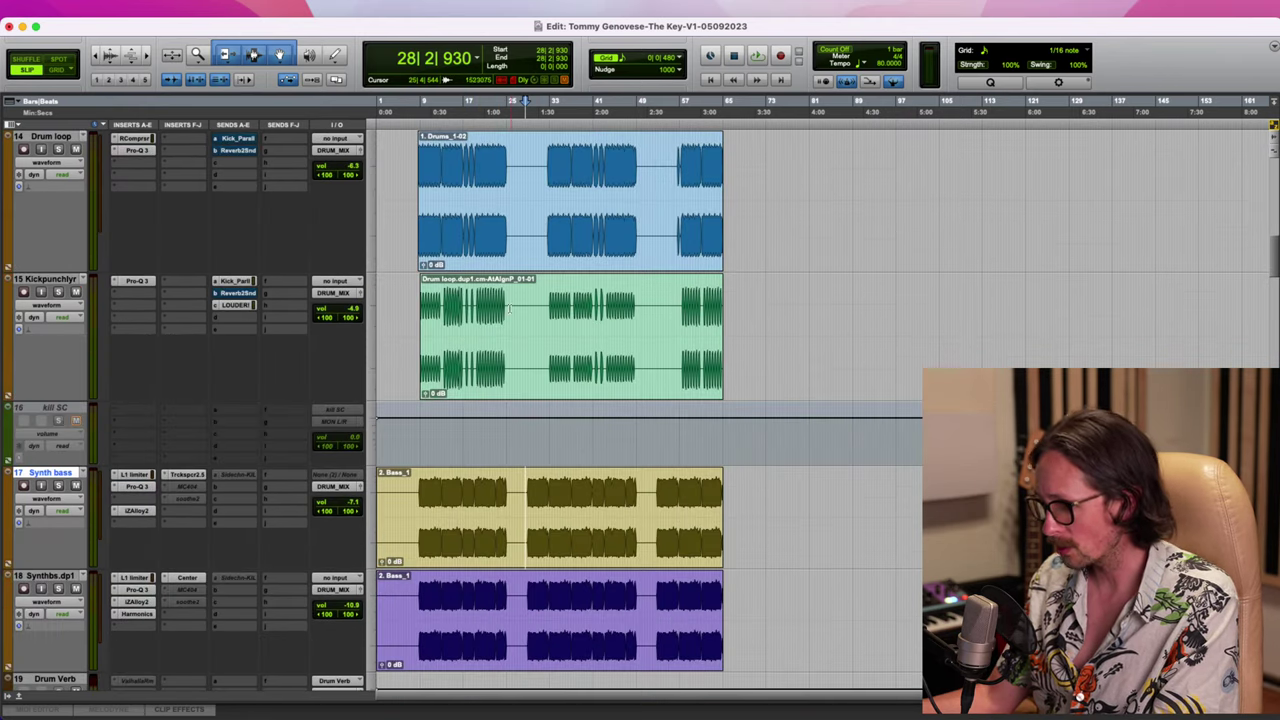
pyautogui.scroll(3, 548, 314)
pyautogui.scroll(-8, 548, 314)
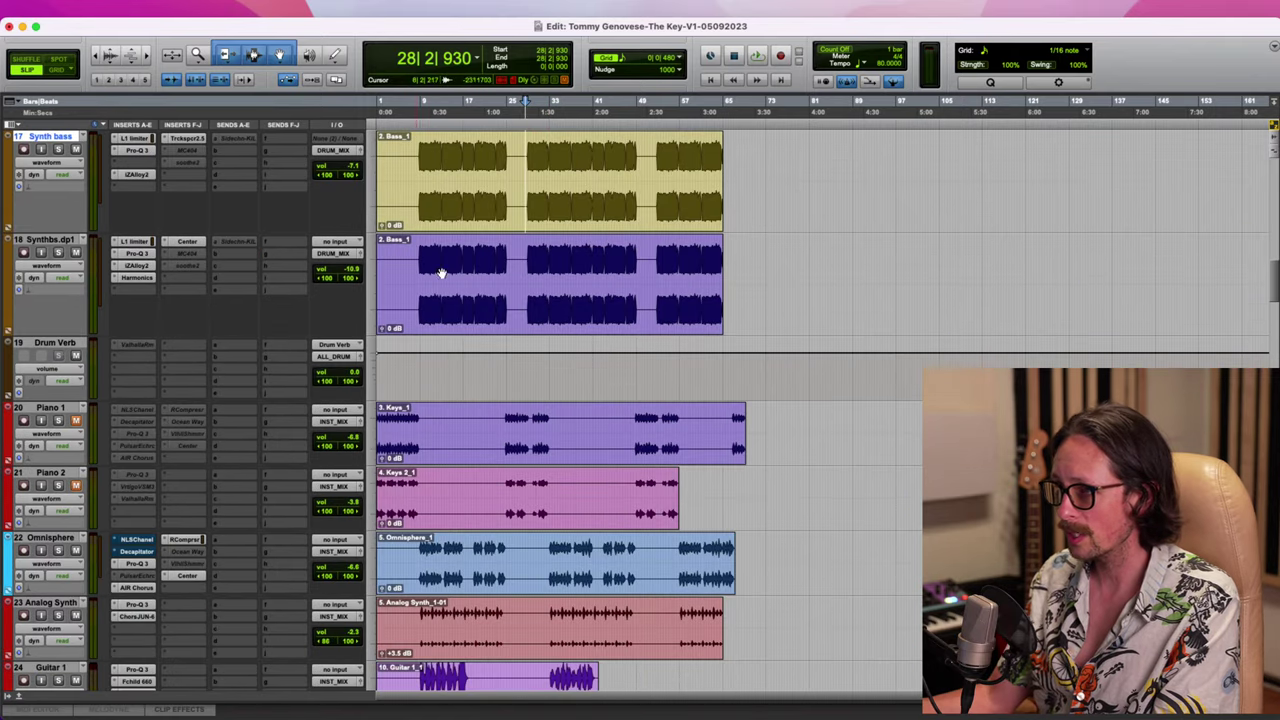
# Play the song from just before bar 25 on the Piano 1 track and check which instrument tracks are active in the chorus
pyautogui.click(505, 422)
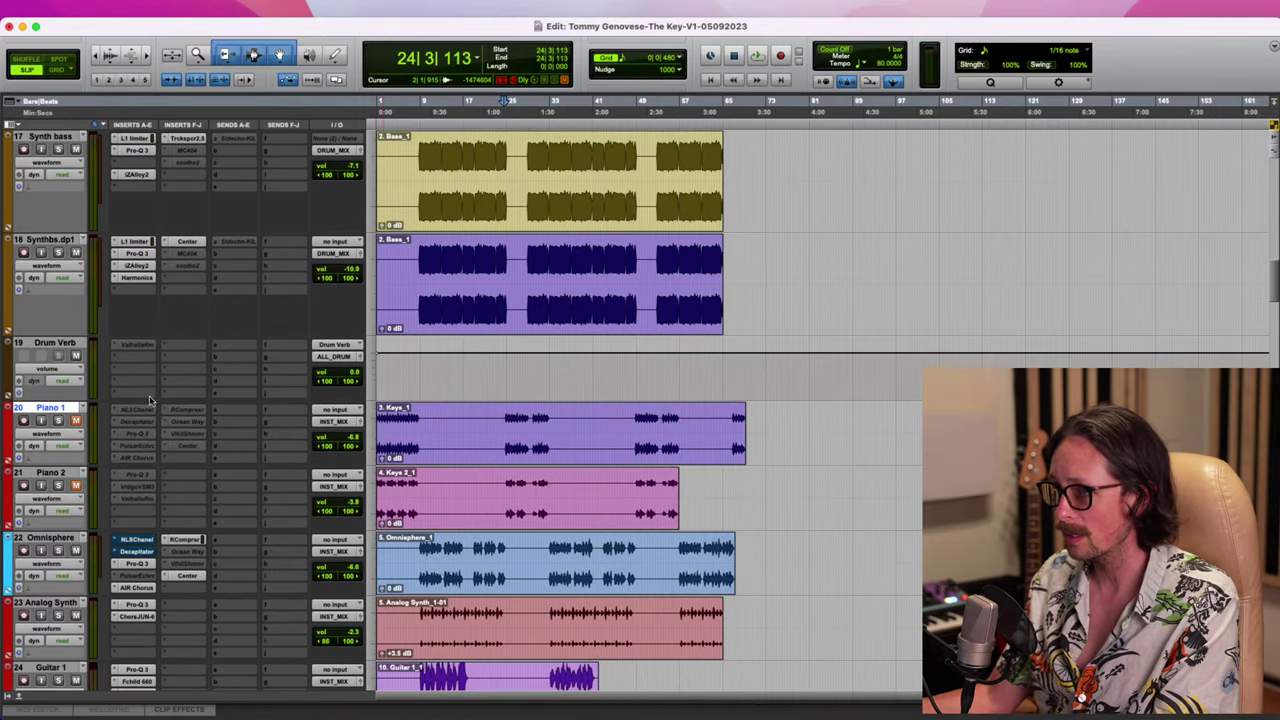
pyautogui.scroll(-5, 480, 430)
pyautogui.scroll(-3, 470, 425)
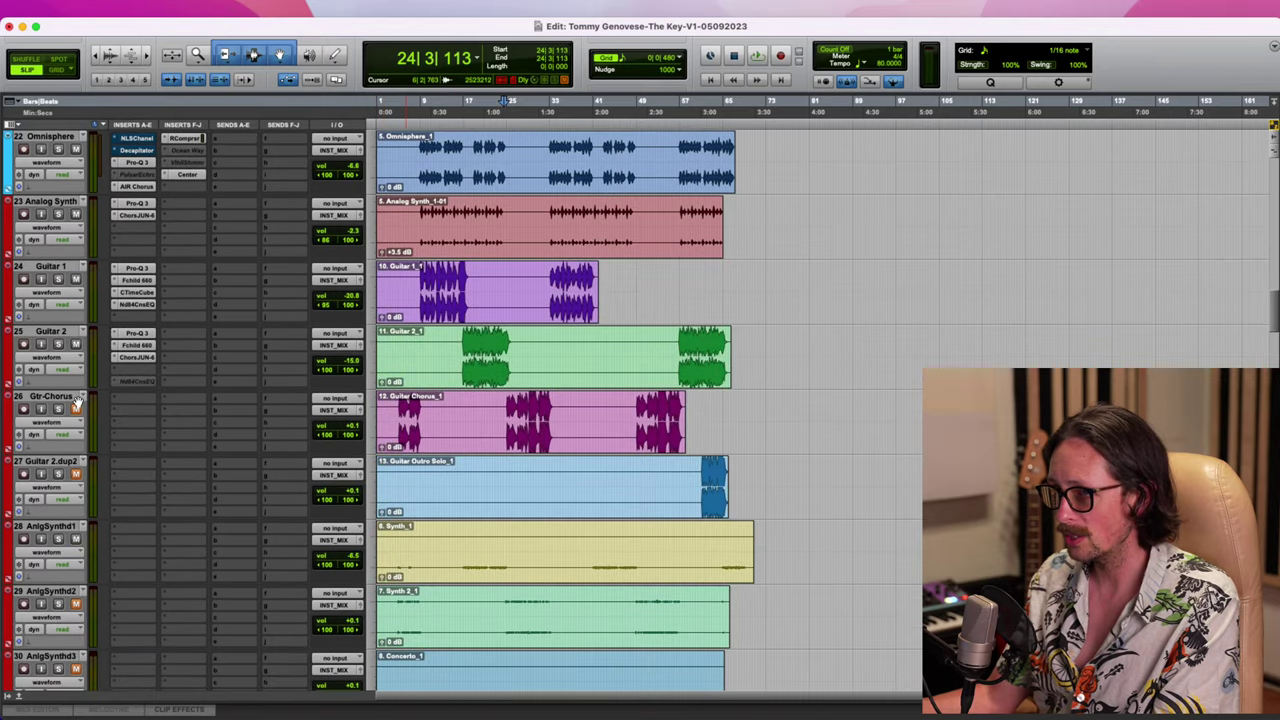
pyautogui.scroll(10, 475, 420)
pyautogui.scroll(-10, 495, 390)
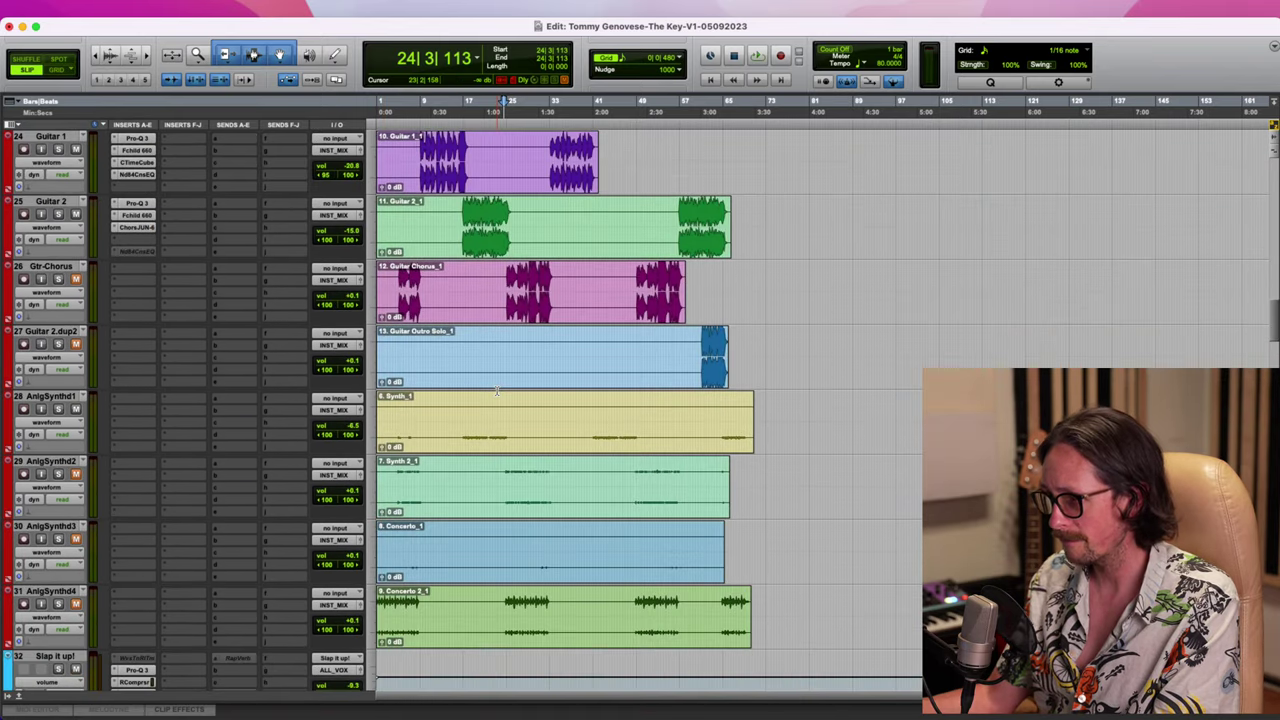
pyautogui.press('super+equal')
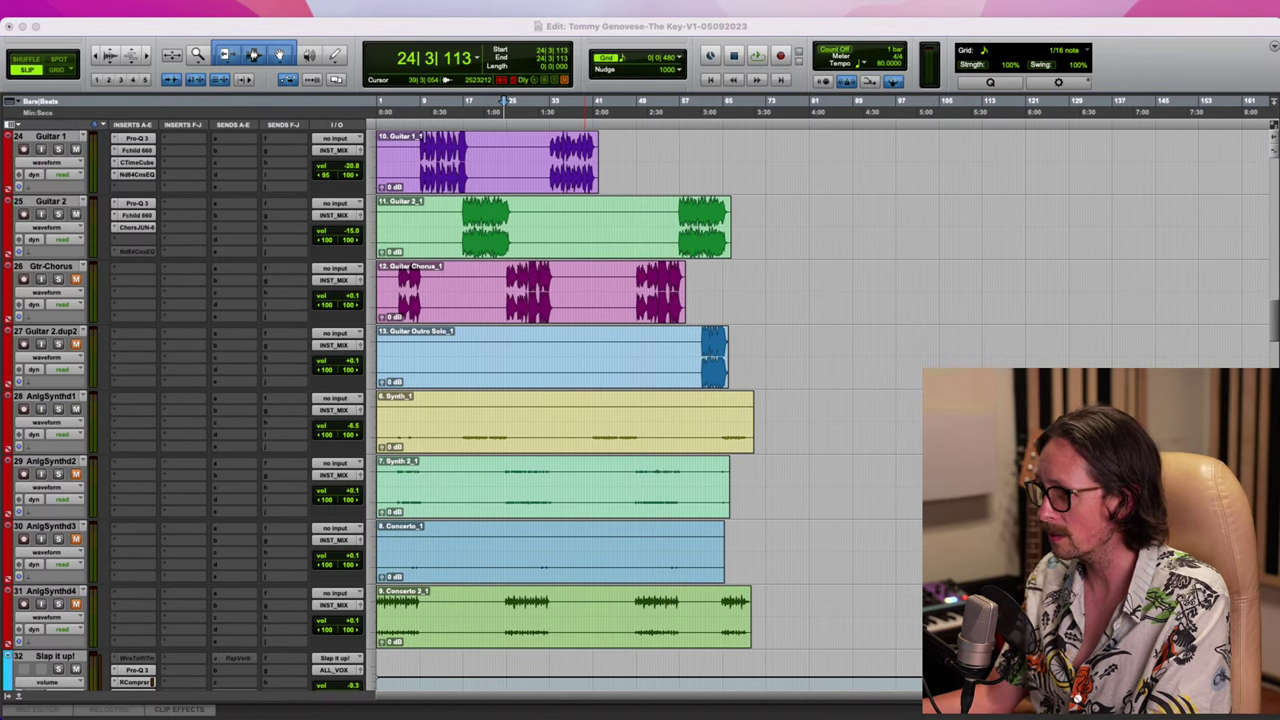
pyautogui.press('space')
pyautogui.scroll(6, 320, 287)
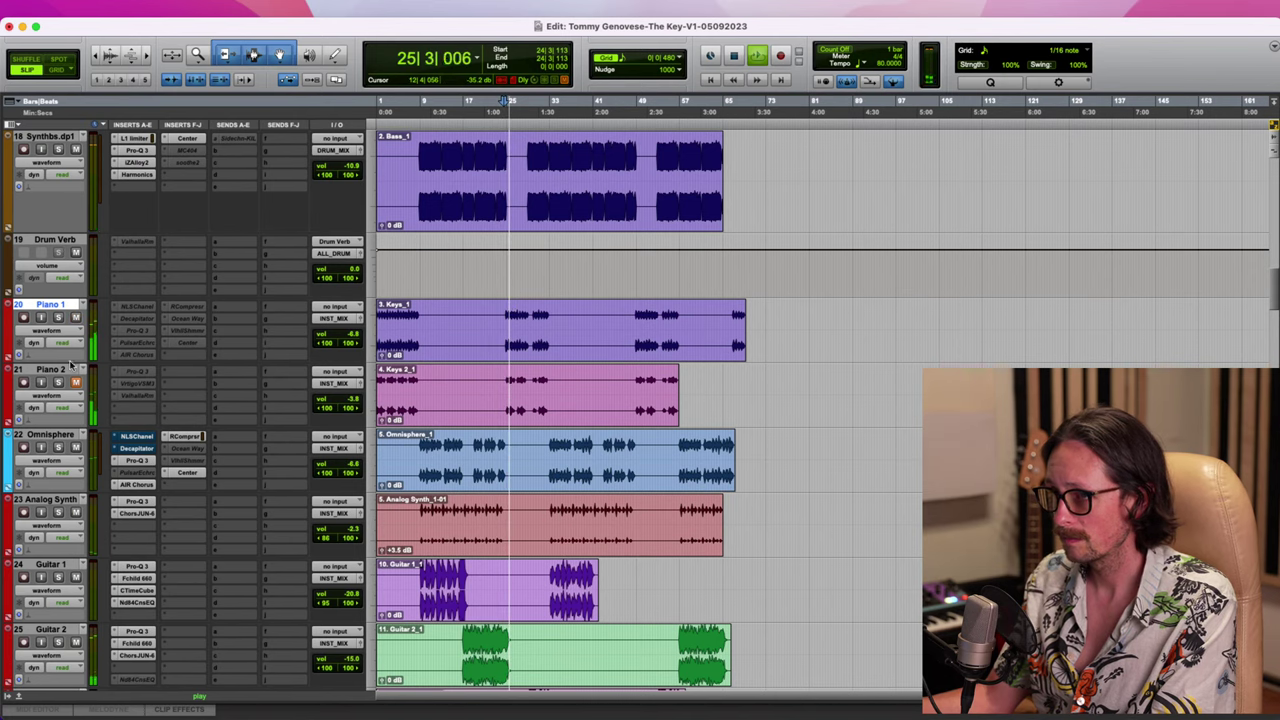
pyautogui.scroll(-5, 300, 395)
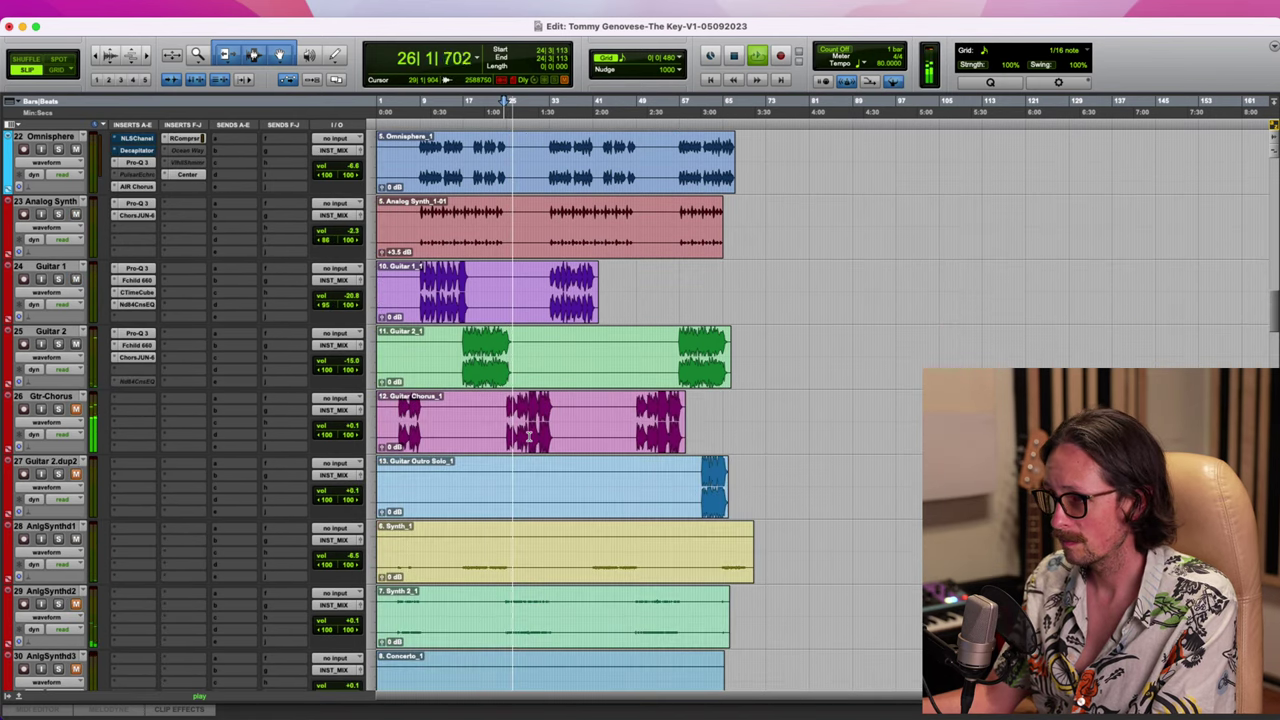
pyautogui.scroll(-6, 471, 434)
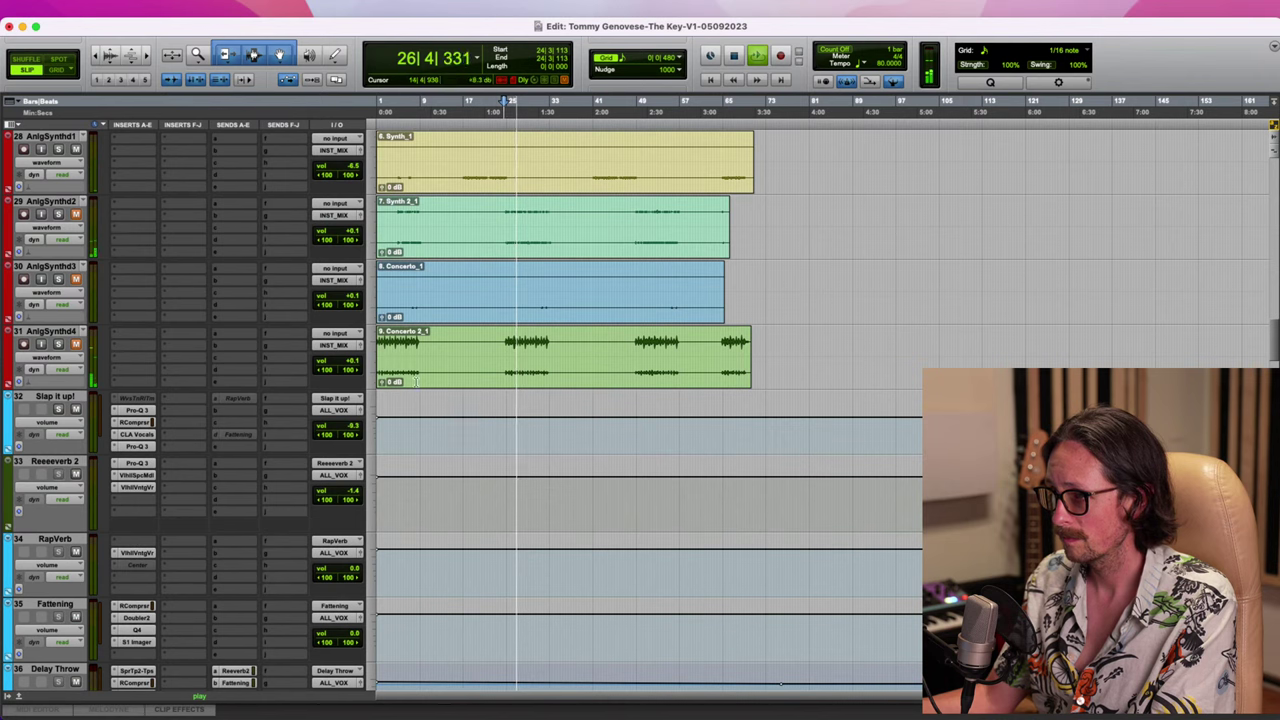
pyautogui.scroll(-10, 587, 428)
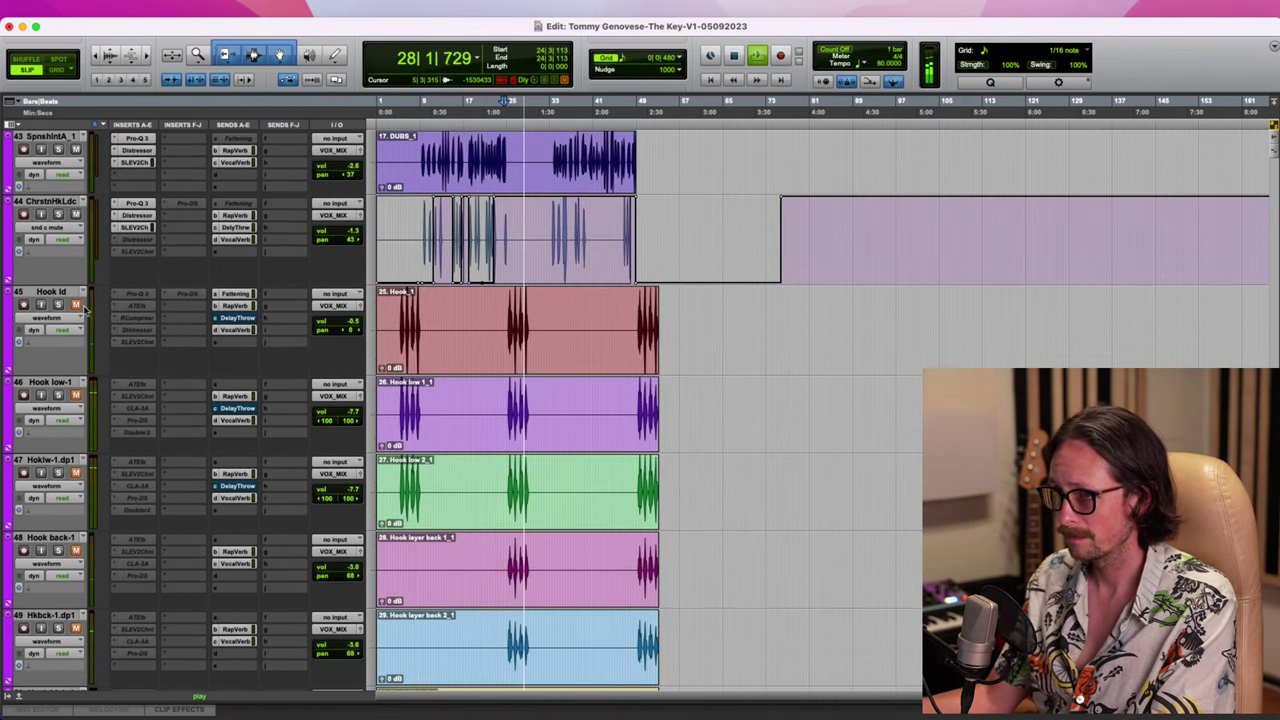
# Play the second hook from bar 25 on the Hook ld track while reviewing the muted hook vocal and adlib layers
pyautogui.click(510, 338)
pyautogui.press('space')
pyautogui.press('space')
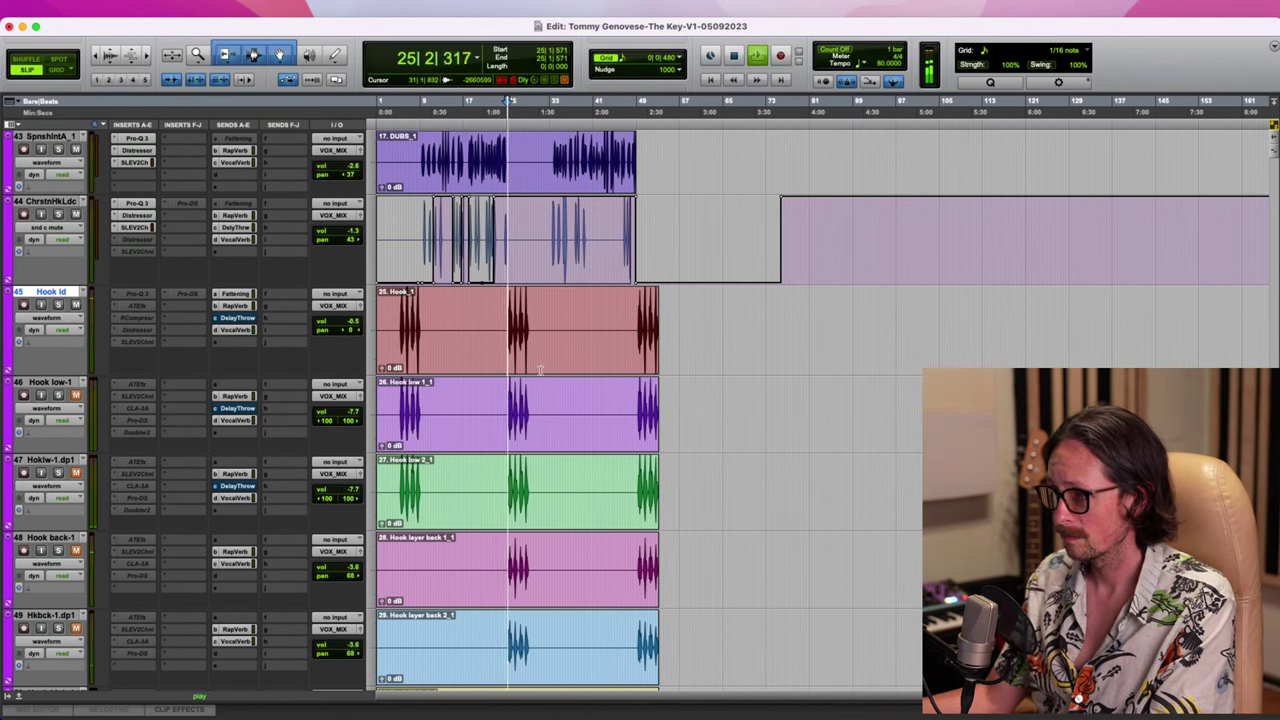
pyautogui.scroll(-5, 537, 371)
pyautogui.scroll(-20, 540, 373)
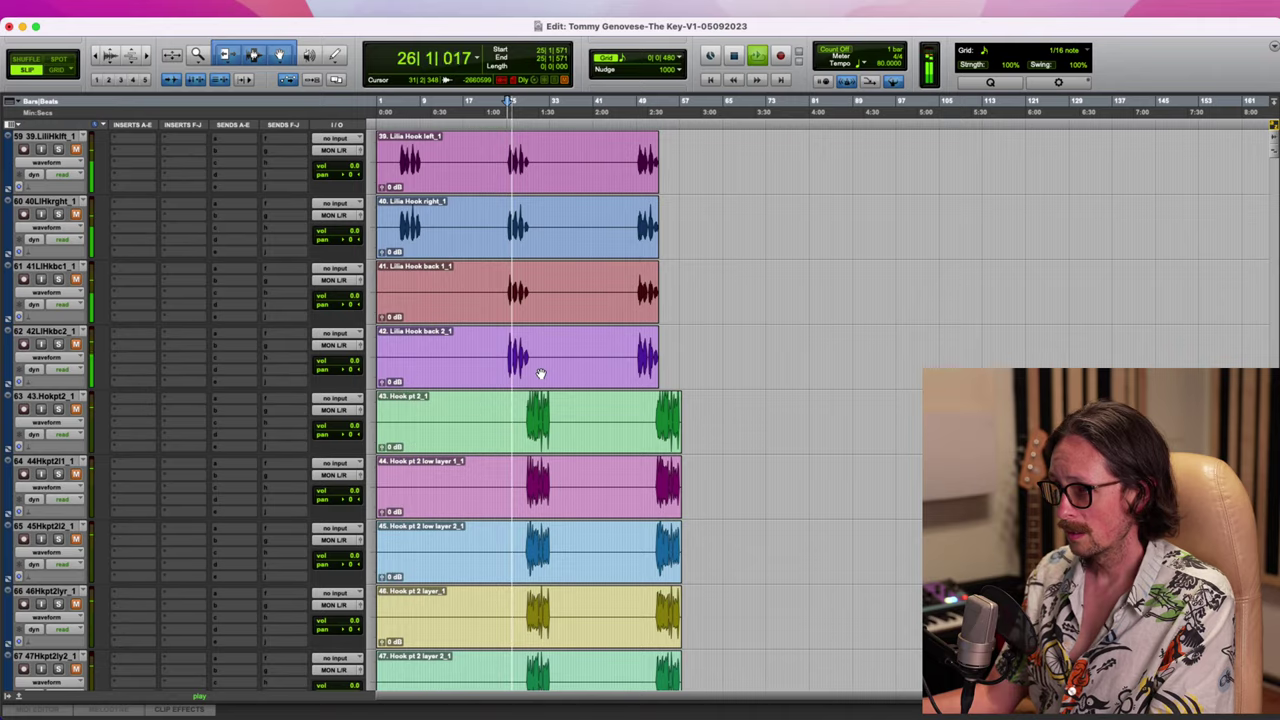
pyautogui.scroll(9, 540, 373)
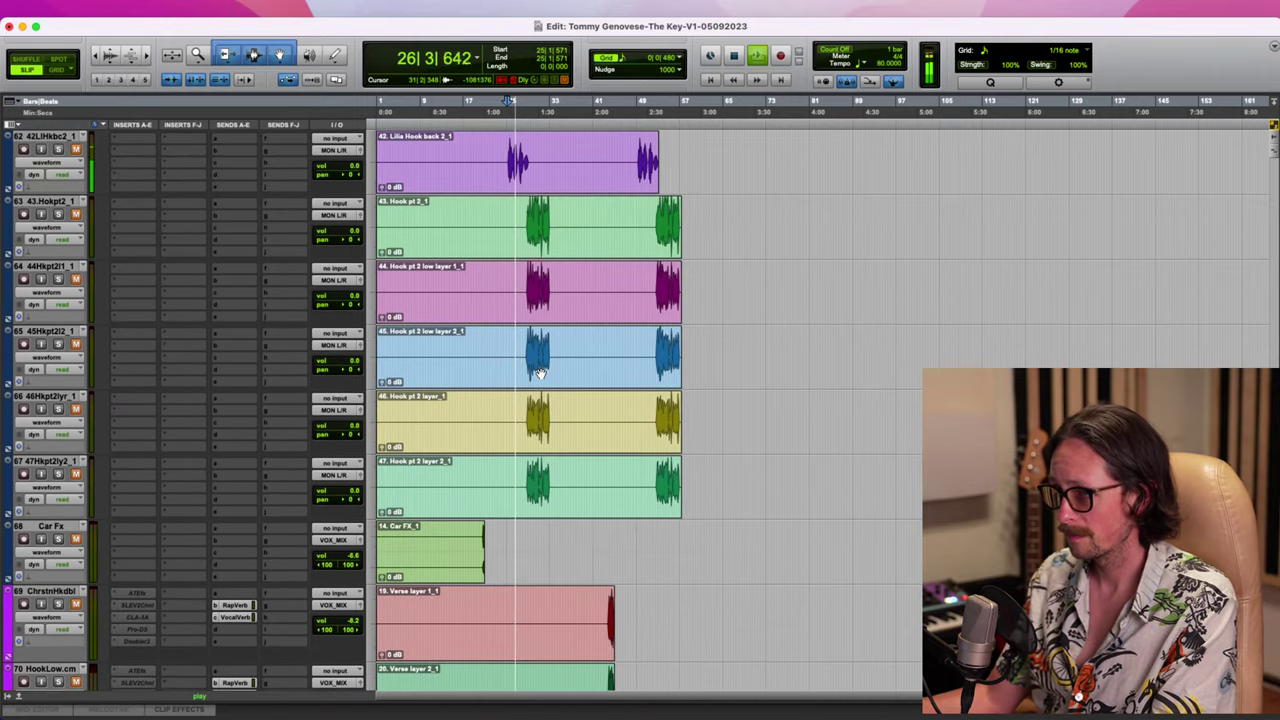
pyautogui.scroll(3, 540, 373)
pyautogui.scroll(3, 540, 373)
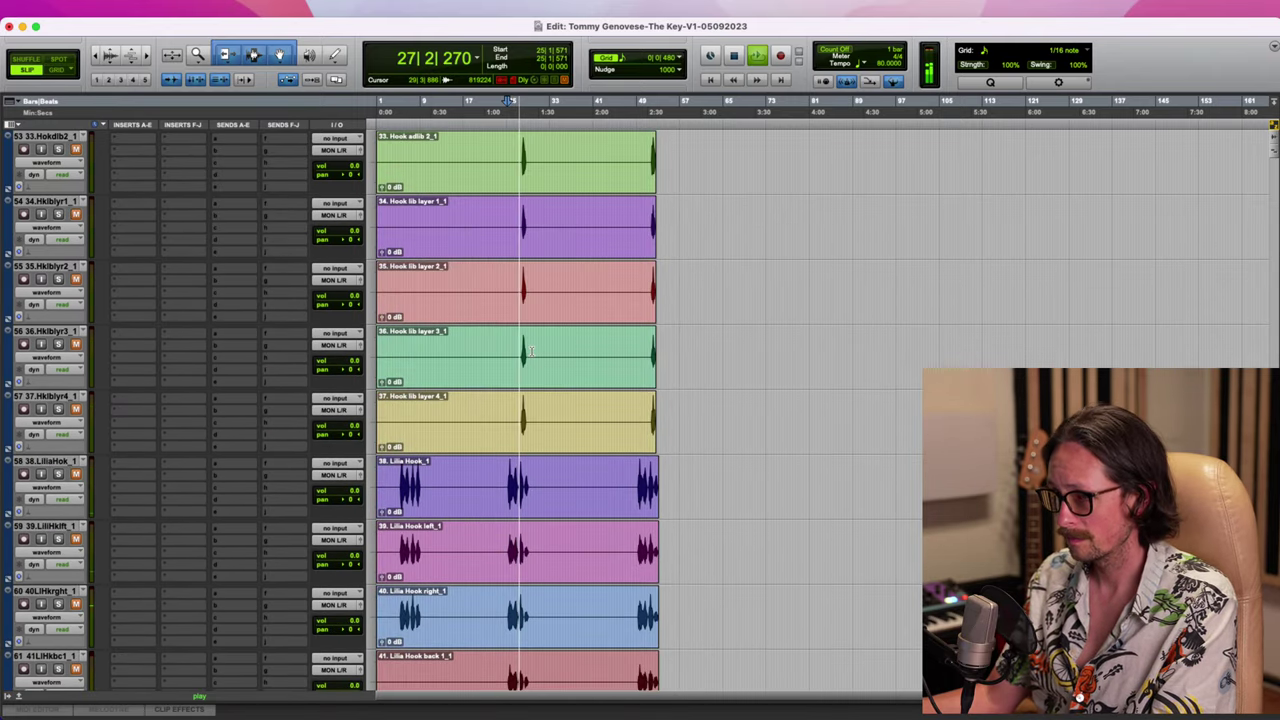
pyautogui.scroll(-3, 498, 470)
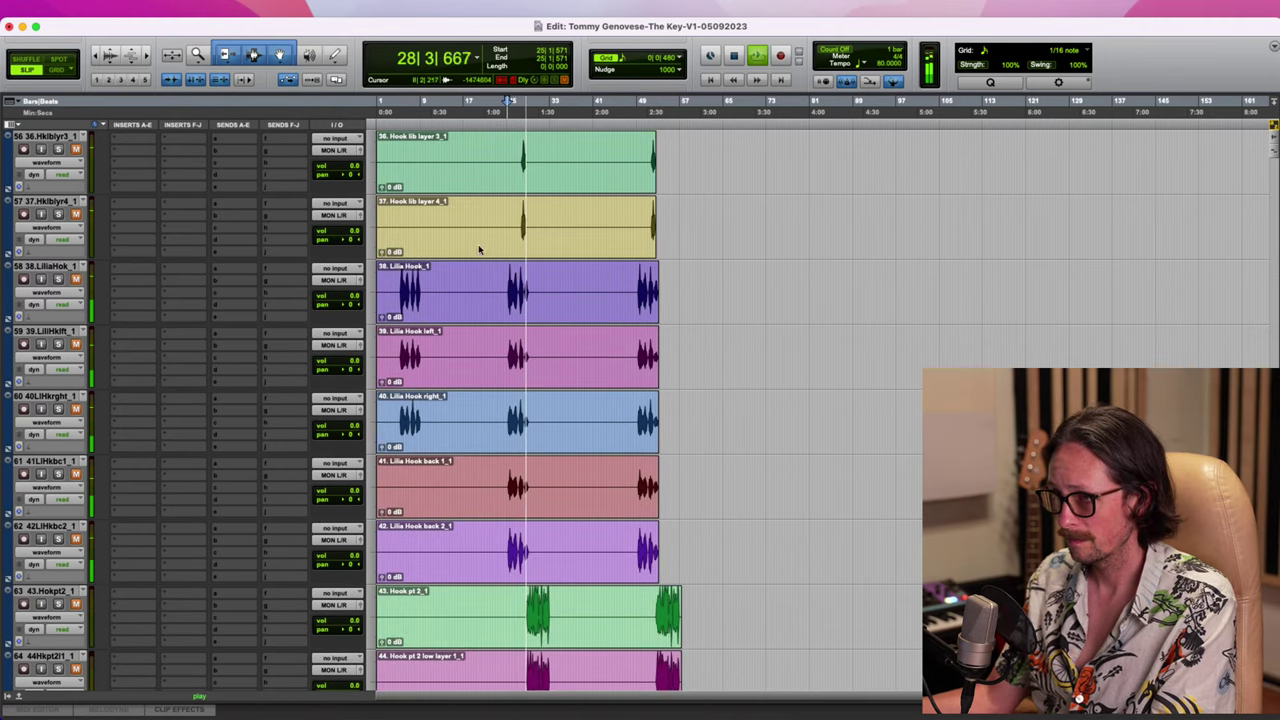
pyautogui.scroll(2, 506, 252)
pyautogui.press('space')
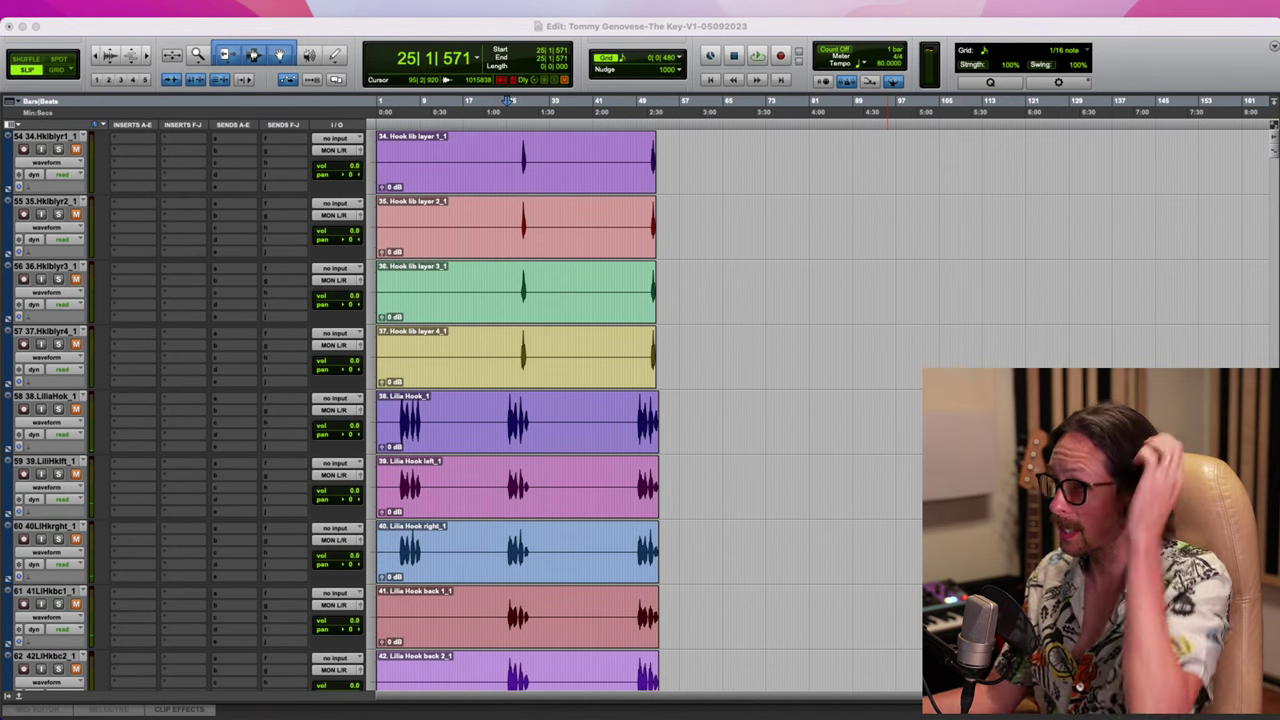
# Audition the demo reference track in solo from bar 25, stop playback and restore its mute
pyautogui.scroll(14, 486, 240)
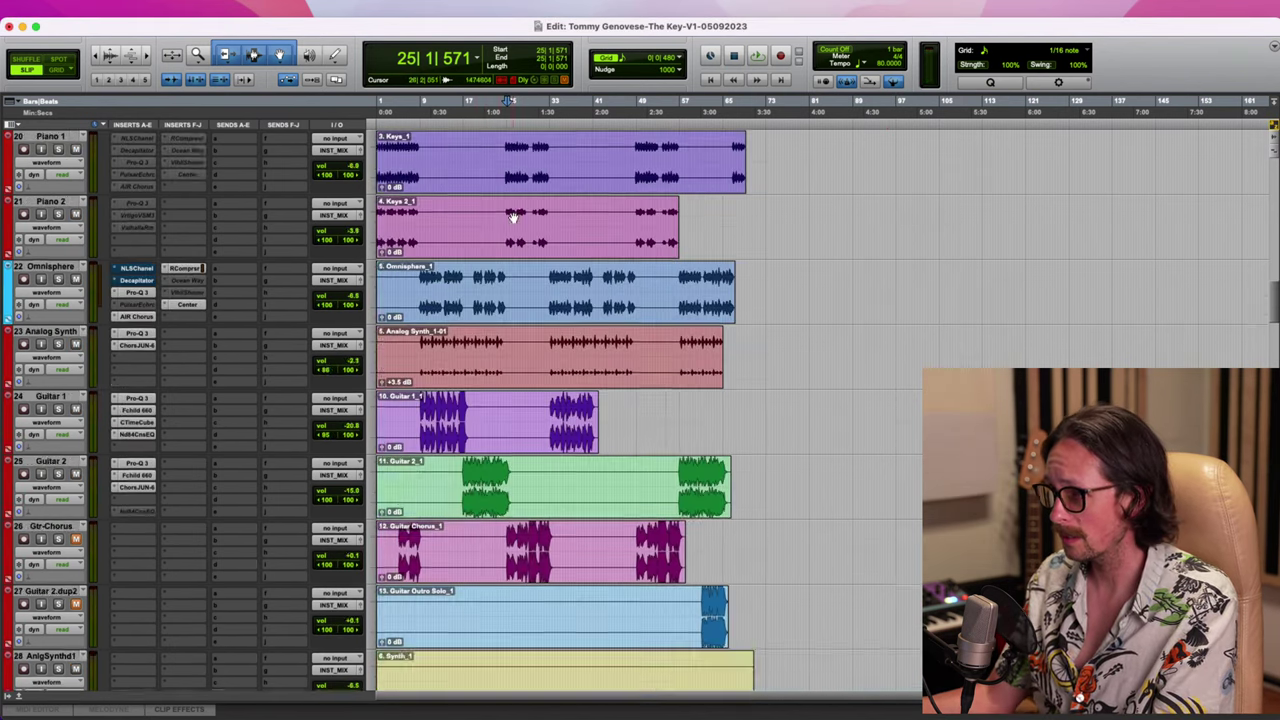
pyautogui.scroll(20, 512, 216)
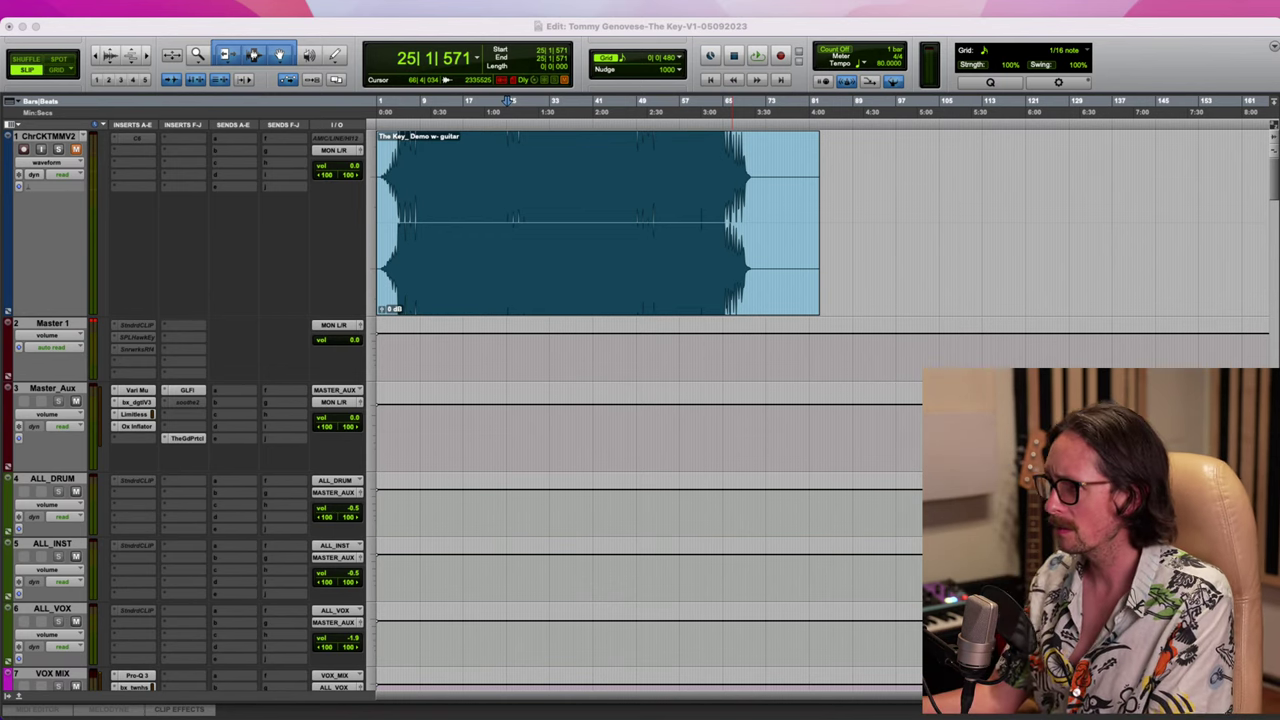
pyautogui.press('space')
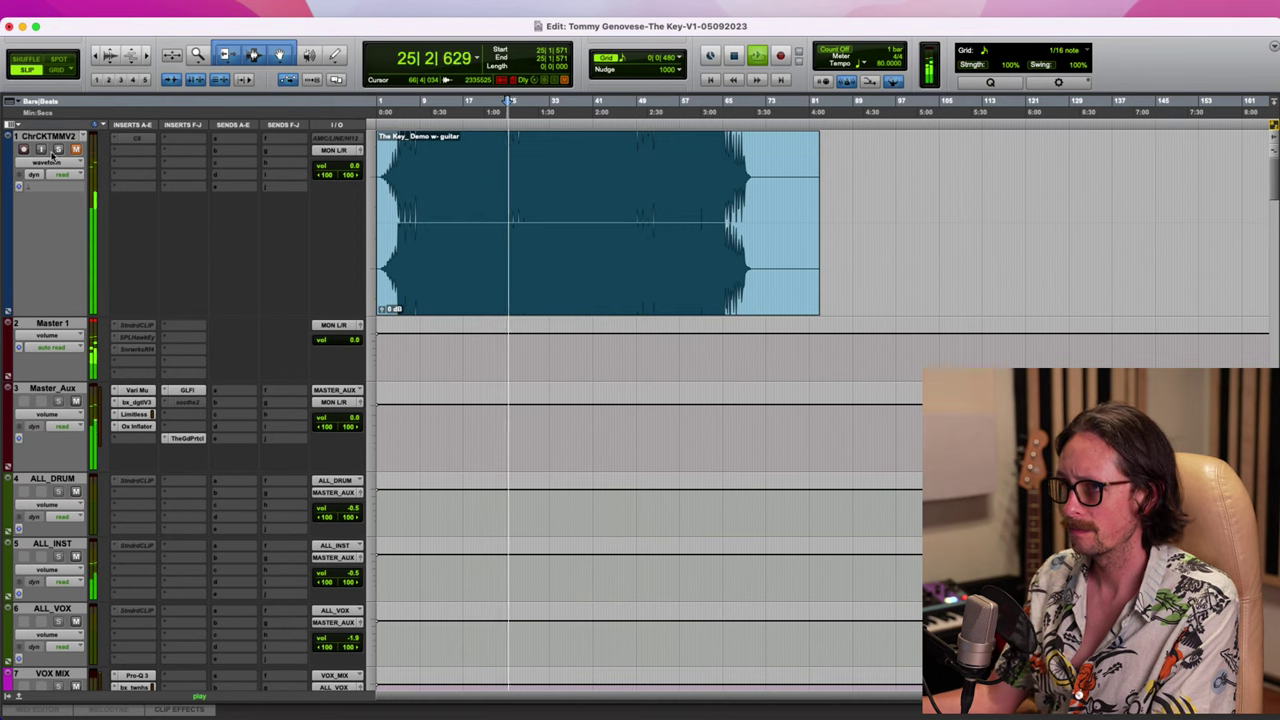
pyautogui.press('space')
pyautogui.press('space')
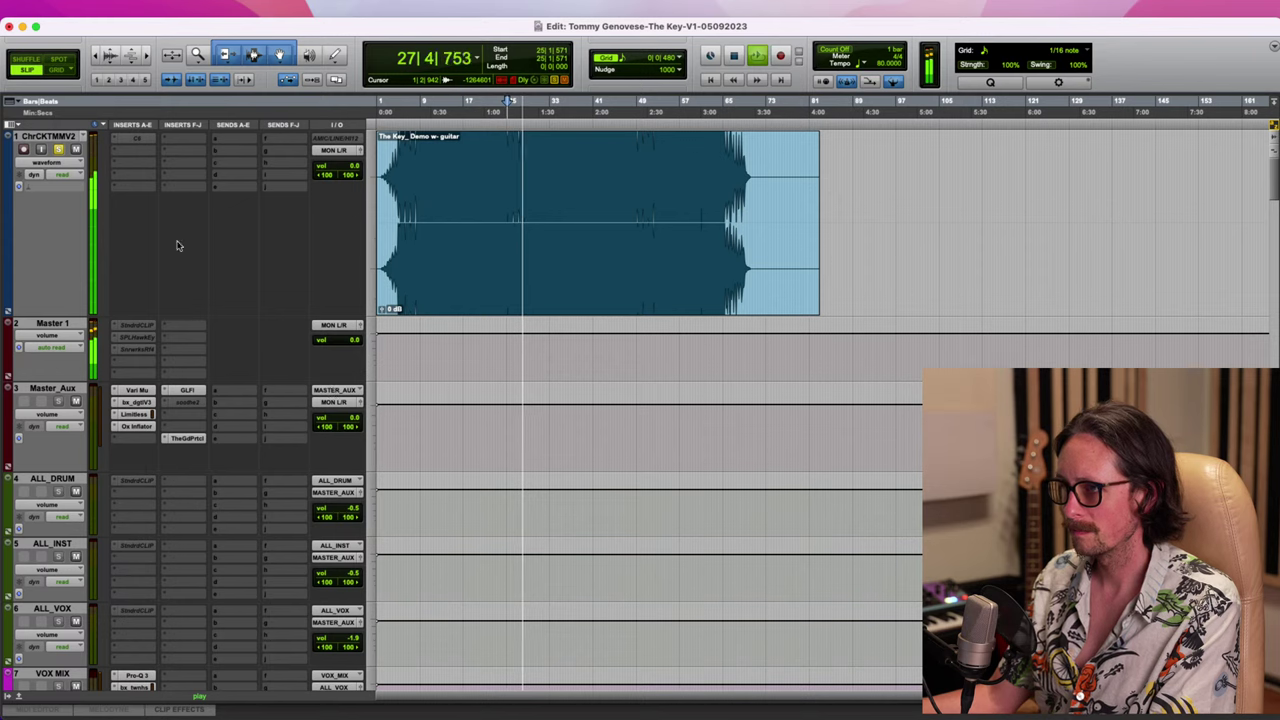
pyautogui.press('space')
pyautogui.click(75, 149)
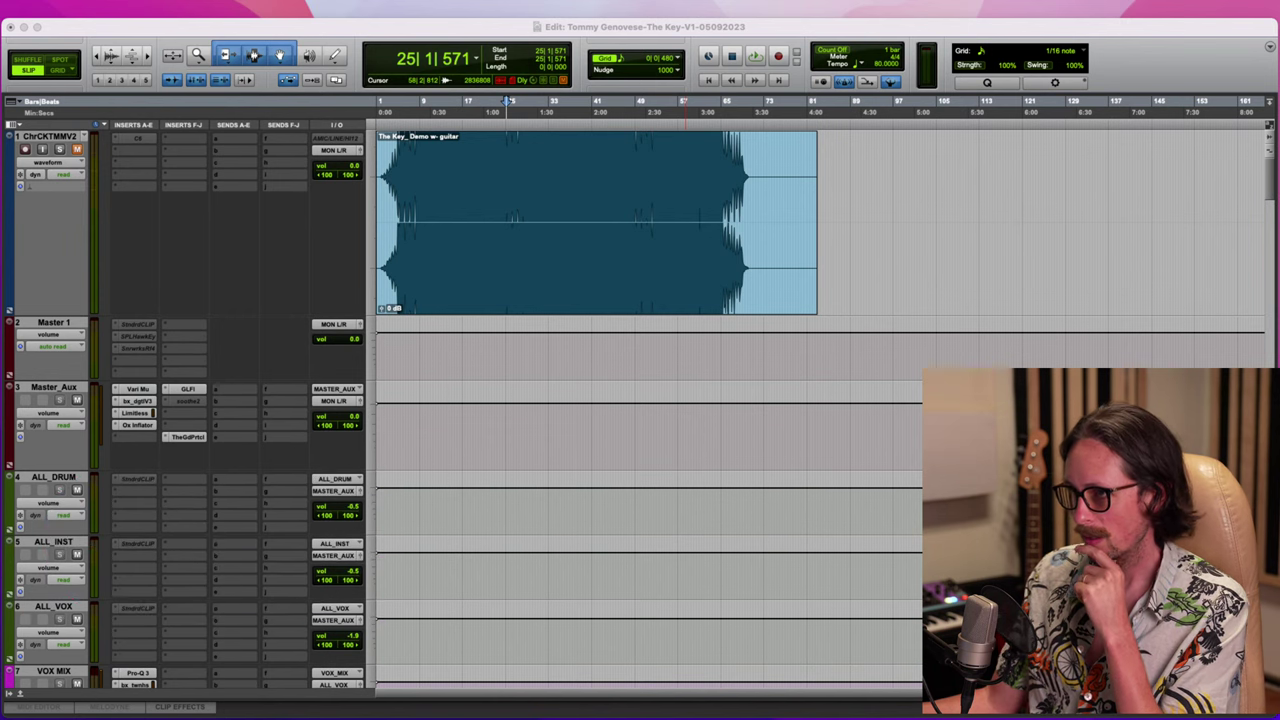
# Examine how the drum, bass, keys, guitar, synth and vocal tracks are arranged across the whole song
pyautogui.click(363, 27)
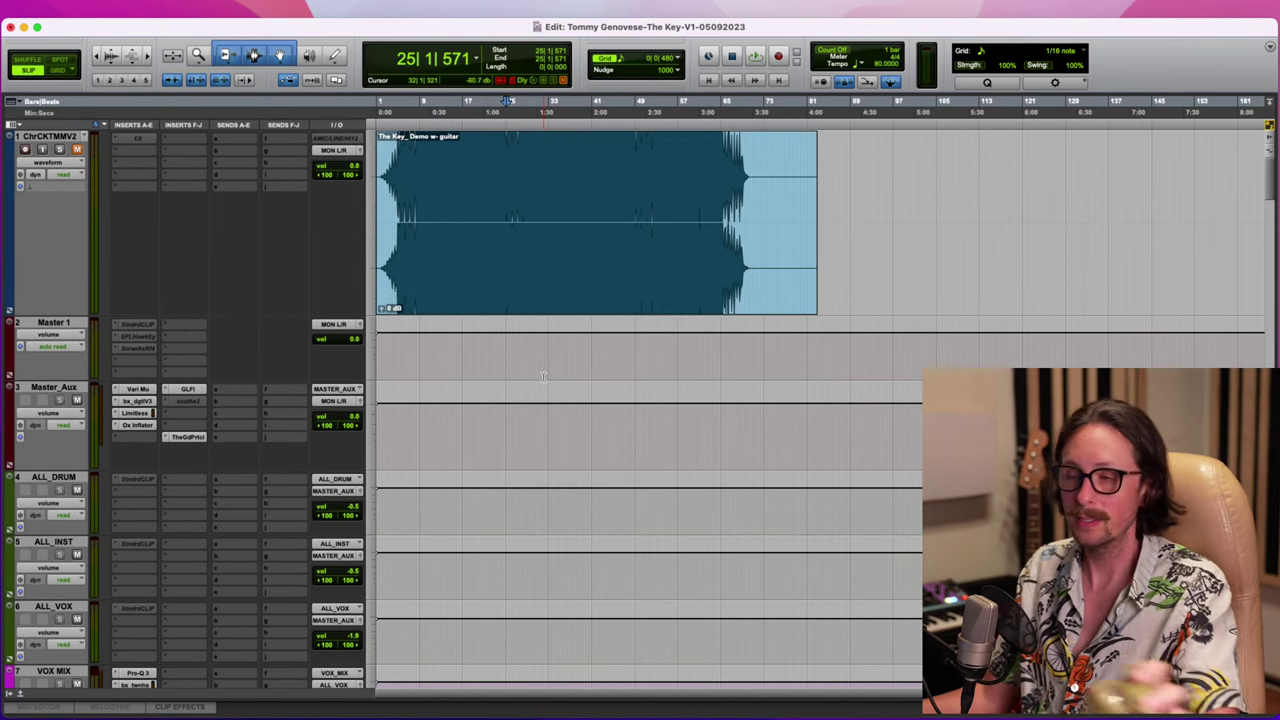
pyautogui.scroll(-20, 542, 376)
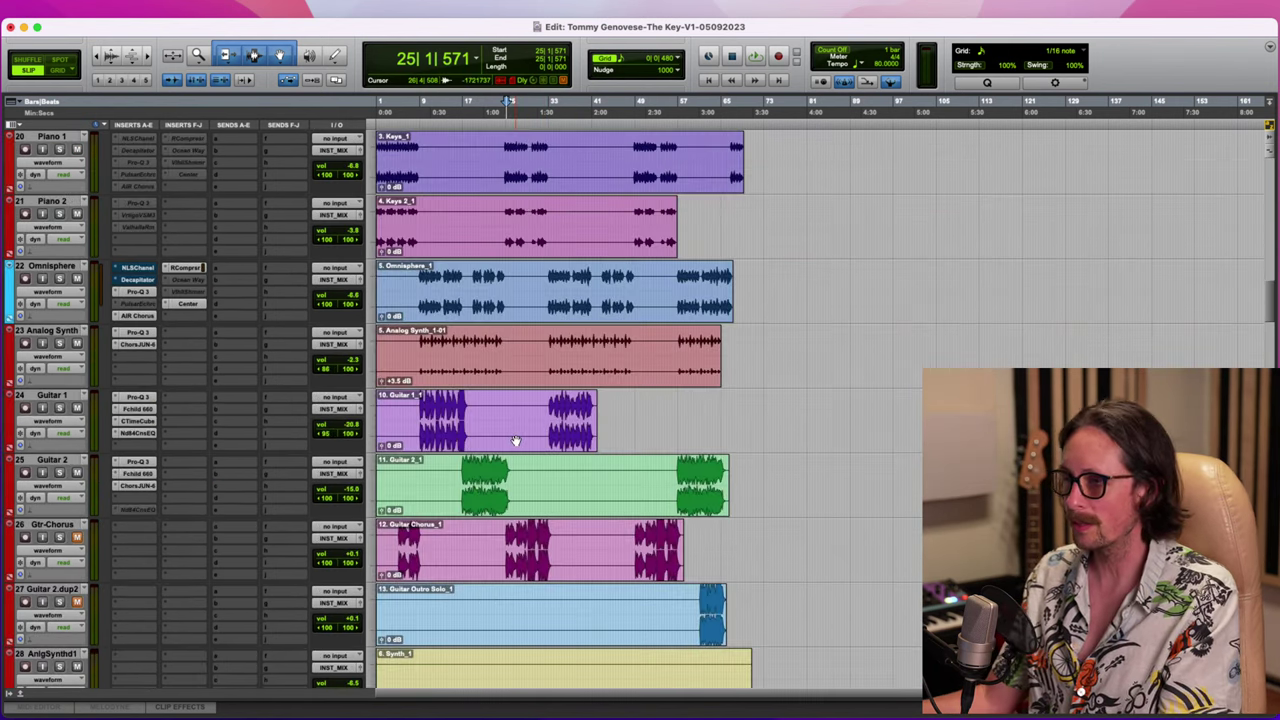
pyautogui.scroll(5, 510, 430)
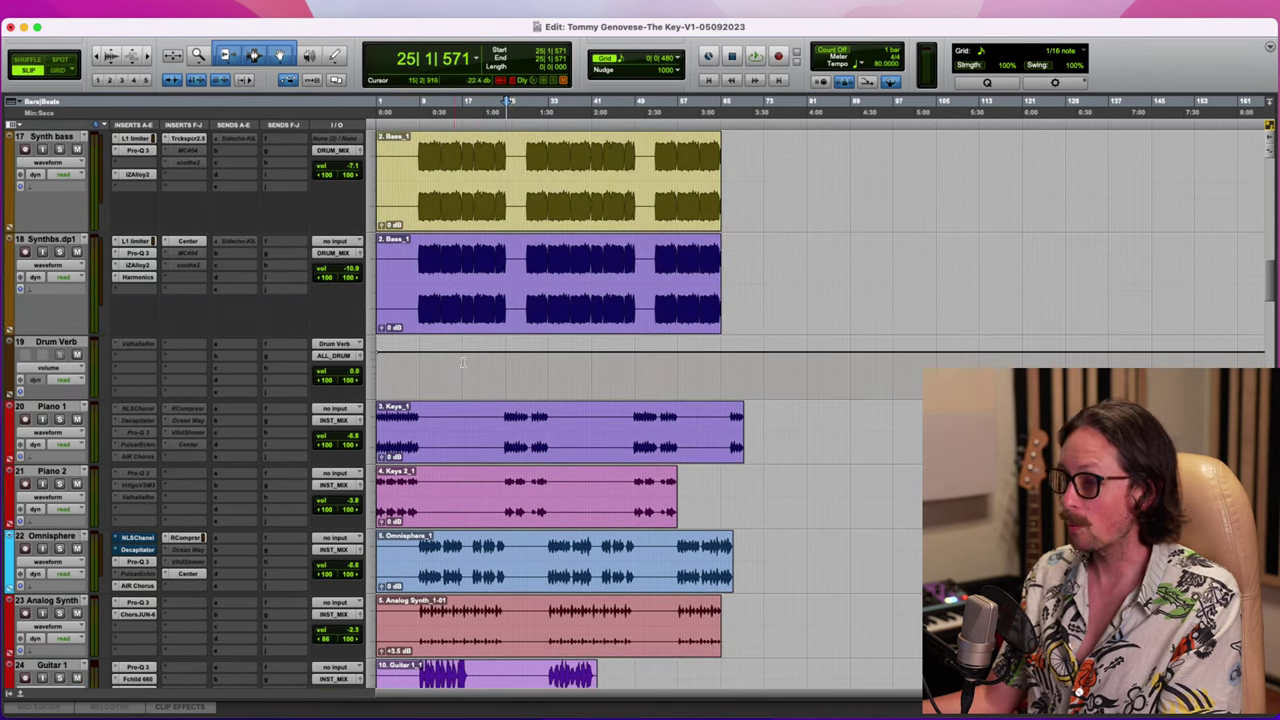
pyautogui.scroll(-5, 522, 456)
pyautogui.scroll(-10, 500, 481)
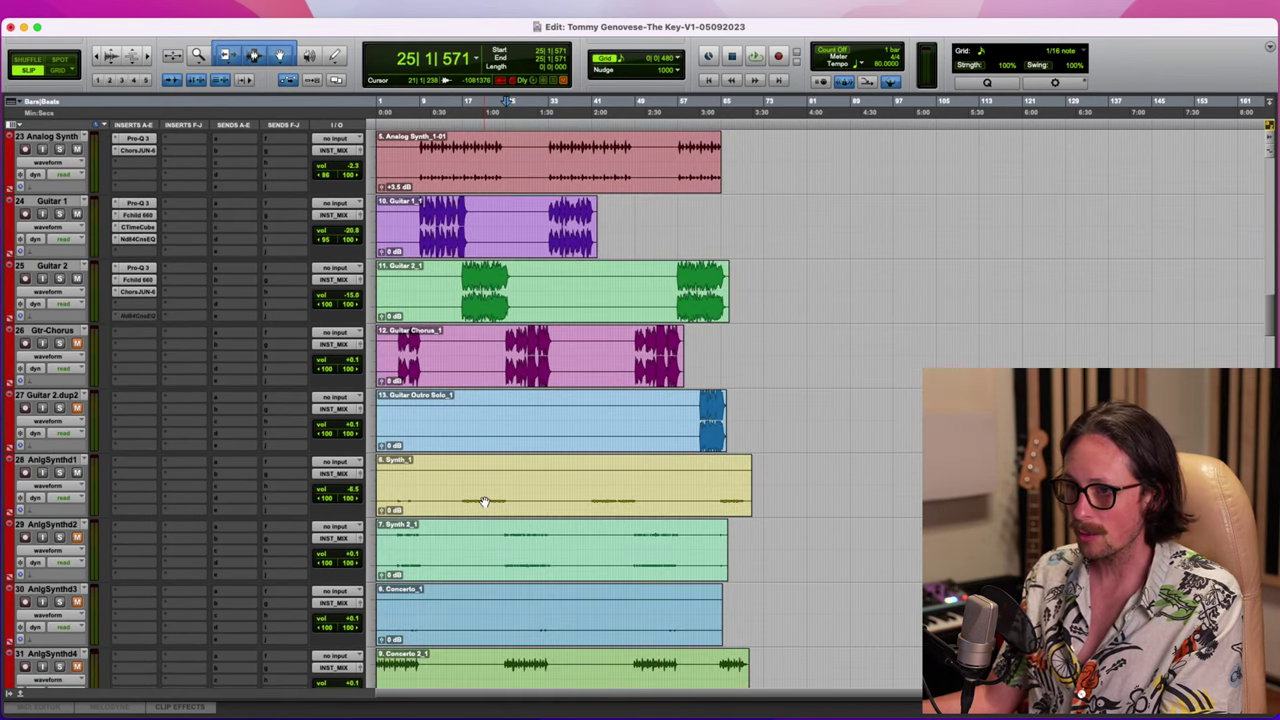
pyautogui.scroll(-20, 503, 494)
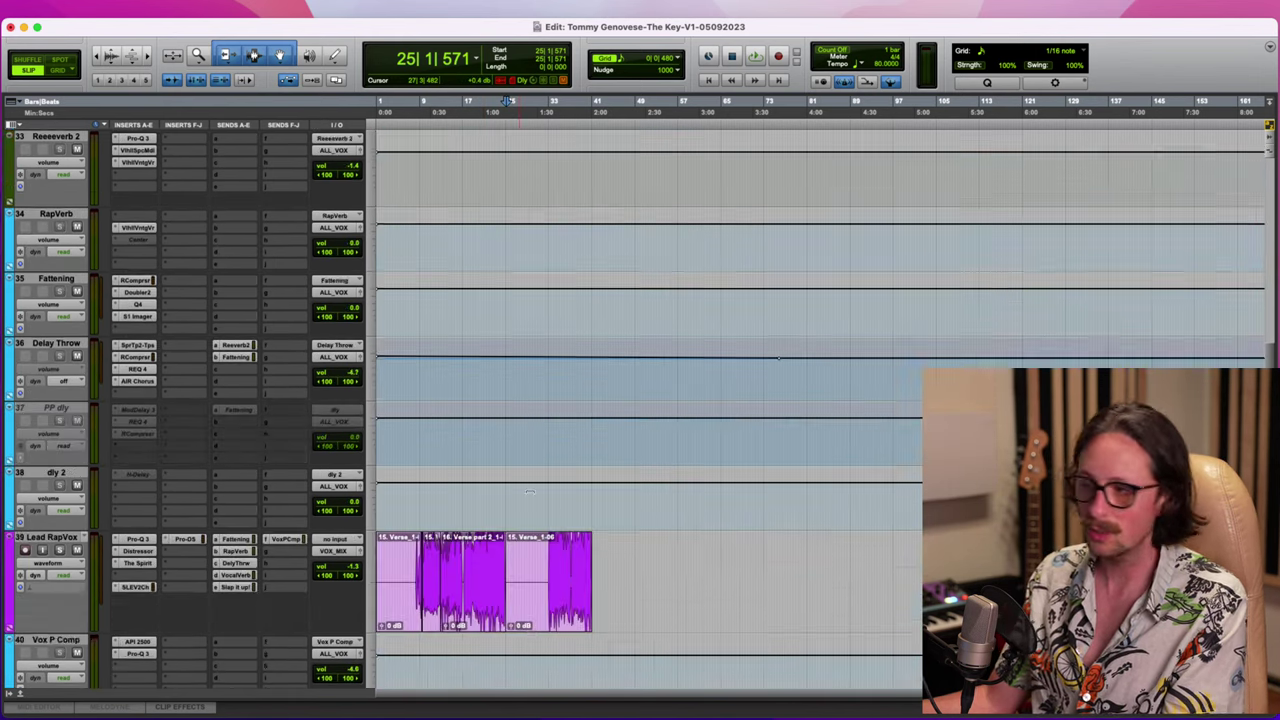
pyautogui.scroll(8, 515, 300)
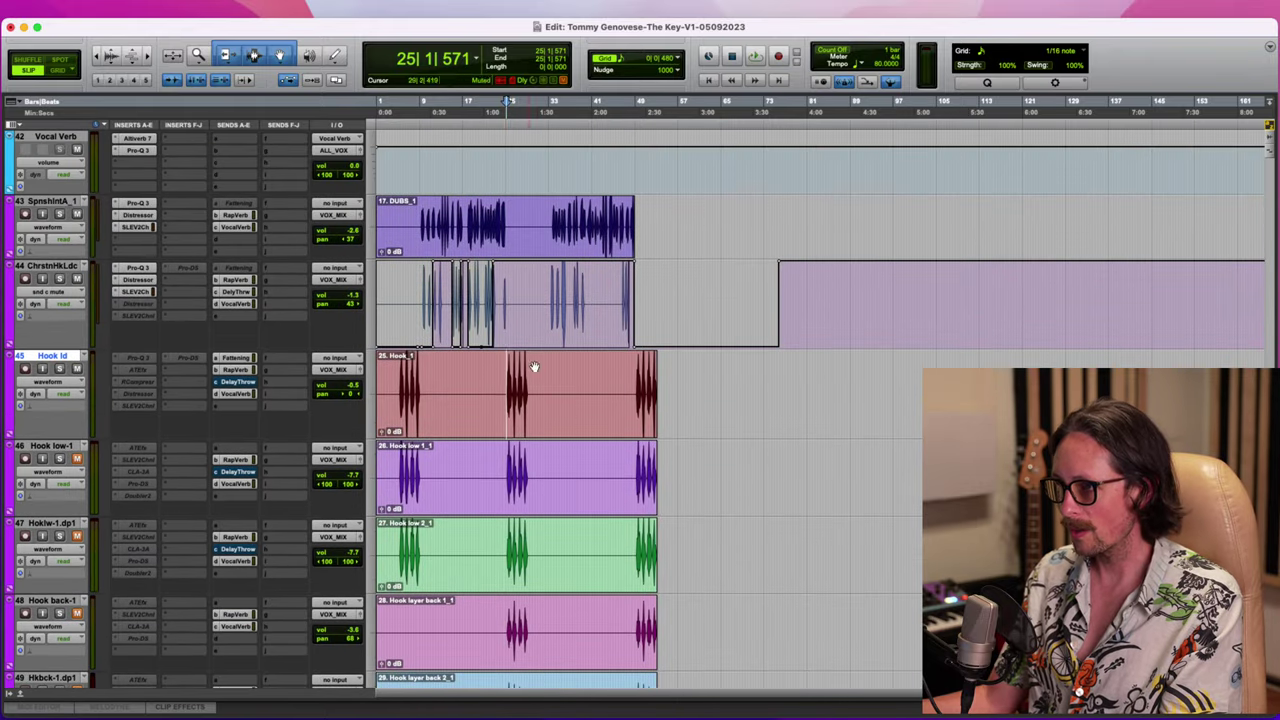
pyautogui.scroll(10, 519, 355)
pyautogui.scroll(10, 510, 320)
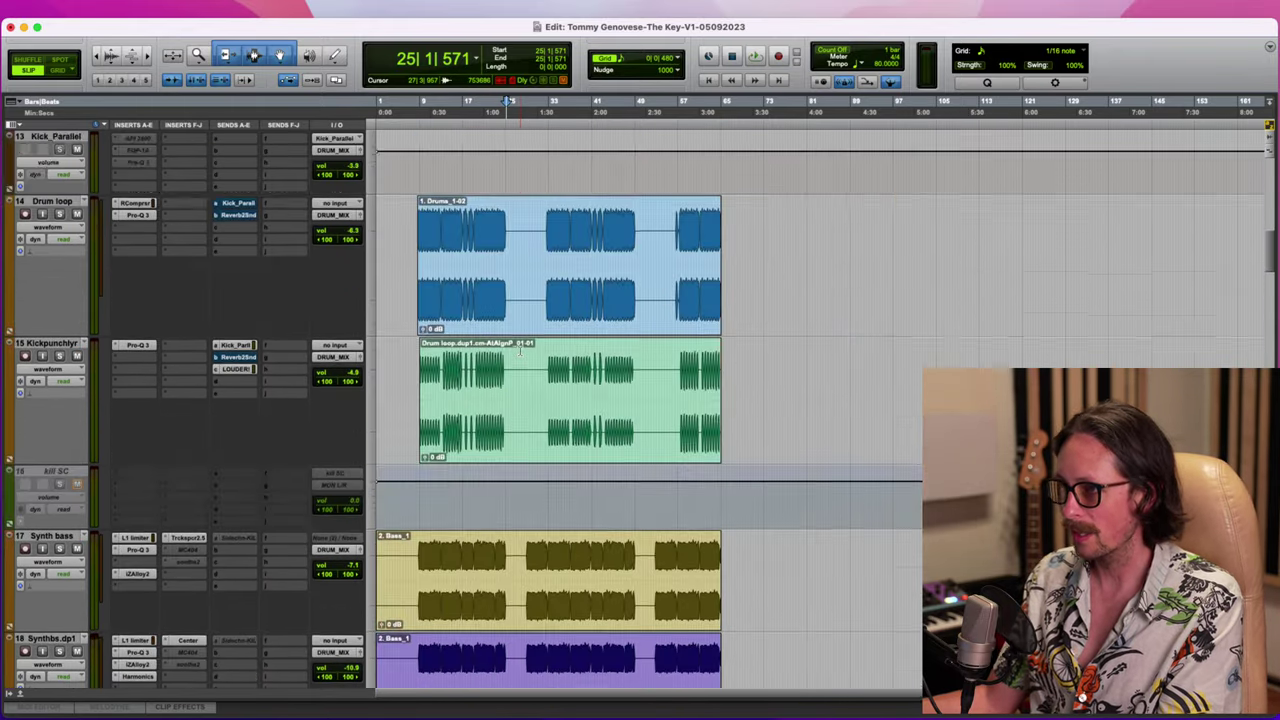
pyautogui.scroll(-20, 501, 299)
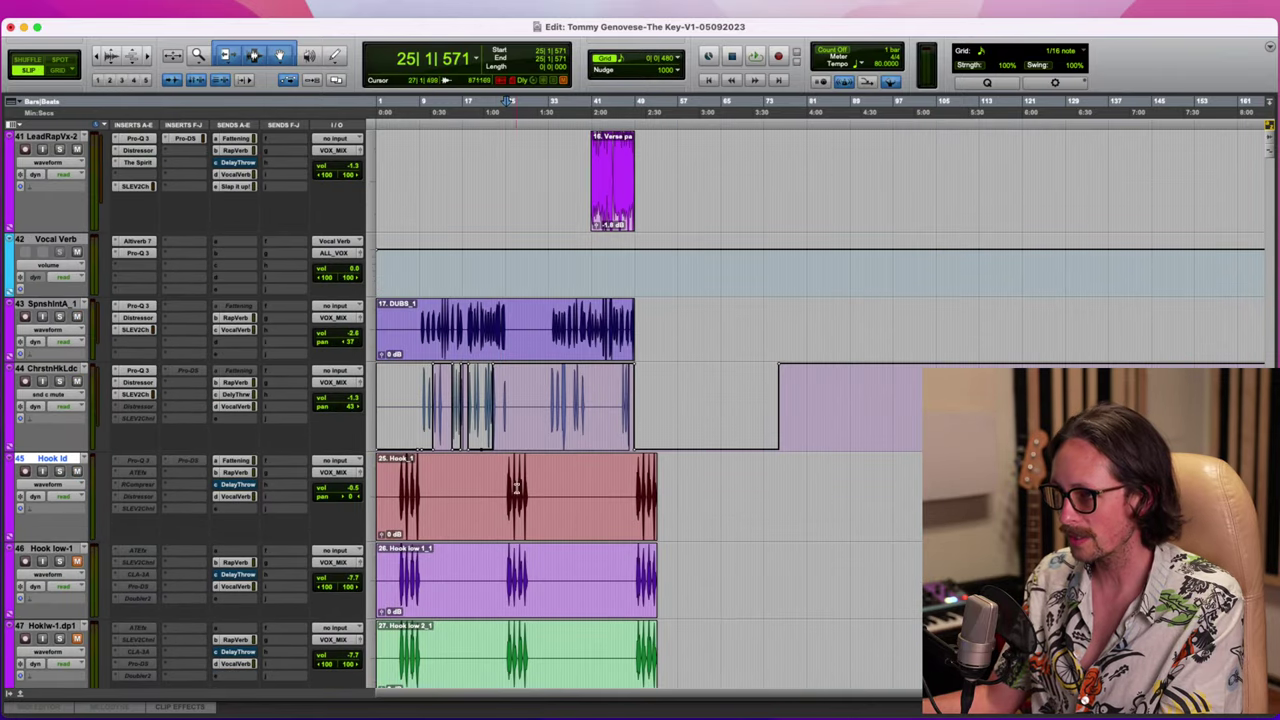
# Solo the Hook low-1 track and audition its second-hook phrase from bar 25
pyautogui.press('super+]')
pyautogui.press('super+]')
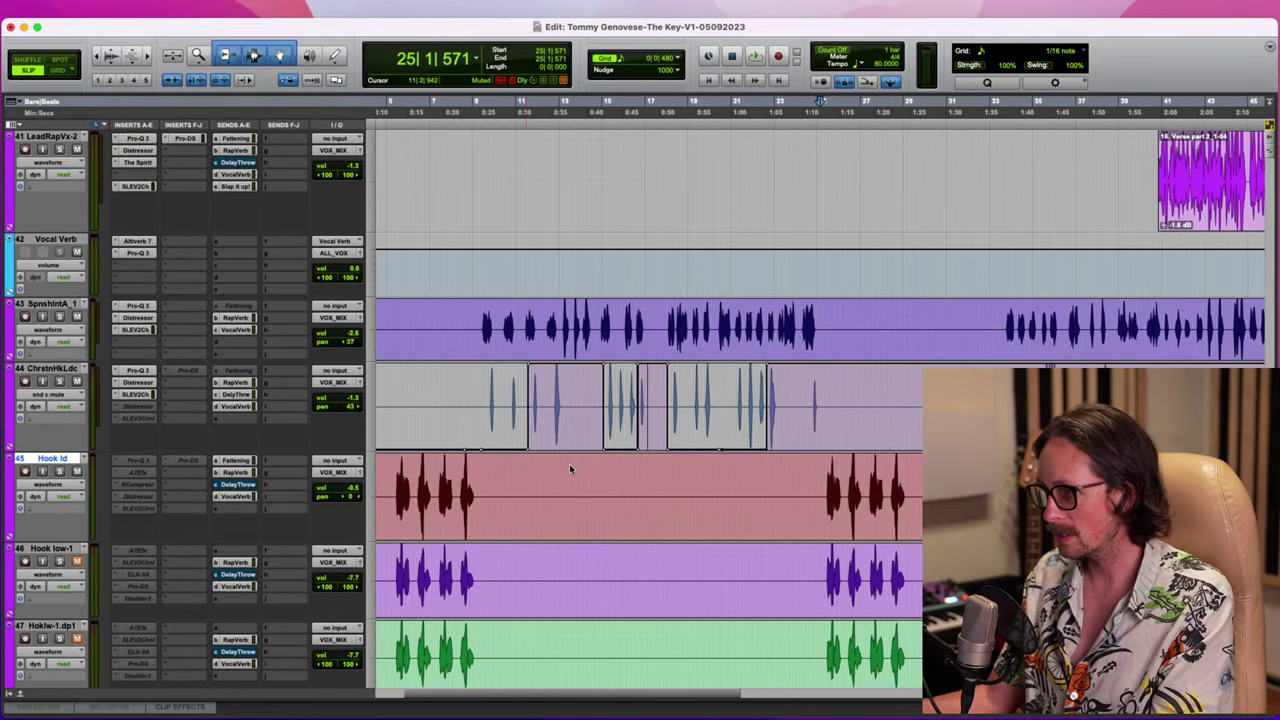
pyautogui.scroll(-3, 612, 396)
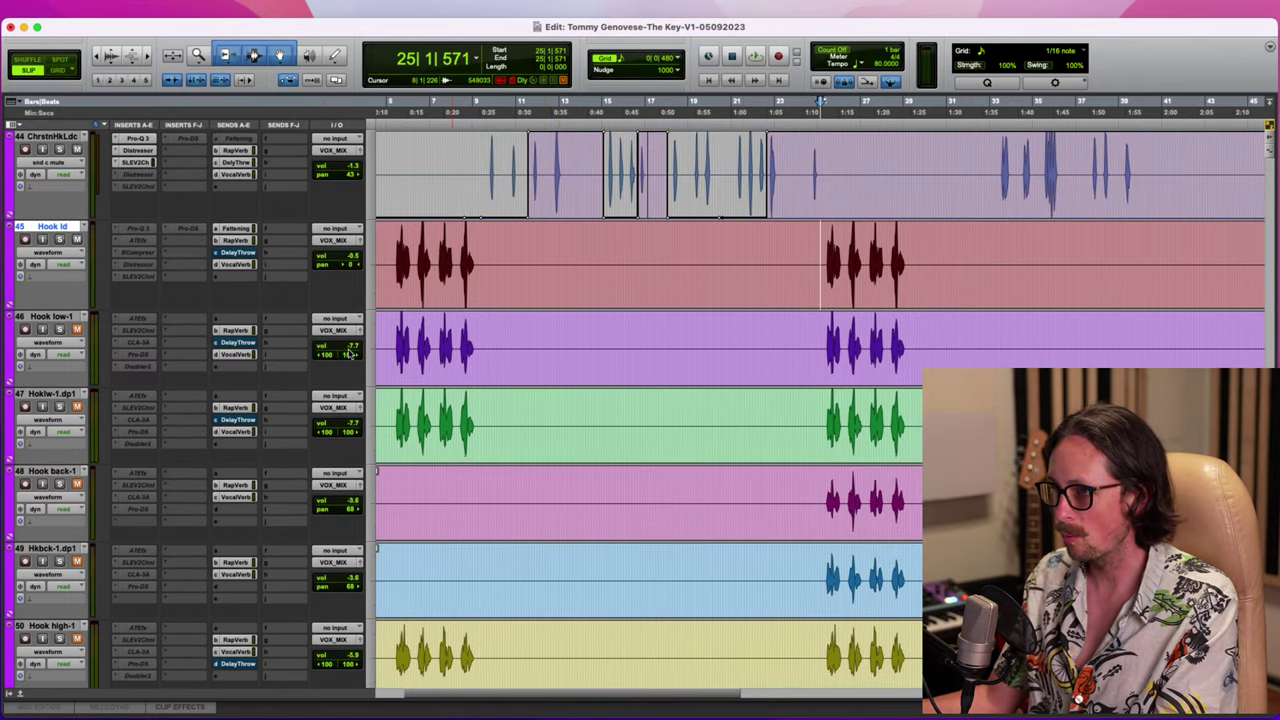
pyautogui.press('super+Tab')
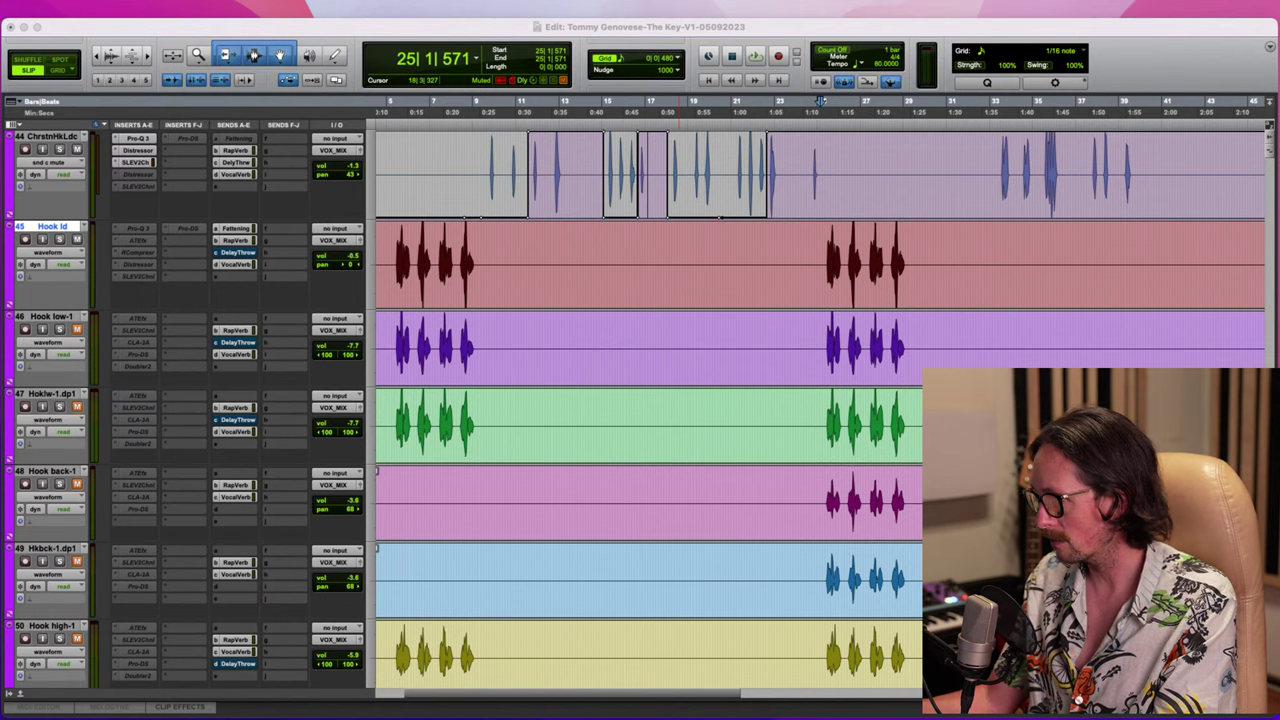
pyautogui.press('super+Tab')
pyautogui.press('space')
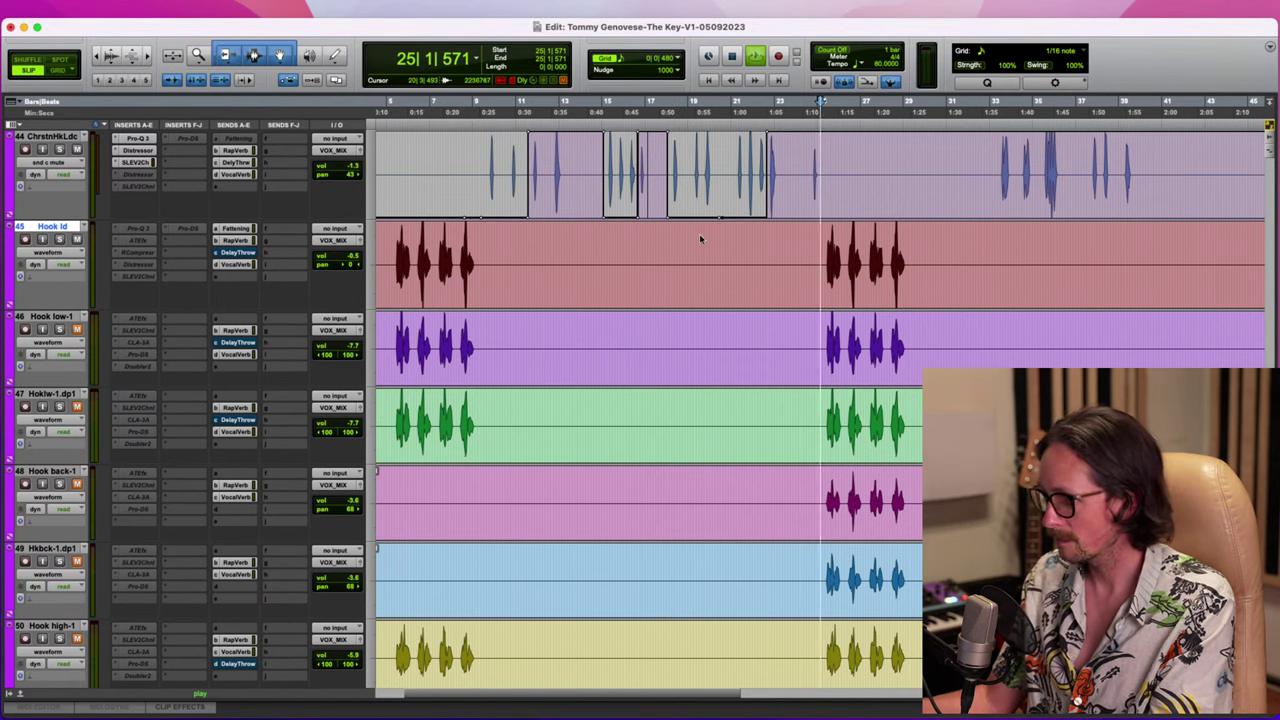
pyautogui.click(59, 329)
pyautogui.press('space')
pyautogui.press('space')
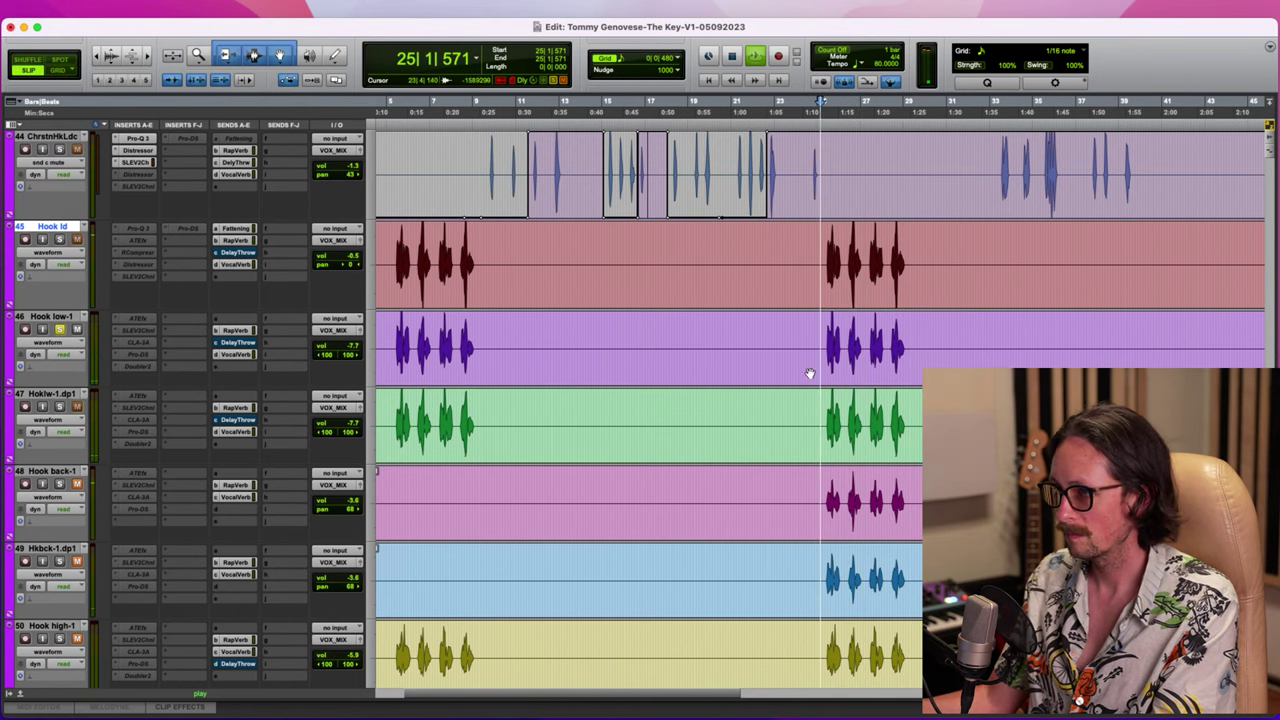
pyautogui.press('t')
pyautogui.press('t')
pyautogui.click(843, 257)
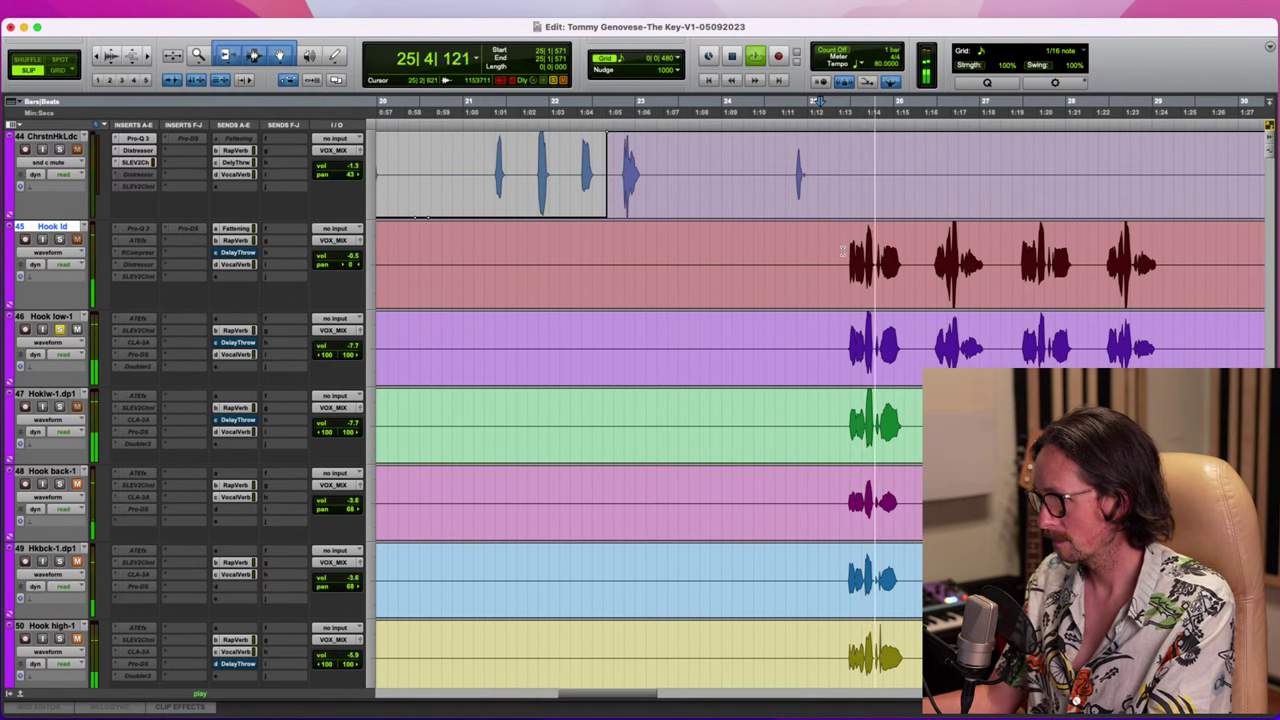
pyautogui.press('space')
pyautogui.press('space')
# Audition the duplicate low hook track in solo without Hook low-1, stop playback and keep both low layers soloed
pyautogui.click(60, 407)
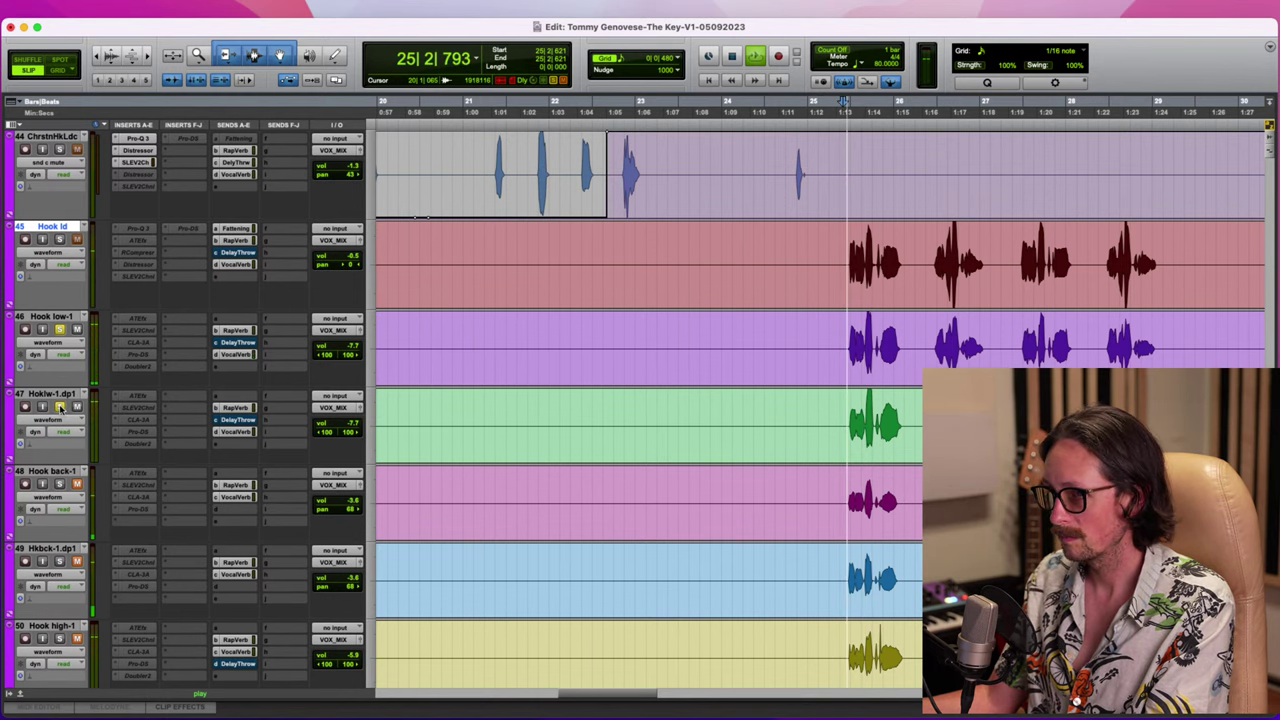
pyautogui.click(59, 329)
pyautogui.press('space')
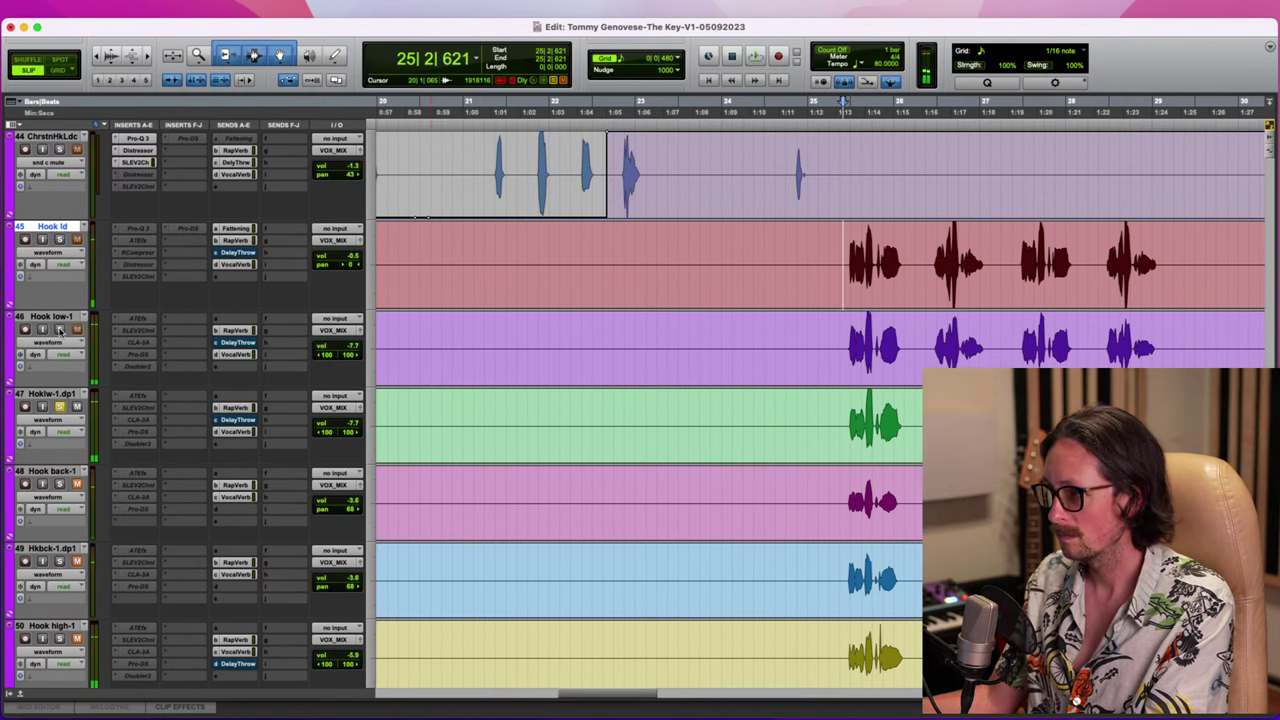
pyautogui.press('space')
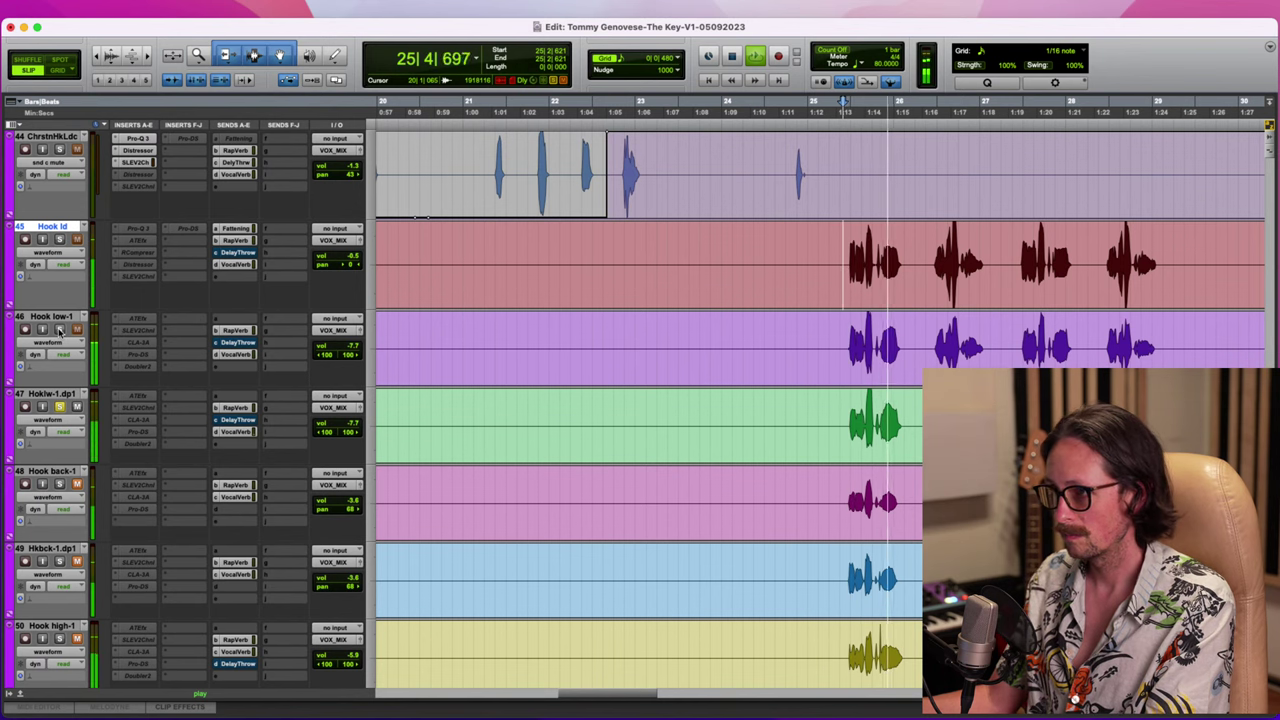
pyautogui.press('space')
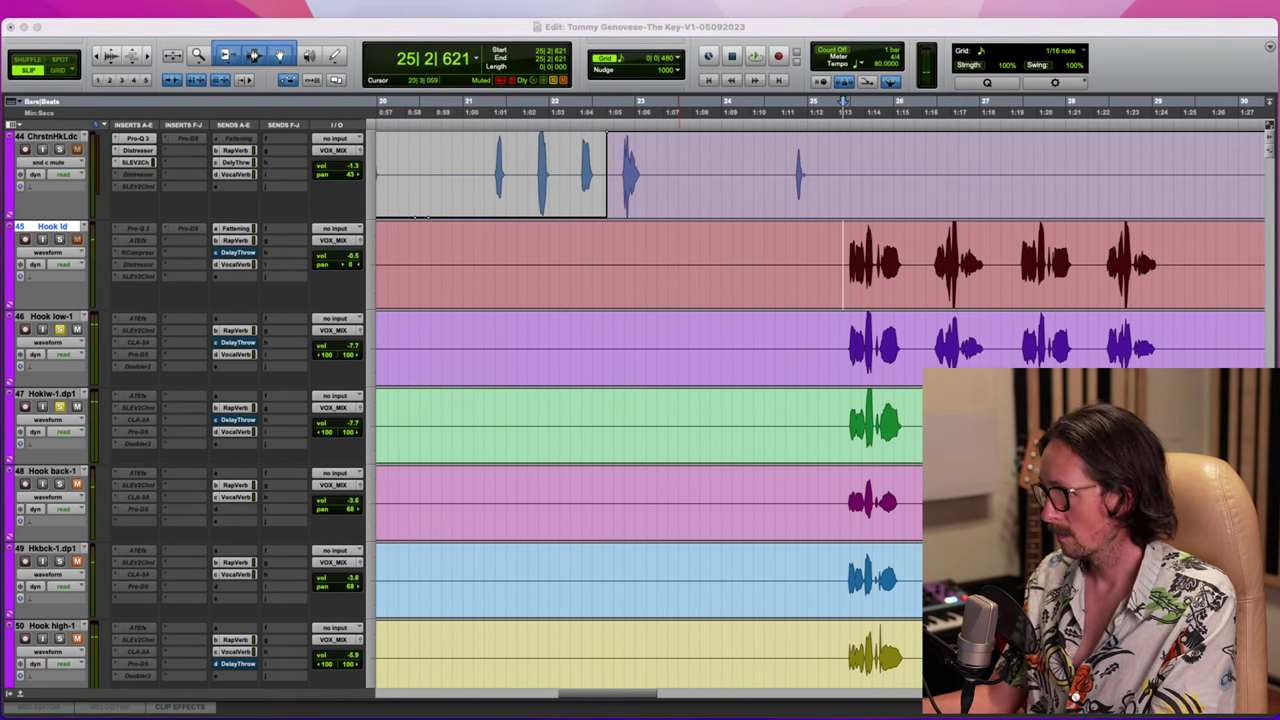
pyautogui.click(300, 337)
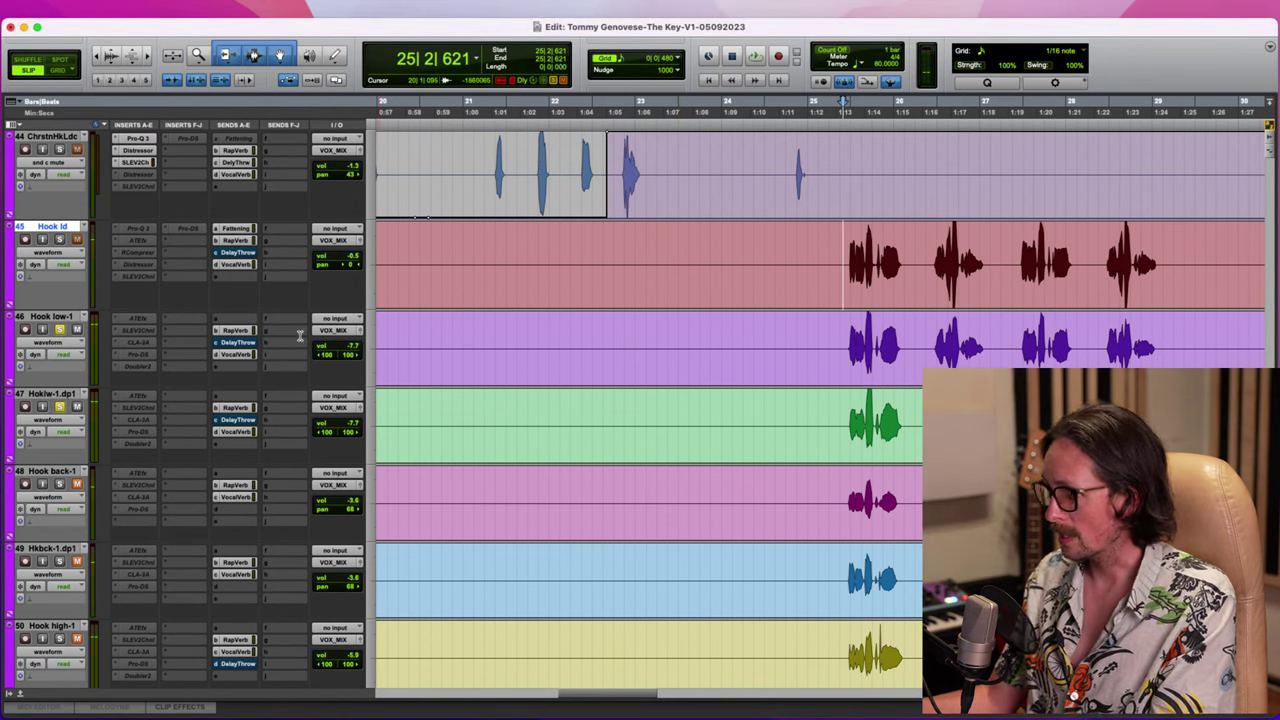
# Rename the Hook low-1 track as Hook low-L
pyautogui.doubleClick(55, 226)
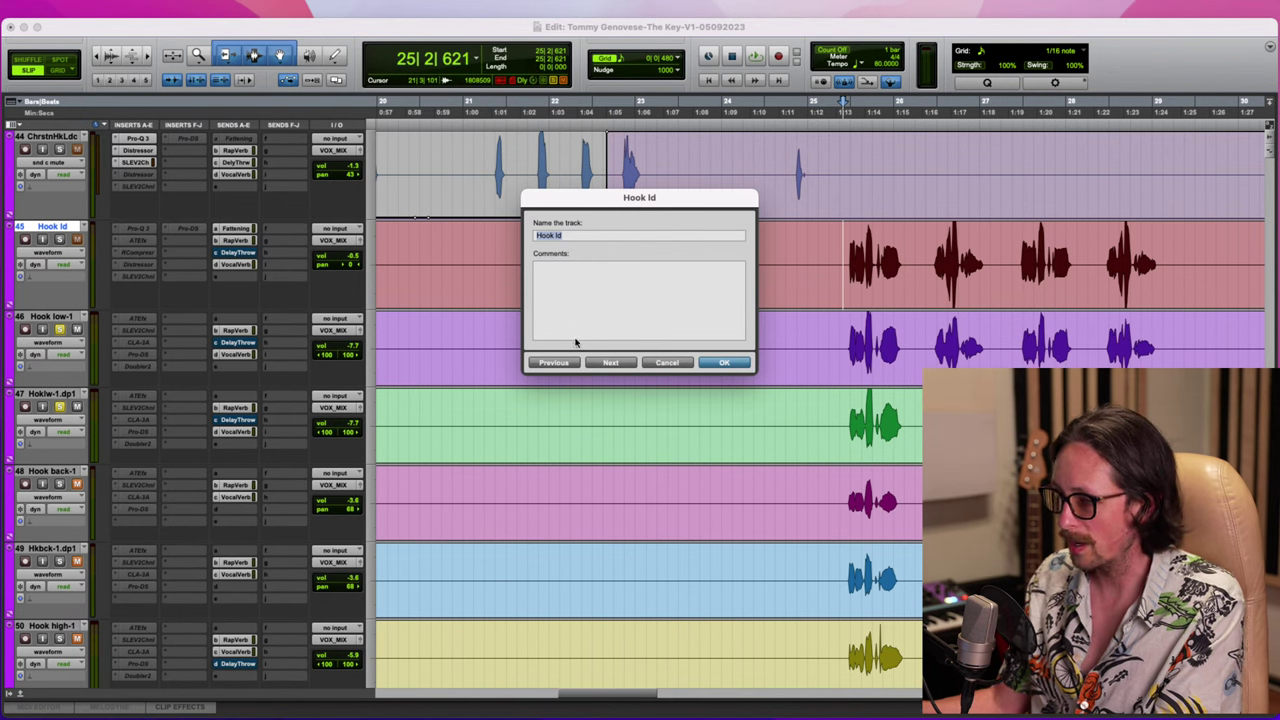
pyautogui.press('super+Right')
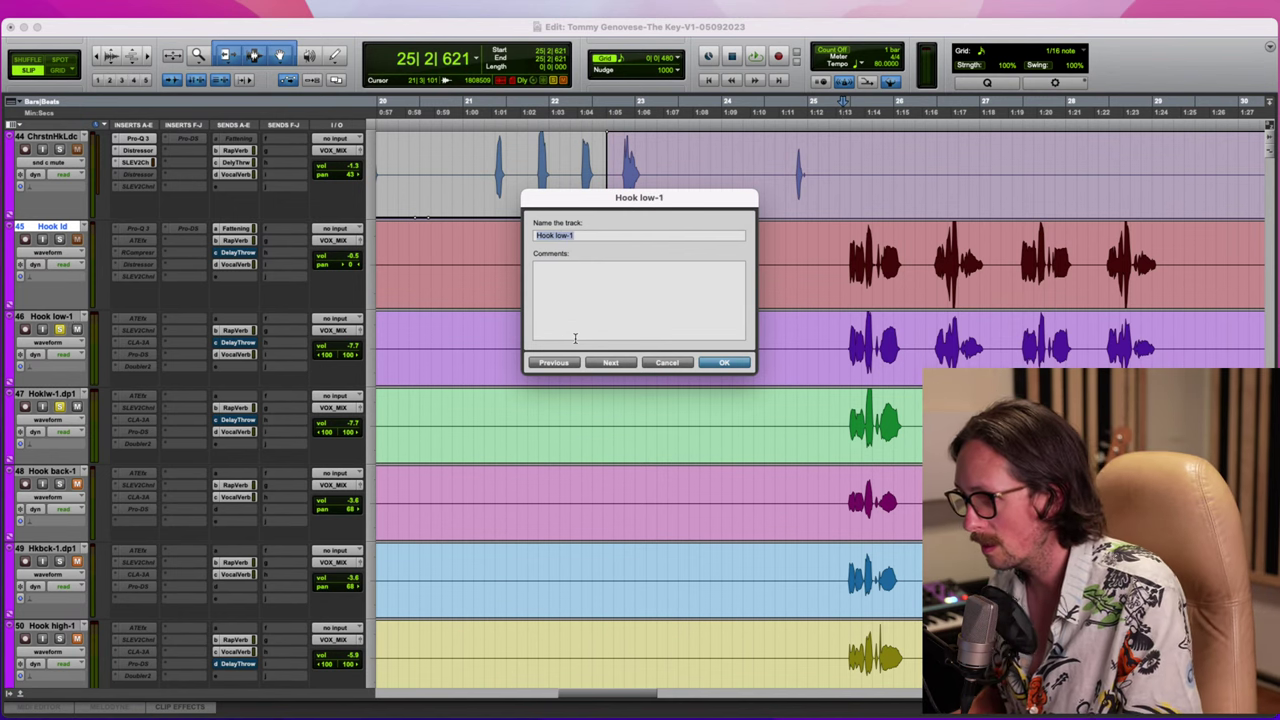
pyautogui.press('Right')
pyautogui.hotkey('shift', 'Left')
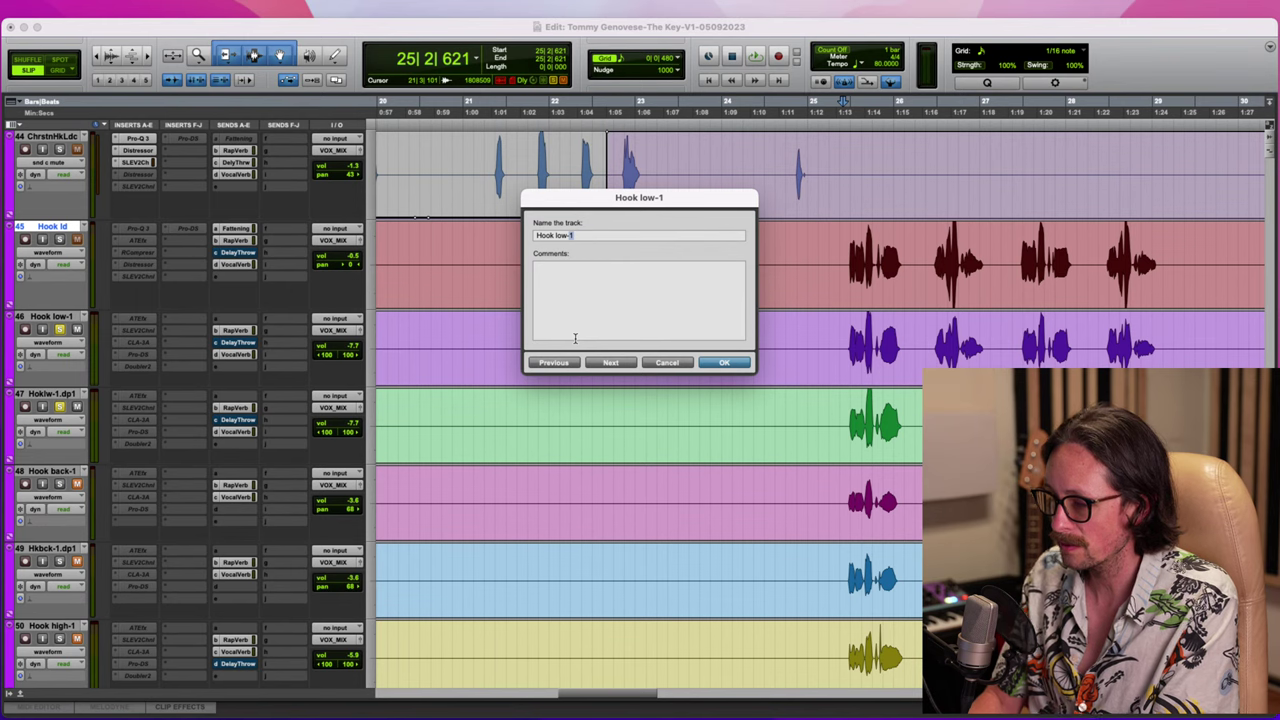
pyautogui.write('L')
# Rename the duplicate track Hook low-1.dup1 as Hook low-R and confirm the track names
pyautogui.press('super+Right')
pyautogui.press('Right')
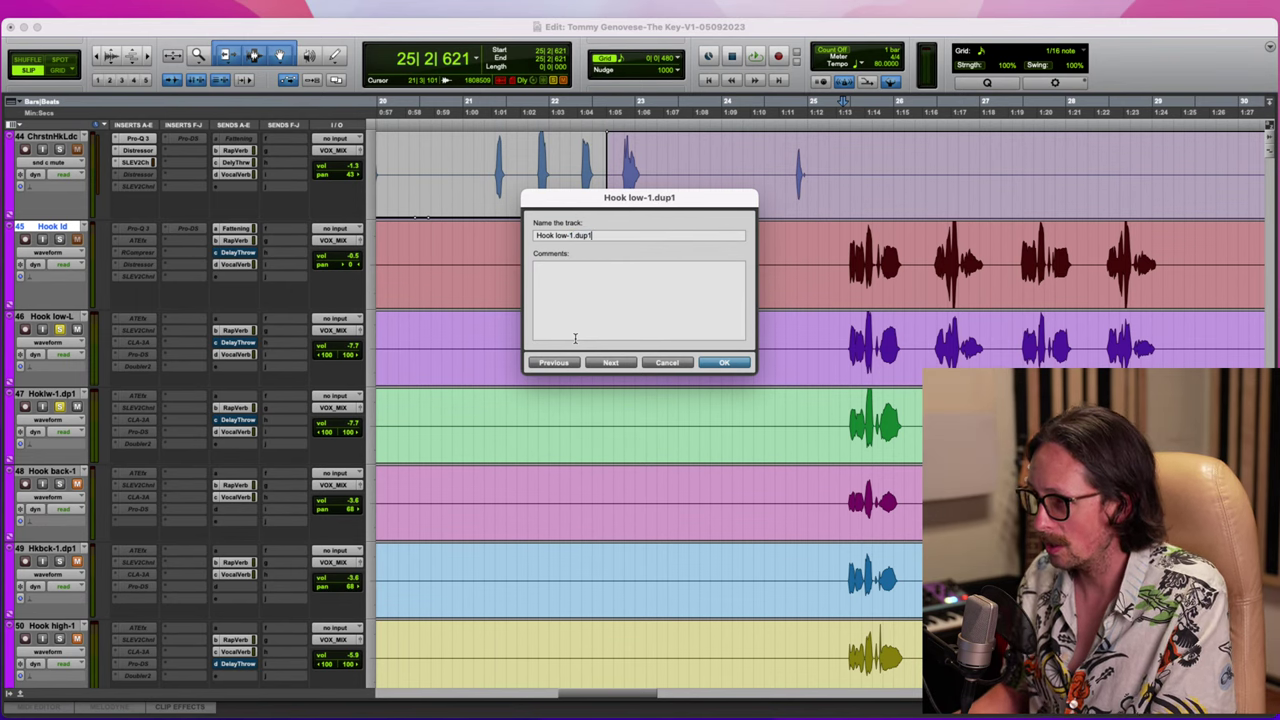
pyautogui.hotkey('shift', 'Left')
pyautogui.hotkey('shift', 'Left')
pyautogui.hotkey('shift', 'Left')
pyautogui.hotkey('shift', 'Left')
pyautogui.hotkey('shift', 'Left')
pyautogui.hotkey('shift', 'Left')
pyautogui.hotkey('shift', 'Left')
pyautogui.write('-R')
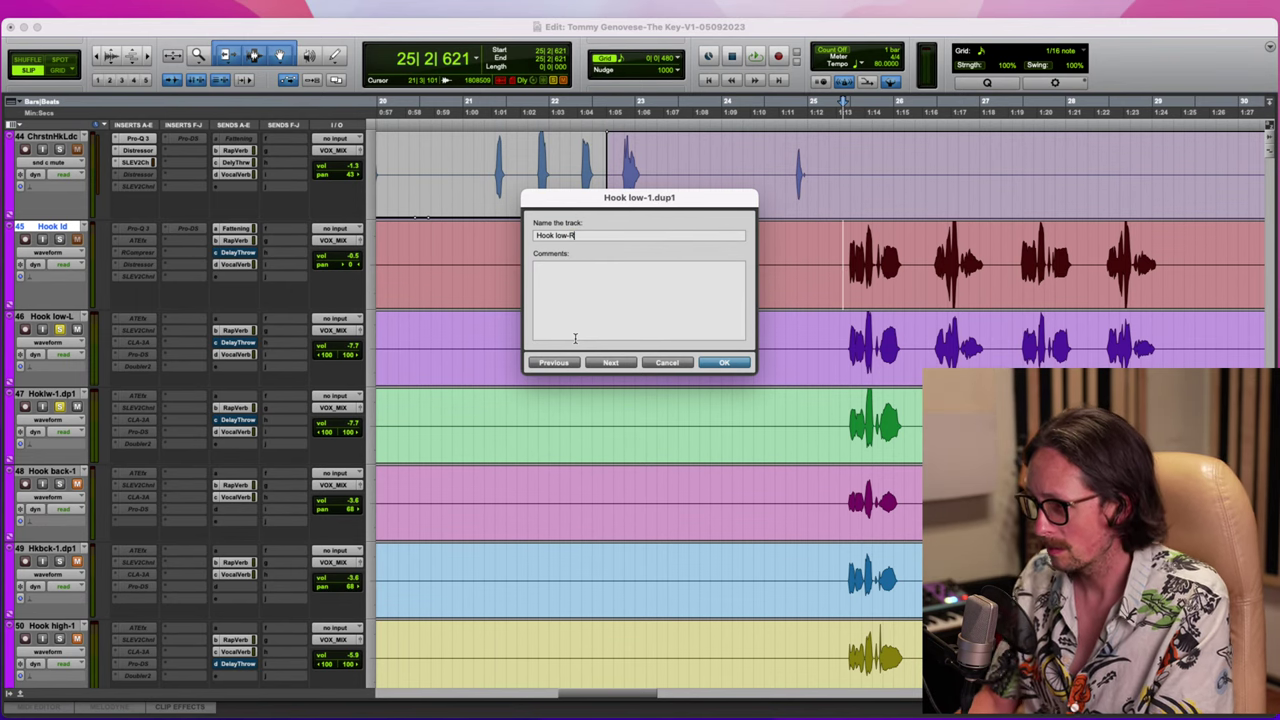
pyautogui.press('Return')
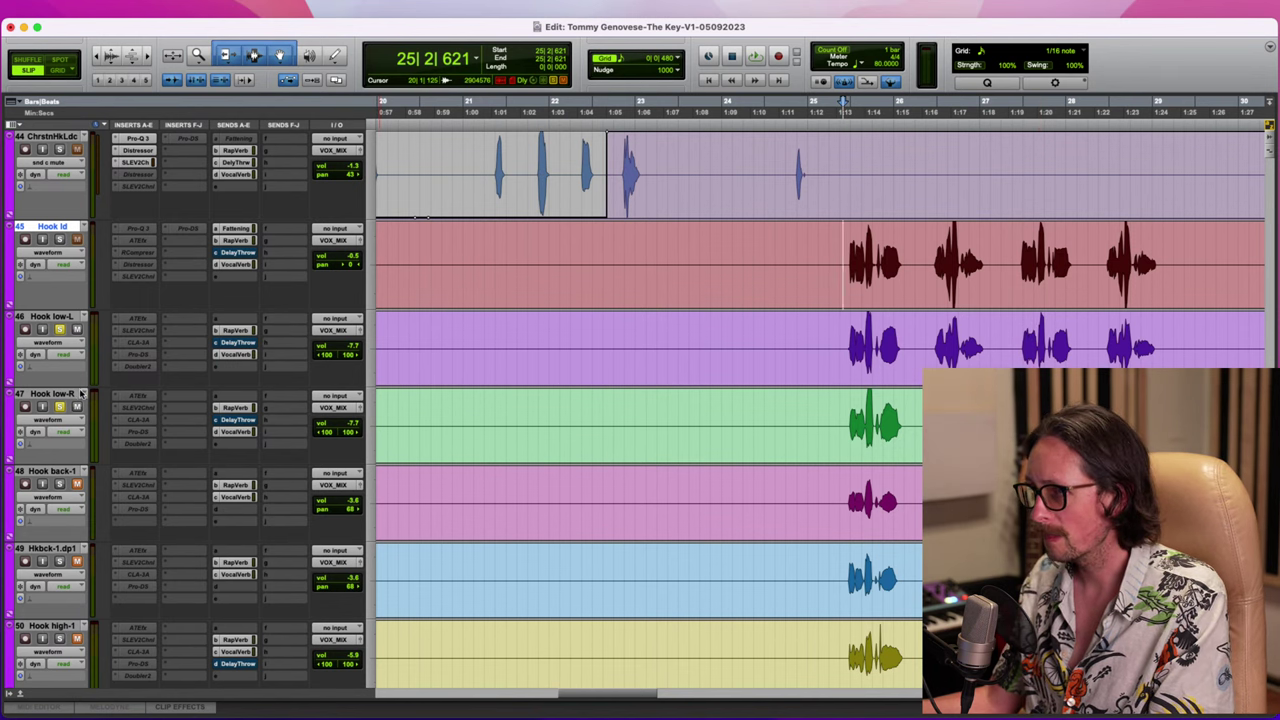
# Select the first phrase of the second hook on the Hook low-L track, from about 25|2|829 to 26|1|684
pyautogui.moveTo(86, 386)
pyautogui.mouseDown()
pyautogui.moveTo(94, 449)
pyautogui.moveTo(92, 391)
pyautogui.mouseUp()
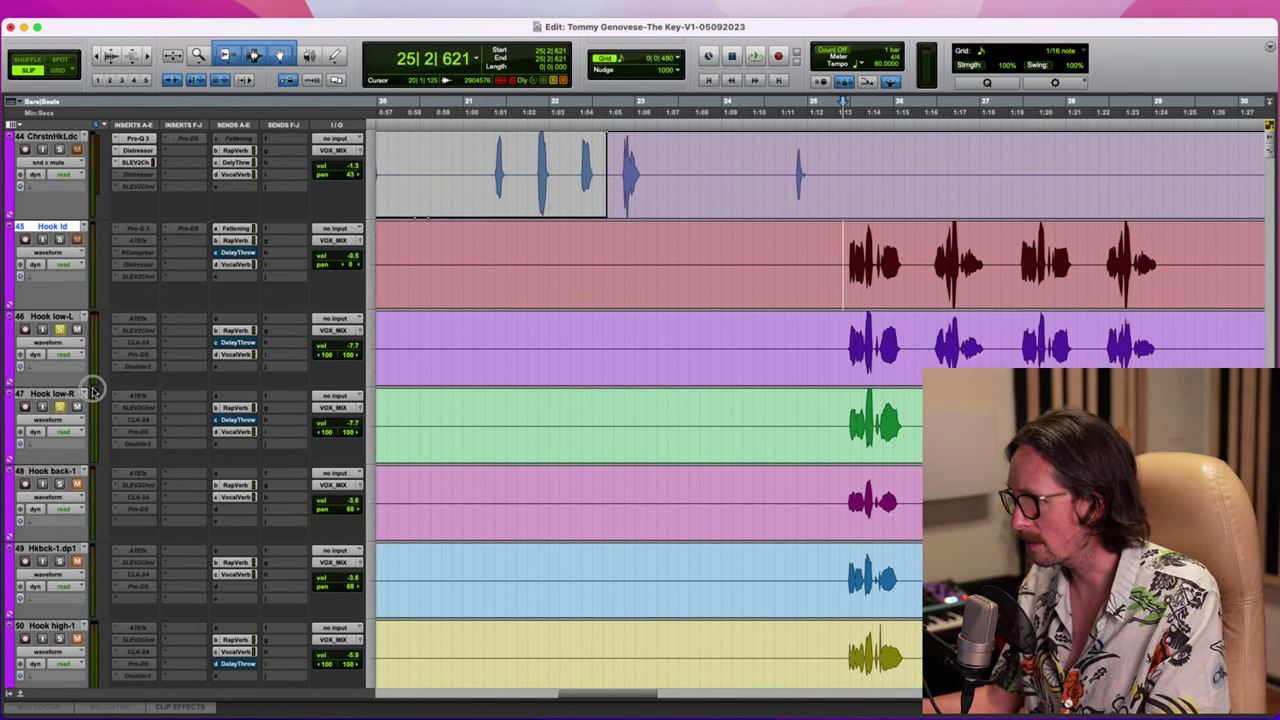
pyautogui.press('t')
pyautogui.press('t')
pyautogui.press('t')
pyautogui.press('t')
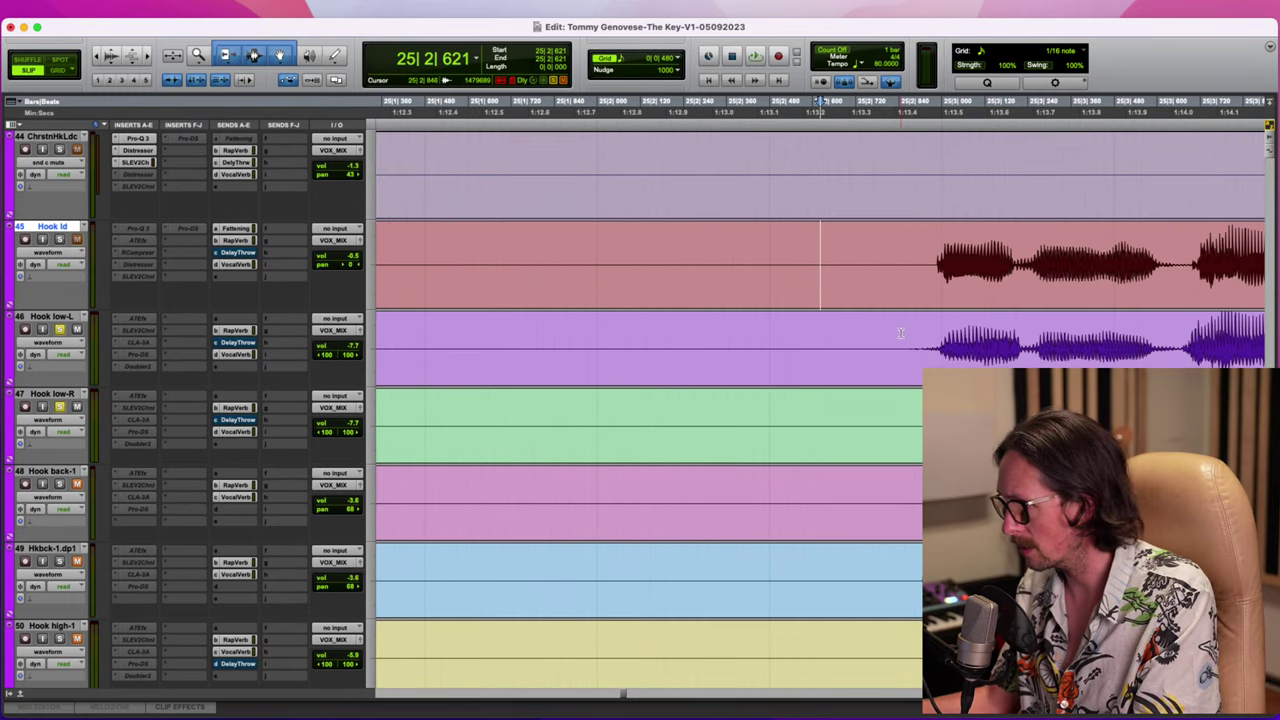
pyautogui.press('r')
pyautogui.press('r')
pyautogui.moveTo(840, 344); pyautogui.dragTo(1084, 340)
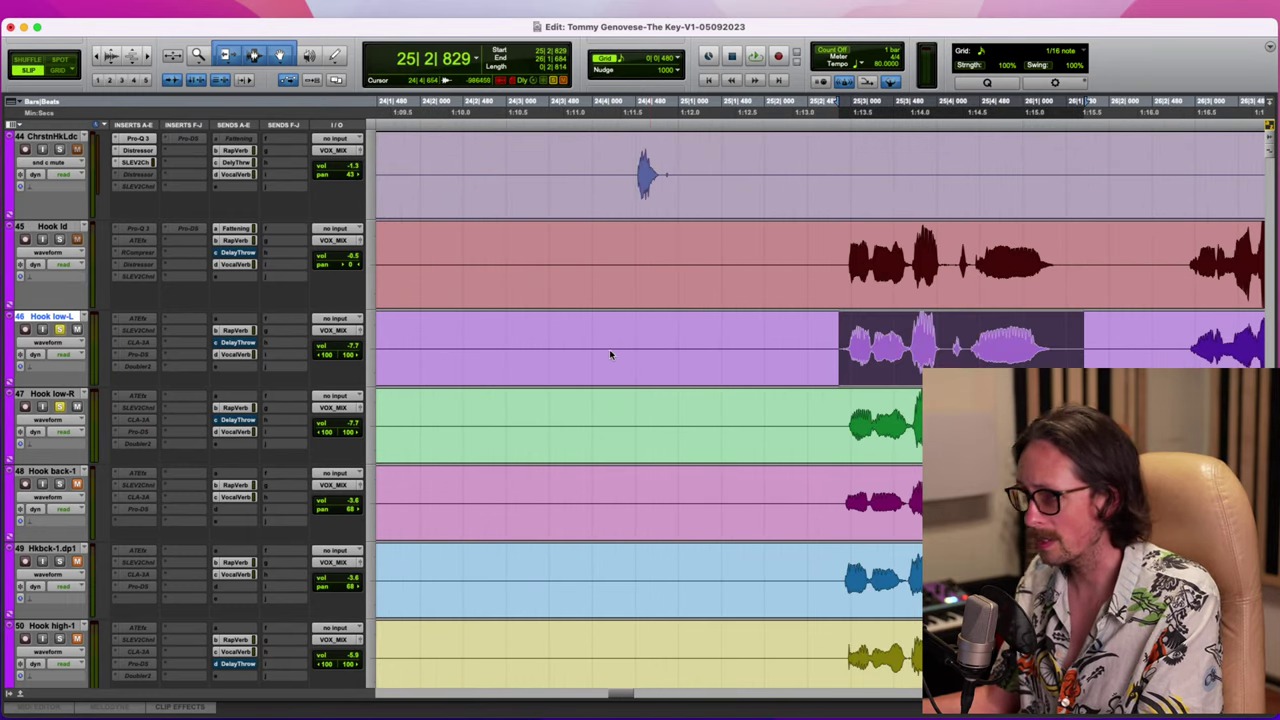
# Remove the inactive Doubler2 plug-in and the inactive plug-in in the first insert slot from the Hook low-L track
pyautogui.rightClick(141, 321)
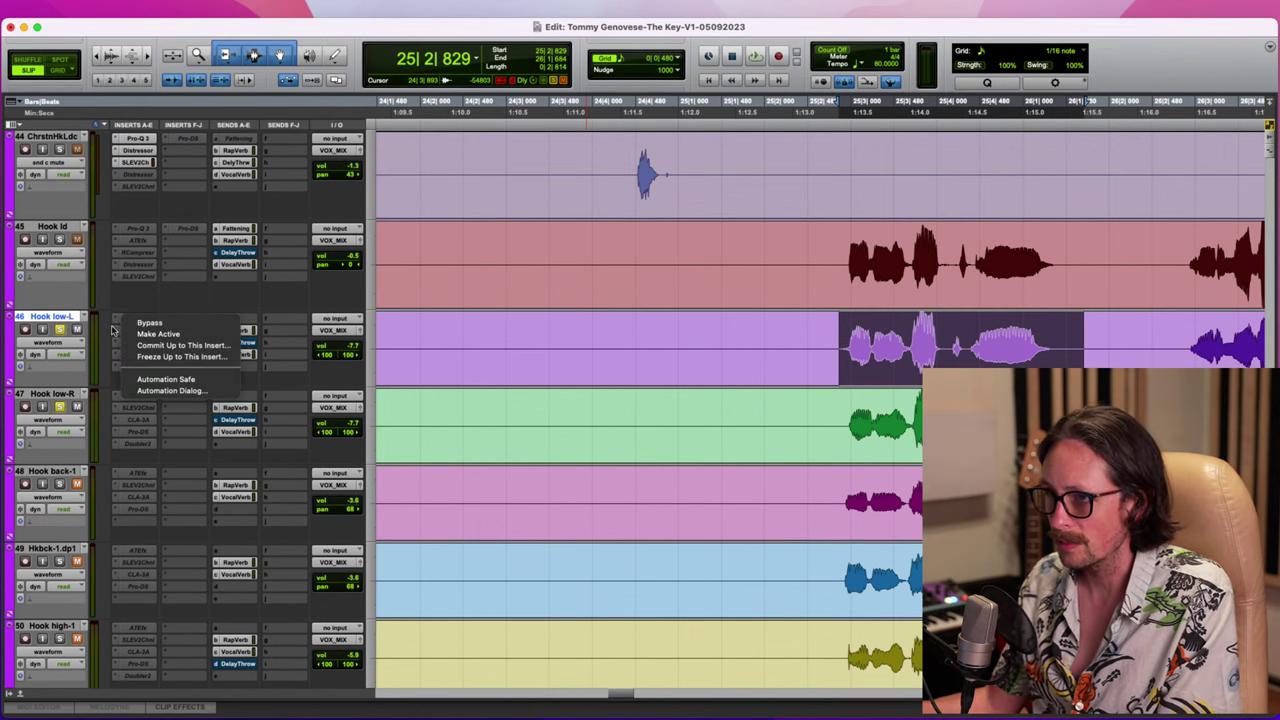
pyautogui.click(108, 356)
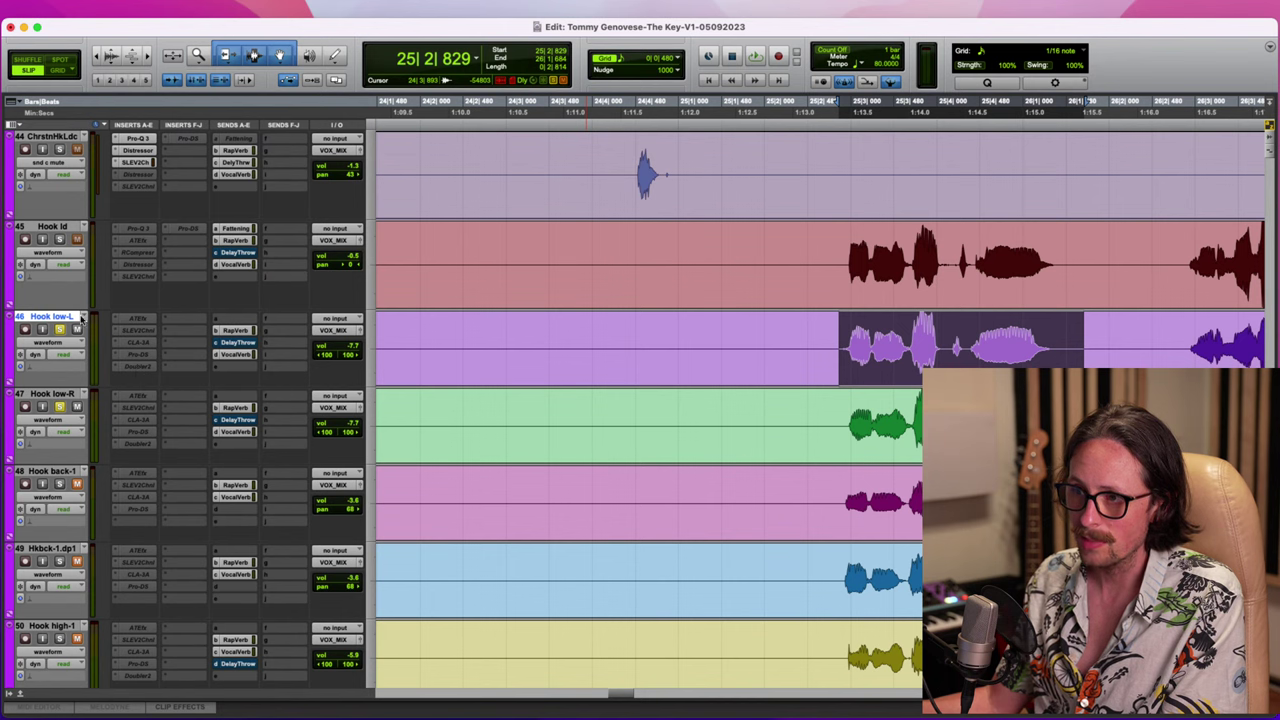
pyautogui.click(125, 369)
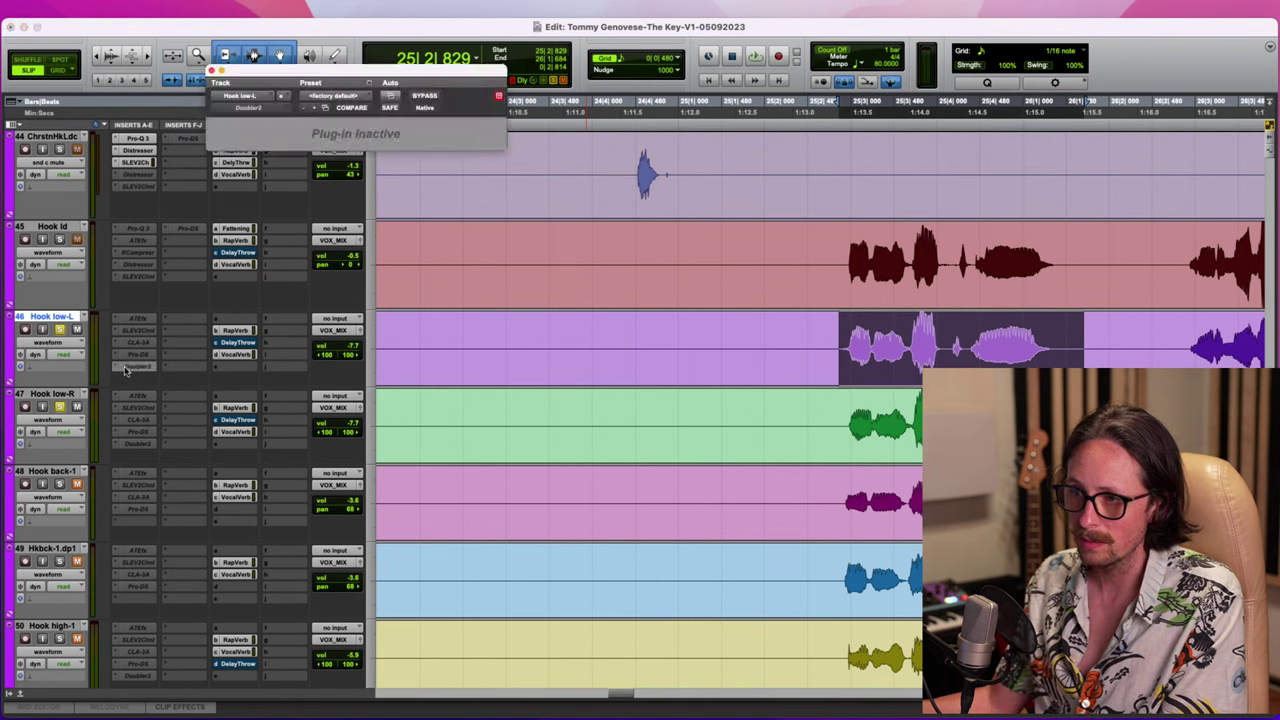
pyautogui.rightClick(125, 369)
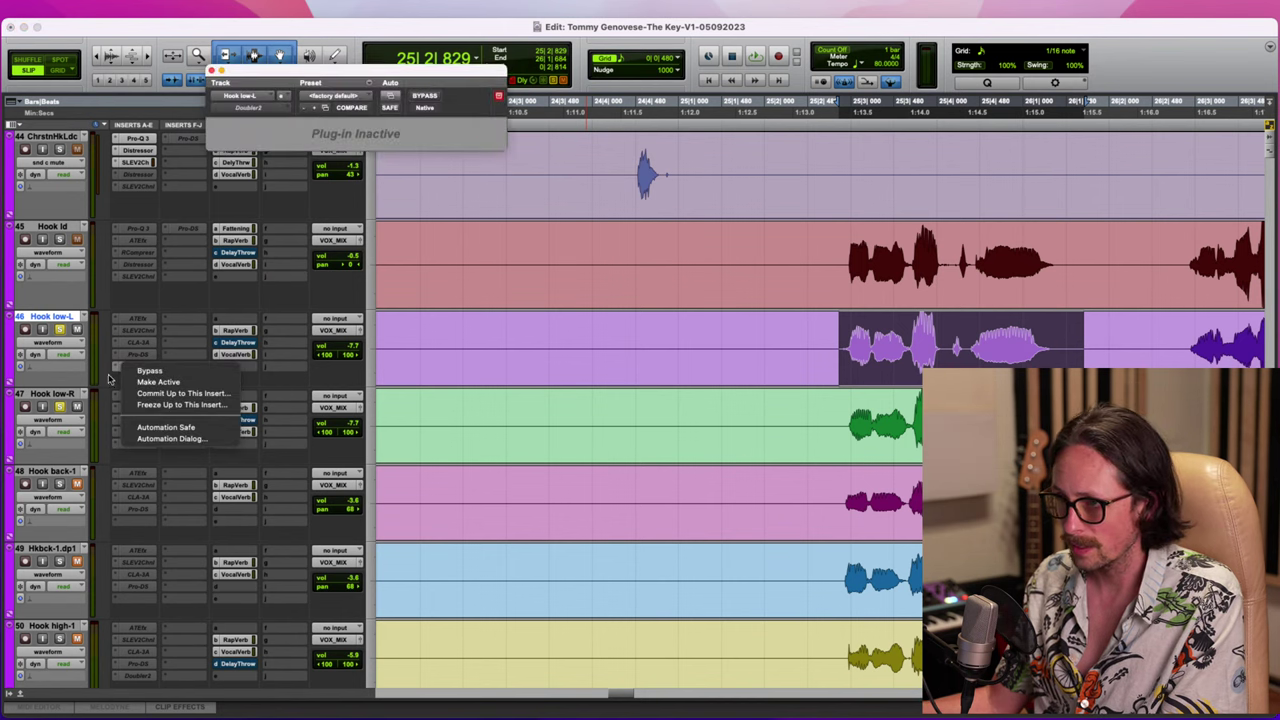
pyautogui.click(109, 379)
pyautogui.click(116, 368)
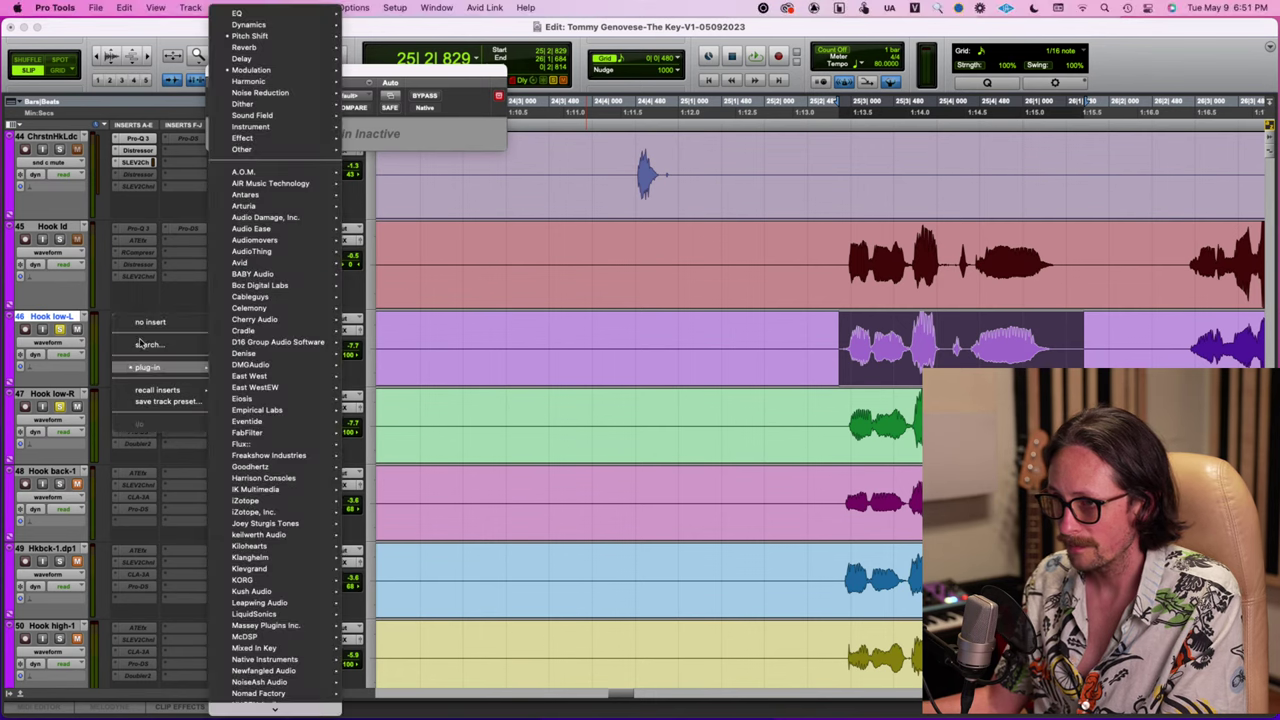
pyautogui.click(143, 320)
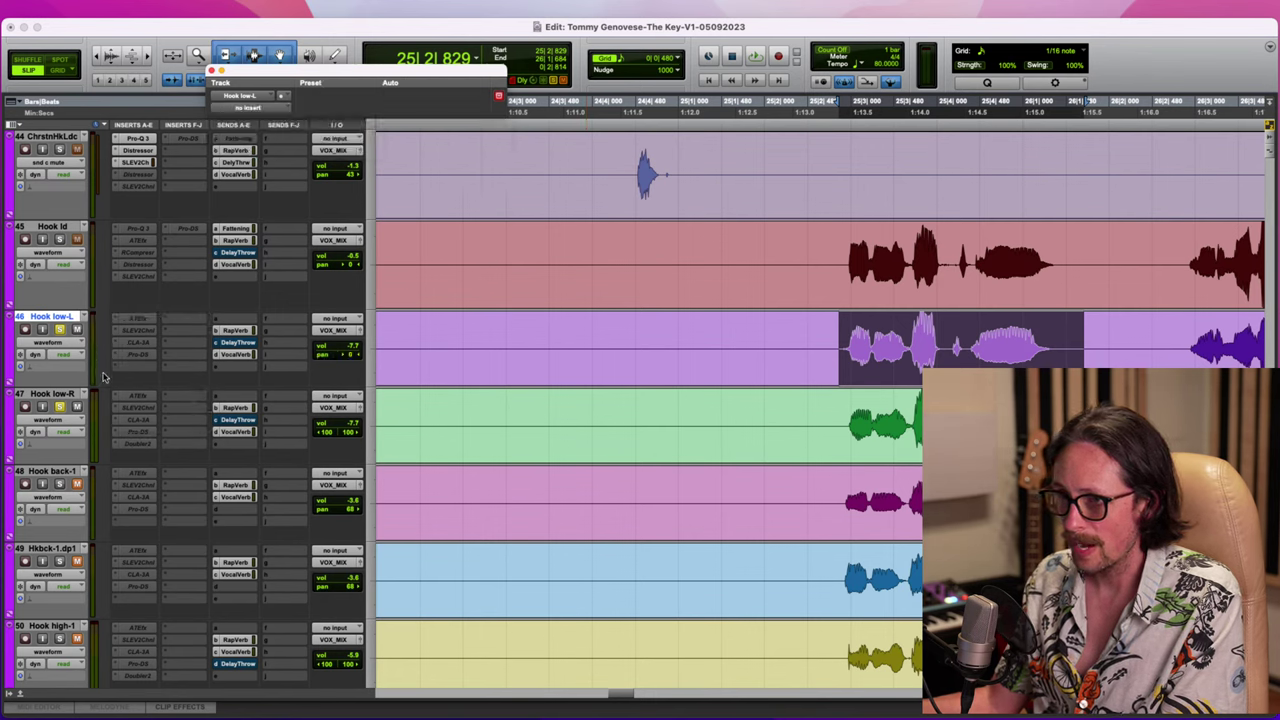
pyautogui.click(115, 320)
pyautogui.click(140, 275)
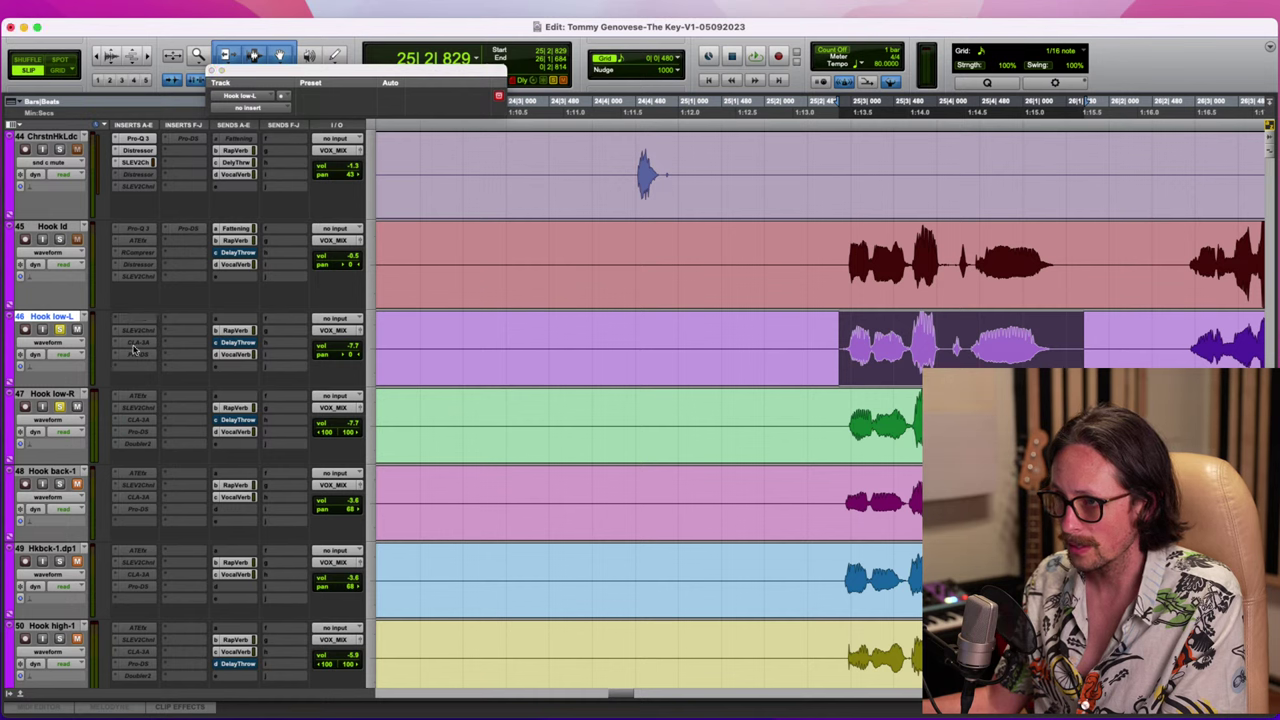
# Pan the Hook low-L track to 16 left and solo the Hook ld track
pyautogui.moveTo(344, 356); pyautogui.dragTo(333, 370)
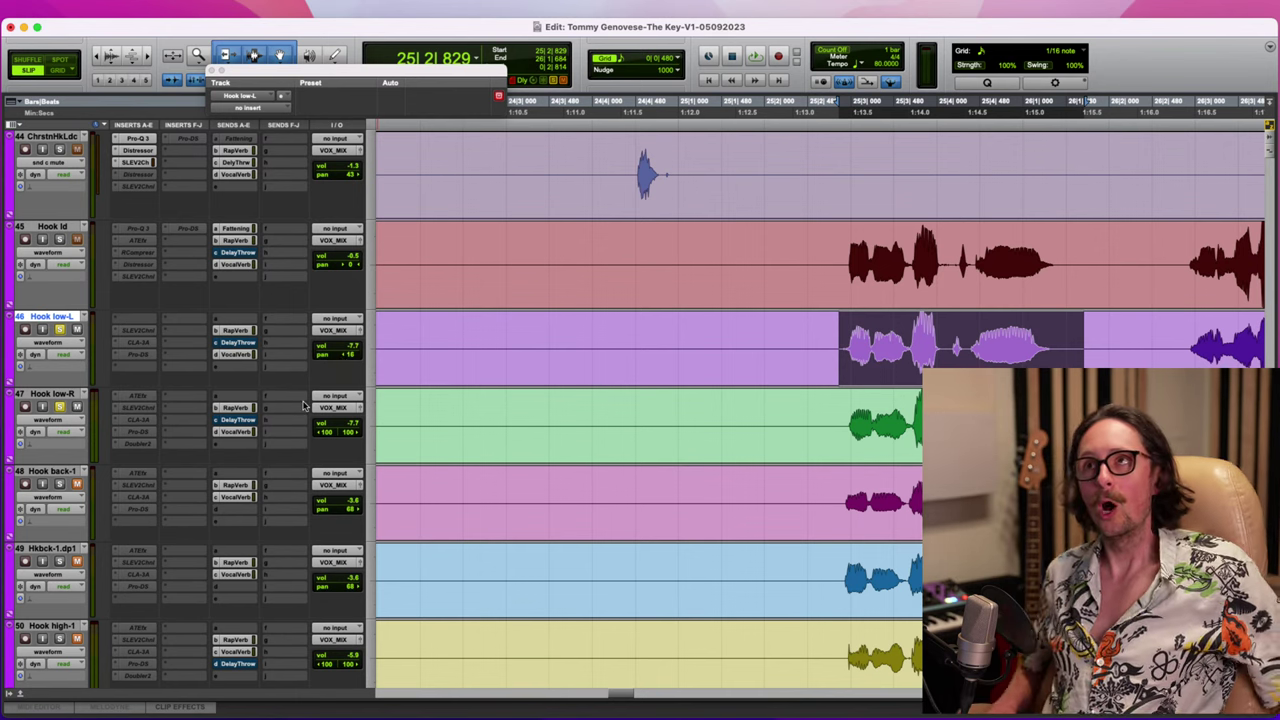
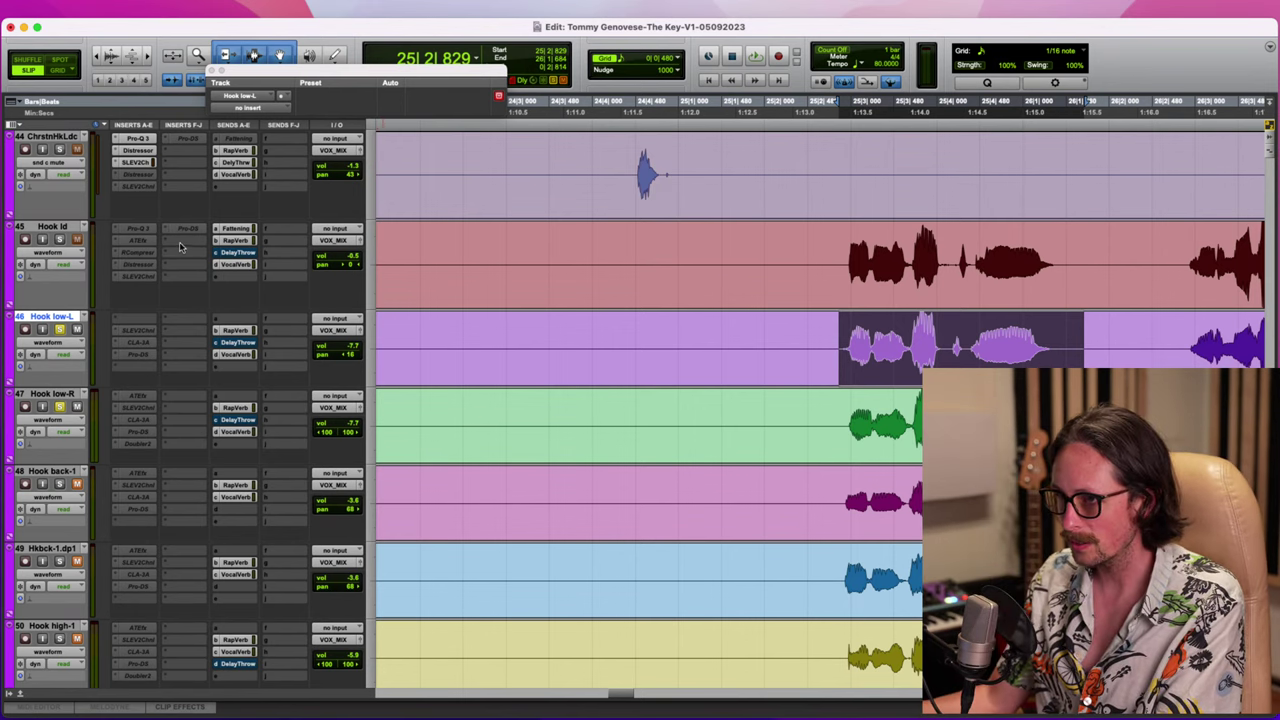
pyautogui.click(60, 240)
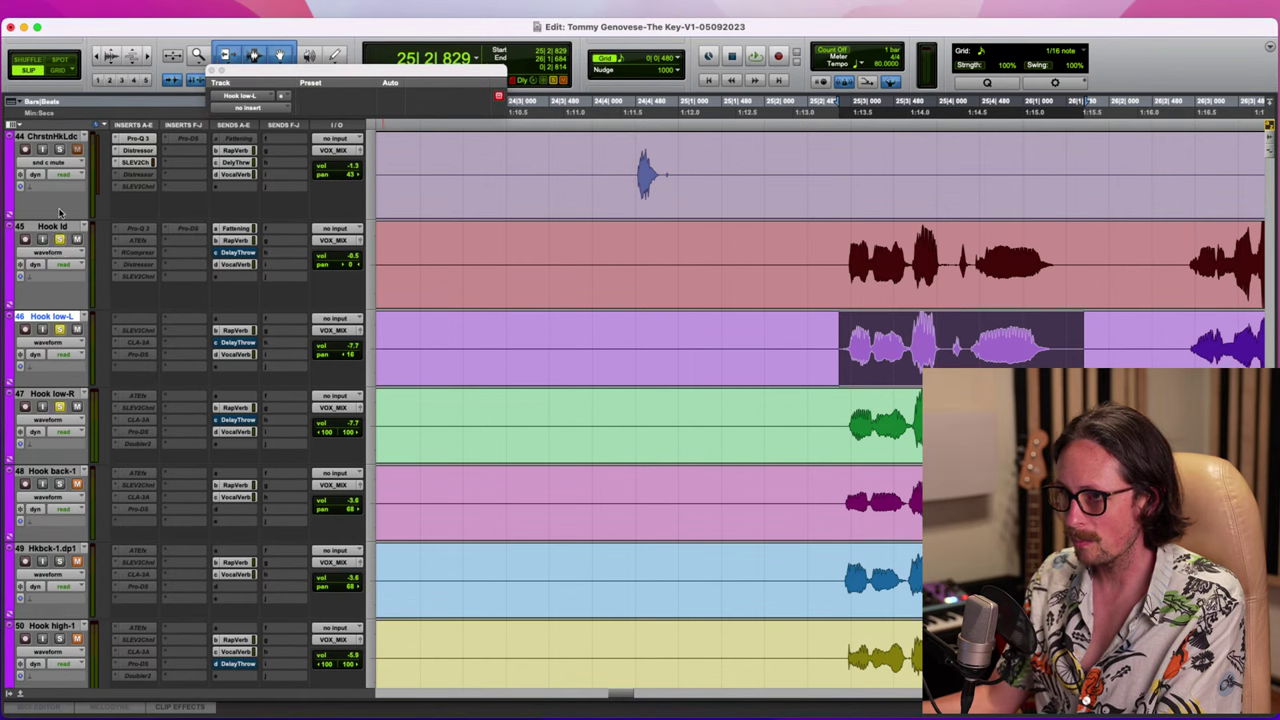
pyautogui.click(55, 227)
# Save the Lead RapVox track as a track preset in the user category Vocal Chains, named Lead Rap Vox plus the artist's name
pyautogui.scroll(10, 478, 362)
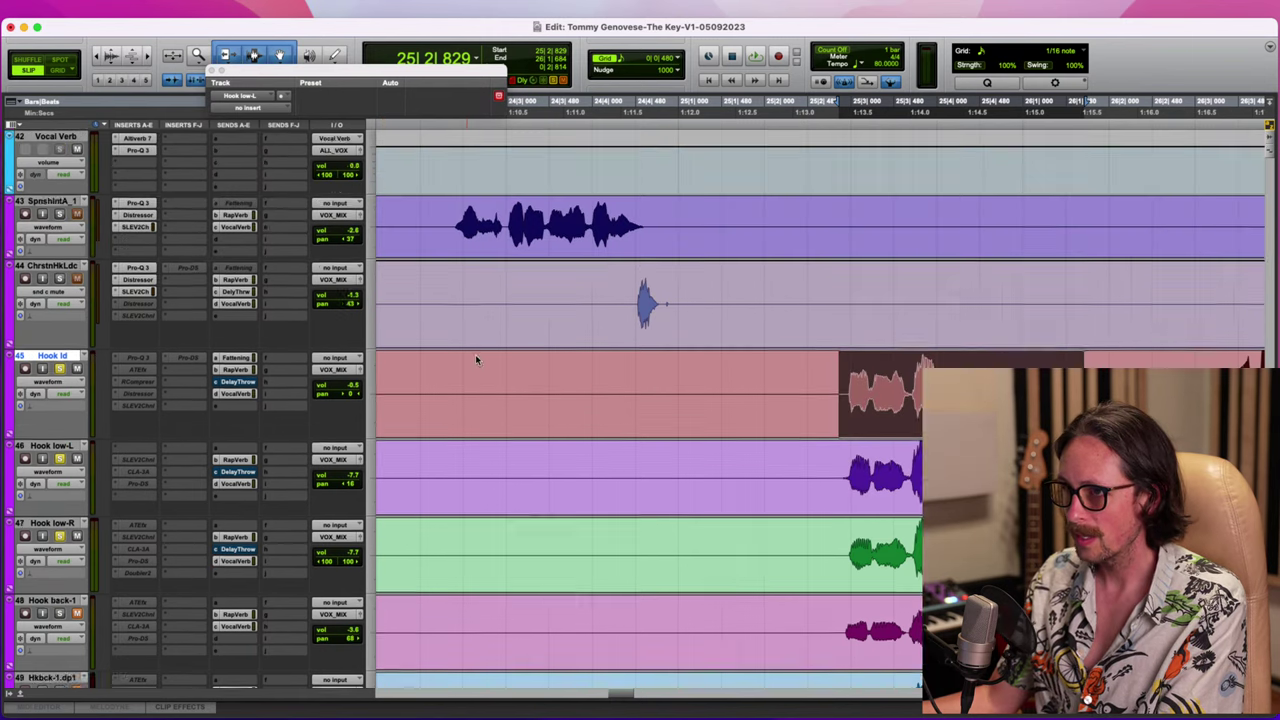
pyautogui.scroll(-2, 410, 476)
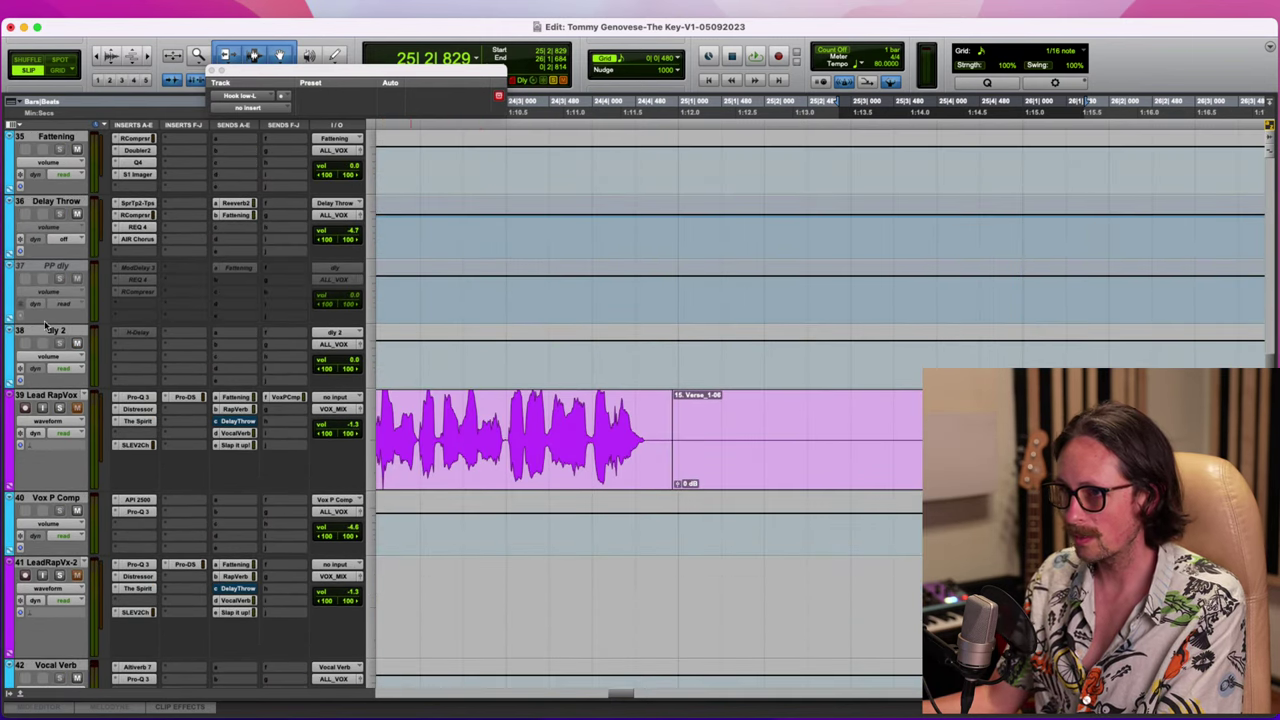
pyautogui.click(47, 398)
pyautogui.rightClick(47, 398)
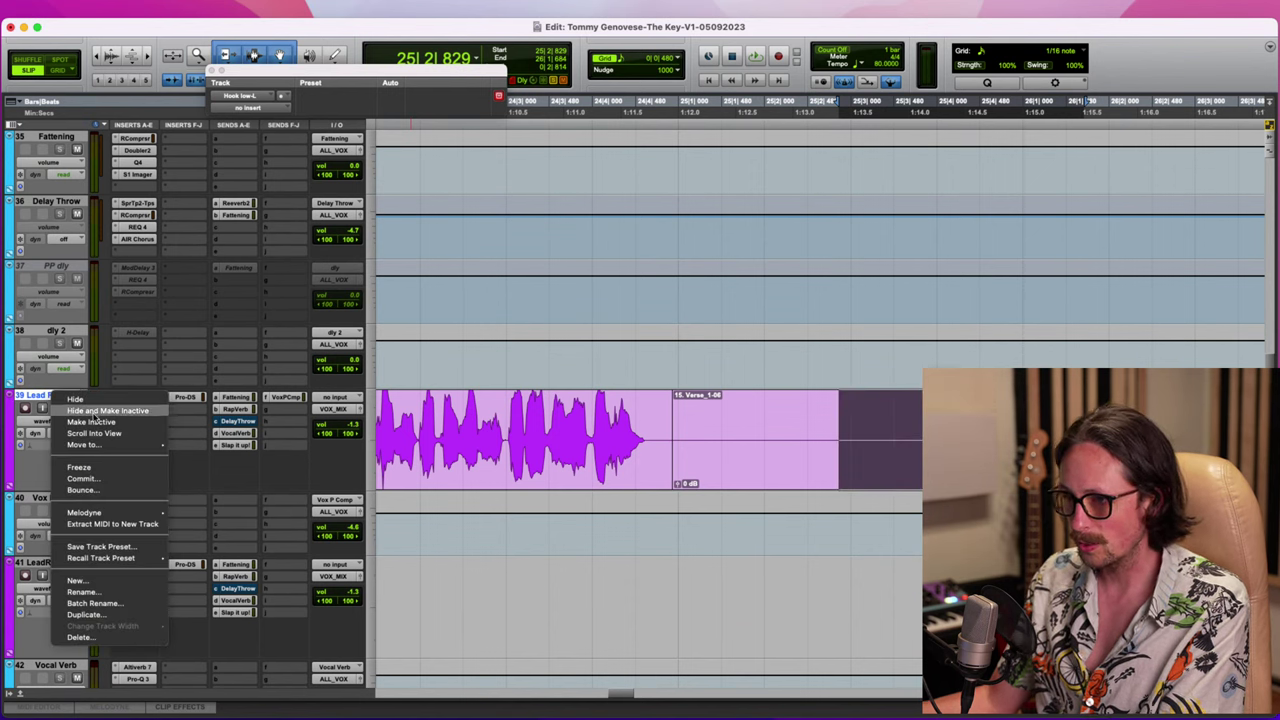
pyautogui.click(118, 547)
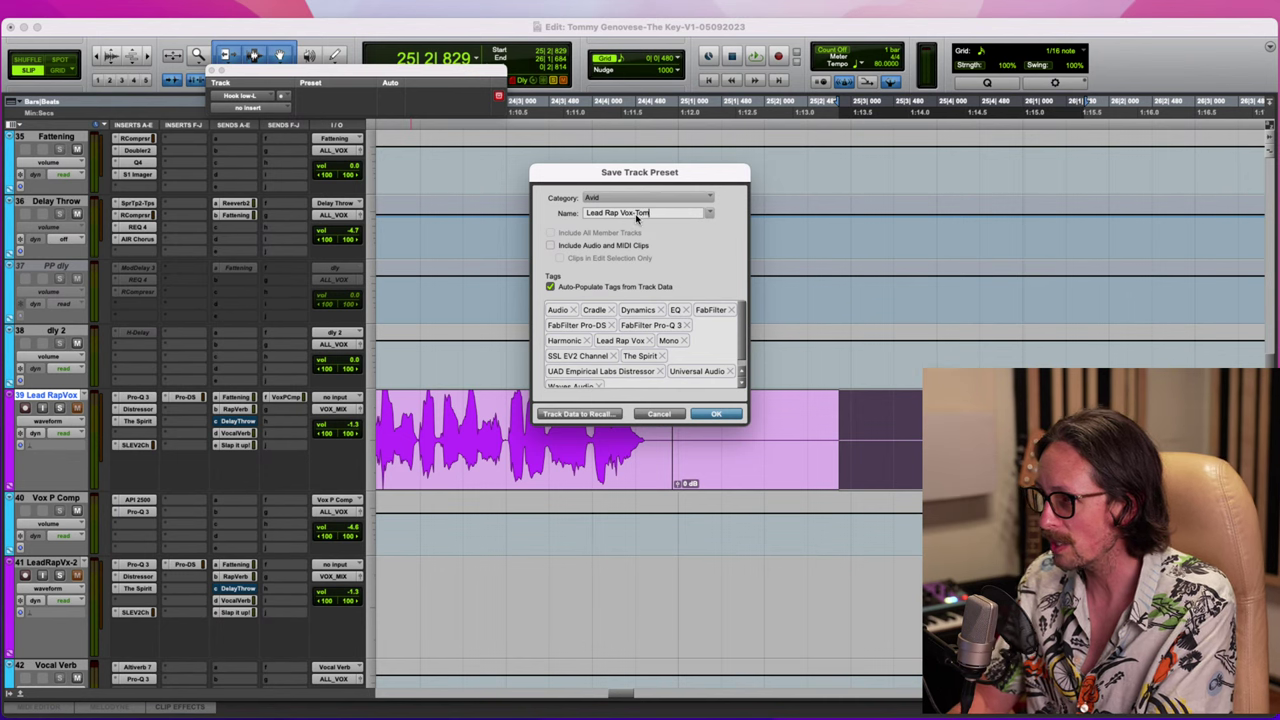
pyautogui.click(648, 198)
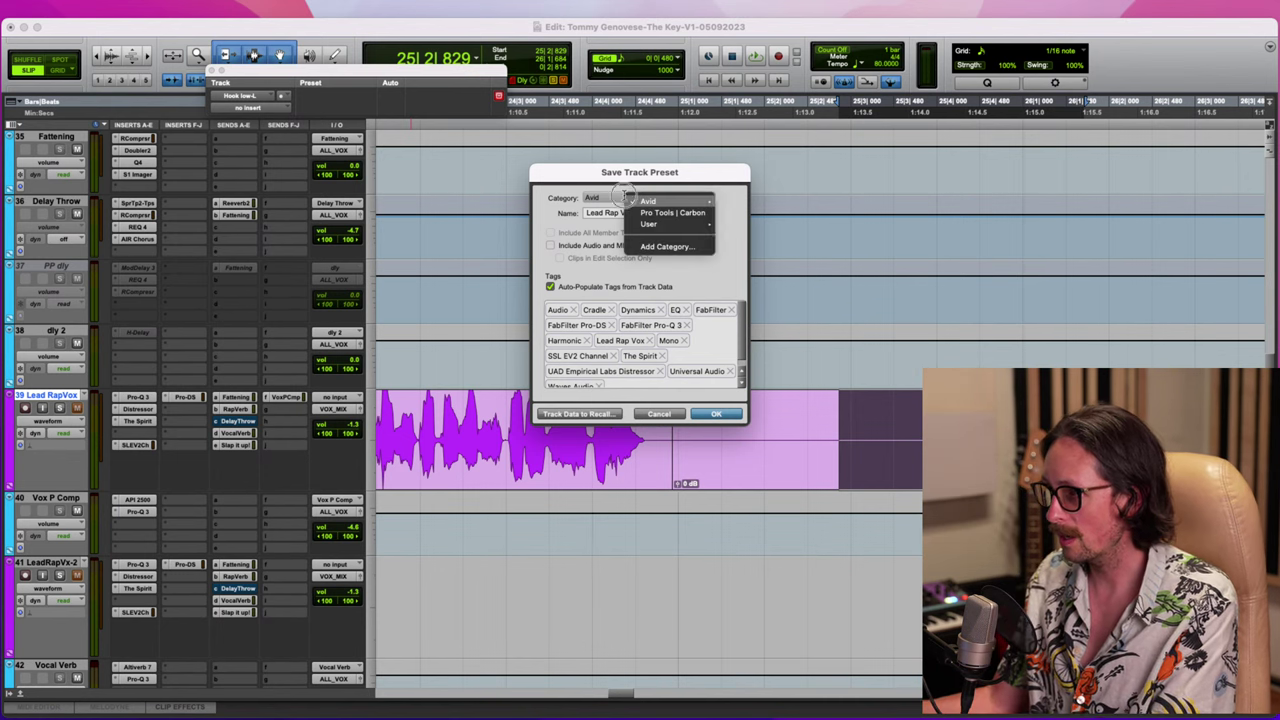
pyautogui.moveTo(690, 224)
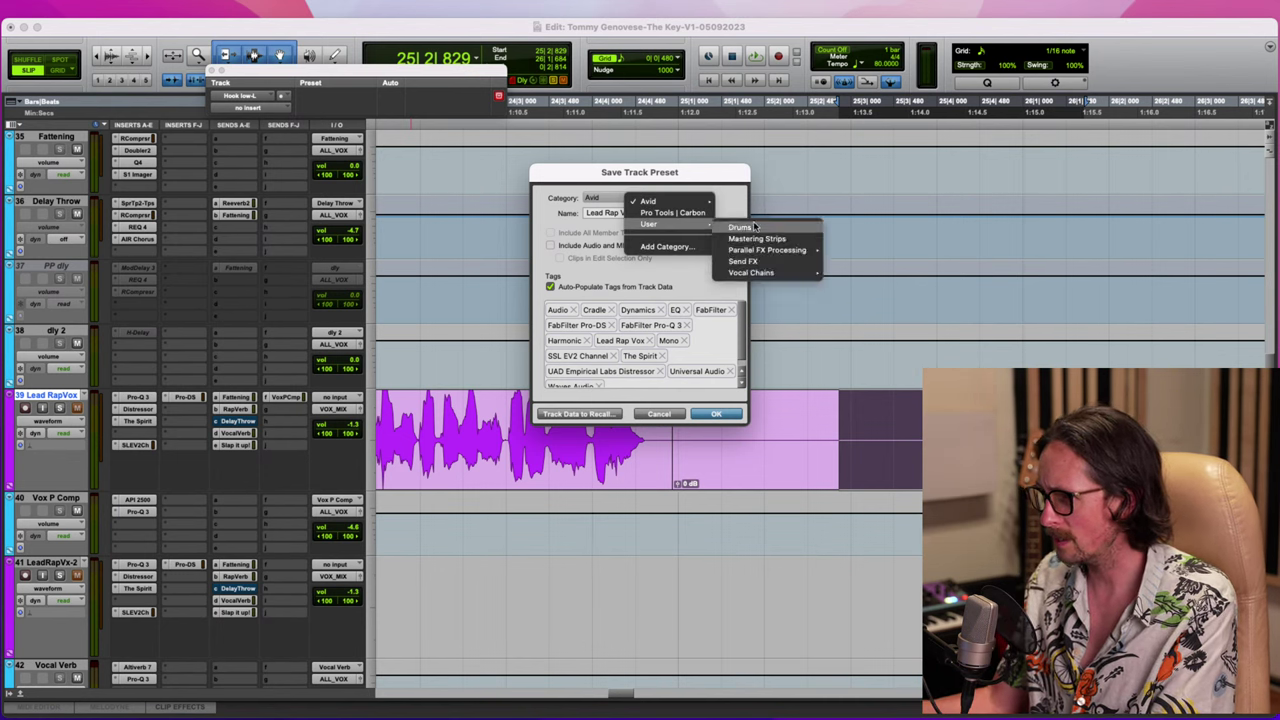
pyautogui.click(782, 276)
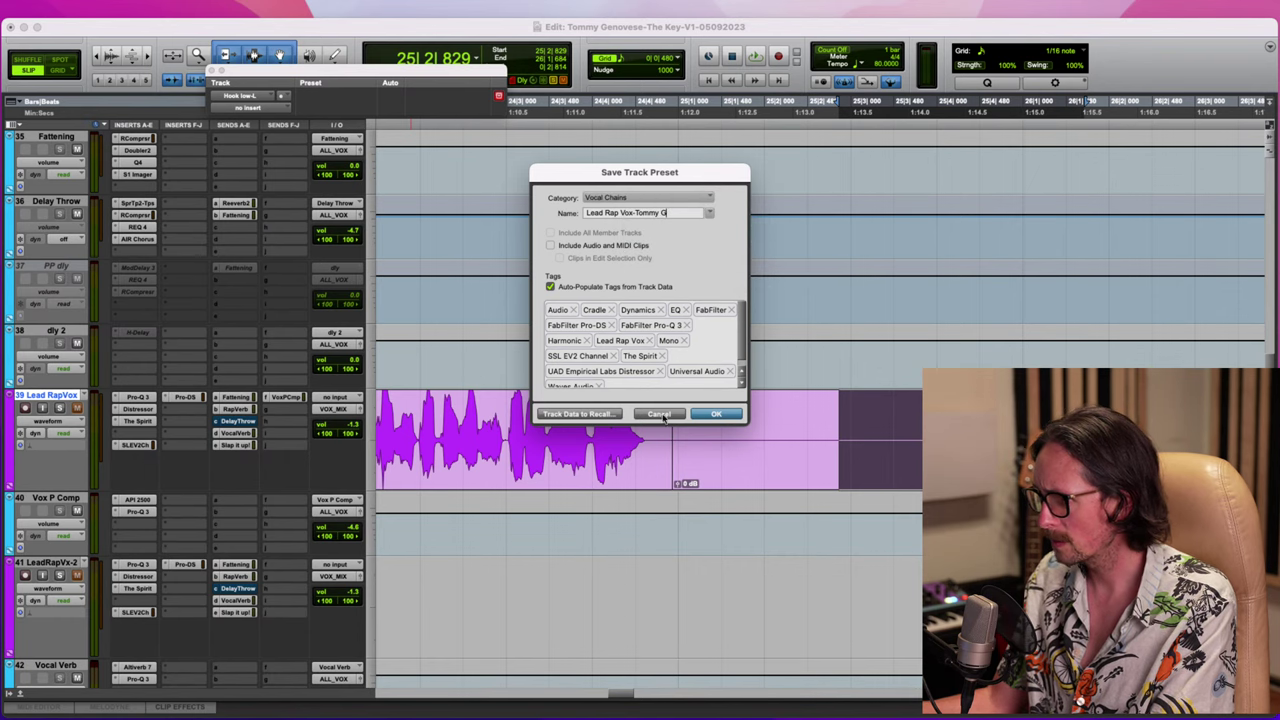
pyautogui.click(718, 413)
# Recall the newly saved Lead Rap Vox preset with the artist's name from the user Vocal Chains on the Hook ld track
pyautogui.scroll(-6, 714, 470)
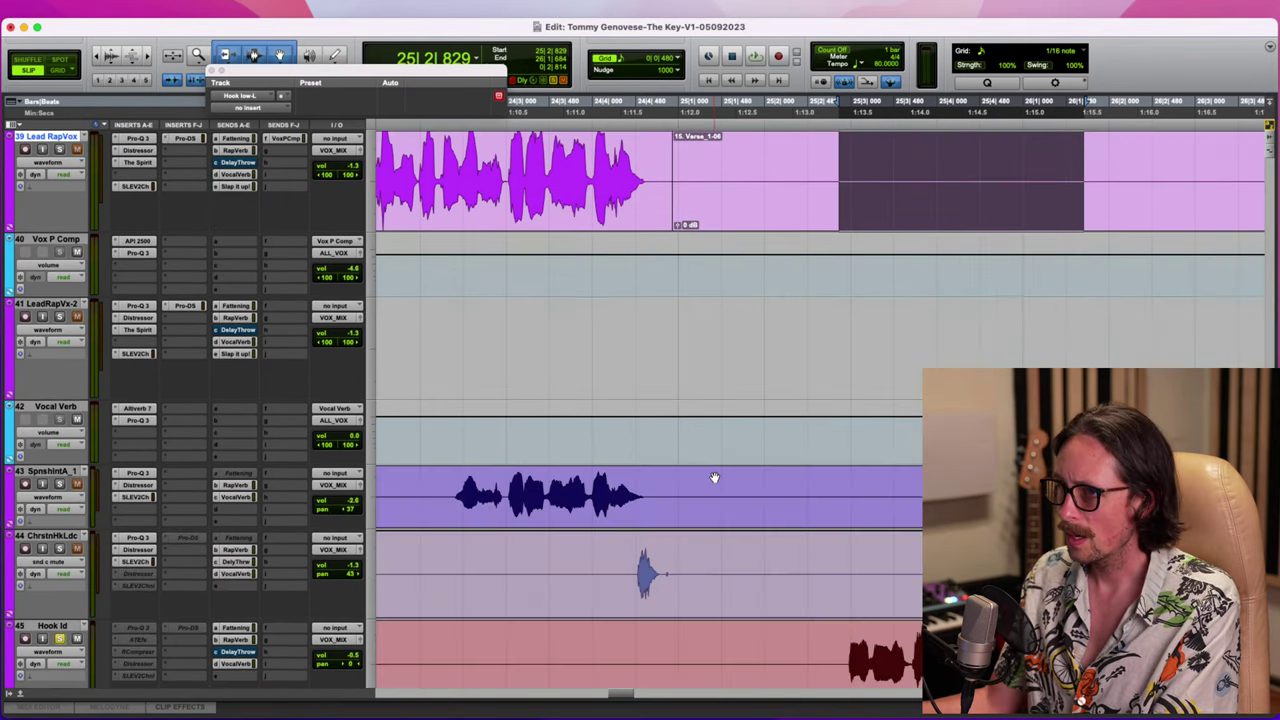
pyautogui.scroll(-1, 798, 528)
pyautogui.rightClick(56, 458)
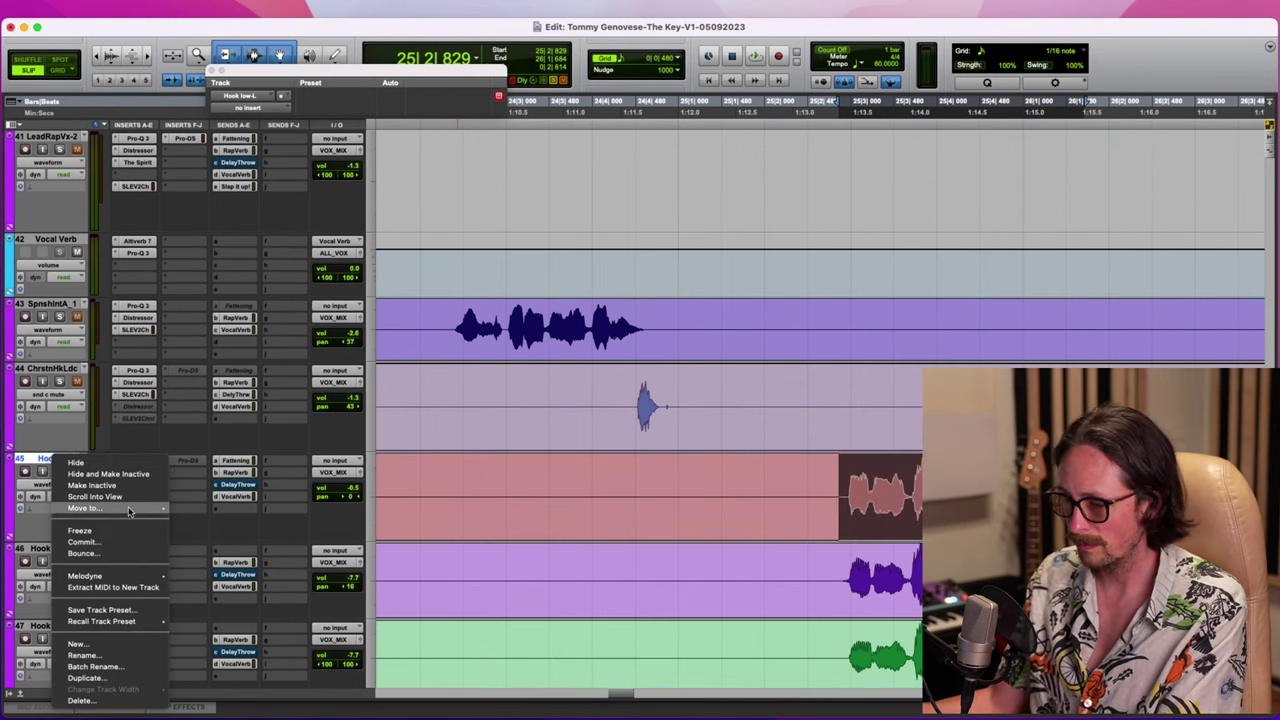
pyautogui.moveTo(128, 510)
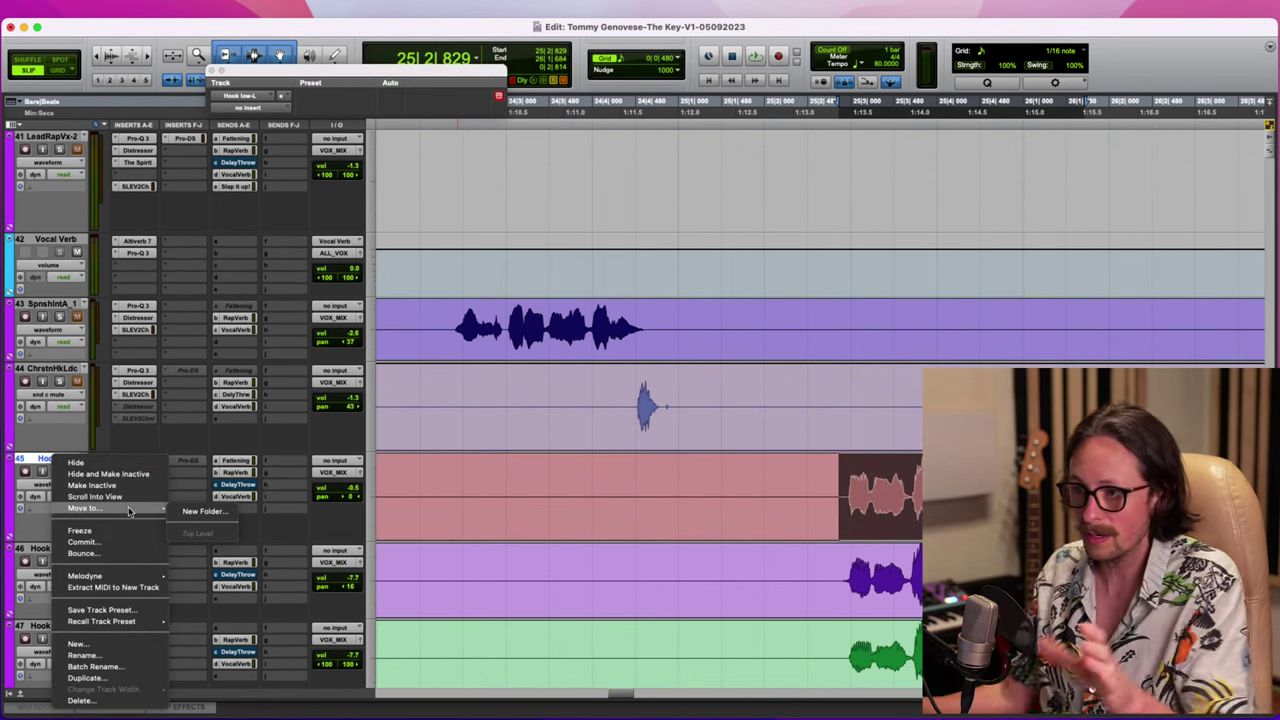
pyautogui.moveTo(120, 621)
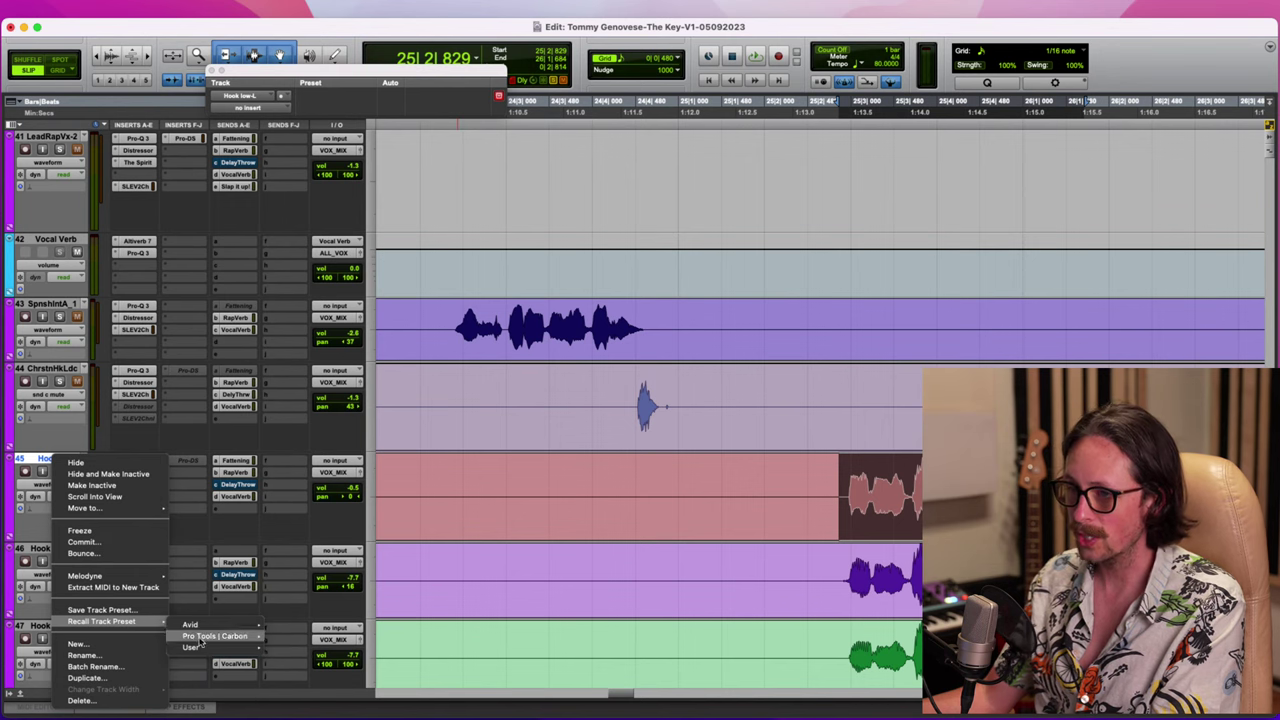
pyautogui.moveTo(243, 651)
pyautogui.moveTo(335, 707)
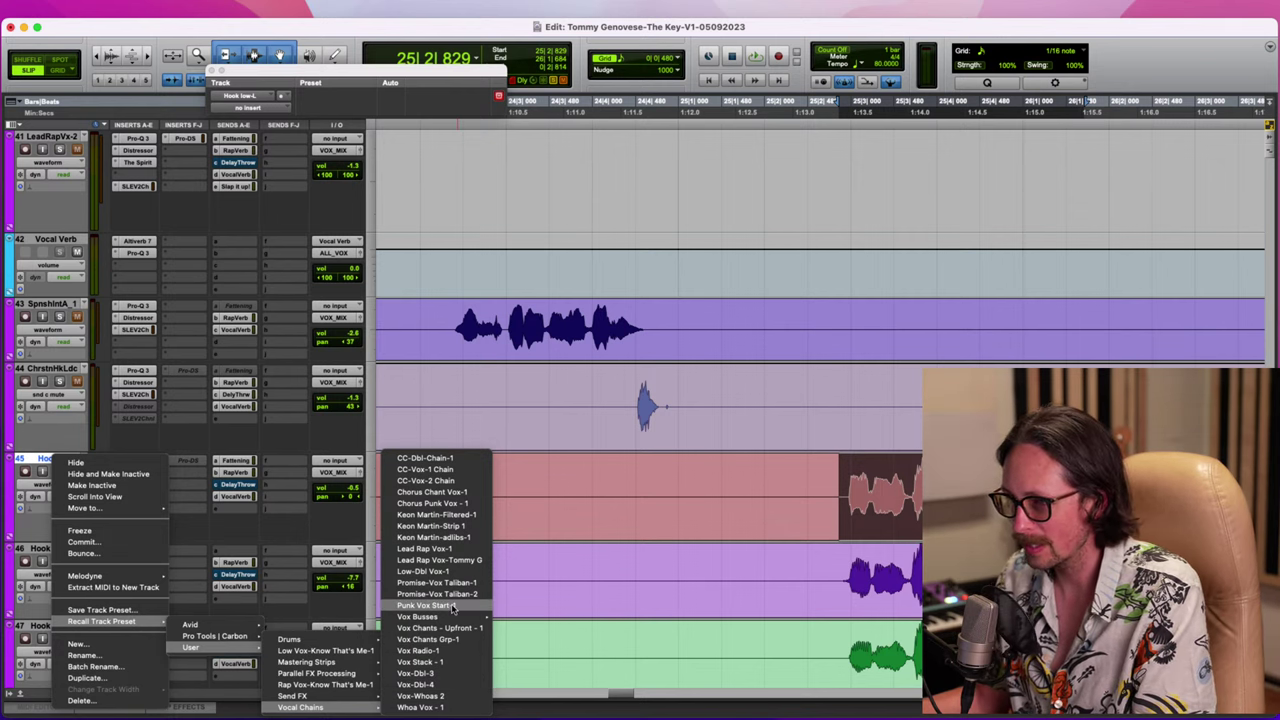
pyautogui.click(452, 560)
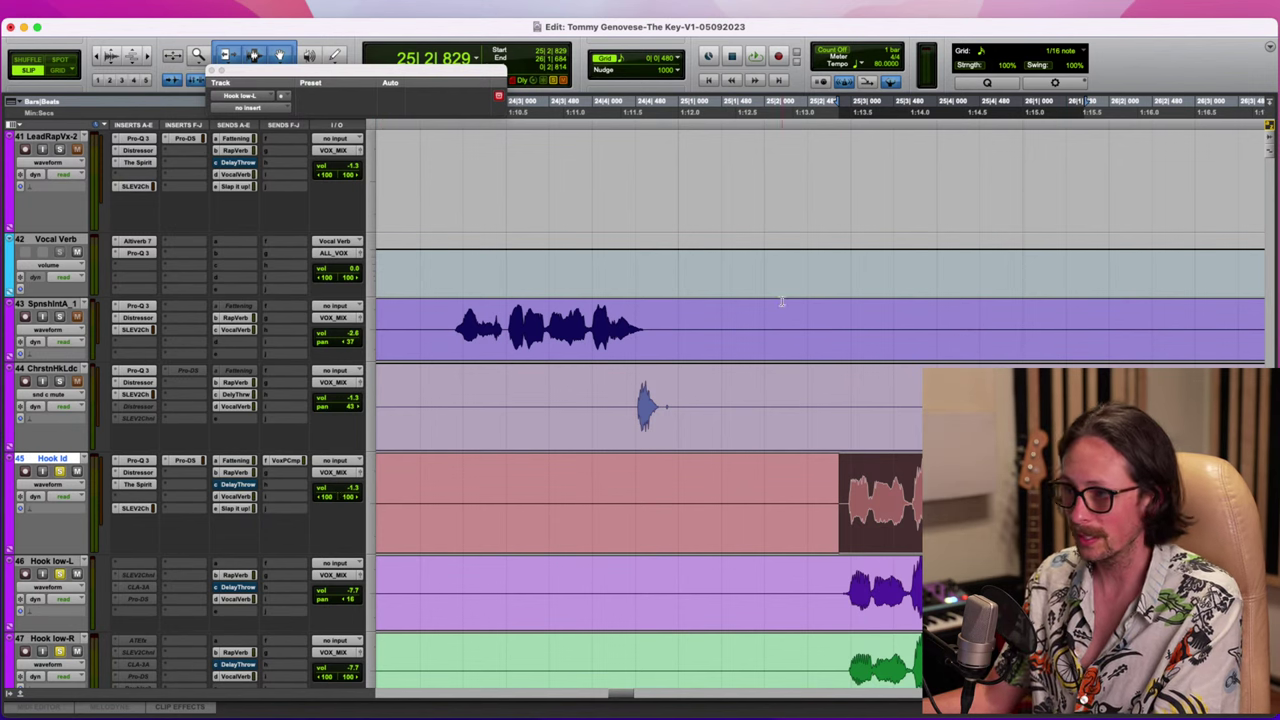
# Play back the selected hook phrase to audition the Hook ld chain together with the soloed low vocals
pyautogui.press('super+equal')
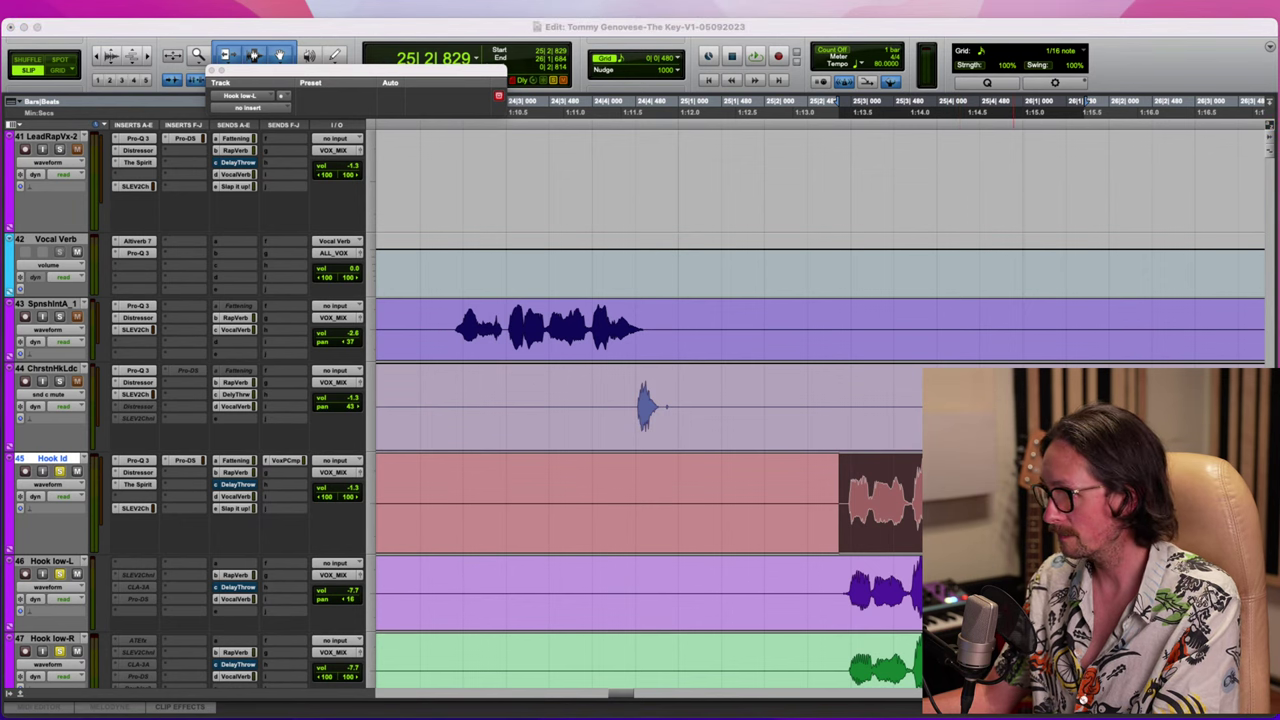
pyautogui.press('space')
pyautogui.scroll(-5, 440, 460)
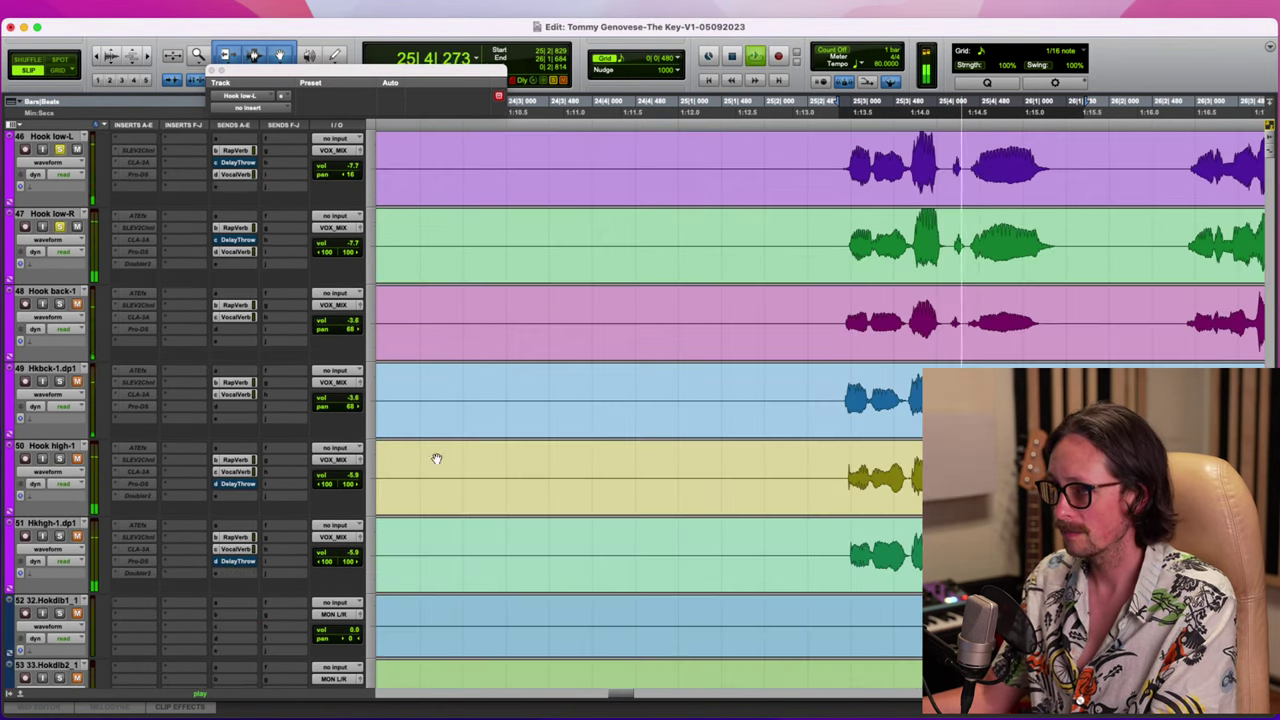
pyautogui.scroll(4, 436, 458)
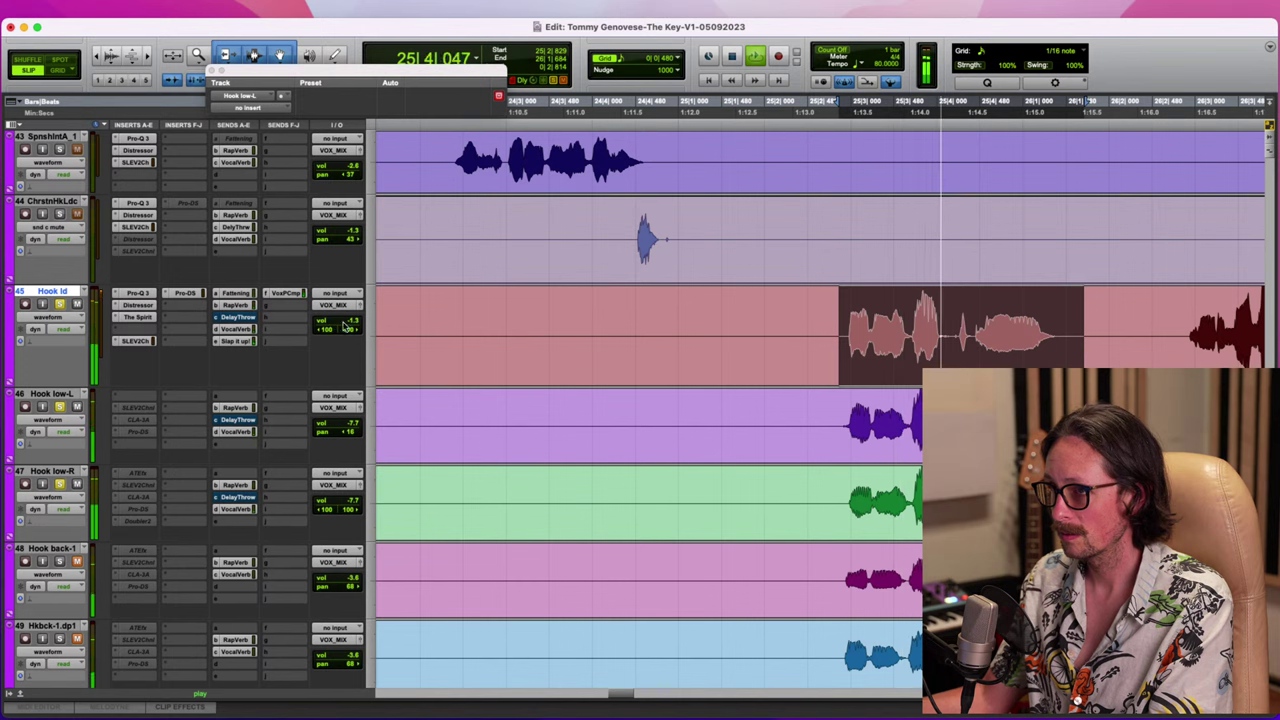
pyautogui.moveTo(346, 321); pyautogui.dragTo(346, 327)
pyautogui.press('space')
pyautogui.press('super+equal')
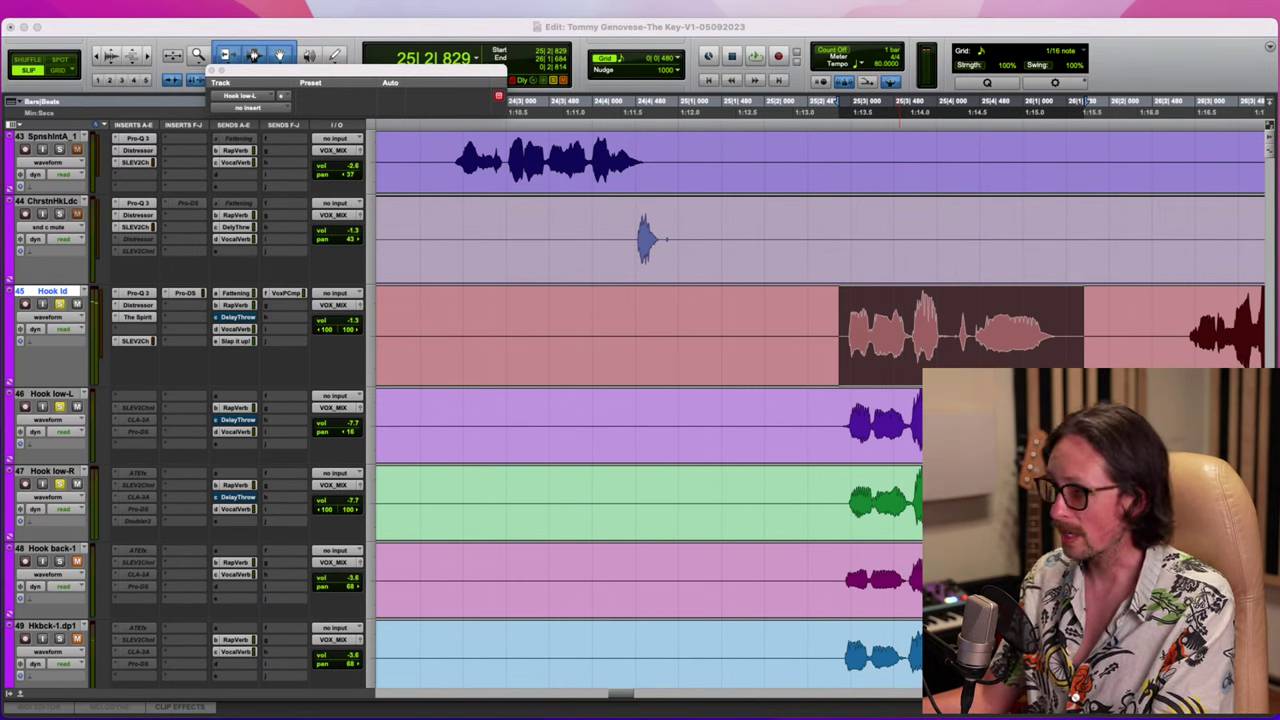
pyautogui.click(253, 27)
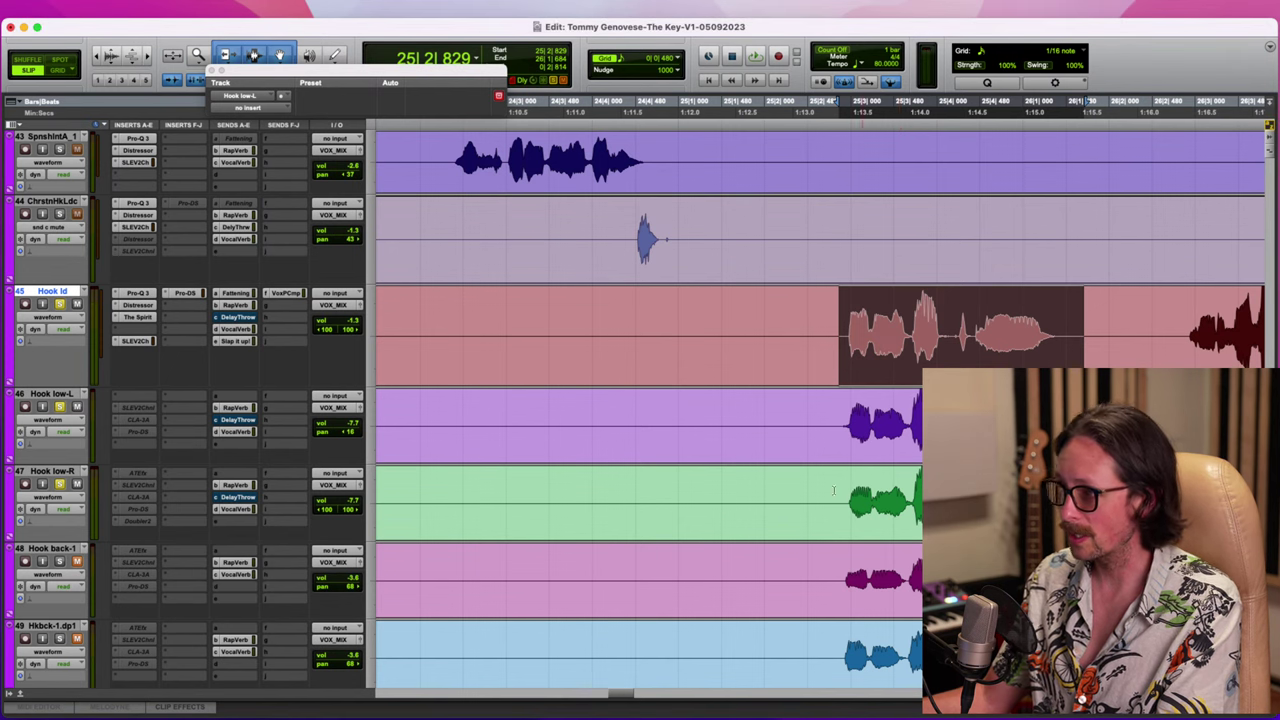
# Recall the same artist-named Lead Rap Vox preset on the Hook low-L track and close the SSL EV2 Channel window
pyautogui.click(72, 399)
pyautogui.rightClick(70, 396)
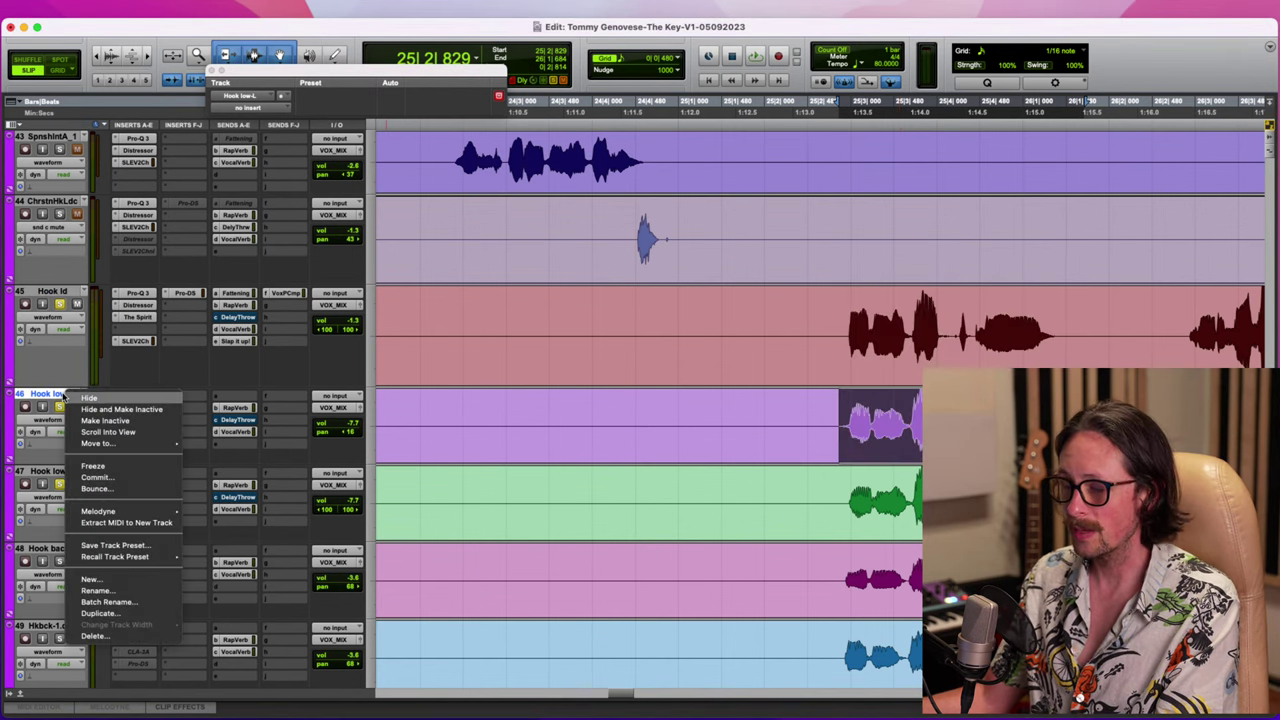
pyautogui.moveTo(150, 557)
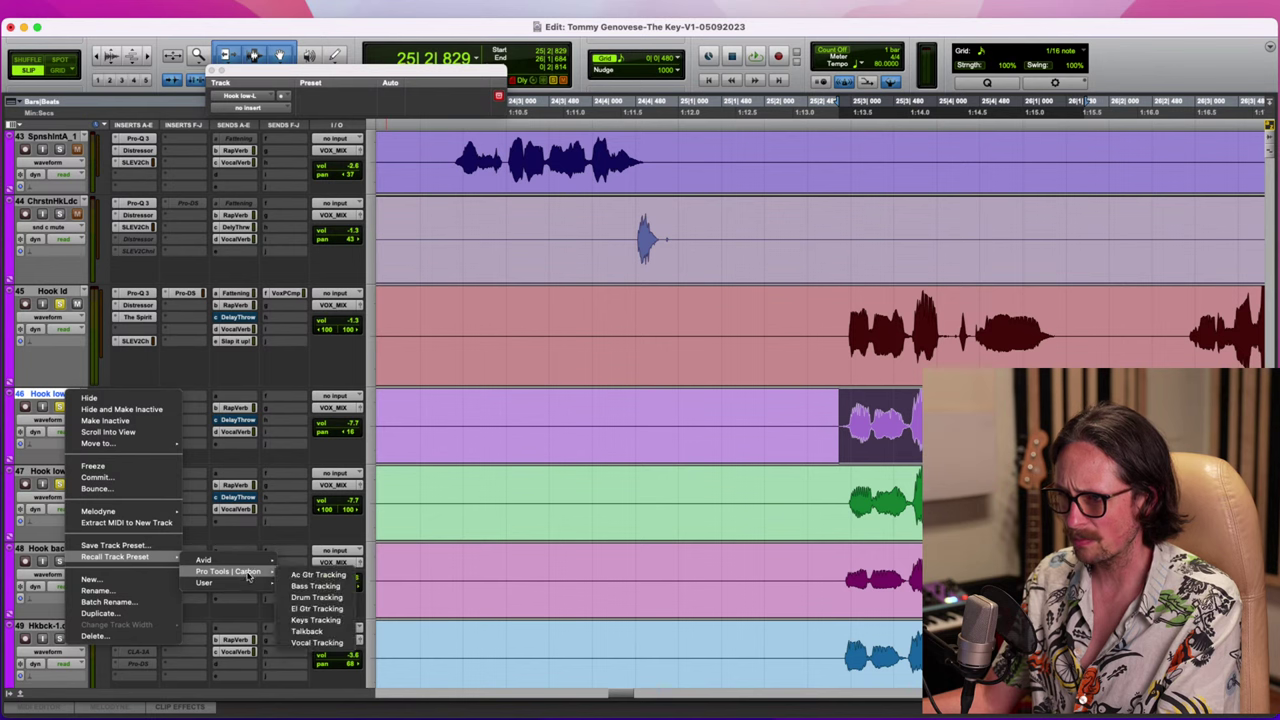
pyautogui.moveTo(204, 582)
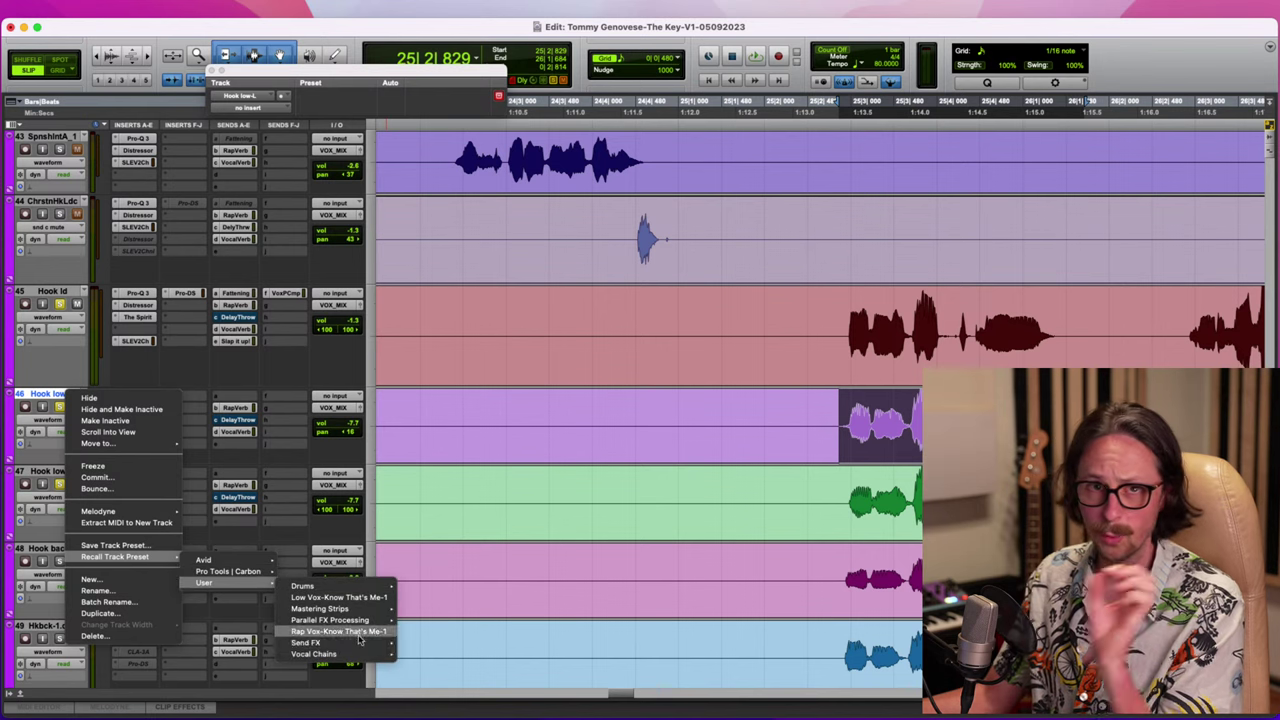
pyautogui.moveTo(335, 653)
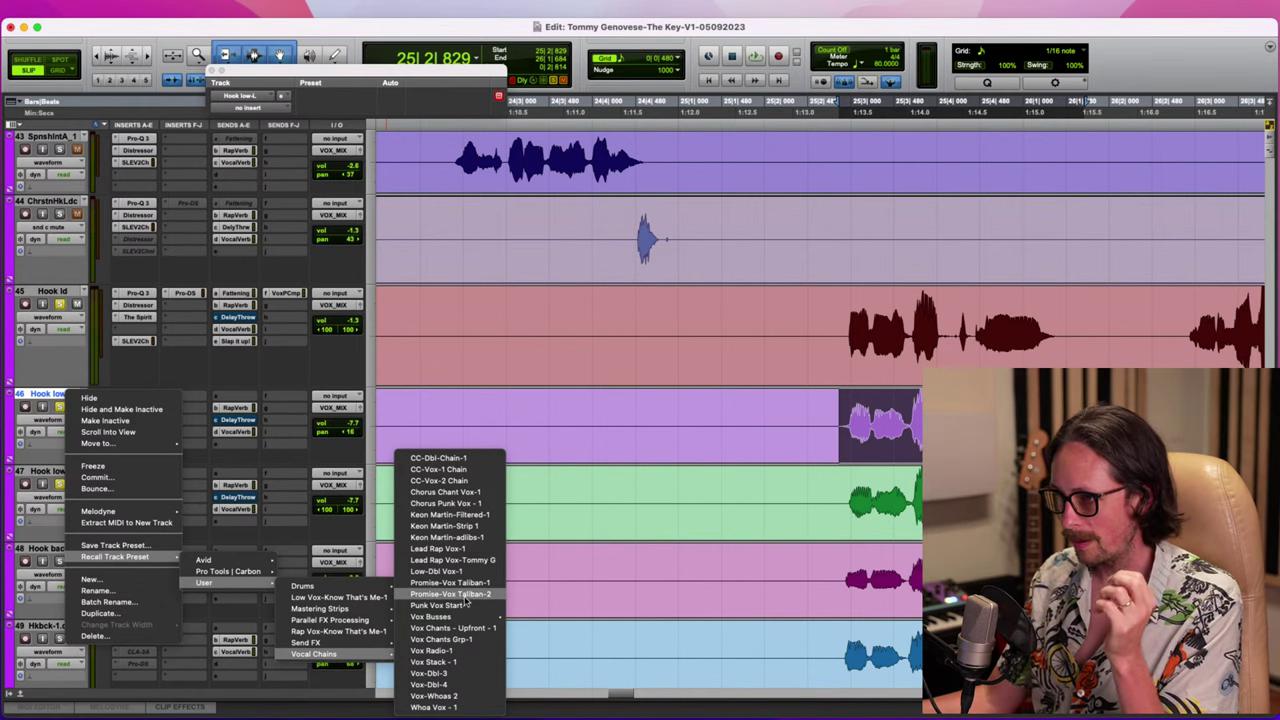
pyautogui.click(480, 560)
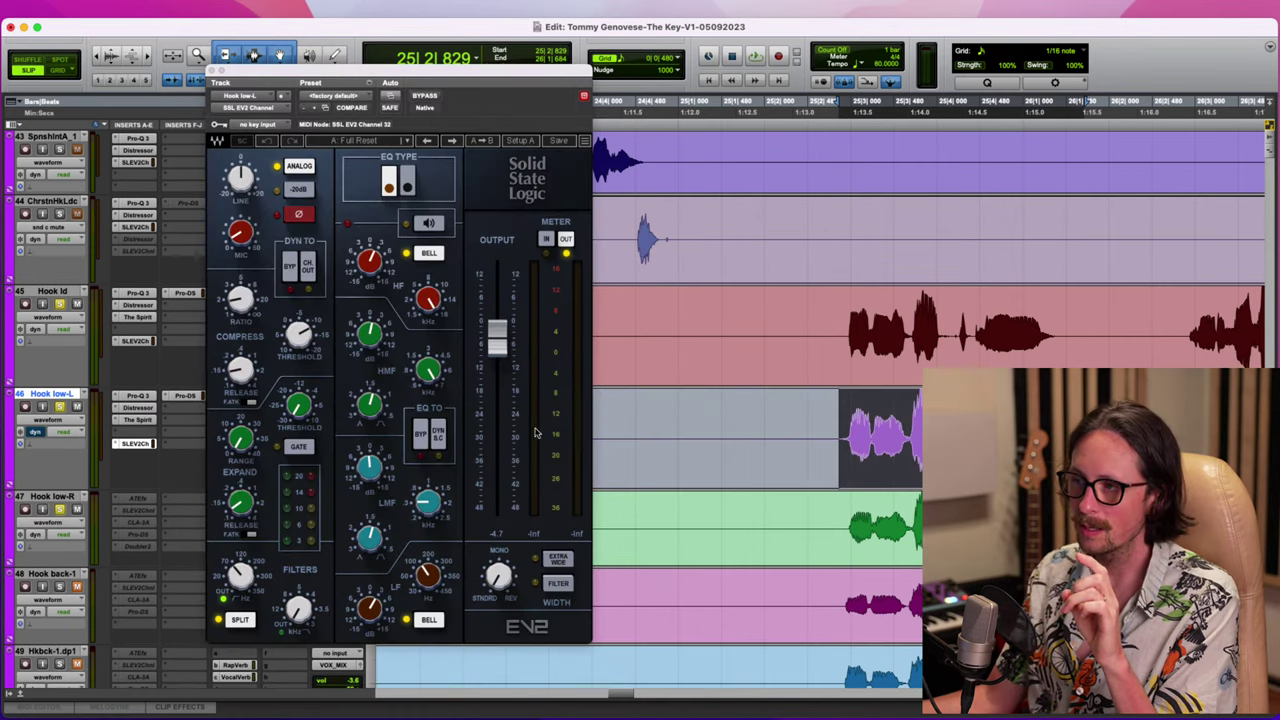
pyautogui.click(216, 72)
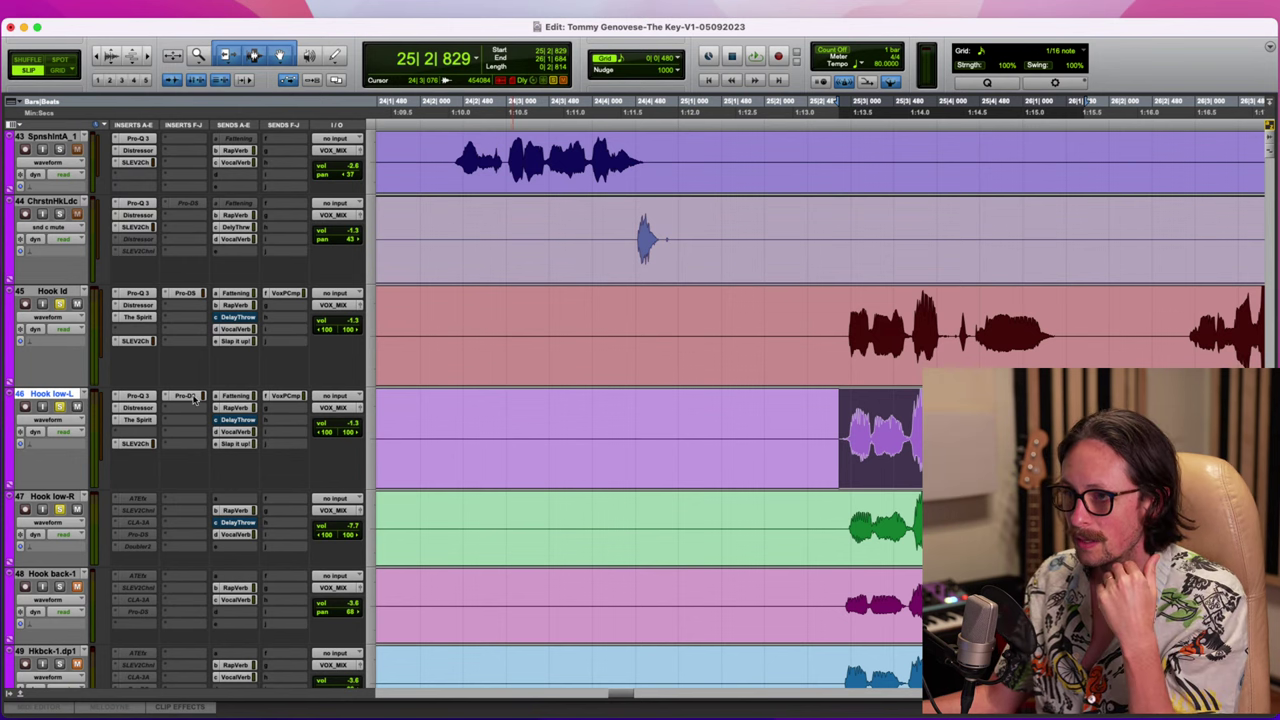
# Review The Spirit, SSL EV2 Channel, Pro-Q 3 and Distressor settings and the Fattening send on the Hook low-L track
pyautogui.click(141, 422)
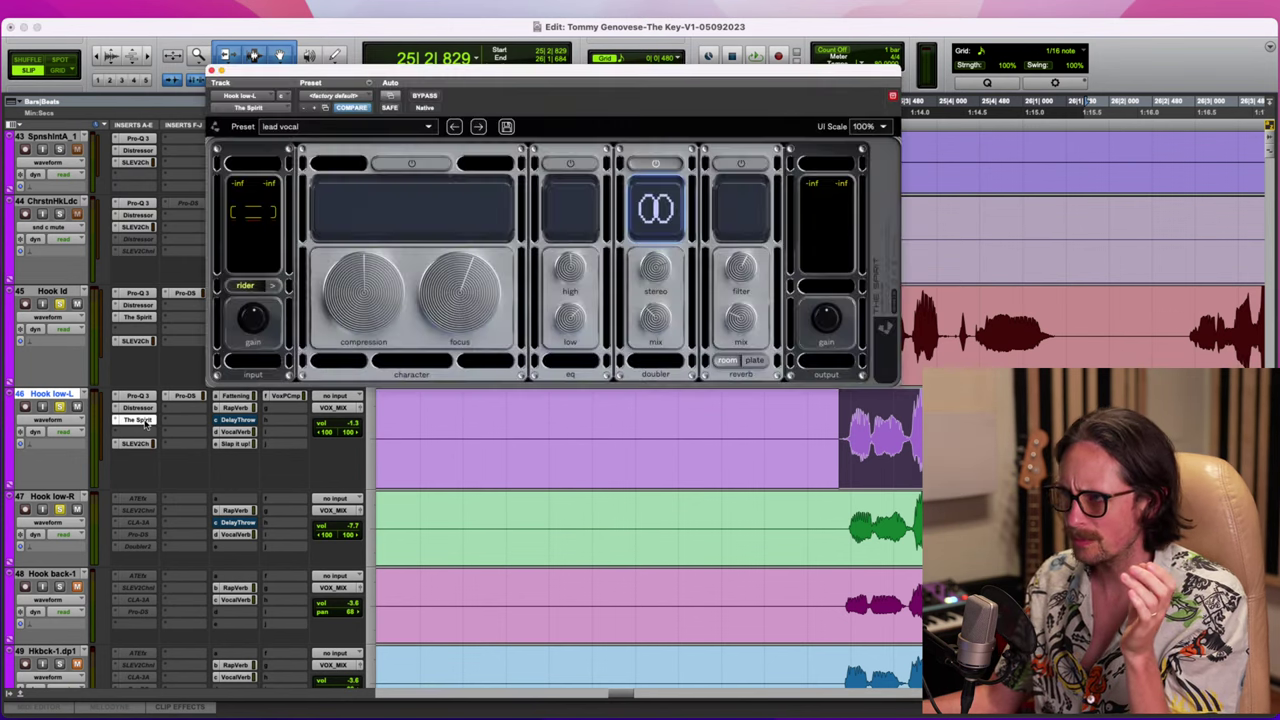
pyautogui.click(138, 443)
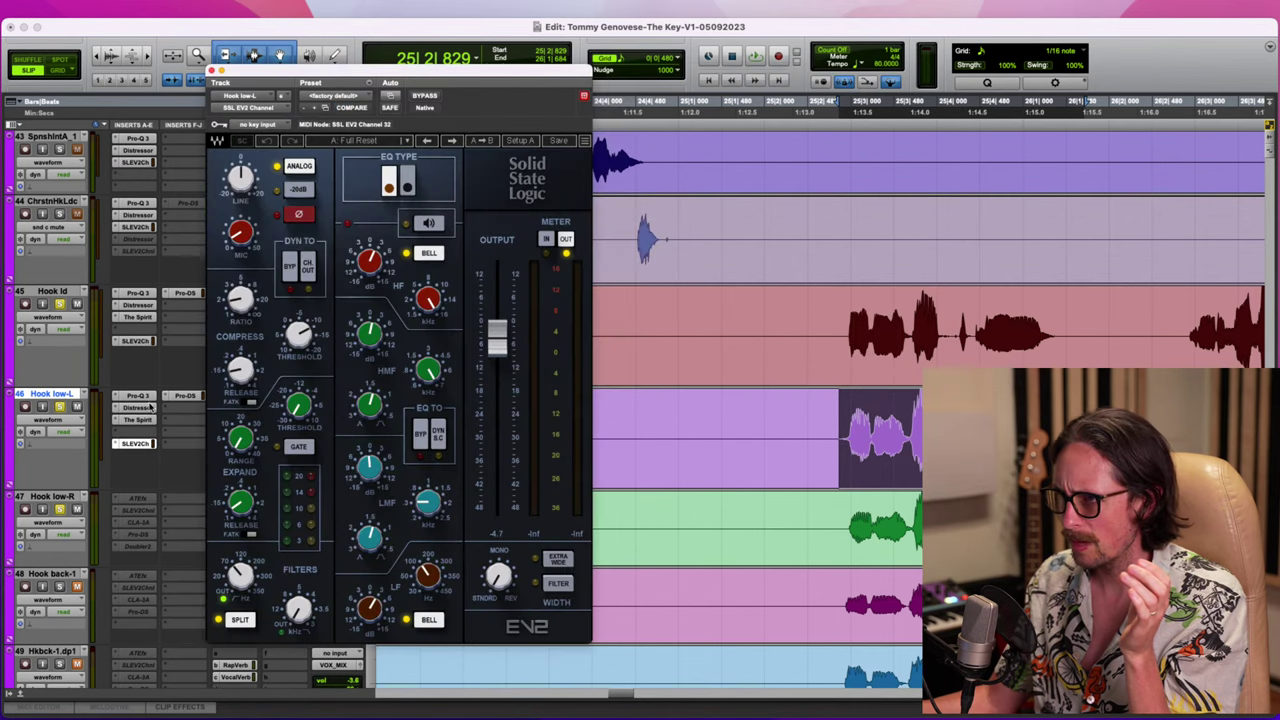
pyautogui.click(139, 396)
pyautogui.click(139, 408)
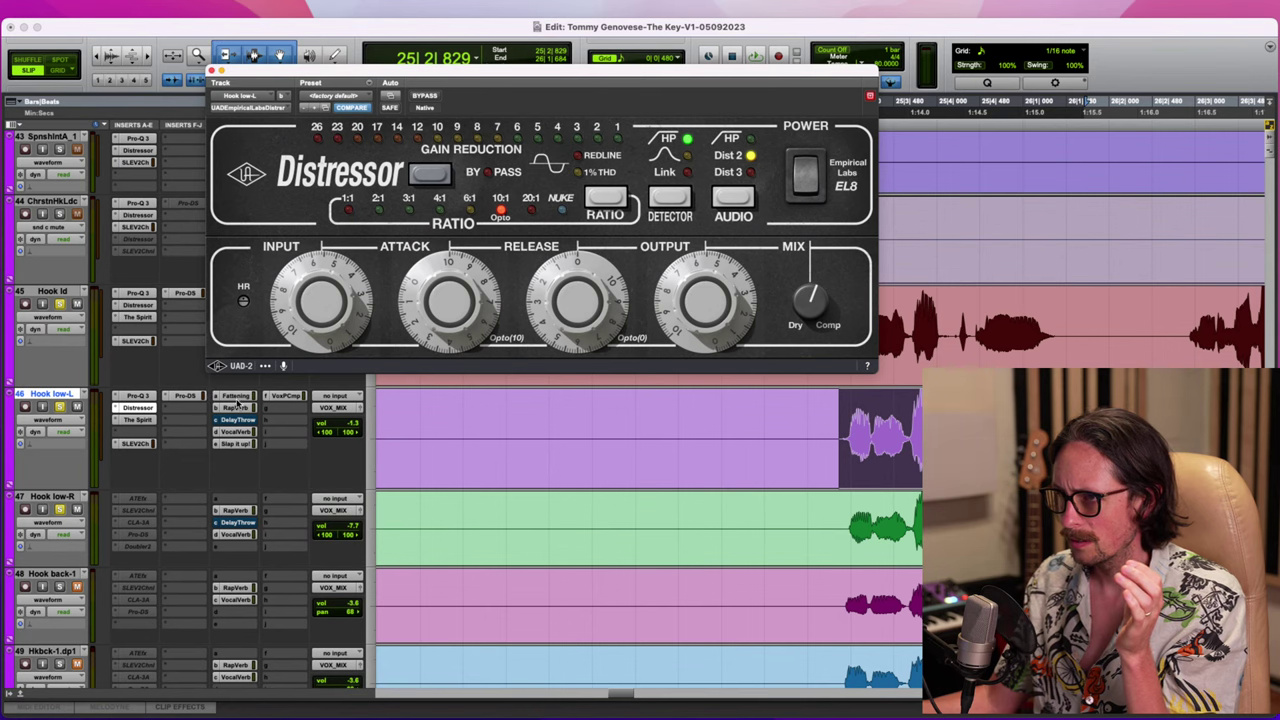
pyautogui.click(237, 397)
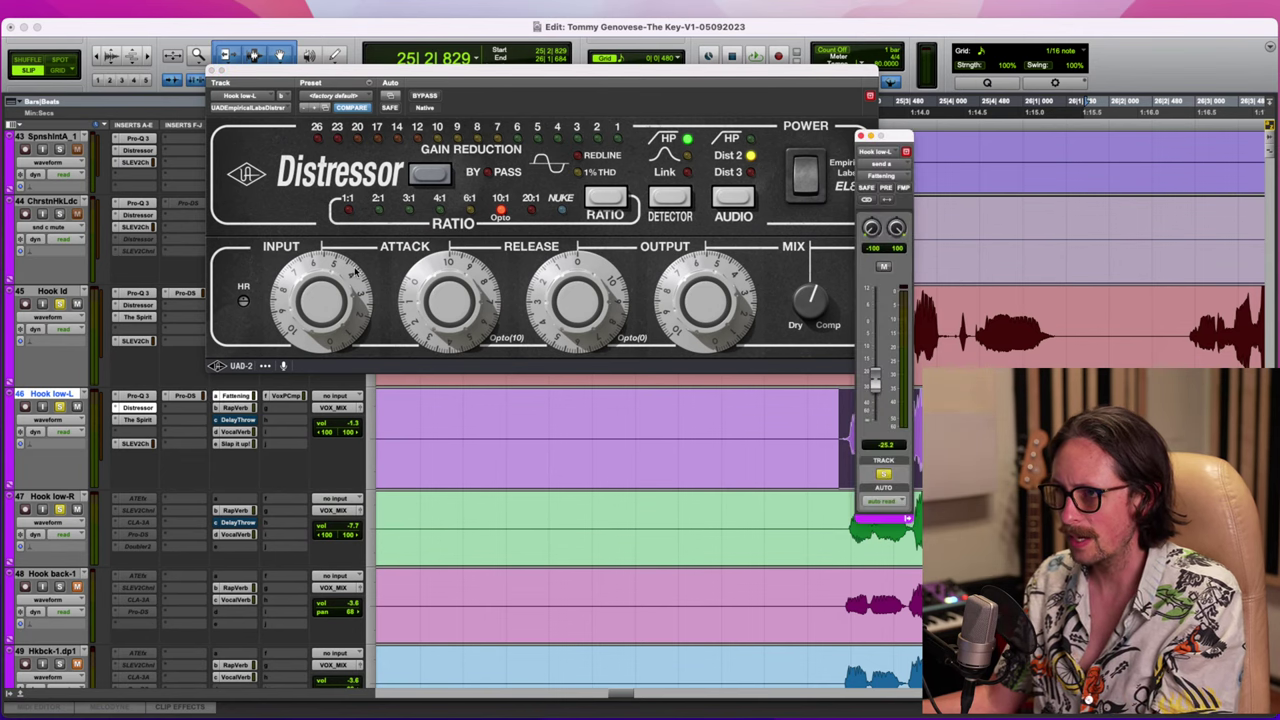
pyautogui.click(210, 72)
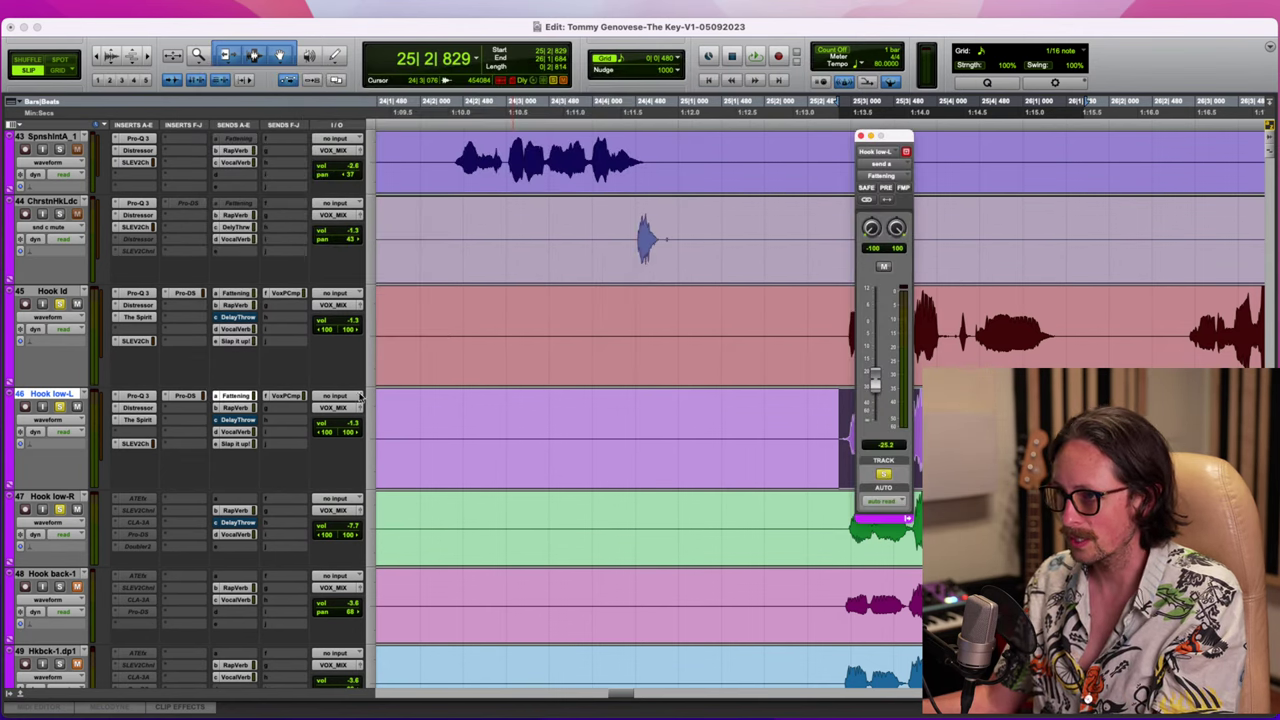
# Set the Hook low-L track's stereo pan values to 33 and 0 and its volume to -7.9 dB
pyautogui.moveTo(327, 433)
pyautogui.mouseDown()
pyautogui.moveTo(343, 442)
pyautogui.moveTo(330, 467)
pyautogui.moveTo(331, 431)
pyautogui.mouseUp()
pyautogui.click(326, 435)
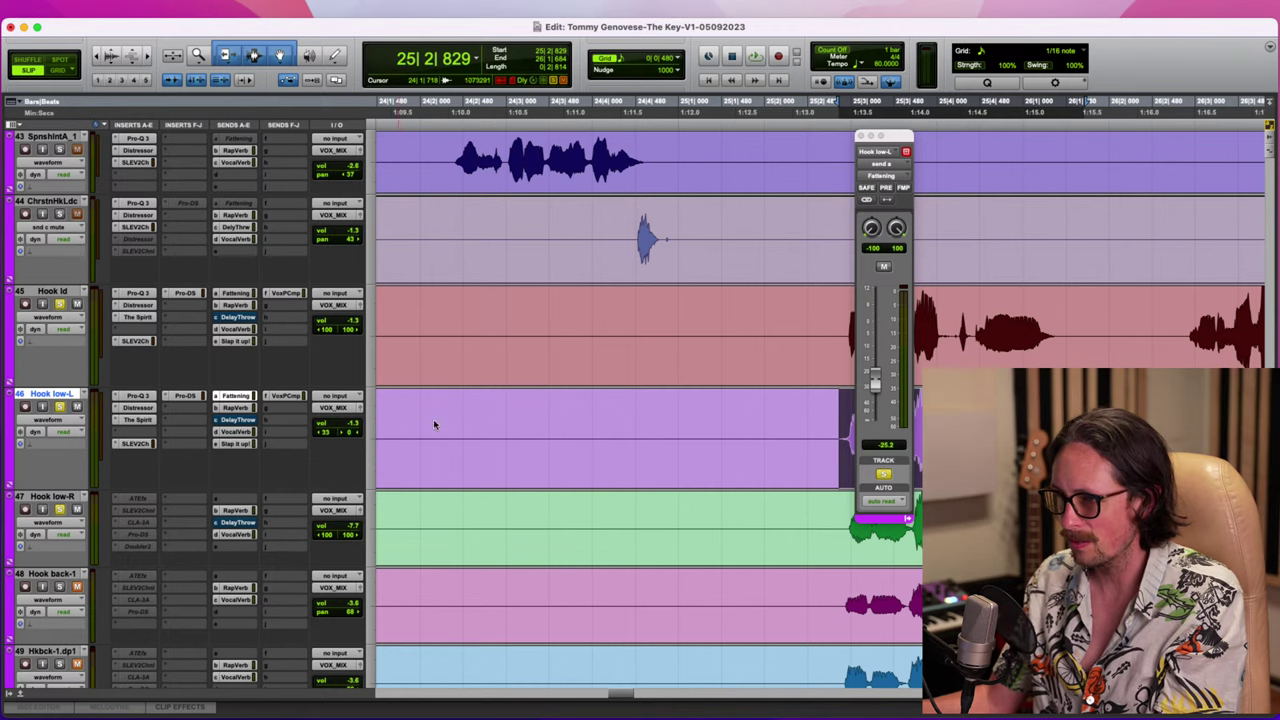
pyautogui.scroll(-4, 690, 392)
pyautogui.scroll(3, 690, 392)
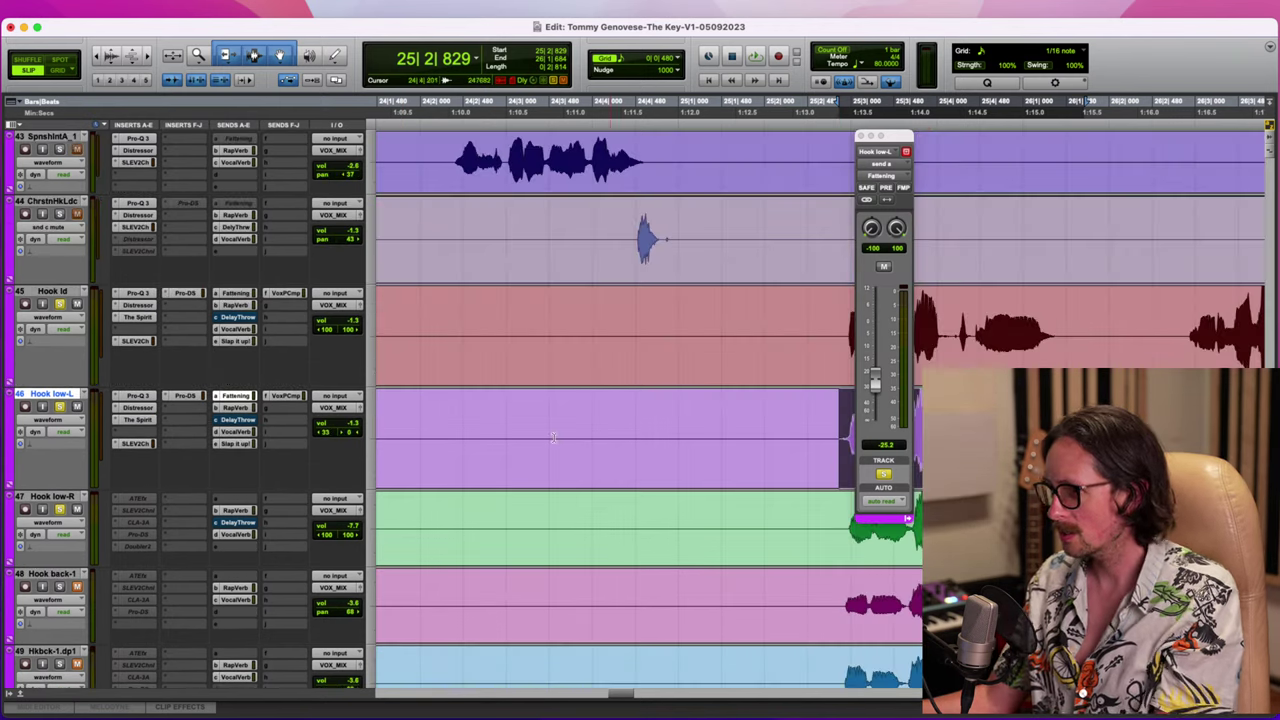
pyautogui.moveTo(354, 424); pyautogui.dragTo(356, 437)
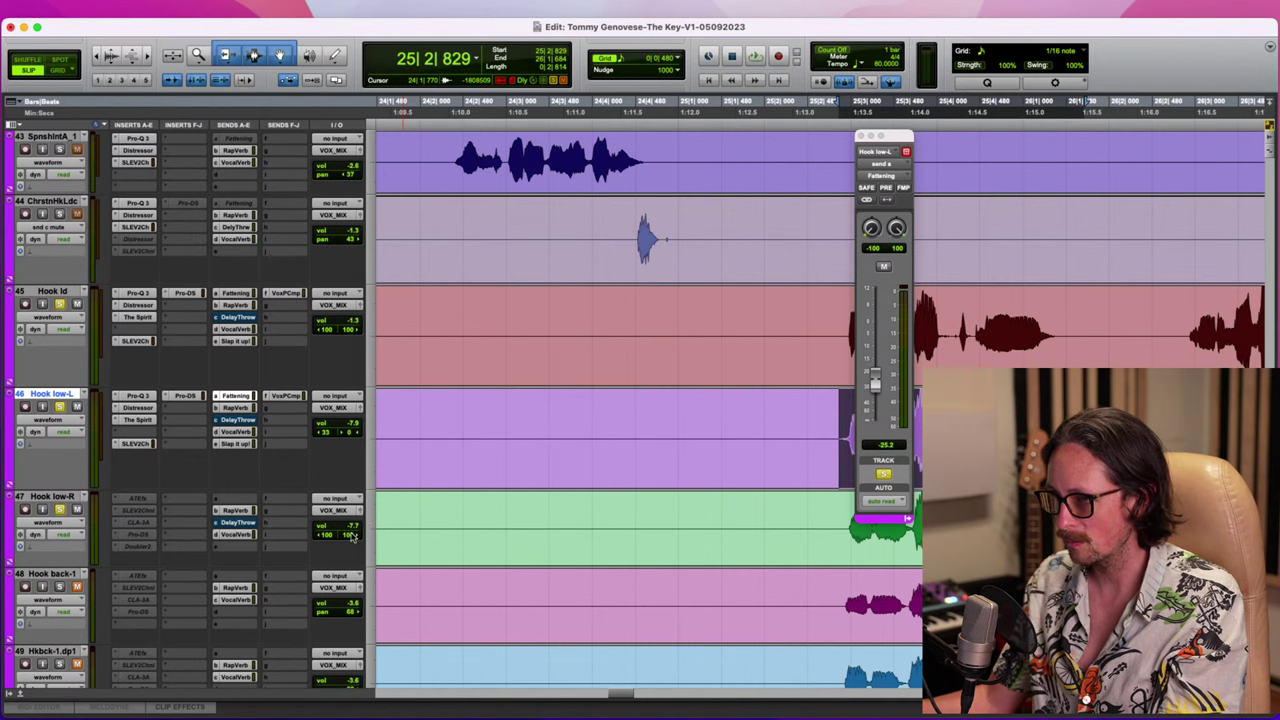
# Set Hook low-R's stereo pan to 0 and 32 and copy Hook low-L's Pro-Q 3, Distressor and The Spirit inserts over its existing plug-ins
pyautogui.moveTo(351, 538)
pyautogui.mouseDown()
pyautogui.moveTo(337, 564)
pyautogui.moveTo(333, 540)
pyautogui.moveTo(346, 553)
pyautogui.mouseUp()
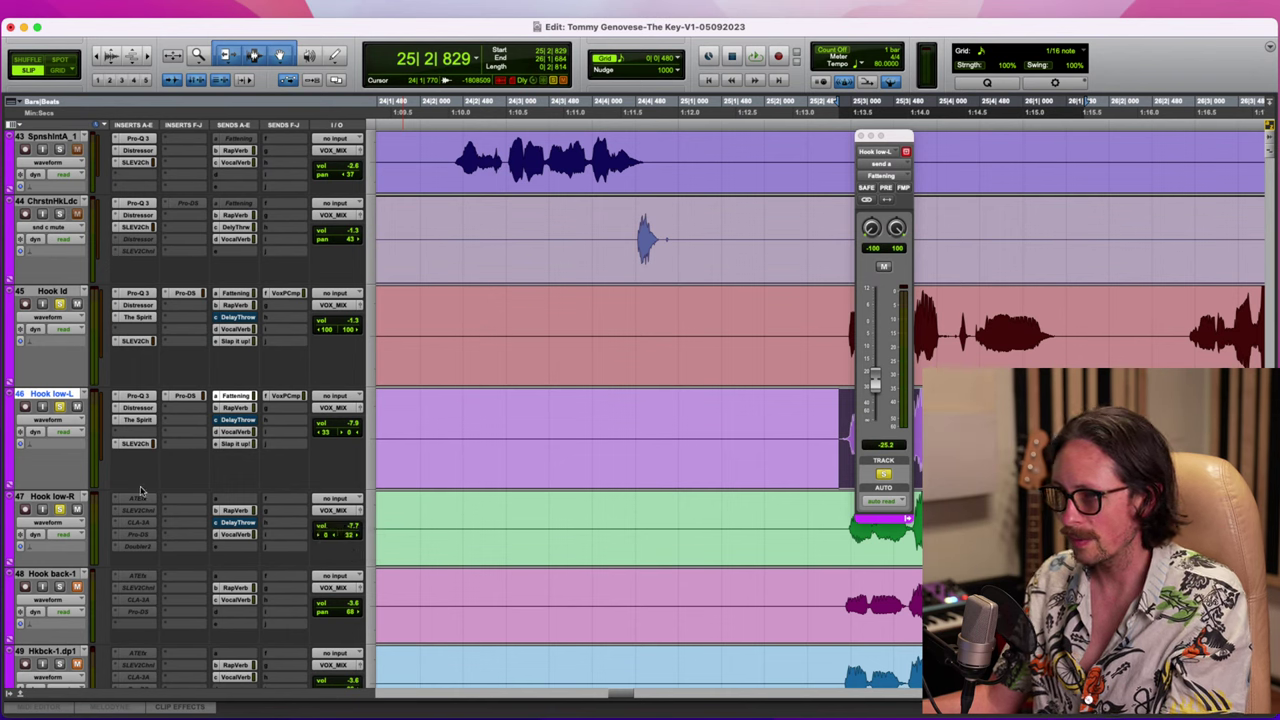
pyautogui.moveTo(143, 397); pyautogui.dragTo(136, 498)
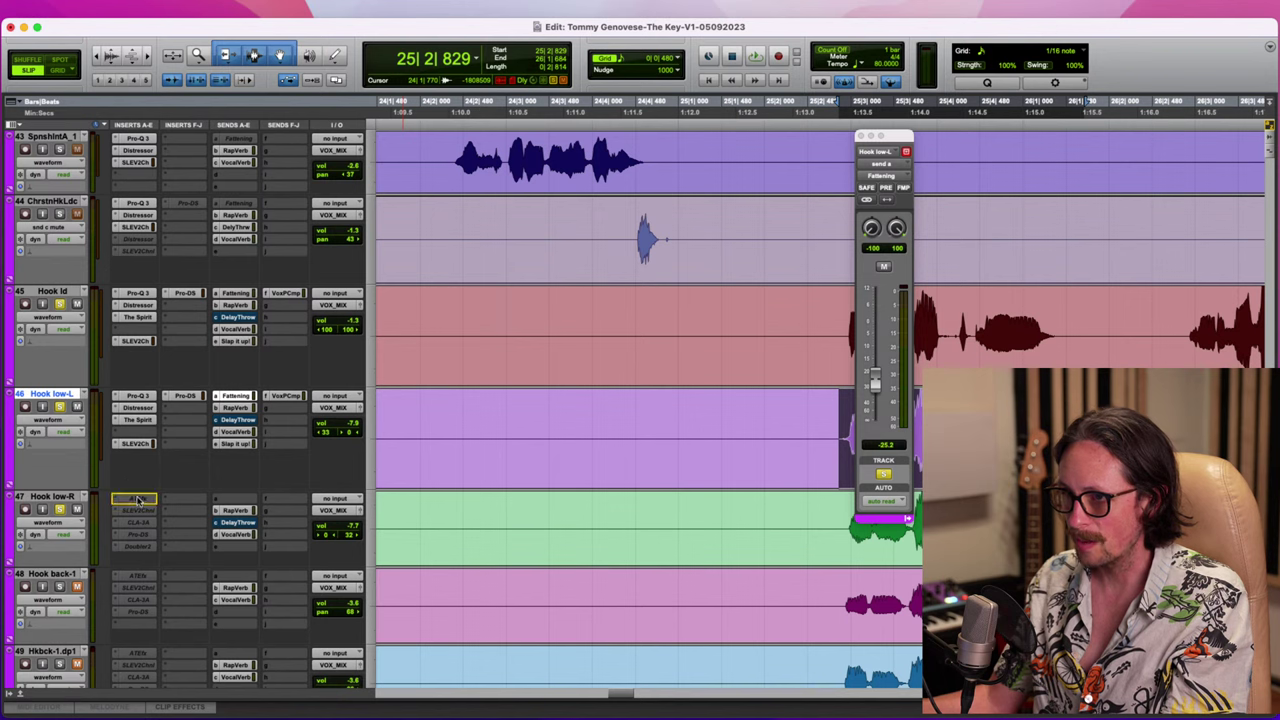
pyautogui.moveTo(143, 410); pyautogui.dragTo(138, 512)
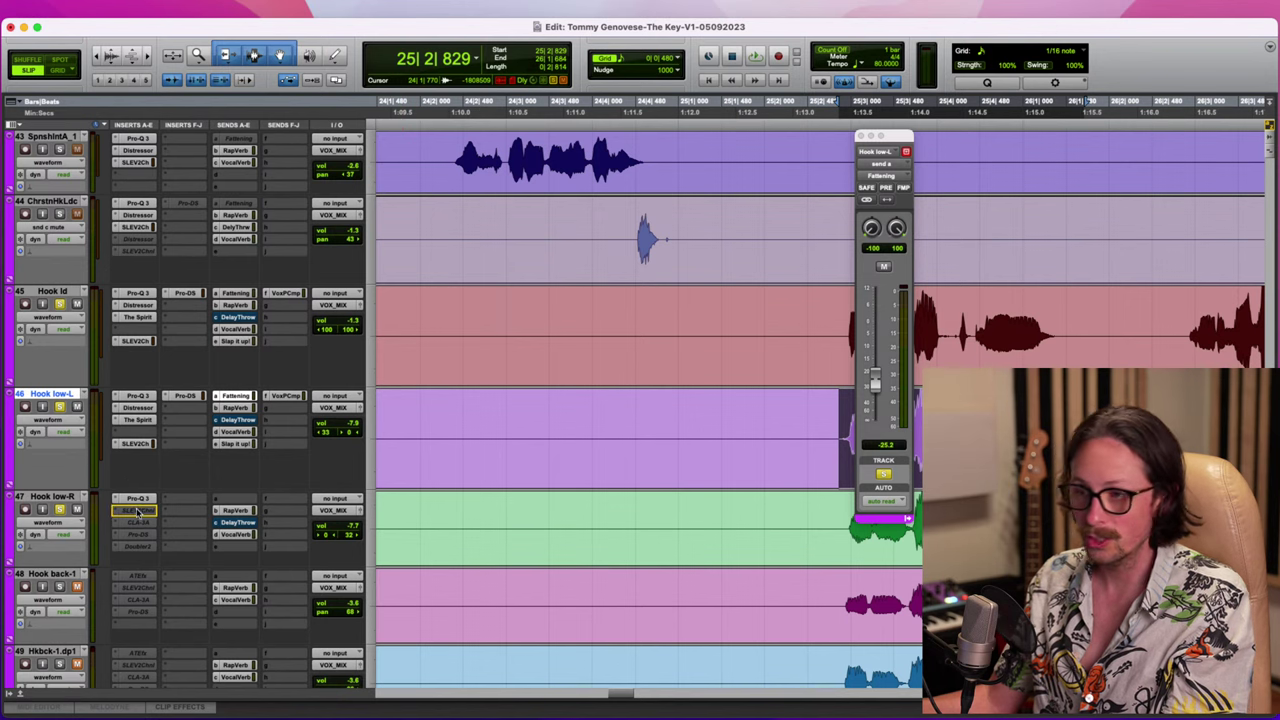
pyautogui.moveTo(142, 421); pyautogui.dragTo(142, 523)
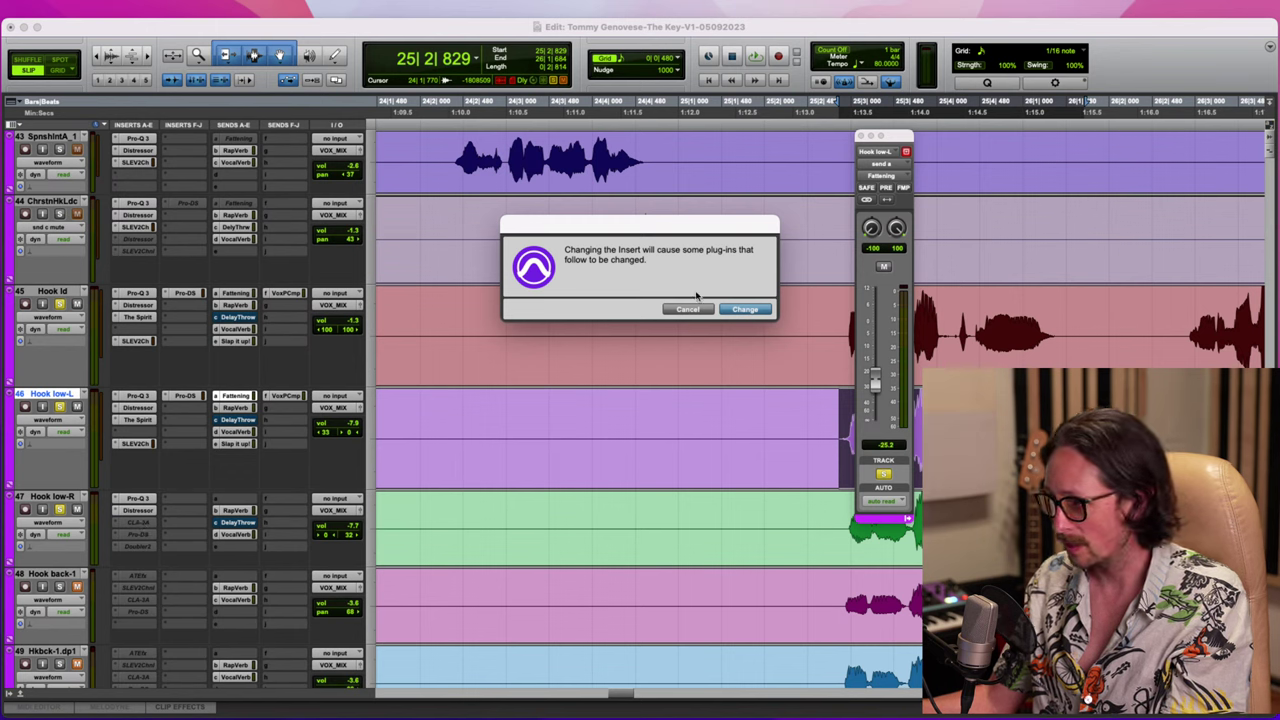
pyautogui.click(745, 309)
# Copy Hook low-L's SSL EV2 Channel and Pro-DS inserts to Hook low-R, and check The Spirit's settings on that track
pyautogui.moveTo(142, 446); pyautogui.dragTo(160, 532)
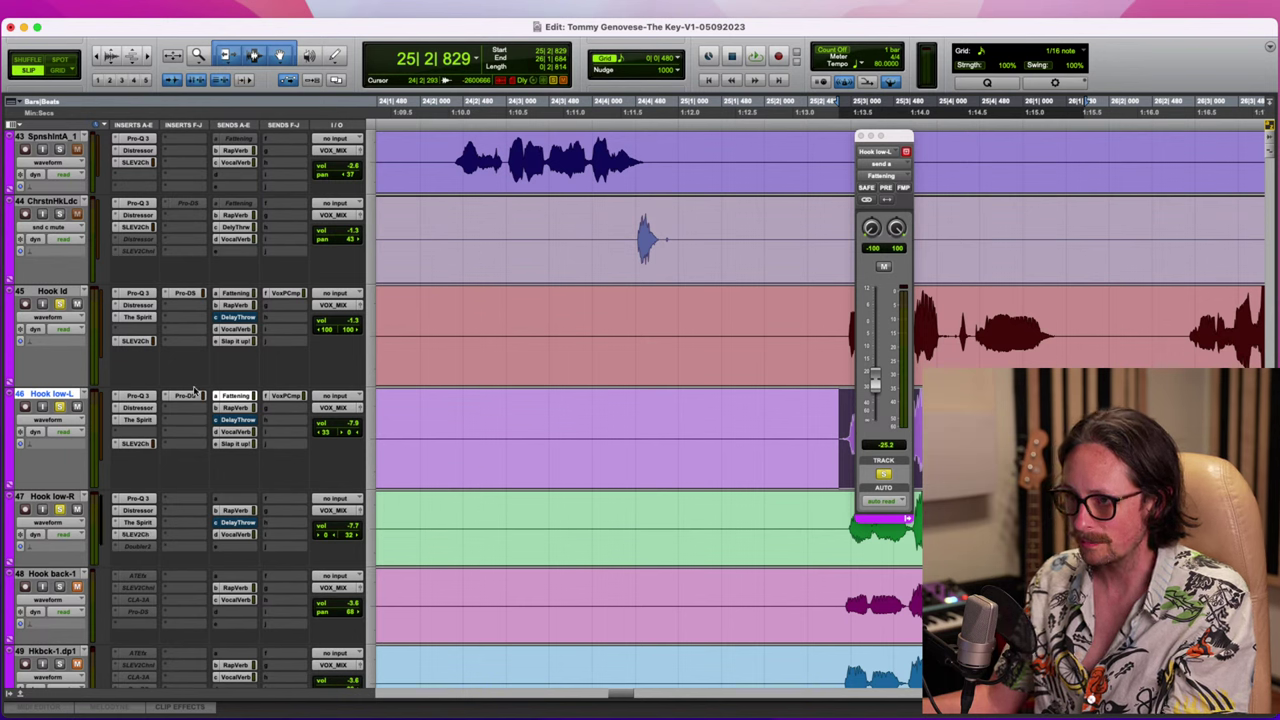
pyautogui.moveTo(186, 402); pyautogui.dragTo(150, 524)
pyautogui.click(141, 522)
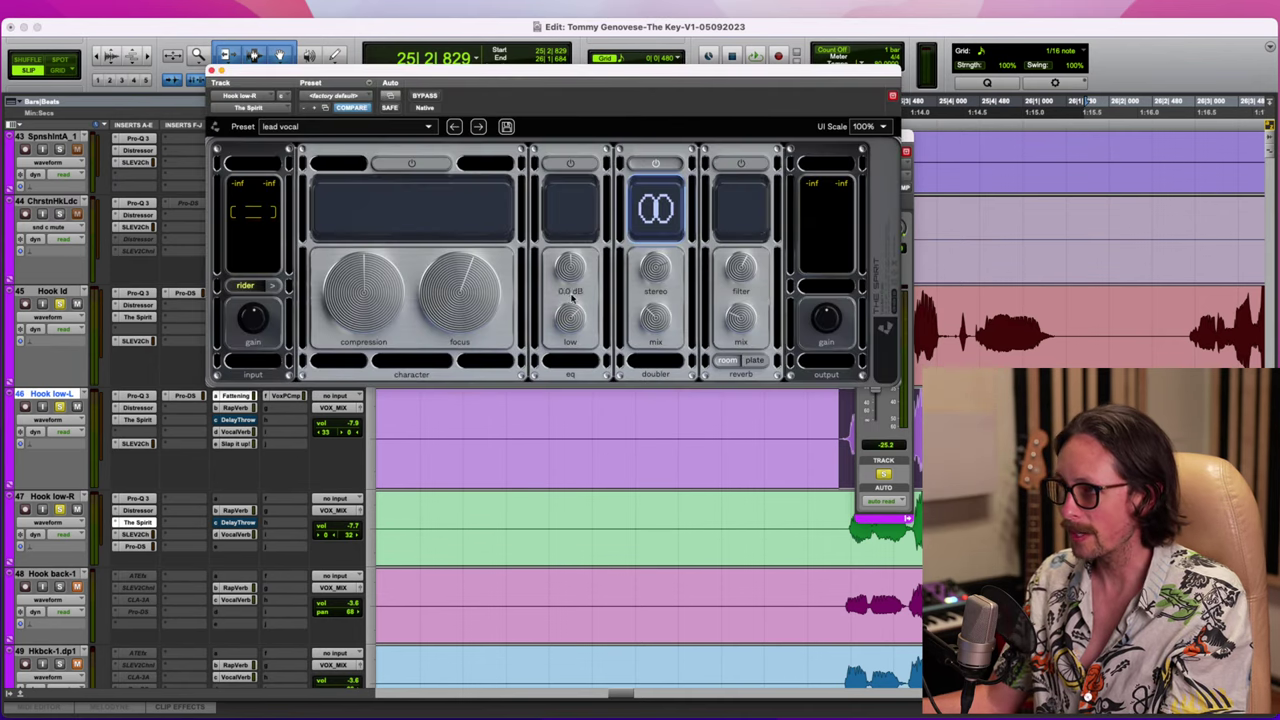
pyautogui.click(211, 71)
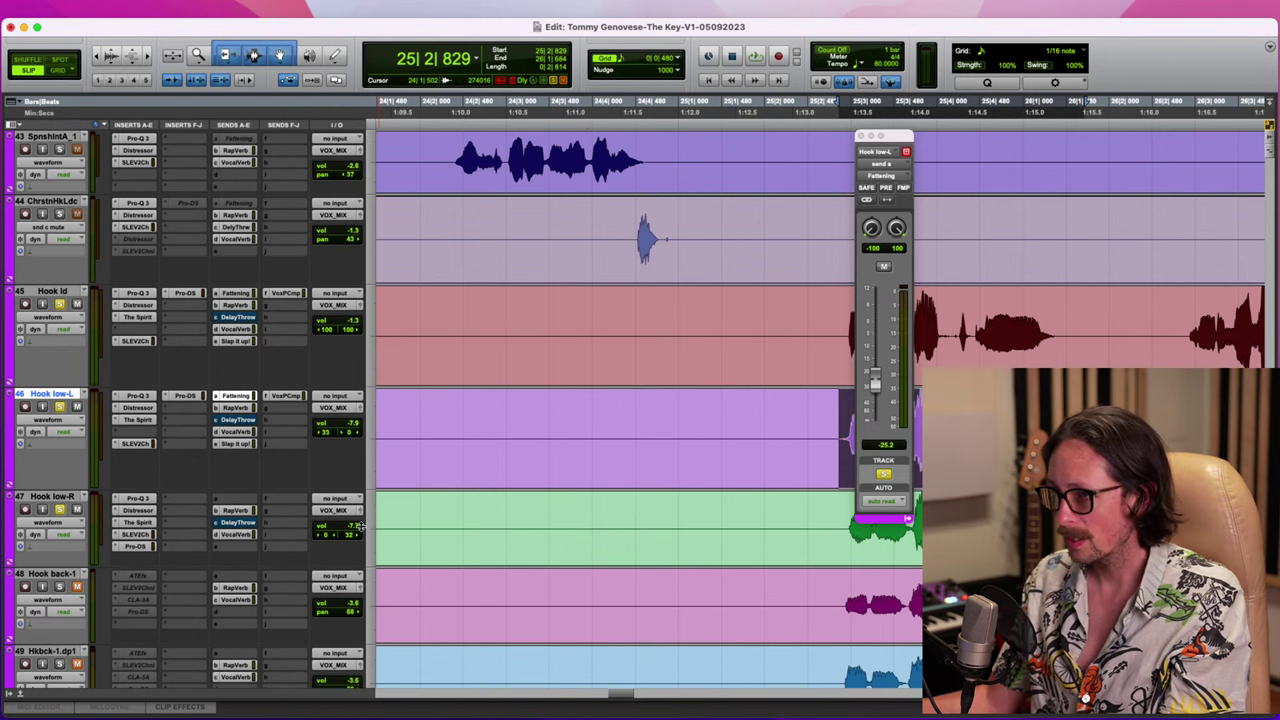
# Set Hook low-L's volume to -7.7 dB and audition the selected hook phrase with the three soloed hook tracks
pyautogui.click(354, 425)
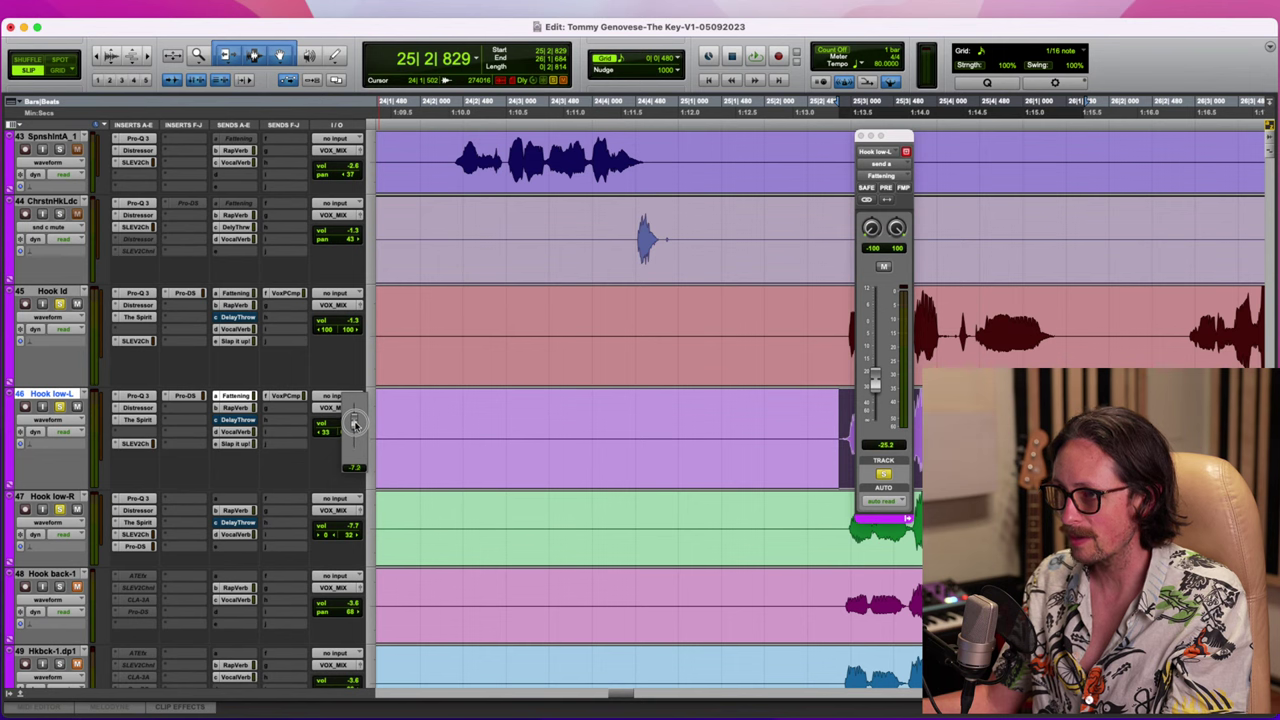
pyautogui.moveTo(353, 425); pyautogui.dragTo(343, 428)
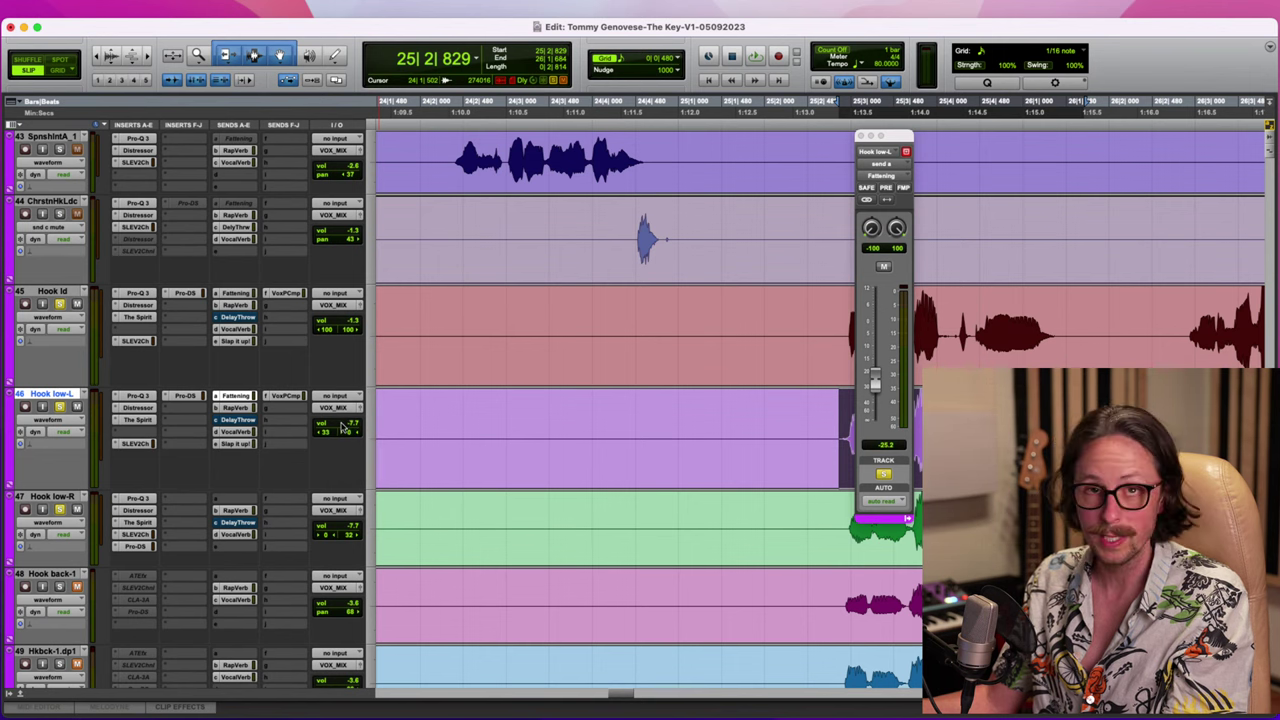
pyautogui.click(1139, 600)
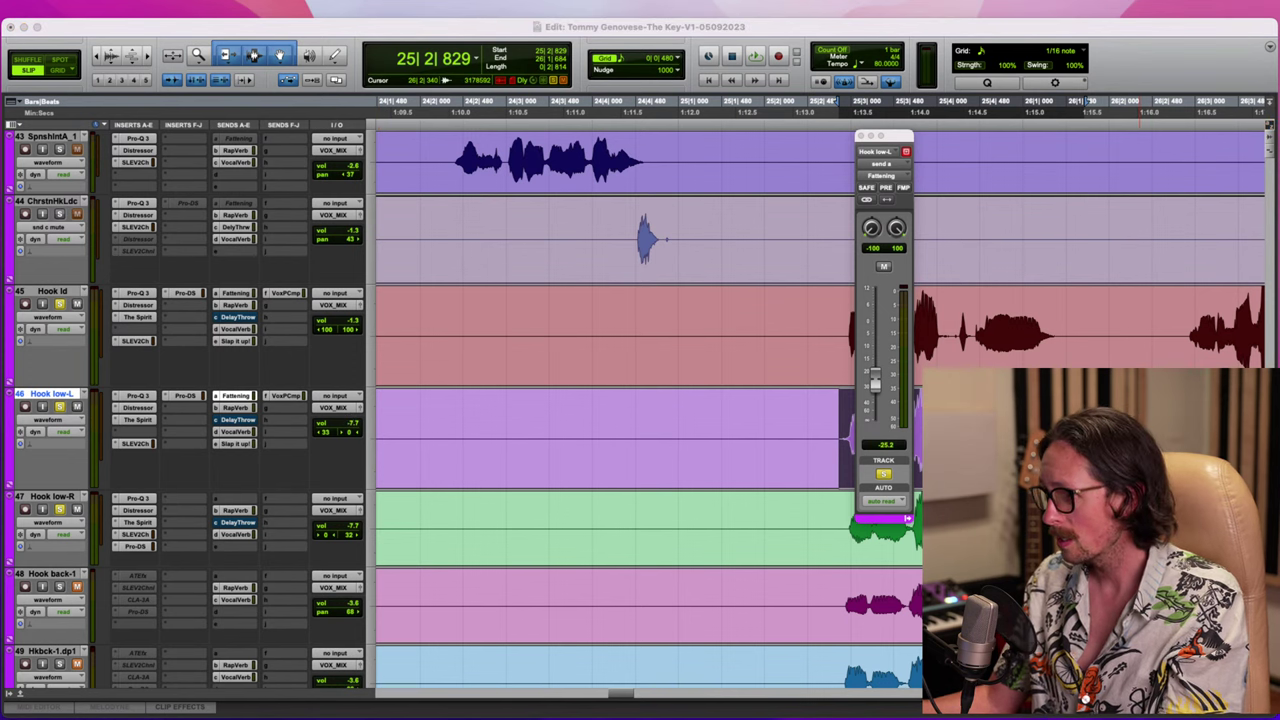
pyautogui.click(1074, 32)
pyautogui.press('space')
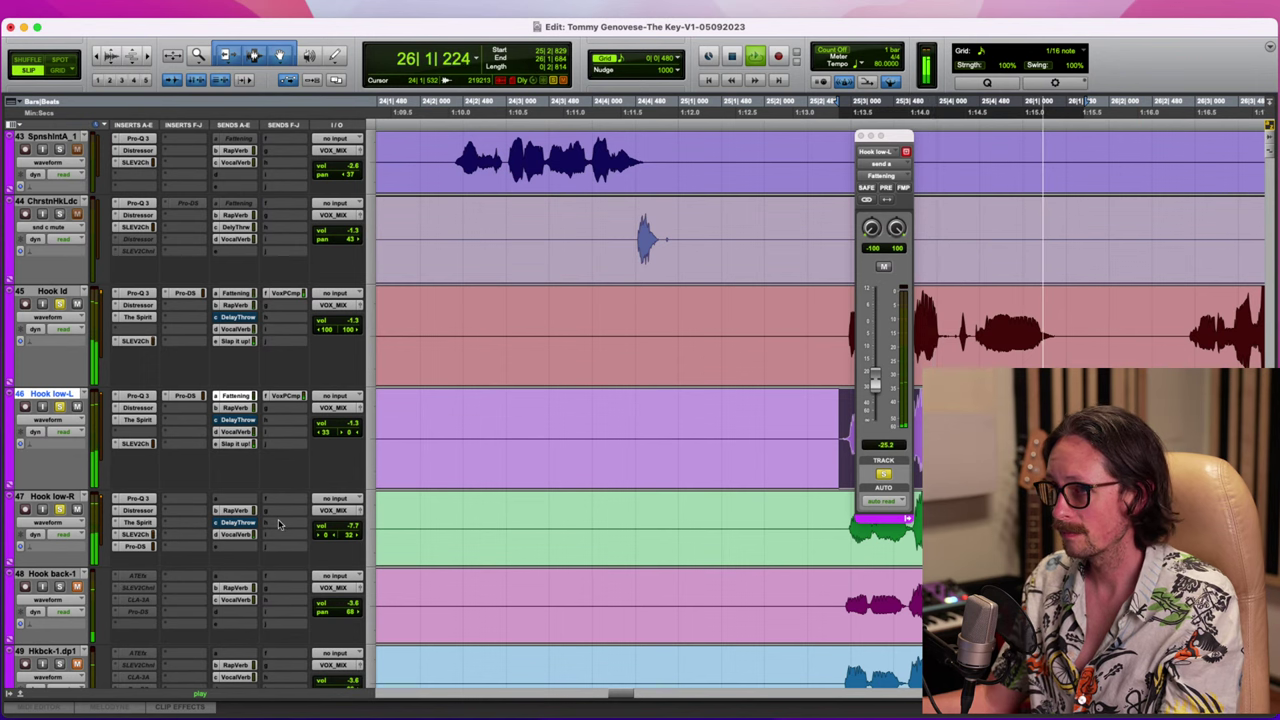
pyautogui.press('space')
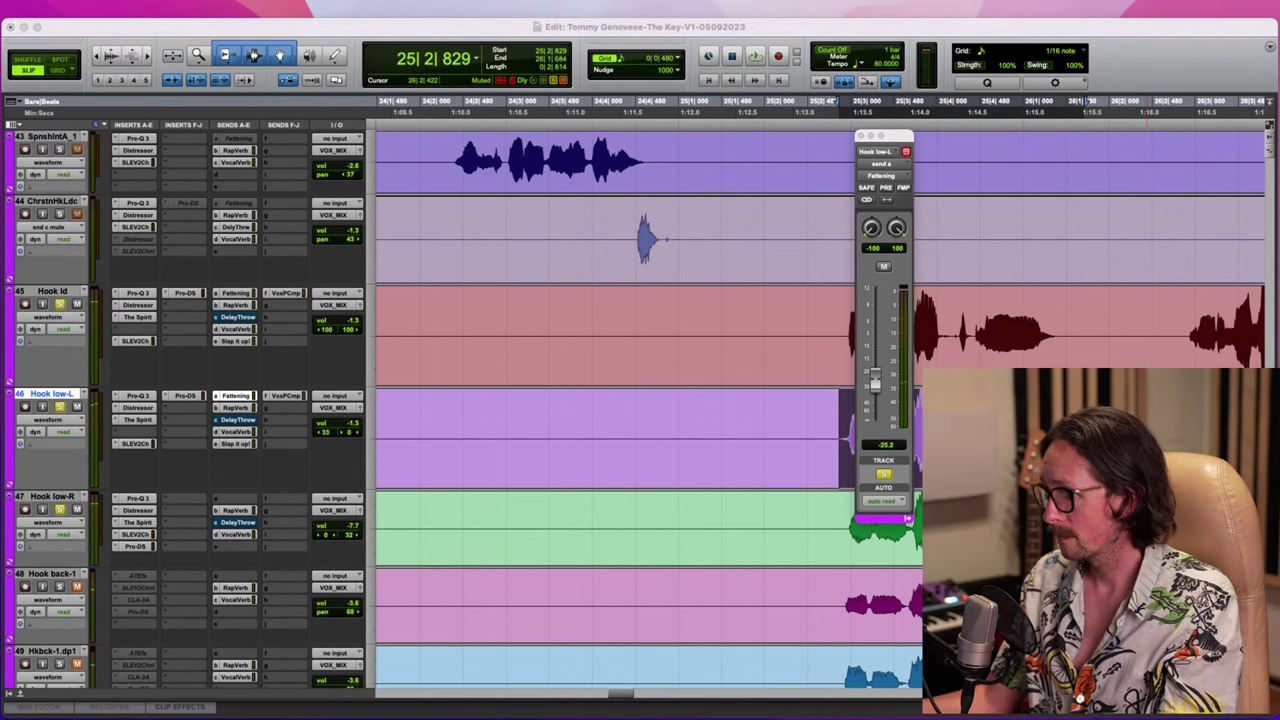
# Take the Hook low-L, Hook low-R and Hook ld tracks out of solo
pyautogui.click(352, 73)
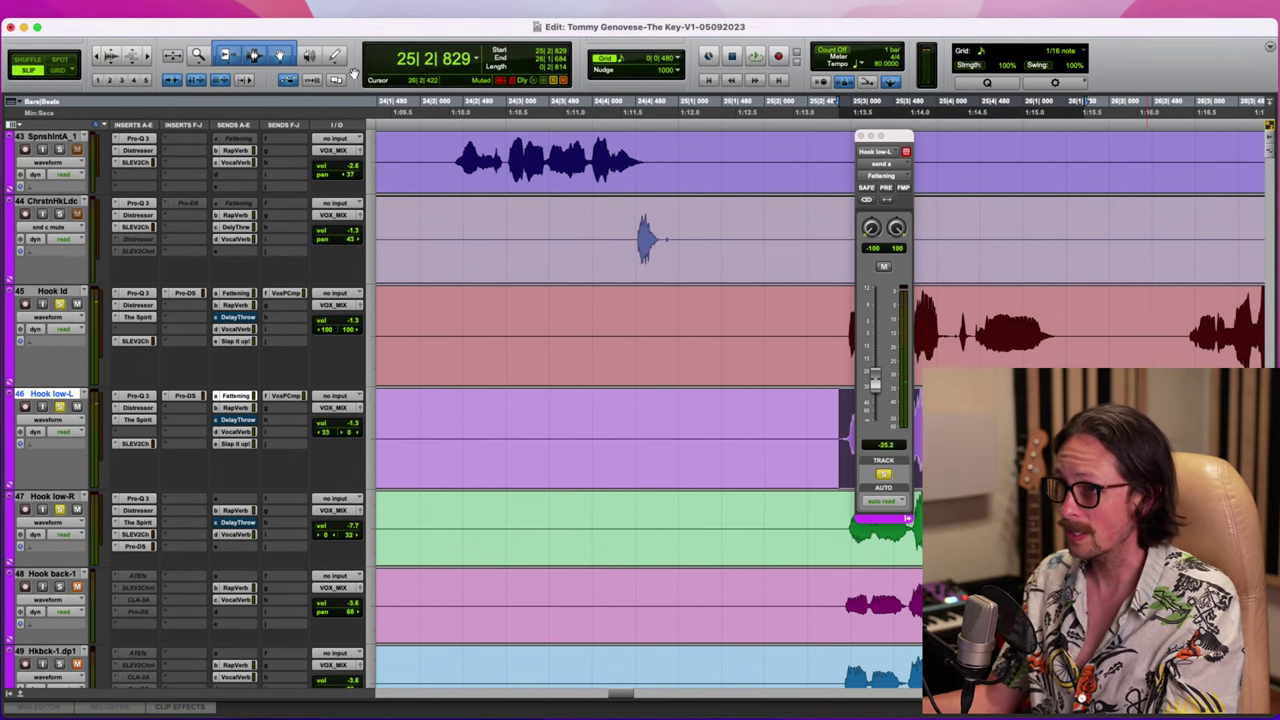
pyautogui.click(59, 408)
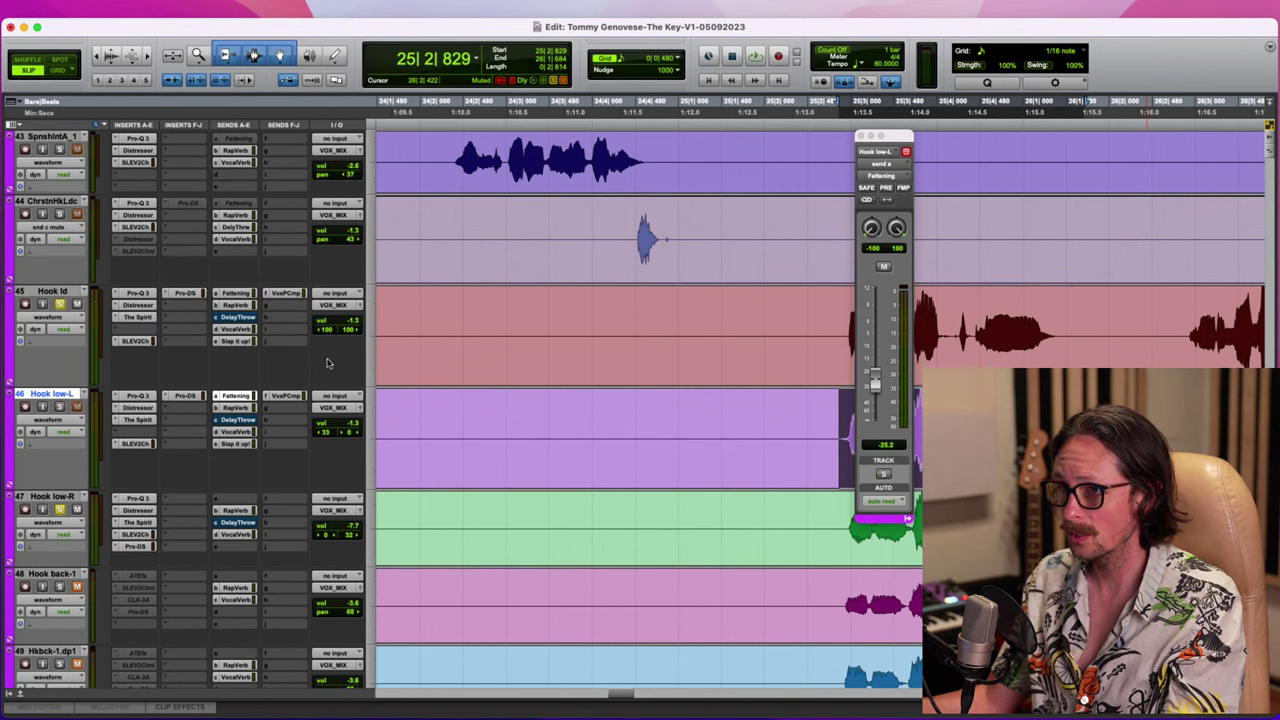
pyautogui.click(59, 509)
pyautogui.click(59, 304)
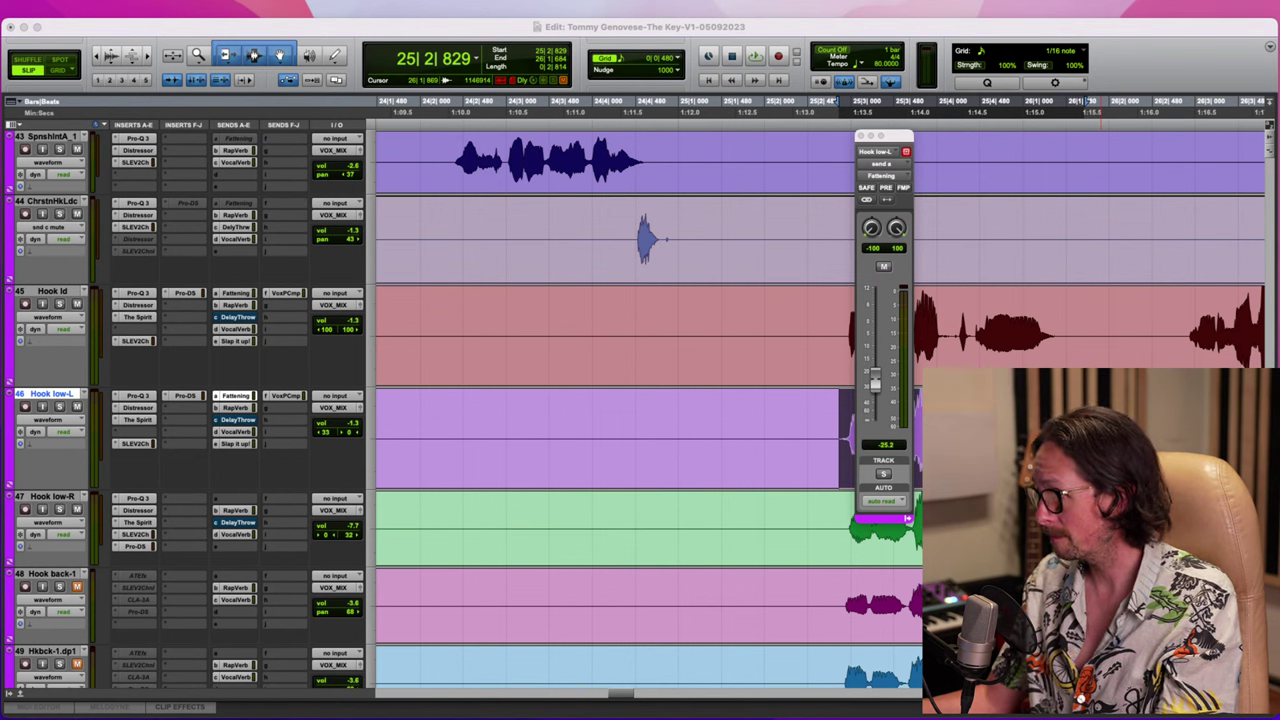
# Play the hook phrase in the full mix and place the edit cursor ahead of it at 25|1|385 on the Hook ld track
pyautogui.click(1049, 34)
pyautogui.press('space')
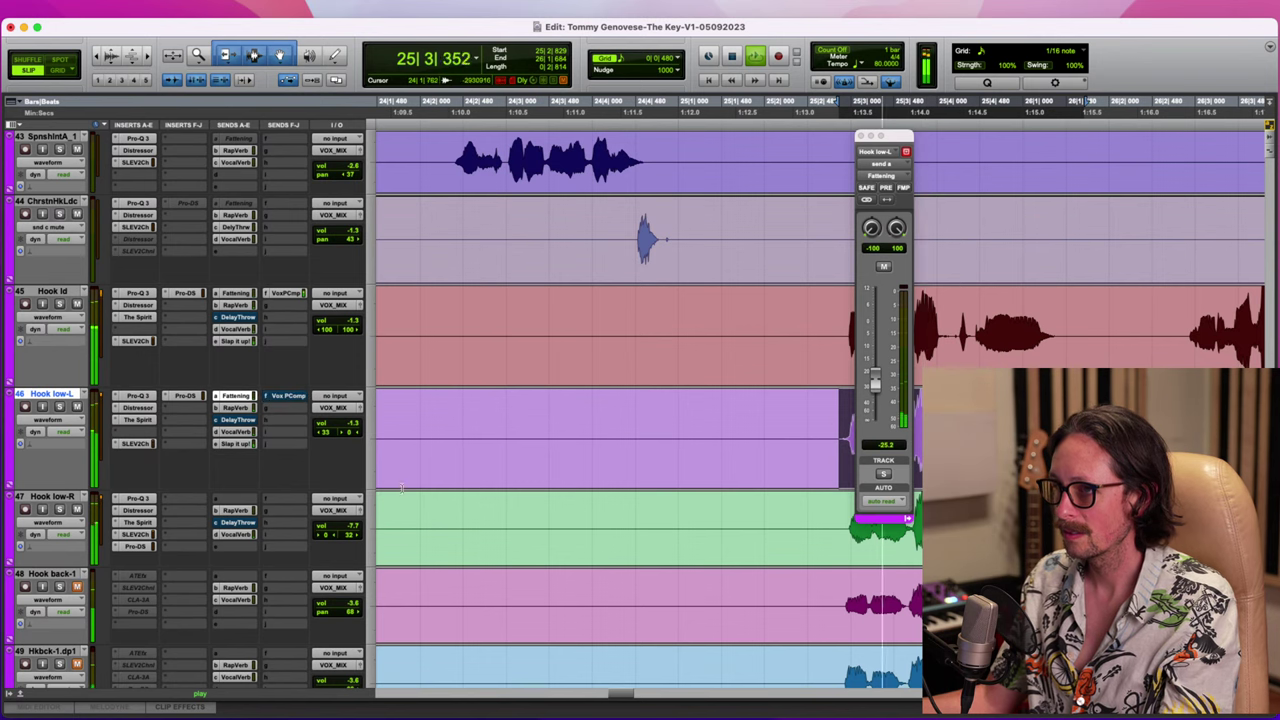
pyautogui.click(713, 335)
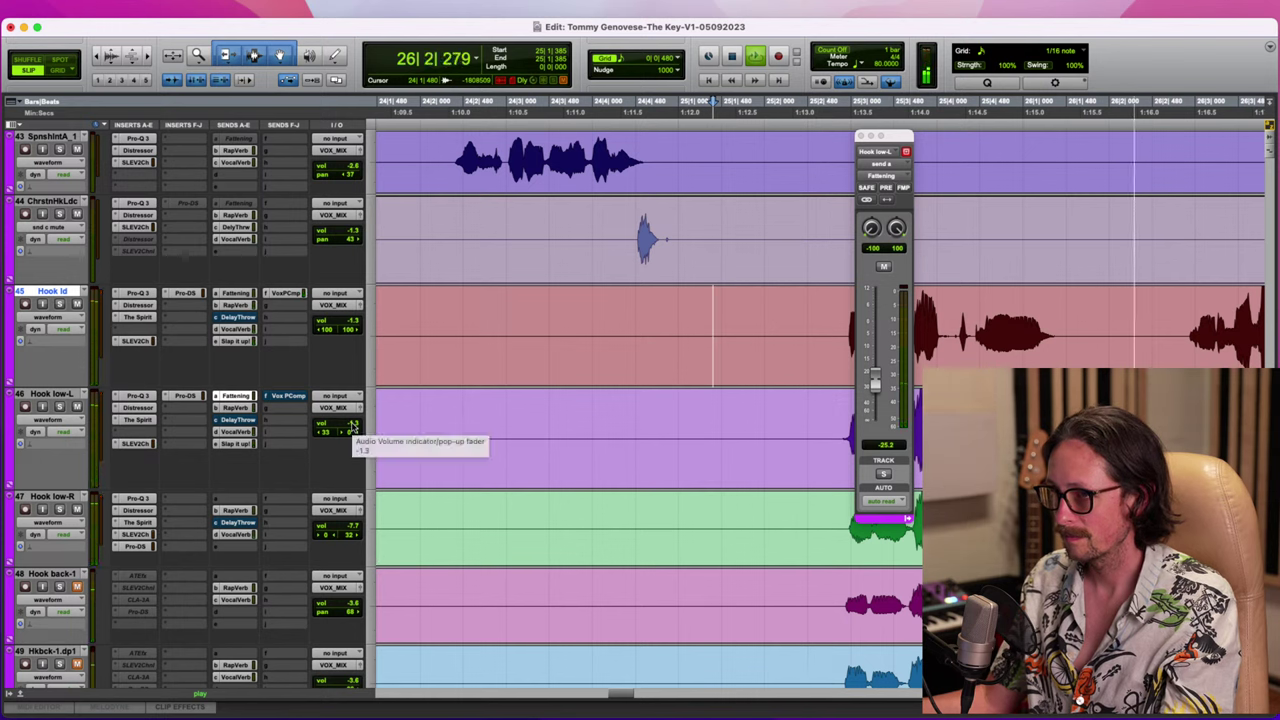
# Lower the volumes of the Hook low-L and Hook low-R tracks during playback, bringing Hook low-R to about -15.8 dB
pyautogui.click(352, 426)
pyautogui.moveTo(352, 426); pyautogui.dragTo(350, 436)
pyautogui.moveTo(351, 527); pyautogui.dragTo(349, 540)
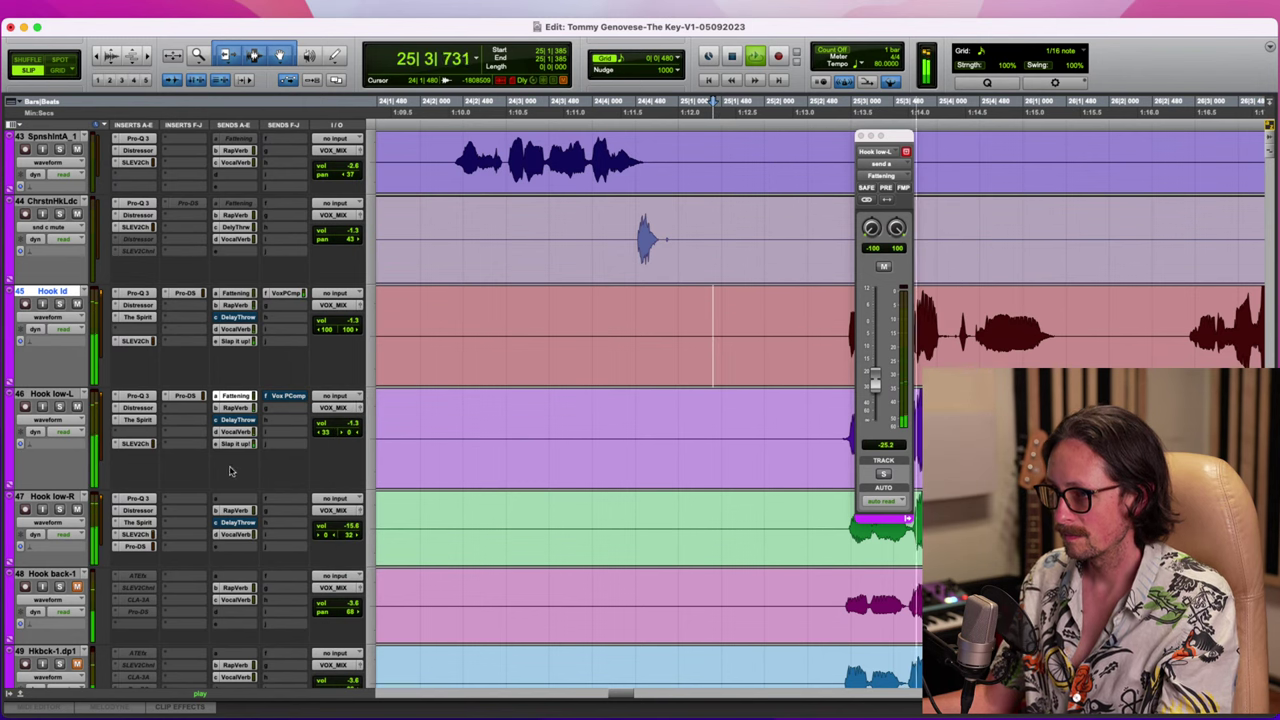
pyautogui.press('space')
pyautogui.click(68, 421)
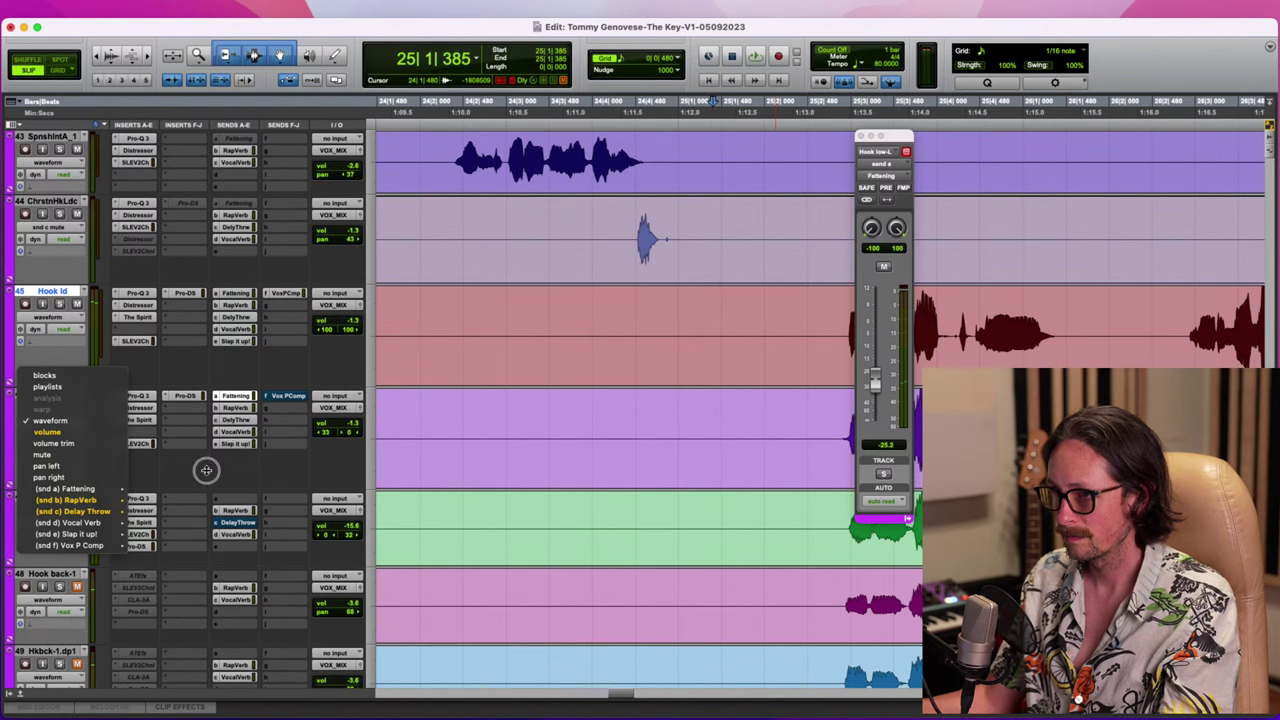
pyautogui.click(206, 471)
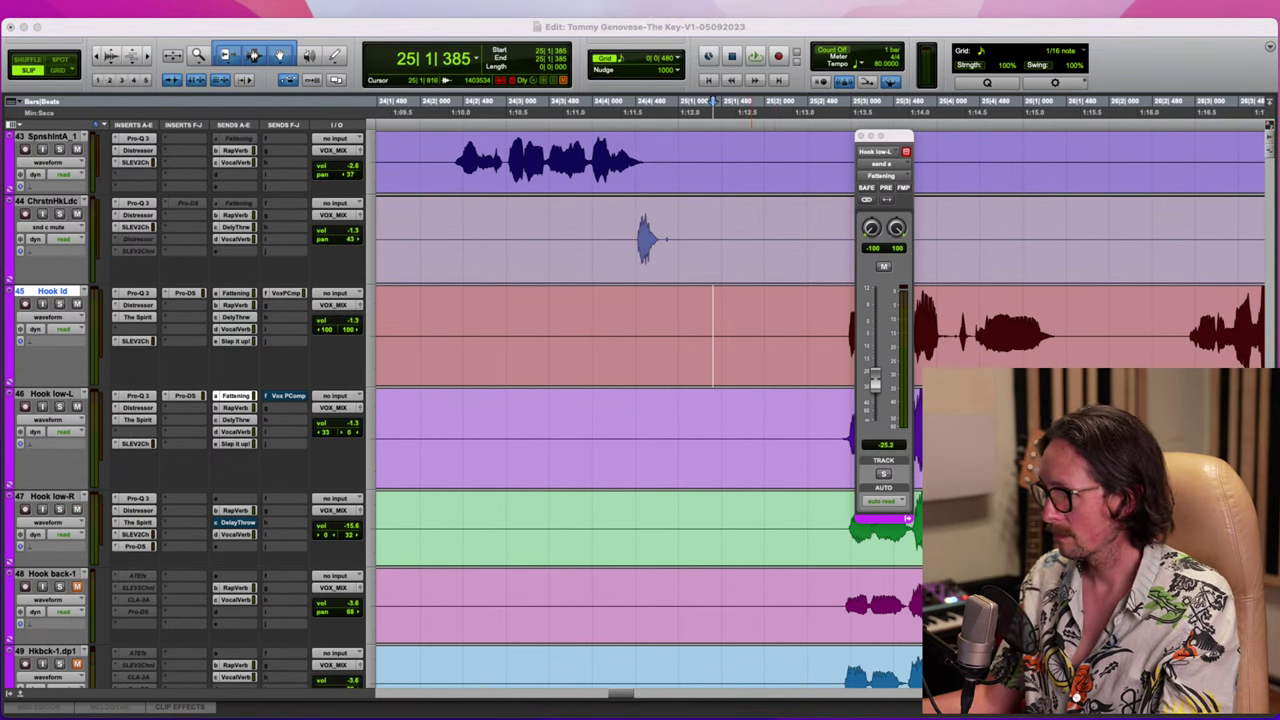
pyautogui.click(712, 27)
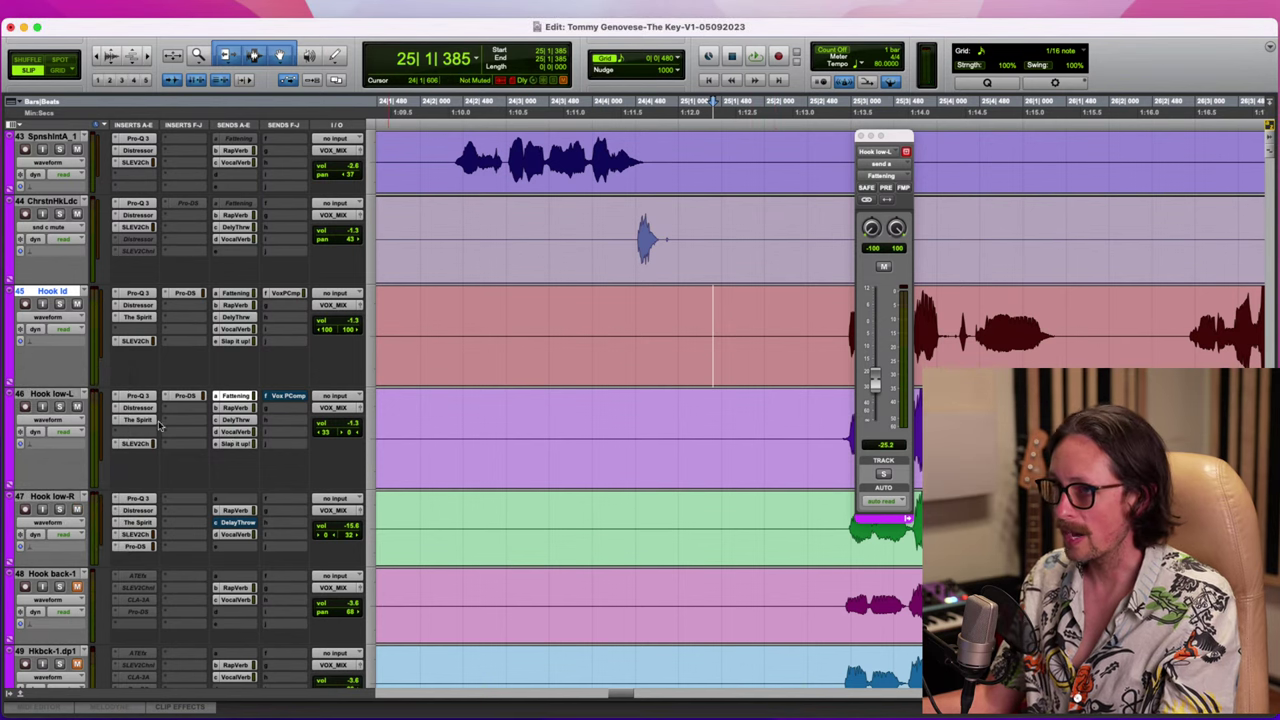
# Show the volume automation on the Hook low-L track and lower its volume line by ear to about -10.7 dB
pyautogui.click(56, 421)
pyautogui.click(58, 432)
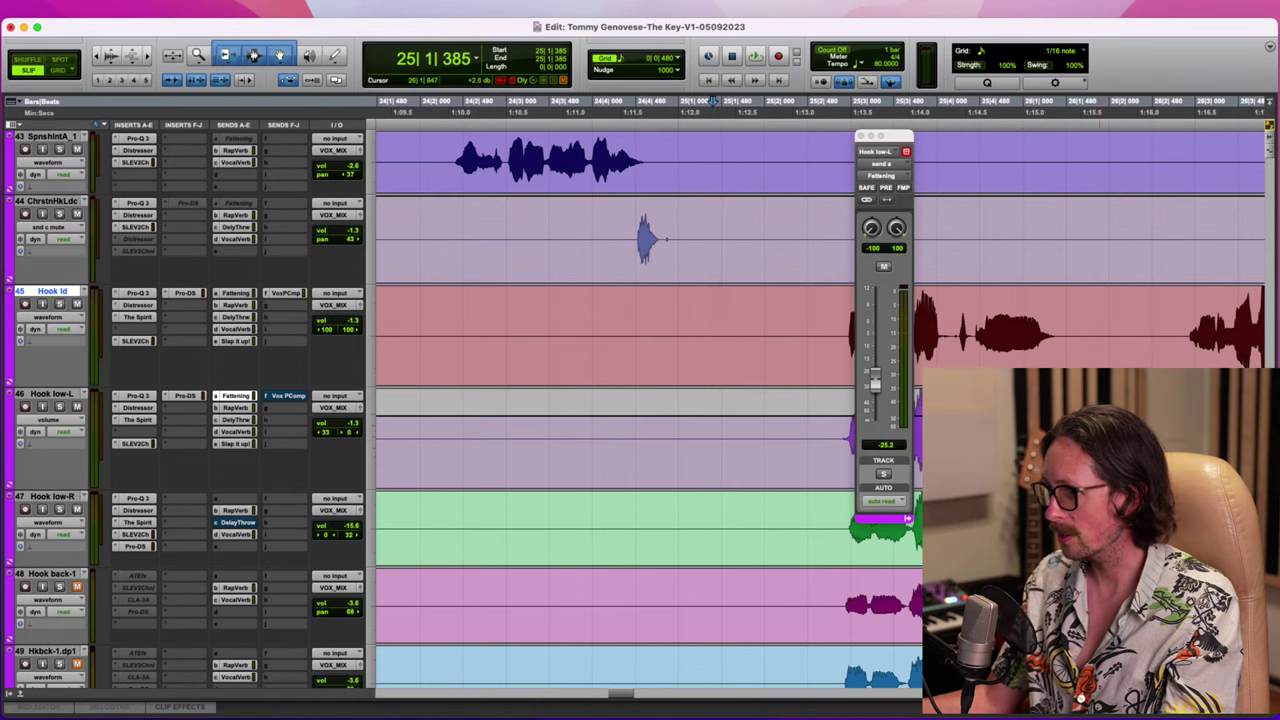
pyautogui.moveTo(755, 404); pyautogui.dragTo(755, 426)
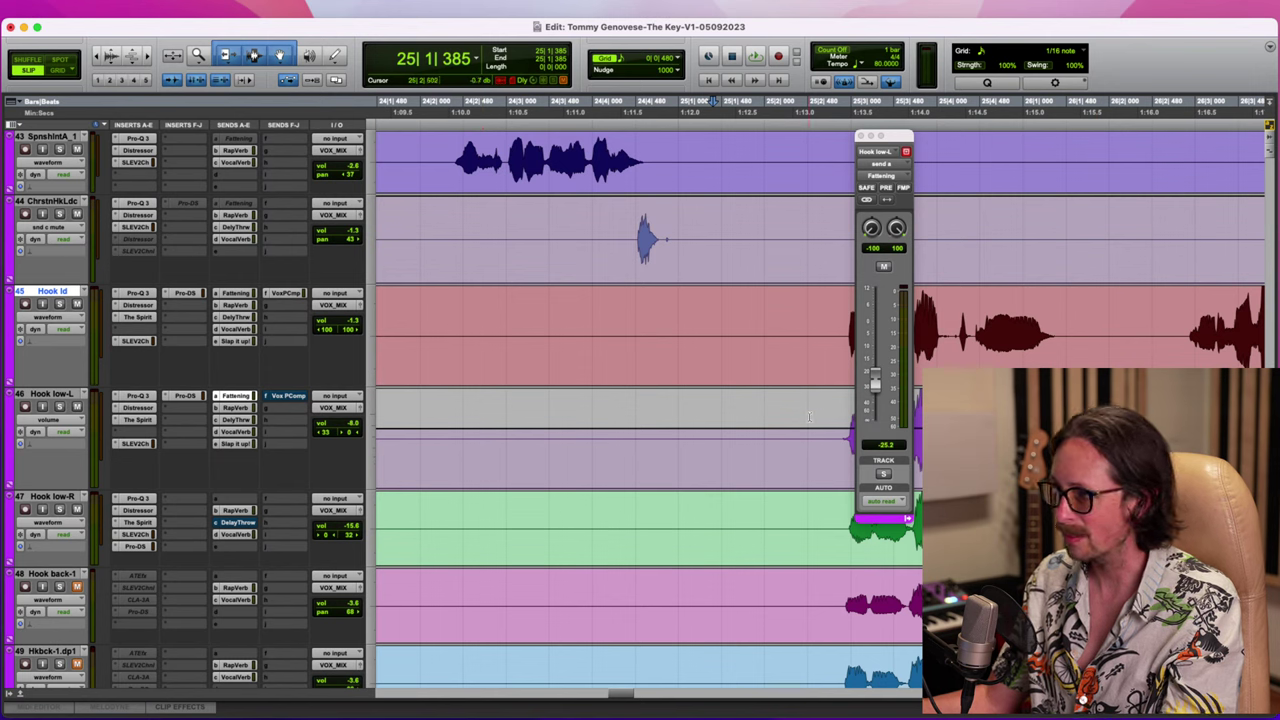
pyautogui.press('super+equal')
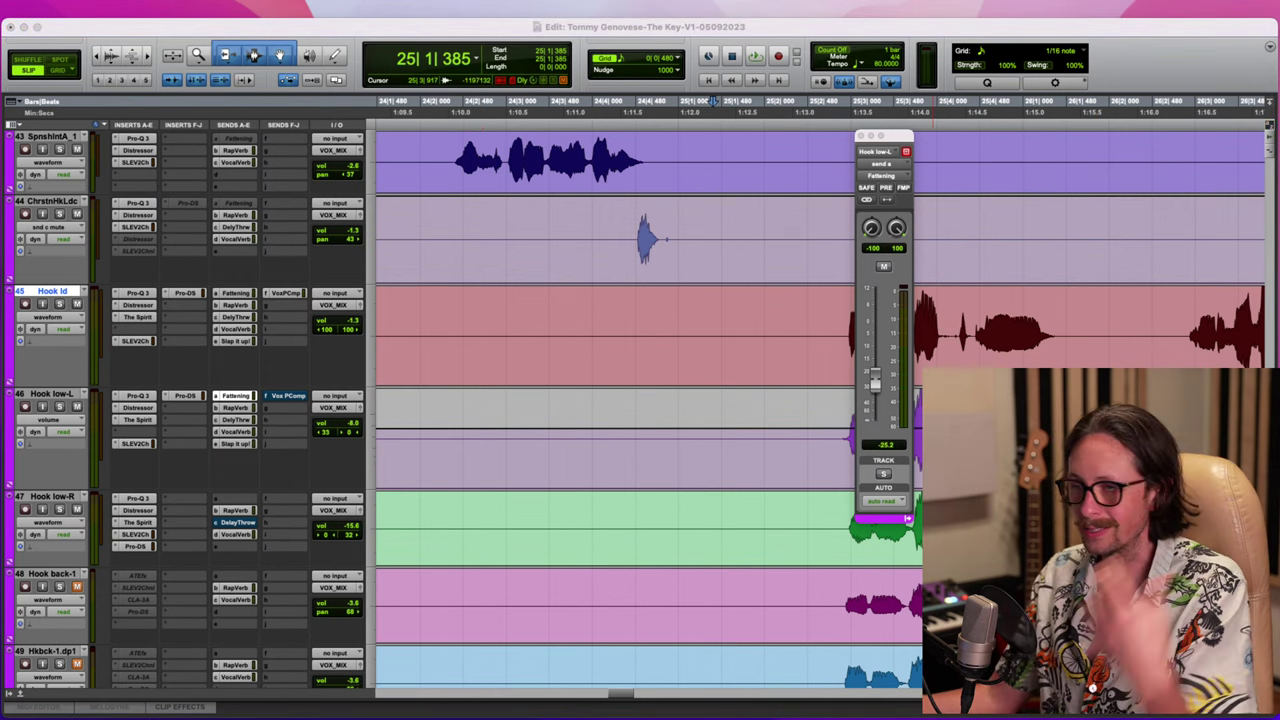
pyautogui.click(613, 293)
pyautogui.press('space')
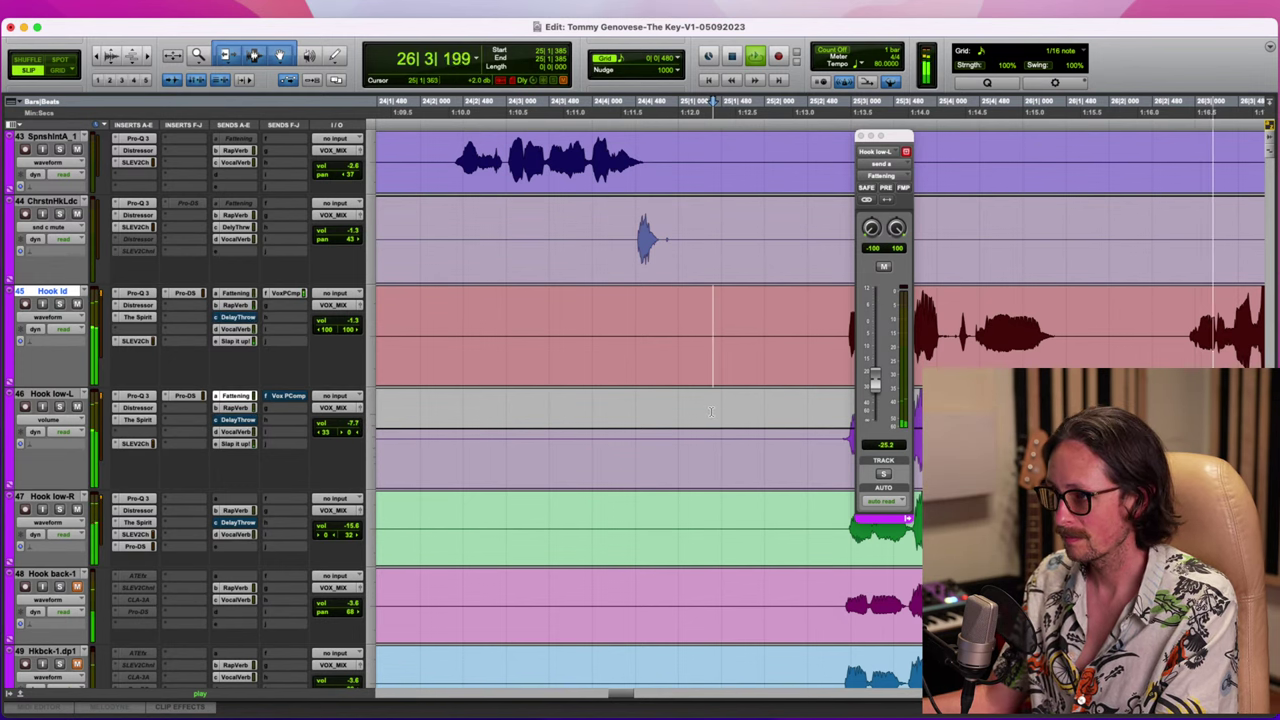
pyautogui.press('space')
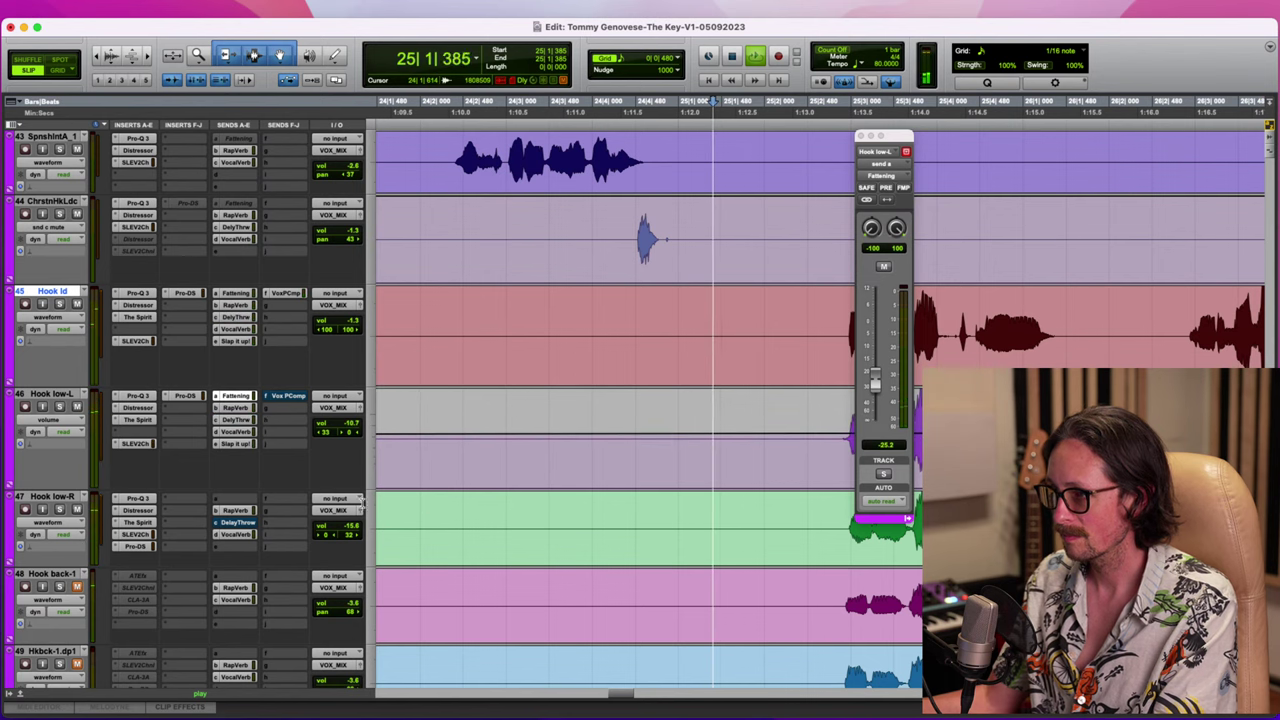
# Raise the Hook low-R track volume to -10.4 dB while auditioning the hook
pyautogui.click(358, 528)
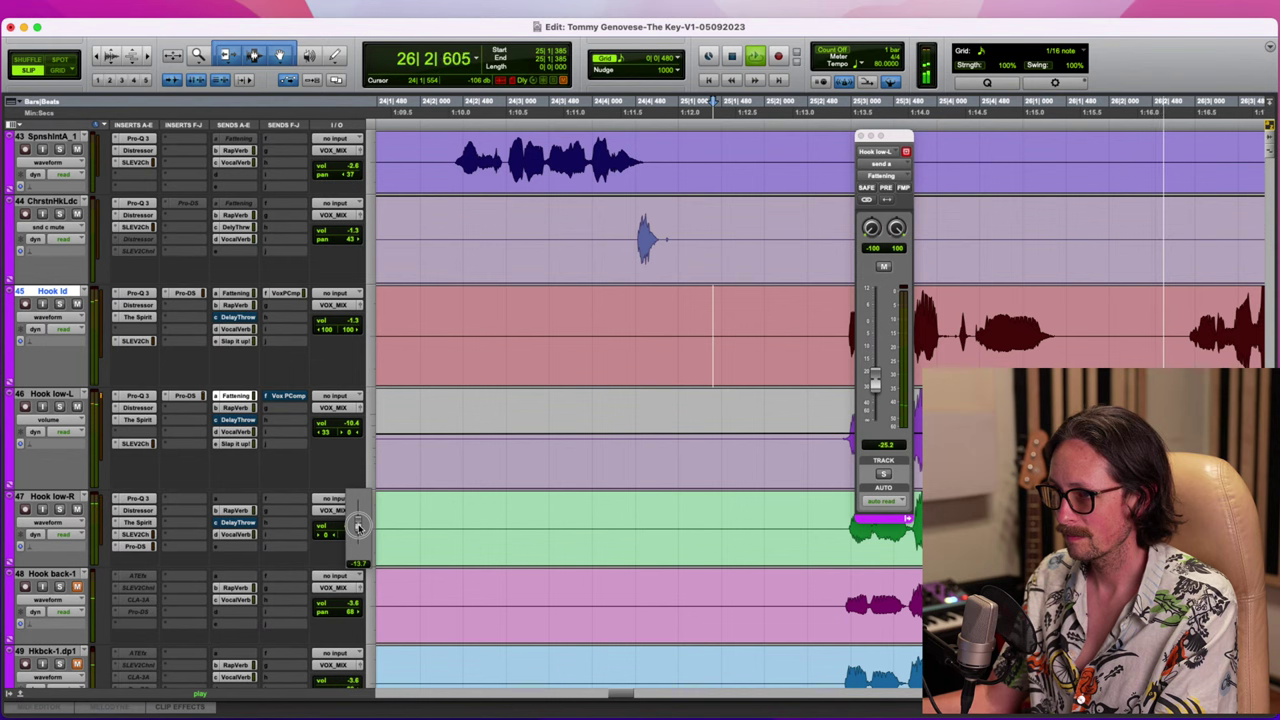
pyautogui.moveTo(358, 528); pyautogui.dragTo(358, 522)
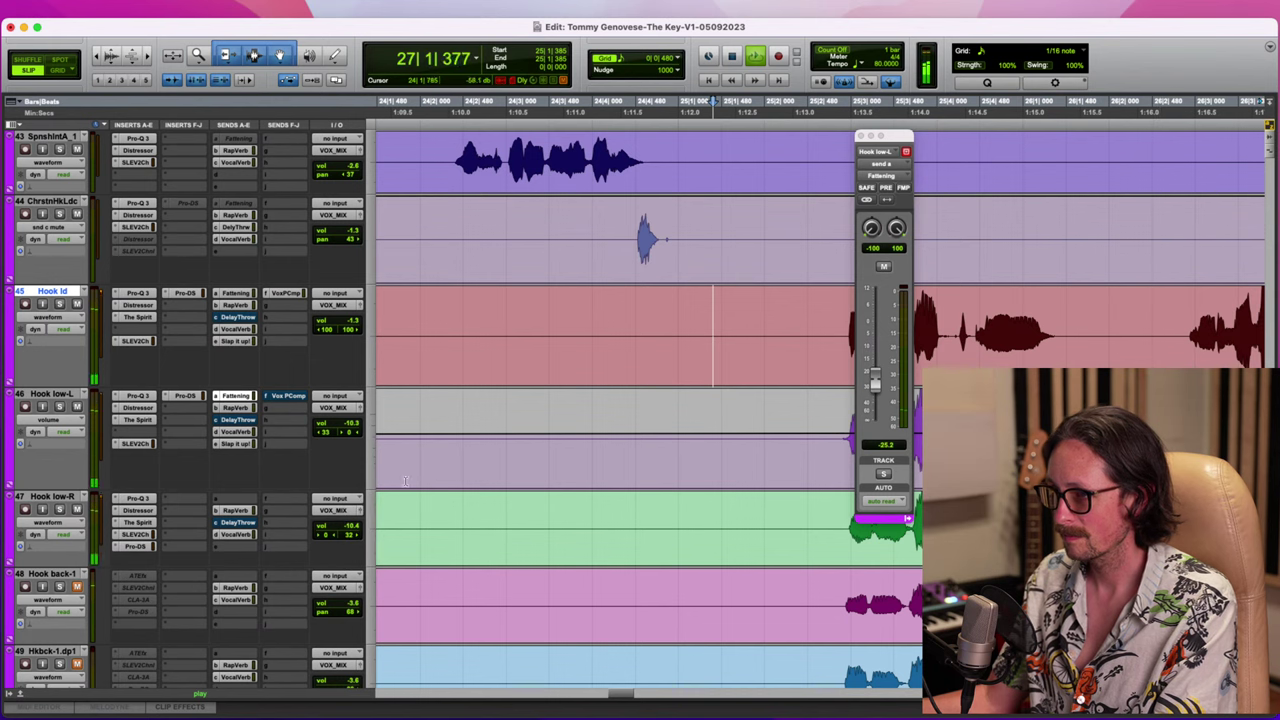
pyautogui.press('space')
# During playback, narrow the stereo panning by setting Hook low-R's left pan and Hook low-L's right pan to 14
pyautogui.press('space')
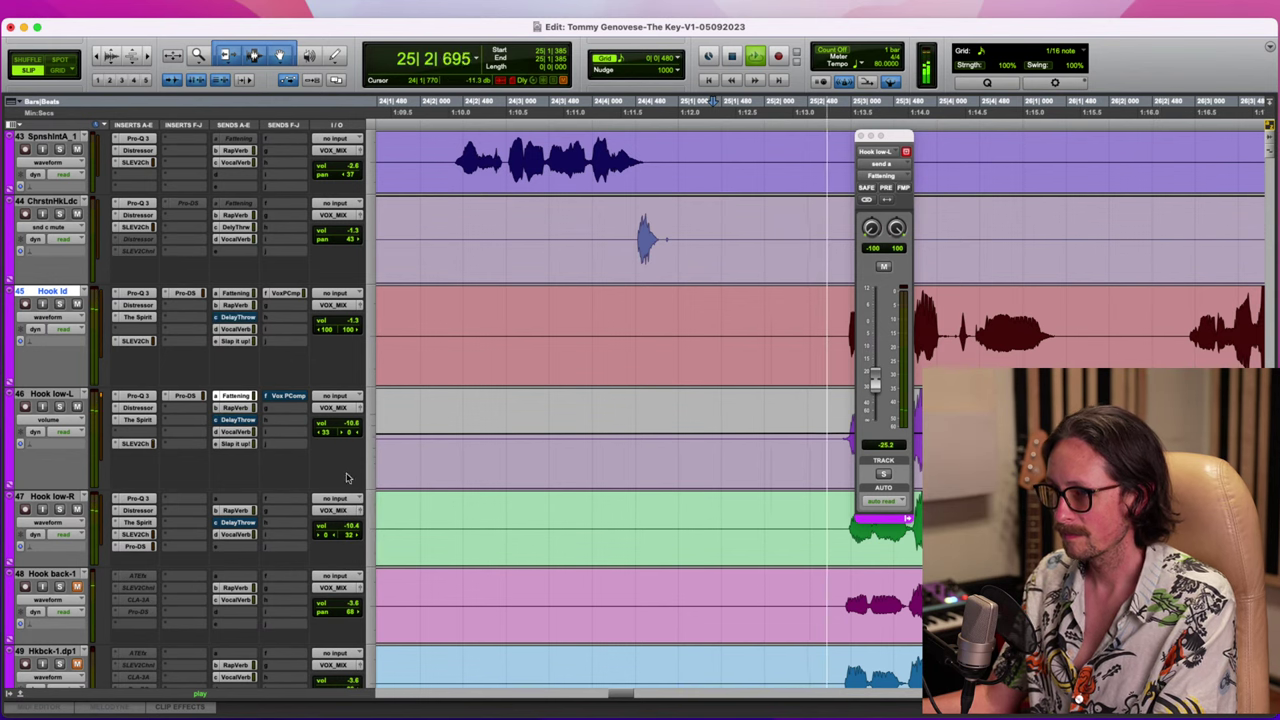
pyautogui.moveTo(326, 540); pyautogui.dragTo(327, 537)
pyautogui.moveTo(349, 435); pyautogui.dragTo(351, 434)
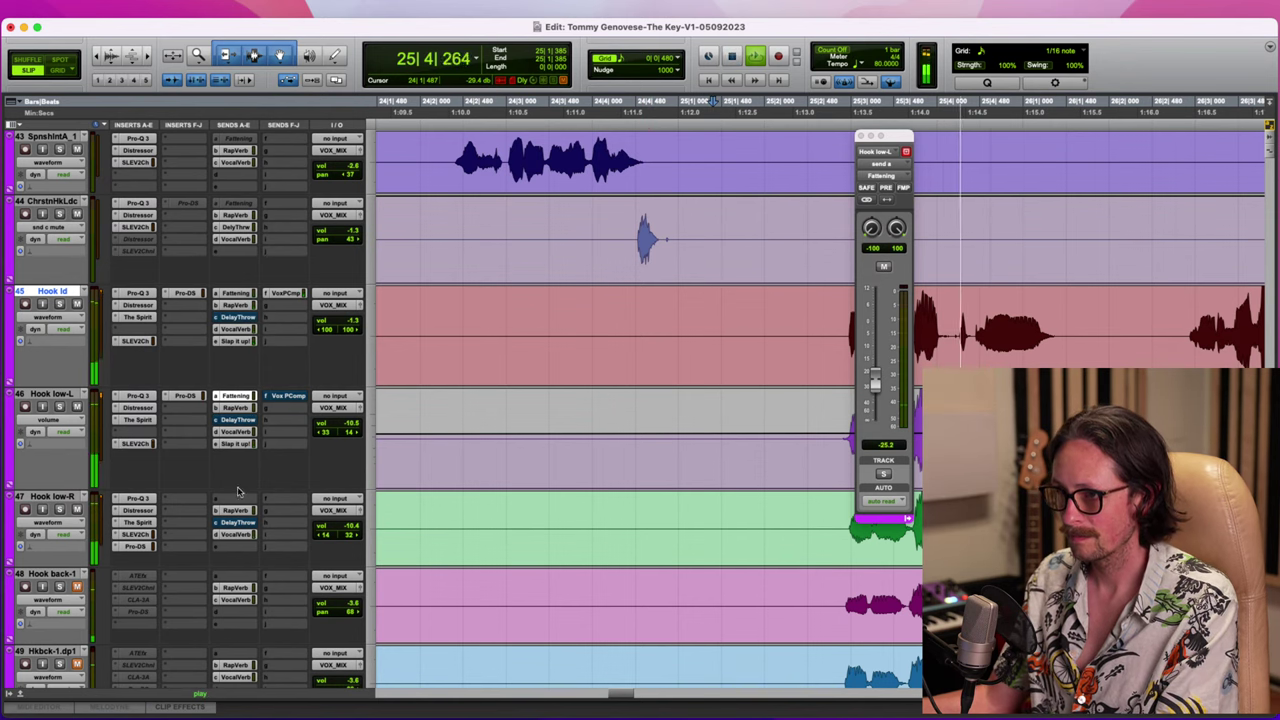
# Make the Fattening, Slap it up! and DelayThrow sends on Hook low-L inactive, auditioning the hook along the way
pyautogui.click(240, 421)
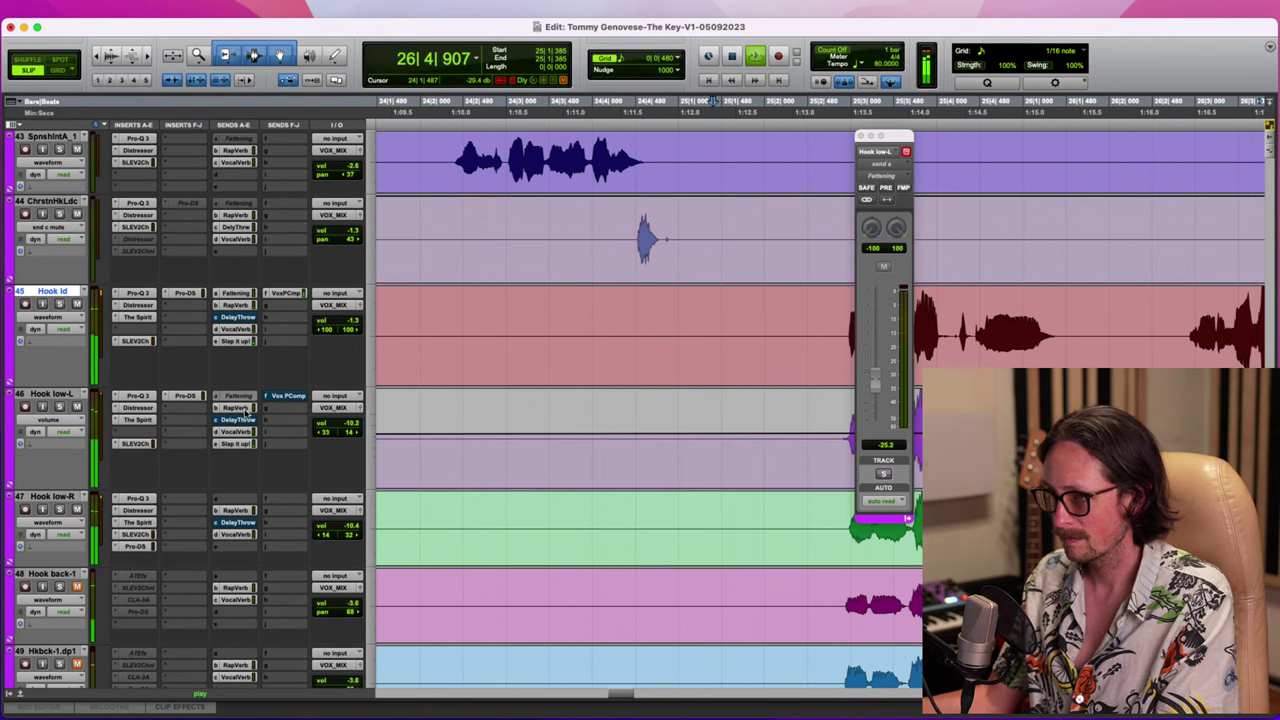
pyautogui.press('space')
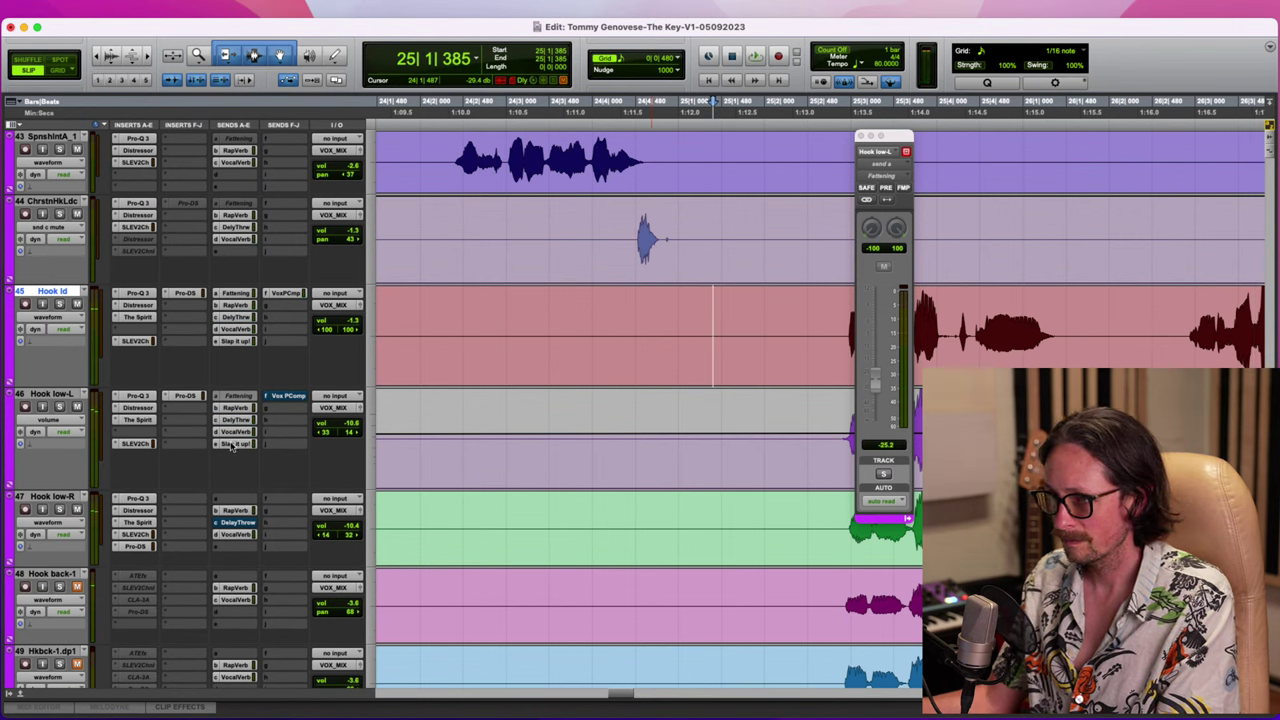
pyautogui.keyDown('ctrl'); pyautogui.keyDown('super'); pyautogui.click(232, 444); pyautogui.keyUp('super'); pyautogui.keyUp('ctrl')
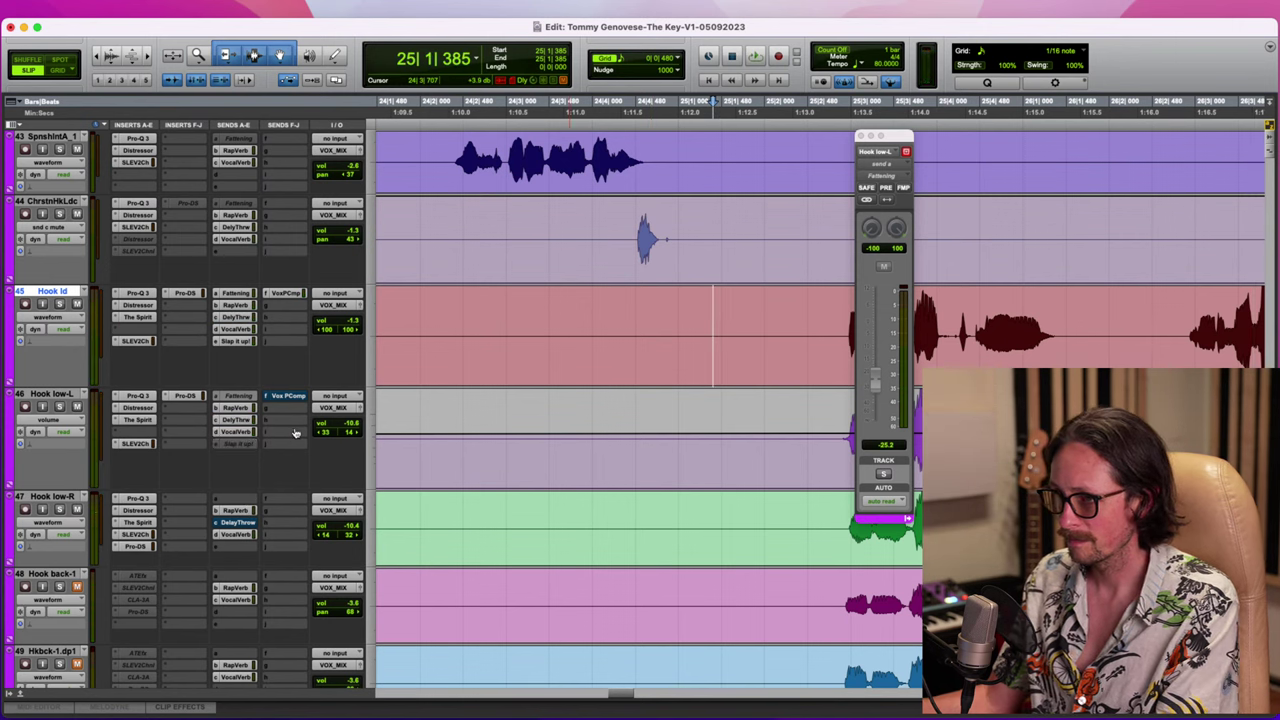
pyautogui.press('space')
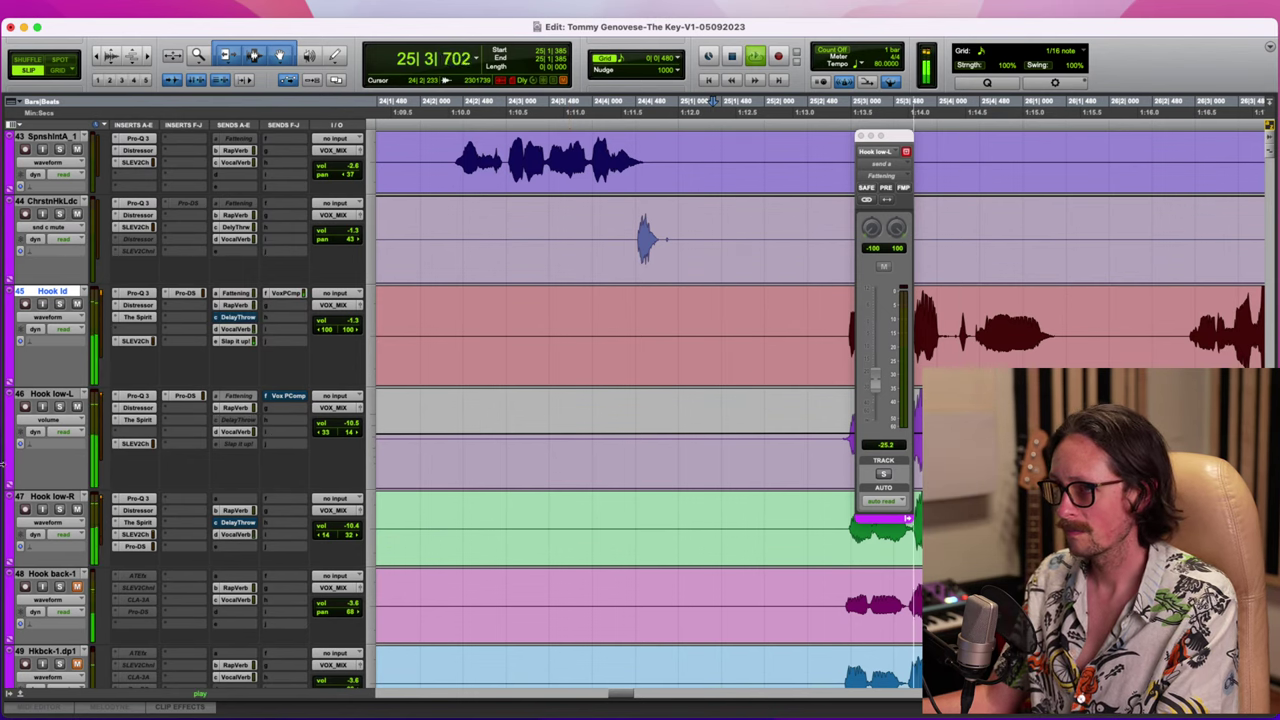
# Return the Hook low-L track to waveform view and close its Fattening send window
pyautogui.click(48, 420)
pyautogui.click(73, 411)
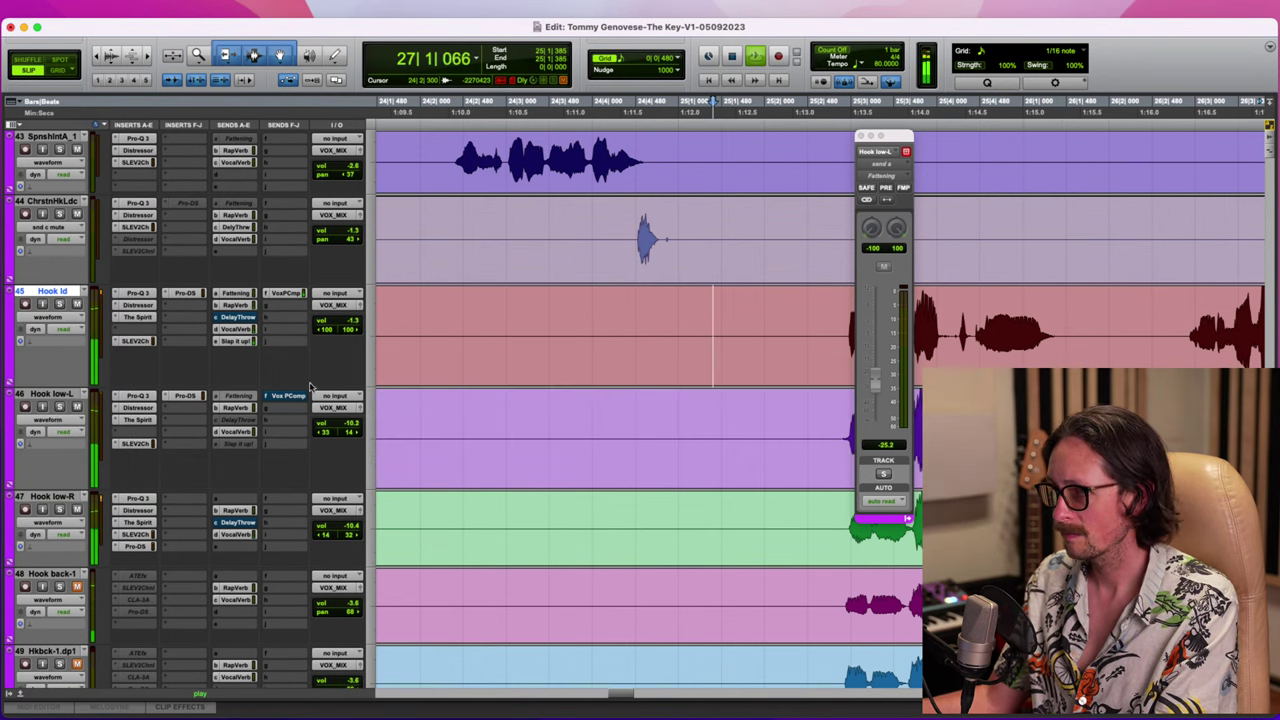
pyautogui.press('space')
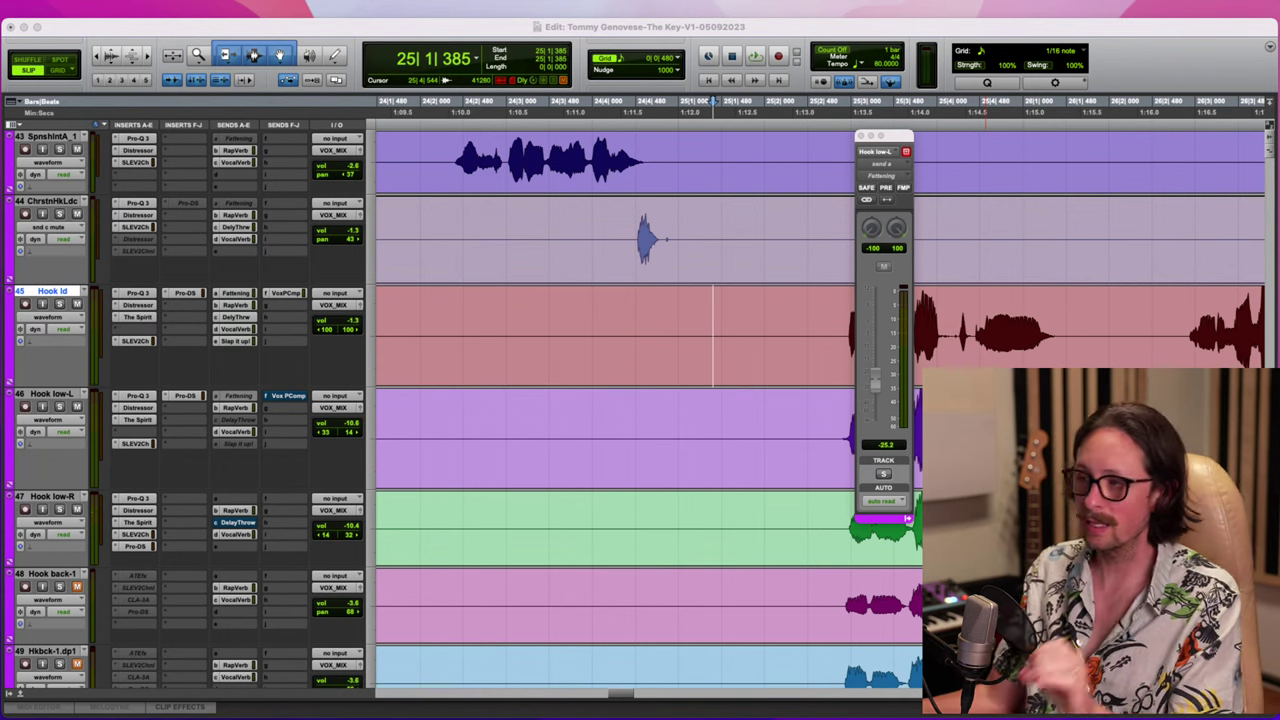
pyautogui.click(818, 387)
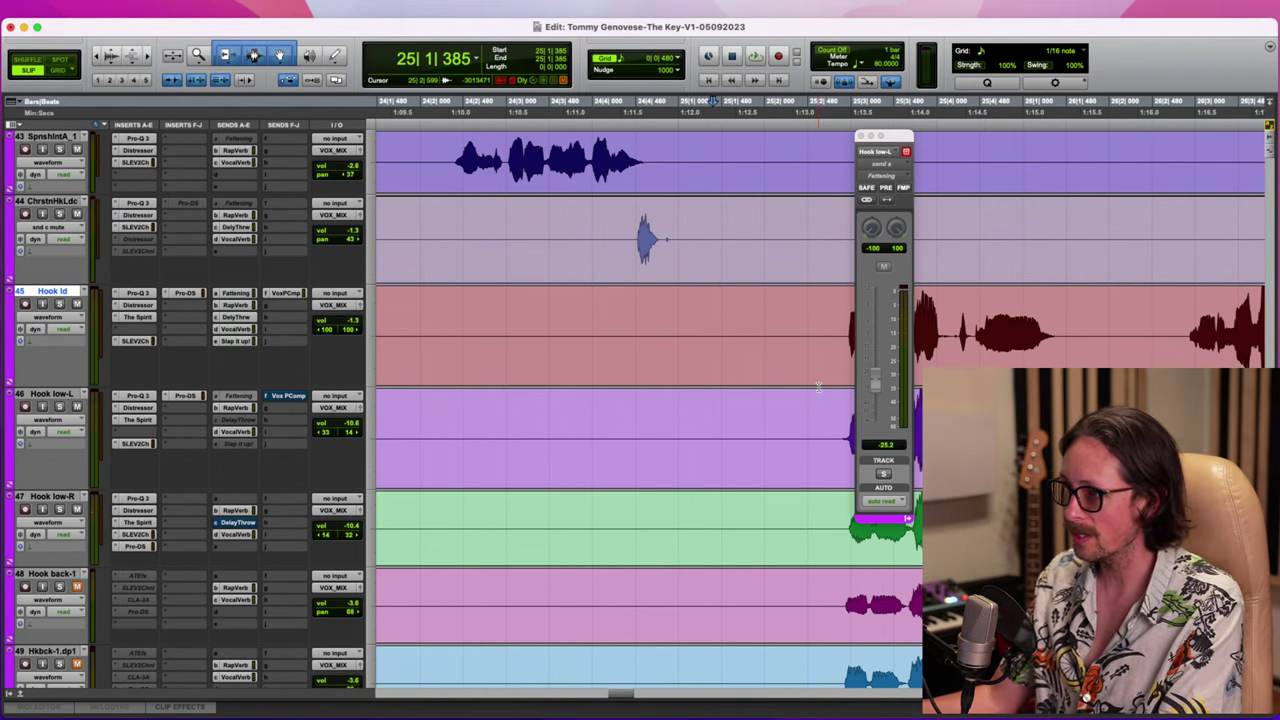
pyautogui.scroll(-5, 818, 387)
pyautogui.scroll(3, 869, 334)
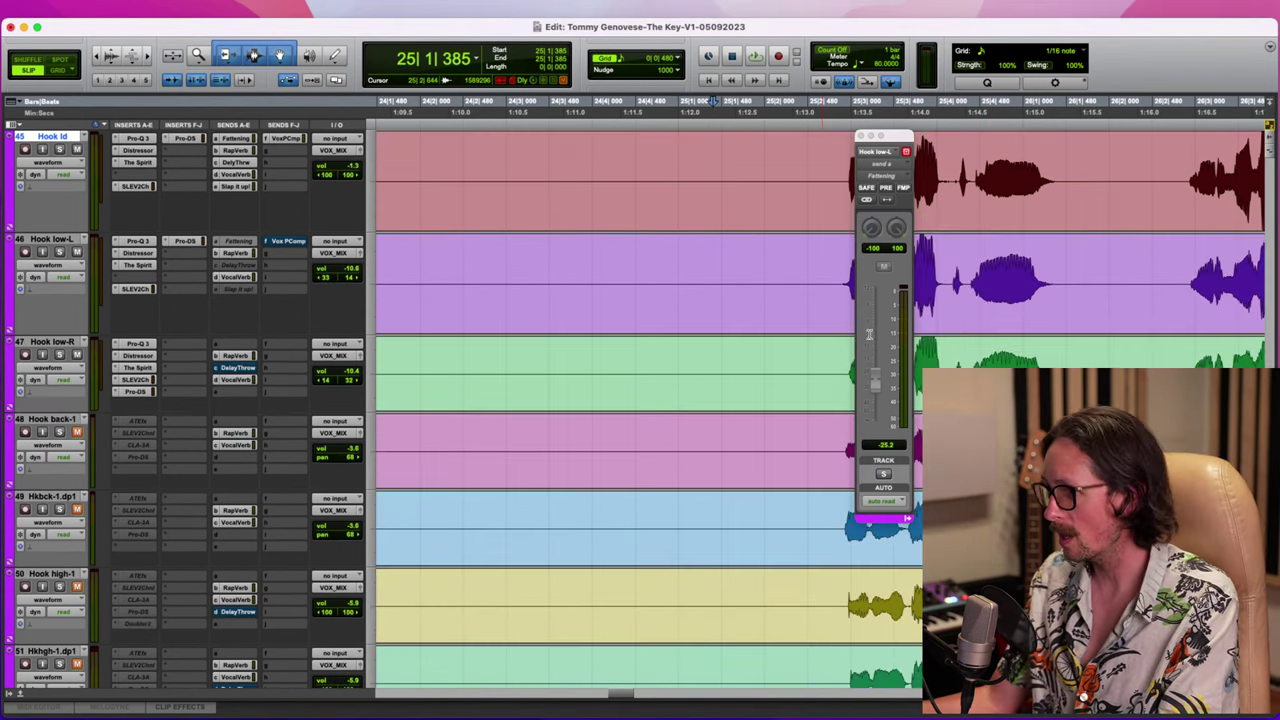
pyautogui.click(861, 136)
# Unmute the Hook back-1 and Hkbck-1.dp1 backing tracks and start playback of the hook
pyautogui.scroll(-3, 906, 352)
pyautogui.scroll(3, 906, 352)
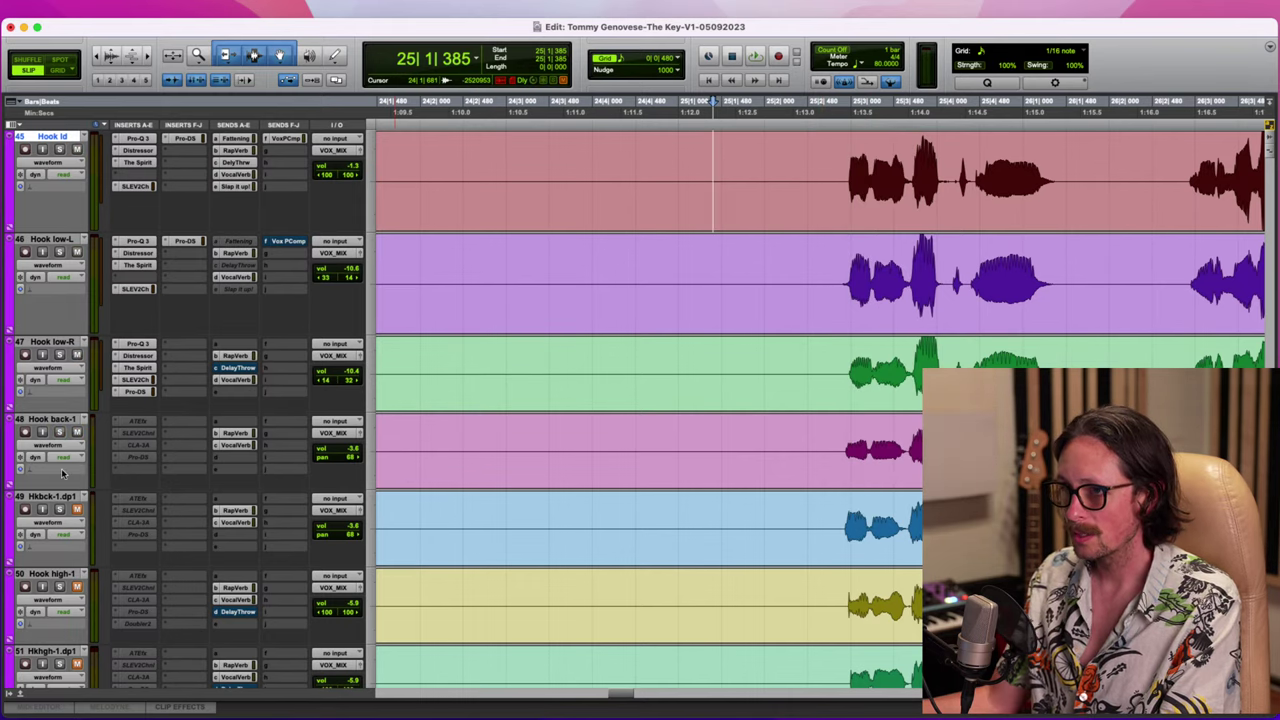
pyautogui.press('super+Tab')
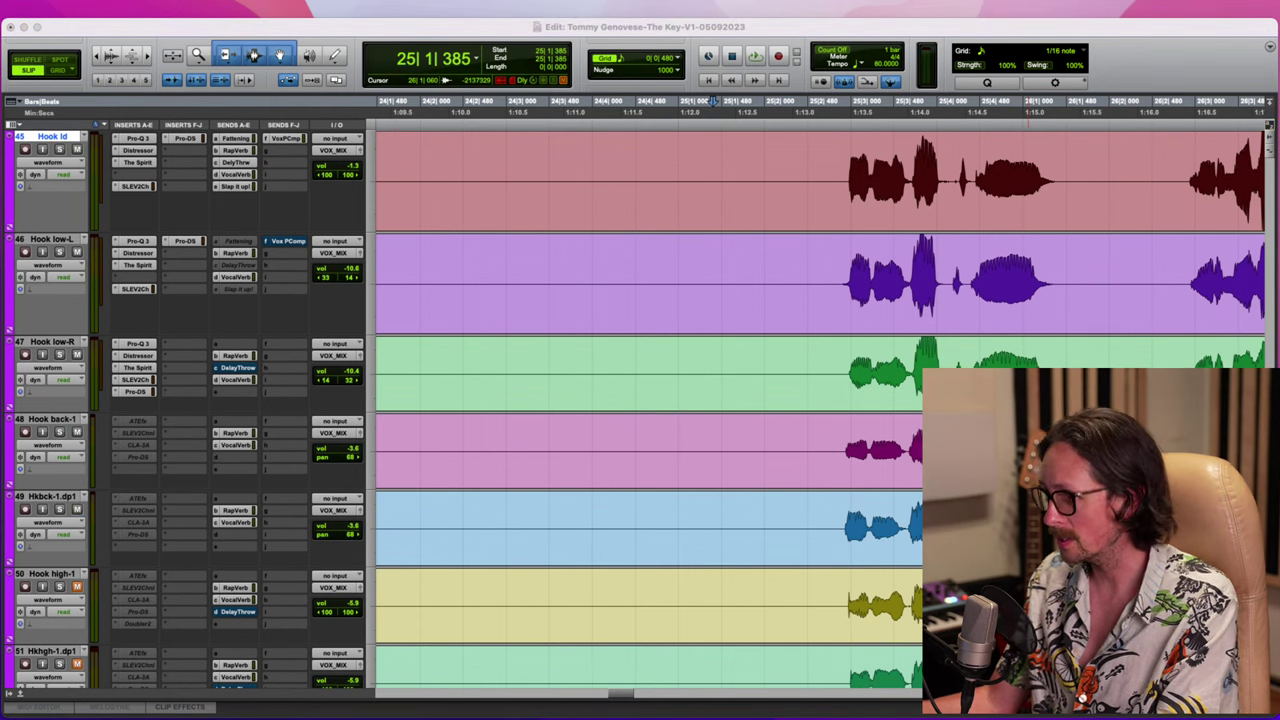
pyautogui.press('space')
pyautogui.scroll(2, 151, 510)
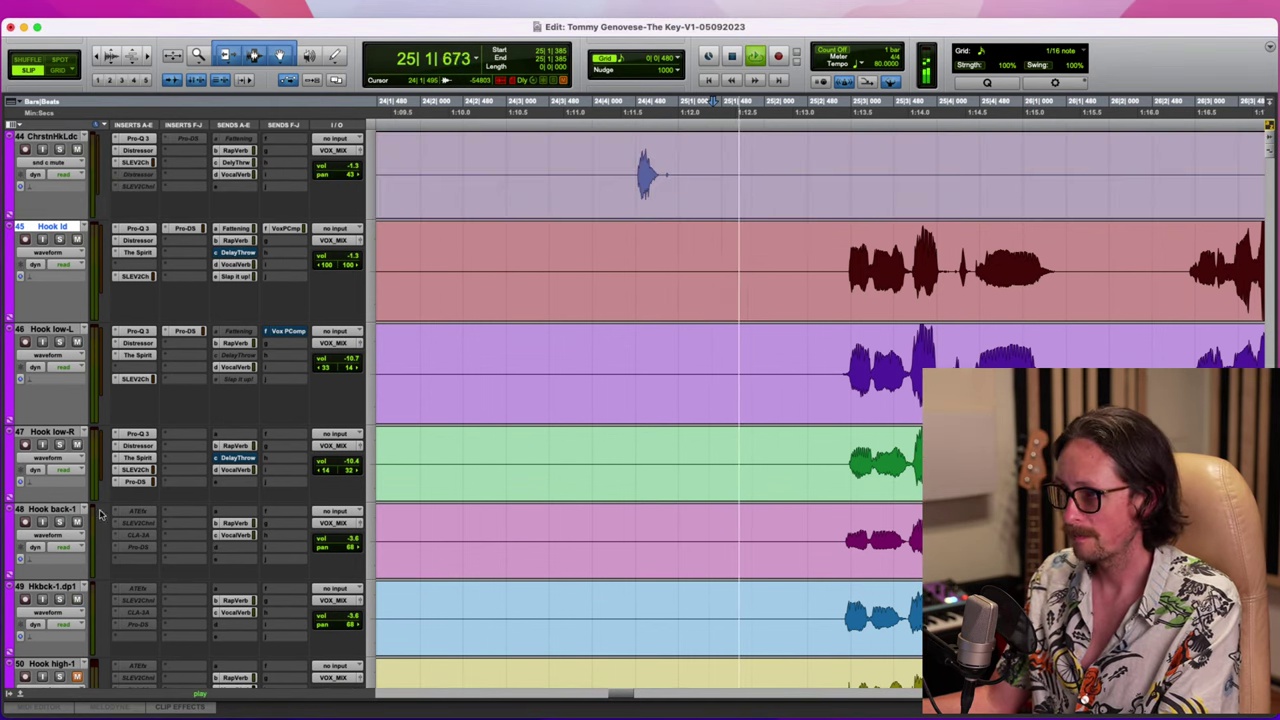
# Solo Hkbck-1.dp1 and Hook back-1 and audition them from just before the first vocal phrase of the hook
pyautogui.scroll(-3, 151, 510)
pyautogui.click(60, 407)
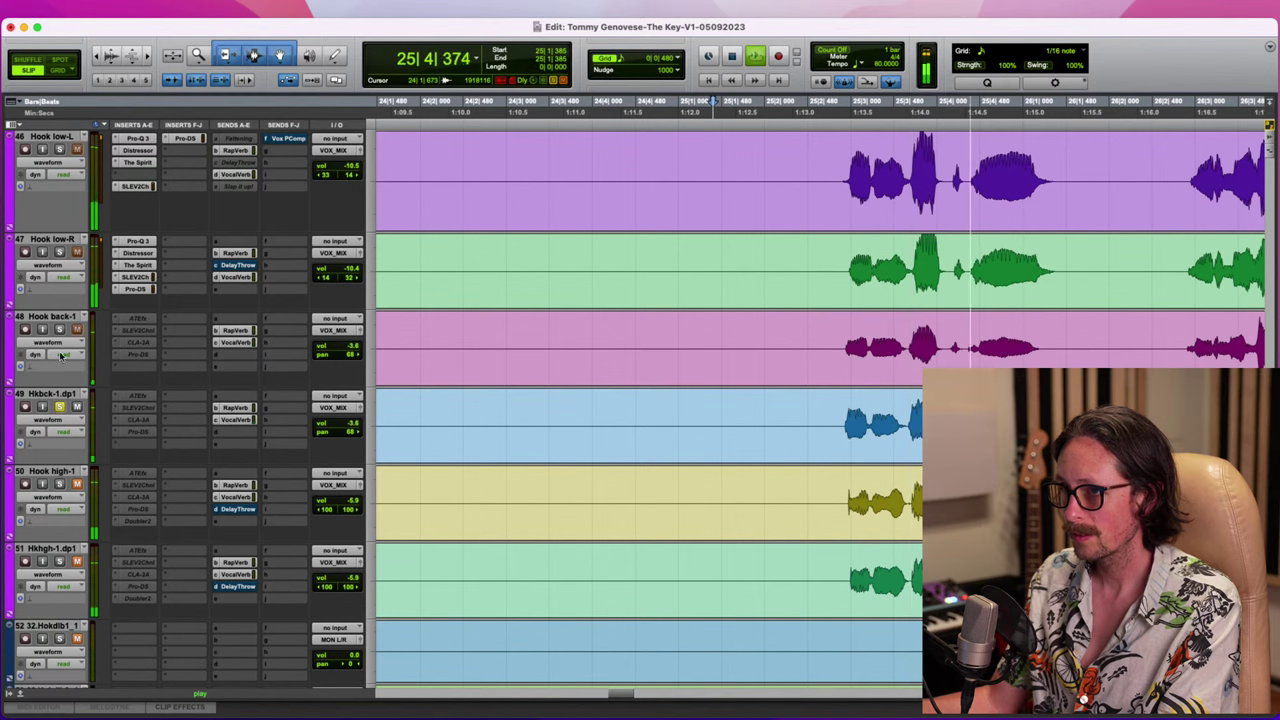
pyautogui.click(60, 329)
pyautogui.press('space')
pyautogui.press('space')
pyautogui.press('space')
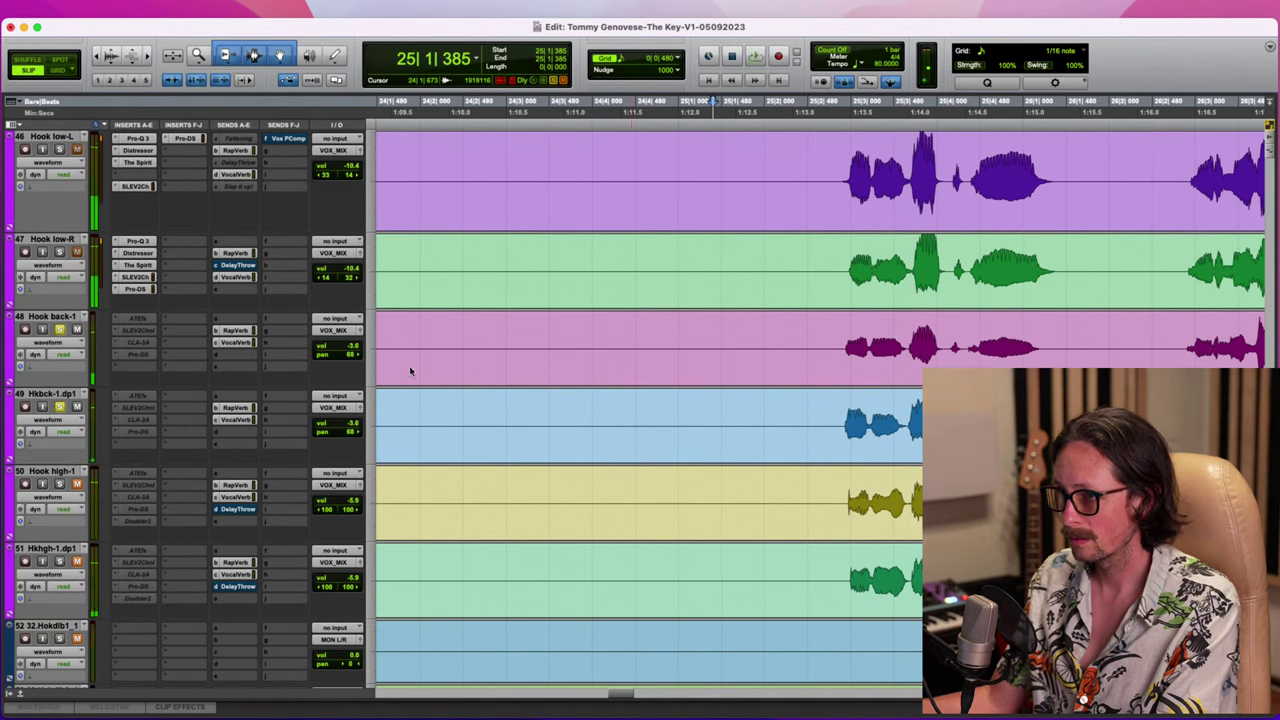
pyautogui.click(838, 340)
pyautogui.press('space')
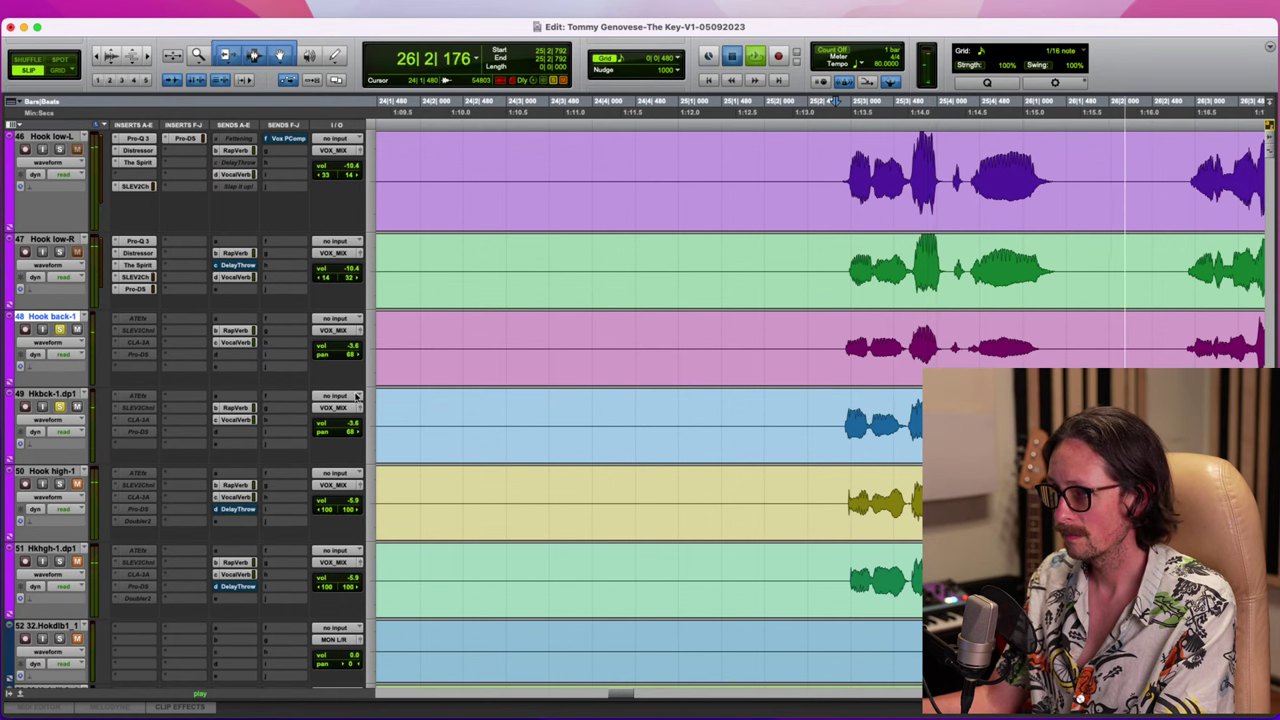
# Pan Hook back-1 to 57 left and Hkbck-1.dp1 to 55 right while replaying the soloed backing vocals
pyautogui.press('space')
pyautogui.press('space')
pyautogui.click(333, 352)
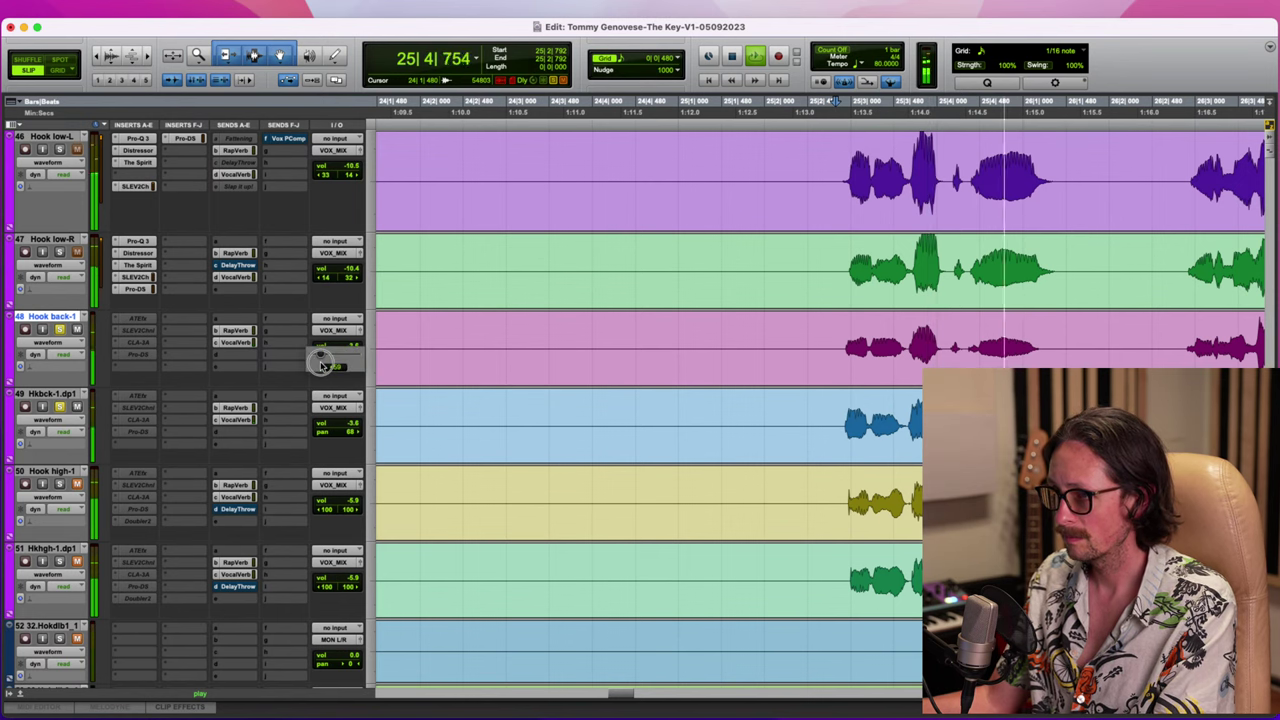
pyautogui.press('space')
pyautogui.press('space')
pyautogui.click(340, 432)
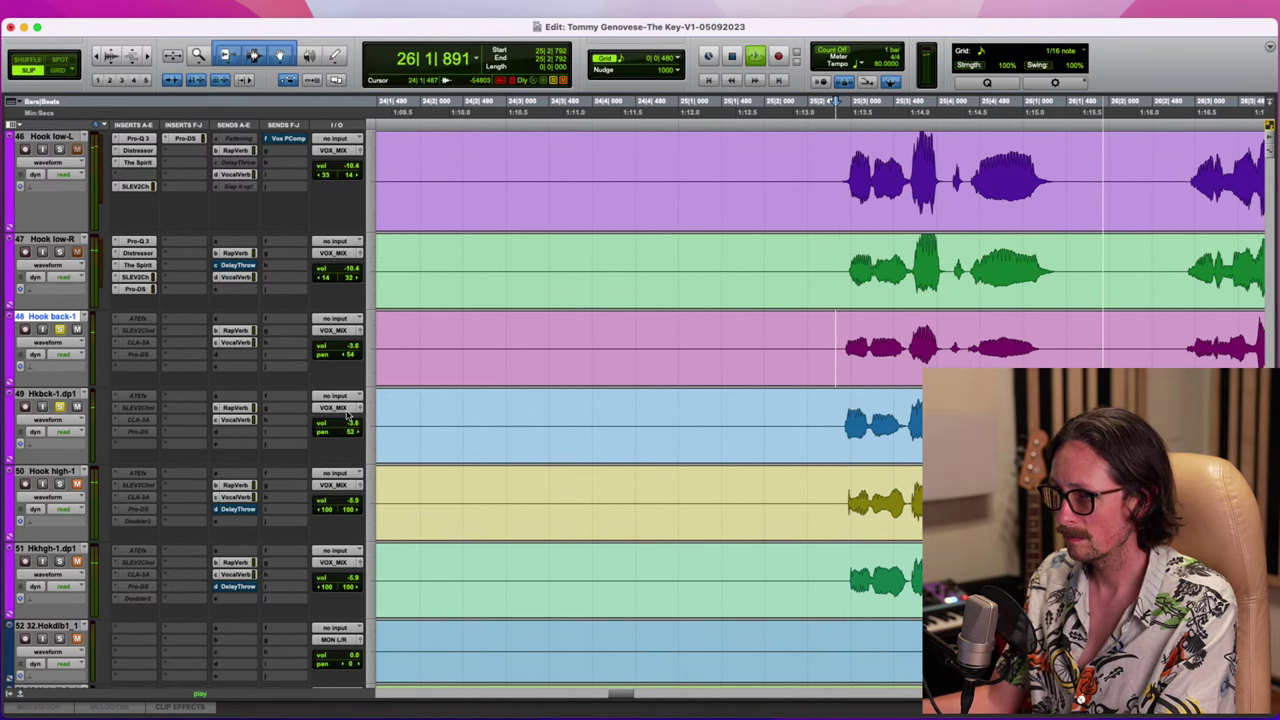
pyautogui.press('space')
pyautogui.press('space')
pyautogui.click(357, 434)
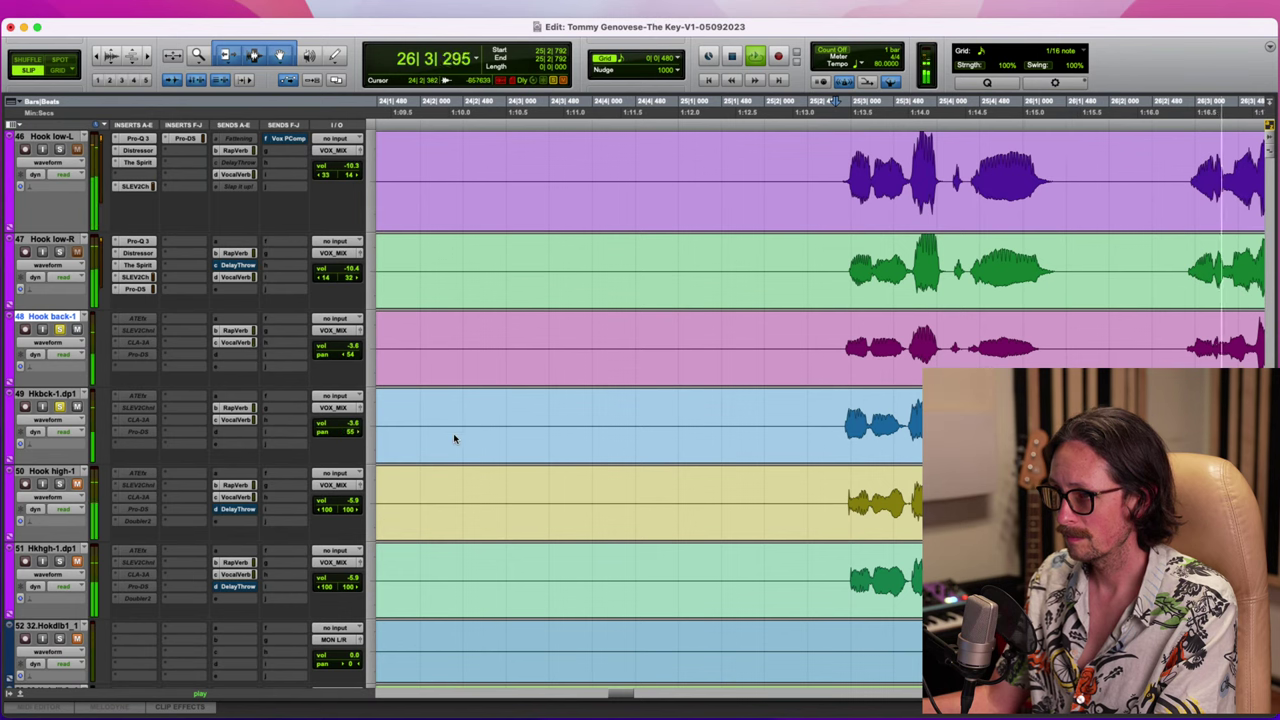
pyautogui.click(348, 355)
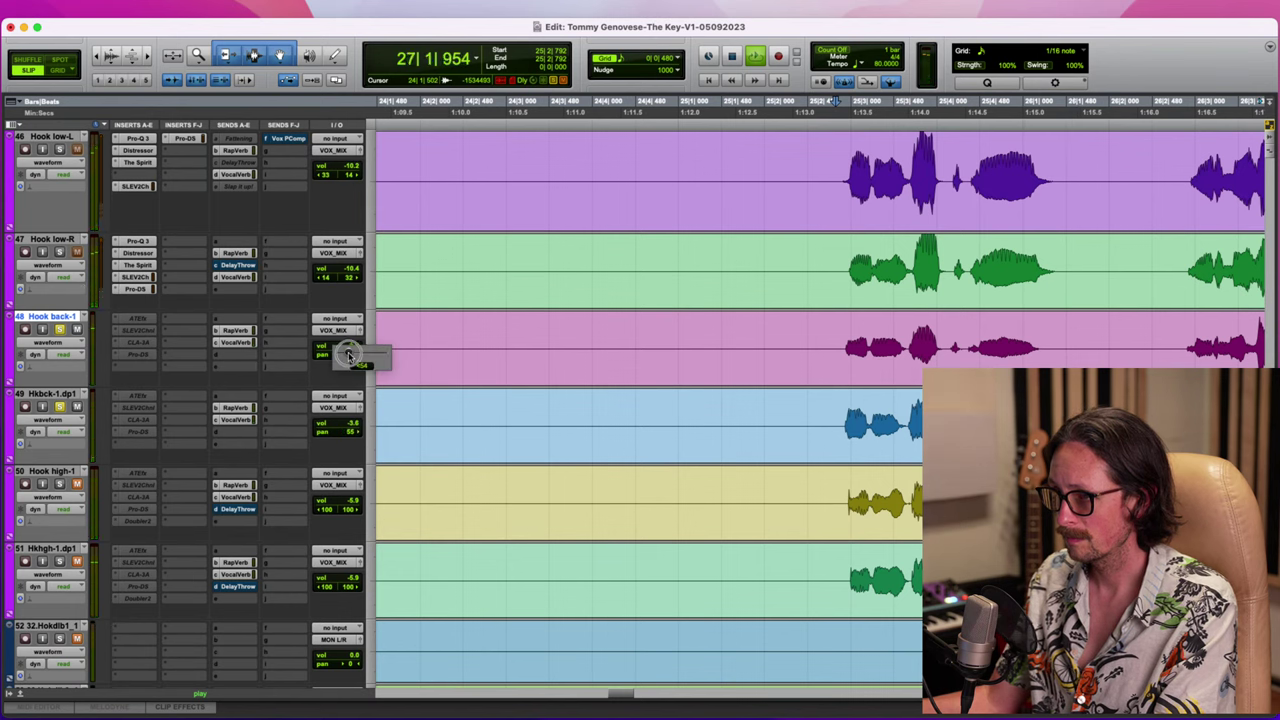
pyautogui.press('space')
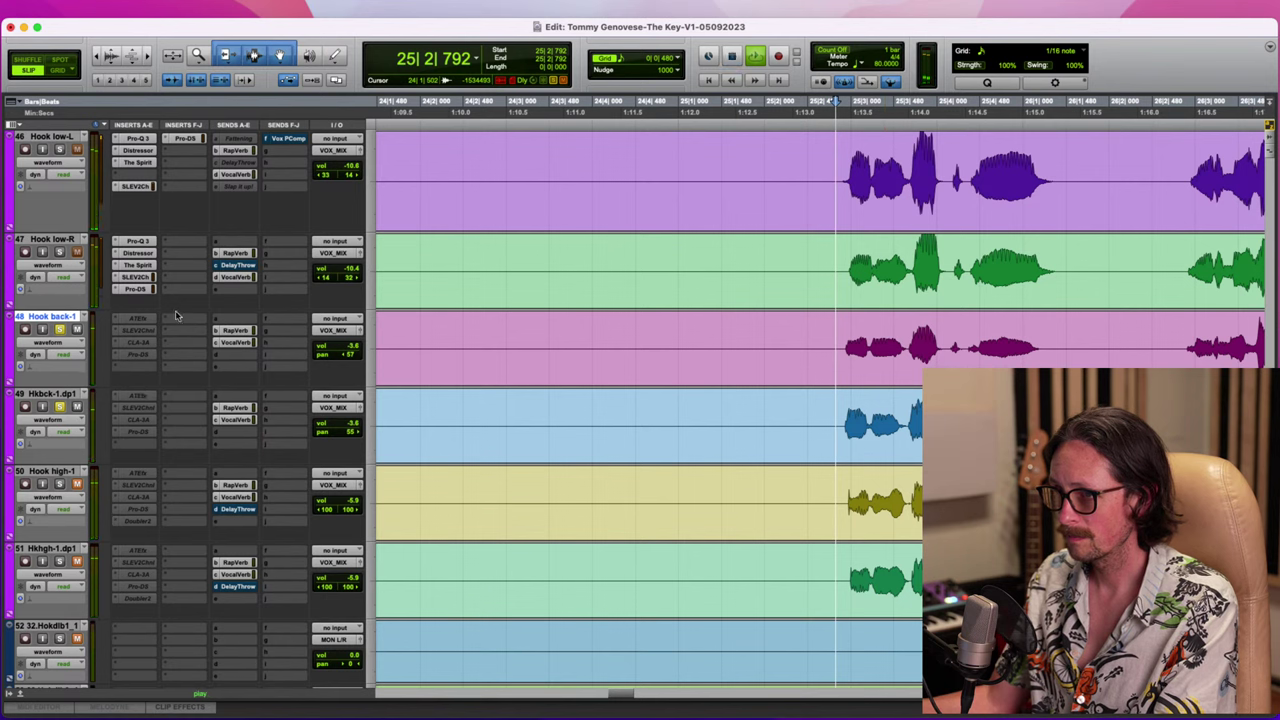
# Add Hook low-R to the soloed tracks and audition it together with the two backing vocals
pyautogui.press('space')
pyautogui.click(60, 252)
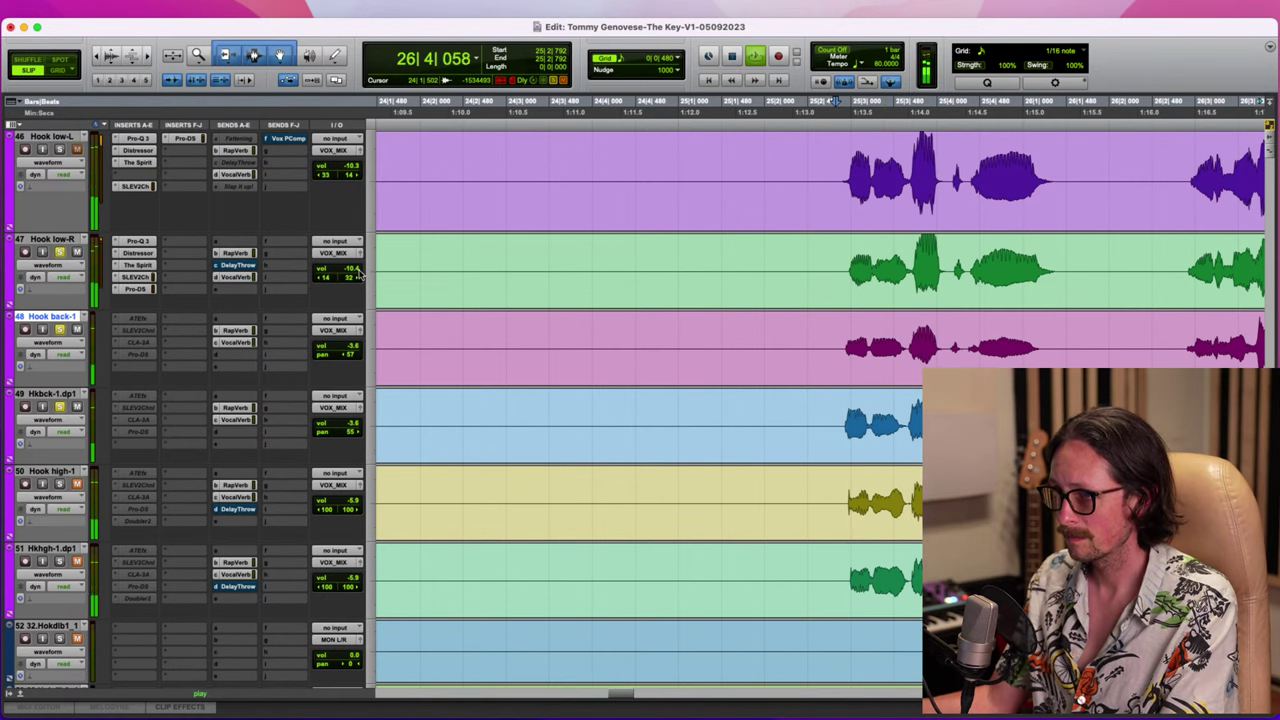
pyautogui.press('space')
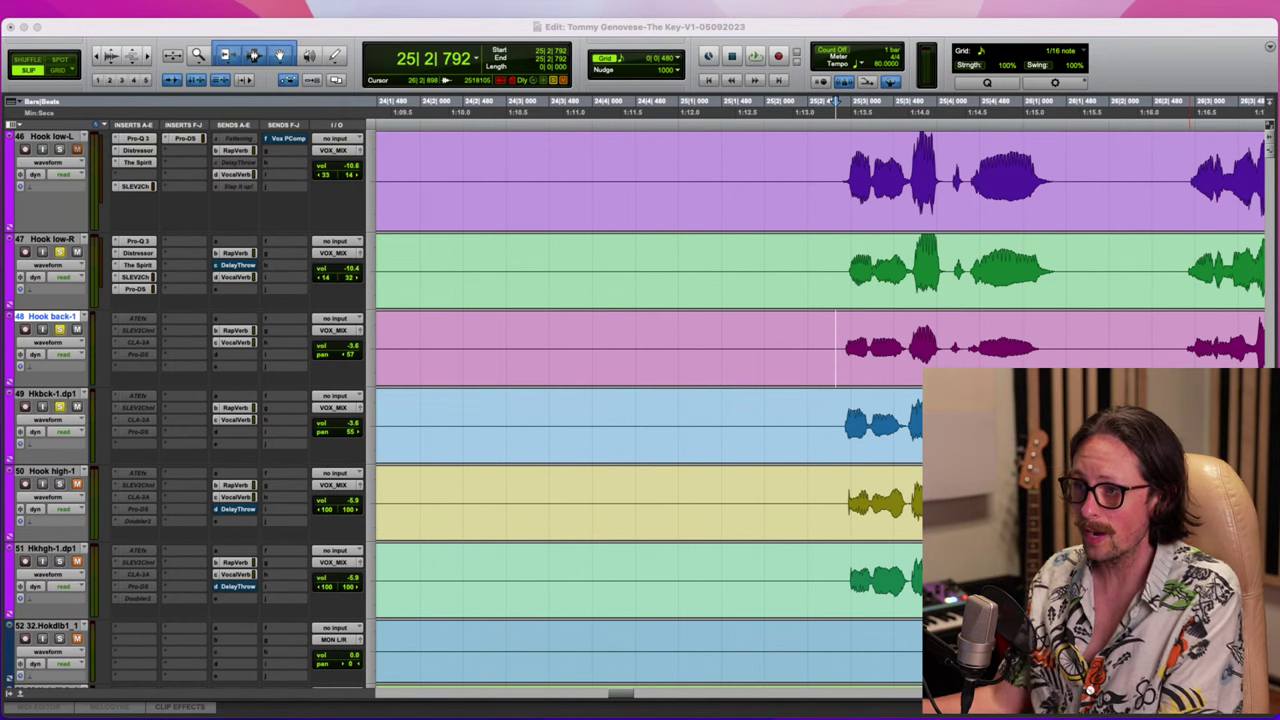
# Copy the Pro-Q 3 insert from Hook low-R to the first insert slot of Hook back-1, replacing ATEIs
pyautogui.click(289, 316)
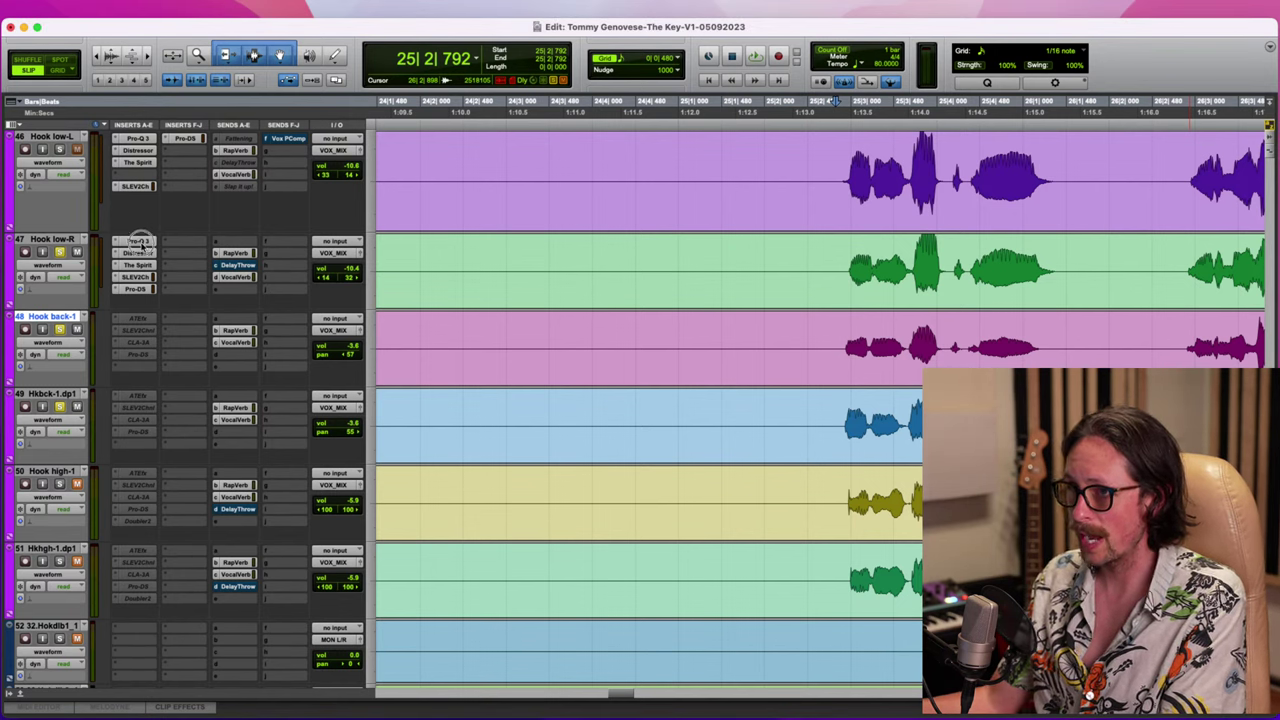
pyautogui.moveTo(142, 246); pyautogui.dragTo(132, 320)
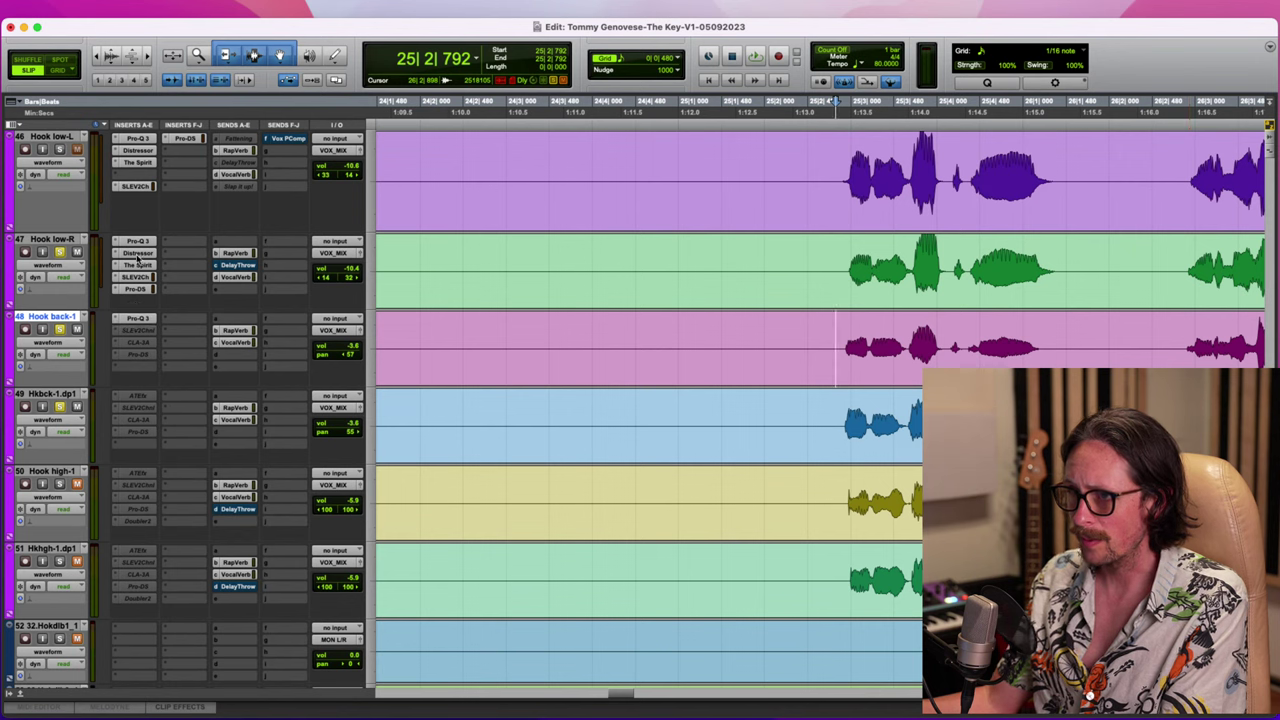
# Copy the Distressor, SLEV2Ch and Pro-DS inserts from Hook low-R to Hook back-1's second, third and fourth slots, replacing the inactive plug-ins
pyautogui.moveTo(139, 257); pyautogui.dragTo(136, 333)
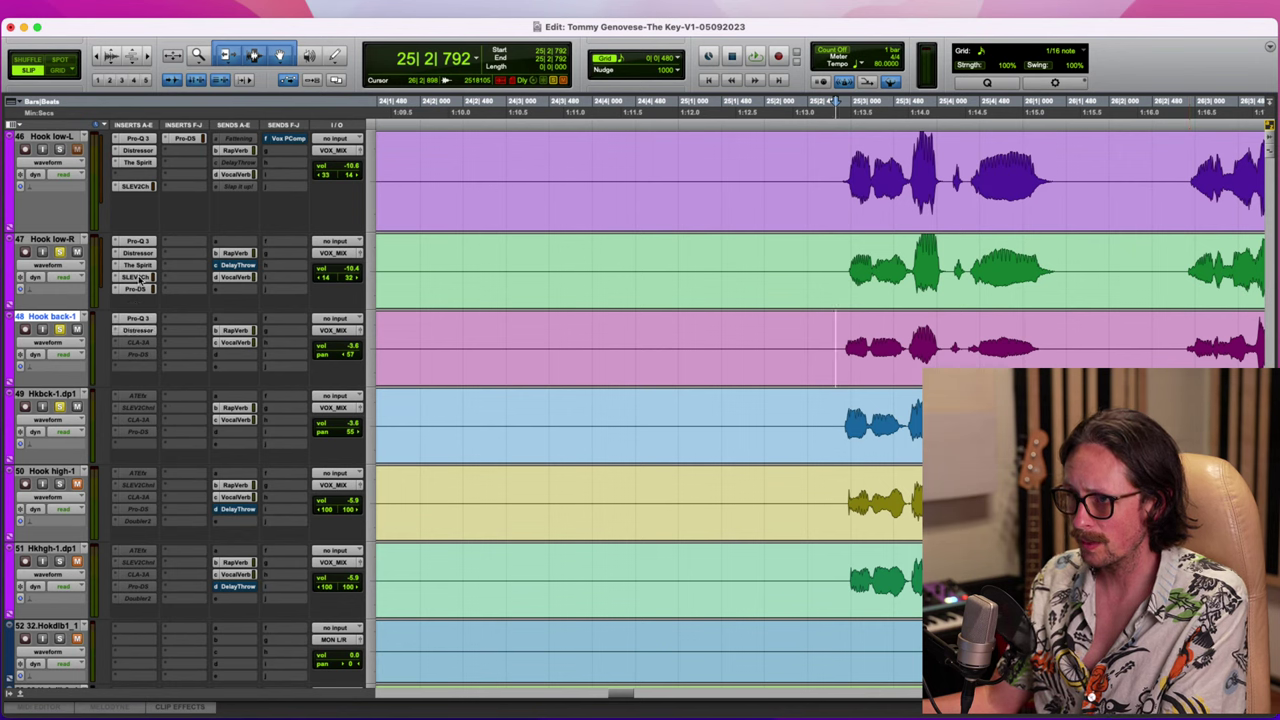
pyautogui.moveTo(142, 284); pyautogui.dragTo(139, 347)
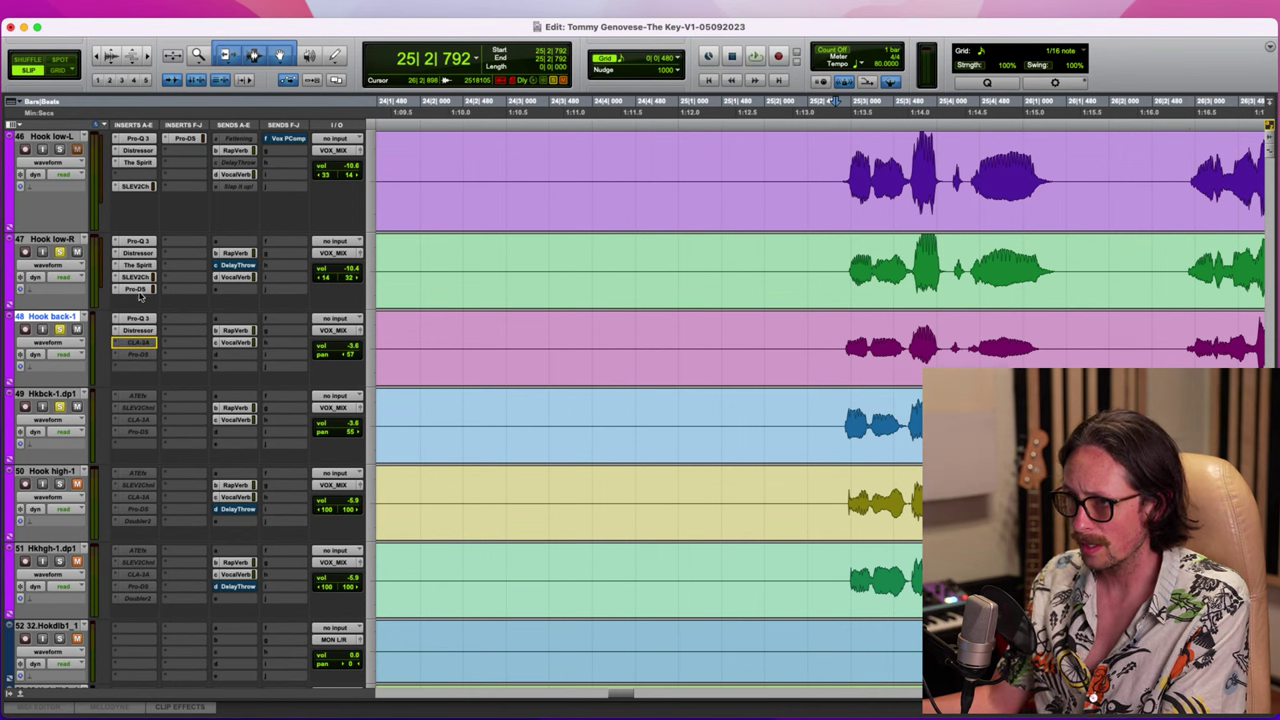
pyautogui.moveTo(142, 290); pyautogui.dragTo(143, 340)
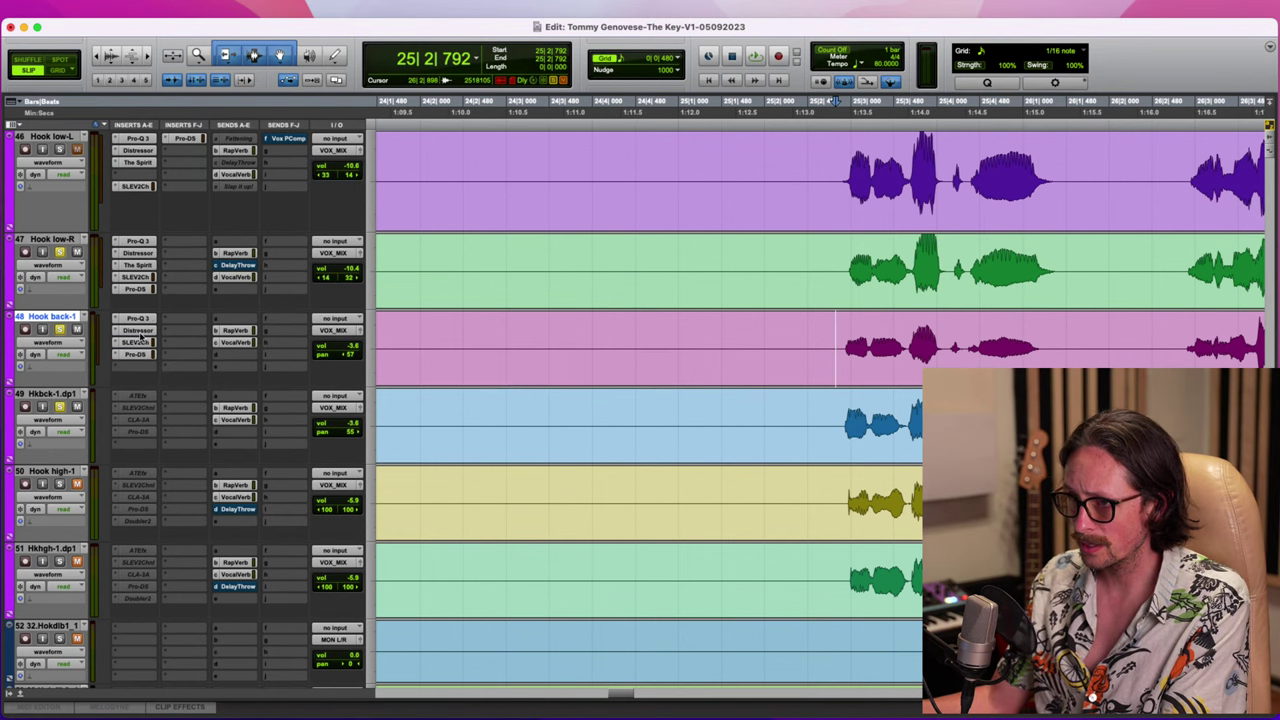
# Check the copied Pro-Q 3, Distressor, SSL EV2 Channel and Pro-DS settings on Hook back-1
pyautogui.click(140, 319)
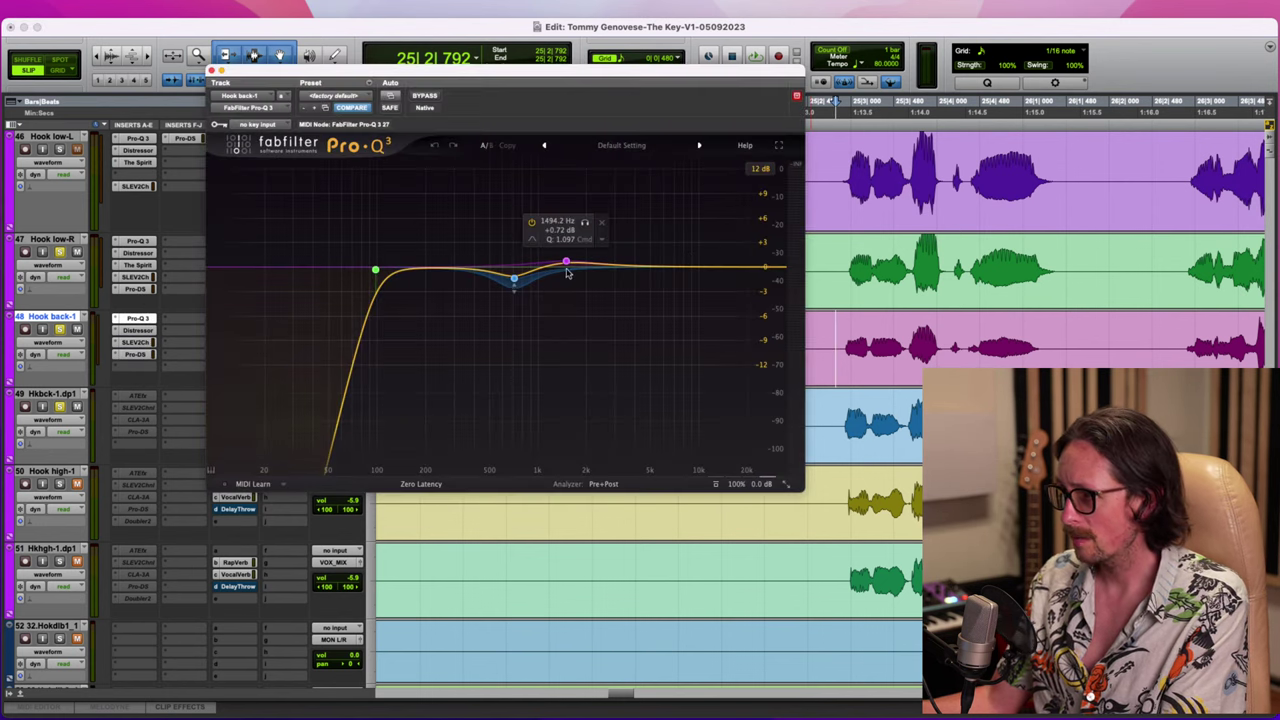
pyautogui.click(145, 331)
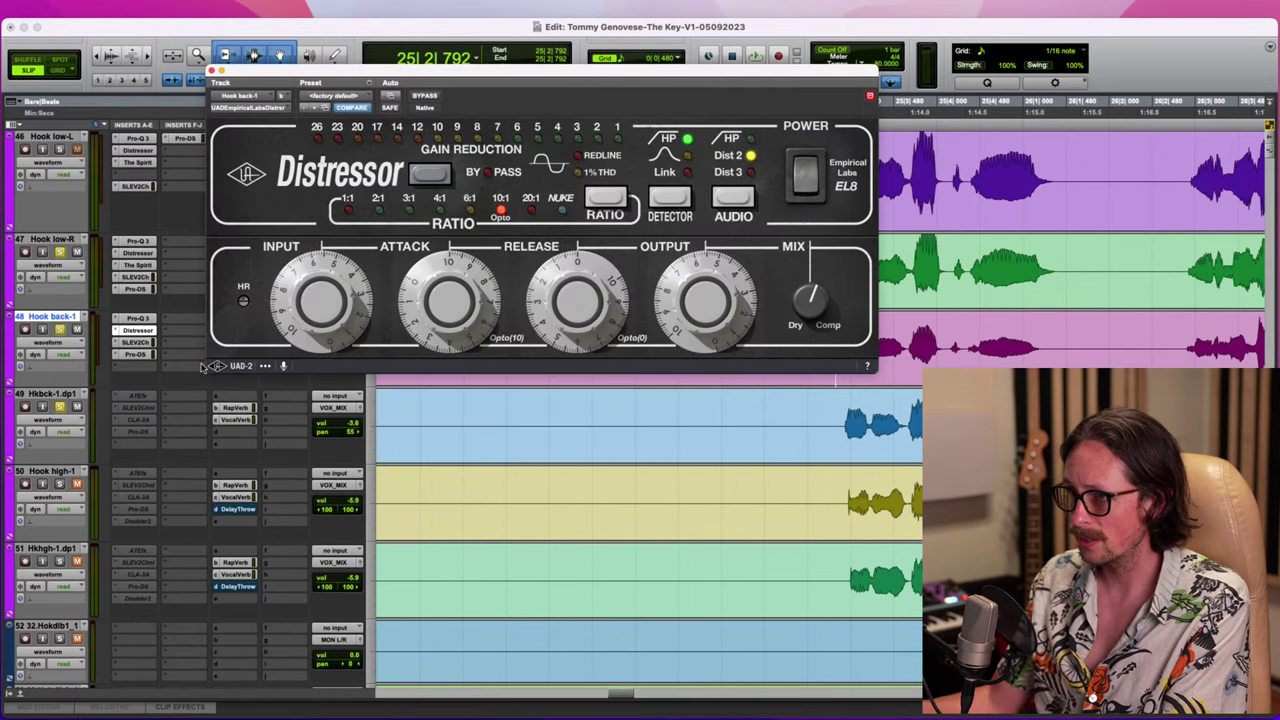
pyautogui.click(122, 343)
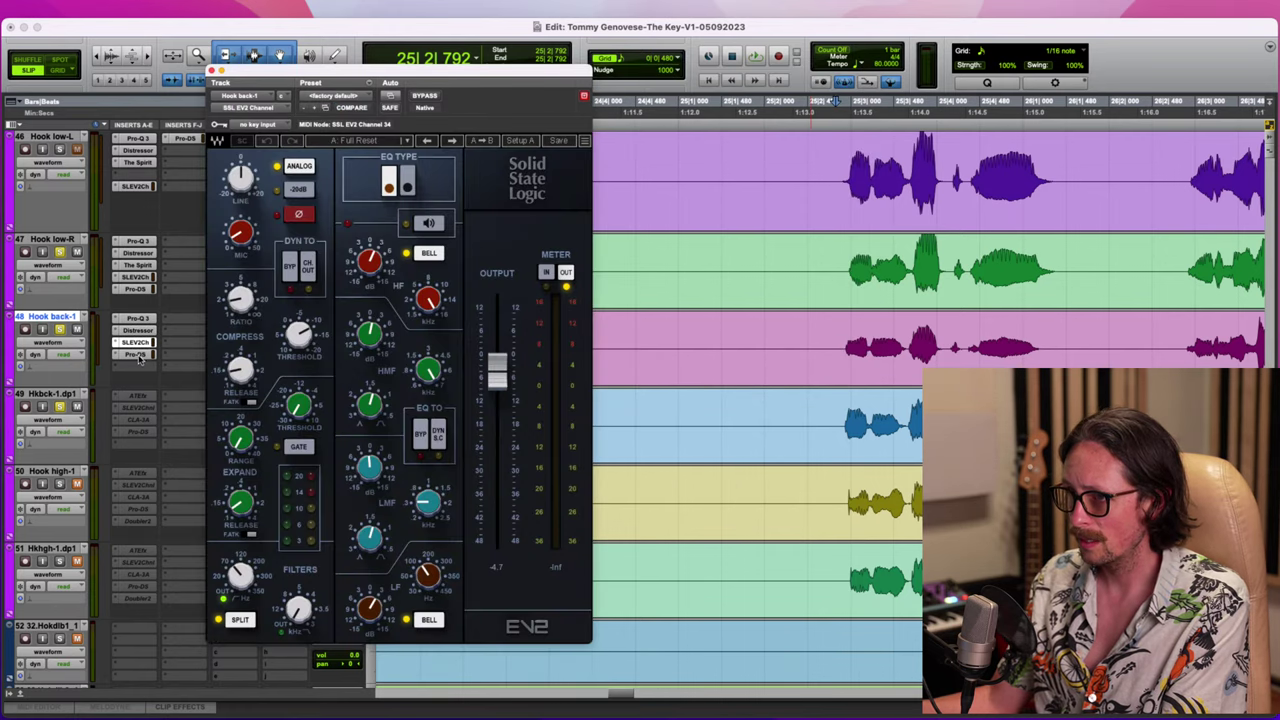
pyautogui.click(137, 355)
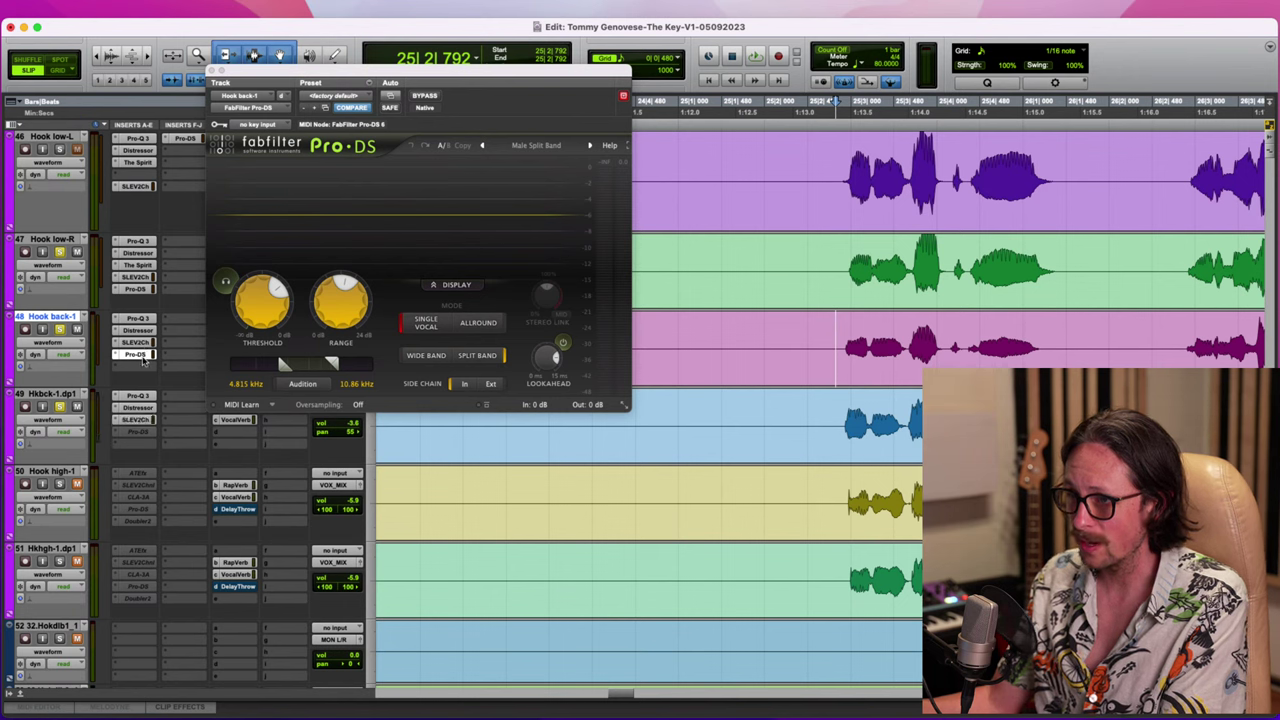
# Copy the Pro-DS insert from Hook back-1 to the fourth slot of Hkbck-1.dp1 and close the plug-in window
pyautogui.moveTo(143, 362); pyautogui.dragTo(132, 439)
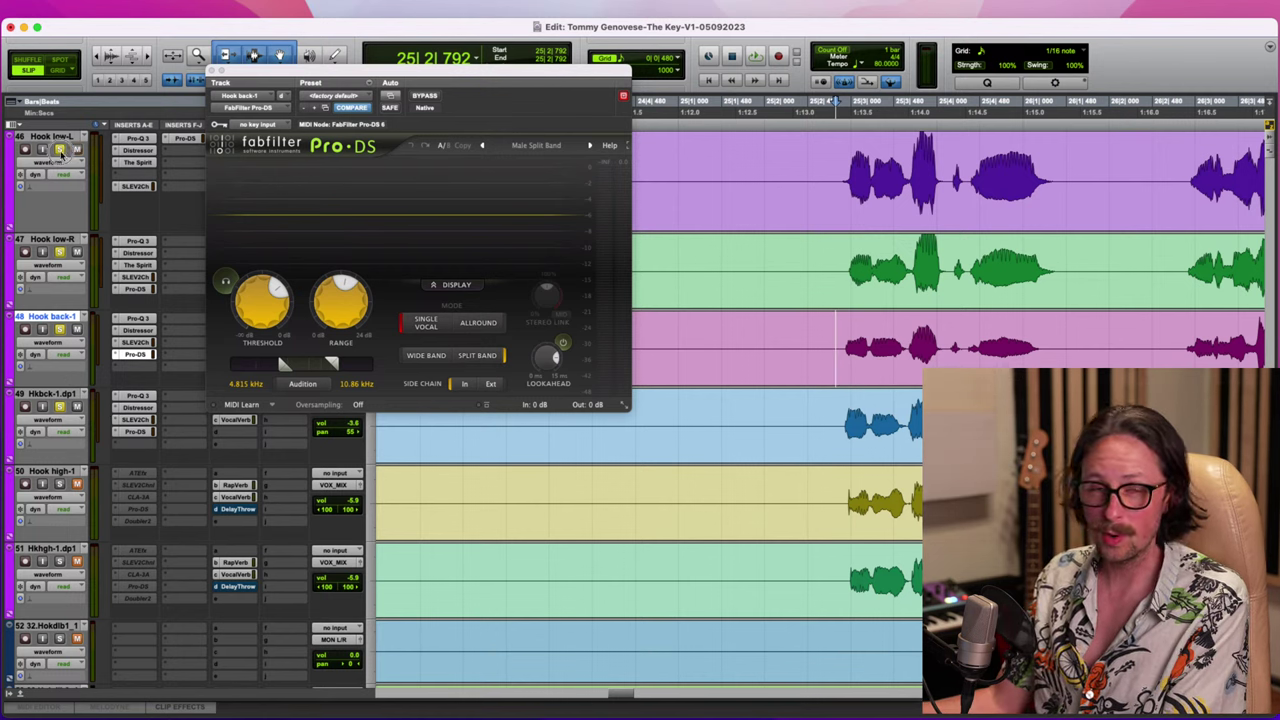
pyautogui.click(212, 72)
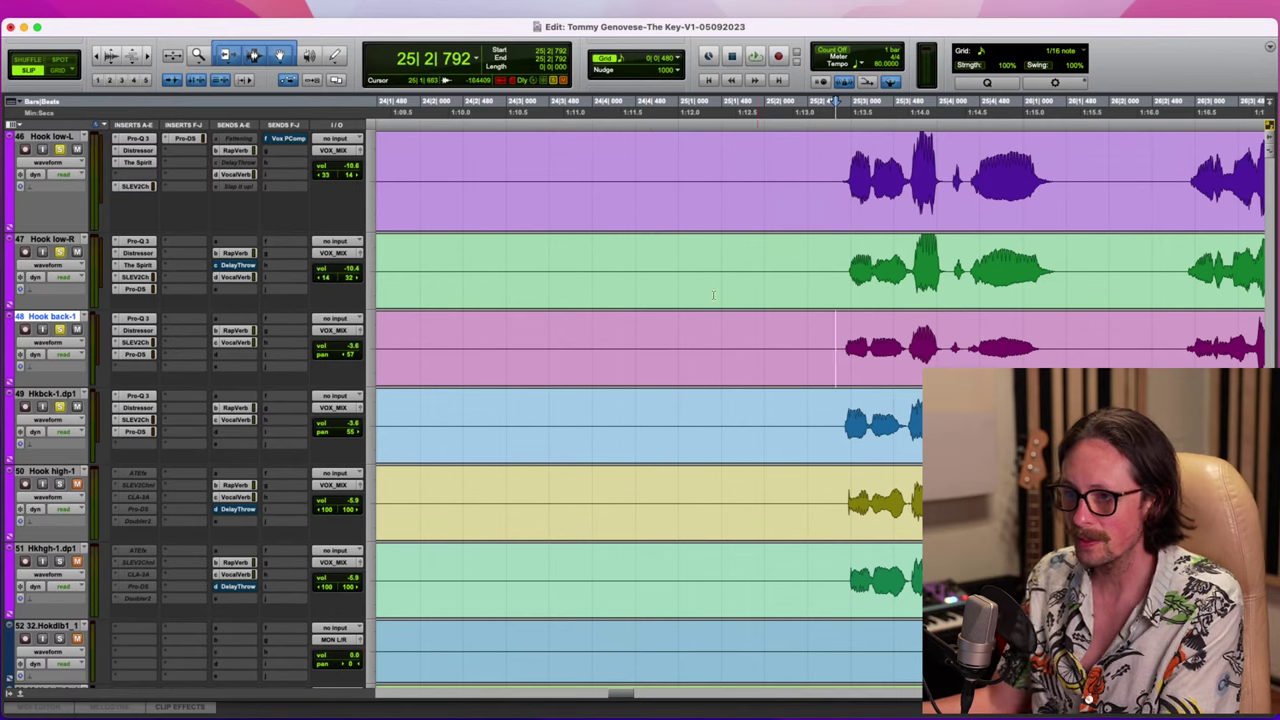
# Add Hook ld to the soloed hook vocals and audition them together from just before the first phrase
pyautogui.scroll(4, 713, 294)
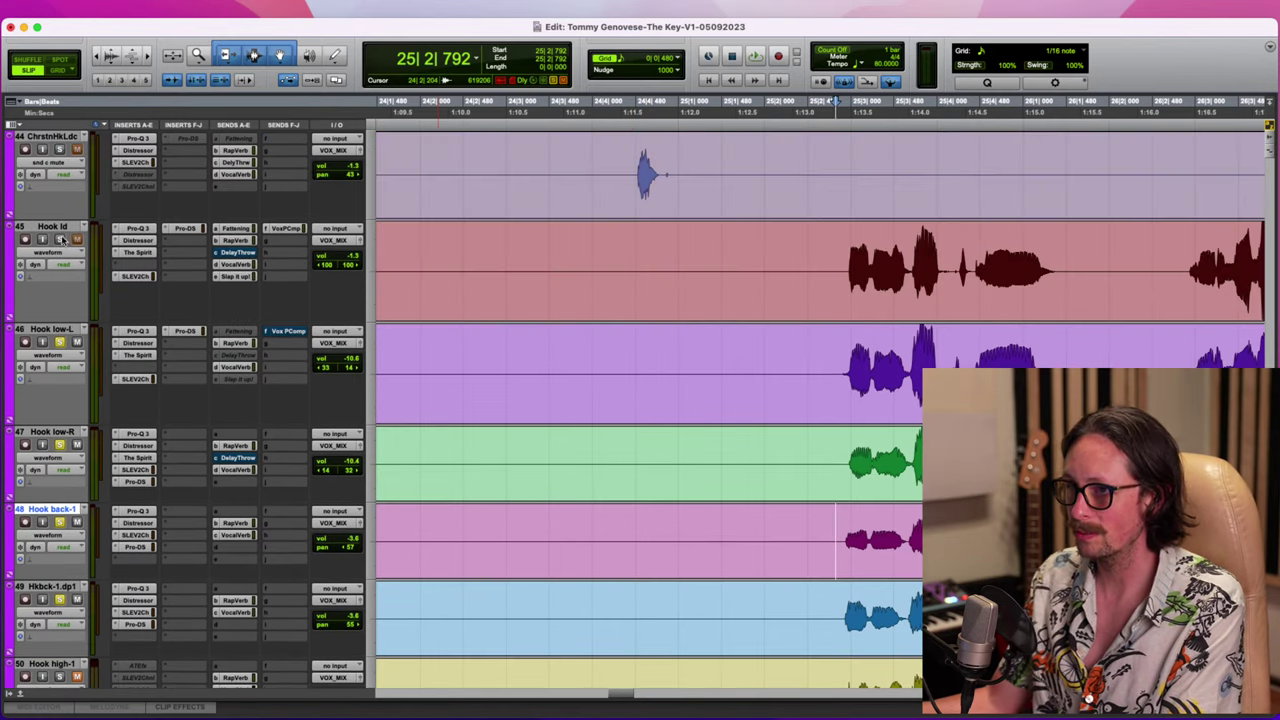
pyautogui.press('super+equal')
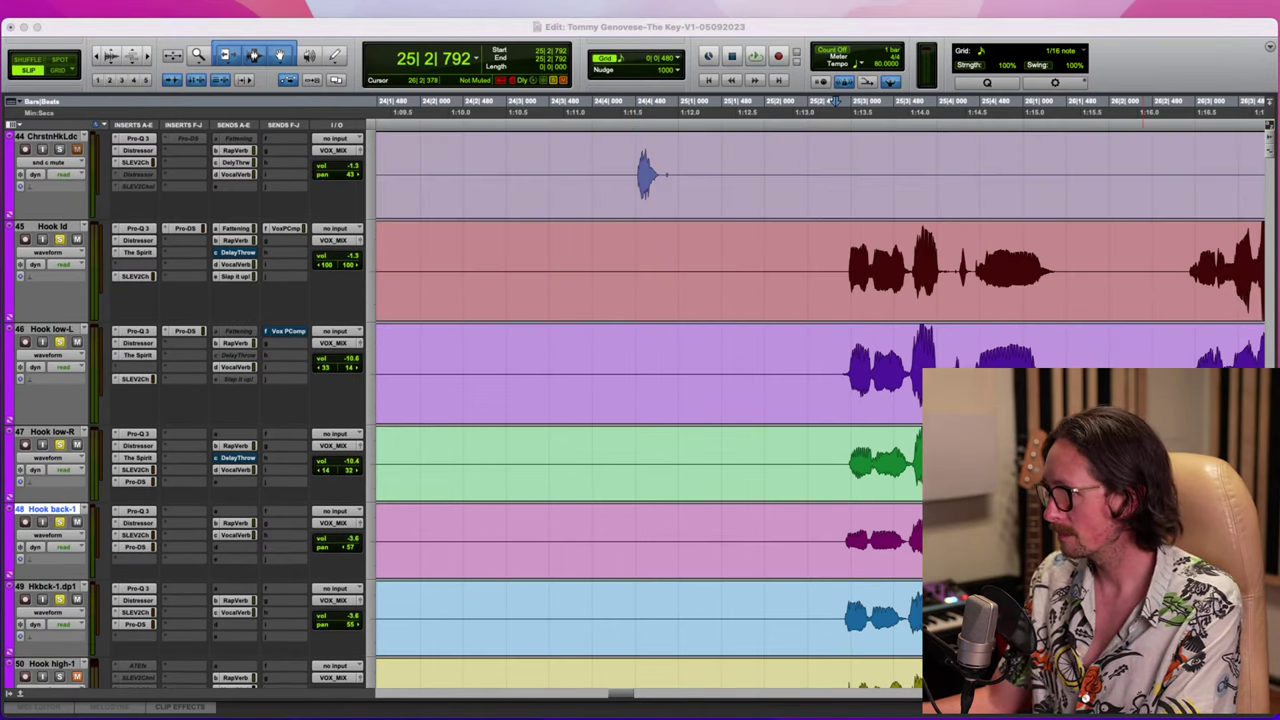
pyautogui.click(994, 30)
pyautogui.press('space')
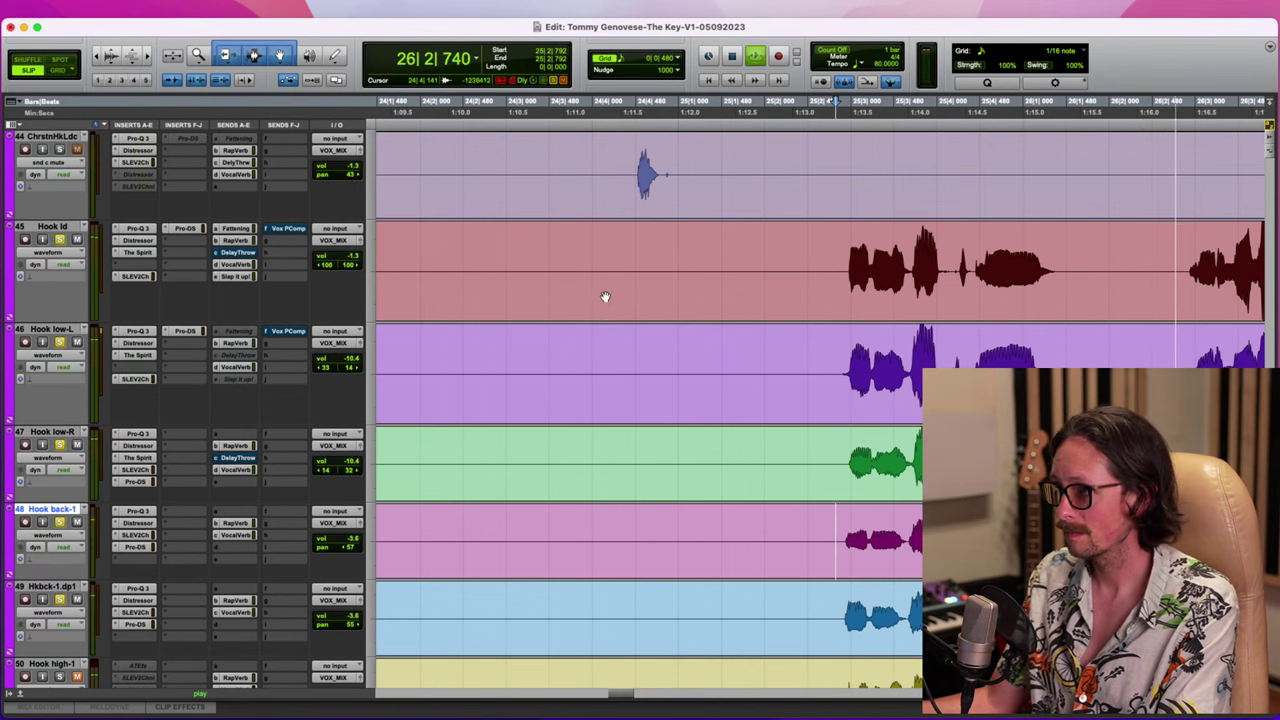
pyautogui.press('space')
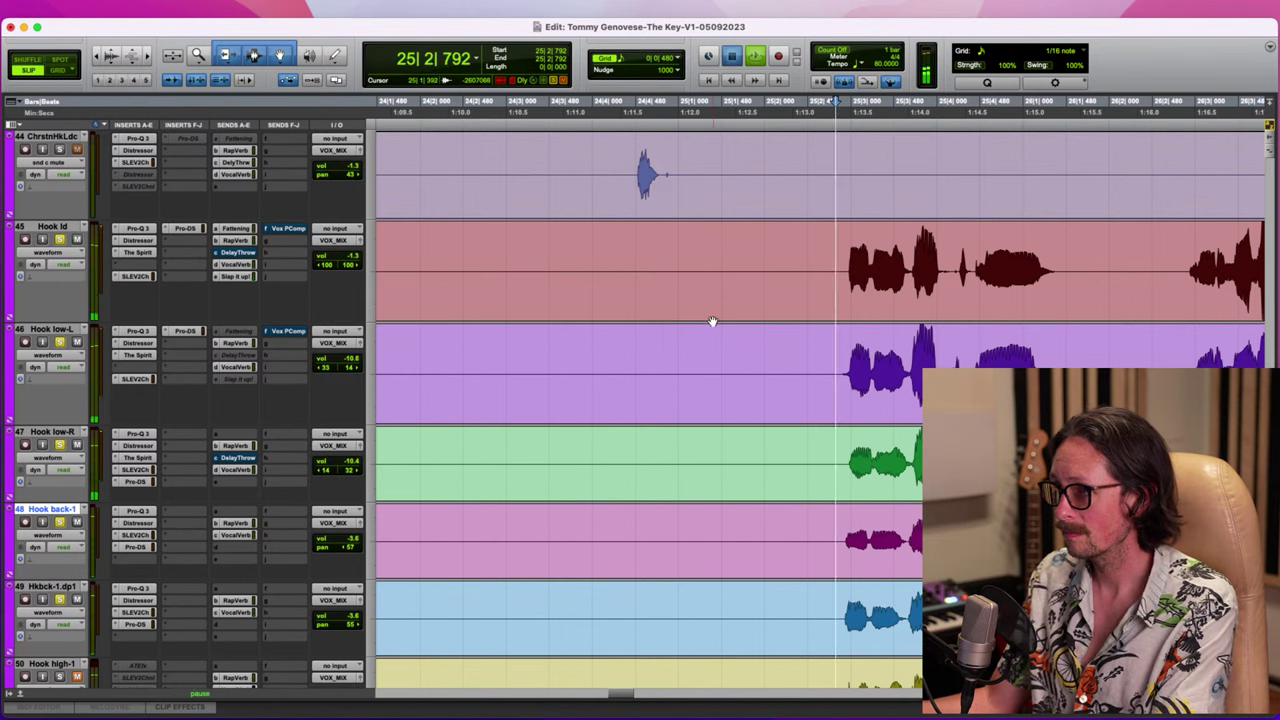
pyautogui.press('space')
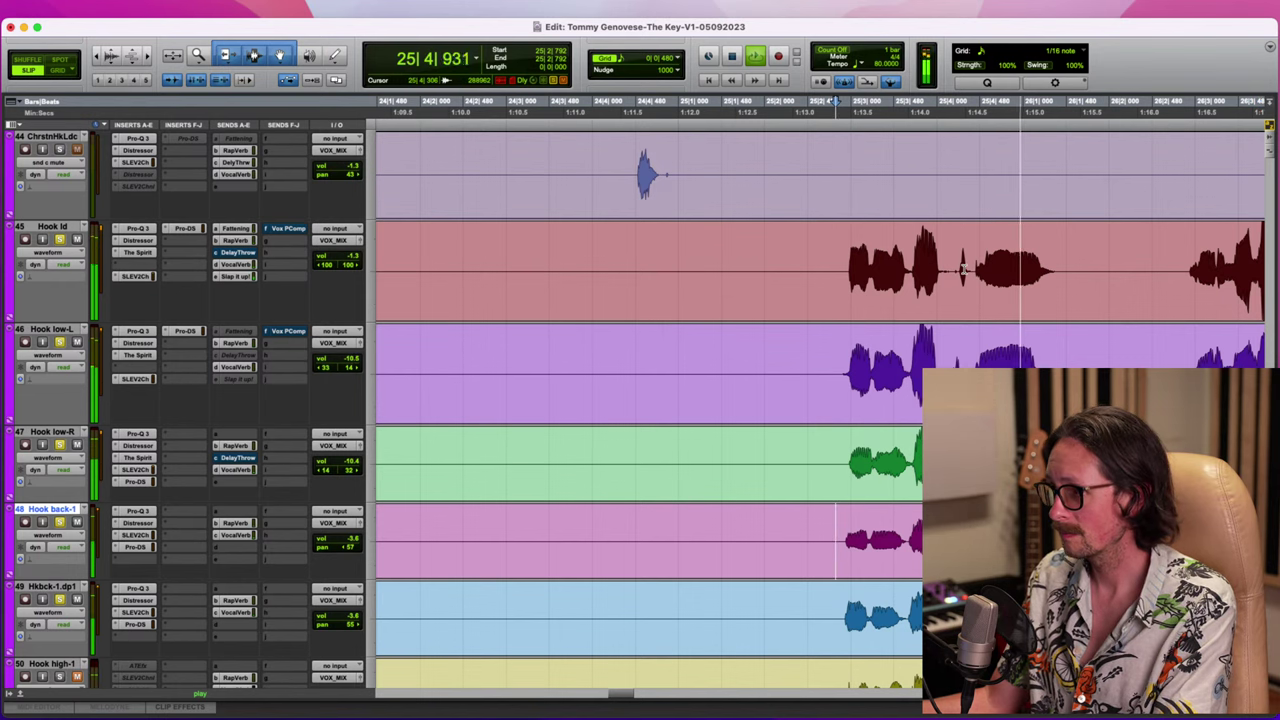
pyautogui.press('space')
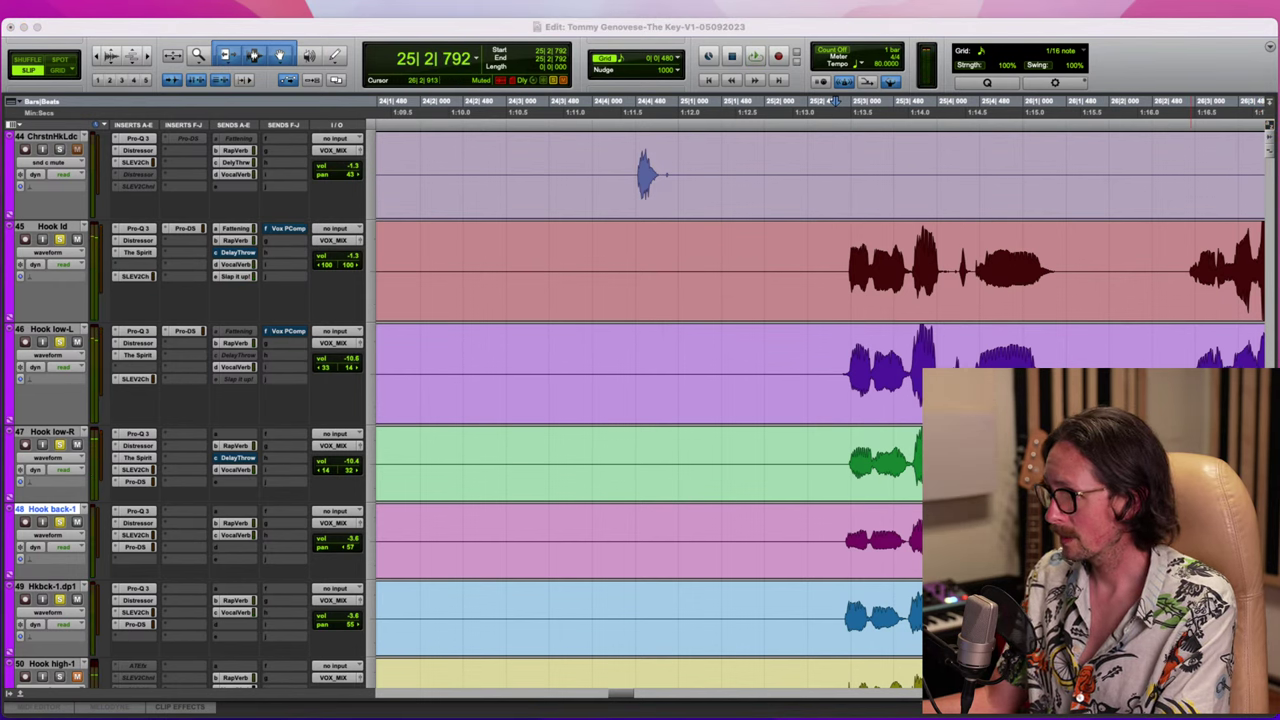
# Delete the silent stretch of Hook ld from about 25|2|772 to 25|2|939, just before its first hook phrase
pyautogui.click(873, 25)
pyautogui.click(846, 266)
pyautogui.press('t')
pyautogui.press('t')
pyautogui.press('t')
pyautogui.press('t')
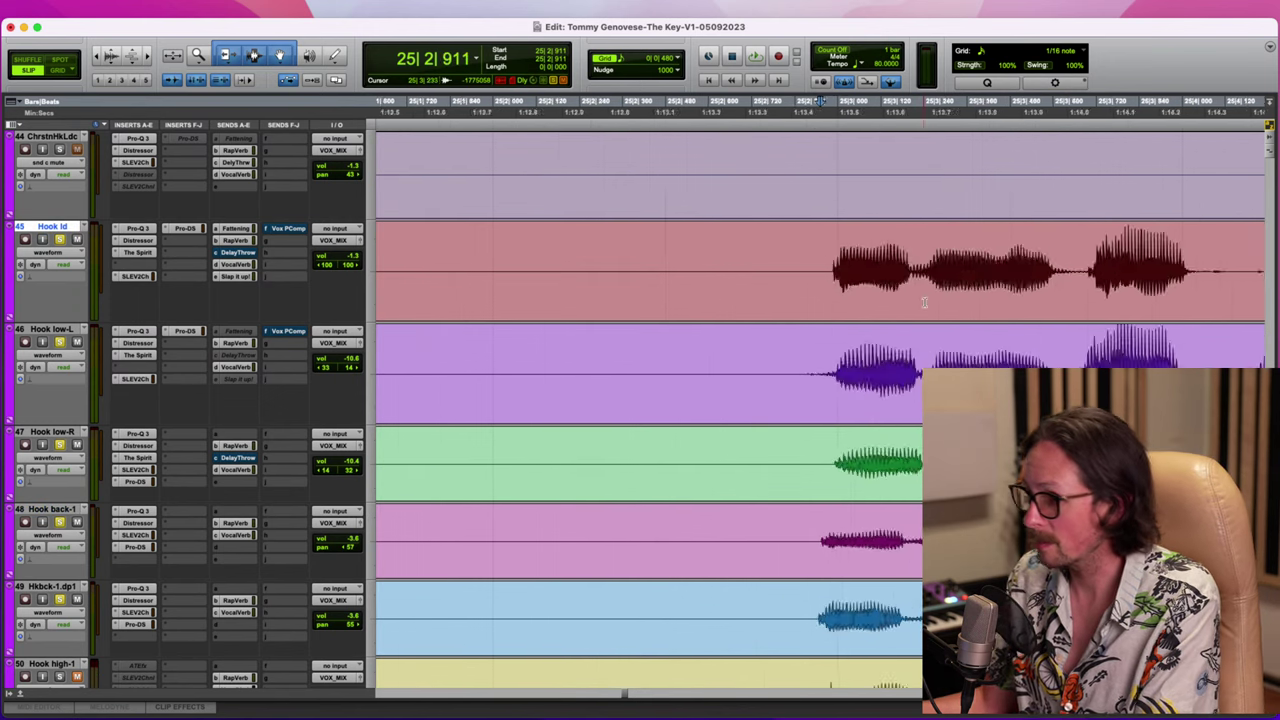
pyautogui.press('r')
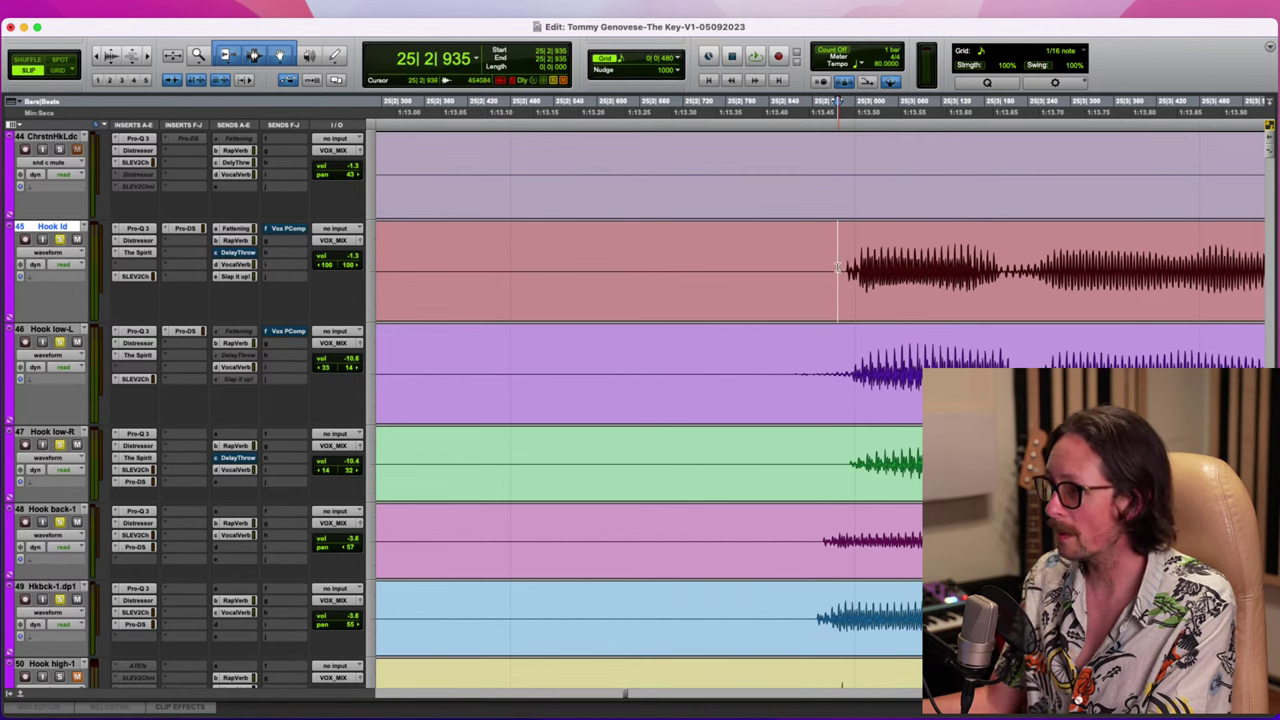
pyautogui.press('r')
pyautogui.press('r')
pyautogui.press('r')
pyautogui.press('r')
pyautogui.press('r')
pyautogui.press('r')
pyautogui.press('r')
pyautogui.press('t')
pyautogui.press('t')
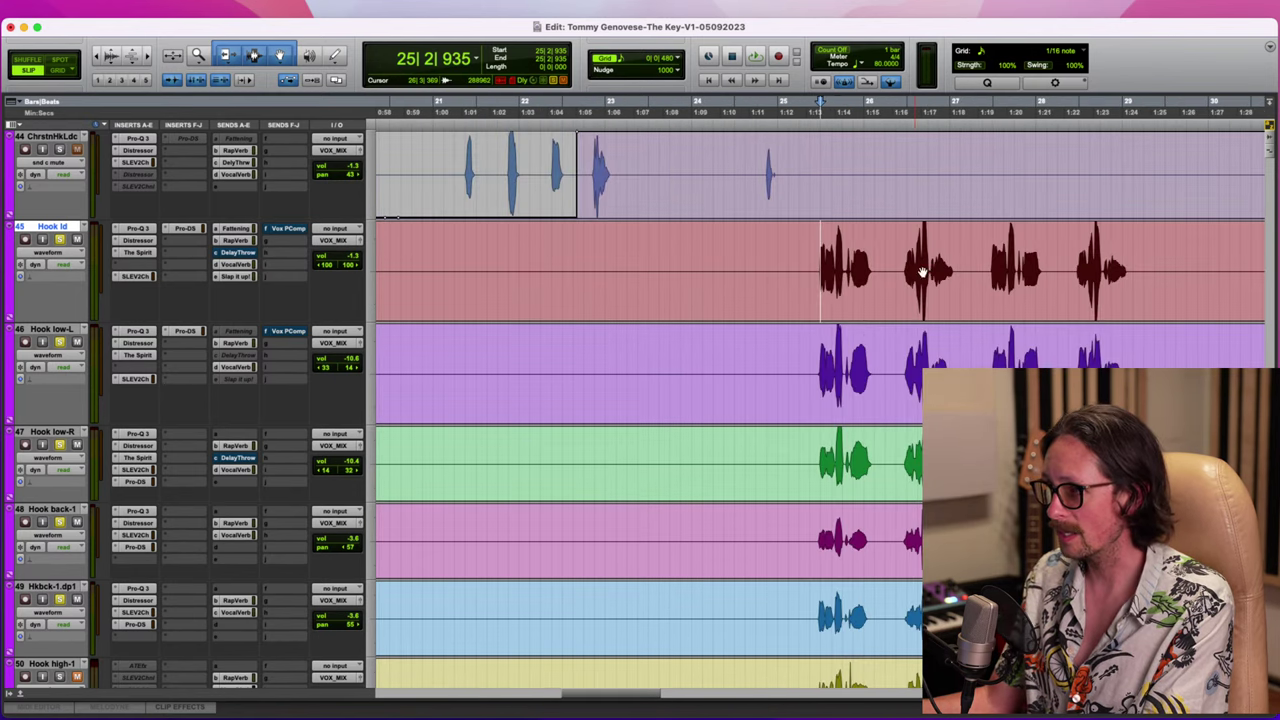
pyautogui.press('t')
pyautogui.press('t')
pyautogui.press('t')
pyautogui.press('t')
pyautogui.press('t')
pyautogui.press('t')
pyautogui.press('t')
pyautogui.moveTo(825, 262); pyautogui.dragTo(586, 270)
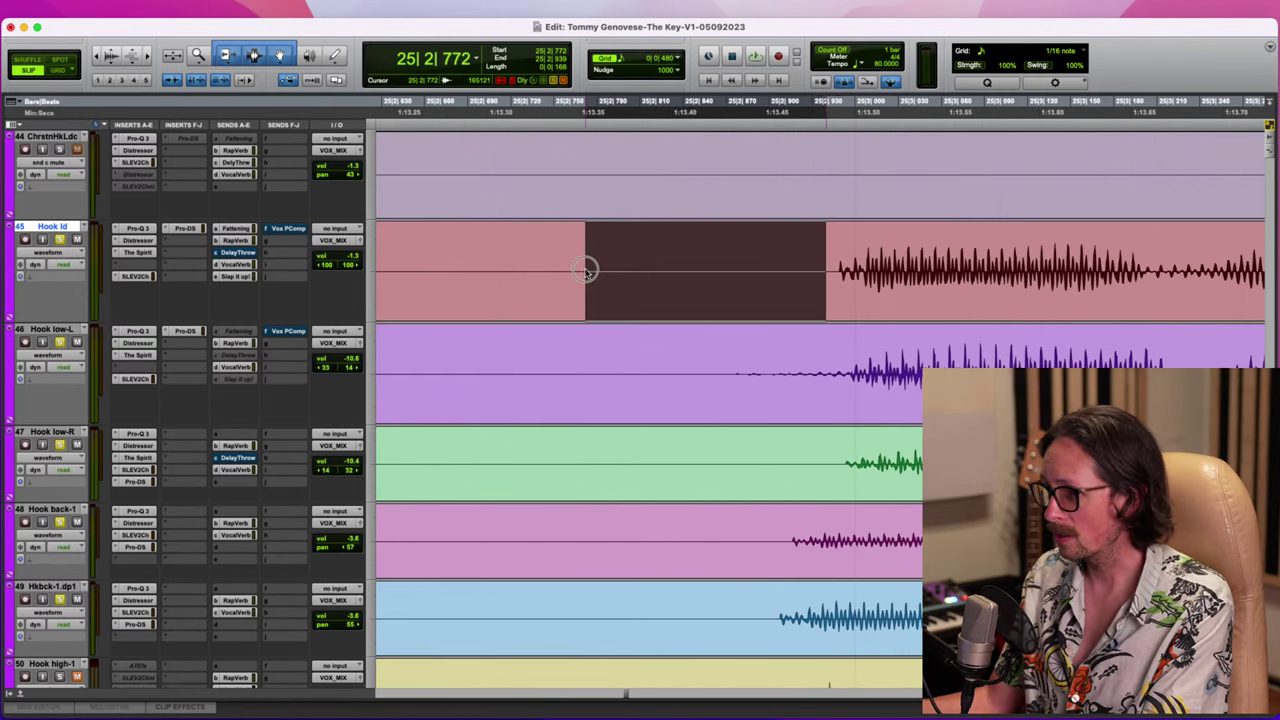
pyautogui.press('Delete')
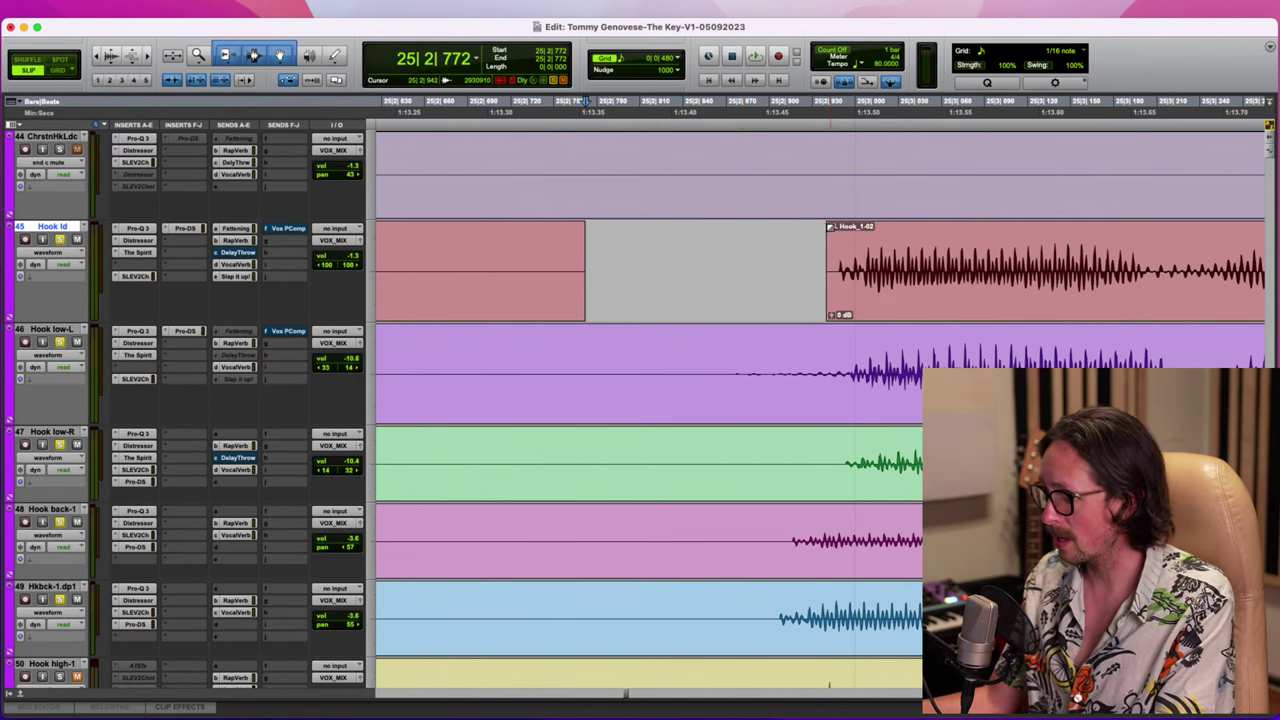
# Add a fade-in about 37 ticks long at the start of Hook ld's first hook phrase
pyautogui.moveTo(830, 228); pyautogui.dragTo(880, 240)
pyautogui.press('r')
pyautogui.press('r')
pyautogui.press('r')
pyautogui.press('r')
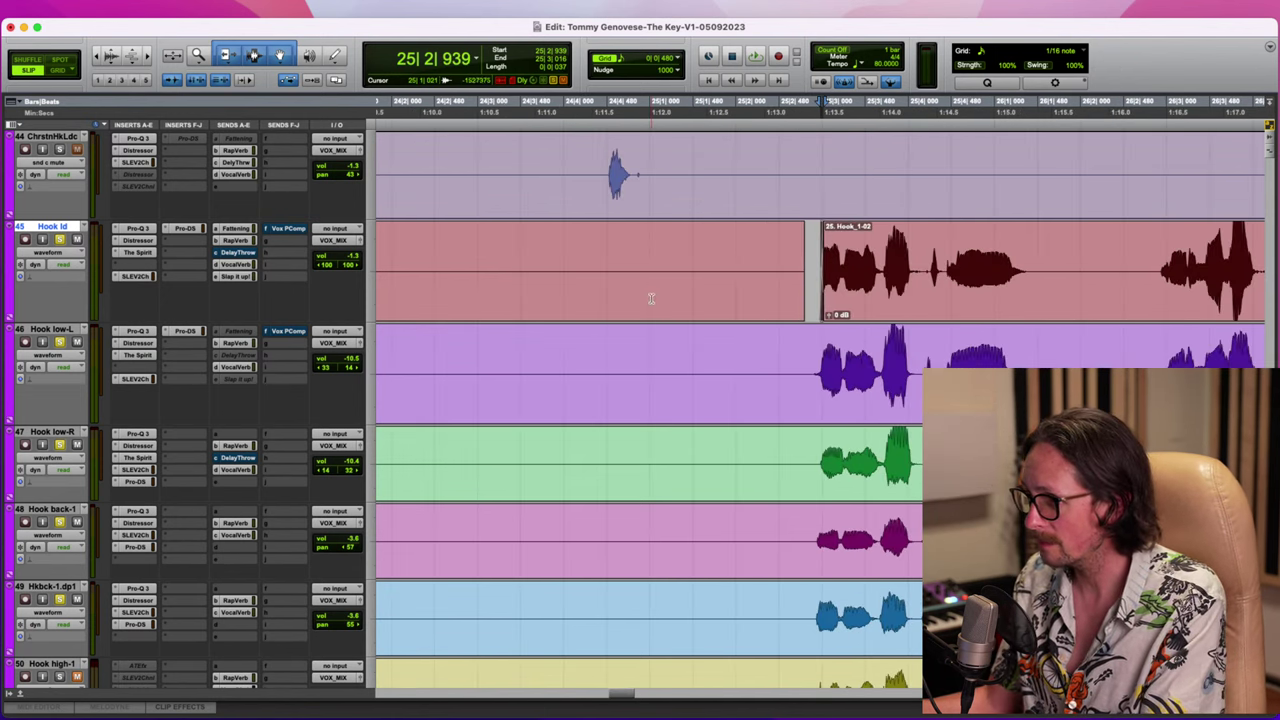
# Audition the soloed hook vocals from 25|1|467 to check the trimmed start of Hook ld
pyautogui.click(690, 241)
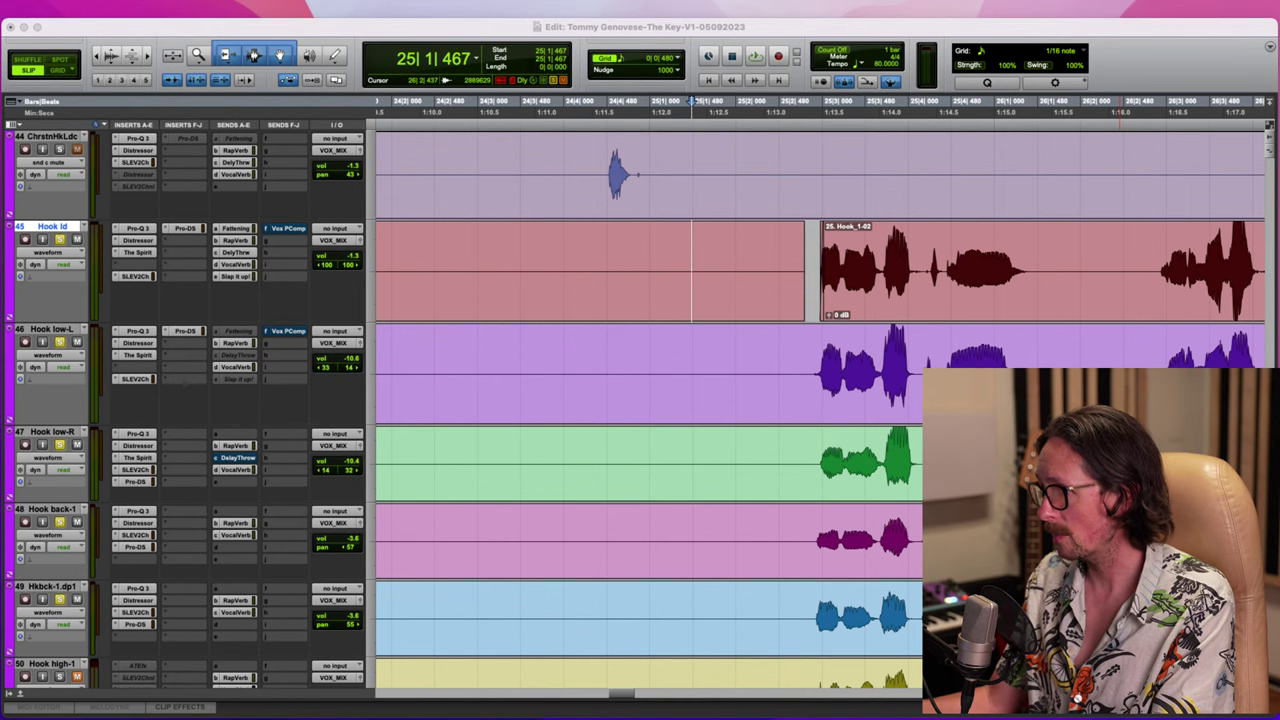
pyautogui.press('space')
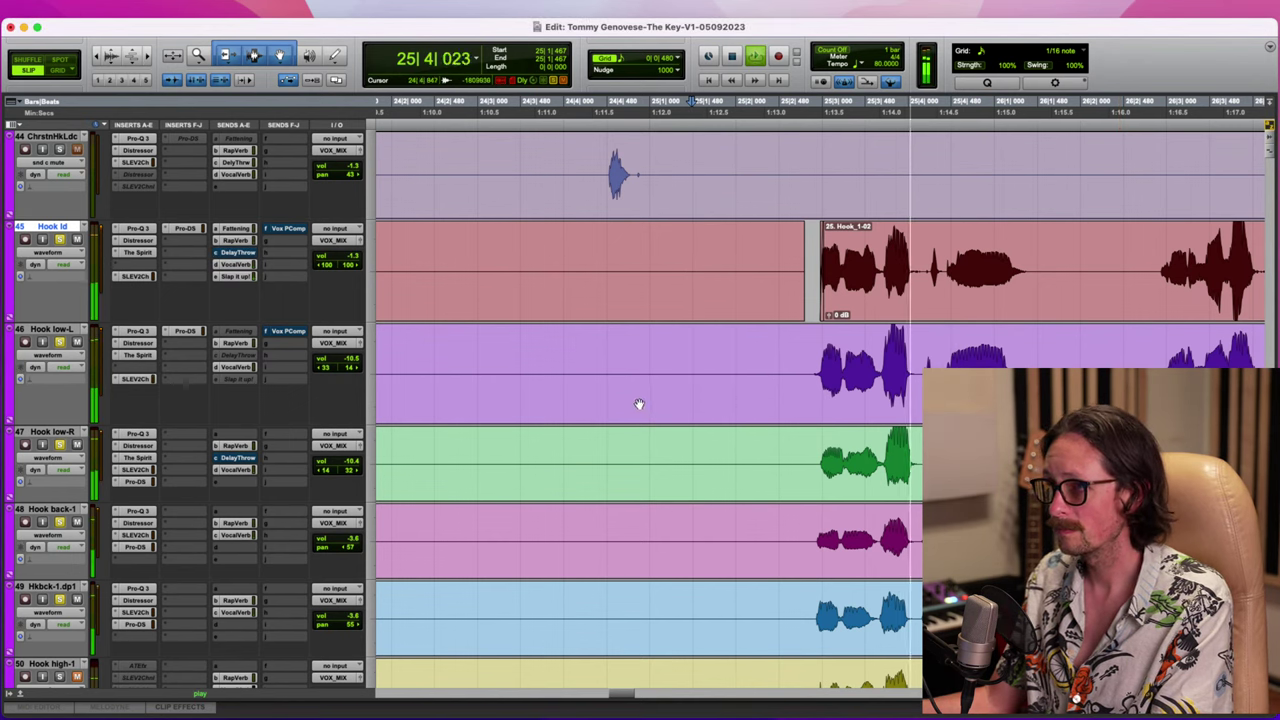
pyautogui.press('space')
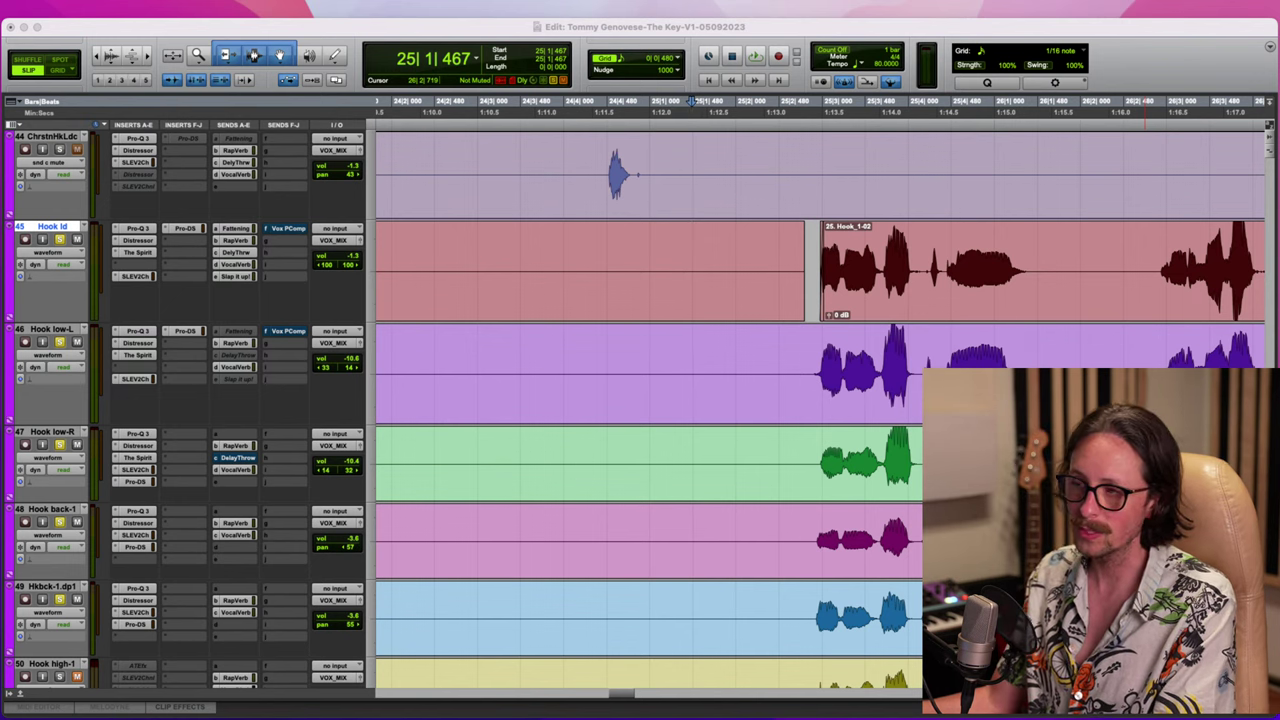
pyautogui.click(415, 45)
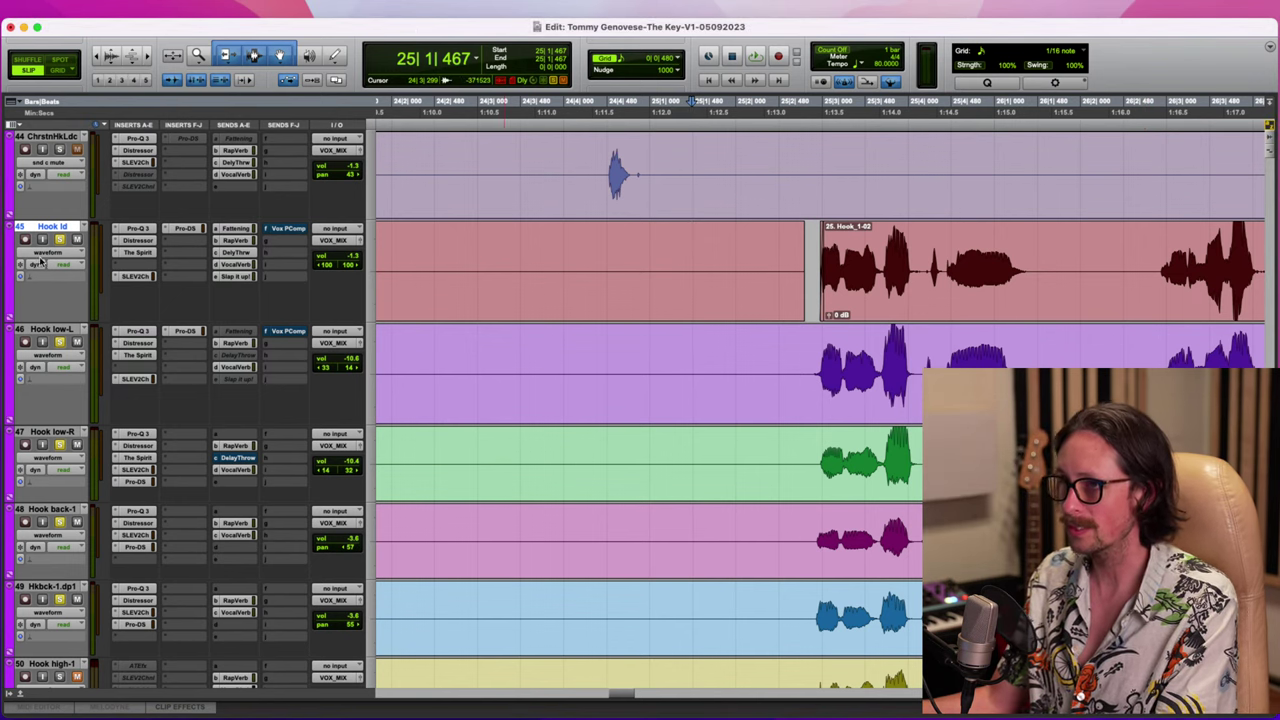
# Clear all solos and play the hook in the full mix from 25|1|467, reviewing the lead, low, backing and high vocal tracks
pyautogui.keyDown('alt'); pyautogui.click(59, 241); pyautogui.keyUp('alt')
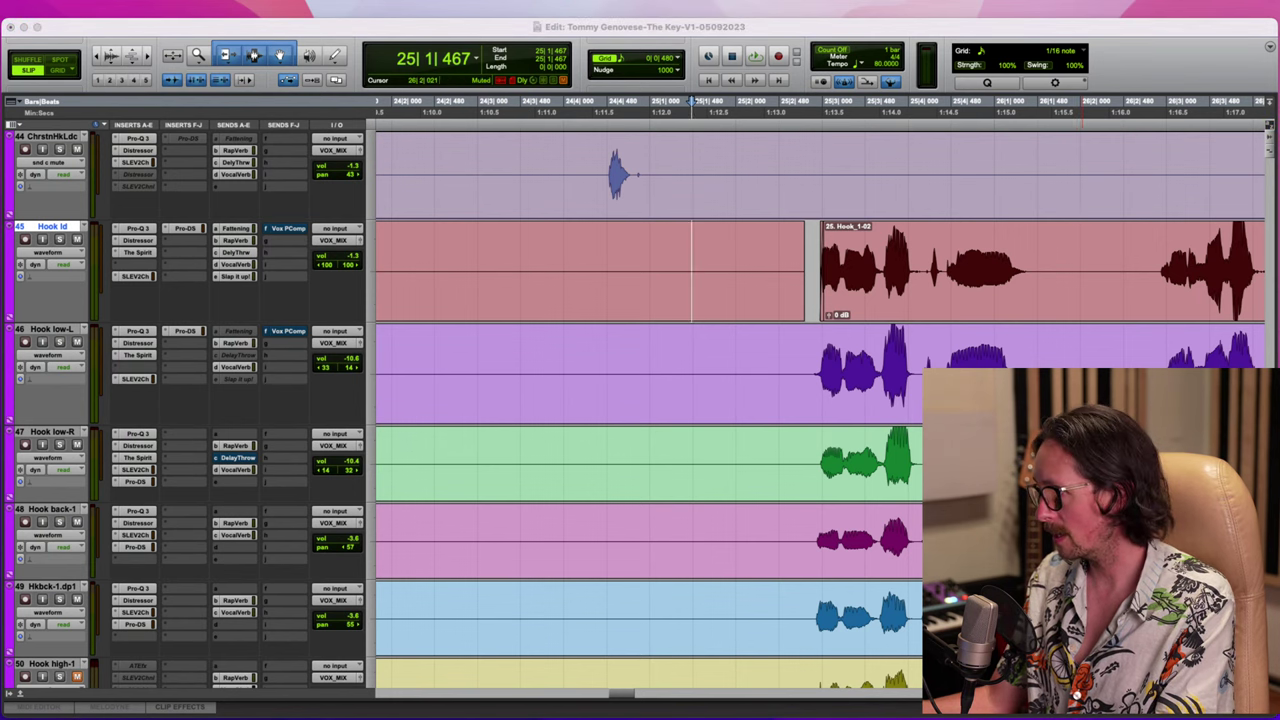
pyautogui.press('space')
pyautogui.scroll(-5, 823, 356)
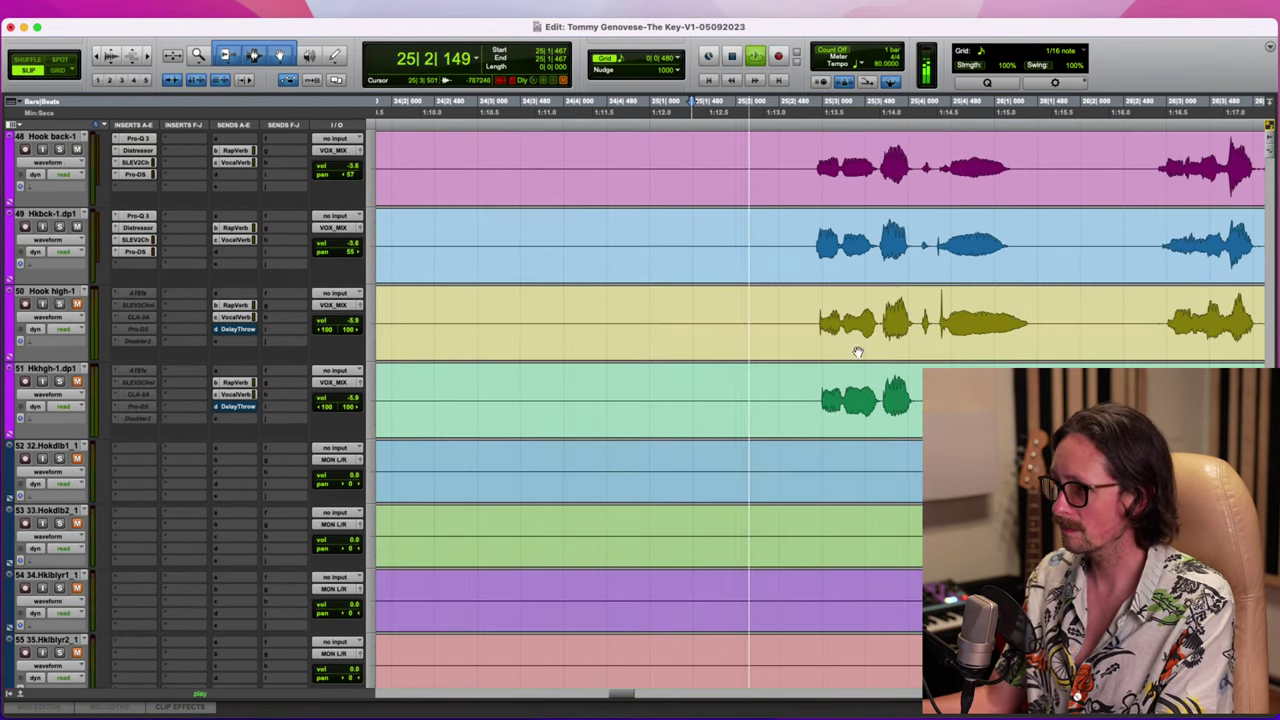
pyautogui.scroll(-3, 829, 422)
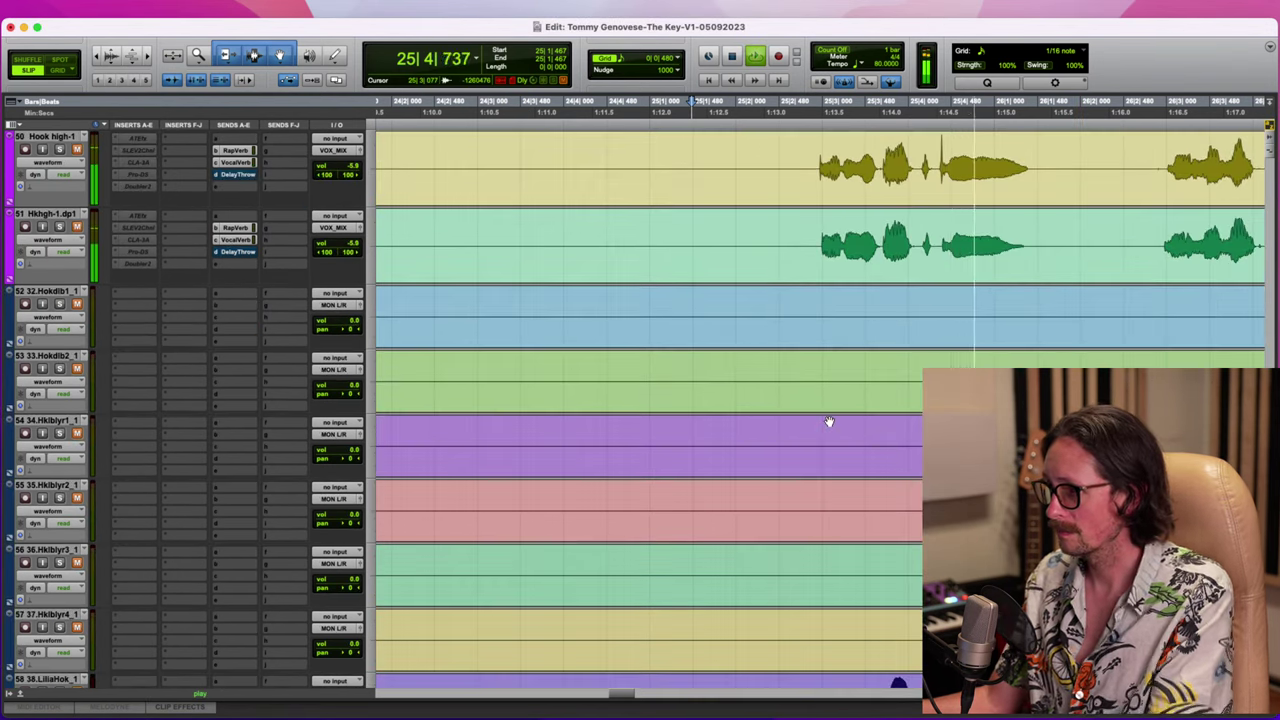
pyautogui.scroll(8, 829, 421)
pyautogui.scroll(2, 829, 422)
pyautogui.scroll(-4, 829, 422)
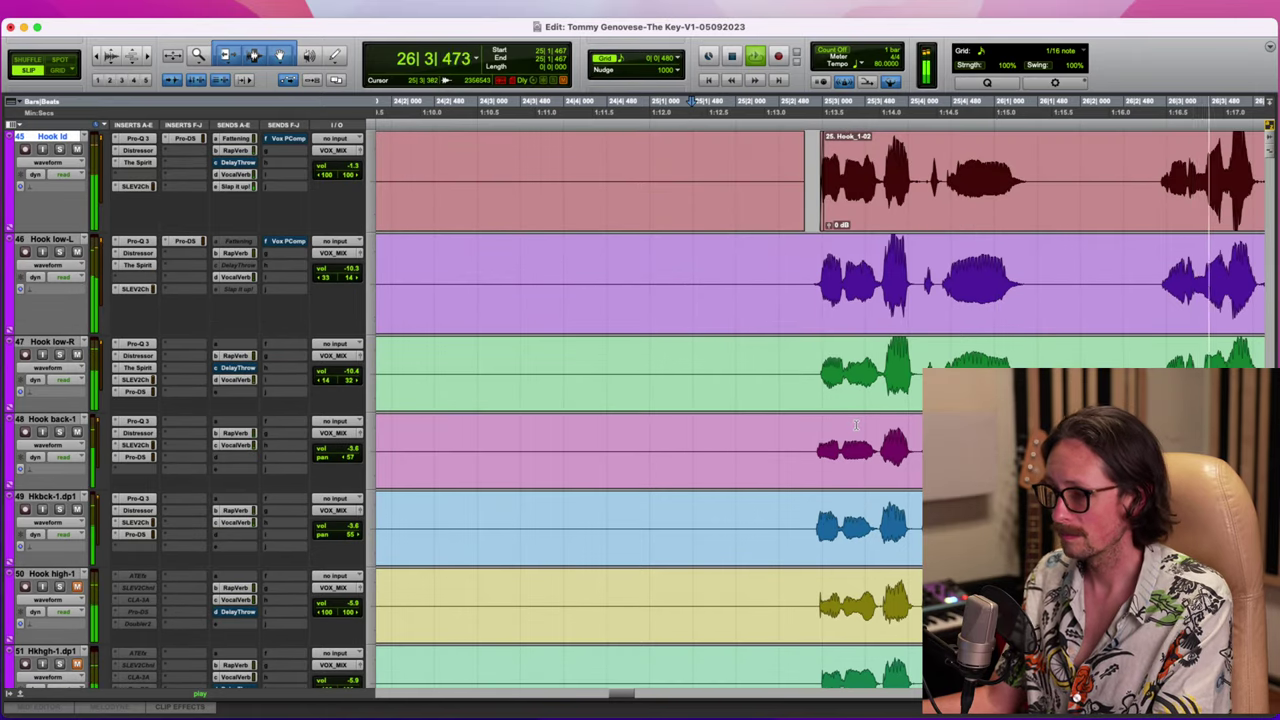
pyautogui.press('r')
pyautogui.press('r')
pyautogui.press('t')
pyautogui.press('t')
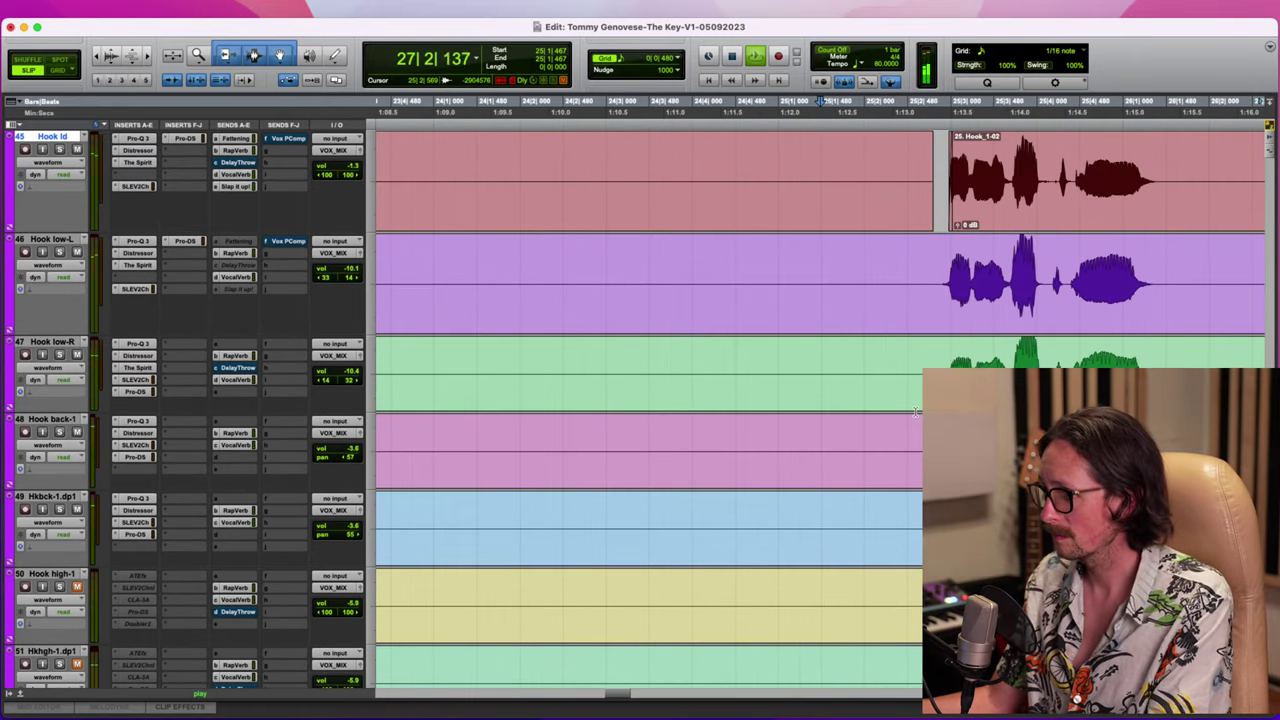
pyautogui.press('r')
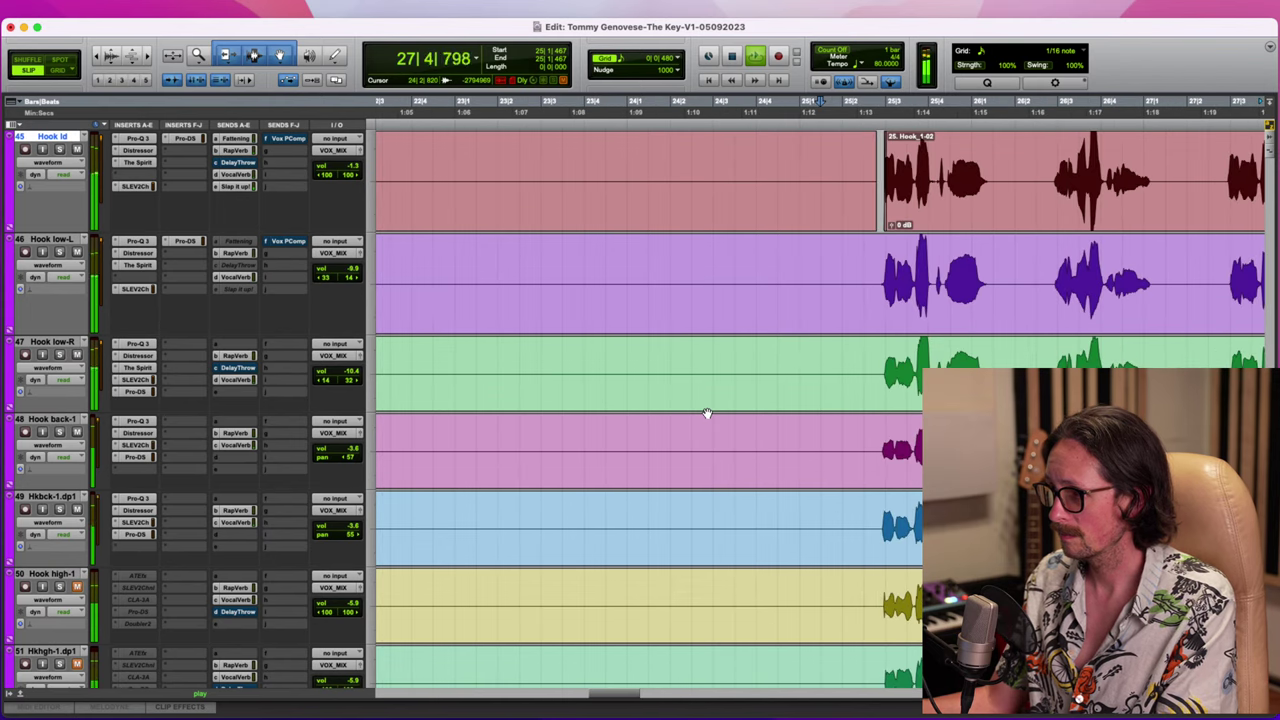
pyautogui.press('r')
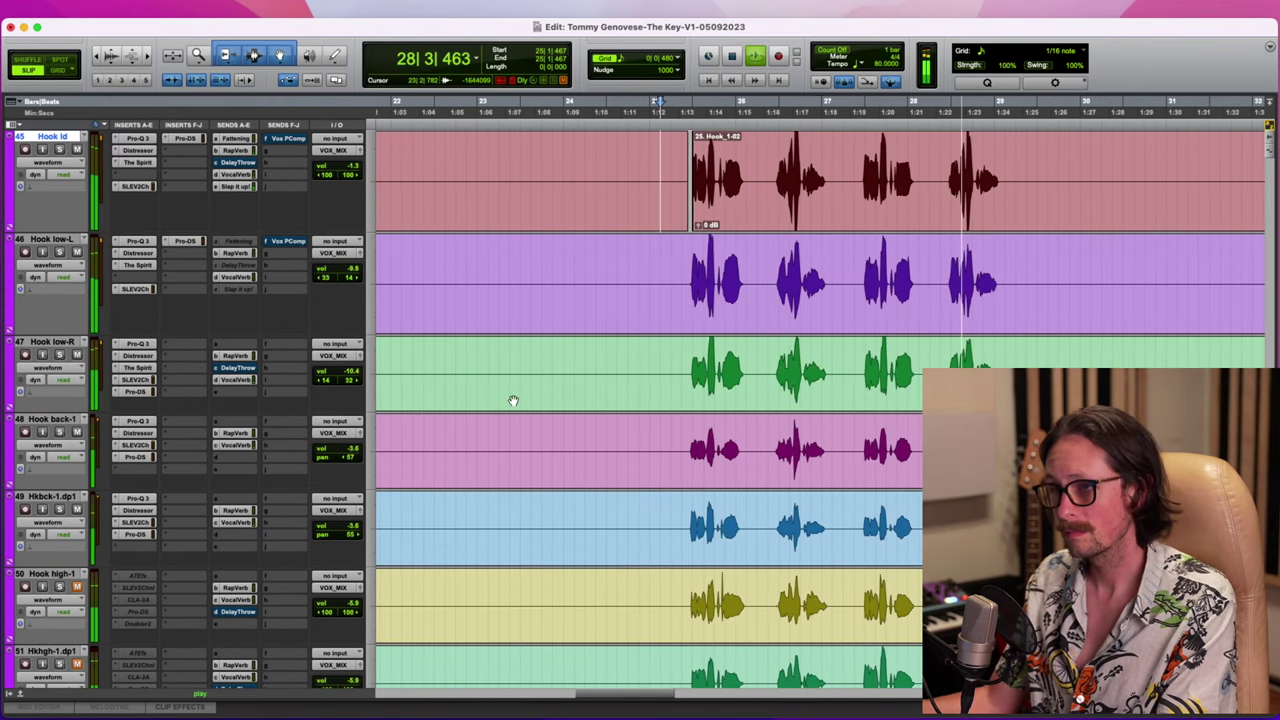
pyautogui.scroll(-3, 512, 400)
pyautogui.press('space')
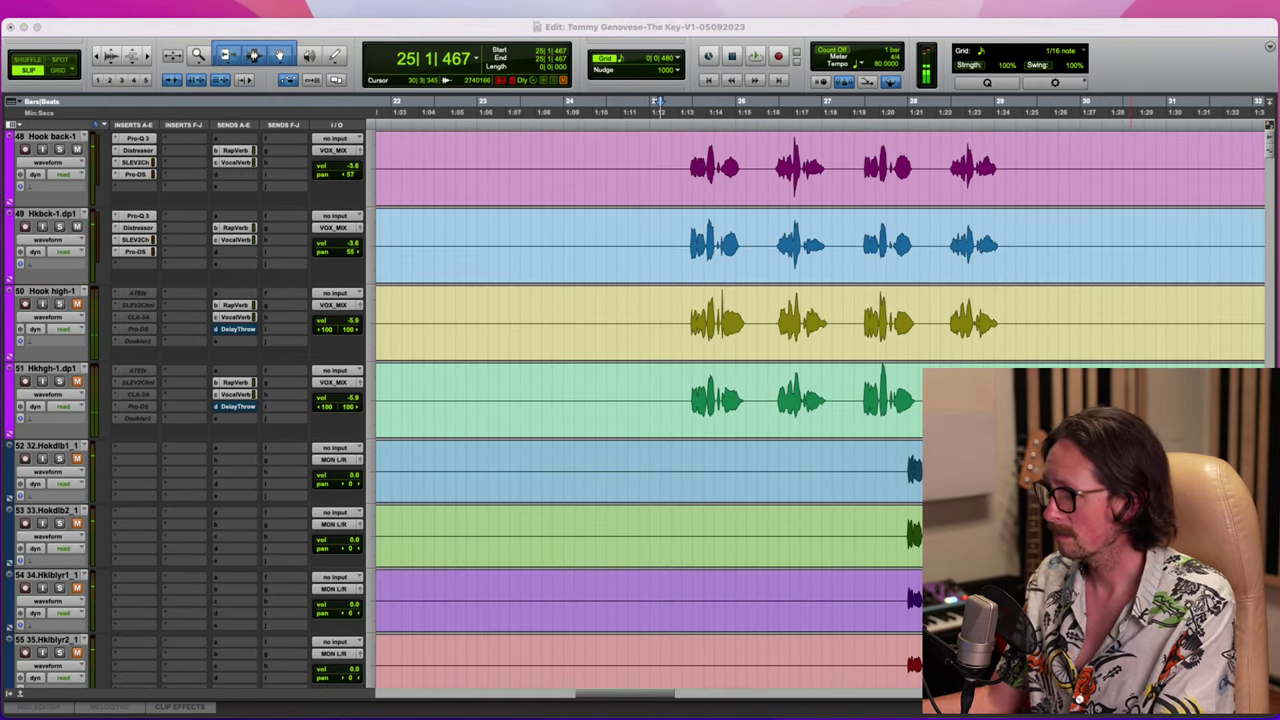
pyautogui.click(652, 145)
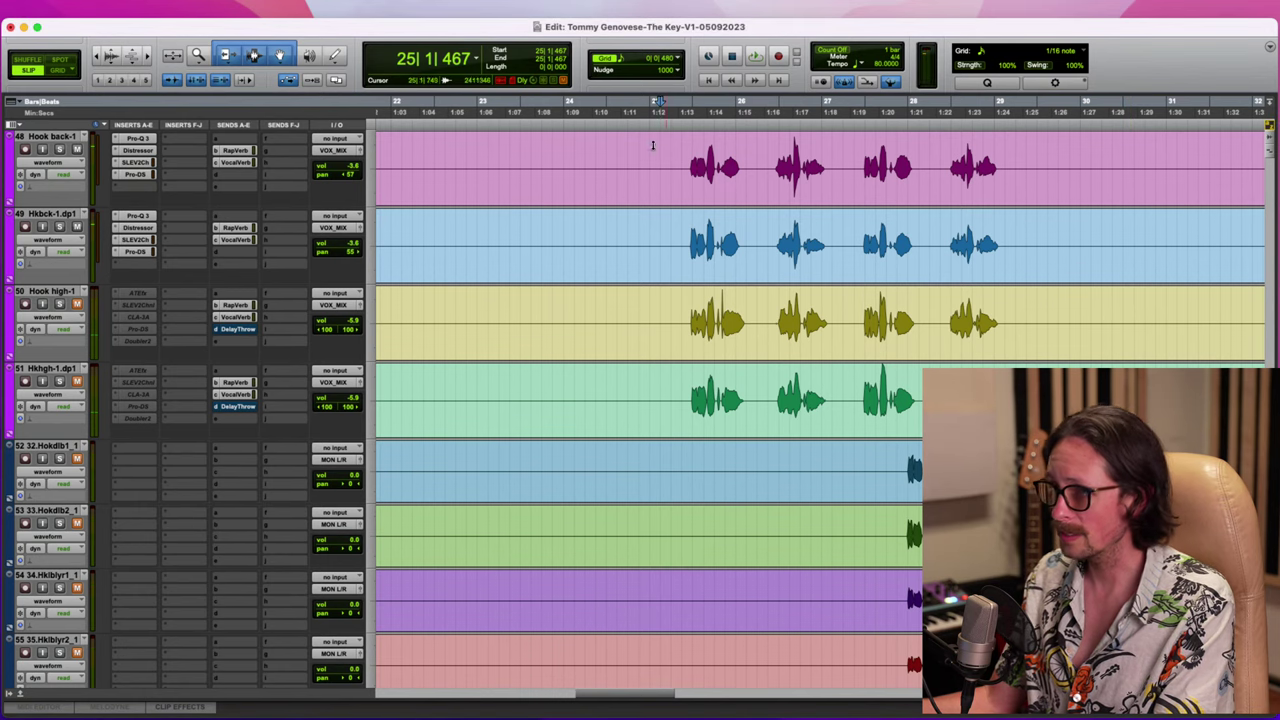
pyautogui.scroll(3, 444, 442)
pyautogui.scroll(-3, 561, 512)
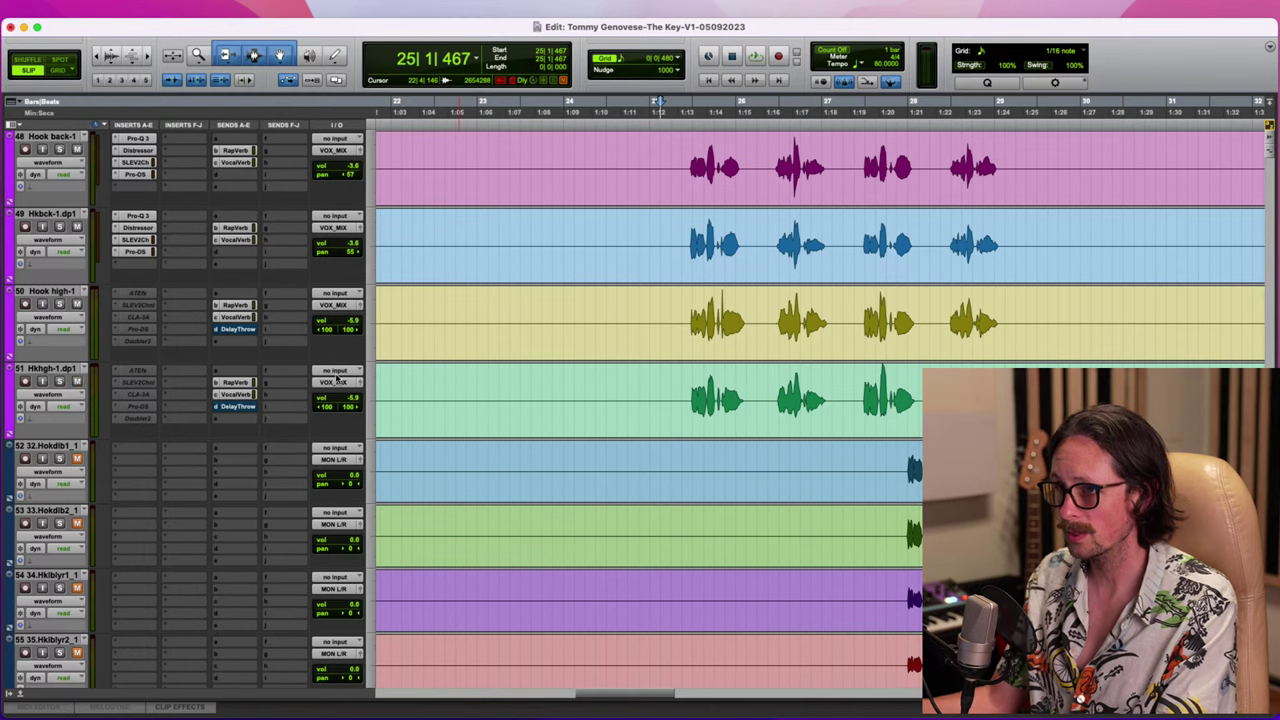
# Remove the Doubler2 insert from both high vocal tracks, Hook high-1 and Hkhgh-1.dp1
pyautogui.click(117, 295)
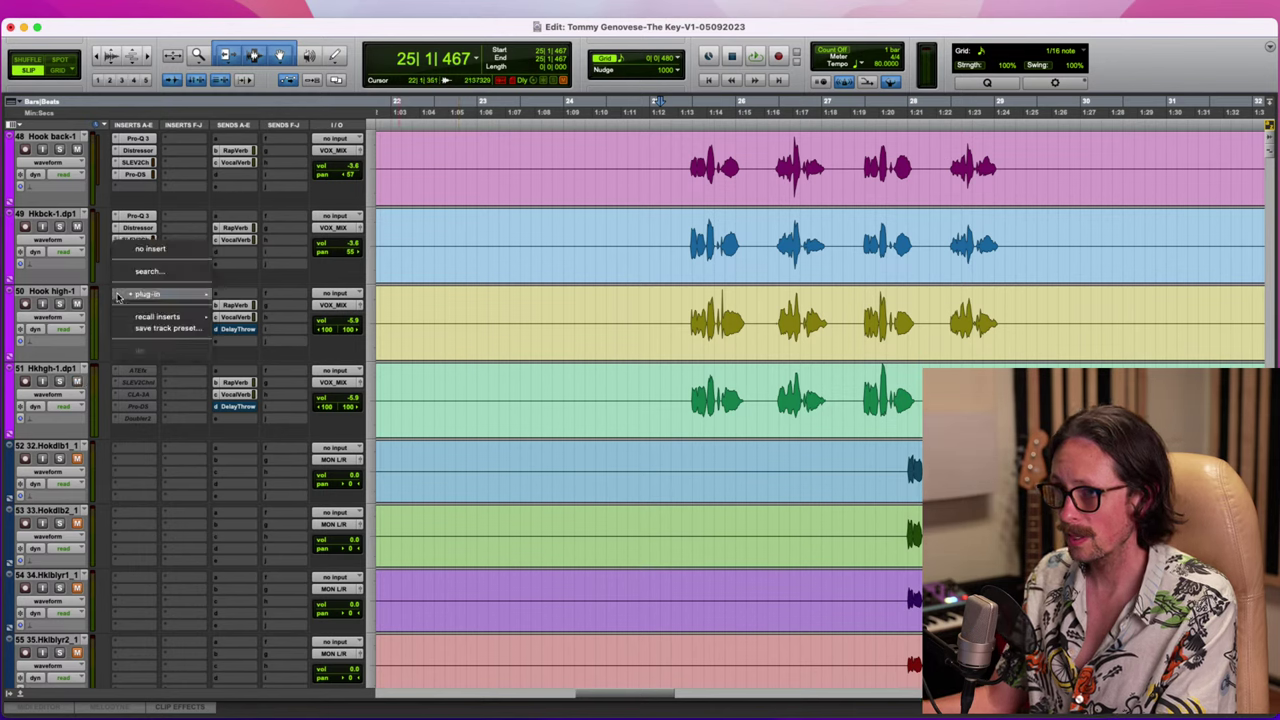
pyautogui.click(99, 330)
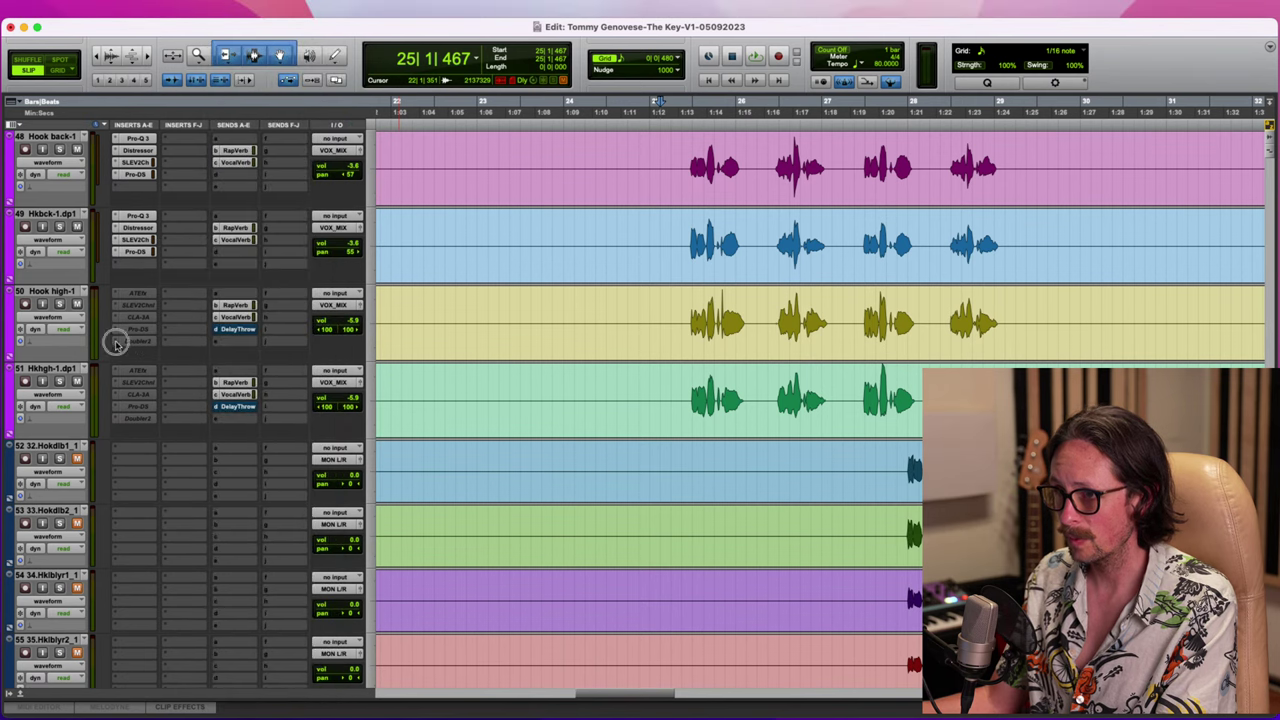
pyautogui.click(116, 343)
pyautogui.click(134, 298)
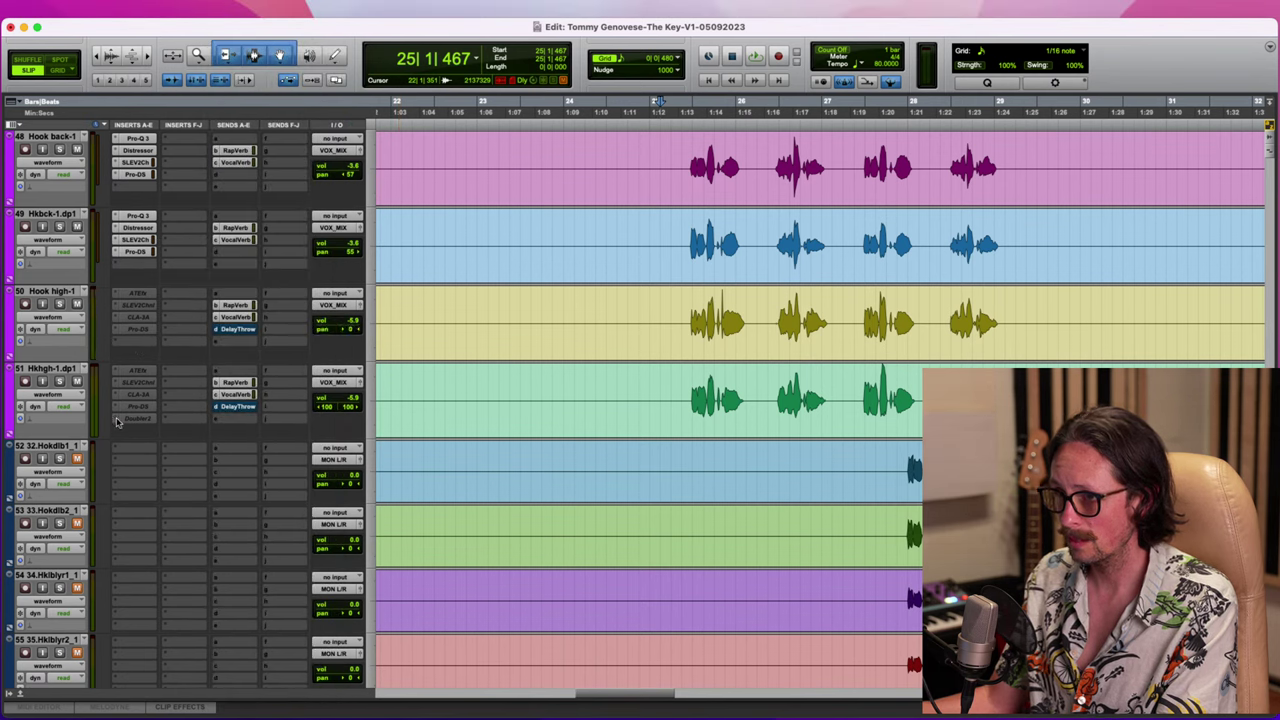
pyautogui.click(117, 422)
pyautogui.click(140, 373)
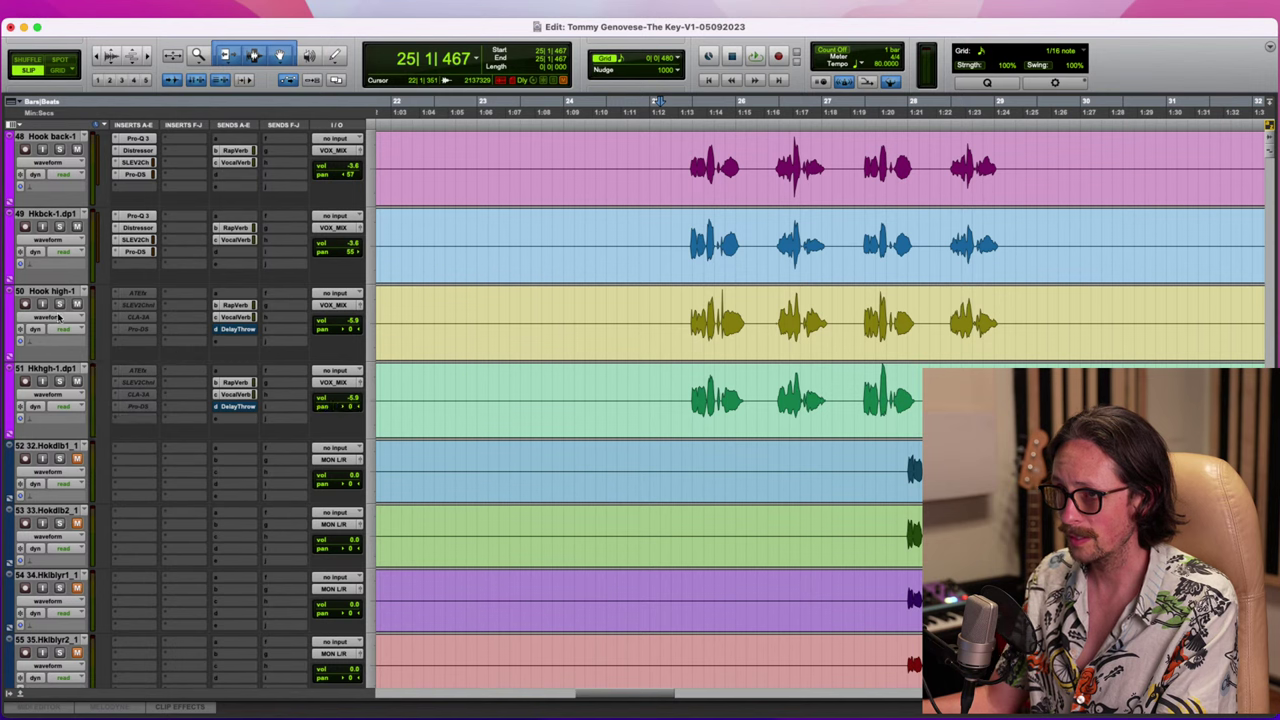
# Solo both high vocal tracks and, during playback, pan Hook high-1 70 left and Hkhgh-1.dp1 70 right
pyautogui.press('super+equal')
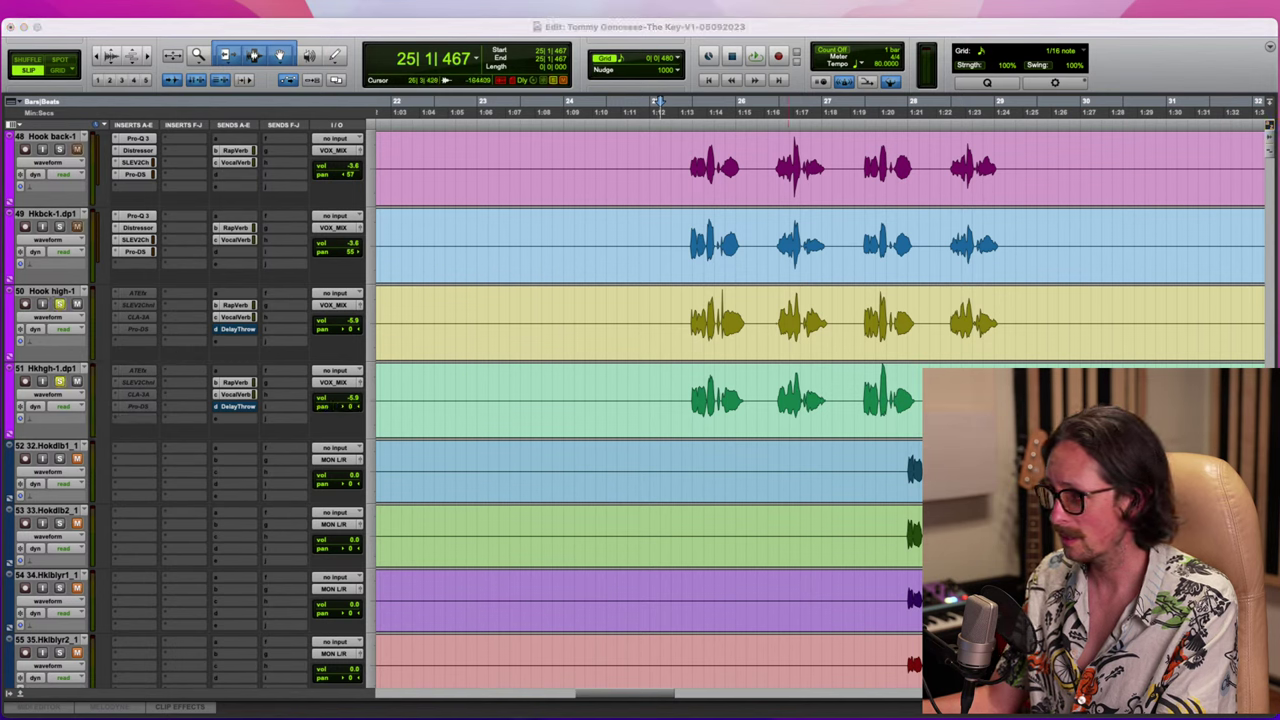
pyautogui.click(1071, 29)
pyautogui.press('space')
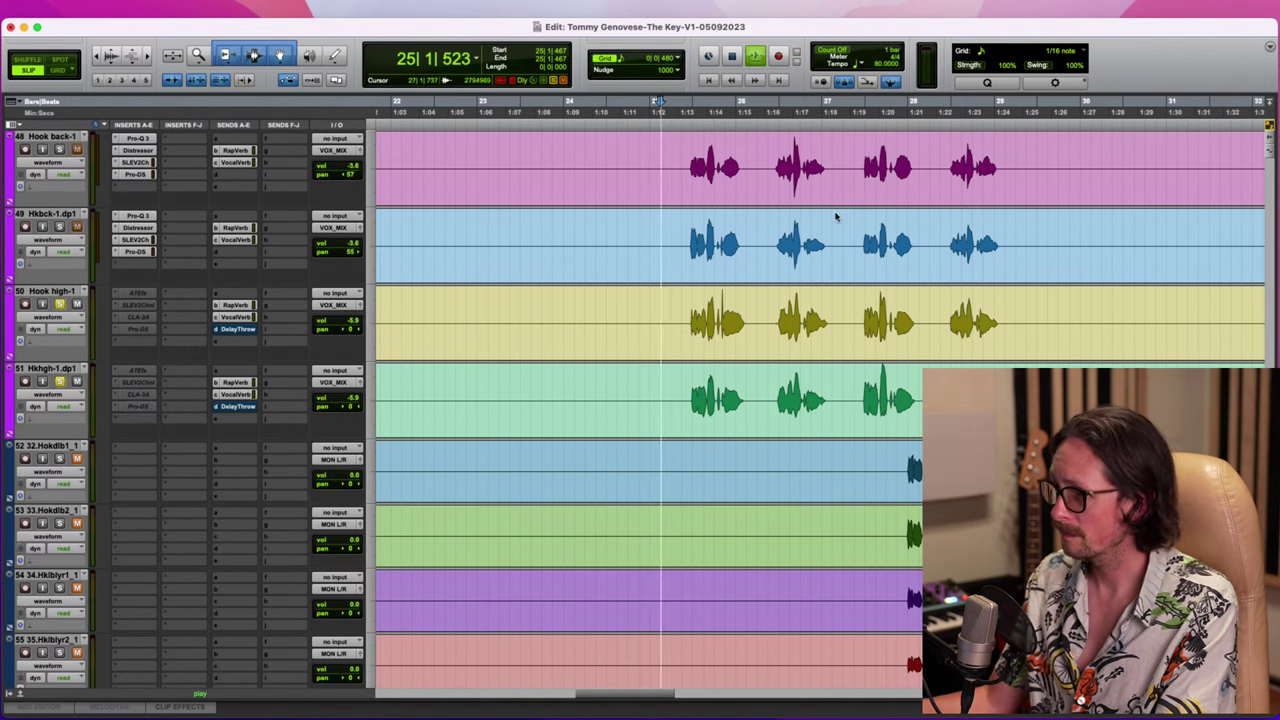
pyautogui.click(686, 318)
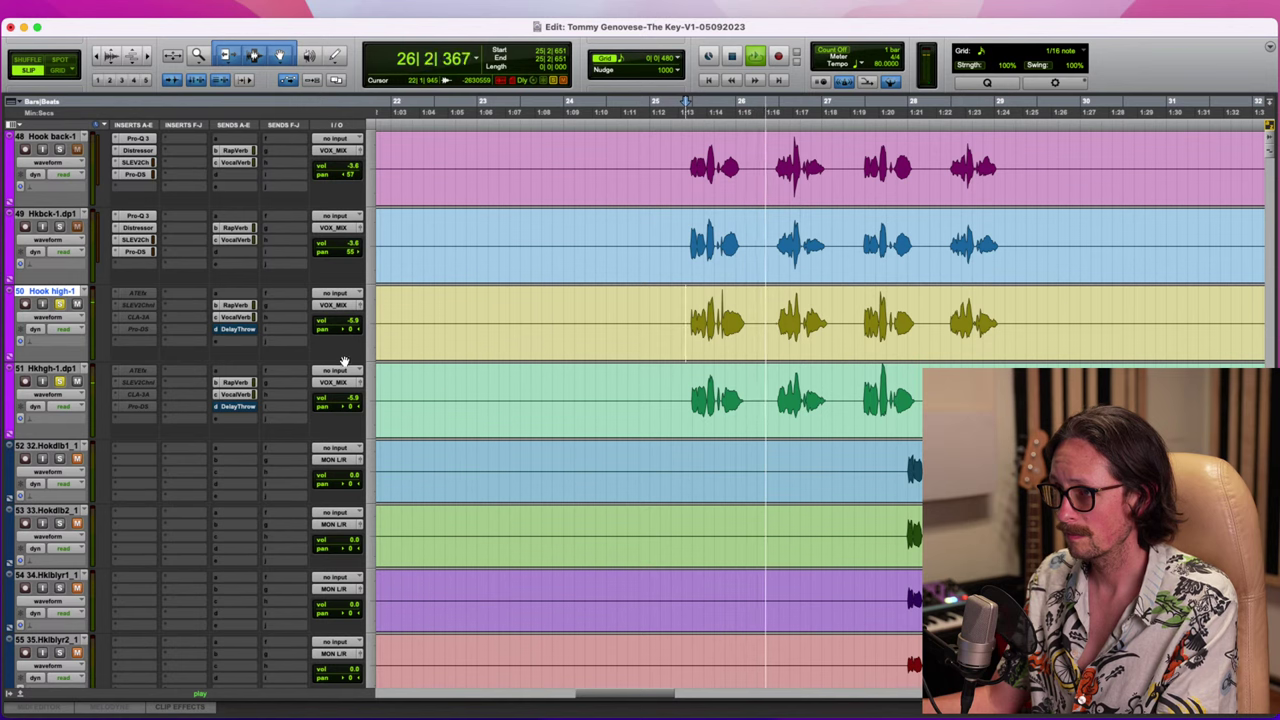
pyautogui.moveTo(348, 330); pyautogui.dragTo(330, 331)
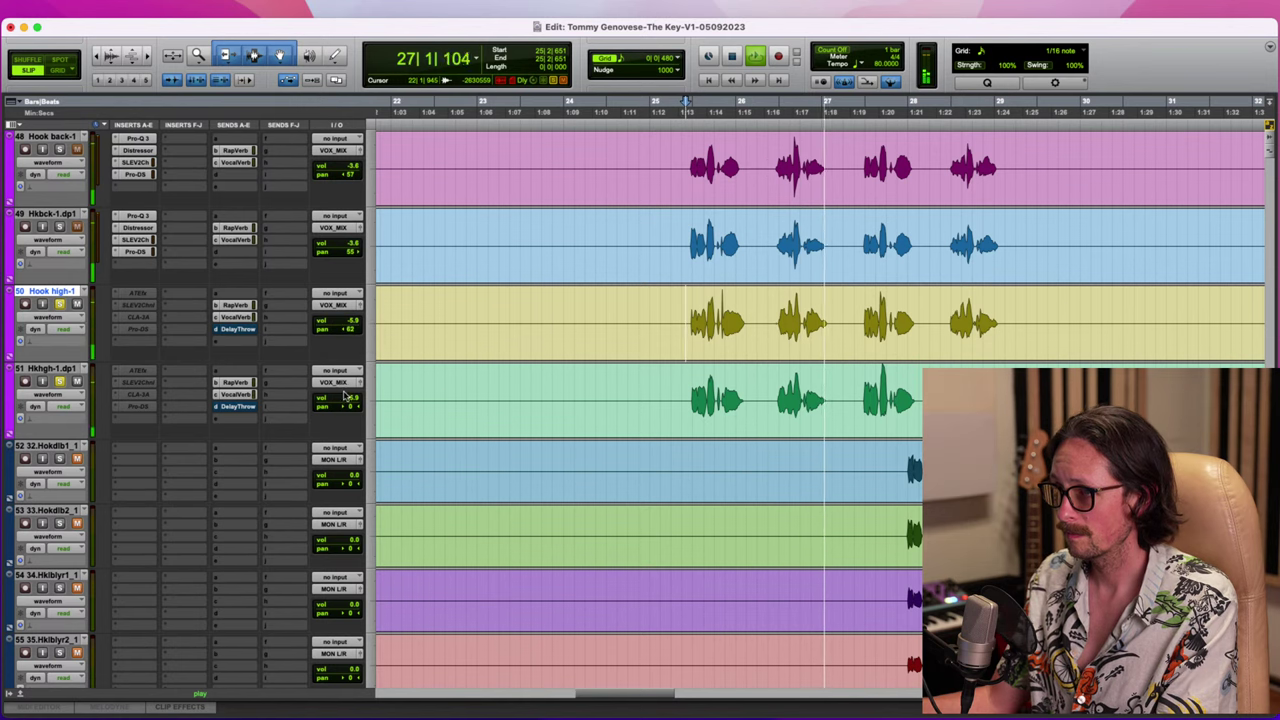
pyautogui.moveTo(342, 403); pyautogui.dragTo(376, 400)
pyautogui.moveTo(348, 336); pyautogui.dragTo(346, 337)
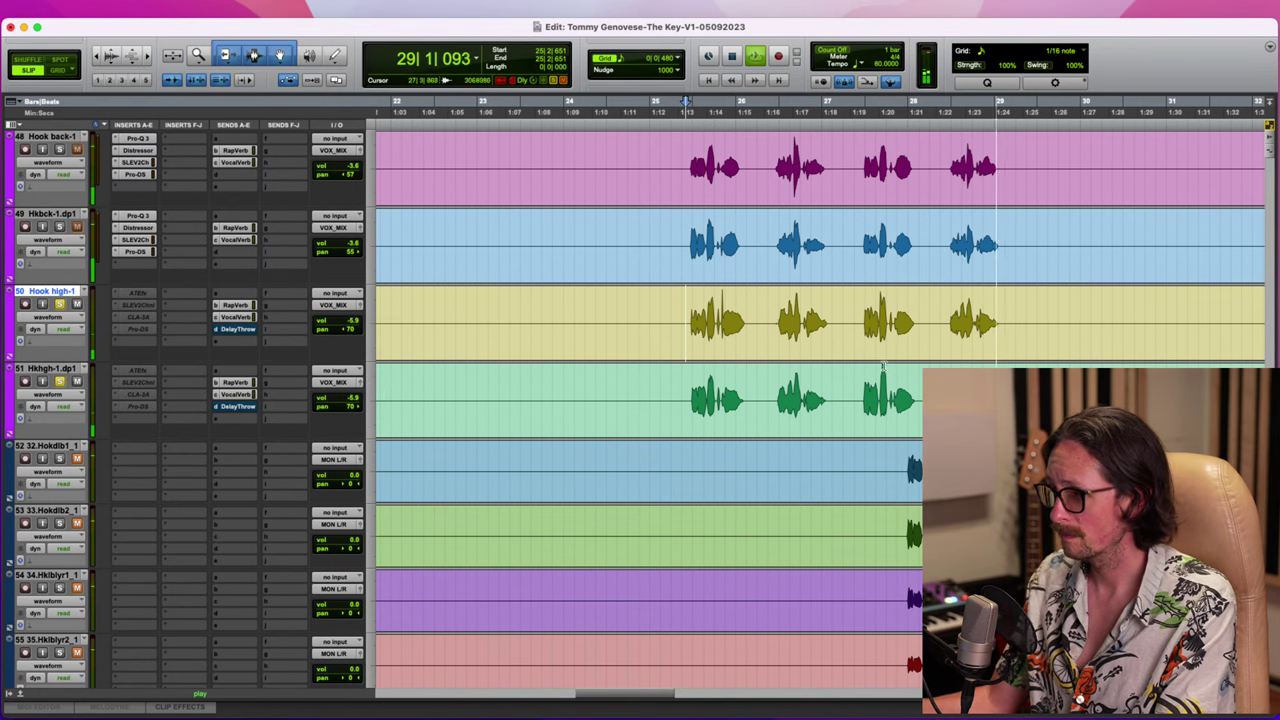
pyautogui.press('space')
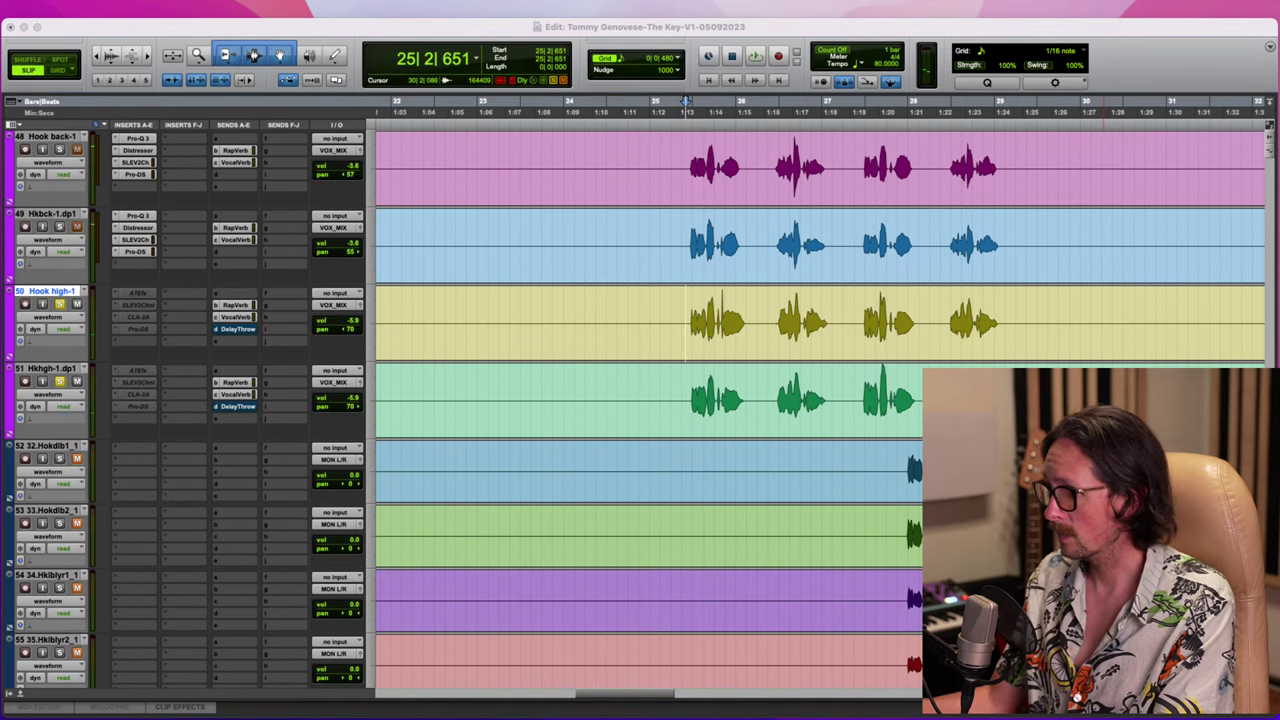
# Copy the Pro-Q 3, Distressor, SLEV2Ch and Pro-DS inserts from Hkbck-1.dp1 to Hook high-1, replacing its inactive inserts
pyautogui.click(773, 29)
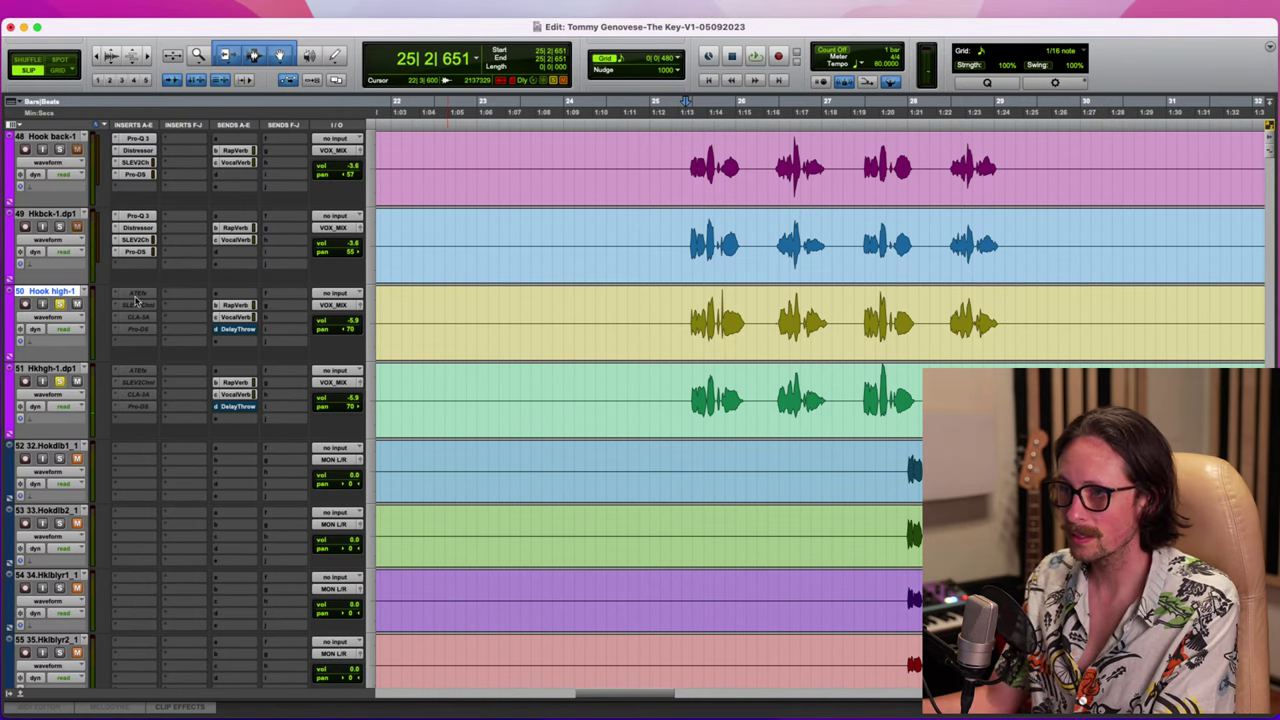
pyautogui.moveTo(138, 217); pyautogui.dragTo(137, 292)
pyautogui.moveTo(135, 232); pyautogui.dragTo(135, 304)
pyautogui.moveTo(138, 246); pyautogui.dragTo(140, 317)
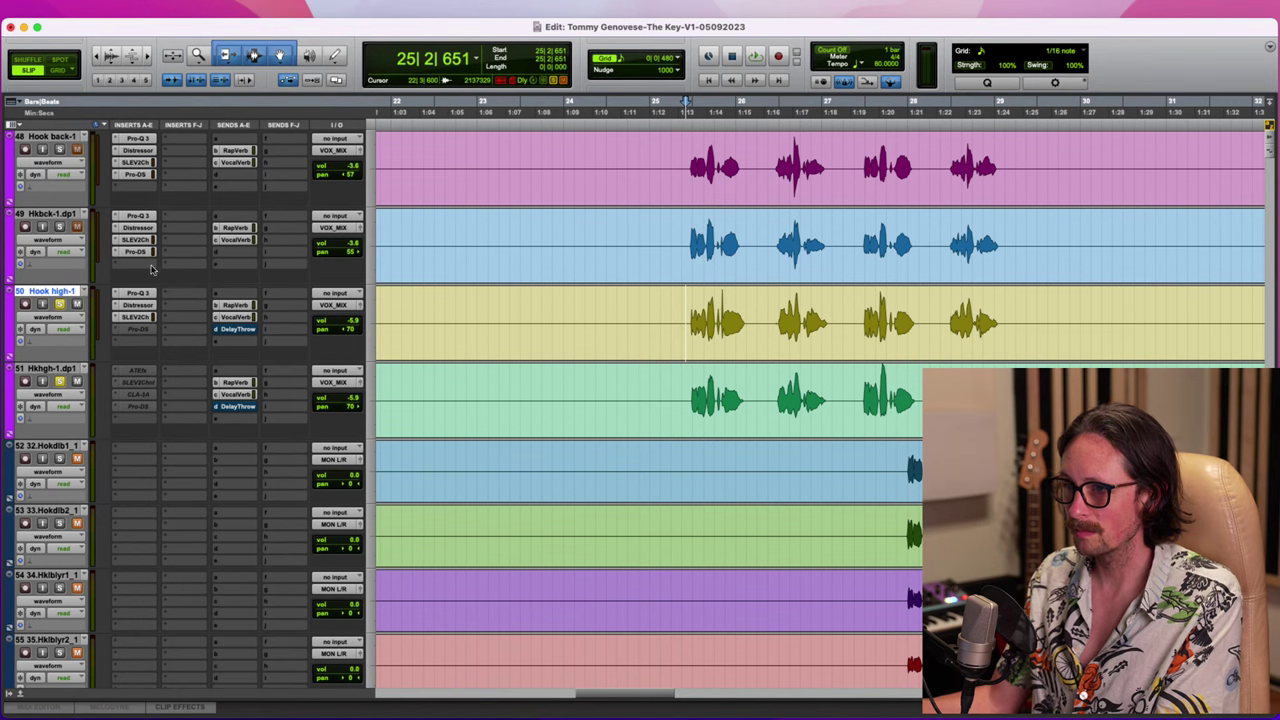
pyautogui.moveTo(139, 265); pyautogui.dragTo(143, 335)
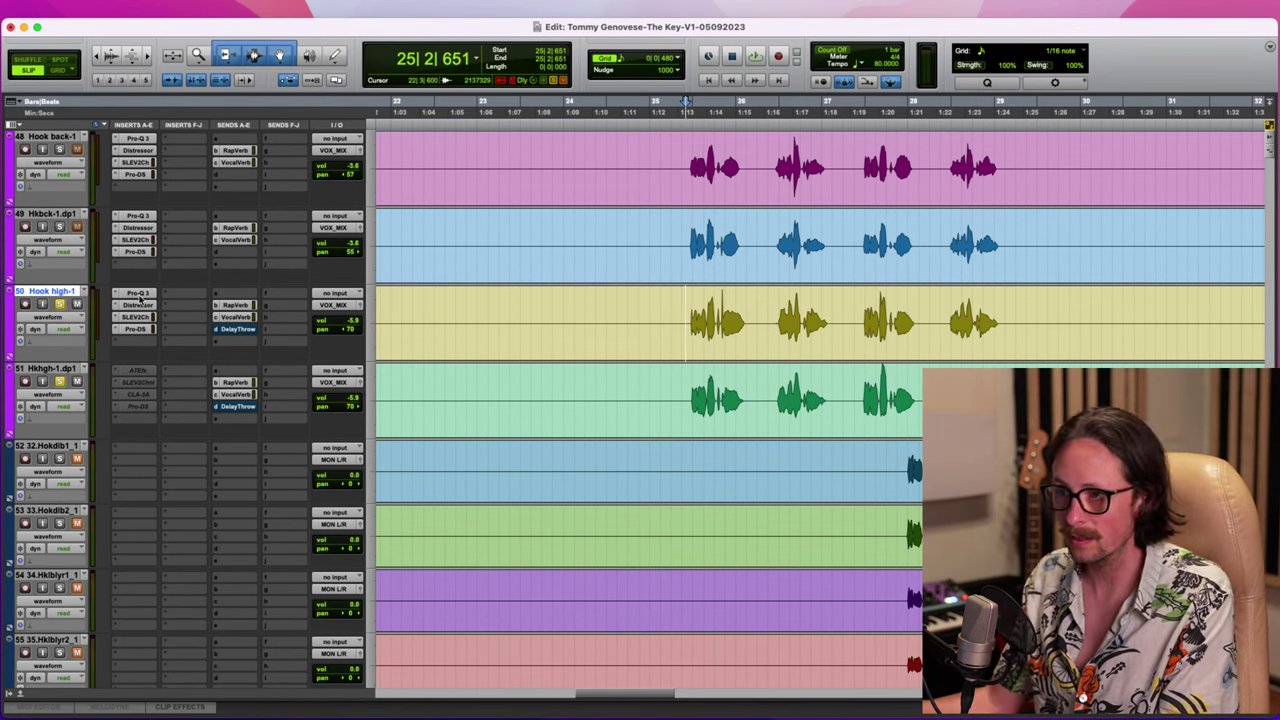
# Copy Hook high-1's Pro-Q 3, Distressor, SLEV2Ch and Pro-DS inserts to Hkhgh-1.dp1
pyautogui.moveTo(140, 296); pyautogui.dragTo(136, 371)
pyautogui.moveTo(136, 307); pyautogui.dragTo(144, 383)
pyautogui.moveTo(135, 318); pyautogui.dragTo(144, 384)
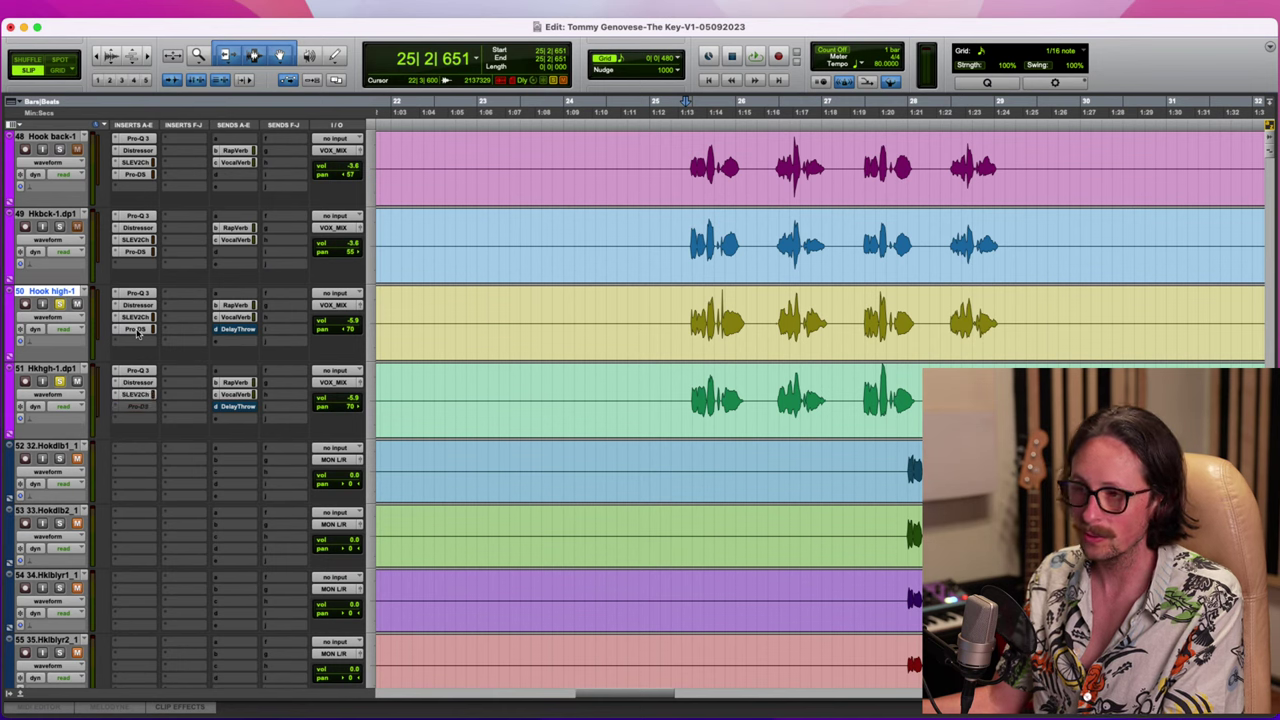
pyautogui.moveTo(138, 335); pyautogui.dragTo(136, 412)
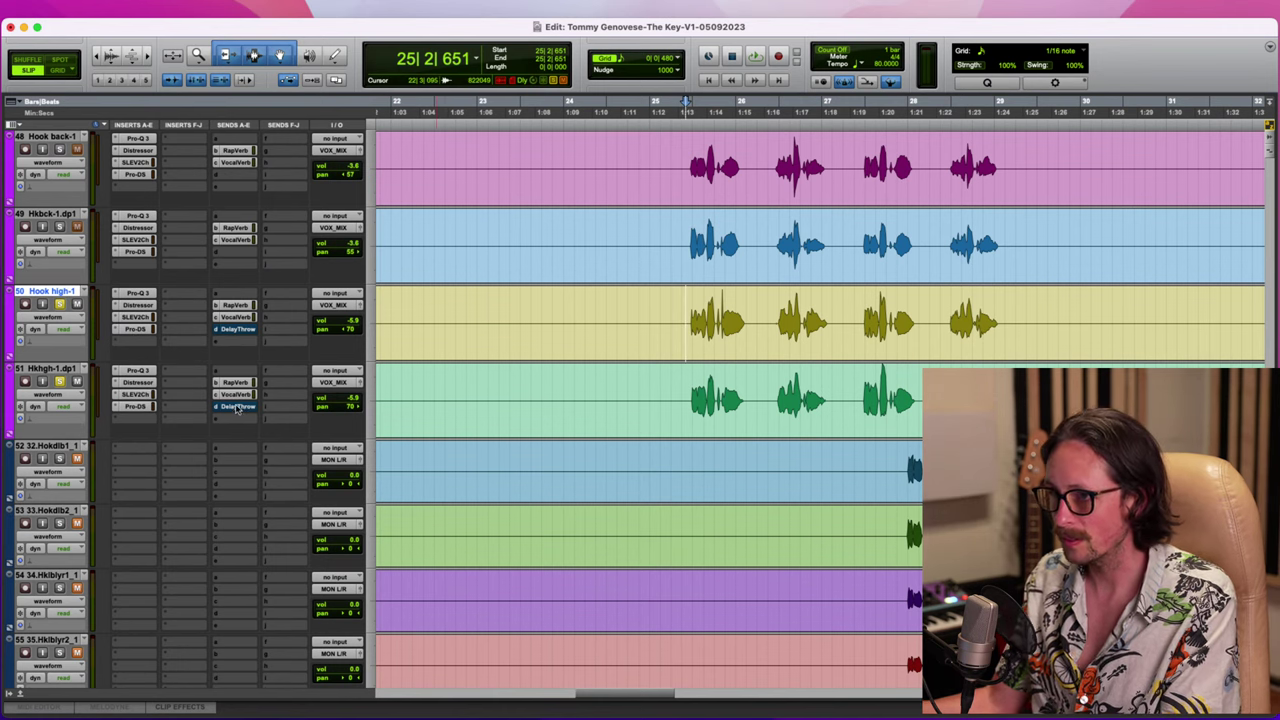
# Make the DelayThrow sends inactive on both high vocal tracks and audition the hook from 25|2|651
pyautogui.moveTo(240, 412); pyautogui.dragTo(211, 328)
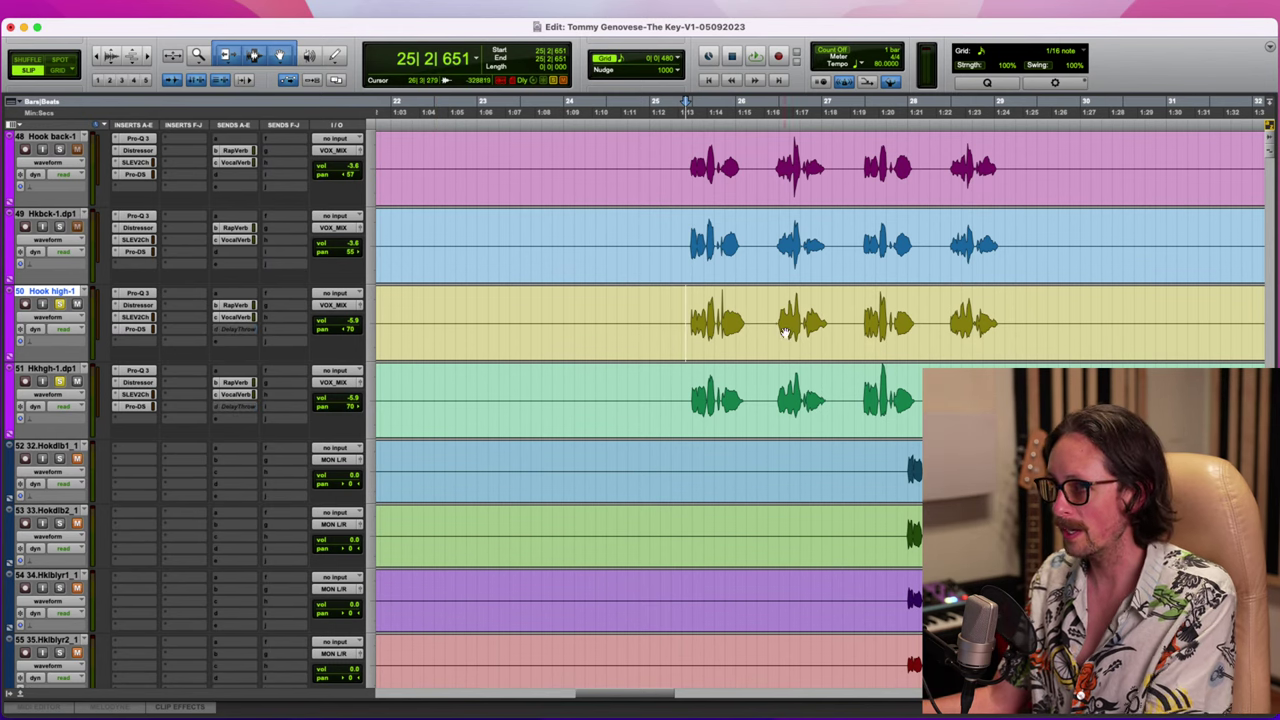
pyautogui.press('super+equal')
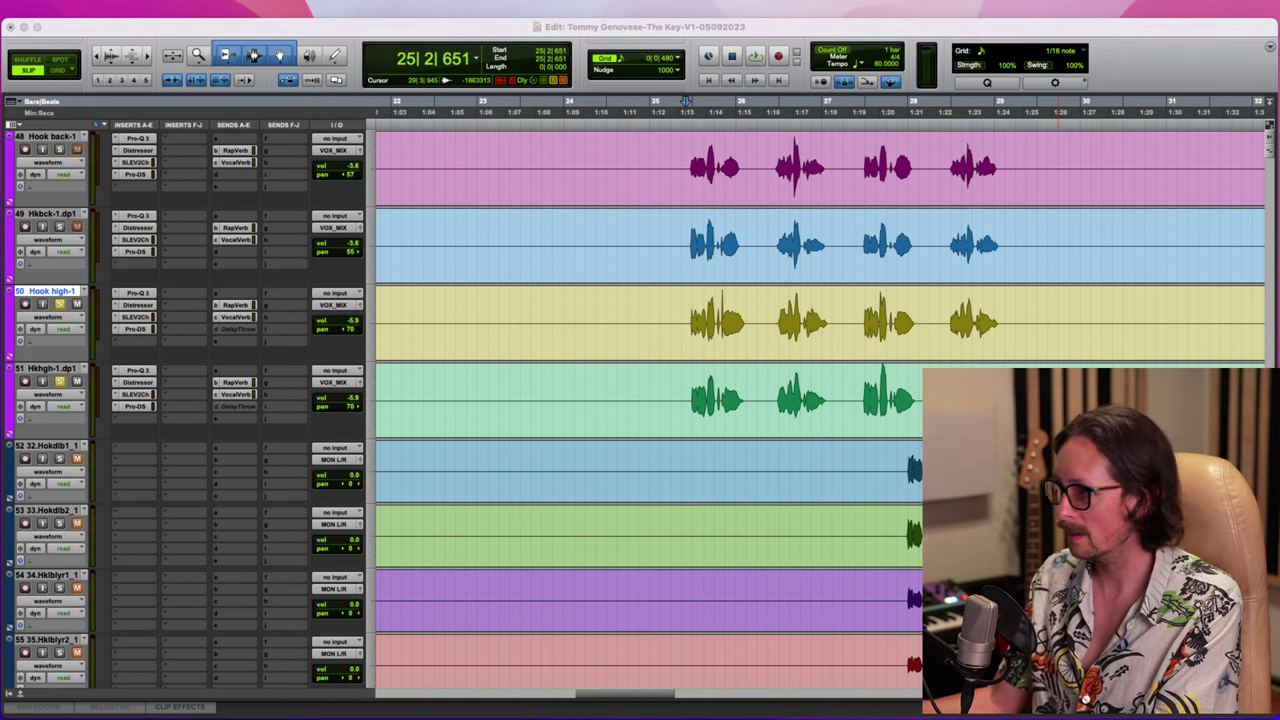
pyautogui.press('space')
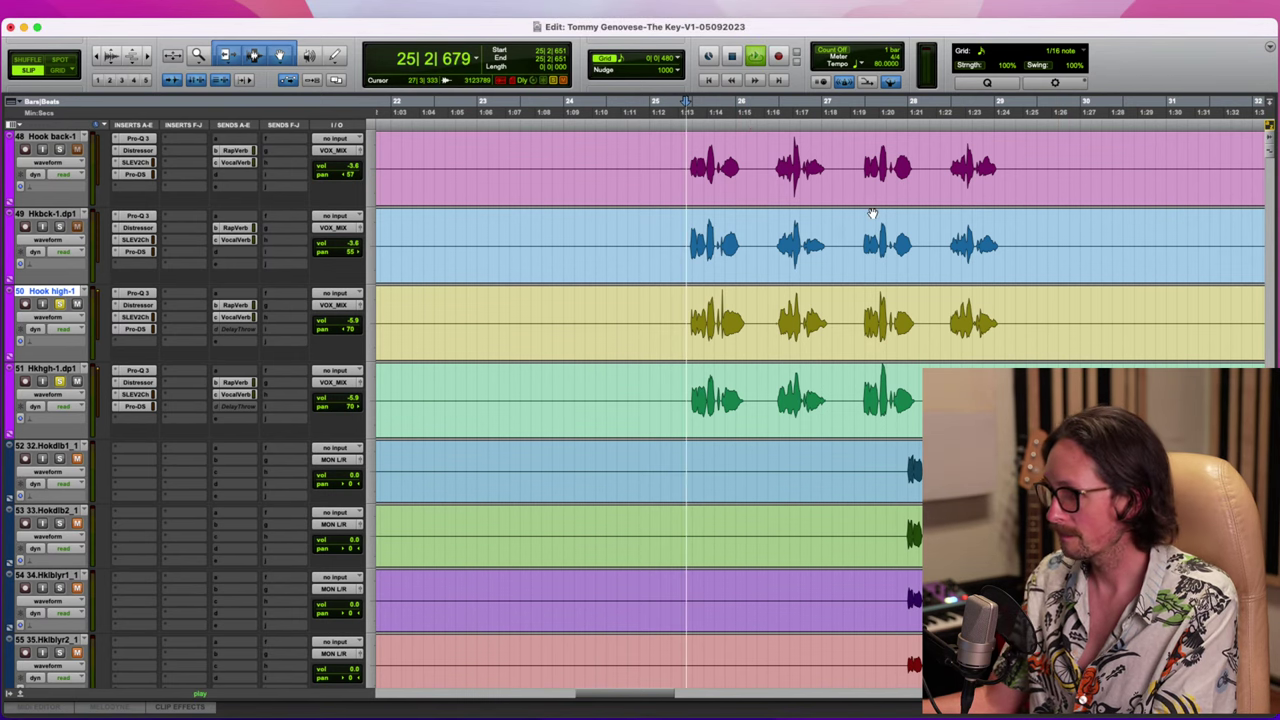
pyautogui.scroll(1, 615, 416)
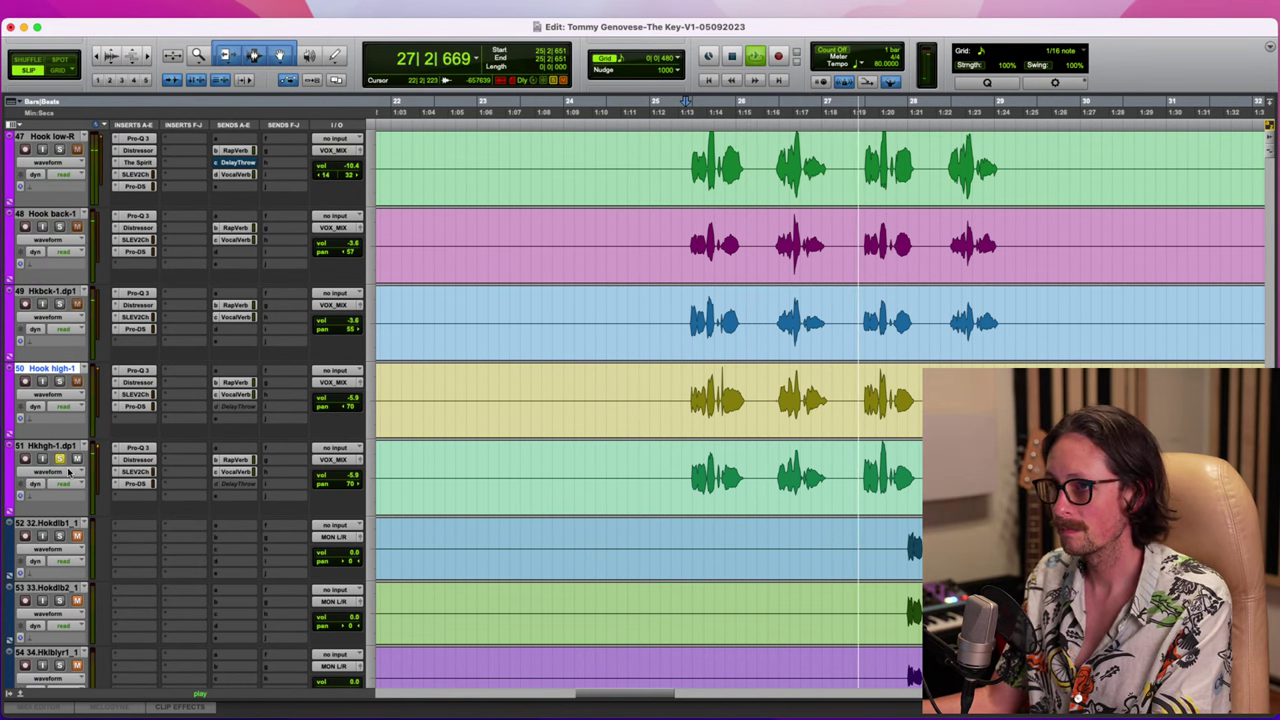
# Move the low cut in Hook high-1's Pro-Q 3 up to 234.42 Hz during playback
pyautogui.click(136, 370)
pyautogui.moveTo(373, 270); pyautogui.dragTo(434, 270)
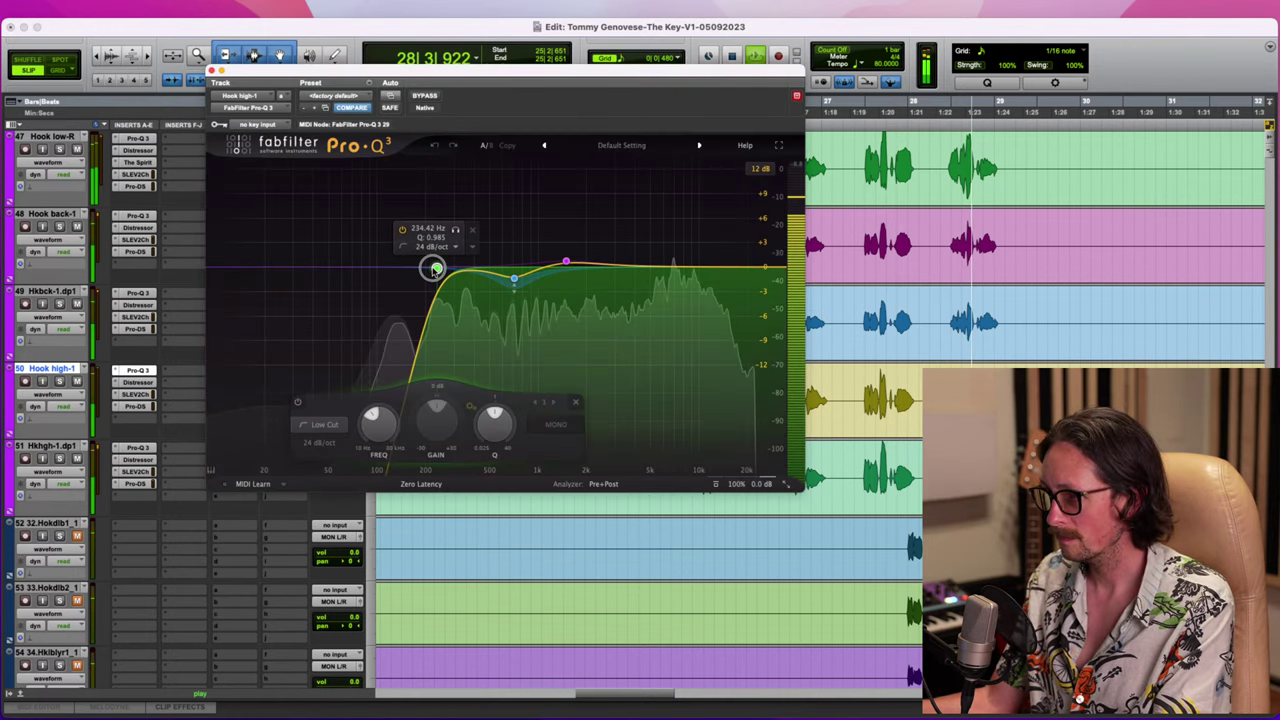
pyautogui.press('space')
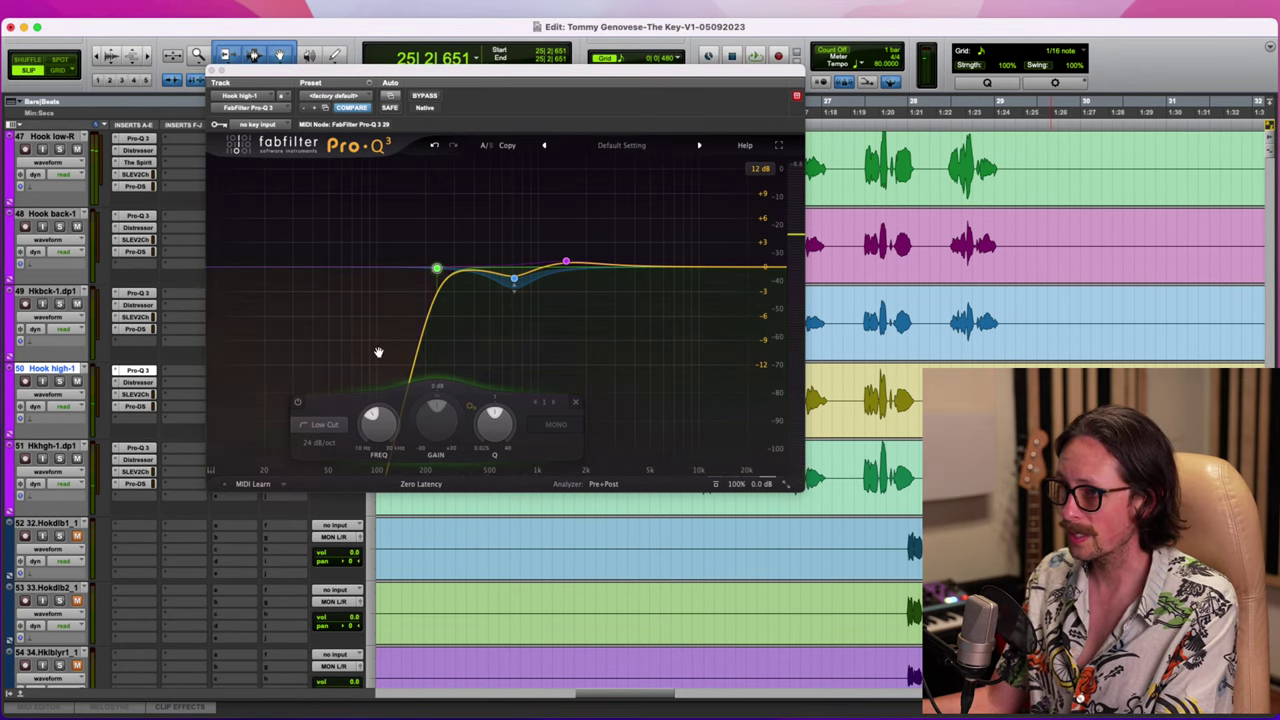
# Delete the bell band near 1.5 kHz in Hook high-1's Pro-Q 3 and copy the EQ to Hkhgh-1.dp1
pyautogui.click(567, 264)
pyautogui.moveTo(568, 264); pyautogui.dragTo(569, 266)
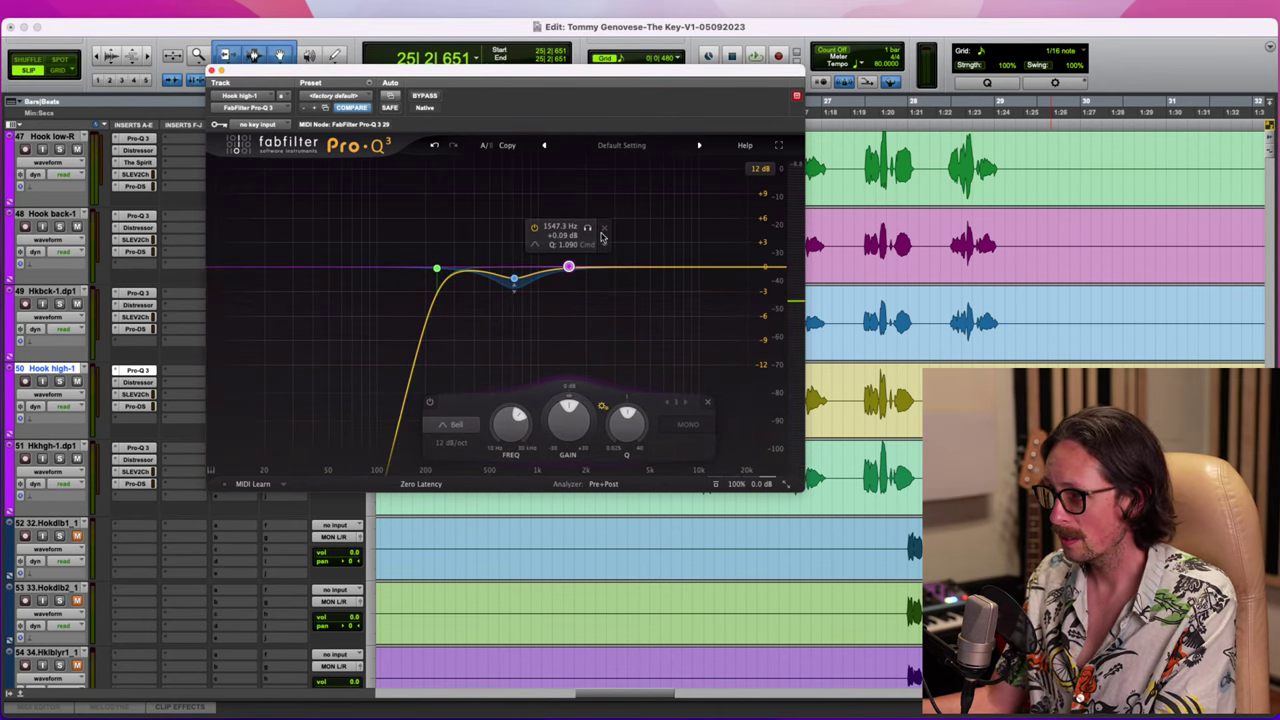
pyautogui.click(601, 231)
pyautogui.click(515, 278)
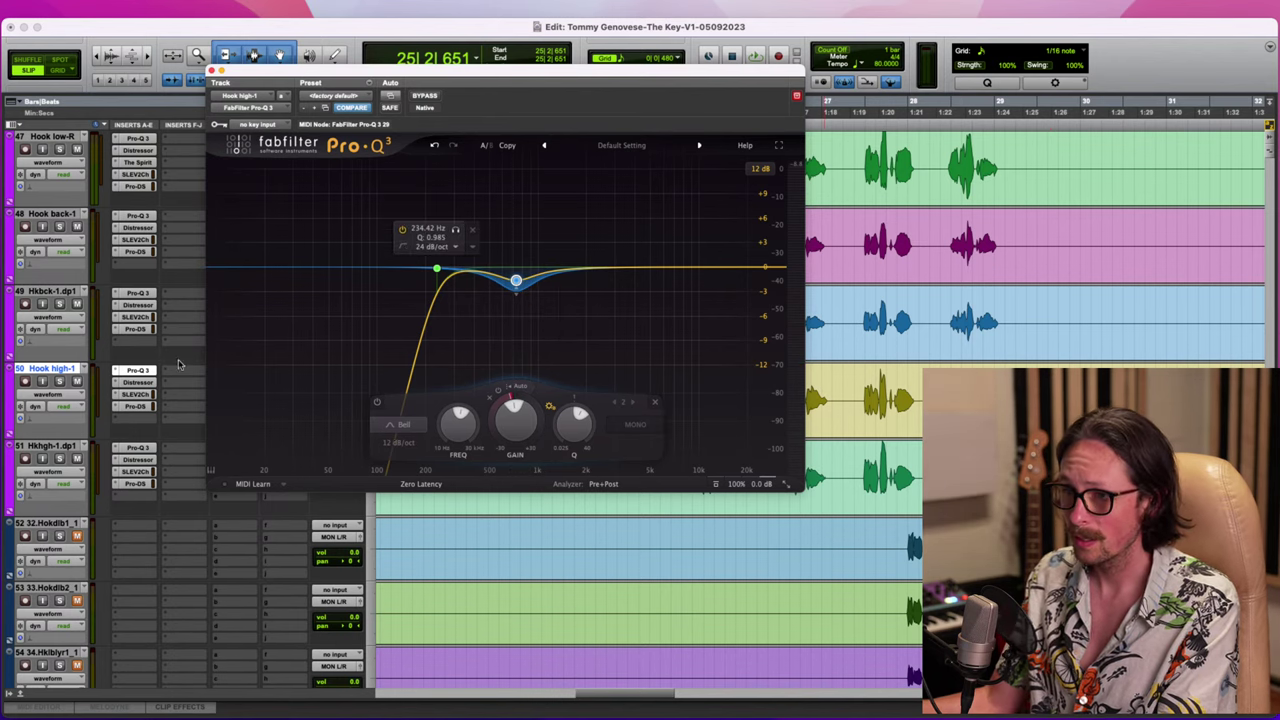
pyautogui.moveTo(140, 373); pyautogui.dragTo(140, 448)
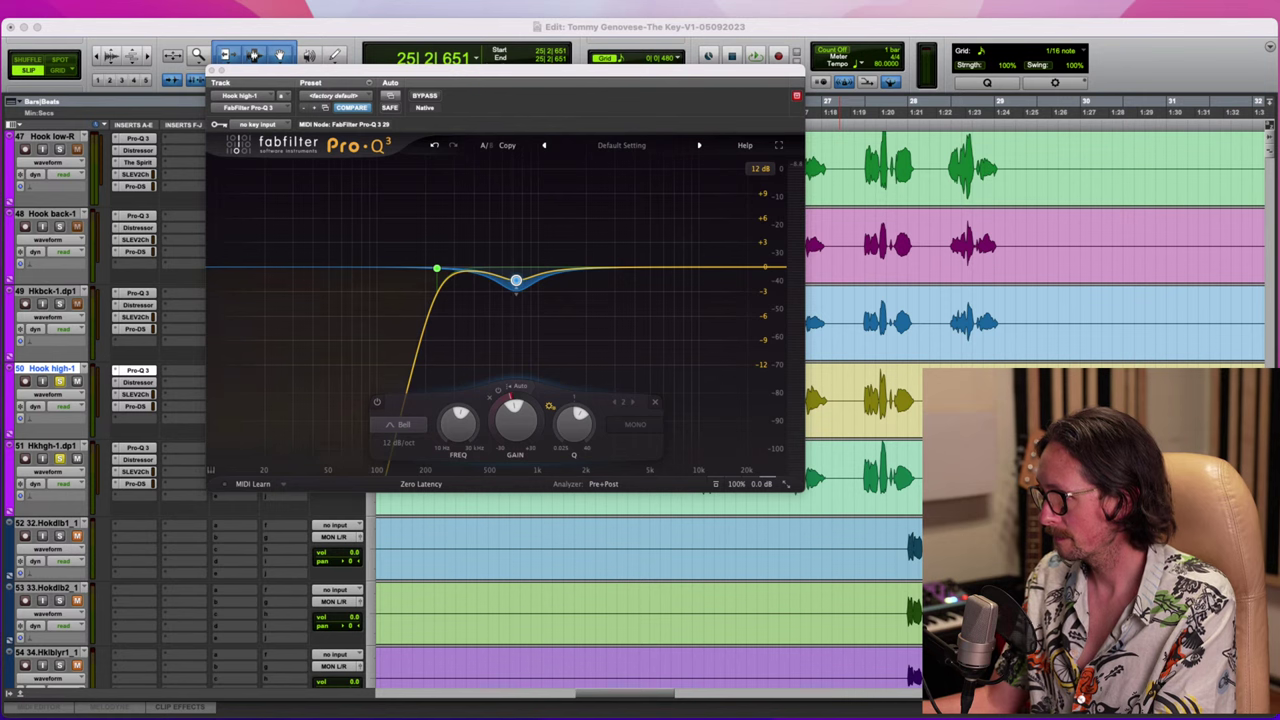
# Solo both high vocals and raise the low cut in Hook high-1's Pro-Q 3 to 250.29 Hz while playing
pyautogui.click(1063, 31)
pyautogui.press('space')
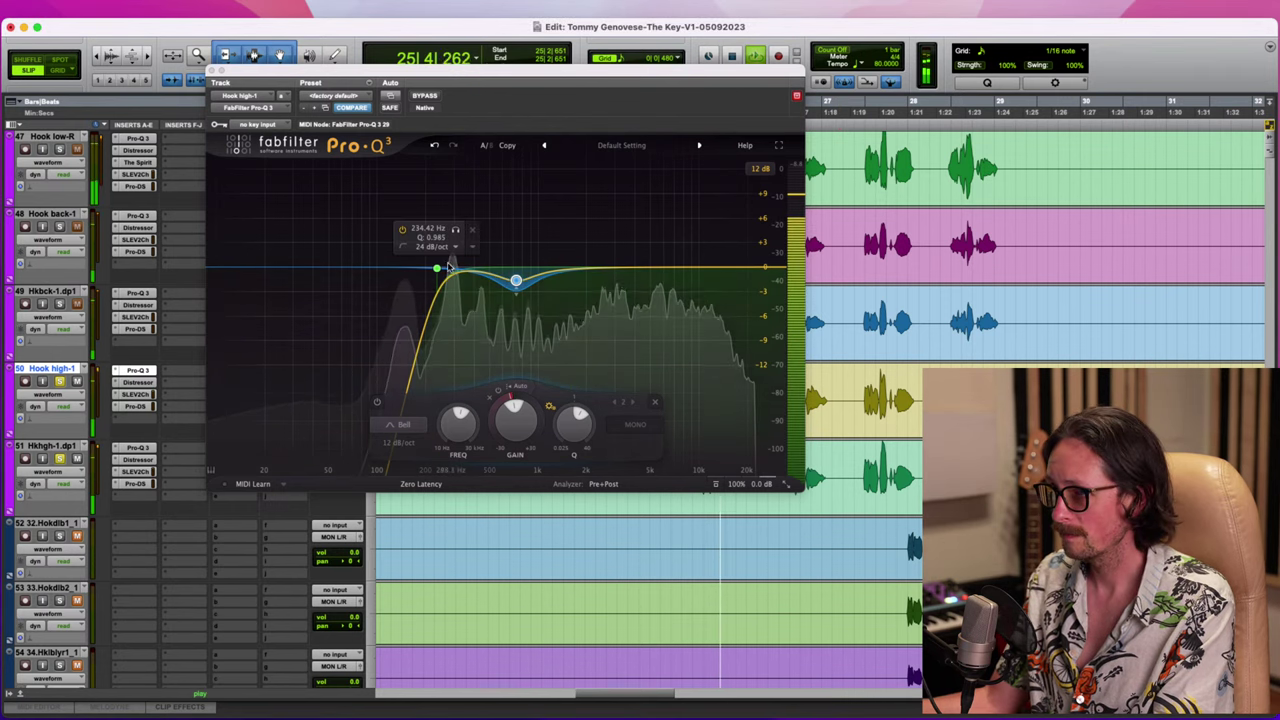
pyautogui.moveTo(438, 268); pyautogui.dragTo(444, 265)
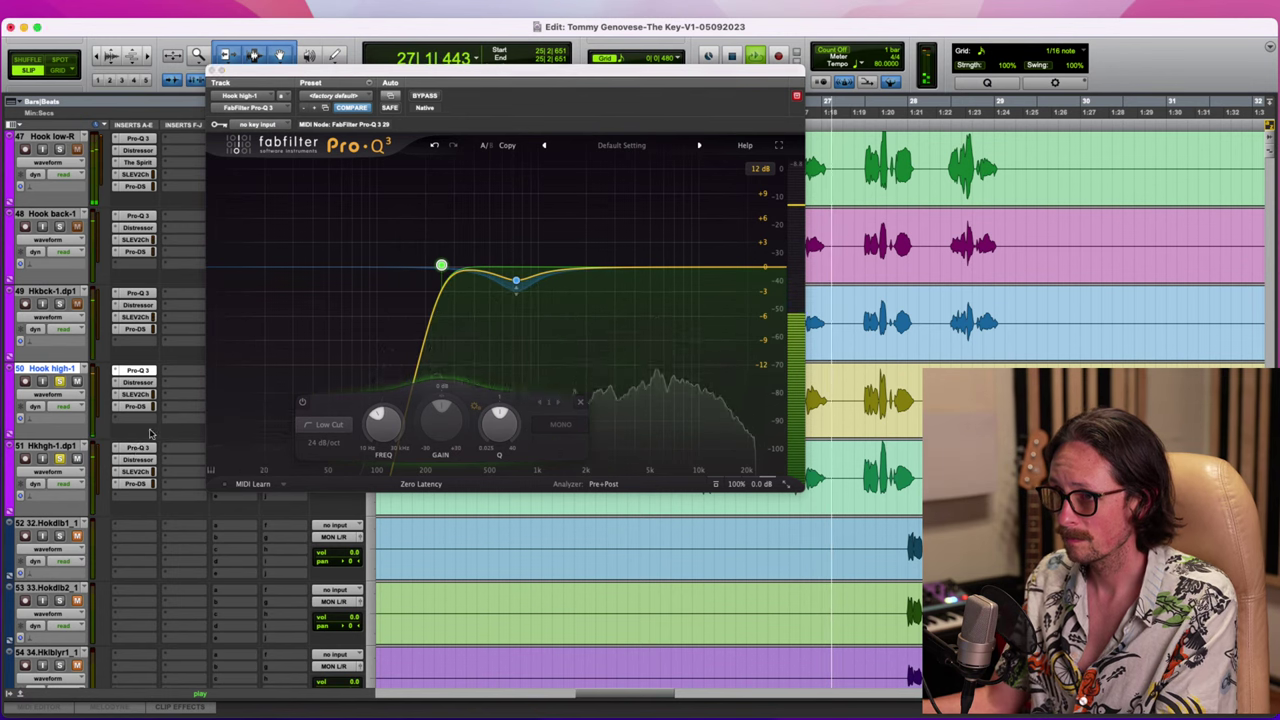
pyautogui.press('space')
# In Hkhgh-1.dp1's Pro-Q 3, raise the low cut slightly and move the bell cut to about 327 Hz at -1.77 dB
pyautogui.press('space')
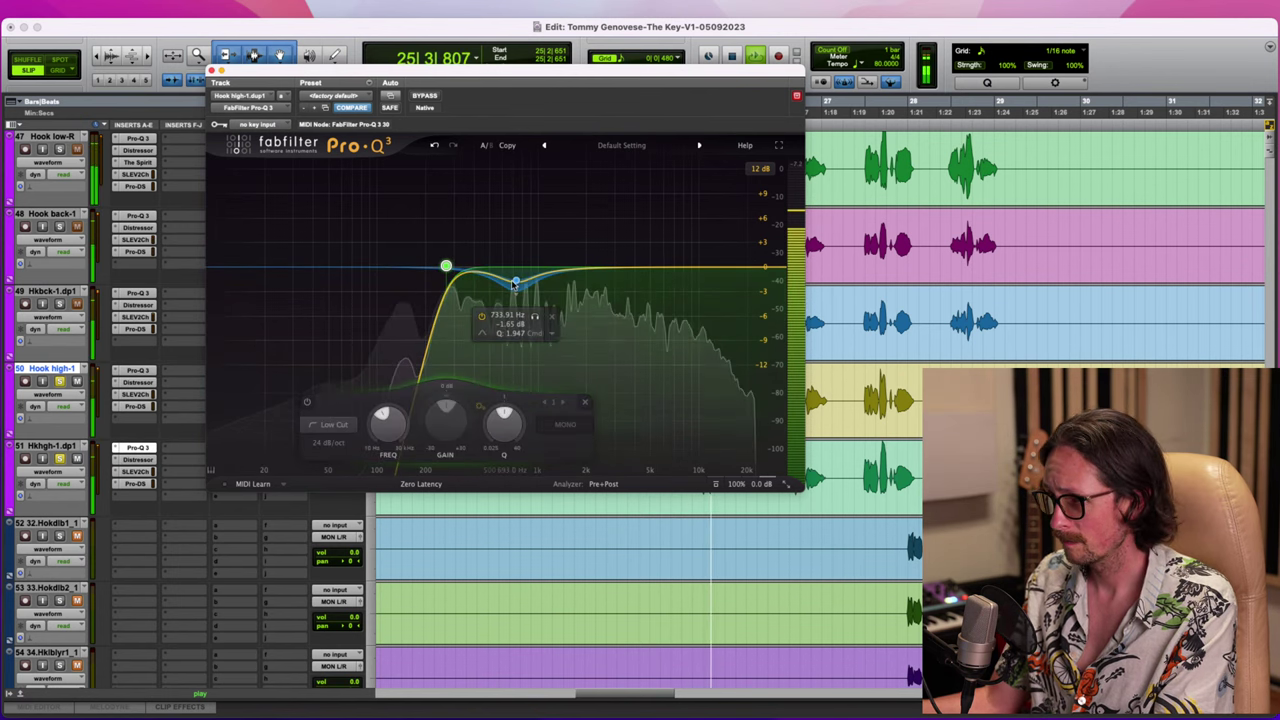
pyautogui.moveTo(514, 283); pyautogui.dragTo(458, 280)
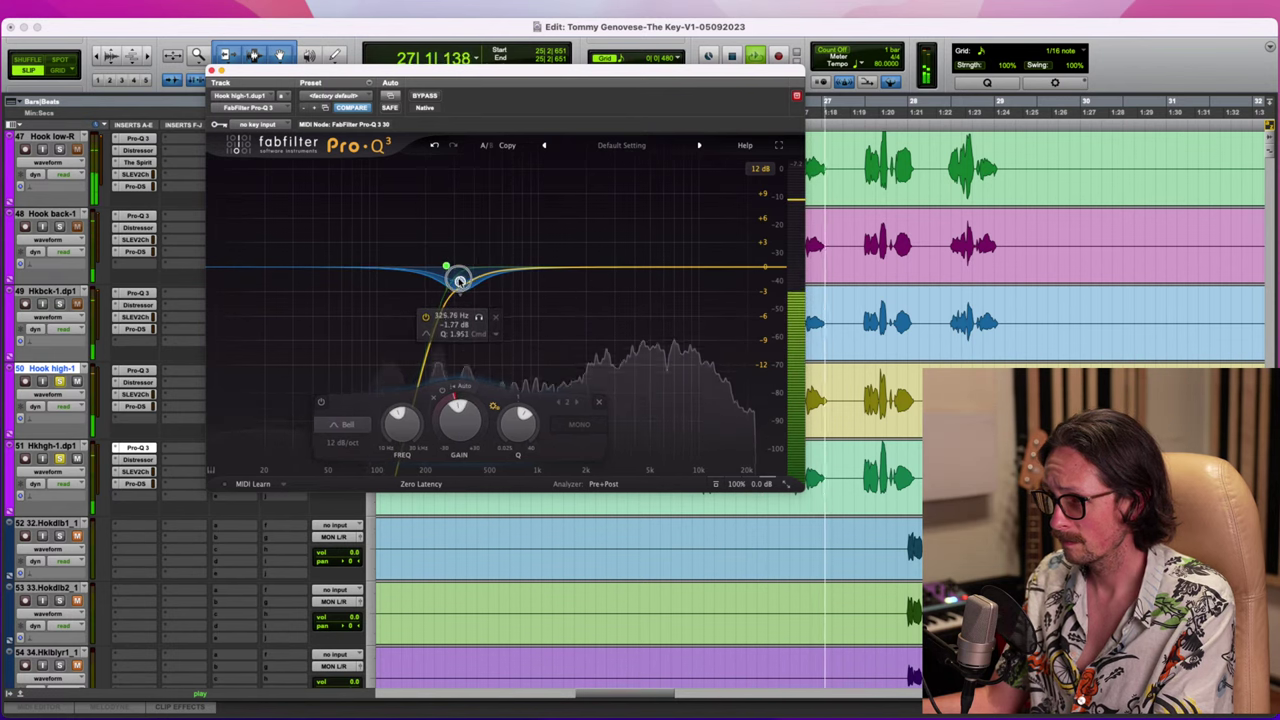
pyautogui.press('space')
# Move the bell cut in Hook high-1's Pro-Q 3 down to just above its low cut, between 200 and 500 Hz
pyautogui.click(143, 372)
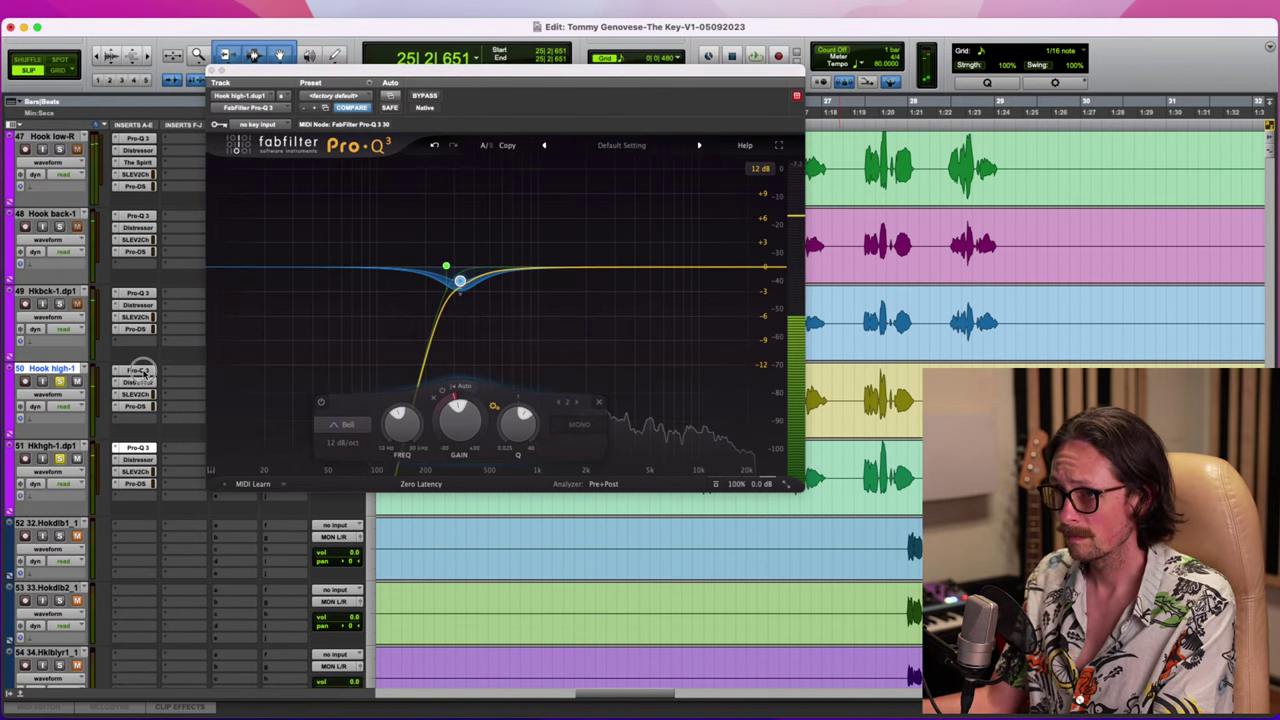
pyautogui.press('space')
pyautogui.moveTo(516, 282); pyautogui.dragTo(453, 283)
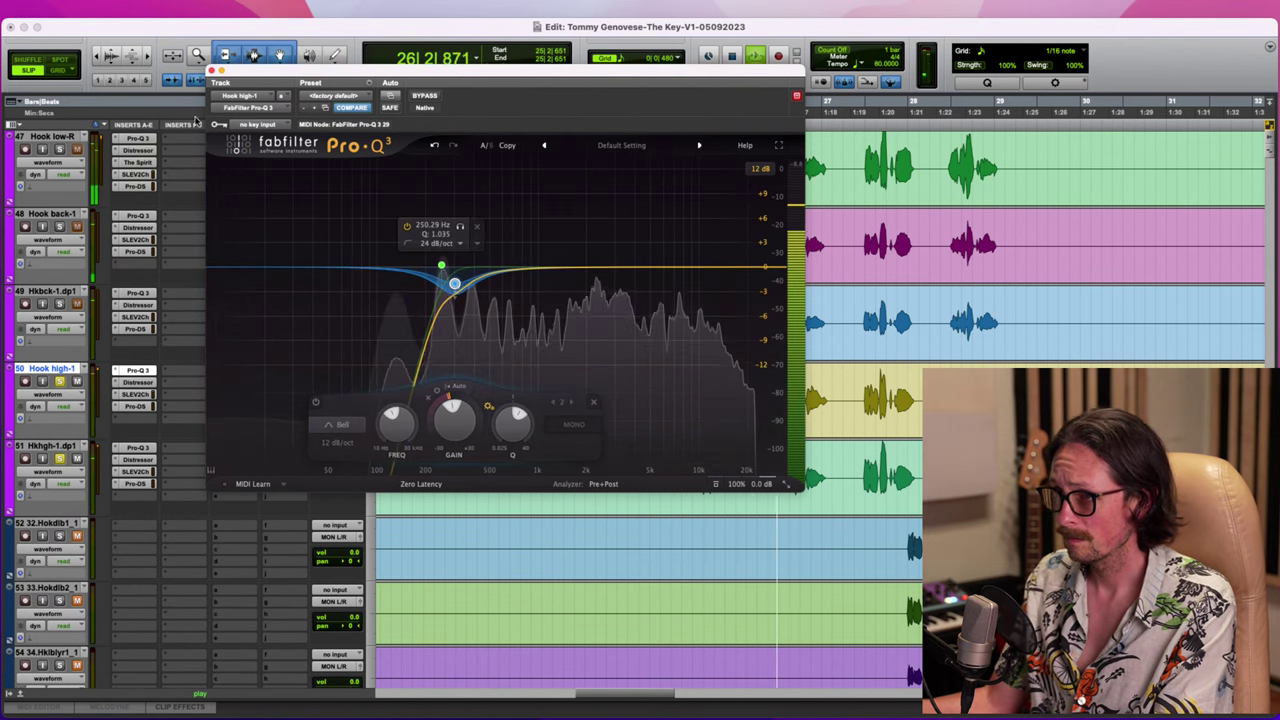
pyautogui.click(143, 372)
pyautogui.press('space')
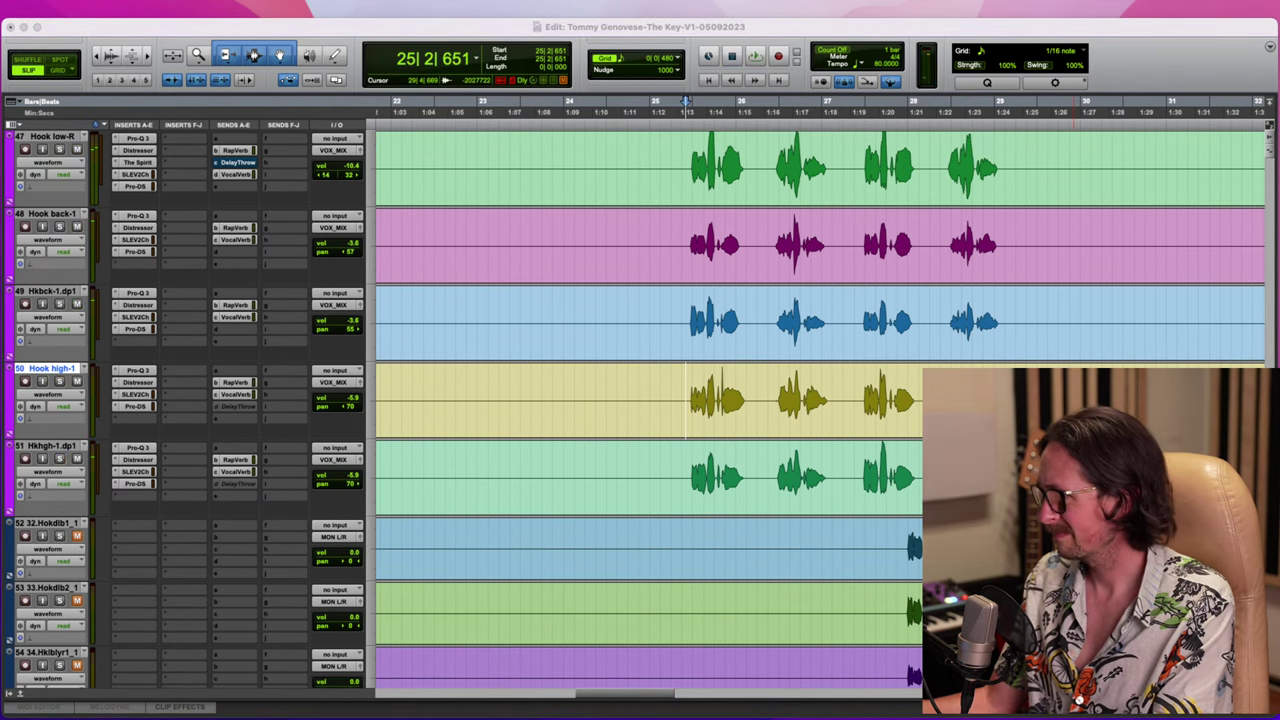
# Play the unsoloed hook from 25|2|651 to check the high vocals in the full mix, reviewing the other hook vocal tracks
pyautogui.click(410, 525)
pyautogui.press('space')
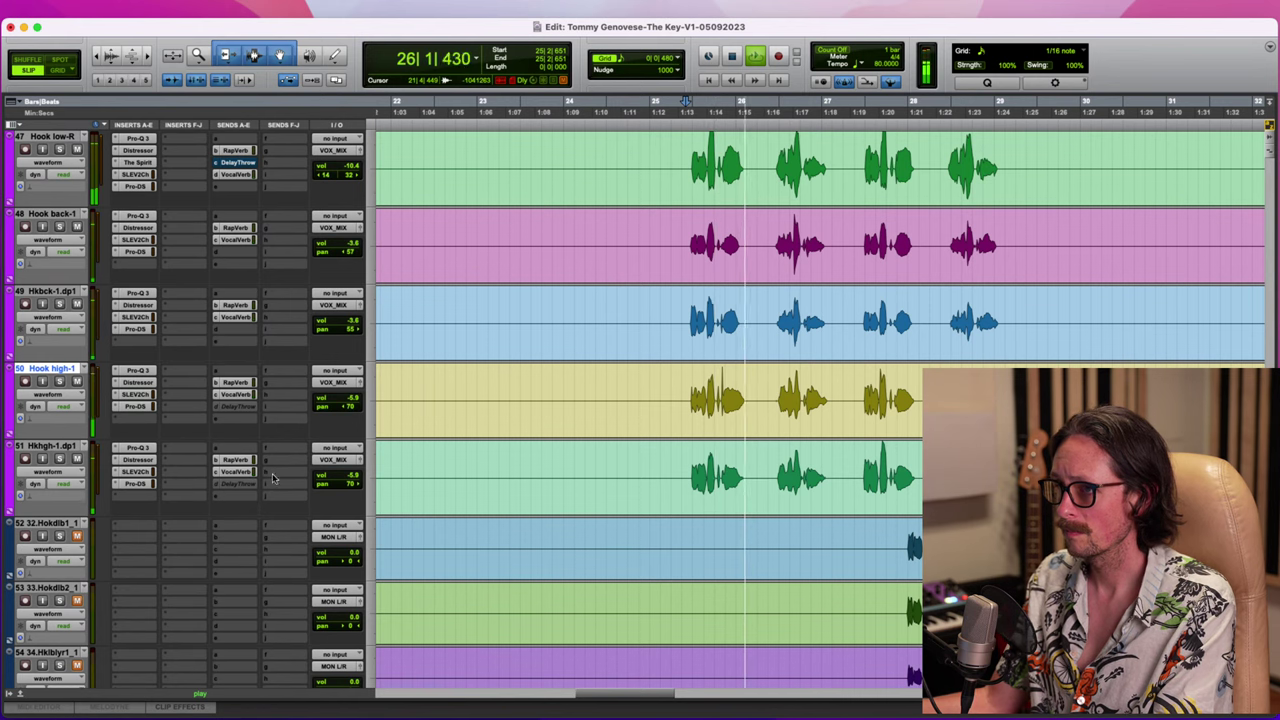
pyautogui.scroll(5, 589, 483)
pyautogui.scroll(-5, 589, 485)
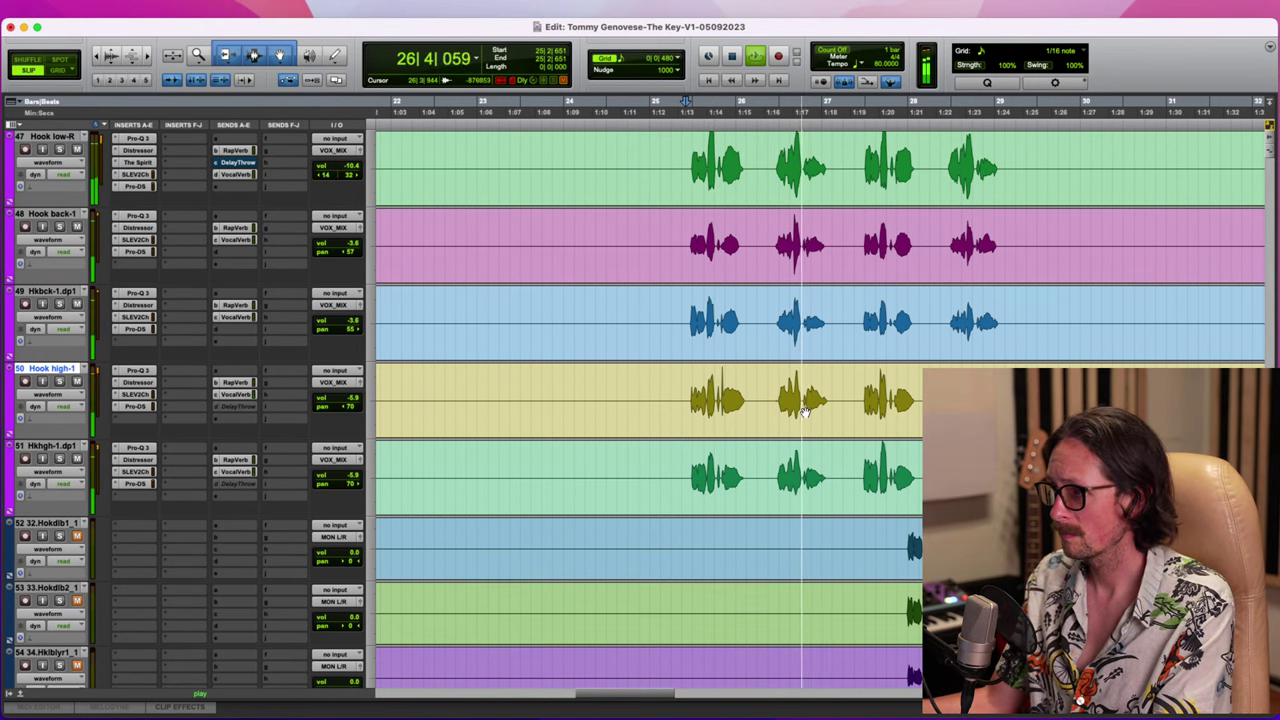
pyautogui.press('space')
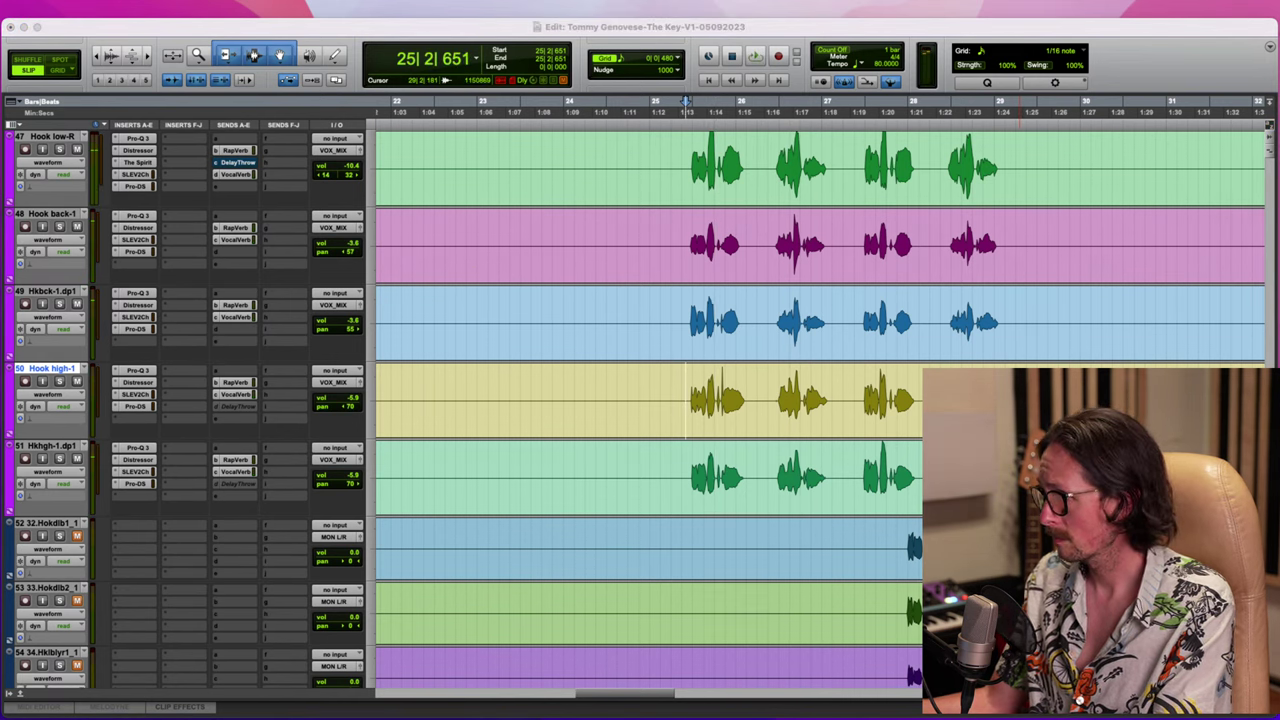
pyautogui.scroll(5, 740, 318)
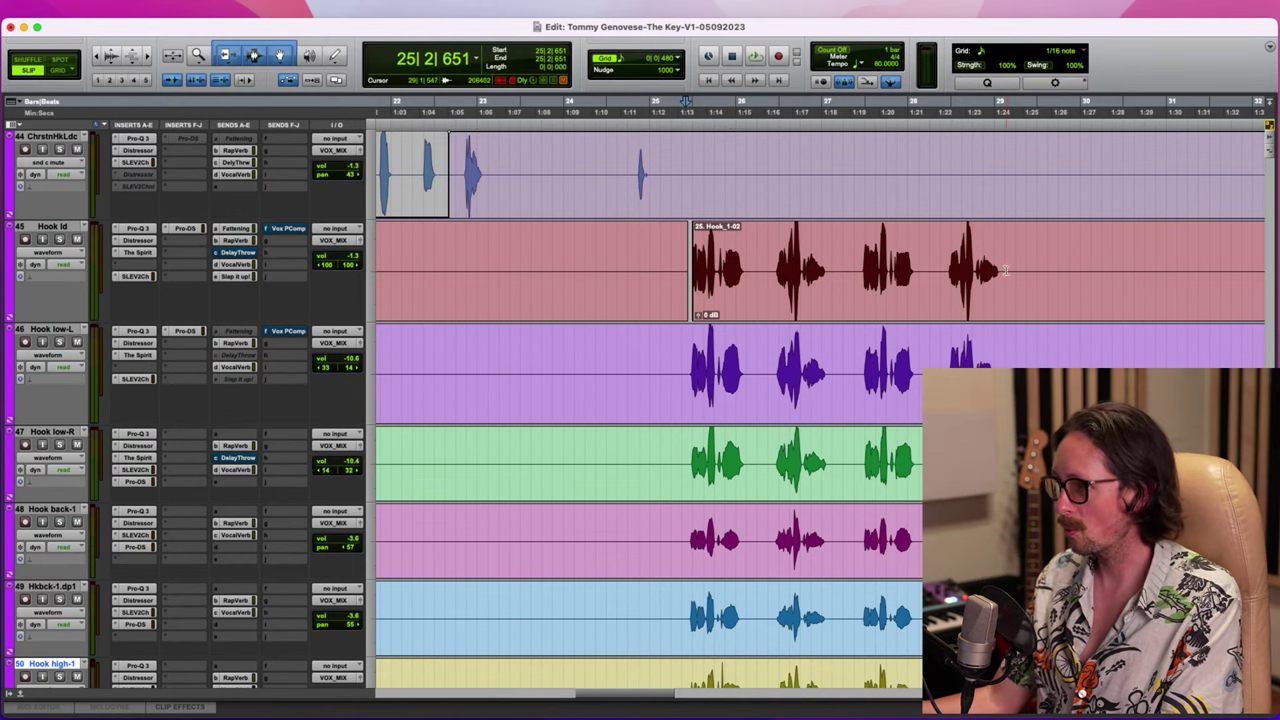
# Separate the hook clips from Hook ld through Hkhgh-1.dp1 between 25|2|205 and 29|1|636, and delete the leftover sliver before the lead clip
pyautogui.moveTo(1008, 268); pyautogui.dragTo(676, 490)
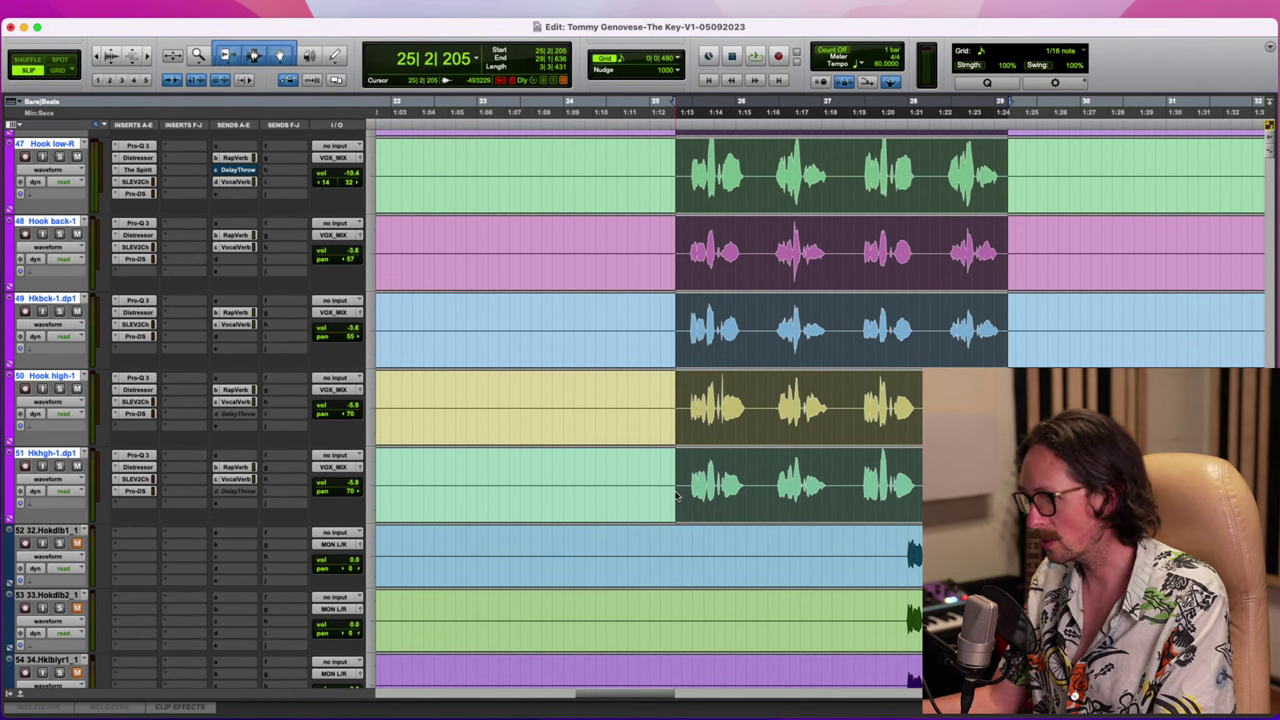
pyautogui.press('super+e')
pyautogui.scroll(5, 850, 408)
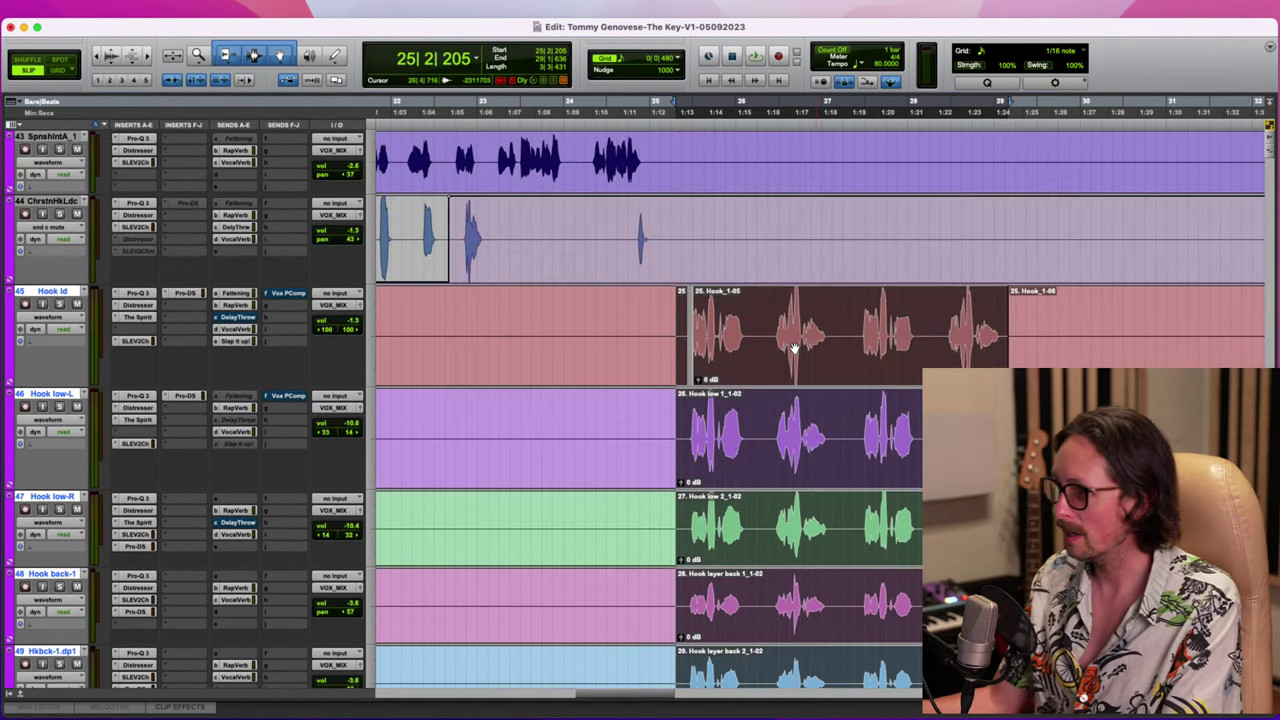
pyautogui.click(783, 398)
pyautogui.click(684, 345)
pyautogui.press('Delete')
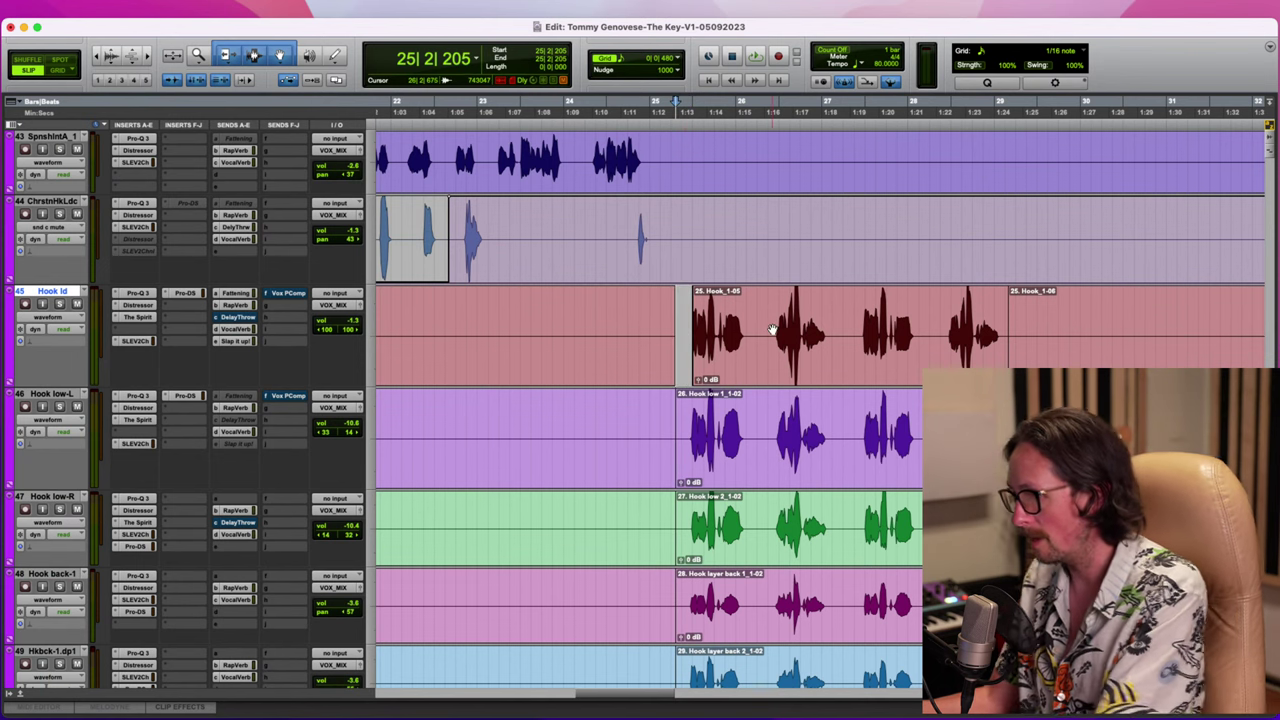
# Capture the Hook ld clip as the guide in the VocAlign Project 5 AudioSuite plug-in
pyautogui.click(772, 328)
pyautogui.click(786, 372)
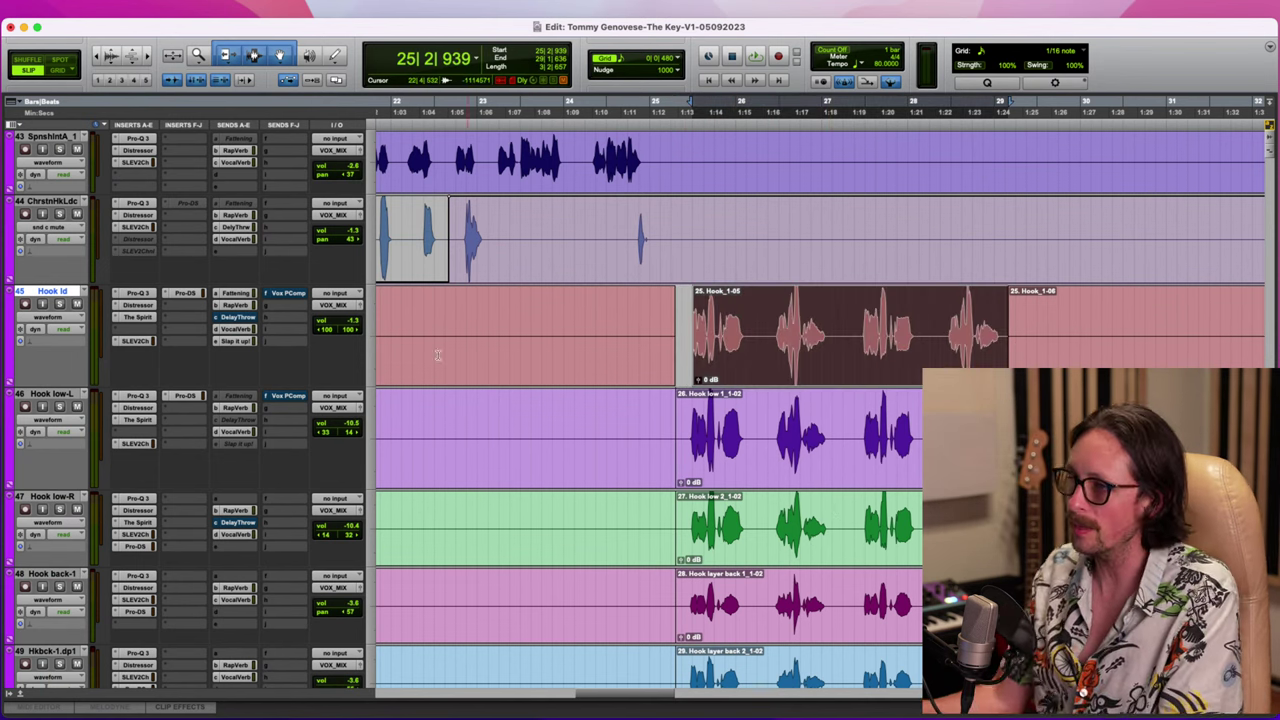
pyautogui.click(330, 5)
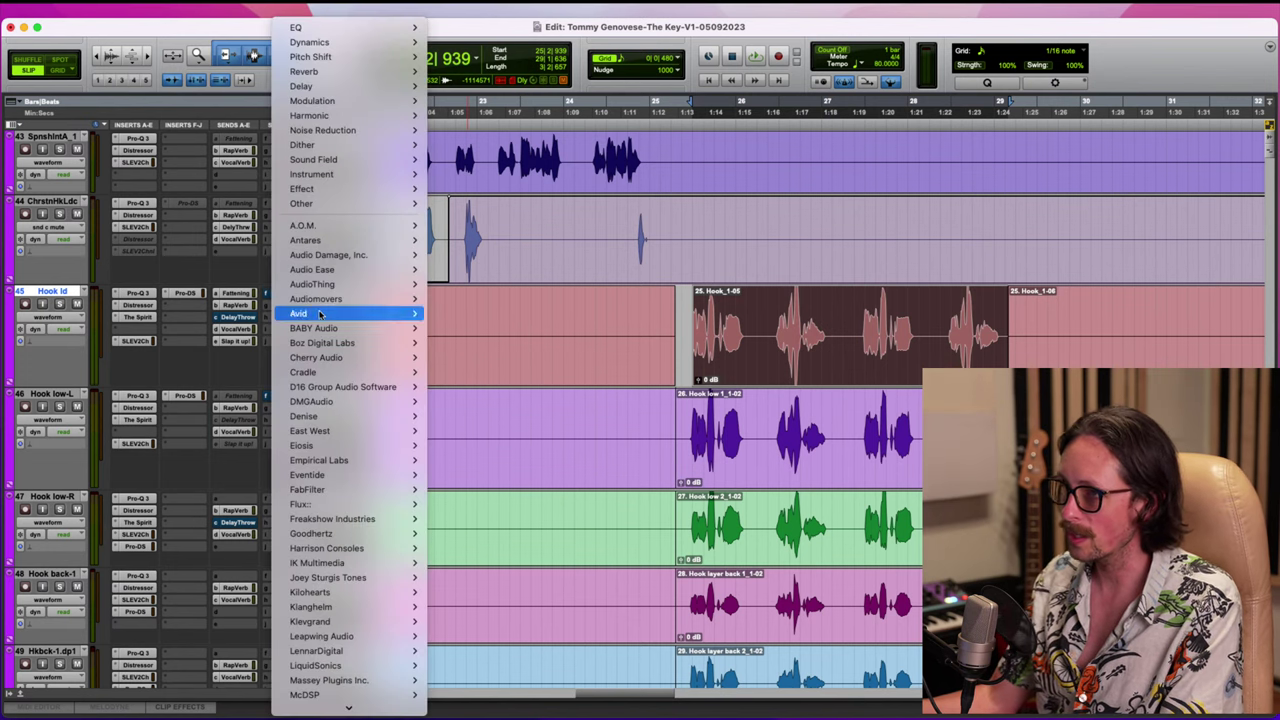
pyautogui.scroll(-5, 330, 590)
pyautogui.moveTo(331, 668)
pyautogui.scroll(-5, 335, 678)
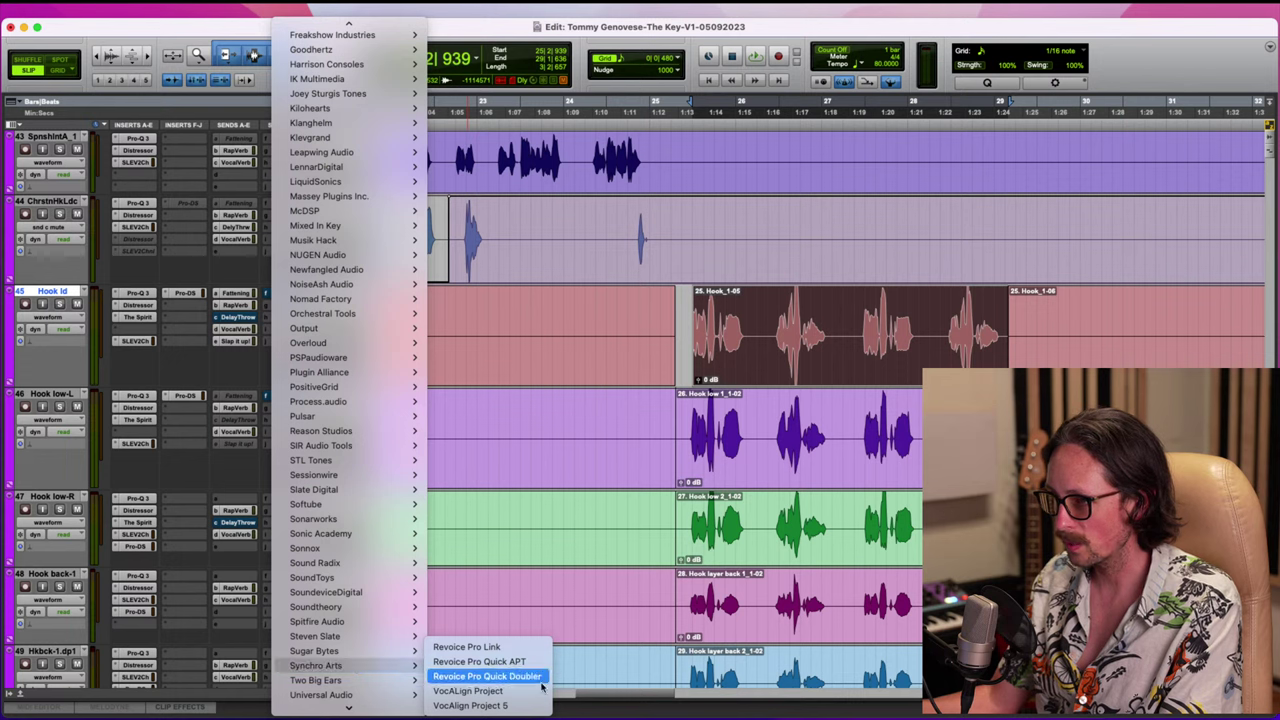
pyautogui.click(520, 706)
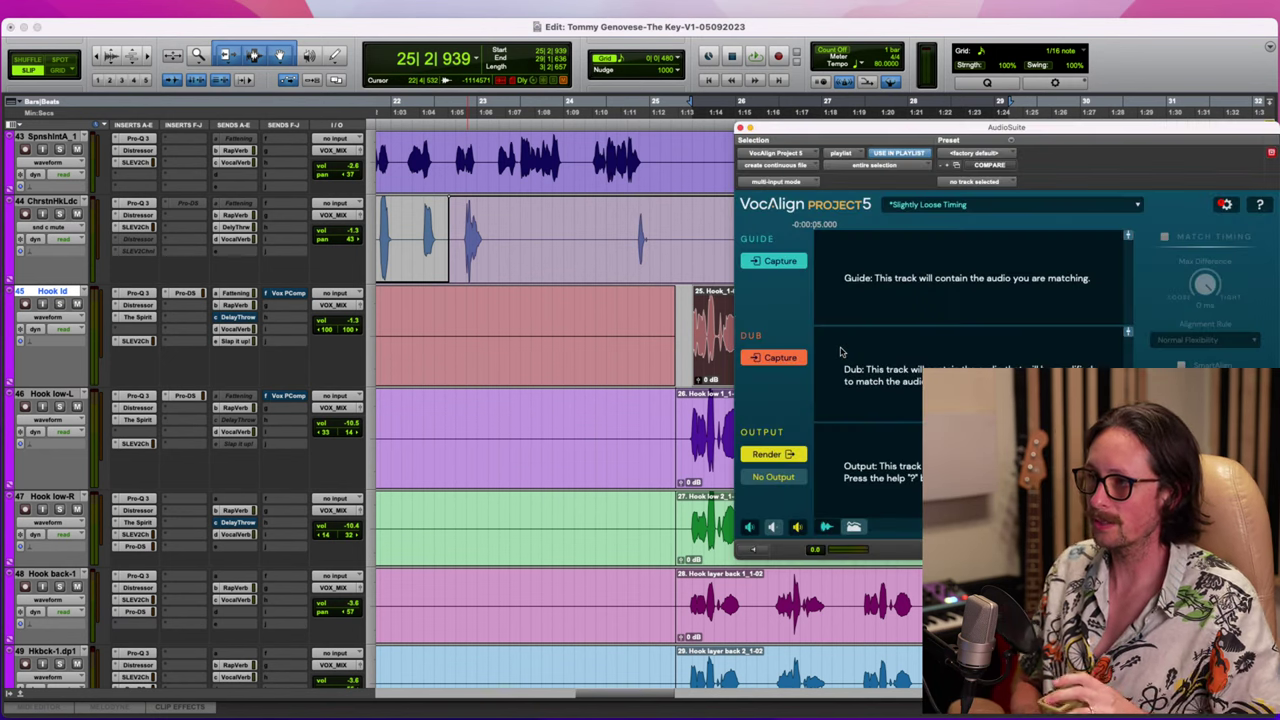
pyautogui.moveTo(1028, 130); pyautogui.dragTo(399, 94)
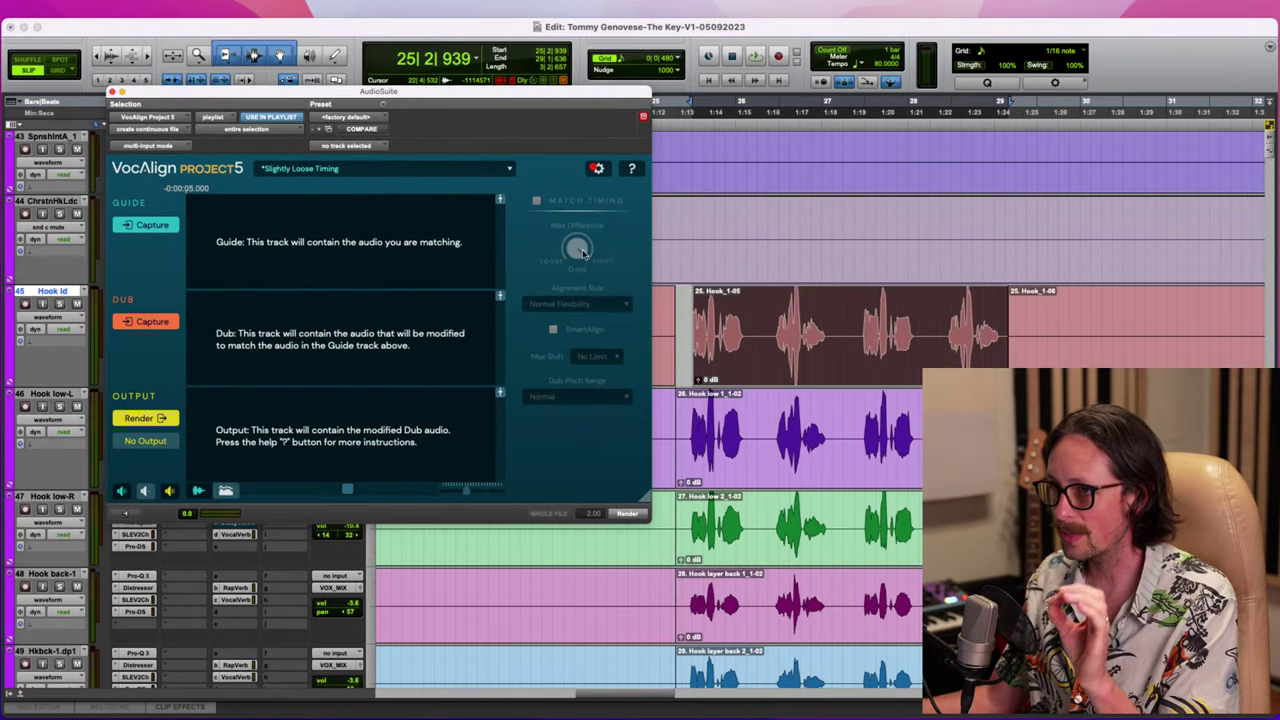
pyautogui.click(152, 225)
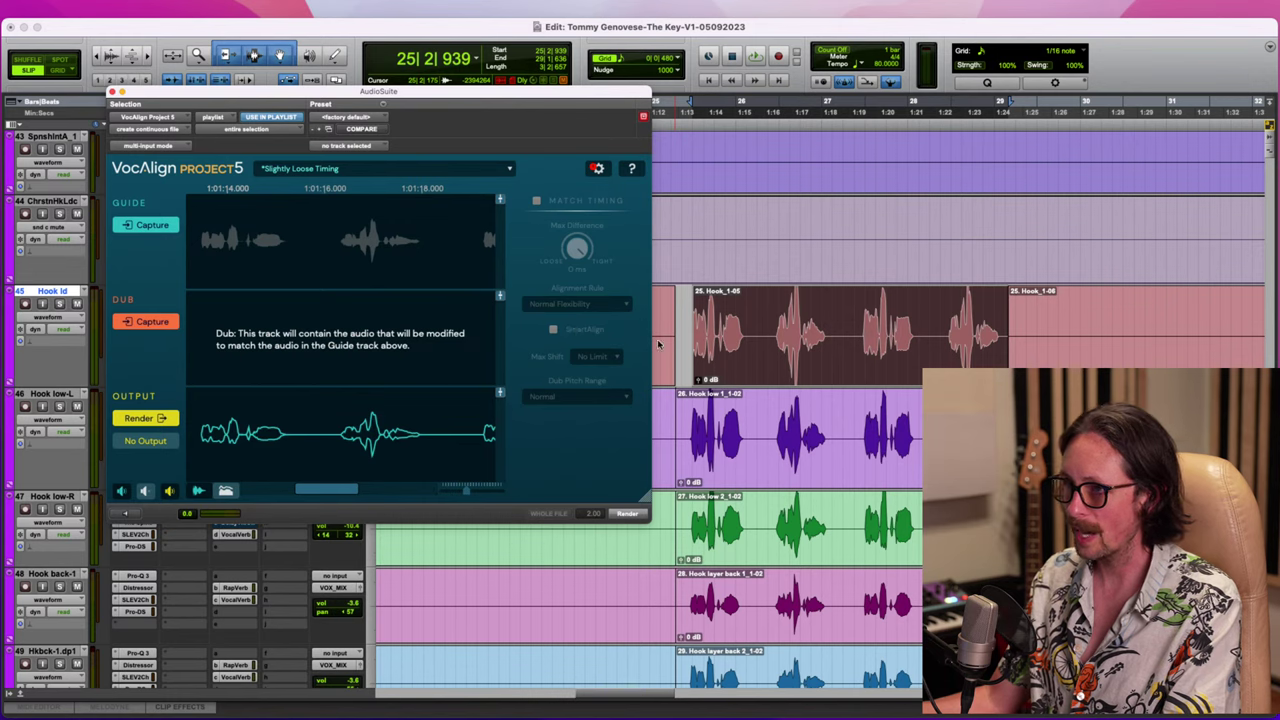
# Capture the Hook low-L clip as the dub, set the maximum timing difference to 5 ms and render the aligned clip
pyautogui.click(751, 460)
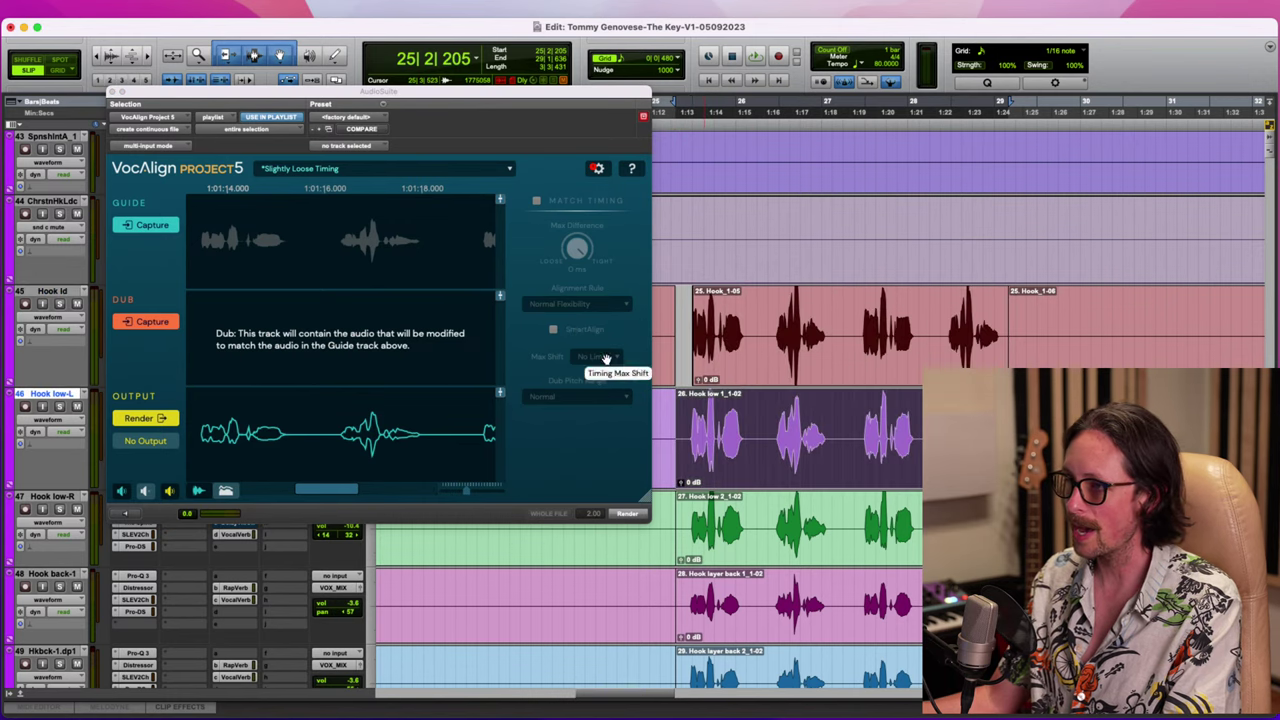
pyautogui.click(141, 331)
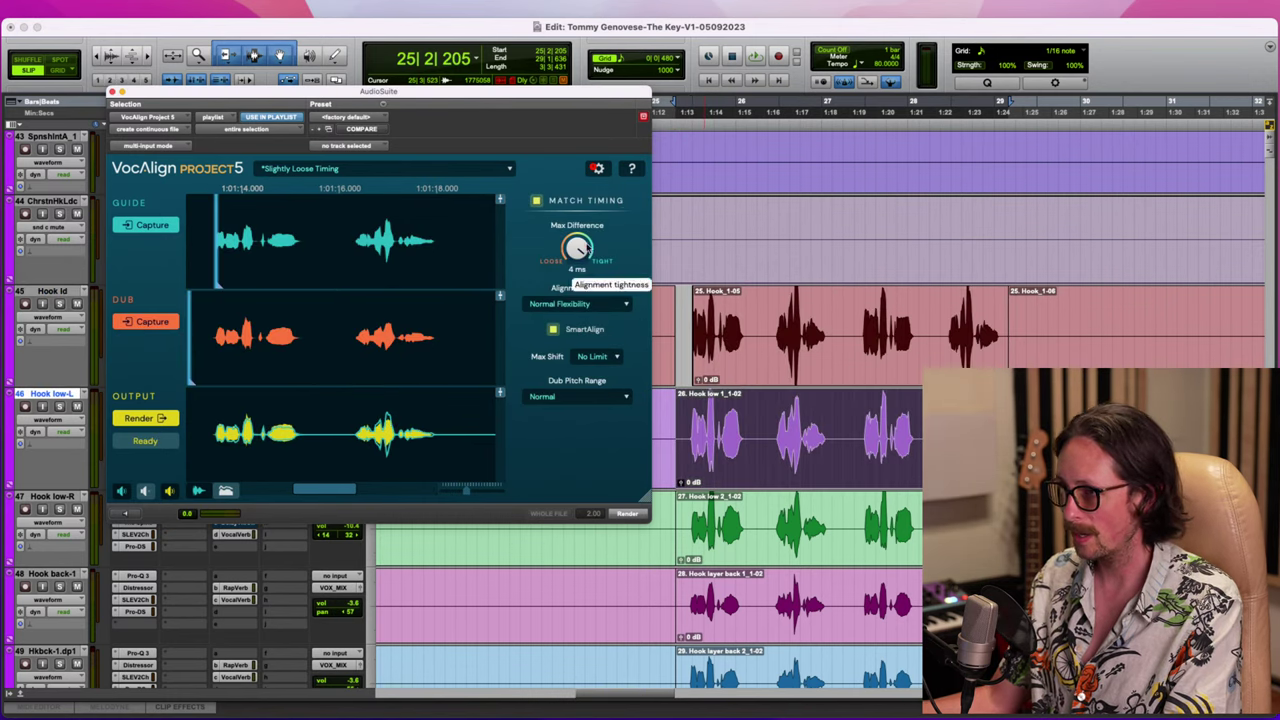
pyautogui.click(578, 247)
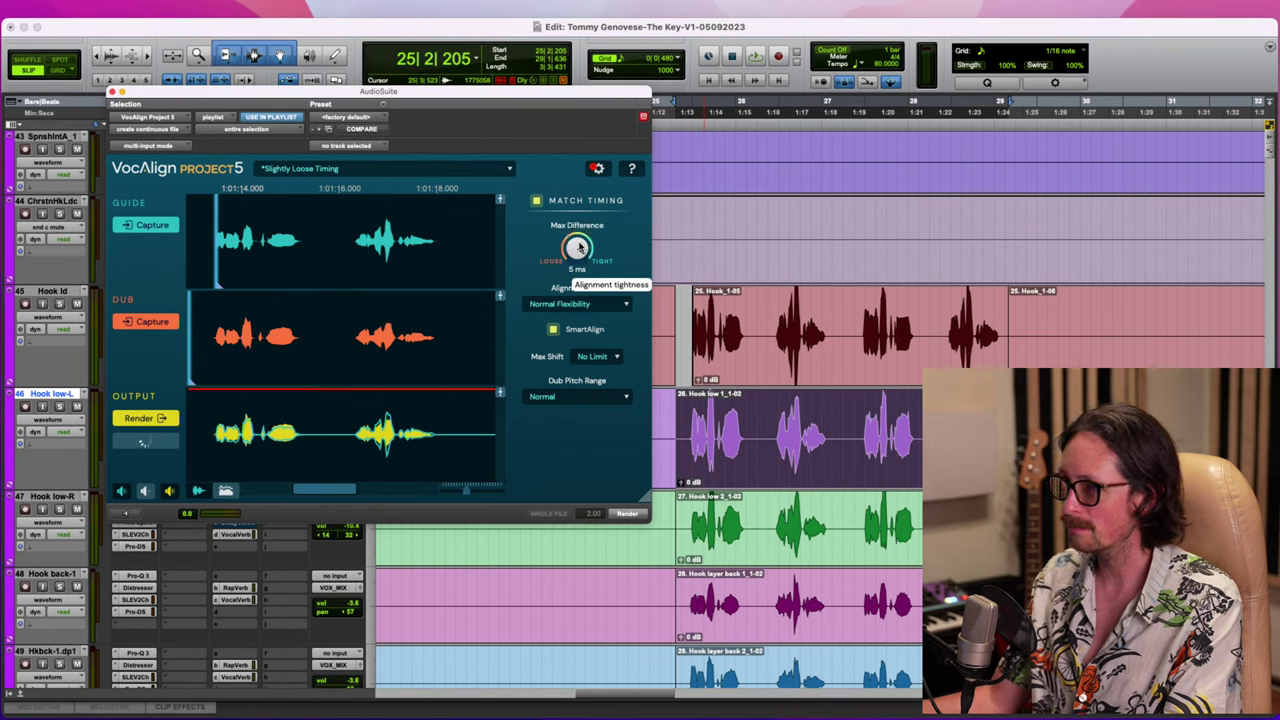
pyautogui.click(158, 419)
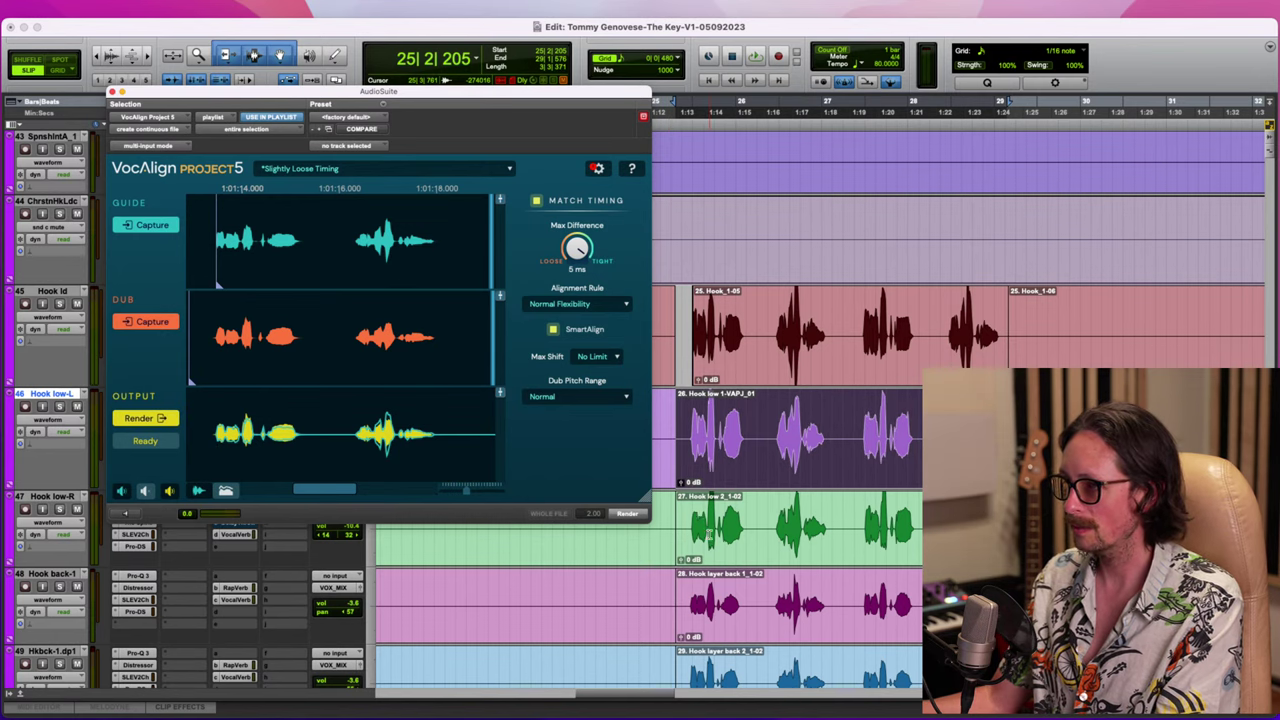
# Align the Hook low-R and Hook back-1 clips to the lead guide in VocAlign, rendering each one
pyautogui.click(709, 536)
pyautogui.click(163, 323)
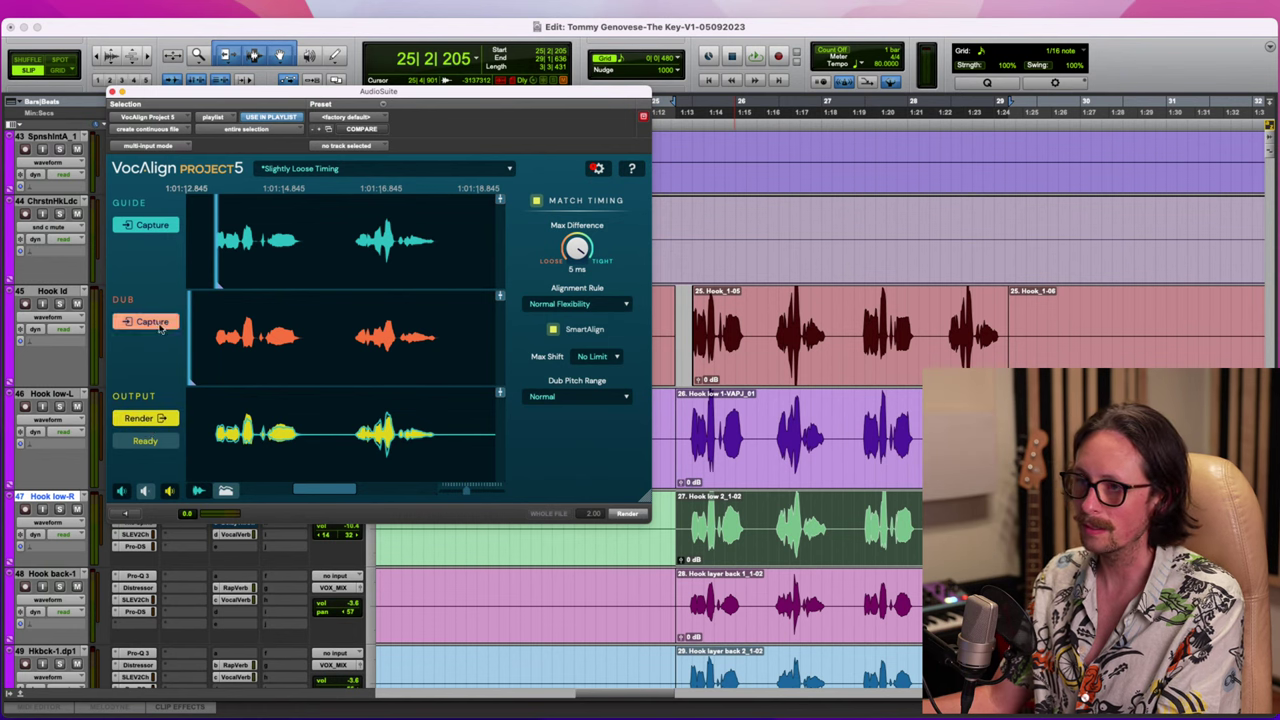
pyautogui.click(148, 419)
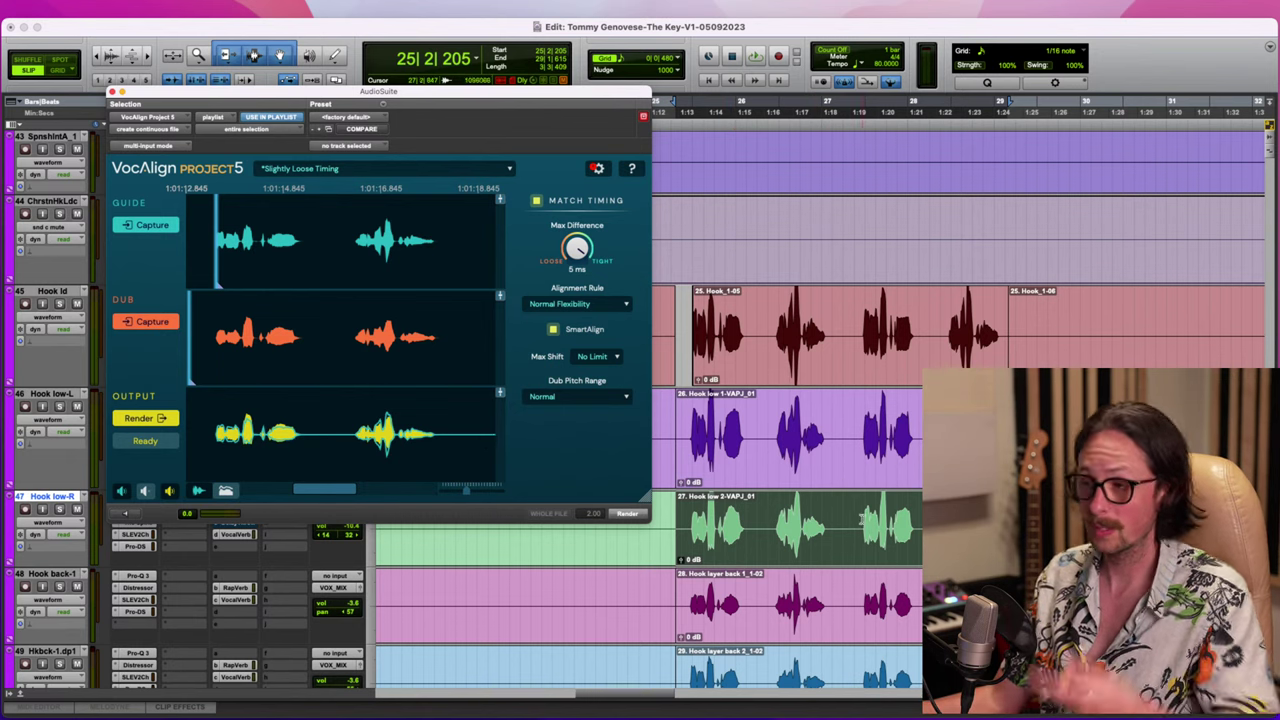
pyautogui.click(779, 622)
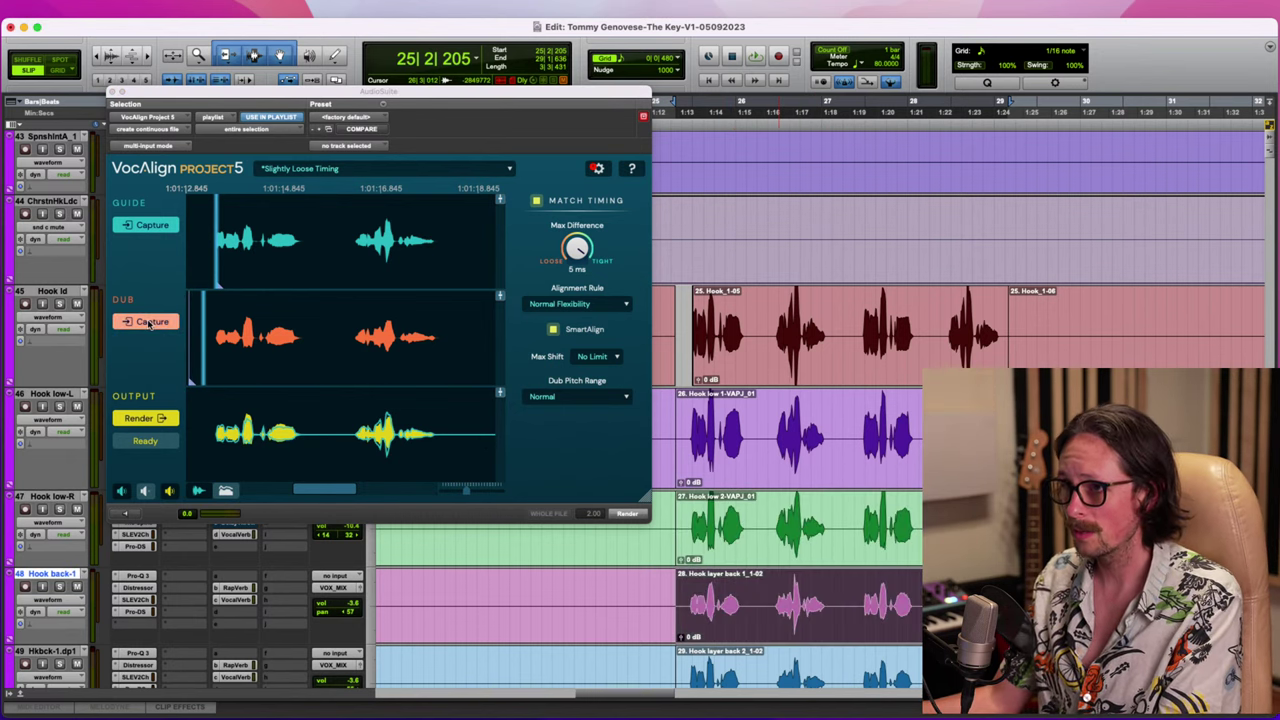
pyautogui.click(156, 419)
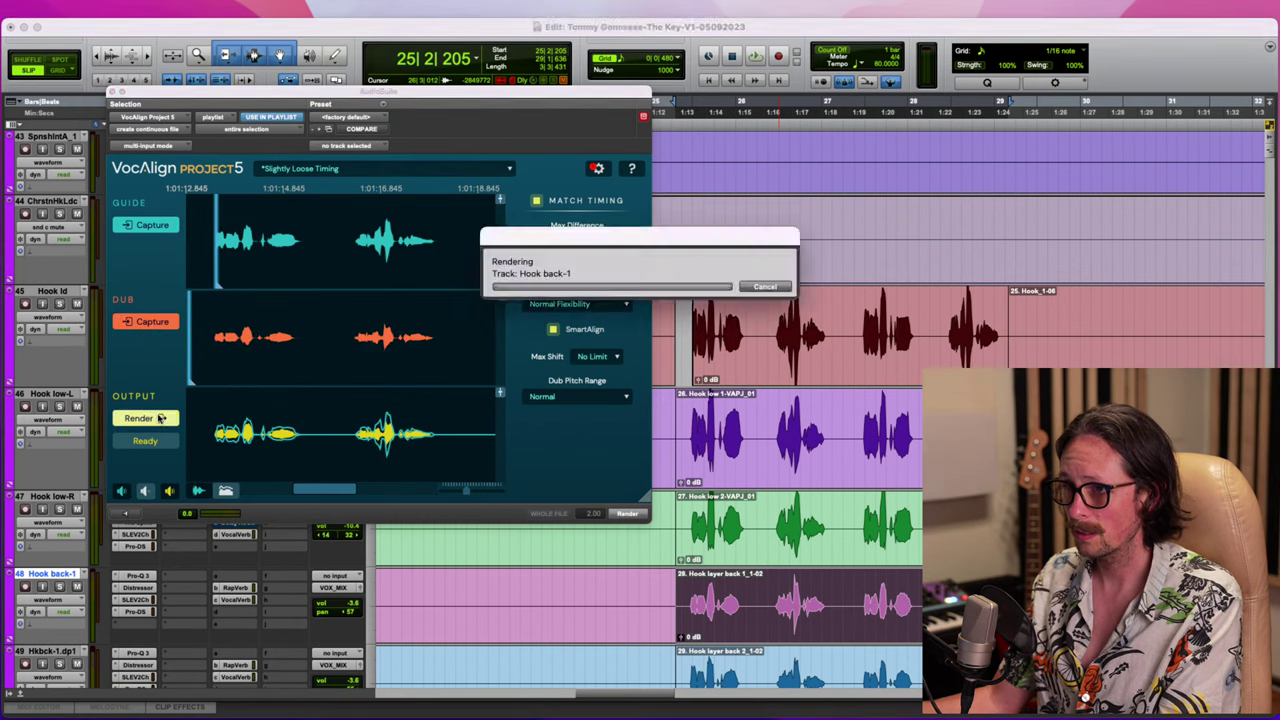
# Align the Hkbck-1.dp1 and Hook high-1 clips to the lead guide in VocAlign, rendering each one
pyautogui.scroll(-3, 828, 464)
pyautogui.click(811, 421)
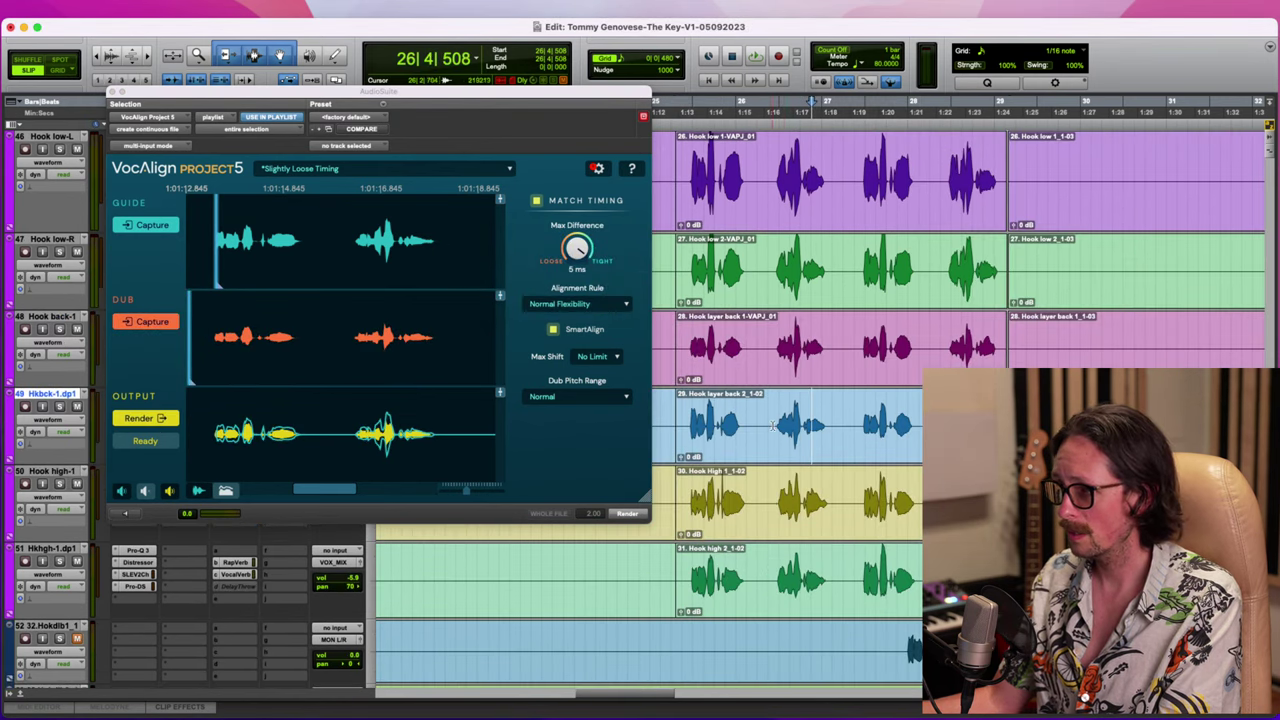
pyautogui.click(773, 429)
pyautogui.click(133, 327)
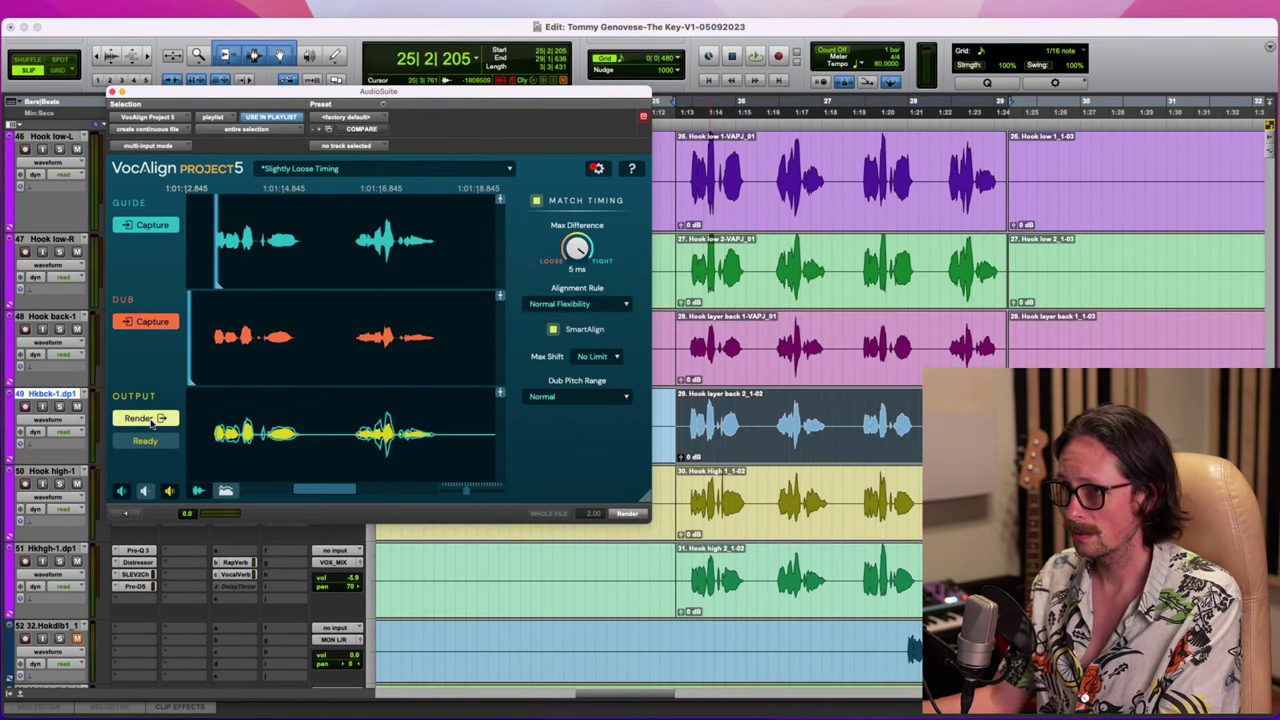
pyautogui.click(875, 519)
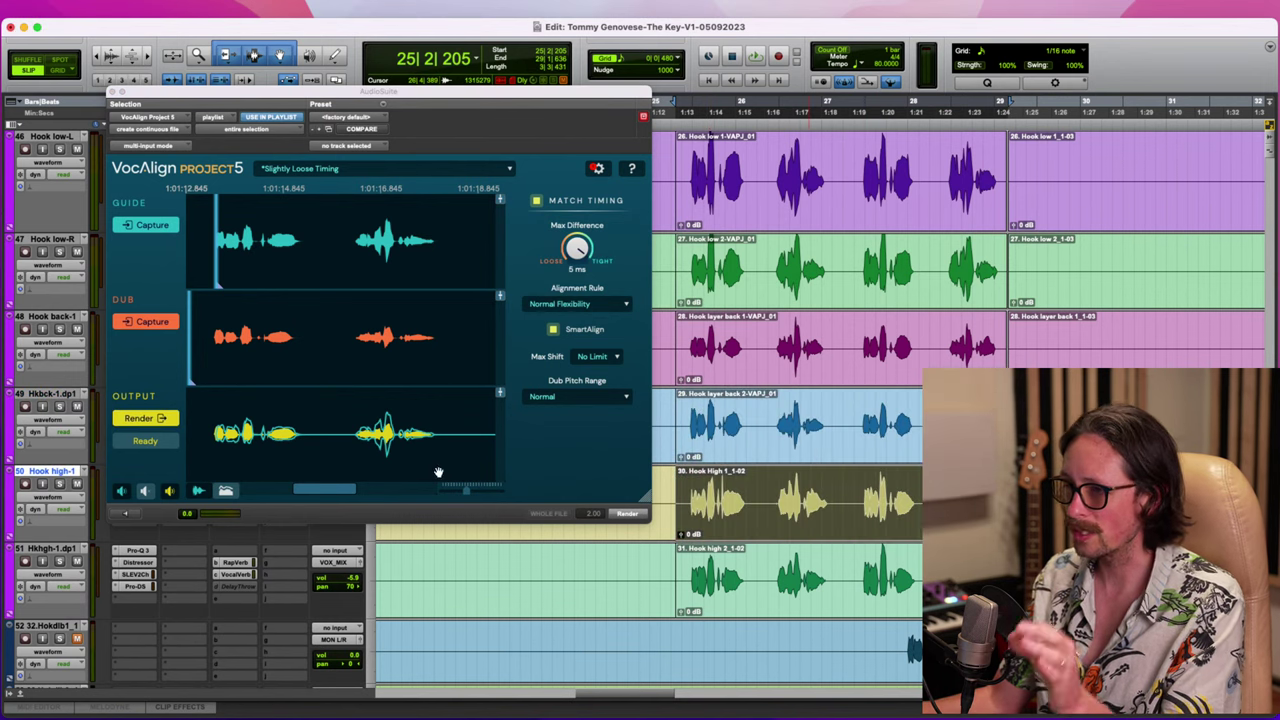
pyautogui.click(135, 322)
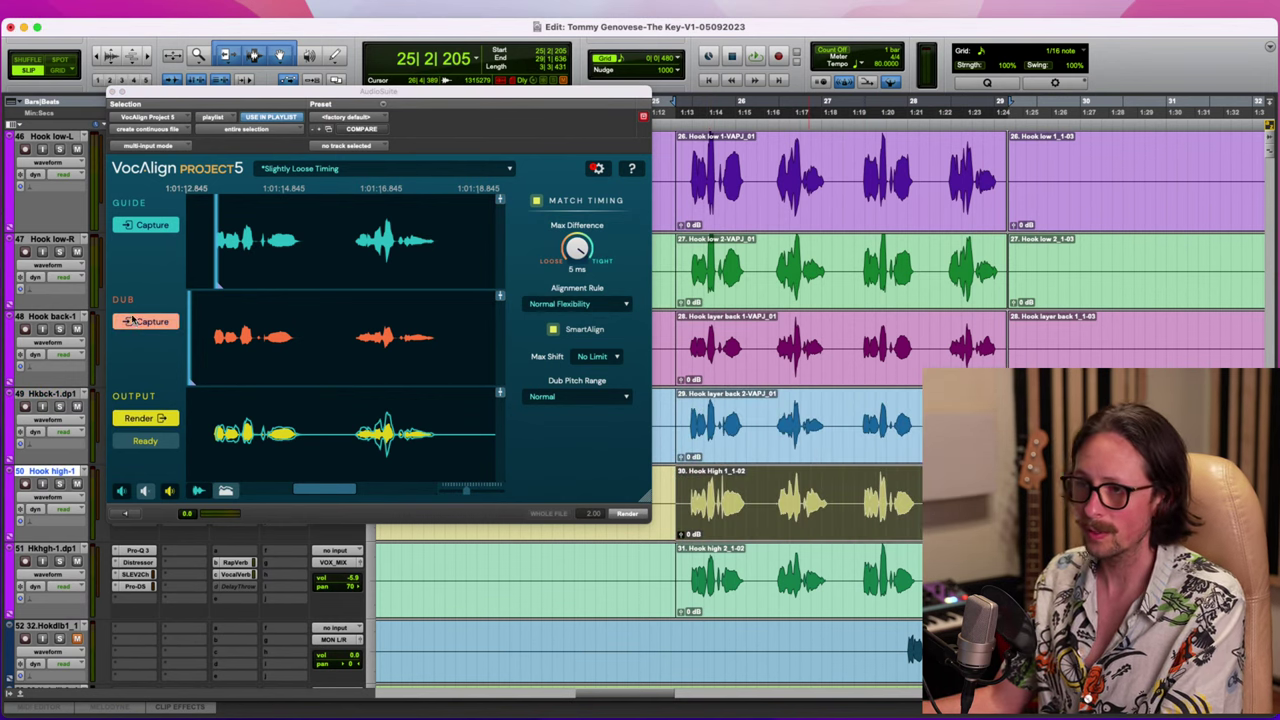
pyautogui.click(165, 421)
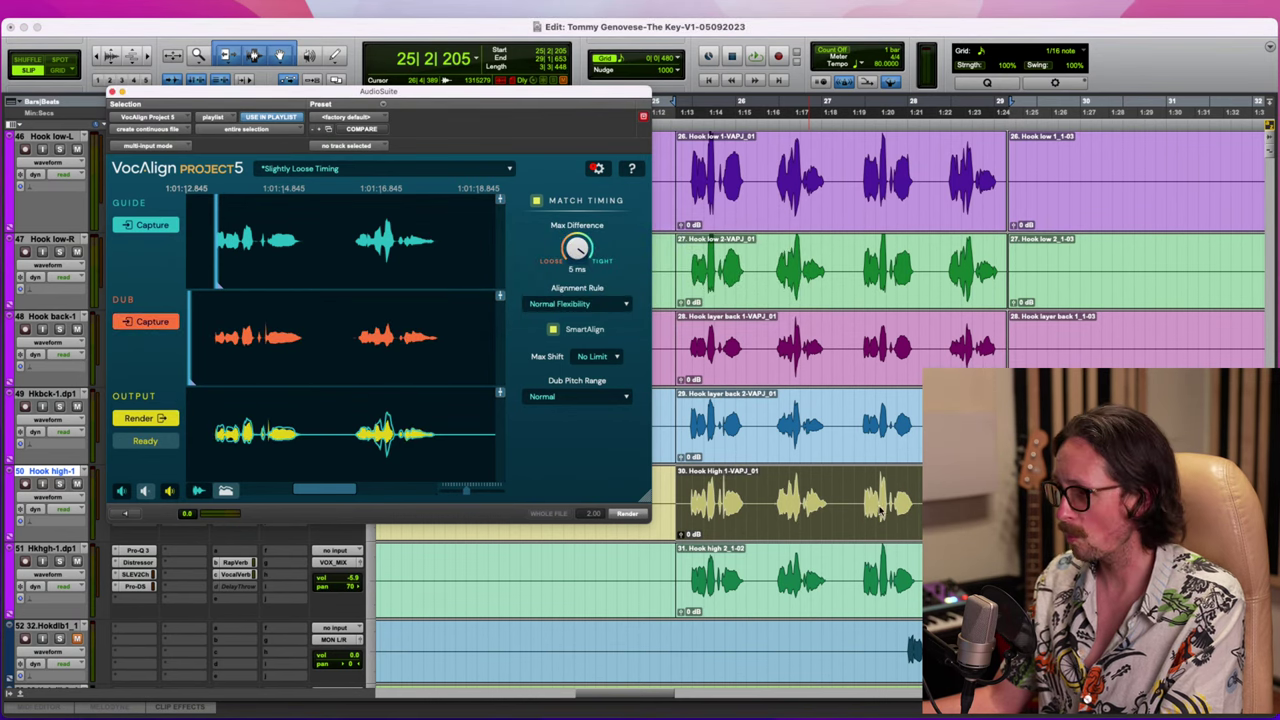
# Align the Hkhgh-1.dp1 clip to the lead guide, render it and close VocAlign
pyautogui.click(849, 624)
pyautogui.click(845, 618)
pyautogui.click(157, 323)
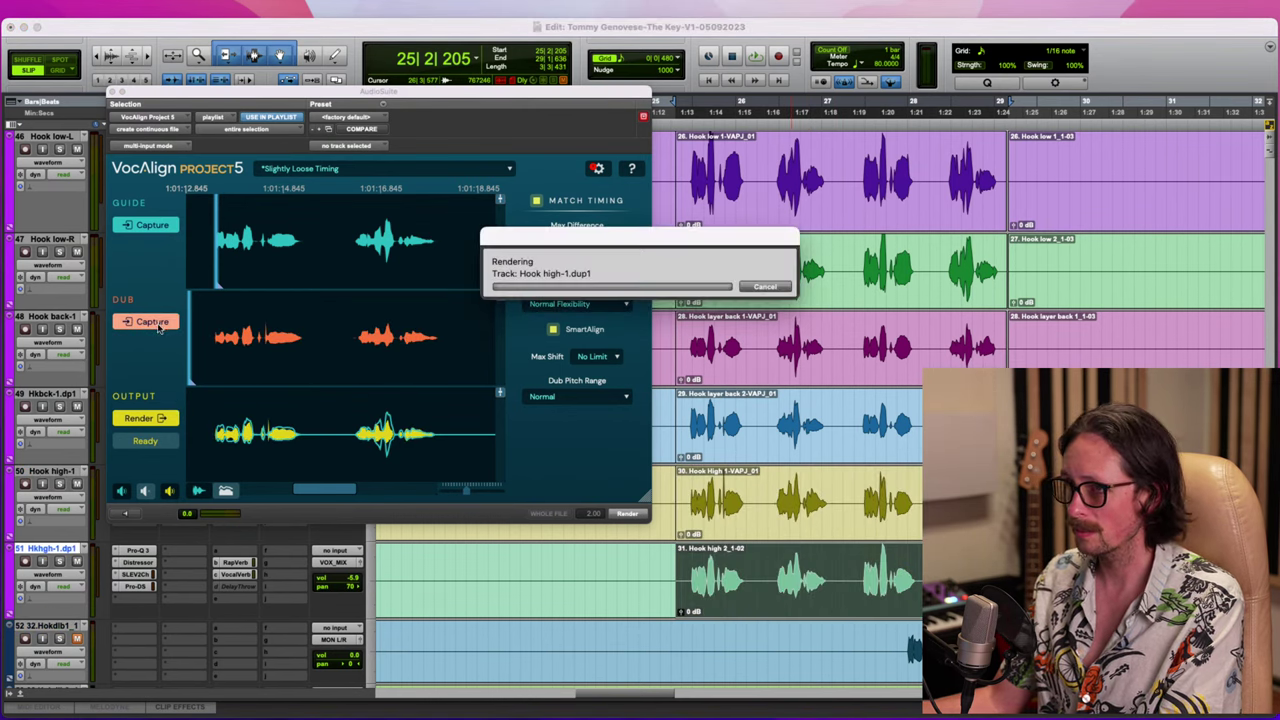
pyautogui.click(155, 420)
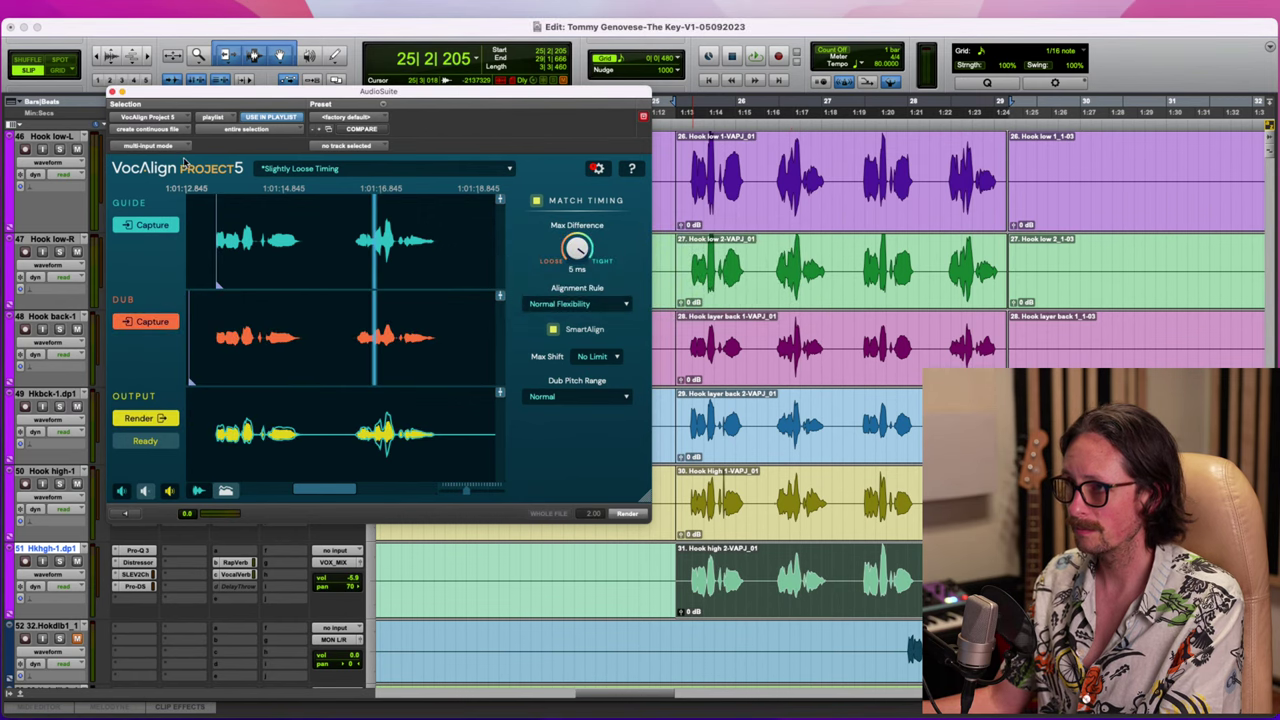
pyautogui.click(112, 91)
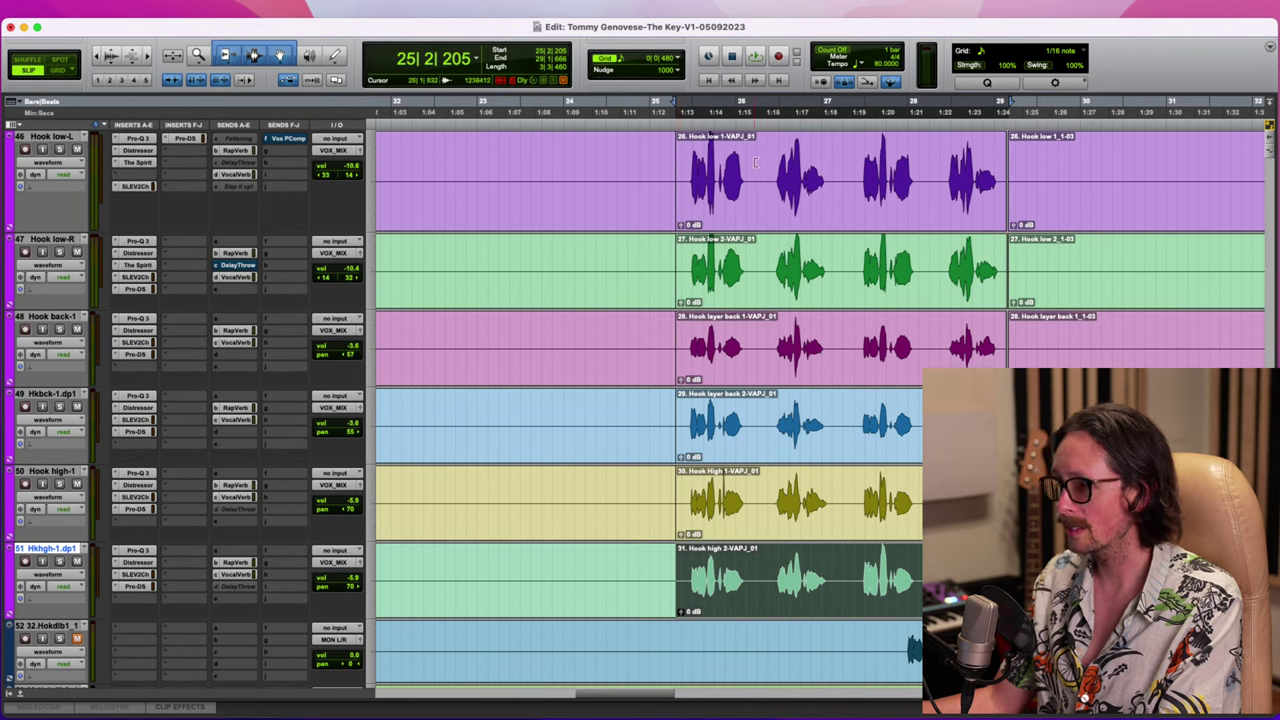
# Play the aligned hook vocals from 25|2|205 to check their timing against the lead
pyautogui.press('super+equal')
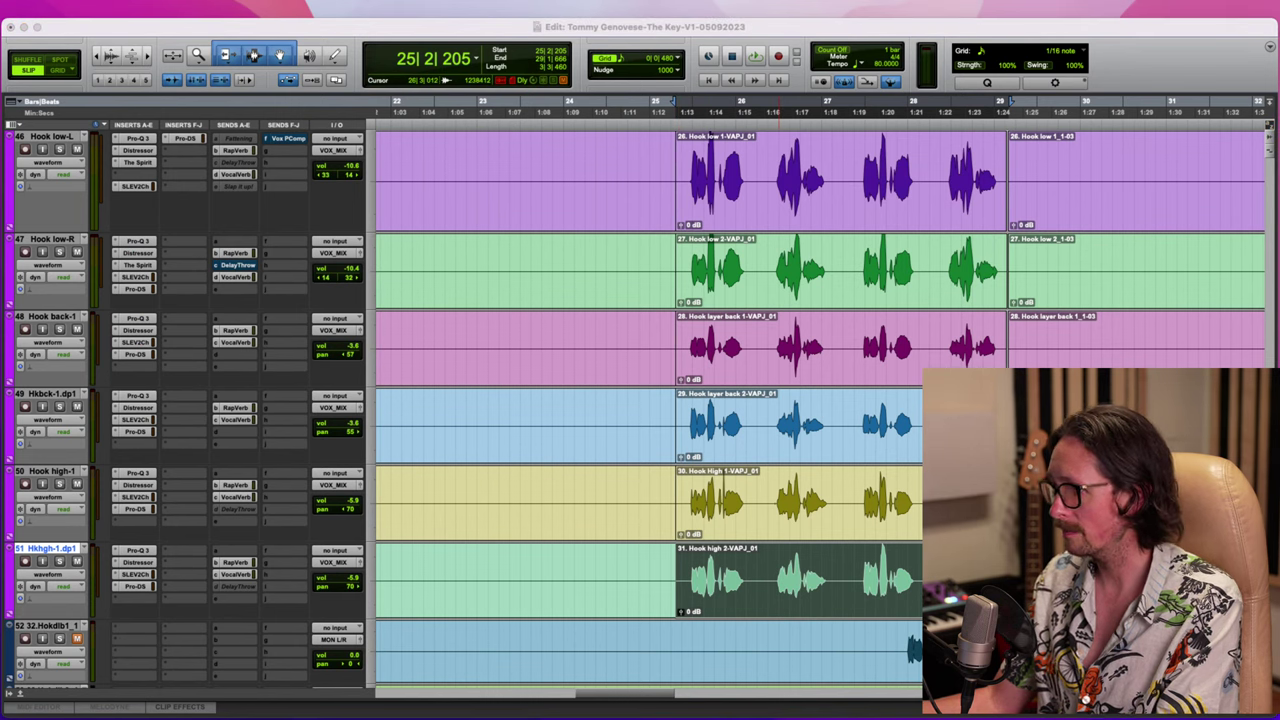
pyautogui.click(674, 23)
pyautogui.press('space')
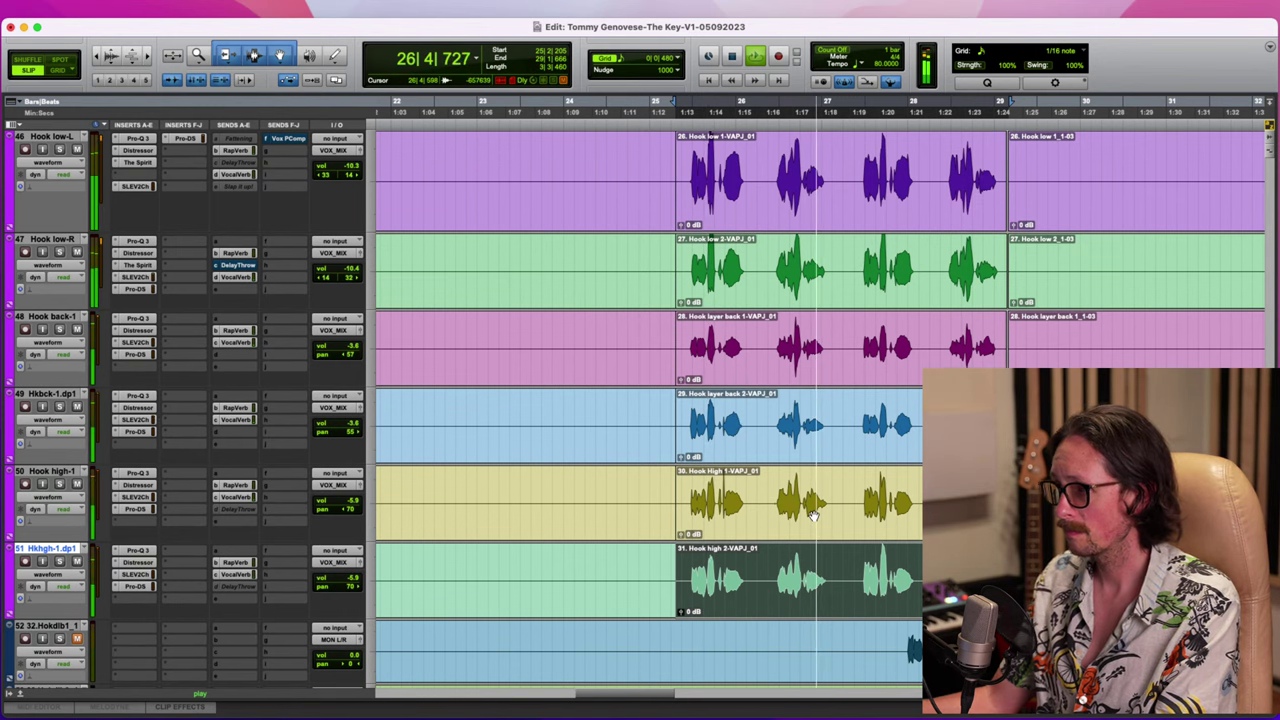
pyautogui.scroll(3, 814, 514)
pyautogui.scroll(-3, 850, 470)
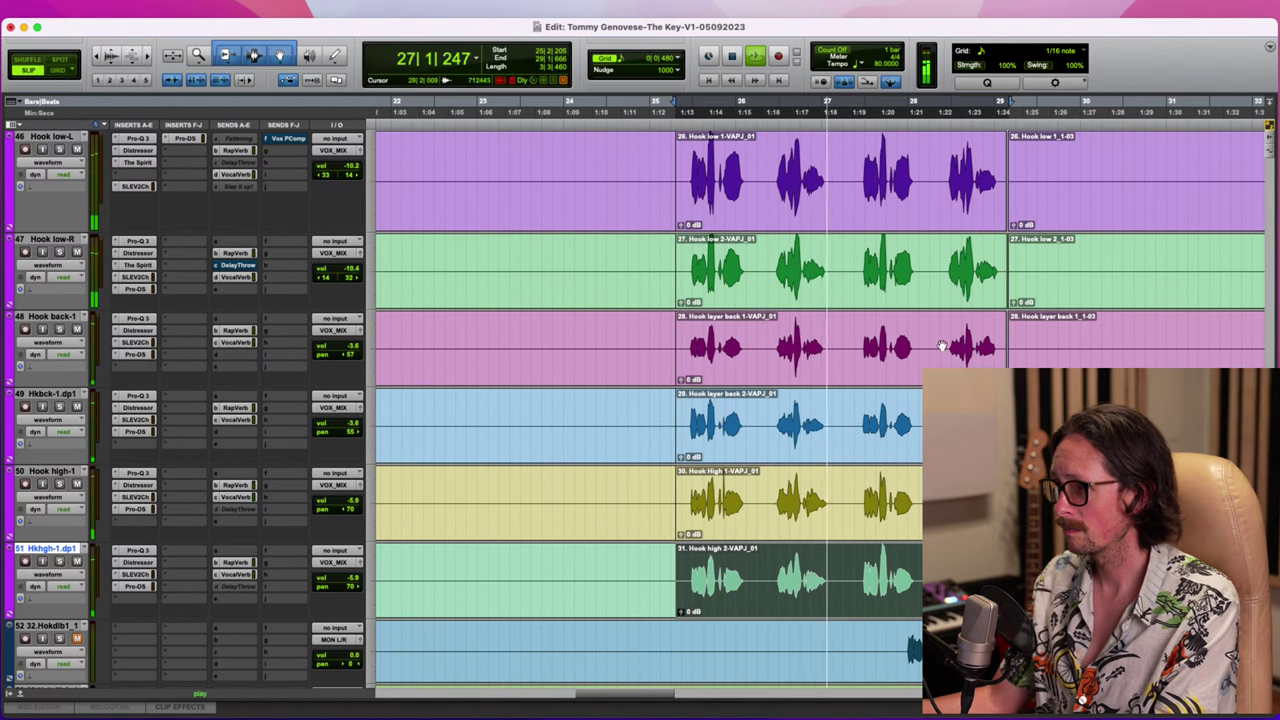
pyautogui.press('space')
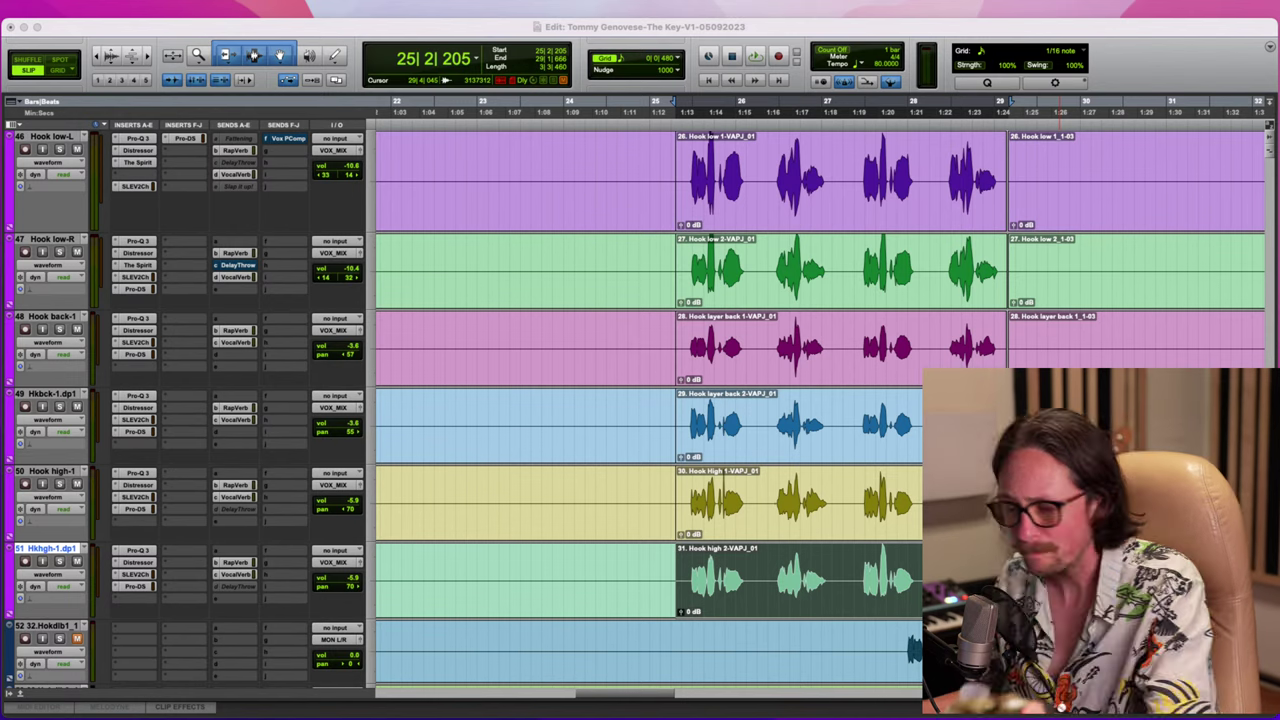
# Solo Hook back-1 and Hkbck-1.dp1, play them from 25|2|205 and open Hook back-1's Pro-DS
pyautogui.click(305, 31)
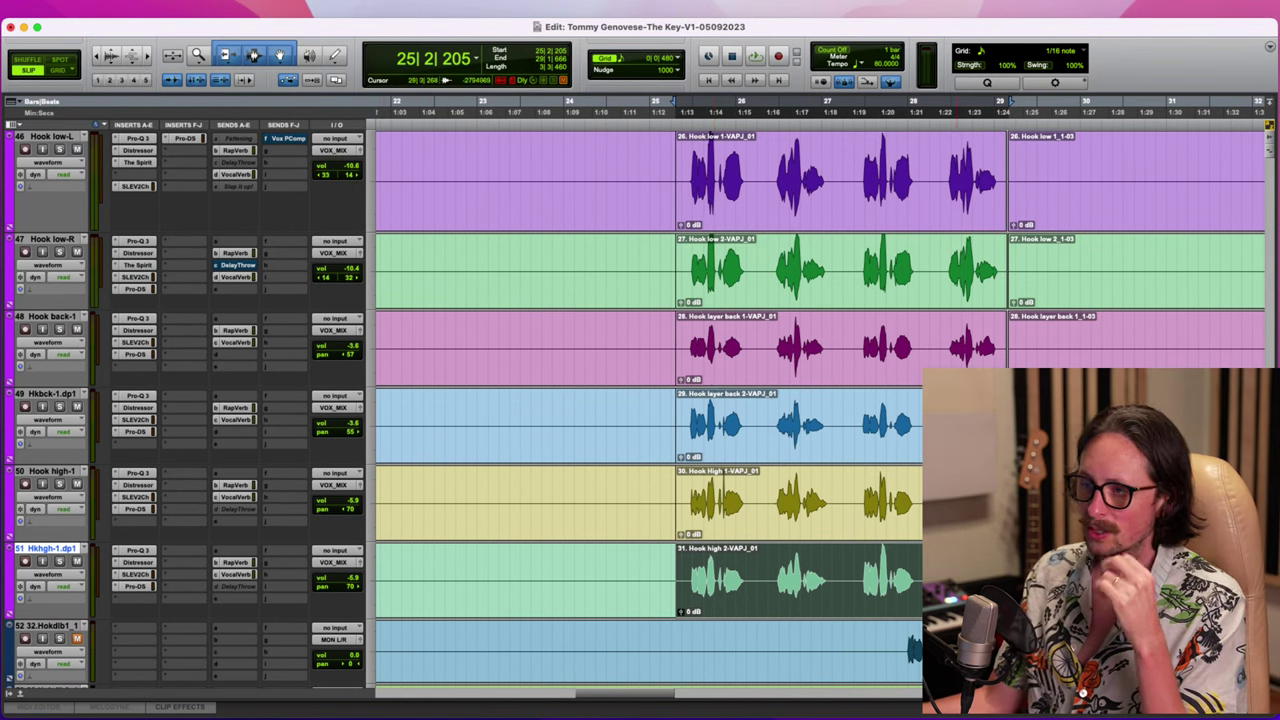
pyautogui.click(67, 393)
pyautogui.keyDown('shift'); pyautogui.click(71, 317); pyautogui.keyUp('shift')
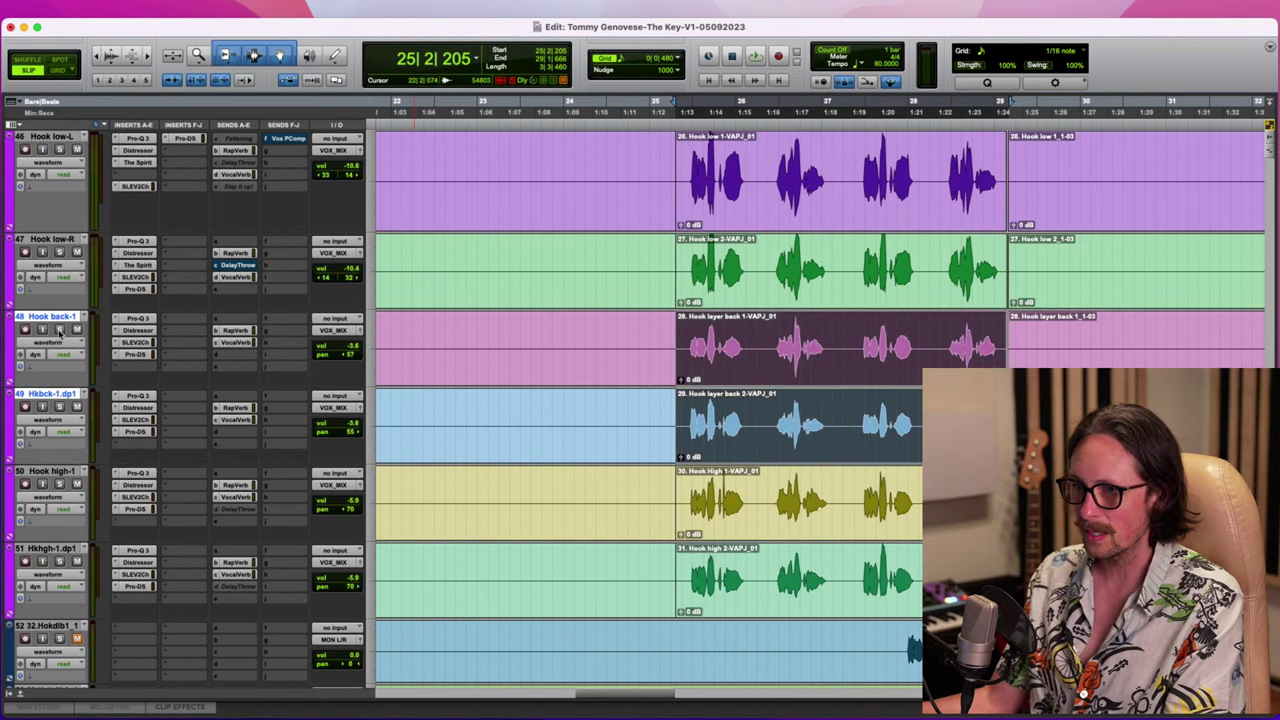
pyautogui.click(59, 329)
pyautogui.click(59, 406)
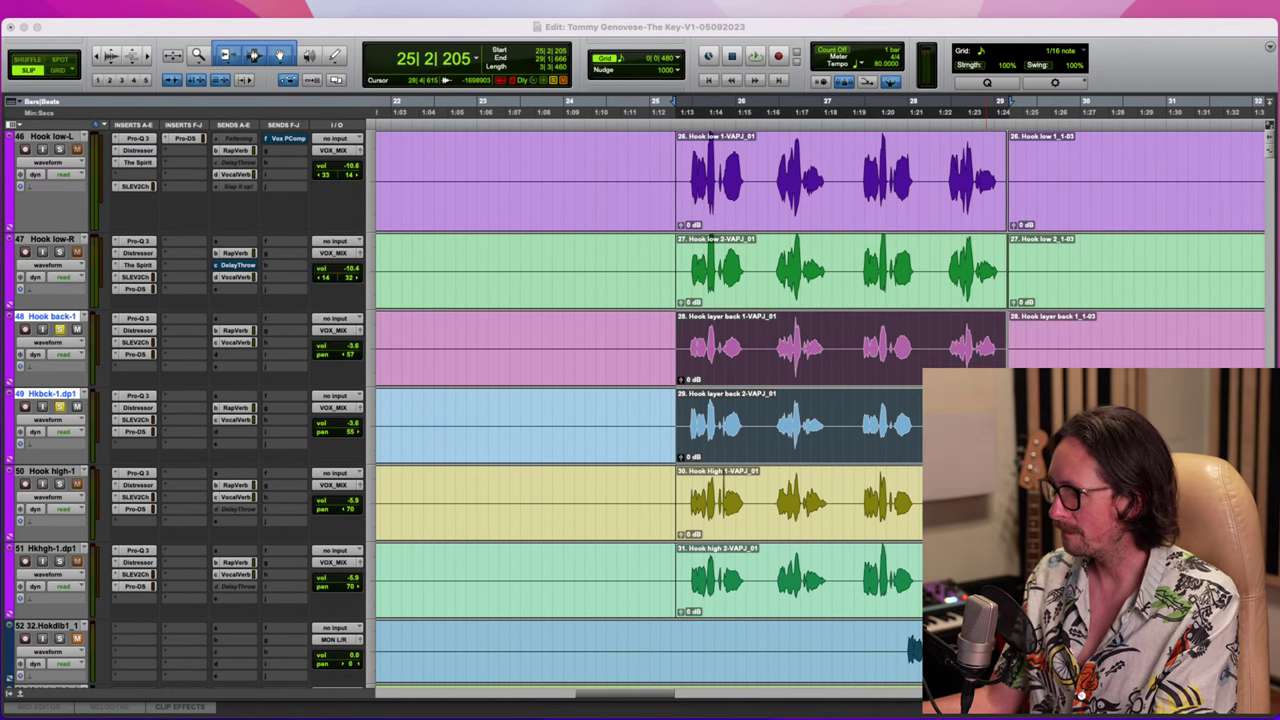
pyautogui.click(923, 23)
pyautogui.press('space')
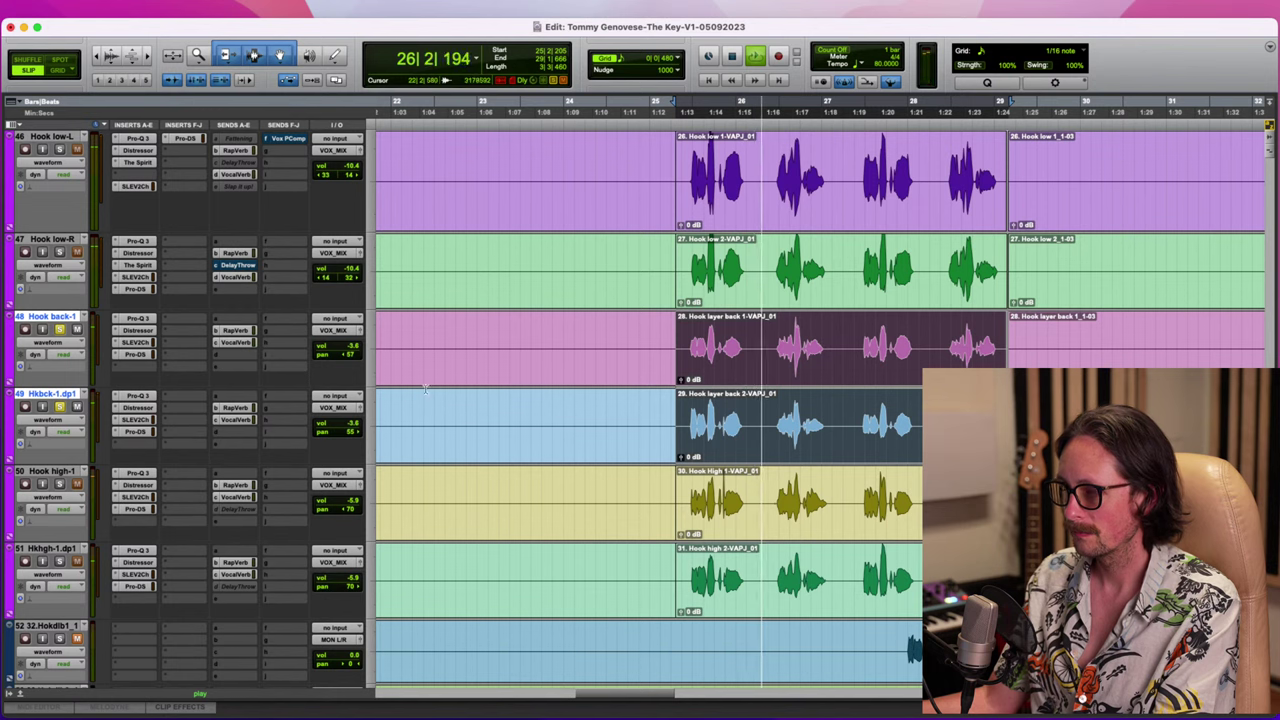
pyautogui.click(137, 354)
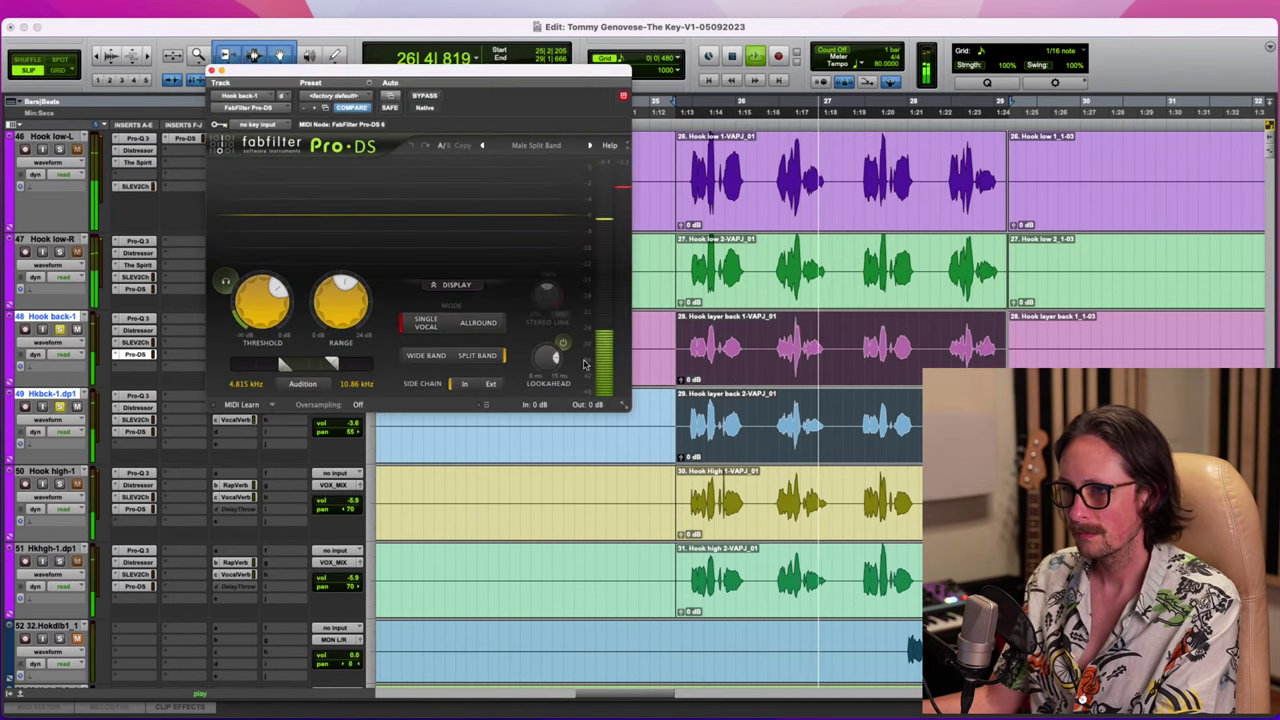
pyautogui.press('space')
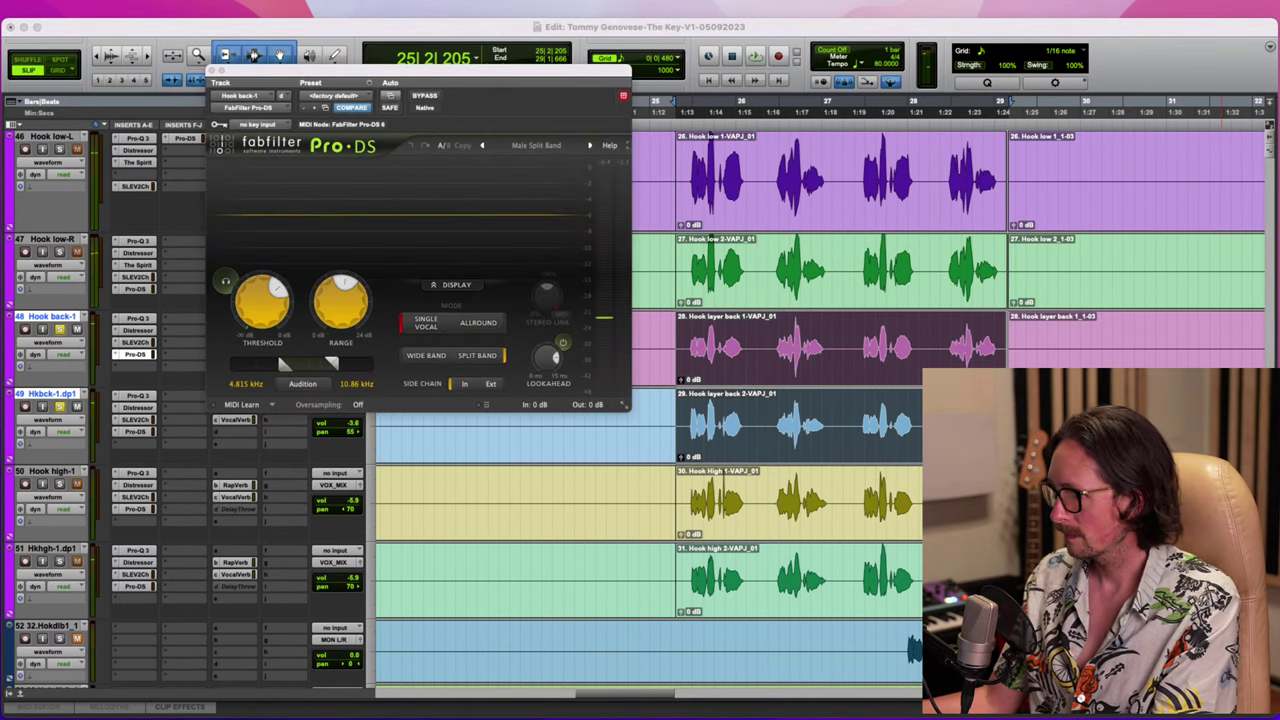
# Lower the Pro-DS detection band's lower edge to 4.475 kHz, reduce the threshold during playback and close the plug-in
pyautogui.click(749, 26)
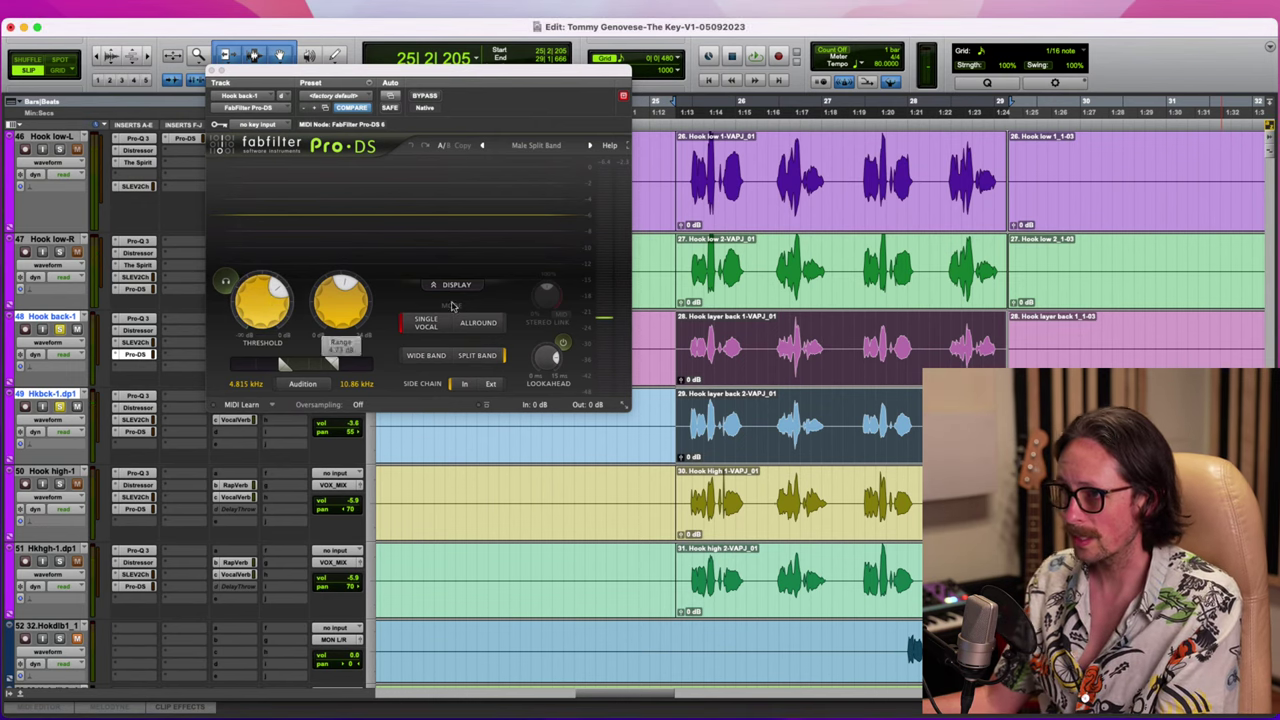
pyautogui.moveTo(284, 364); pyautogui.dragTo(277, 363)
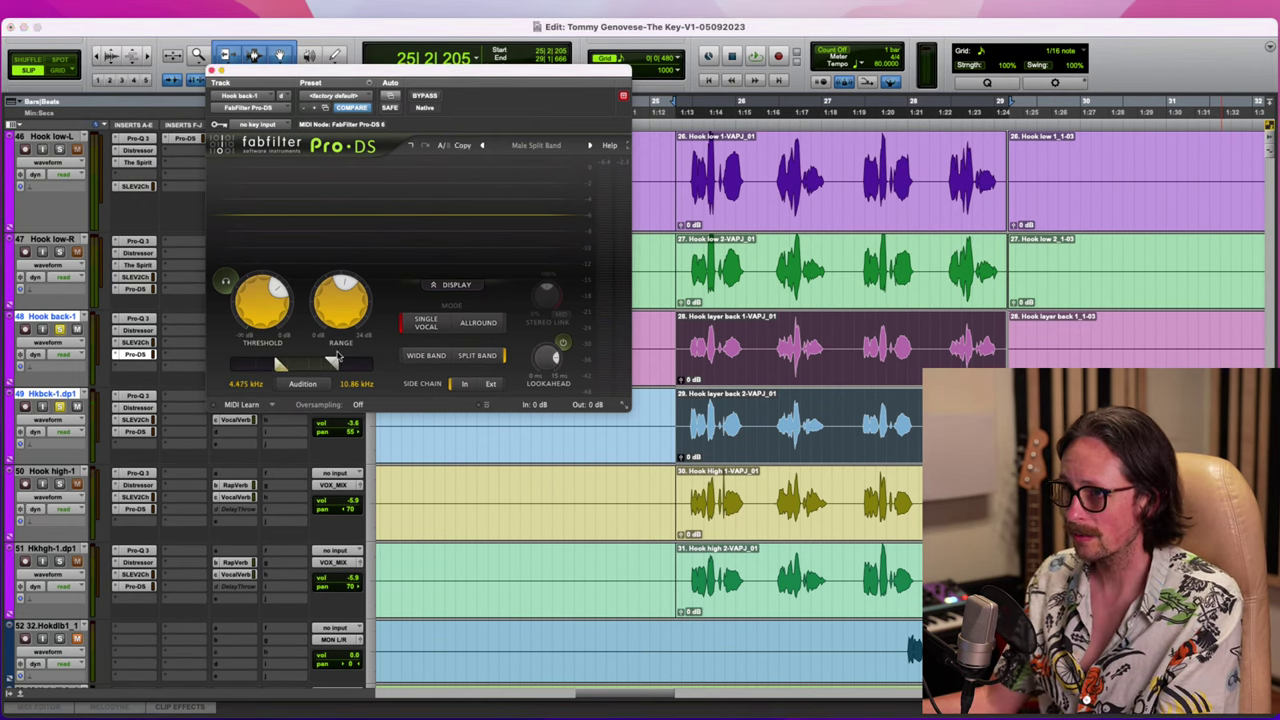
pyautogui.moveTo(273, 287)
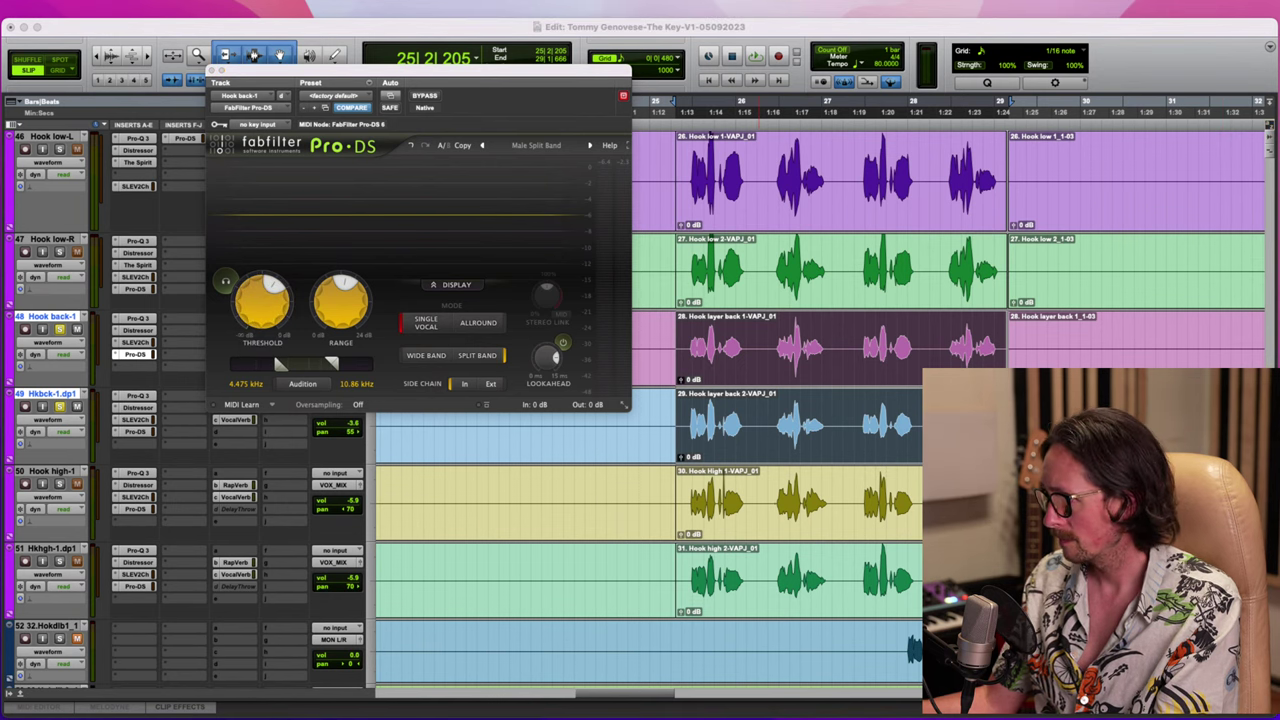
pyautogui.click(806, 151)
pyautogui.press('space')
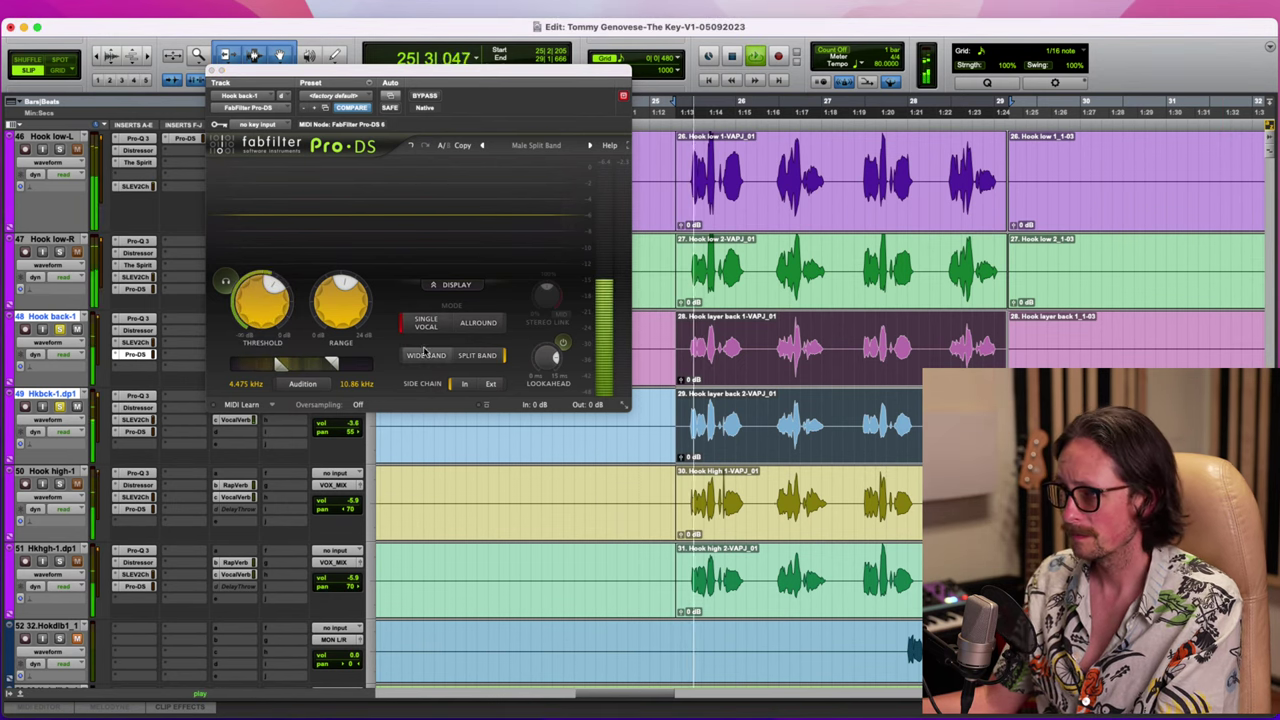
pyautogui.moveTo(273, 282)
pyautogui.mouseDown()
pyautogui.moveTo(287, 285)
pyautogui.moveTo(256, 281)
pyautogui.mouseUp()
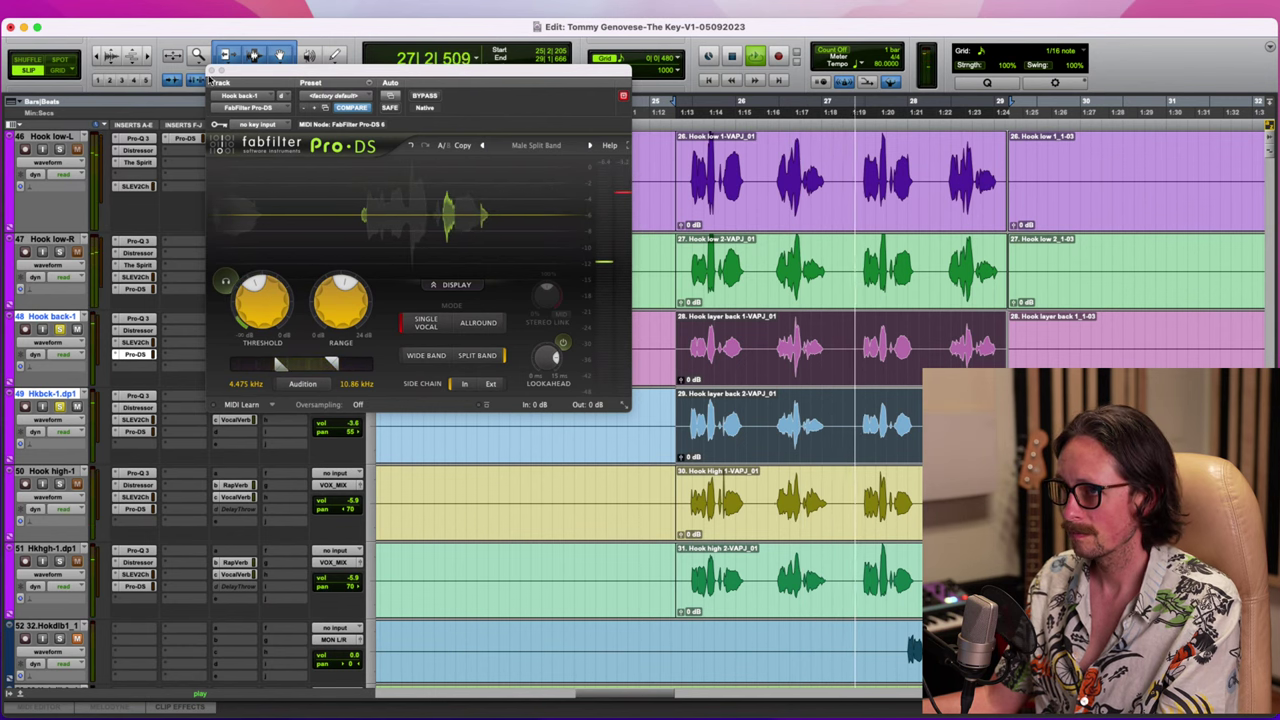
pyautogui.click(212, 71)
# Unsolo Hook back-1 and Hkbck-1.dp1, stop playback, and solo Hook low-L and Hook low-R instead
pyautogui.click(60, 330)
pyautogui.click(60, 407)
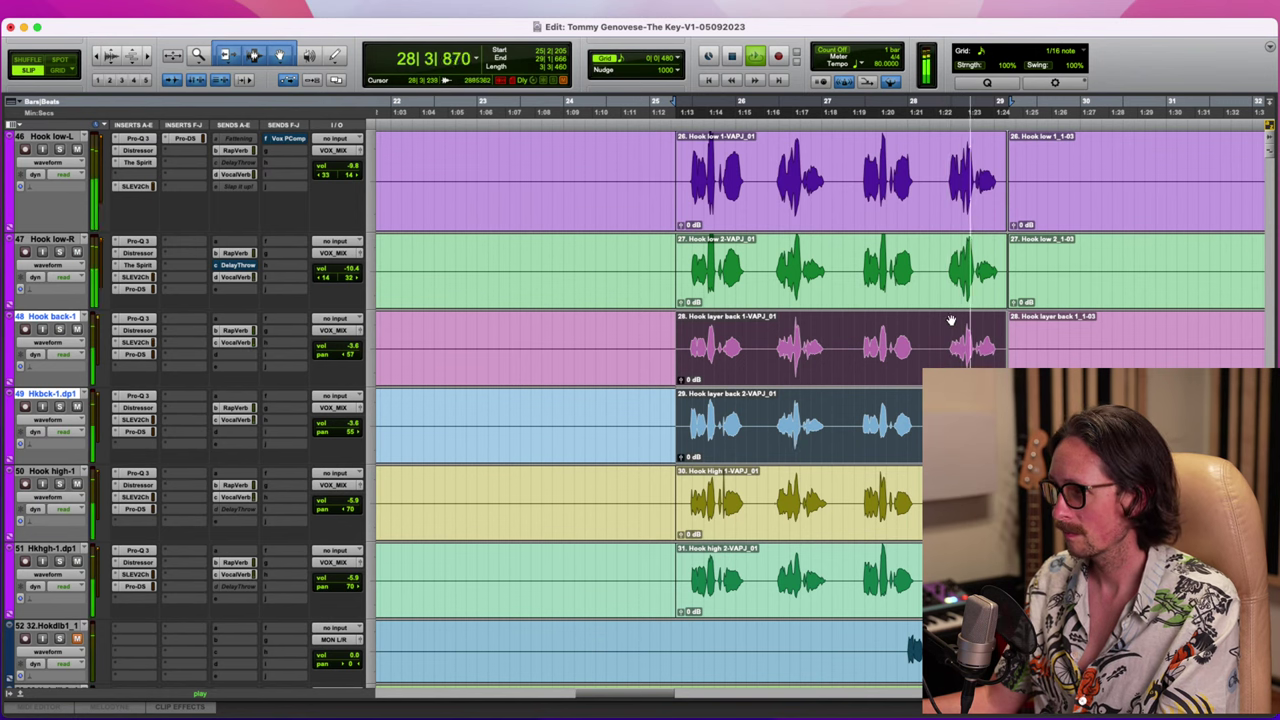
pyautogui.press('space')
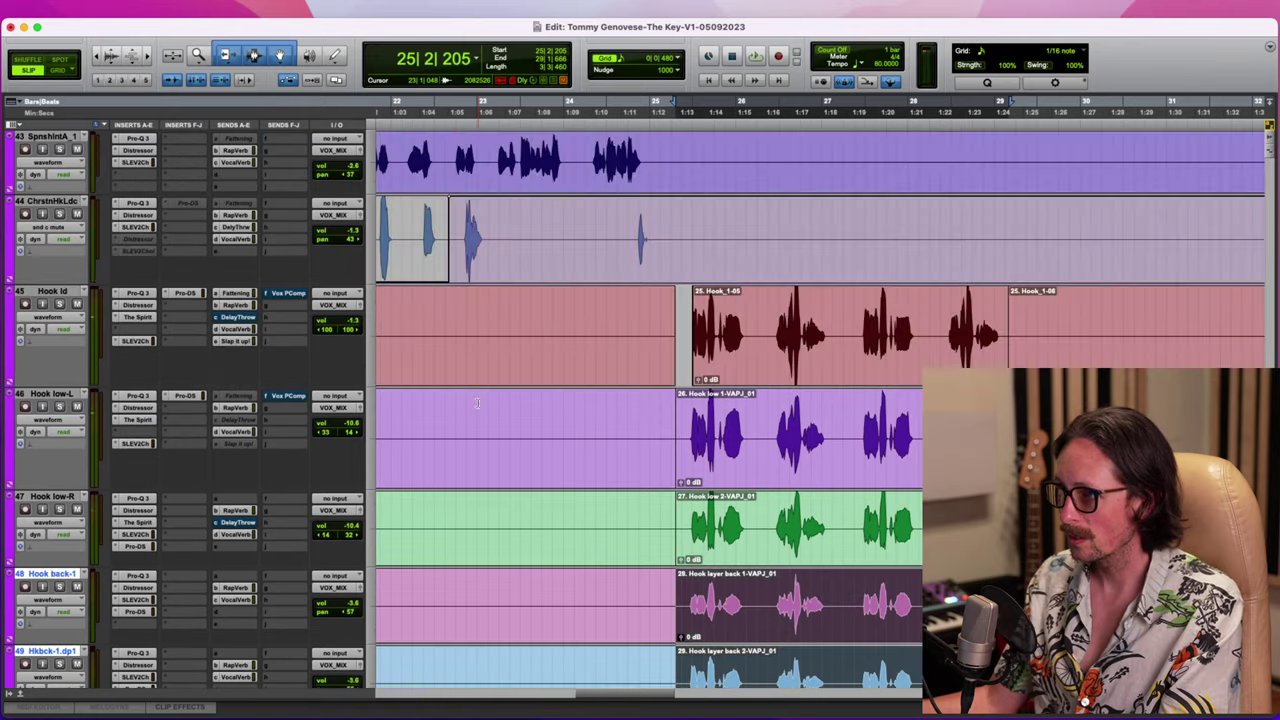
pyautogui.scroll(5, 820, 400)
pyautogui.click(52, 497)
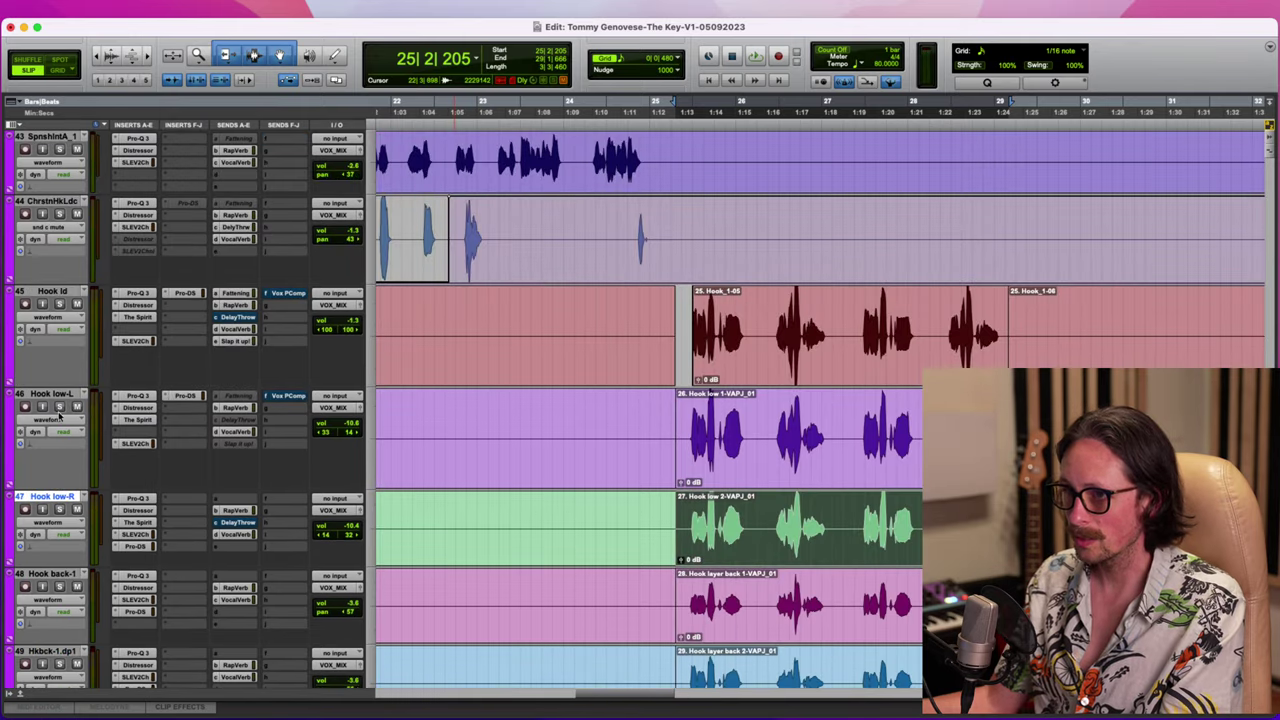
pyautogui.keyDown('shift'); pyautogui.click(60, 395); pyautogui.keyUp('shift')
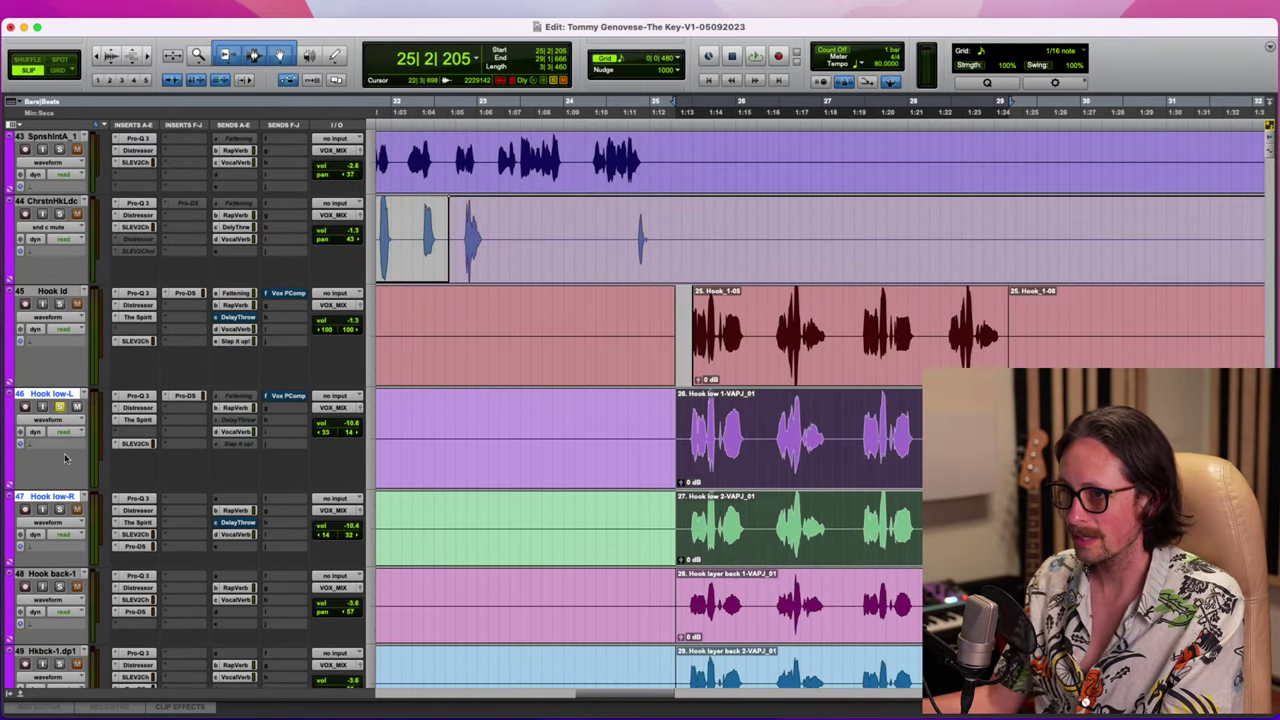
pyautogui.click(59, 509)
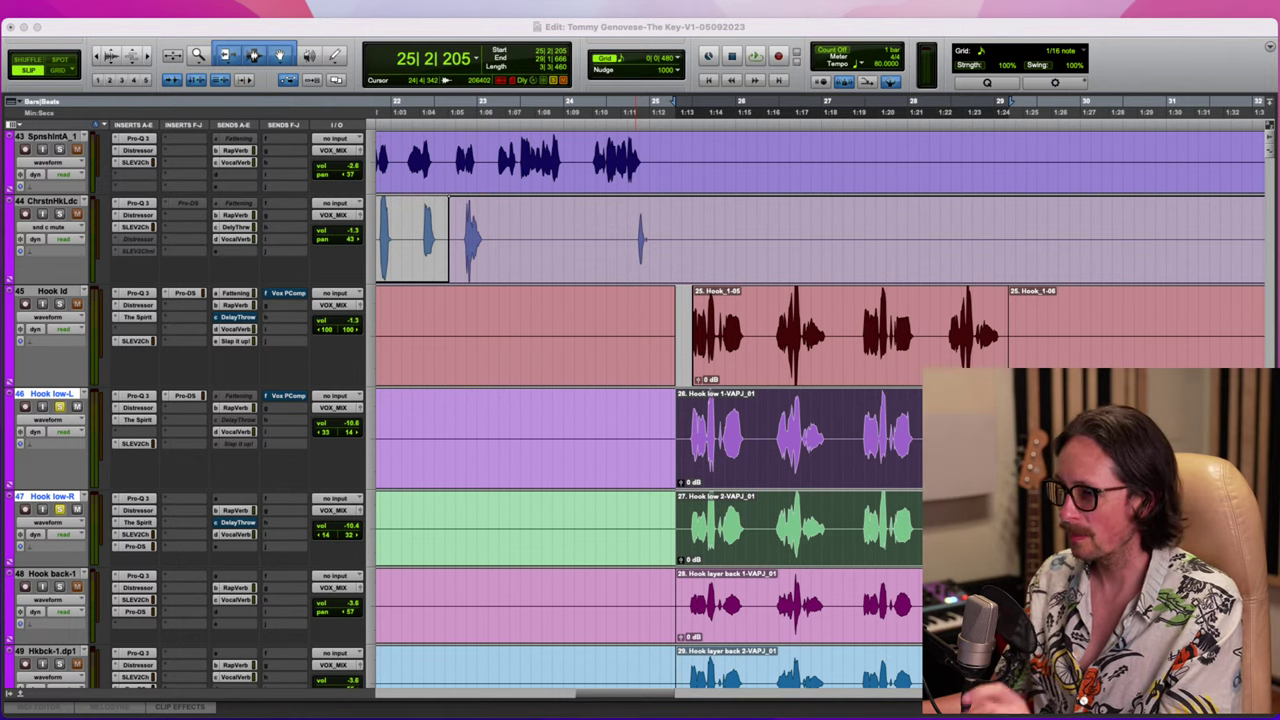
# Play the soloed low hook layers from 25|2|205 and bypass The Spirit on Hook low-L and Hook low-R
pyautogui.click(864, 31)
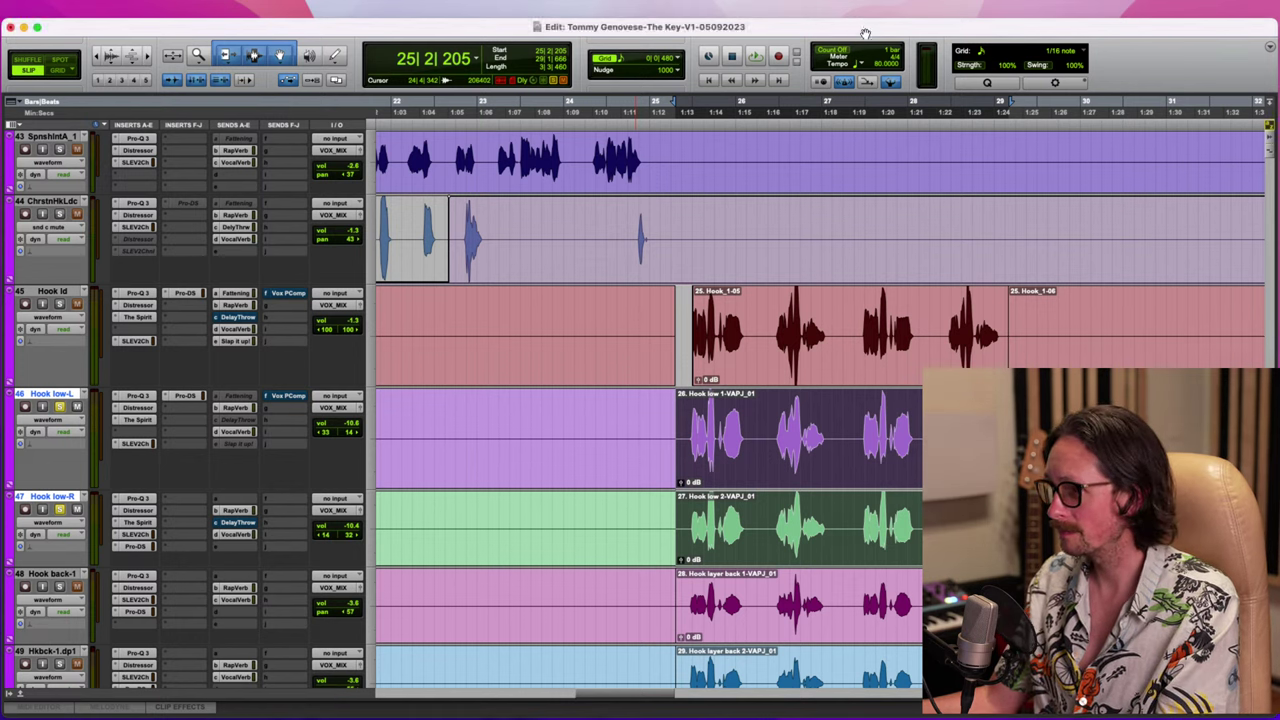
pyautogui.press('space')
pyautogui.scroll(-2, 458, 433)
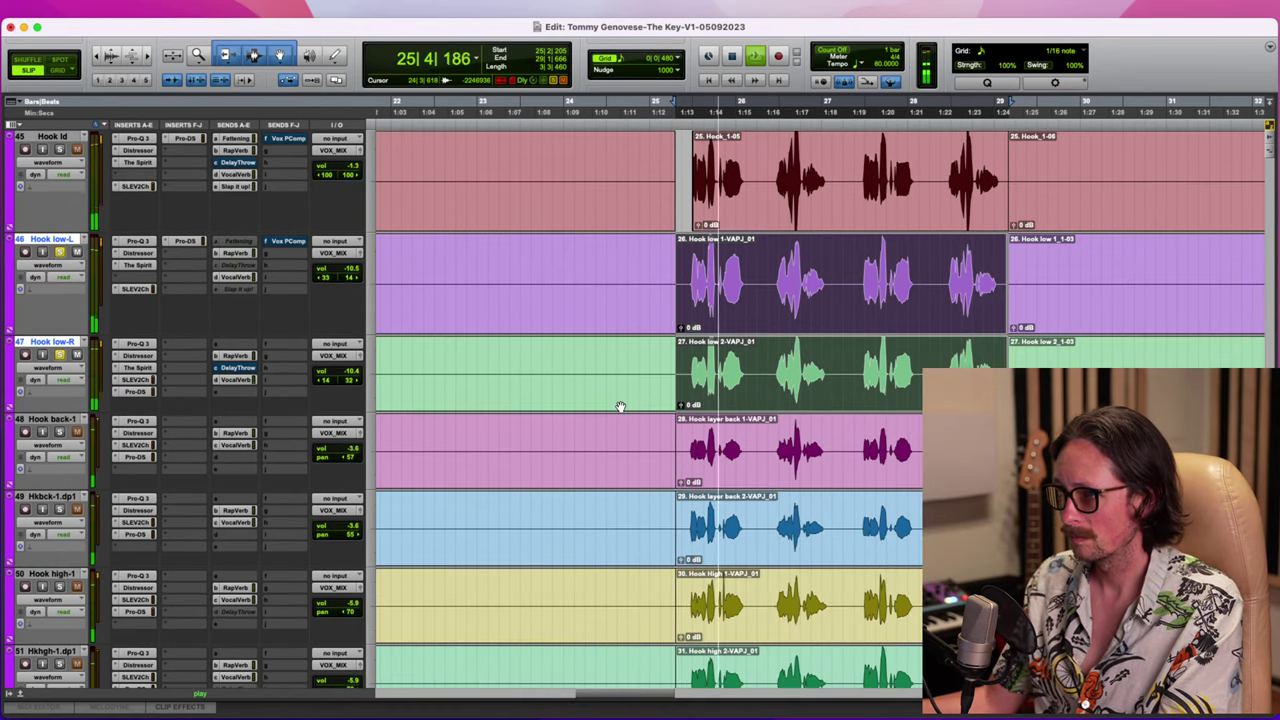
pyautogui.scroll(2, 620, 403)
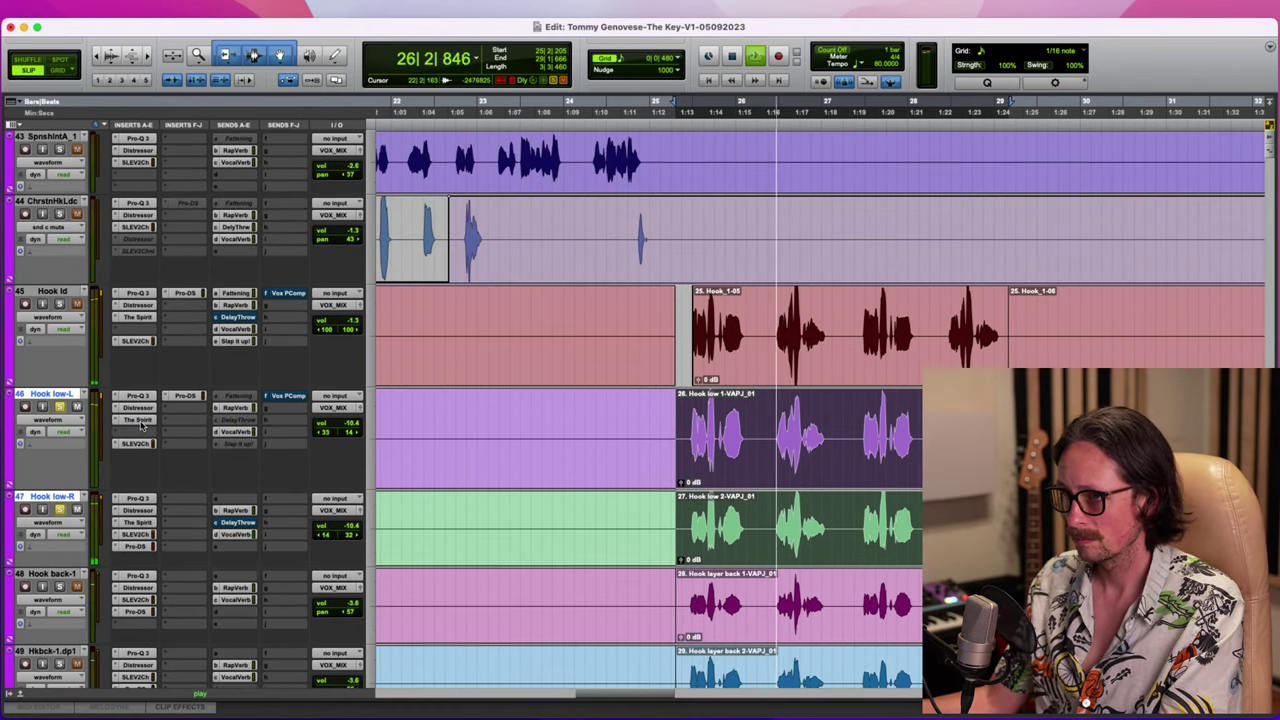
pyautogui.keyDown('super'); pyautogui.click(138, 421); pyautogui.keyUp('super')
pyautogui.keyDown('super'); pyautogui.click(138, 523); pyautogui.keyUp('super')
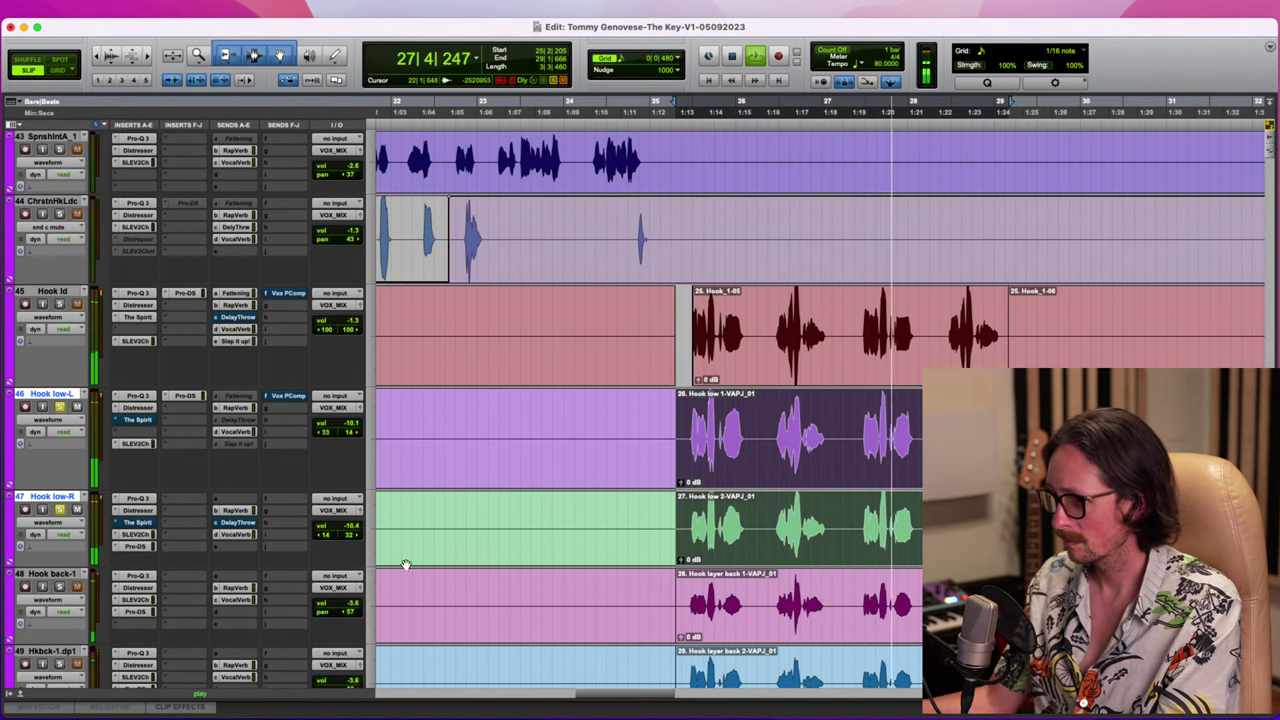
pyautogui.press('space')
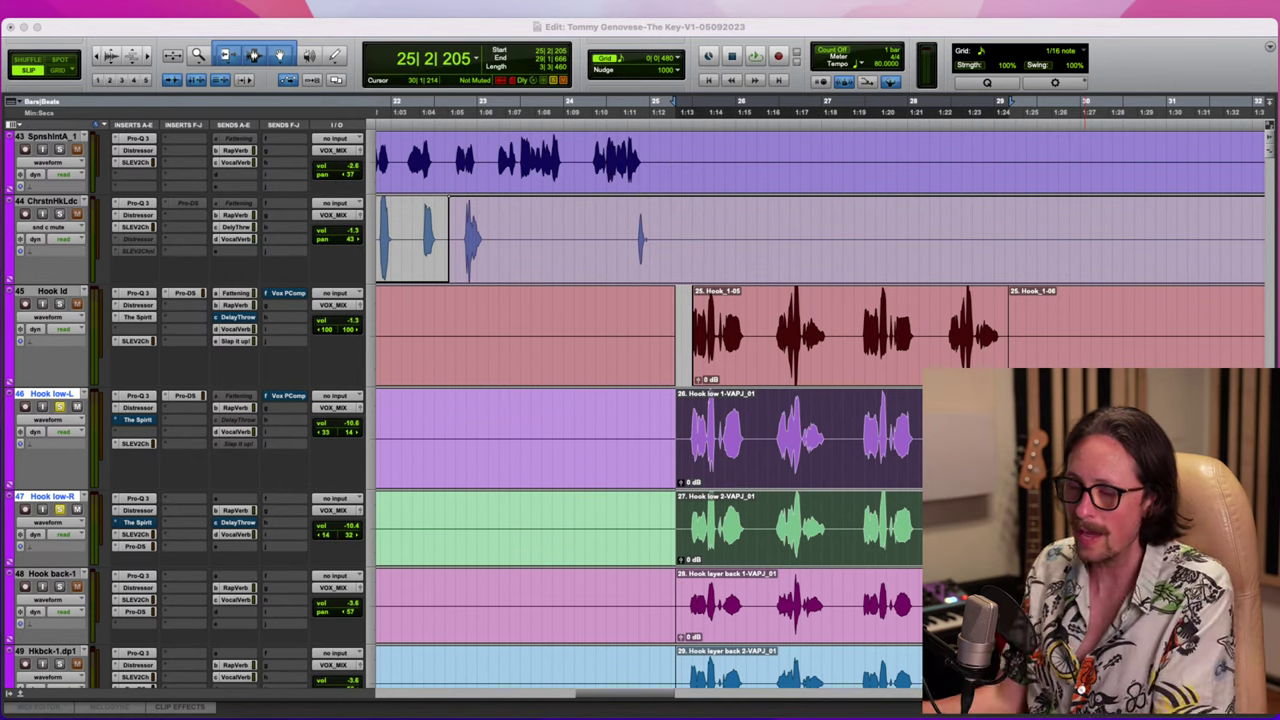
# Pan the two channels of Hook low-L to 38 and 19 left
pyautogui.click(332, 256)
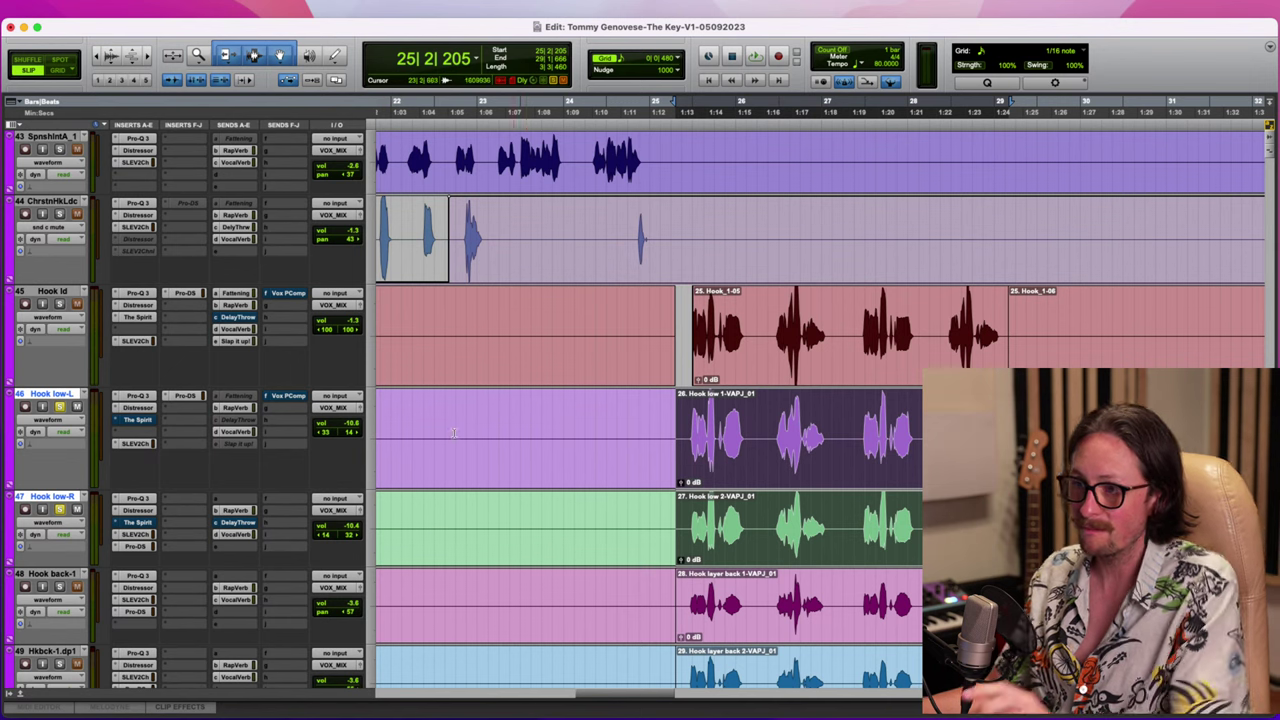
pyautogui.click(322, 437)
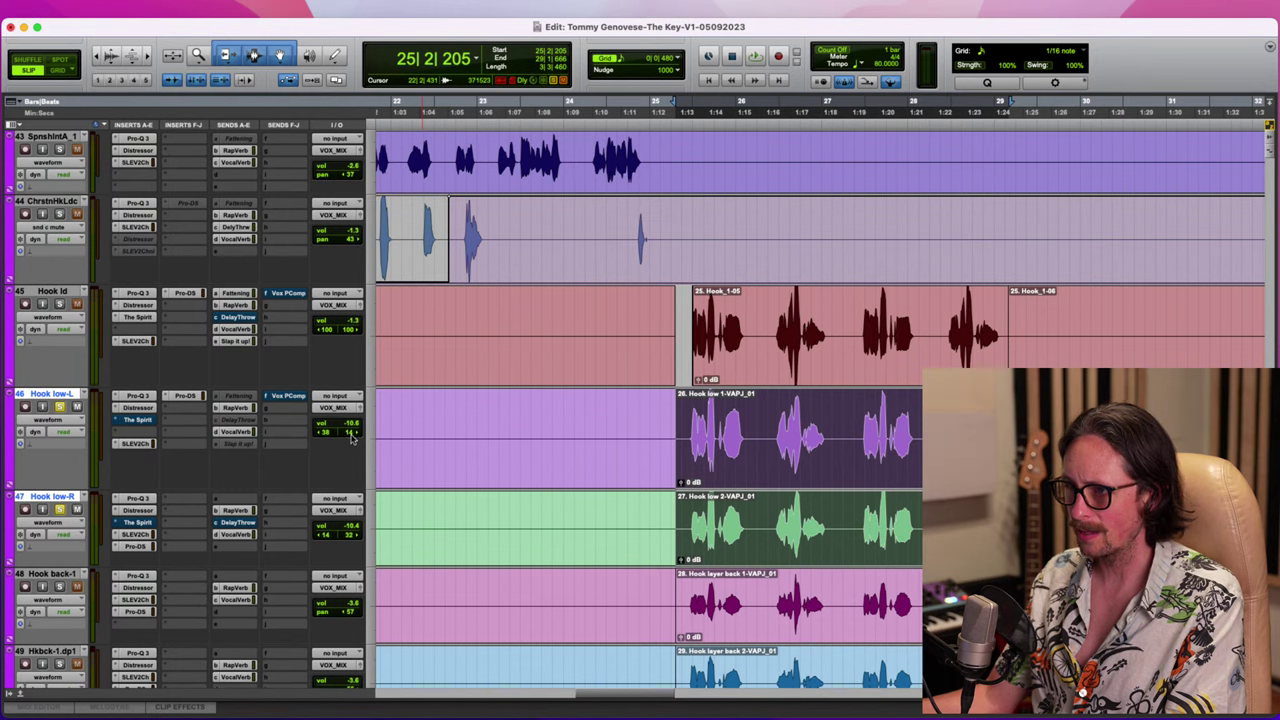
pyautogui.click(350, 436)
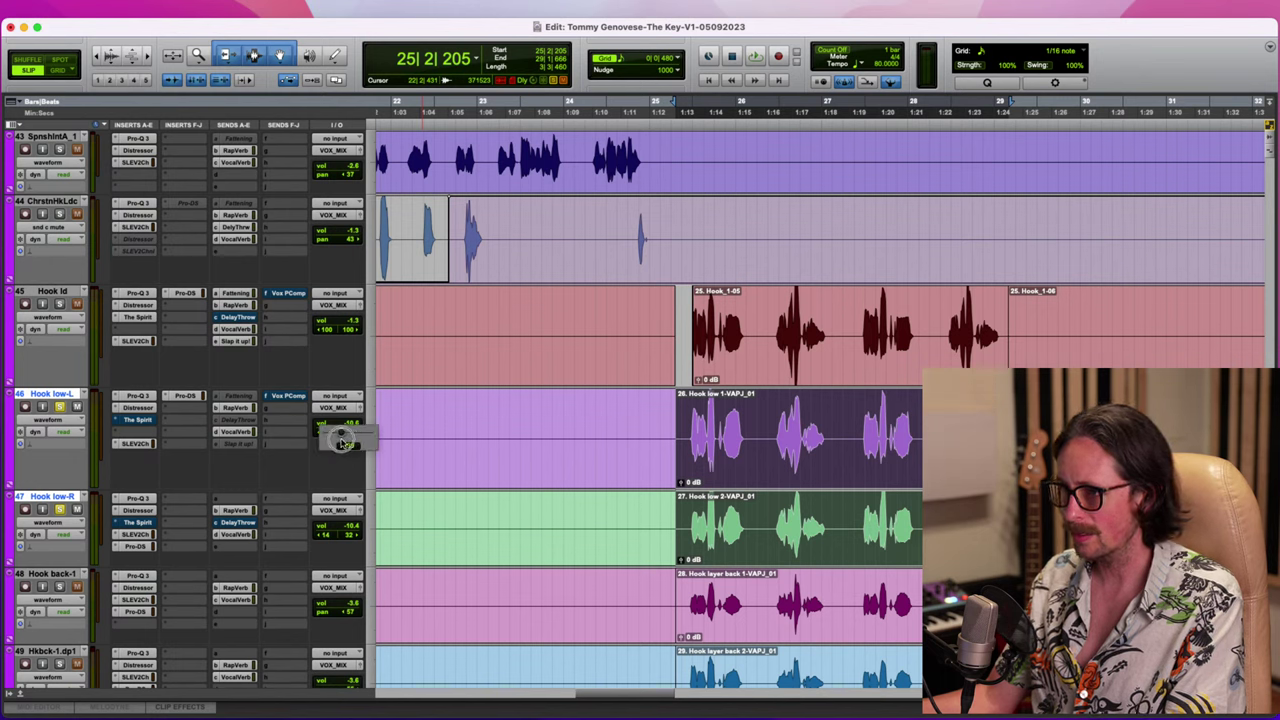
pyautogui.moveTo(341, 442); pyautogui.dragTo(344, 438)
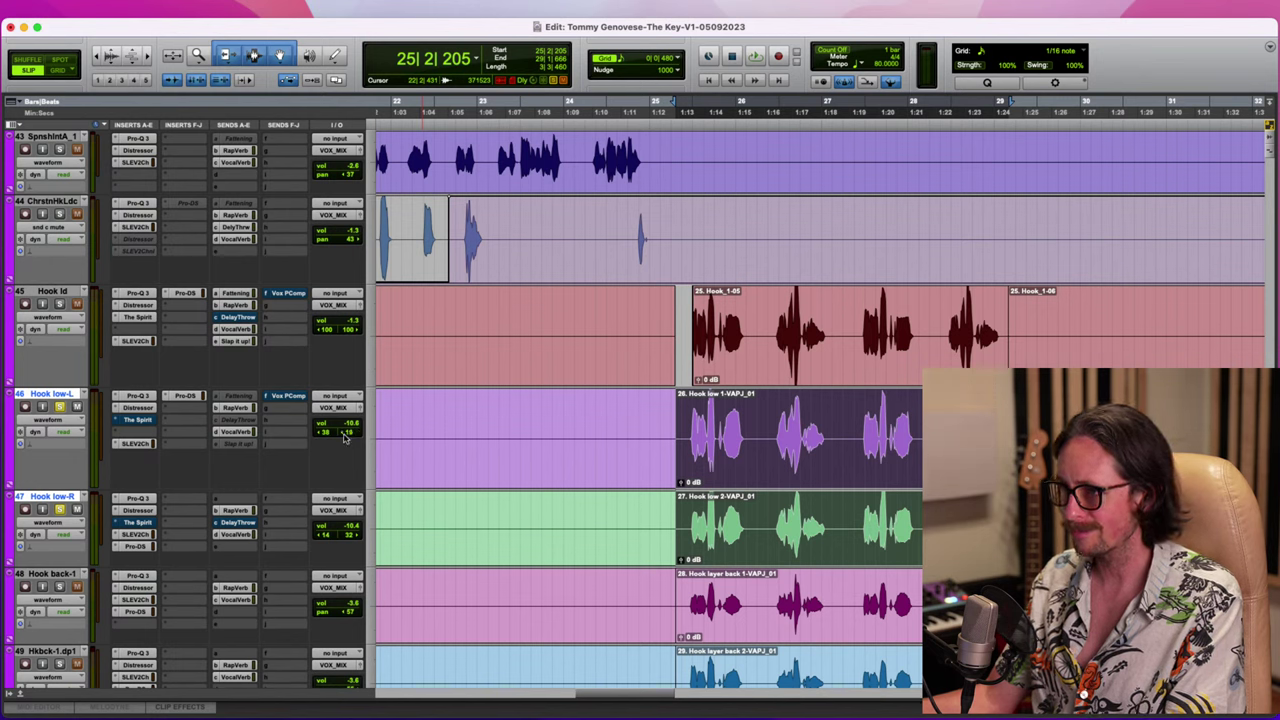
# Pan the two channels of Hook low-R to 19 and 38 right
pyautogui.click(349, 536)
pyautogui.moveTo(350, 537); pyautogui.dragTo(345, 540)
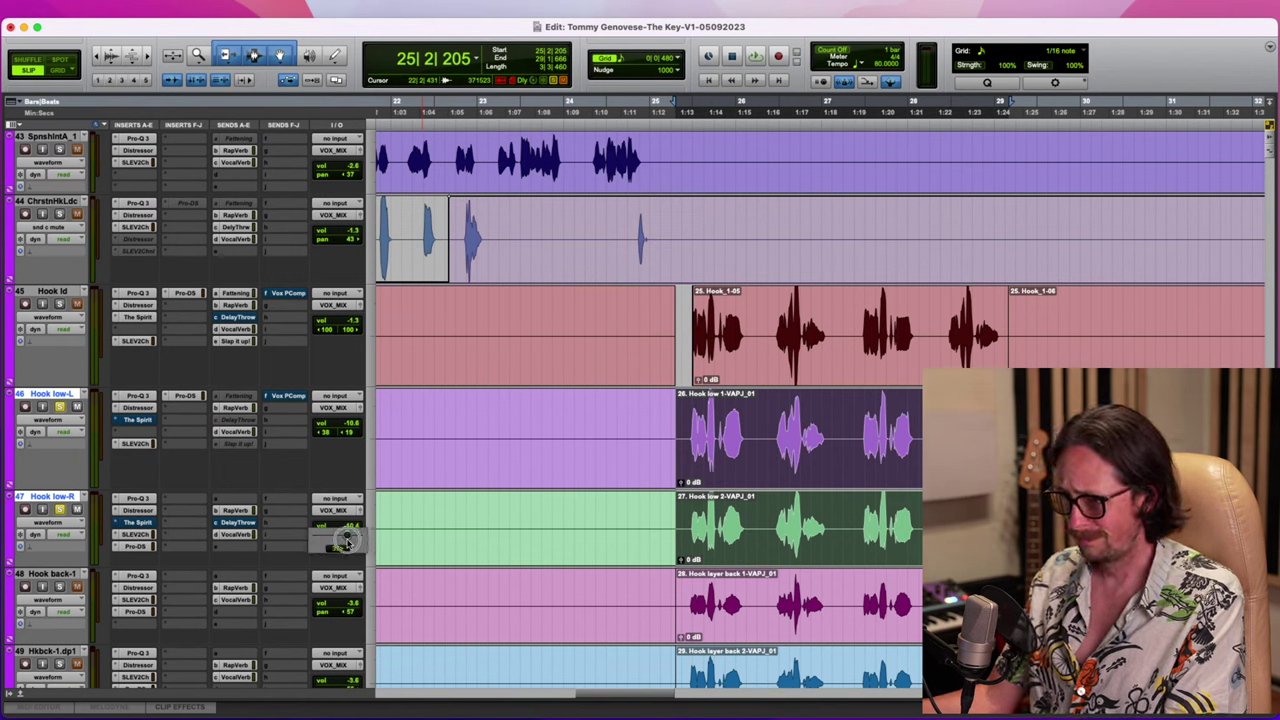
pyautogui.moveTo(346, 539); pyautogui.dragTo(323, 540)
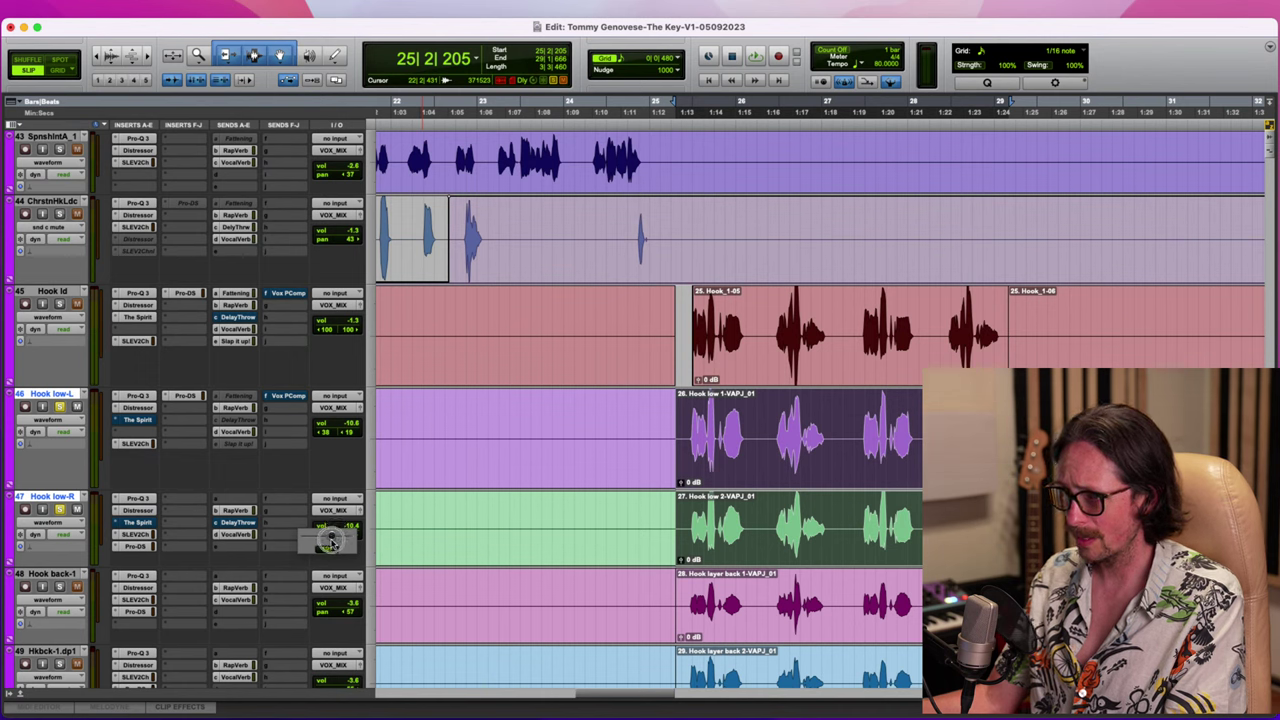
pyautogui.moveTo(331, 542); pyautogui.dragTo(333, 543)
# Play the hook from 25|2|205 with Hook ld soloed alongside Hook low-L and Hook low-R
pyautogui.press('super+equal')
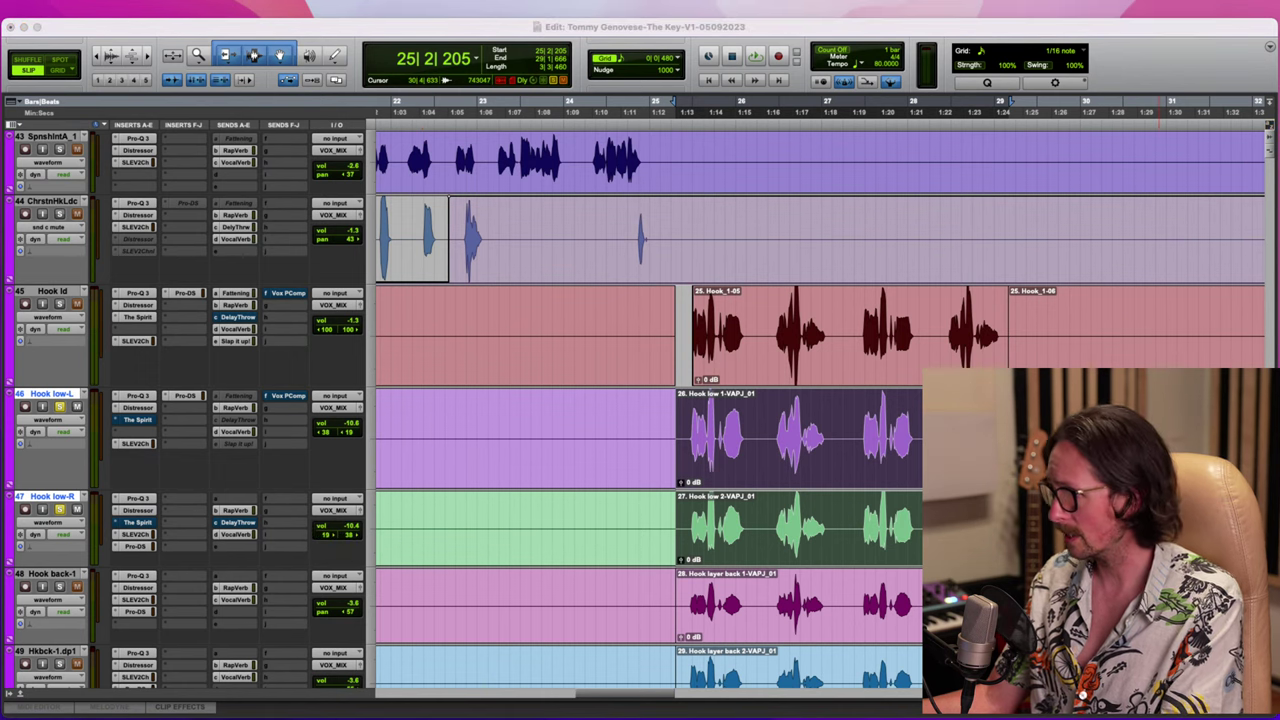
pyautogui.click(1054, 30)
pyautogui.press('space')
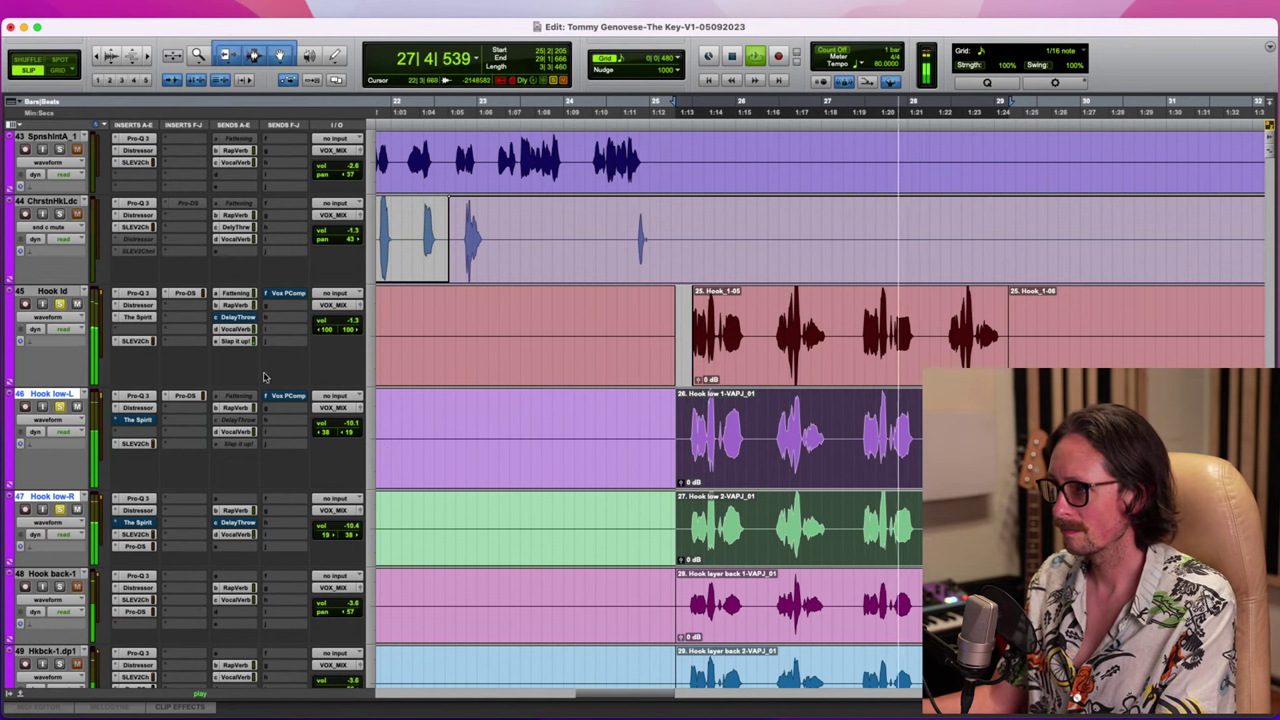
pyautogui.press('space')
pyautogui.press('space')
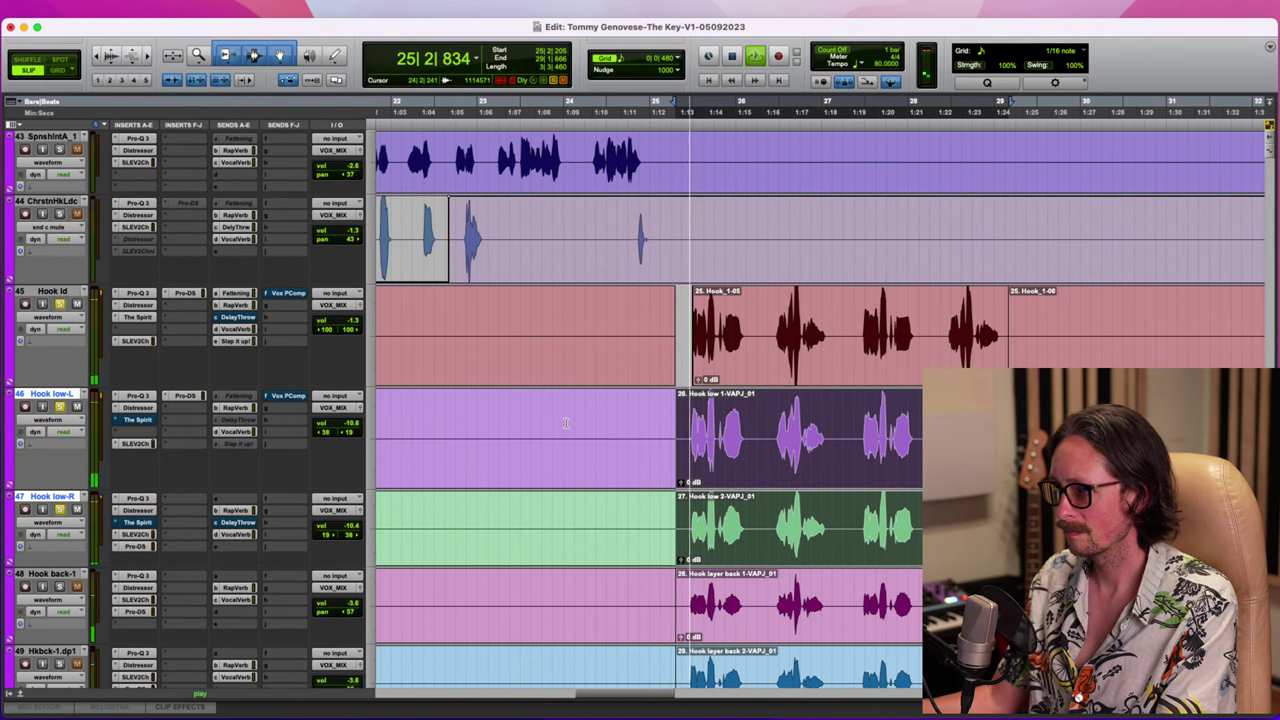
# Show Hook low-L's volume automation and replay the hook from 25|2|205
pyautogui.click(60, 421)
pyautogui.click(60, 432)
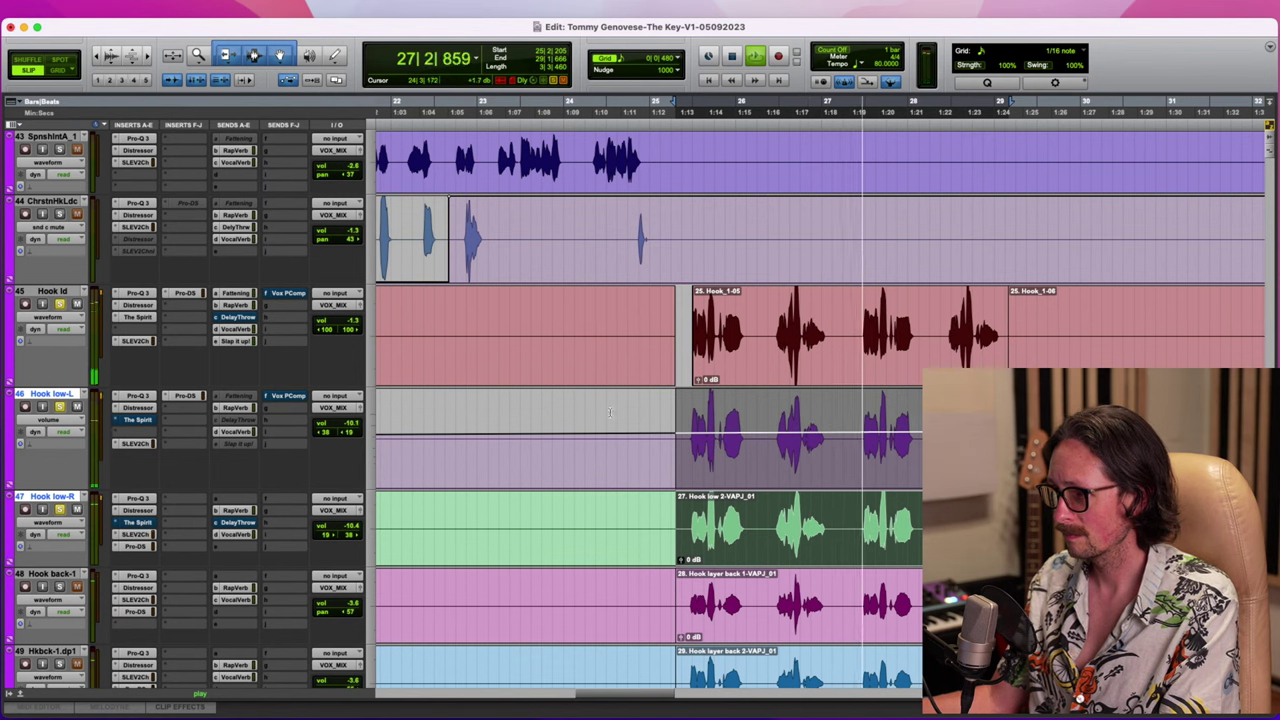
pyautogui.moveTo(610, 415); pyautogui.dragTo(610, 415)
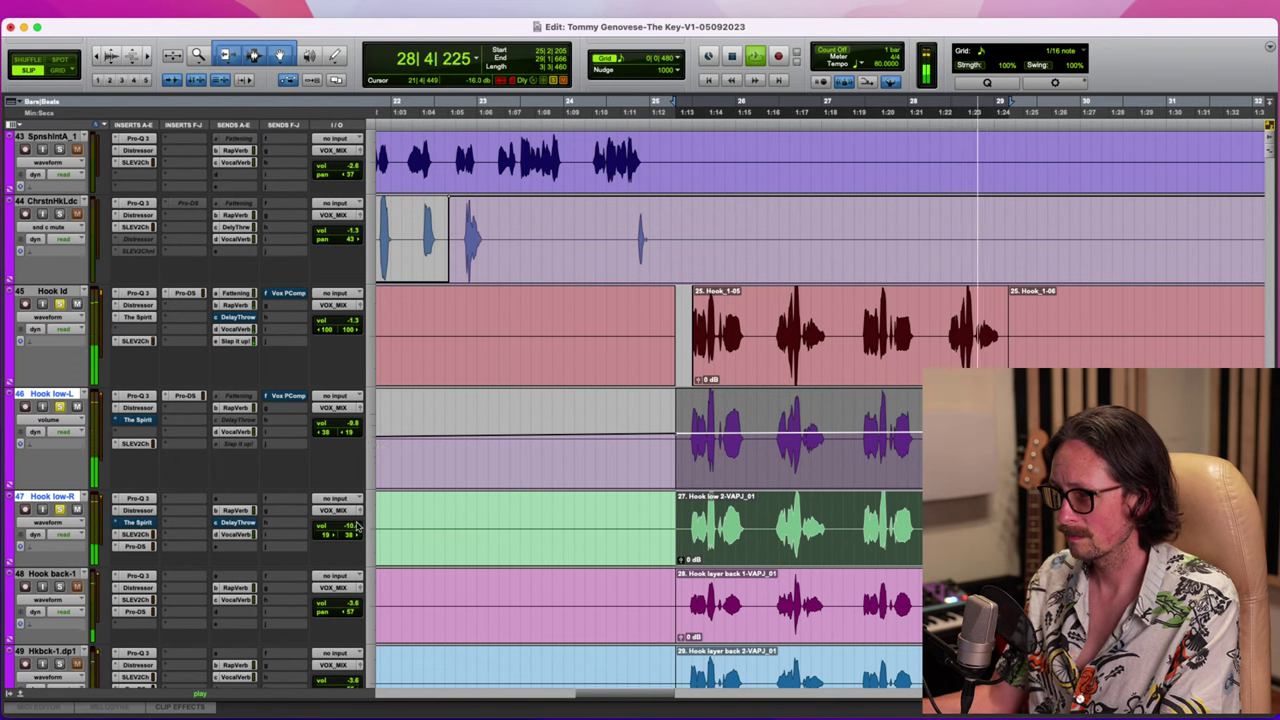
pyautogui.press('space')
pyautogui.press('space')
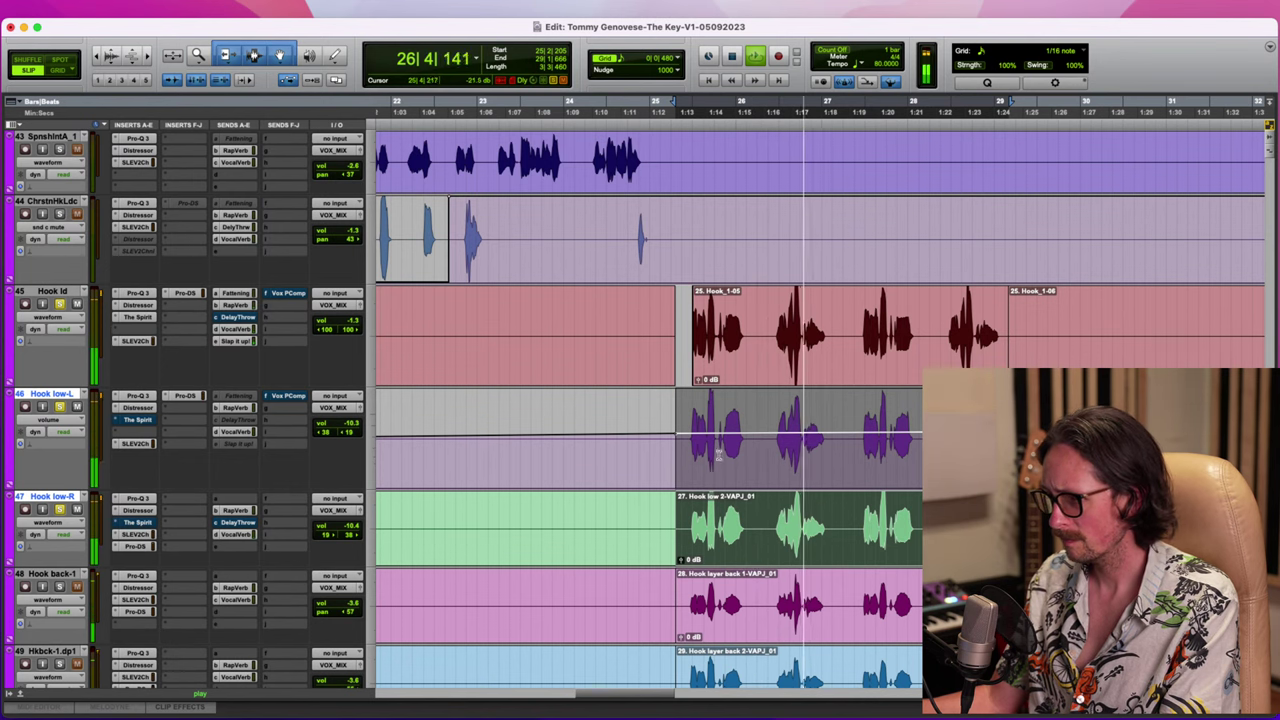
# Remove Hook low-L's volume automation breakpoints around the second hook, from about bar 24 to bar 29
pyautogui.press('r')
pyautogui.press('r')
pyautogui.press('r')
pyautogui.press('r')
pyautogui.press('t')
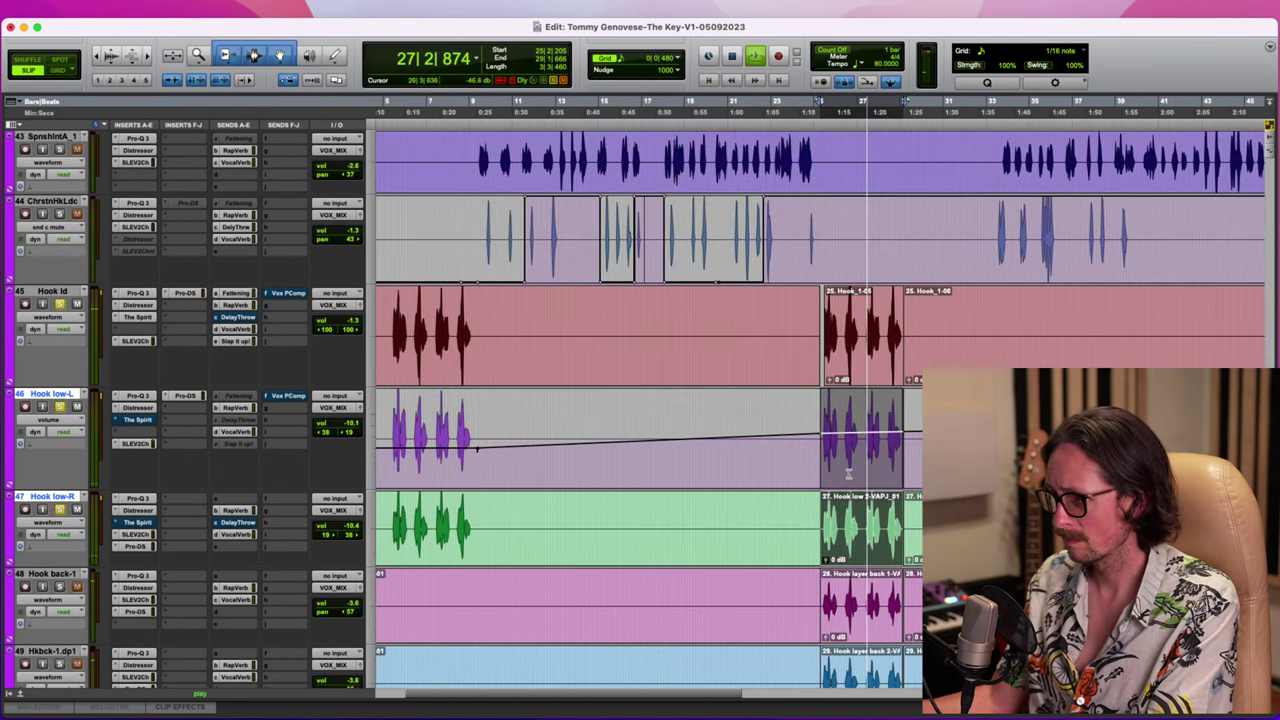
pyautogui.press('space')
pyautogui.moveTo(806, 440); pyautogui.dragTo(918, 438)
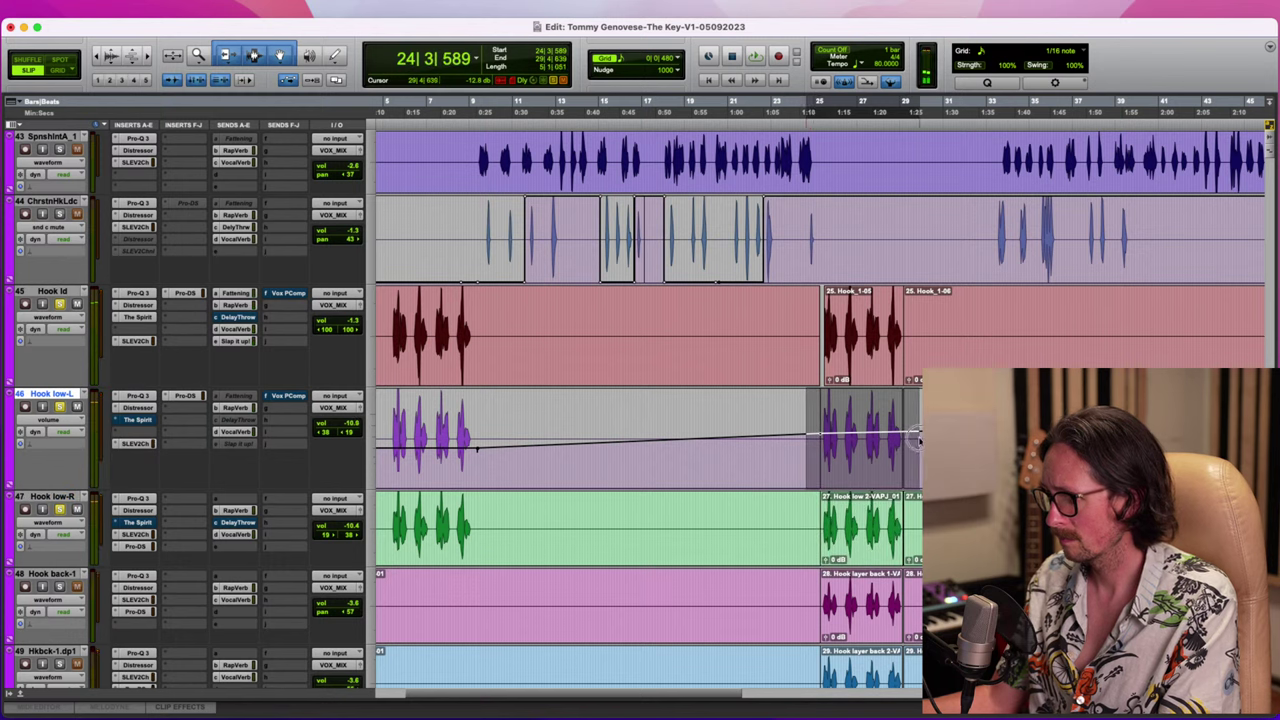
pyautogui.click(805, 474)
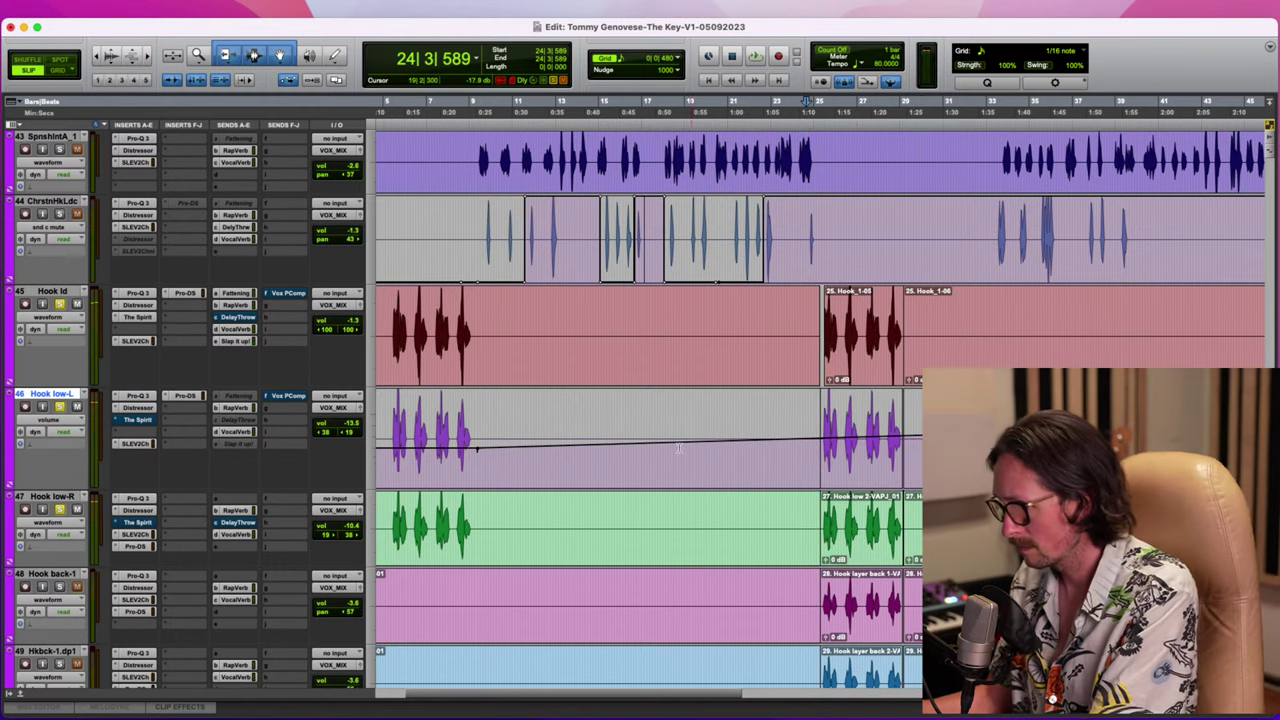
# Delete the remaining volume breakpoints across Hook low-L's first hook and at the end of its last hook
pyautogui.moveTo(532, 443); pyautogui.dragTo(331, 463)
pyautogui.press('Delete')
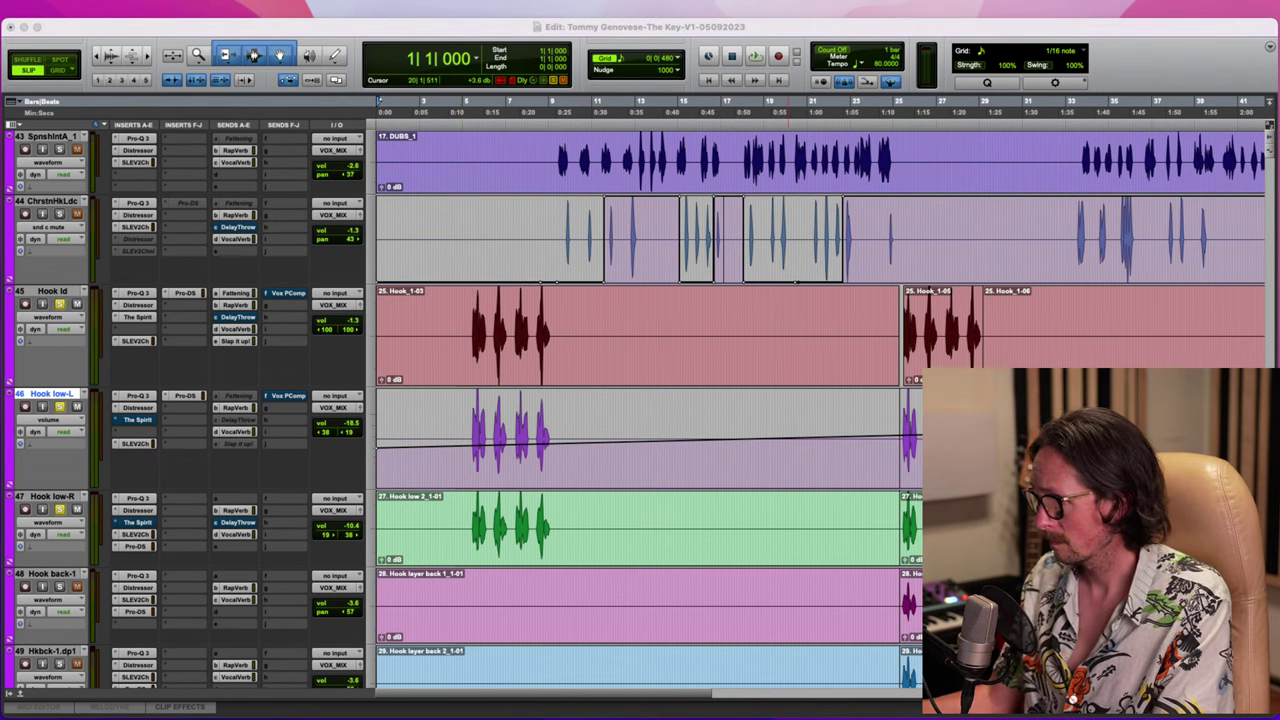
pyautogui.click(787, 27)
pyautogui.press('r')
pyautogui.press('r')
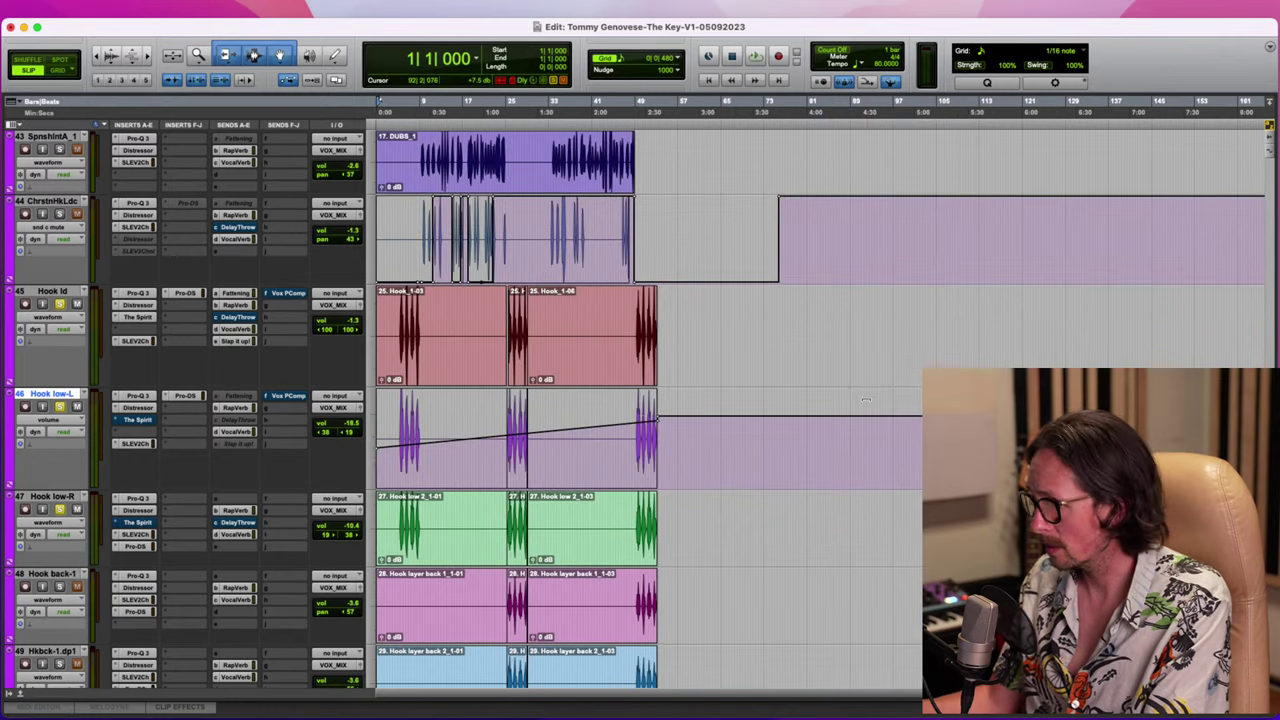
pyautogui.moveTo(626, 420); pyautogui.dragTo(722, 440)
pyautogui.press('Delete')
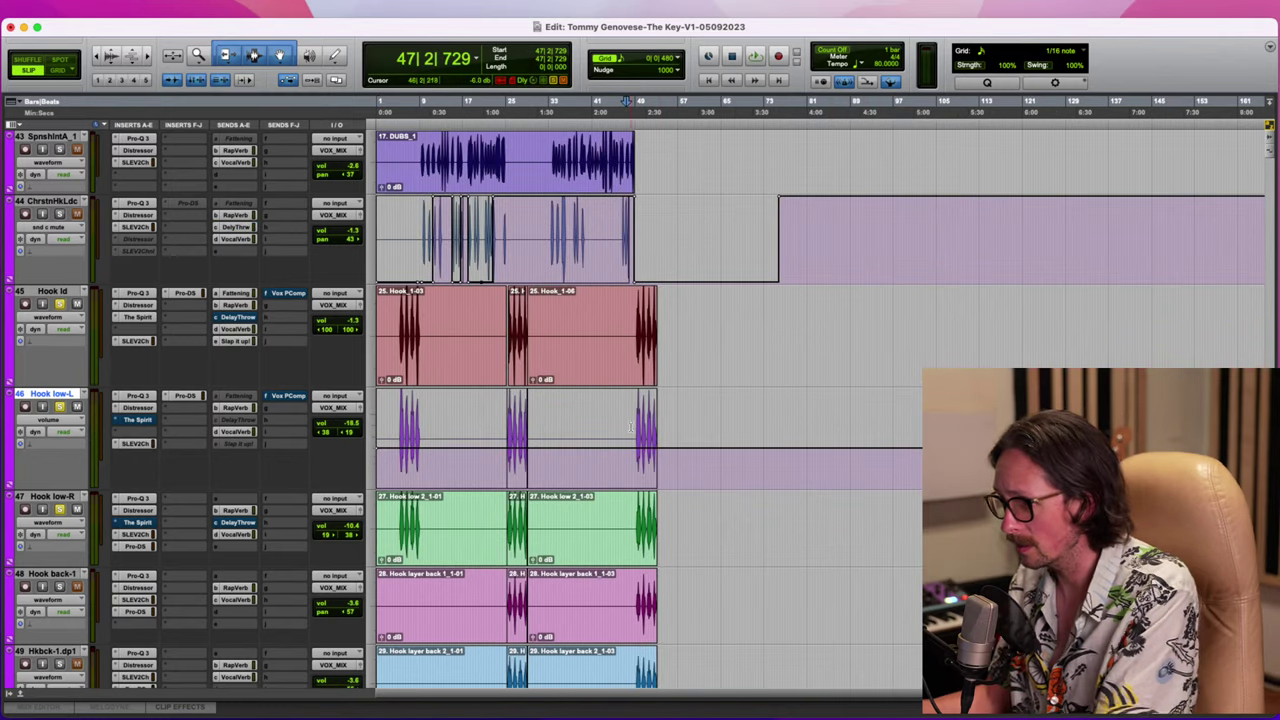
pyautogui.press('t')
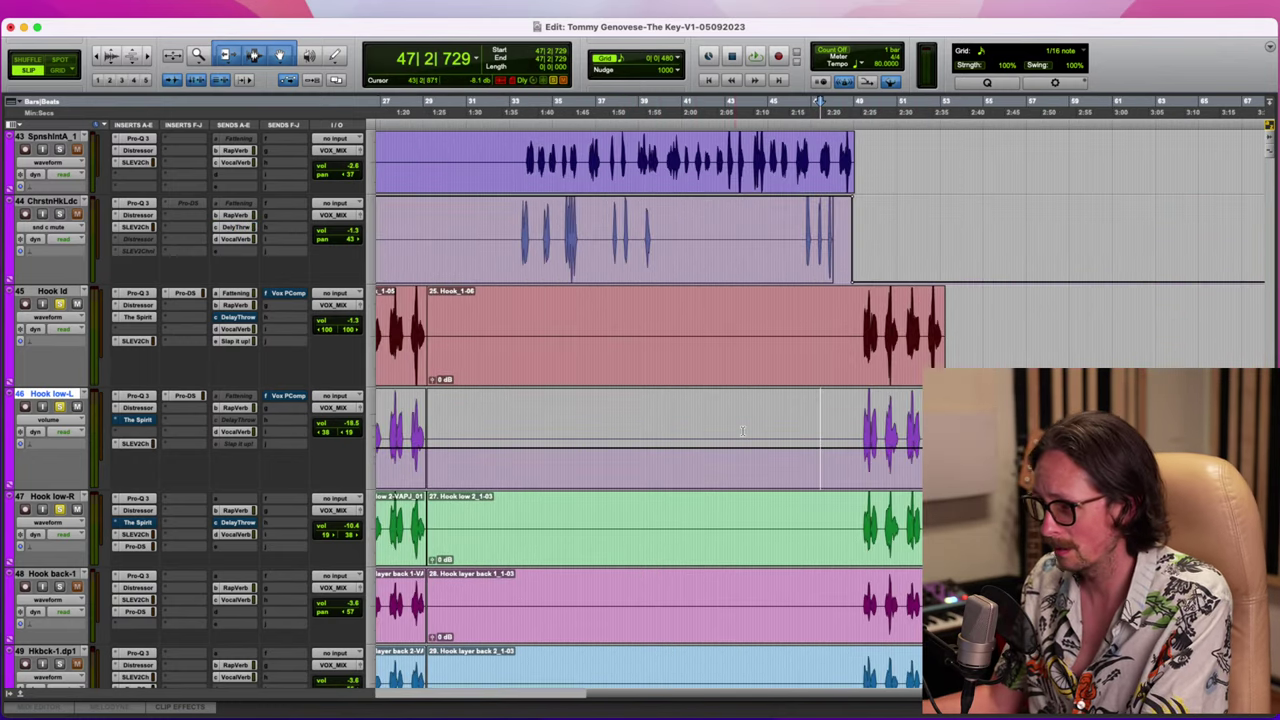
pyautogui.press('t')
pyautogui.press('t')
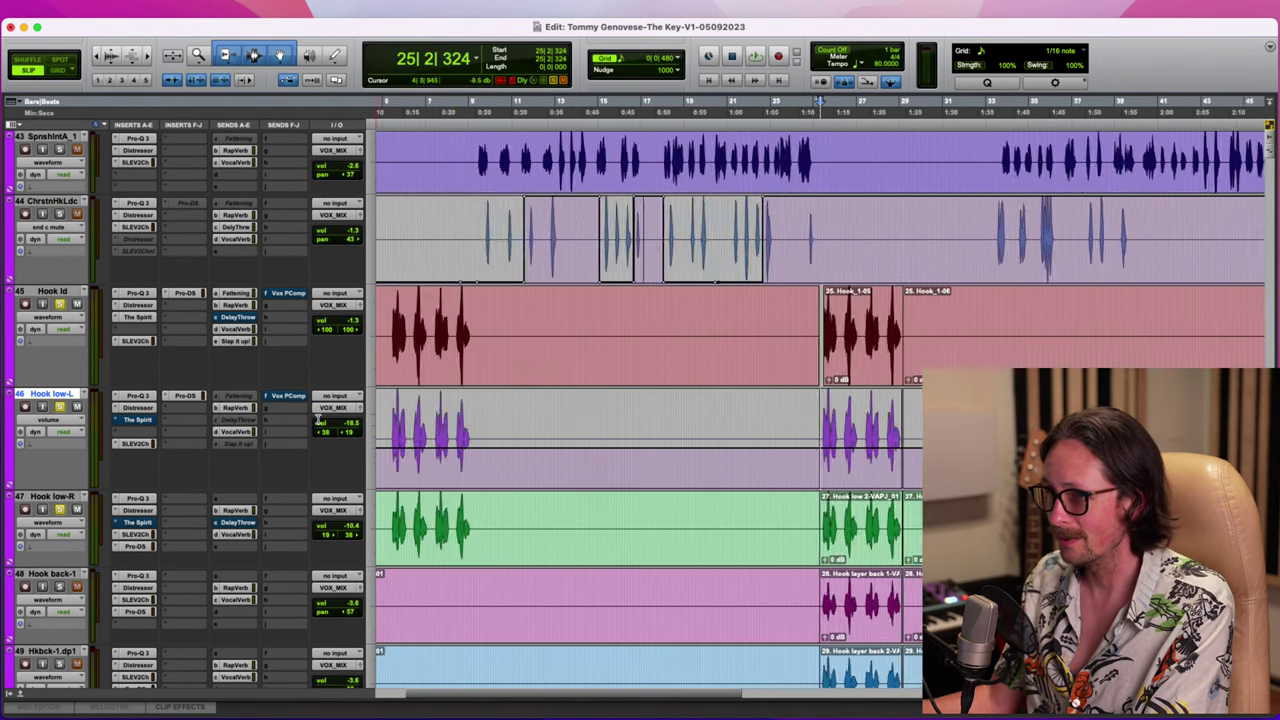
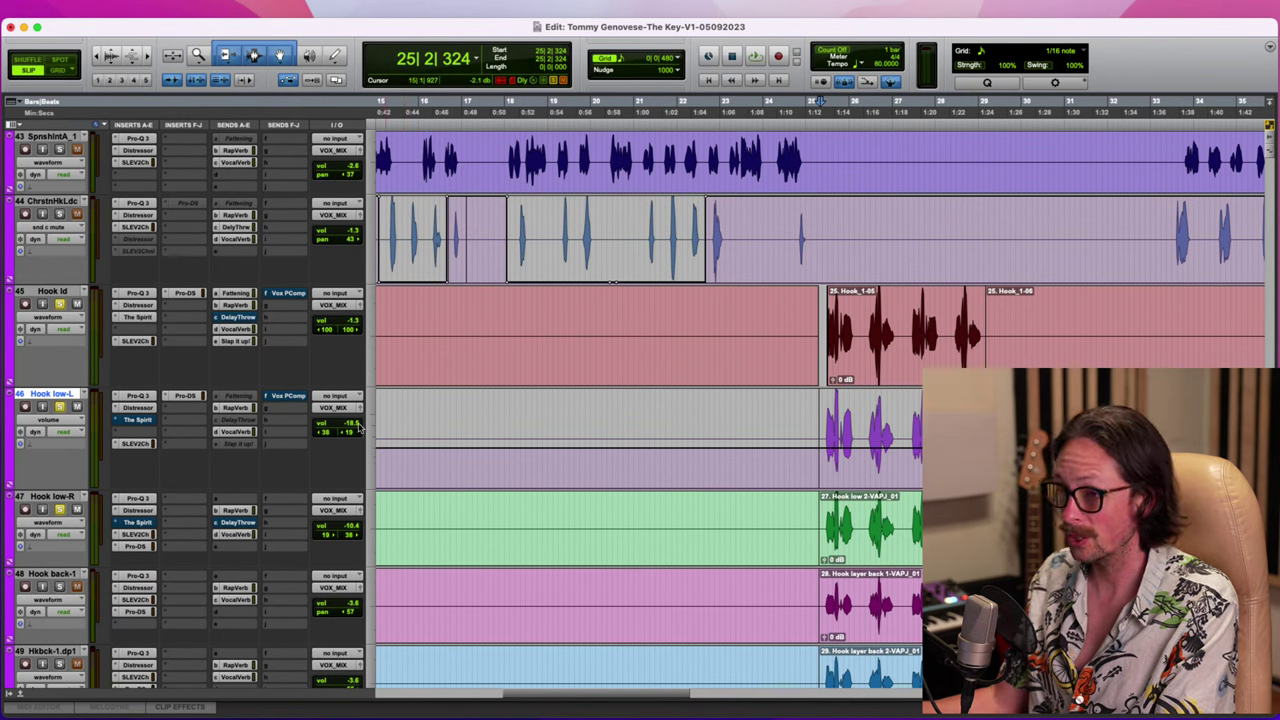
# Set the volumes of Hook low-L and Hook low-R to -16.5 dB each
pyautogui.moveTo(359, 428); pyautogui.dragTo(356, 426)
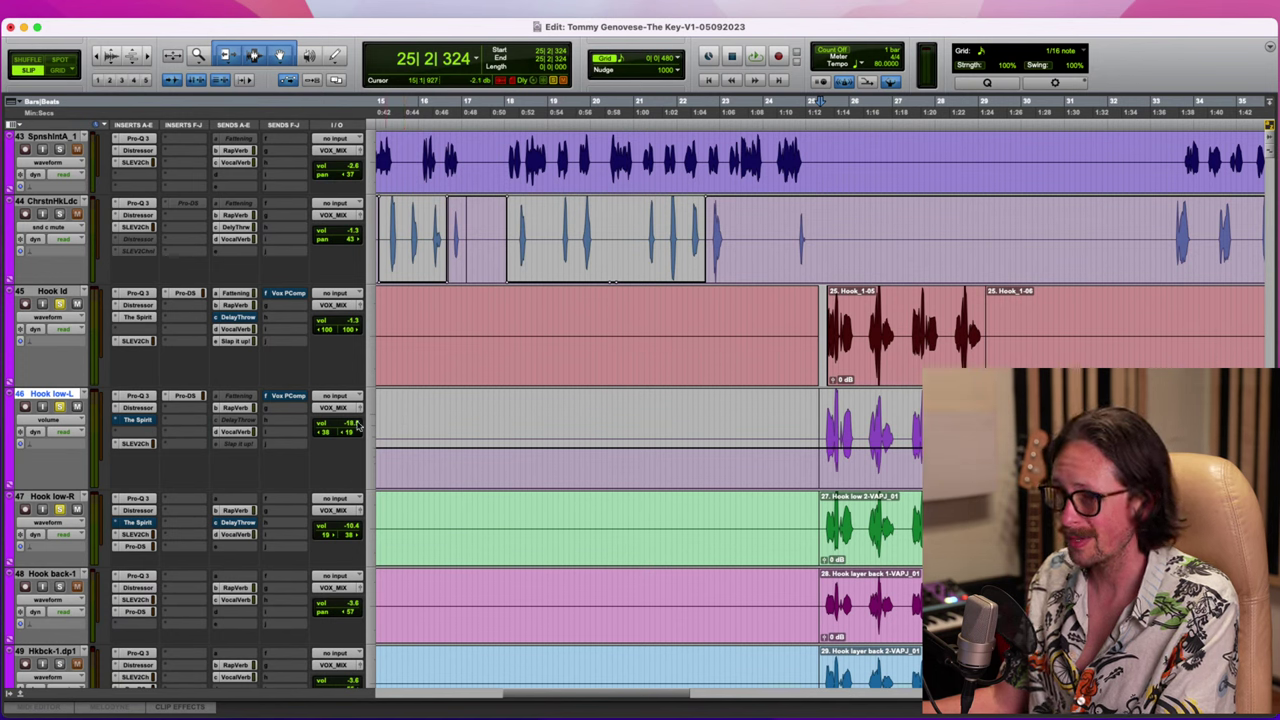
pyautogui.moveTo(350, 527); pyautogui.dragTo(350, 528)
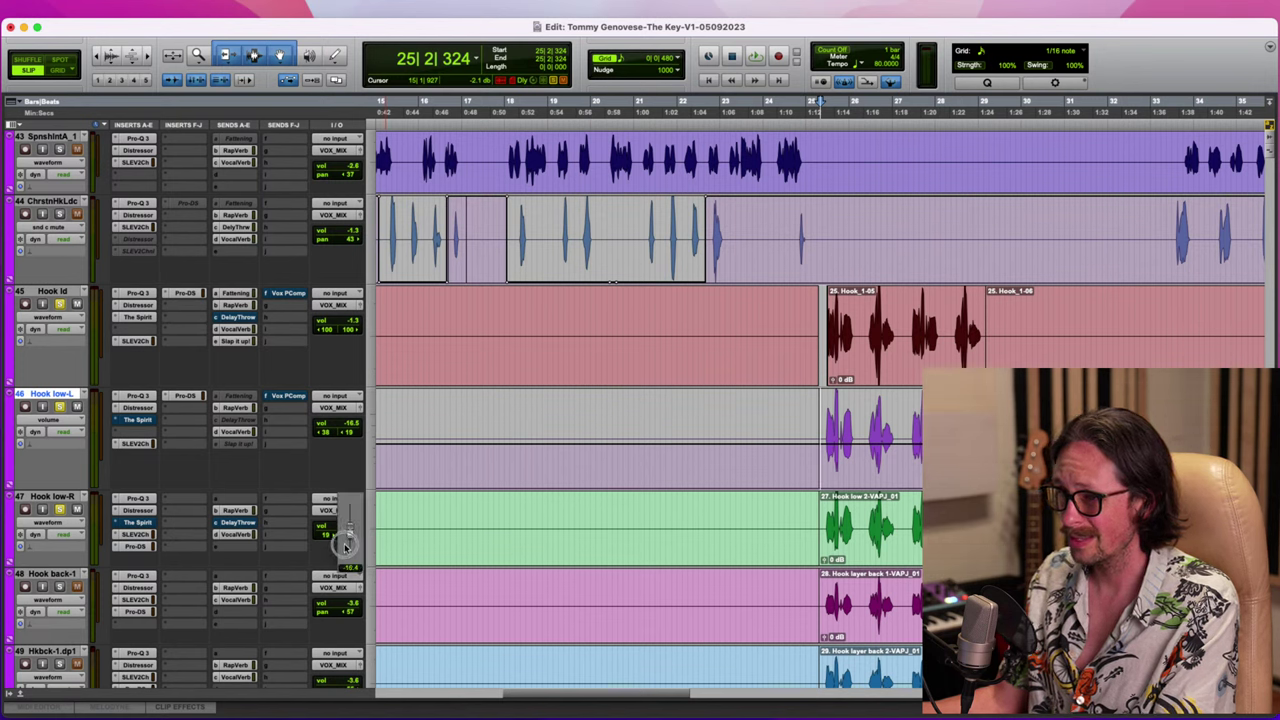
pyautogui.moveTo(344, 547); pyautogui.dragTo(345, 548)
# Play the hook from 25|2|324 and look through the lower hook tracks for the unprocessed layers numbered 38 to 42
pyautogui.press('super+Tab')
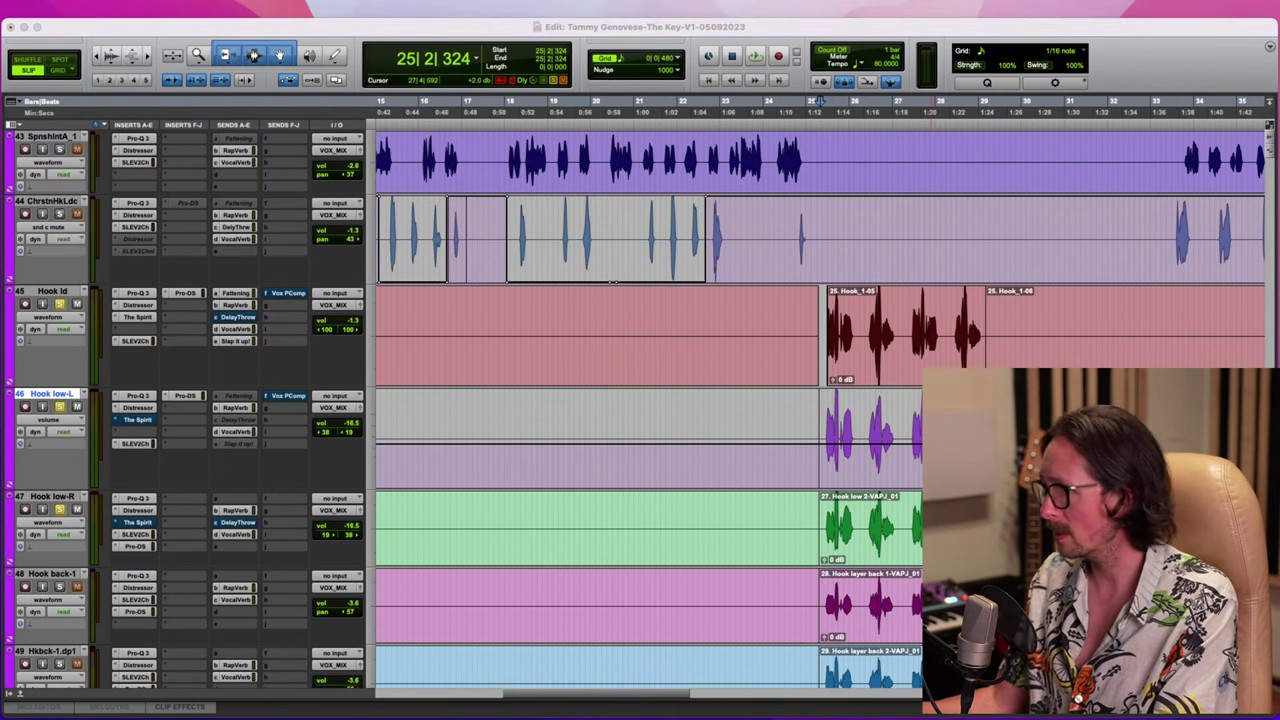
pyautogui.press('super+Tab')
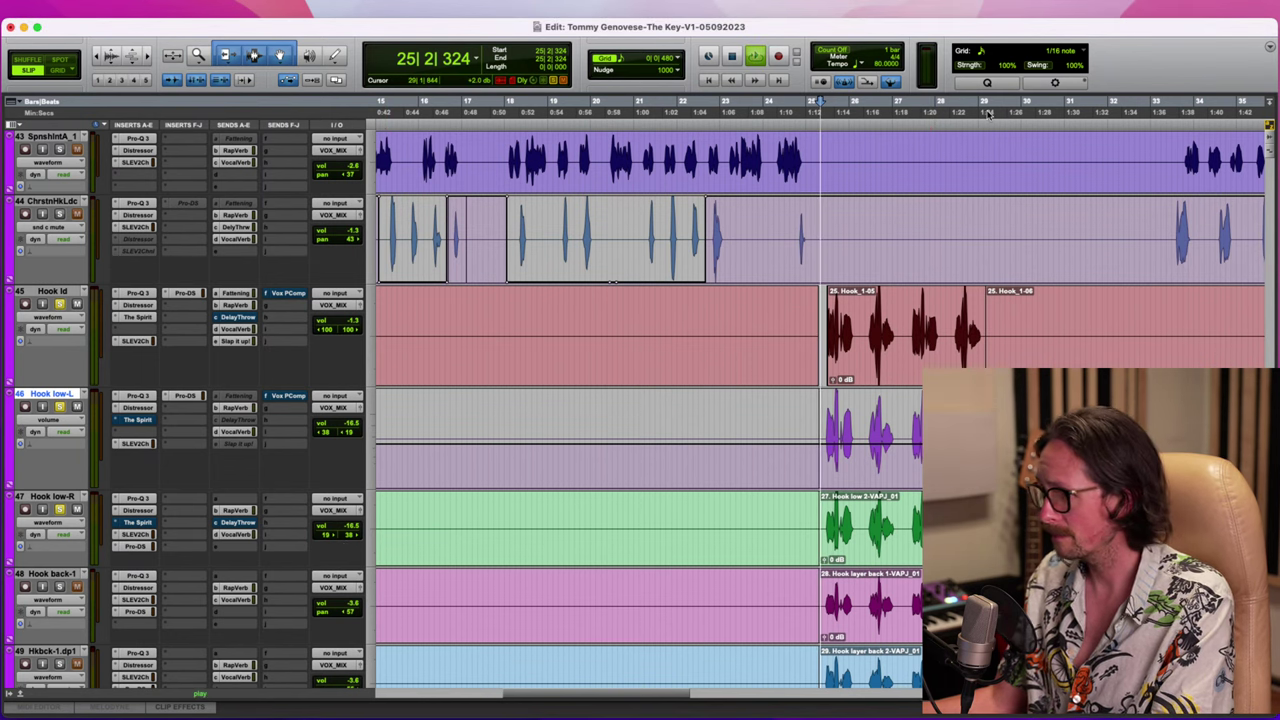
pyautogui.press('space')
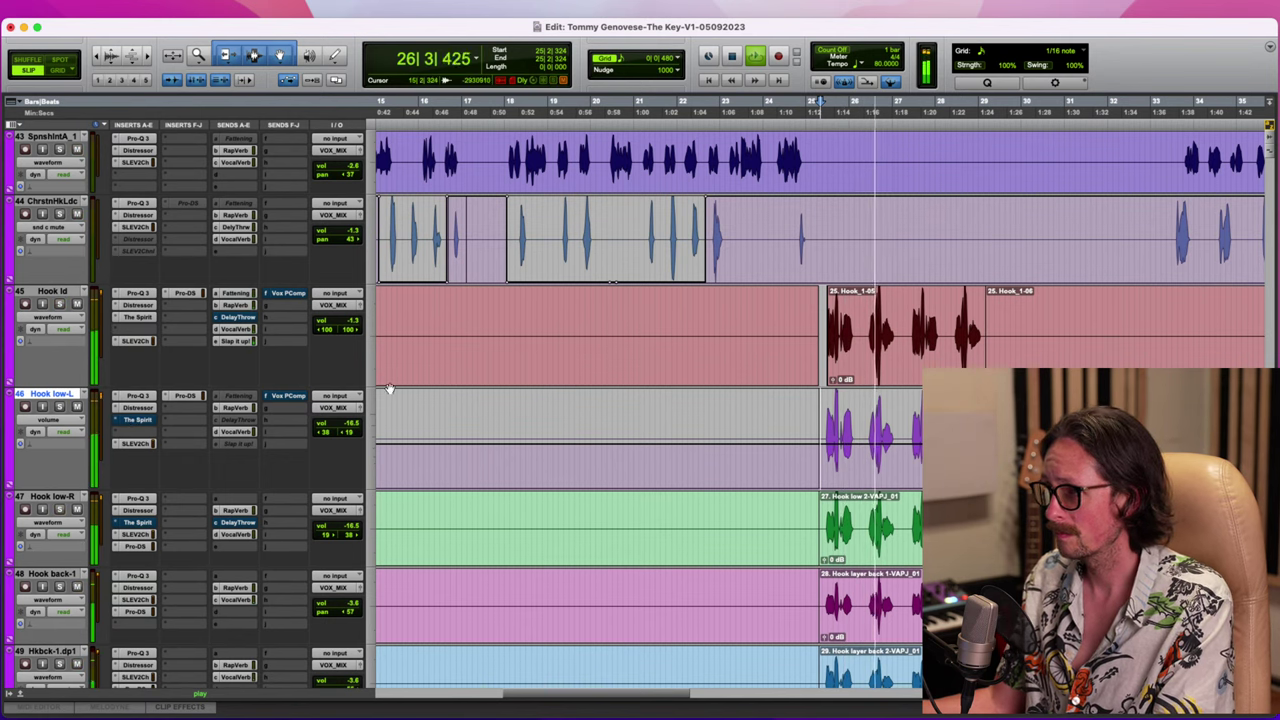
pyautogui.scroll(-5, 742, 423)
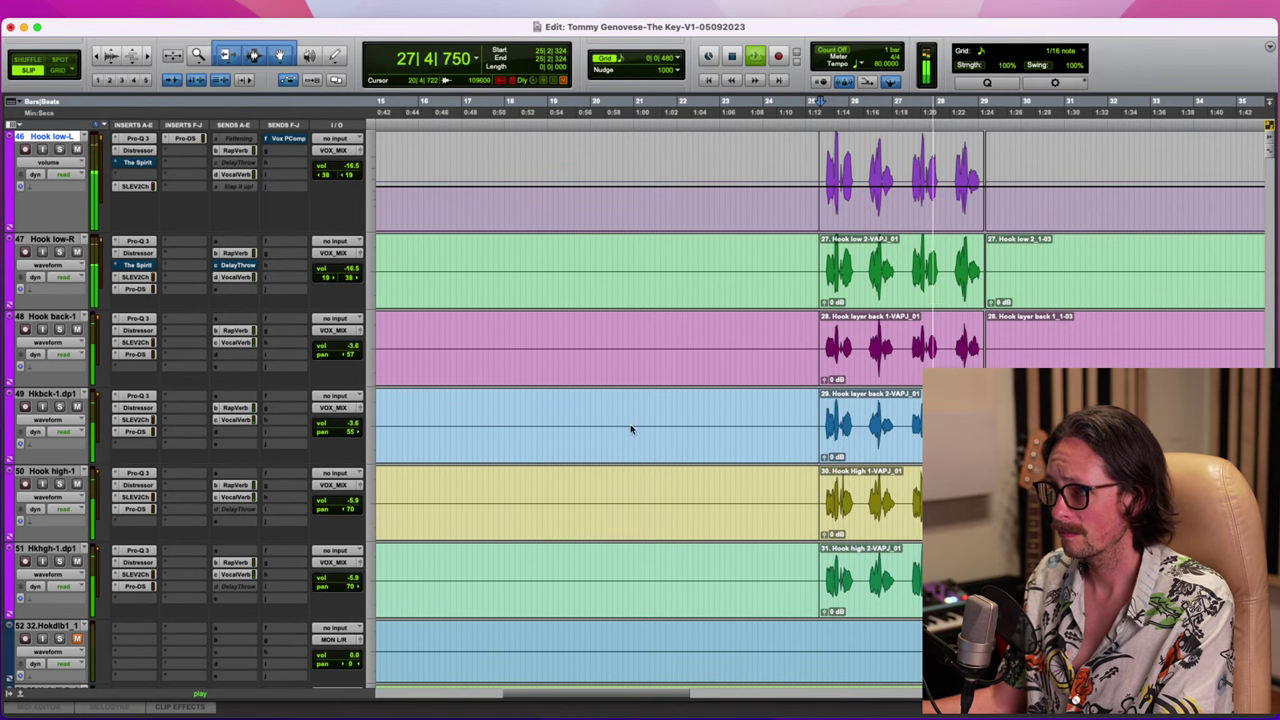
pyautogui.scroll(-15, 631, 429)
pyautogui.scroll(4, 751, 368)
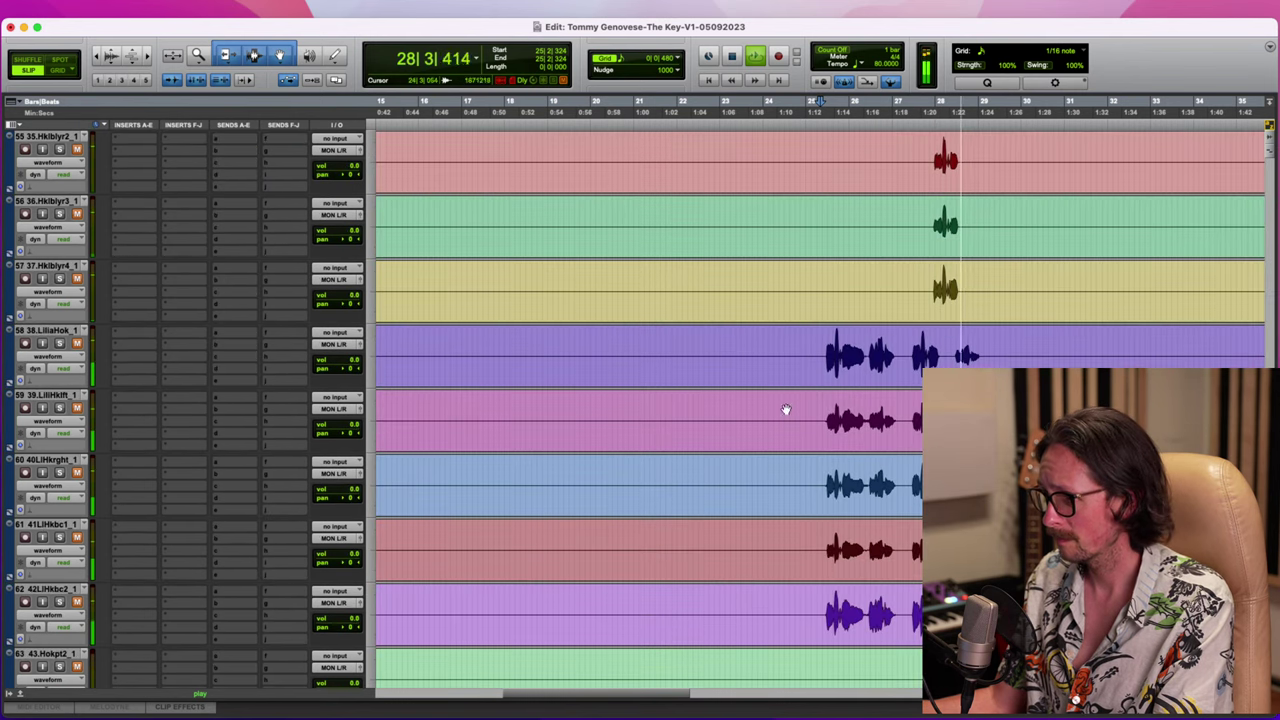
pyautogui.press('space')
pyautogui.press('super+Tab')
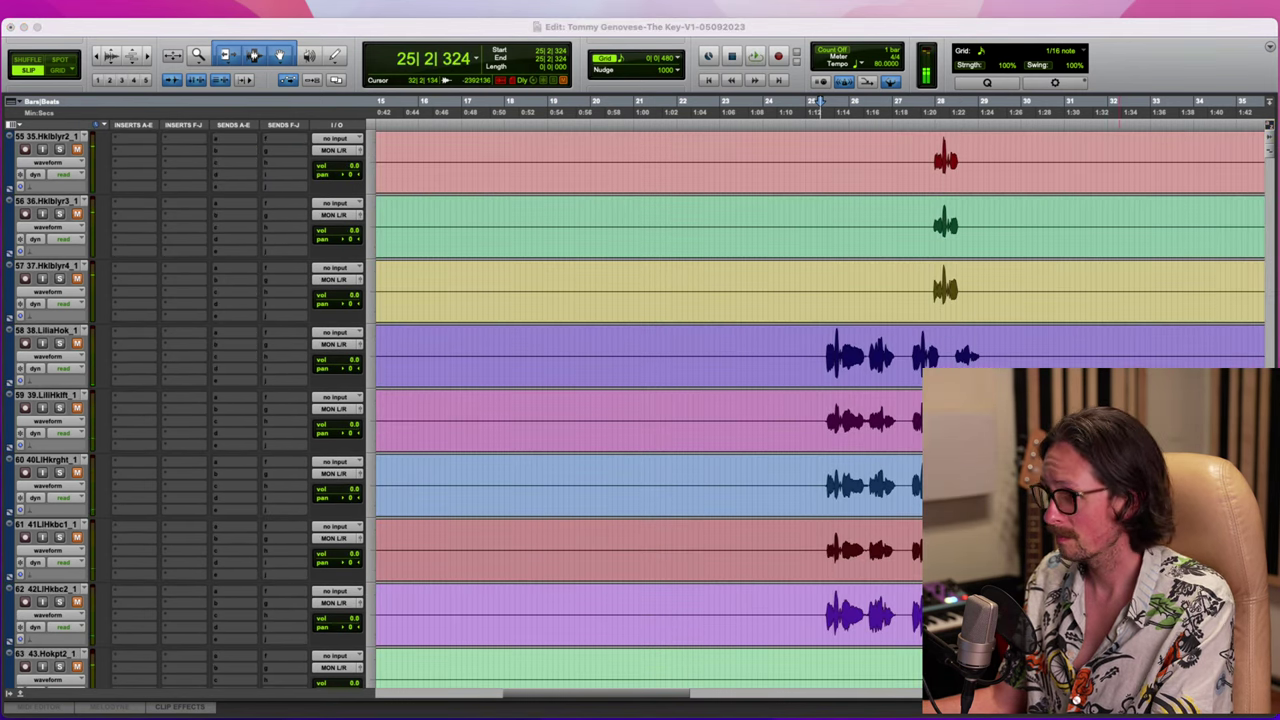
pyautogui.click(620, 300)
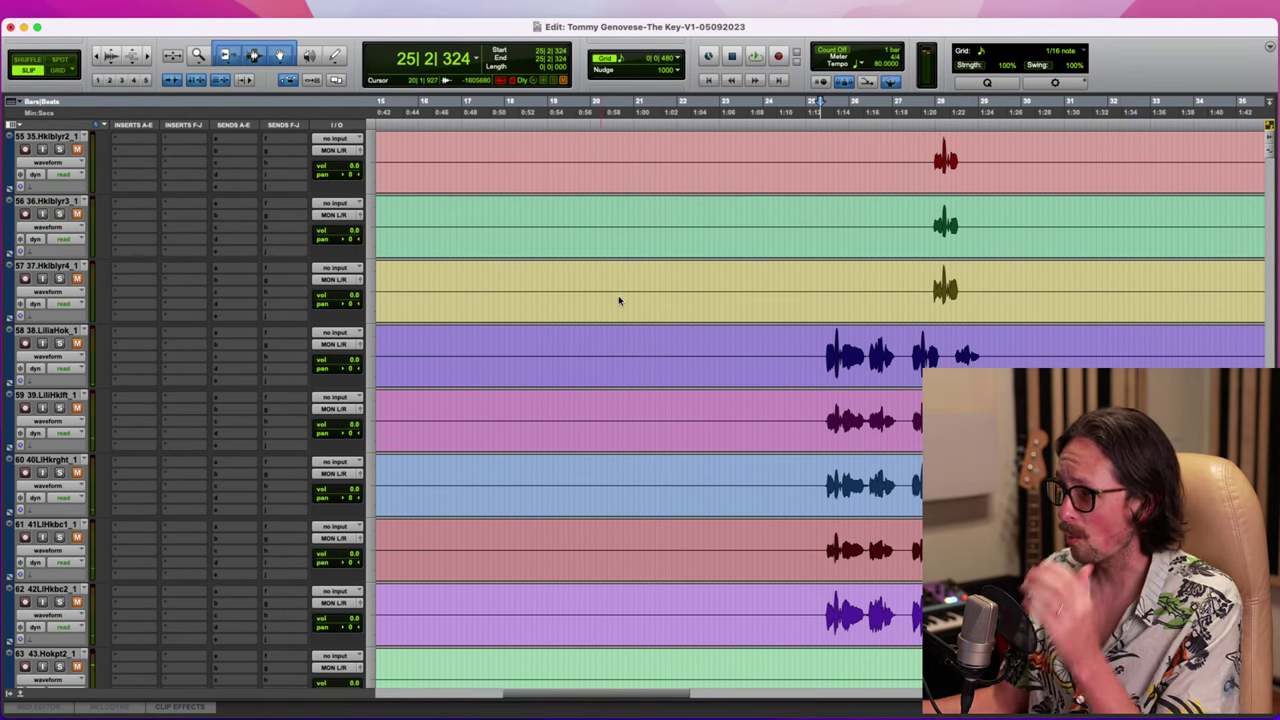
# Move the five unprocessed hook tracks numbered 38 to 42 directly below Hkhgh-1.dp1
pyautogui.click(46, 331)
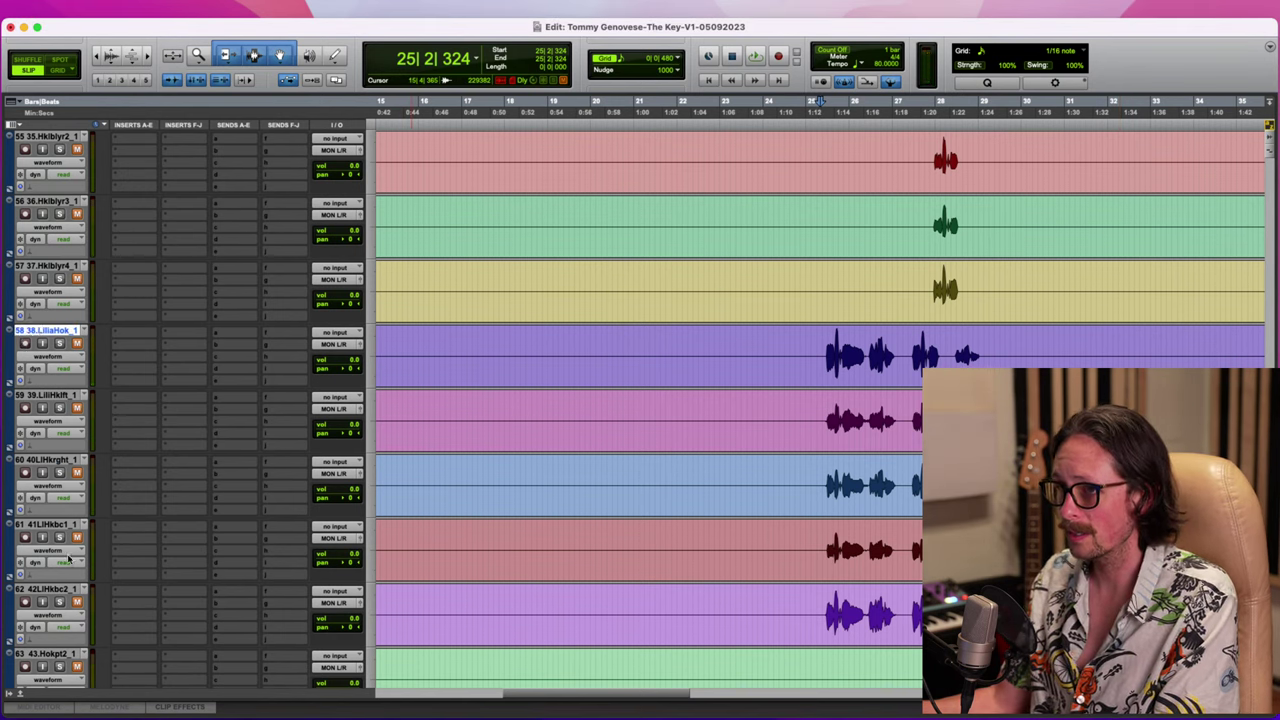
pyautogui.keyDown('shift'); pyautogui.click(45, 590); pyautogui.keyUp('shift')
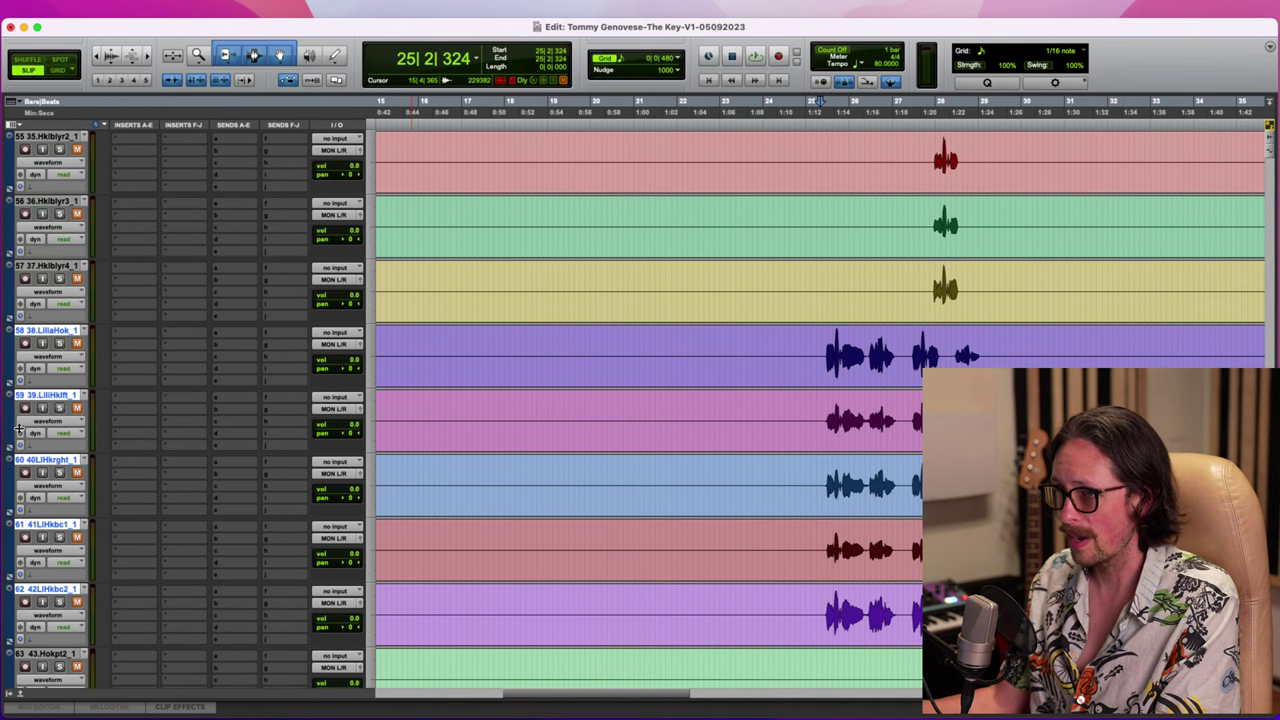
pyautogui.moveTo(45, 331); pyautogui.dragTo(165, 503)
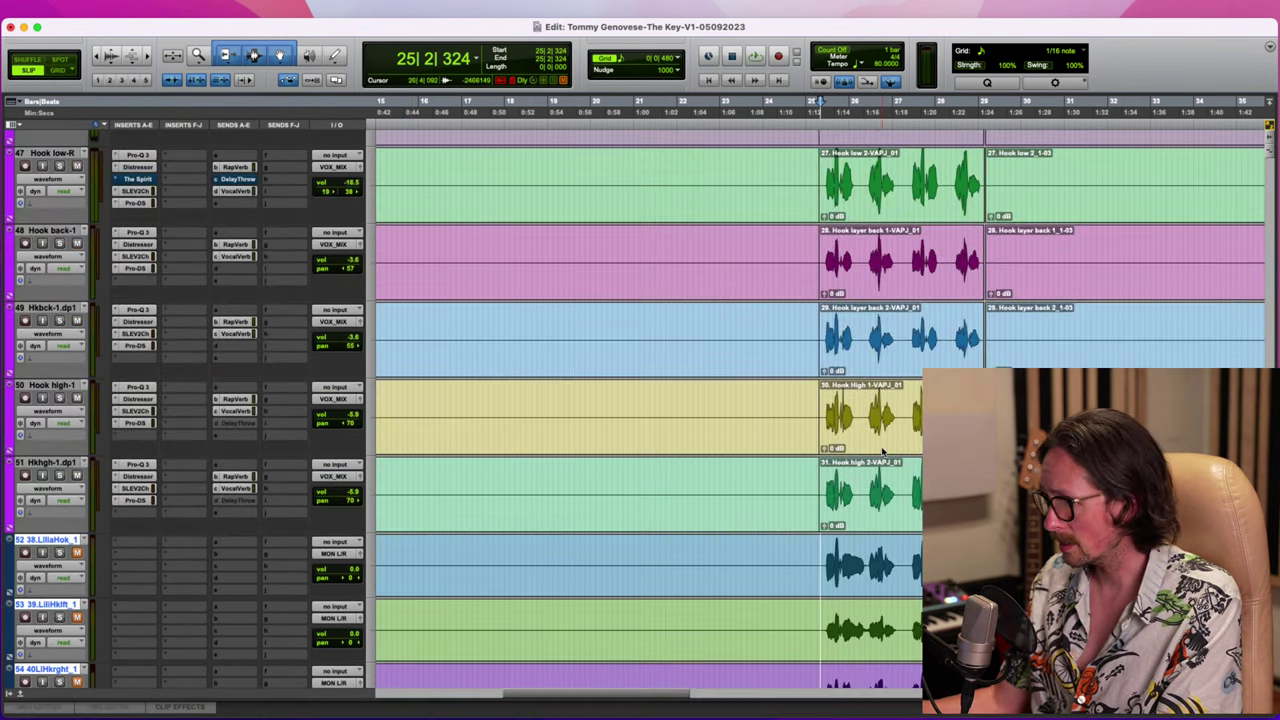
pyautogui.scroll(-3, 846, 398)
# Compare the timing of the five moved layers with the Hook high tracks in the hook's first phrase around 25|3
pyautogui.press('t')
pyautogui.press('t')
pyautogui.press('t')
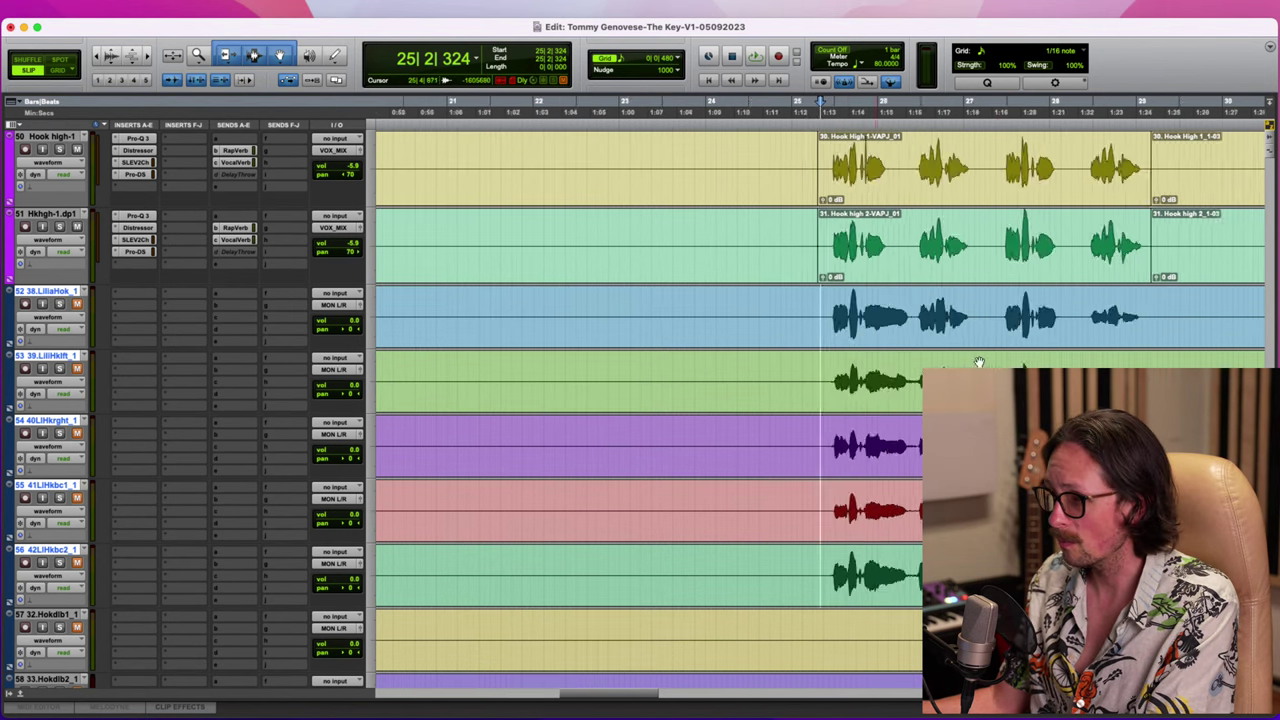
pyautogui.press('t')
pyautogui.press('t')
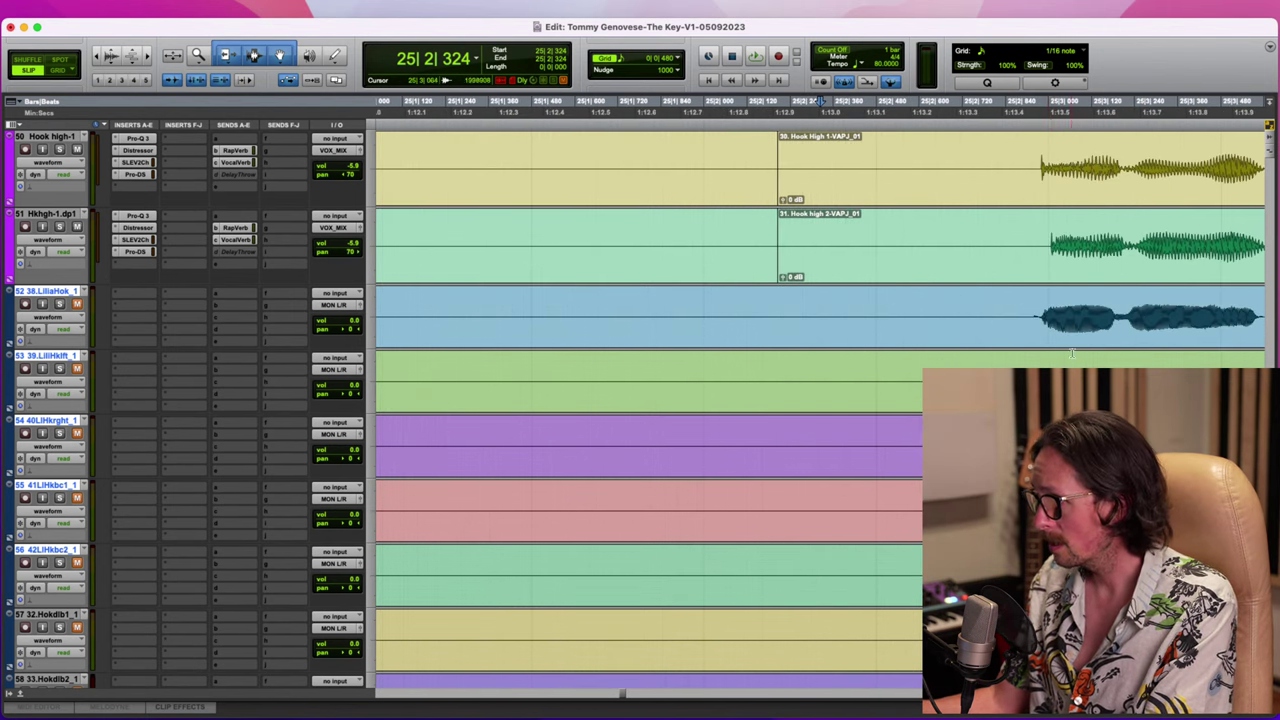
pyautogui.press('r')
pyautogui.click(1075, 289)
pyautogui.press('t')
pyautogui.press('t')
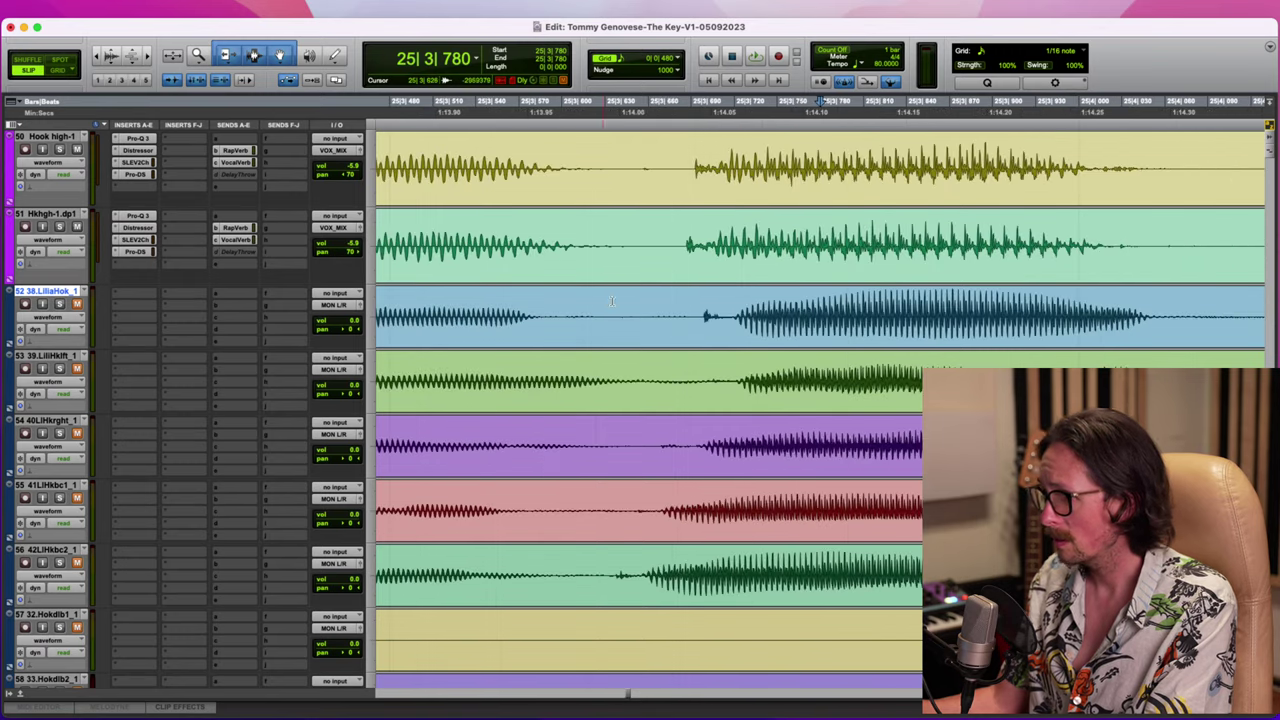
pyautogui.press('r')
pyautogui.press('r')
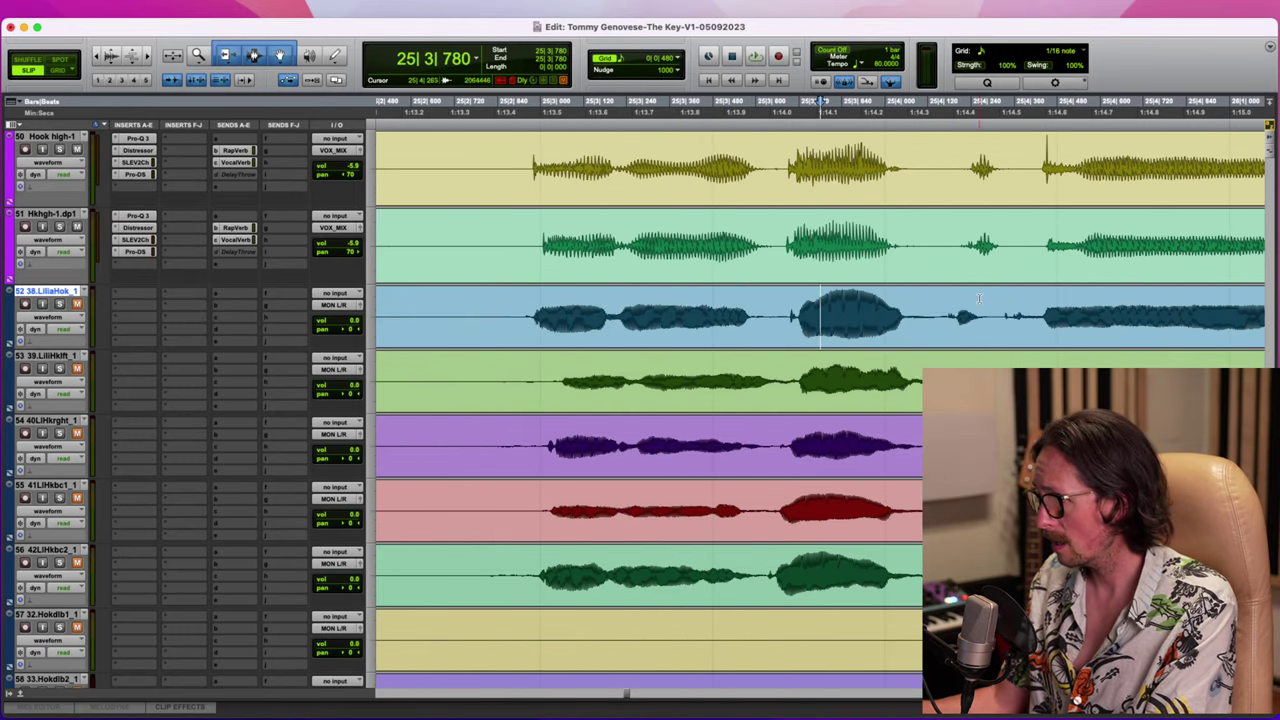
pyautogui.press('r')
pyautogui.press('r')
pyautogui.press('r')
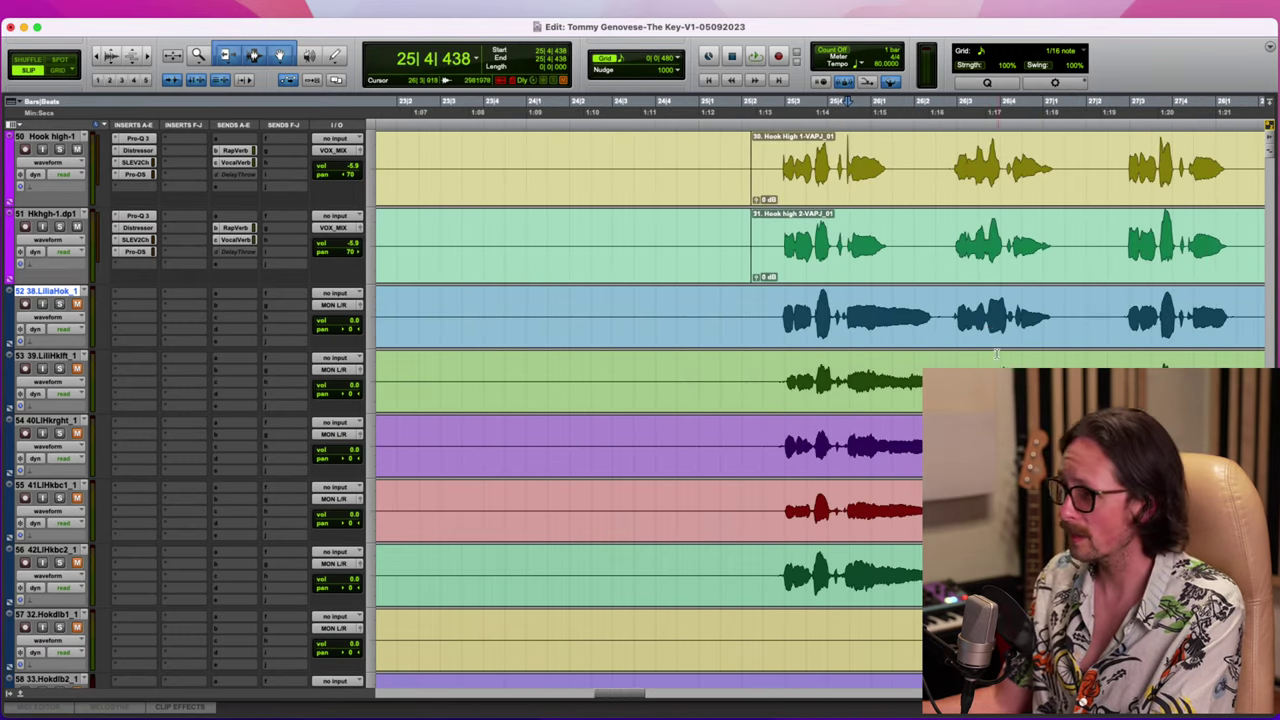
# Compare the layers' waveform timing at the starts of the second and third hook phrases, around 26|2|898 and 27|2|817
pyautogui.press('t')
pyautogui.press('t')
pyautogui.press('t')
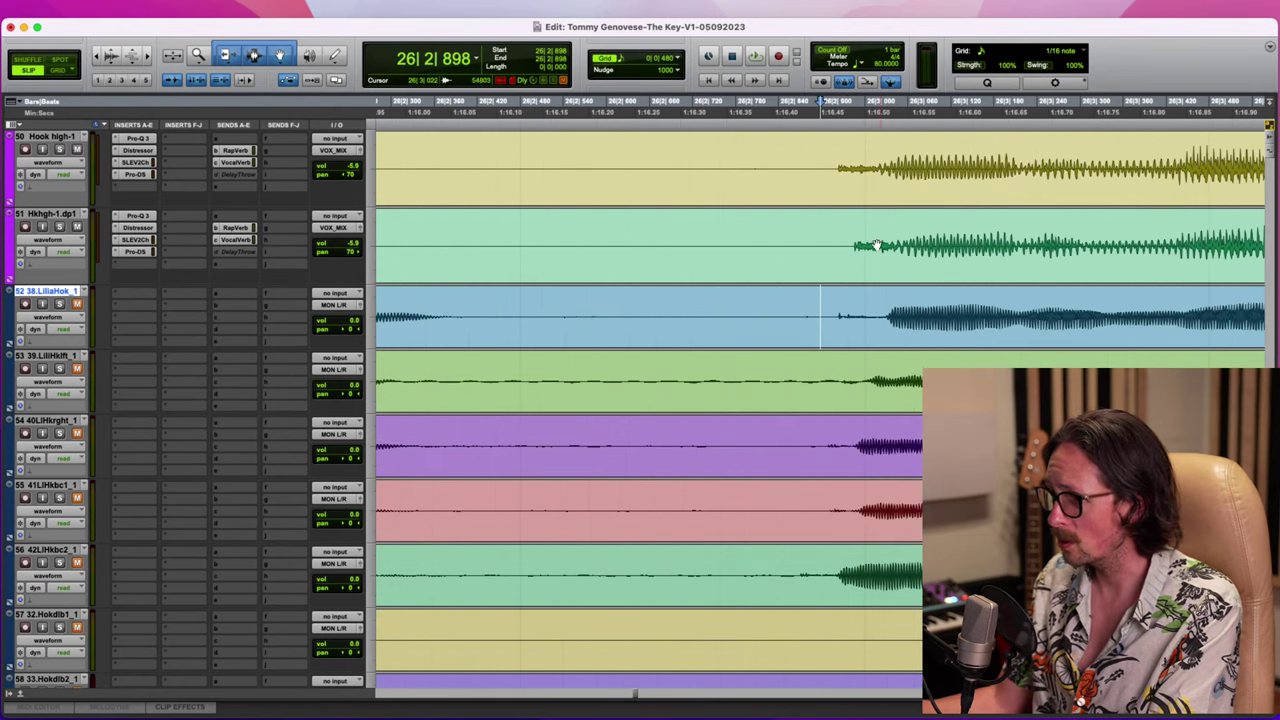
pyautogui.press('r')
pyautogui.press('r')
pyautogui.press('r')
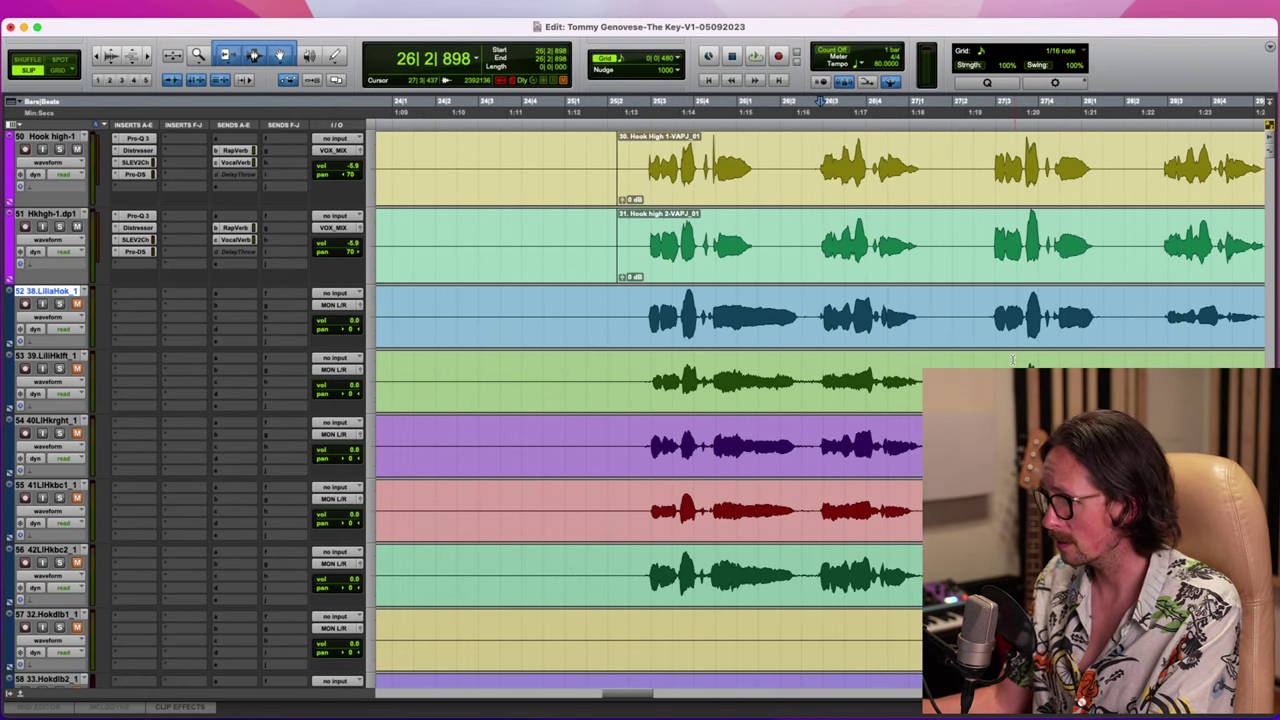
pyautogui.click(989, 312)
pyautogui.press('t')
pyautogui.press('t')
pyautogui.press('t')
pyautogui.press('t')
pyautogui.press('r')
pyautogui.press('r')
pyautogui.press('r')
pyautogui.press('r')
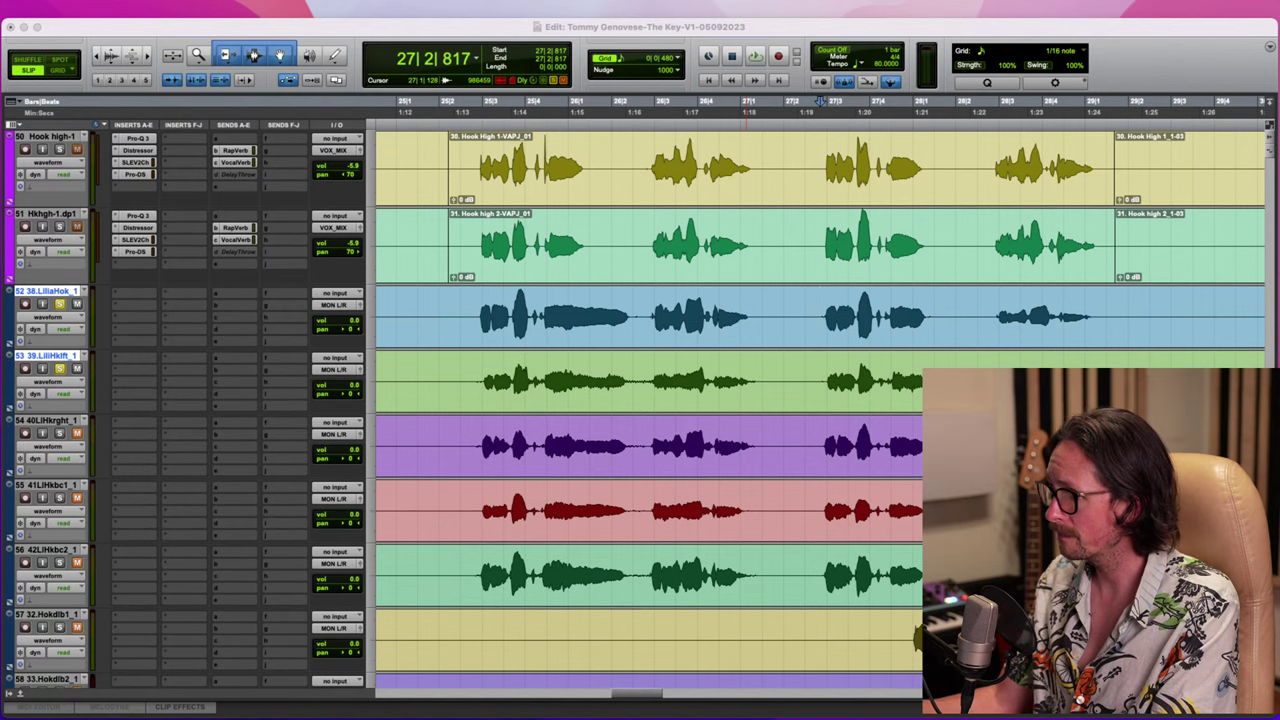
# Play the soloed tracks 52 and 53 from 25|2|800, panning track 52 to 54 left and track 53 to 54 right
pyautogui.press('space')
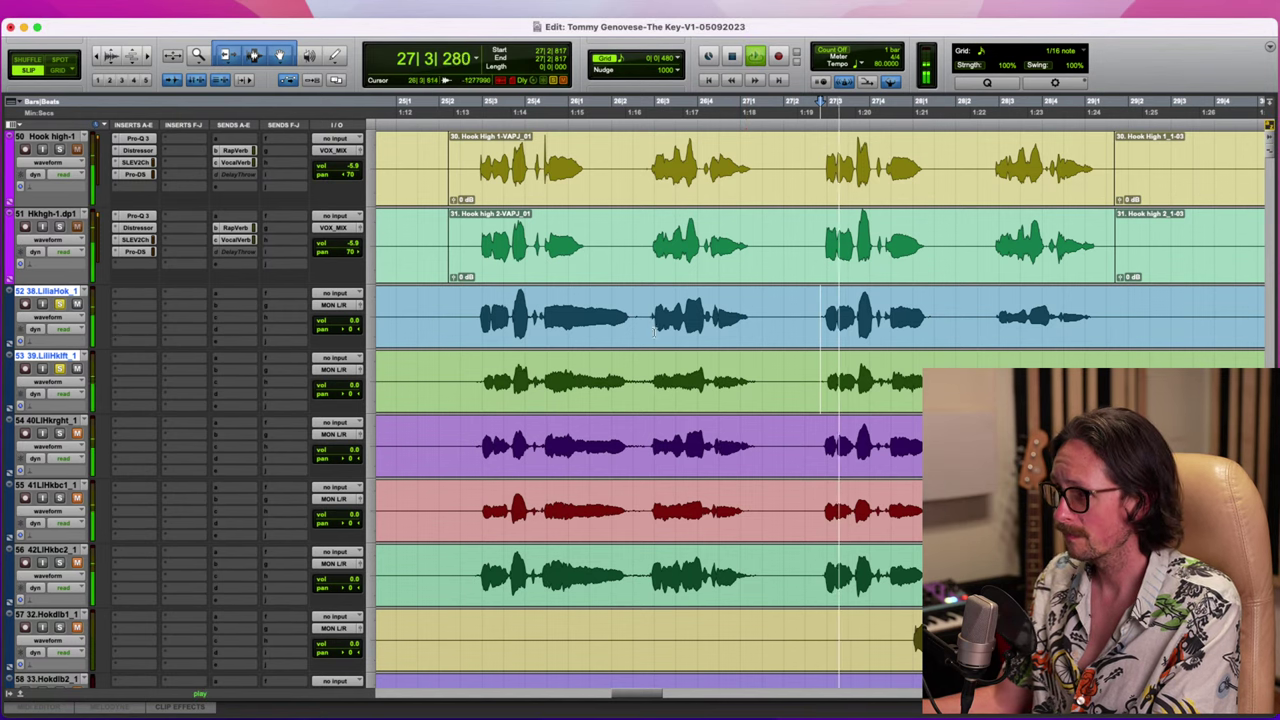
pyautogui.click(475, 322)
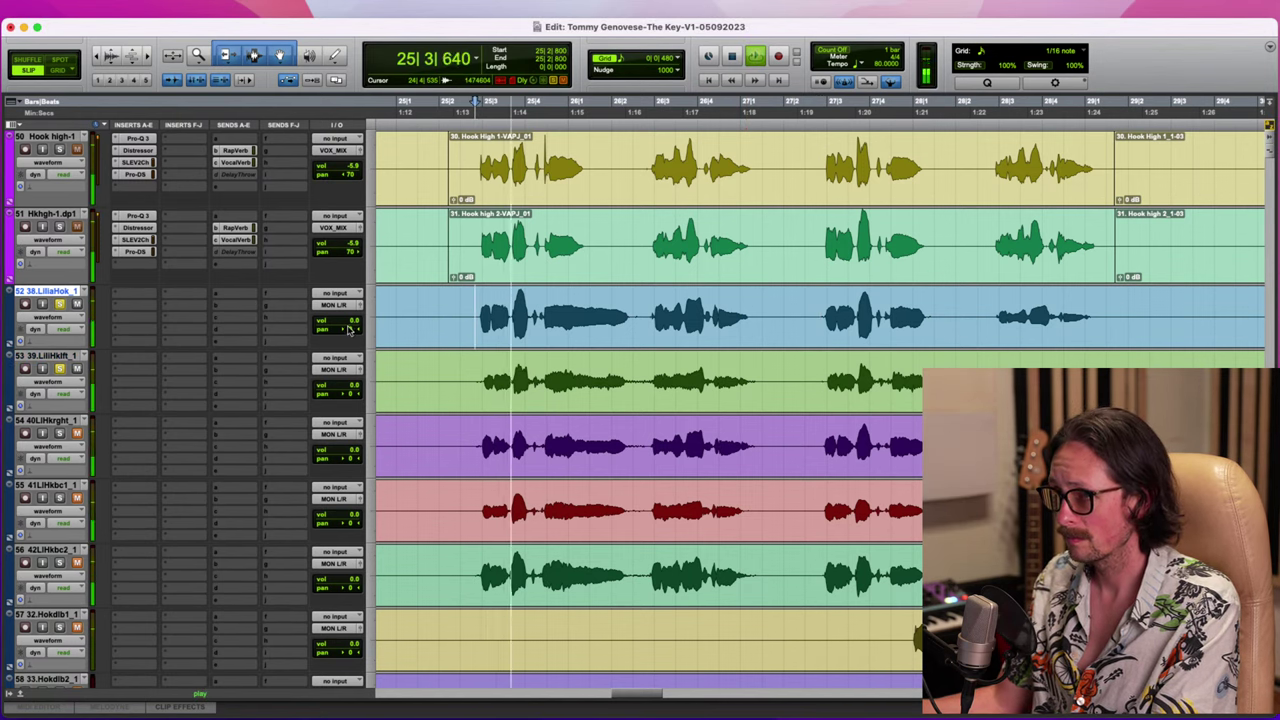
pyautogui.moveTo(350, 330); pyautogui.dragTo(367, 390)
pyautogui.moveTo(343, 331); pyautogui.dragTo(341, 343)
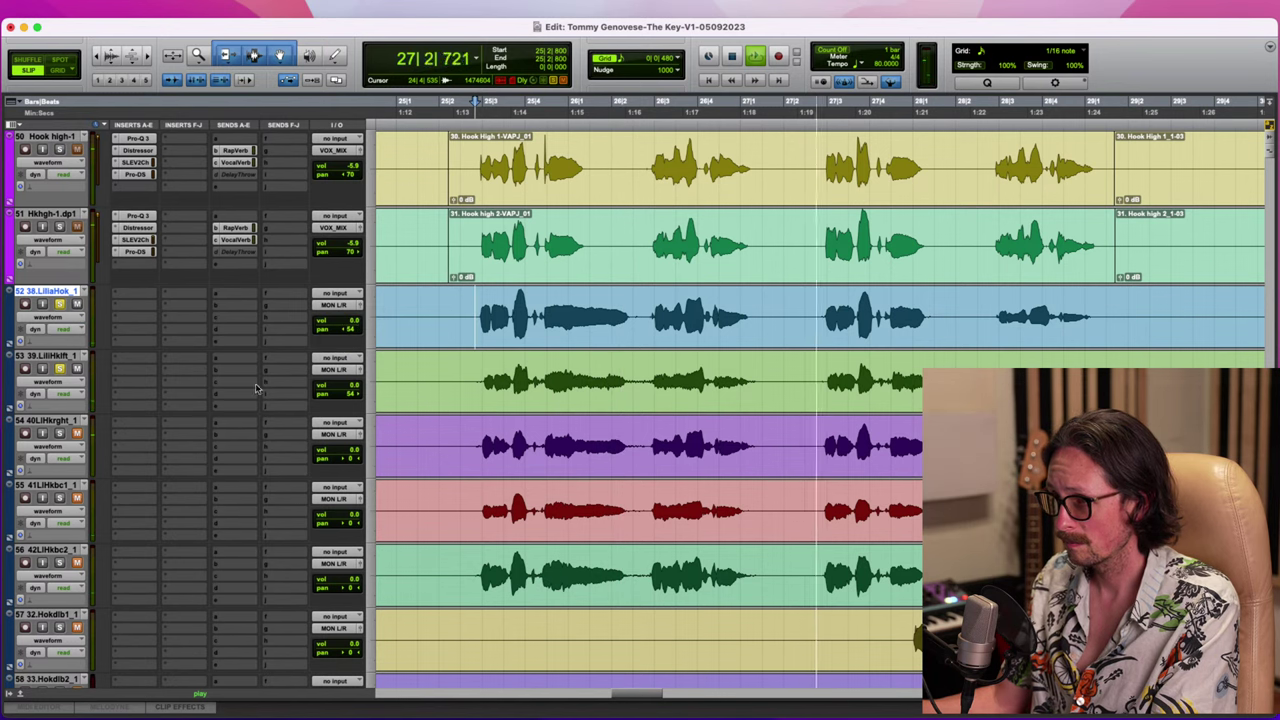
# Unmute and solo tracks 54 and 55, panning track 54 to 35 left and track 55 to 35 right during playback
pyautogui.click(60, 433)
pyautogui.click(60, 498)
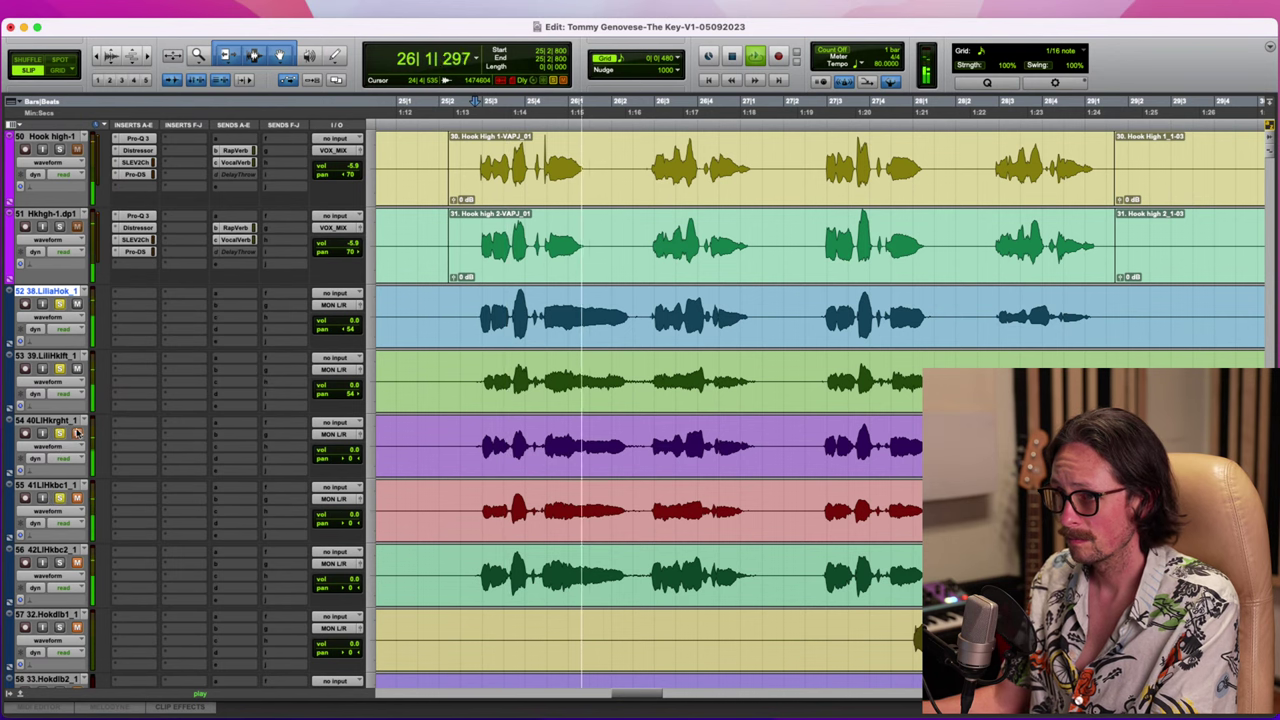
pyautogui.press('space')
pyautogui.press('space')
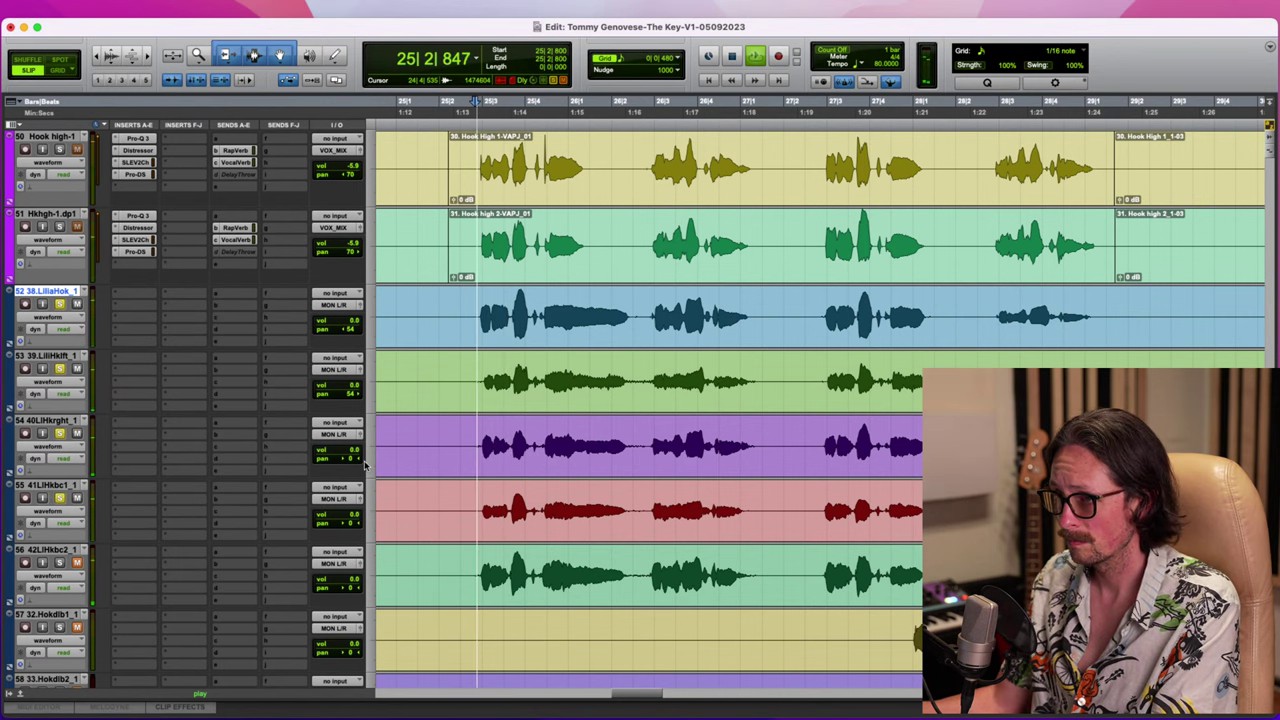
pyautogui.moveTo(350, 459); pyautogui.dragTo(340, 462)
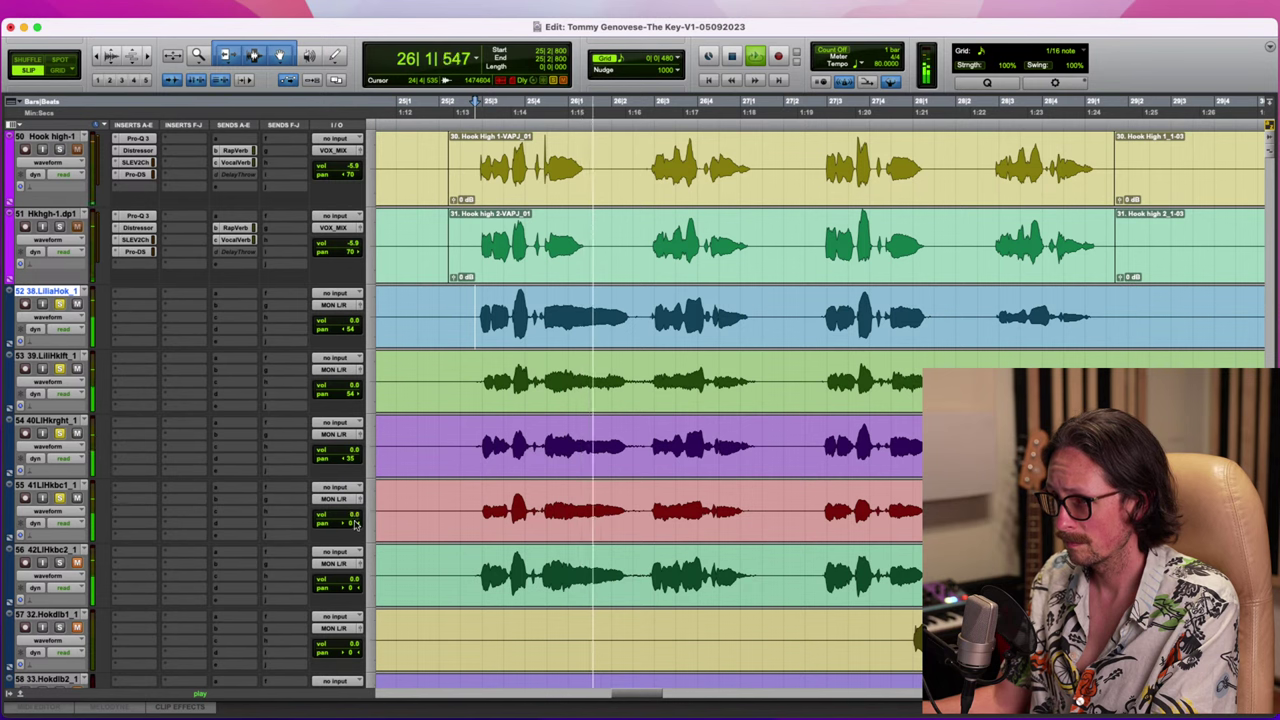
pyautogui.moveTo(355, 525); pyautogui.dragTo(364, 525)
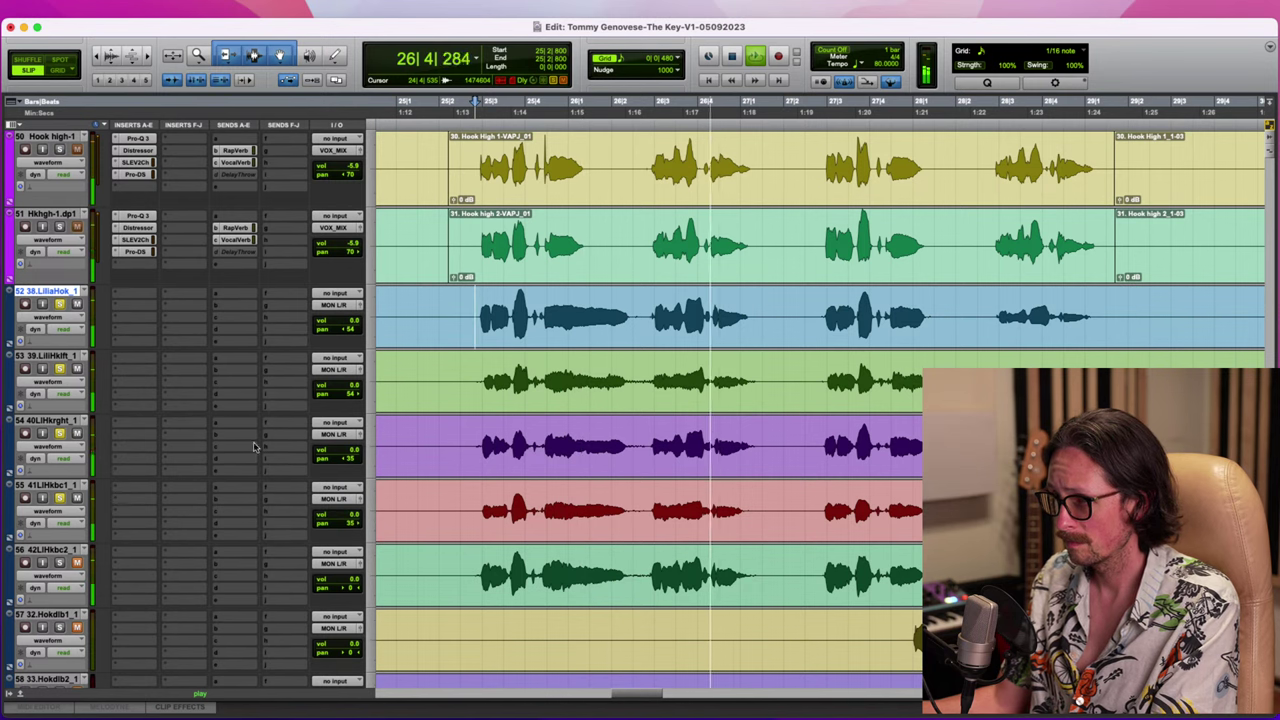
# Replay the hook from 25|2|800, comparing tracks 54 and 55 alone with all four panned layers soloed
pyautogui.press('space')
pyautogui.press('space')
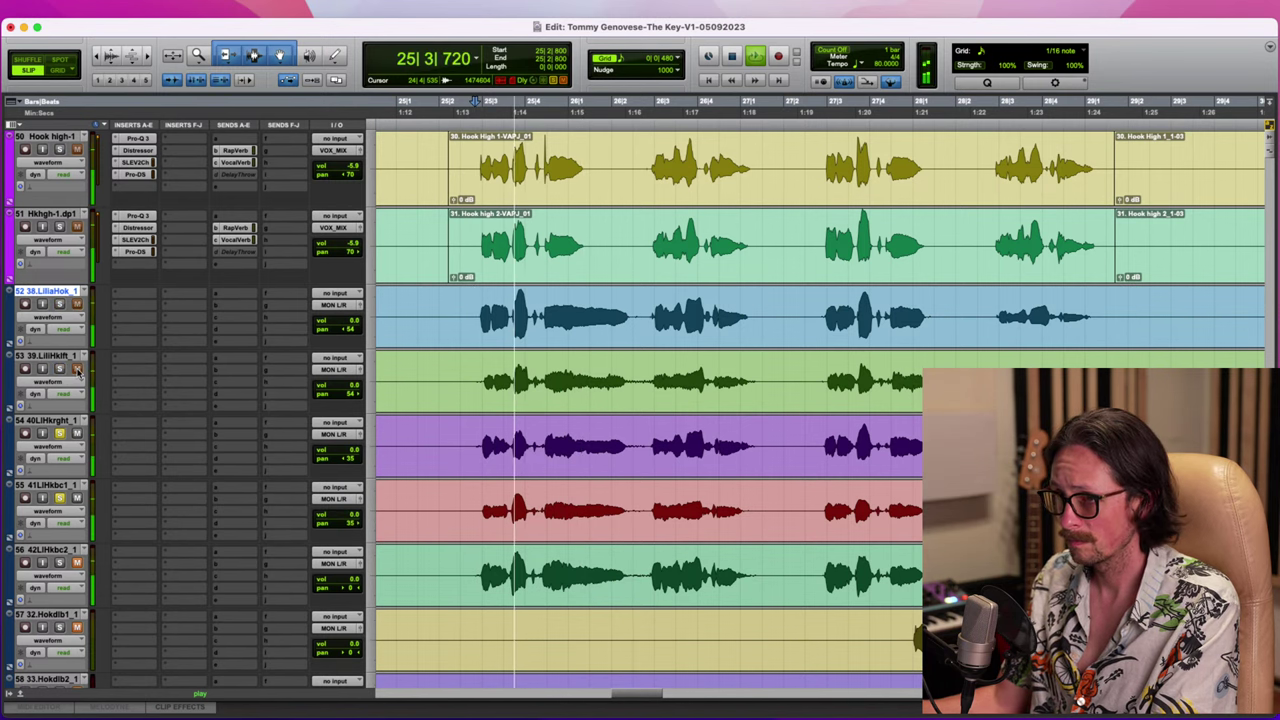
pyautogui.click(59, 370)
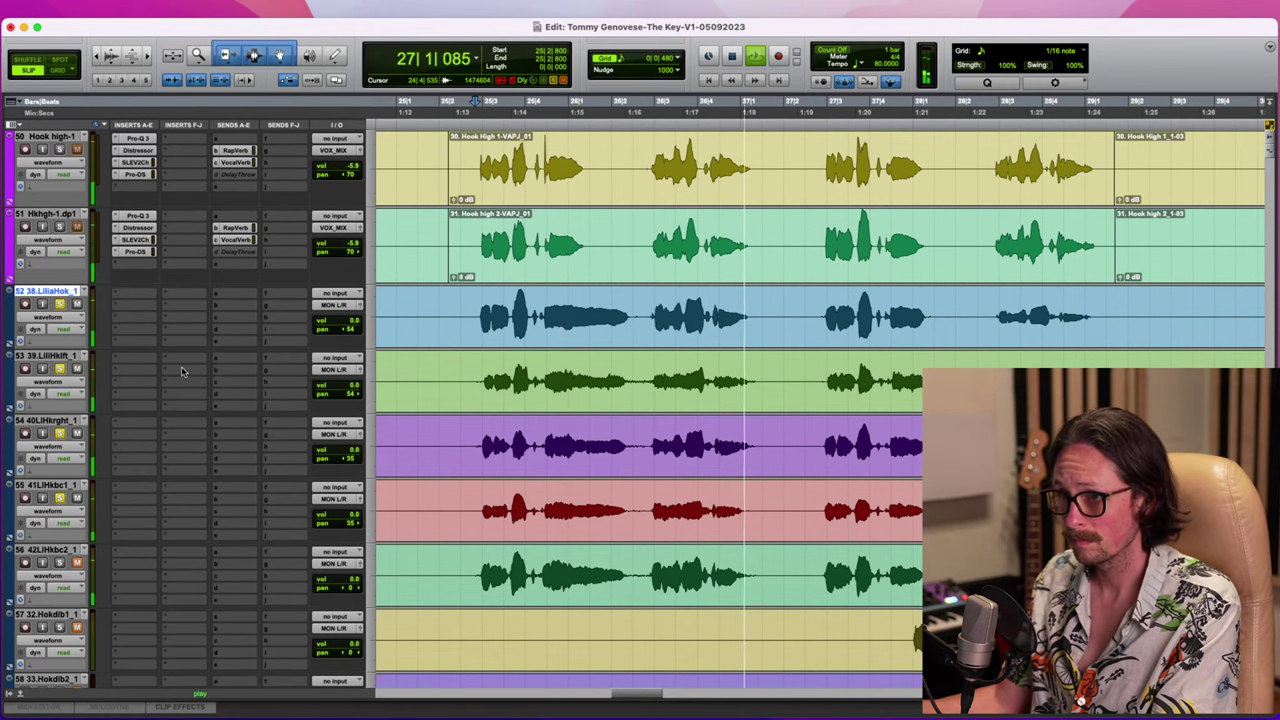
# Unmute and solo track 56 with the four panned layers and replay the hook from 25|2|800
pyautogui.scroll(-3, 182, 372)
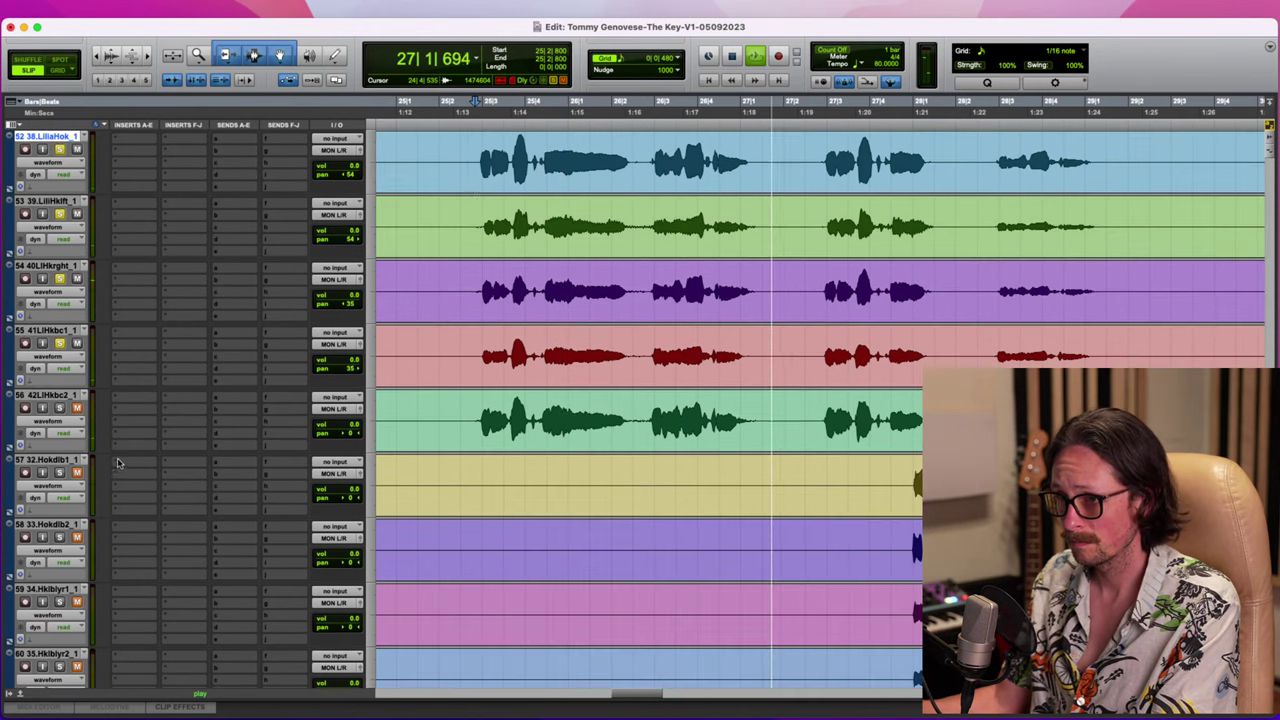
pyautogui.click(59, 408)
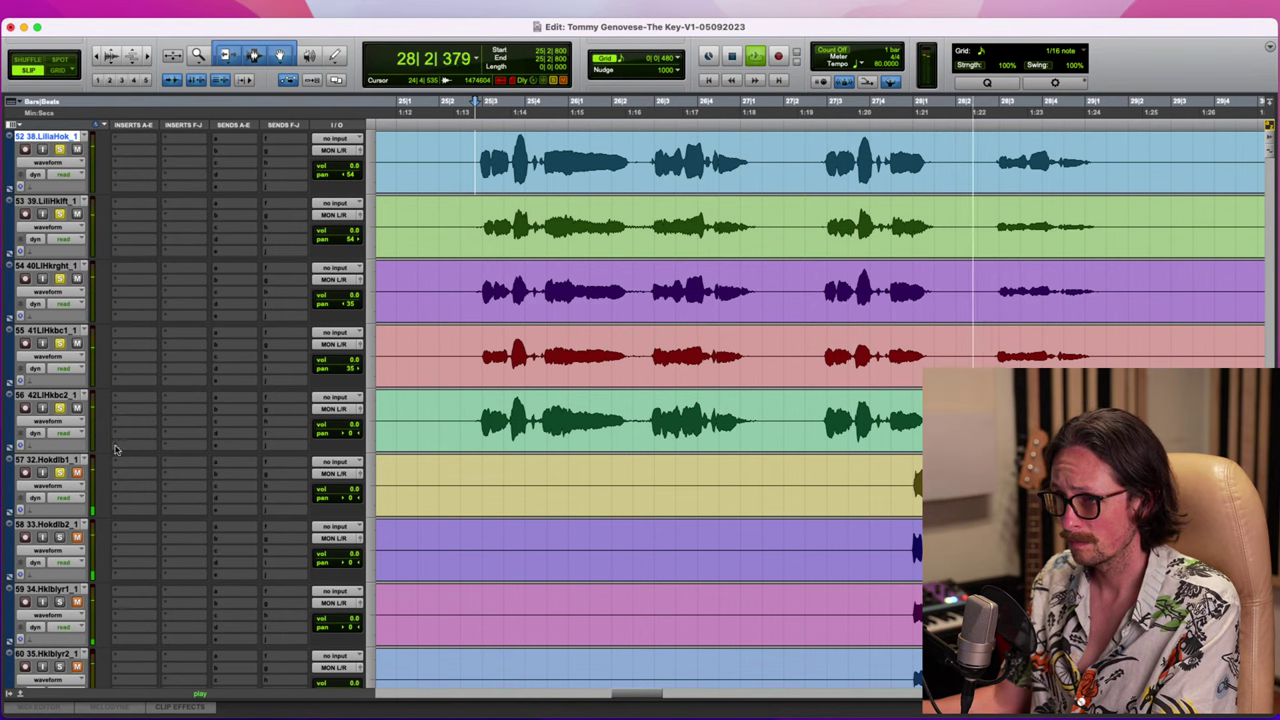
pyautogui.press('space')
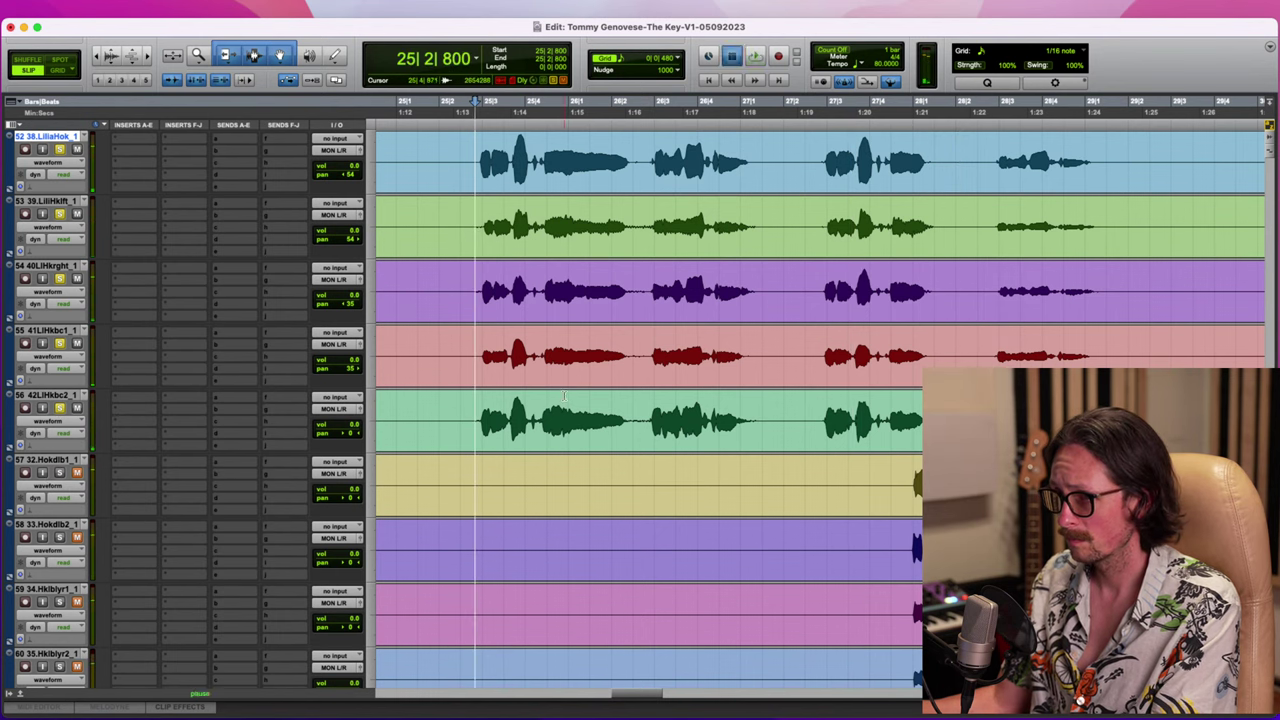
pyautogui.press('space')
pyautogui.scroll(3, 184, 360)
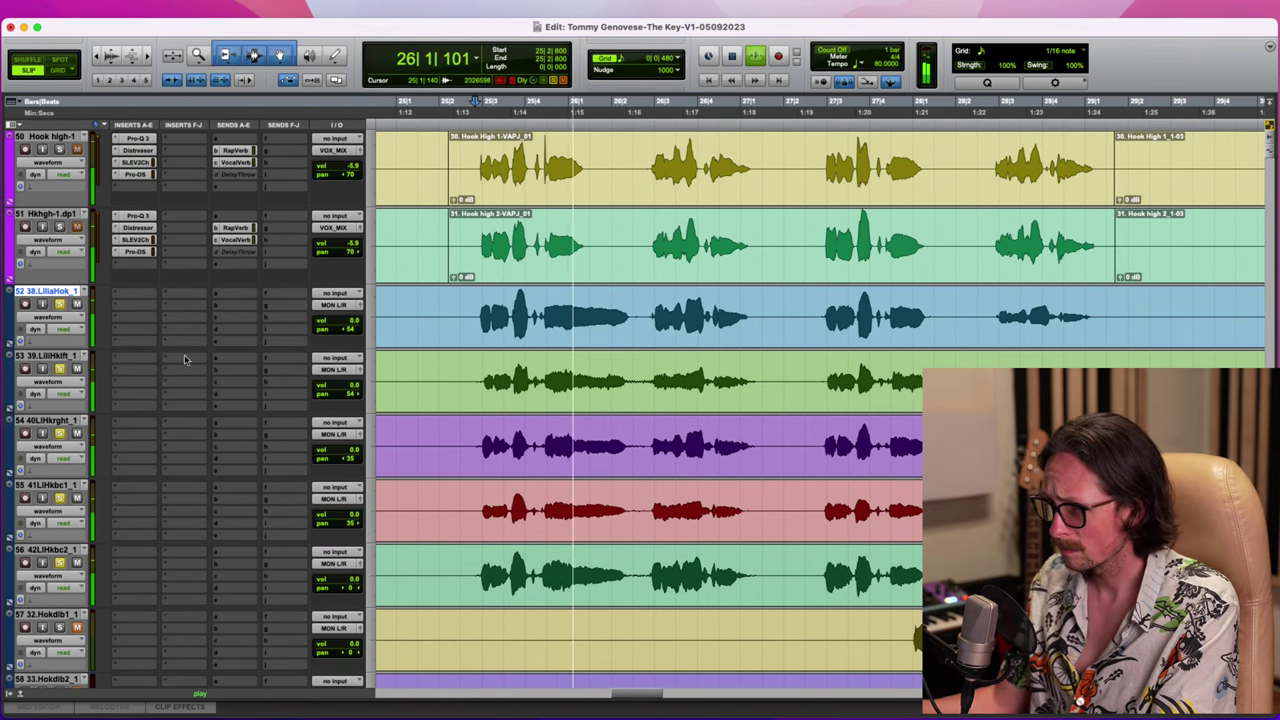
pyautogui.press('space')
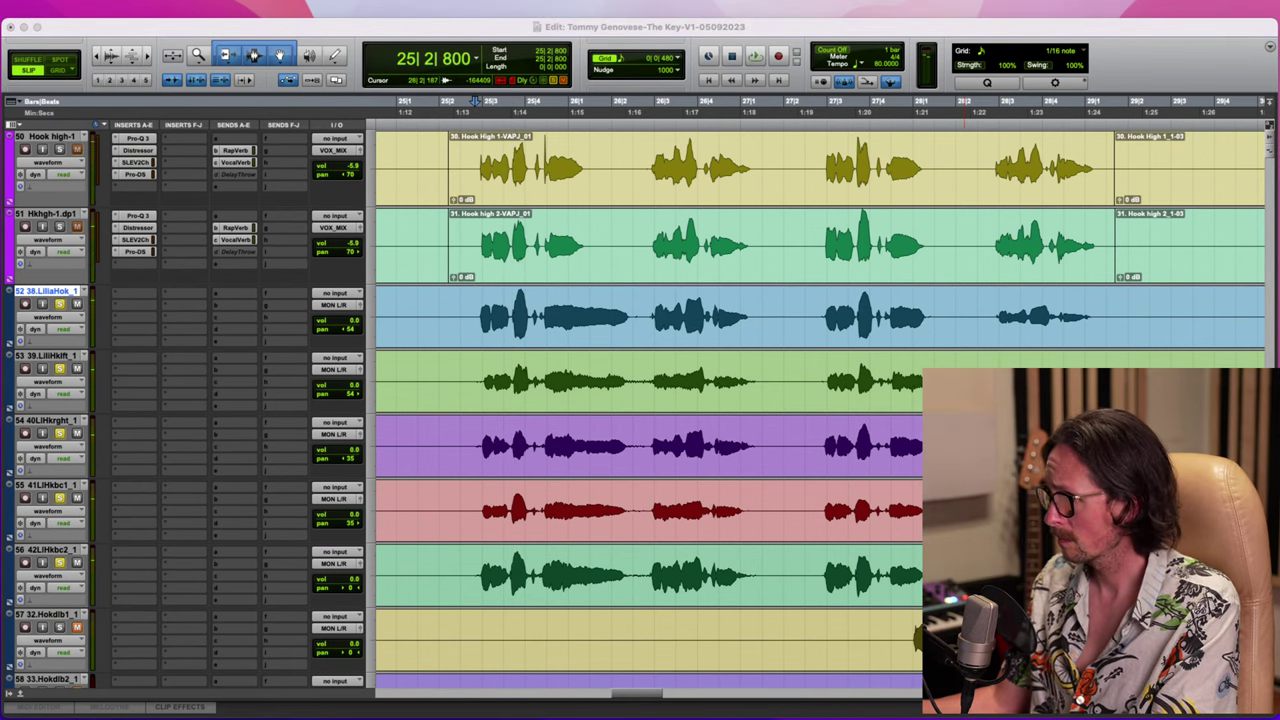
# Solo only track 52, clearing the other layers' solos, centre its pan and play the hook from 25|2|800
pyautogui.click(685, 24)
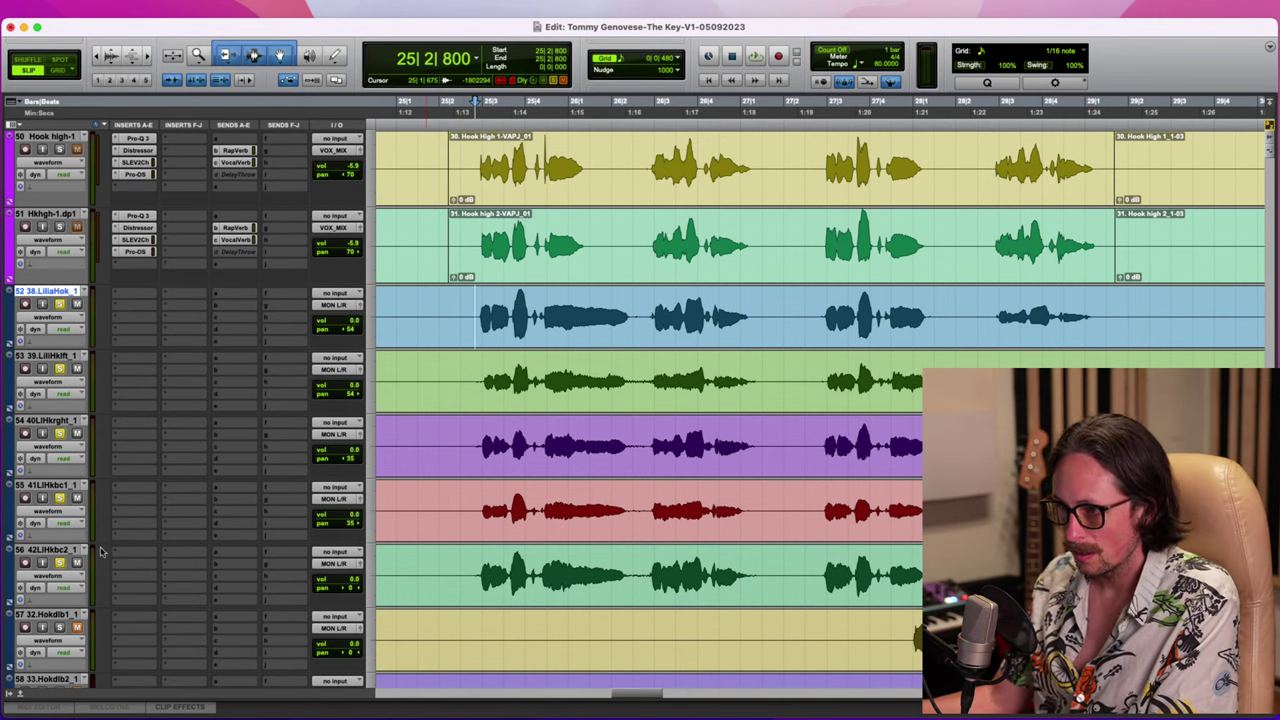
pyautogui.keyDown('alt'); pyautogui.click(63, 305); pyautogui.keyUp('alt')
pyautogui.click(63, 305)
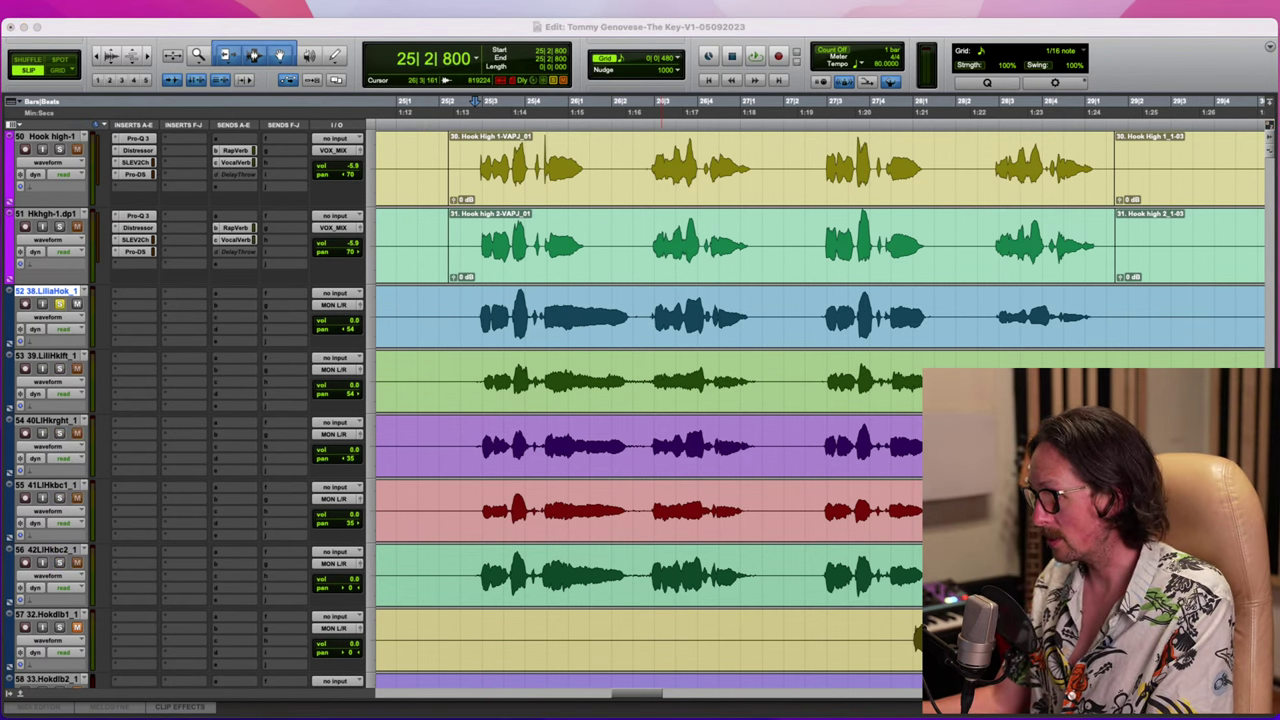
pyautogui.click(920, 23)
pyautogui.press('space')
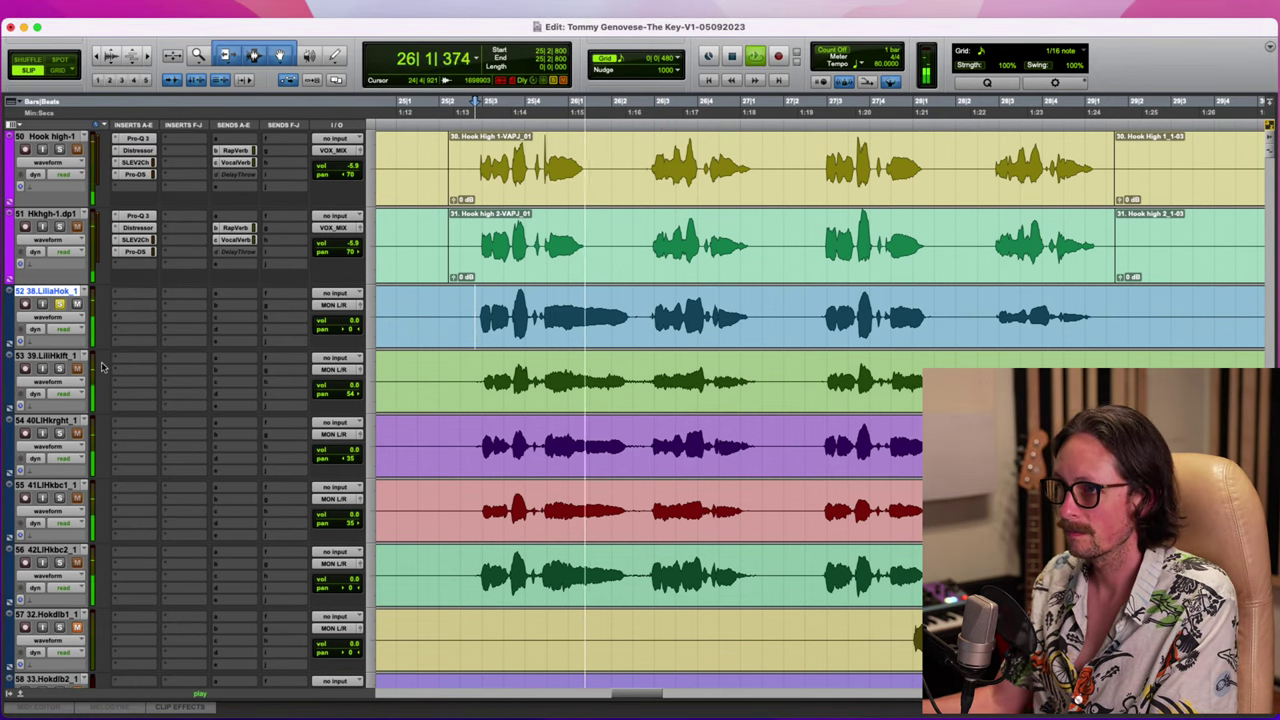
# Audition tracks 53 and 54 alone in turn from 25|2|800, resetting track 53's pan to centre
pyautogui.press('space')
pyautogui.click(59, 368)
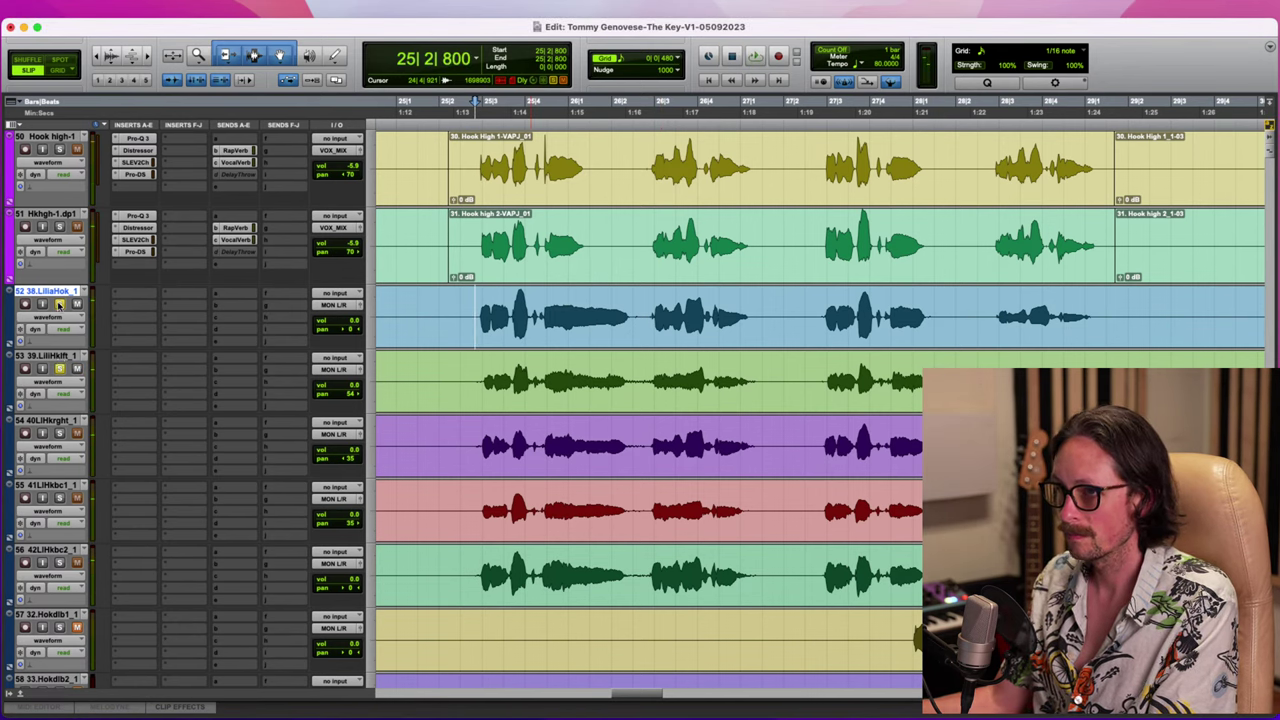
pyautogui.press('space')
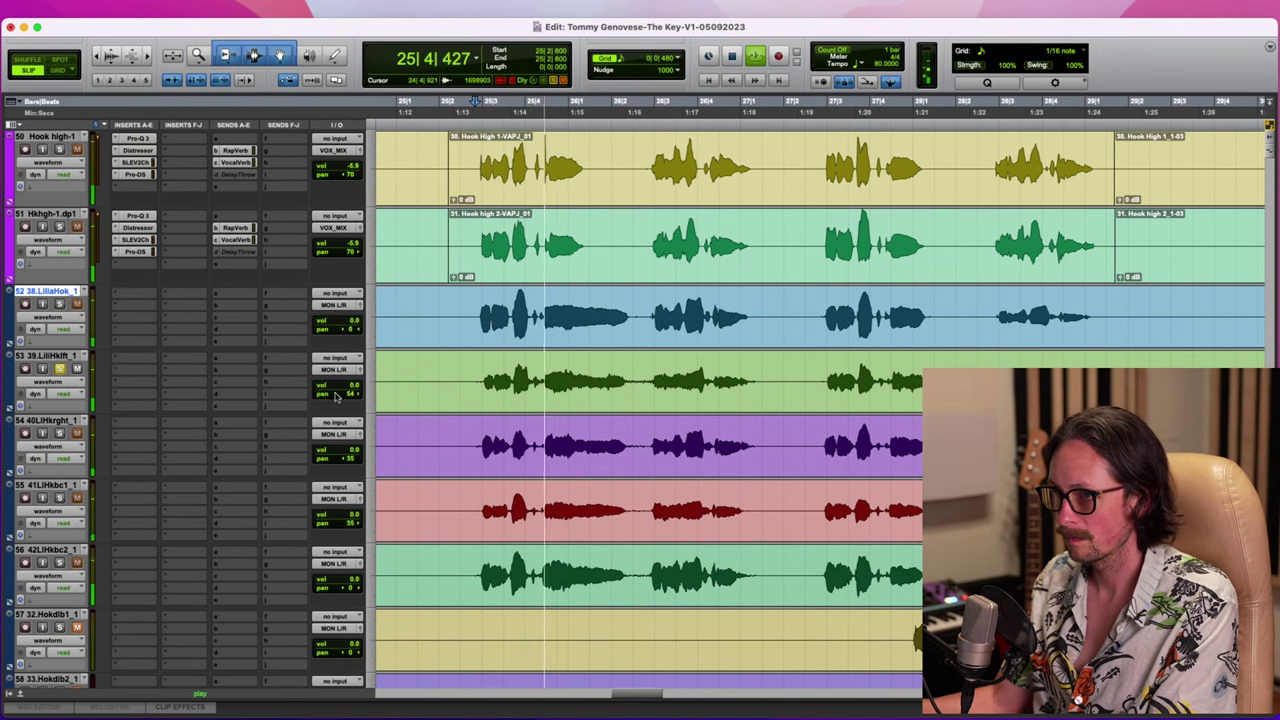
pyautogui.press('space')
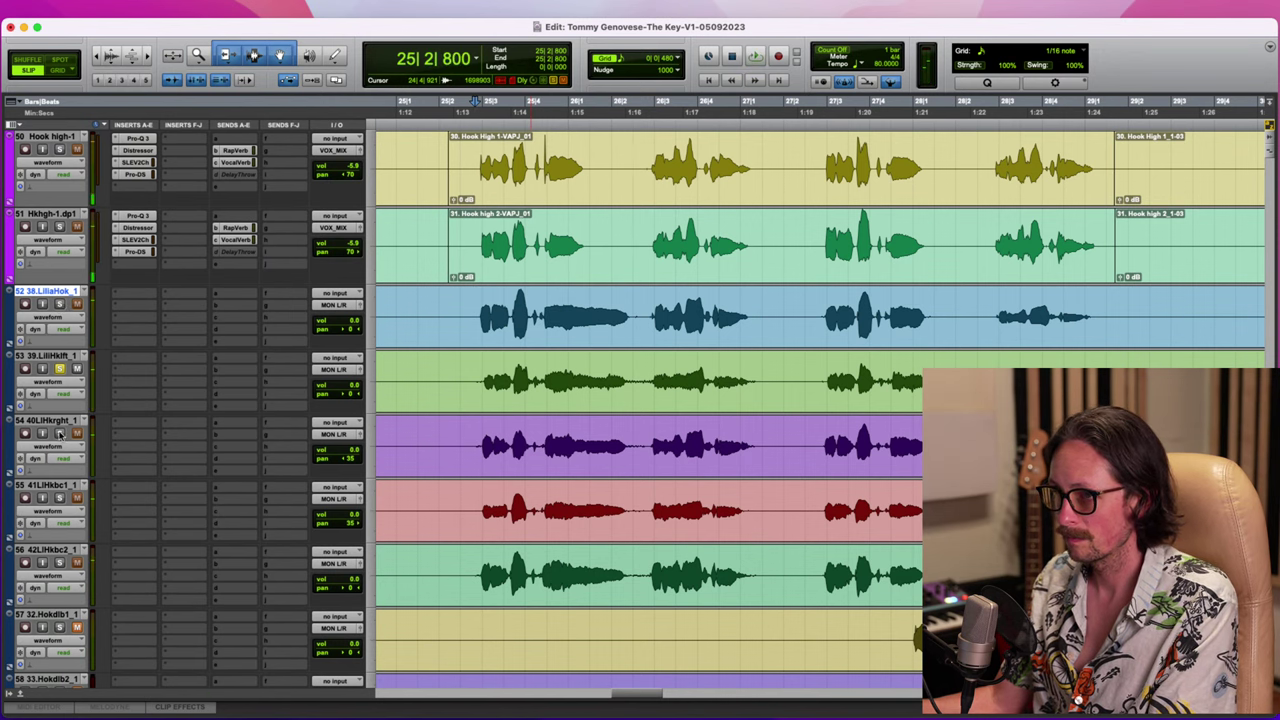
pyautogui.press('space')
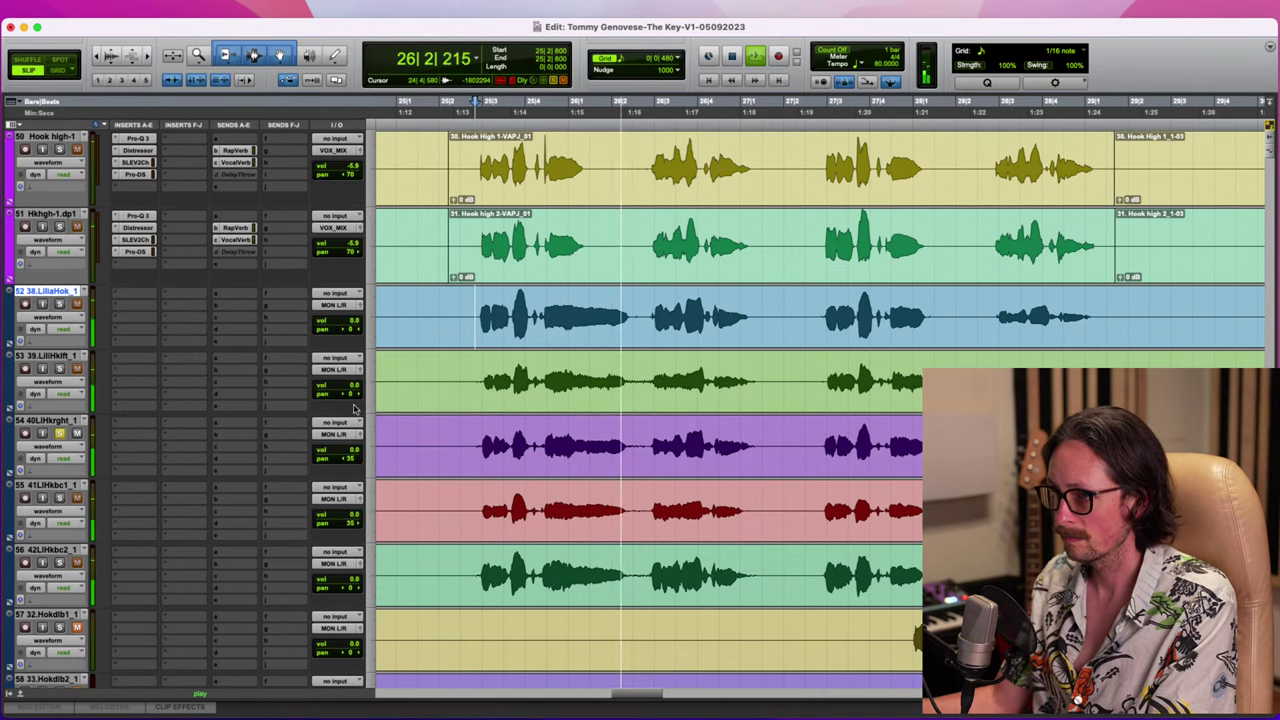
pyautogui.press('space')
# Pan track 54 to 54 right and track 53 to 54 left, and play both soloed together with track 52
pyautogui.click(353, 457)
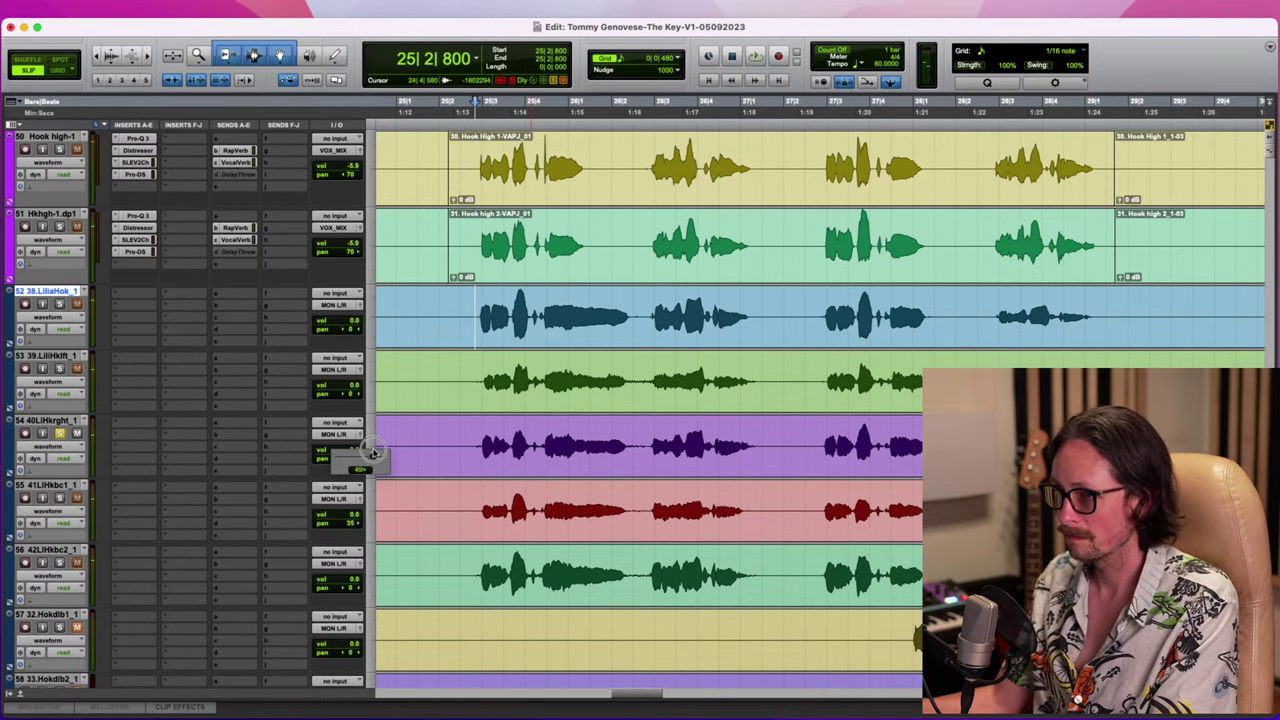
pyautogui.click(346, 397)
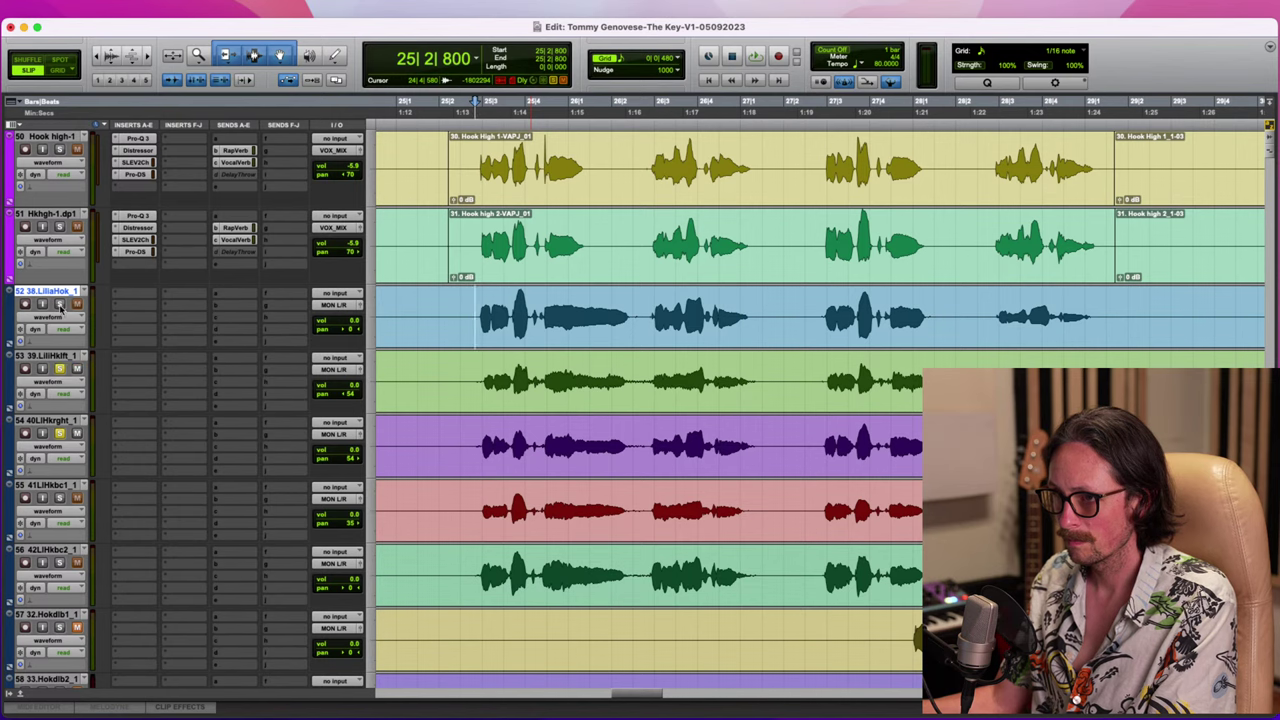
pyautogui.press('space')
pyautogui.scroll(-1, 629, 423)
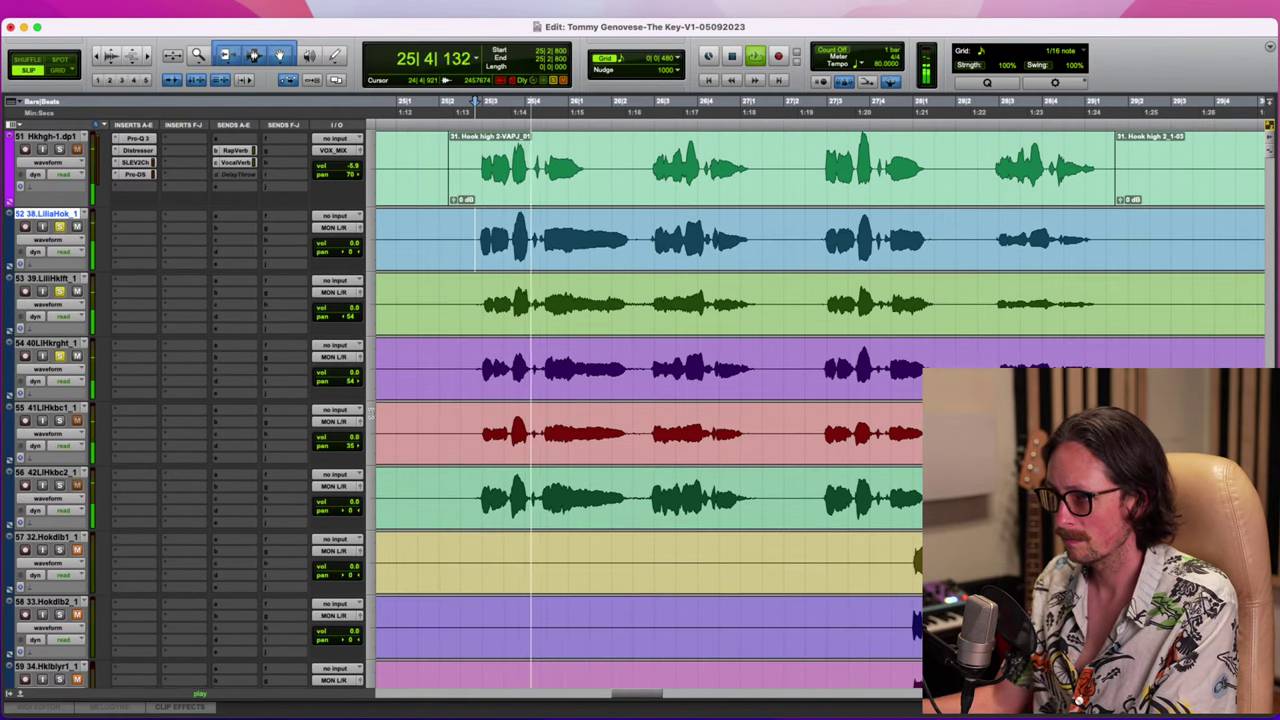
# Add tracks 55 and 56 to the soloed layers, panning track 55 to 81 left and track 56 to 81 right during playback
pyautogui.click(60, 487)
pyautogui.moveTo(351, 448); pyautogui.dragTo(337, 460)
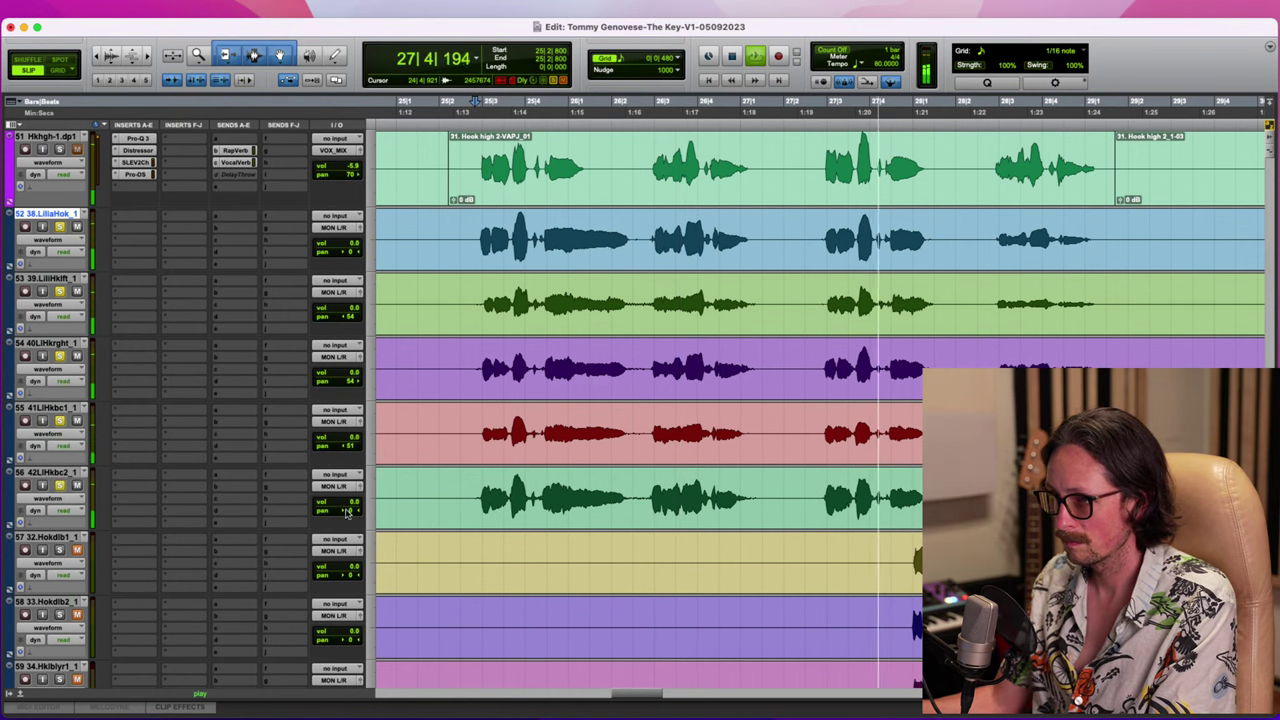
pyautogui.moveTo(351, 510); pyautogui.dragTo(352, 511)
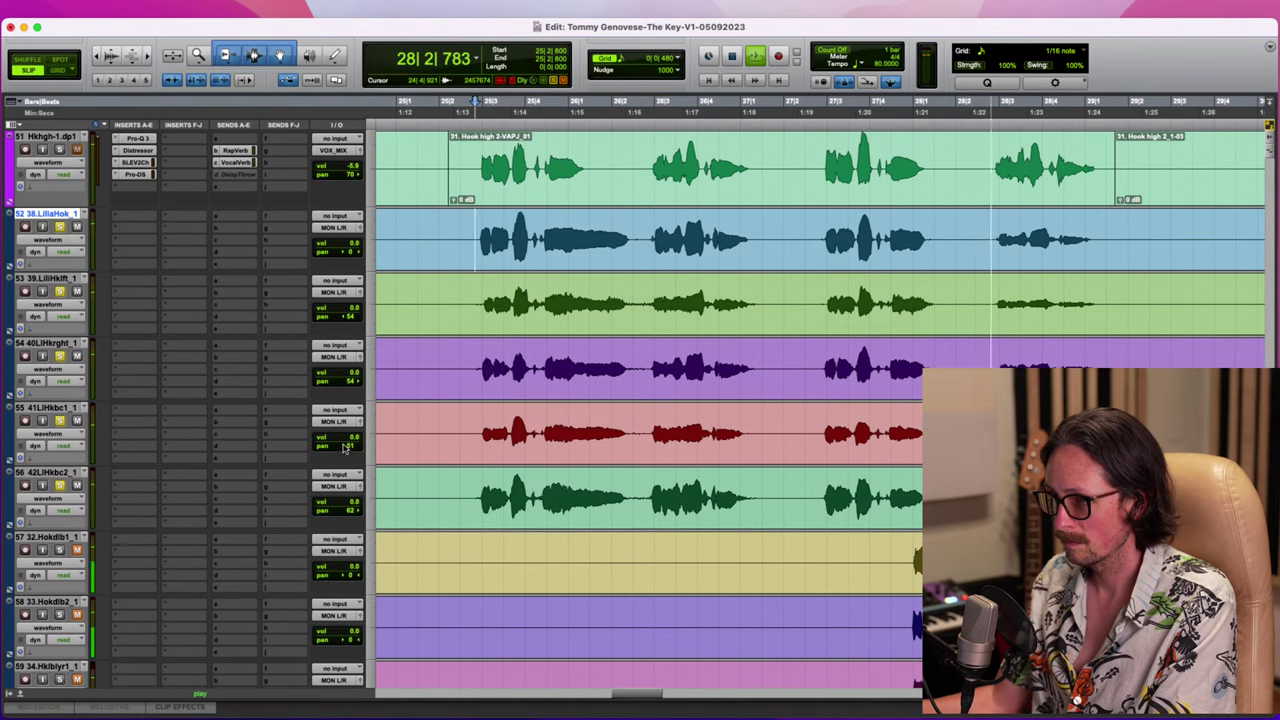
pyautogui.moveTo(341, 447); pyautogui.dragTo(340, 453)
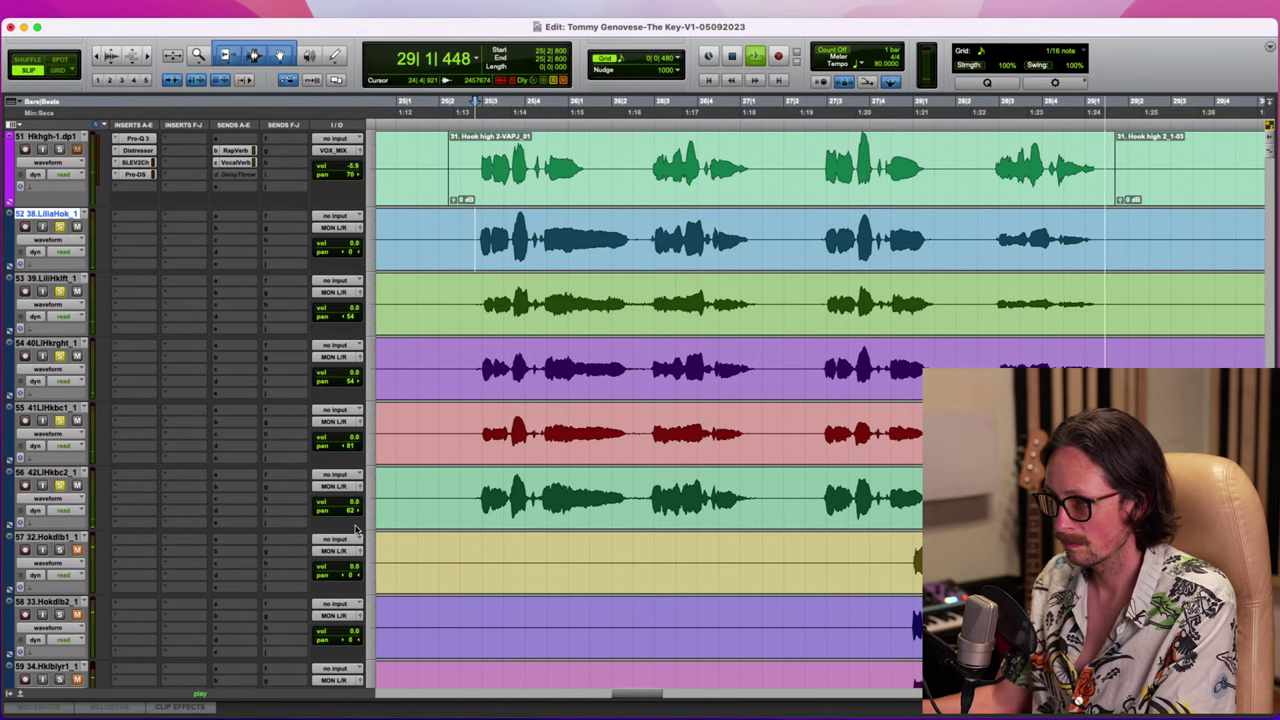
pyautogui.moveTo(351, 516); pyautogui.dragTo(355, 511)
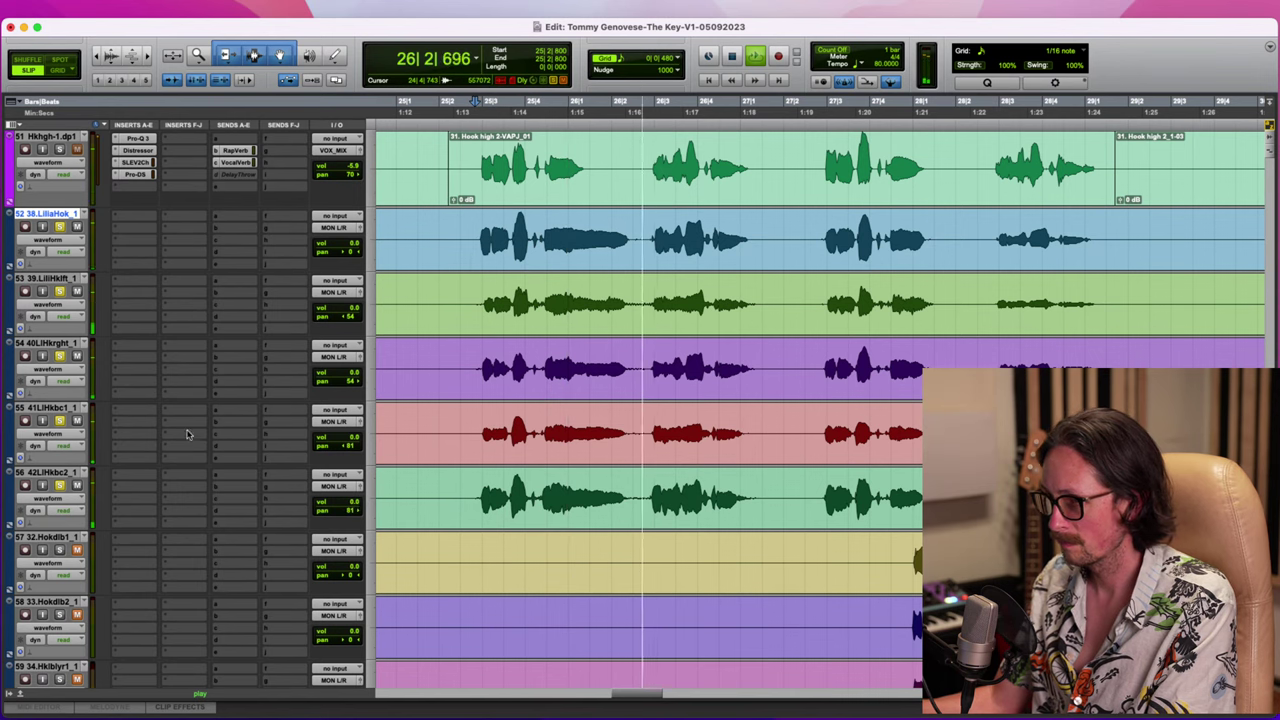
# Clear the solos on tracks 52 to 56 and play the hook layers within the full mix
pyautogui.scroll(3, 546, 437)
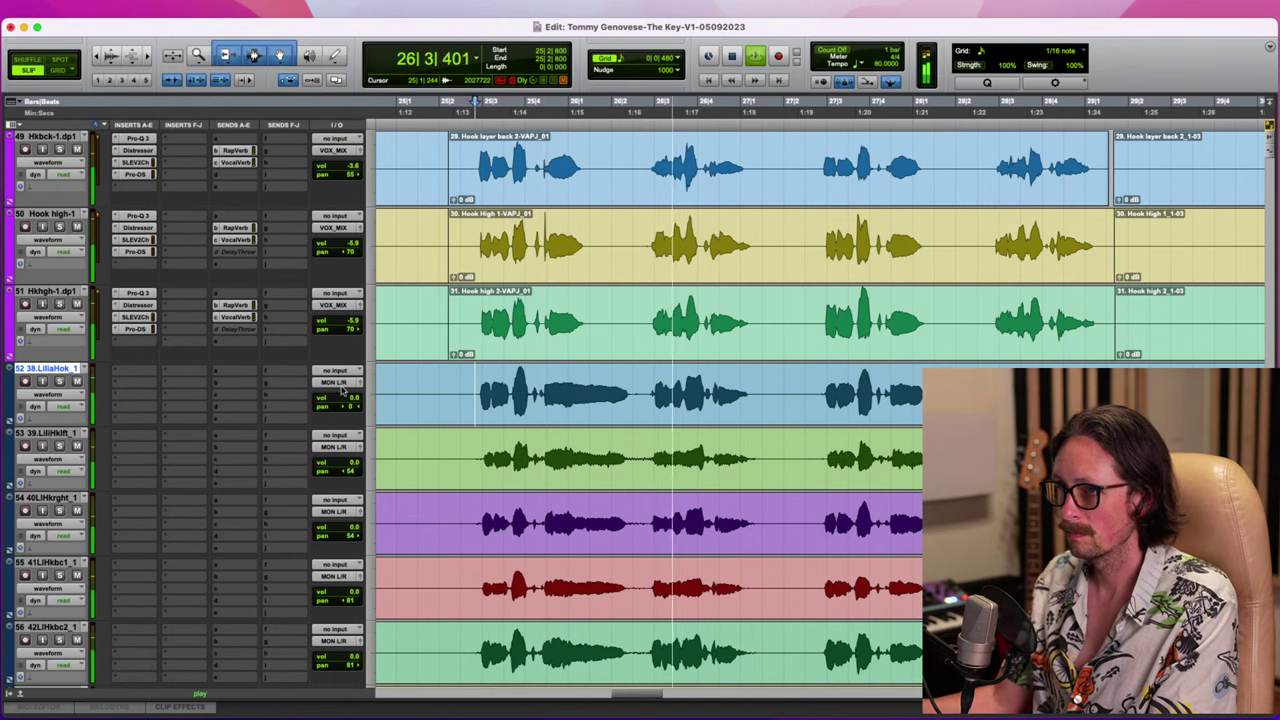
pyautogui.scroll(-3, 540, 362)
pyautogui.scroll(4, 567, 451)
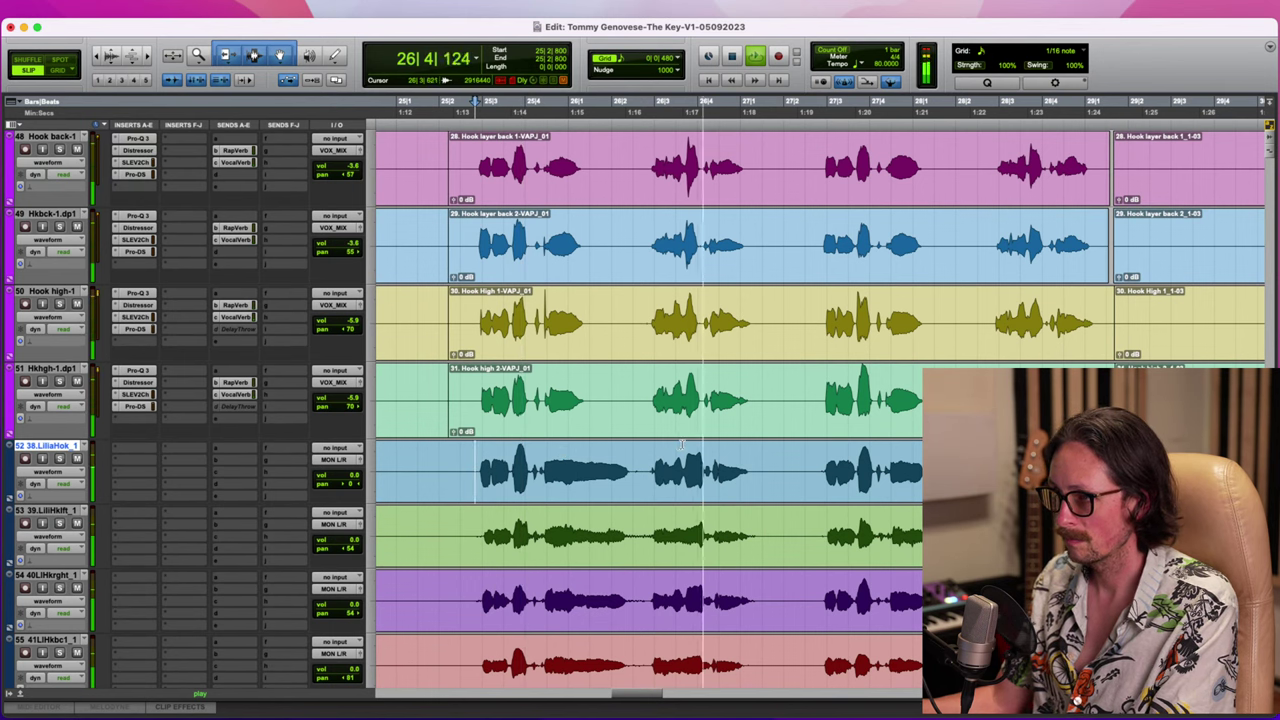
pyautogui.press('space')
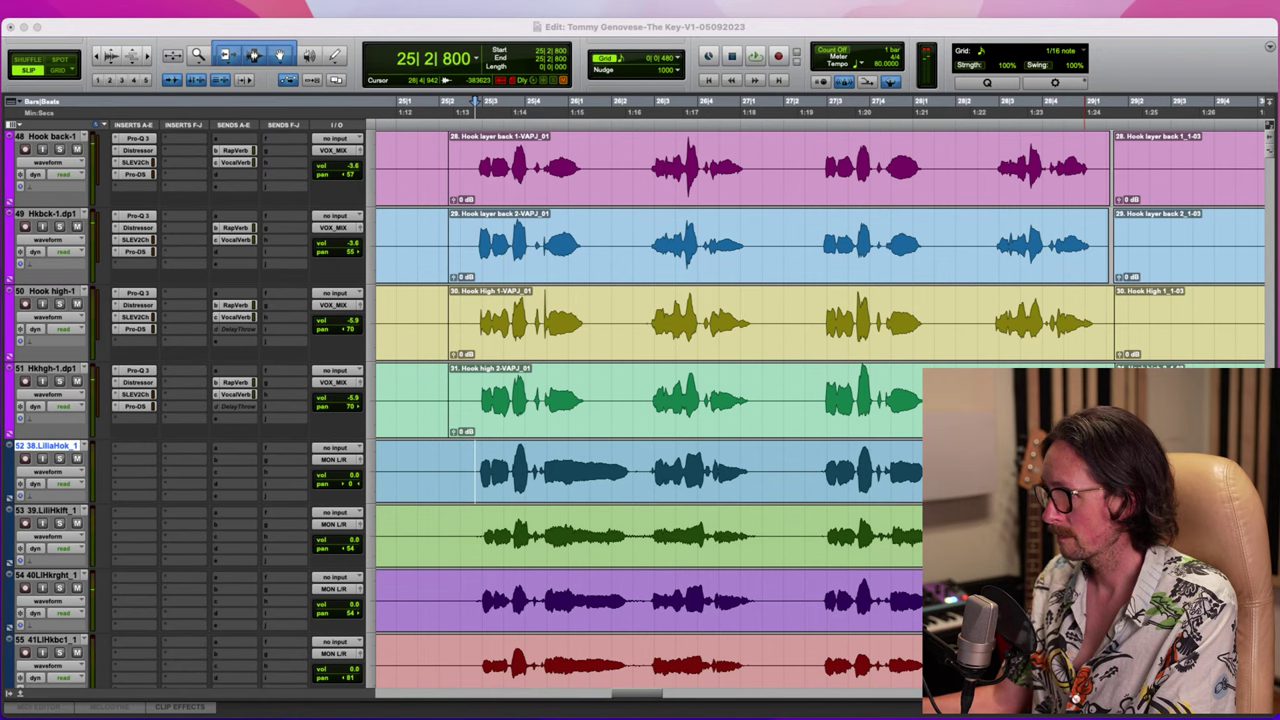
# Select tracks 52 to 56 and route all their outputs to the VOX_MIX stereo bus
pyautogui.click(451, 34)
pyautogui.scroll(-3, 527, 431)
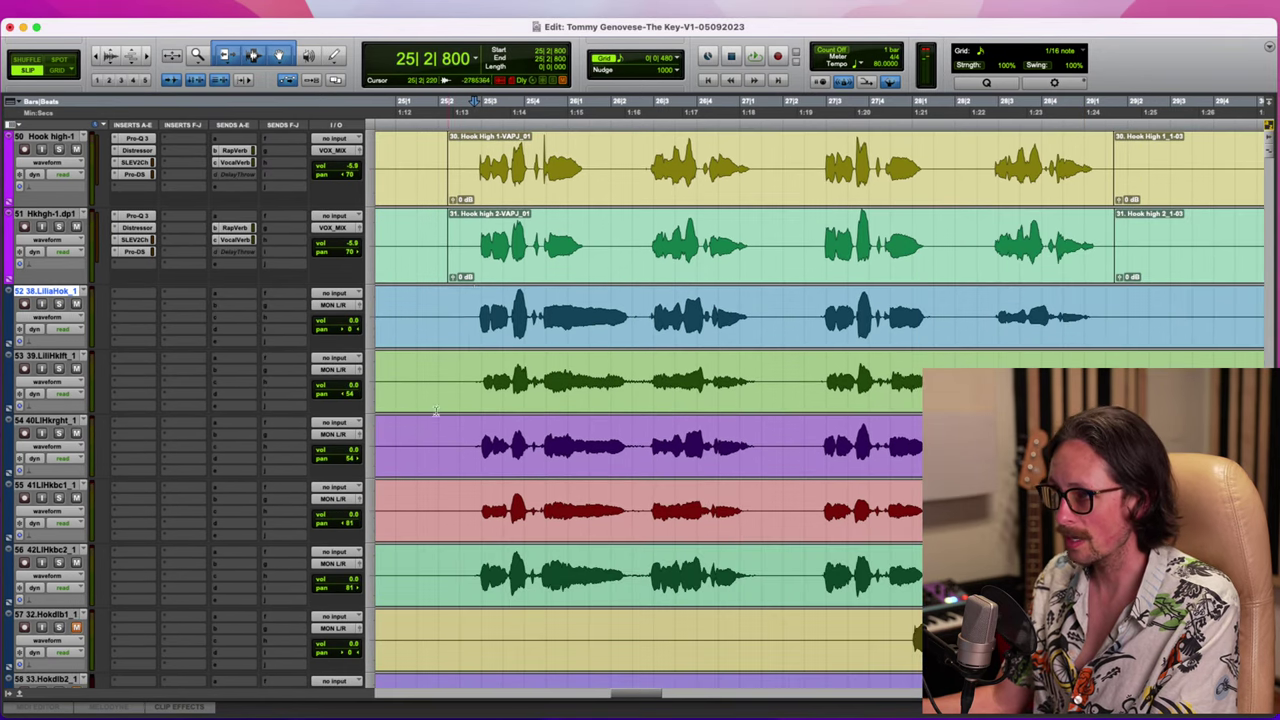
pyautogui.scroll(5, 500, 450)
pyautogui.scroll(-3, 478, 478)
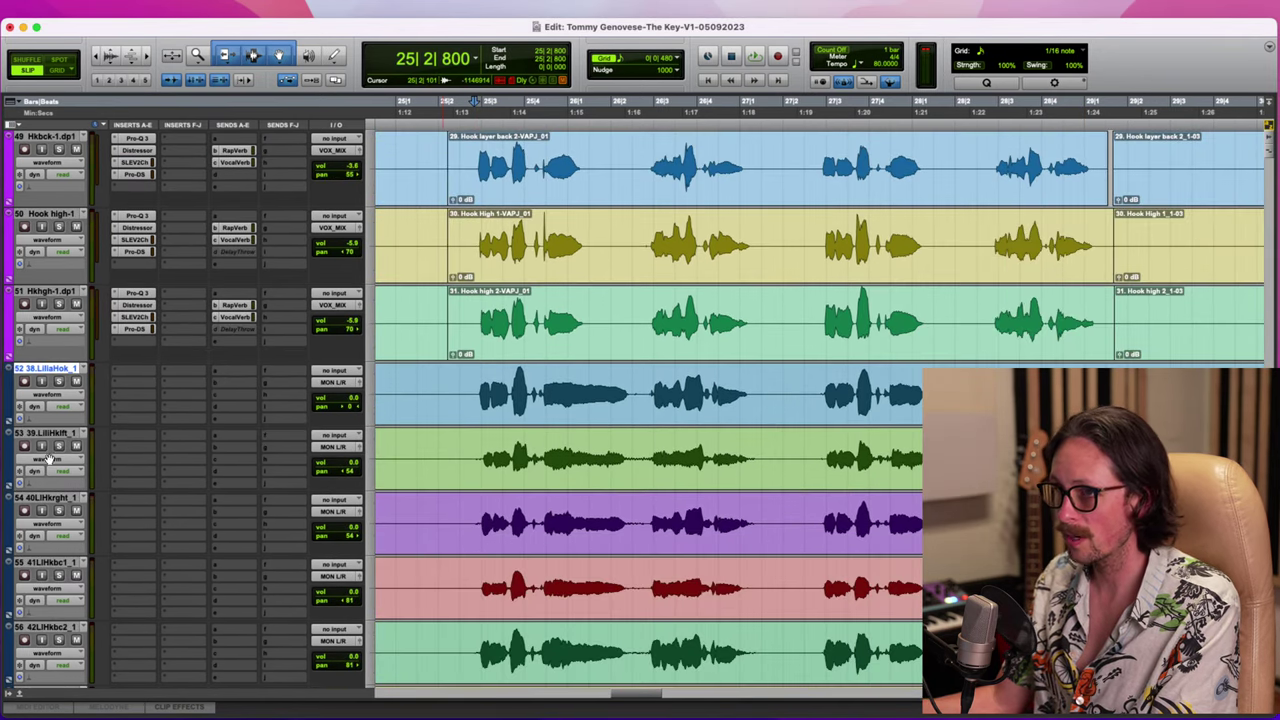
pyautogui.scroll(-1, 188, 508)
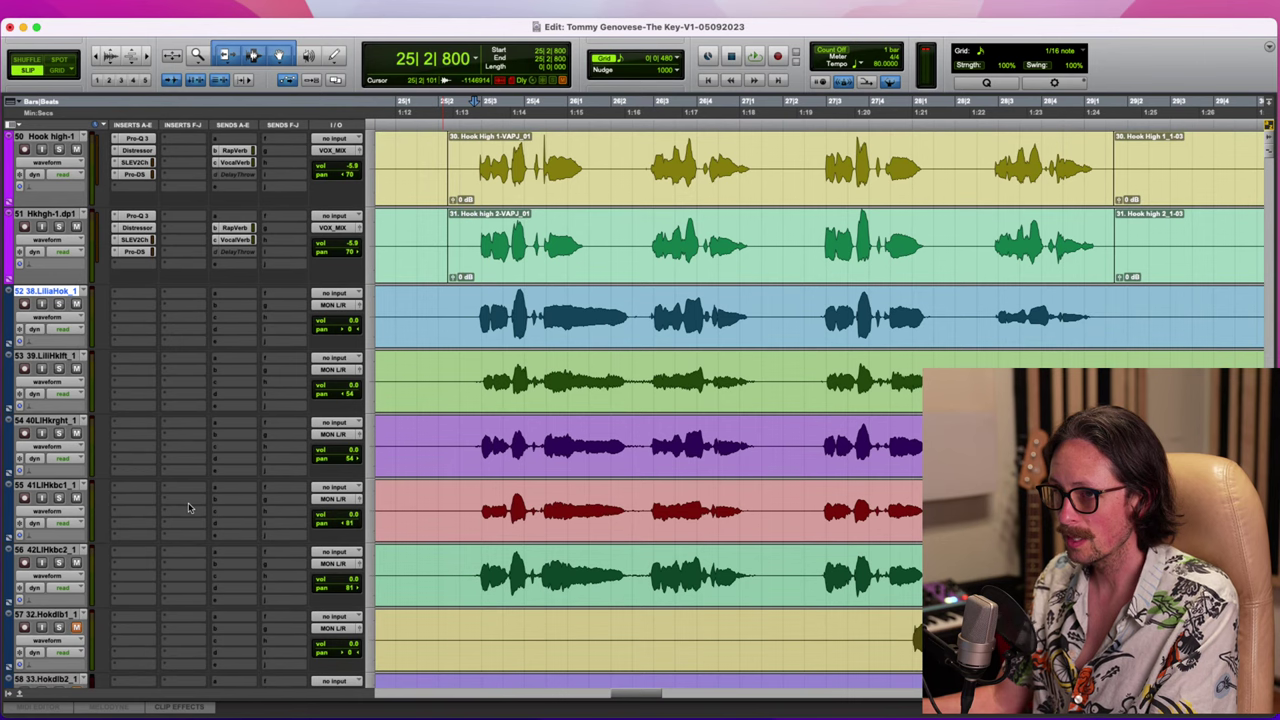
pyautogui.keyDown('shift'); pyautogui.click(30, 550); pyautogui.keyUp('shift')
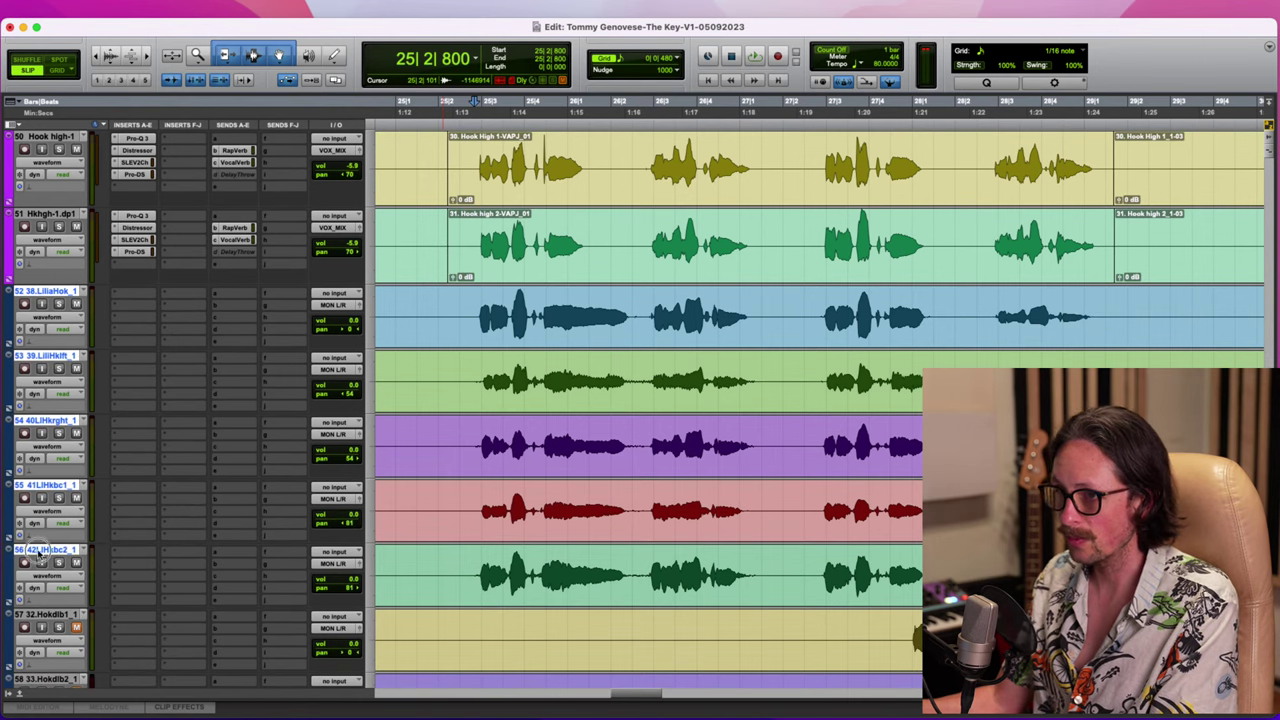
pyautogui.click(338, 566)
pyautogui.moveTo(345, 577)
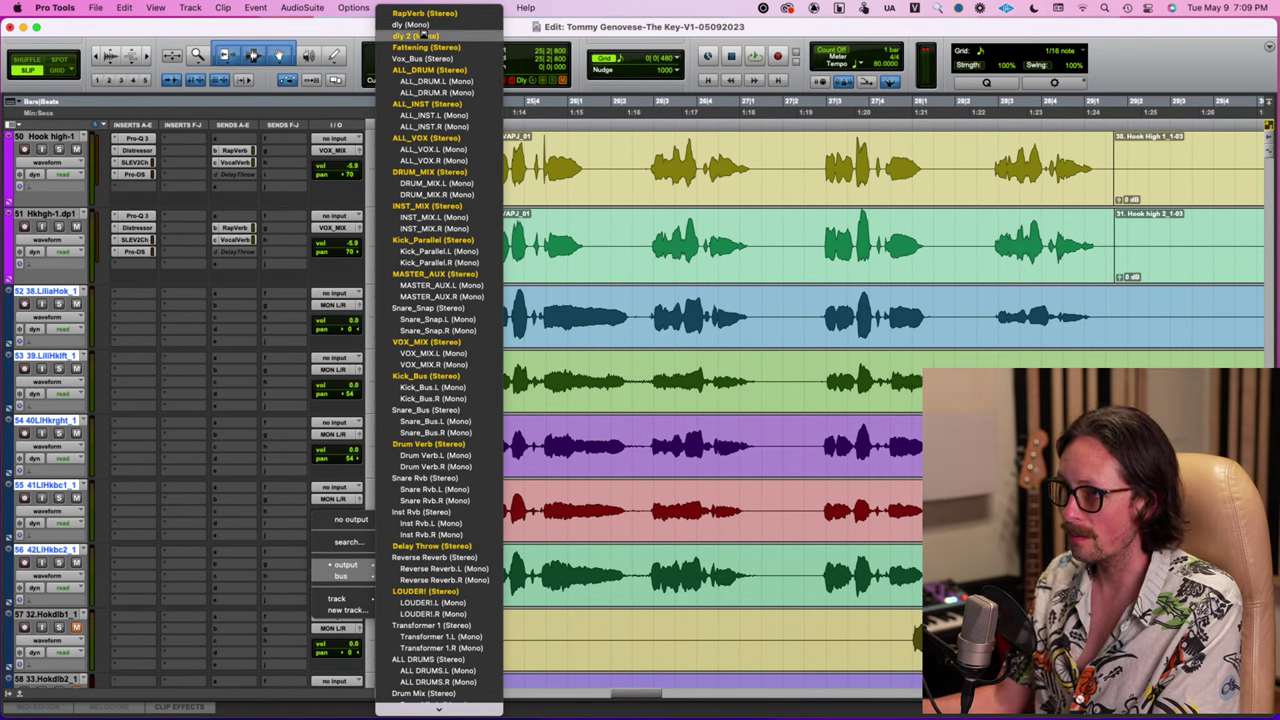
pyautogui.keyDown('alt'); pyautogui.keyDown('shift'); pyautogui.click(427, 342); pyautogui.keyUp('shift'); pyautogui.keyUp('alt')
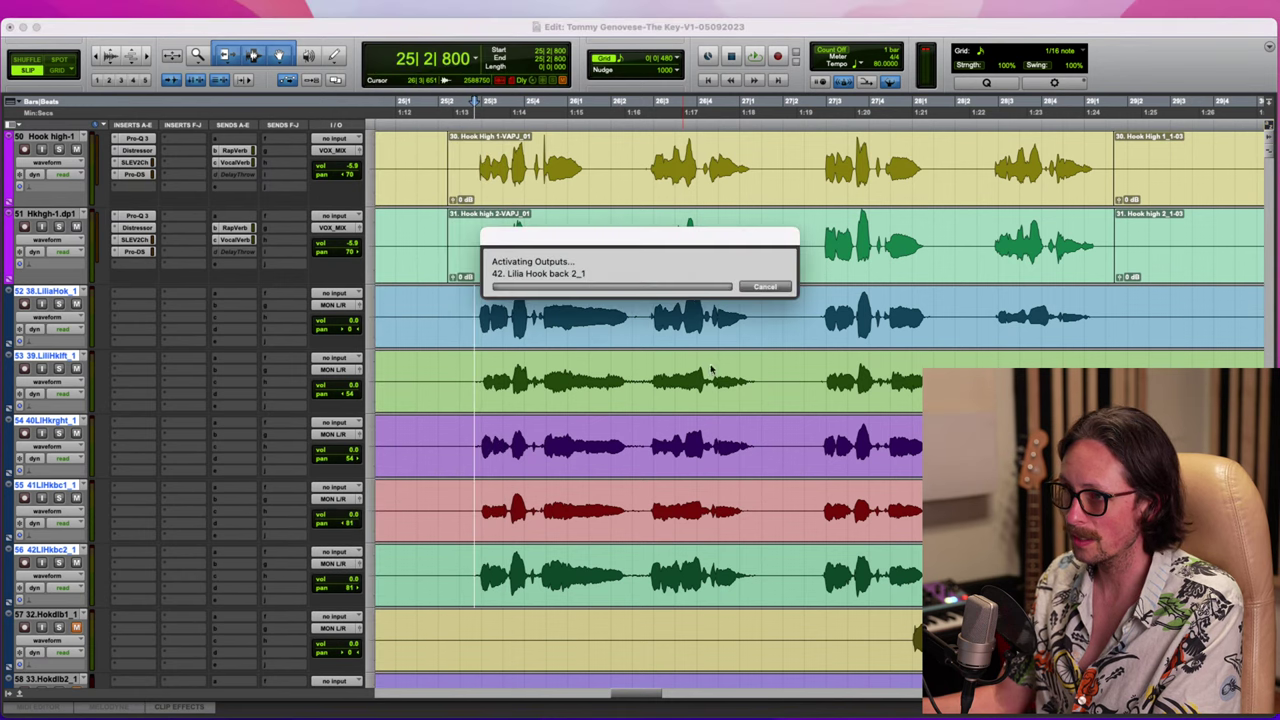
# Play the hook from 25|2|800 with the rerouted layers in the full mix
pyautogui.press('super+equal')
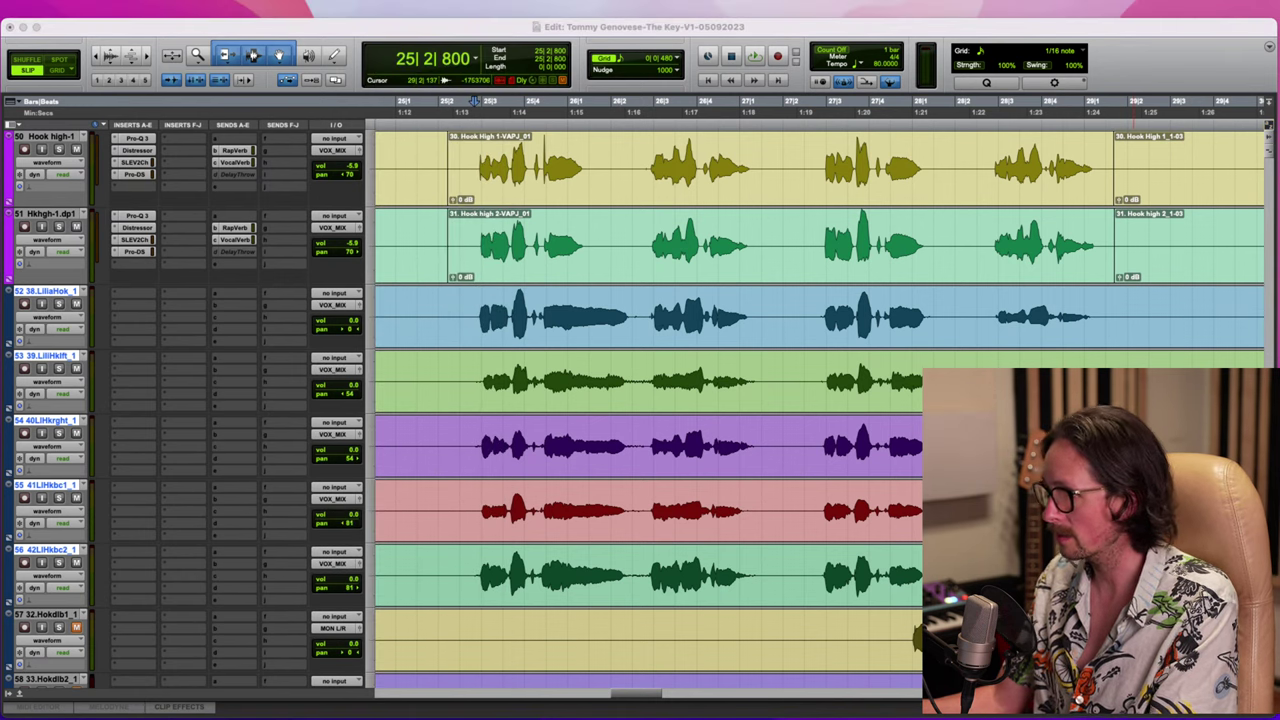
pyautogui.press('space')
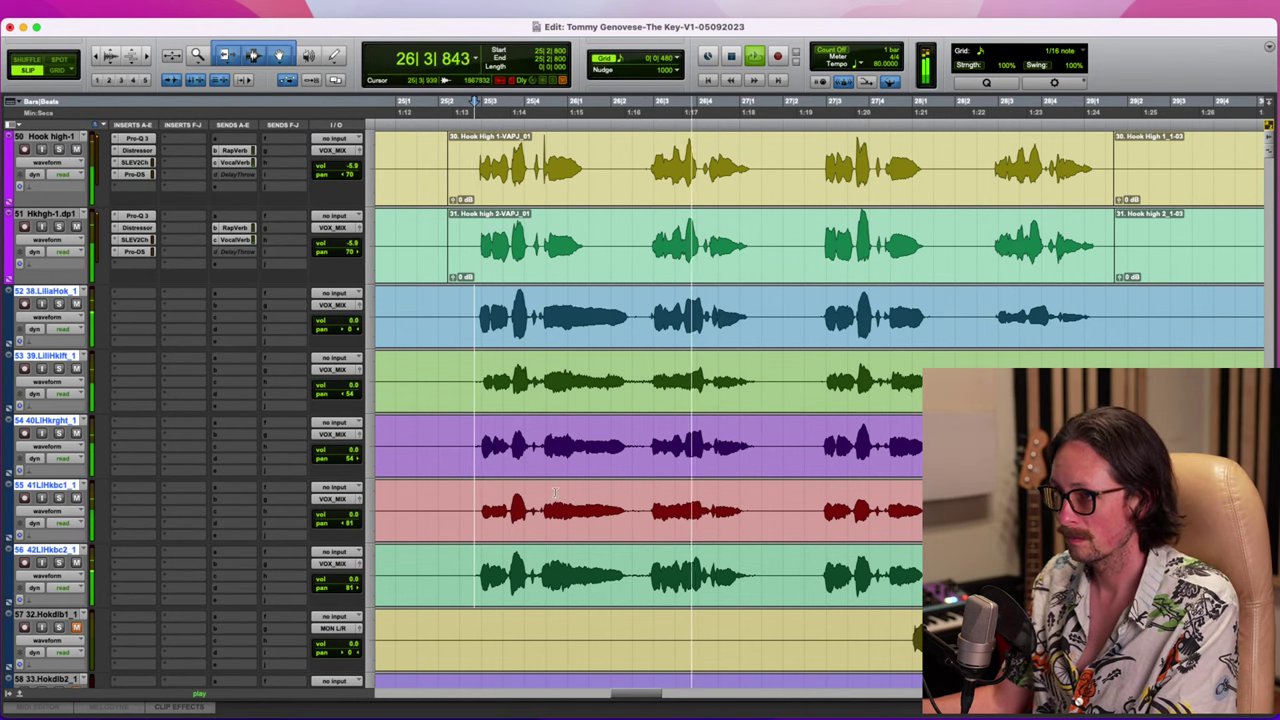
pyautogui.press('space')
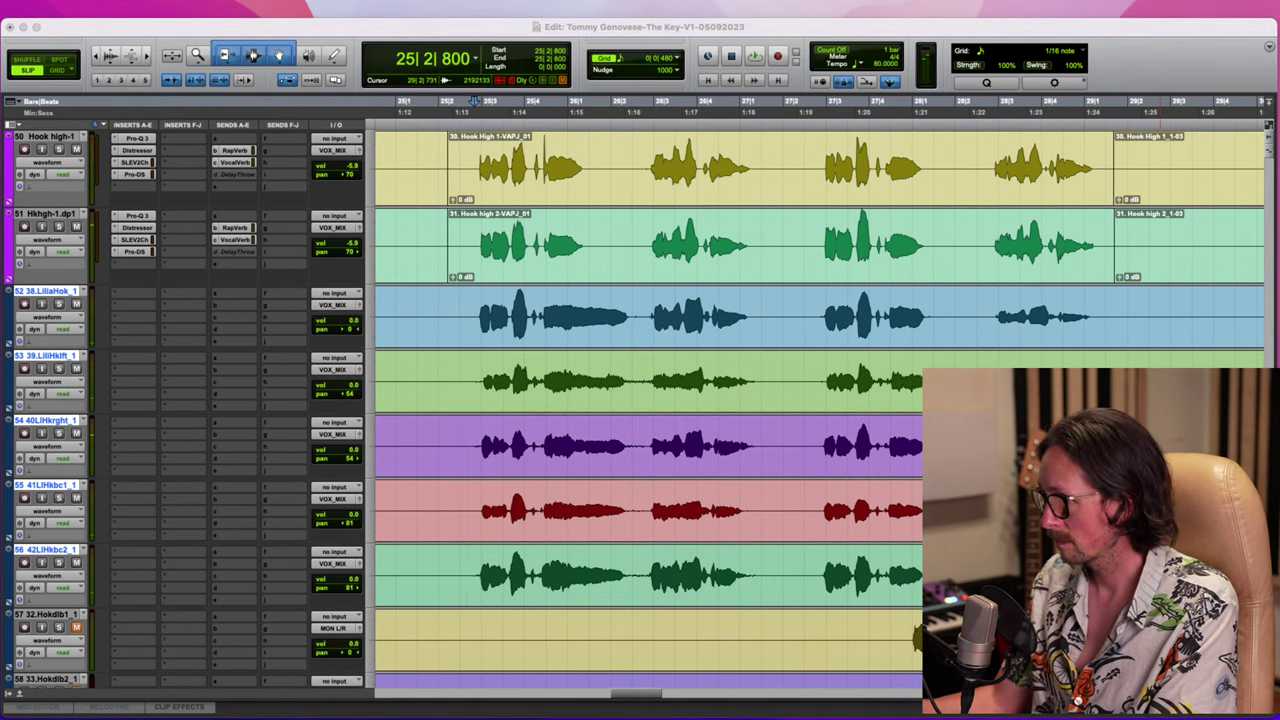
pyautogui.click(384, 30)
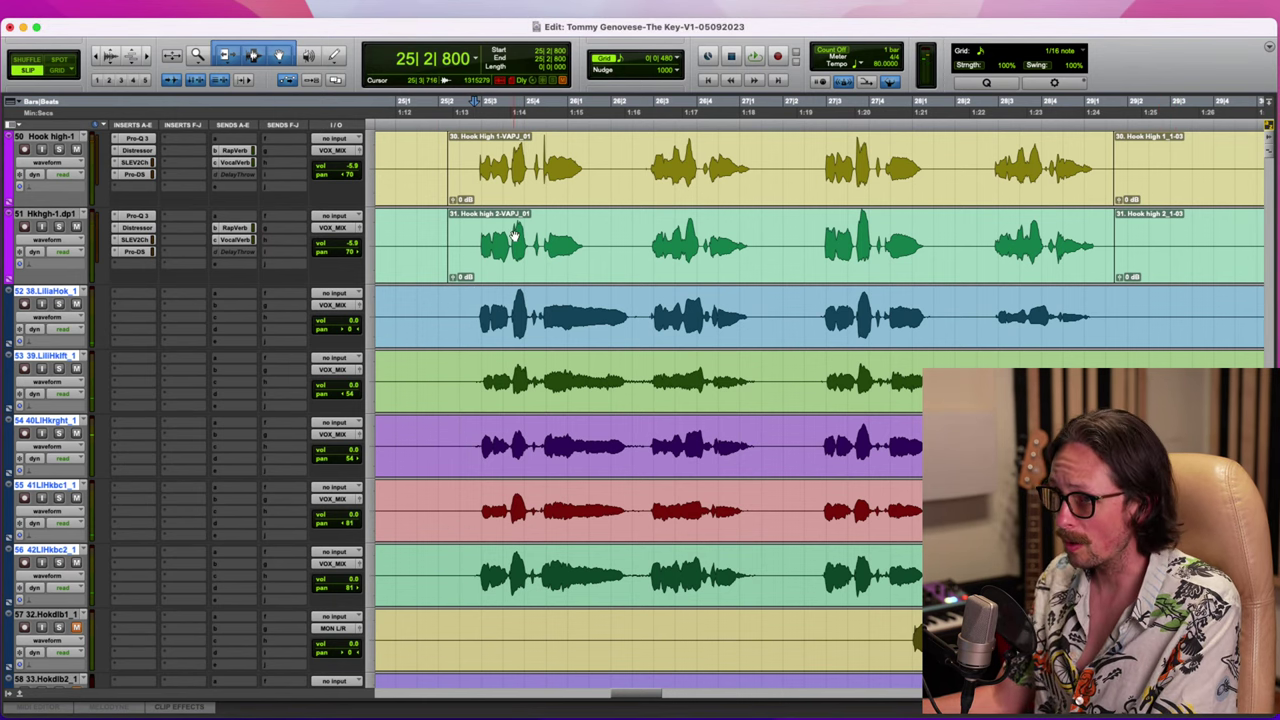
# Look through the muted hook ad-lib, lib layer and part 2 tracks 57 to 67 around the current hook
pyautogui.scroll(-3, 668, 341)
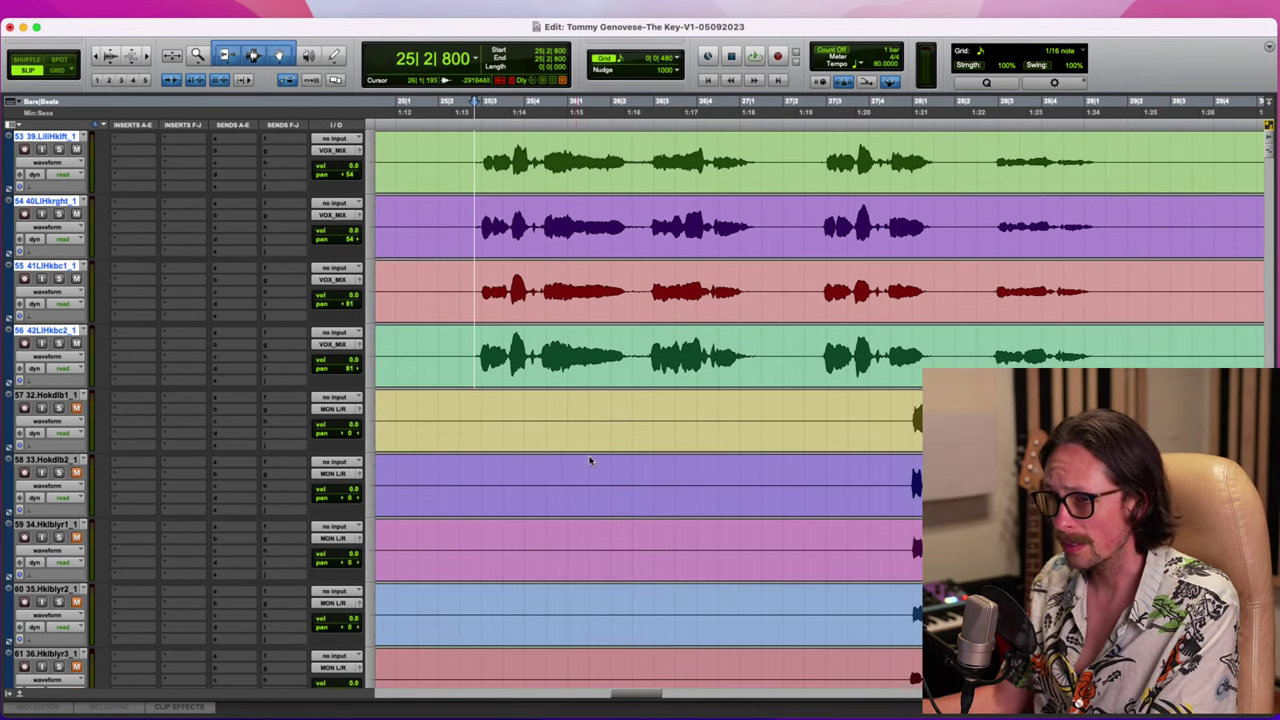
pyautogui.scroll(-8, 590, 461)
pyautogui.scroll(10, 593, 461)
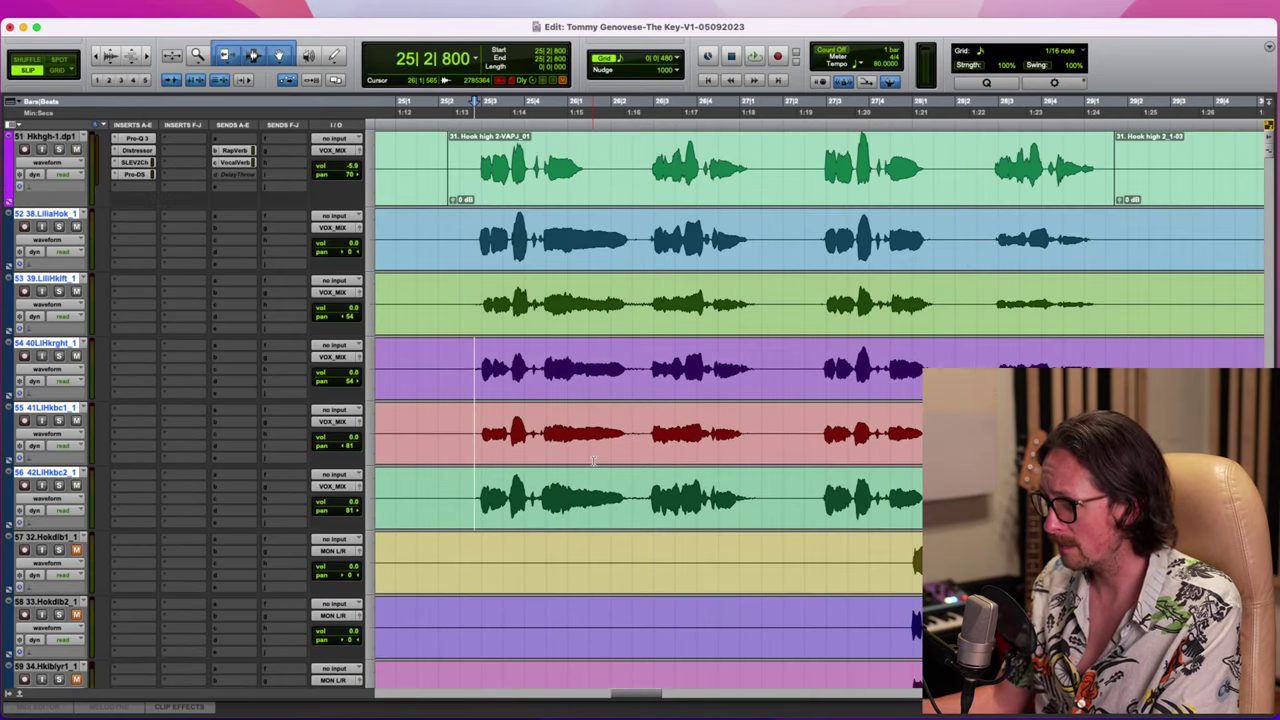
pyautogui.scroll(-14, 593, 461)
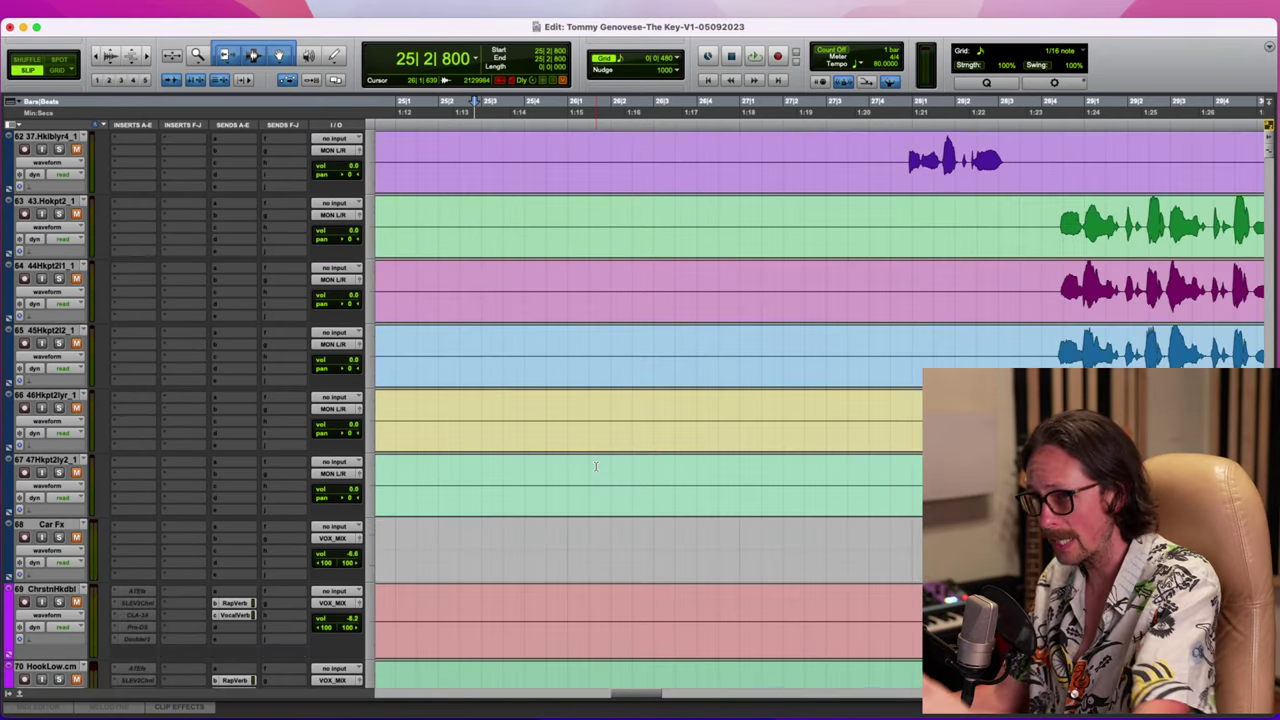
pyautogui.scroll(14, 596, 466)
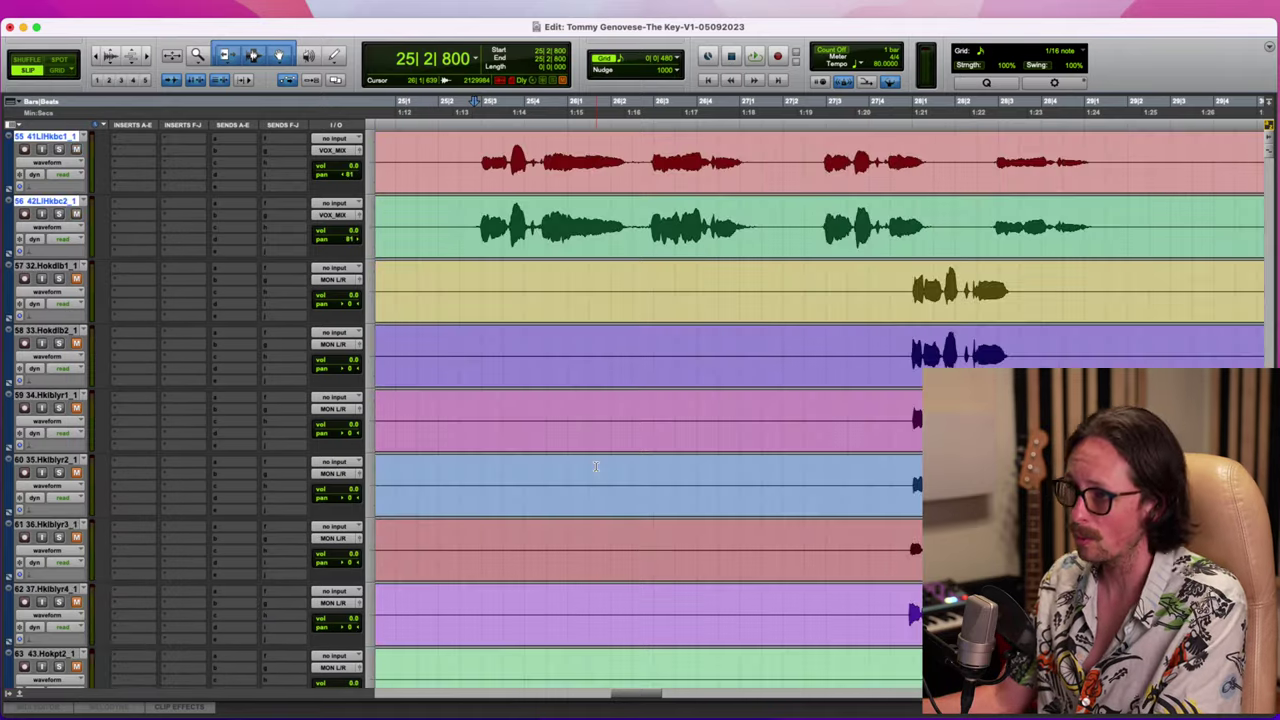
# Zoom out to the whole song and examine where the clips on hook tracks 51 to 67 occur
pyautogui.press('r')
pyautogui.press('r')
pyautogui.press('r')
pyautogui.press('r')
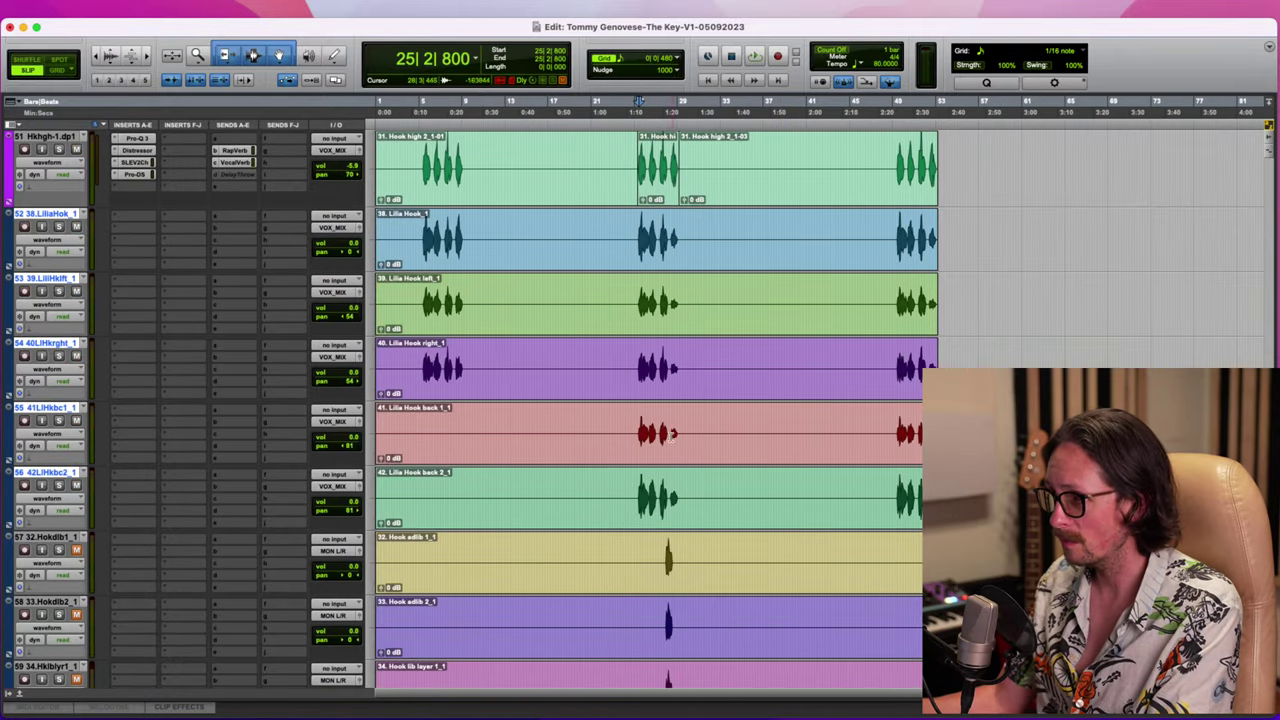
pyautogui.scroll(-7, 669, 435)
pyautogui.scroll(-5, 669, 435)
pyautogui.scroll(2, 668, 311)
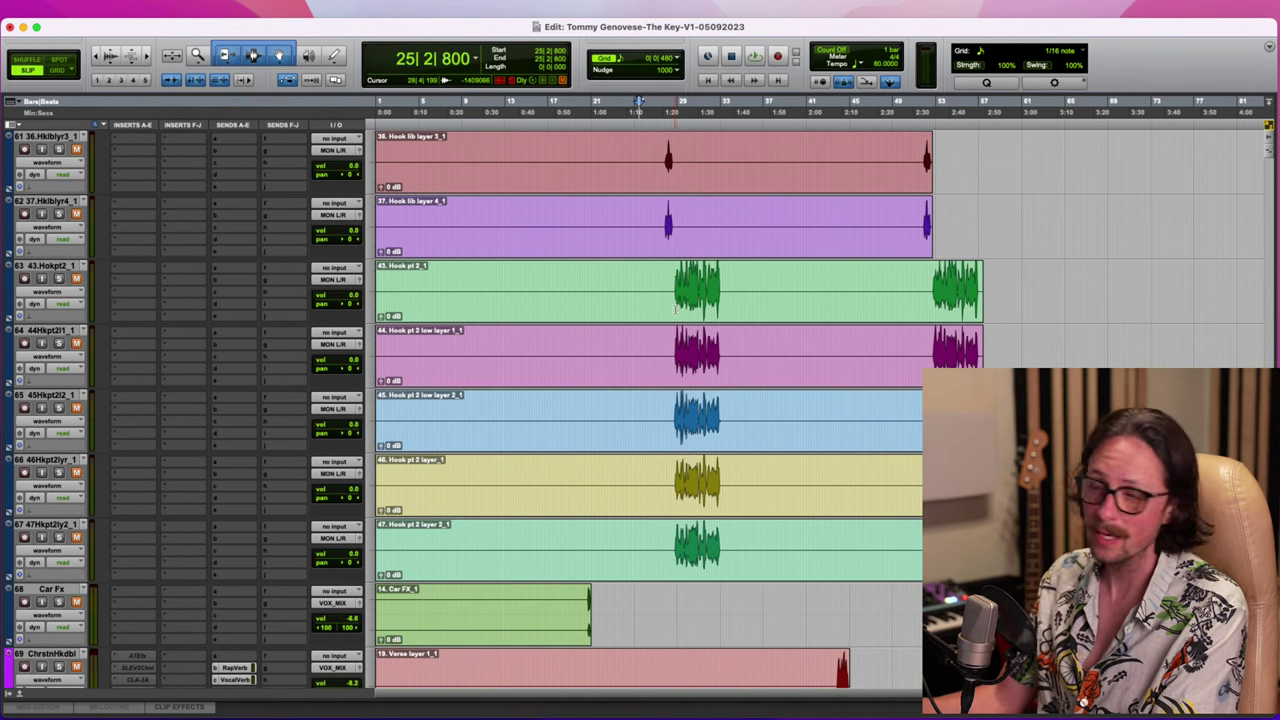
pyautogui.scroll(9, 674, 309)
pyautogui.scroll(-6, 674, 309)
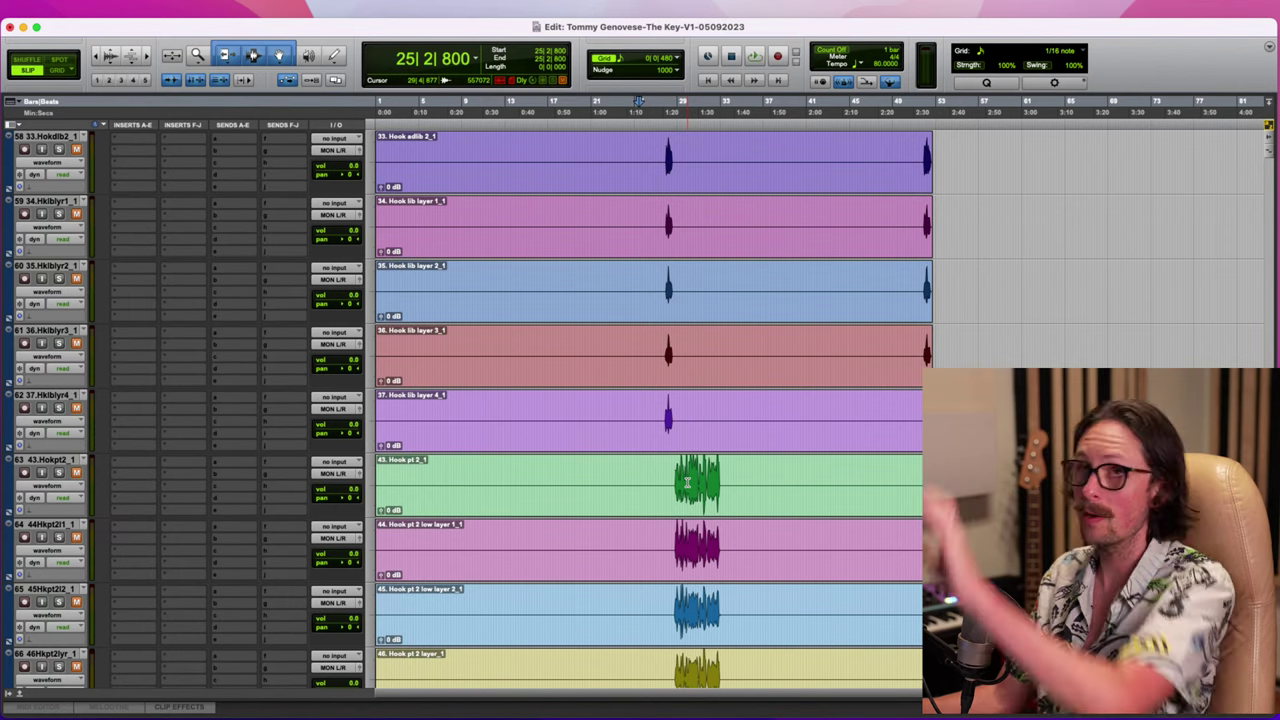
pyautogui.scroll(3, 632, 496)
pyautogui.scroll(4, 632, 496)
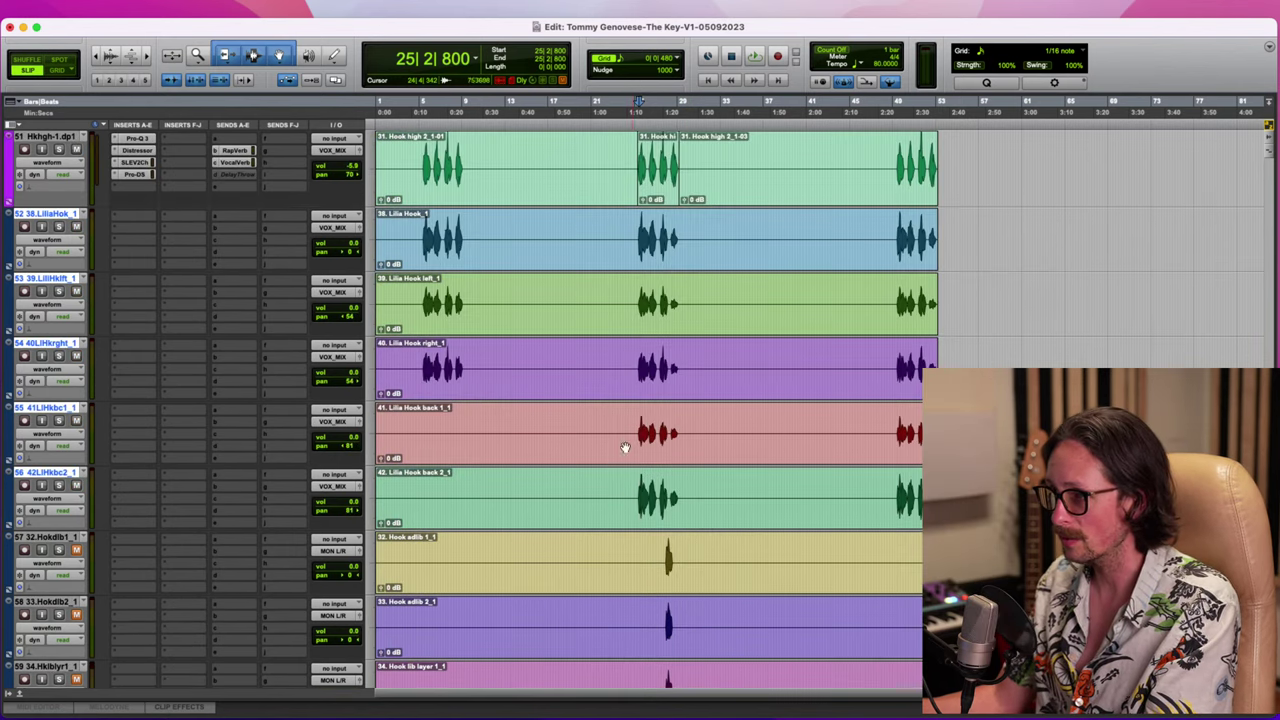
# Create a Mix/Edit group named Female Vox-1 from tracks 52 to 56
pyautogui.press('t')
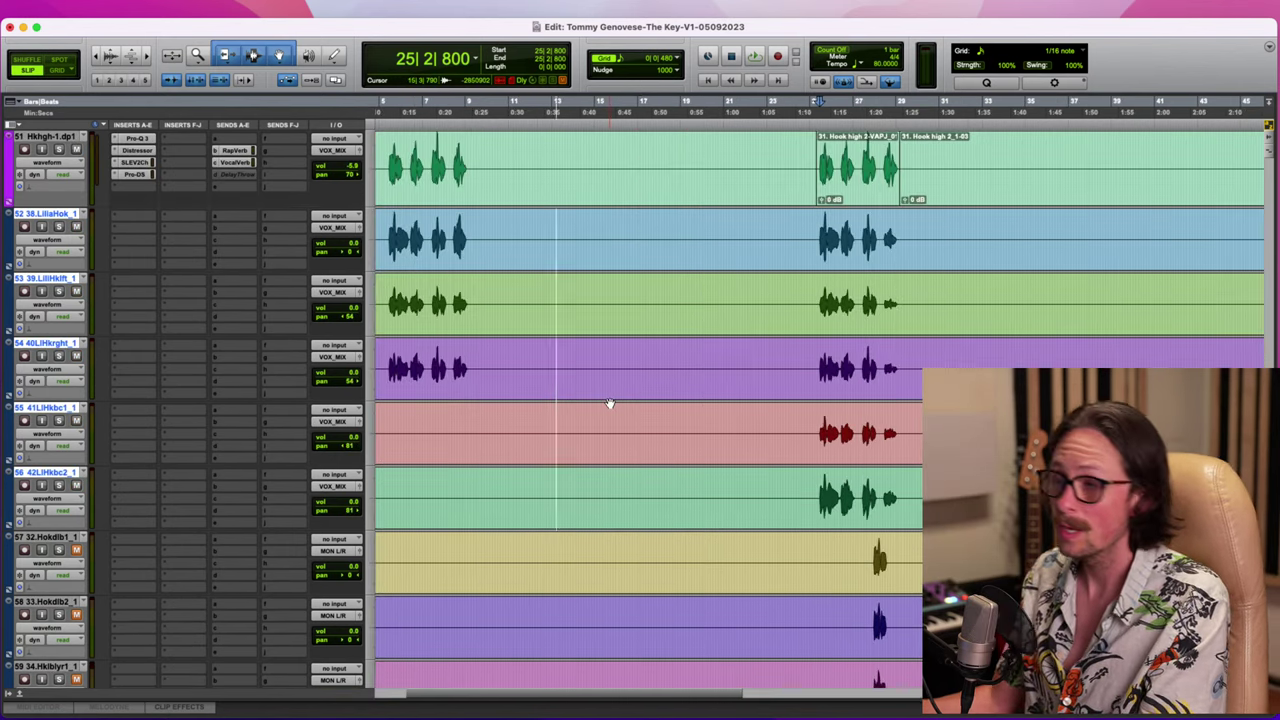
pyautogui.press('r')
pyautogui.scroll(3, 543, 336)
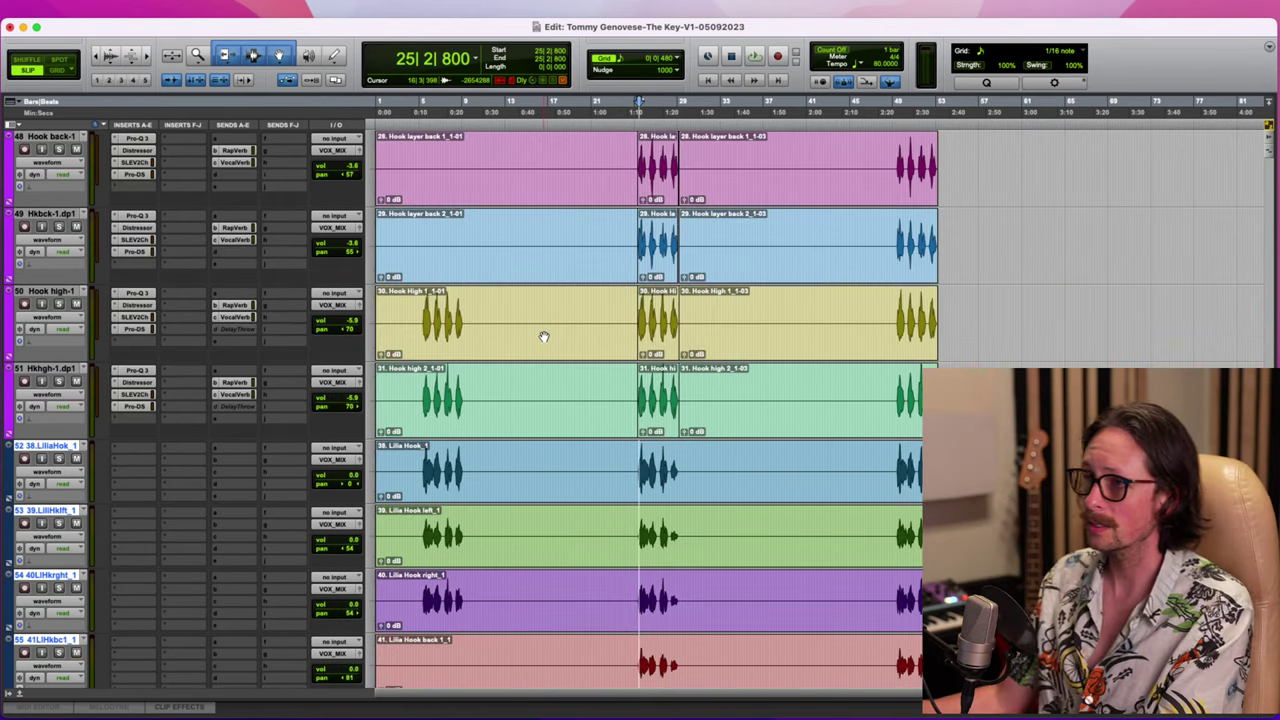
pyautogui.scroll(-3, 543, 336)
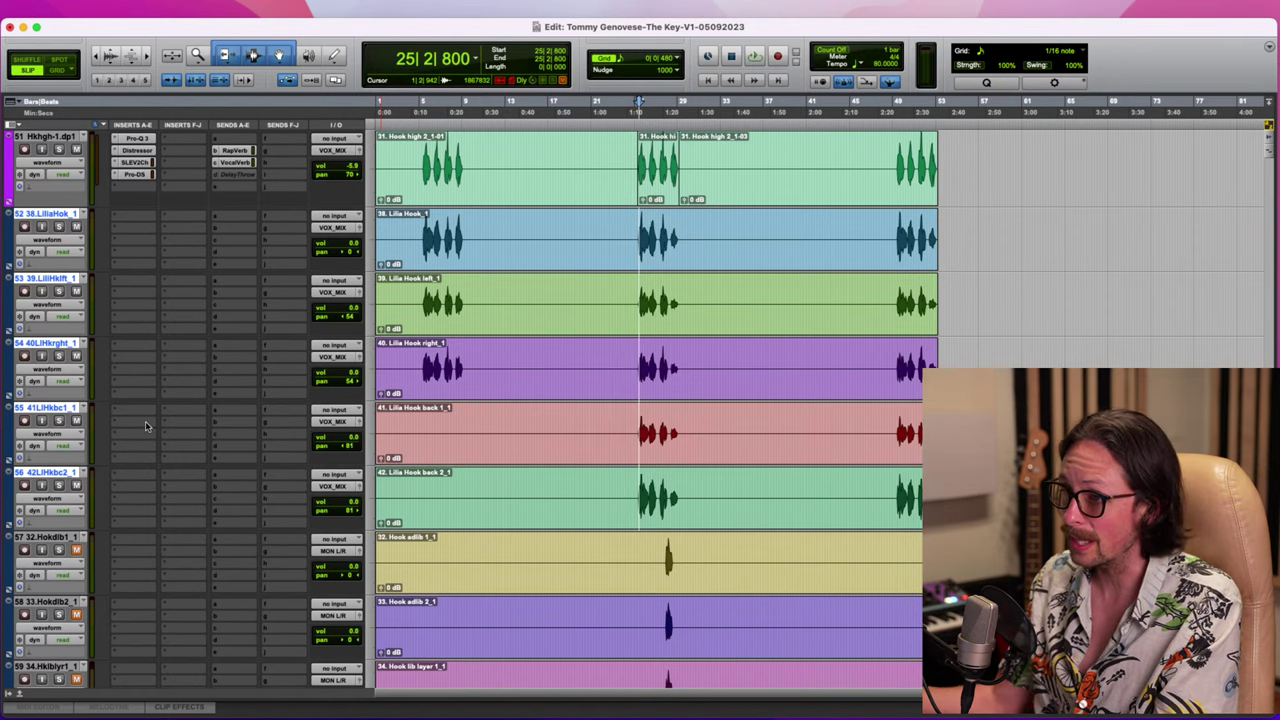
pyautogui.press('super+g')
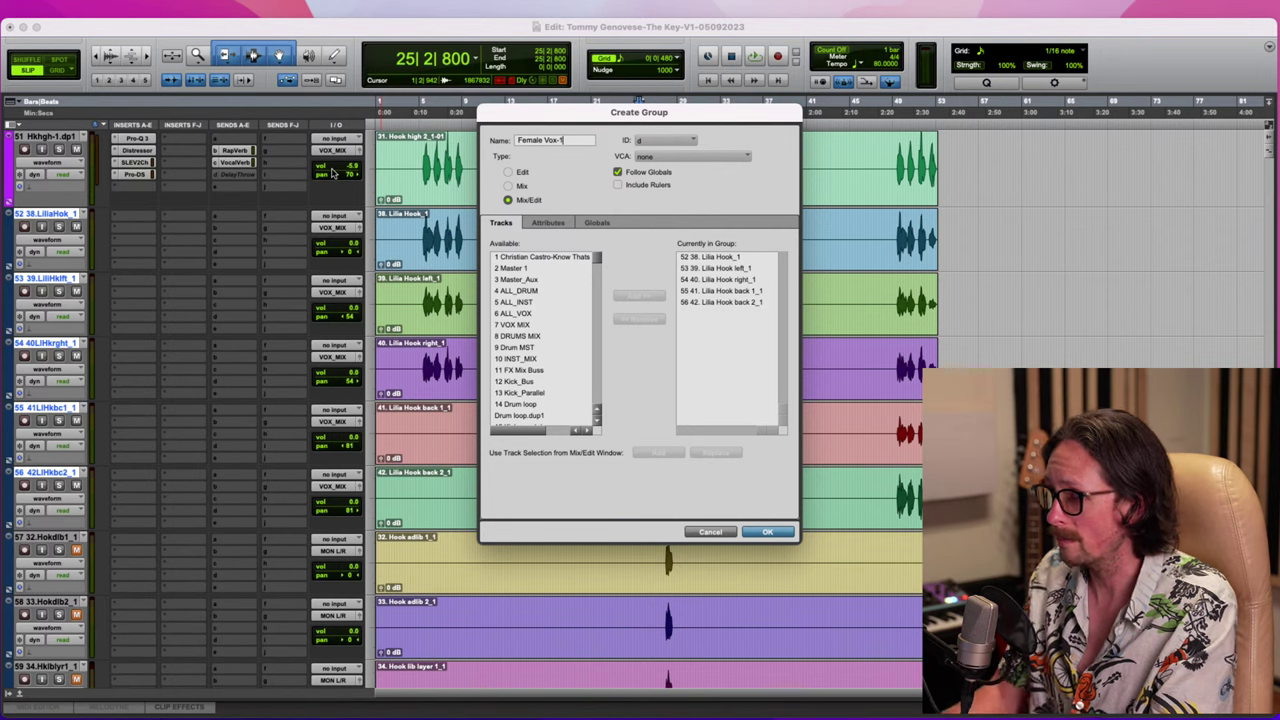
pyautogui.click(783, 536)
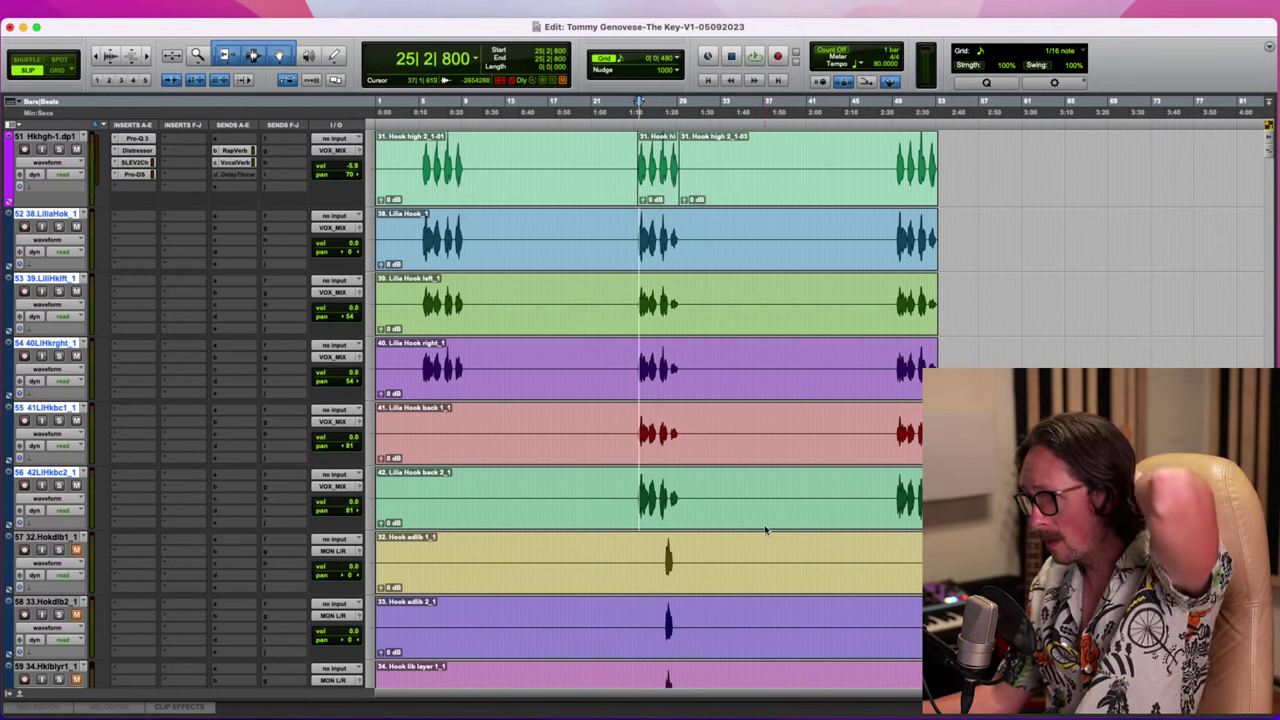
# Play the hook and lower the grouped tracks 52 to 56 to a volume of -6.3 dB
pyautogui.press('super+=')
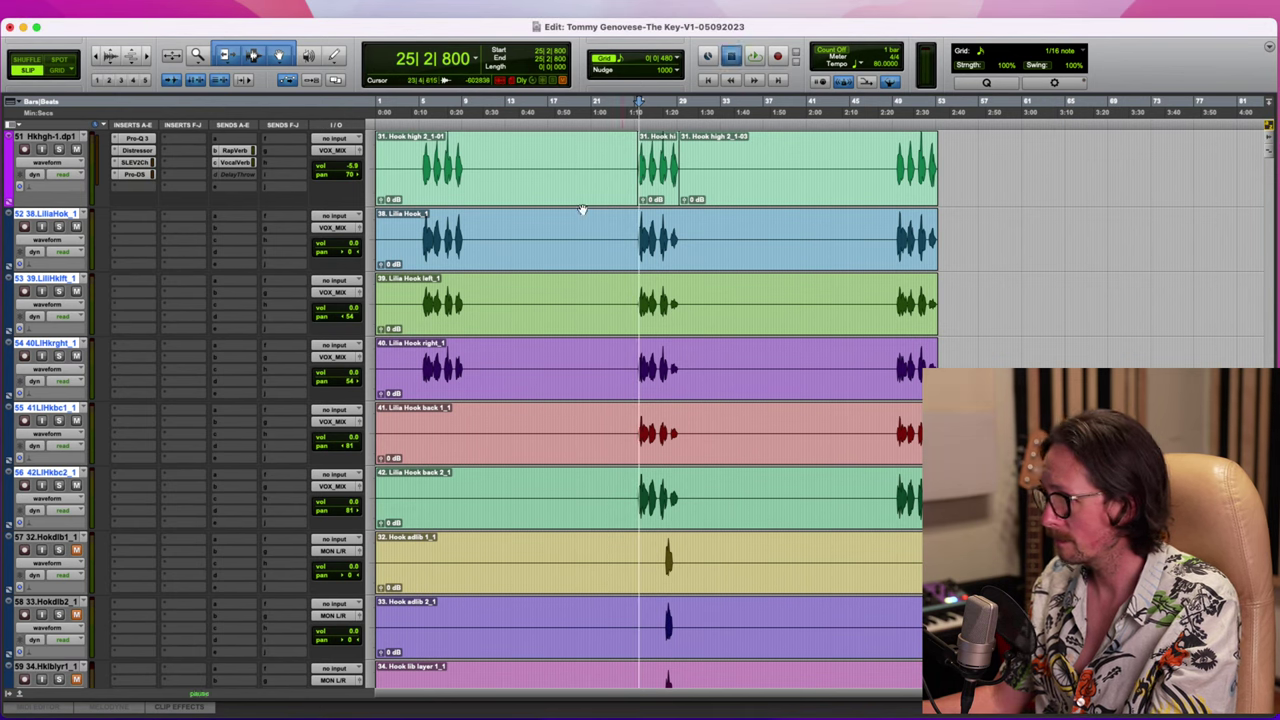
pyautogui.press('space')
pyautogui.moveTo(357, 243); pyautogui.dragTo(352, 245)
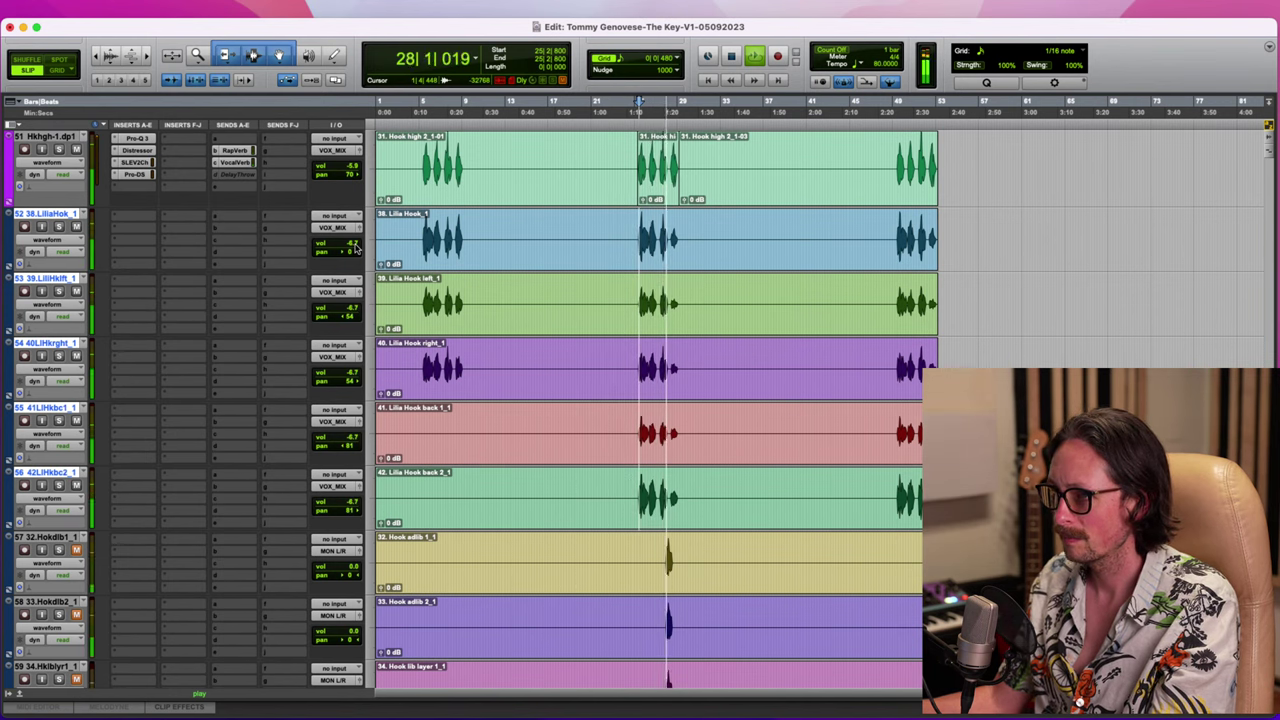
pyautogui.moveTo(355, 247); pyautogui.dragTo(355, 244)
pyautogui.press('space')
# Play the hook from 25|2|800 and check the level of grouped layers 52 to 56 against the other hook vocals
pyautogui.press('space')
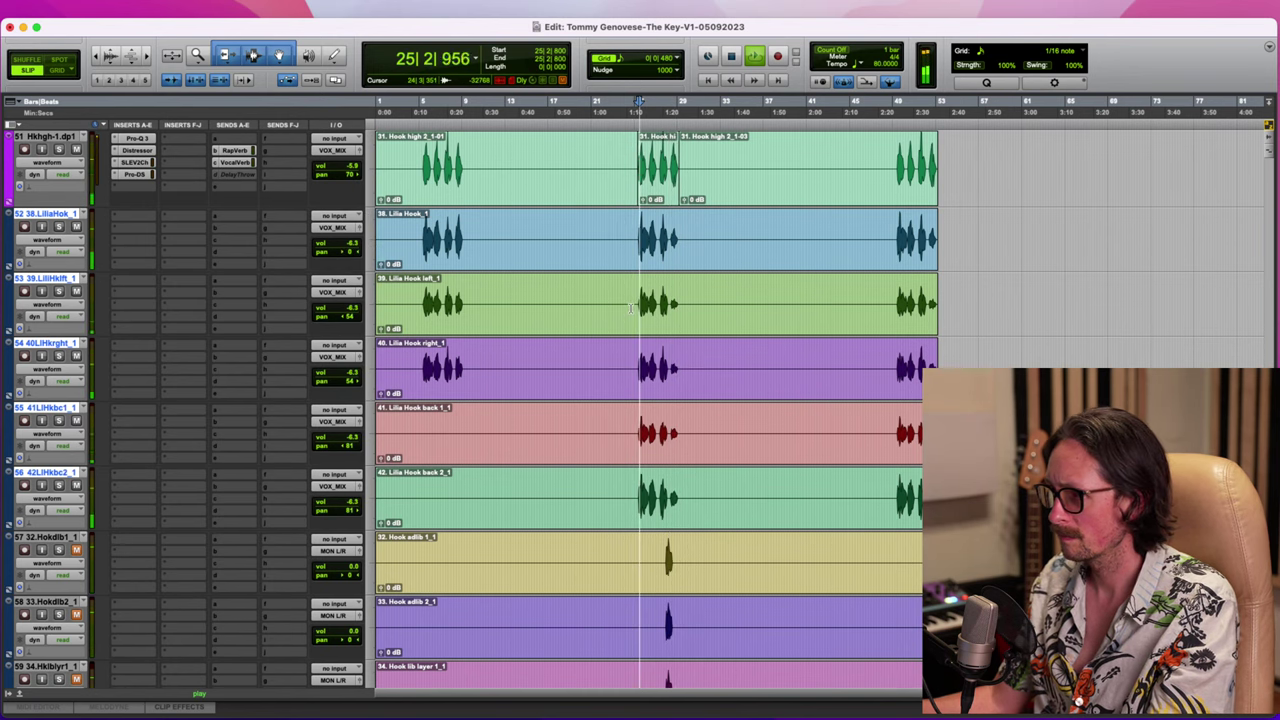
pyautogui.scroll(3, 518, 462)
pyautogui.scroll(-3, 518, 462)
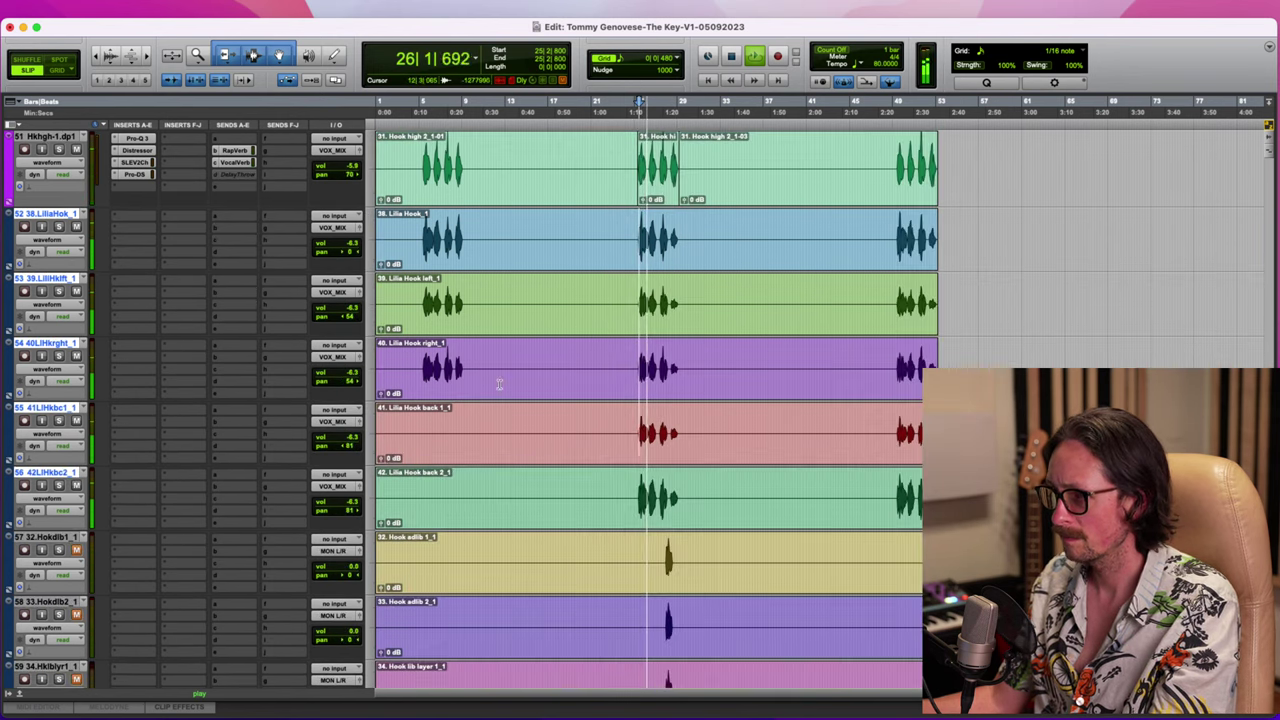
pyautogui.scroll(3, 551, 409)
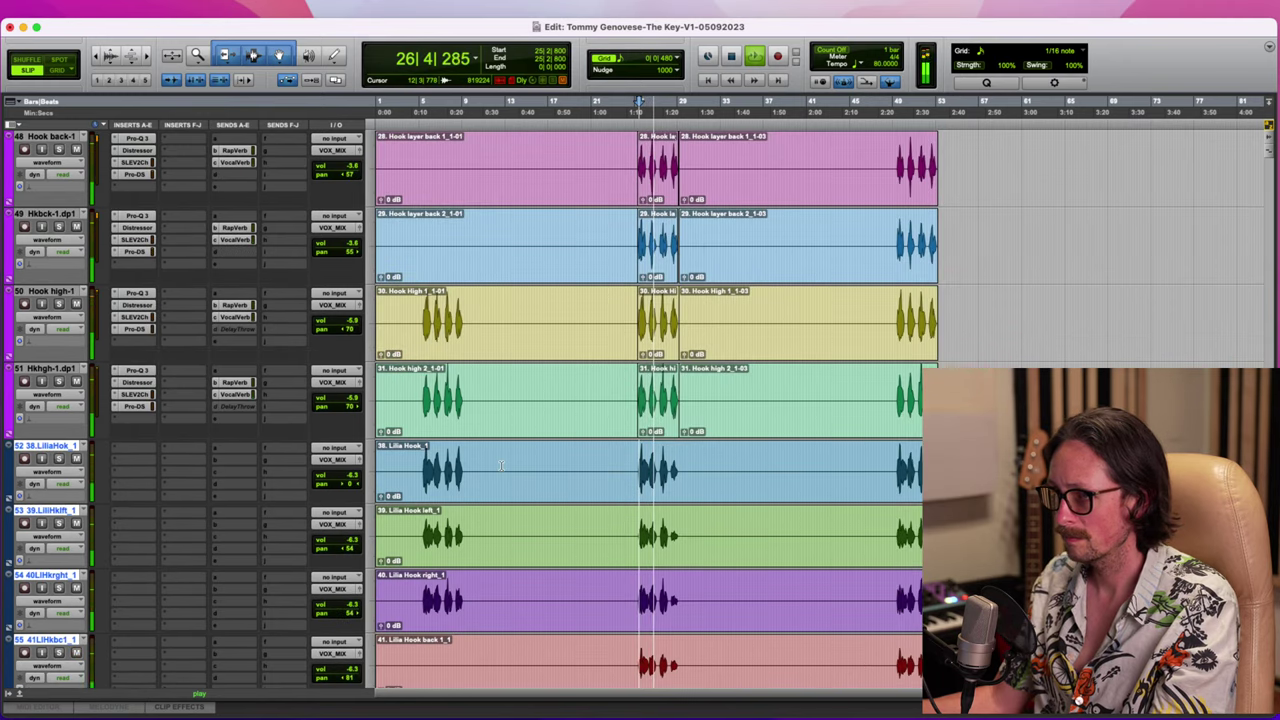
pyautogui.press('space')
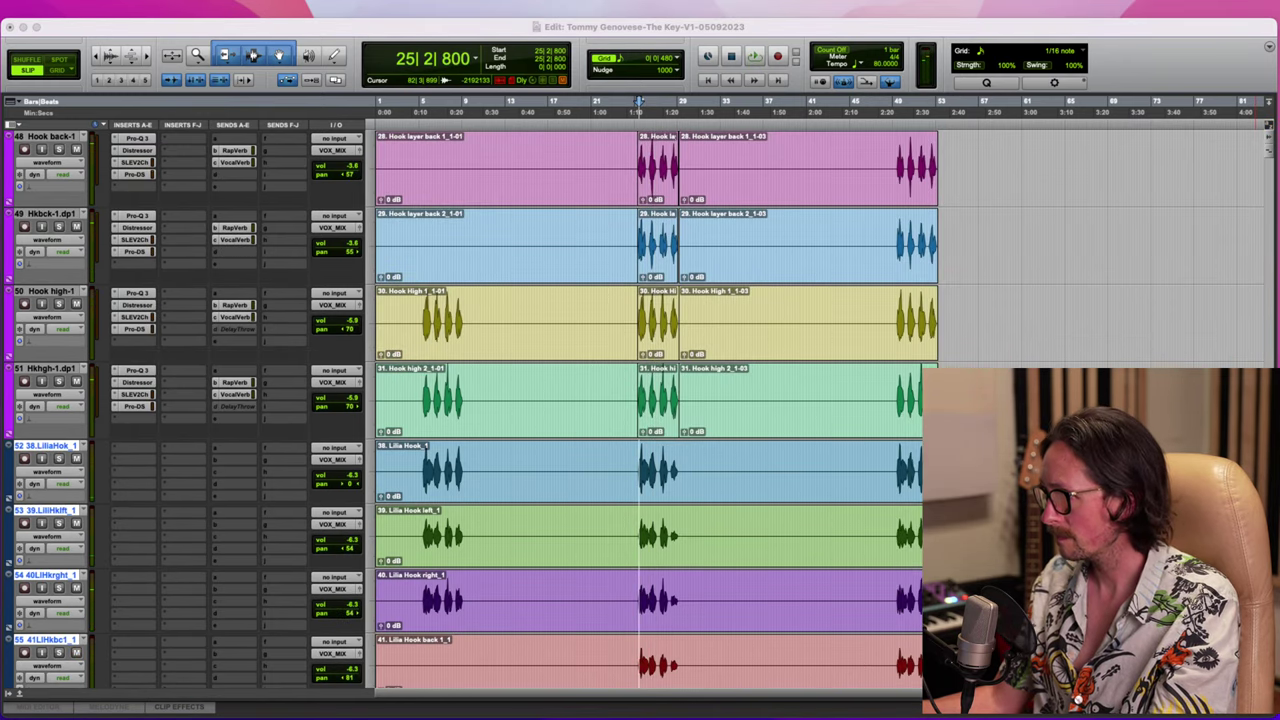
pyautogui.click(355, 30)
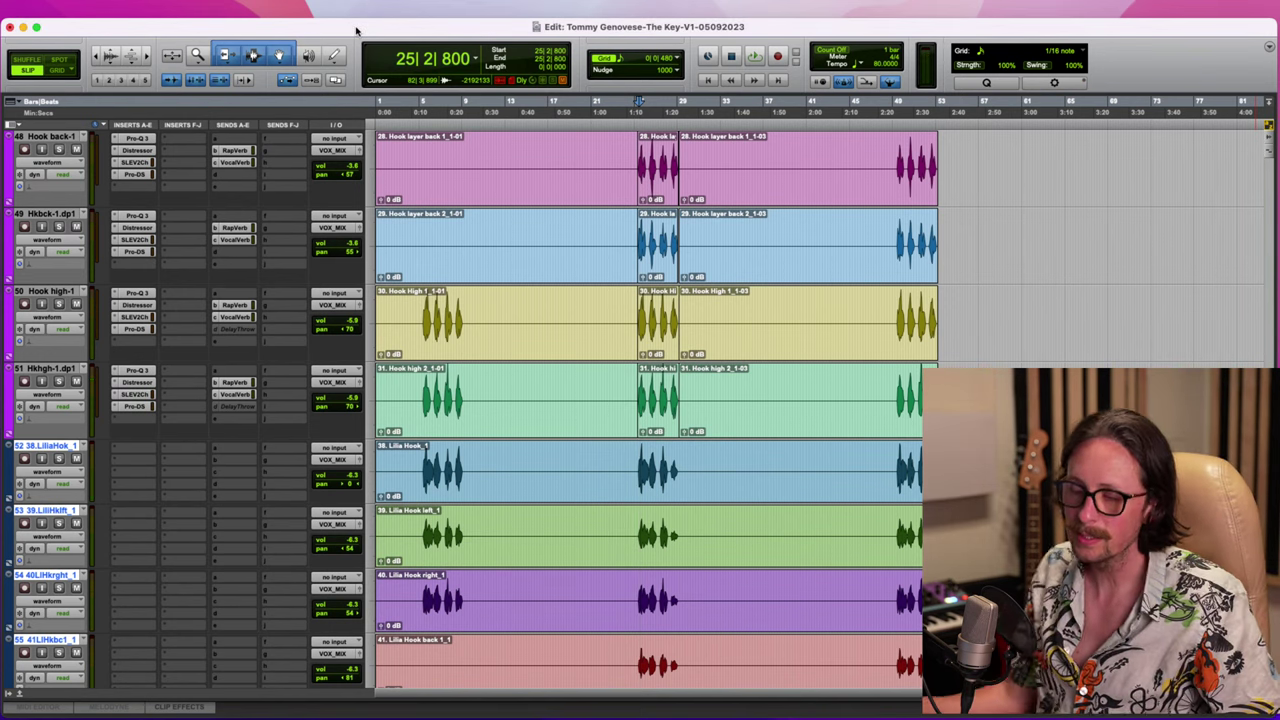
pyautogui.scroll(-5, 576, 378)
pyautogui.scroll(4, 576, 378)
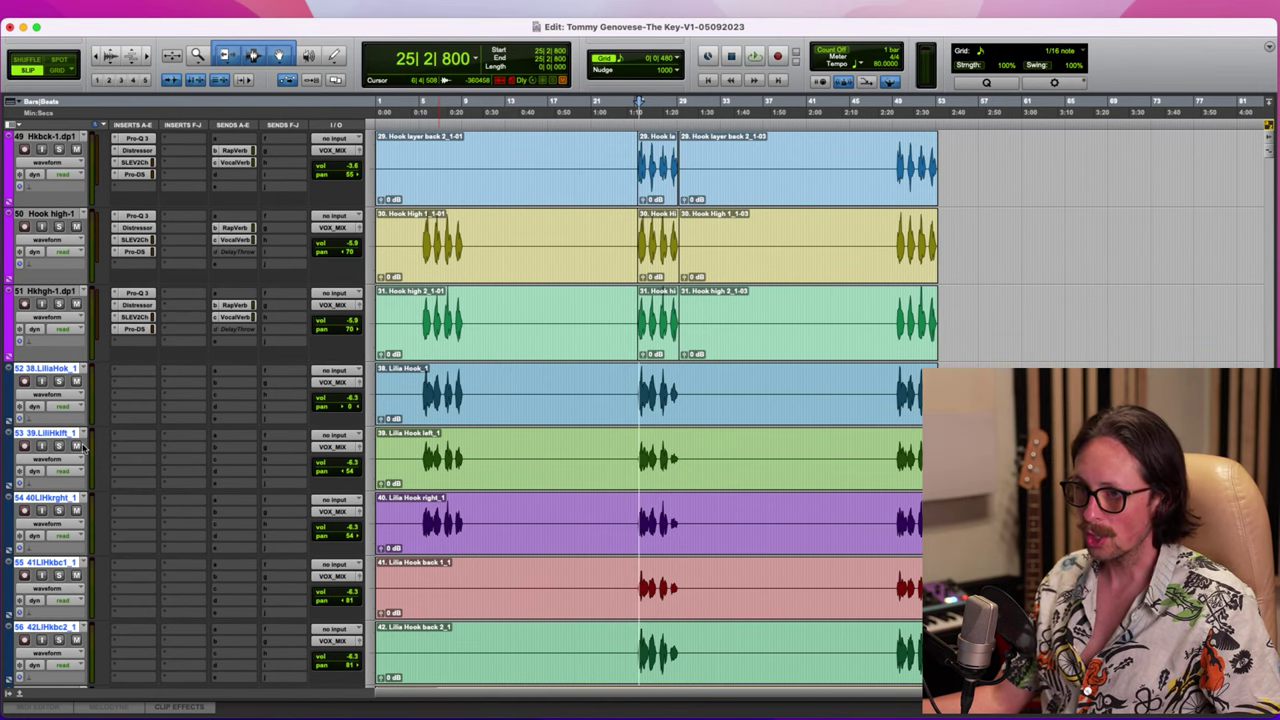
pyautogui.click(128, 373)
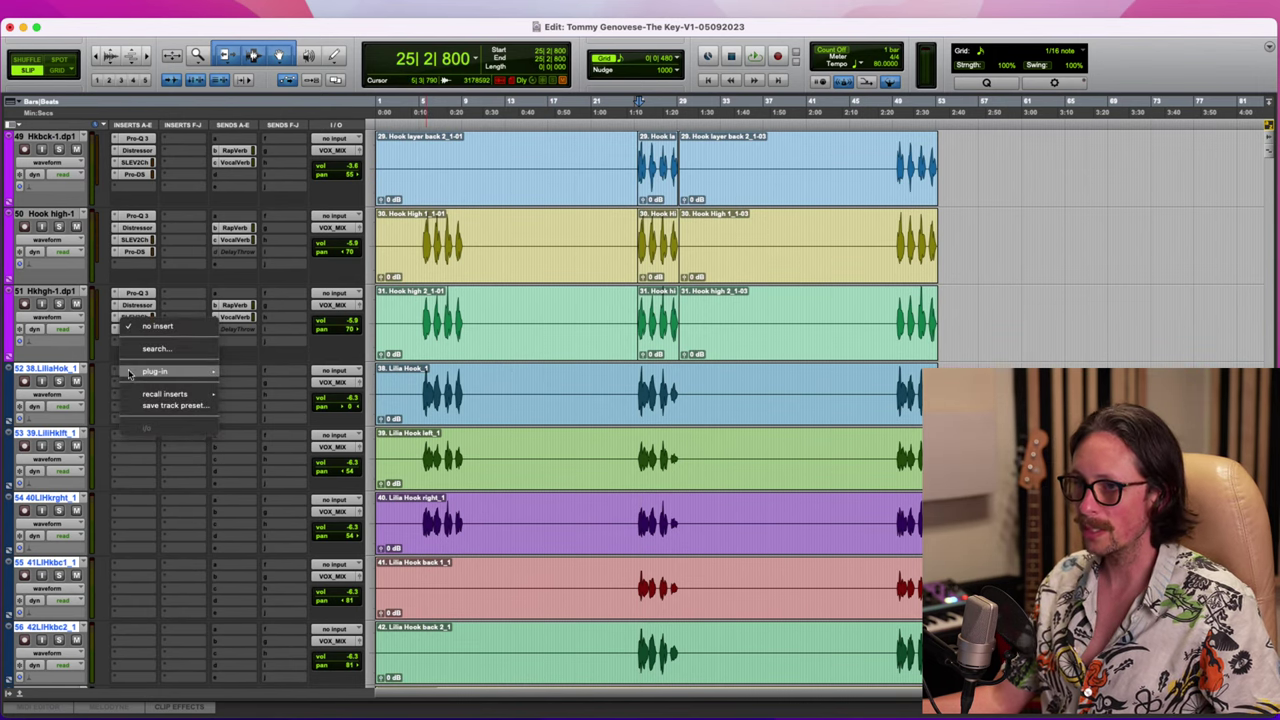
pyautogui.click(57, 343)
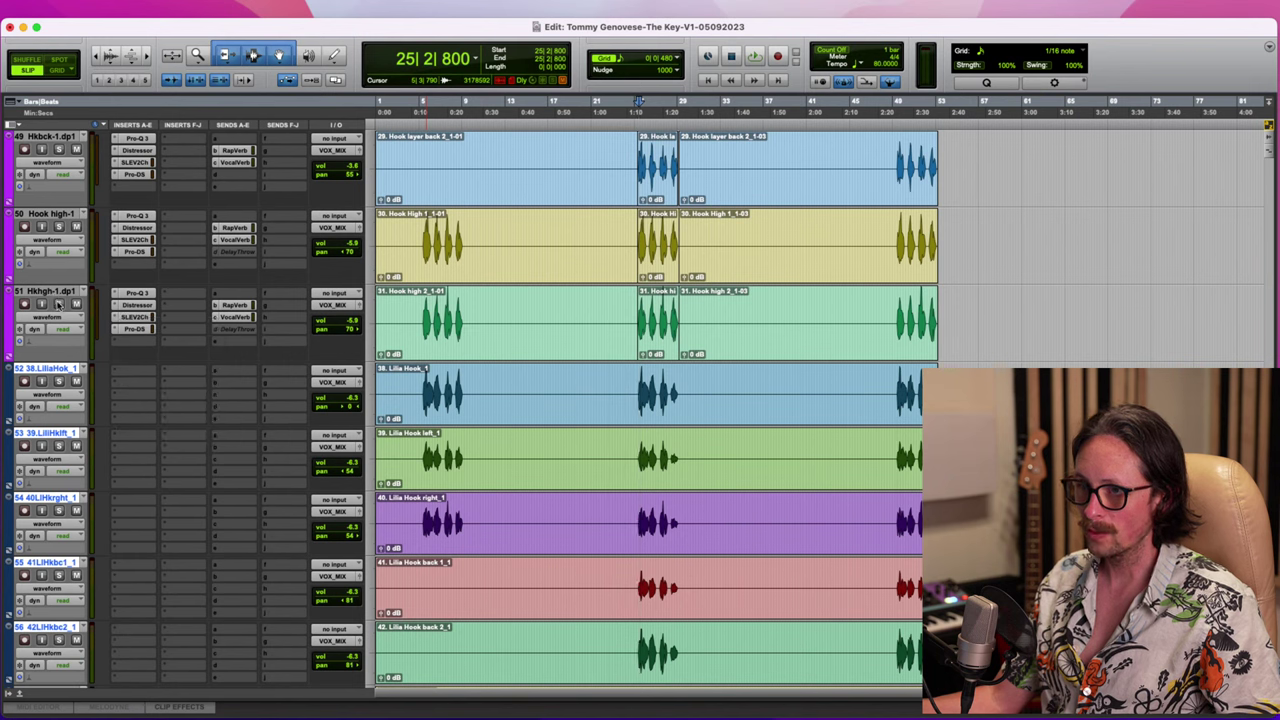
pyautogui.click(57, 293)
pyautogui.click(67, 368)
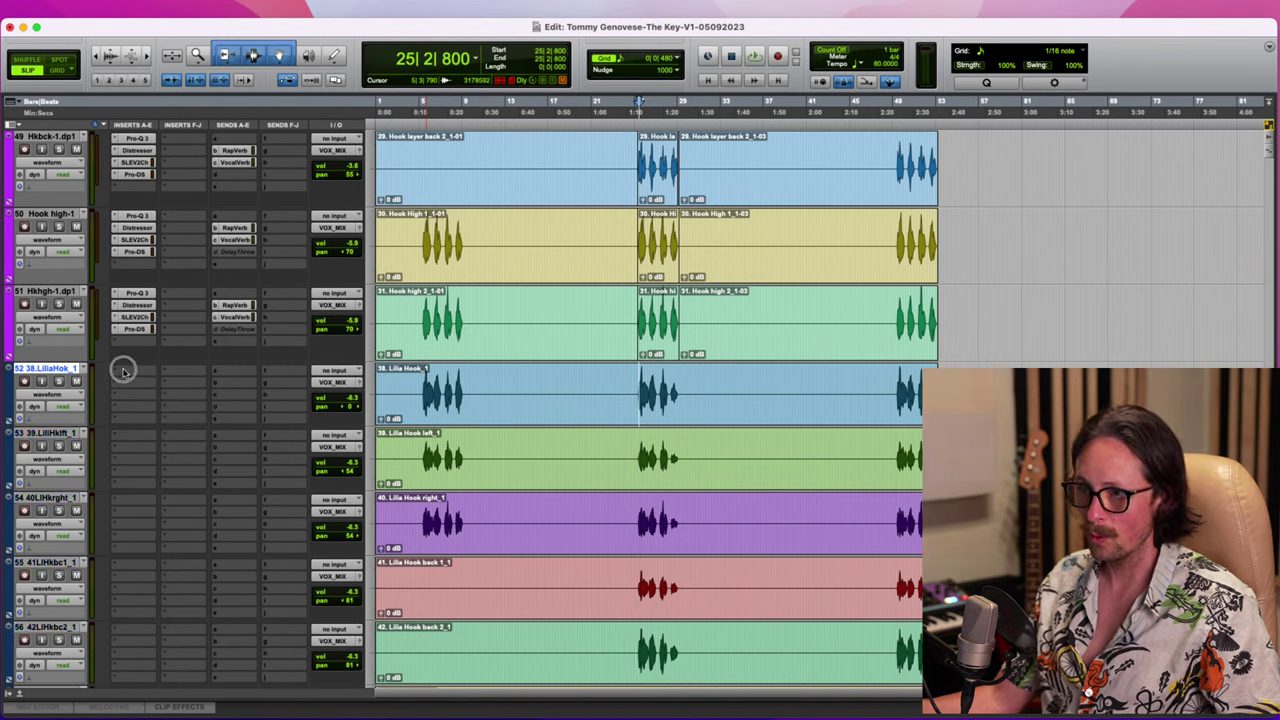
pyautogui.click(123, 372)
pyautogui.moveTo(125, 374)
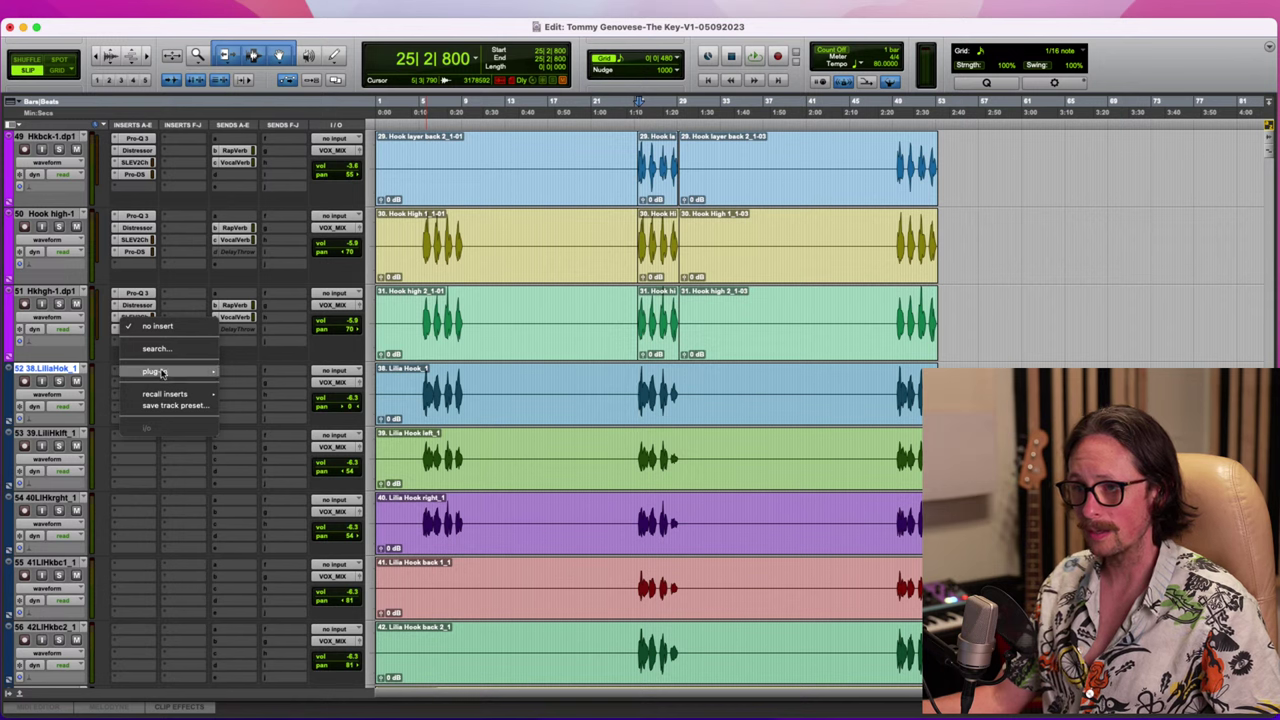
pyautogui.moveTo(258, 190)
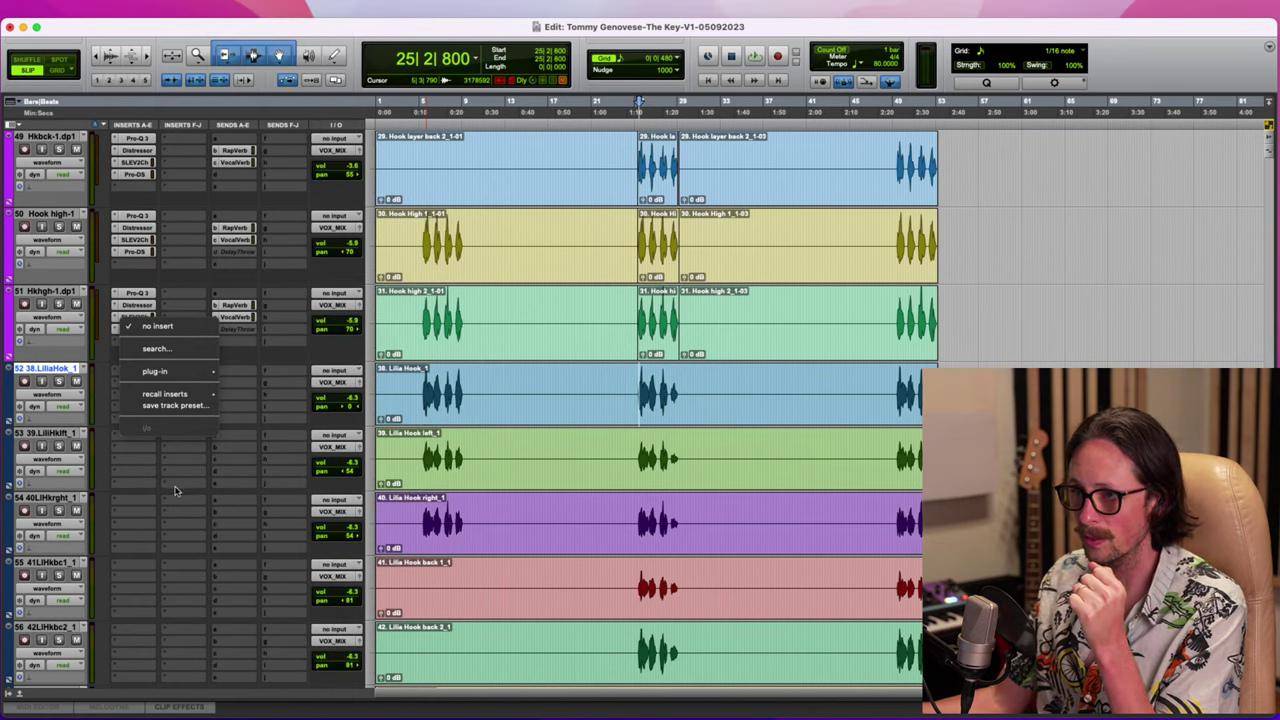
pyautogui.click(177, 491)
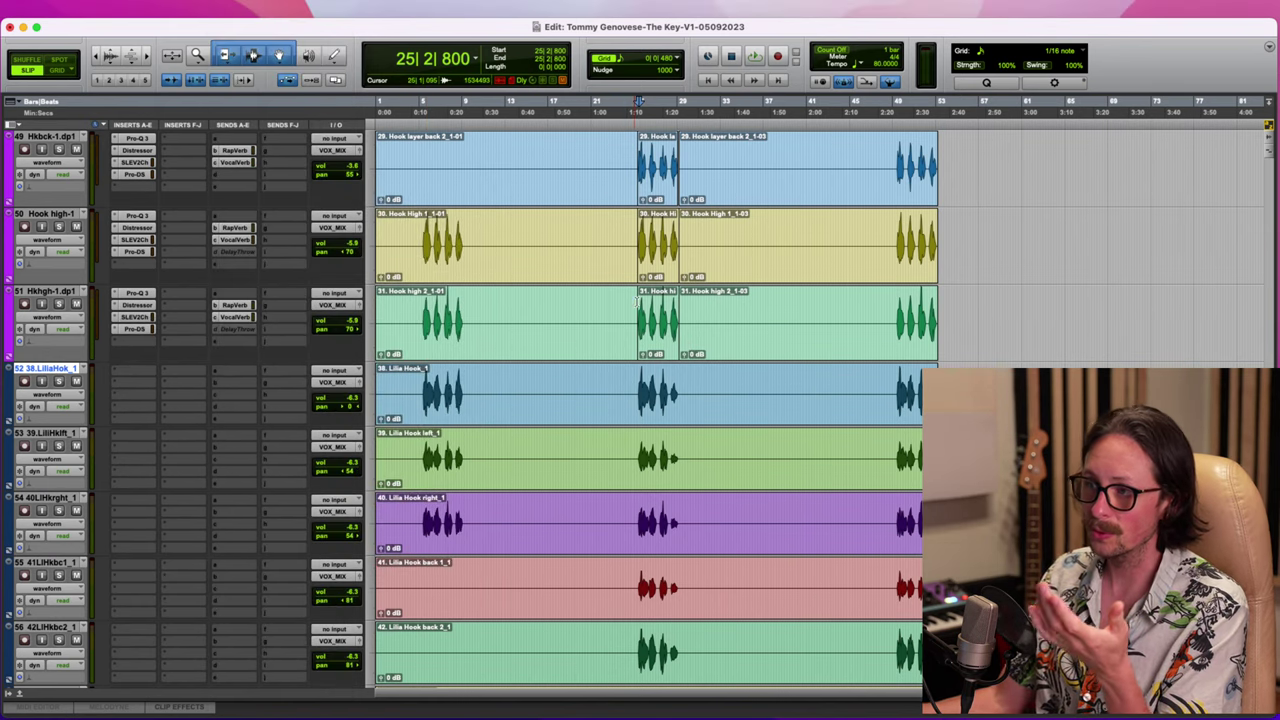
# Place the edit cursor just before the second hook and set the hook back 1 clip on track 55 to a clip gain of +3.5 dB
pyautogui.scroll(2, 636, 300)
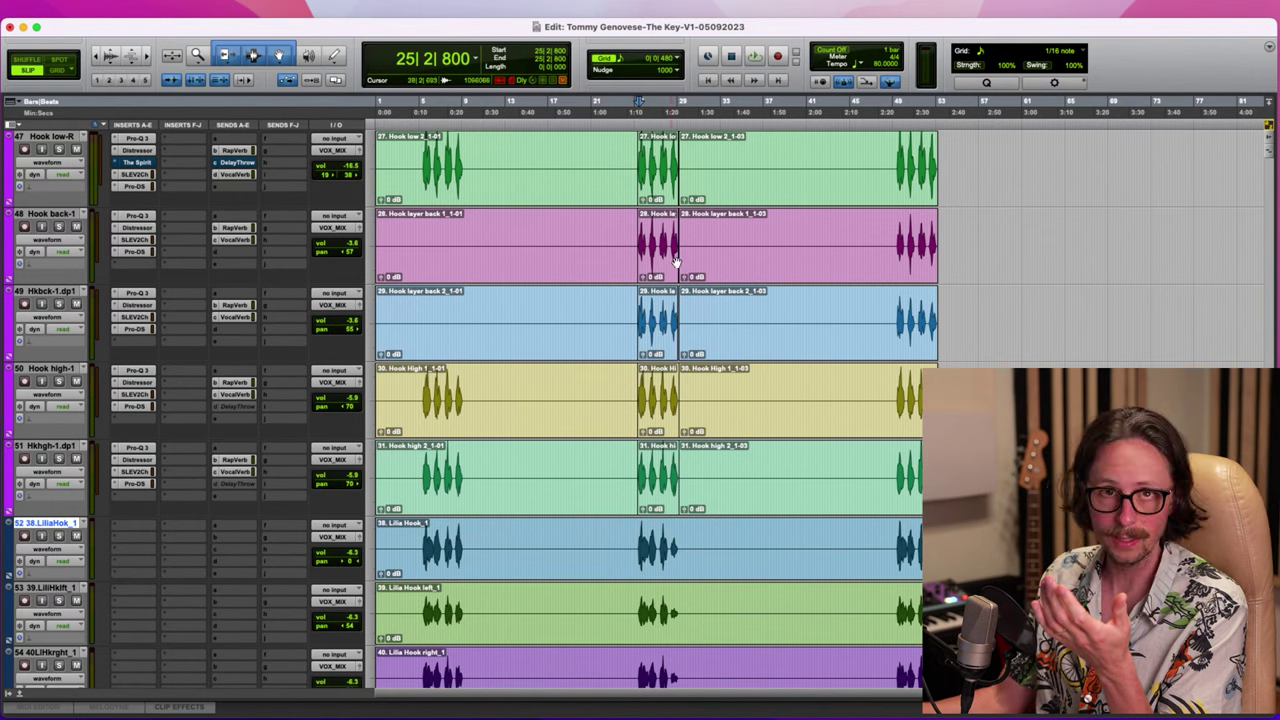
pyautogui.scroll(-5, 666, 401)
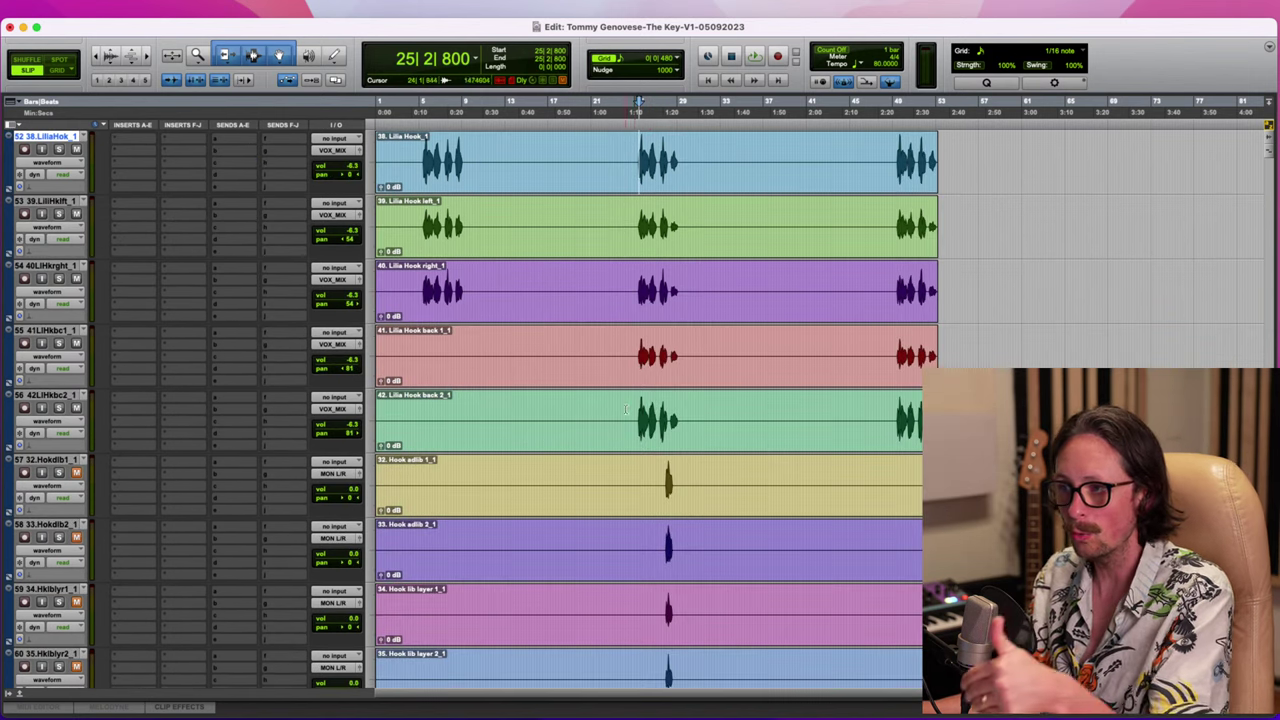
pyautogui.click(635, 352)
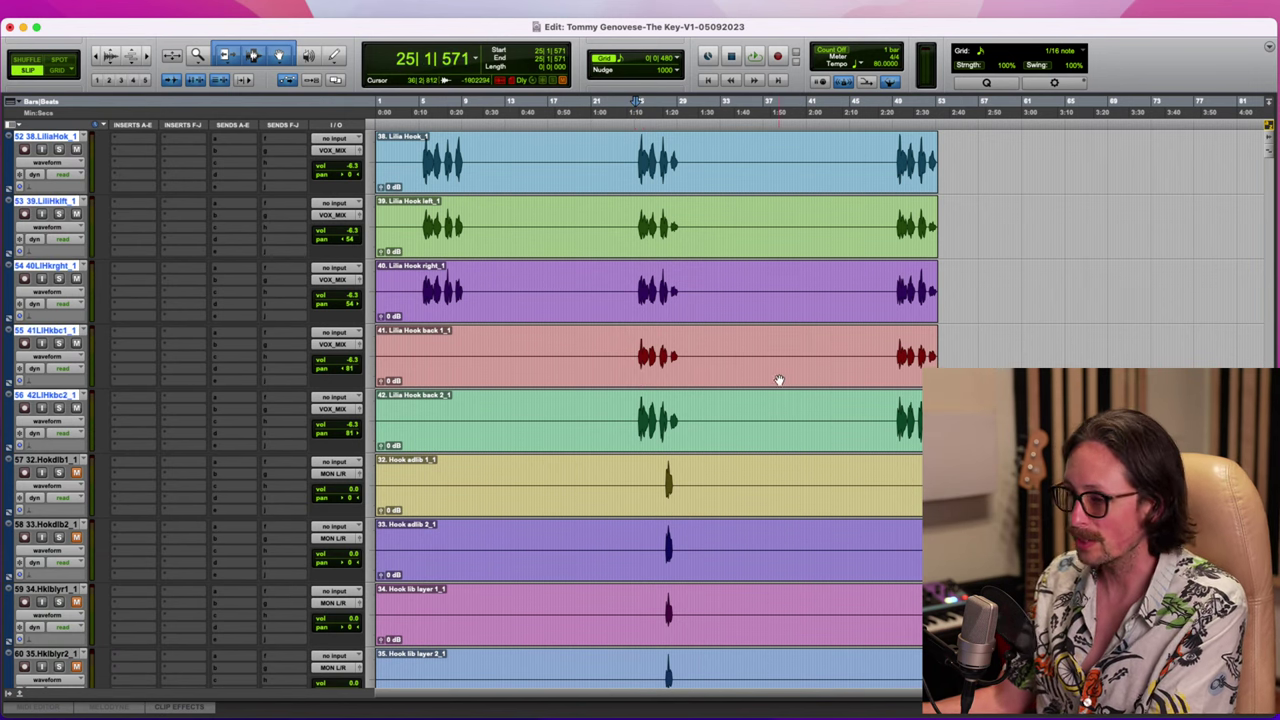
pyautogui.press('t')
pyautogui.press('t')
pyautogui.press('r')
pyautogui.press('r')
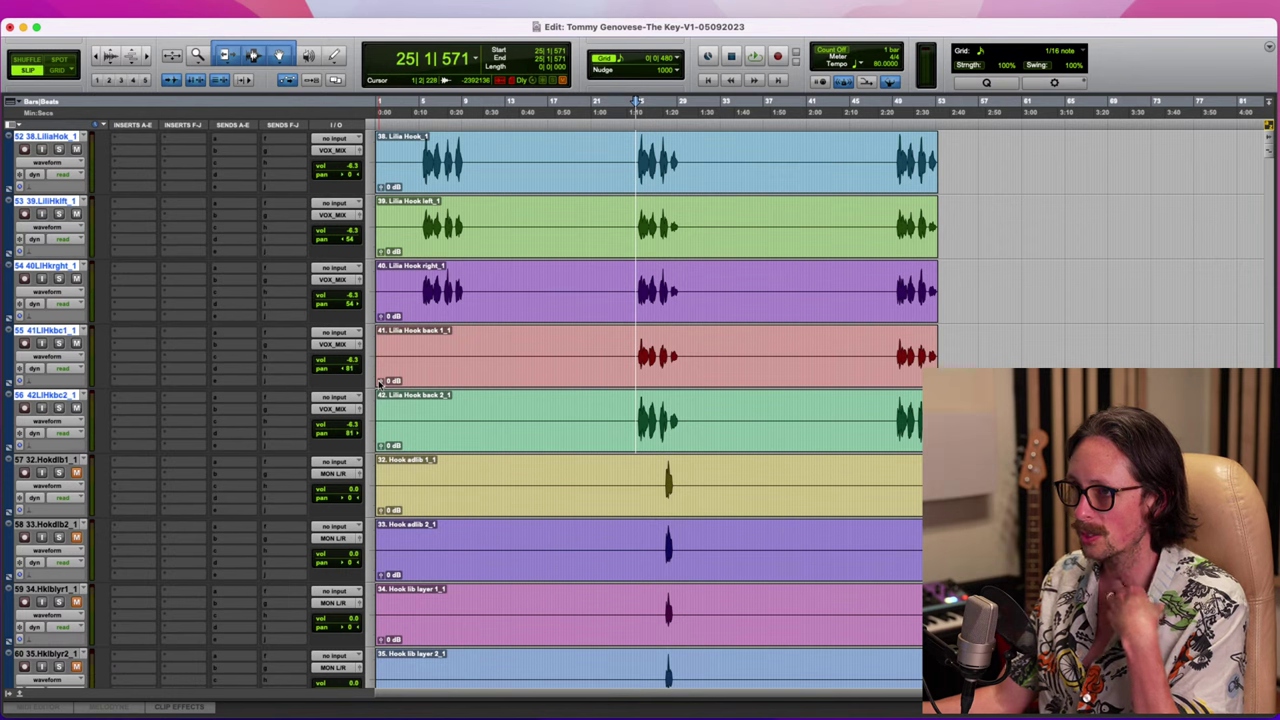
pyautogui.moveTo(380, 383); pyautogui.dragTo(381, 382)
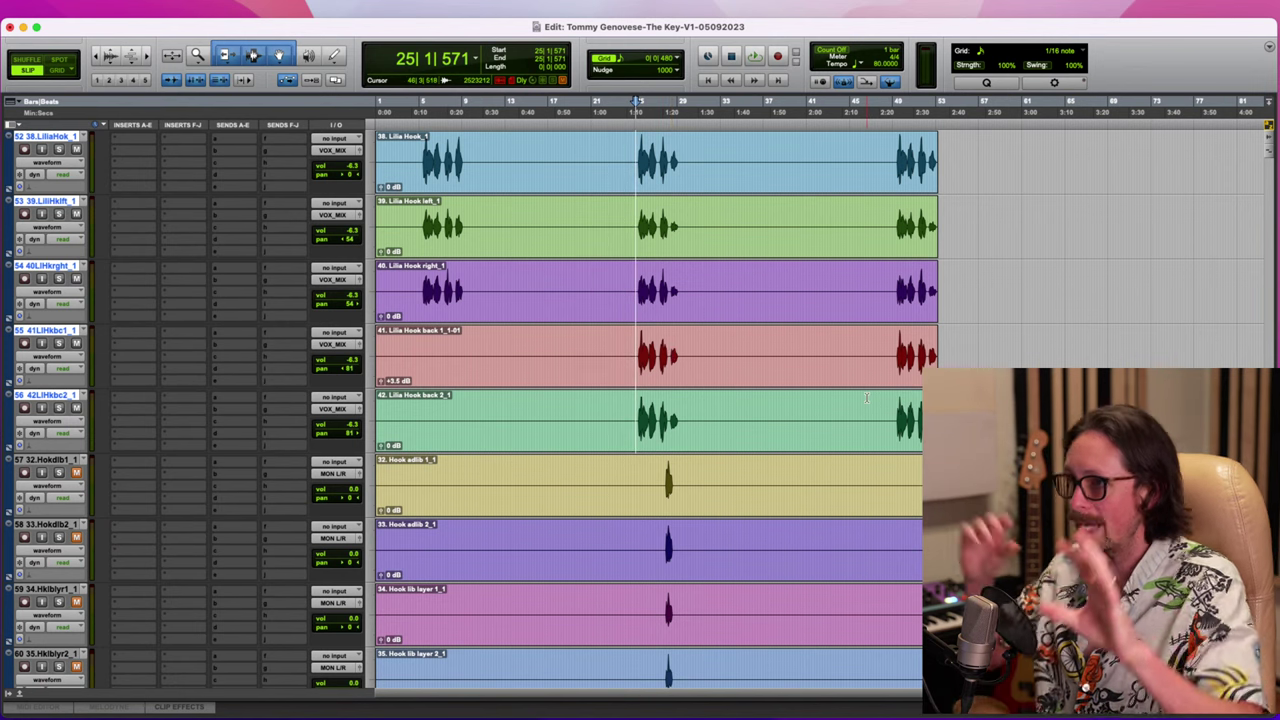
# Look through the hook layers, ad-libs, lib layers and part 2 vocals on tracks 47 to 67
pyautogui.press('super+Tab')
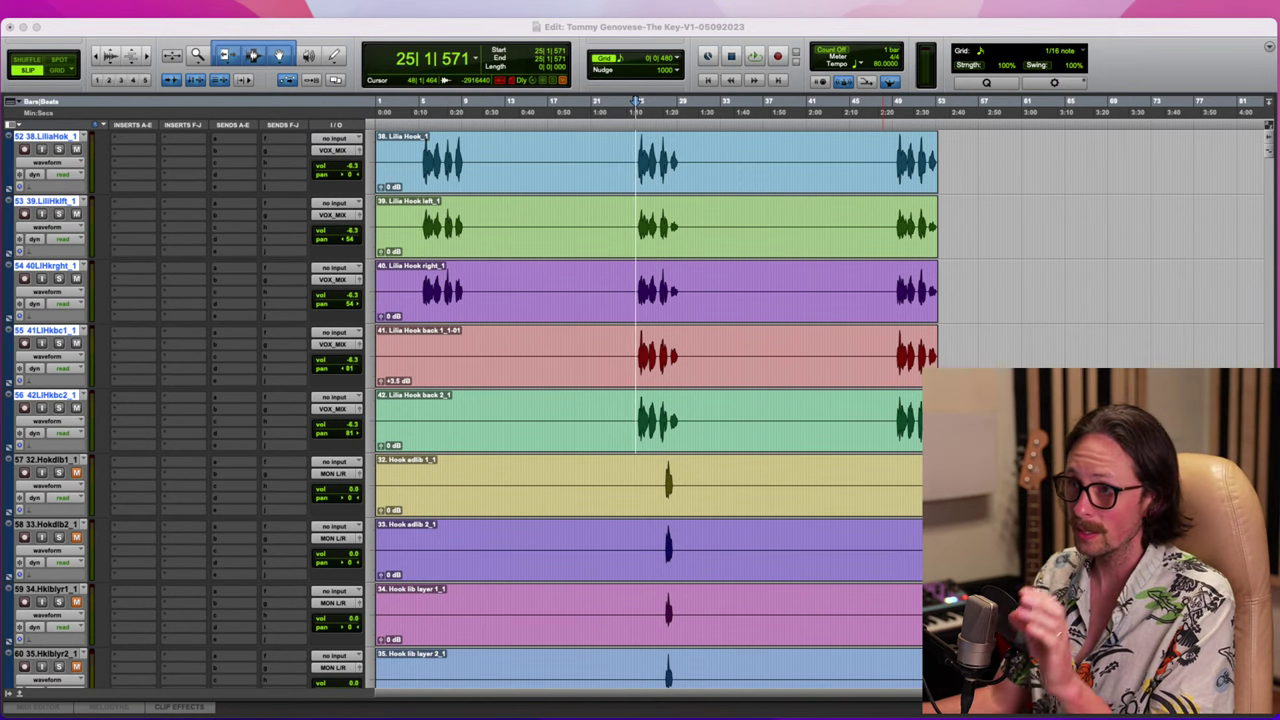
pyautogui.scroll(-10, 605, 400)
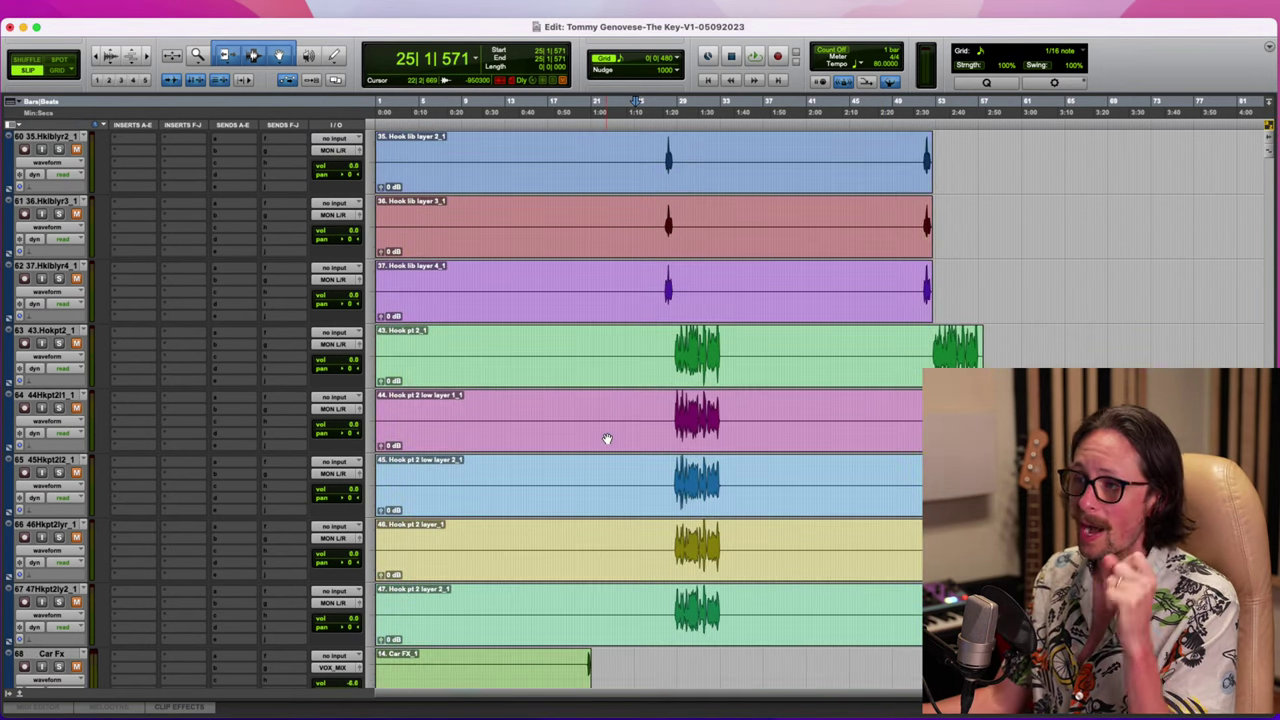
pyautogui.scroll(-10, 607, 438)
pyautogui.scroll(12, 608, 440)
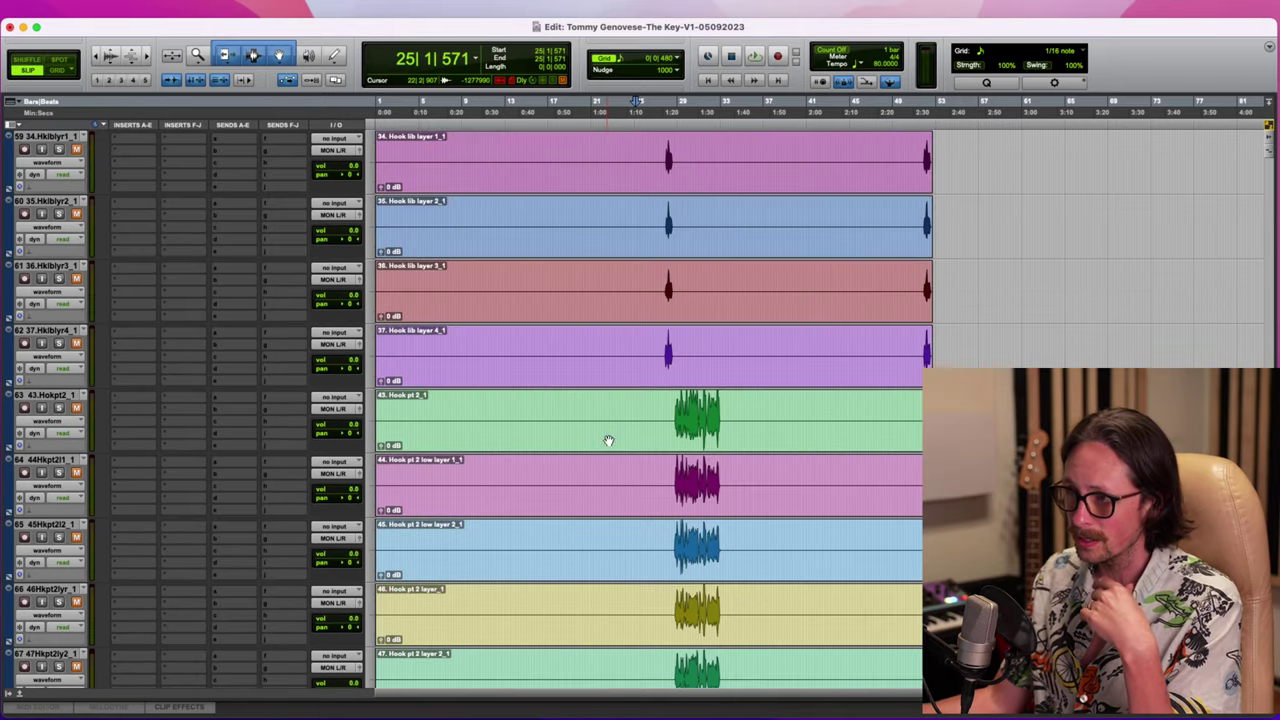
pyautogui.scroll(6, 608, 440)
pyautogui.scroll(5, 624, 390)
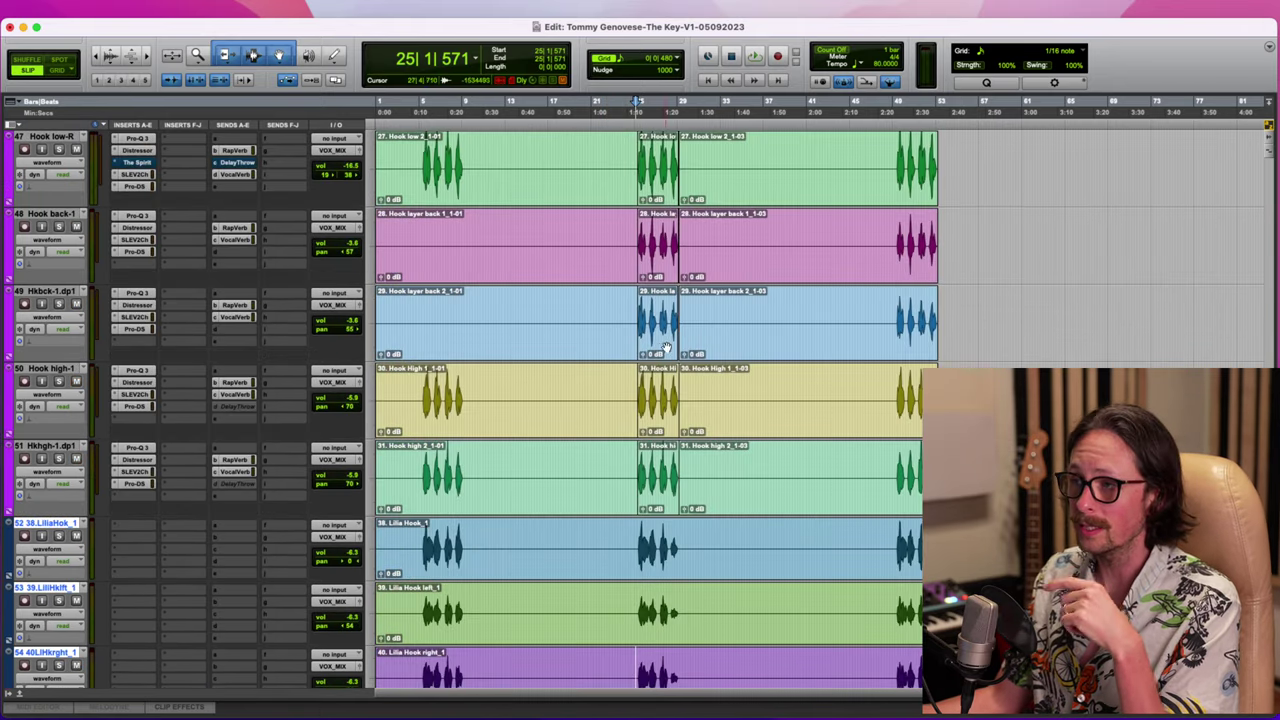
pyautogui.scroll(-3, 640, 400)
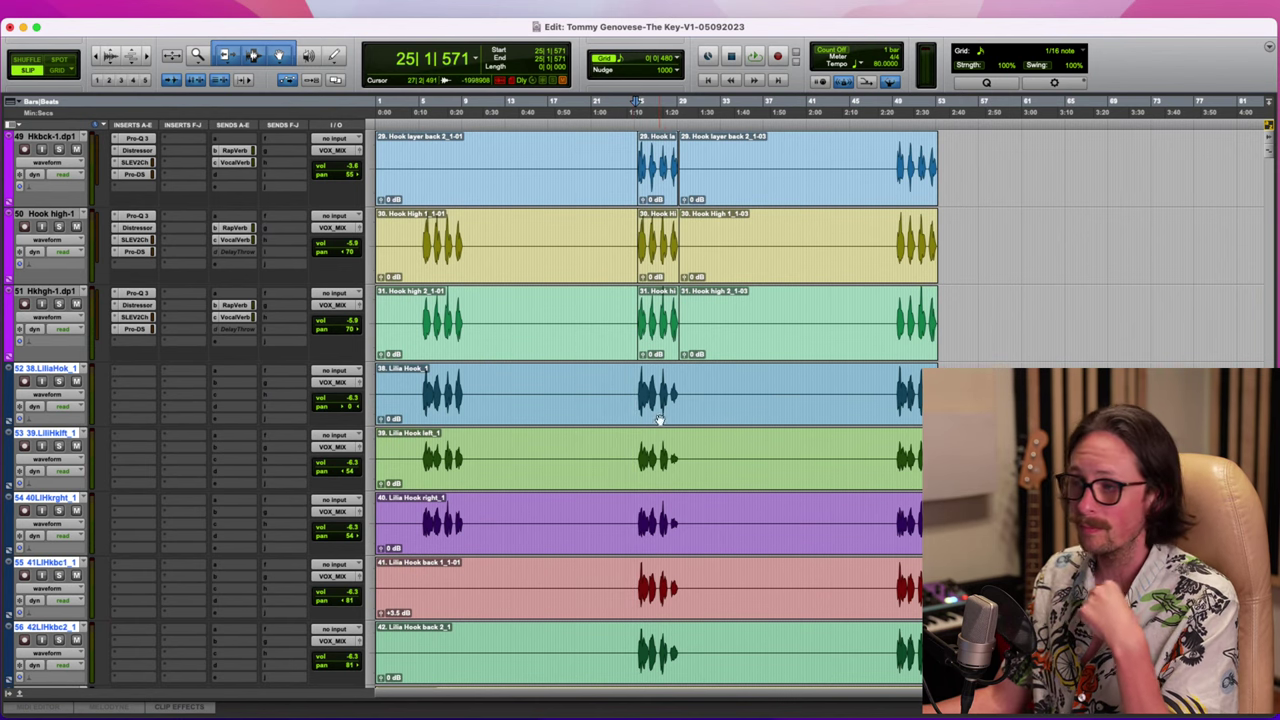
pyautogui.scroll(-5, 659, 425)
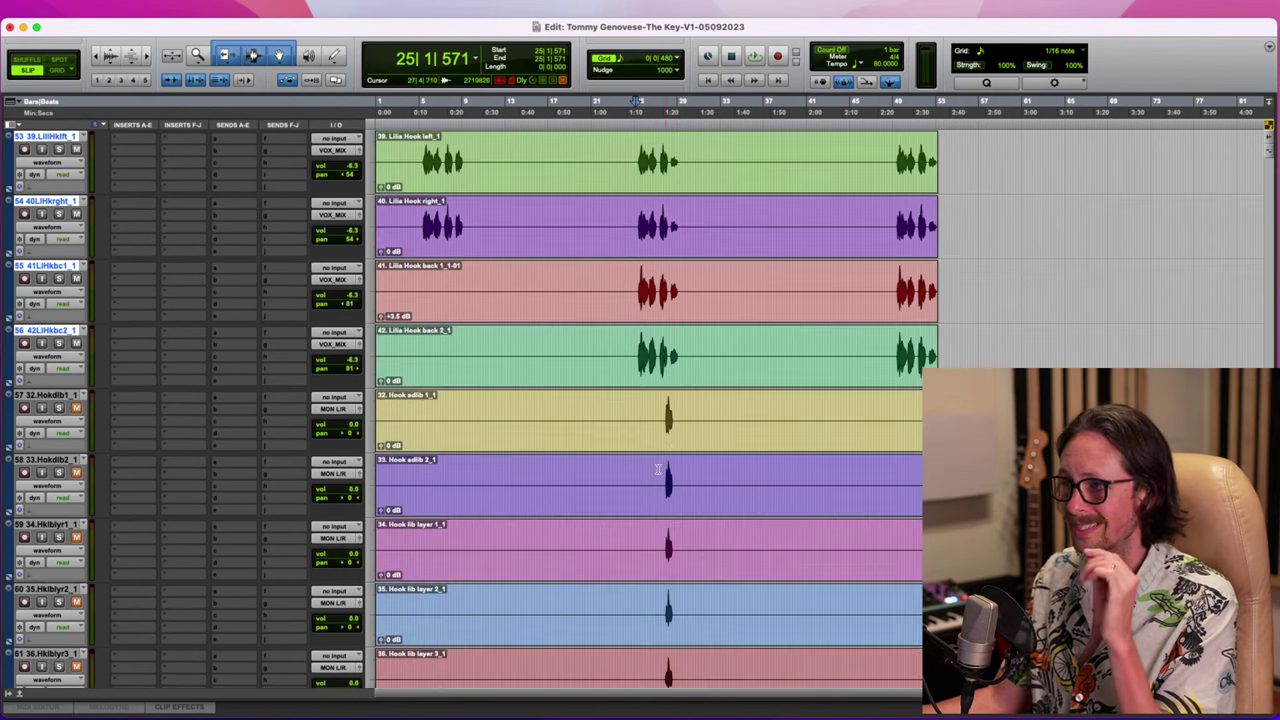
# Look over the lead vocals, mix buses, drum tracks and vocal effect returns higher up in the session
pyautogui.scroll(10, 659, 470)
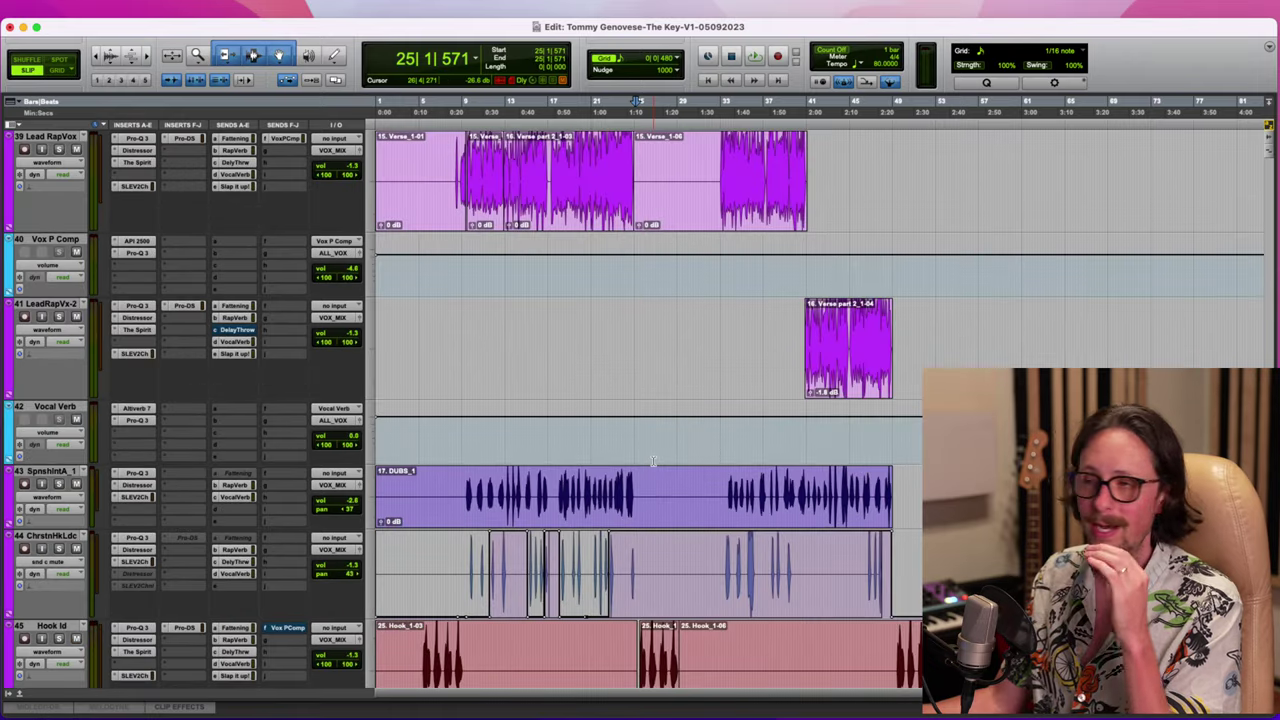
pyautogui.scroll(20, 652, 461)
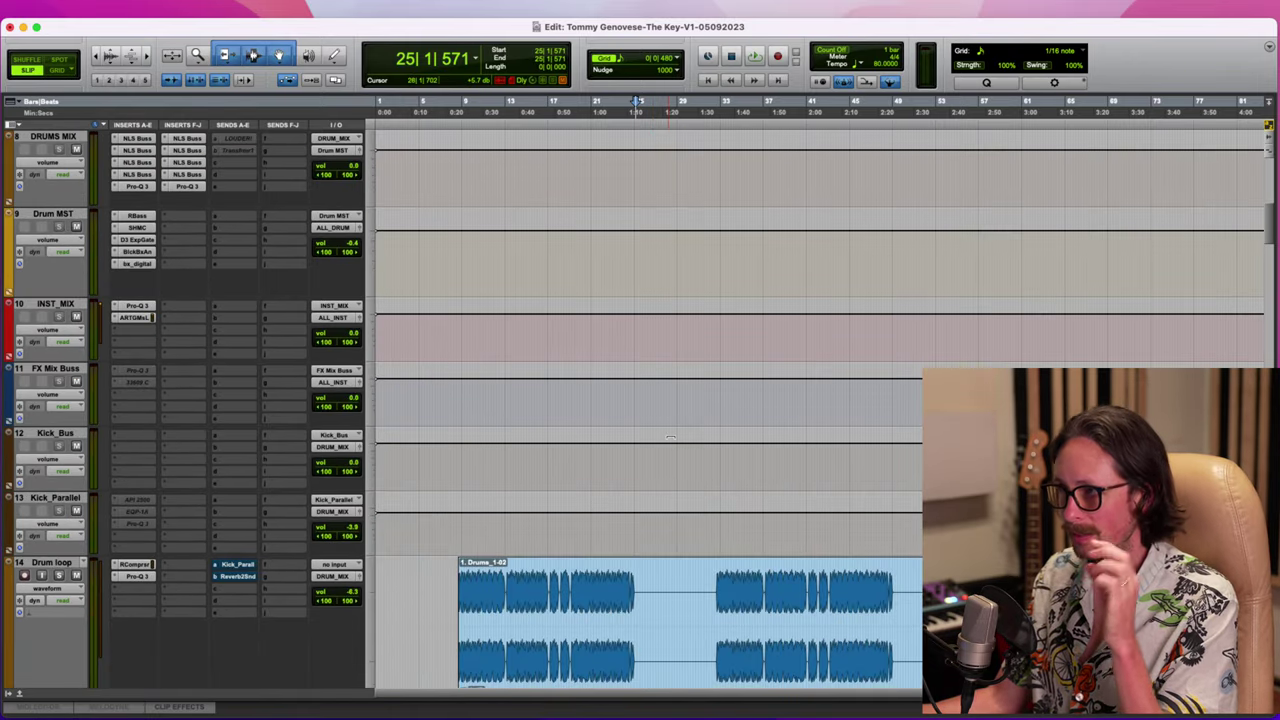
pyautogui.scroll(10, 670, 437)
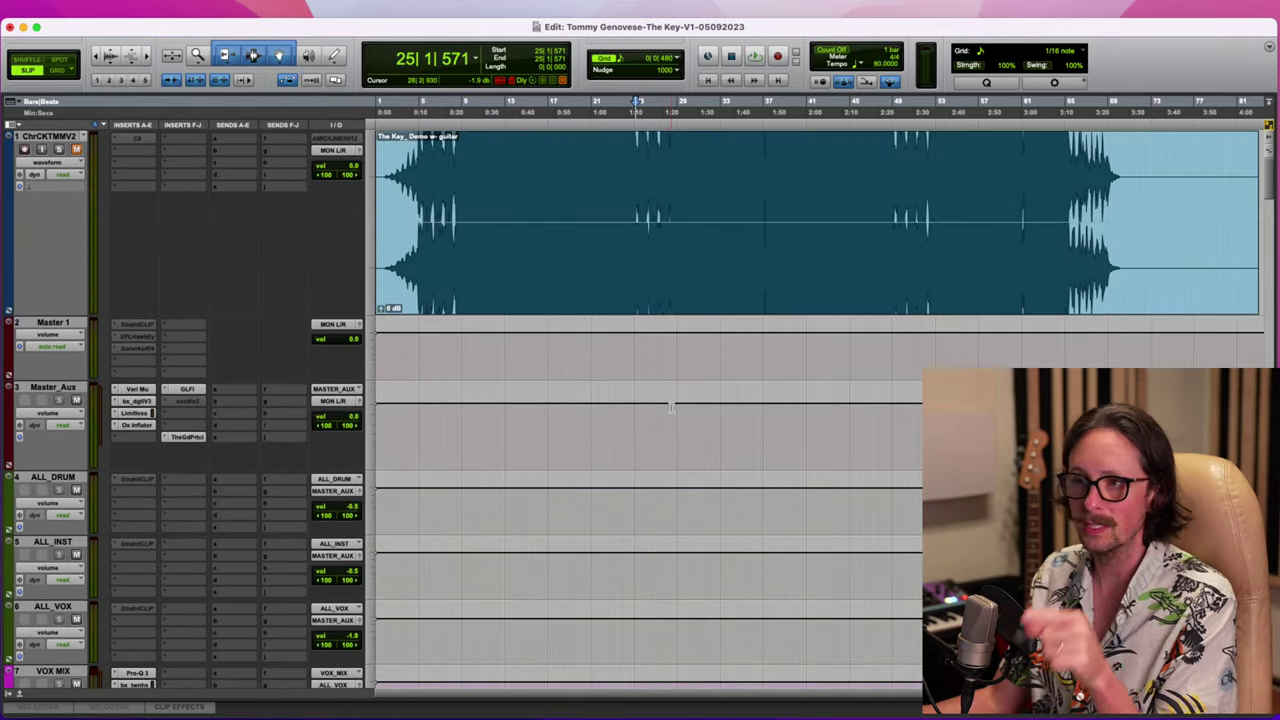
pyautogui.scroll(-6, 612, 346)
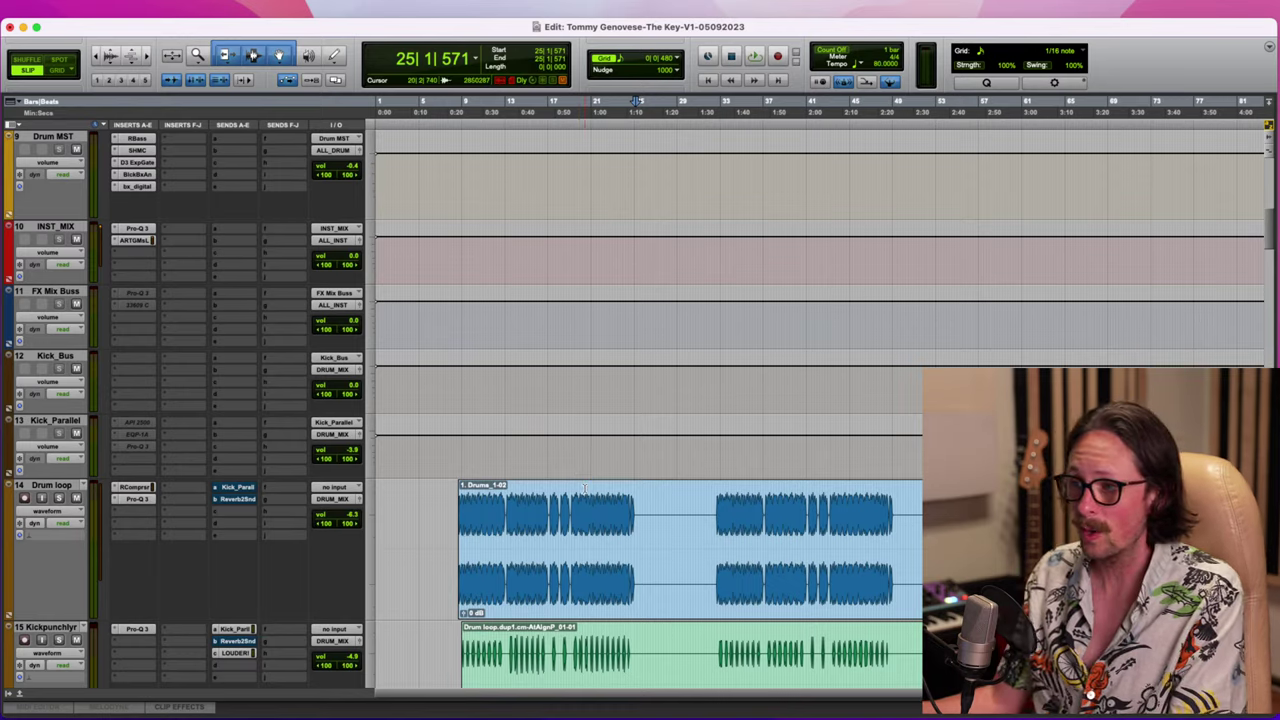
pyautogui.scroll(-15, 584, 488)
pyautogui.scroll(-3, 564, 441)
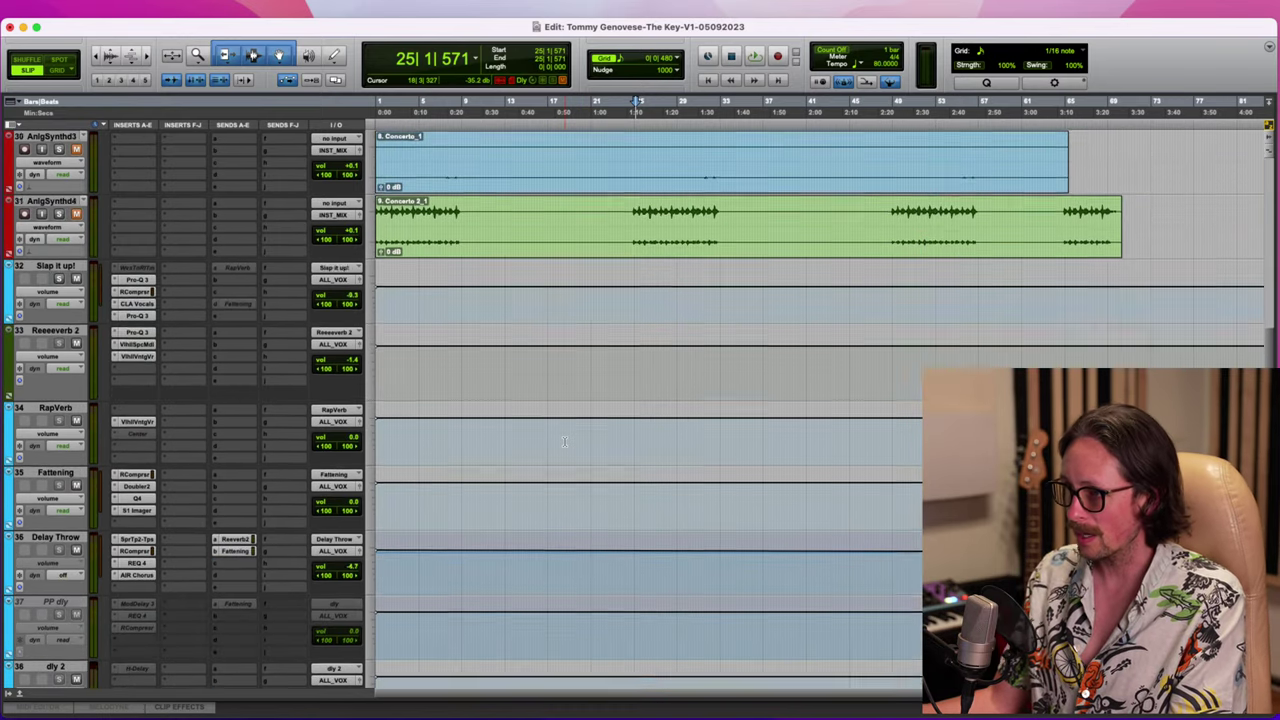
# Look through the vocal tracks from the delay returns down to the hook part 2 layers, ending at the second hook's entrance on tracks 48 to 55
pyautogui.scroll(-7, 564, 441)
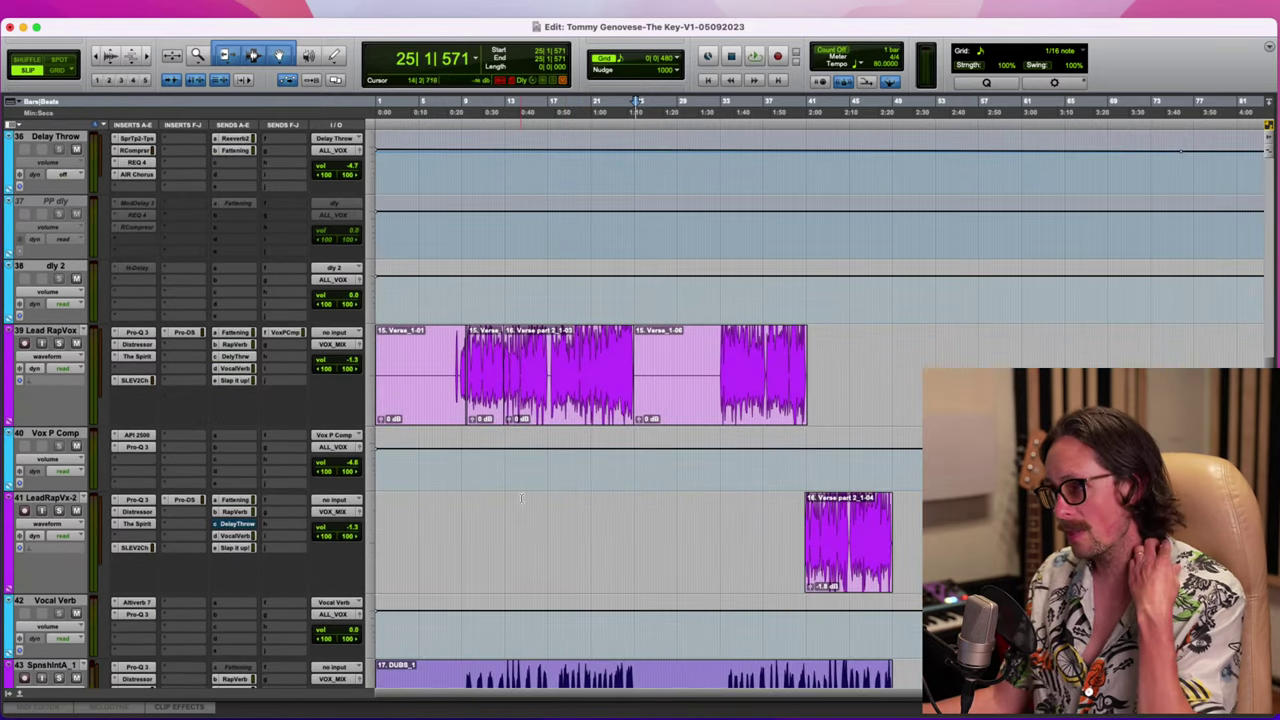
pyautogui.scroll(-4, 575, 495)
pyautogui.scroll(-4, 579, 495)
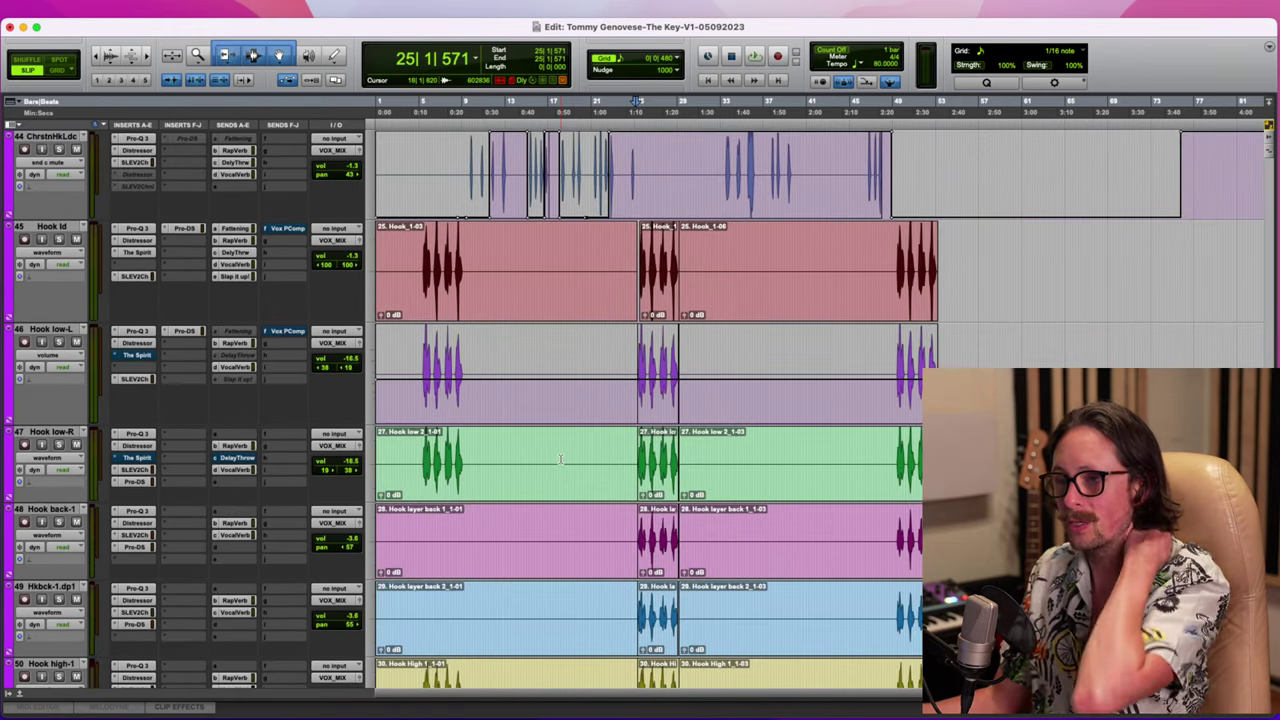
pyautogui.scroll(-15, 574, 497)
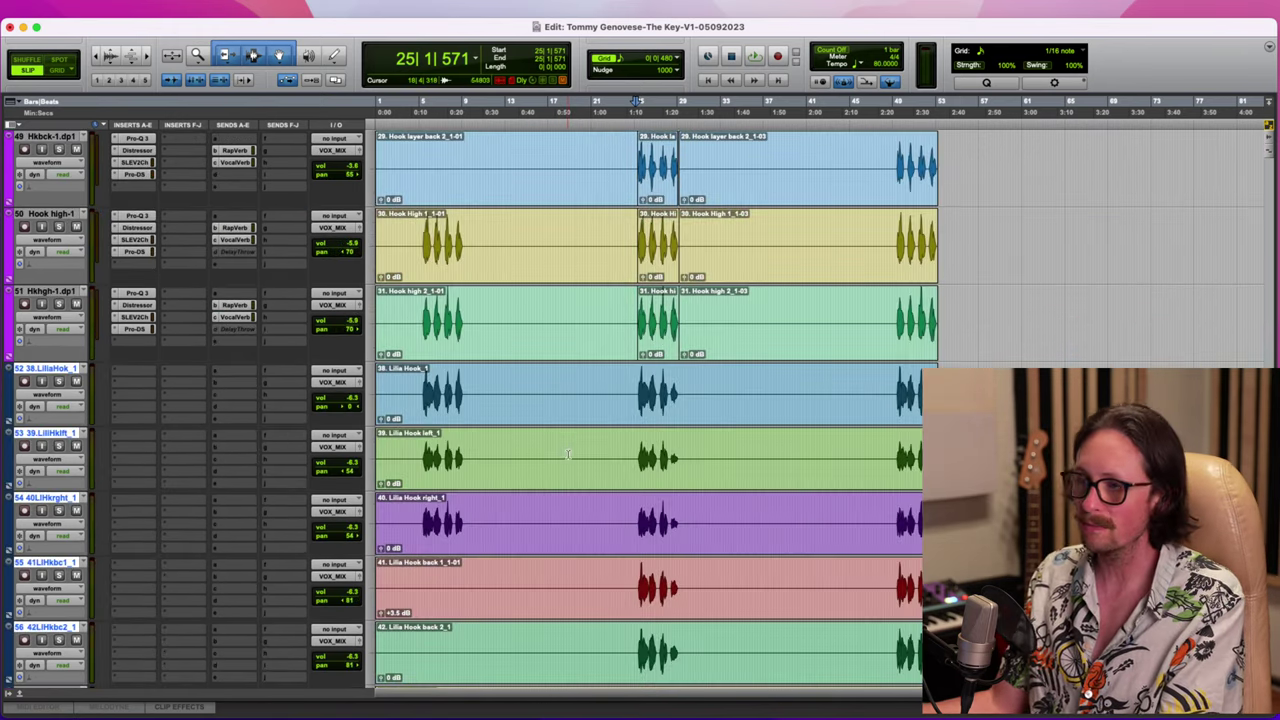
pyautogui.scroll(4, 646, 417)
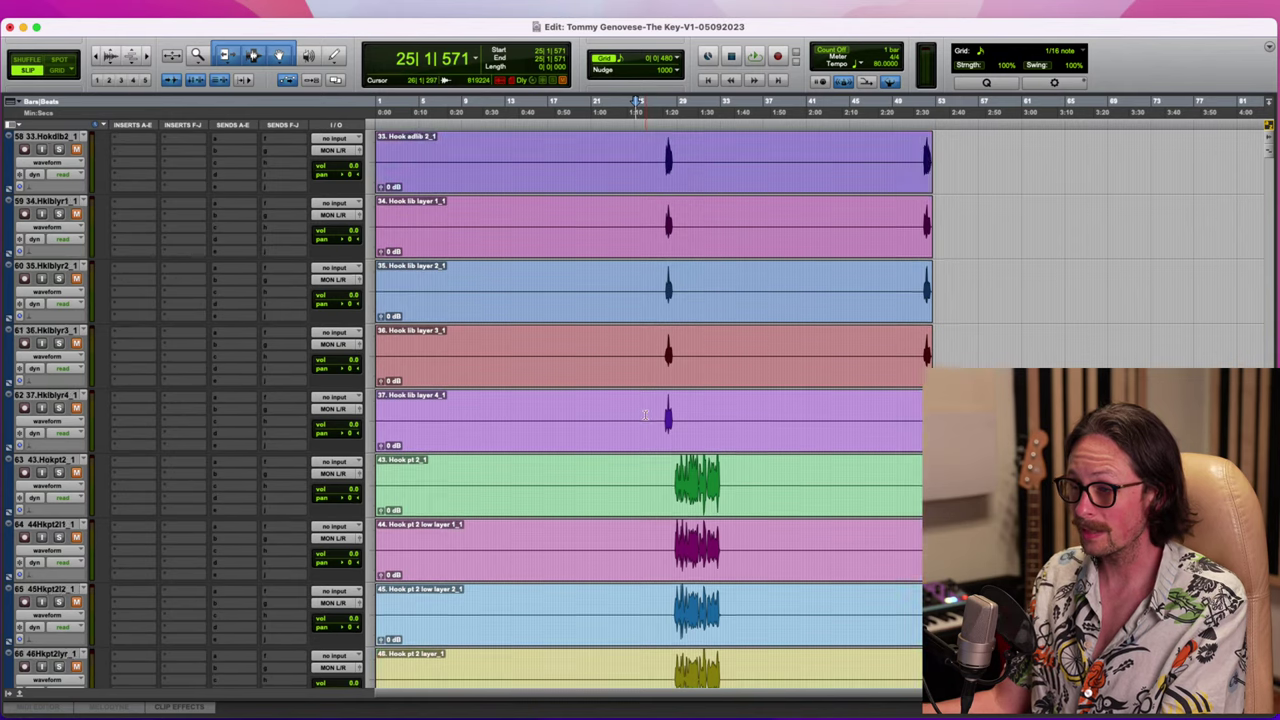
pyautogui.scroll(3, 634, 260)
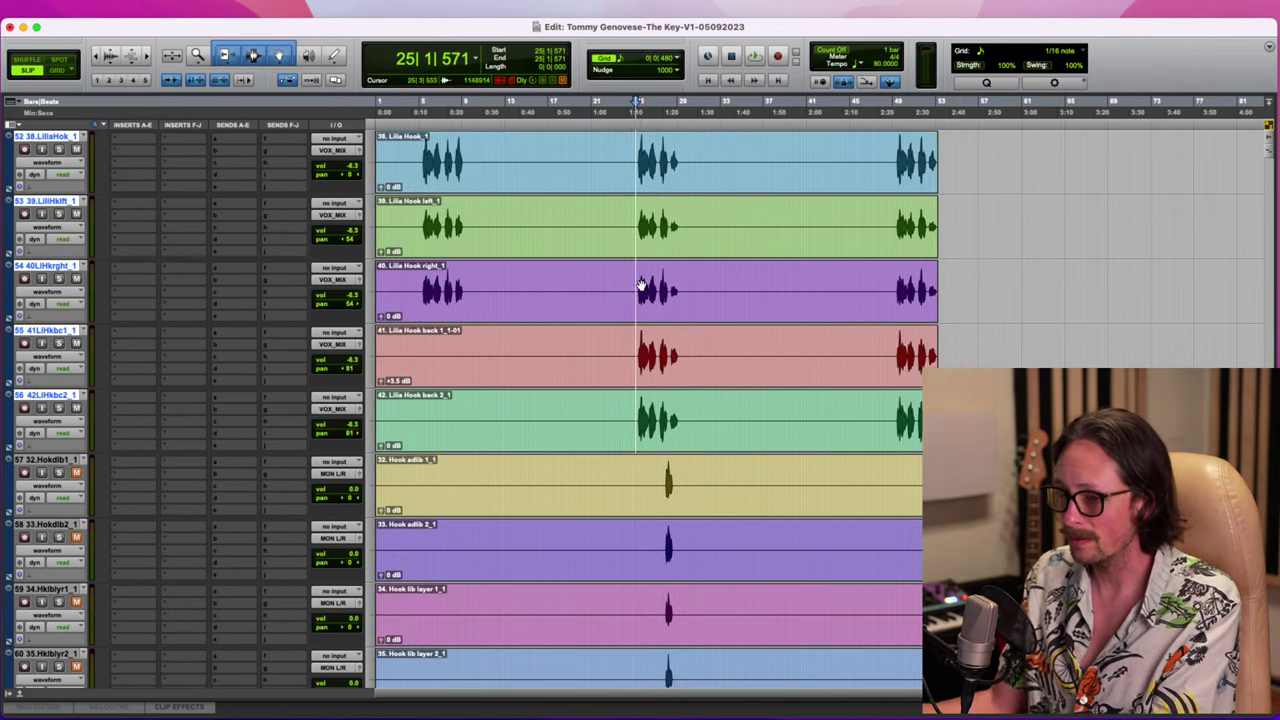
pyautogui.scroll(8, 651, 272)
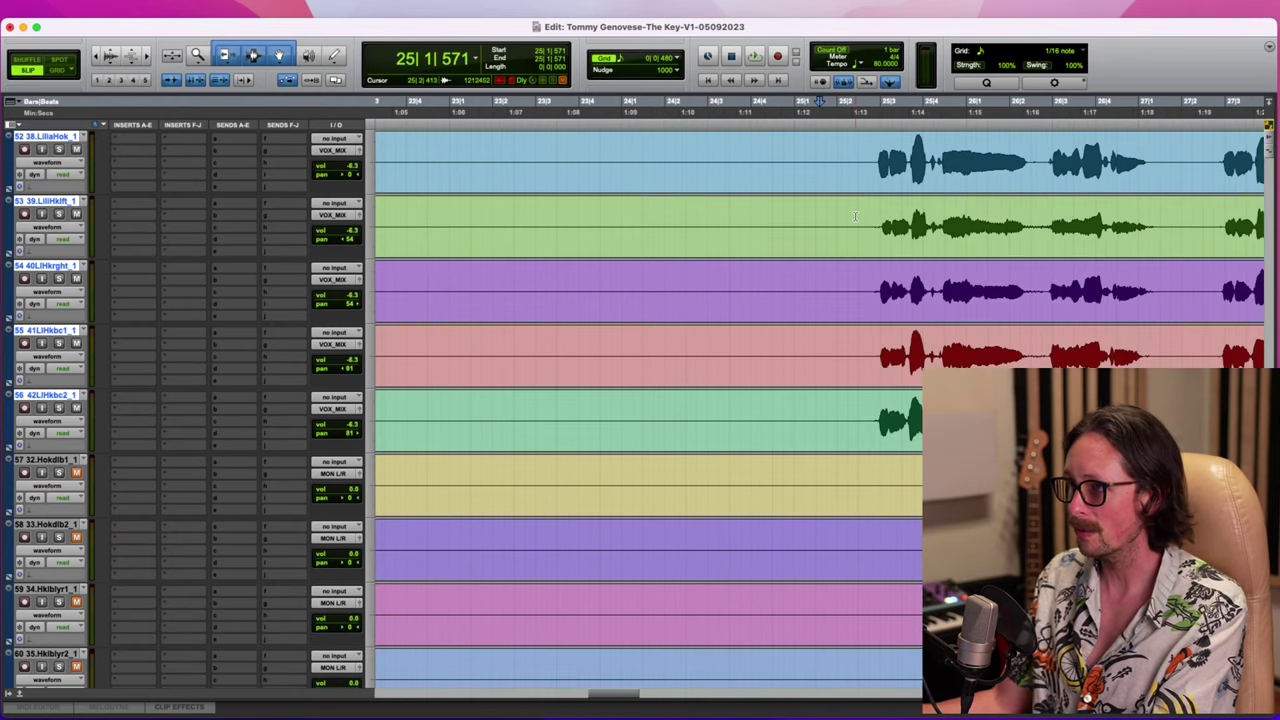
pyautogui.scroll(-4, 893, 177)
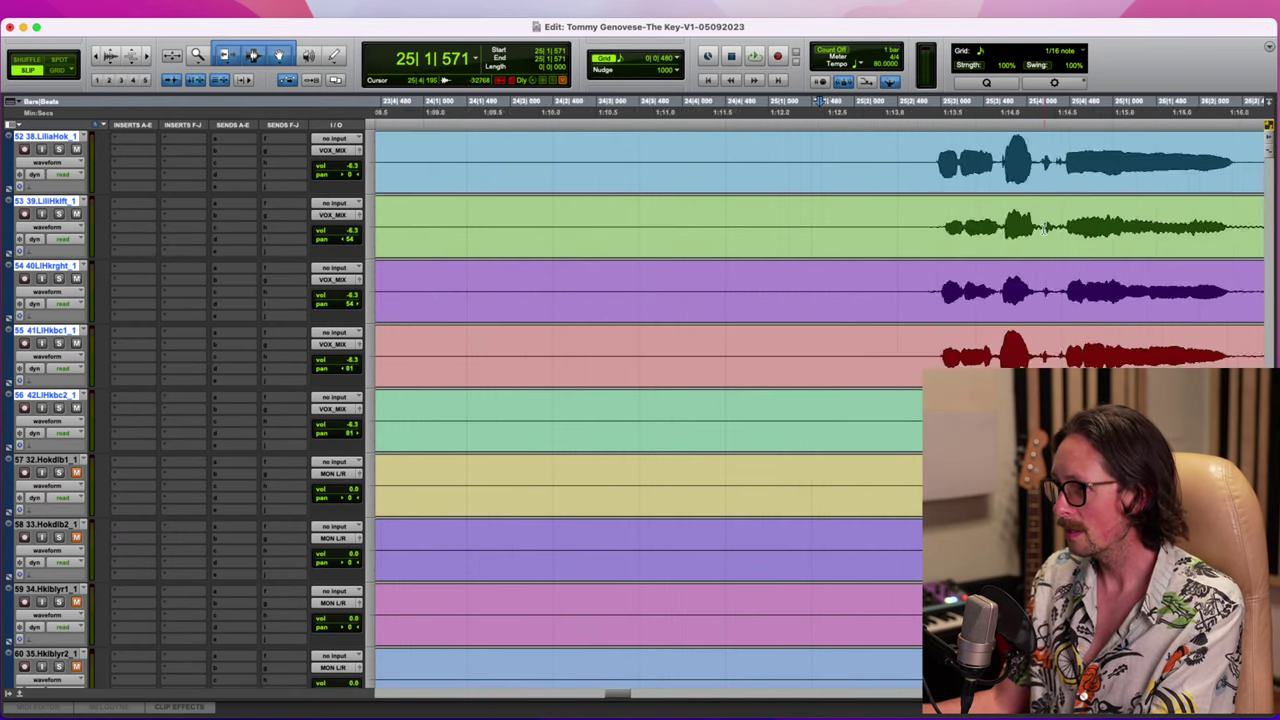
pyautogui.scroll(6, 893, 177)
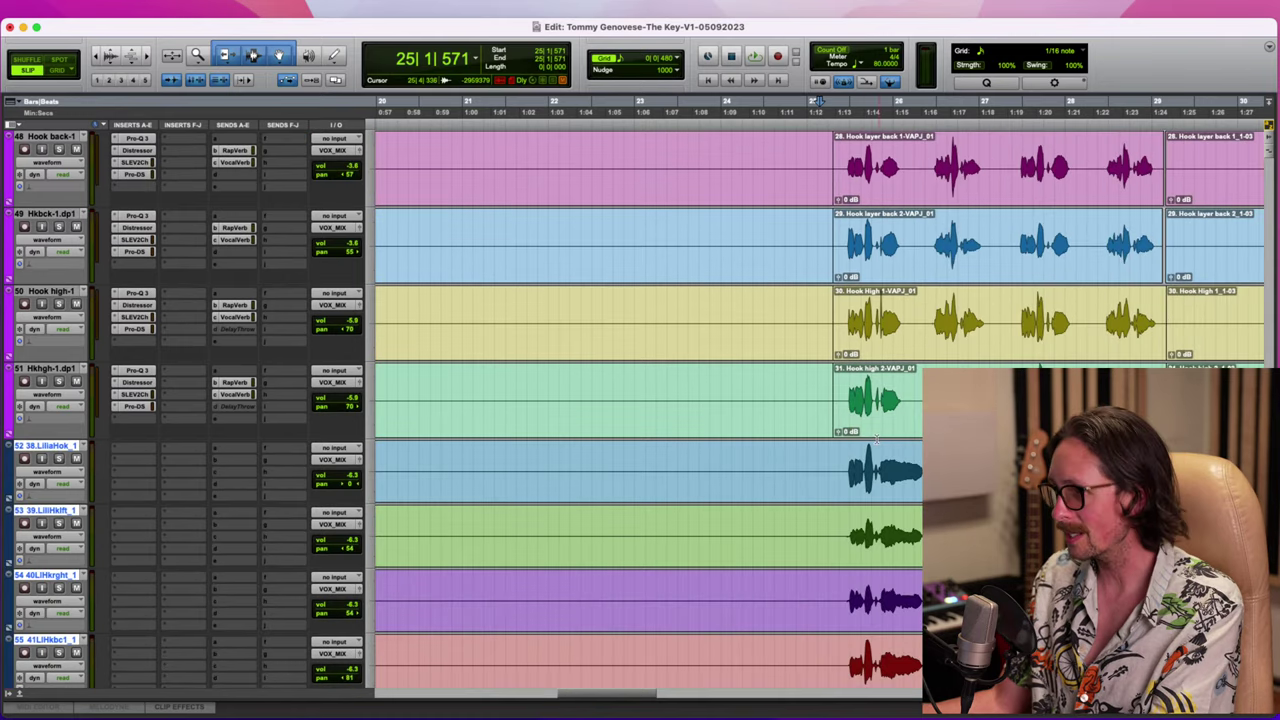
# Place the edit cursor at 25|2|800 before the second hook and compare the entry timing of the hook layers on tracks 48 to 56
pyautogui.click(848, 463)
pyautogui.press('t')
pyautogui.press('t')
pyautogui.press('t')
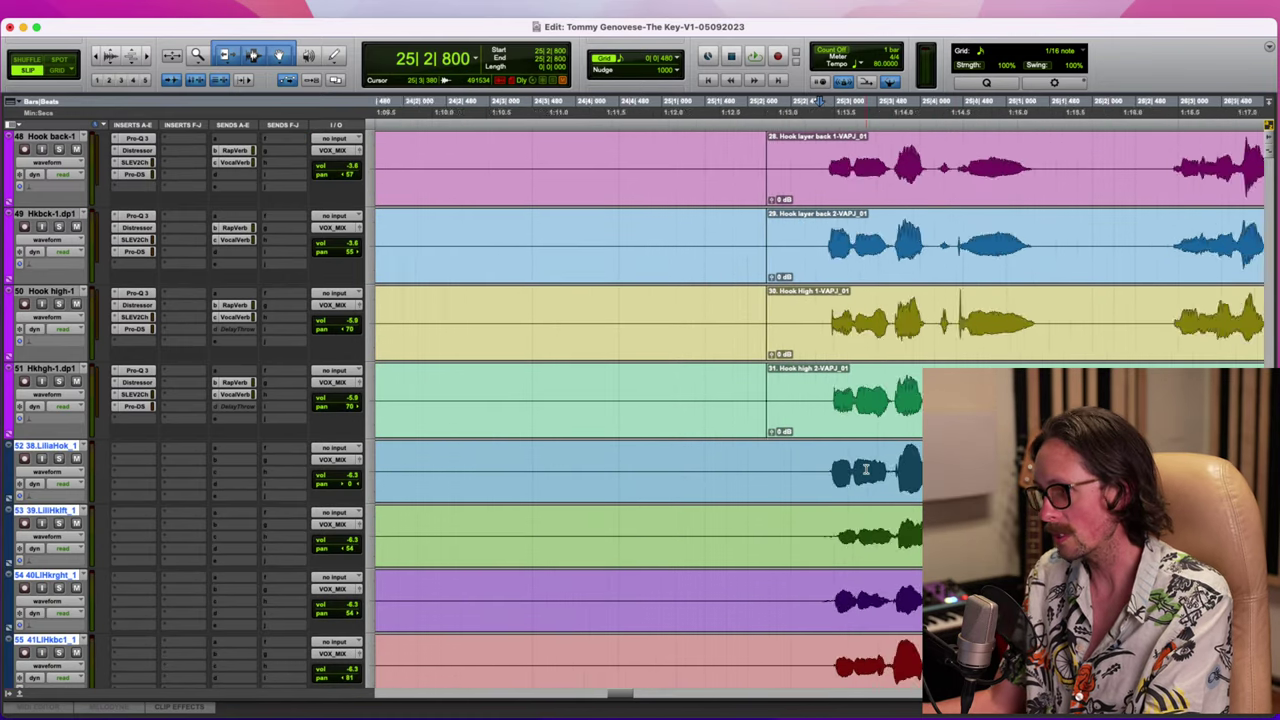
pyautogui.press('r')
pyautogui.press('t')
pyautogui.press('t')
pyautogui.press('t')
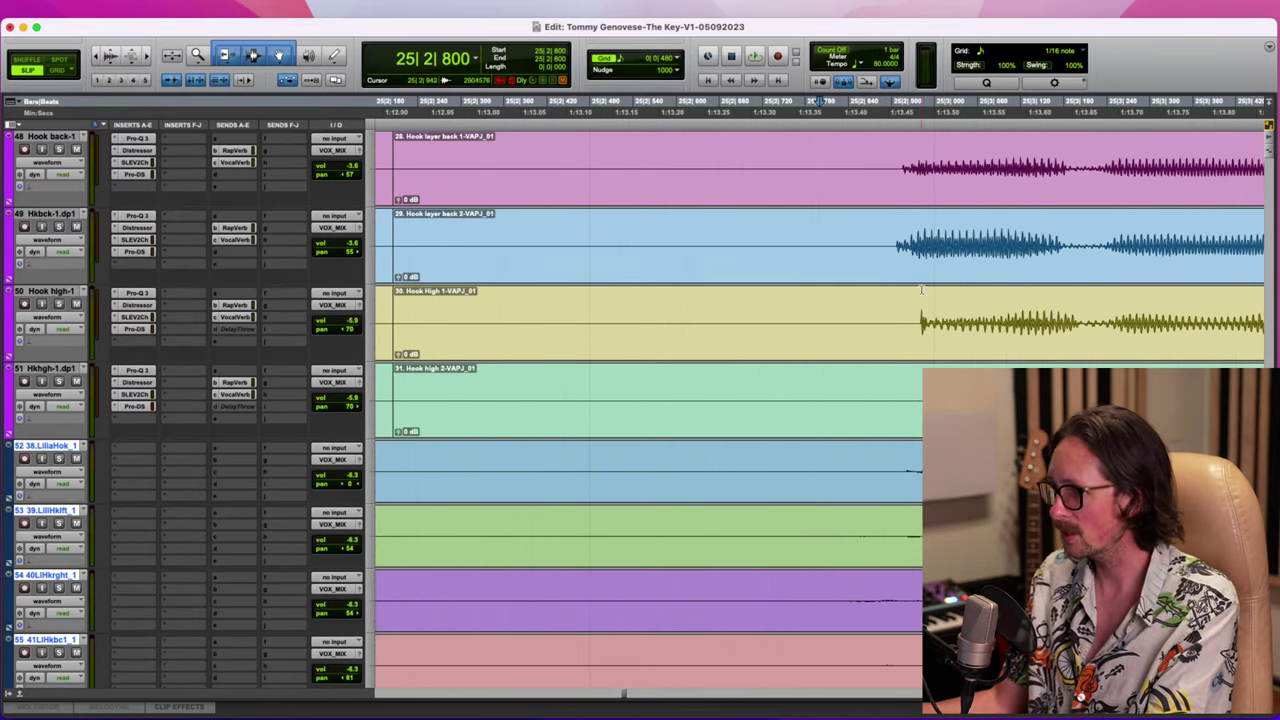
pyautogui.press('r')
pyautogui.press('r')
pyautogui.press('r')
pyautogui.press('r')
pyautogui.scroll(-8, 880, 360)
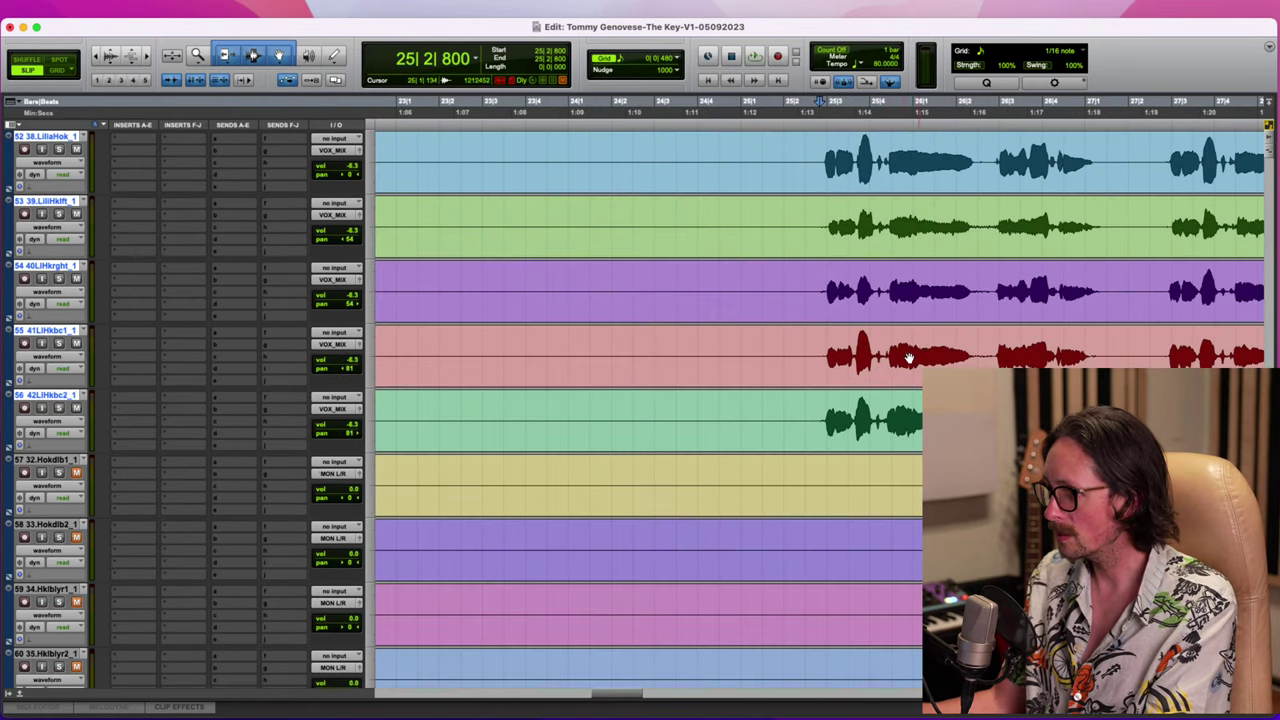
pyautogui.scroll(4, 900, 365)
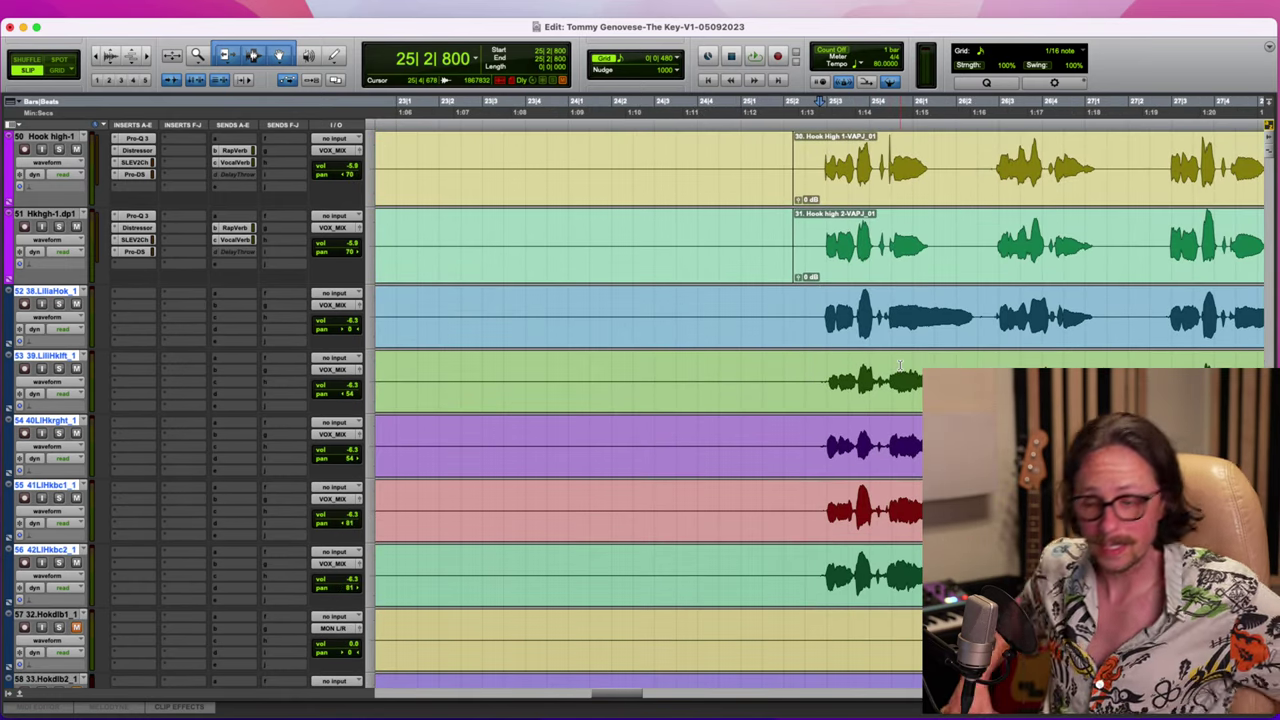